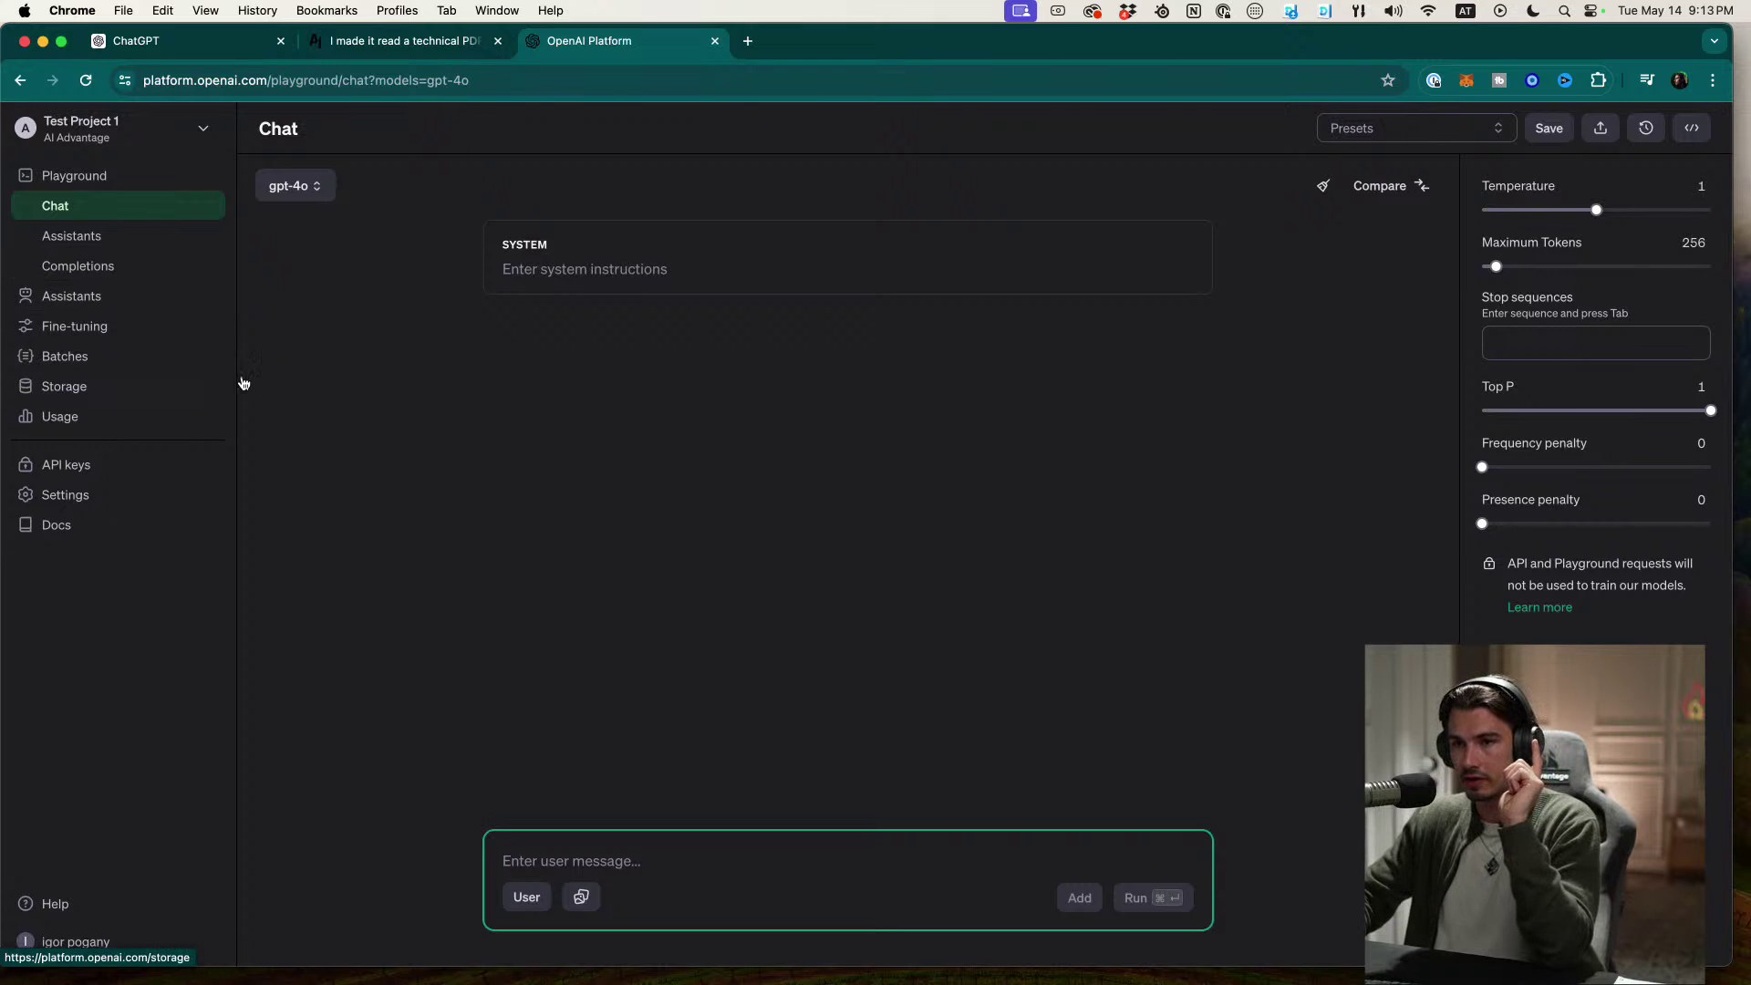
Step: Examine the organization's general settings, team members and billing credit balance, and return to the chat playground
left_click(117, 497)
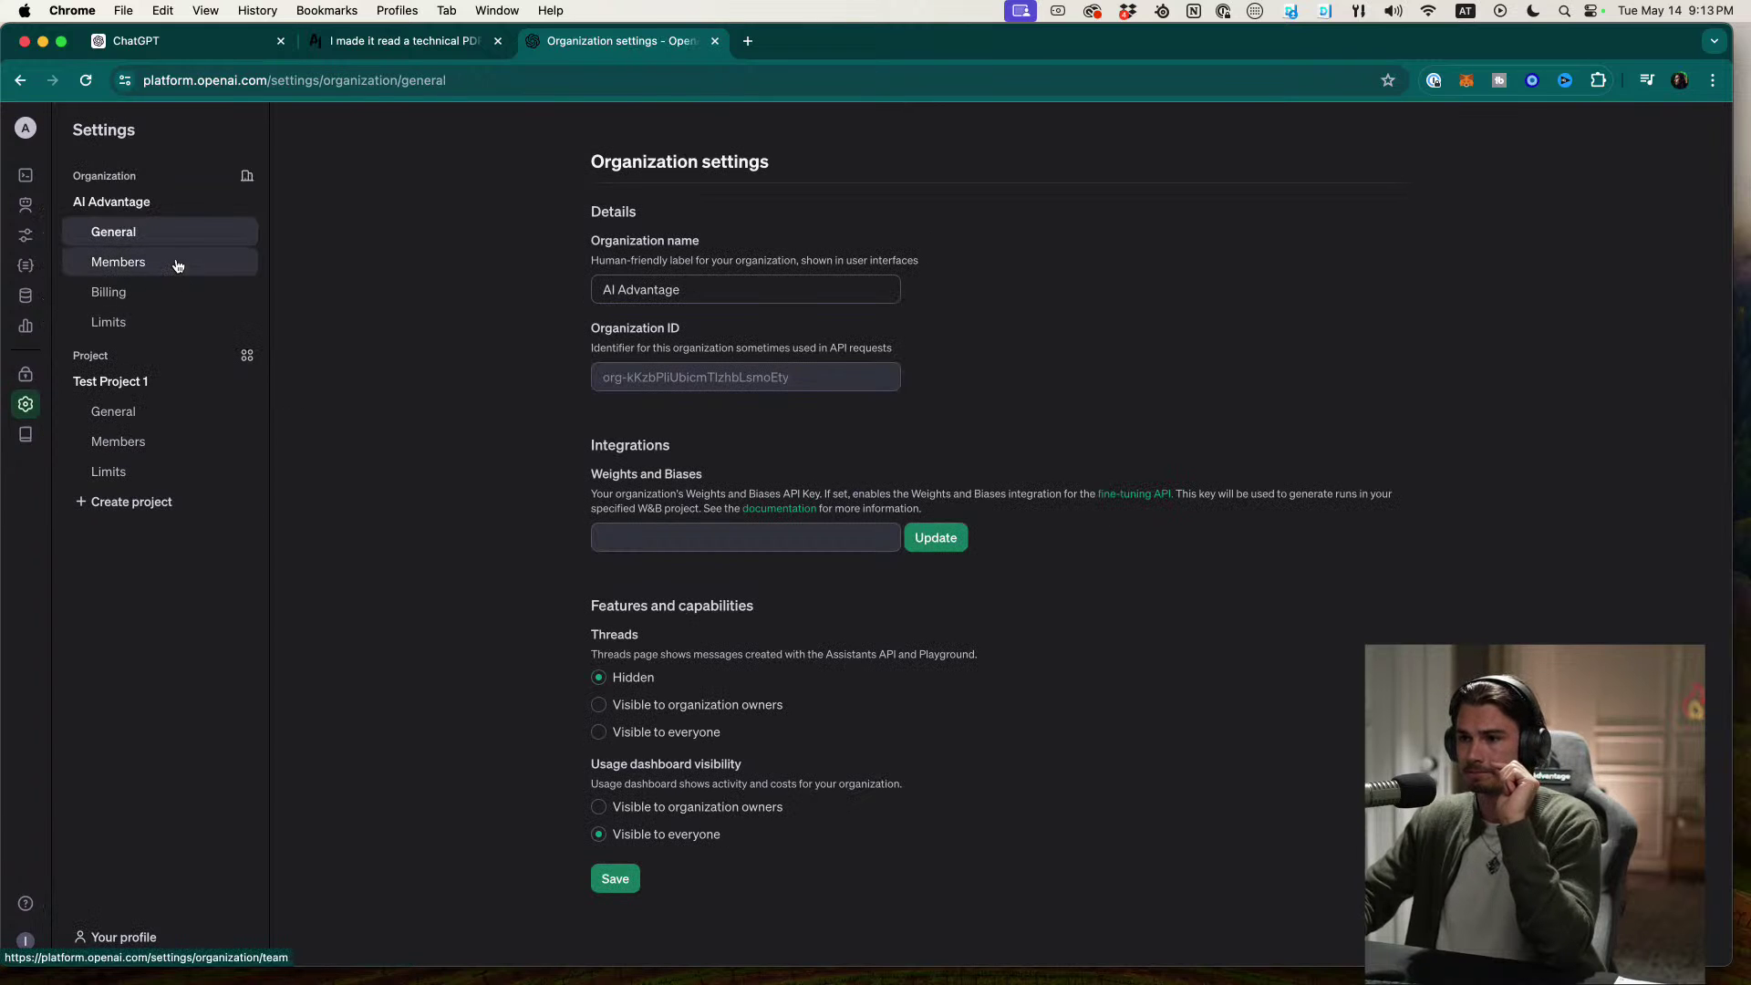
left_click(180, 259)
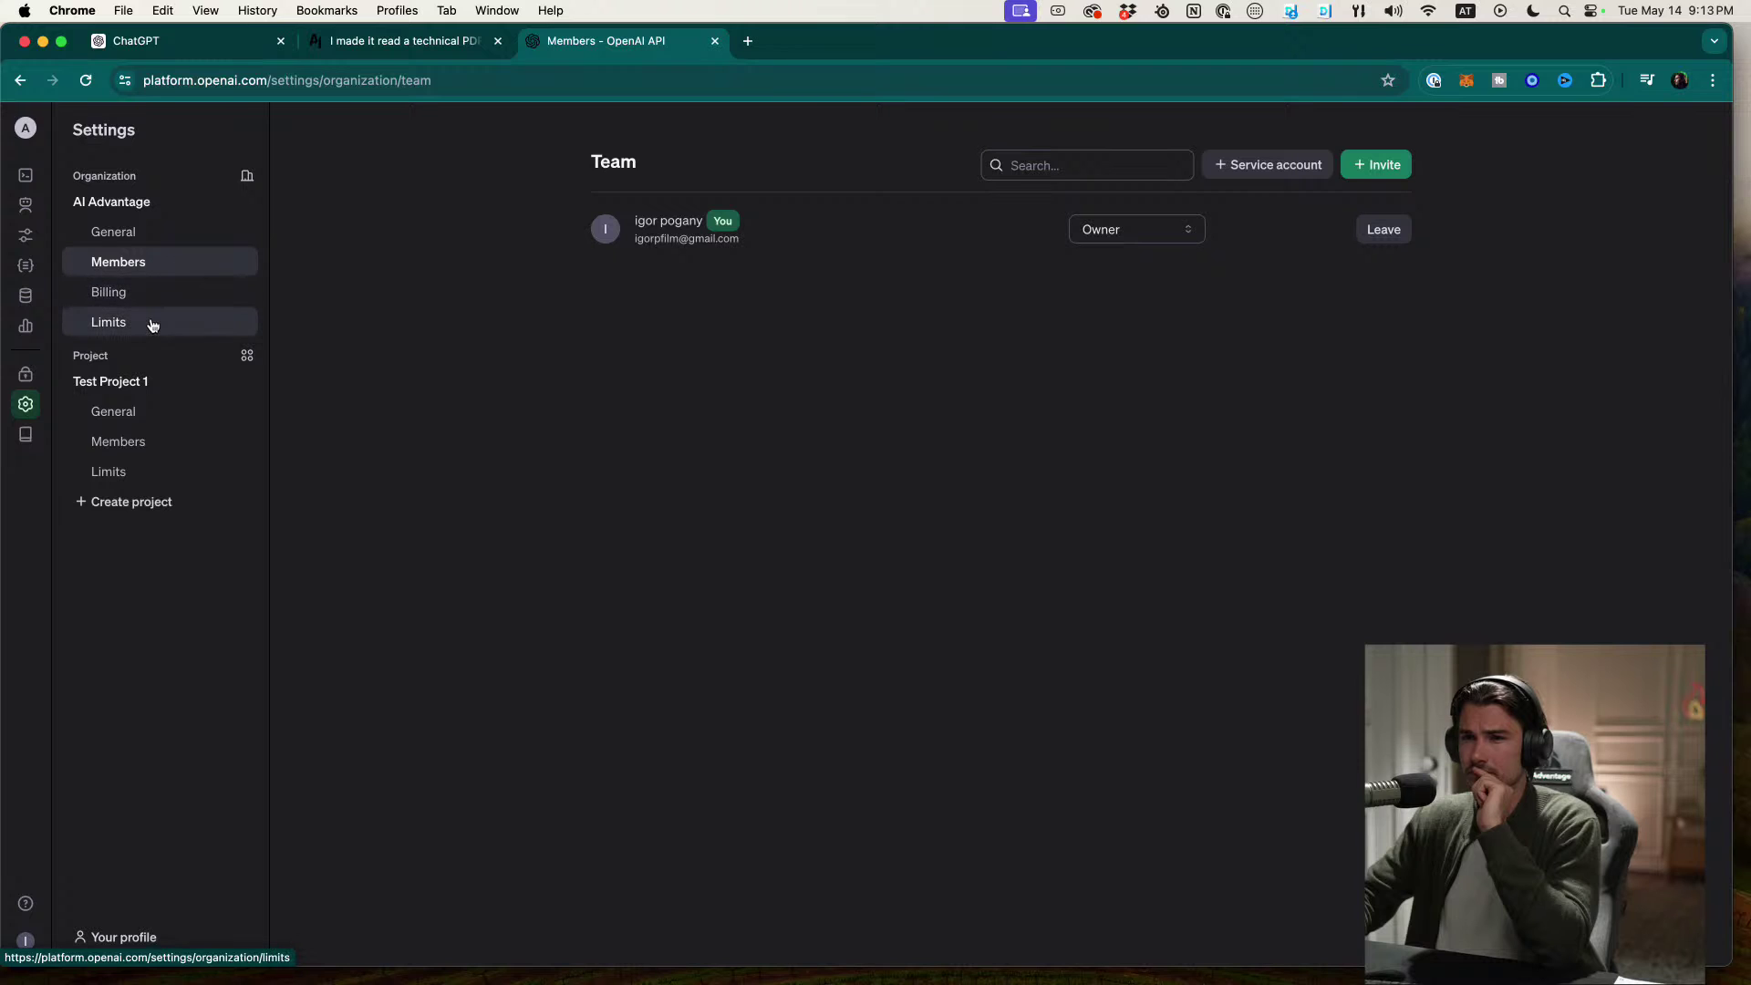
left_click(146, 292)
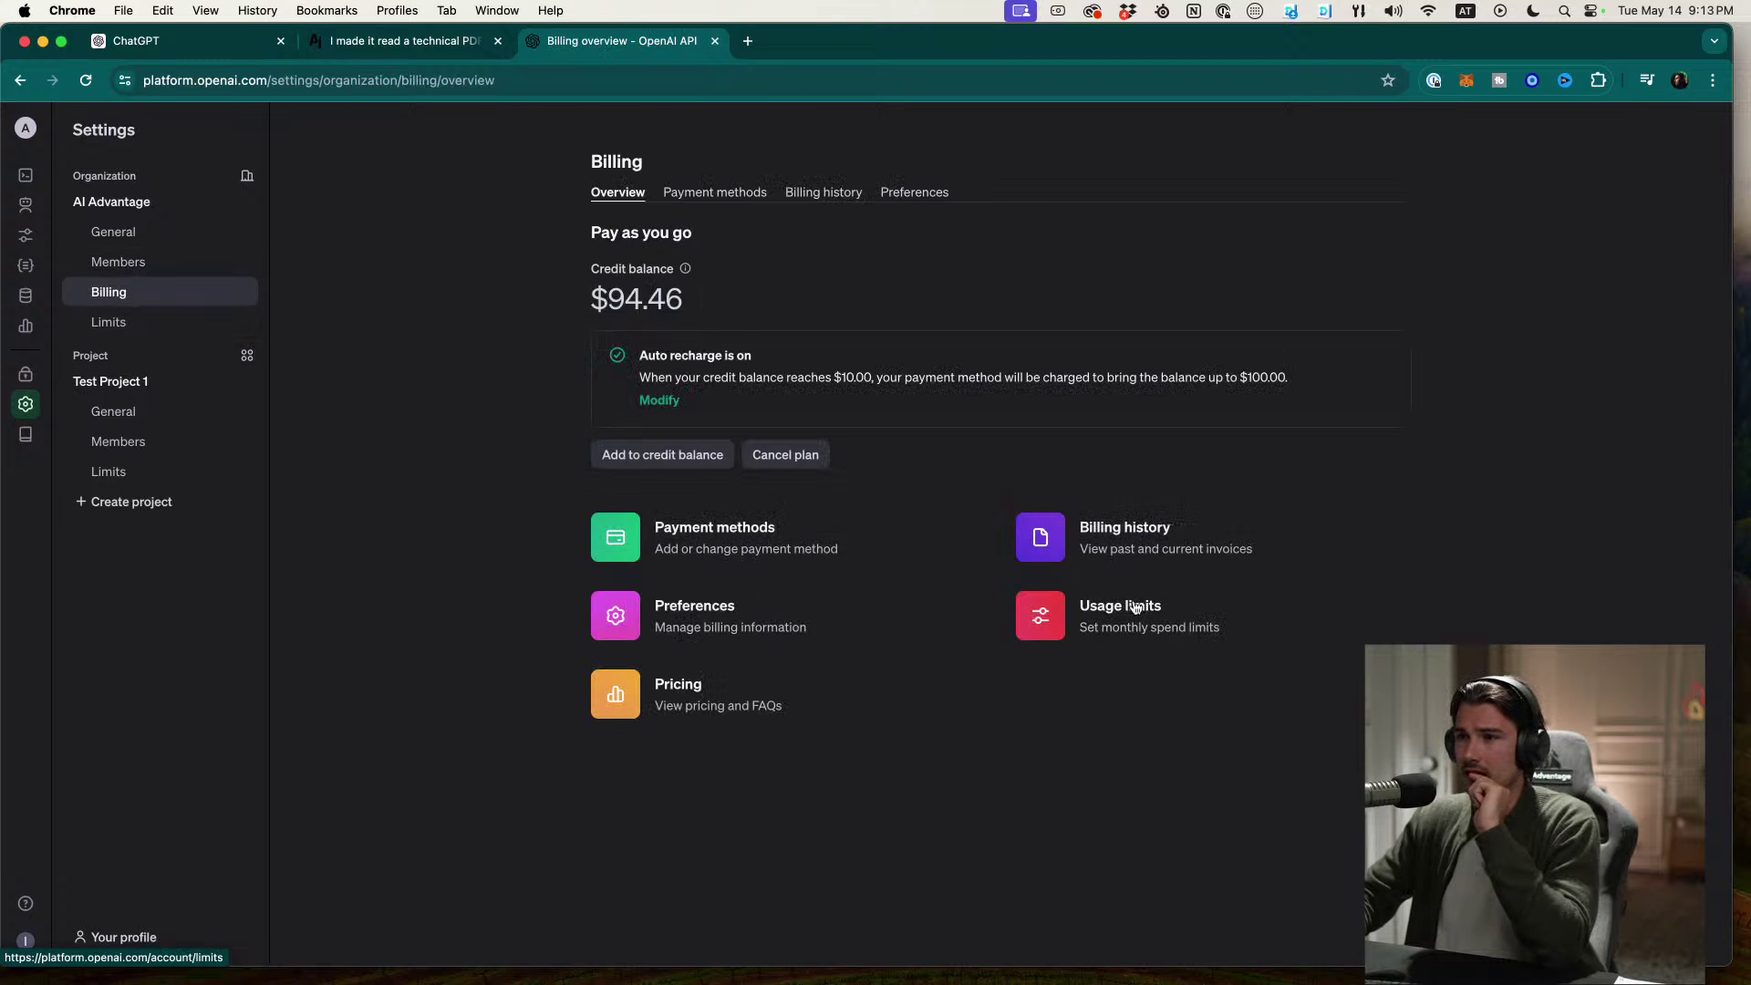
left_click_drag(703, 305, 481, 293)
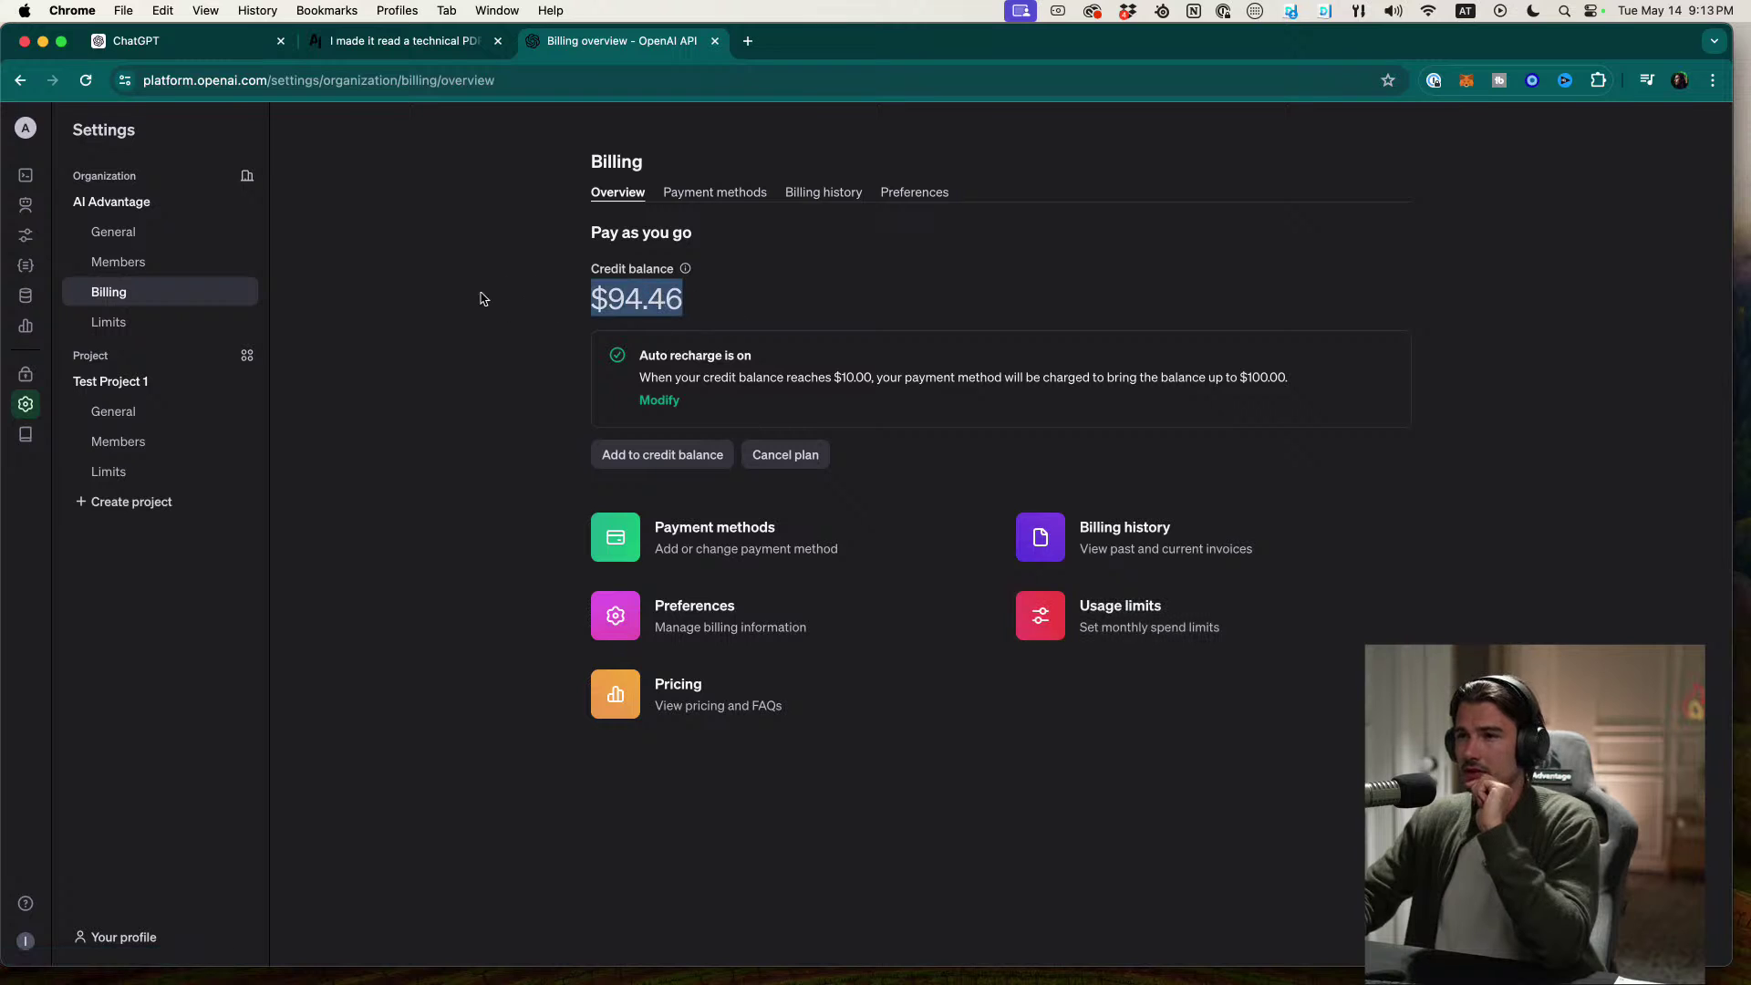
left_click(407, 293)
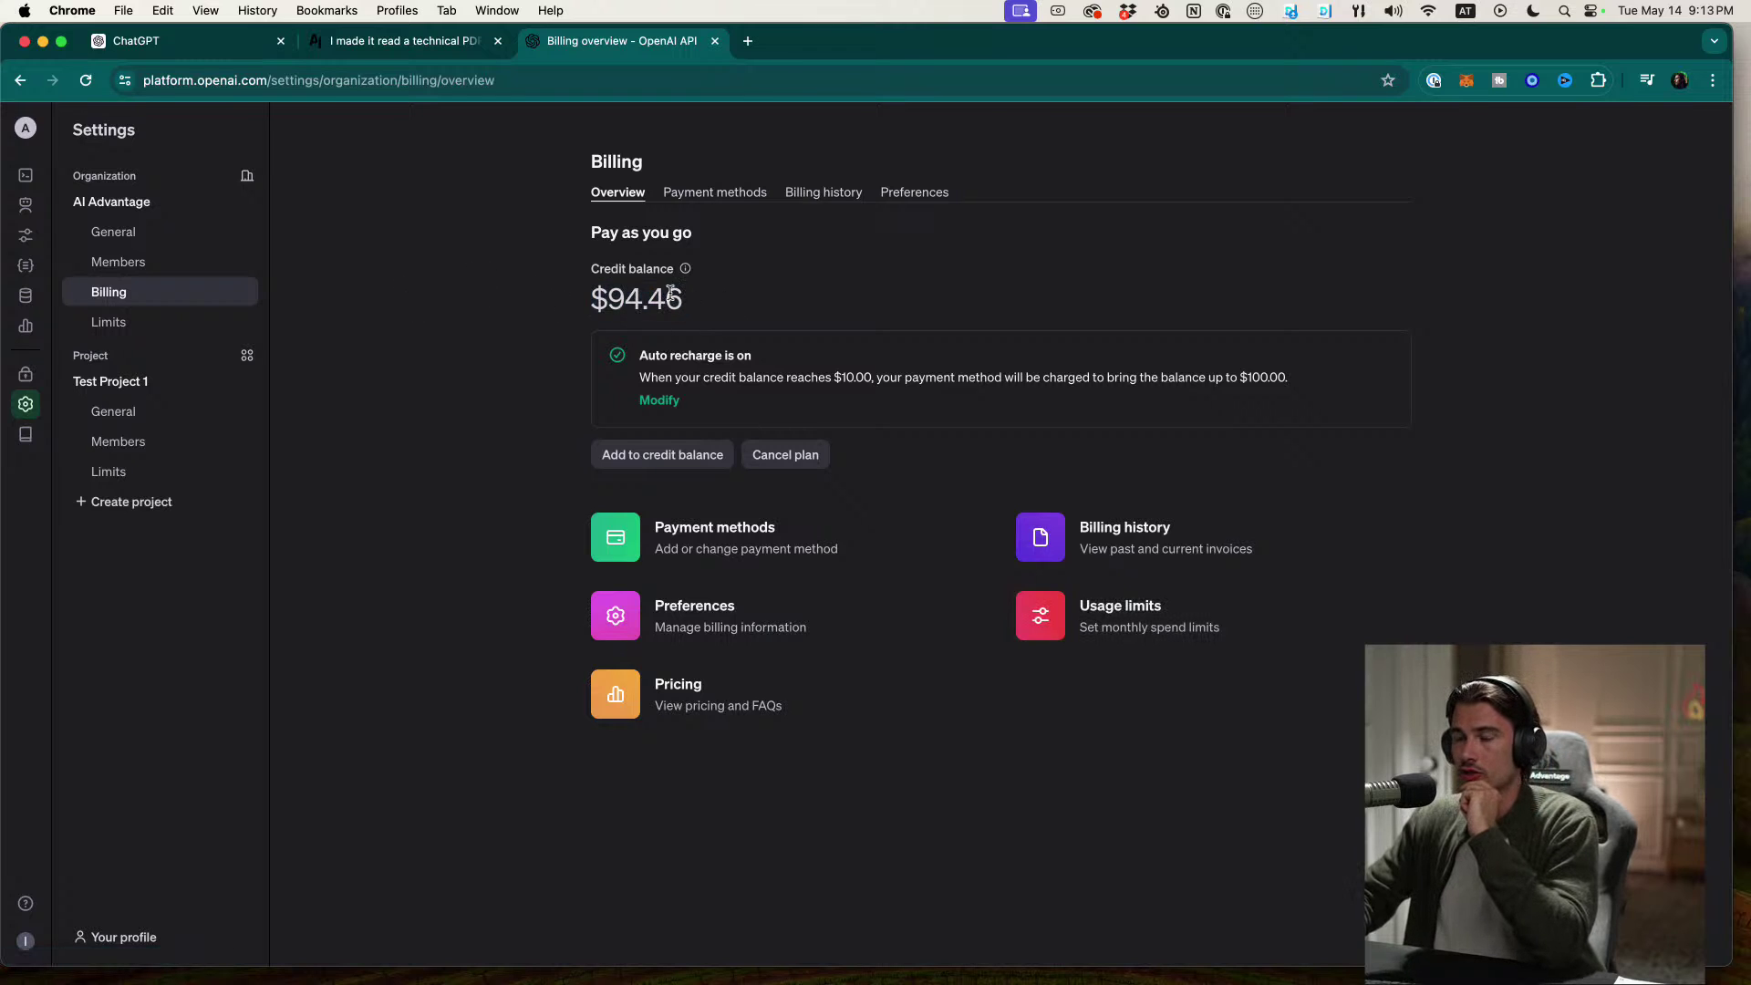
left_click_drag(720, 294, 518, 304)
left_click(509, 302)
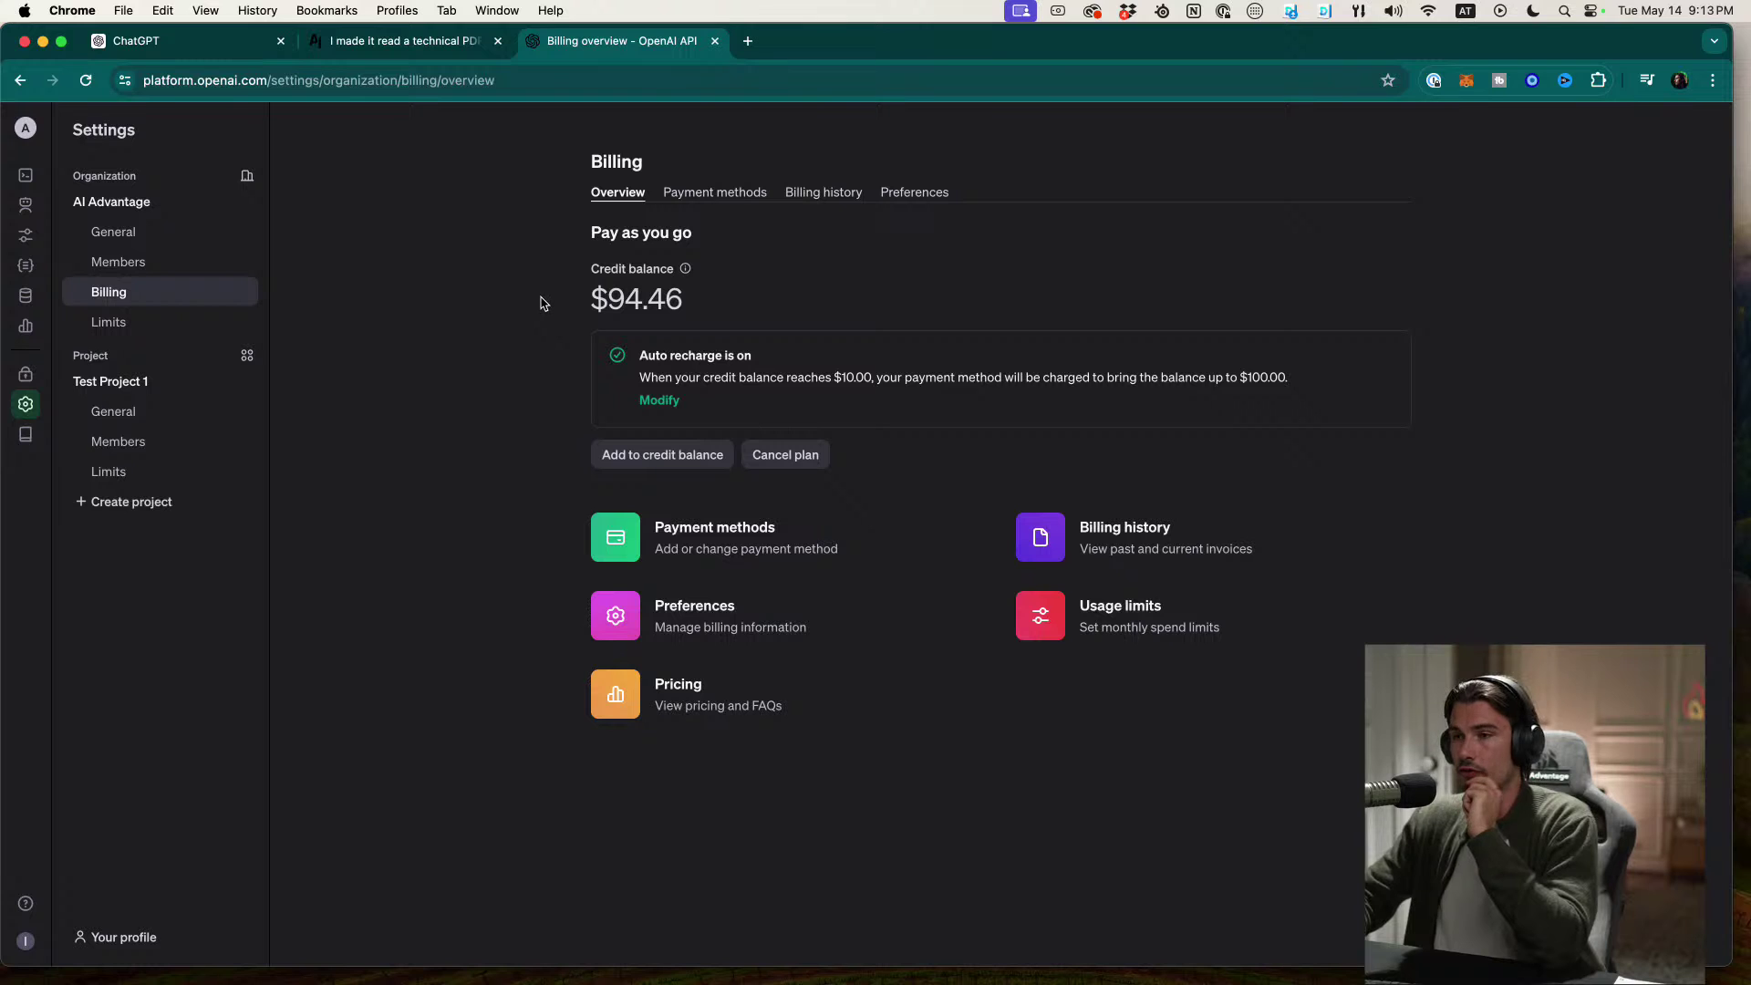
left_click(26, 174)
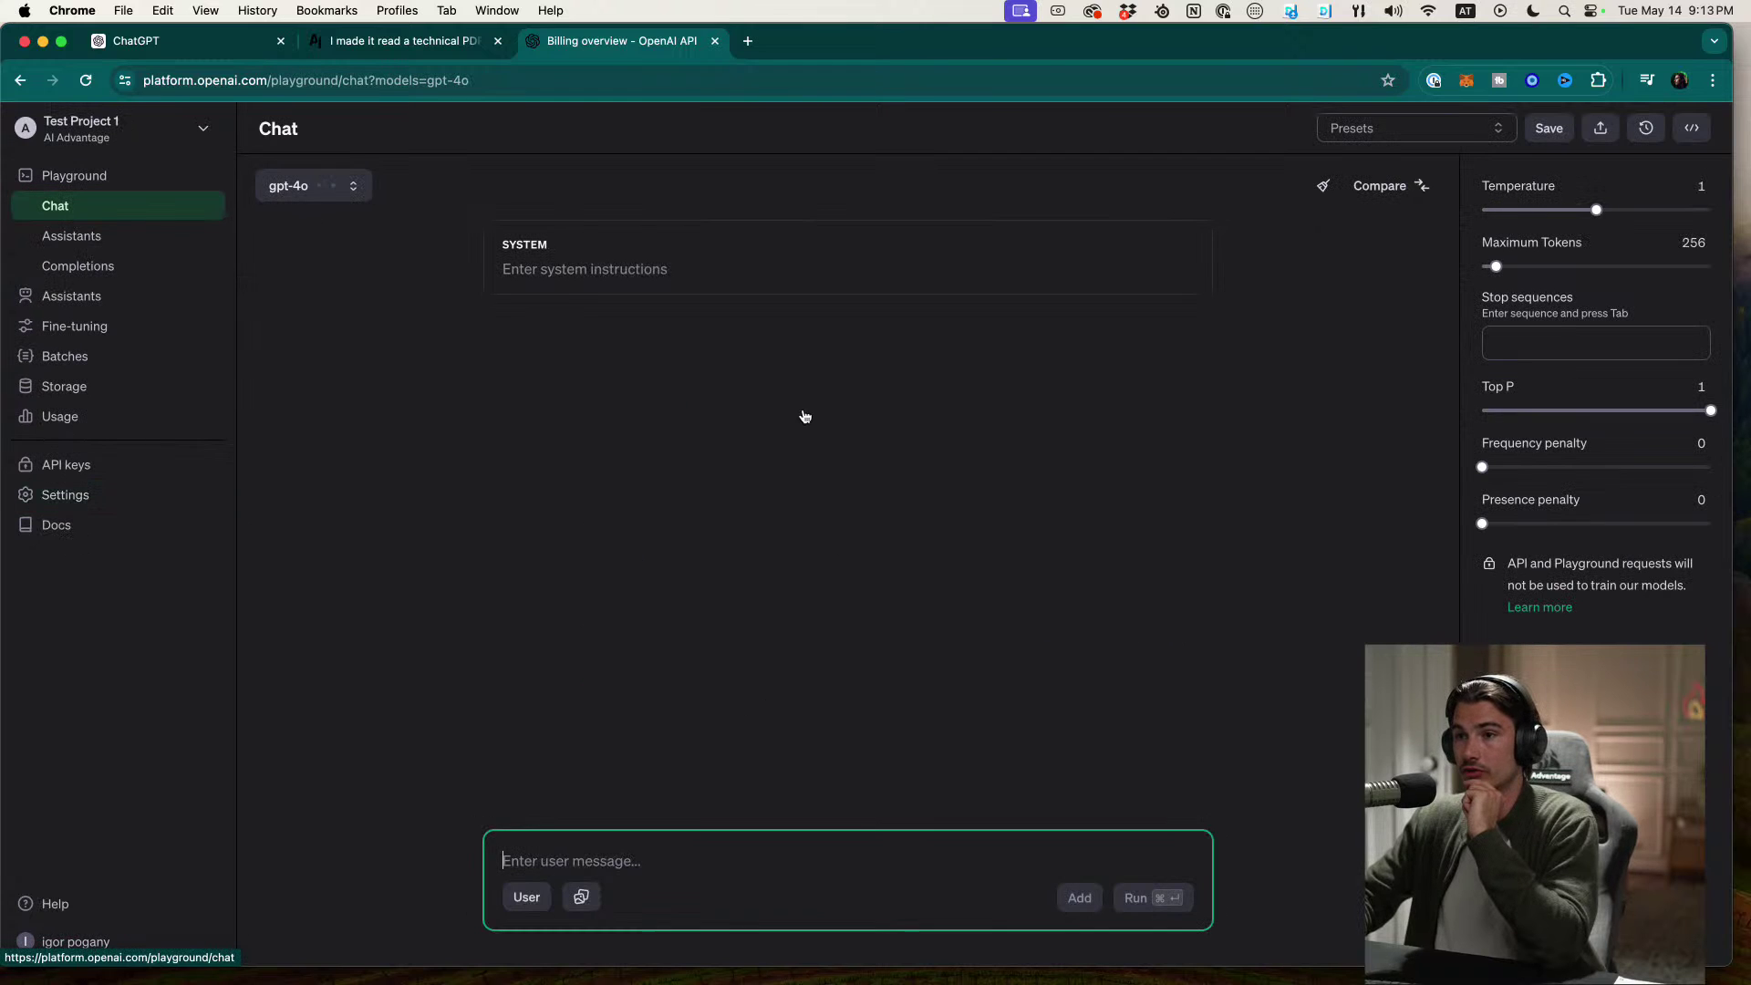
left_click(321, 187)
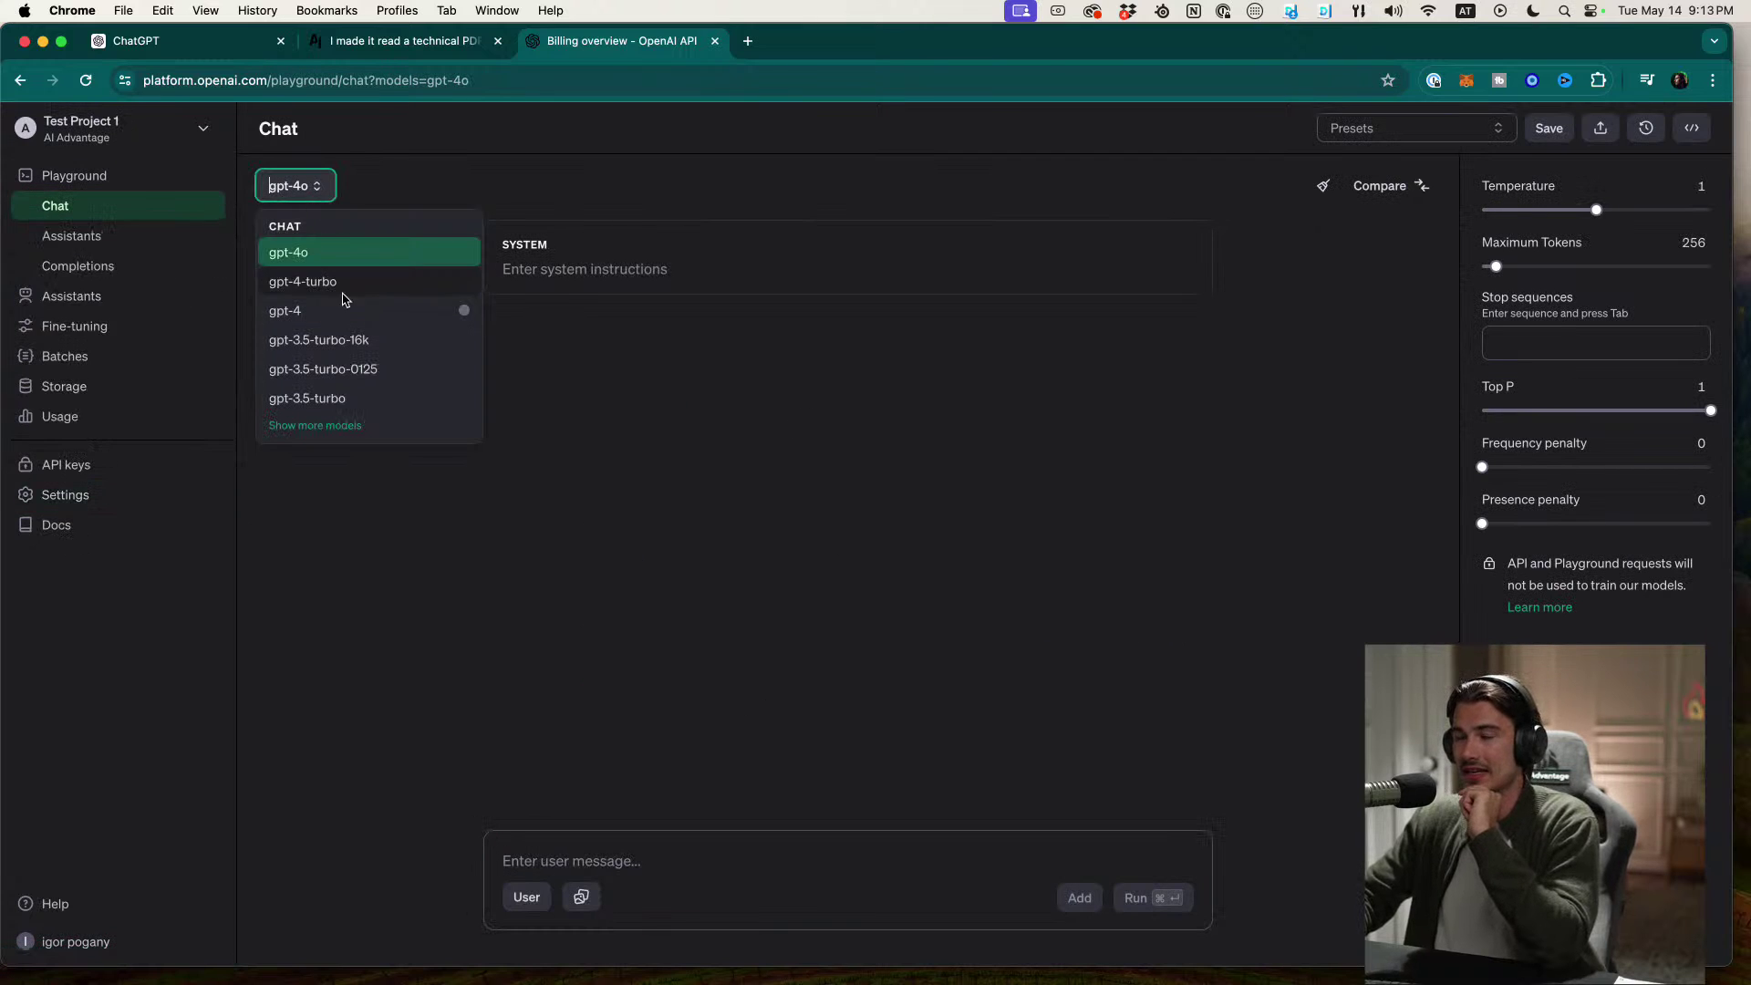
left_click(345, 310)
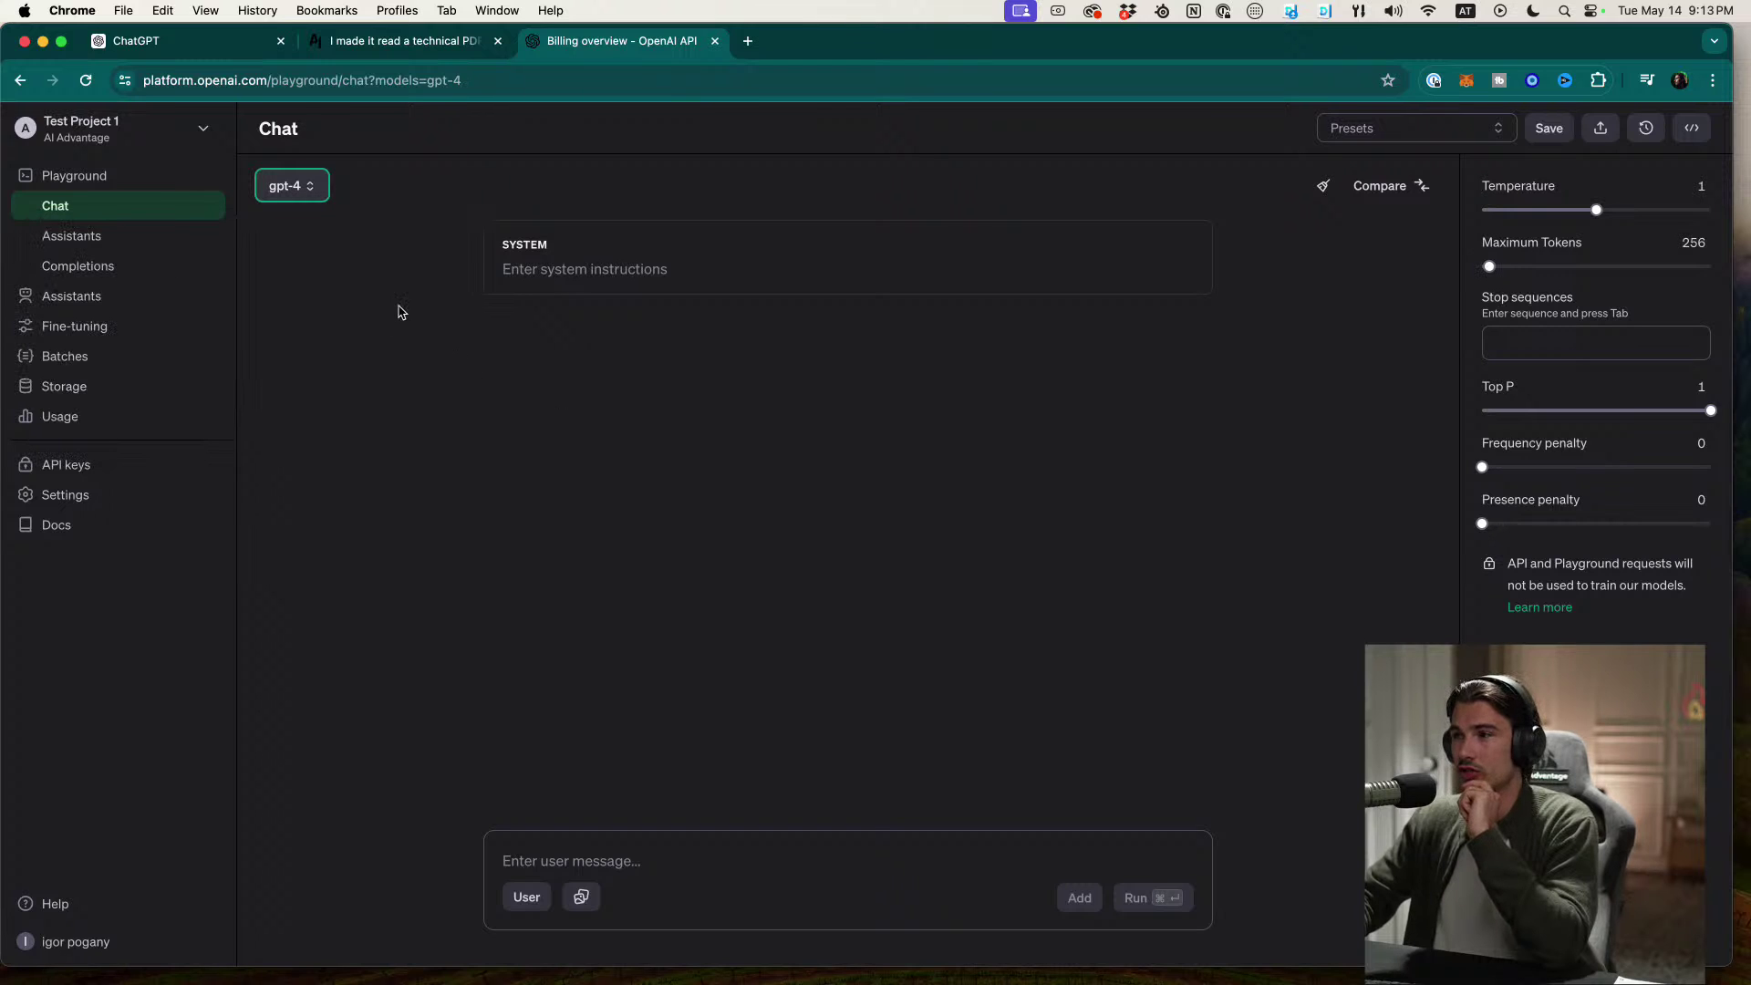
left_click(314, 190)
left_click(333, 251)
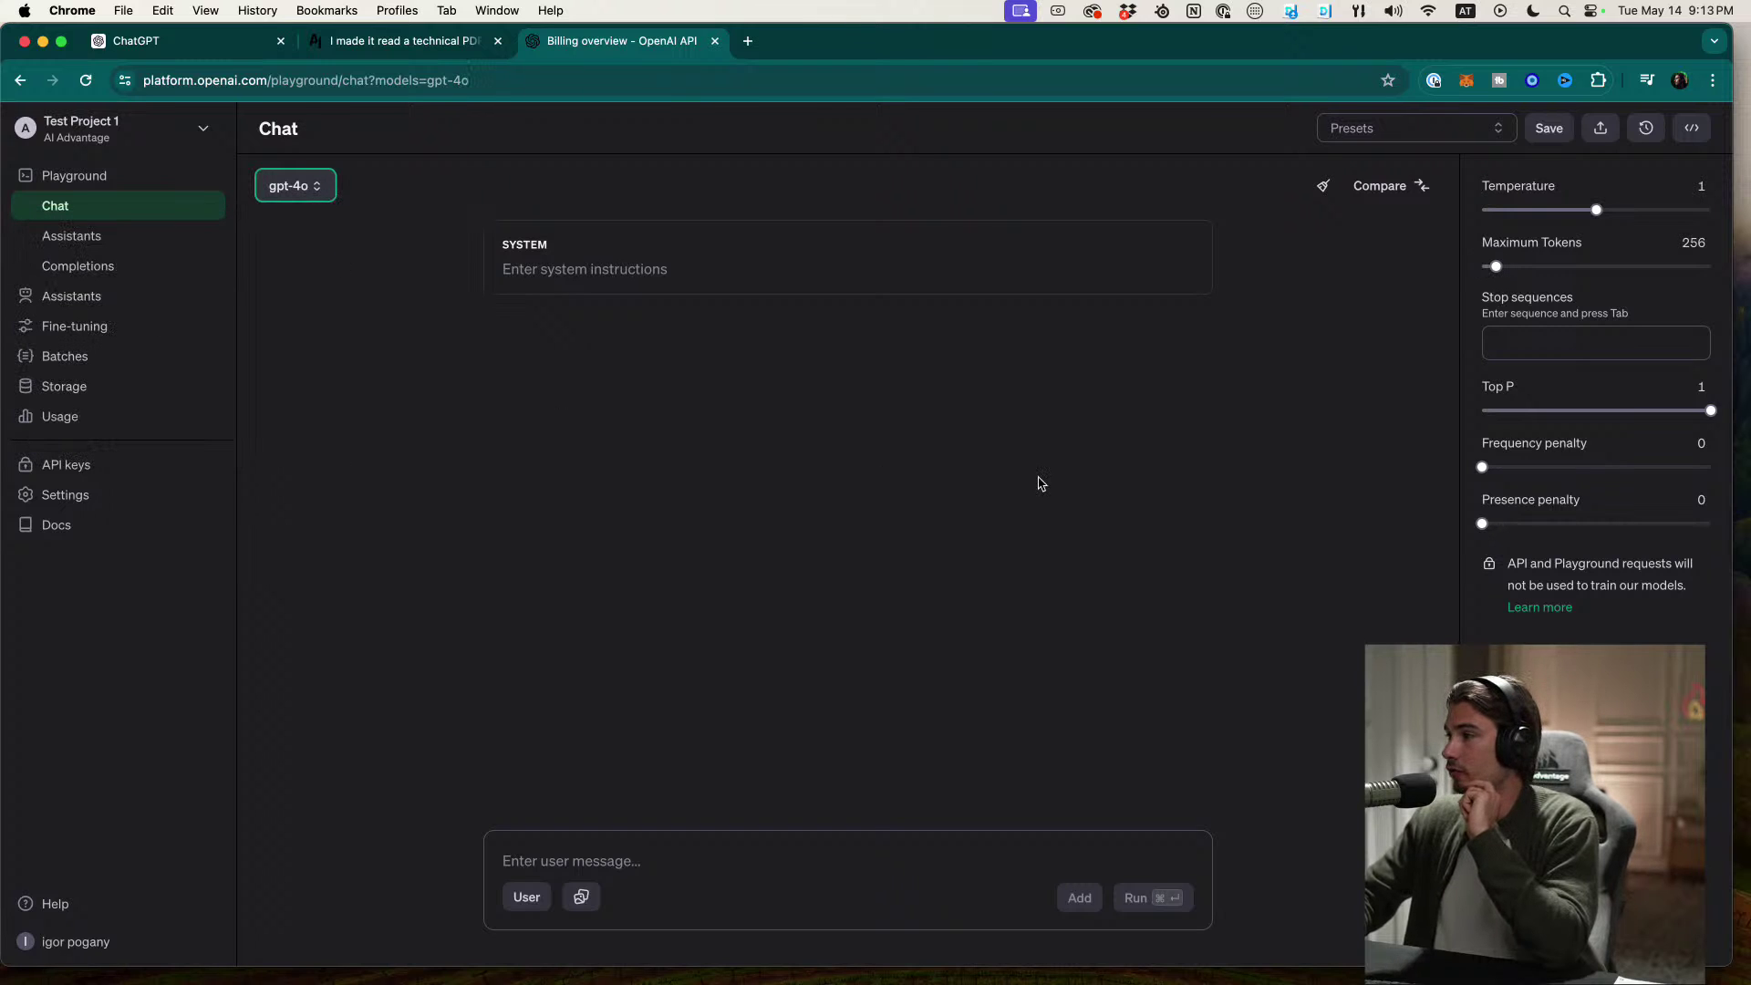
Step: Open a side-by-side model comparison and set the second chat's model to gpt-4
left_click(1373, 188)
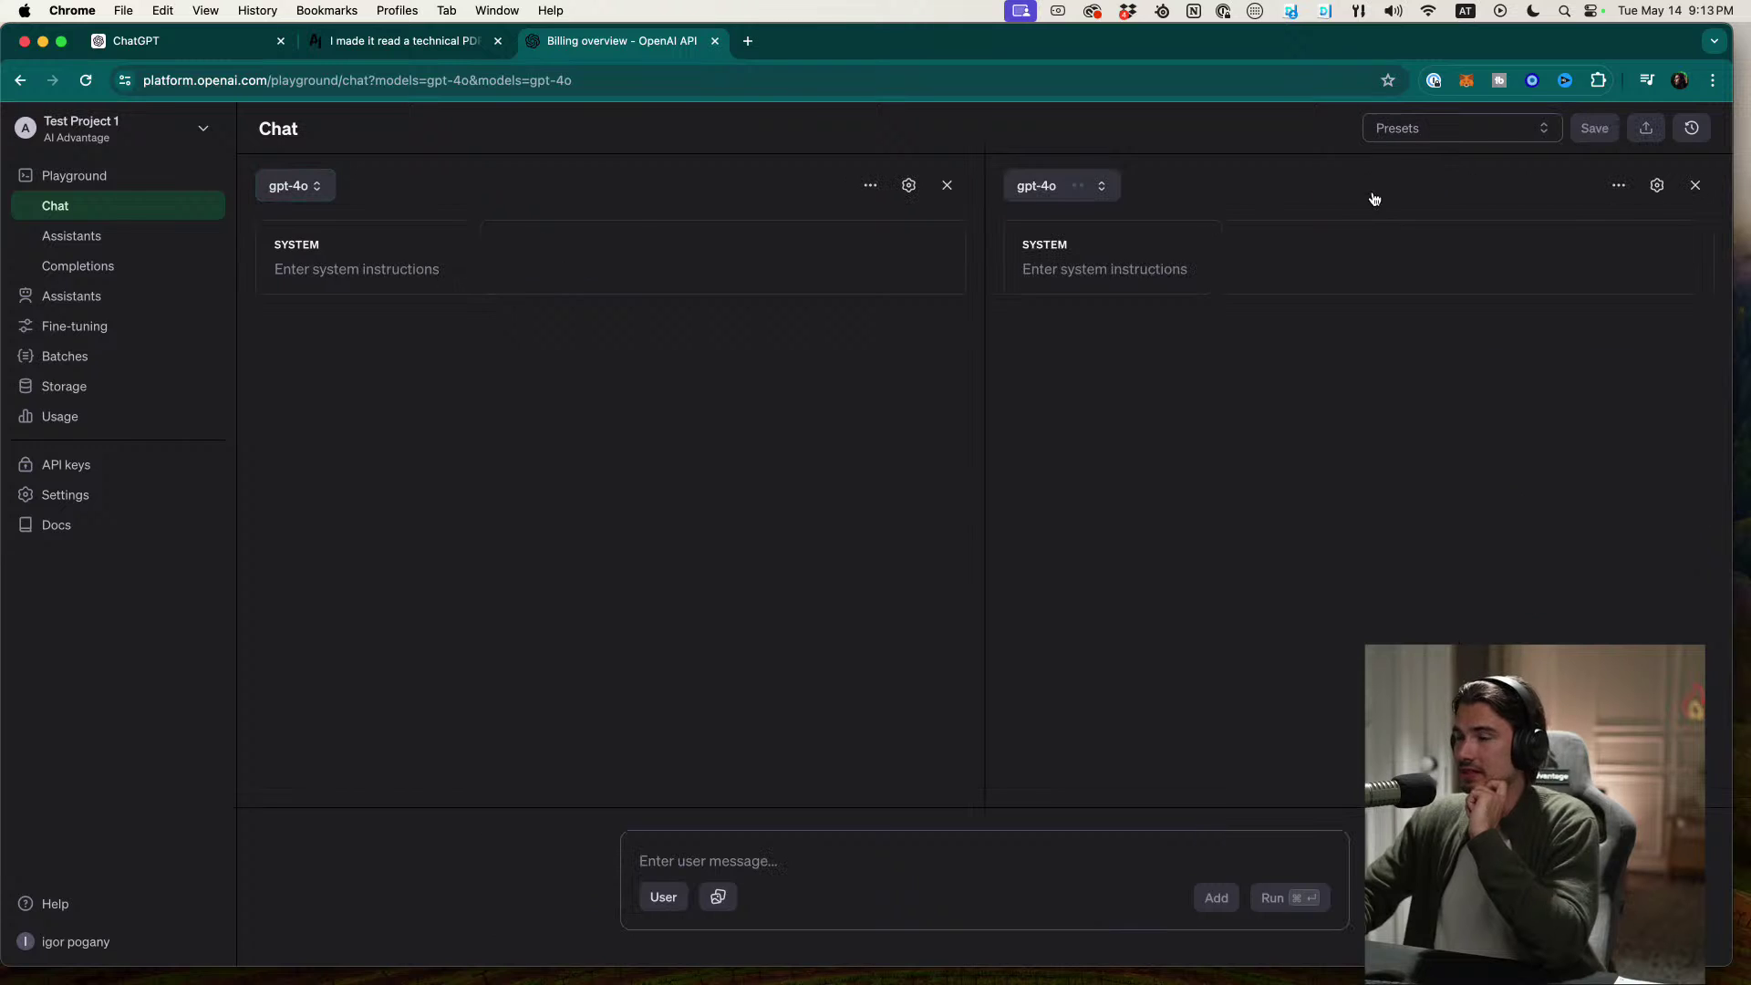
left_click(1069, 184)
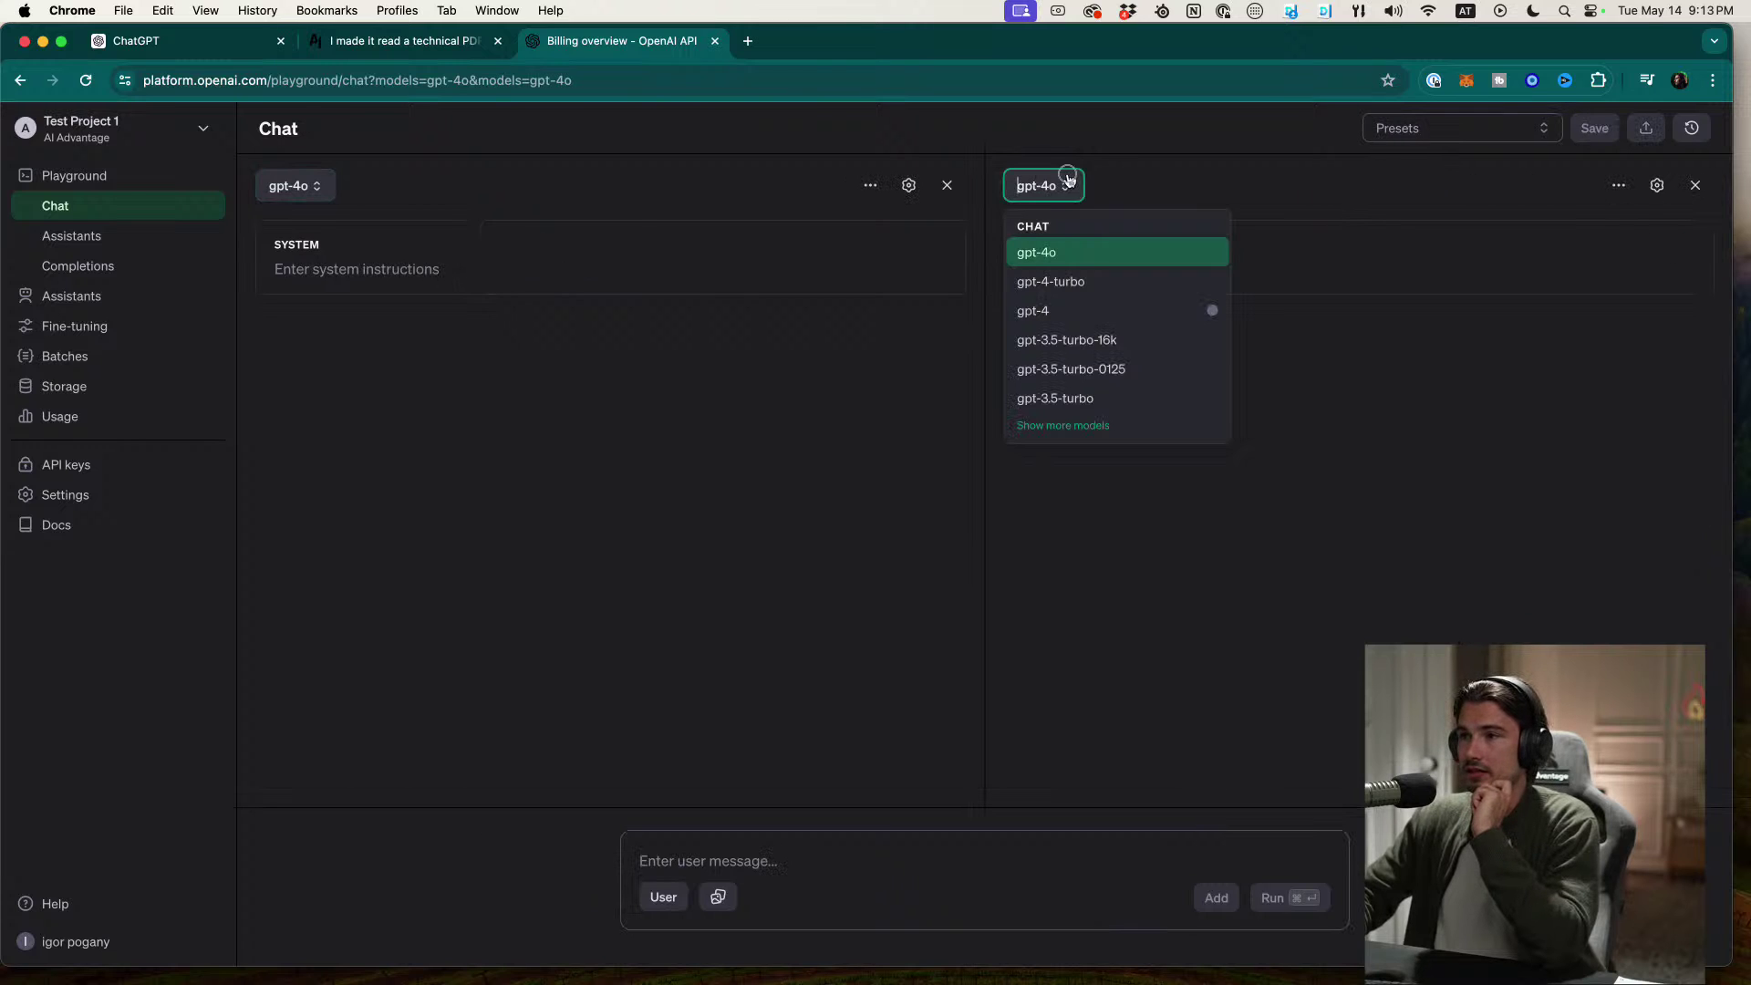
left_click(1077, 312)
Step: Run the user message "Write me an essay about penguins" on both models
left_click(756, 860)
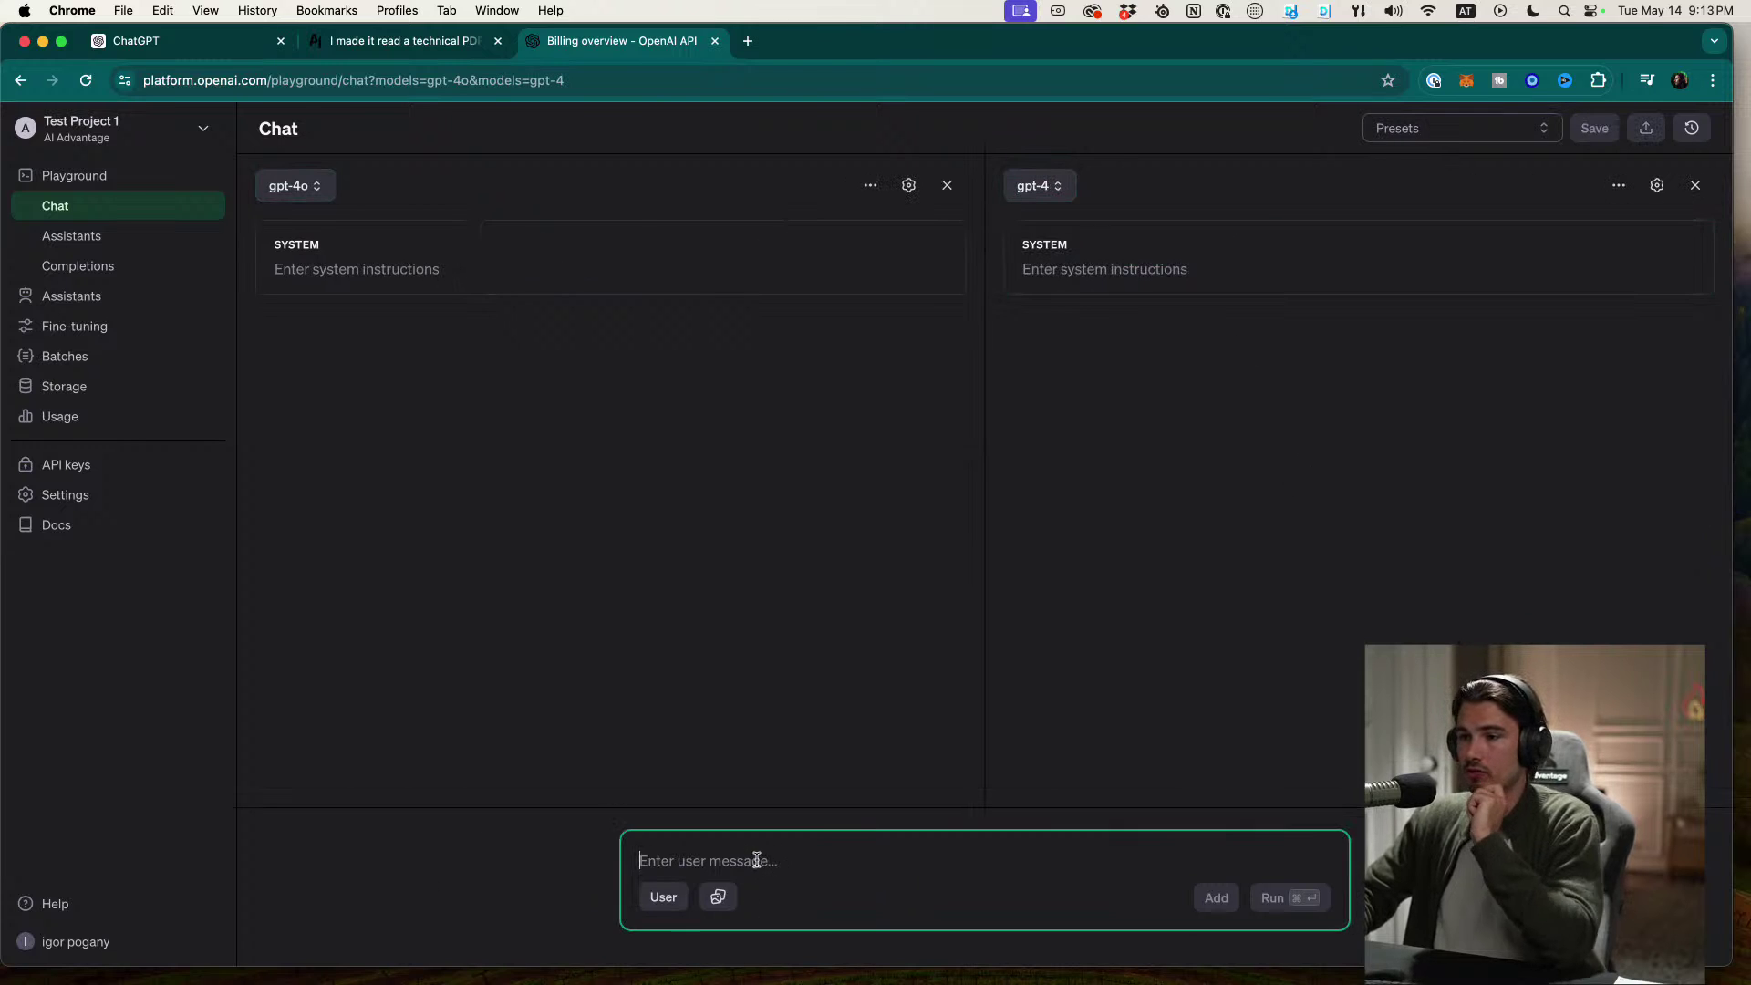
type("WRite me a")
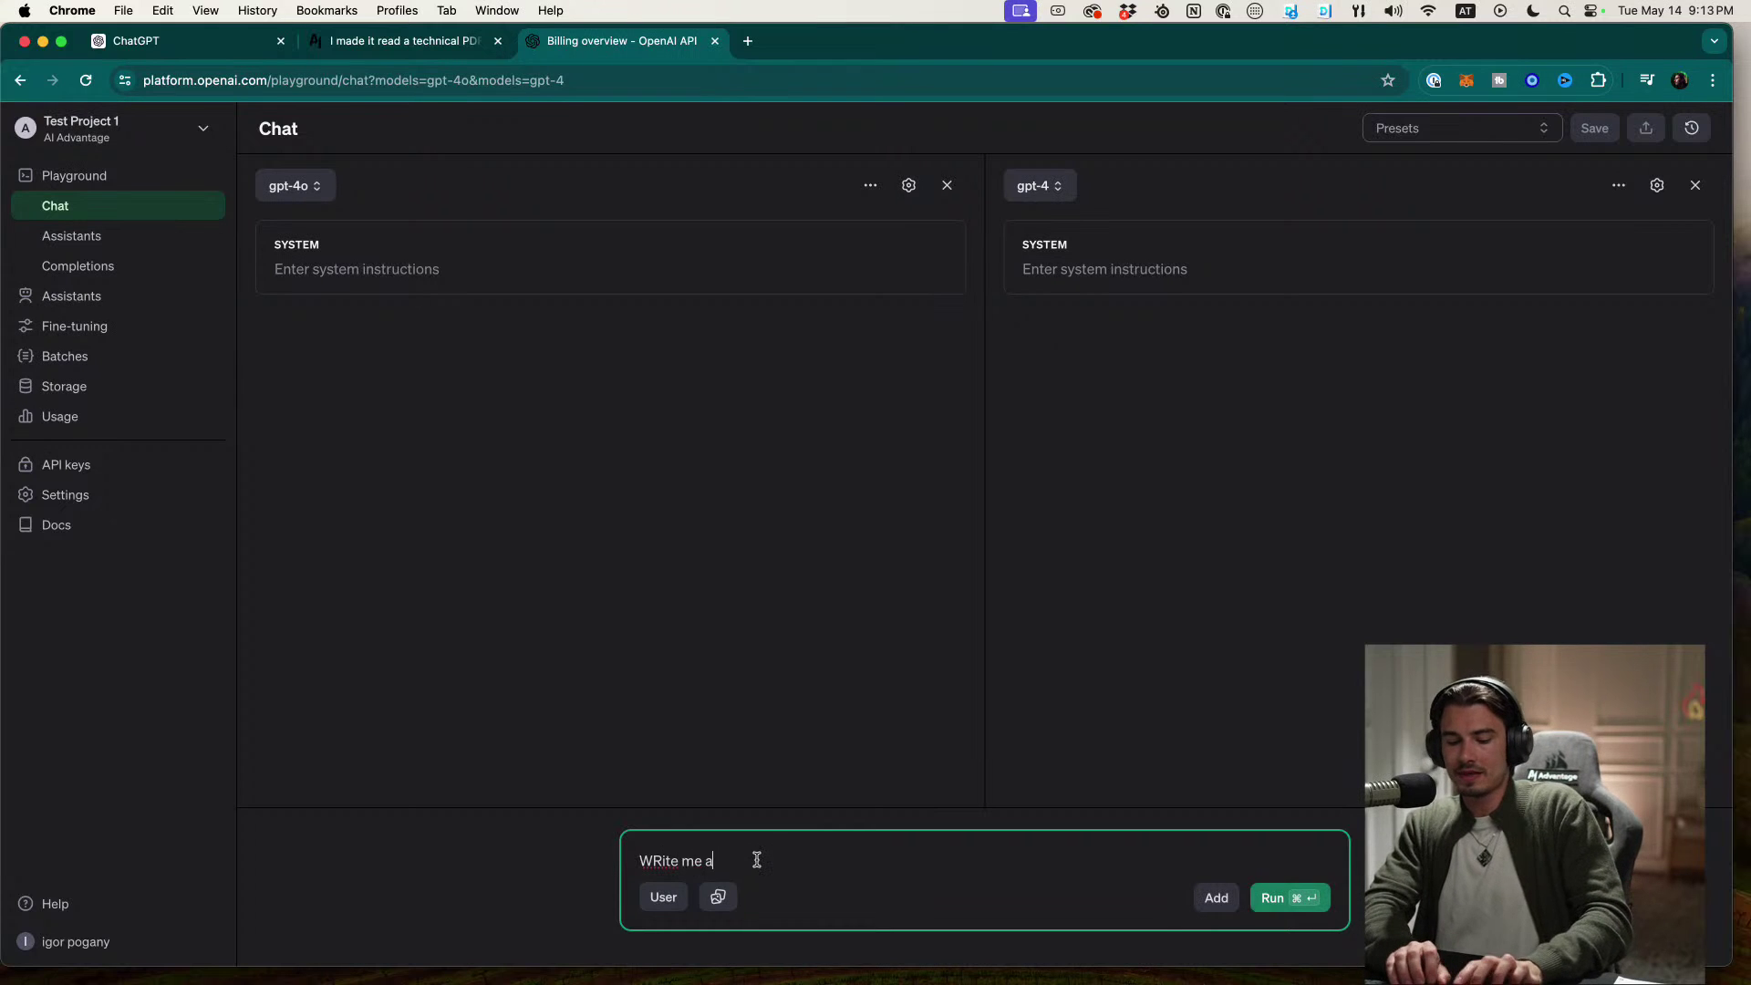
type("n essay about p")
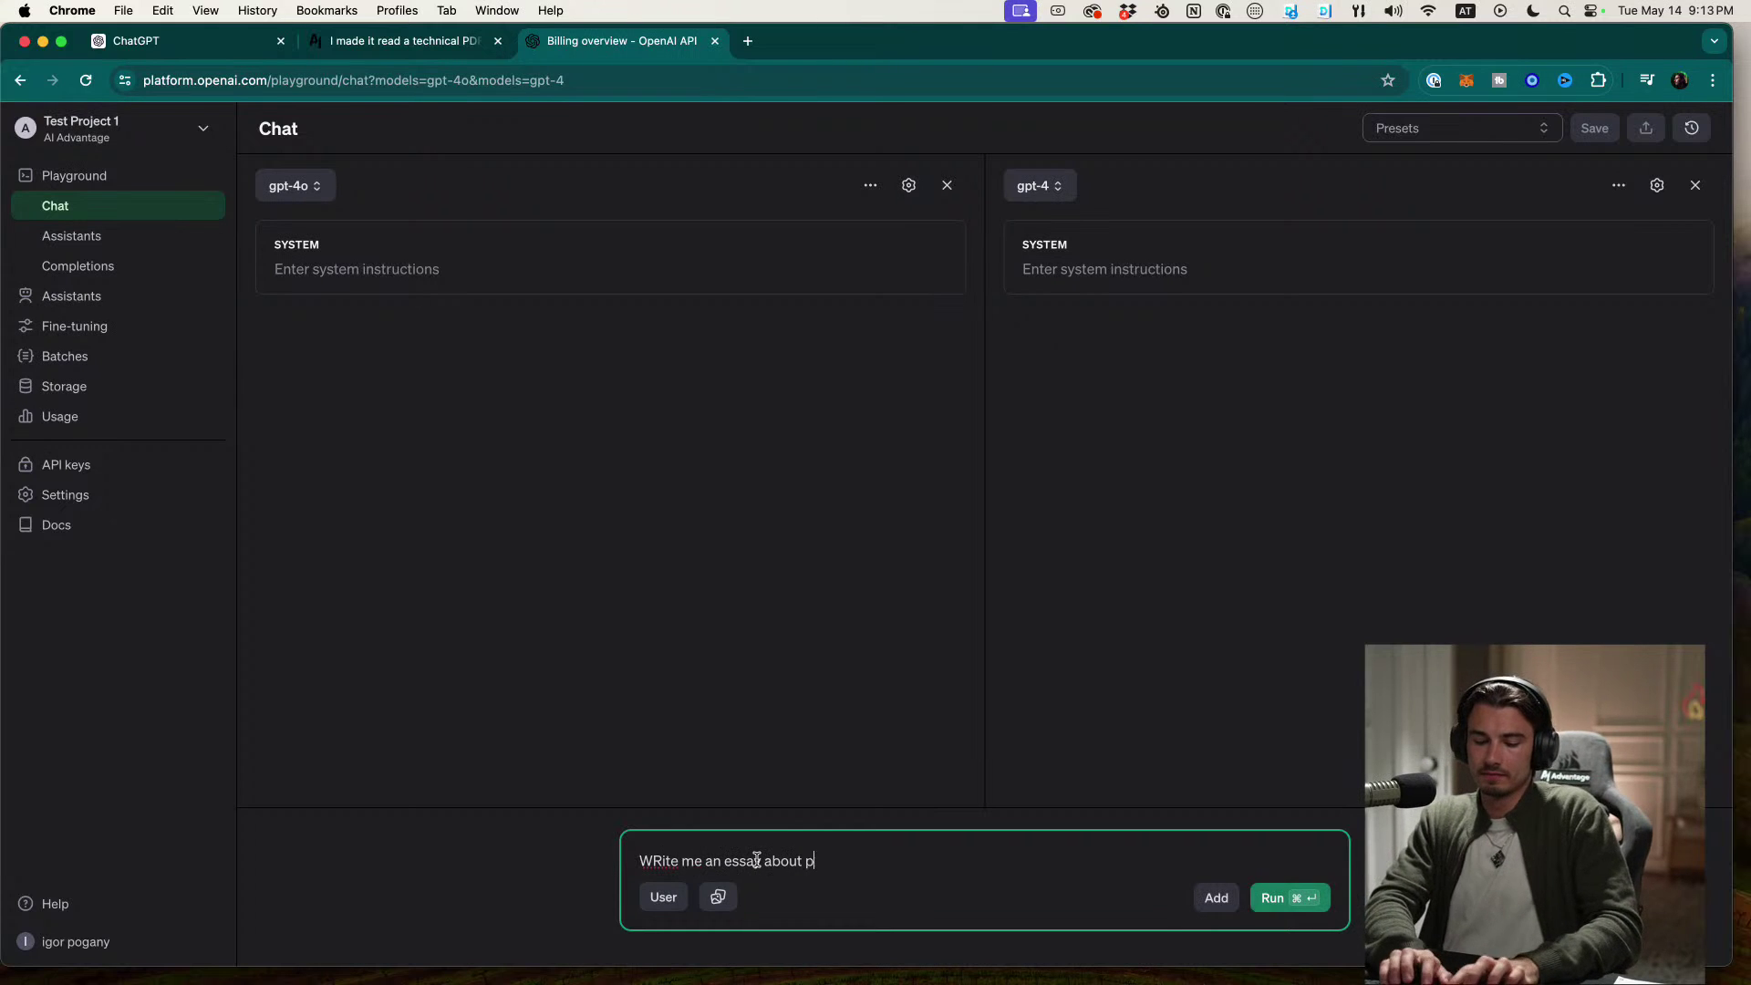
type("enguins")
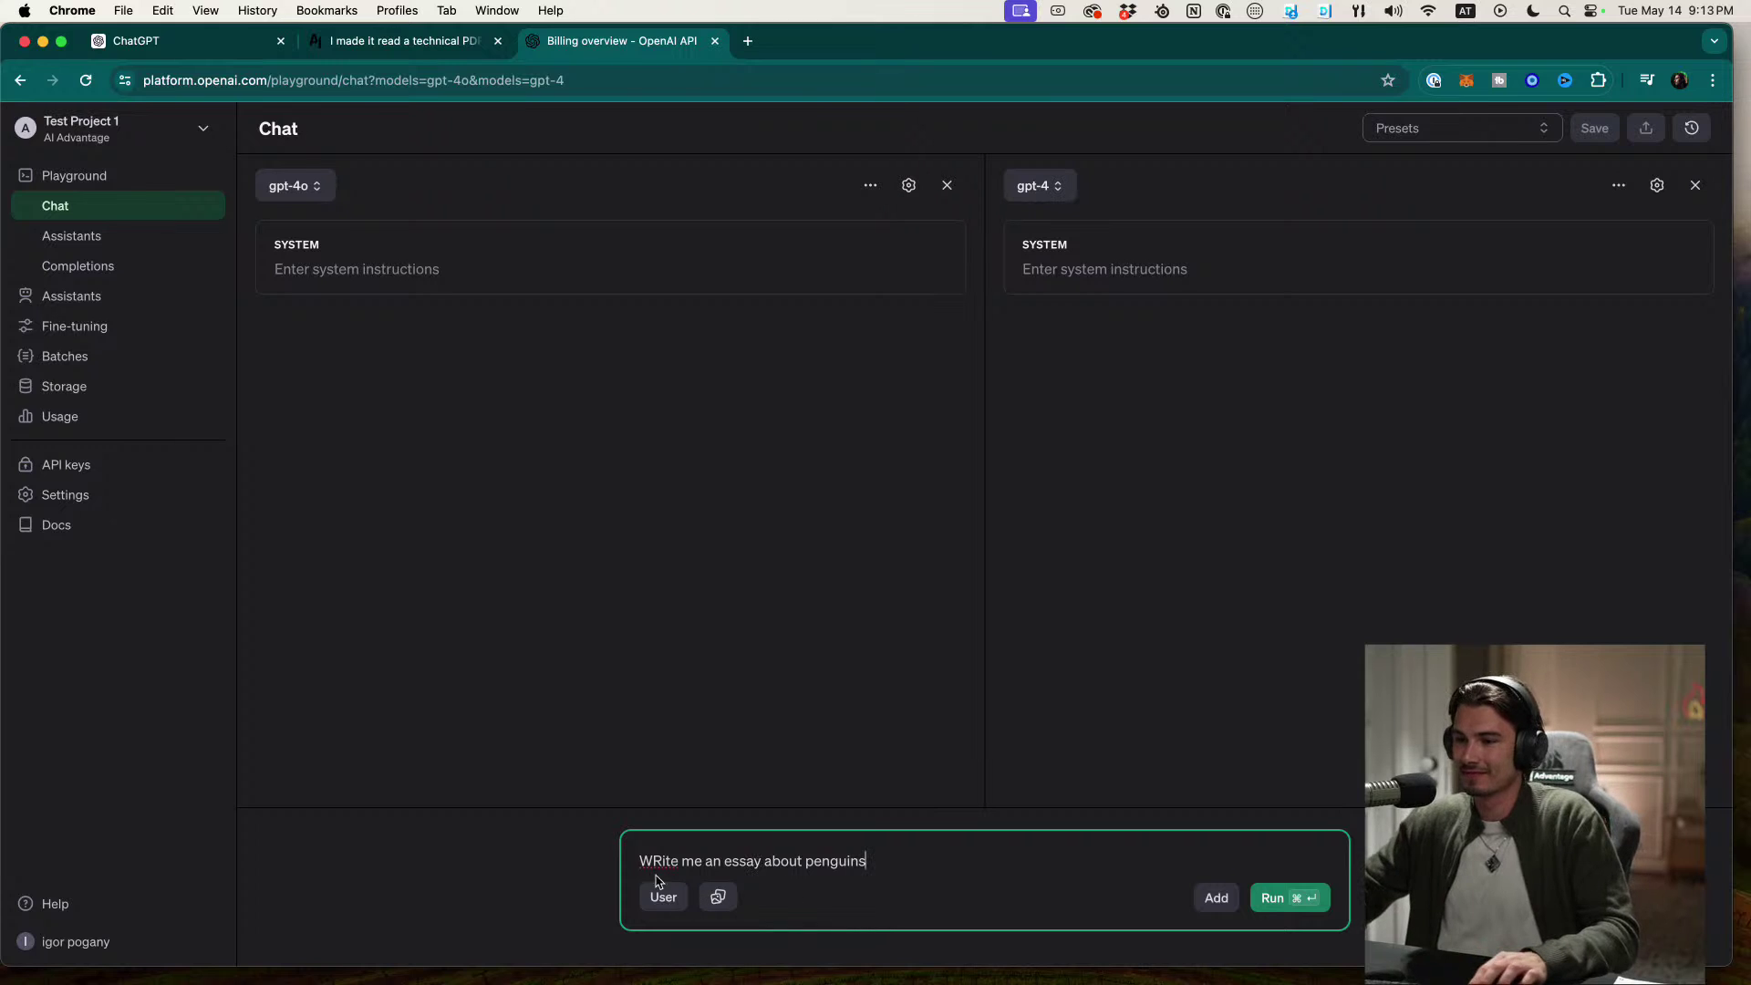
left_click(661, 861)
key("BackSpace")
type("r")
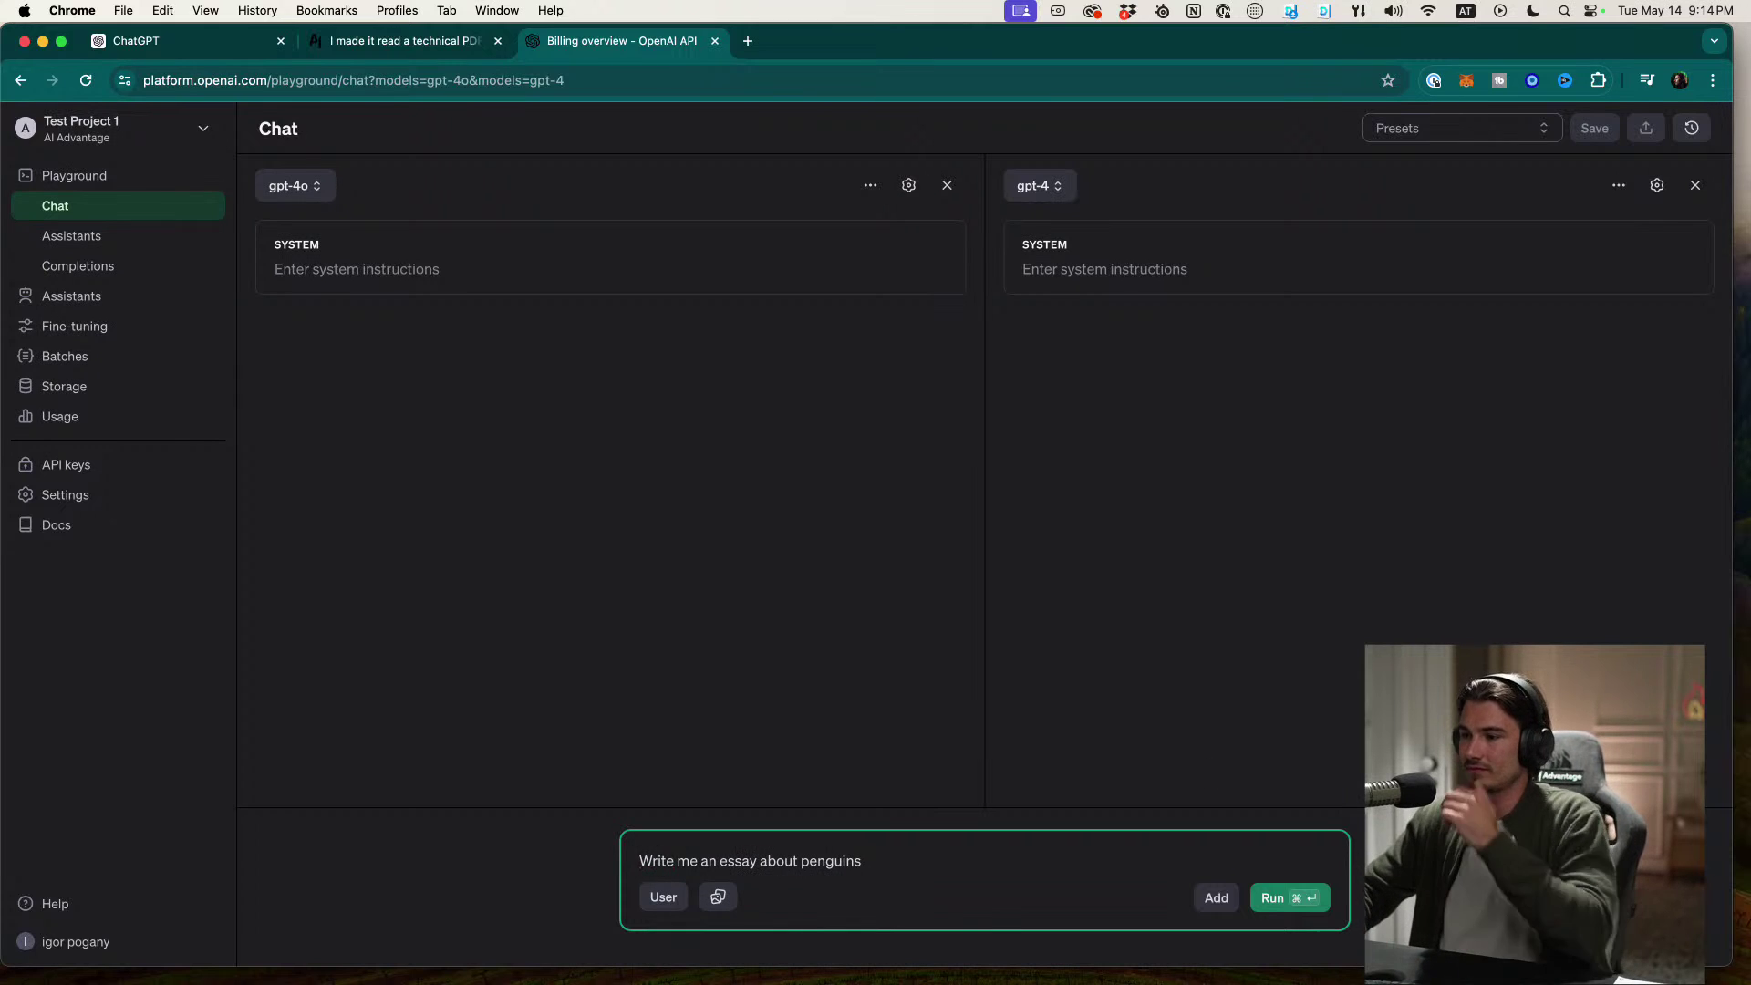
left_click(1281, 898)
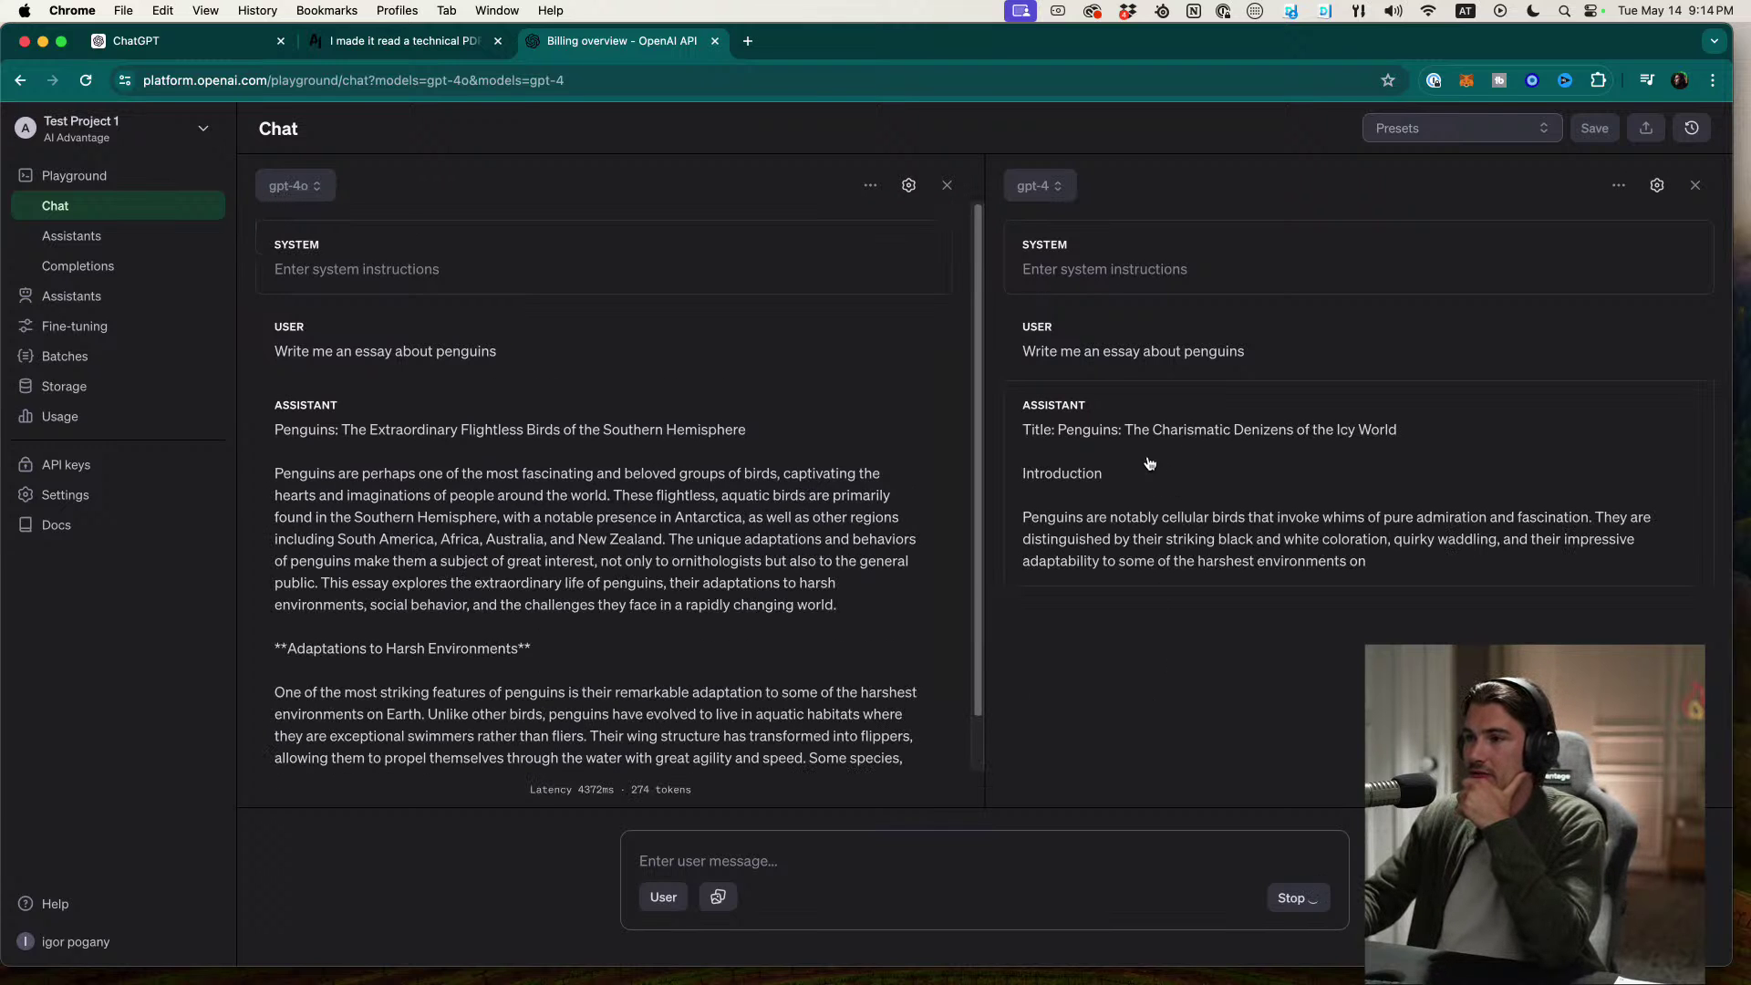
scroll(715, 420, "down", 1)
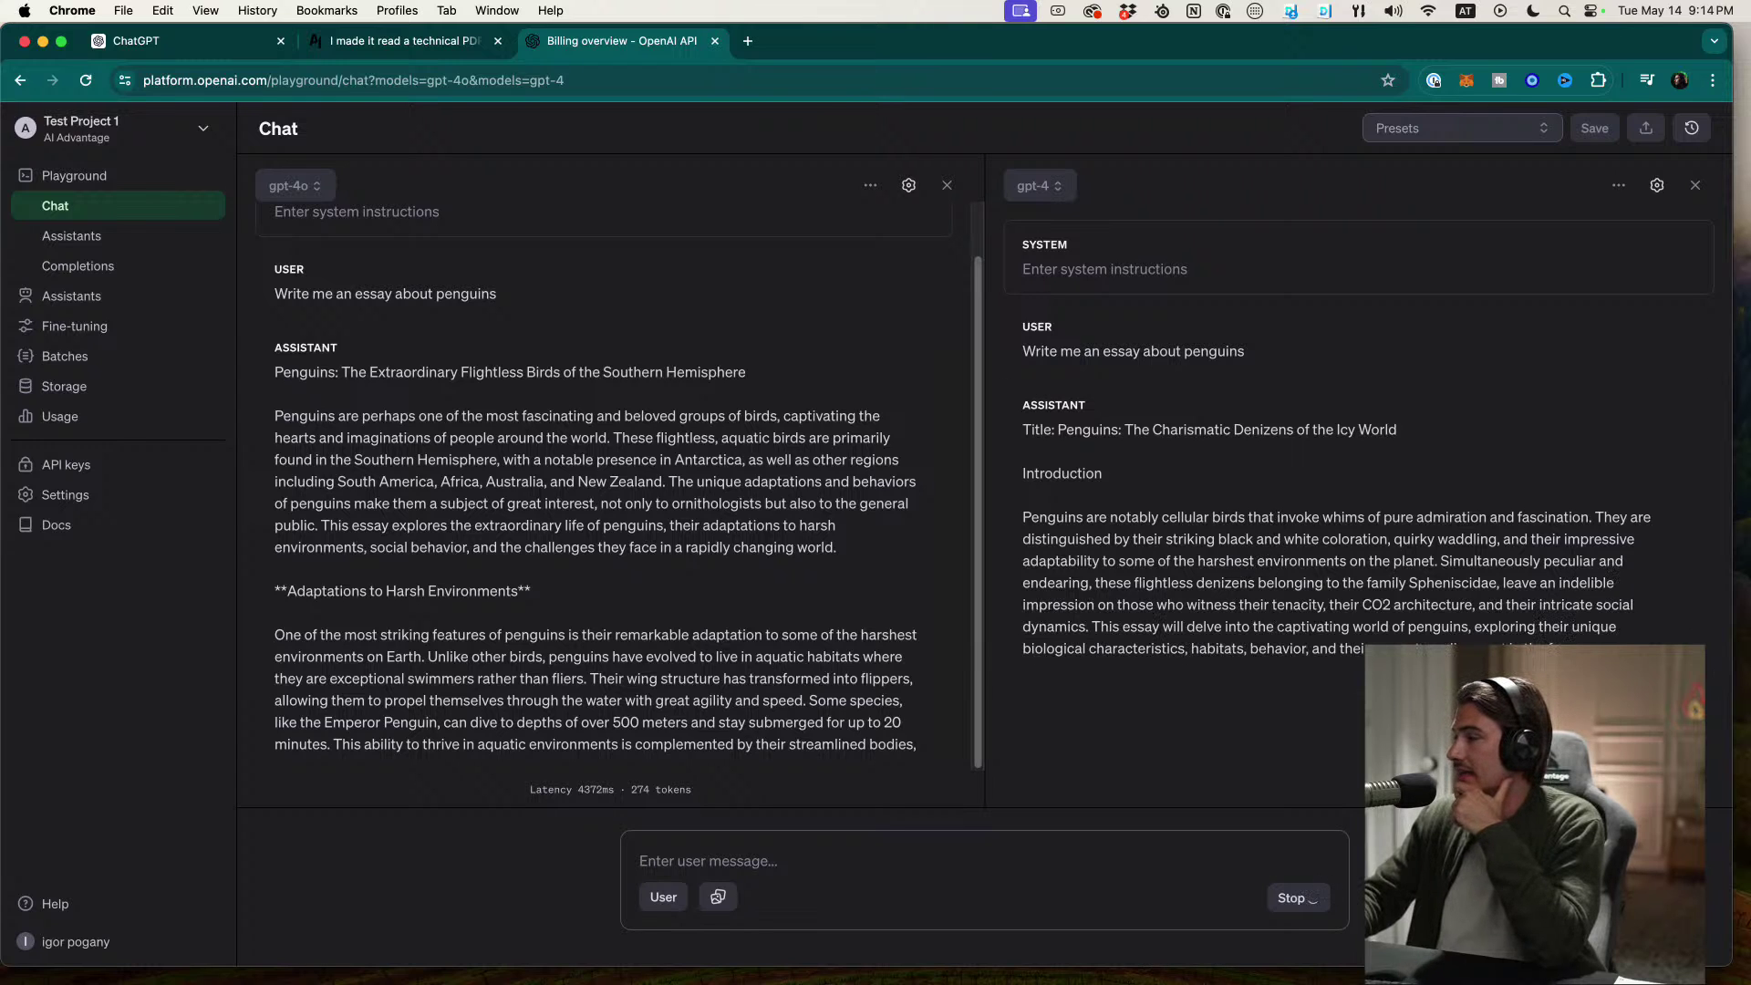
Step: Bring the prompt from Notion into the user message, asking for a step-by-step engagement plan to increase viewer interaction in the next [five videos]
key("super+Tab")
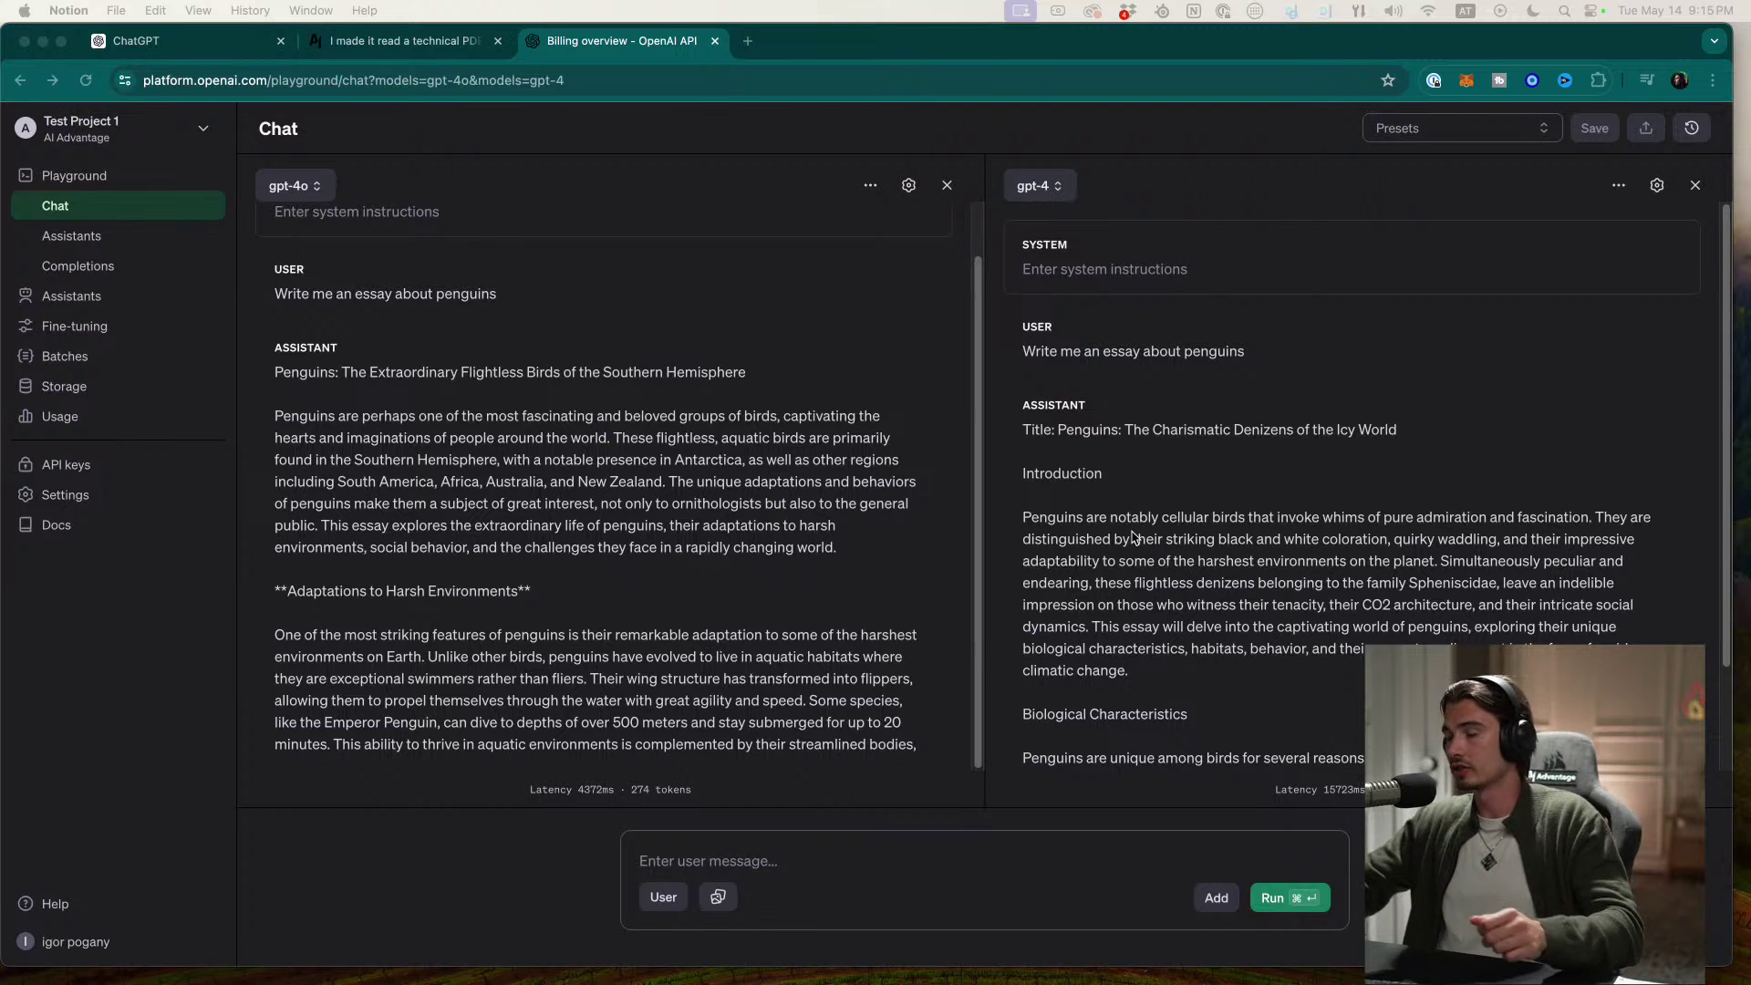
left_click(897, 853)
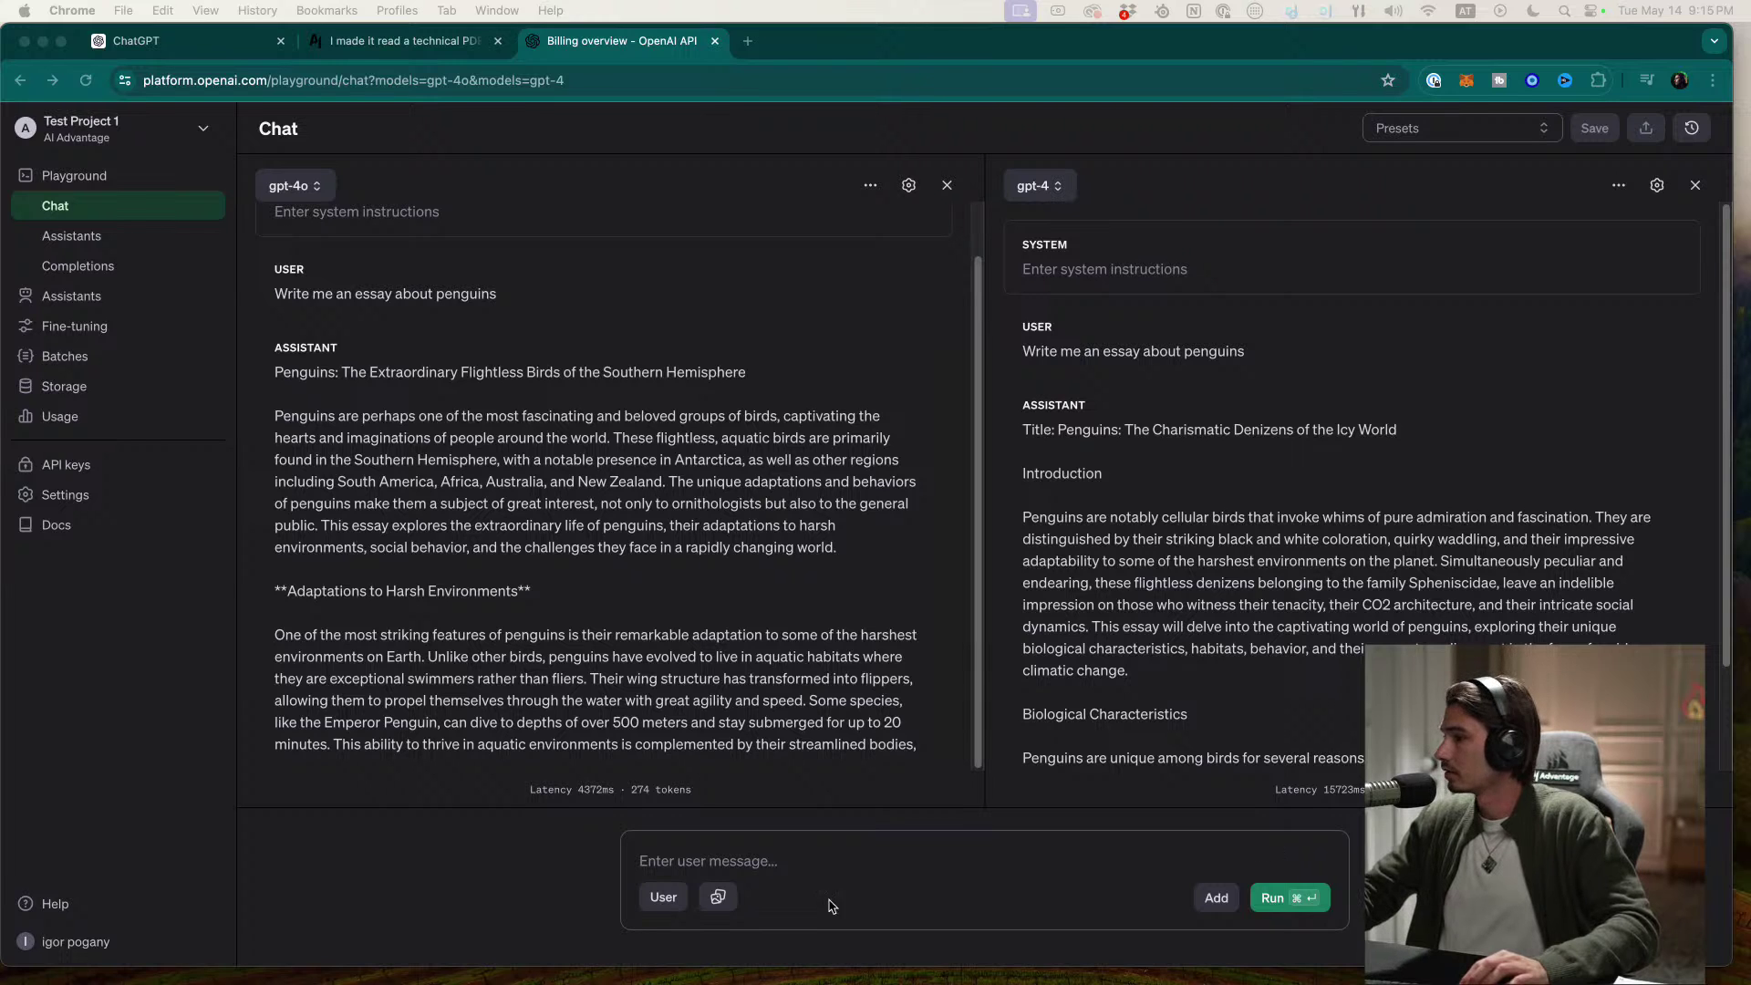
key("super+Tab")
scroll(826, 438, "up", 1)
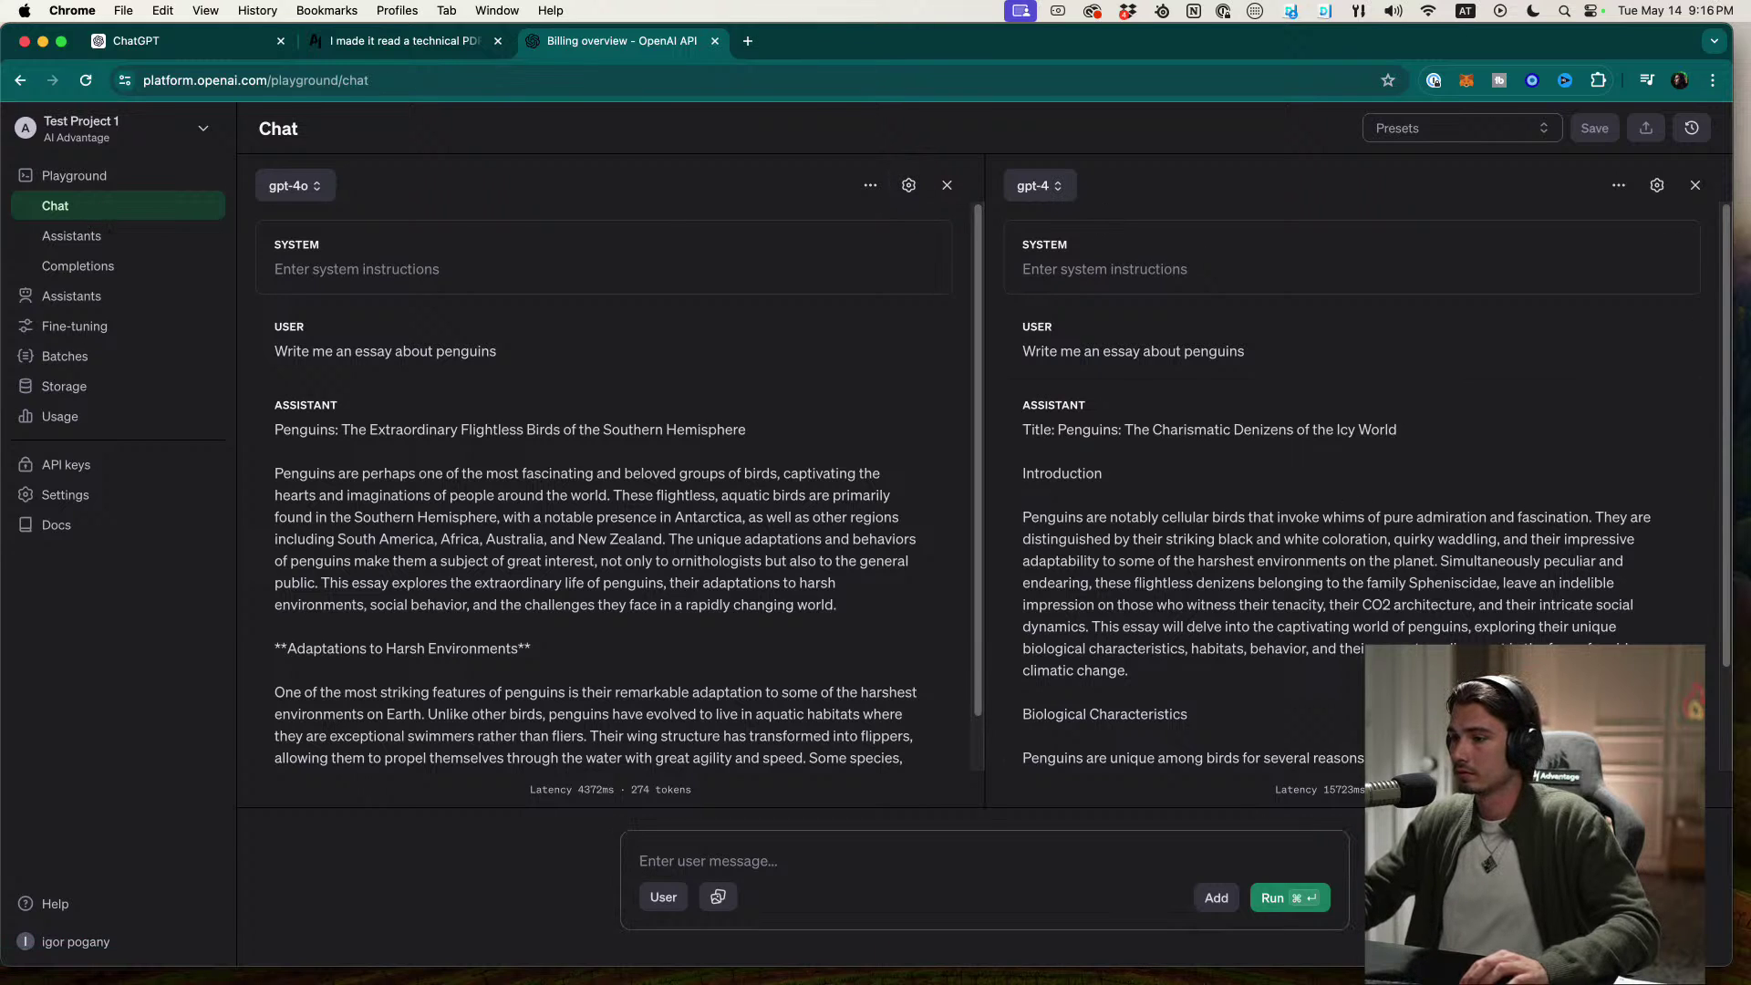
left_click(718, 898)
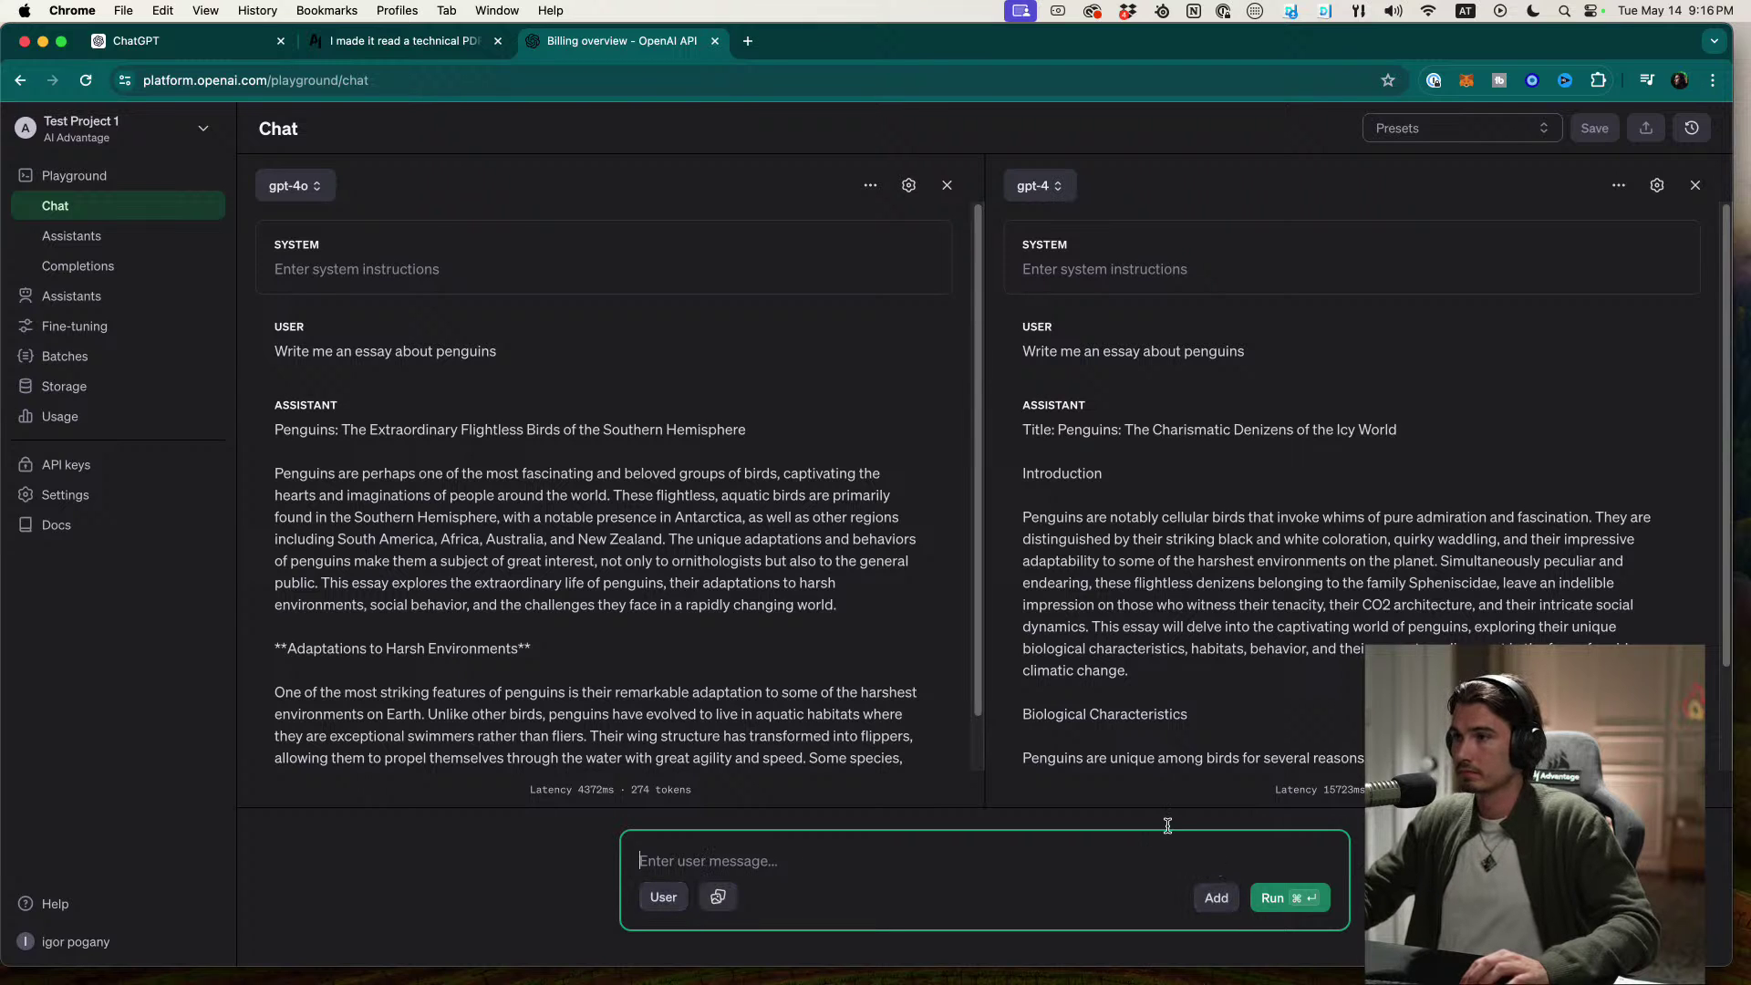
type("Create a step-by-step engagement plan for increasing viewer interaction in your next [five videos]. Include strategies for [AI-driven prompts] to encourage comments and shares, considering your analytics data.")
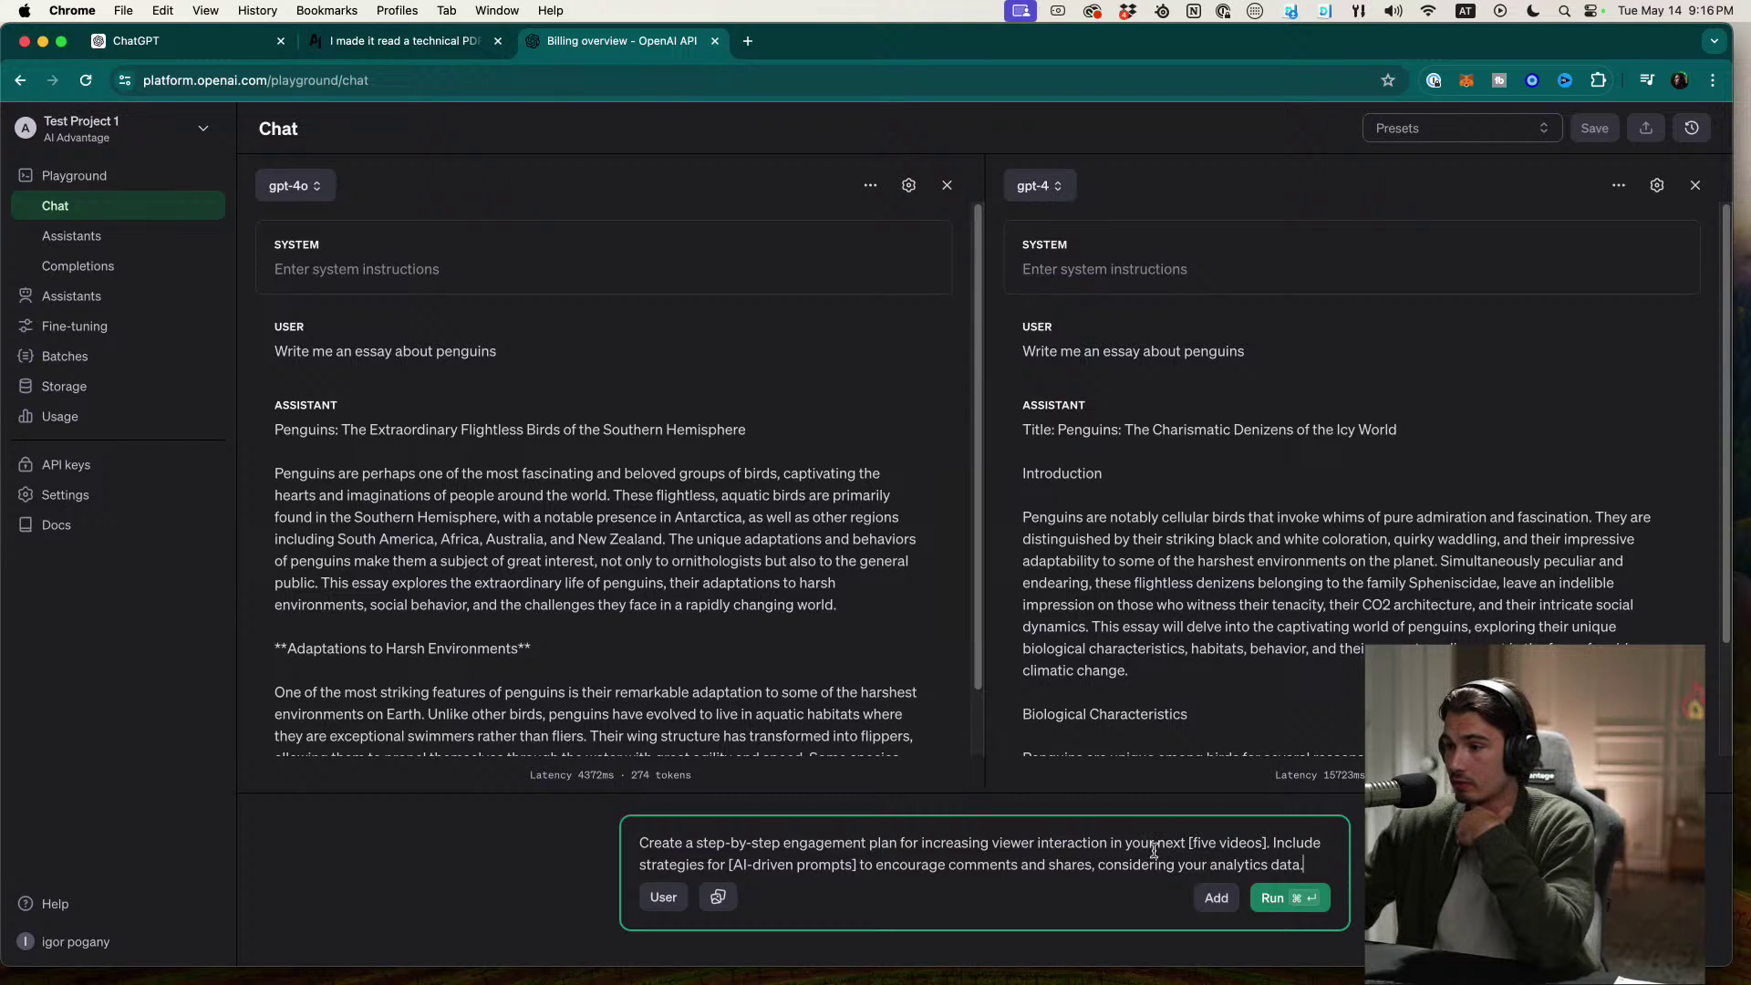
Step: Reword the prompt's strategies phrase to read "video educational content [gen AI-driven prompts]"
left_click(733, 864)
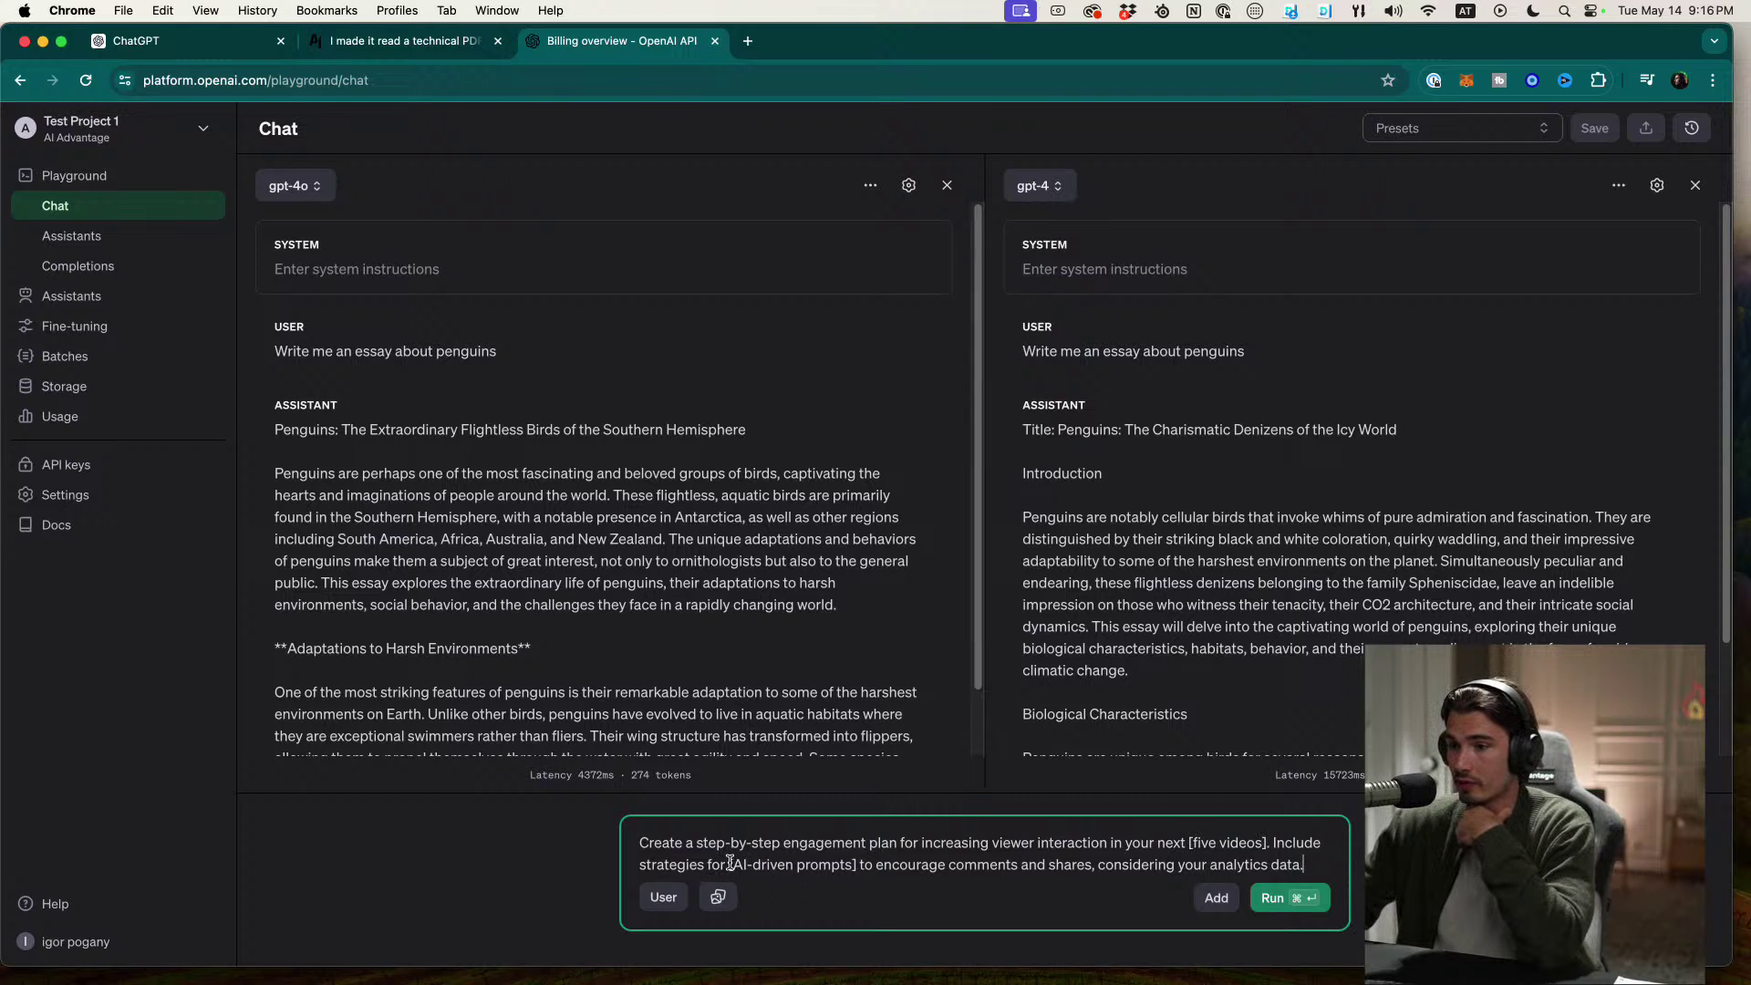
type("gen")
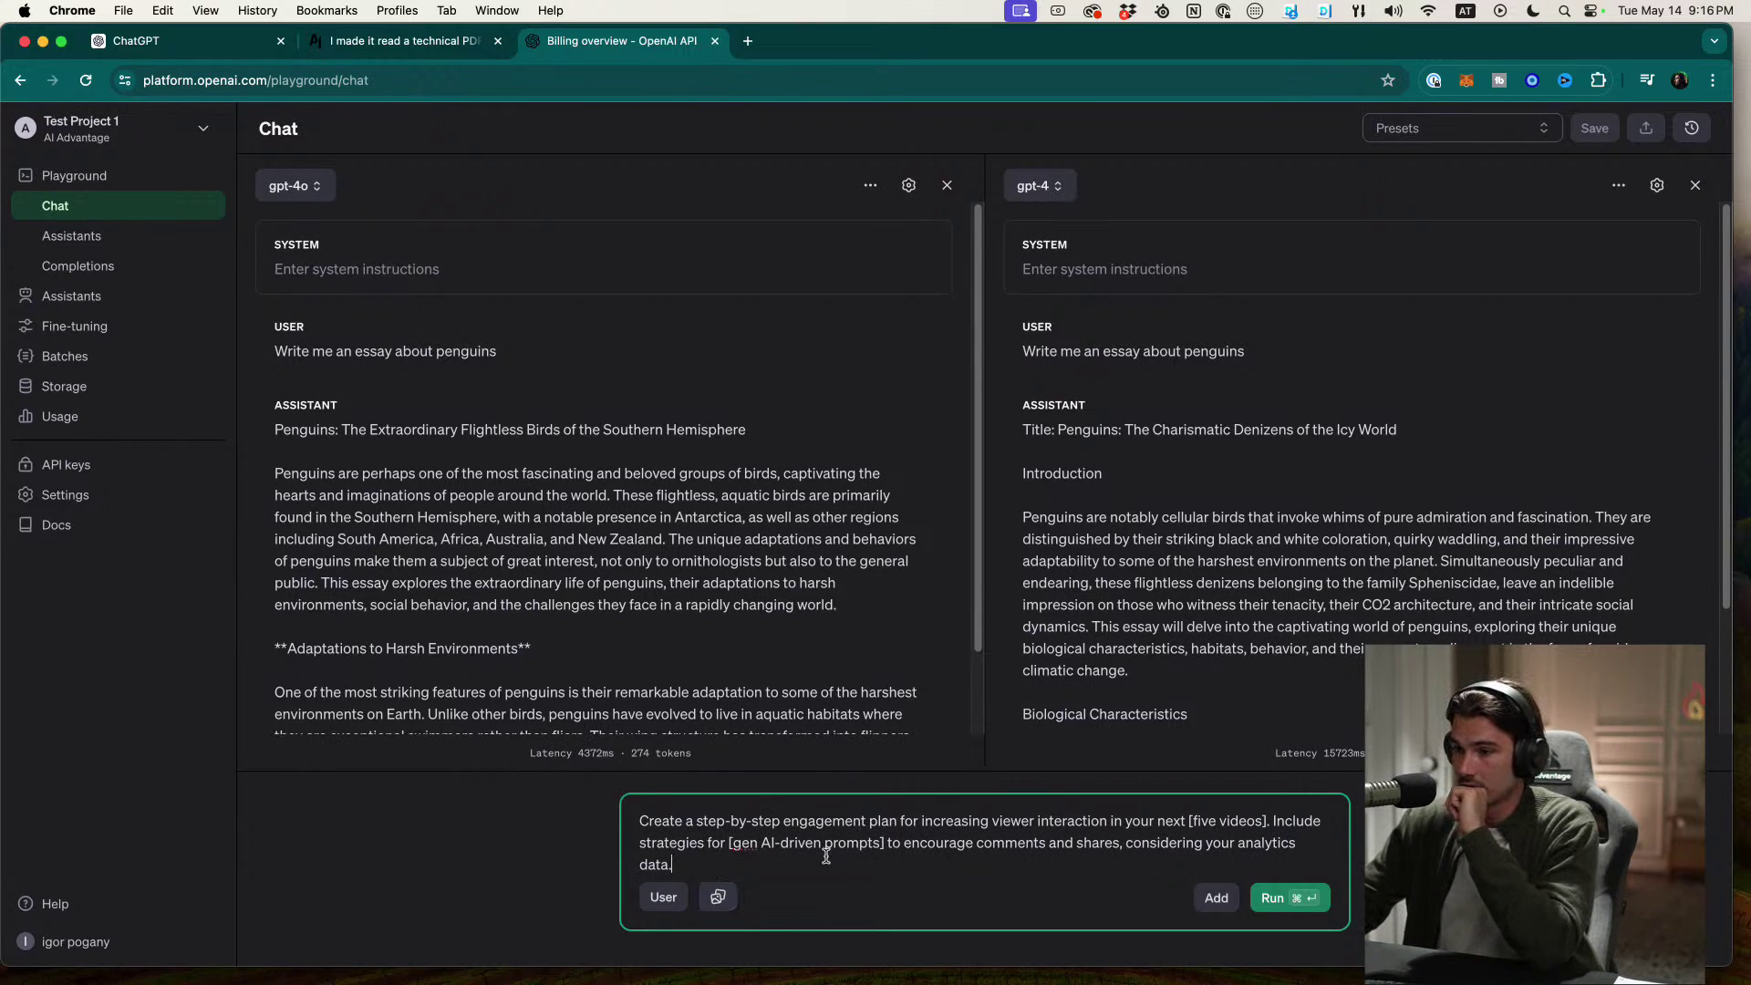
left_click(725, 843)
type("v ")
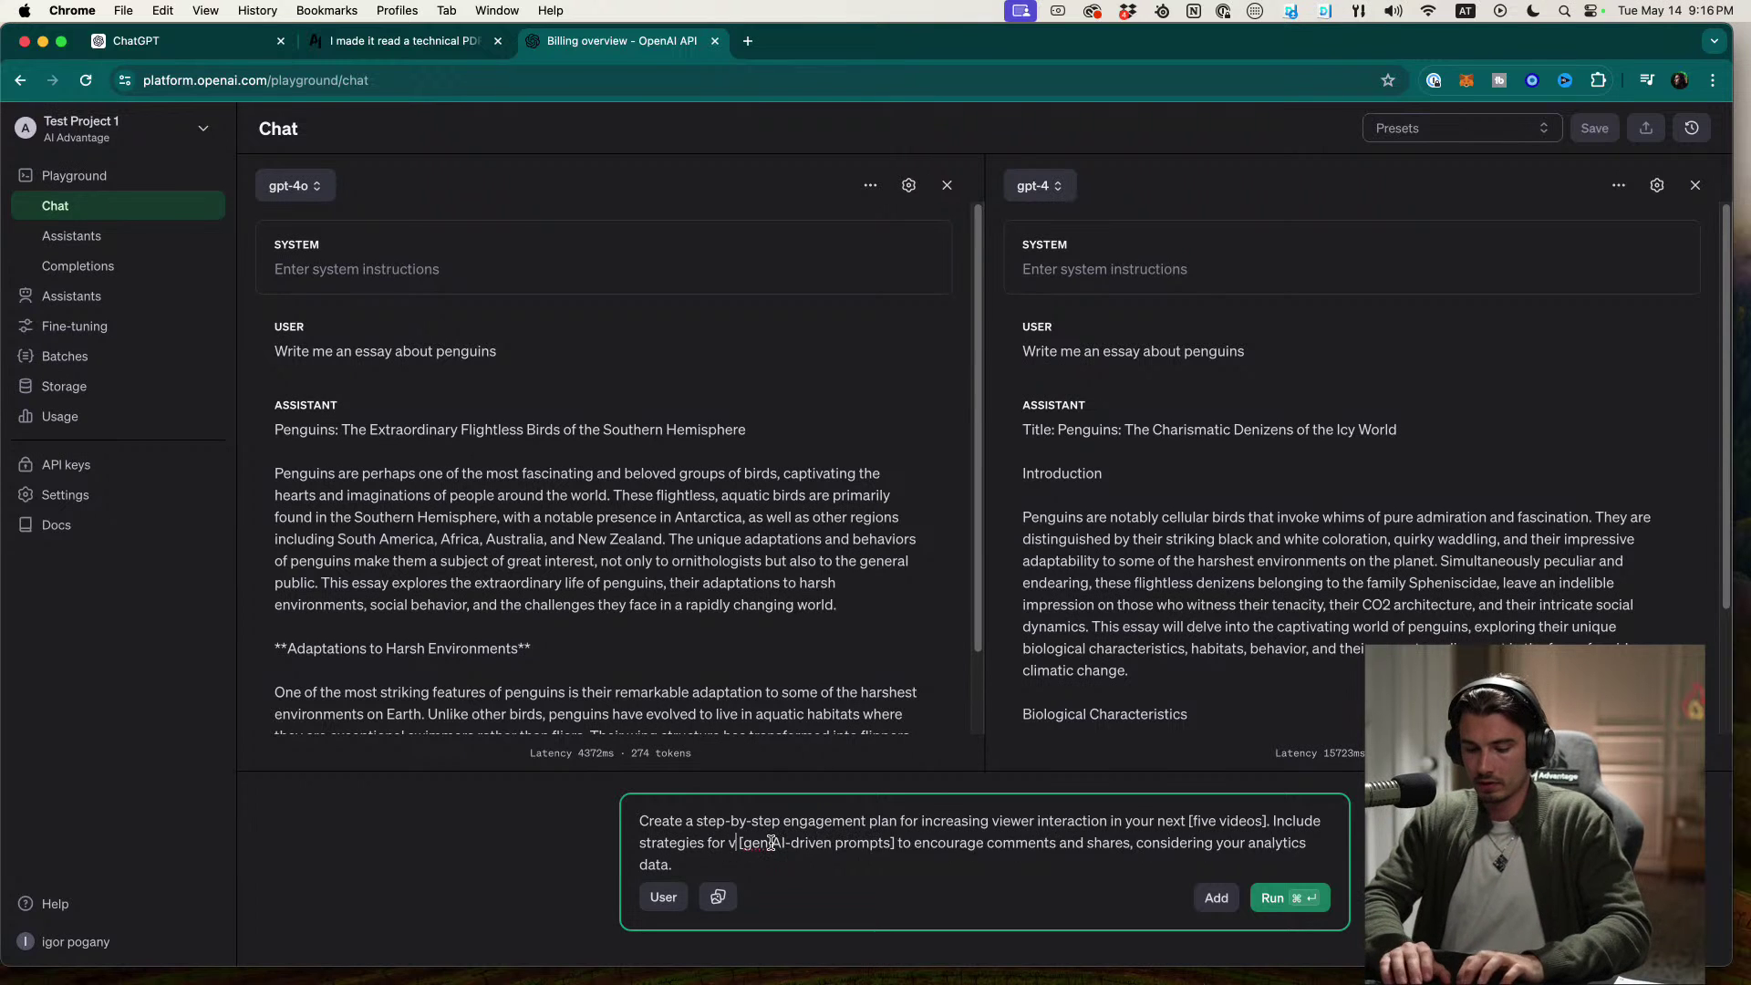
type("ideo education")
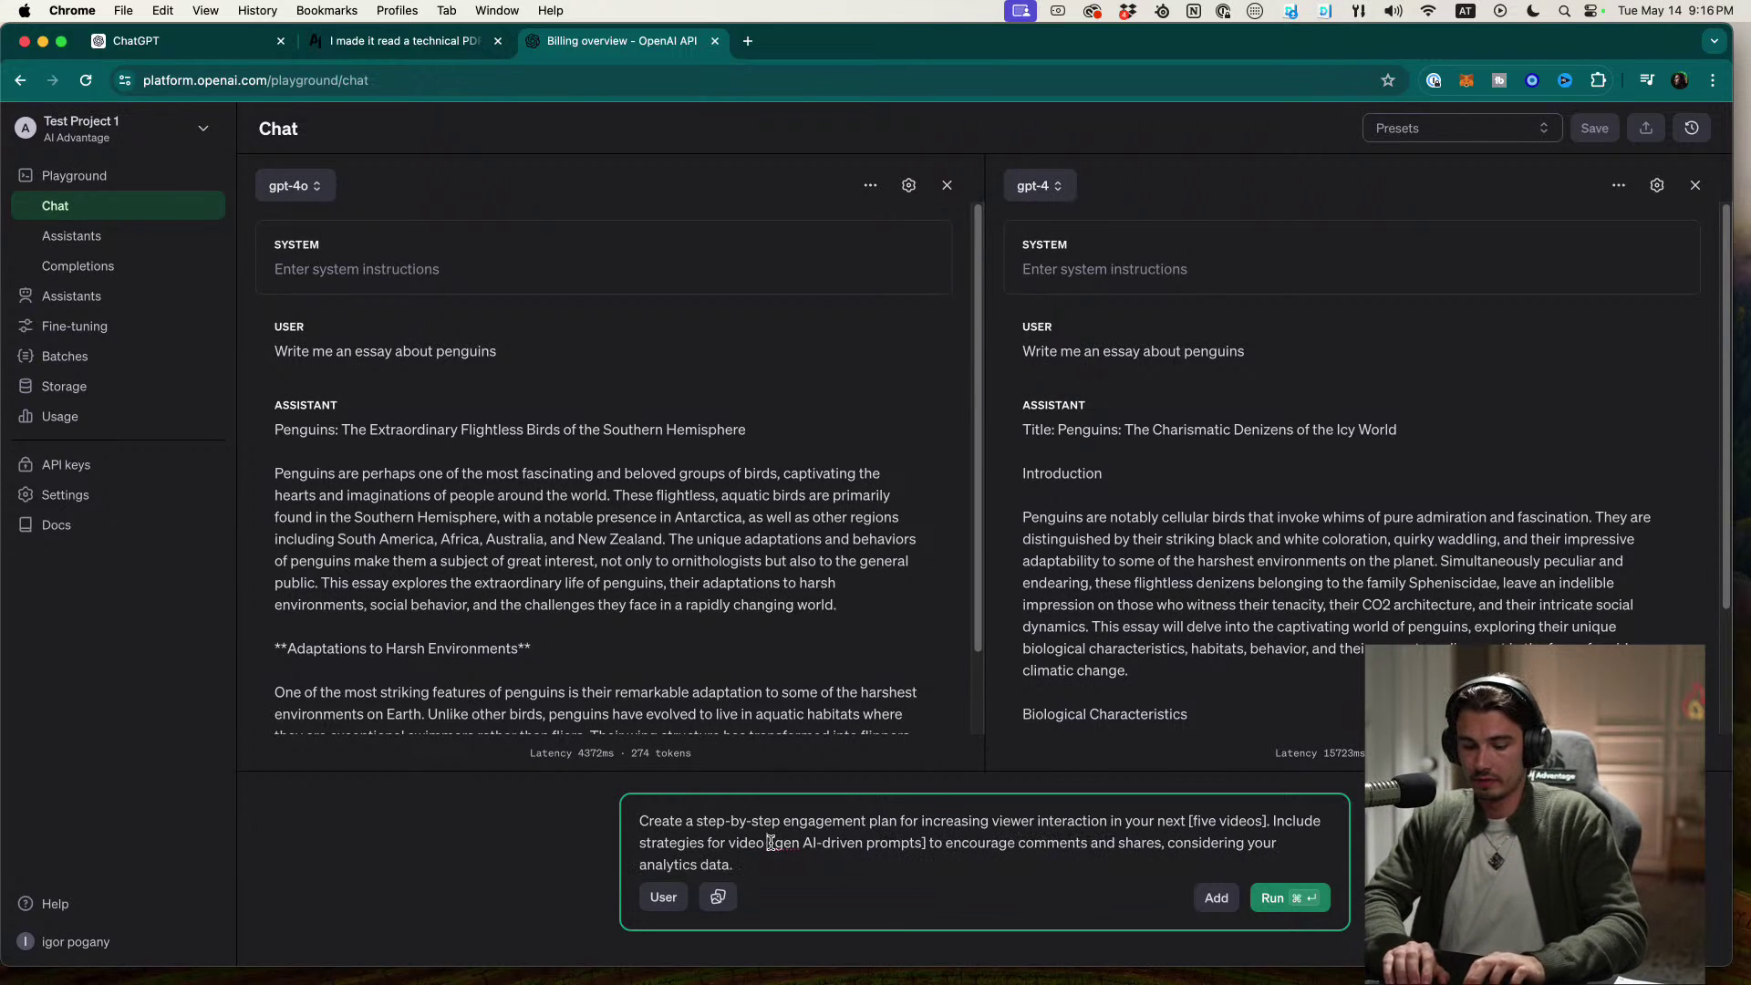
type("content")
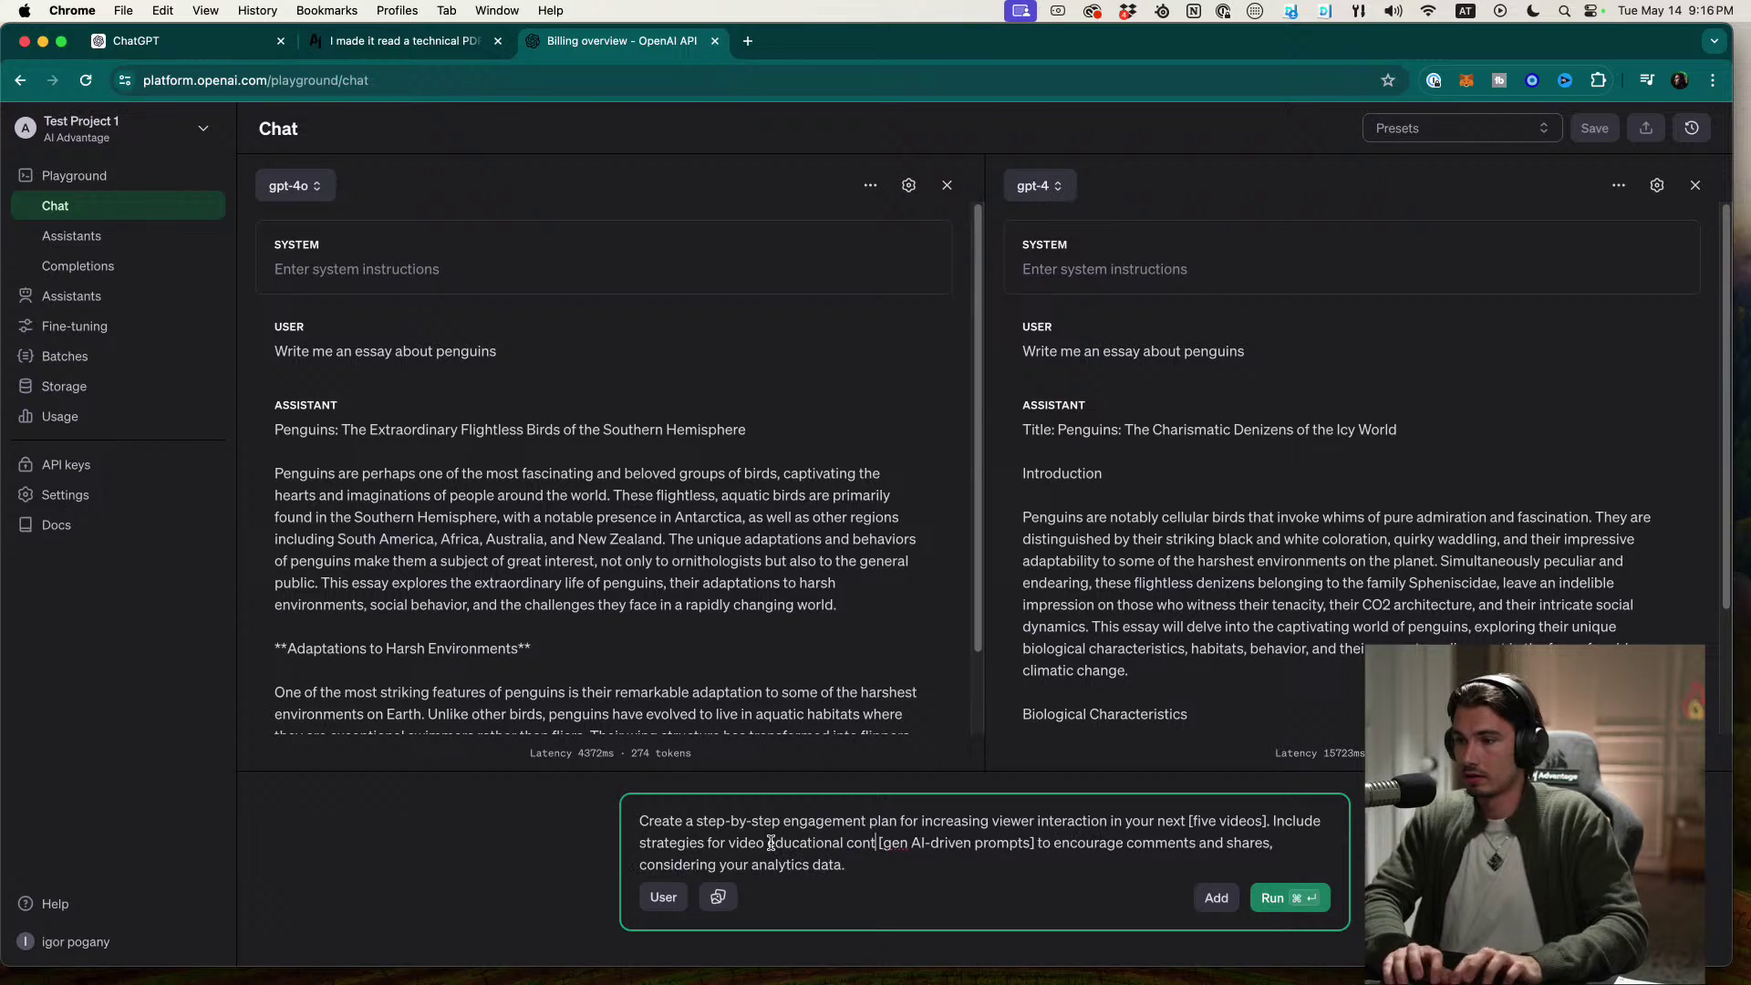
Step: Add a separate paragraph to the prompt reading "Target audience: ai enthusiasts, 35-55, mostly male, us based"
key("Return")
key("Return")
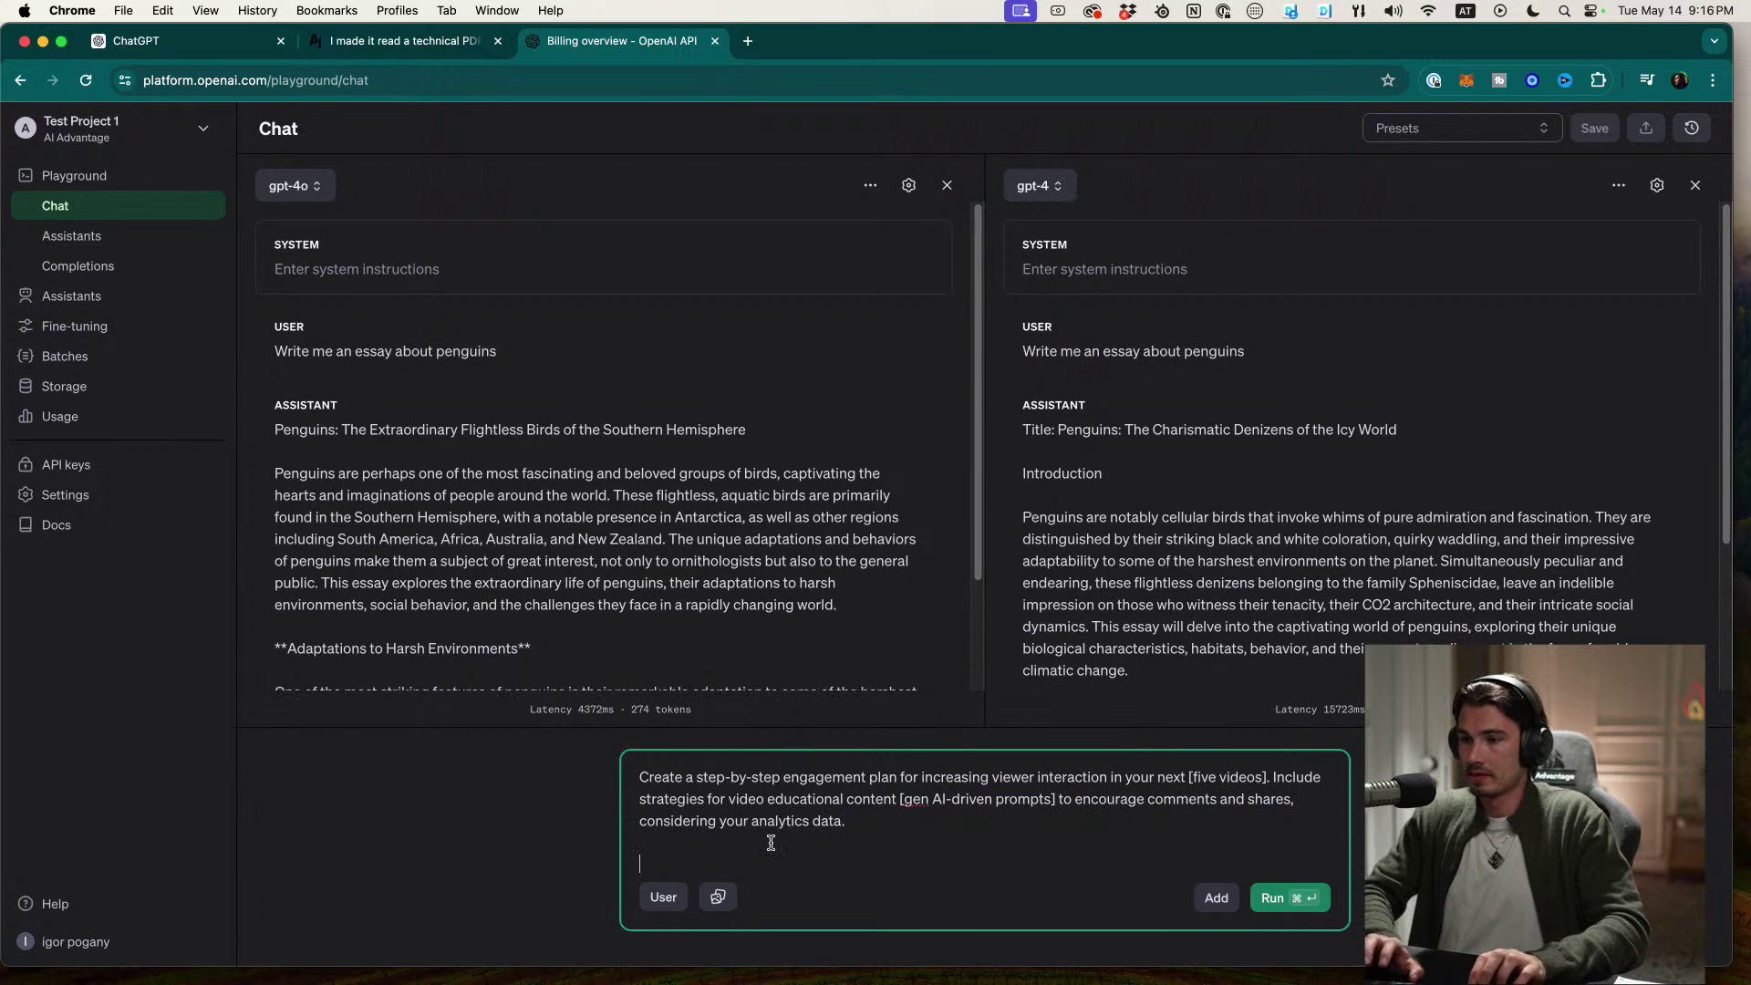
type("Target audie")
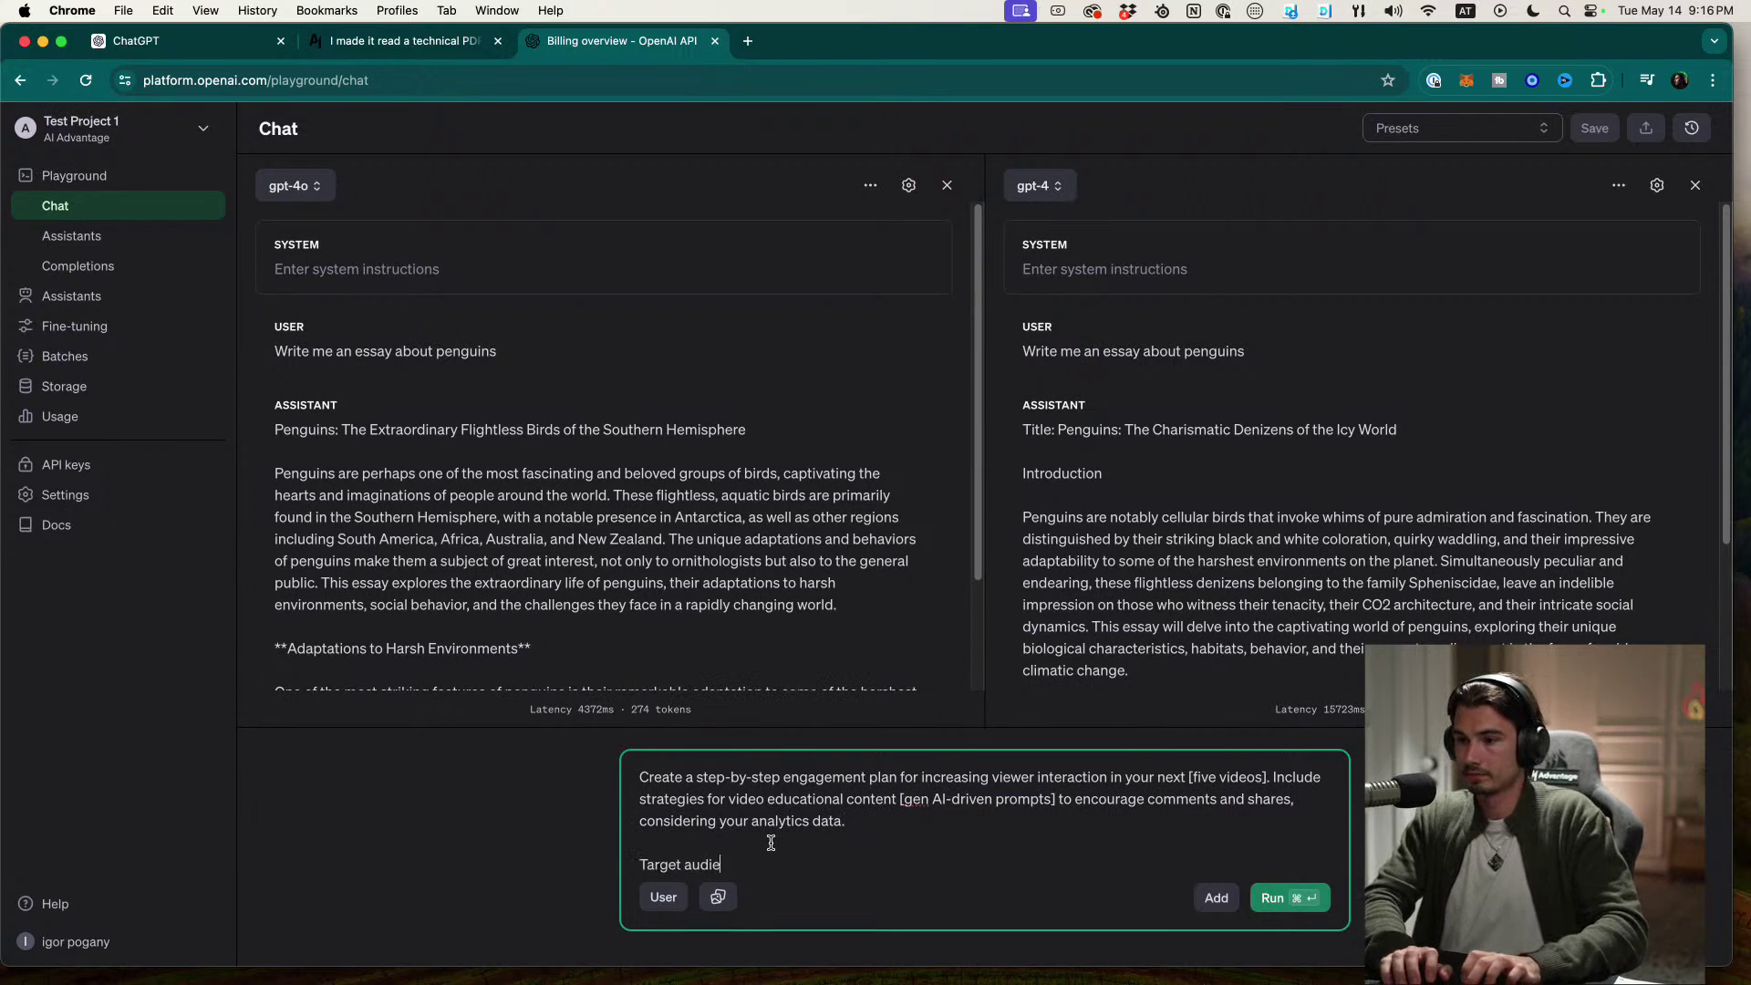
type("nce: ai ")
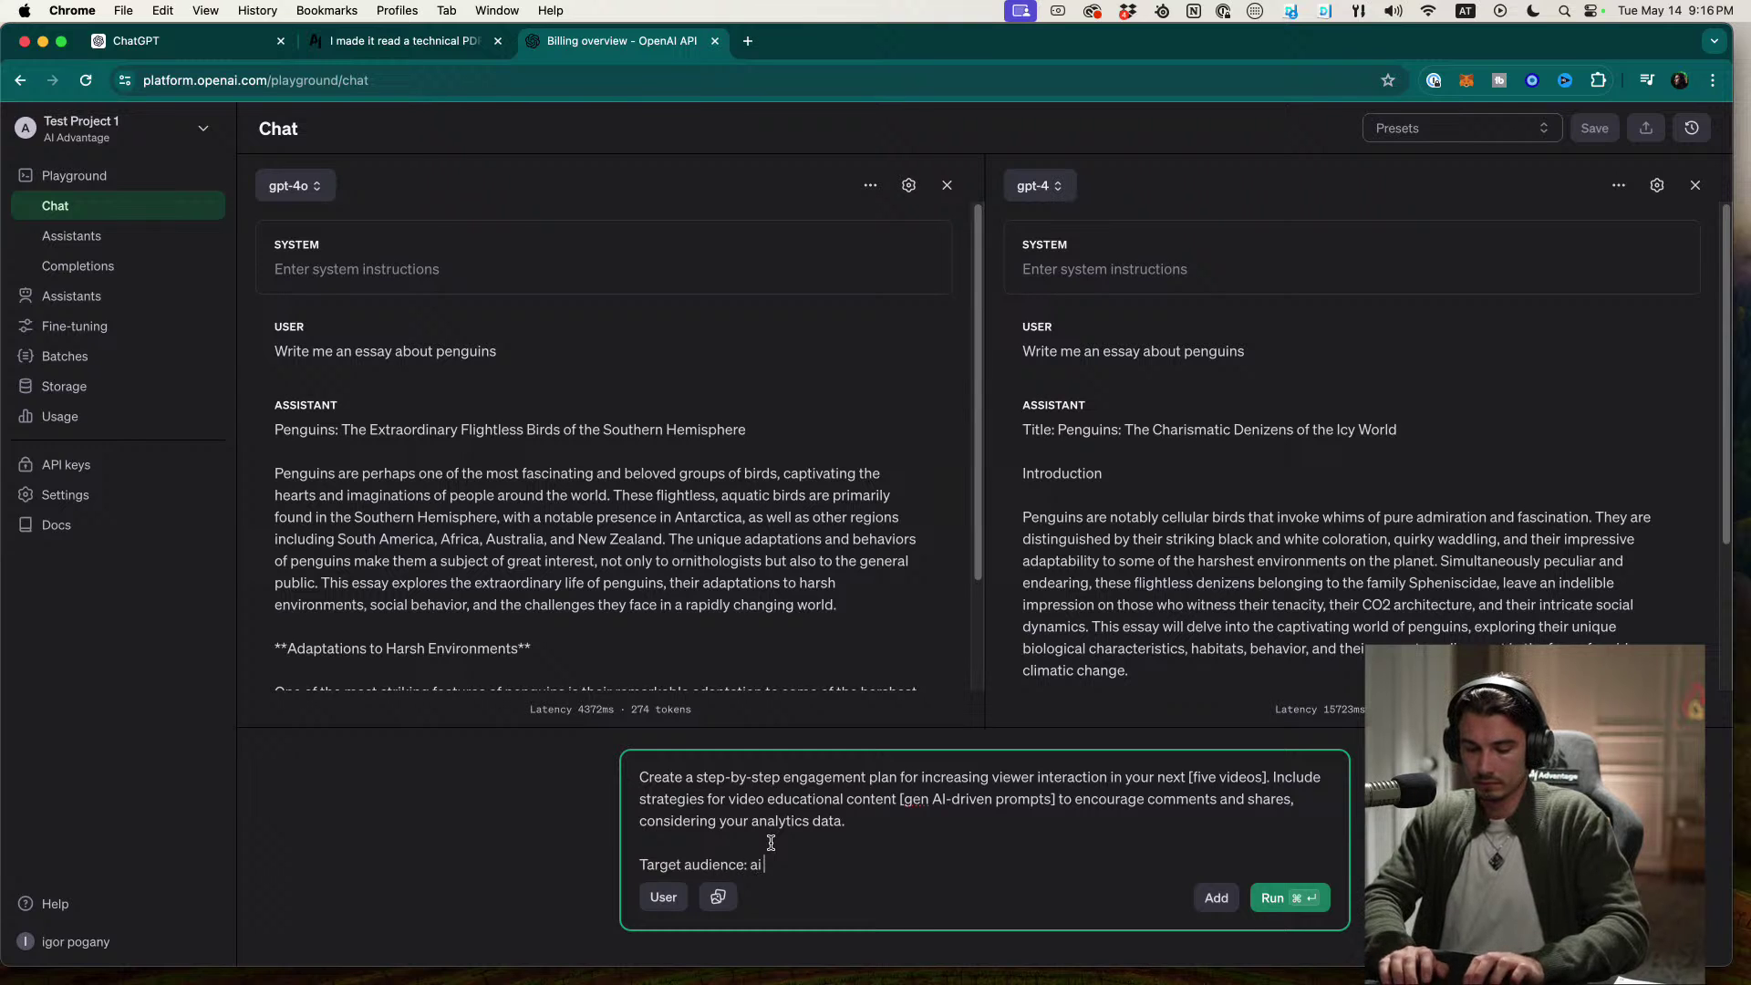
type("enthusiasts ")
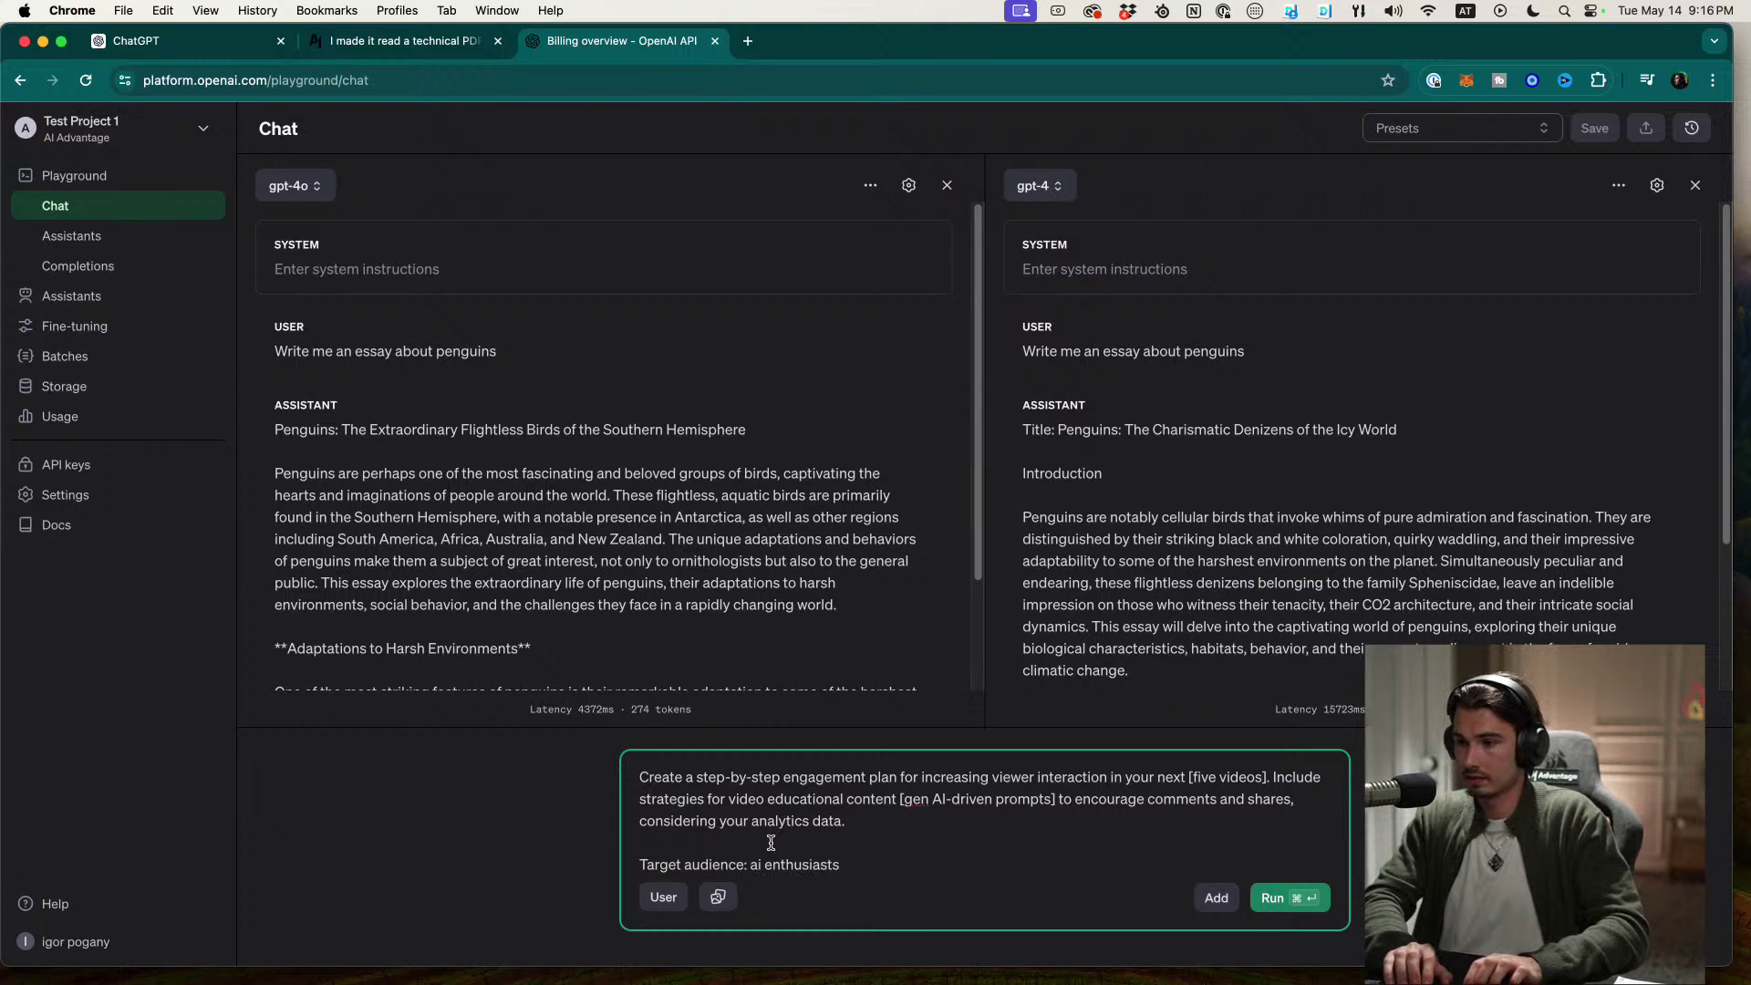
type(", 35-55,")
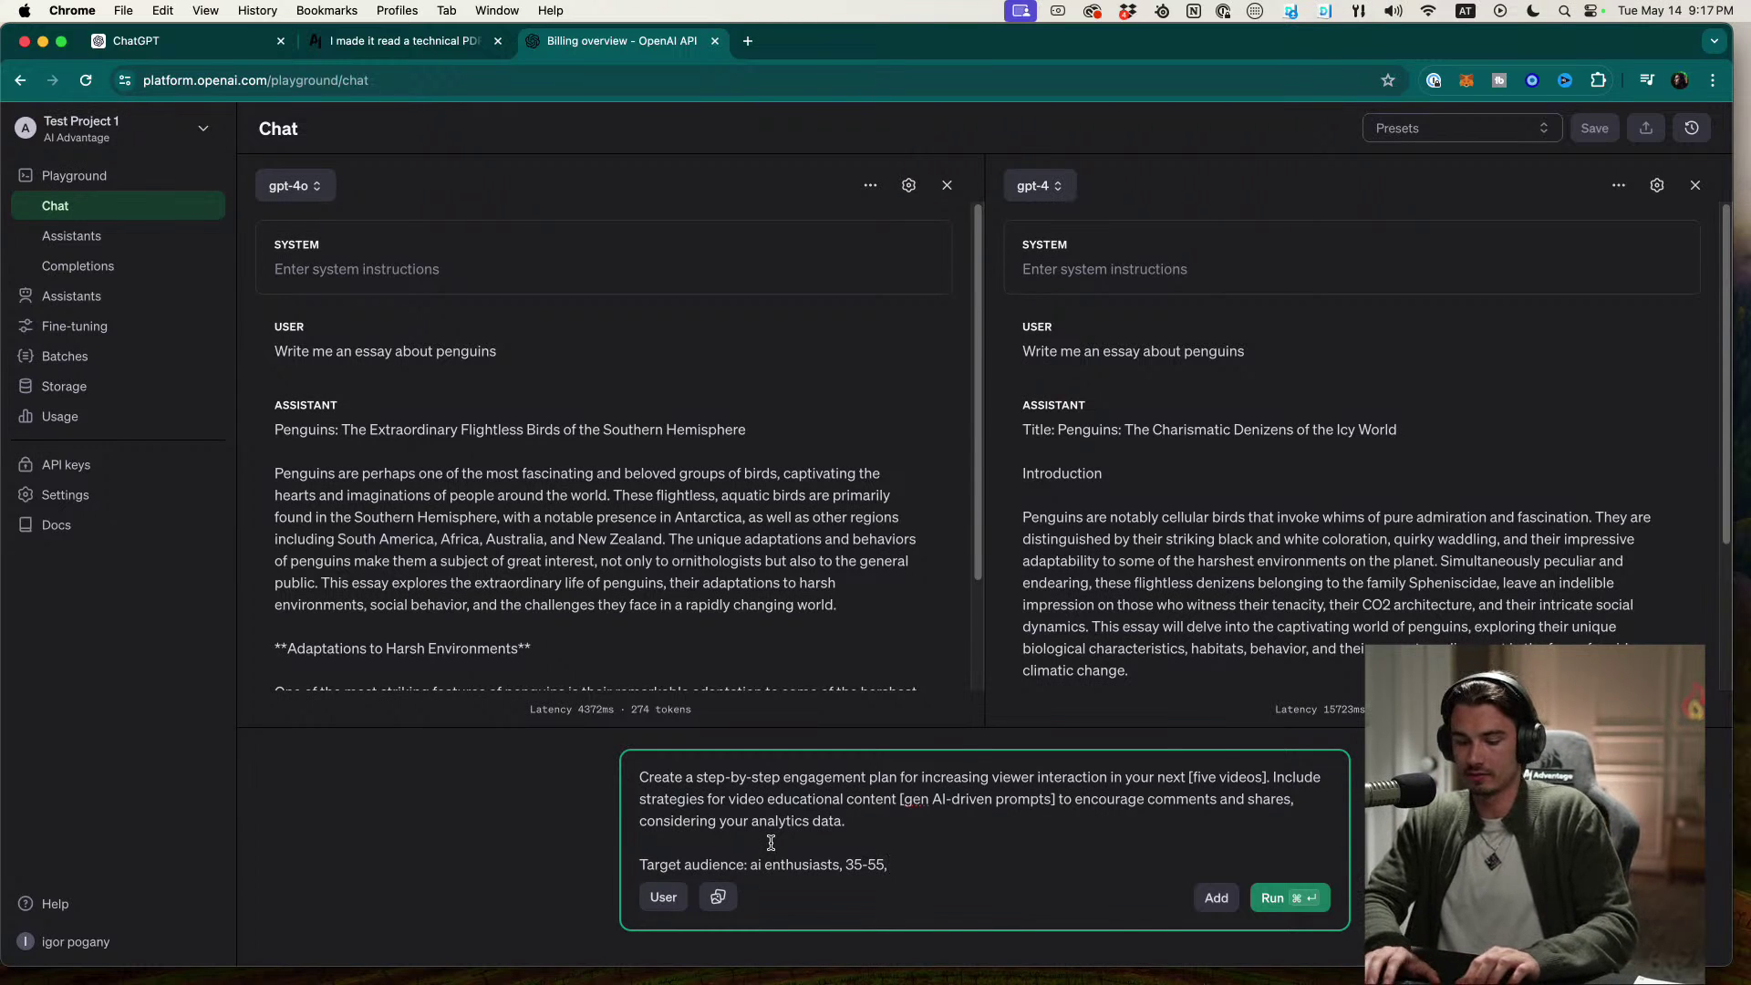
type("mostly m")
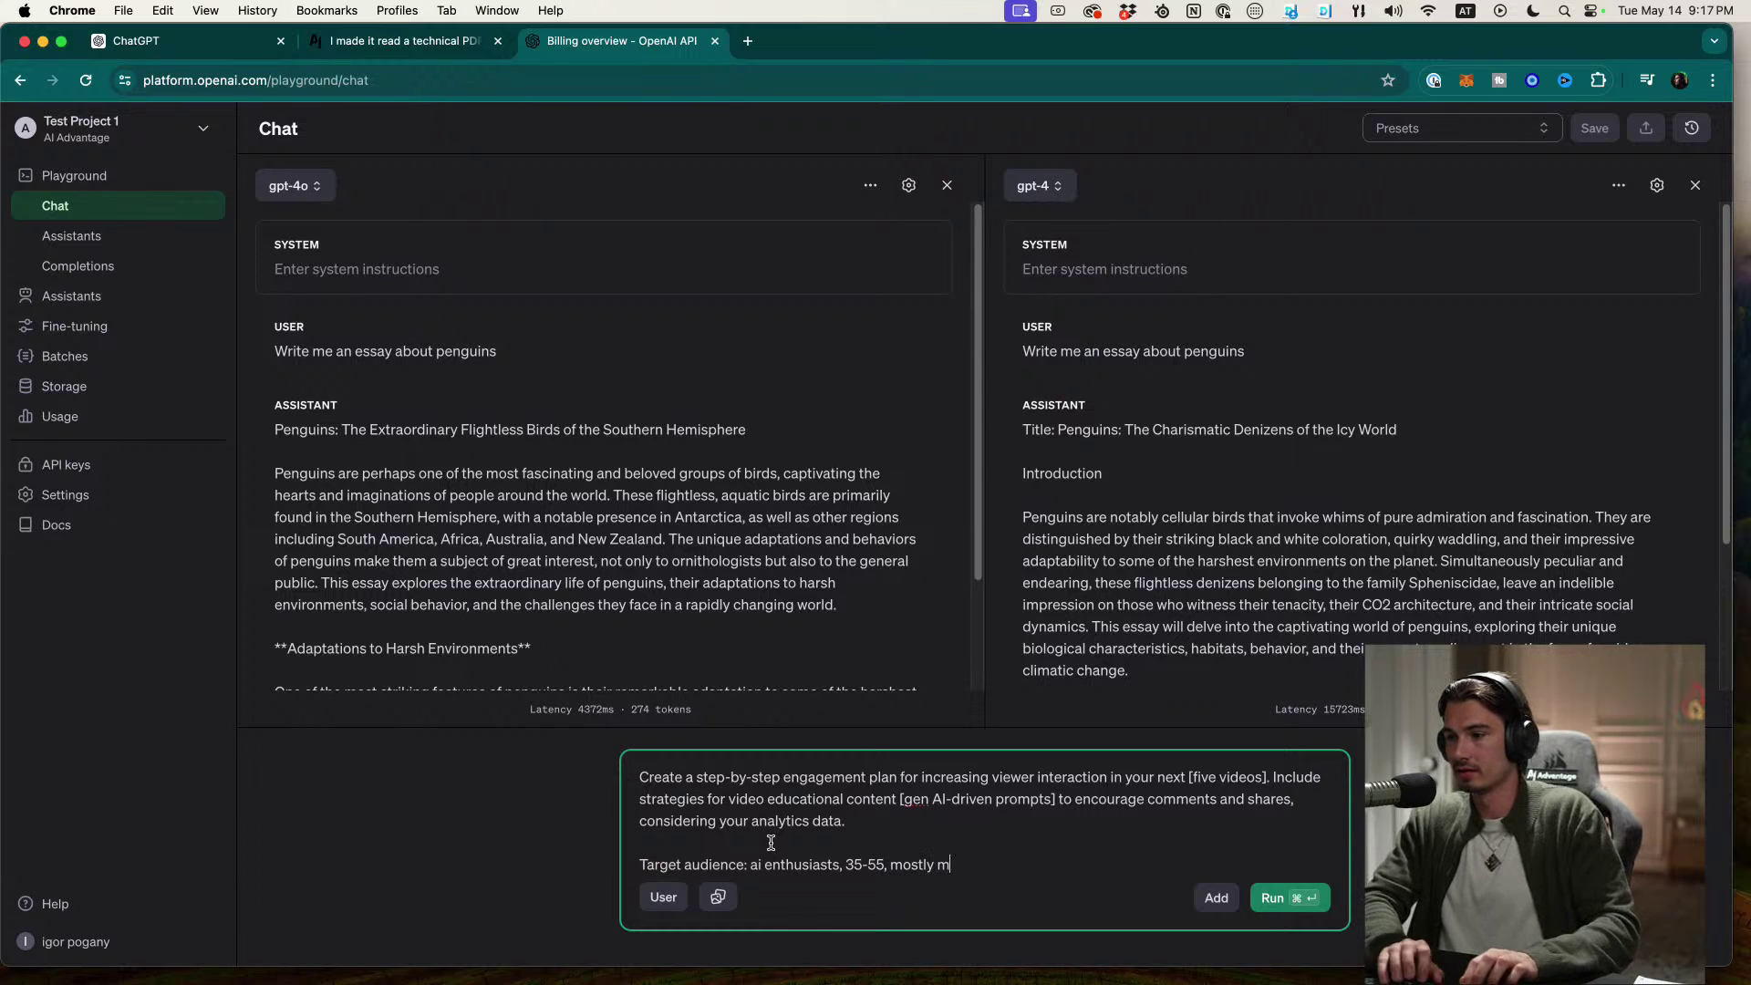
type("ale, ")
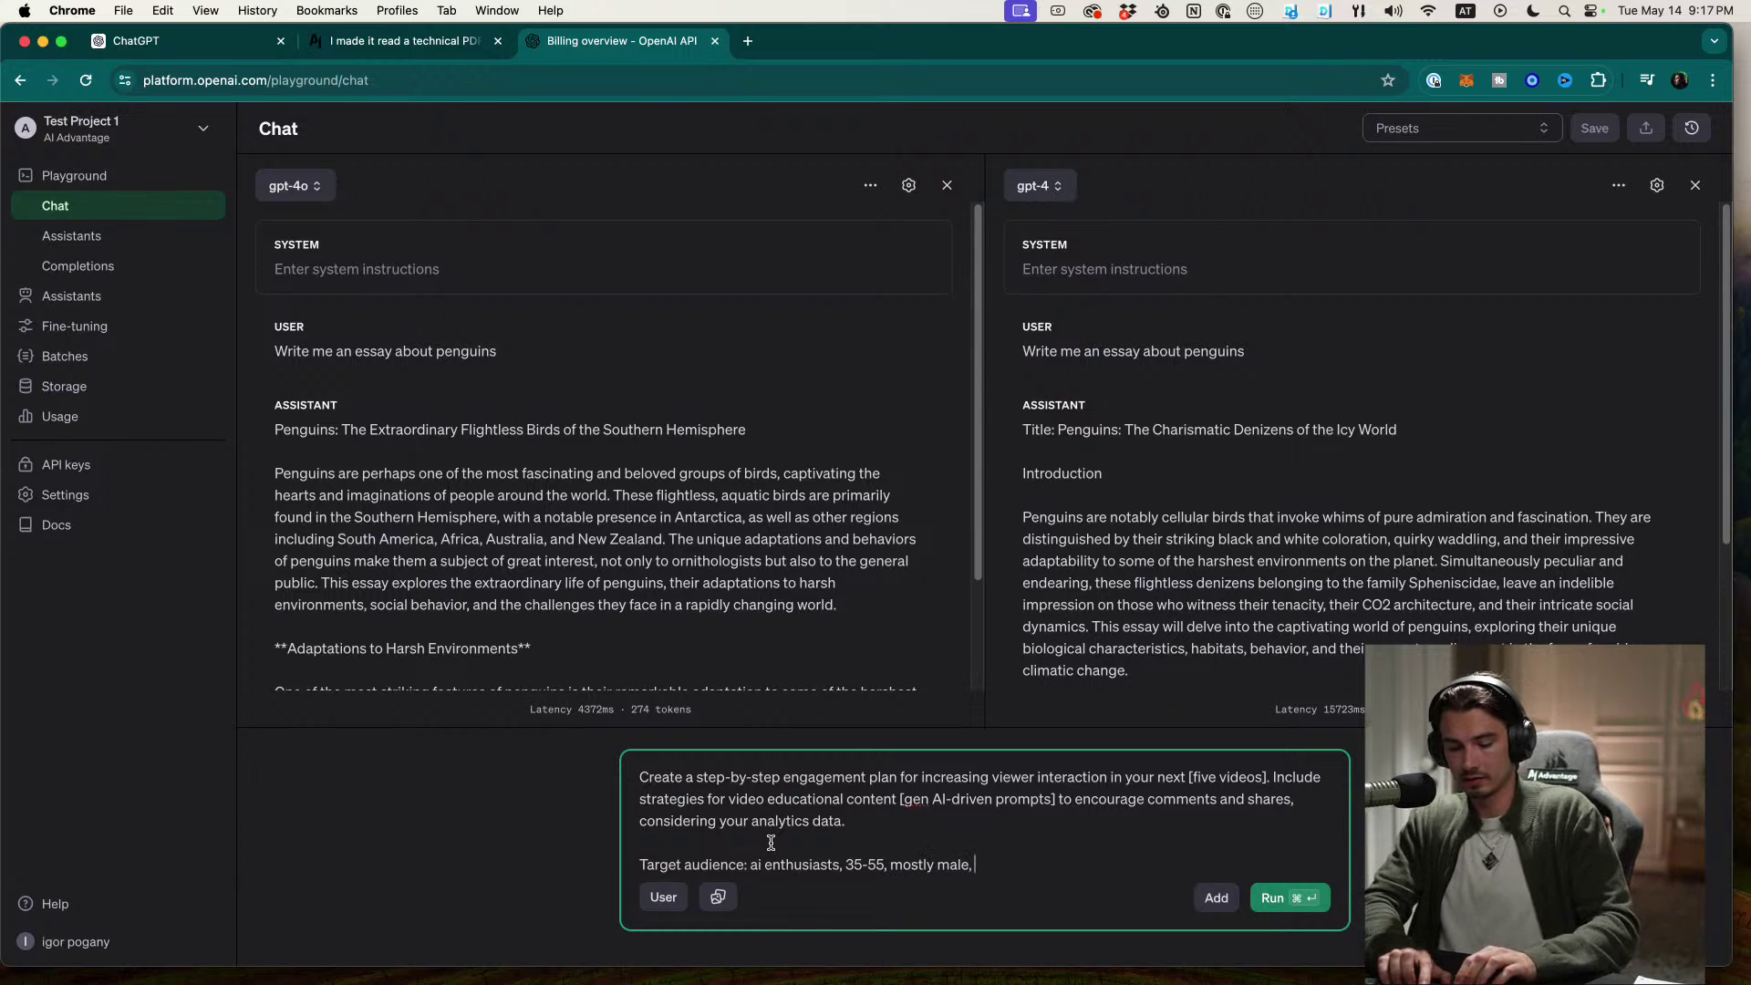
type("us based")
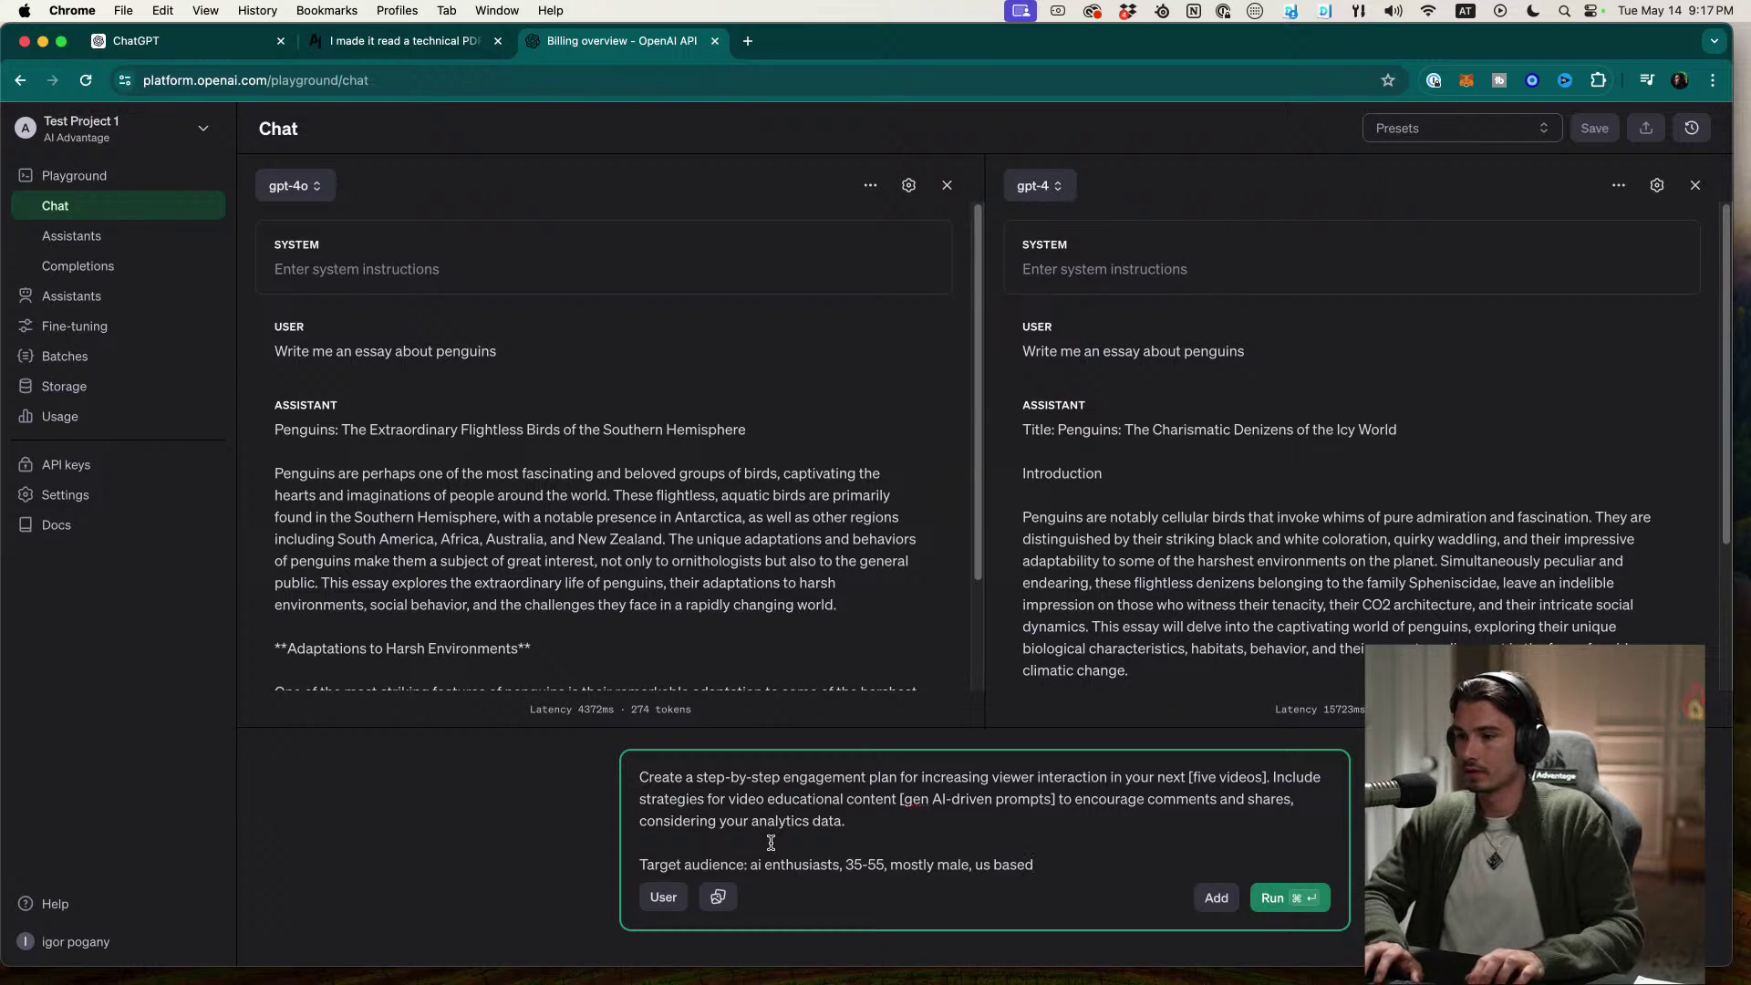
Step: Add the line "teaching style: practical focus on everyday skills" to the prompt and run it on both models
key("Return")
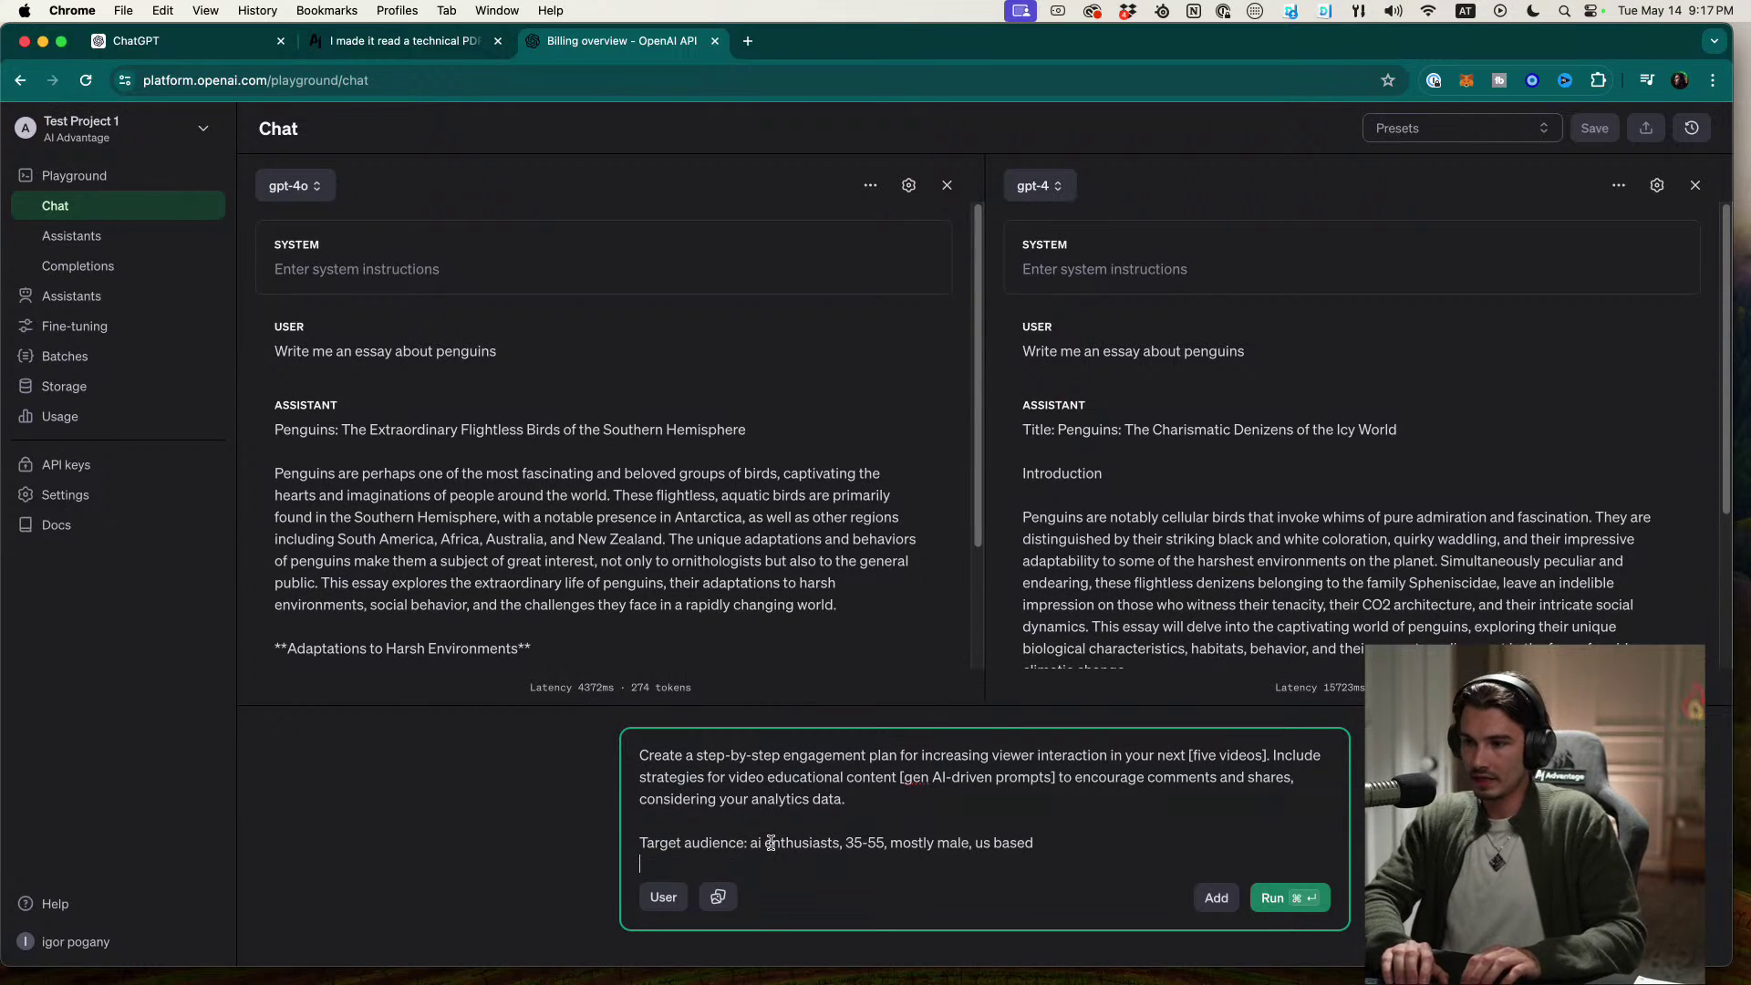
type("teaching sty")
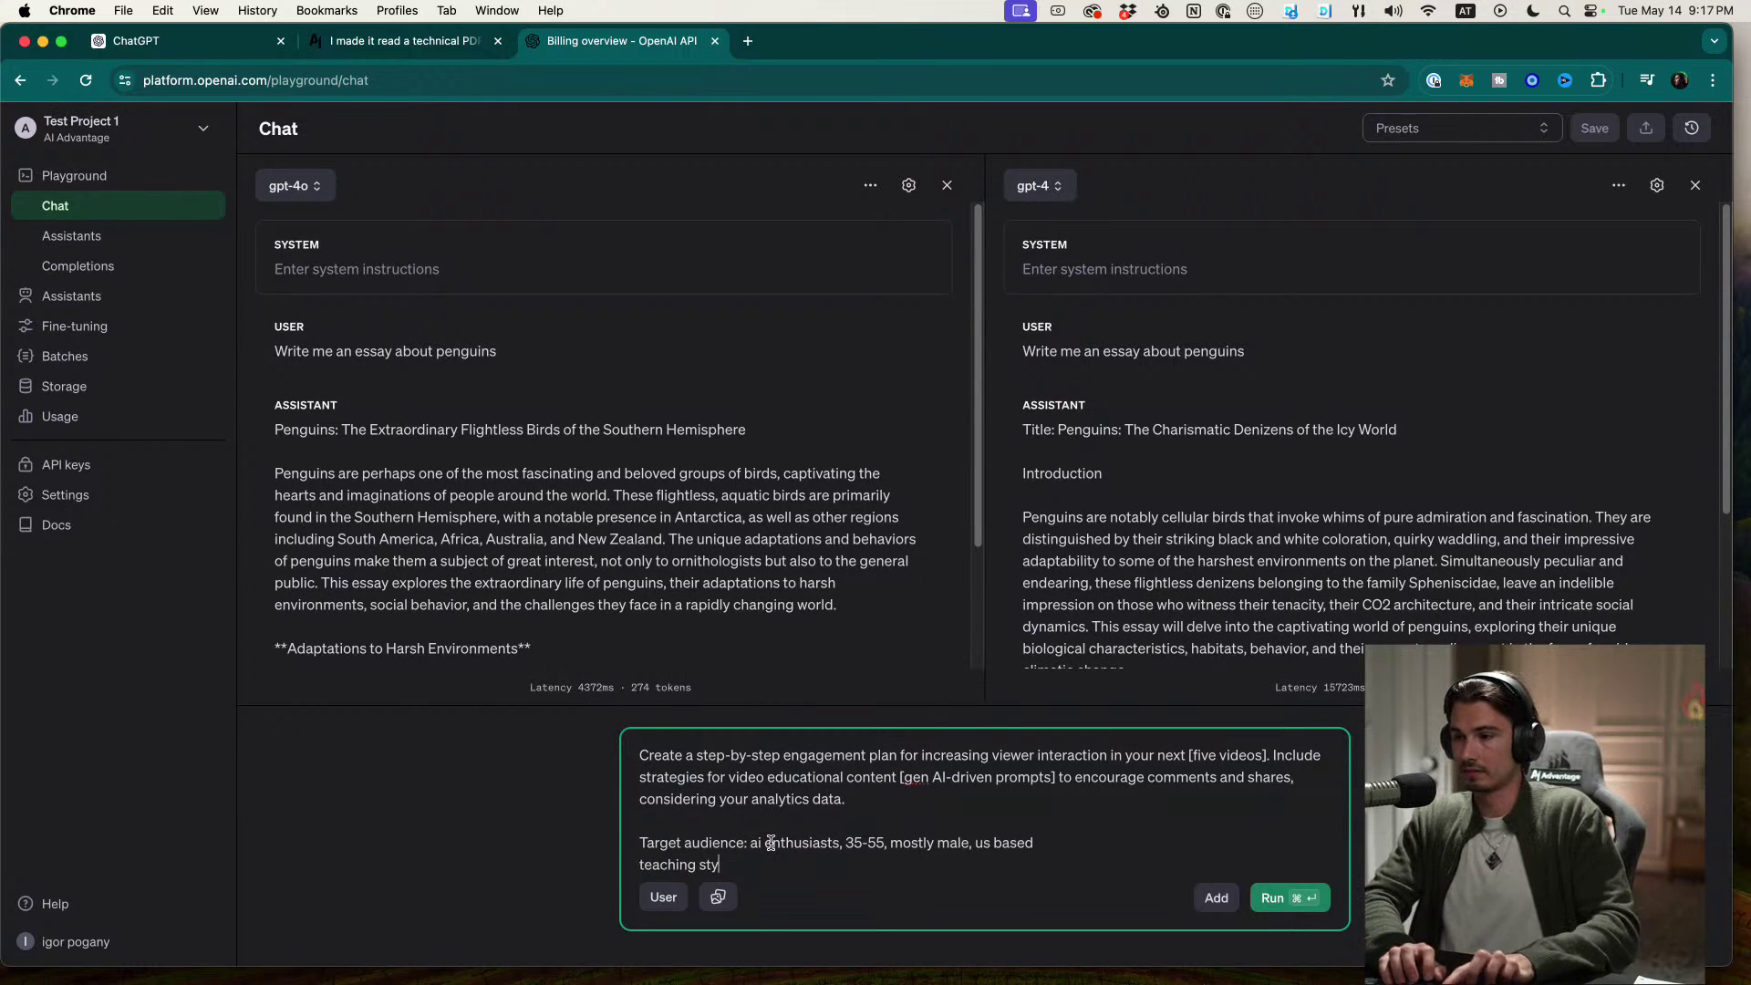
type("le: practical f")
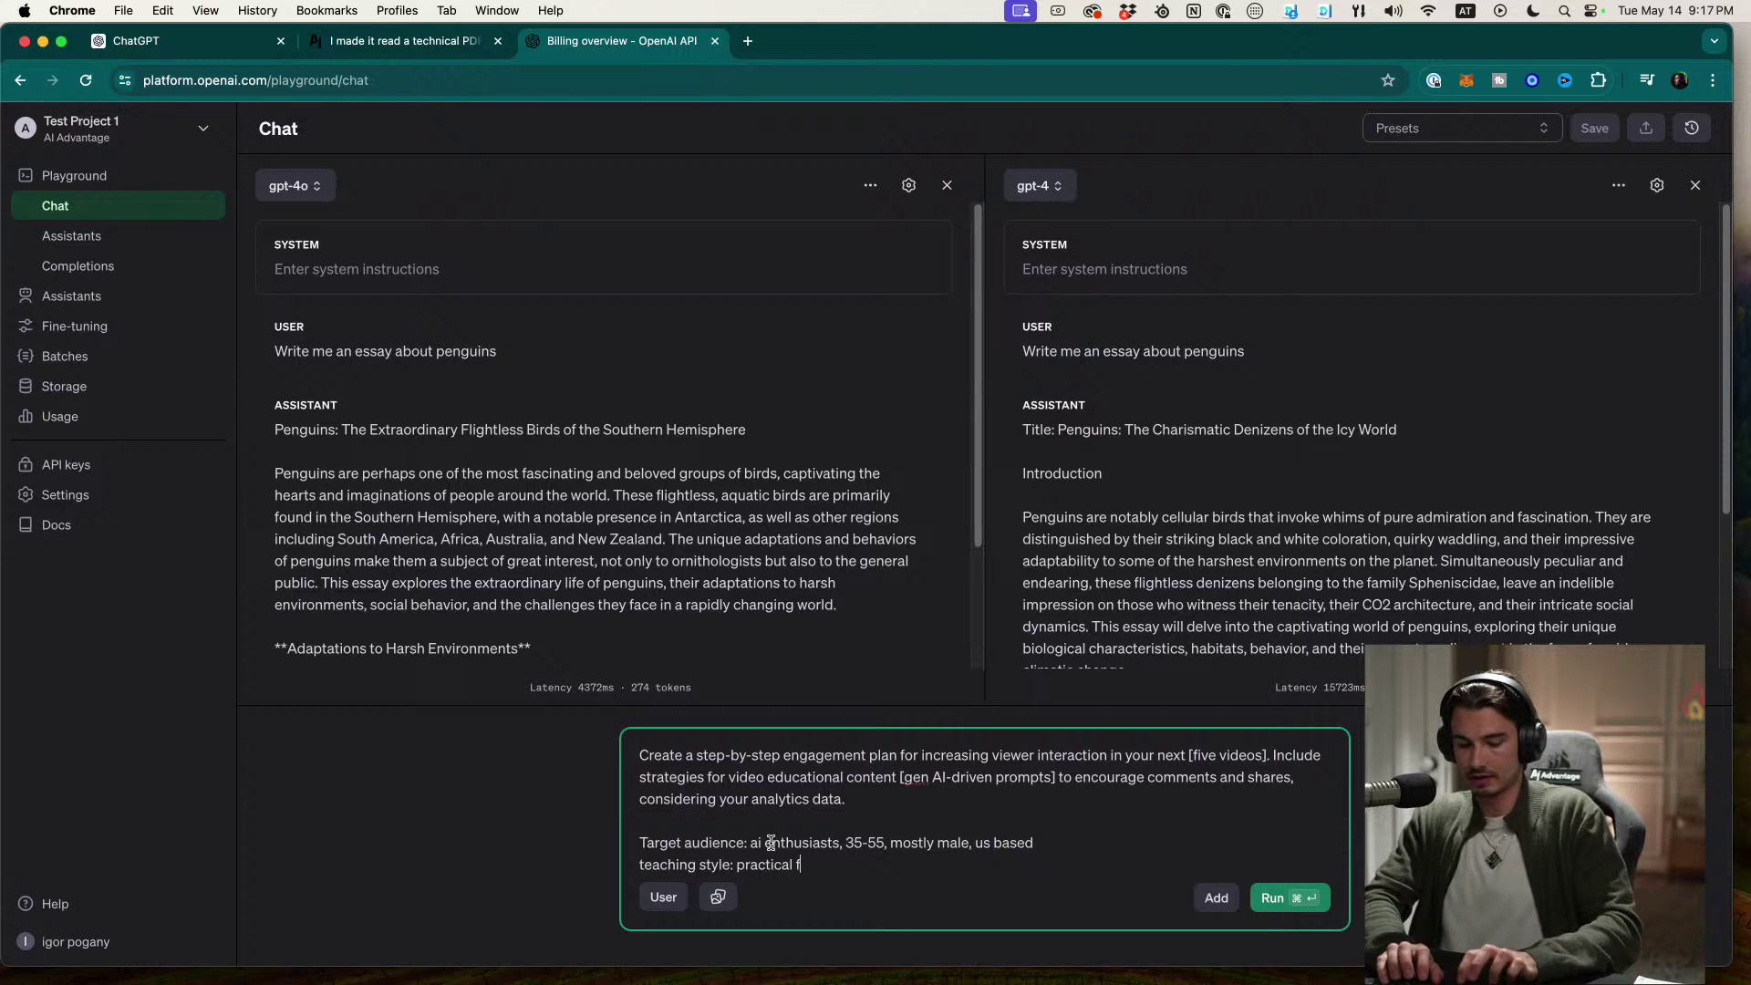
type("ocus on everyday ")
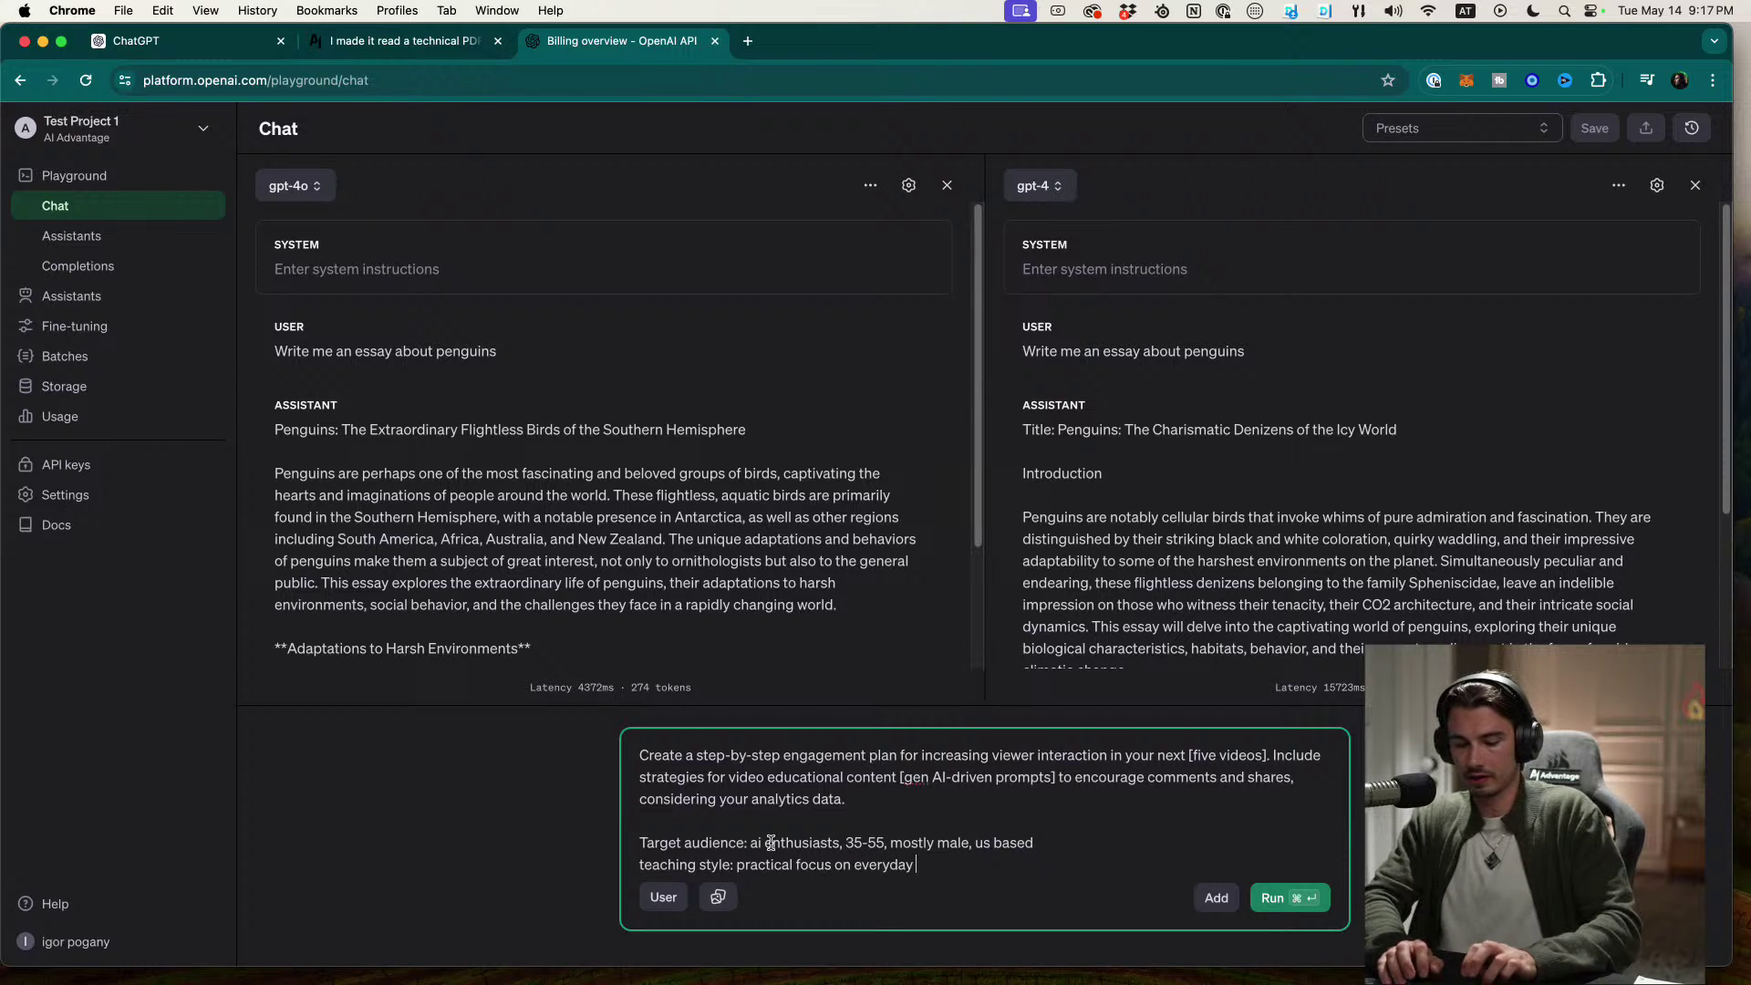
type("skills")
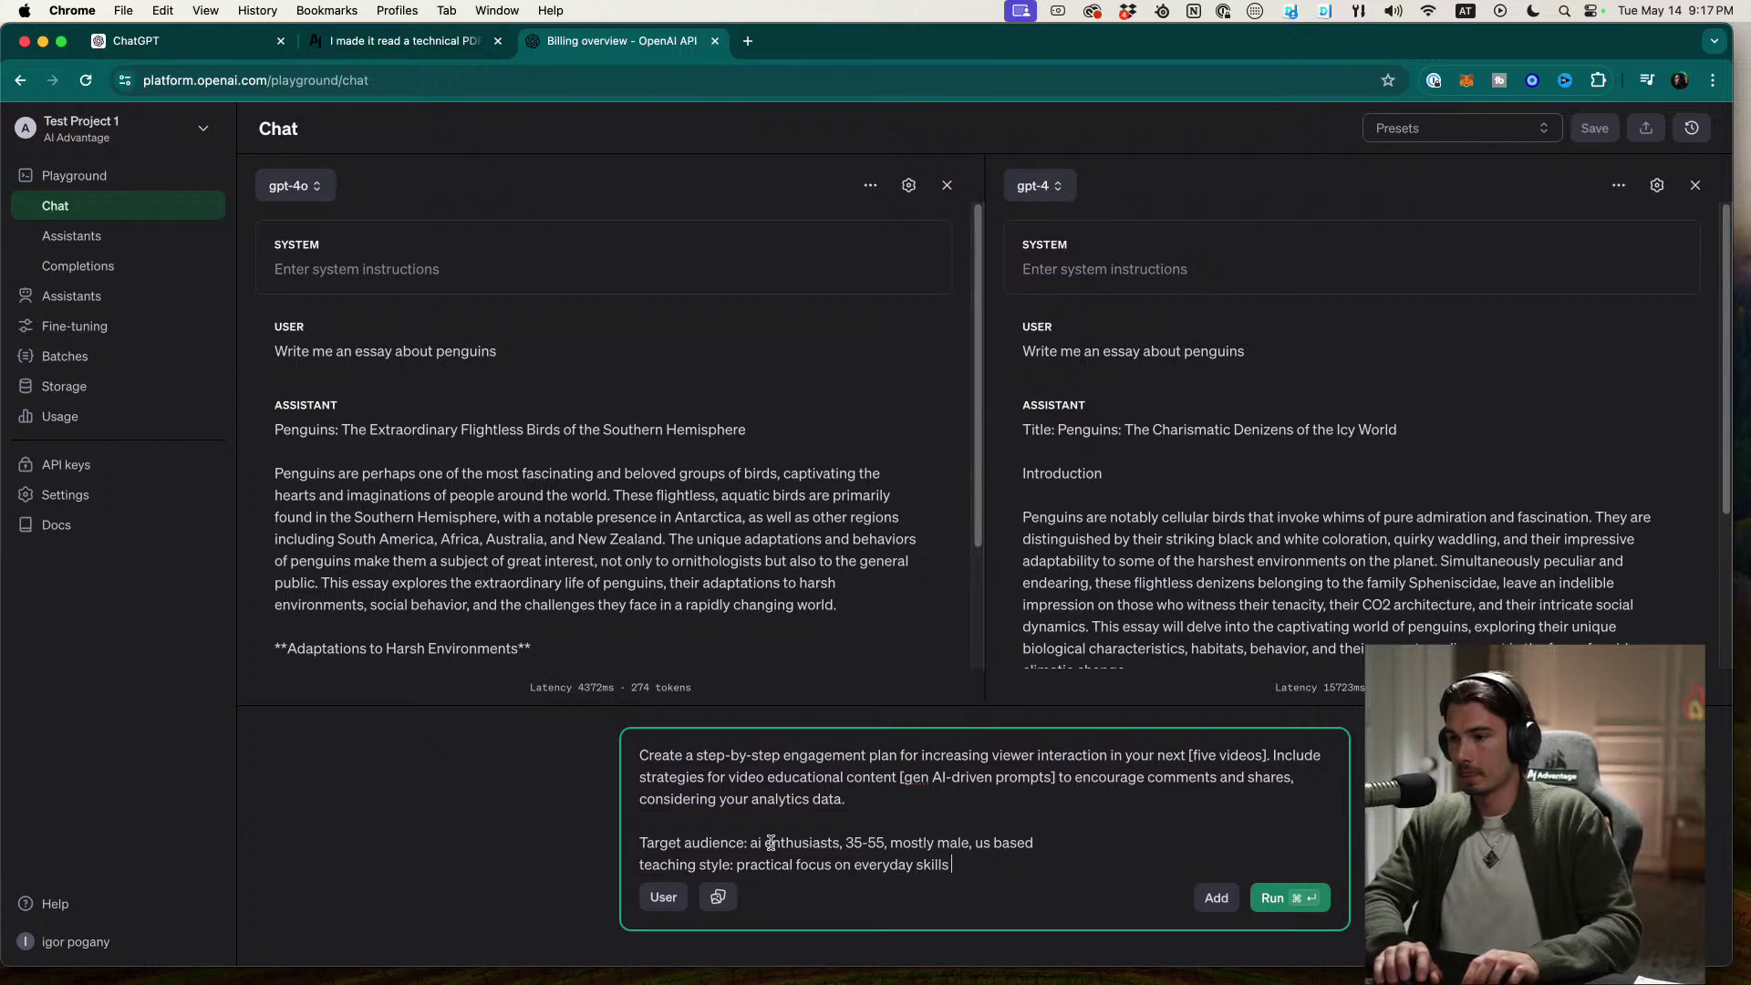
key("Return")
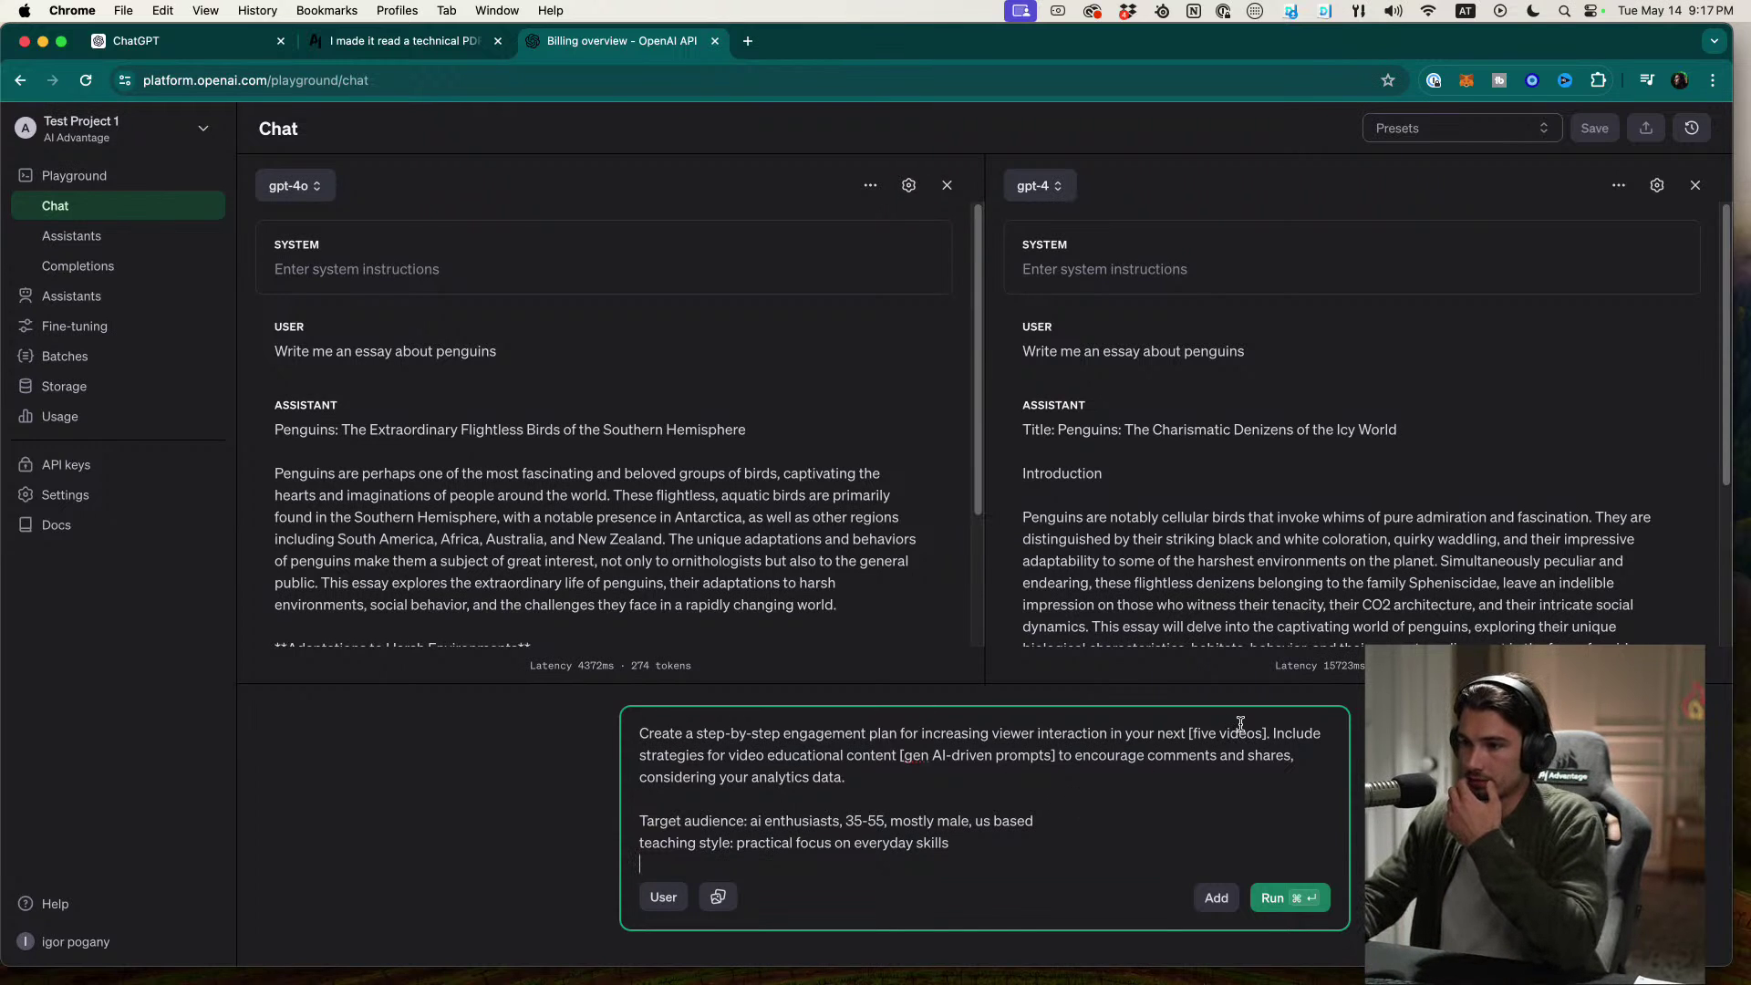
left_click(1306, 897)
scroll(976, 589, "down", 10)
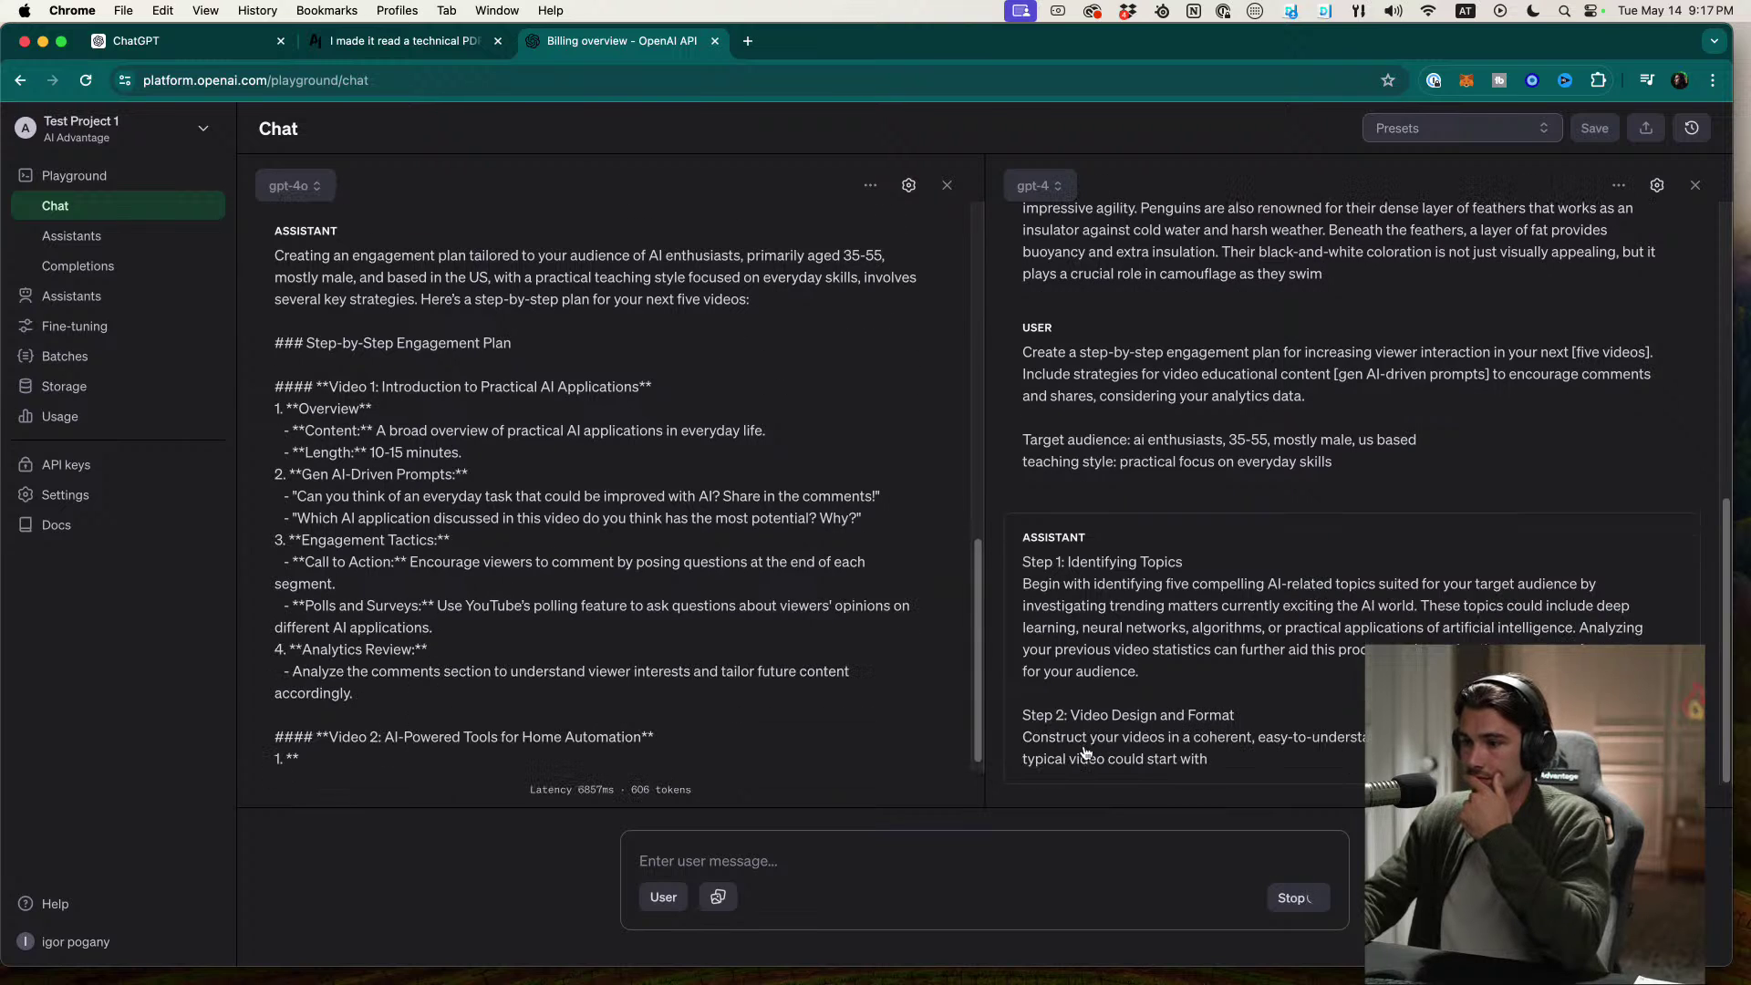
Step: Copy the full engagement-plan prompt from the gpt-4o conversation and reload the playground to clear both chats
scroll(470, 498, "up", 5)
left_click(471, 498)
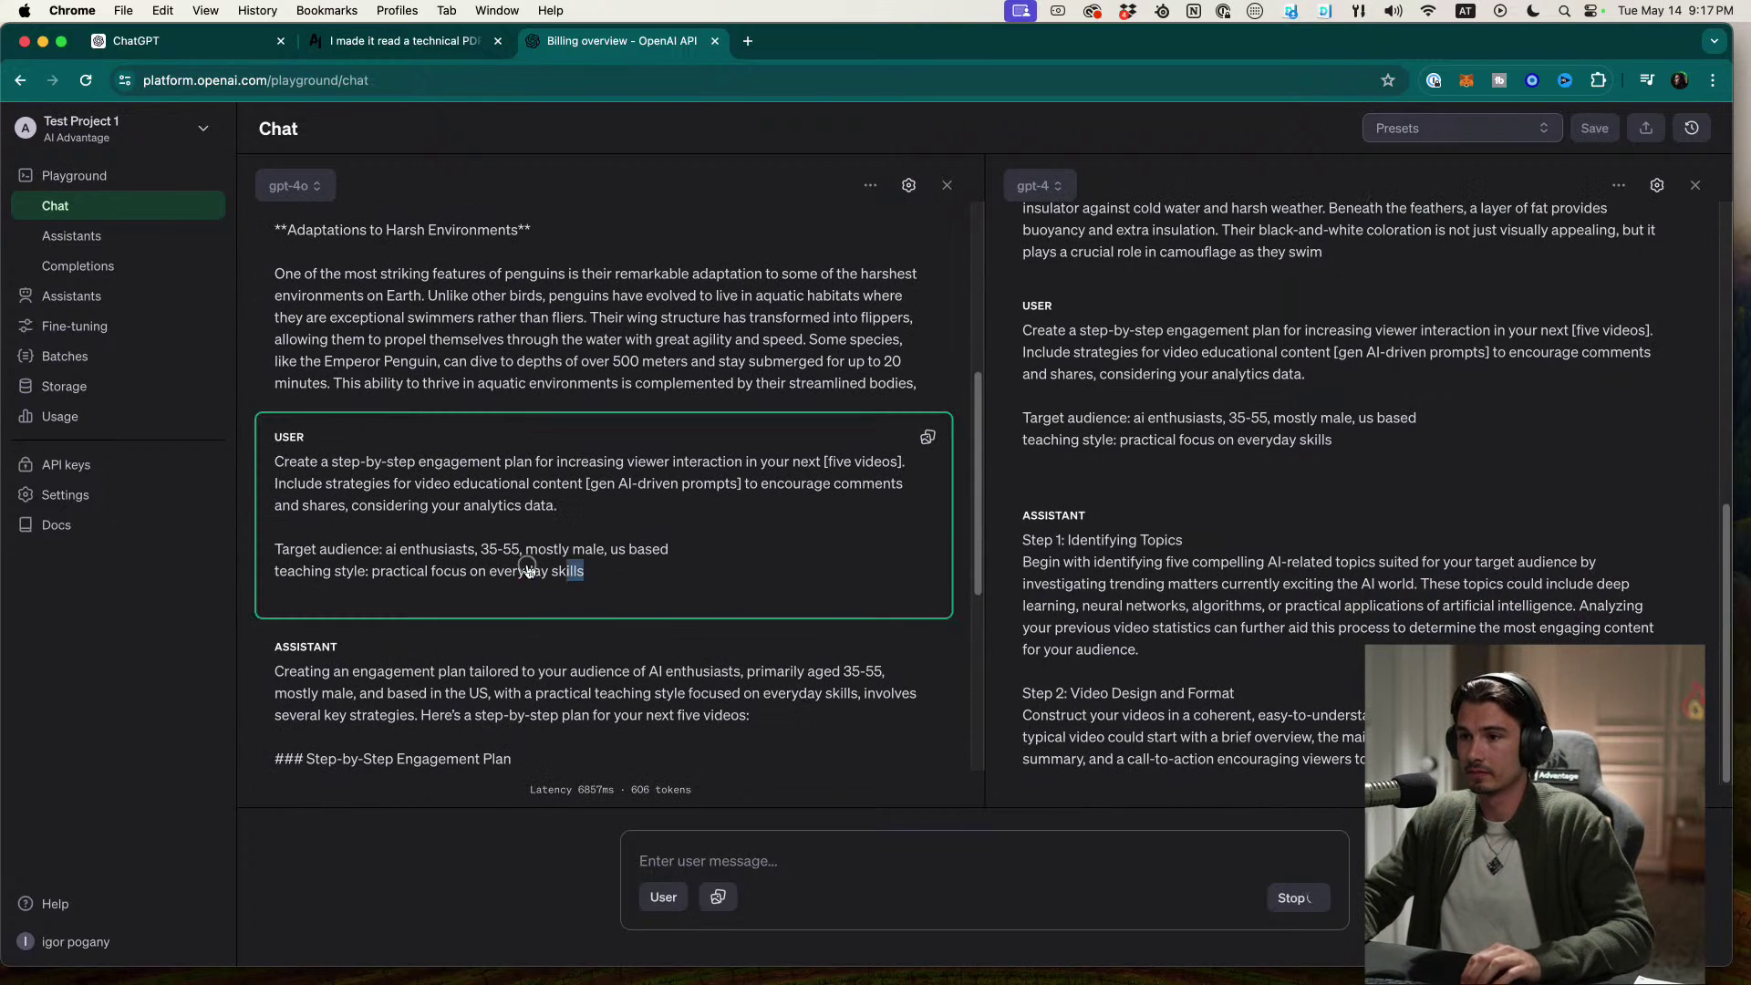
key("super+a")
key("super+c")
key("super+r")
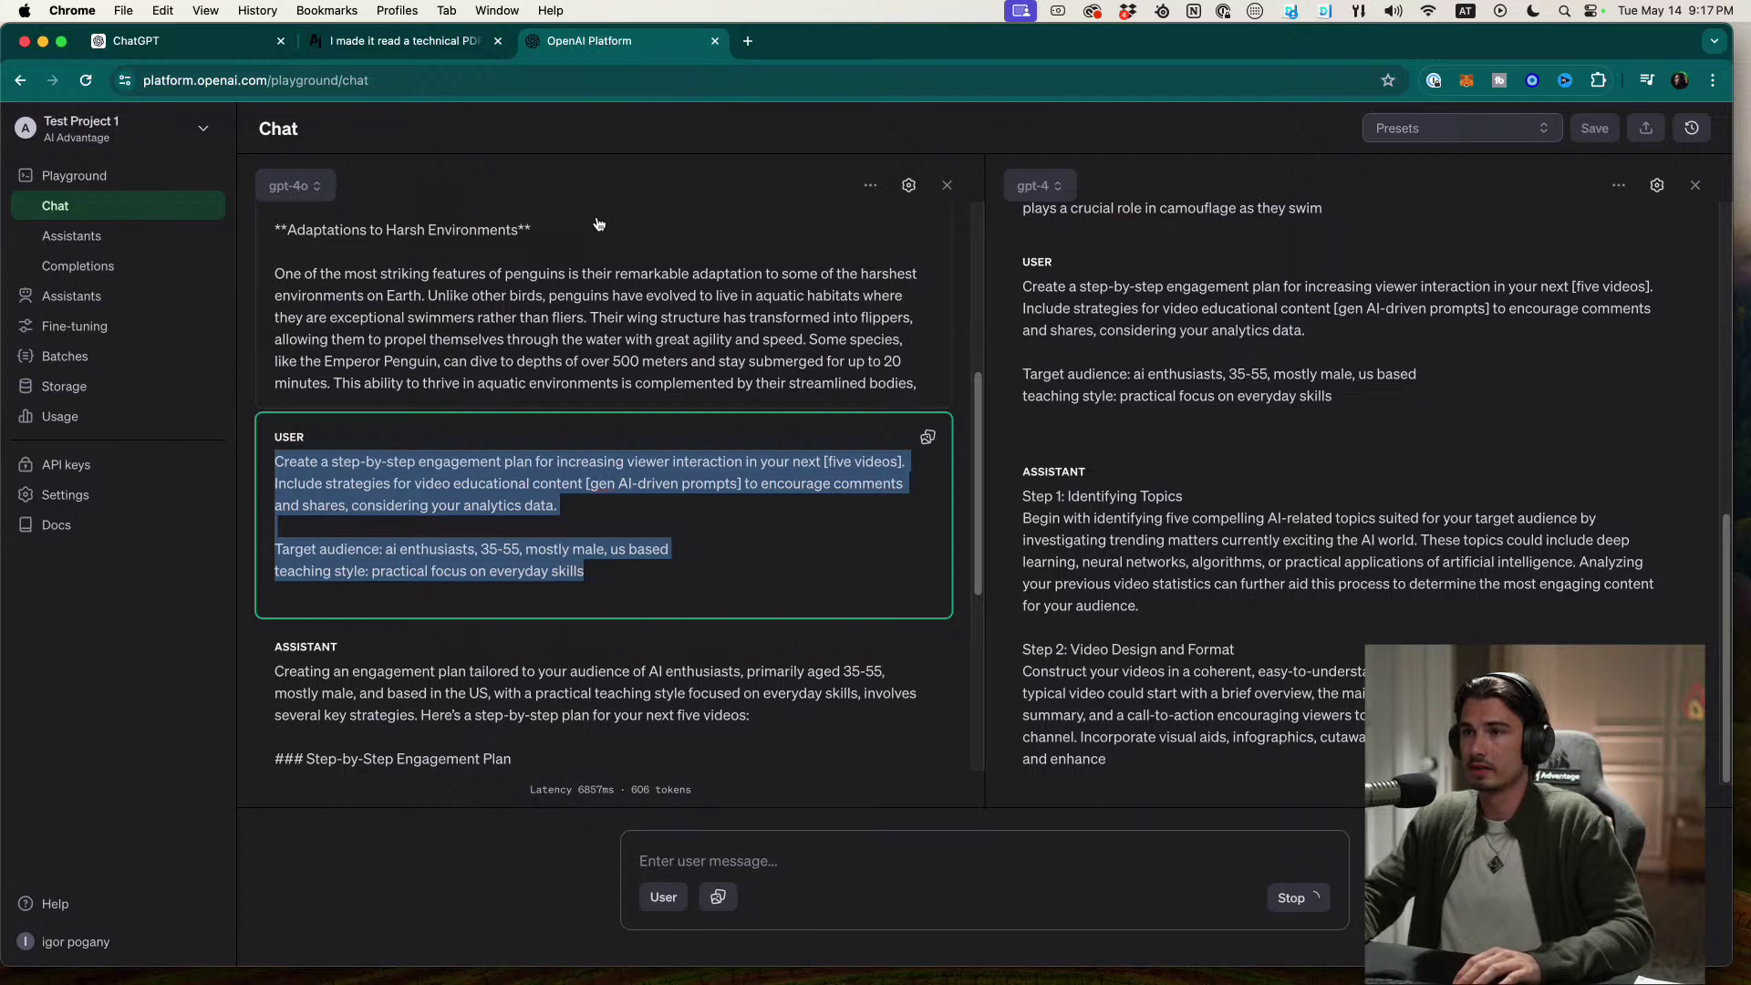
Step: Open a side-by-side comparison again and set the second chat's model to gpt-4-turbo
left_click(1380, 186)
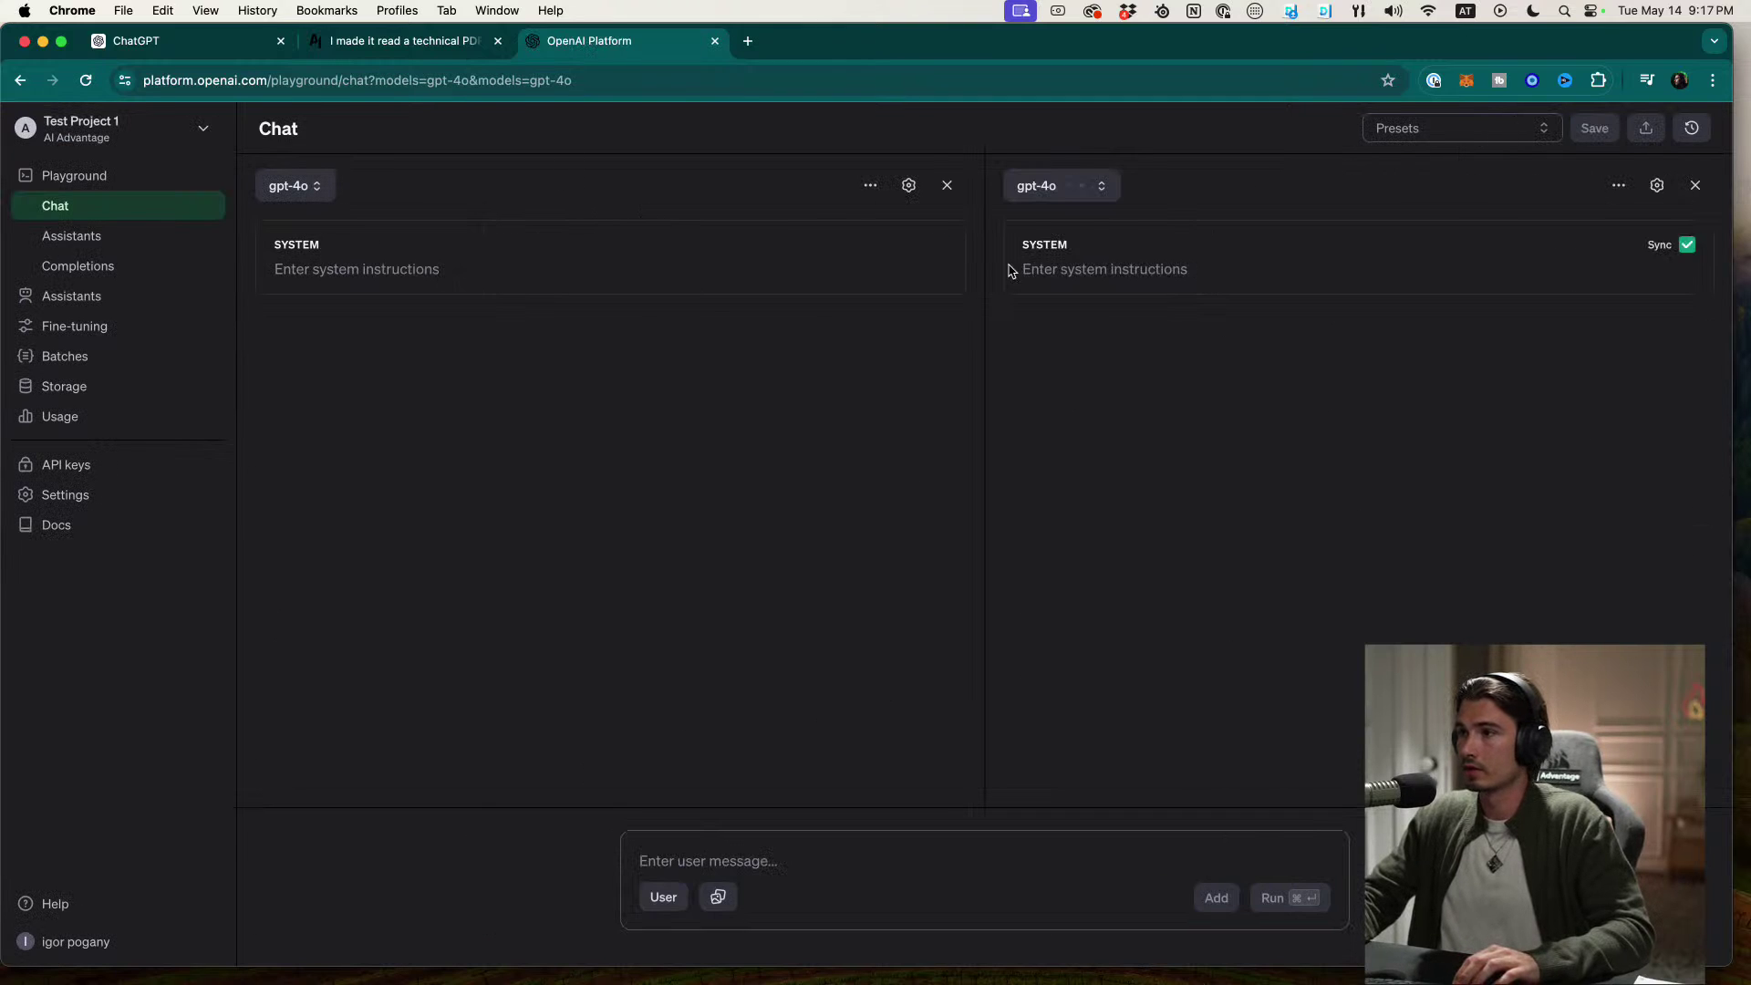
left_click(1063, 194)
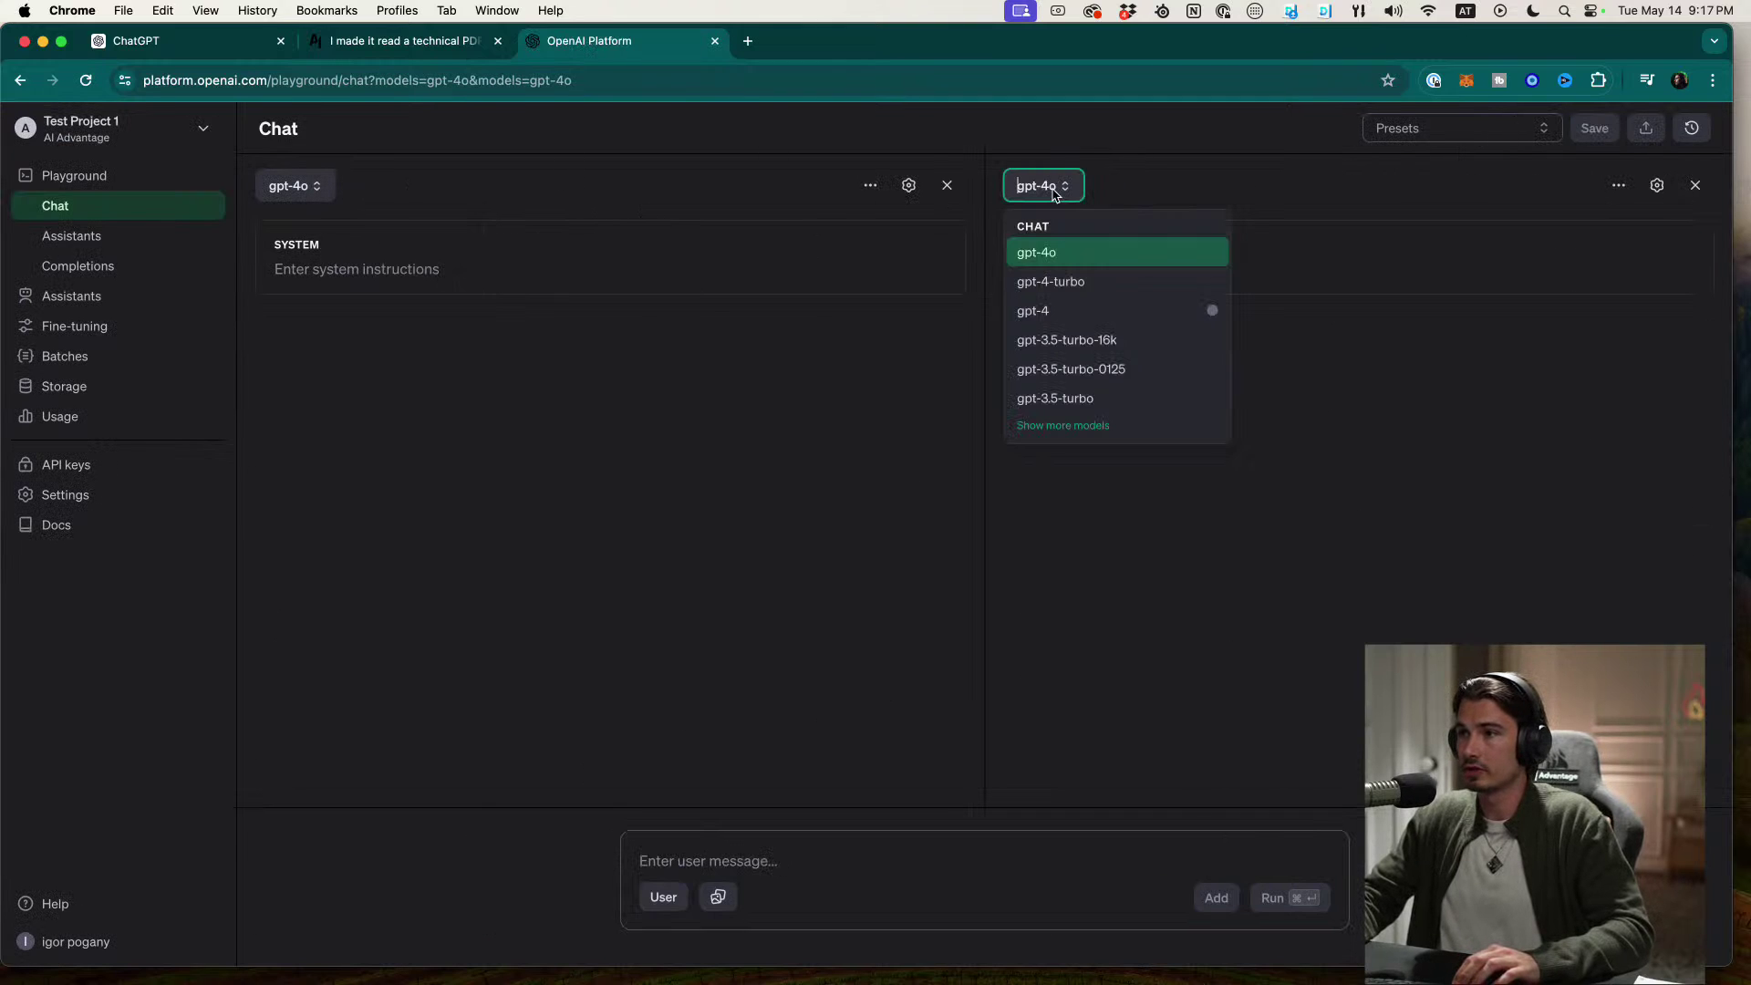
left_click(1062, 283)
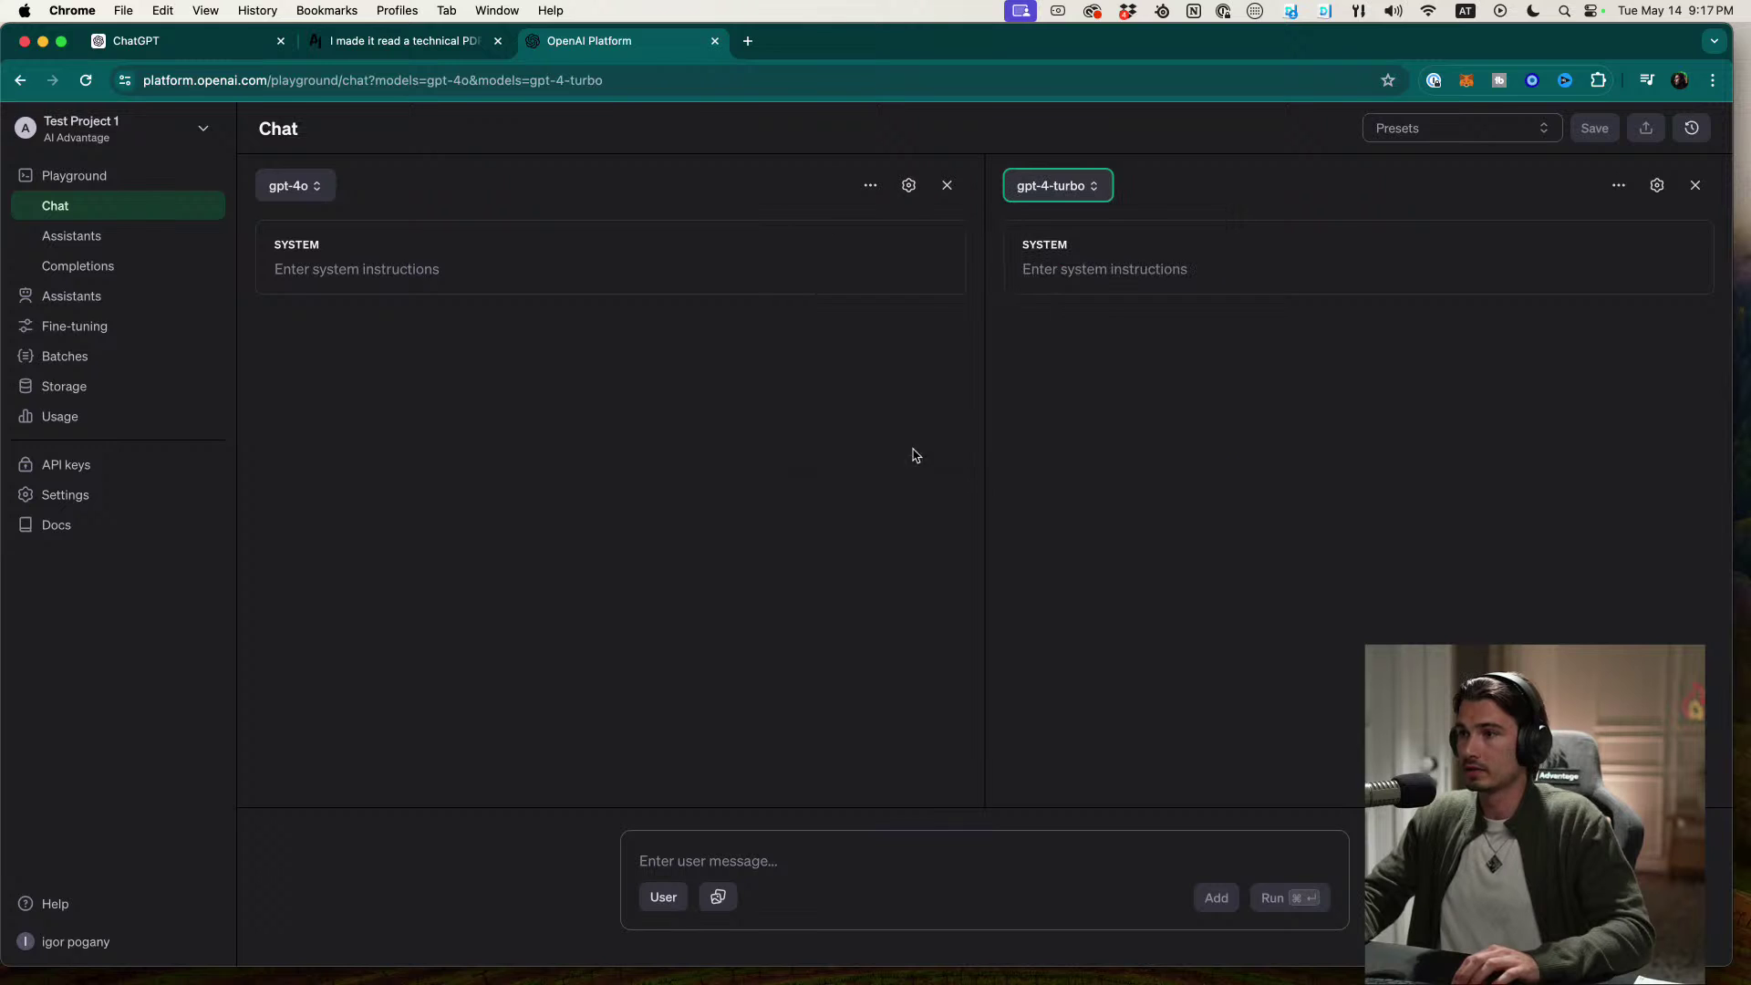
Step: Run the copied engagement-plan prompt as the user message on gpt-4o and gpt-4-turbo
left_click(725, 864)
key("super+v")
left_click(1293, 898)
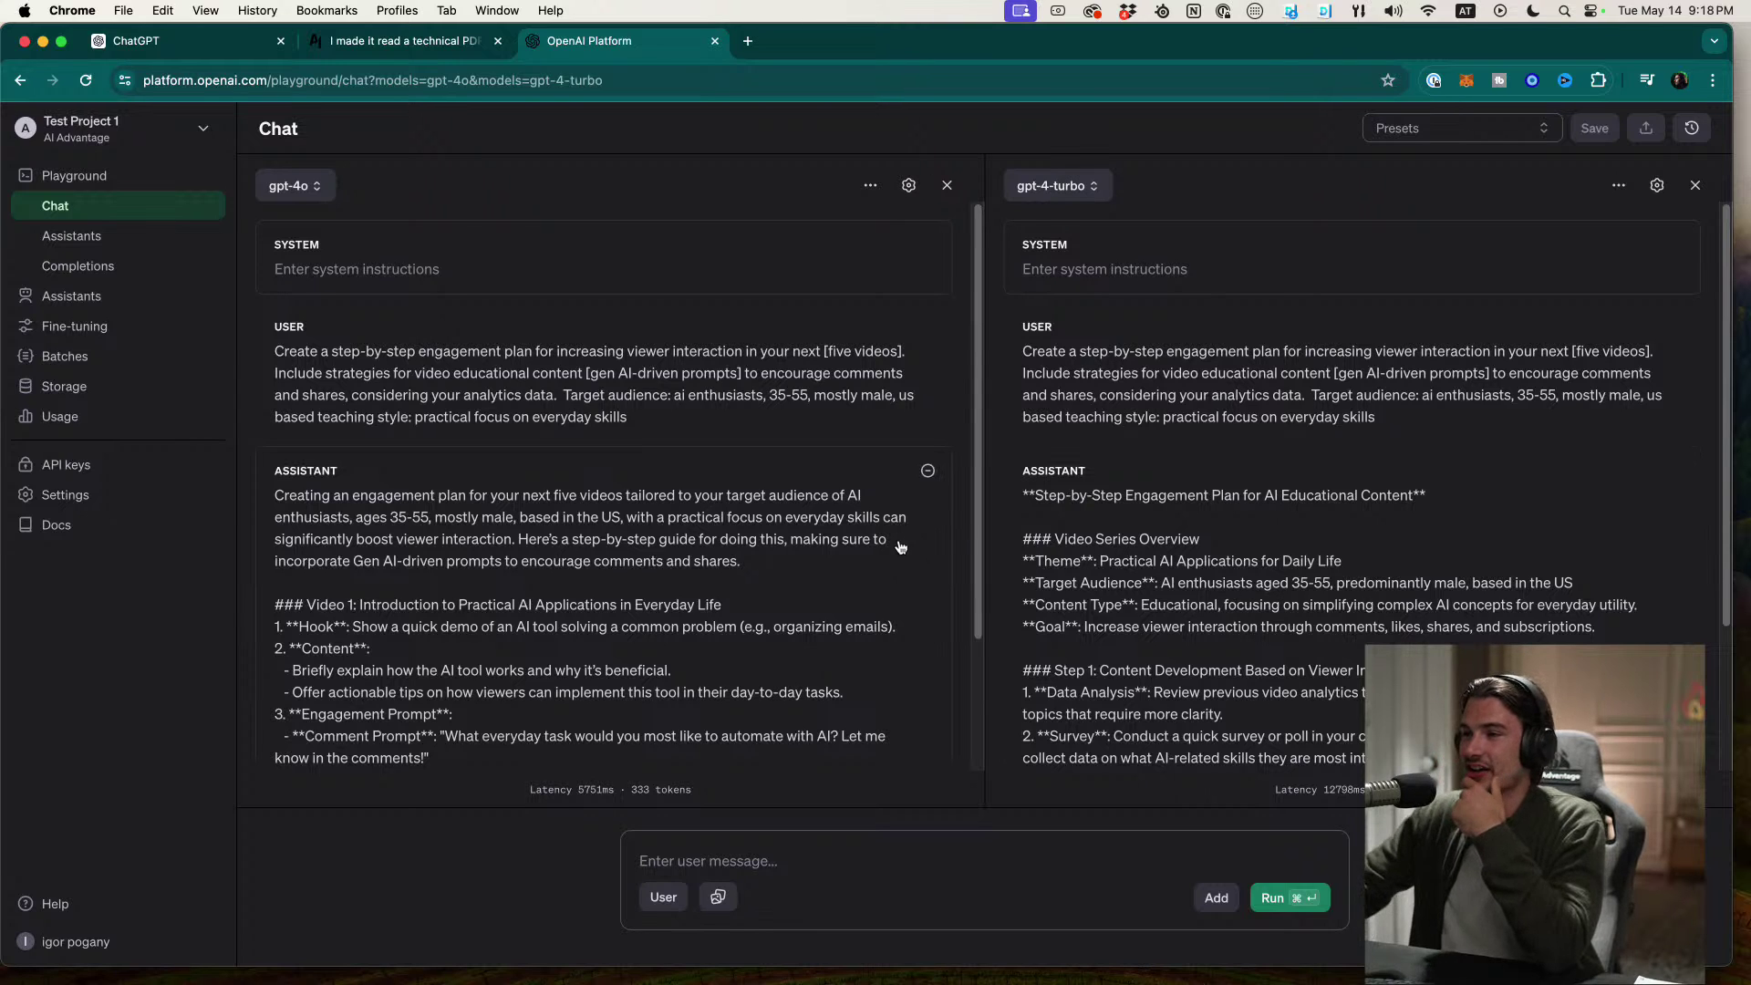
Step: Compare the engagement plans written by gpt-4o and gpt-4-turbo, including where each response ends
scroll(893, 610, "down", 2)
scroll(1295, 661, "down", 2)
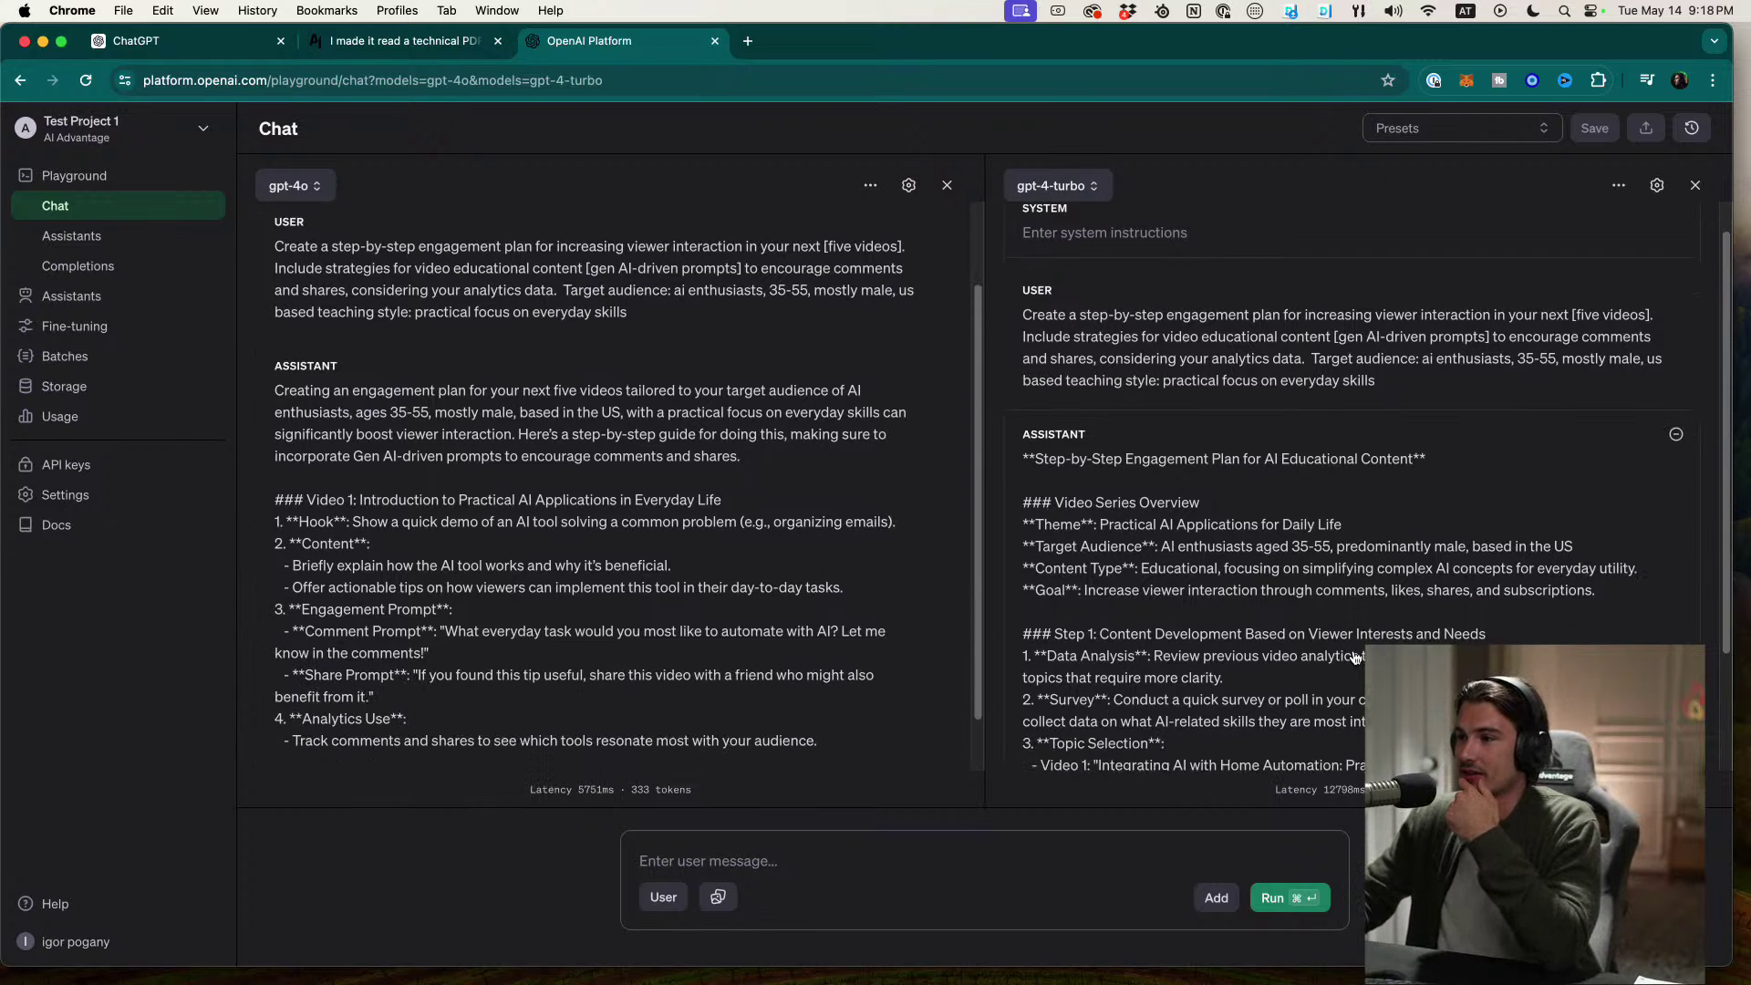
scroll(1295, 661, "up", 2)
scroll(1297, 663, "down", 1)
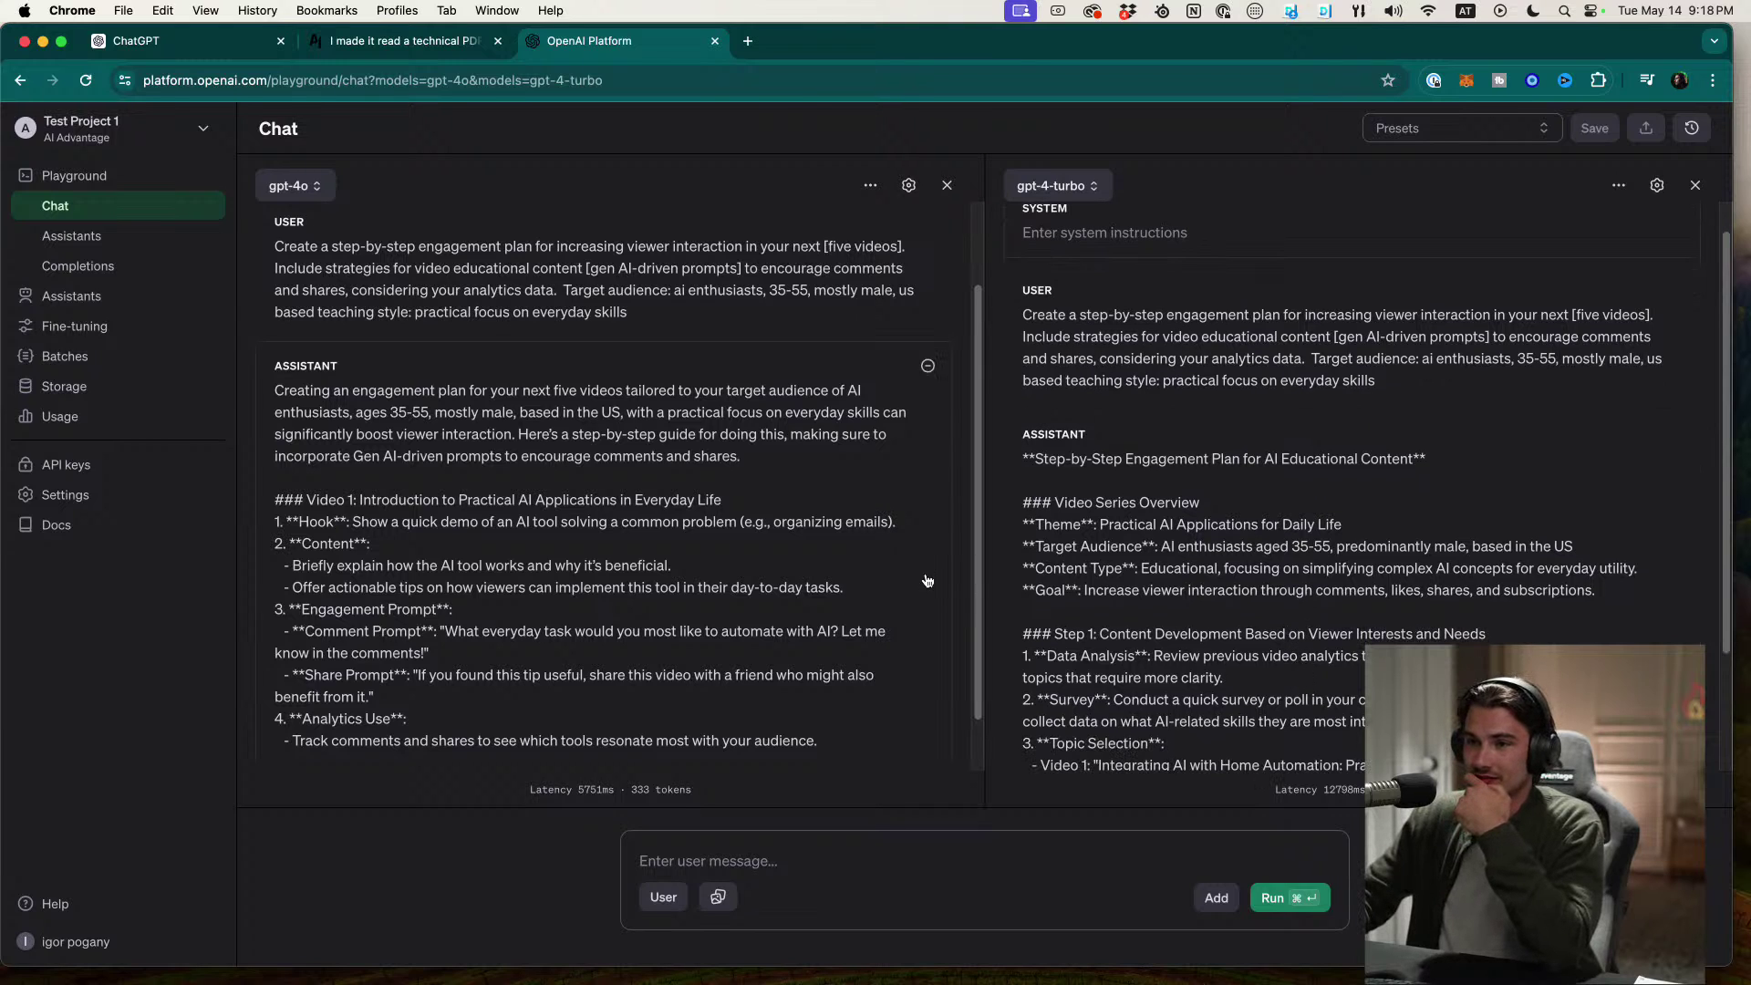
scroll(970, 594, "down", 2)
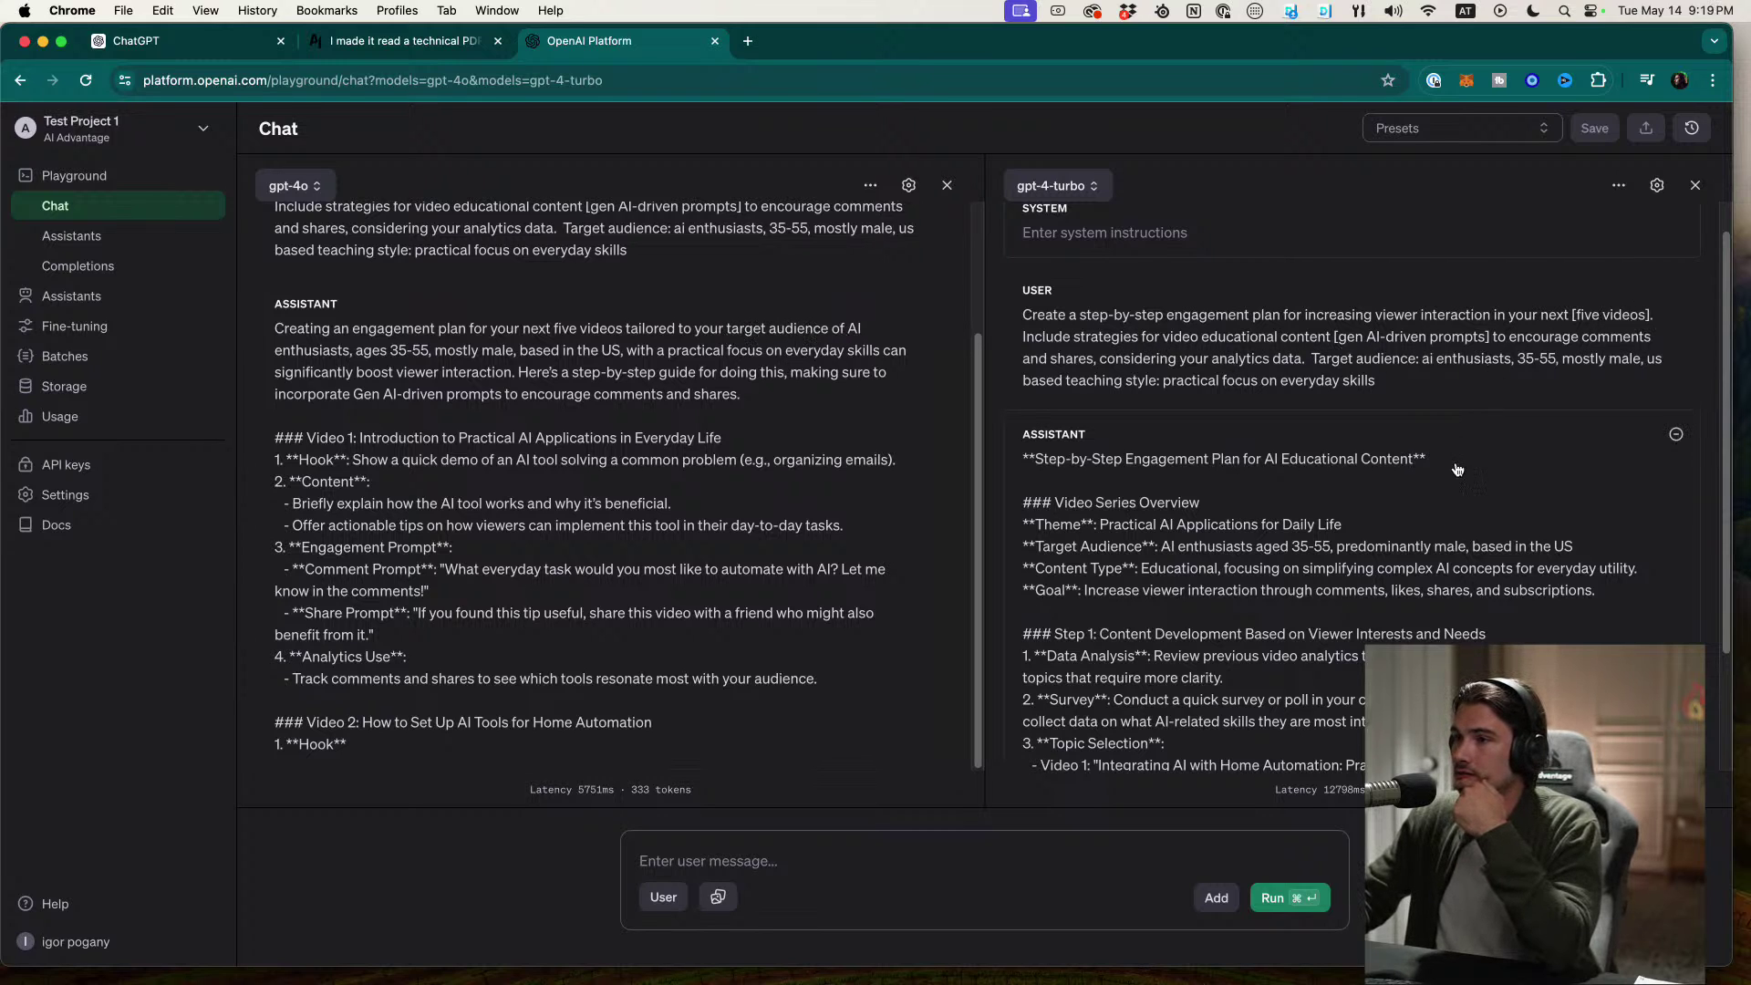
scroll(1467, 507, "down", 3)
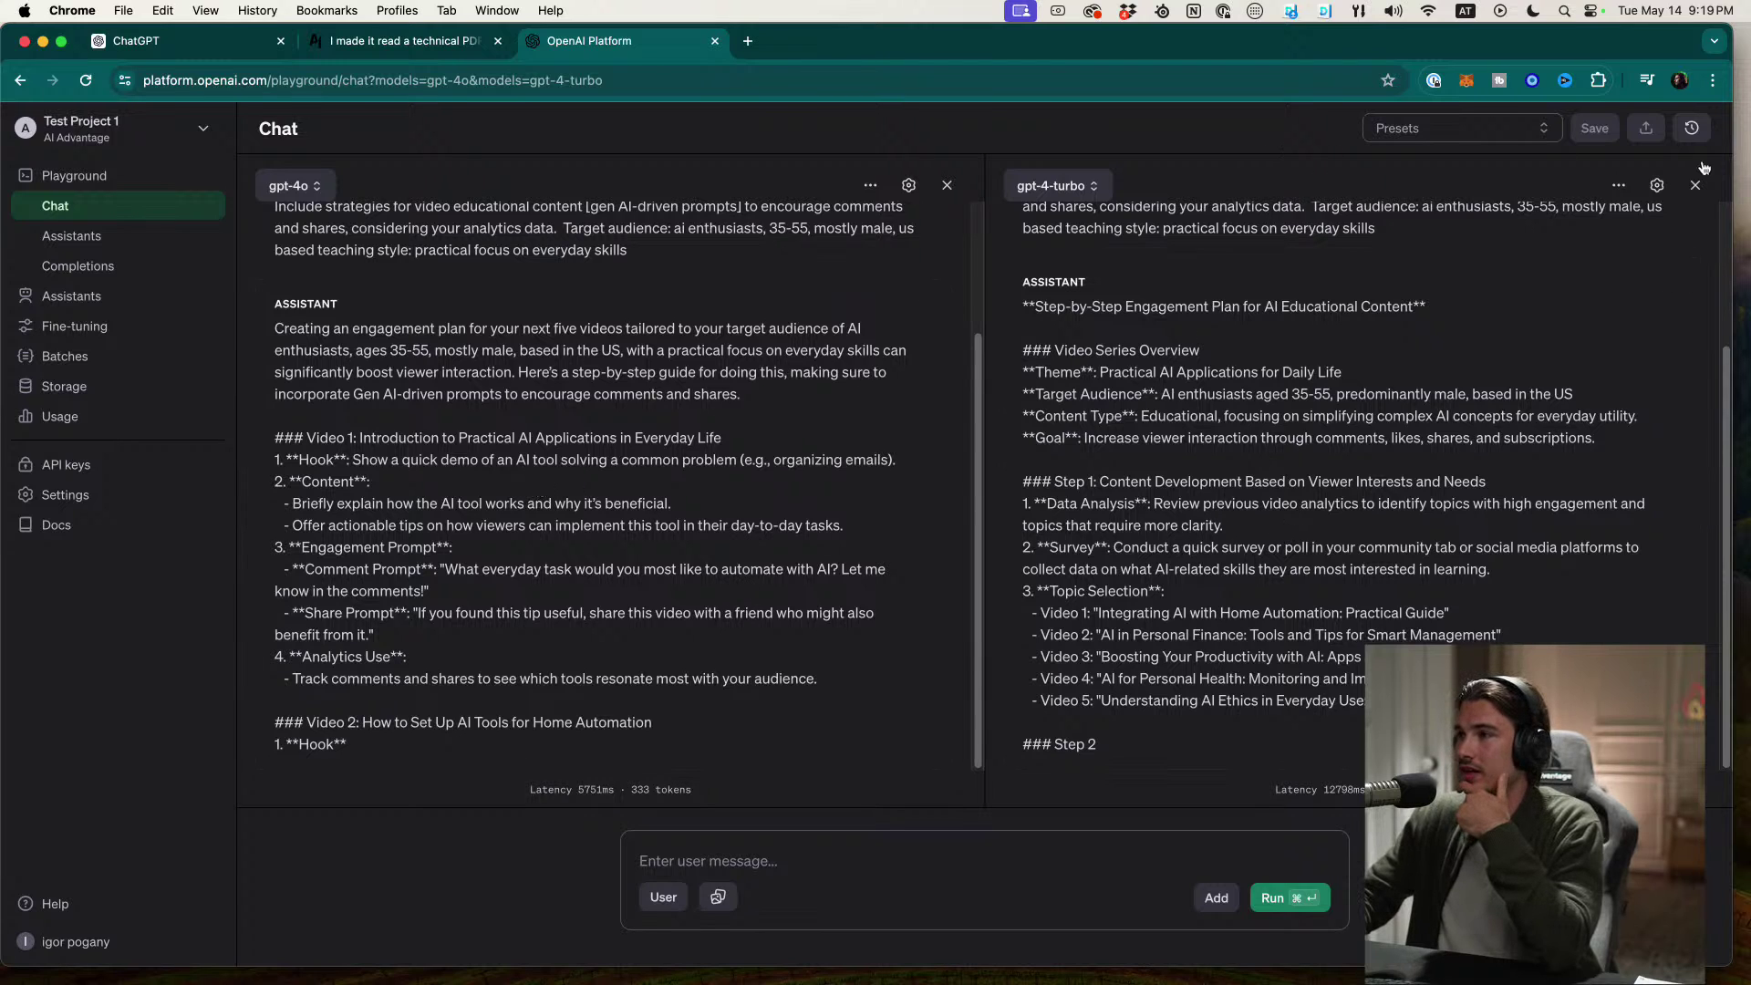
Step: Raise Maximum Tokens to about 2365 with the configuration synced across both models, and run again to continue the responses
left_click(1657, 185)
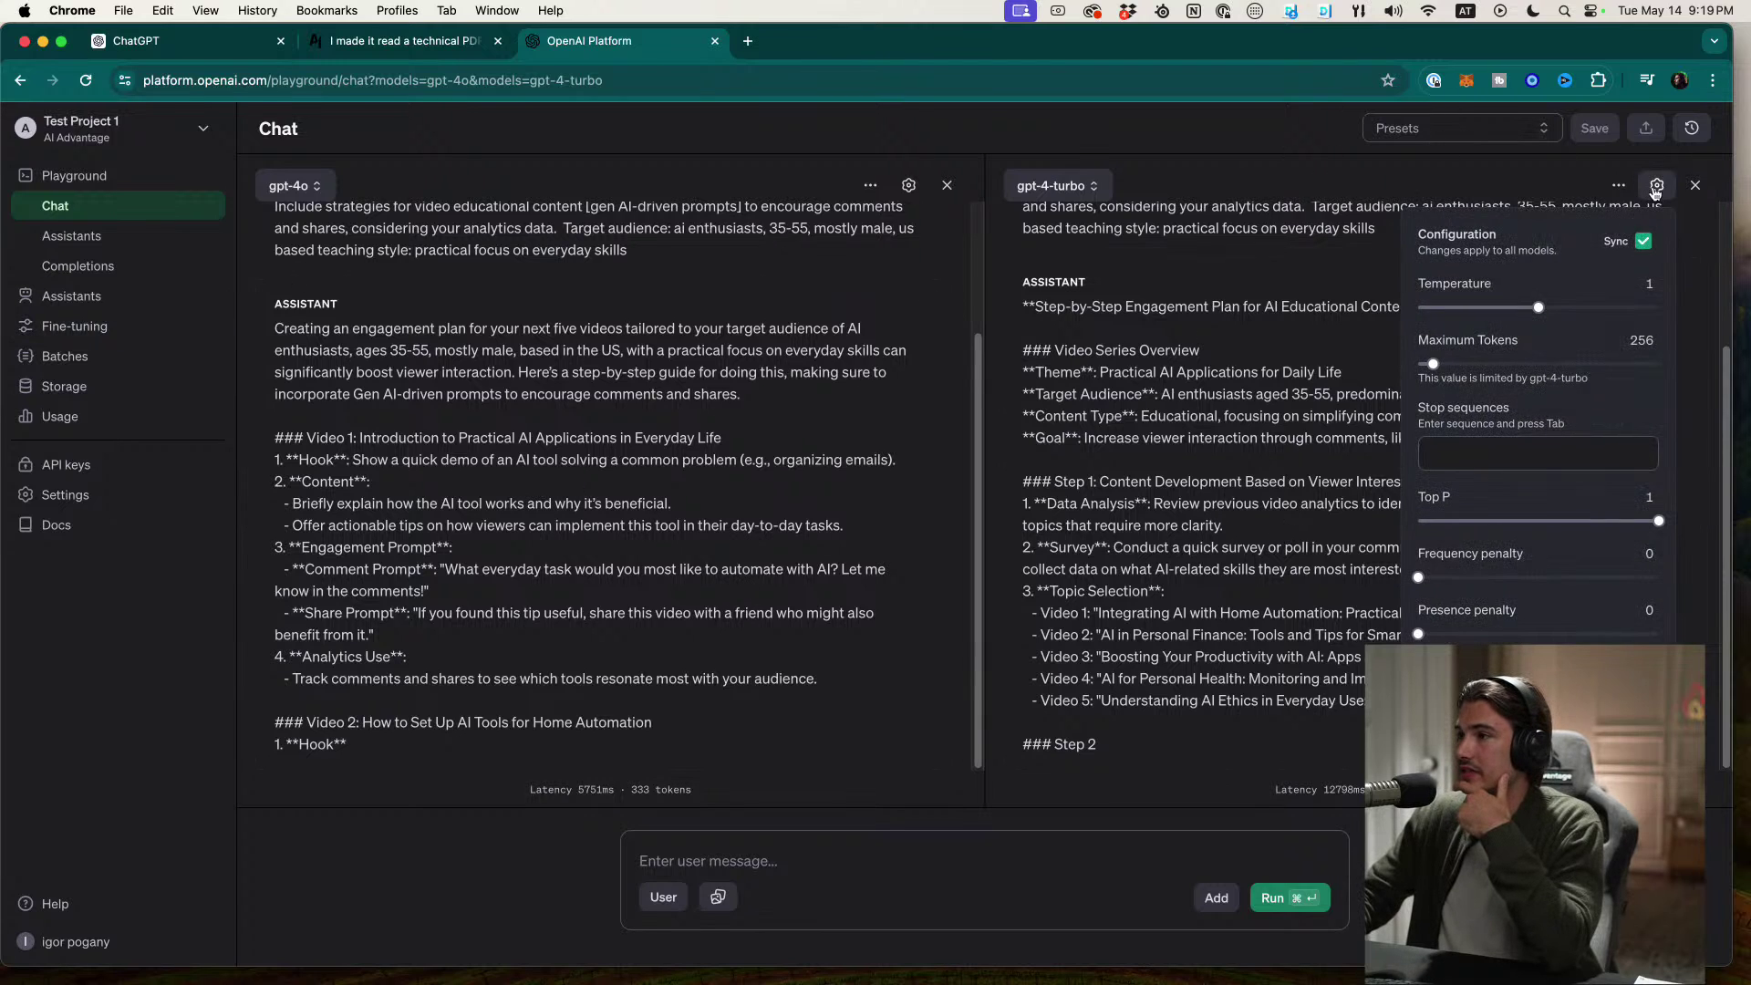
left_click_drag(1459, 364, 1560, 370)
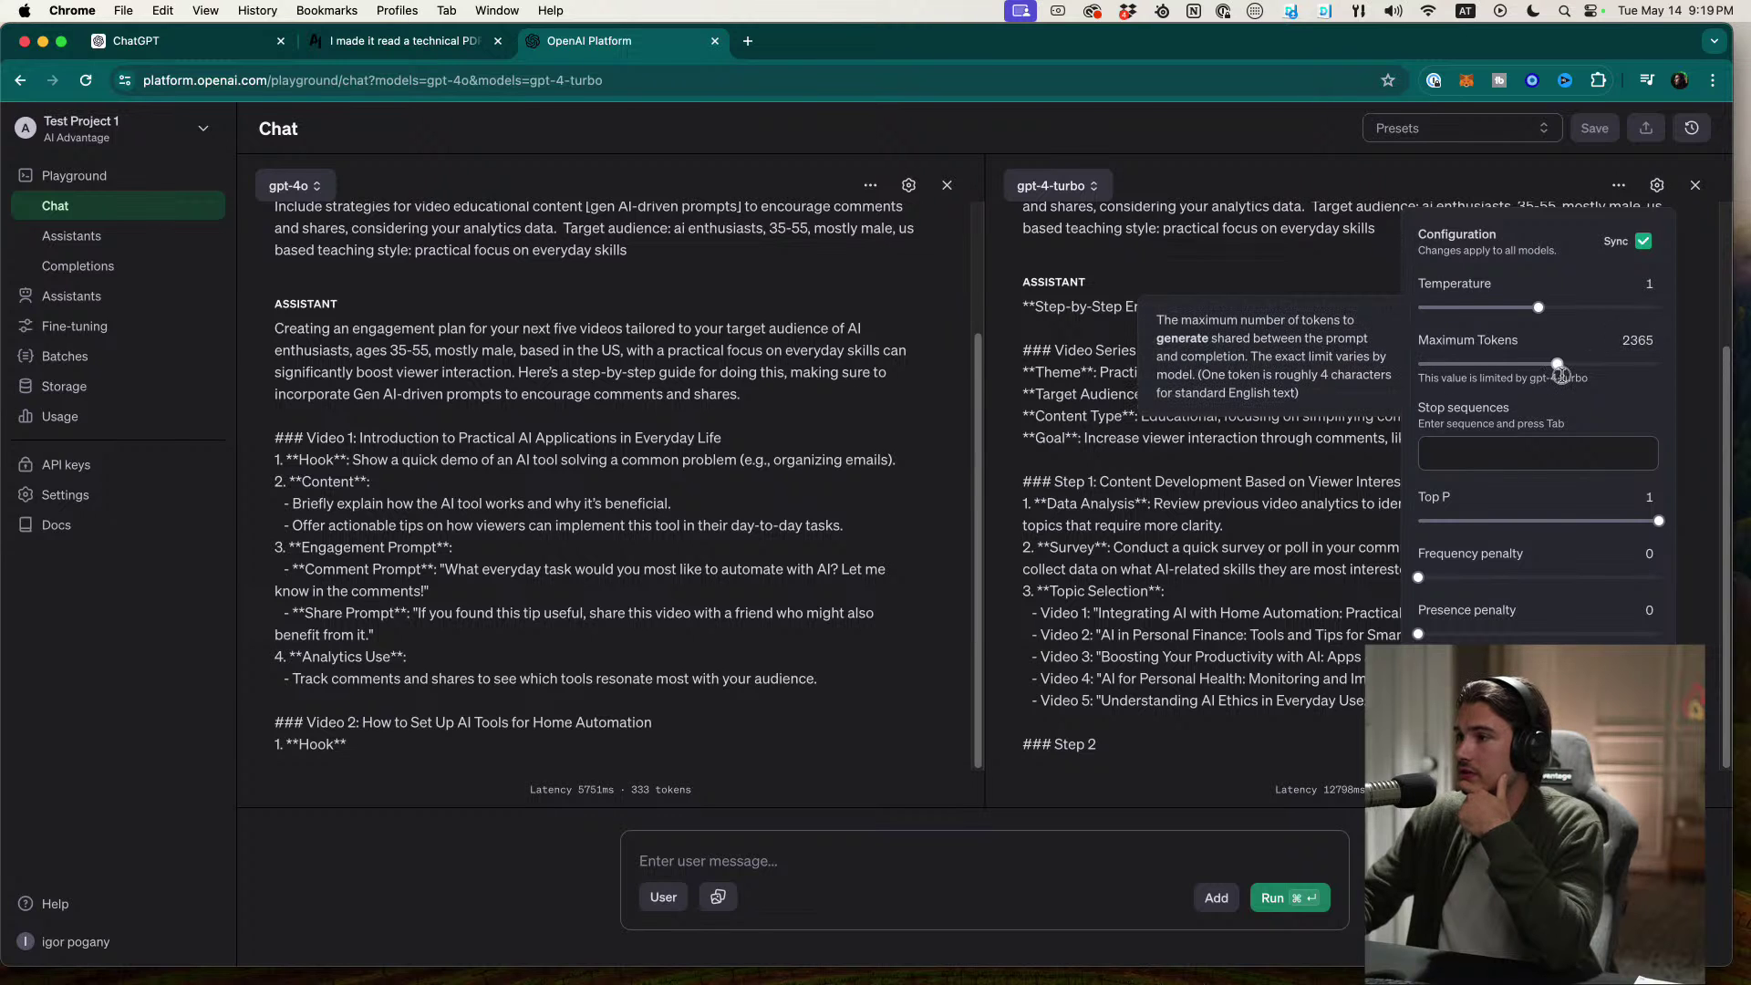
left_click(1284, 907)
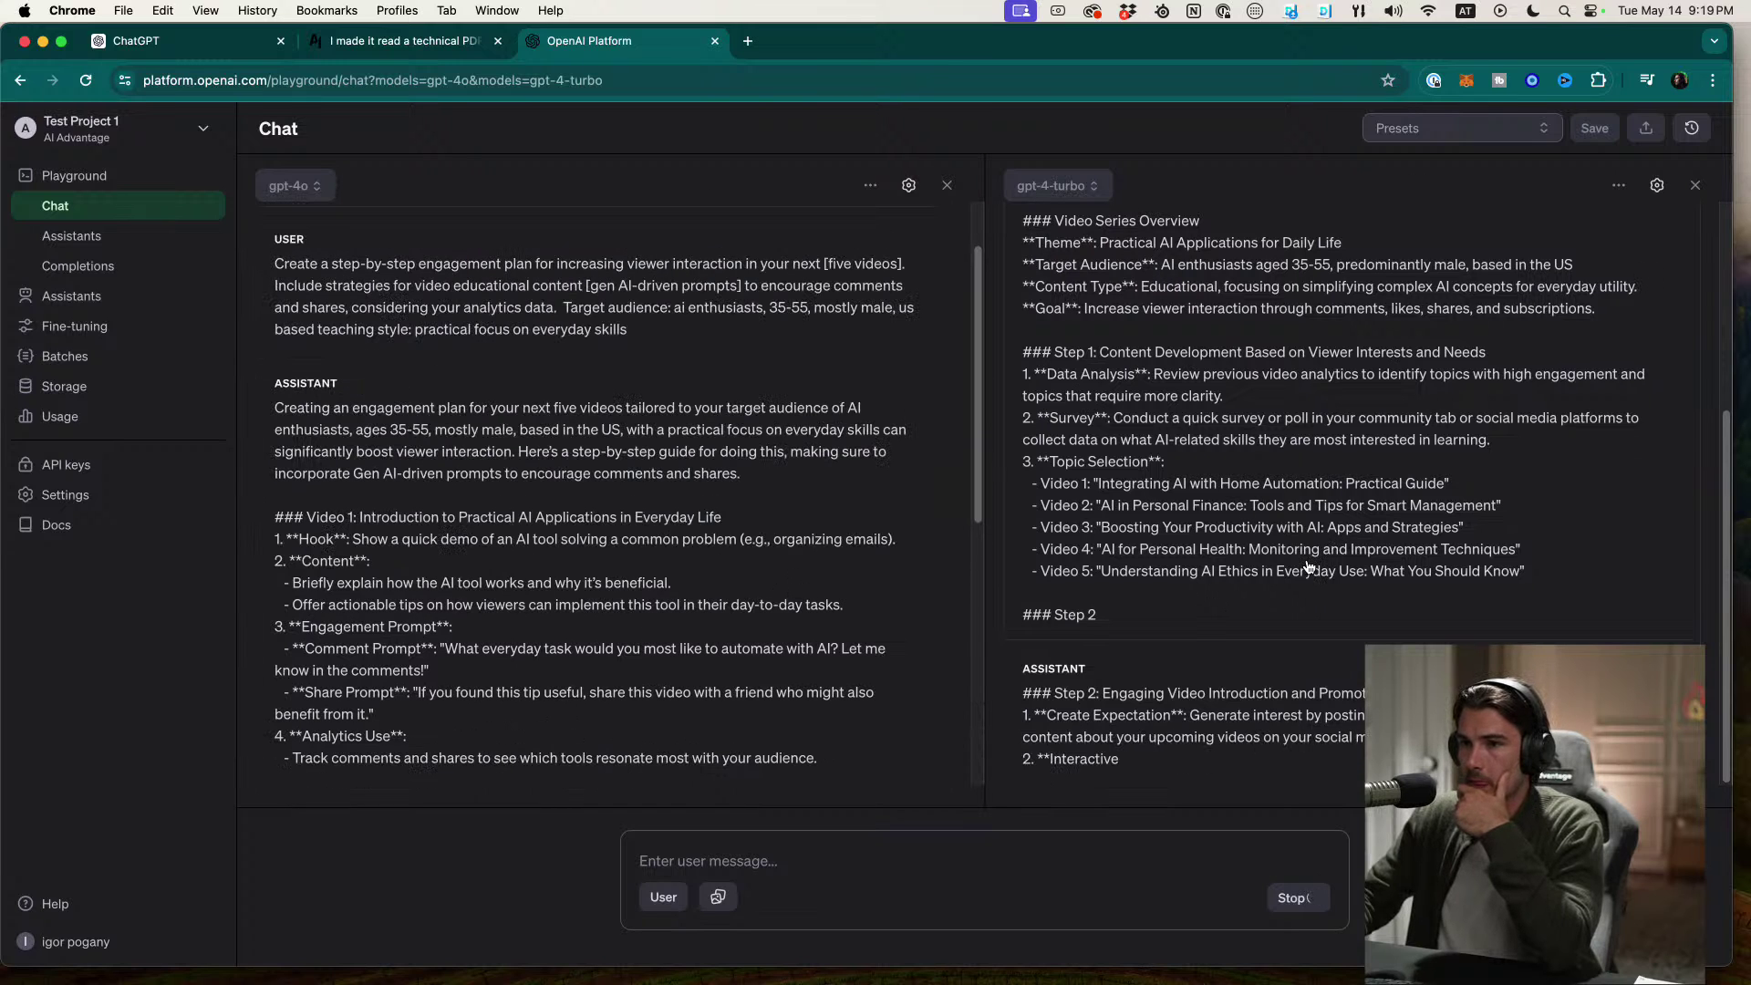
Step: Examine gpt-4o's introduction and its Video 1 hook, content, engagement prompt and analytics sections against gpt-4-turbo's plan overview
left_click_drag(741, 473, 321, 394)
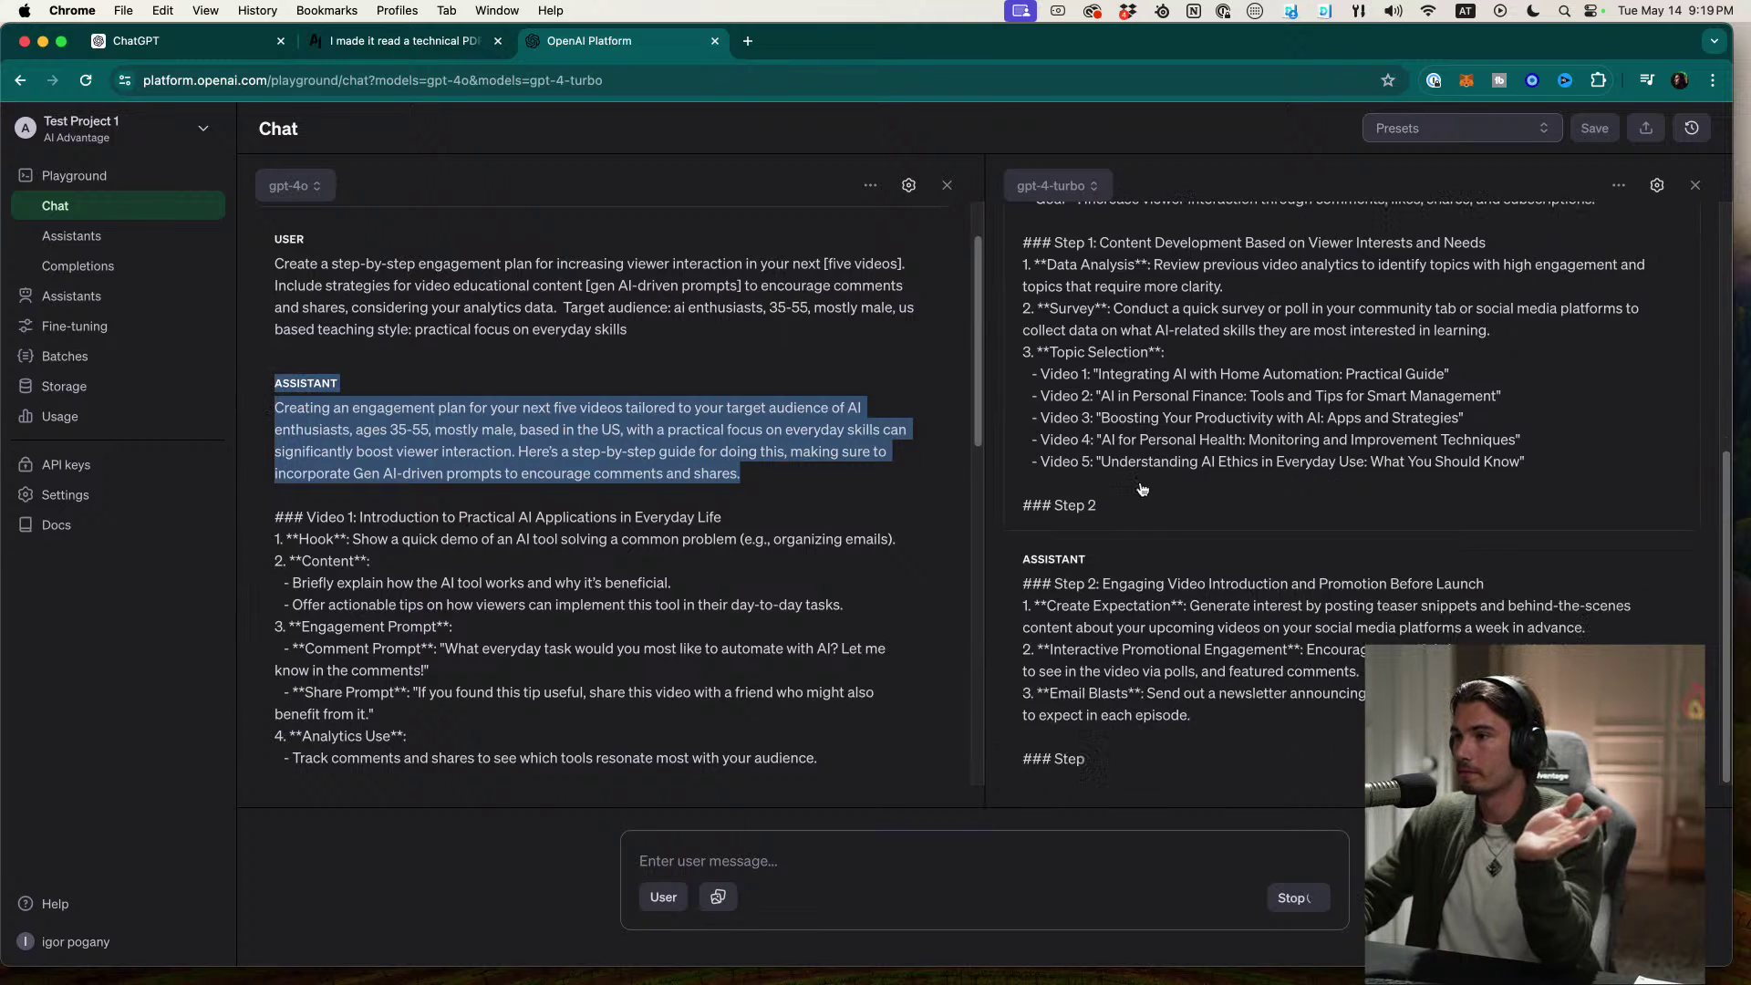
scroll(1172, 558, "up", 5)
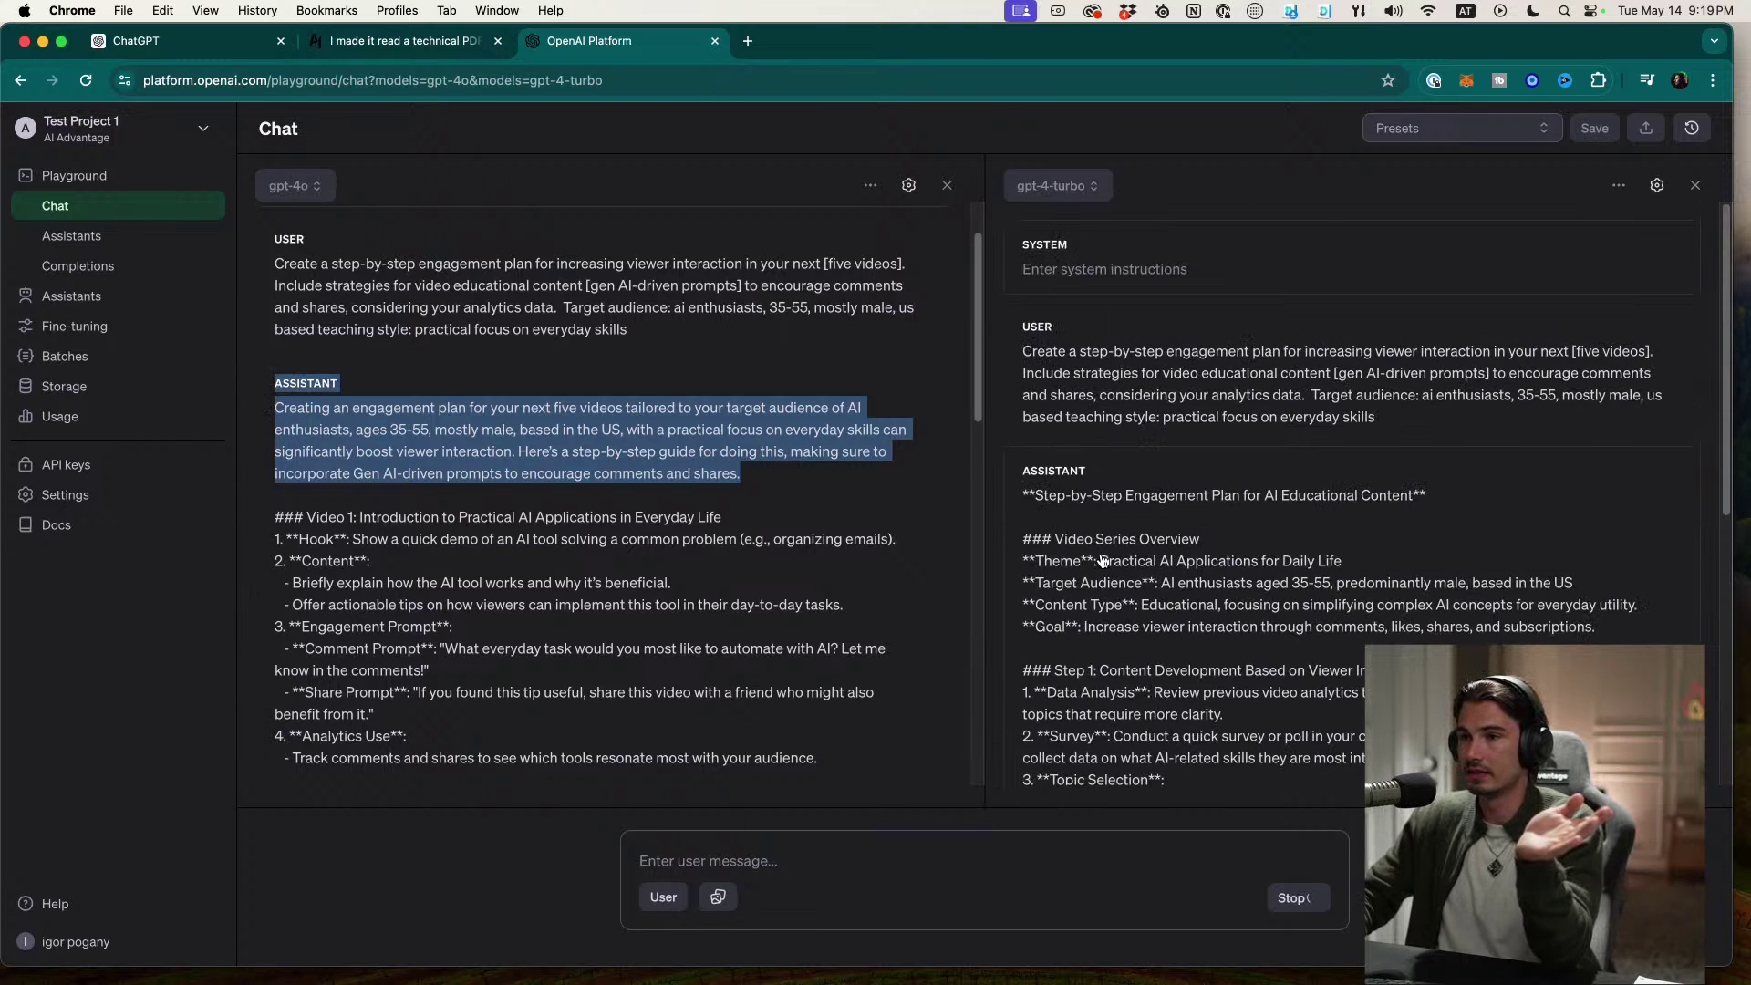
scroll(698, 565, "down", 2)
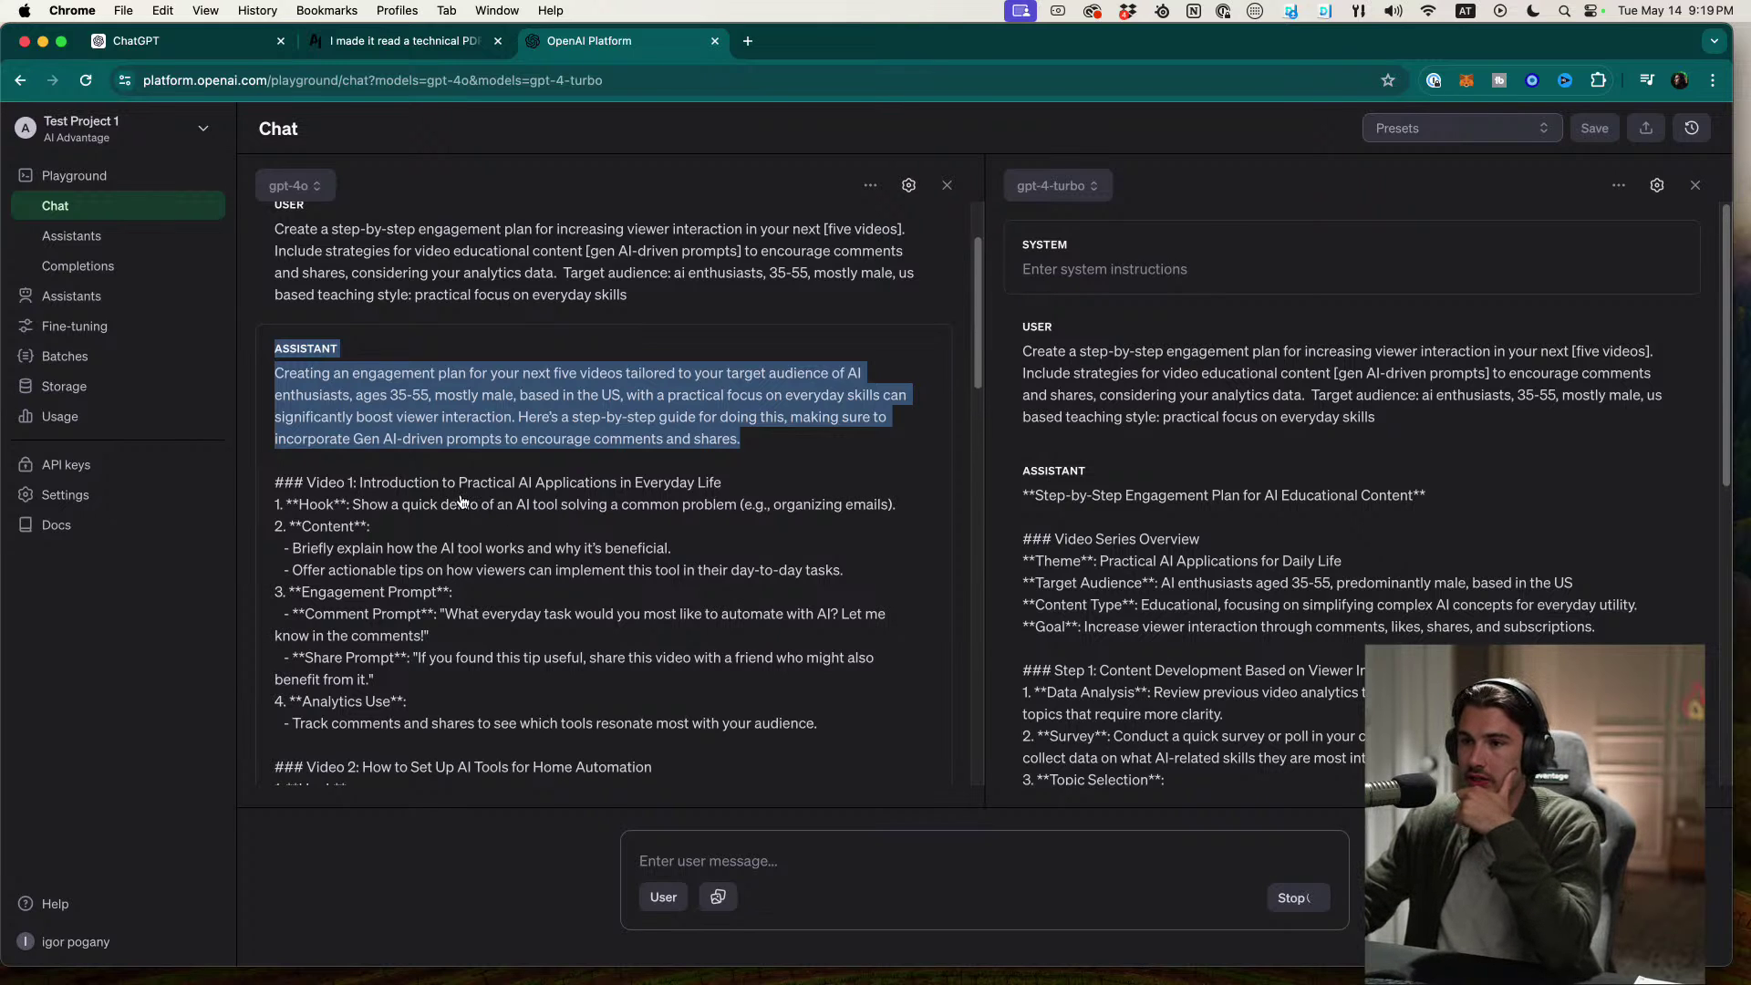
scroll(644, 498, "down", 3)
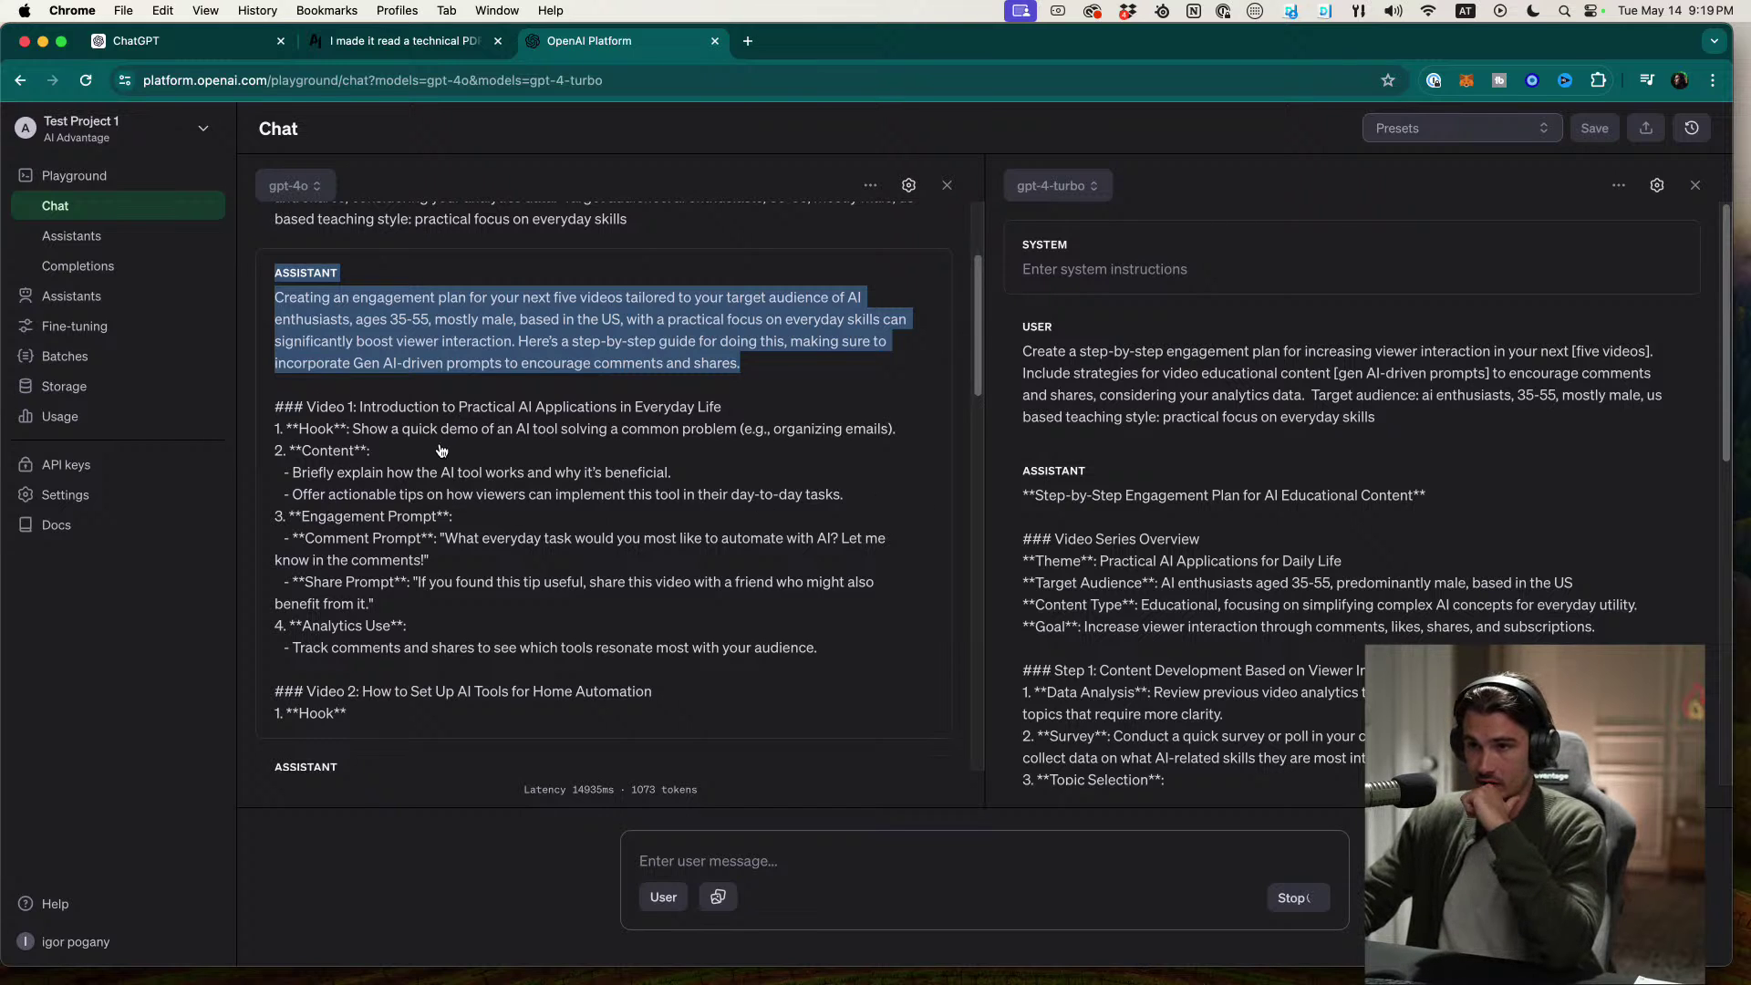
left_click_drag(422, 429, 783, 470)
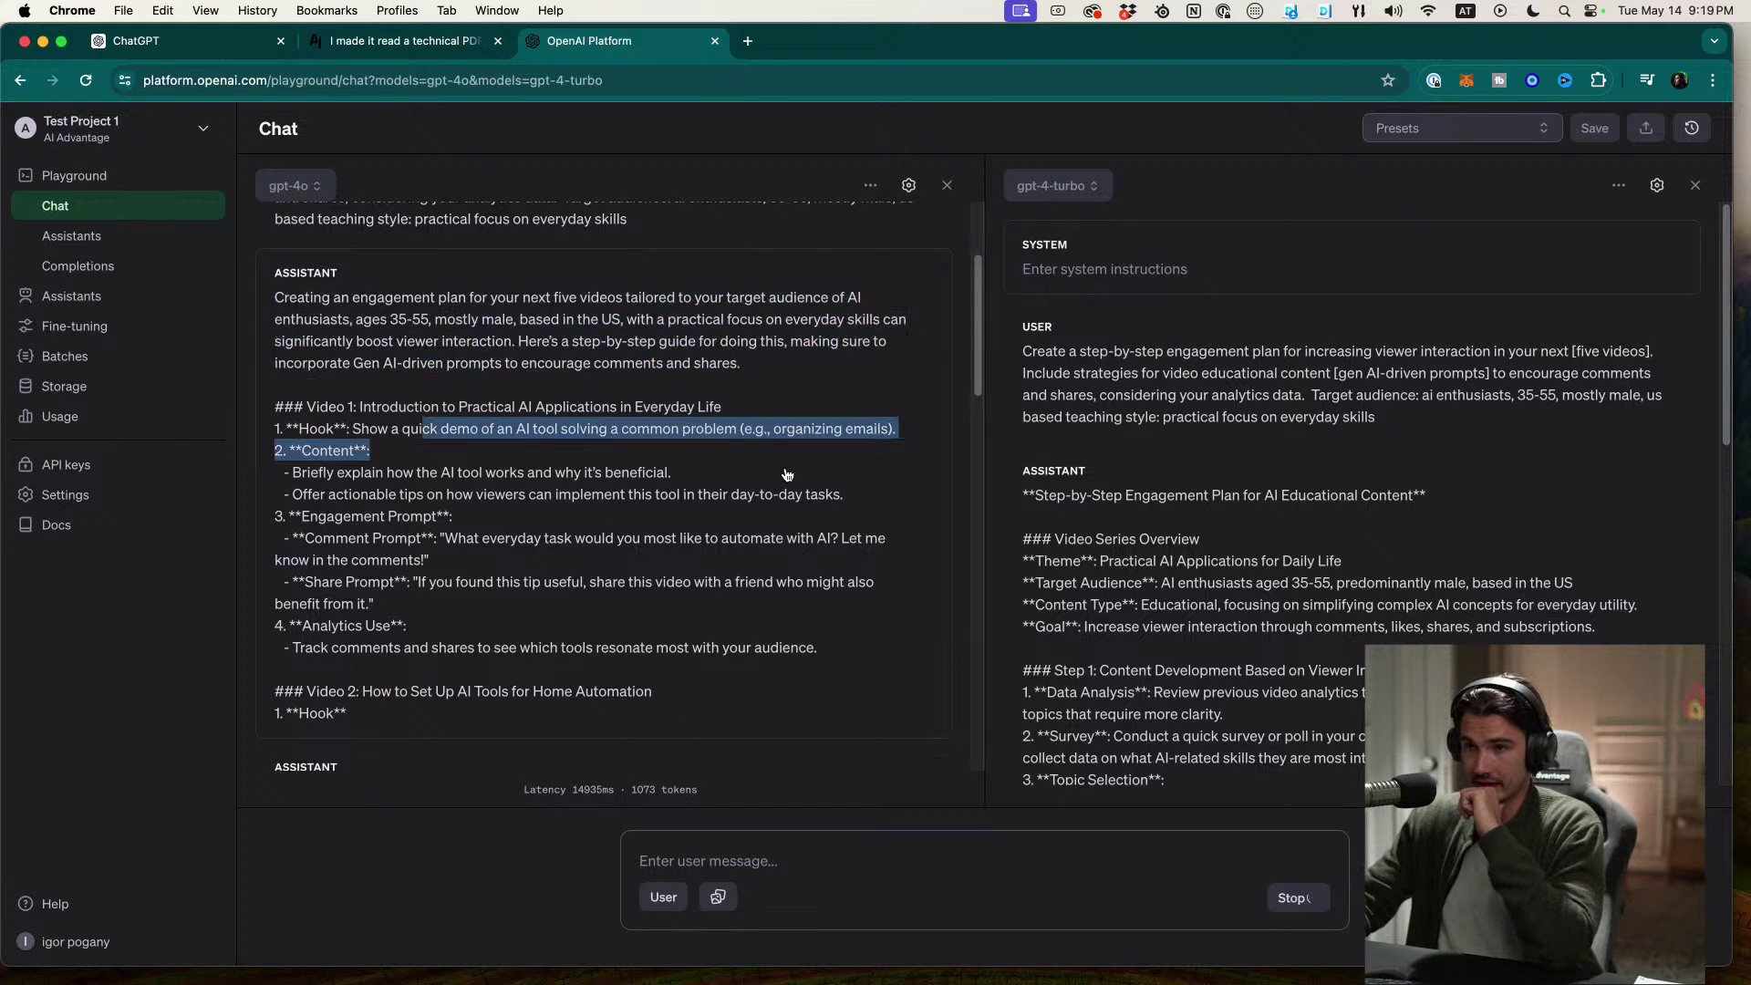
left_click(493, 518)
left_click_drag(294, 448, 413, 459)
left_click_drag(352, 517, 456, 518)
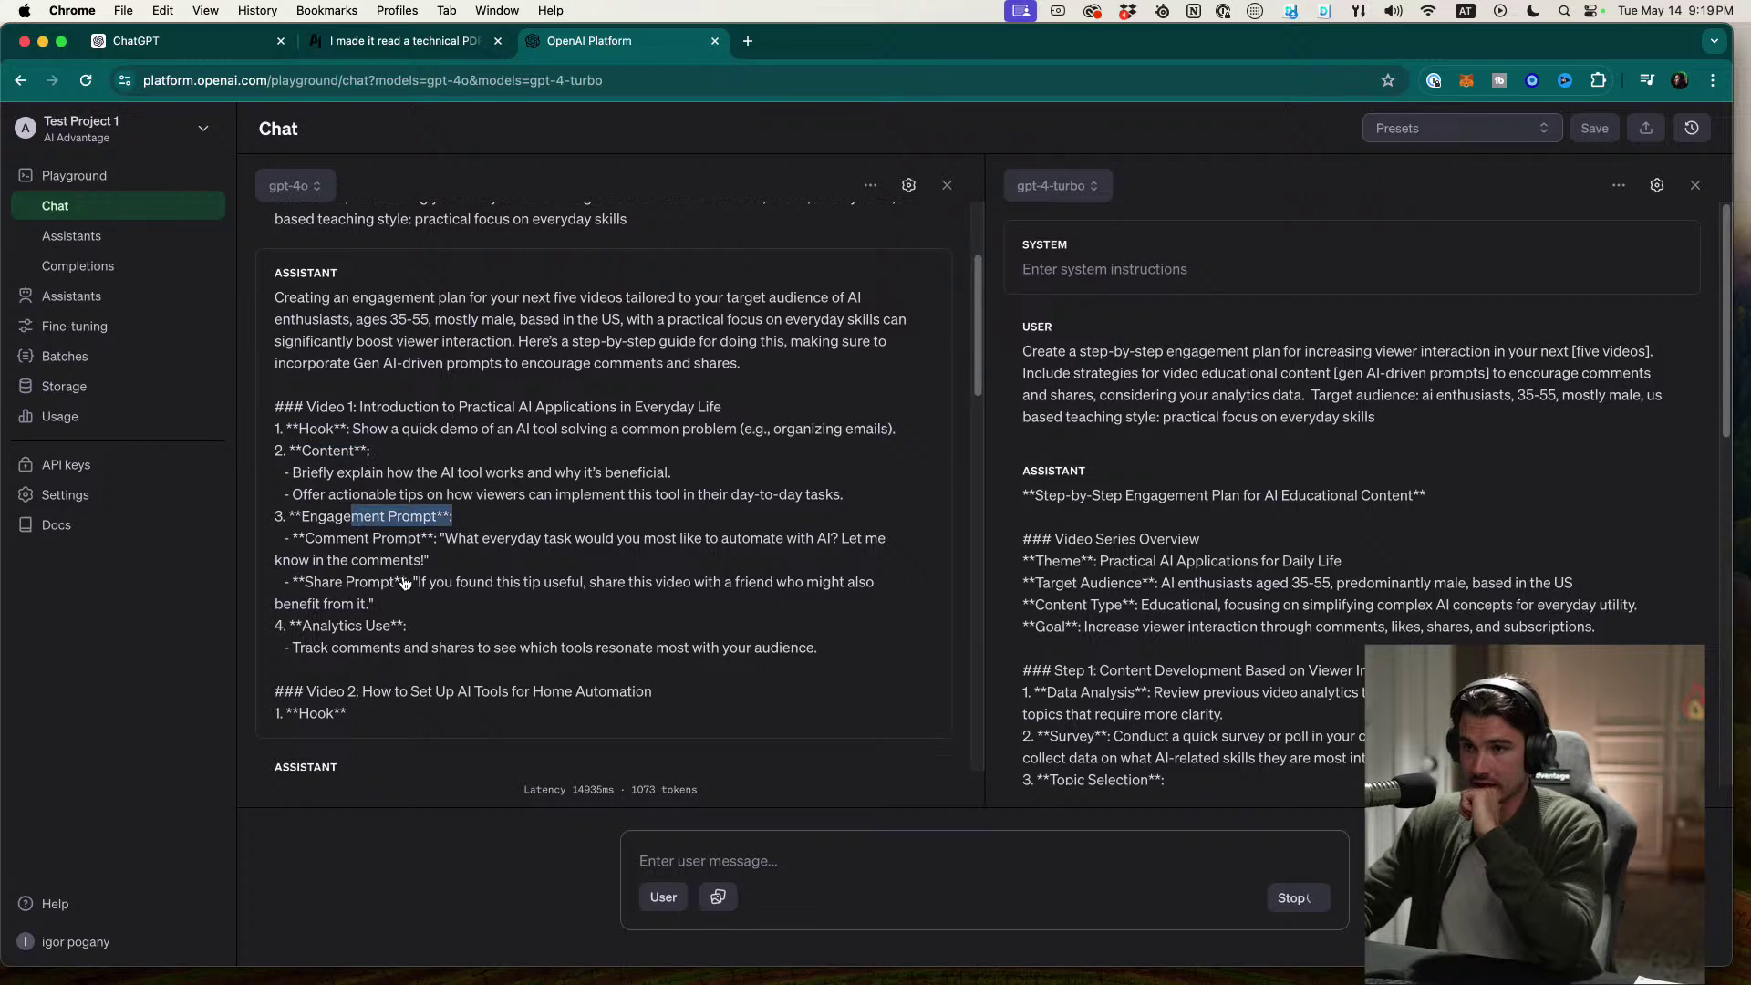
left_click_drag(325, 628, 399, 630)
left_click(428, 642)
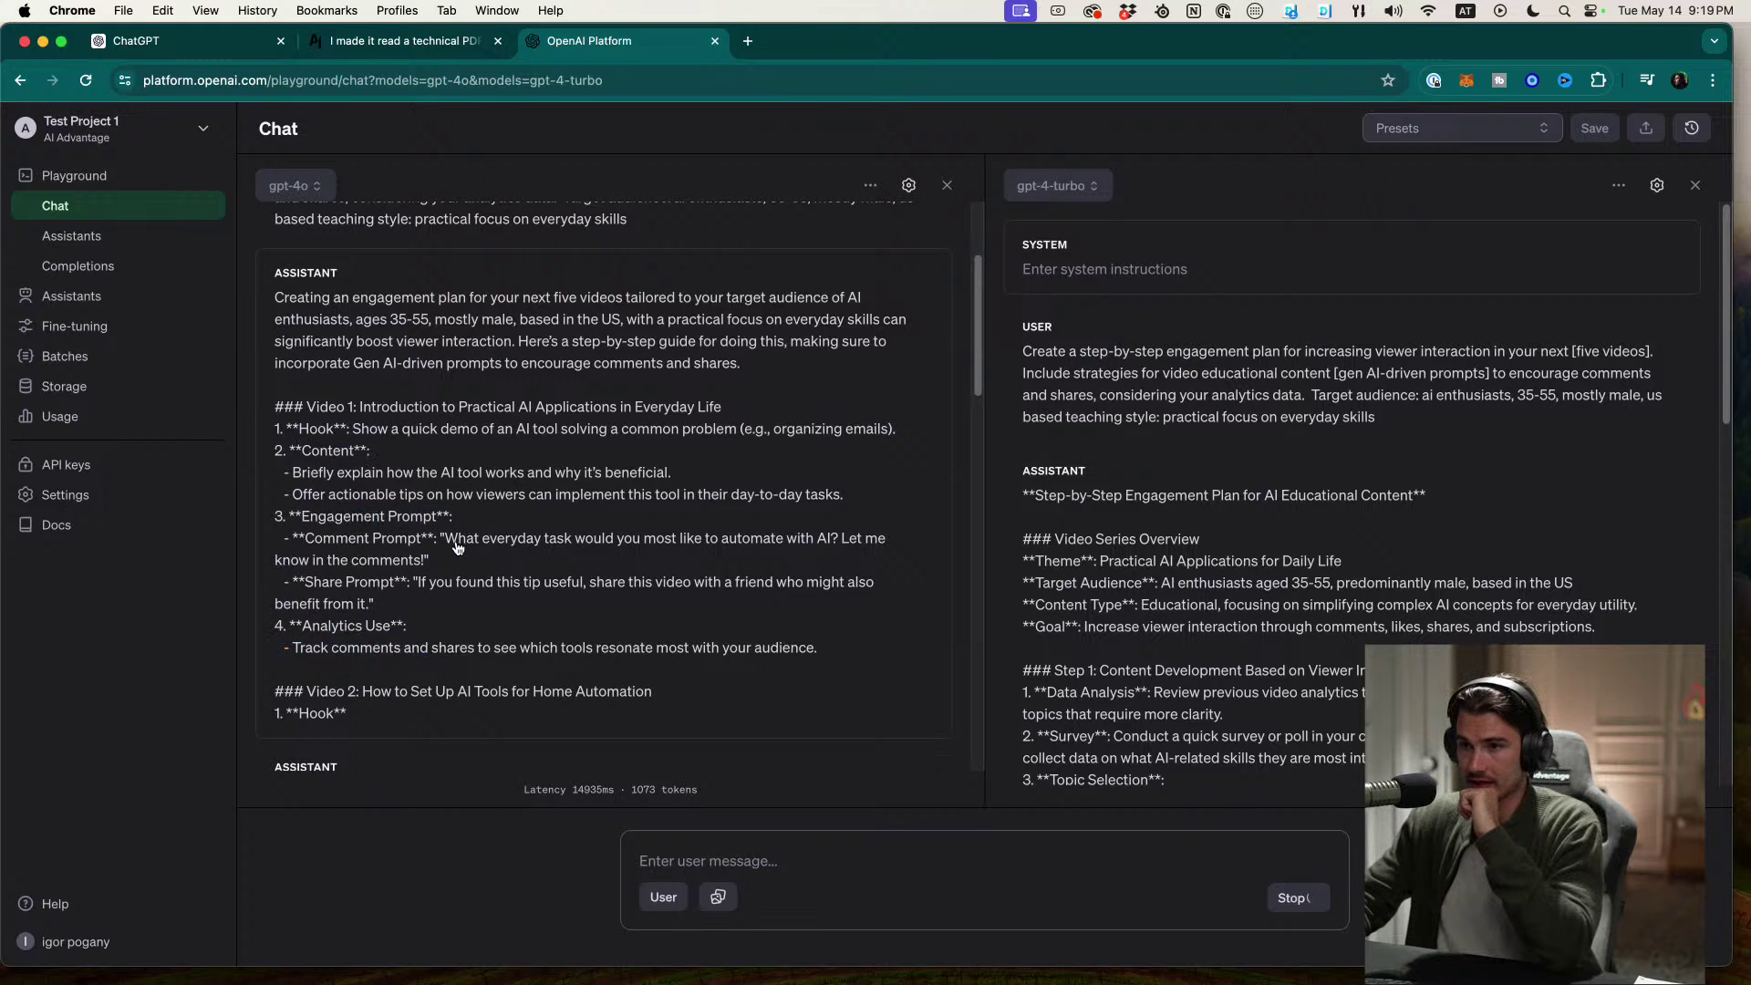
Step: Examine the comment prompt wording in the Video 1 section of gpt-4o's engagement plan
left_click_drag(445, 539, 623, 566)
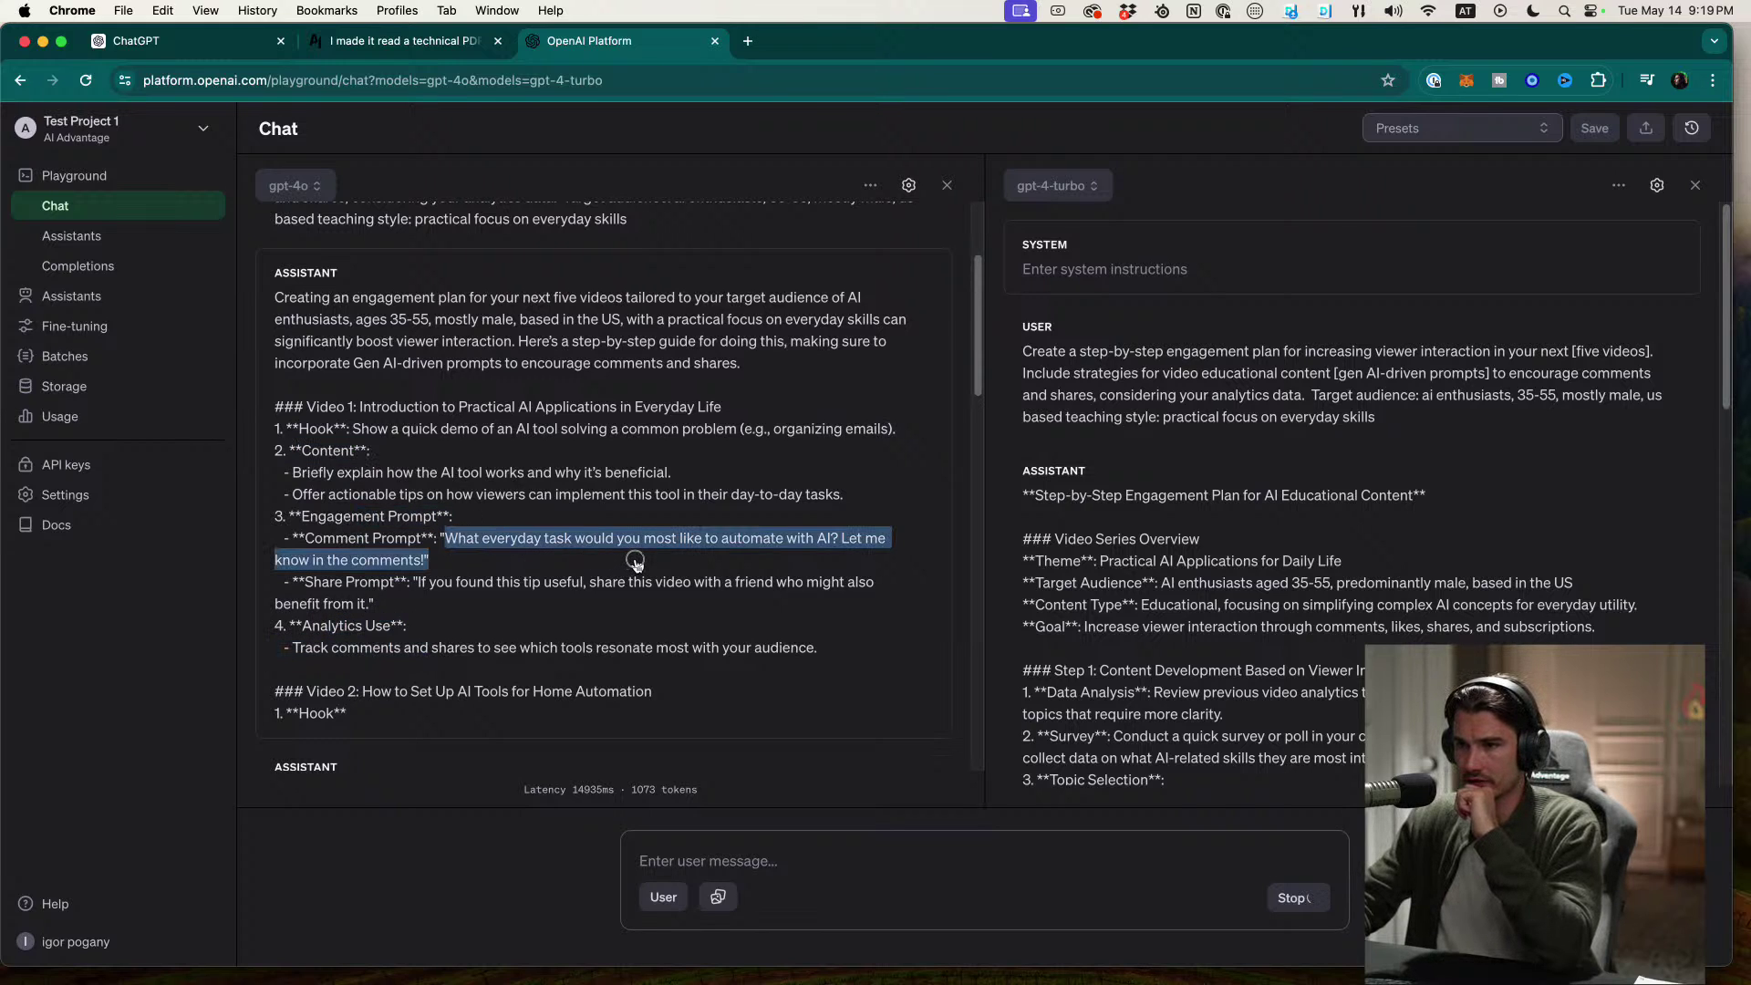
left_click(798, 556)
left_click_drag(445, 539, 429, 560)
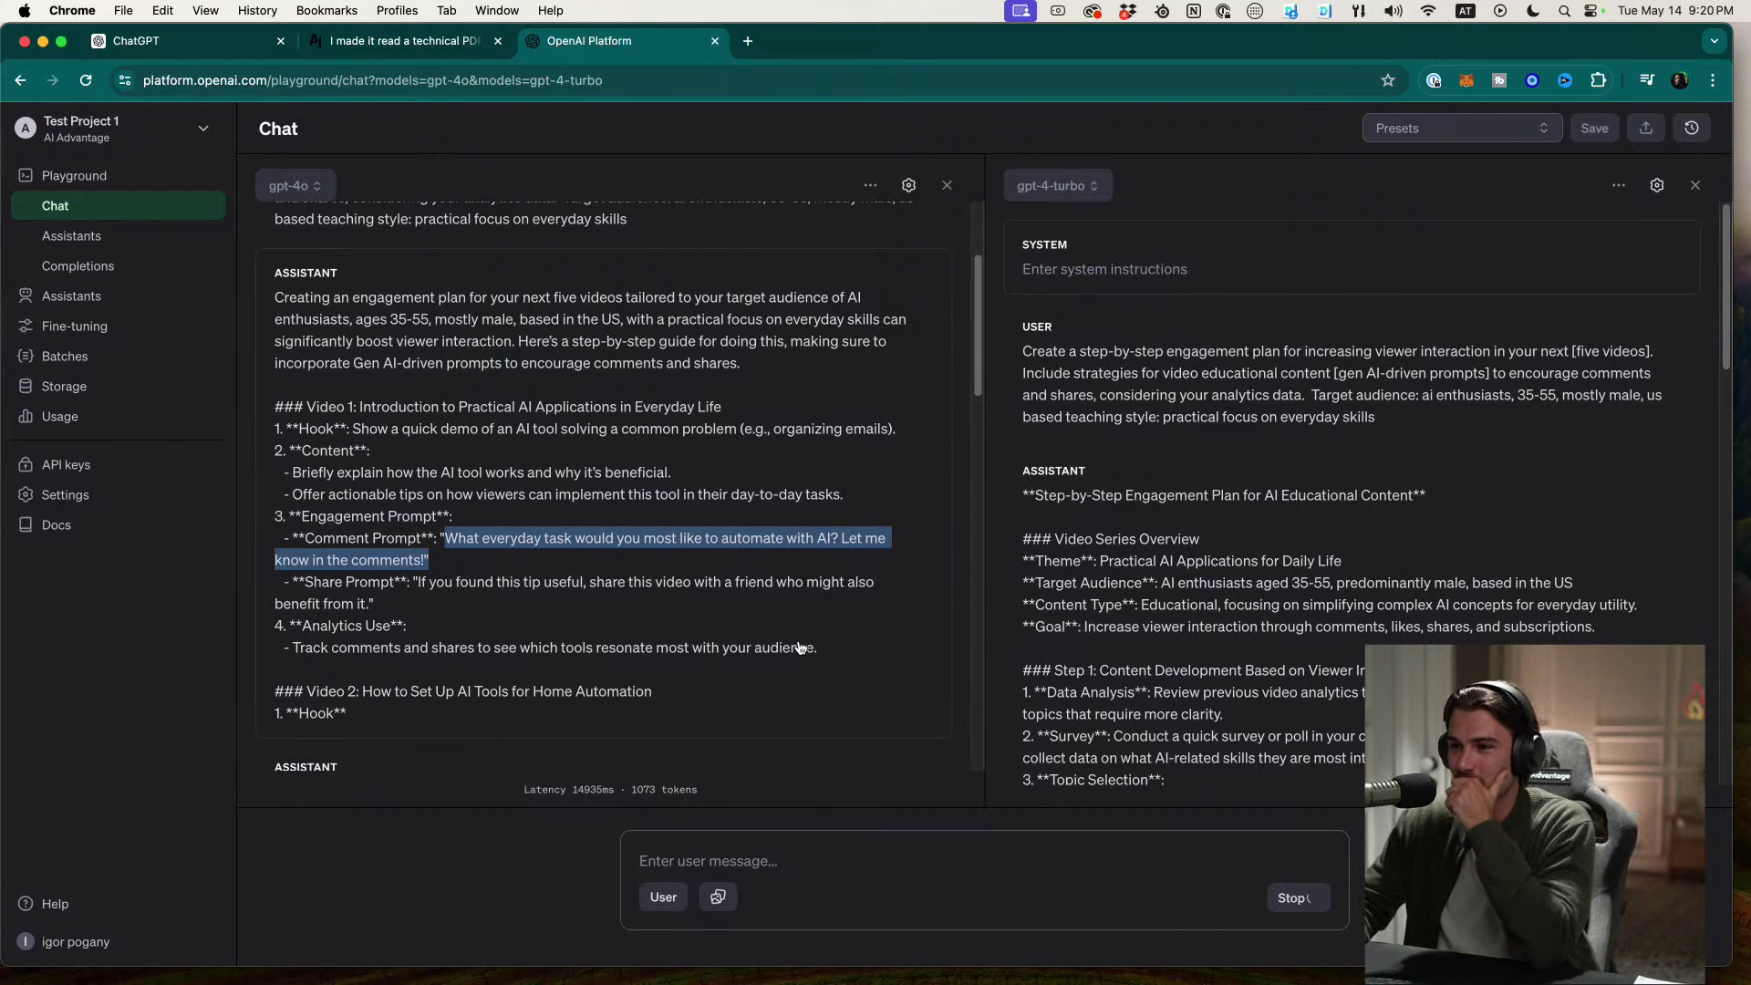
scroll(839, 638, "down", 1)
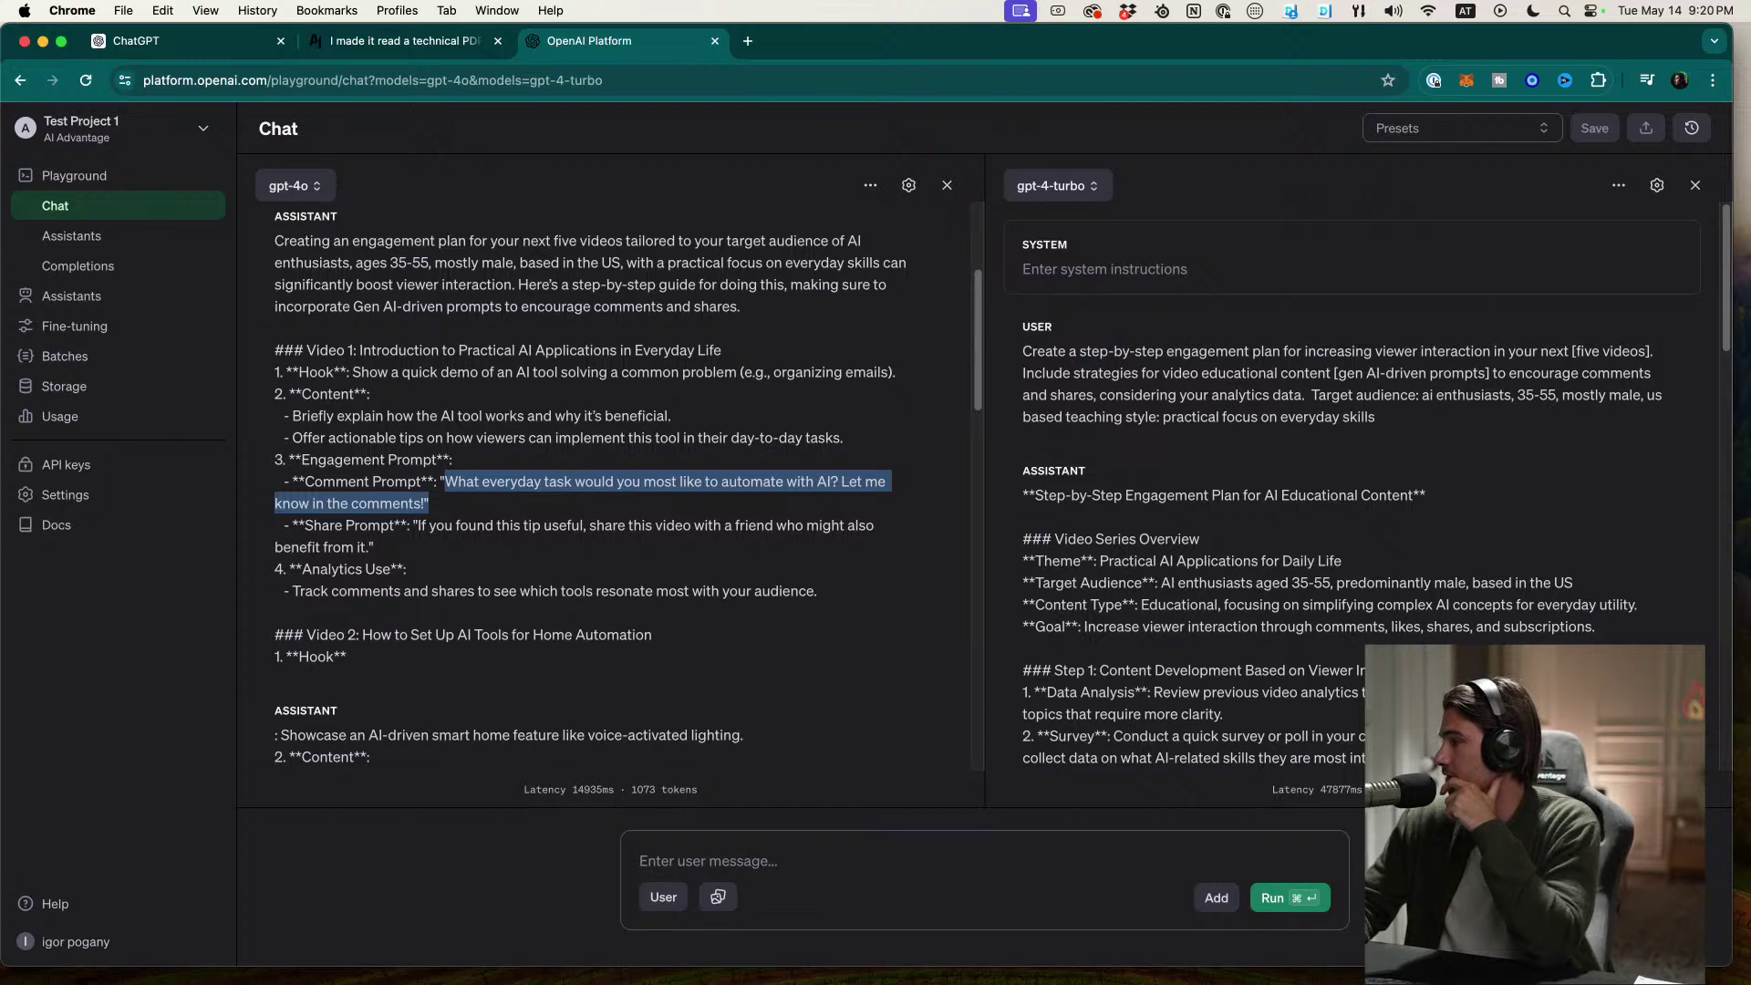
Step: Read through gpt-4-turbo's engagement plan, from the series overview to the Step 5 feedback loop
scroll(1532, 575, "down", 1)
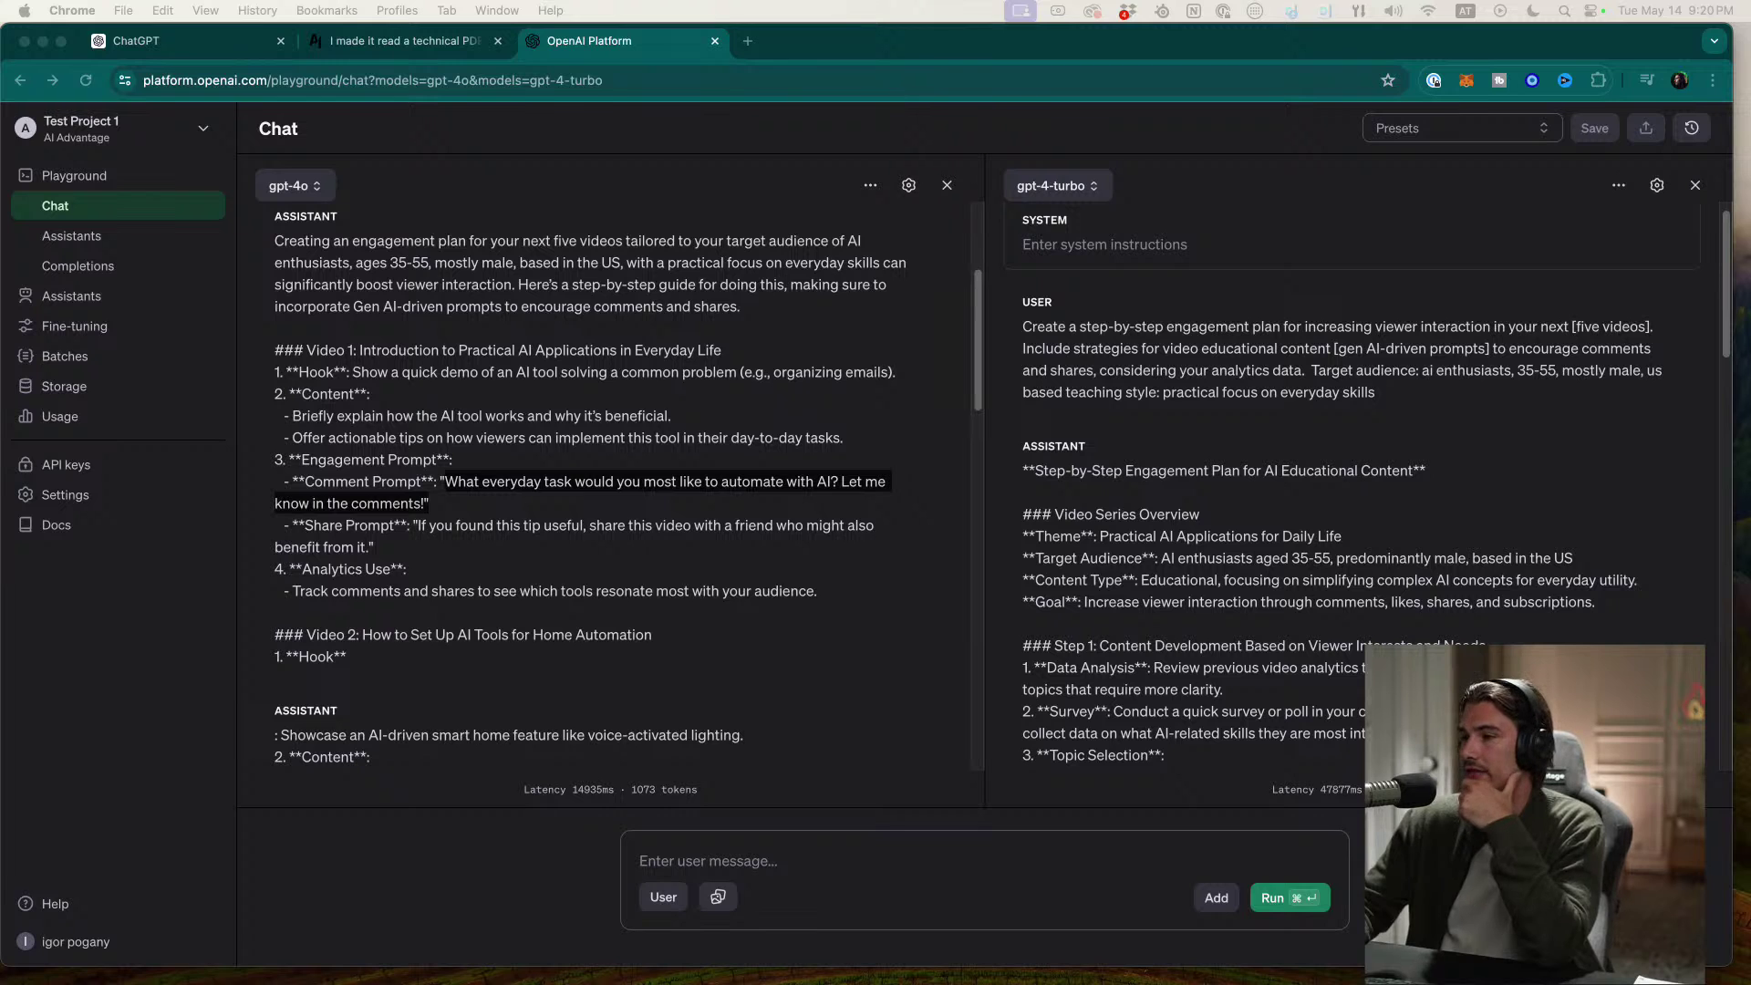
scroll(1268, 598, "down", 10)
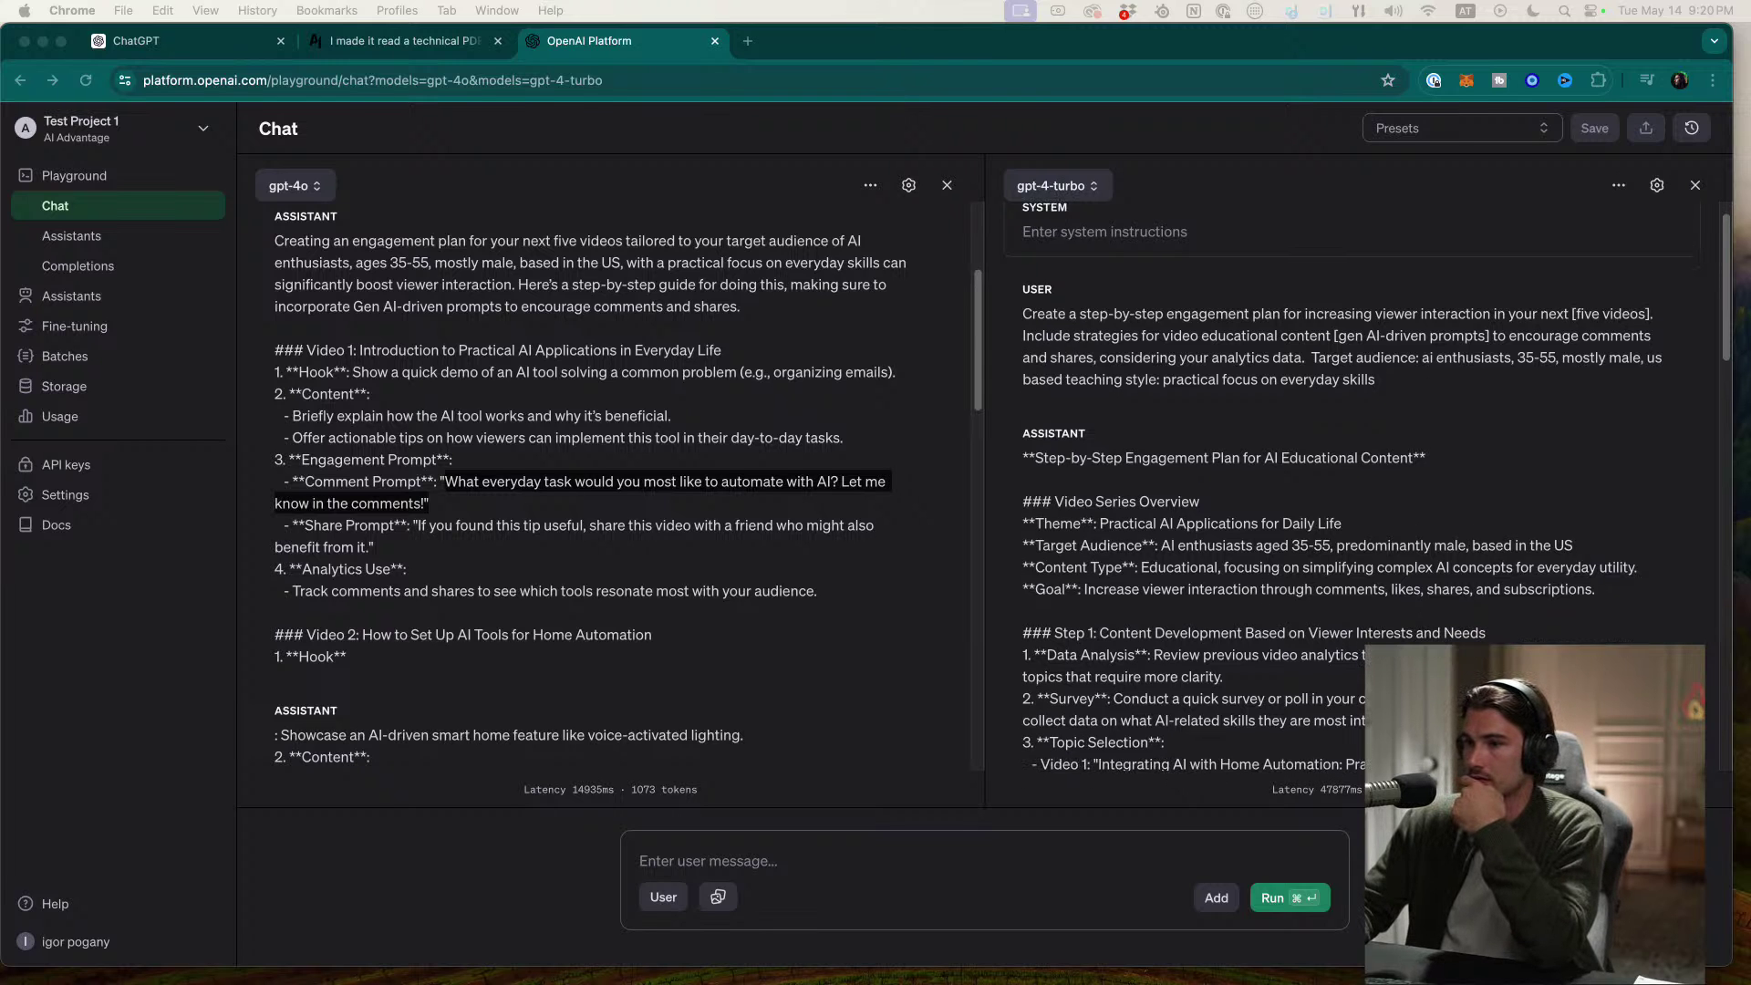
scroll(1267, 598, "down", 15)
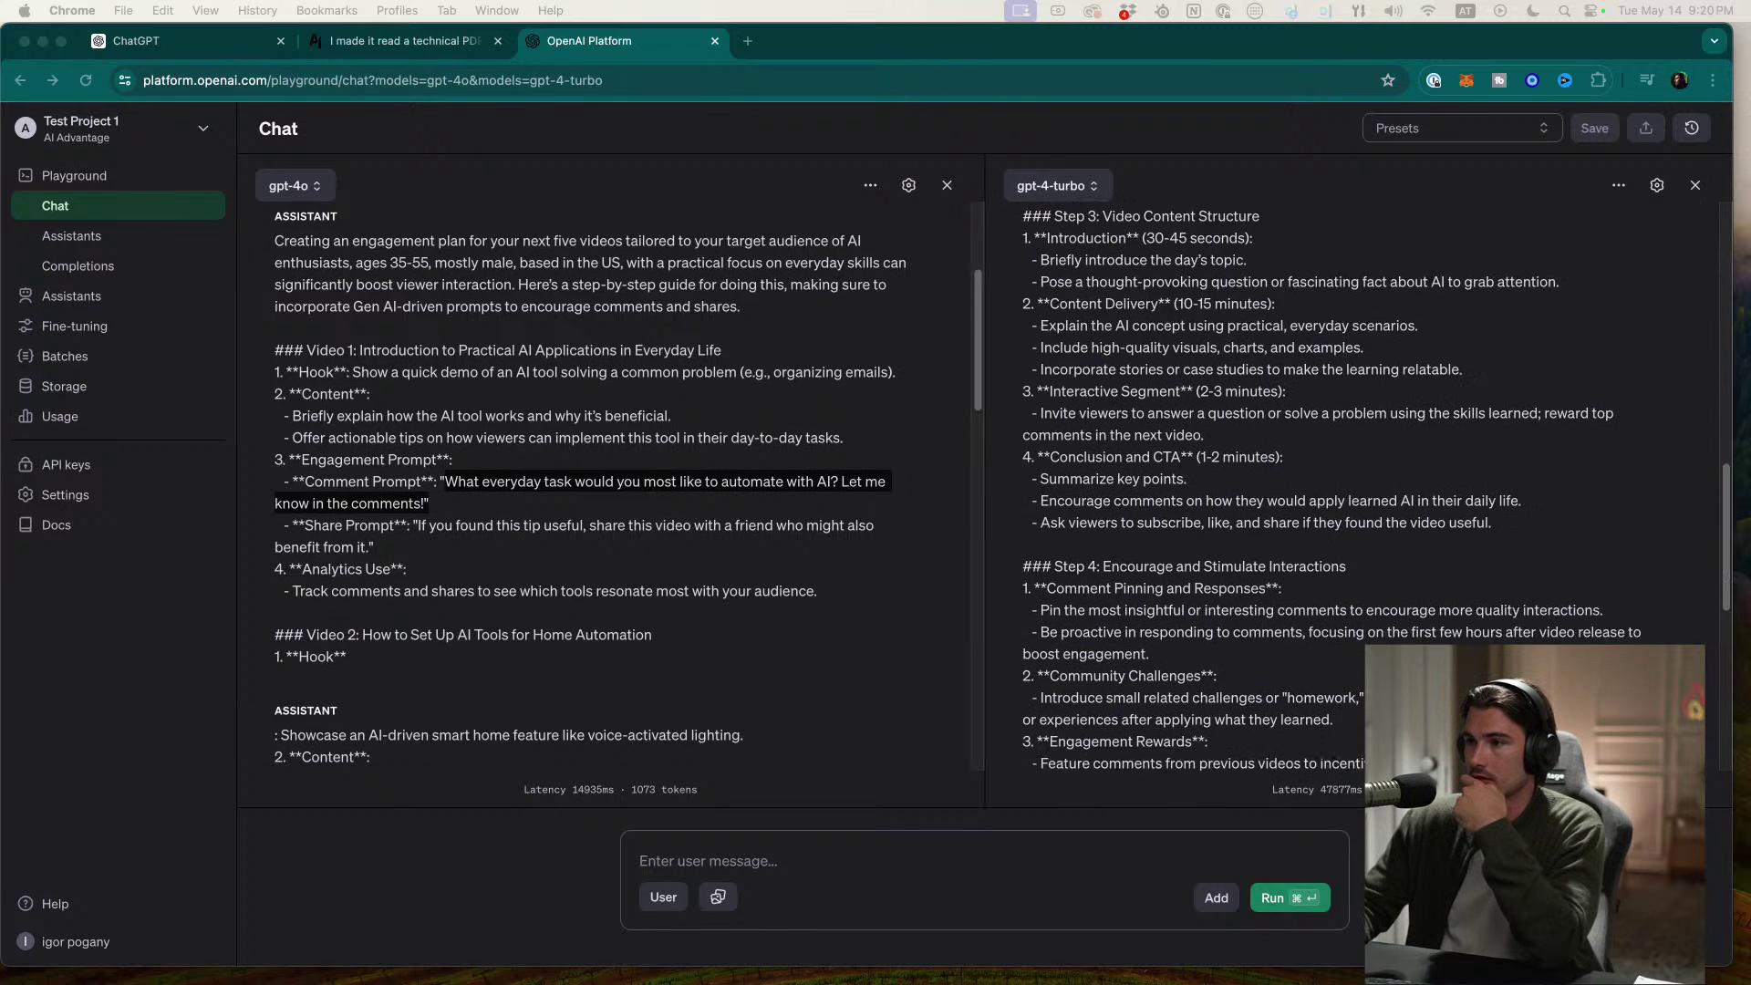
scroll(1268, 547, "up", 7)
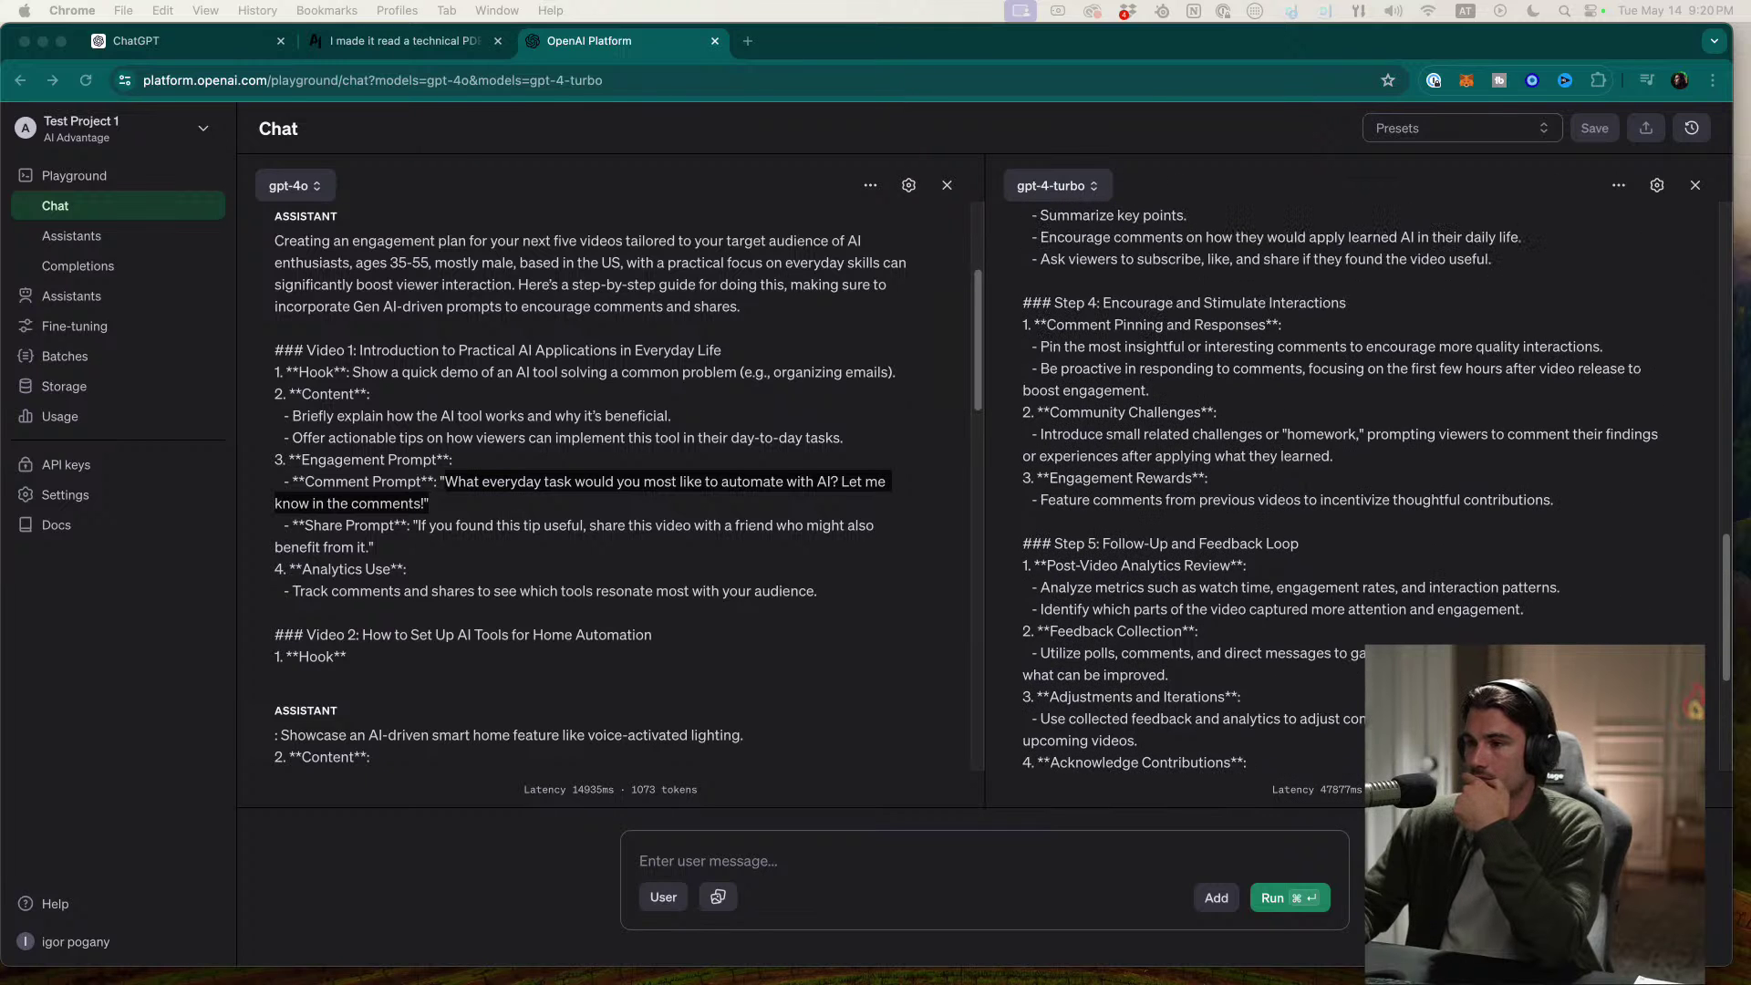
scroll(1382, 593, "up", 2)
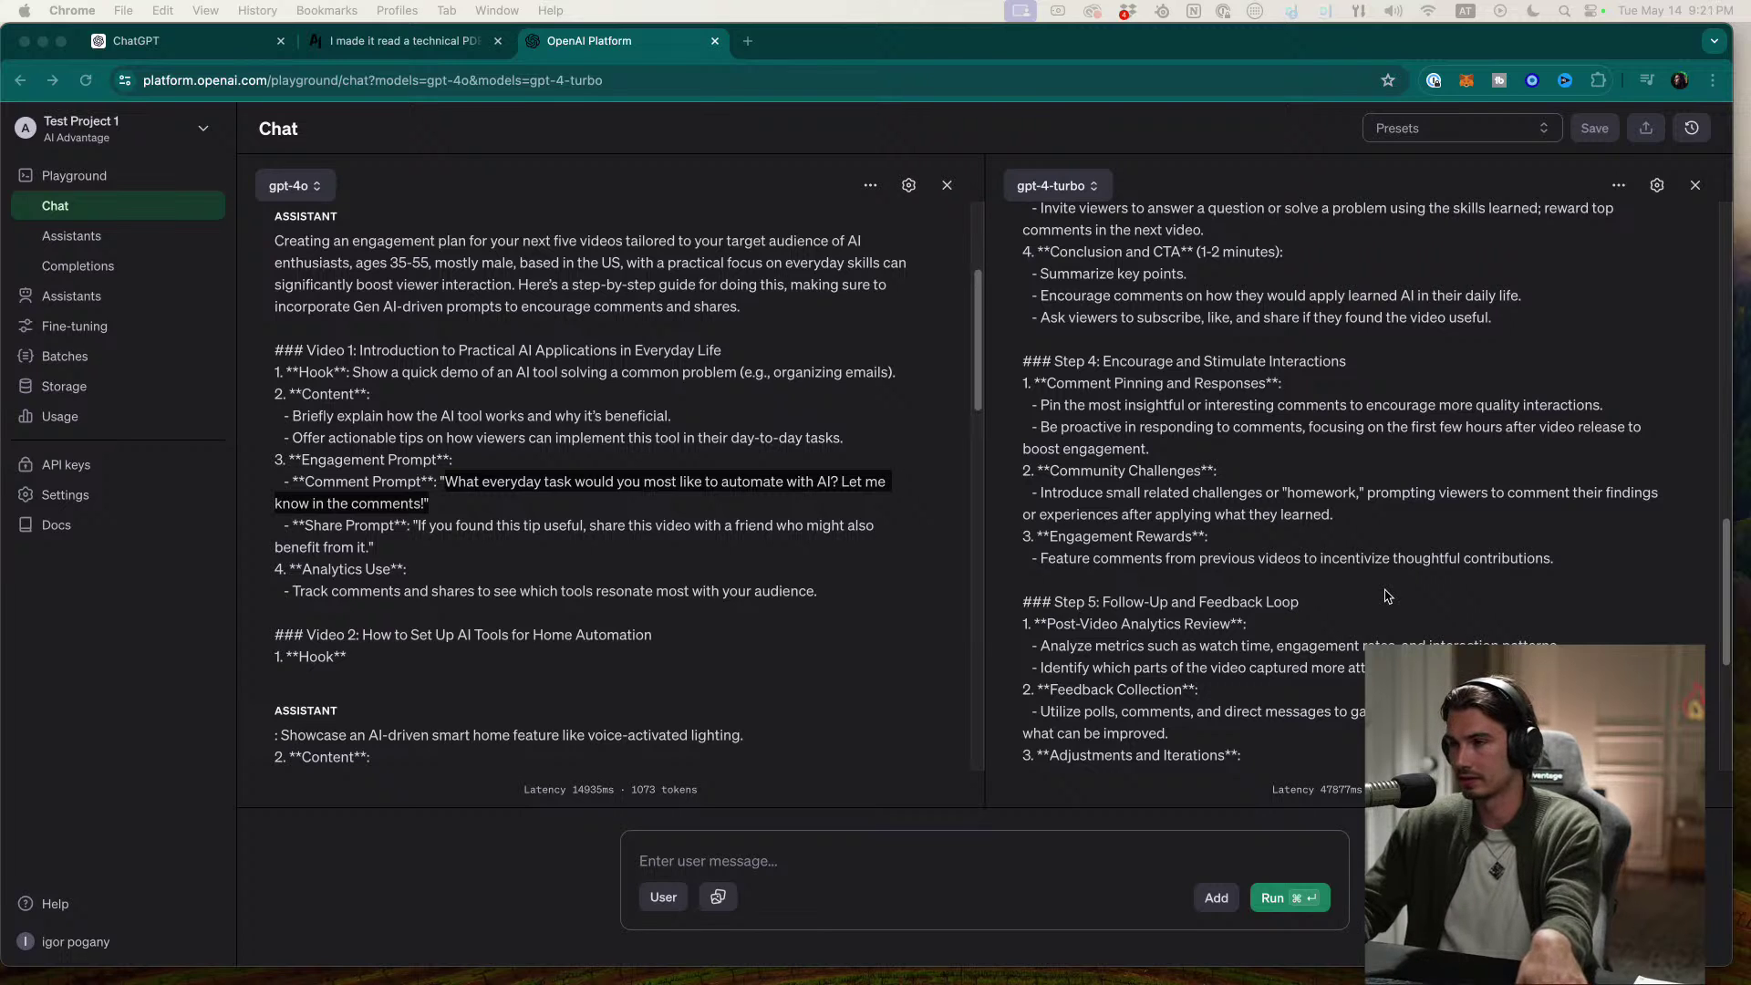
scroll(1423, 609, "up", 1)
scroll(1444, 618, "up", 10)
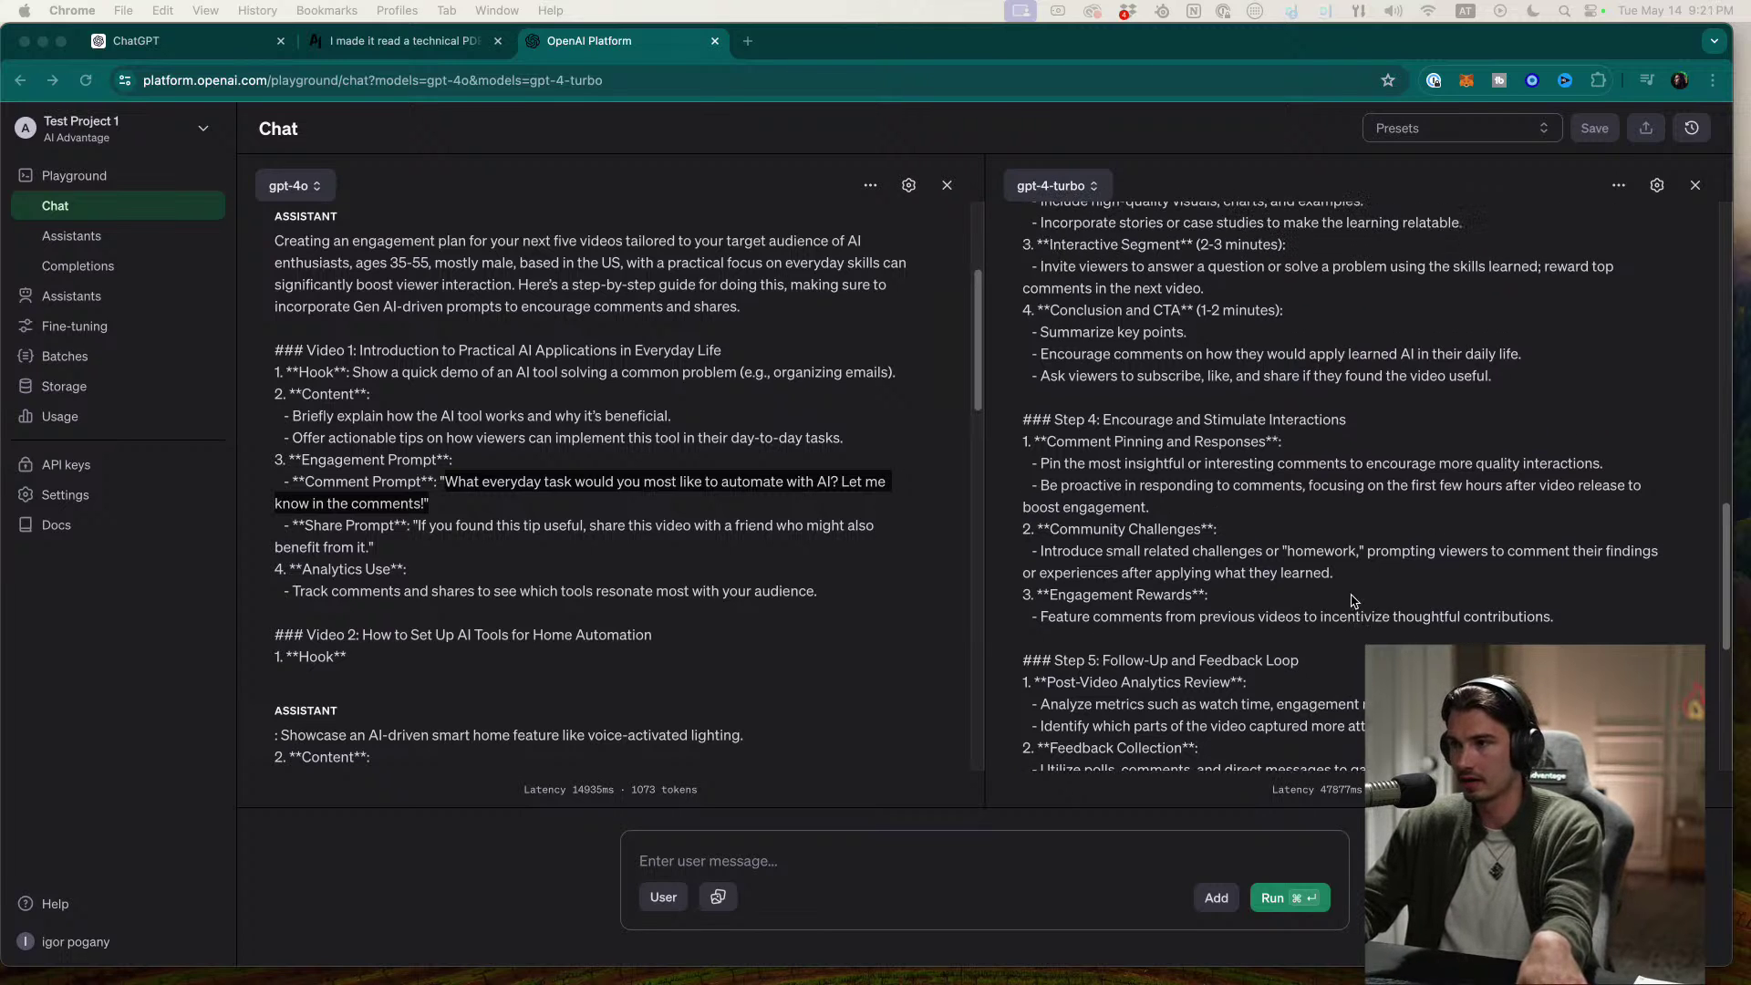
scroll(467, 369, "up", 3)
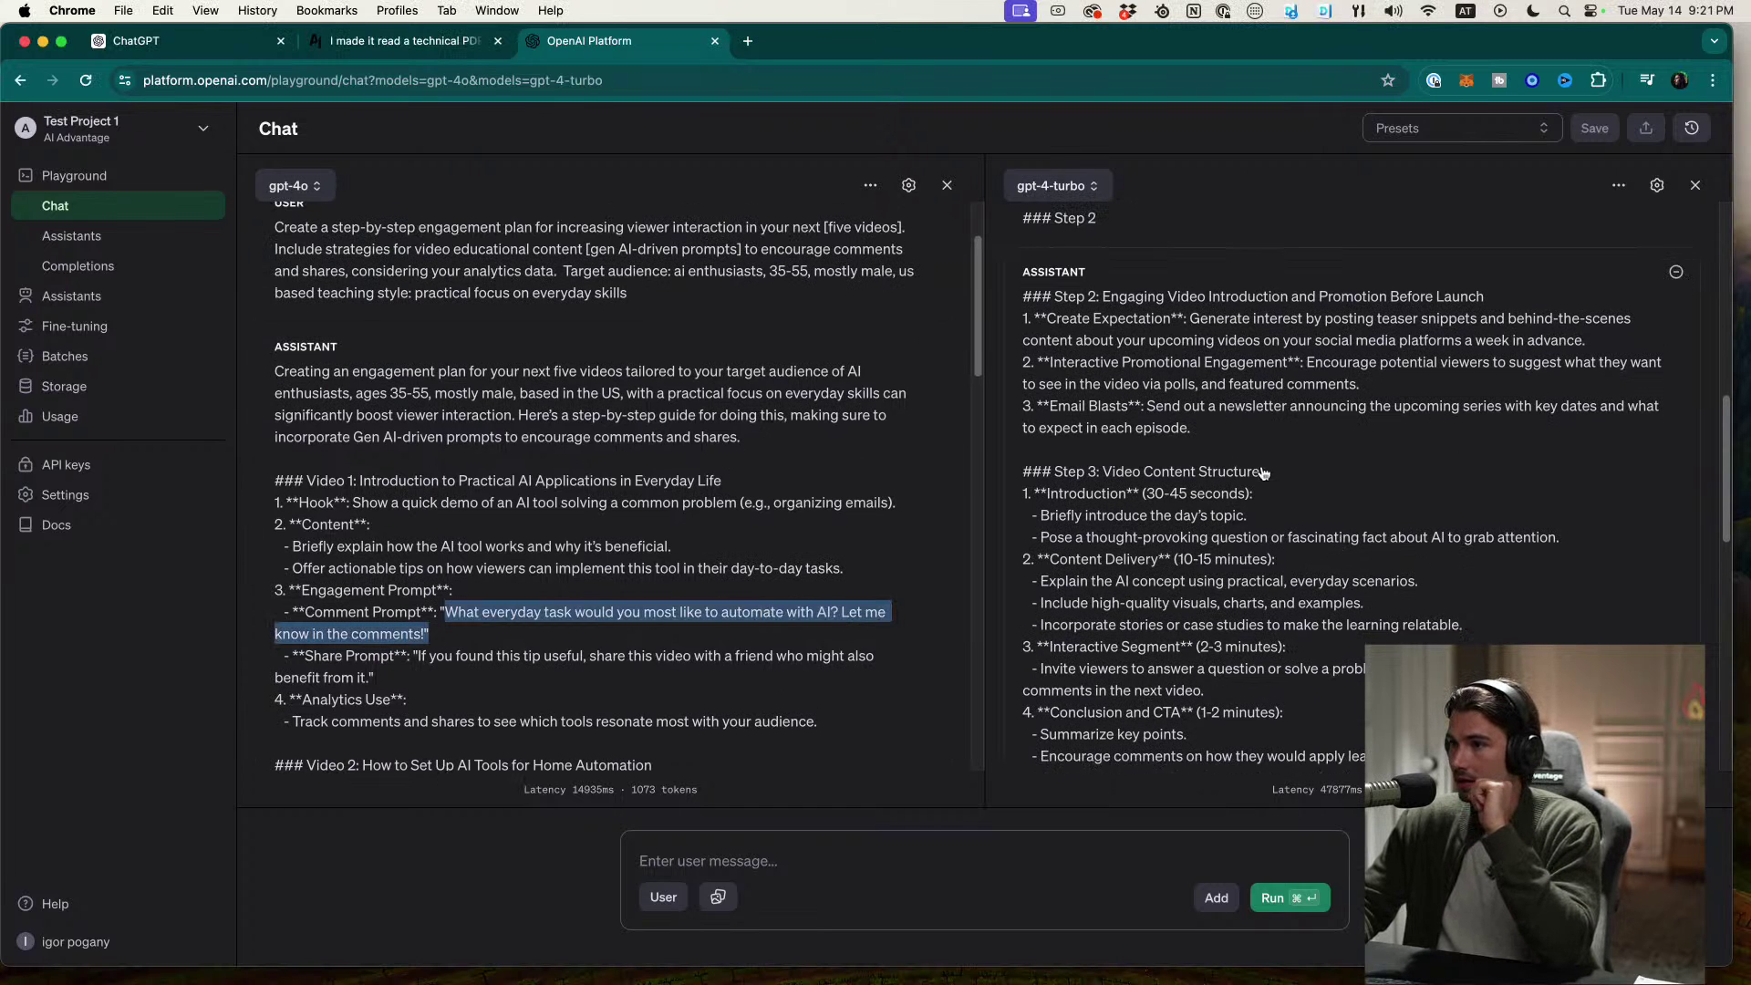
scroll(1384, 497, "down", 1)
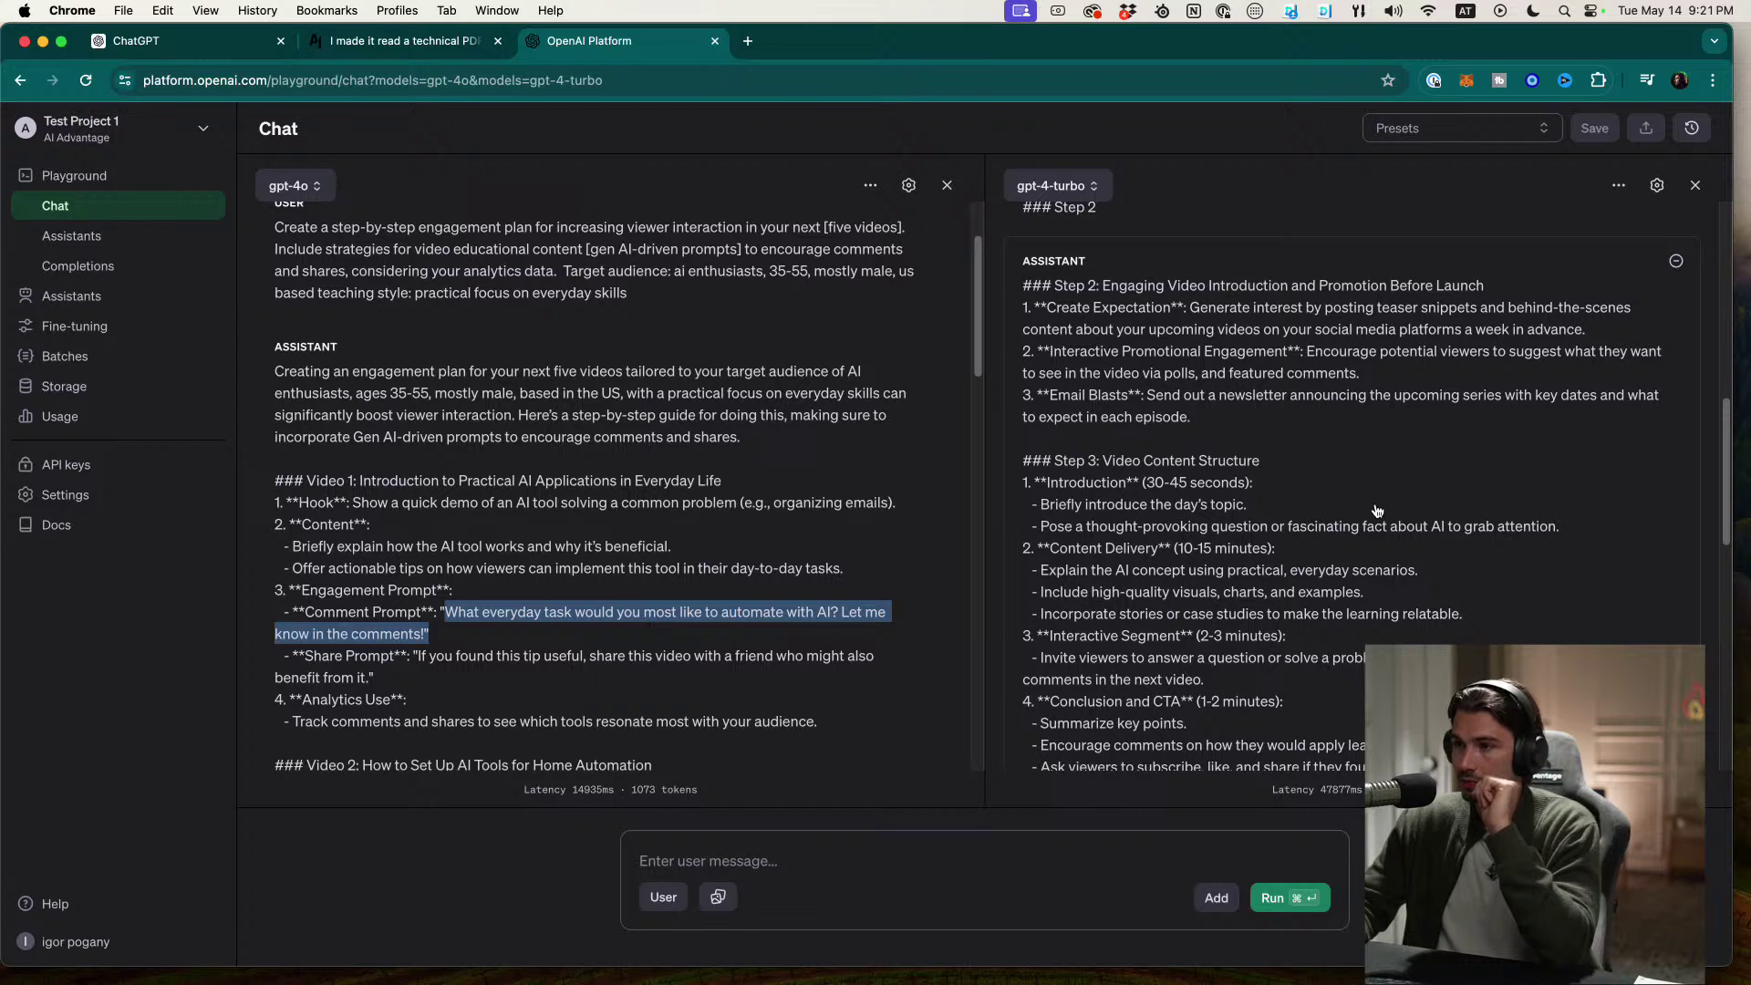
scroll(1379, 529, "up", 10)
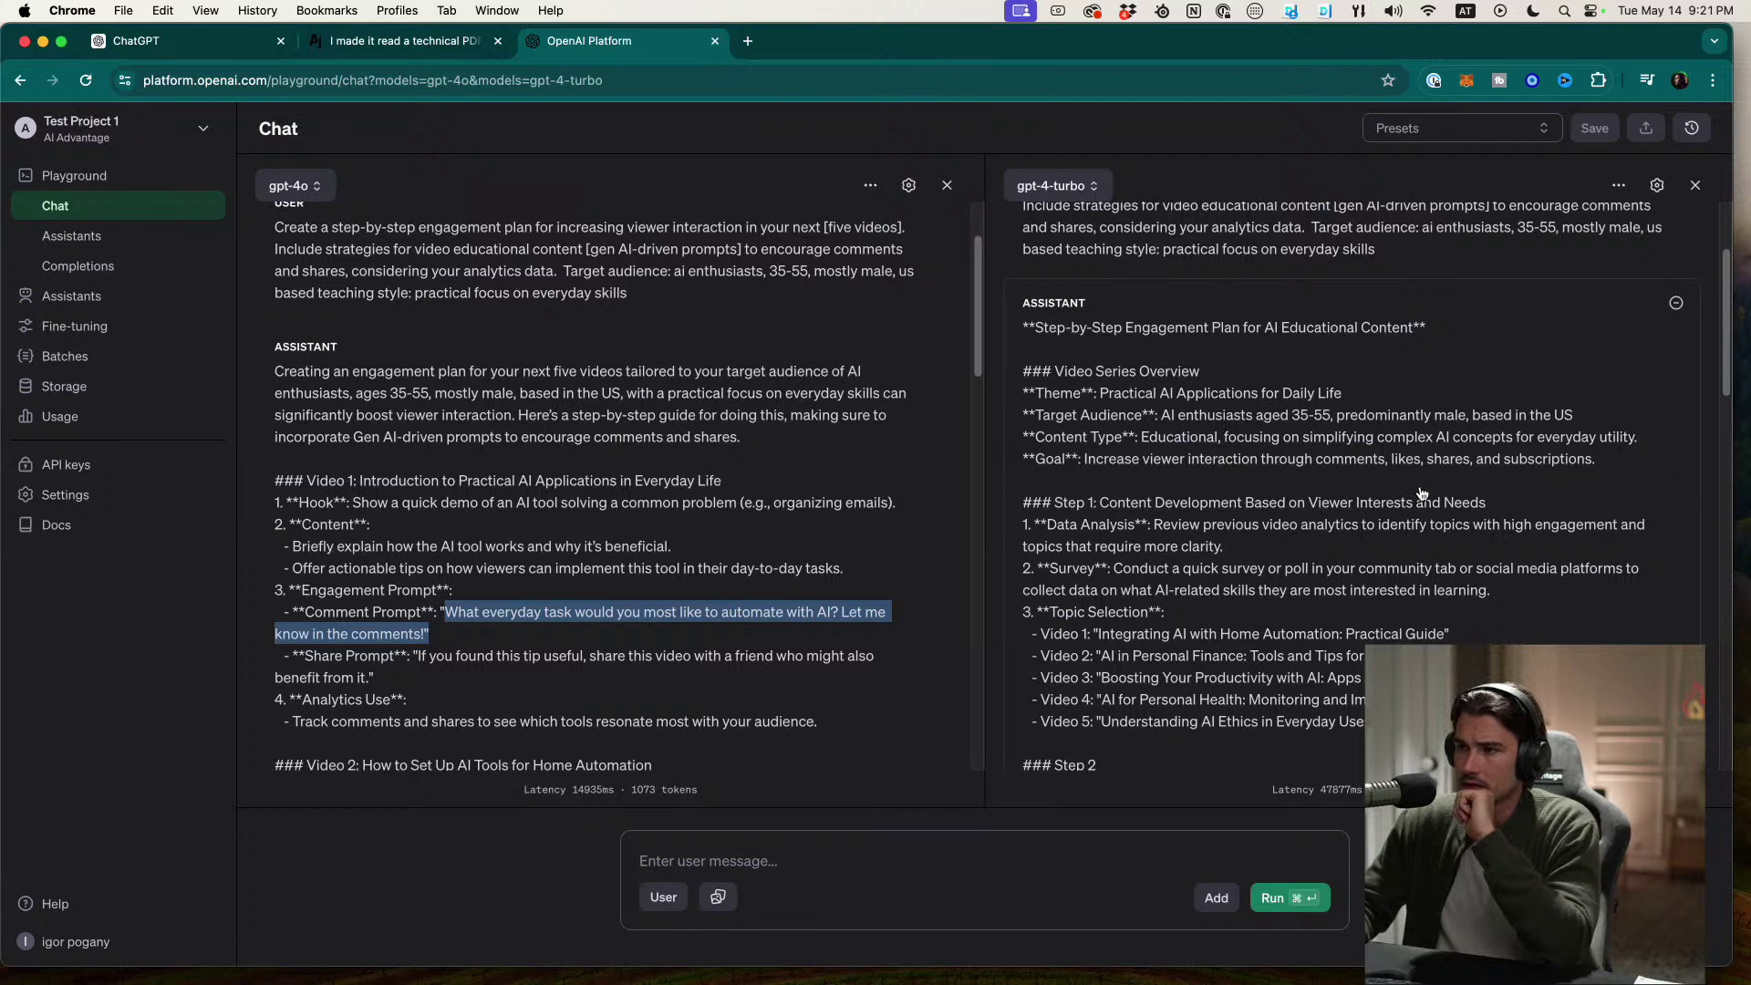
Step: Compare gpt-4-turbo's topic selection and Steps 2 to 6 with gpt-4o's per-video sections, through to both closing paragraphs
scroll(883, 500, "down", 1)
scroll(883, 501, "down", 1)
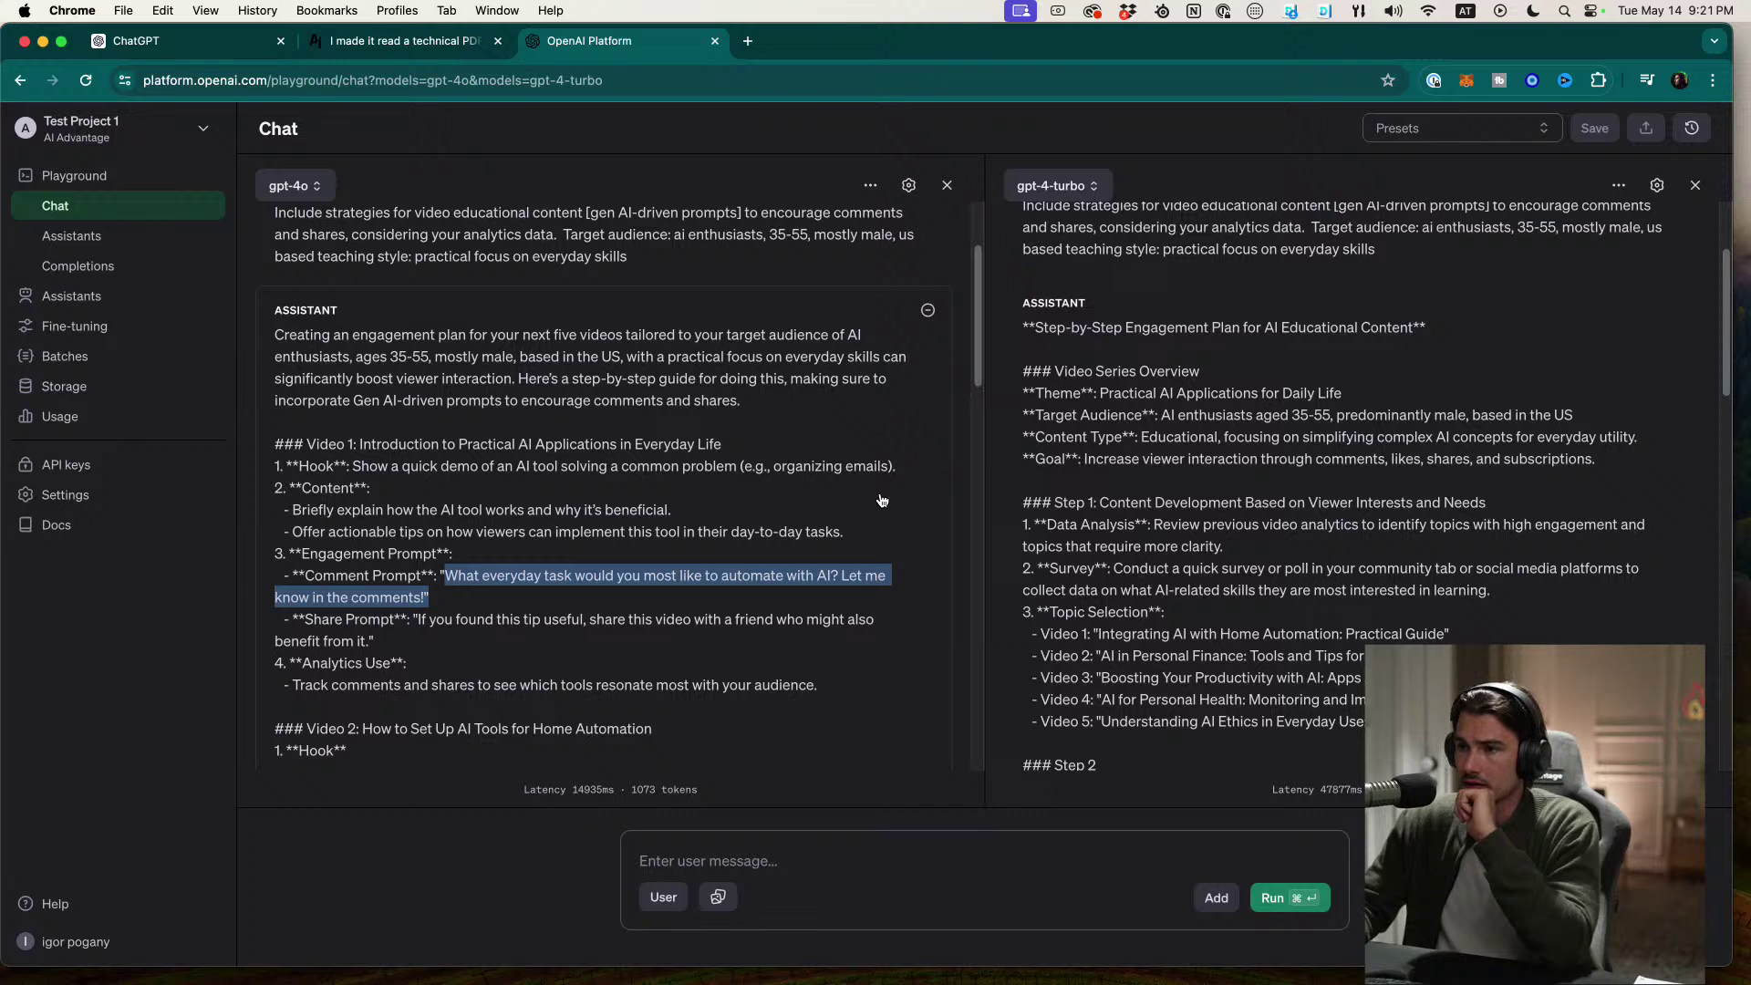
scroll(1227, 495, "down", 5)
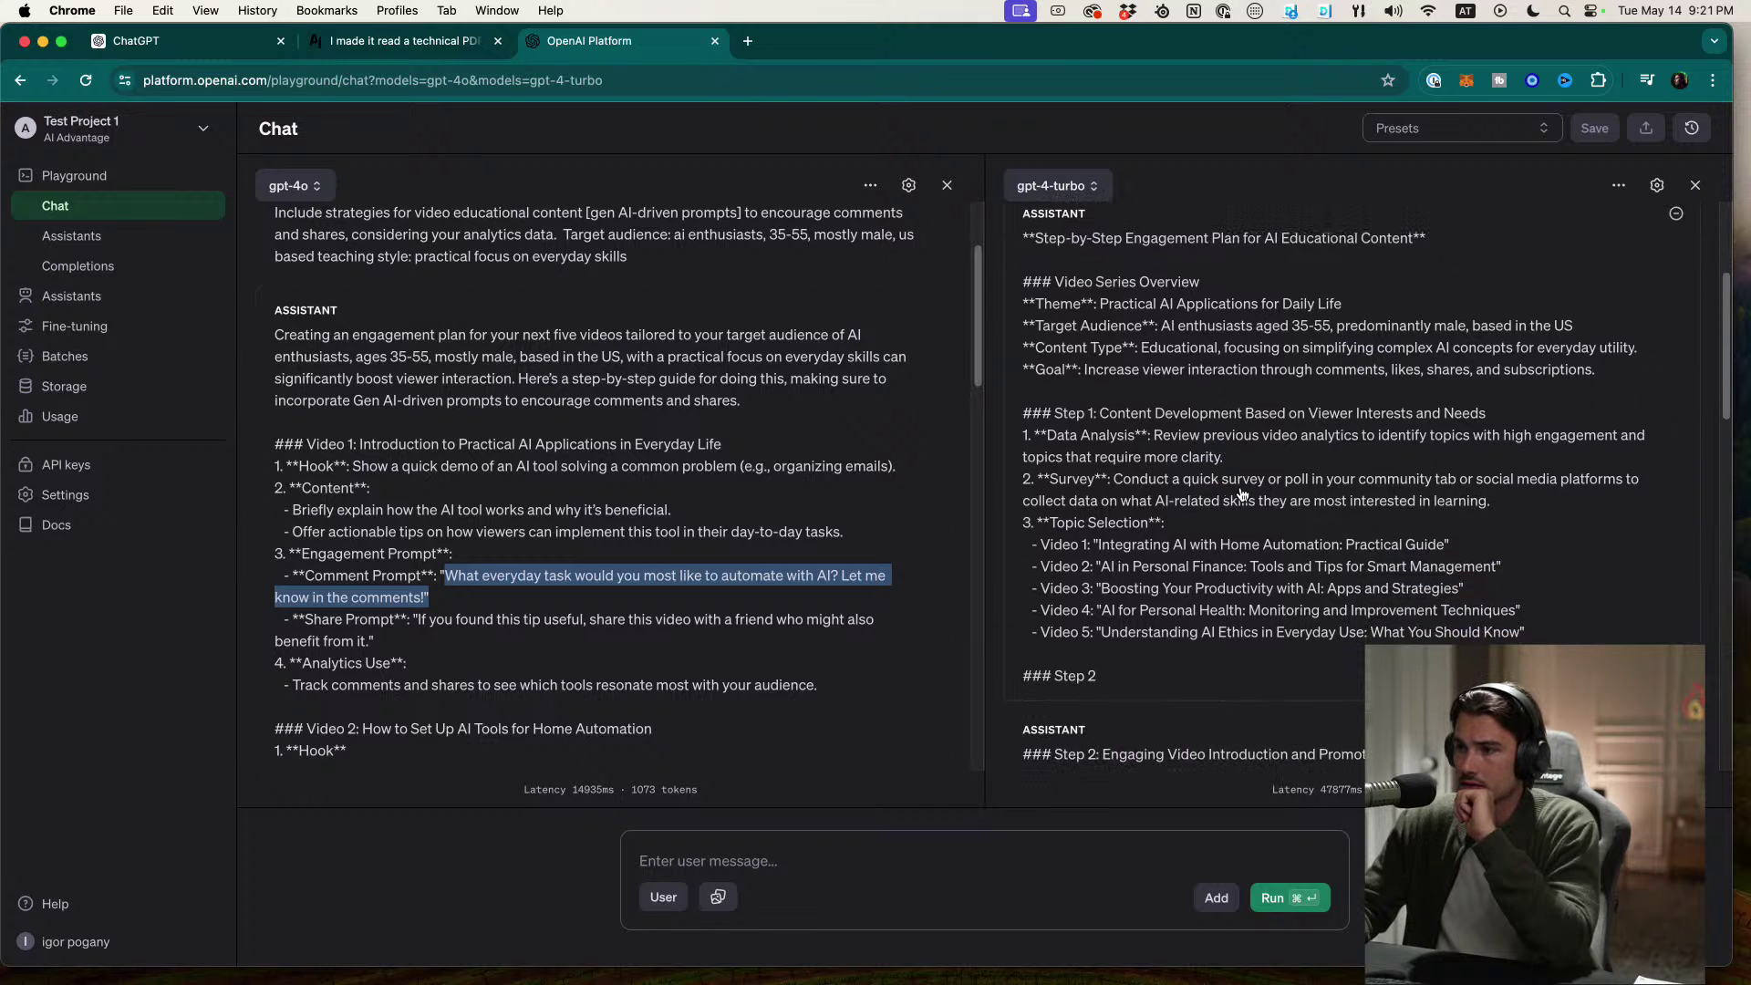
scroll(1316, 508, "down", 4)
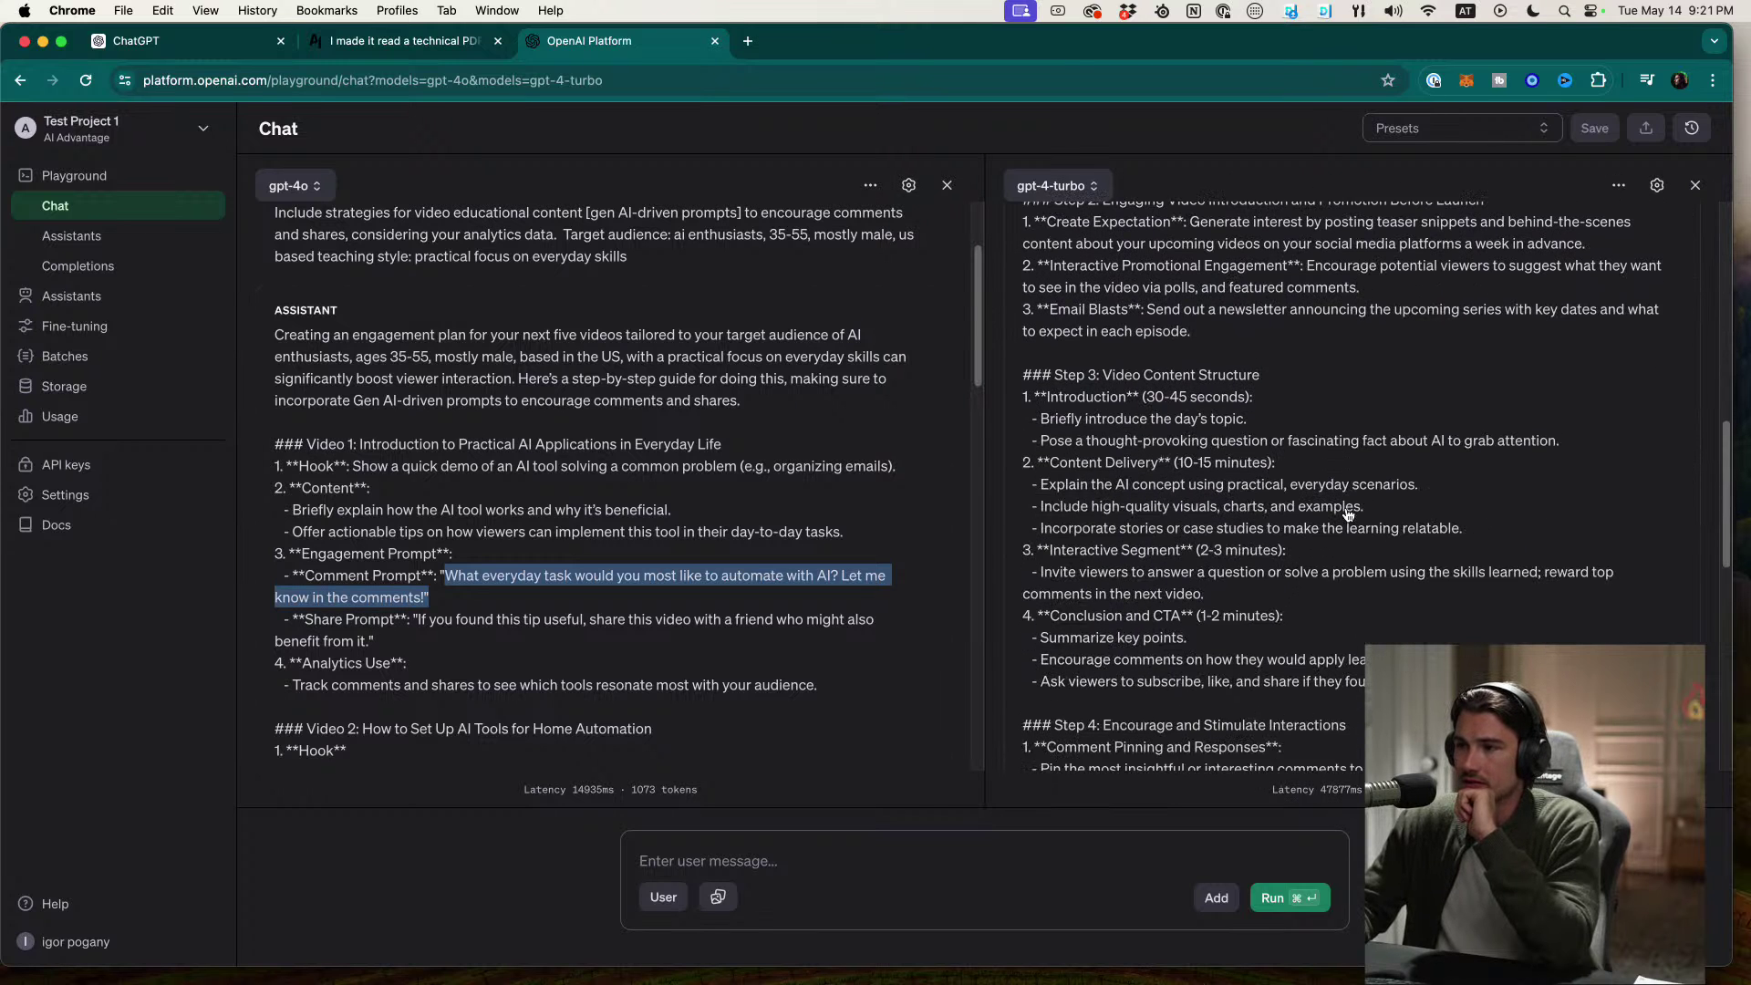
scroll(949, 581, "down", 6)
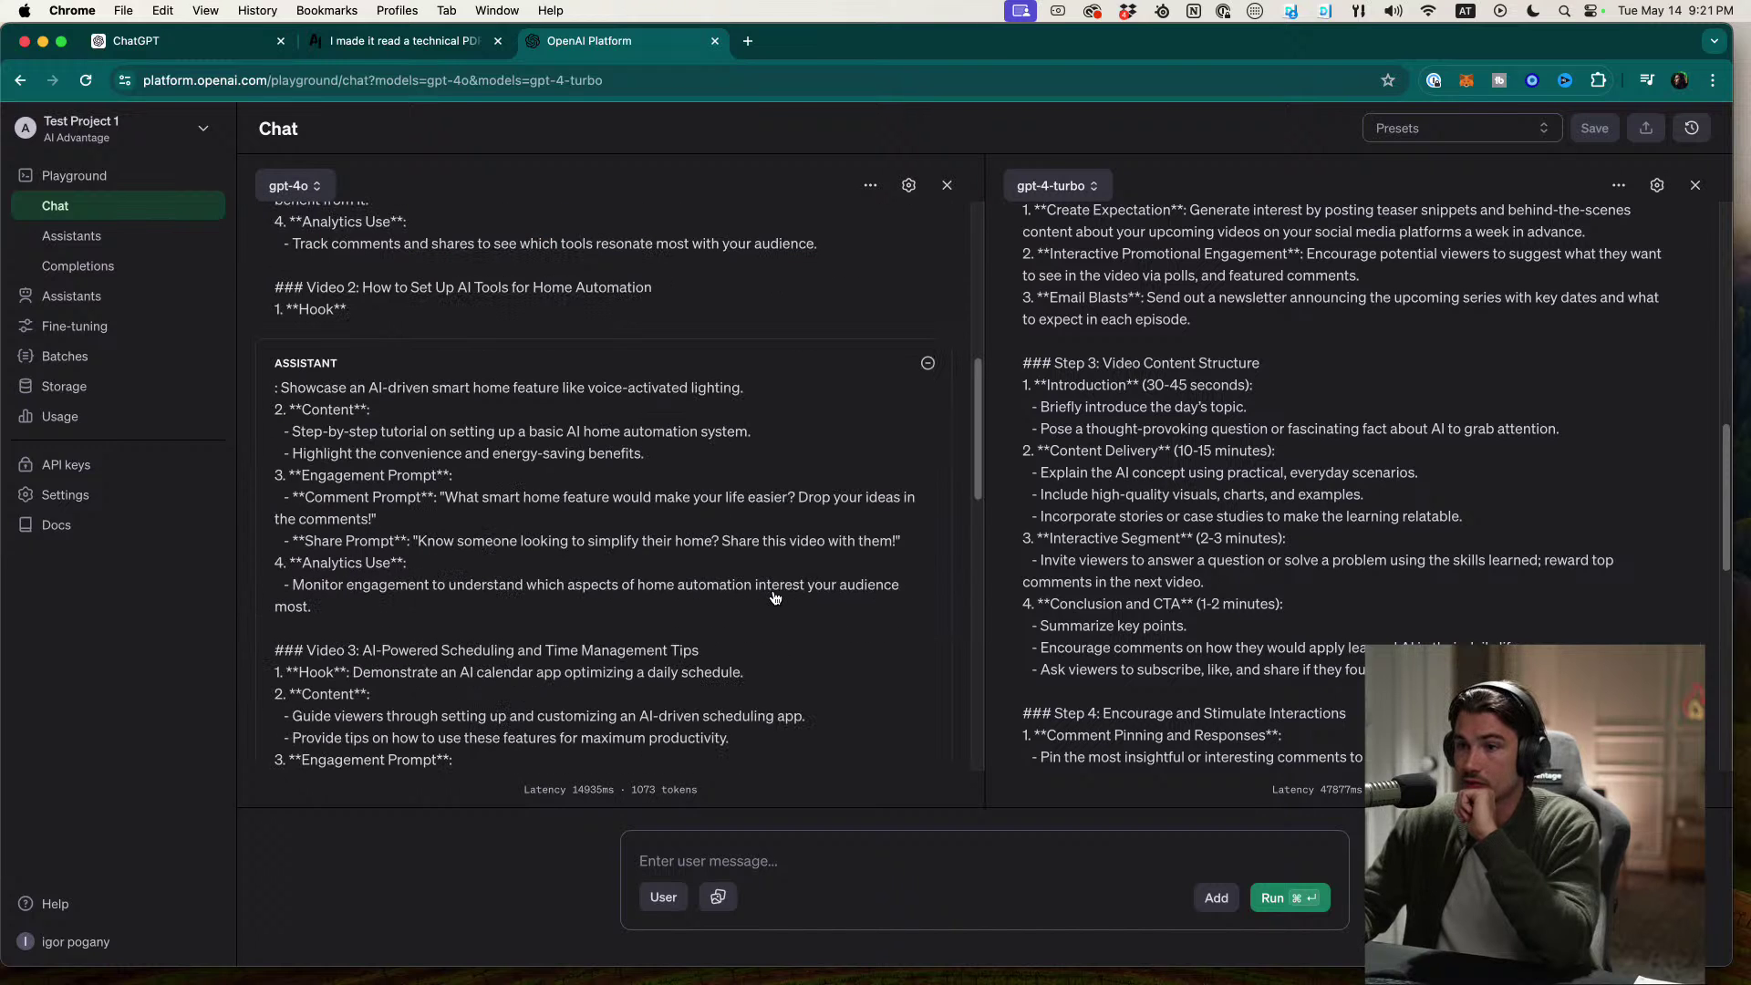
scroll(714, 525, "down", 1)
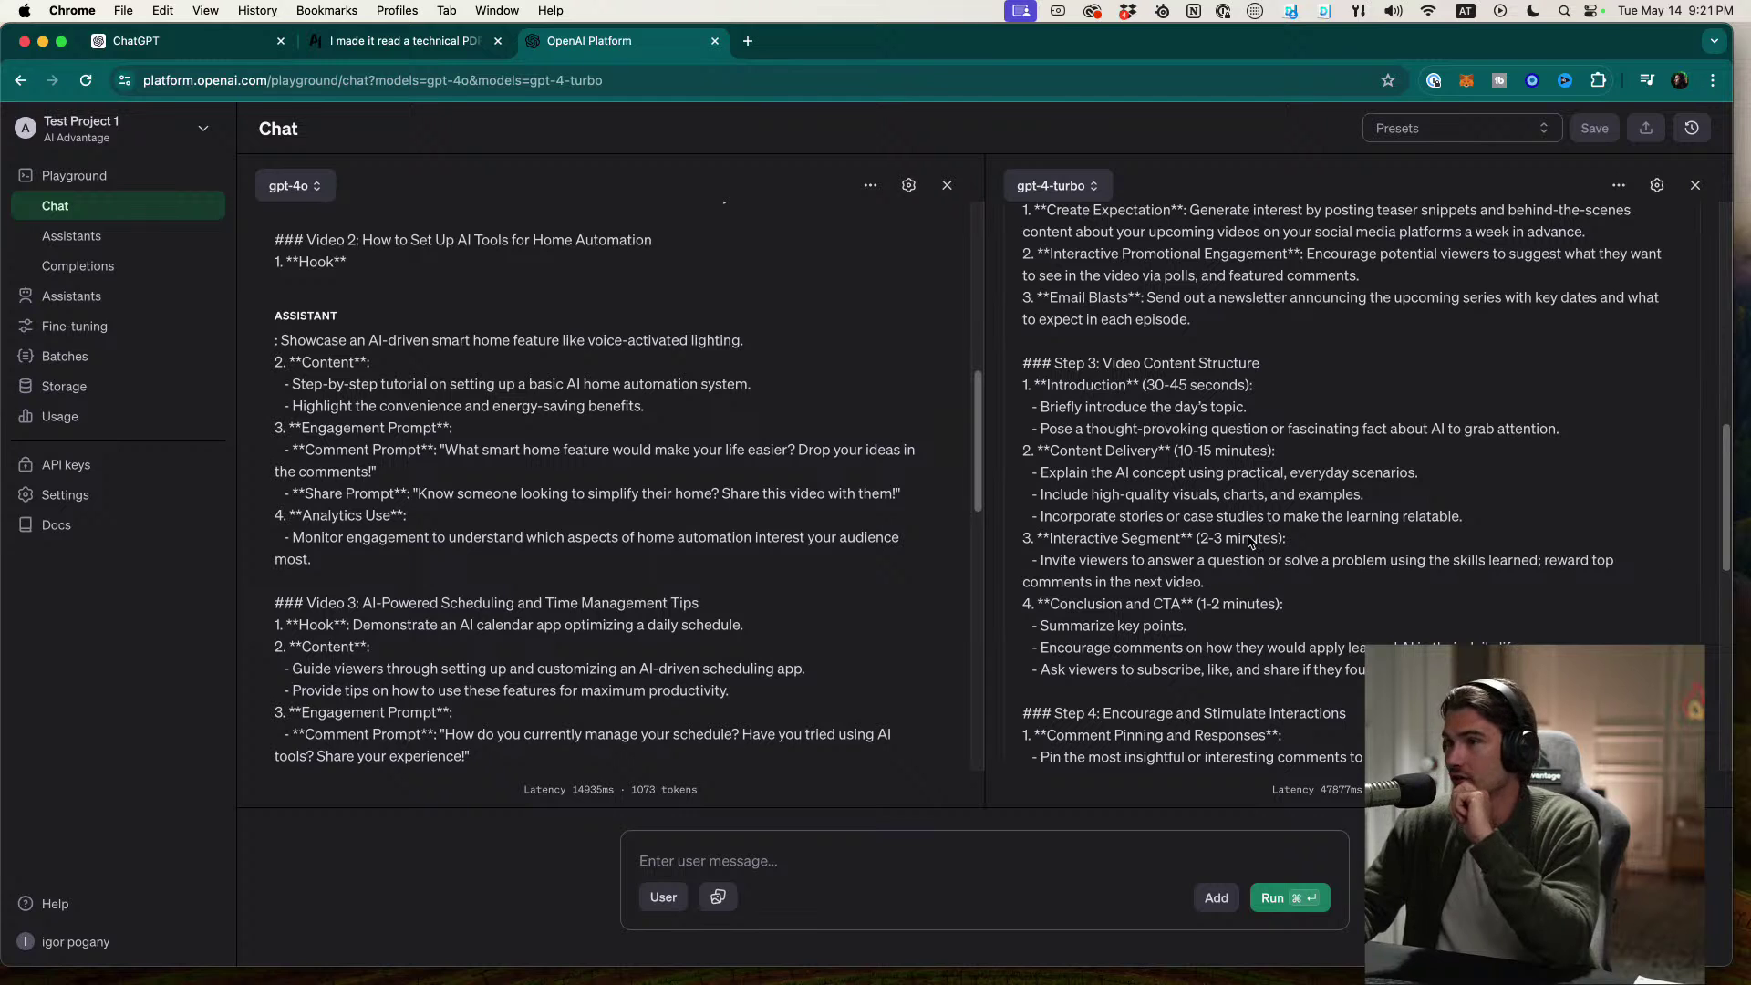
scroll(1281, 523, "down", 2)
scroll(1304, 538, "down", 10)
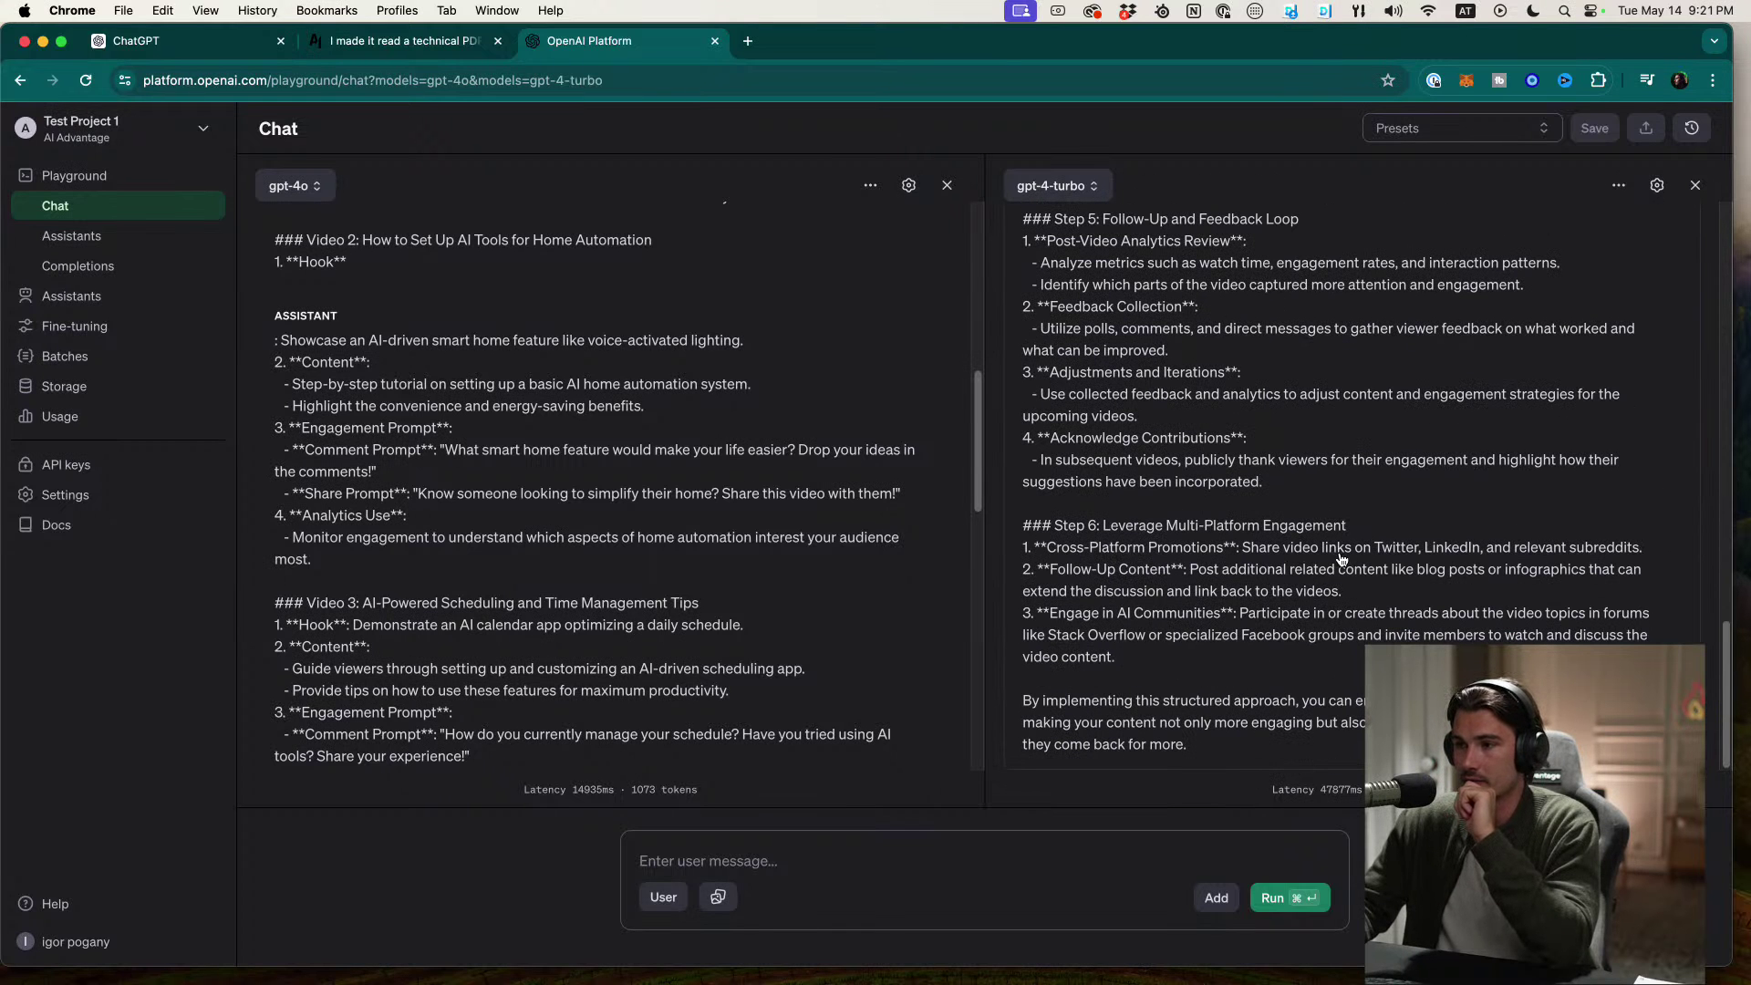
scroll(834, 600, "down", 10)
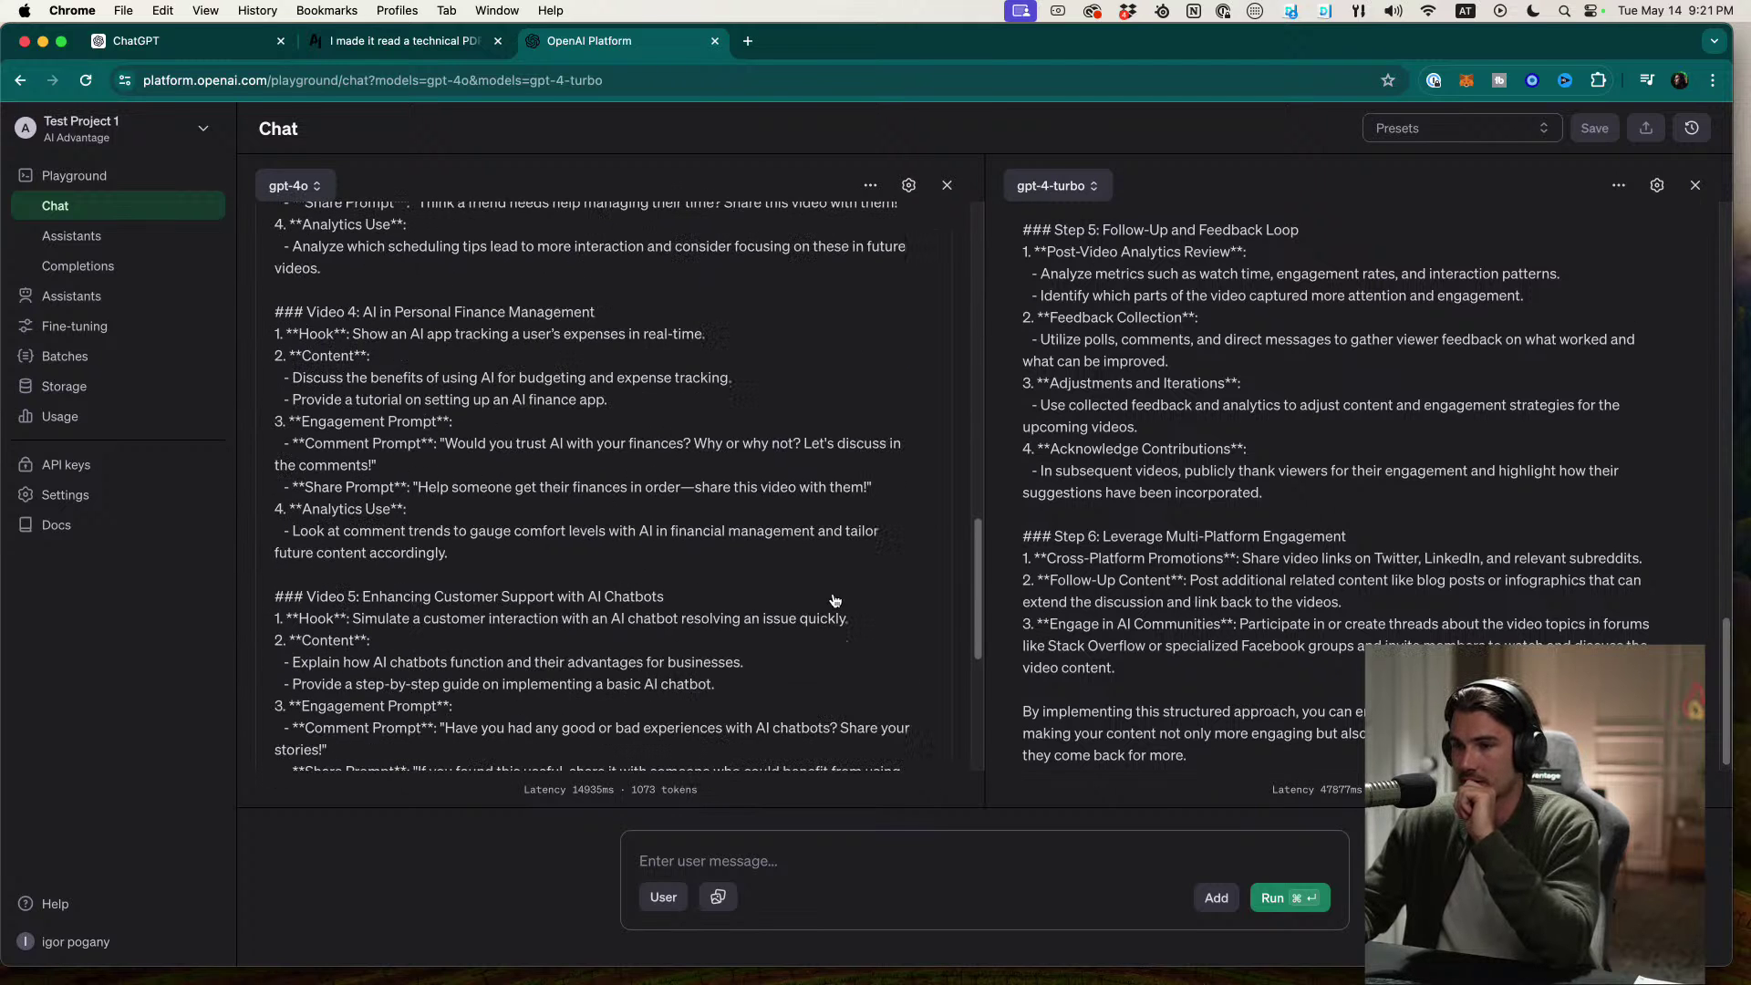
scroll(835, 600, "down", 7)
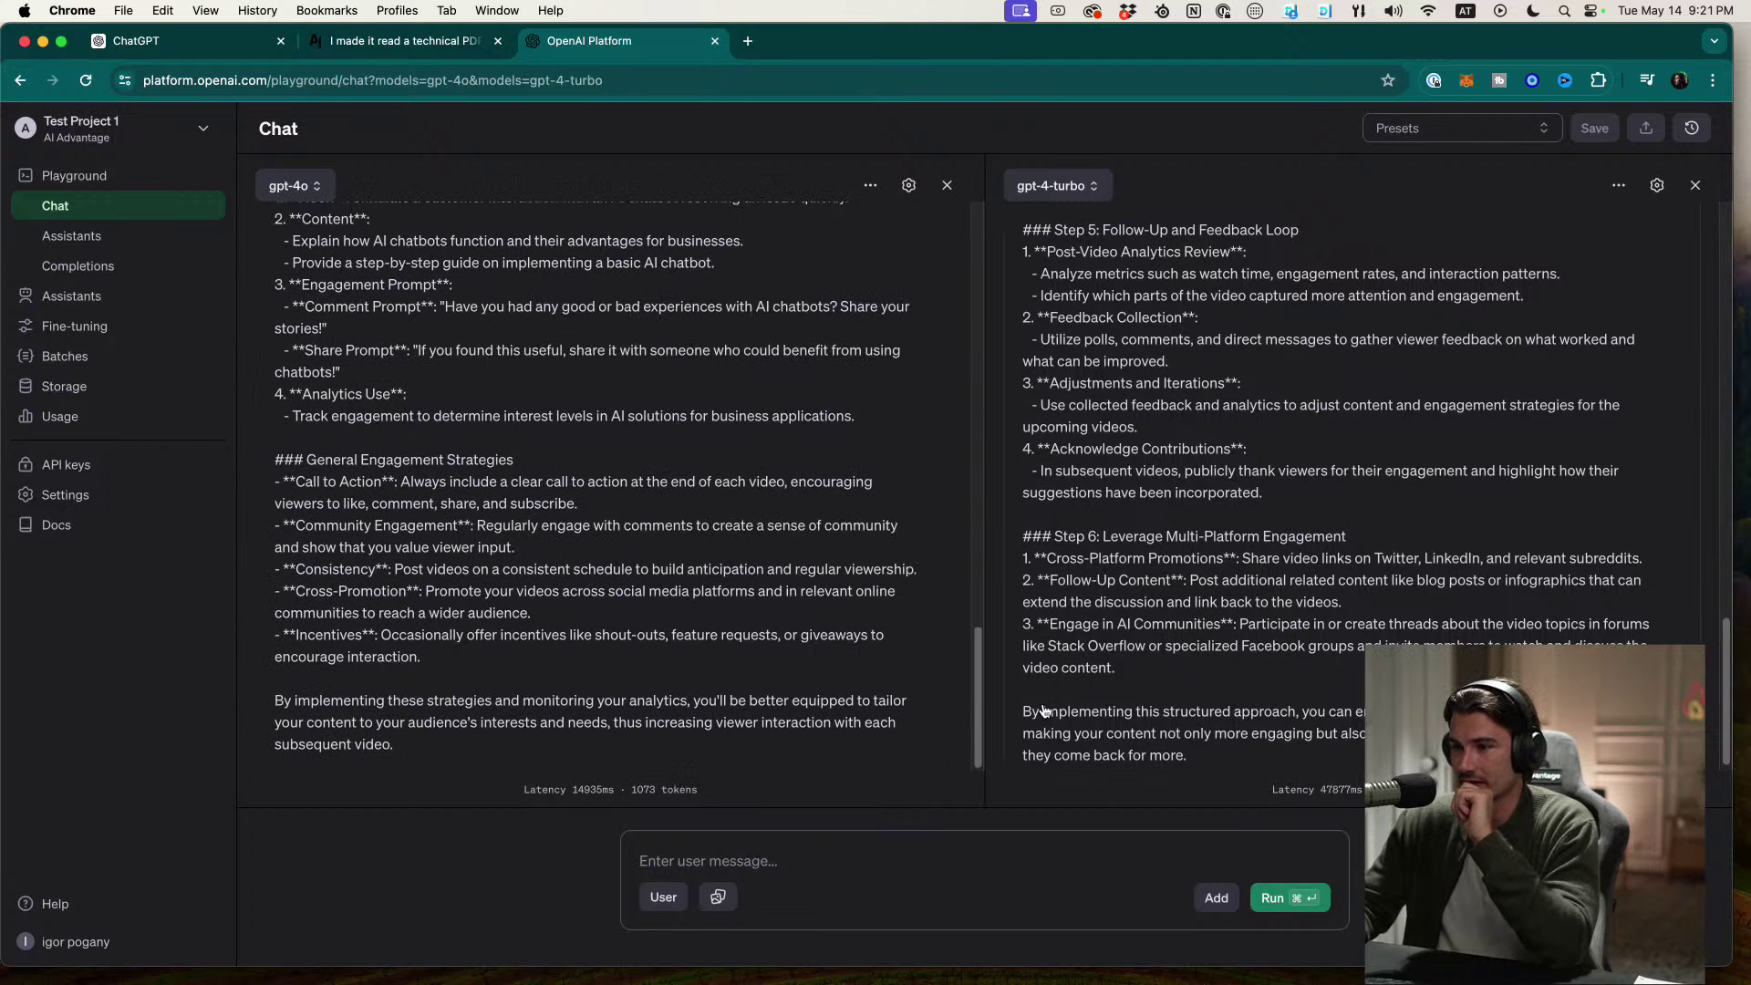
left_click_drag(474, 753, 269, 703)
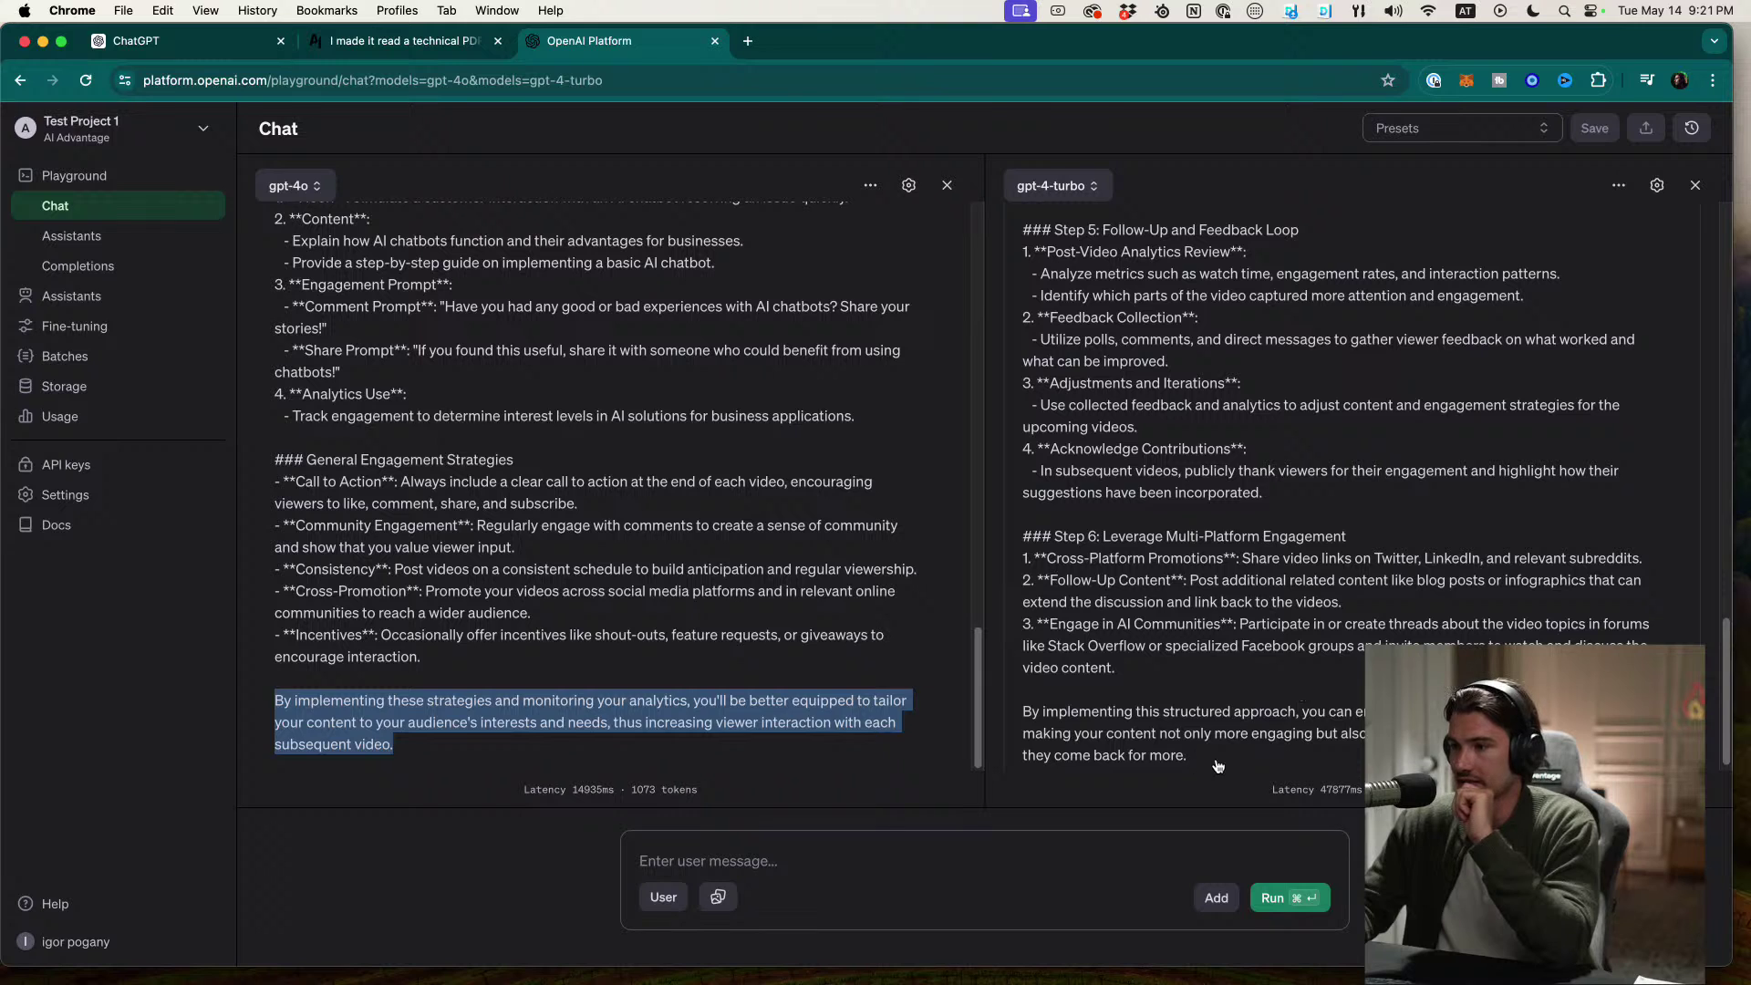
left_click_drag(1218, 766, 1083, 449)
Step: Review gpt-4o's plan from Video 5 back to Video 1 against gpt-4-turbo's overview, topic list and Steps 2 and 3
scroll(1249, 548, "up", 1)
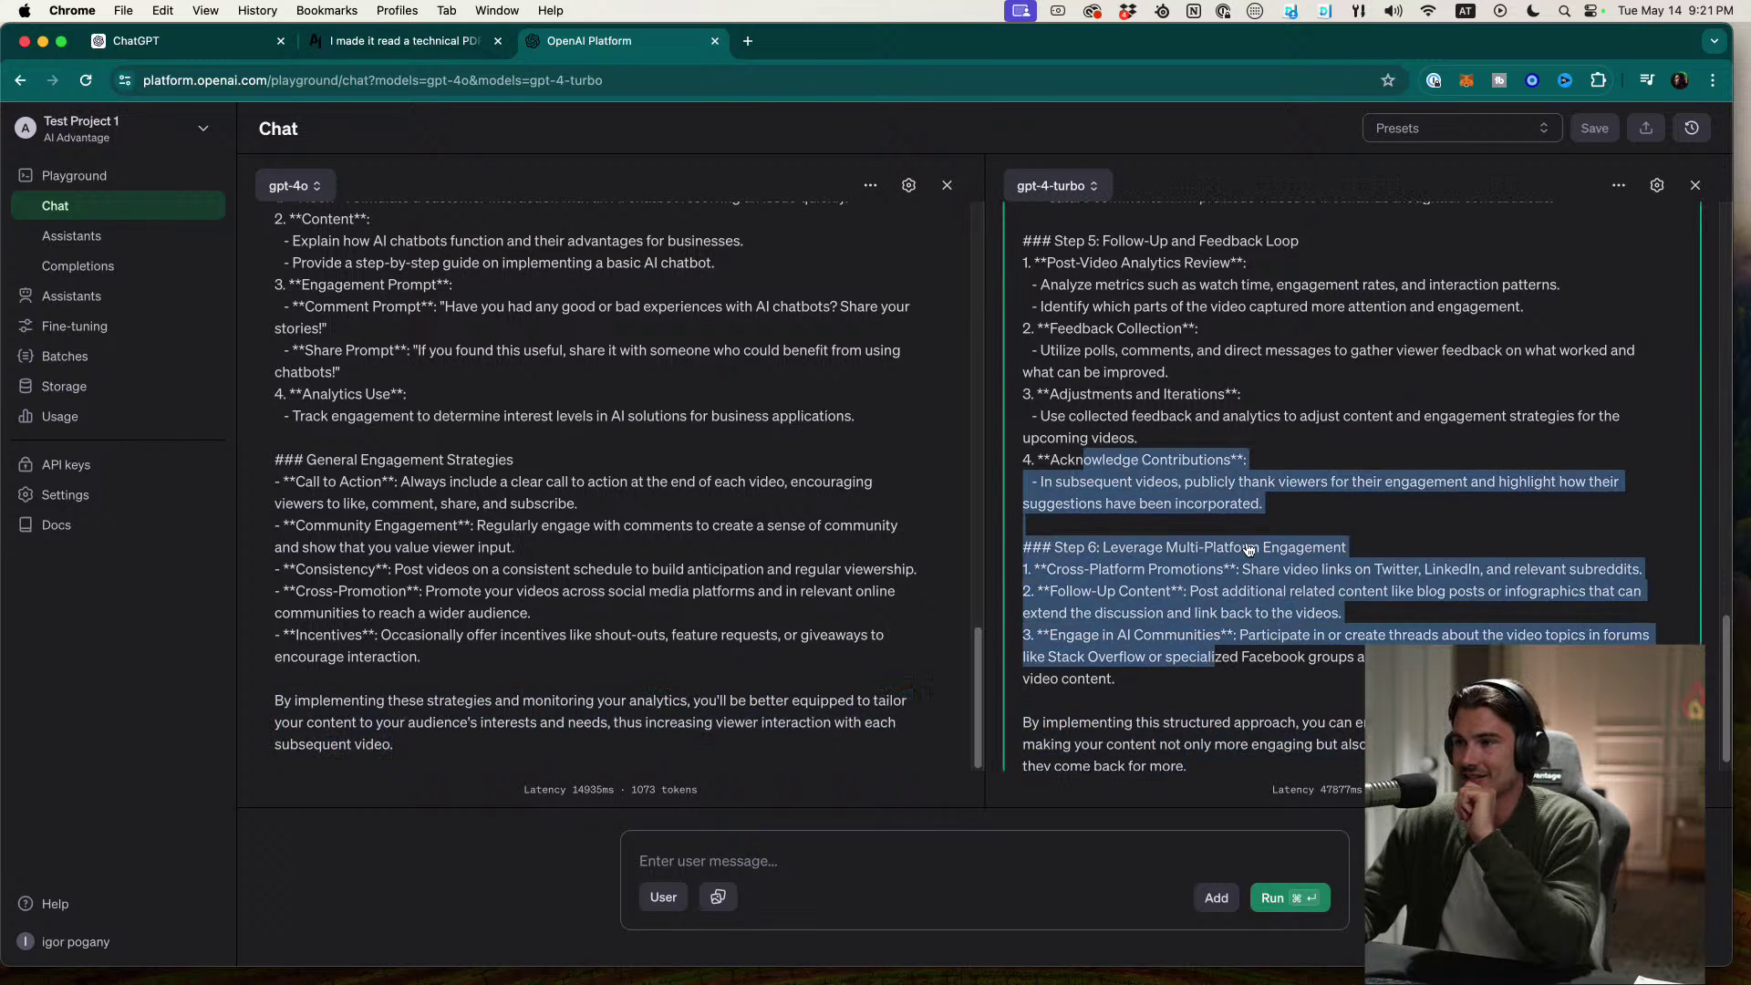
scroll(1248, 548, "up", 10)
scroll(545, 598, "up", 1)
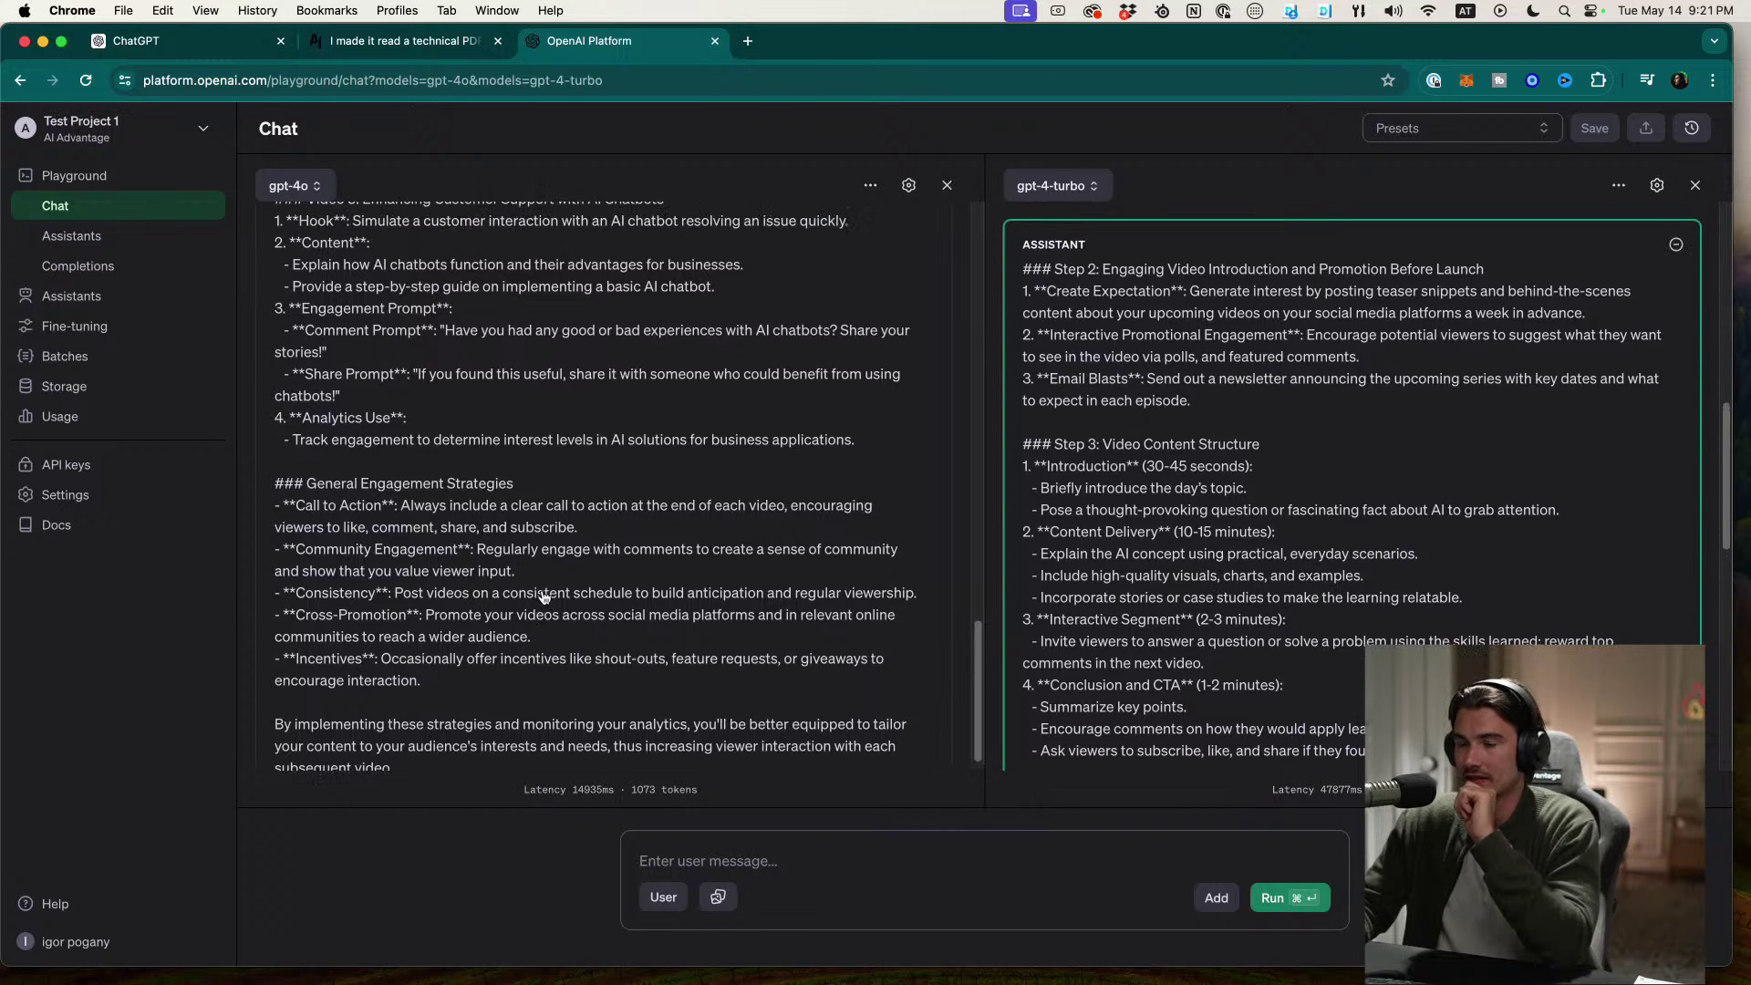
scroll(684, 584, "up", 5)
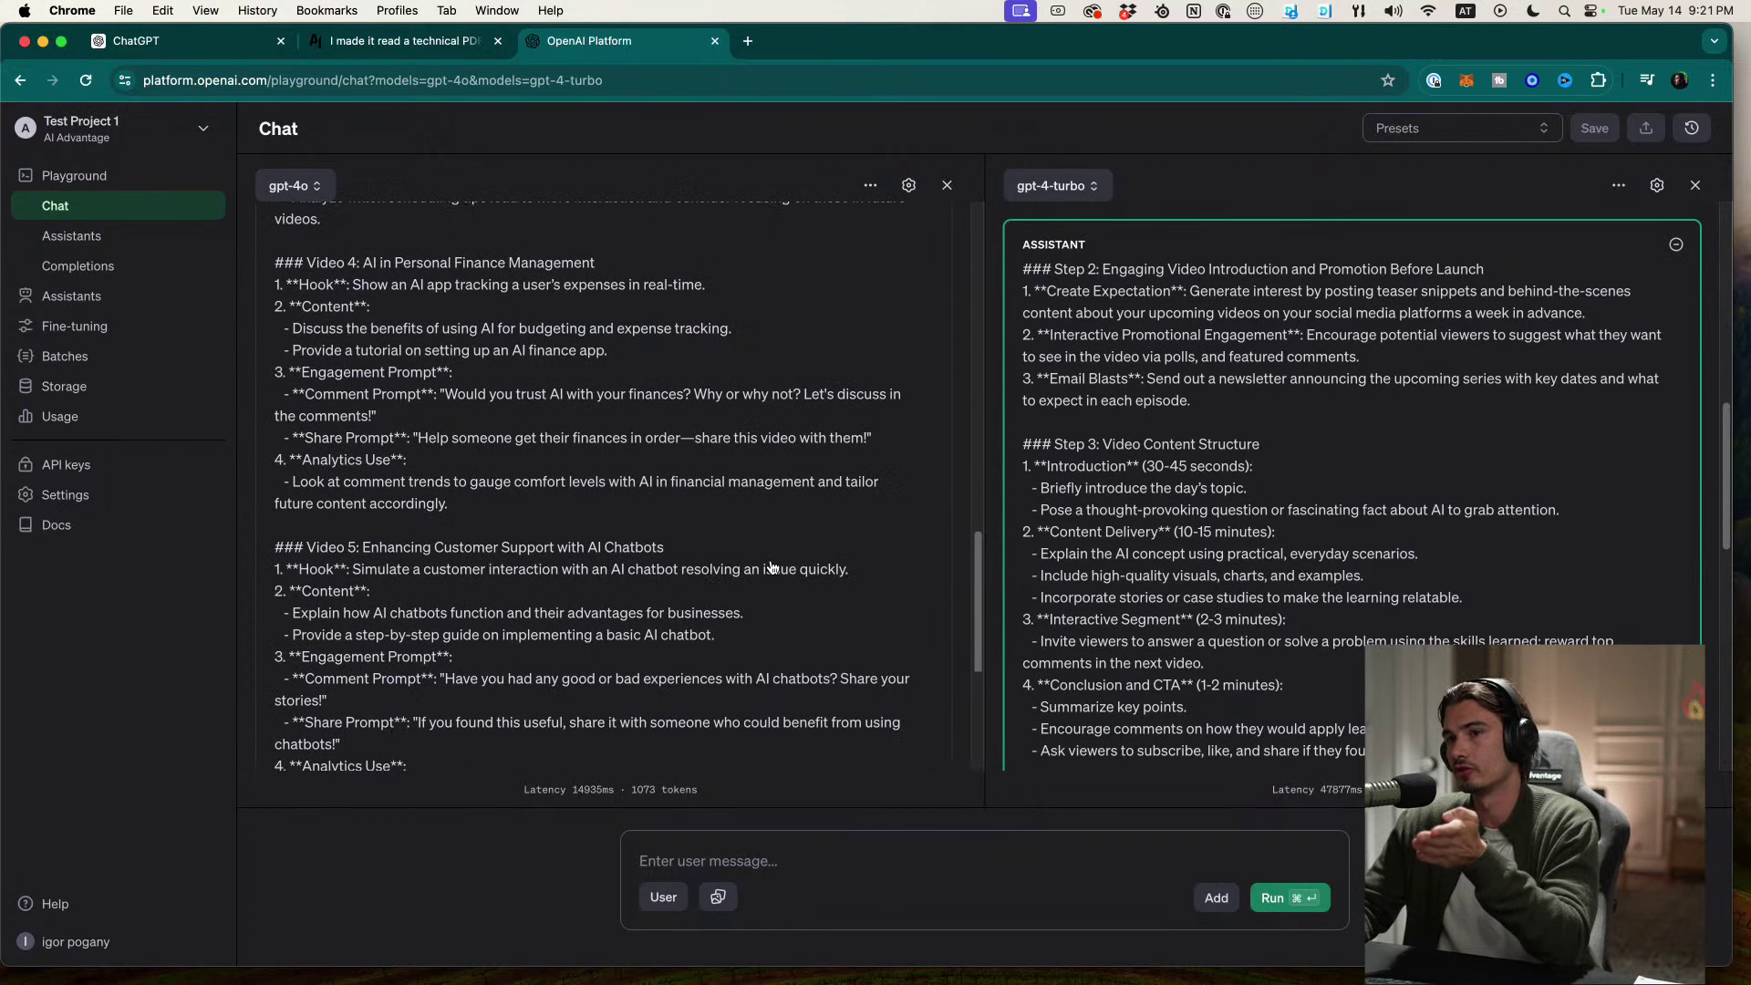
scroll(785, 553, "up", 4)
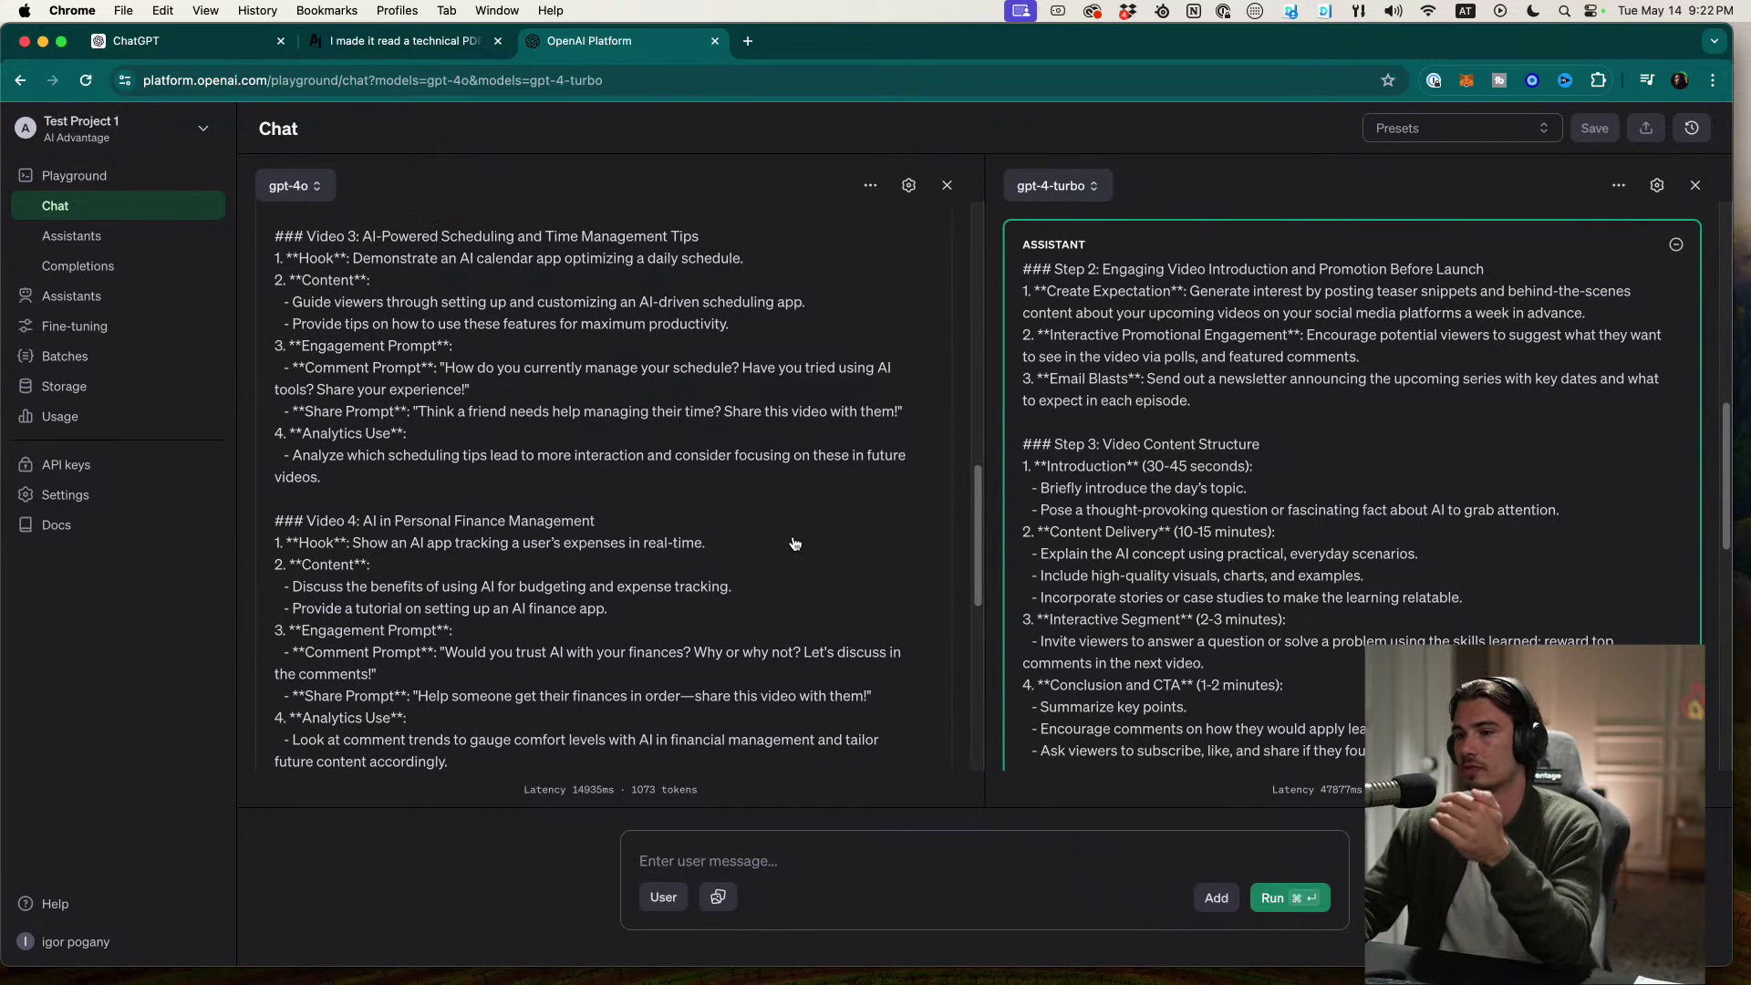
left_click_drag(390, 500, 747, 559)
left_click(859, 573)
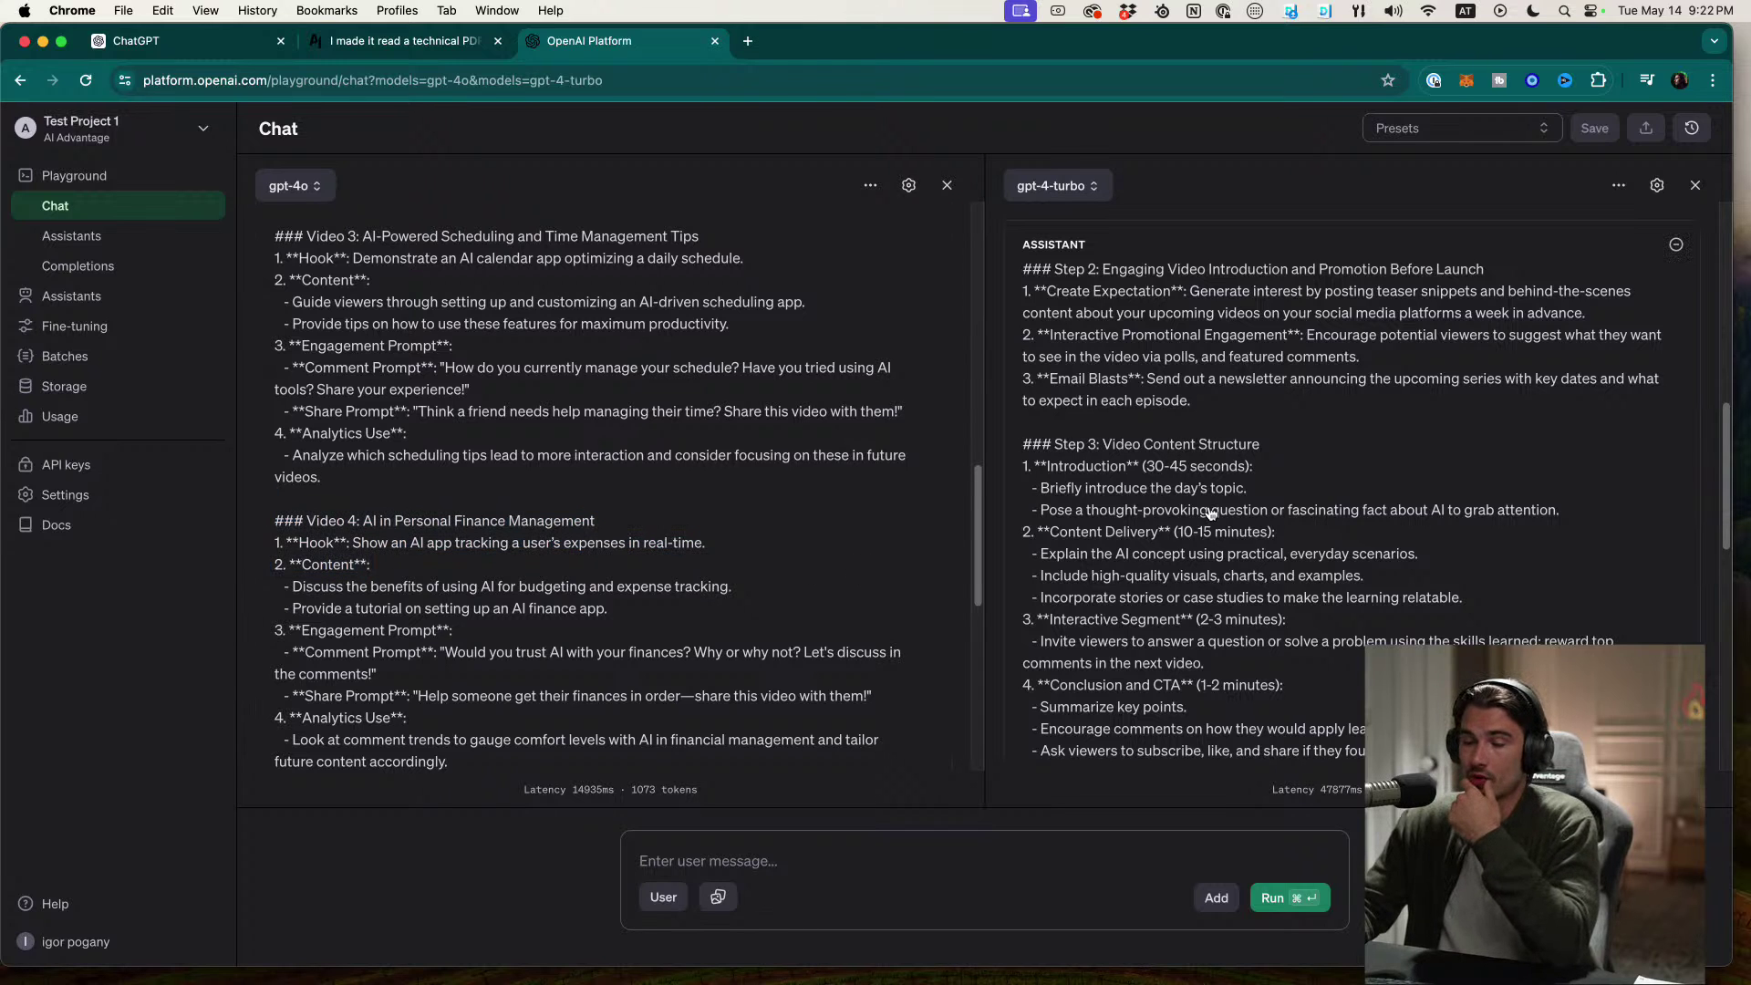
scroll(1209, 513, "up", 1)
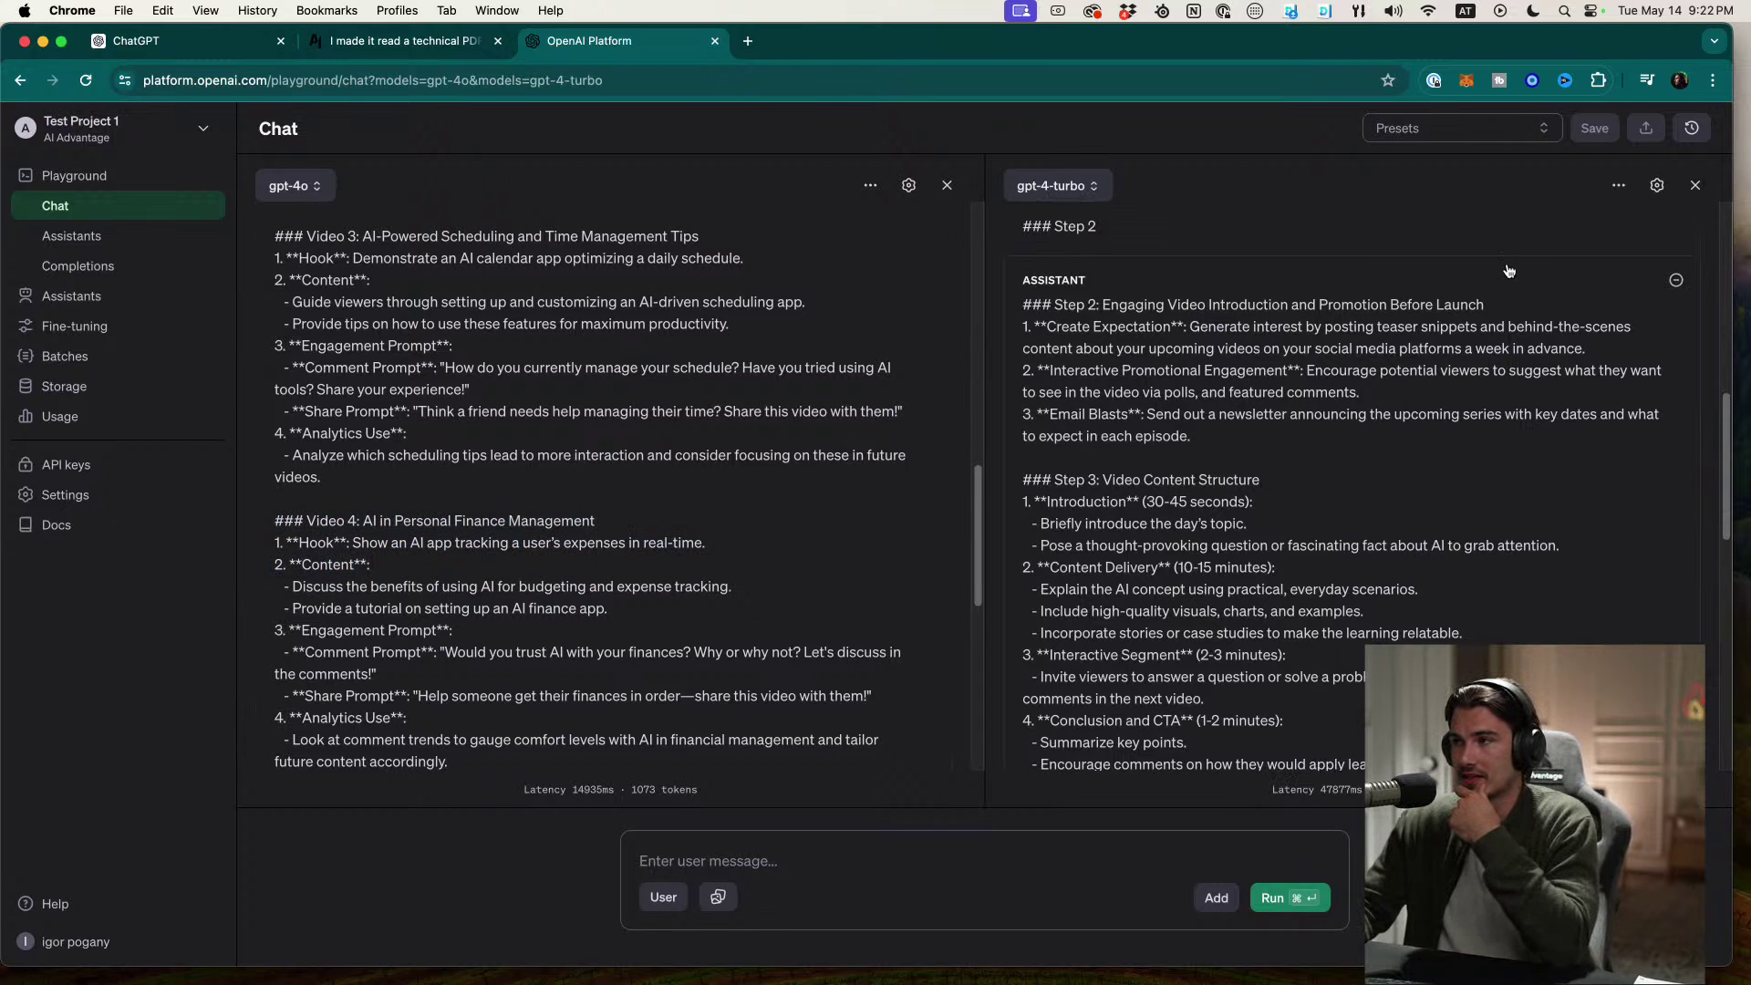
scroll(877, 644, "up", 8)
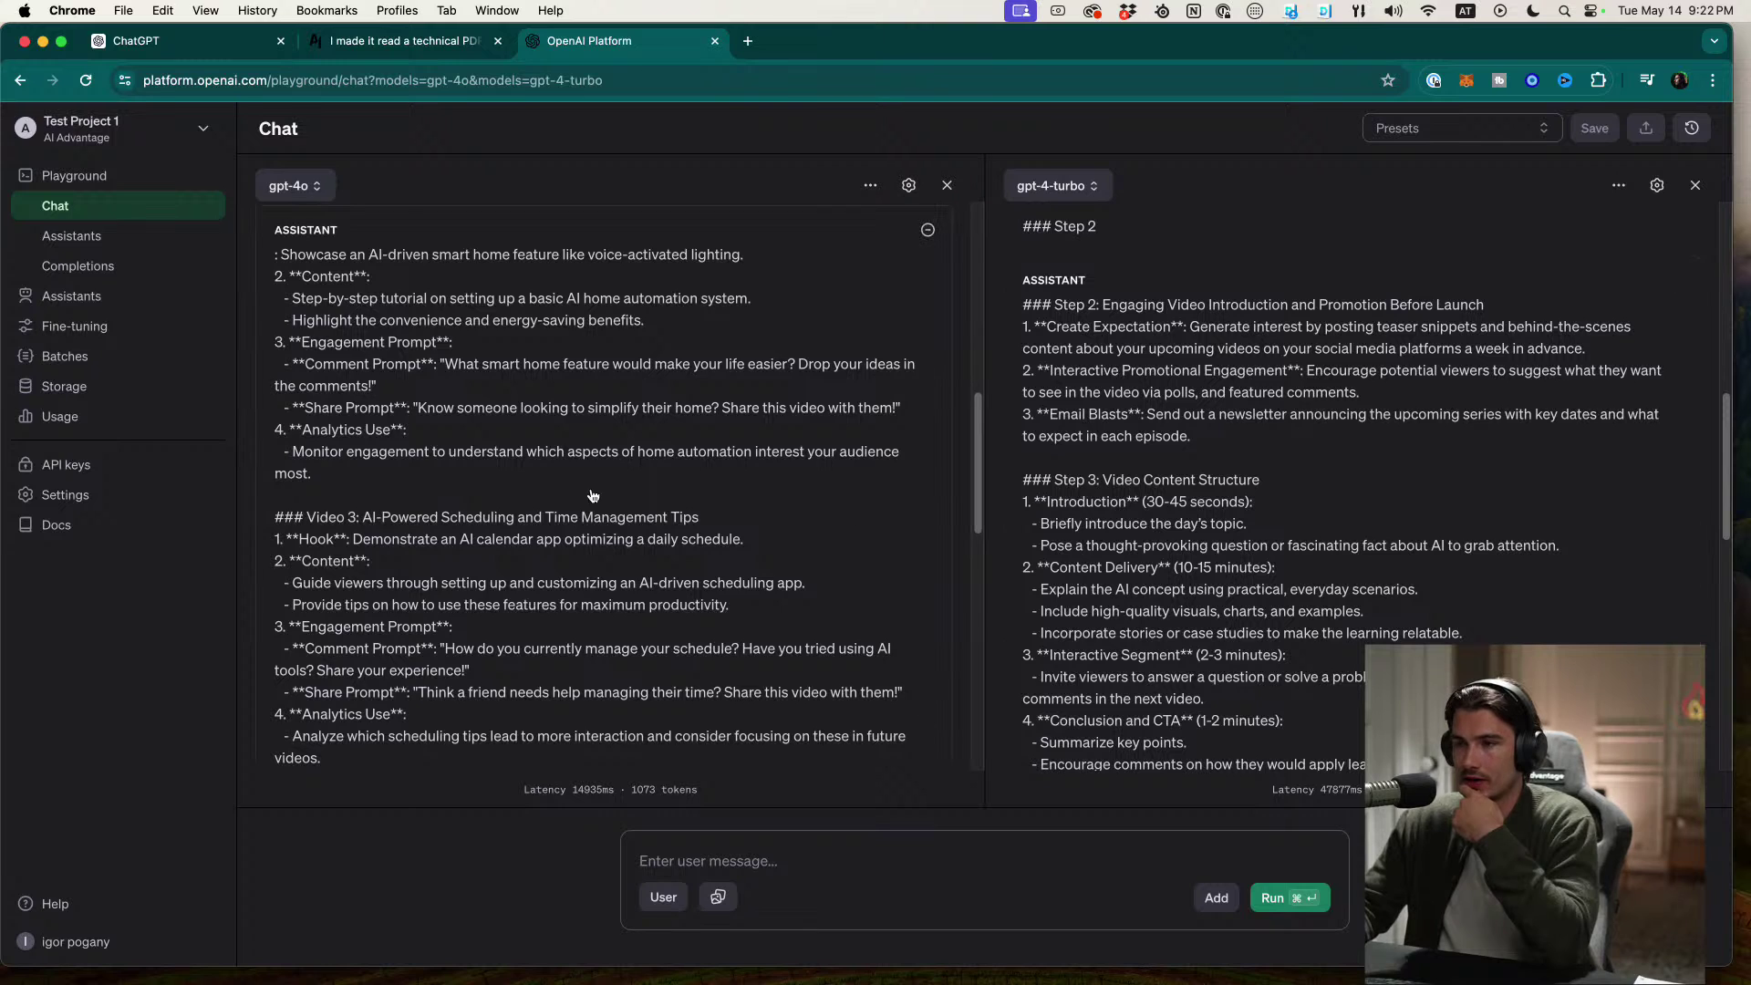
scroll(1183, 644, "up", 2)
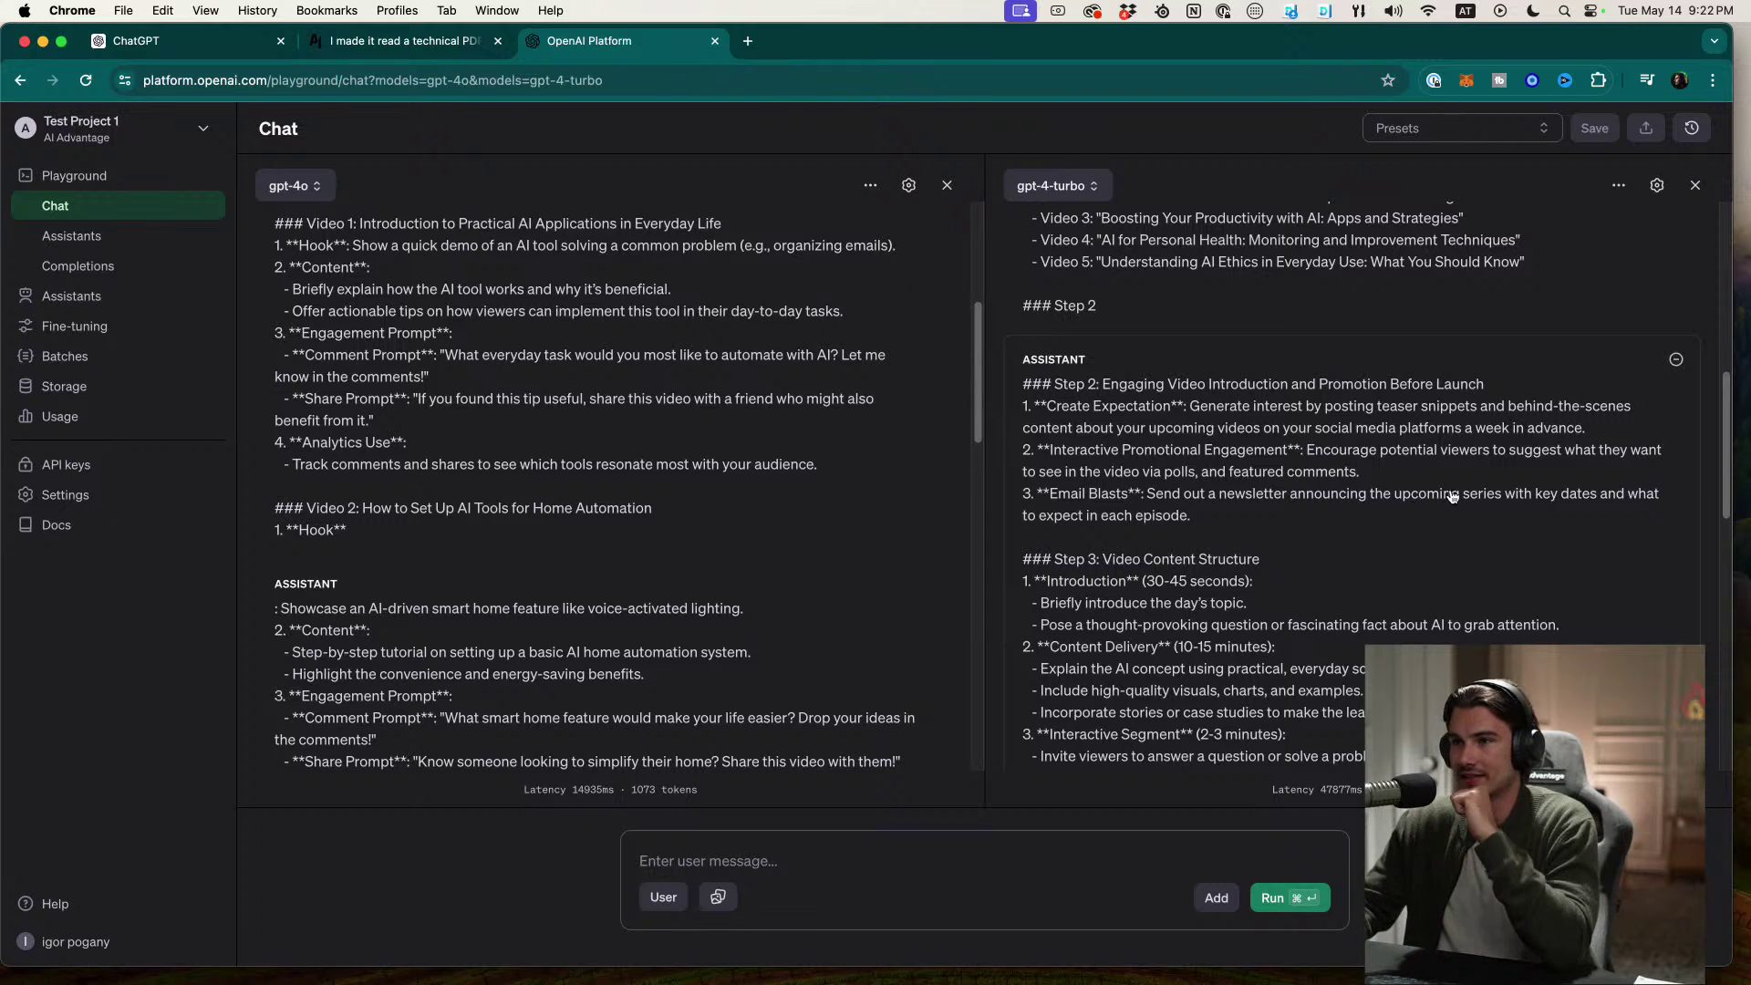
scroll(1368, 548, "up", 10)
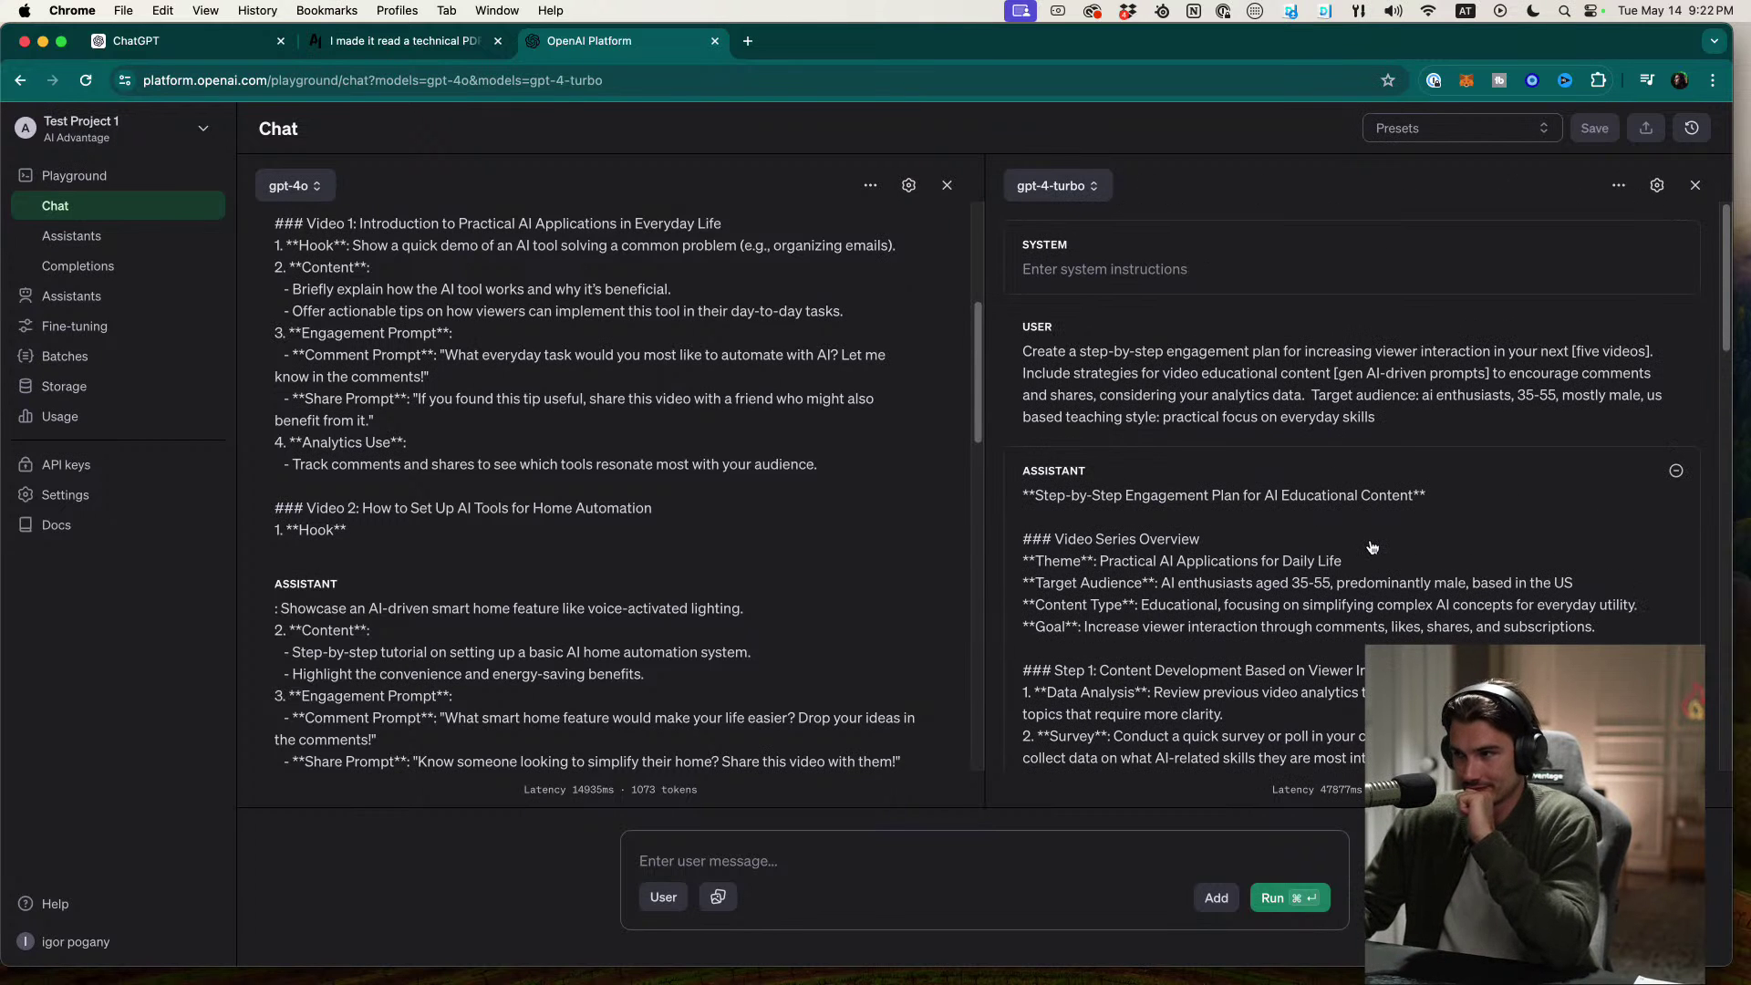
scroll(704, 546, "up", 10)
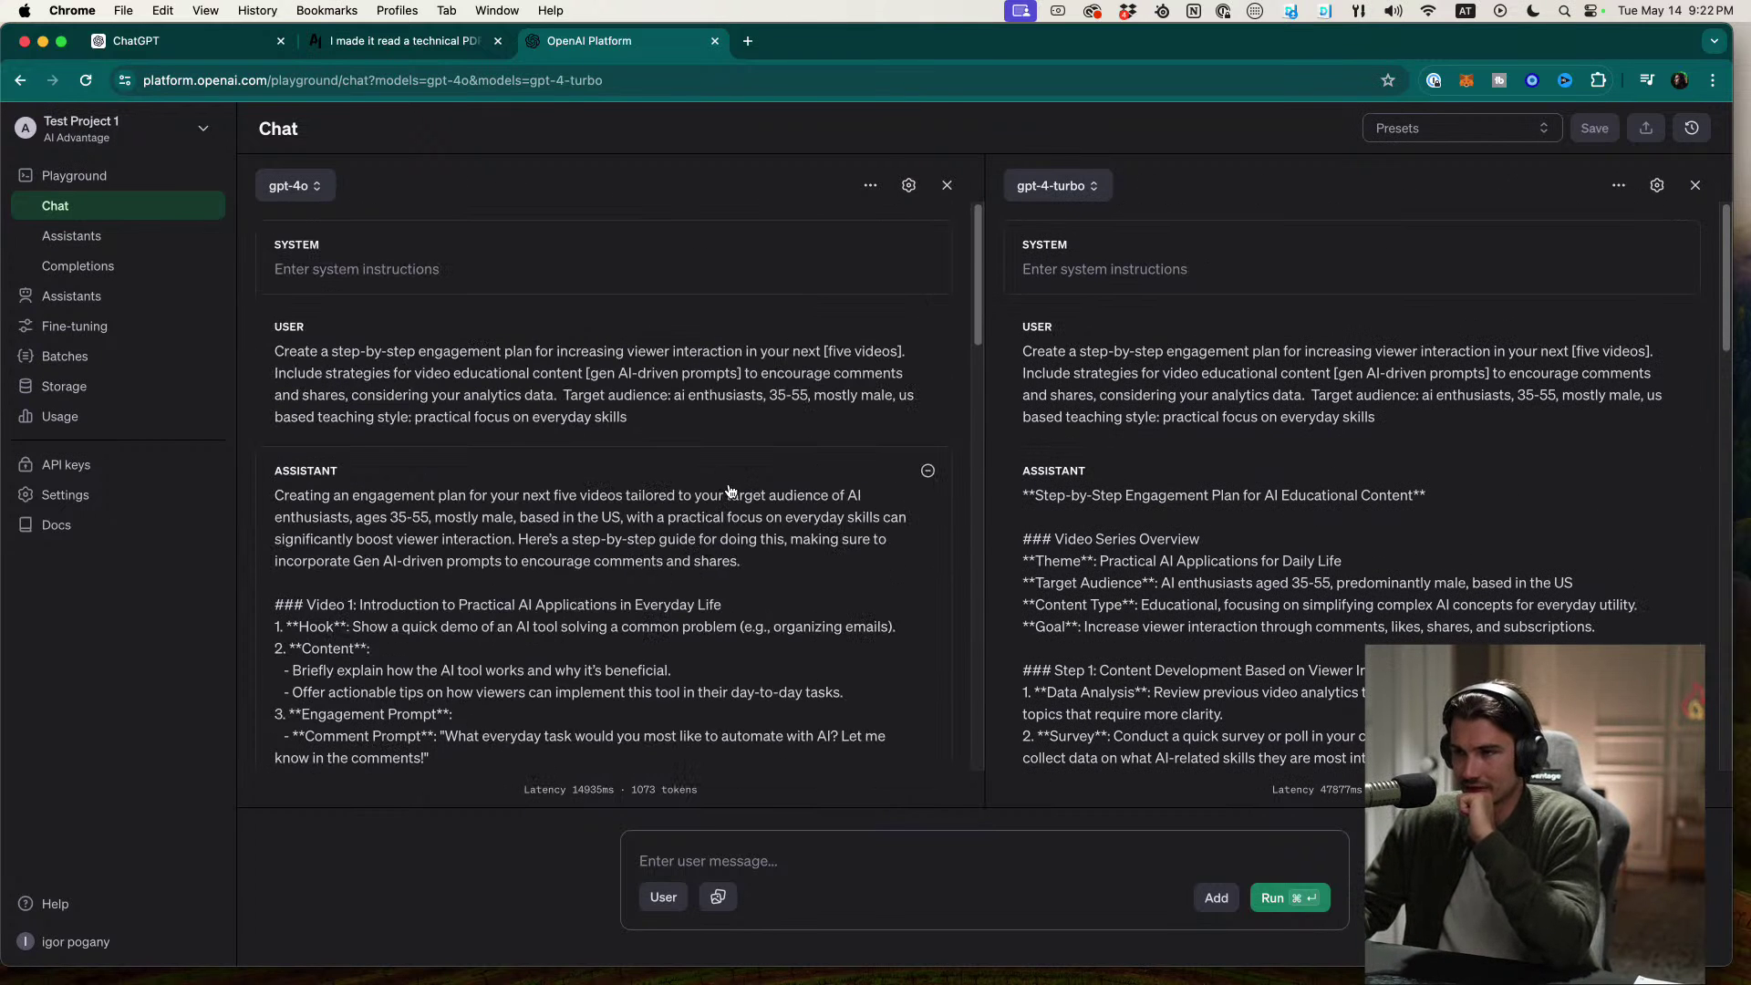
scroll(1231, 454, "down", 10)
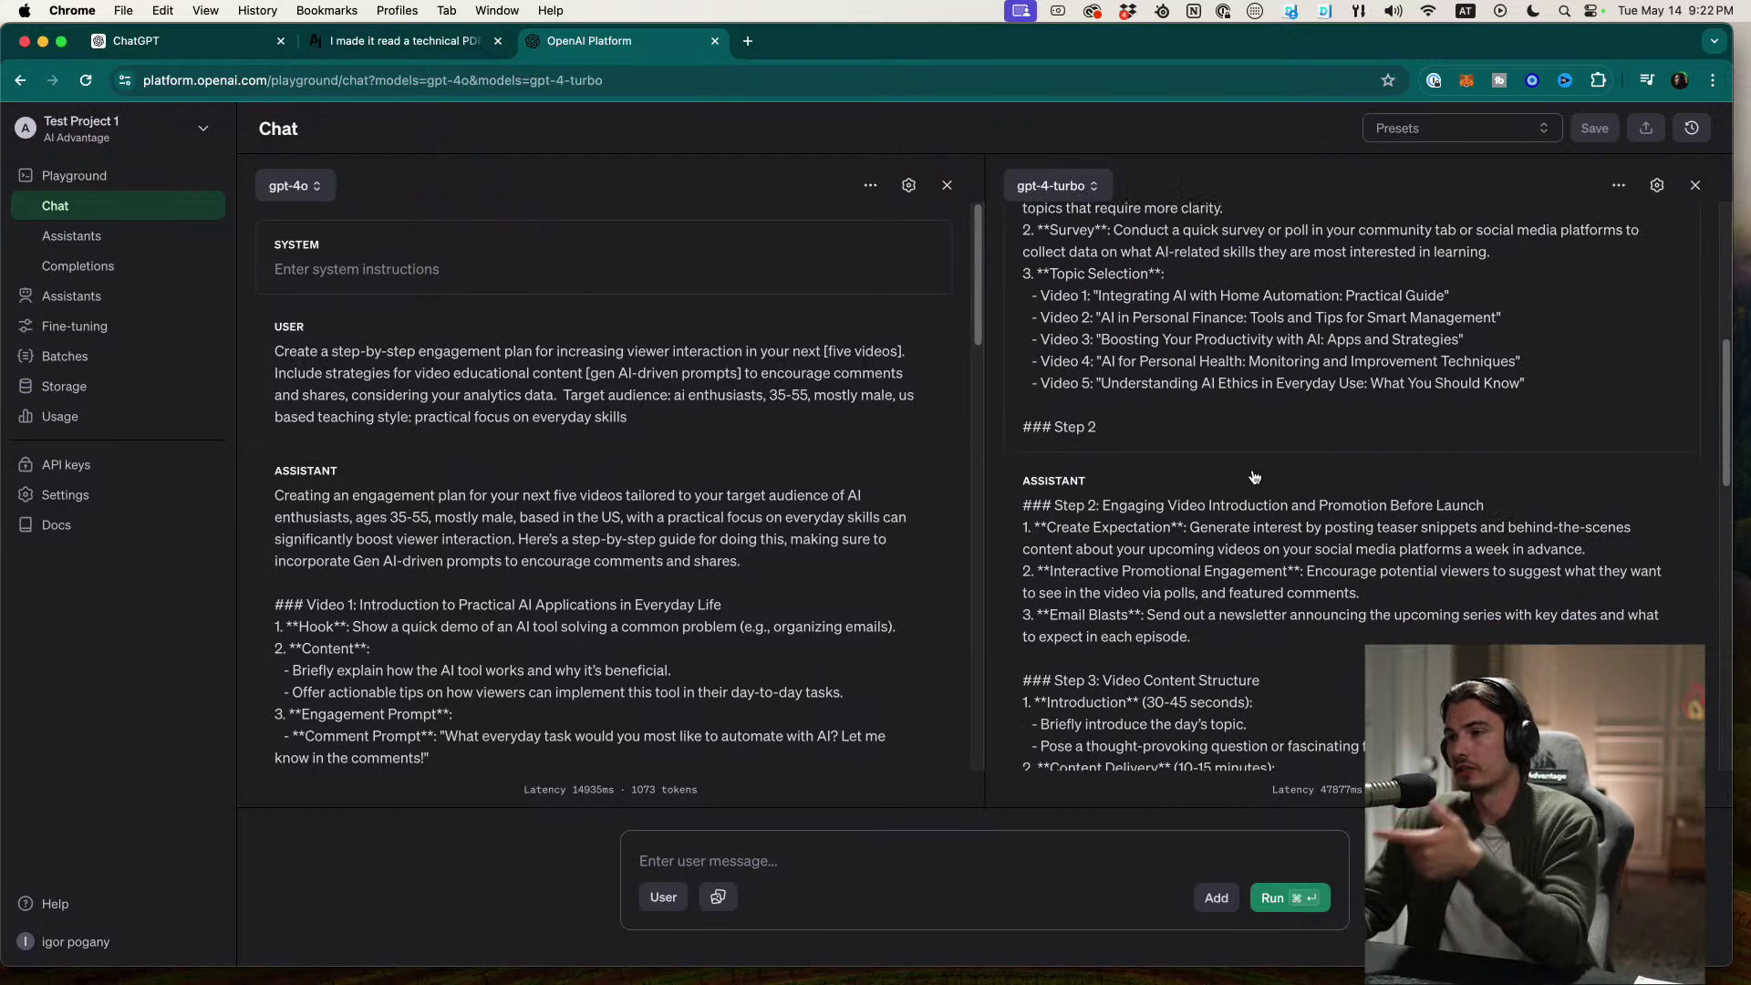
scroll(1140, 319, "up", 2)
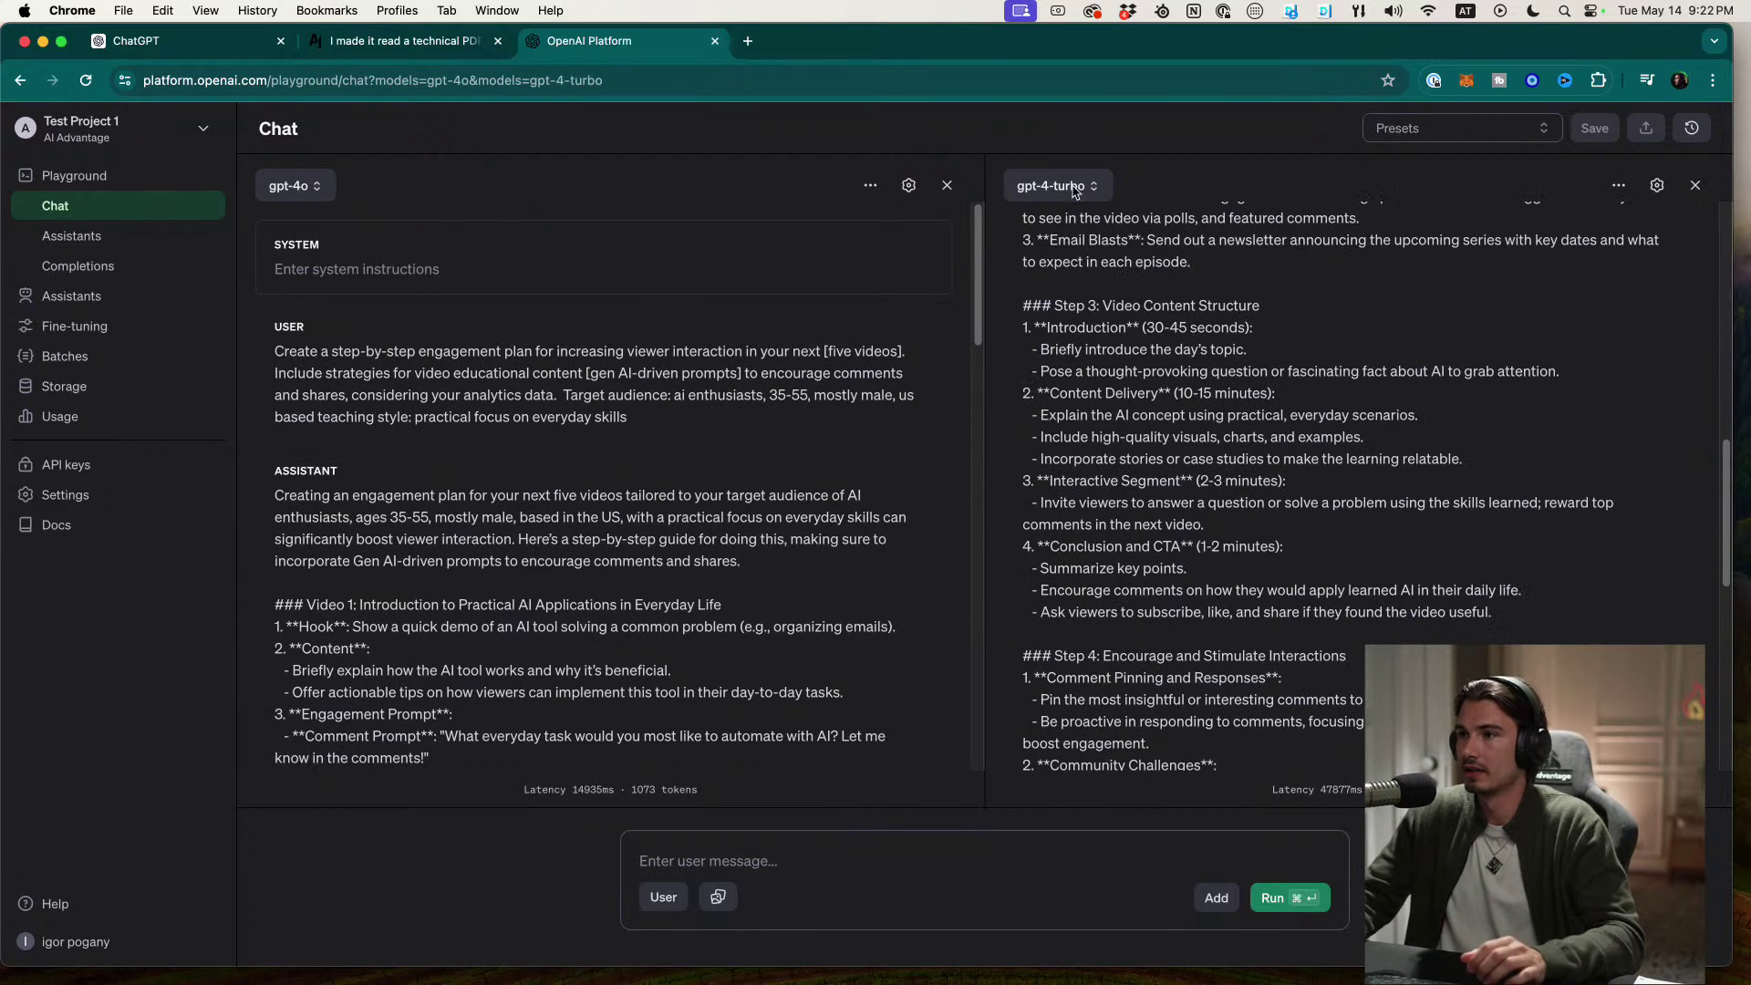
Step: Replace gpt-4-turbo with gpt-3.5-turbo in the comparison and run the conversation again
left_click(1070, 189)
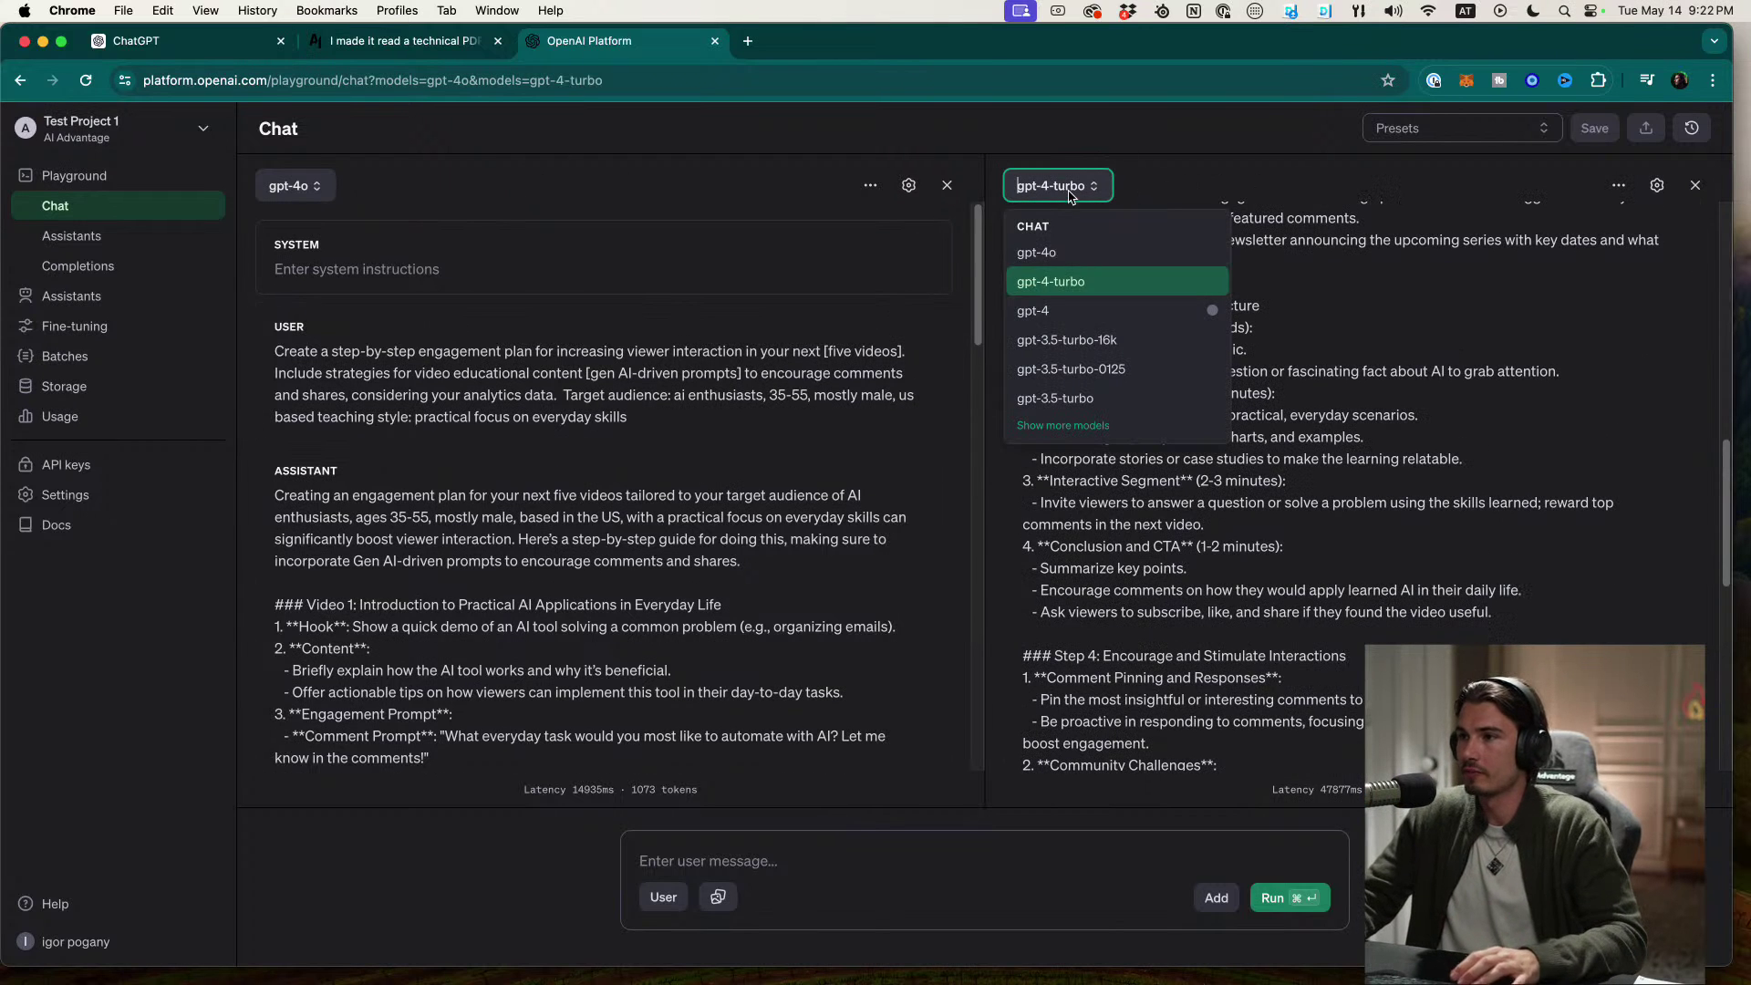
left_click(1076, 398)
left_click(1275, 899)
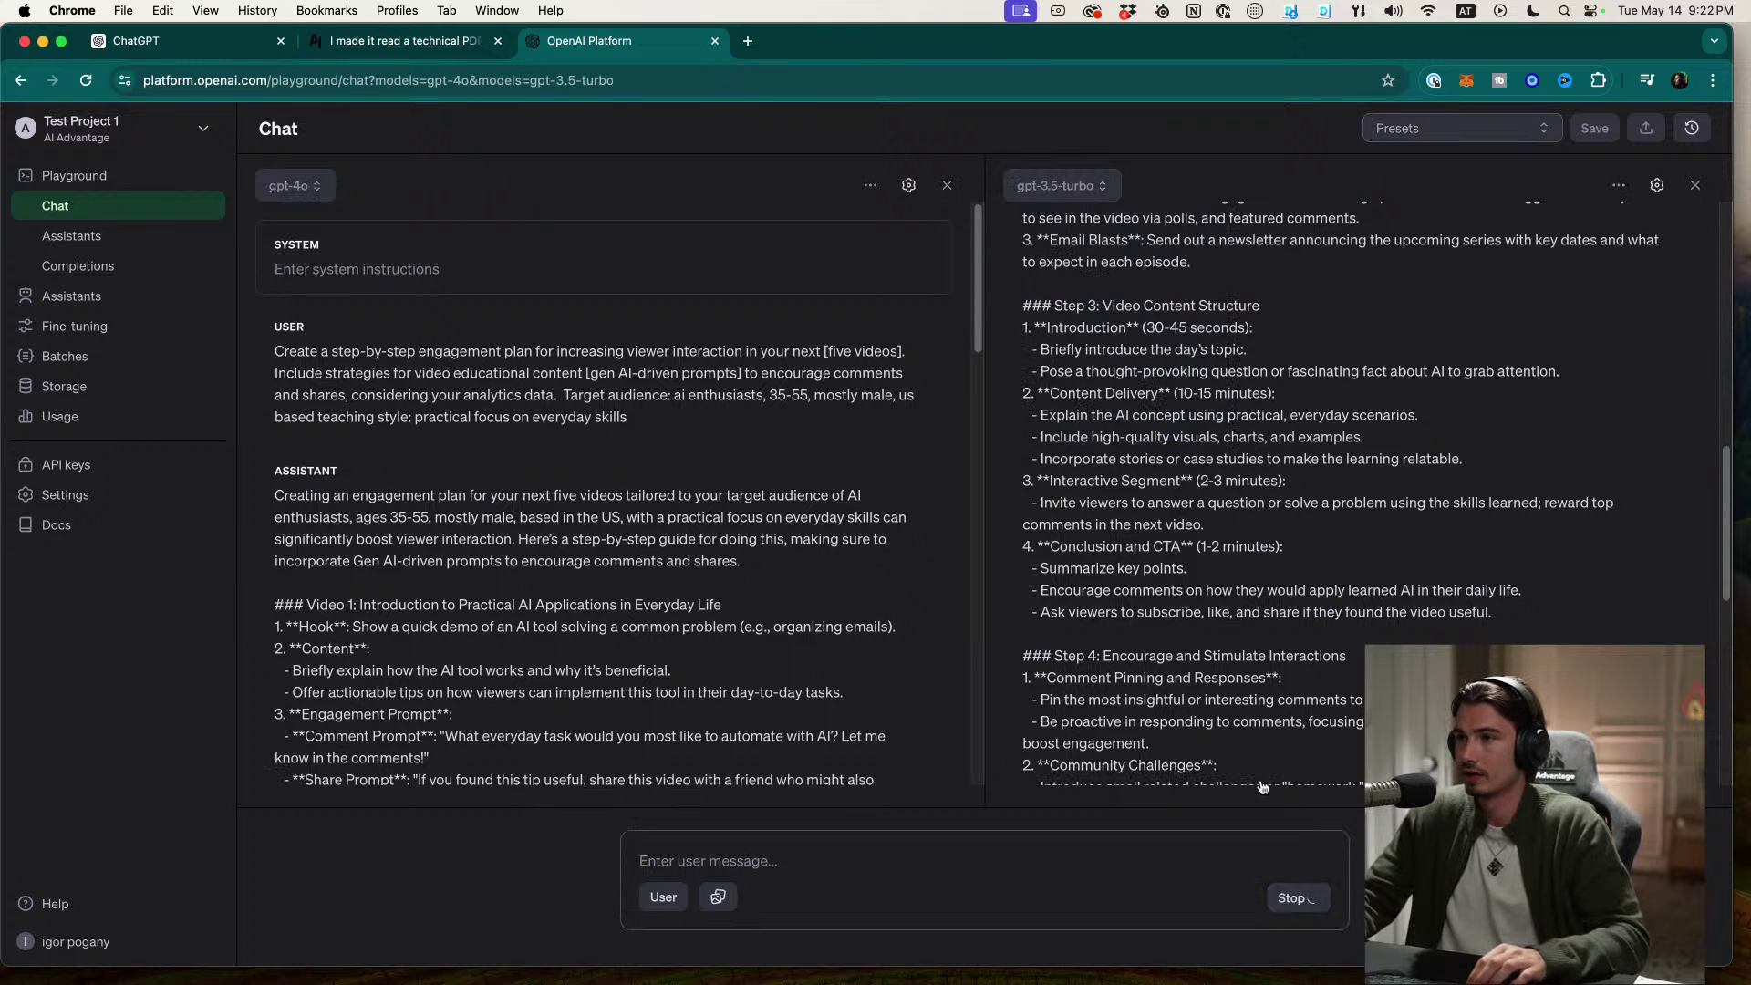
Step: Reload the Playground chat and run the five-video engagement plan prompt for AI enthusiasts on gpt-4o and gpt-3.5-turbo
scroll(1287, 584, "down", 10)
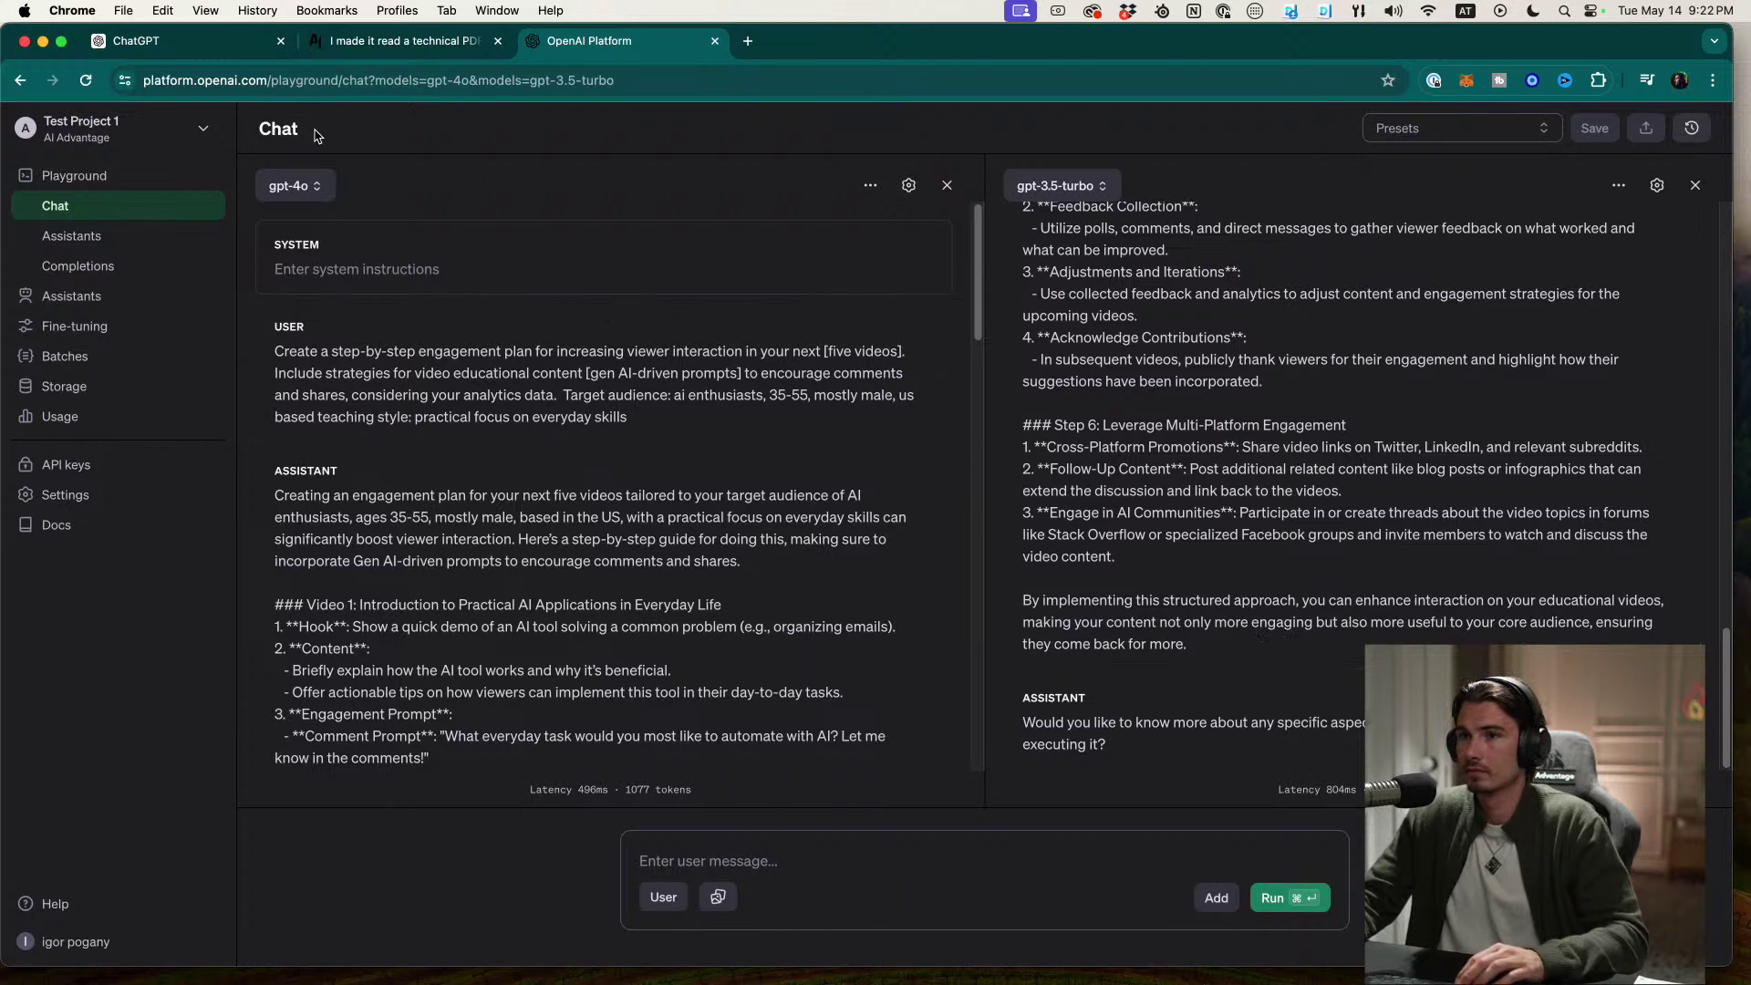
mouse_move(913, 273)
key("super+r")
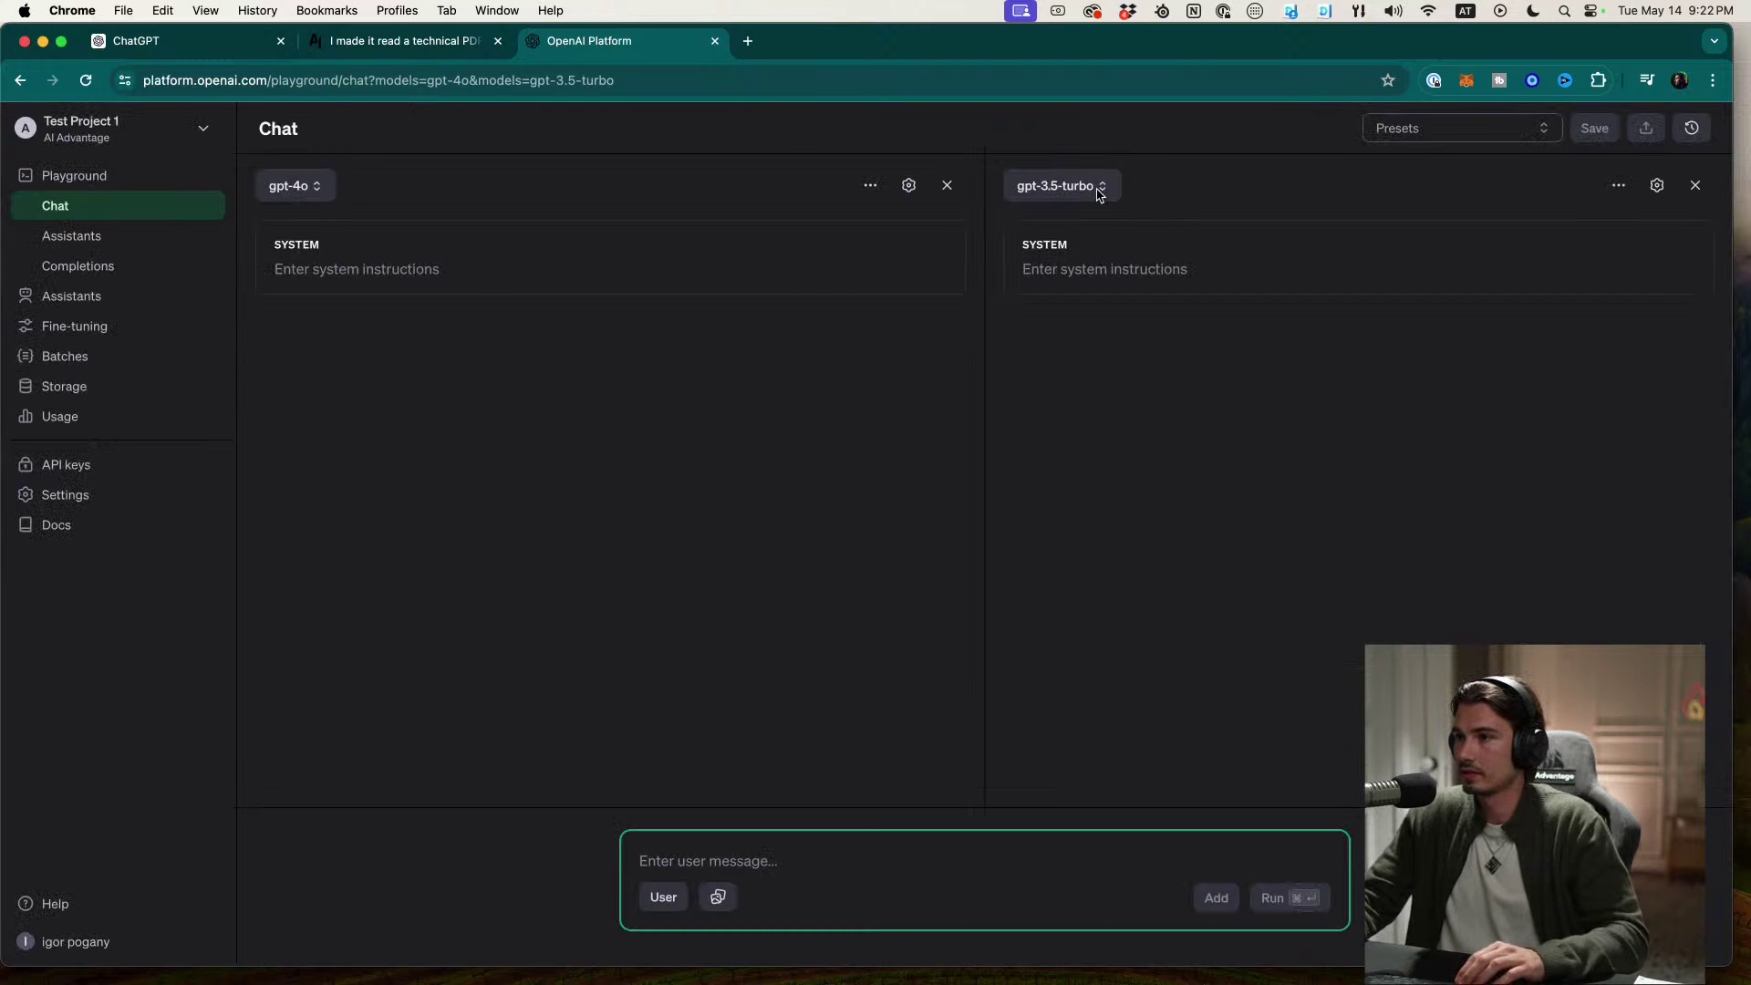
type("Create a step-by-step engagement plan for increasing viewer interaction in your next [five videos]. Include strategies for video educational content [gen AI-driven prompts] to encourage comments and shares, considering your analytics data.  Target audience: ai enthusiasts, 35-55, mostly male, us based teaching style: practical focus on everyday skills")
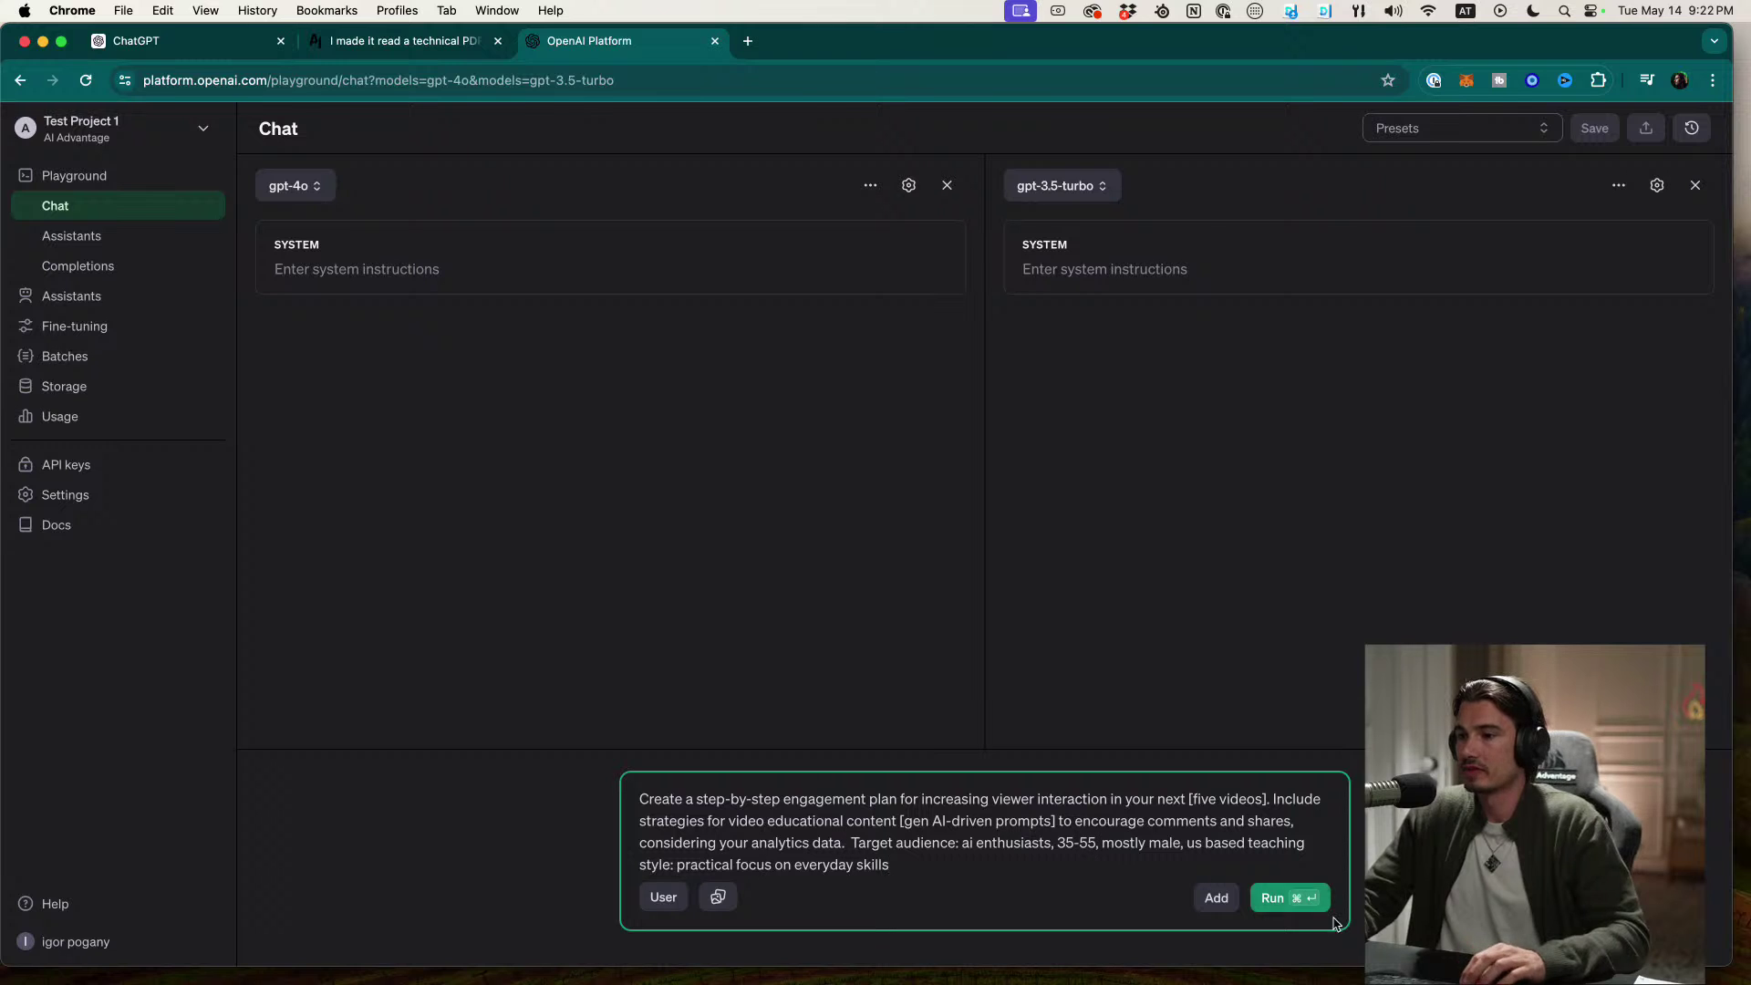
left_click(1286, 900)
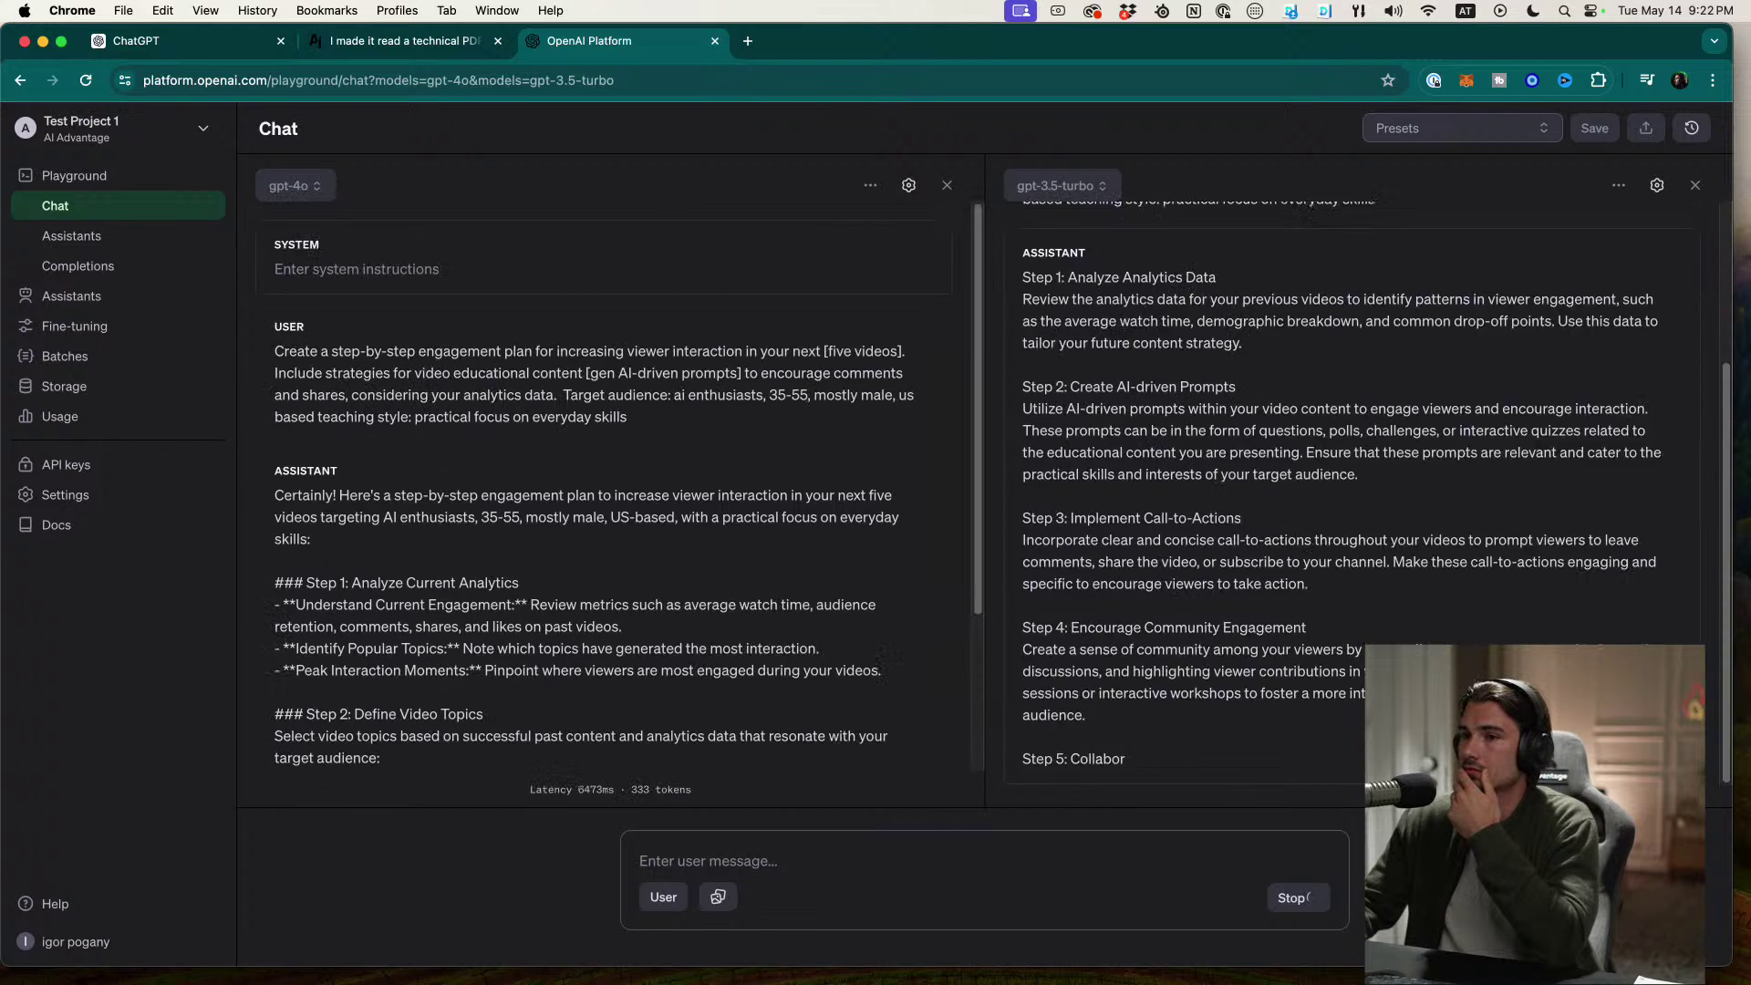
Step: Compare gpt-3.5-turbo's Steps 1 to 5 with gpt-4o's analytics, video topics and intro sections
scroll(1369, 484, "down", 5)
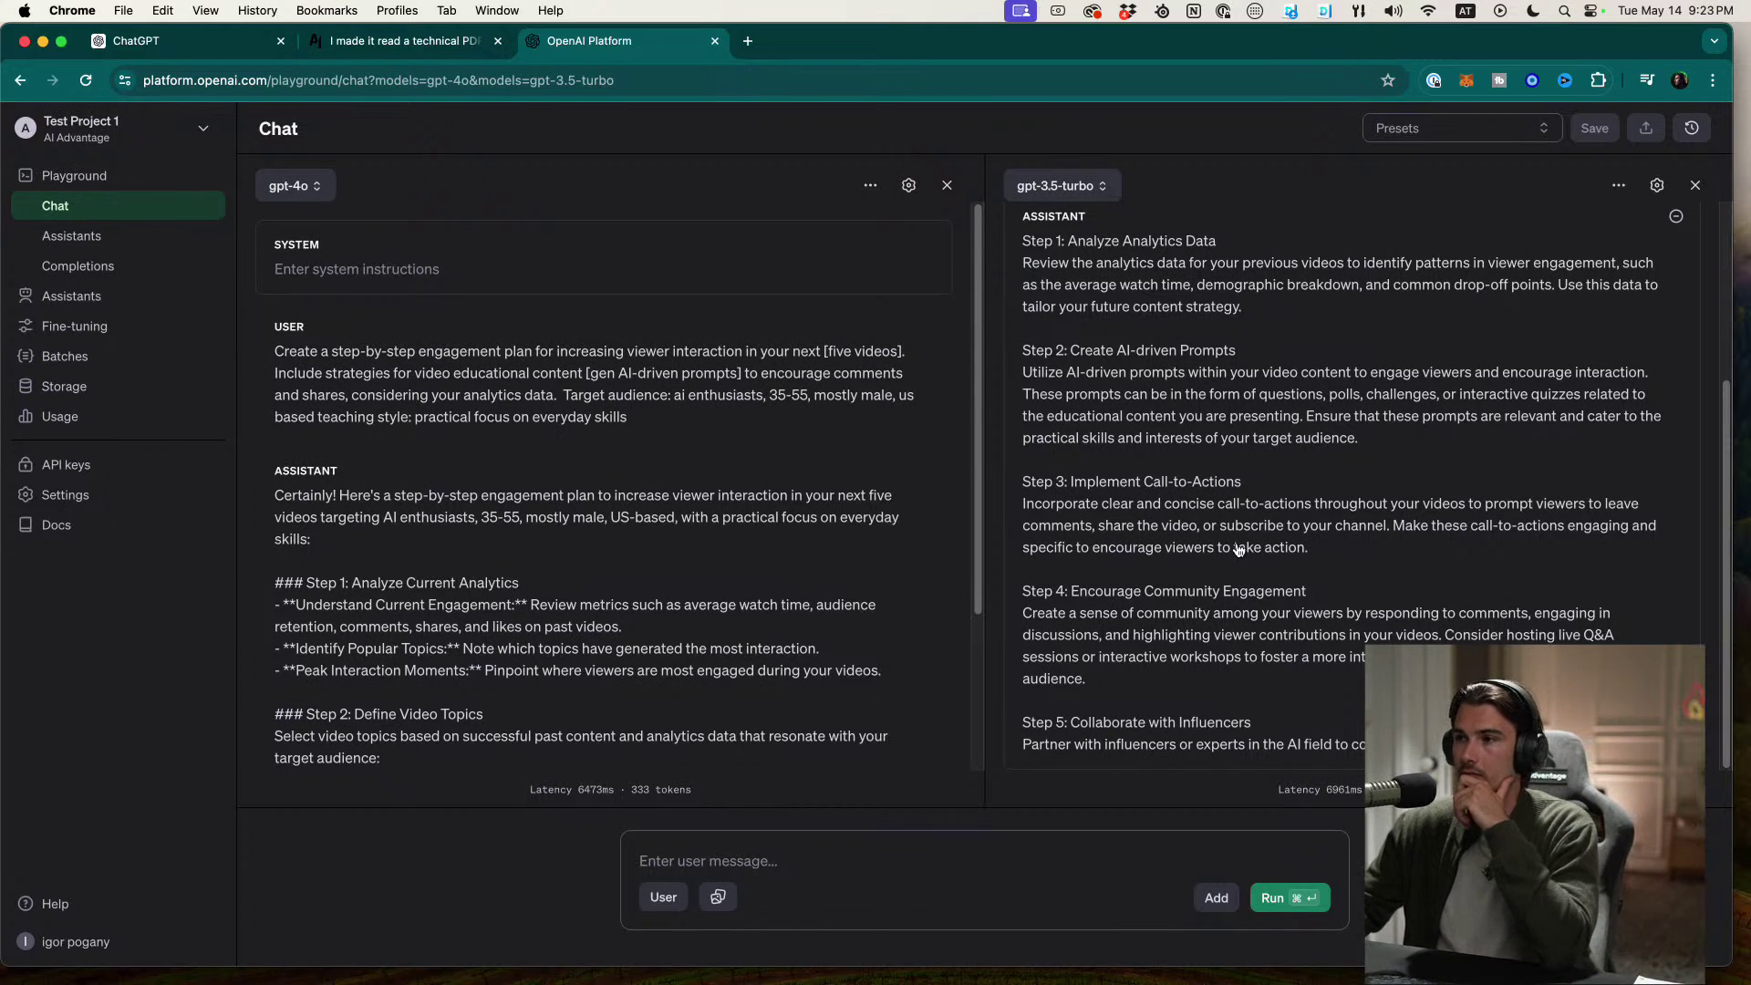
scroll(825, 557, "down", 3)
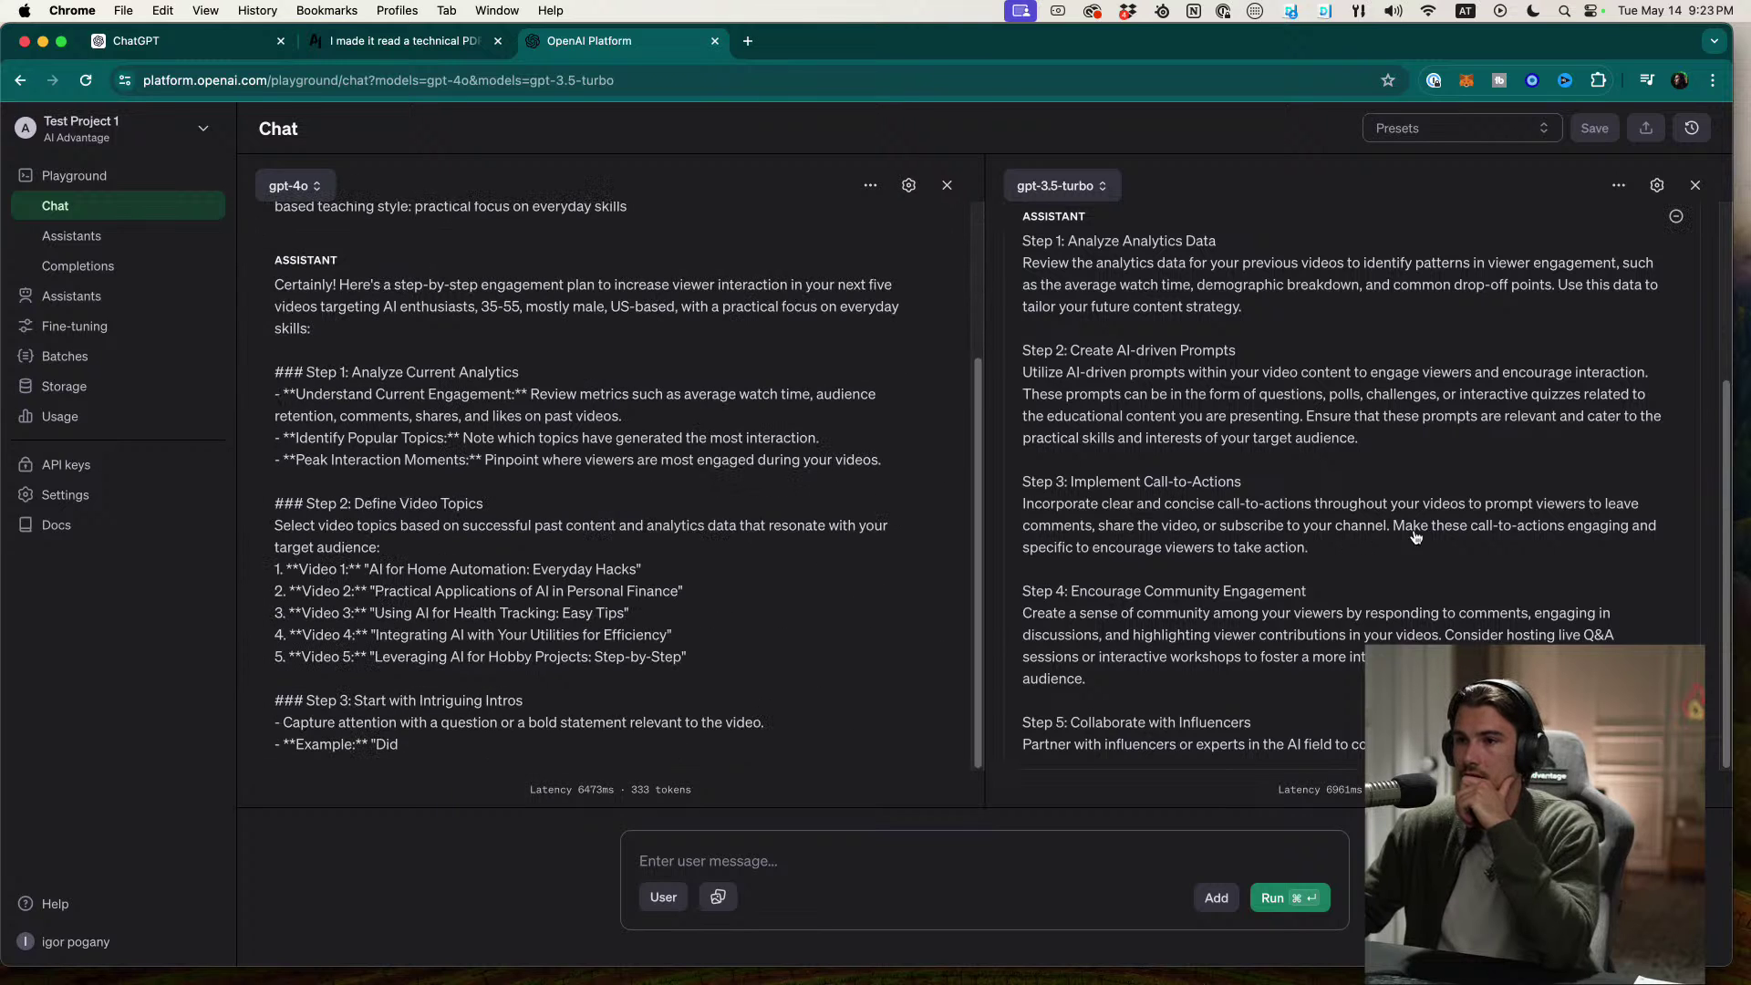
scroll(1388, 555, "up", 5)
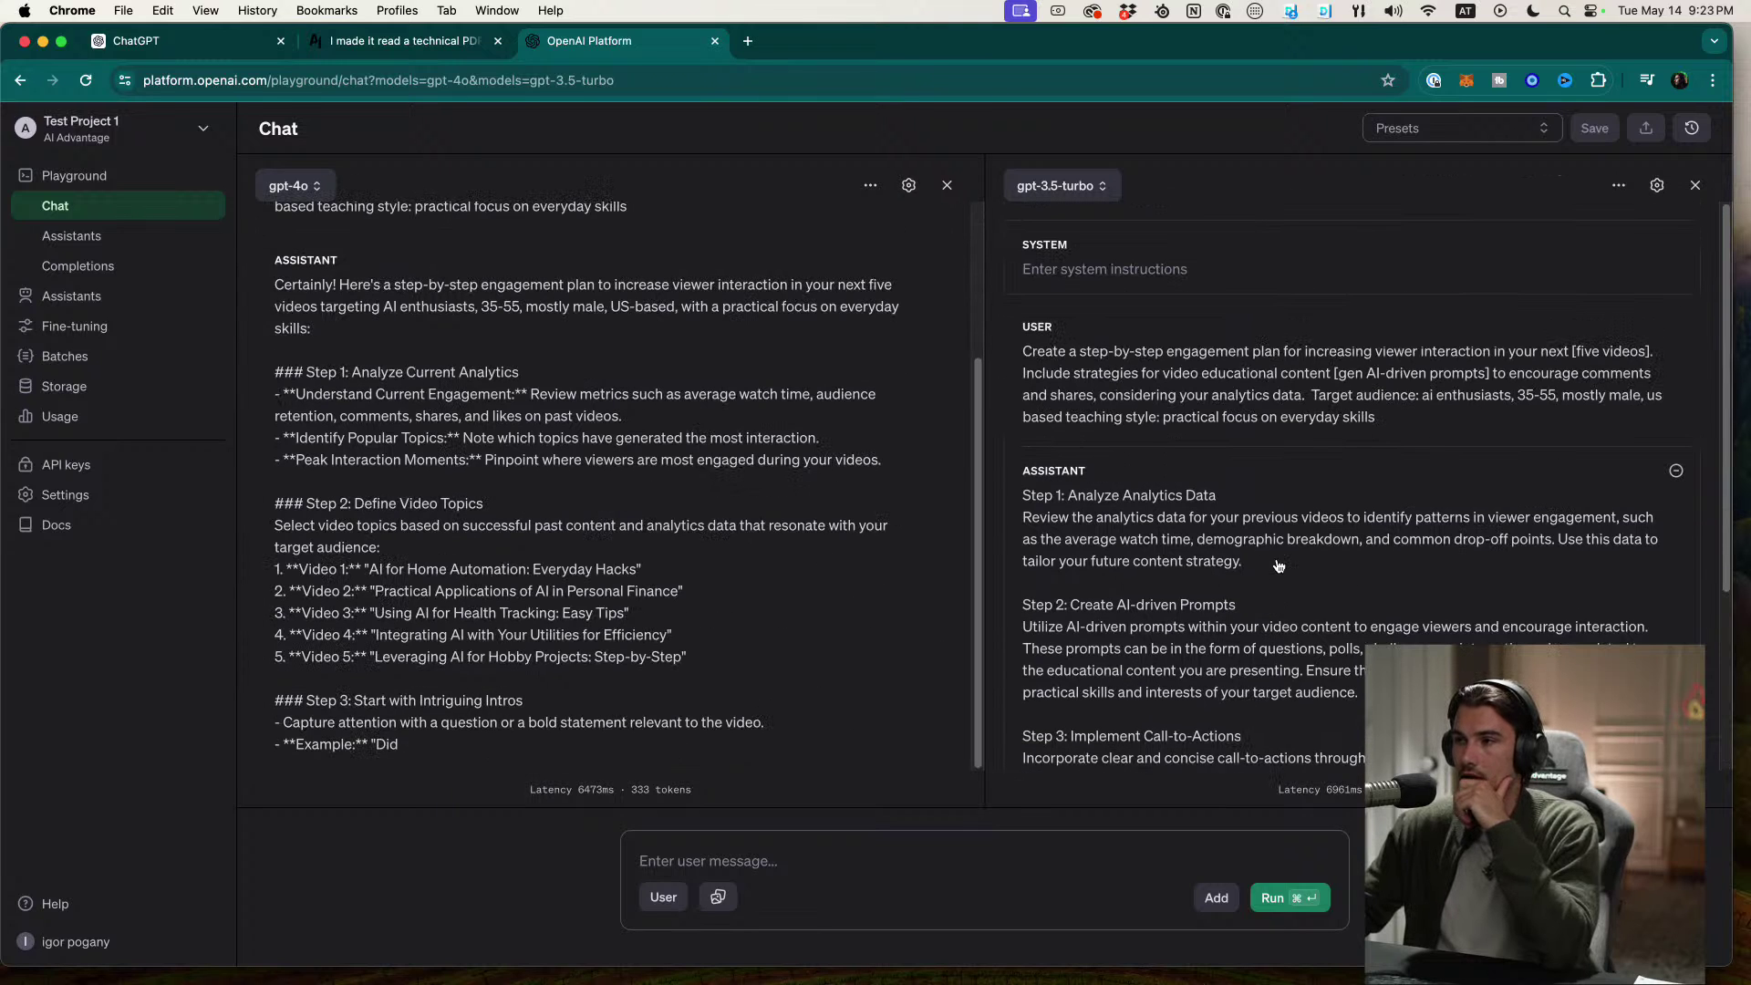
scroll(707, 571, "up", 5)
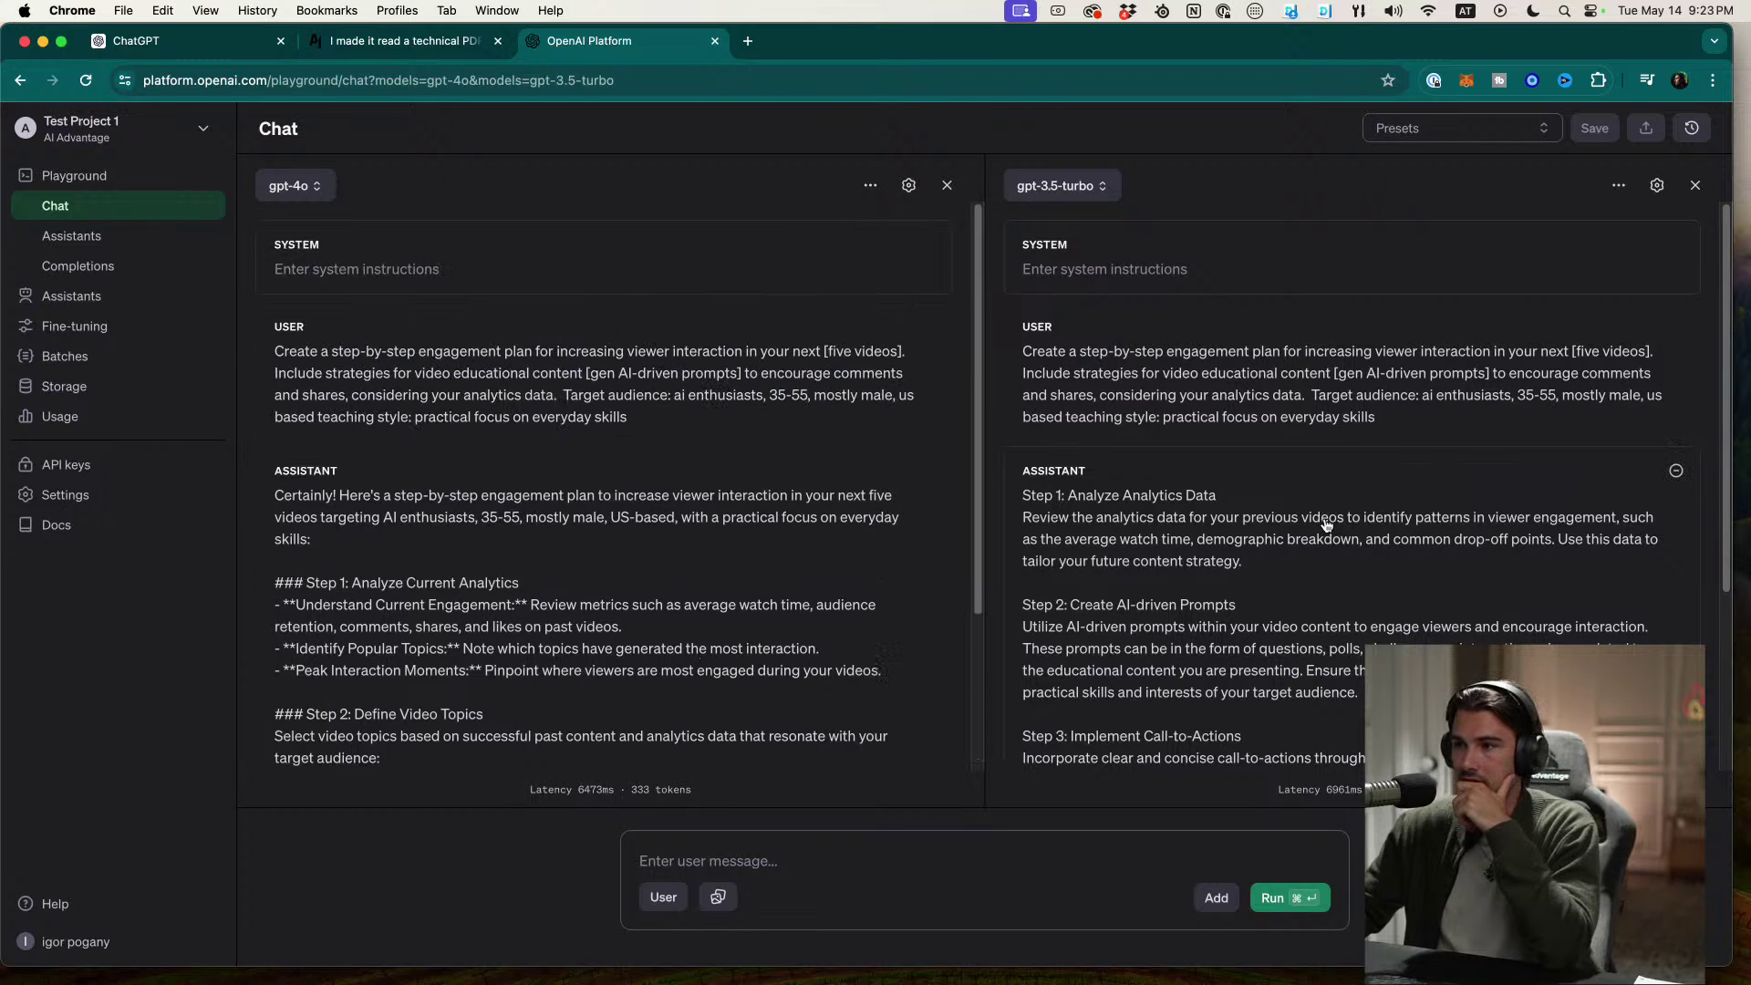
scroll(1325, 524, "down", 3)
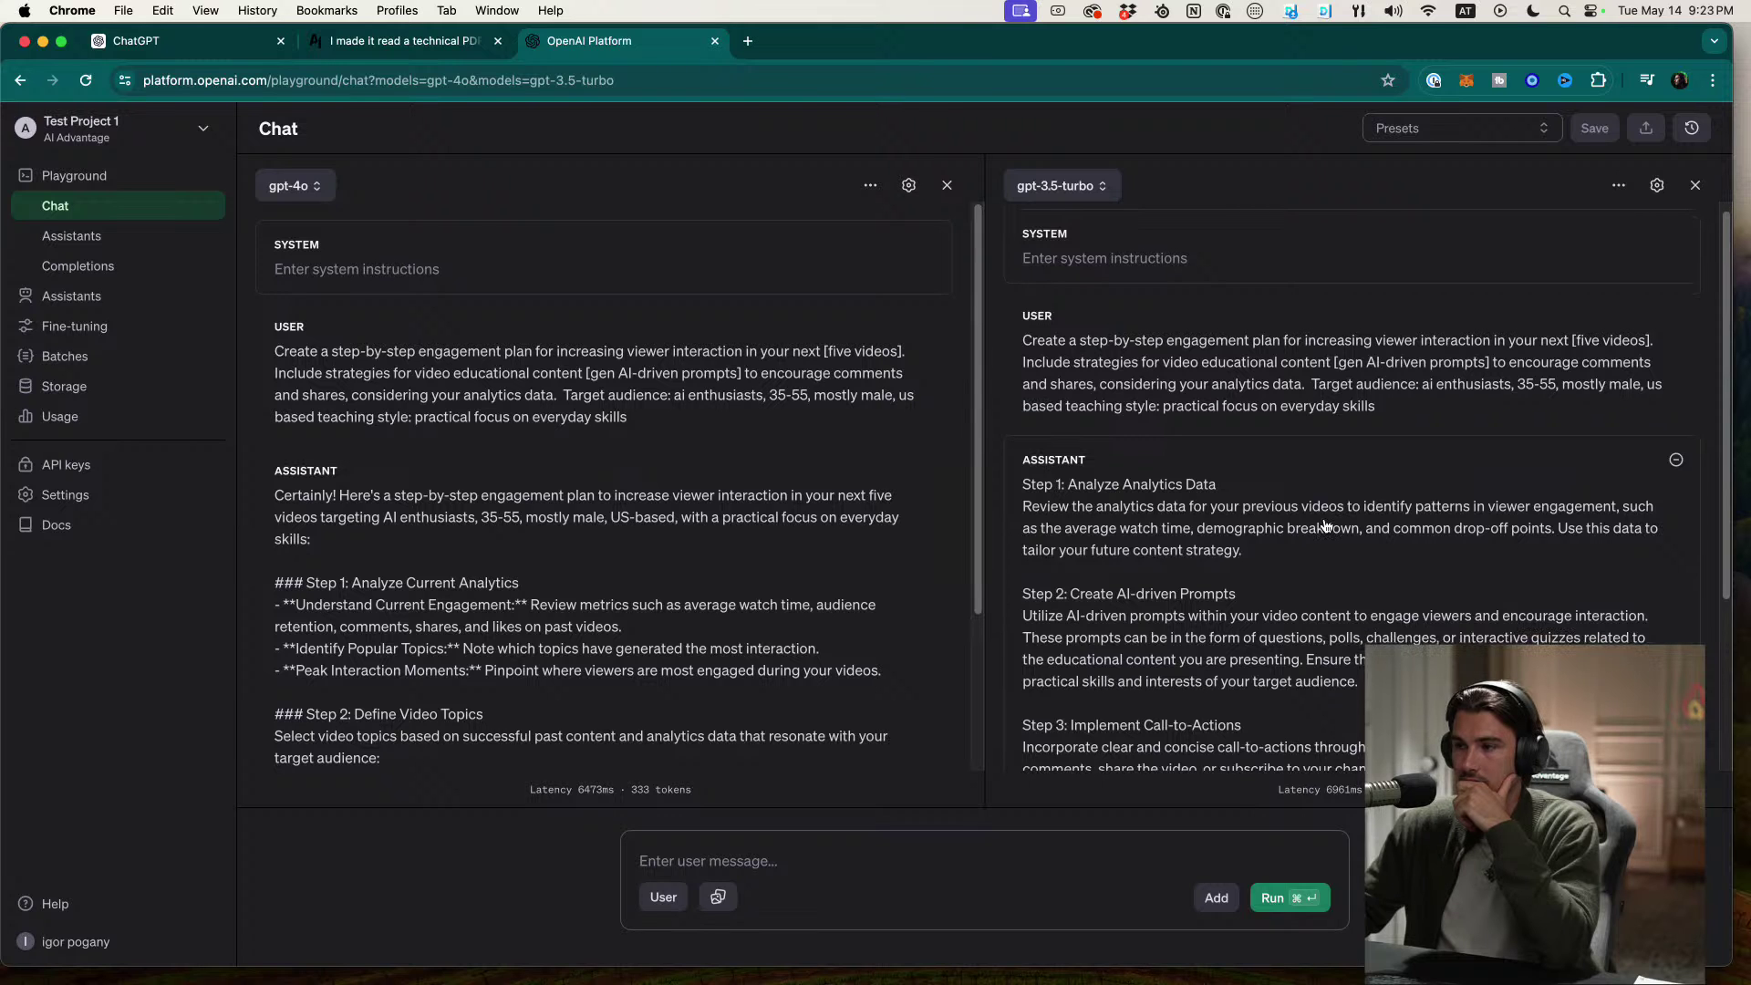
scroll(1325, 525, "down", 2)
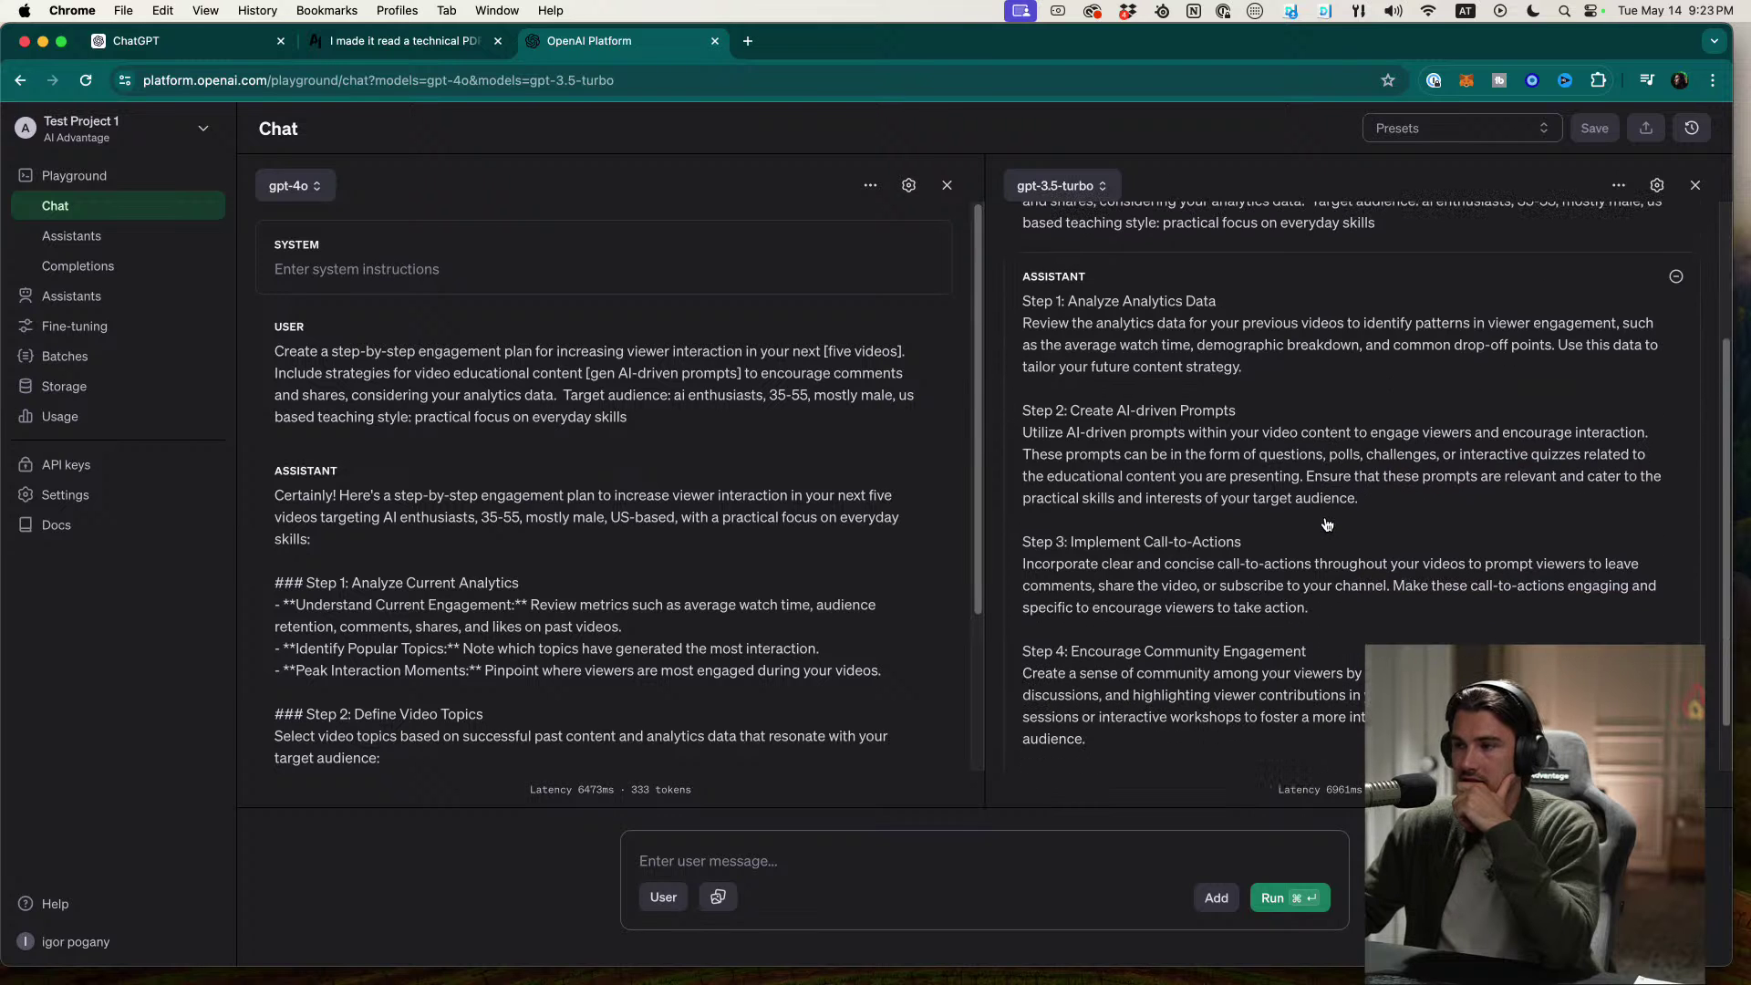
scroll(591, 472, "down", 3)
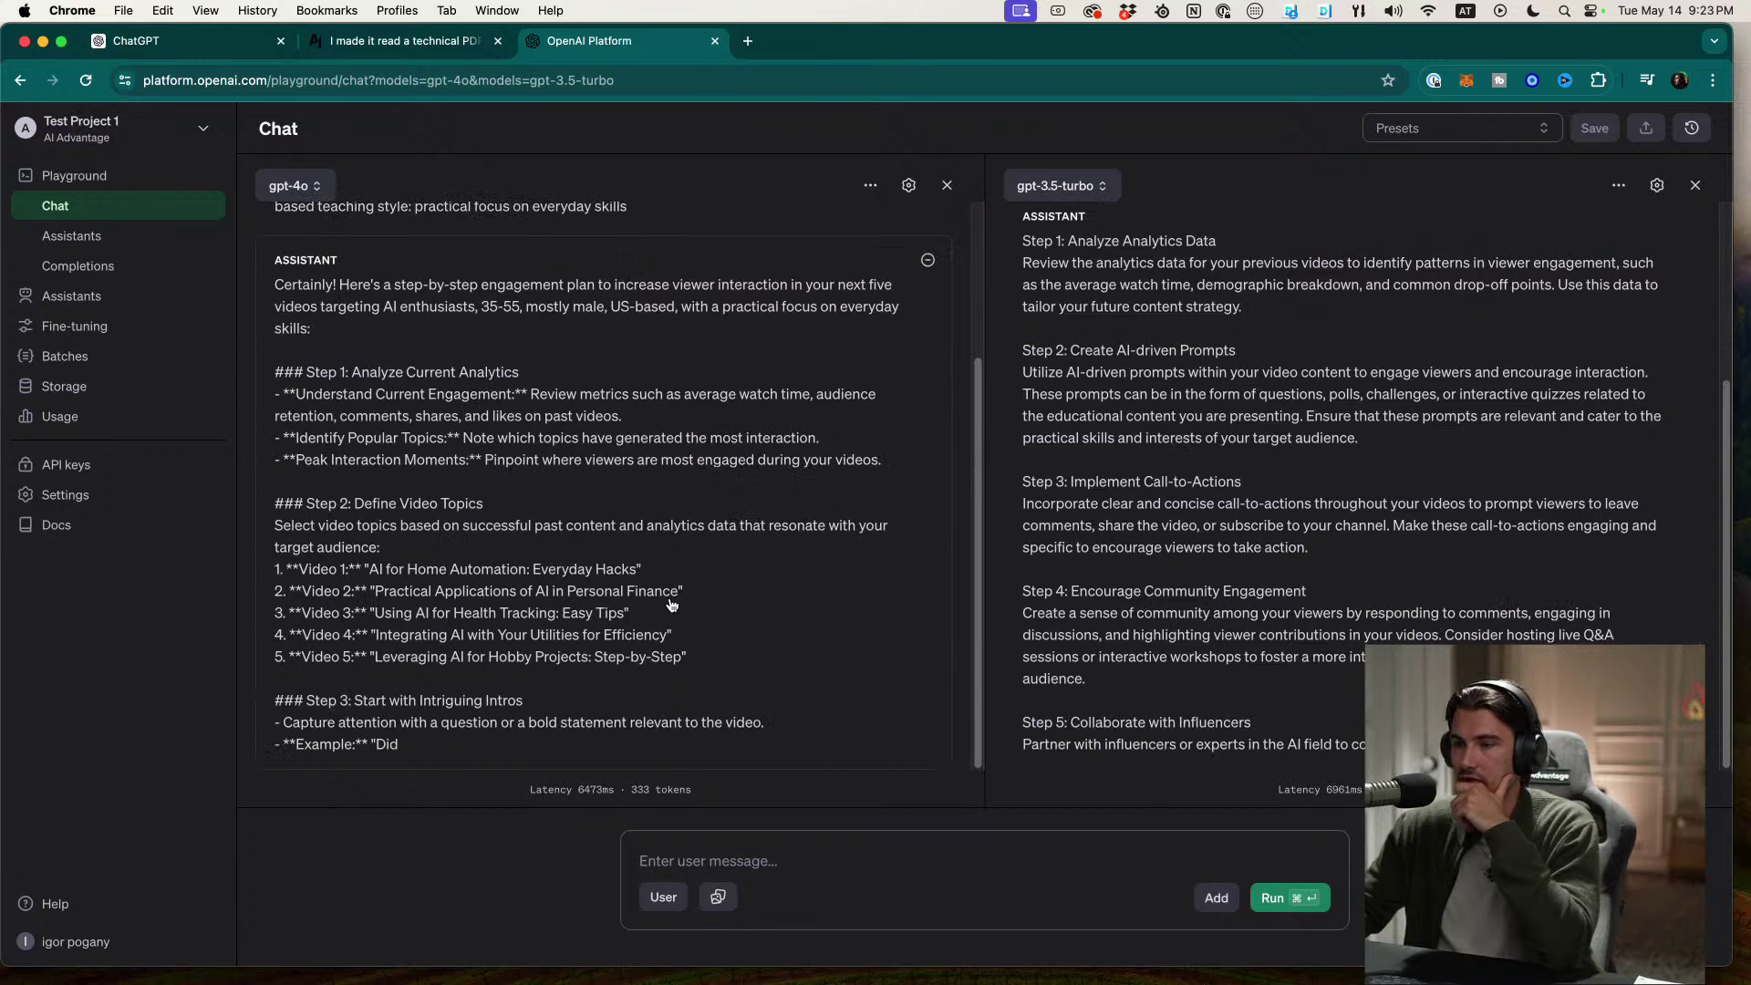
scroll(675, 604, "up", 1)
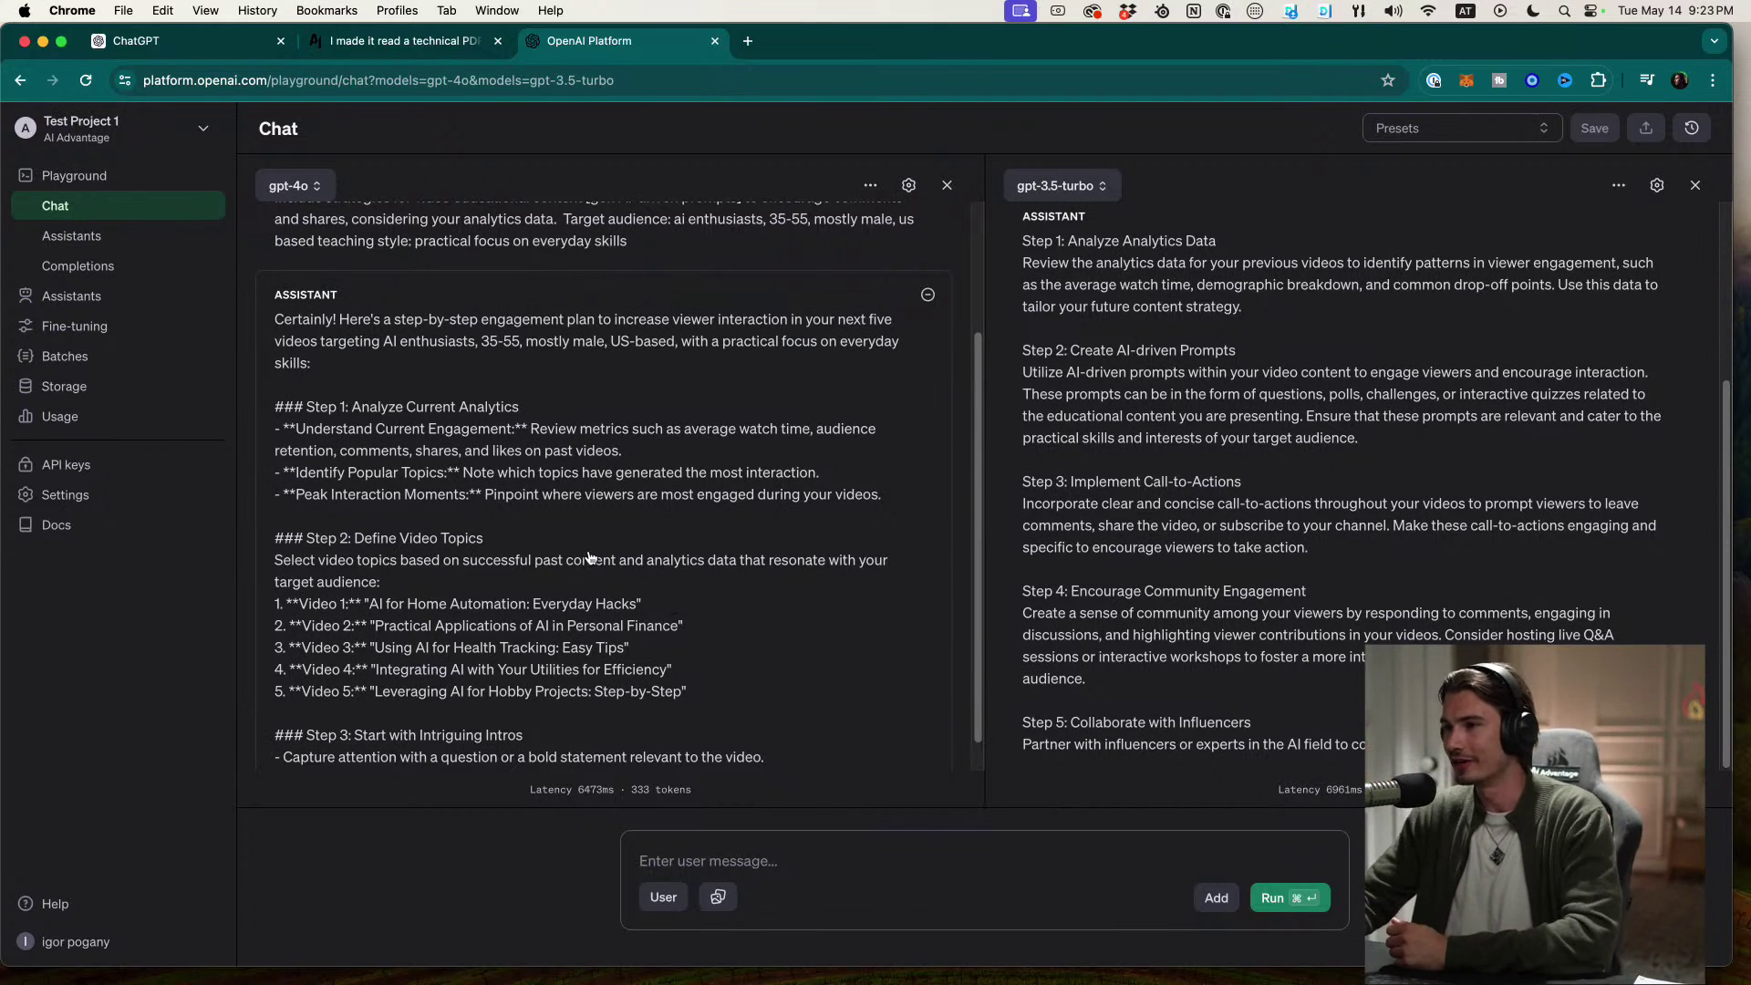
scroll(1180, 617, "up", 3)
scroll(1179, 618, "up", 3)
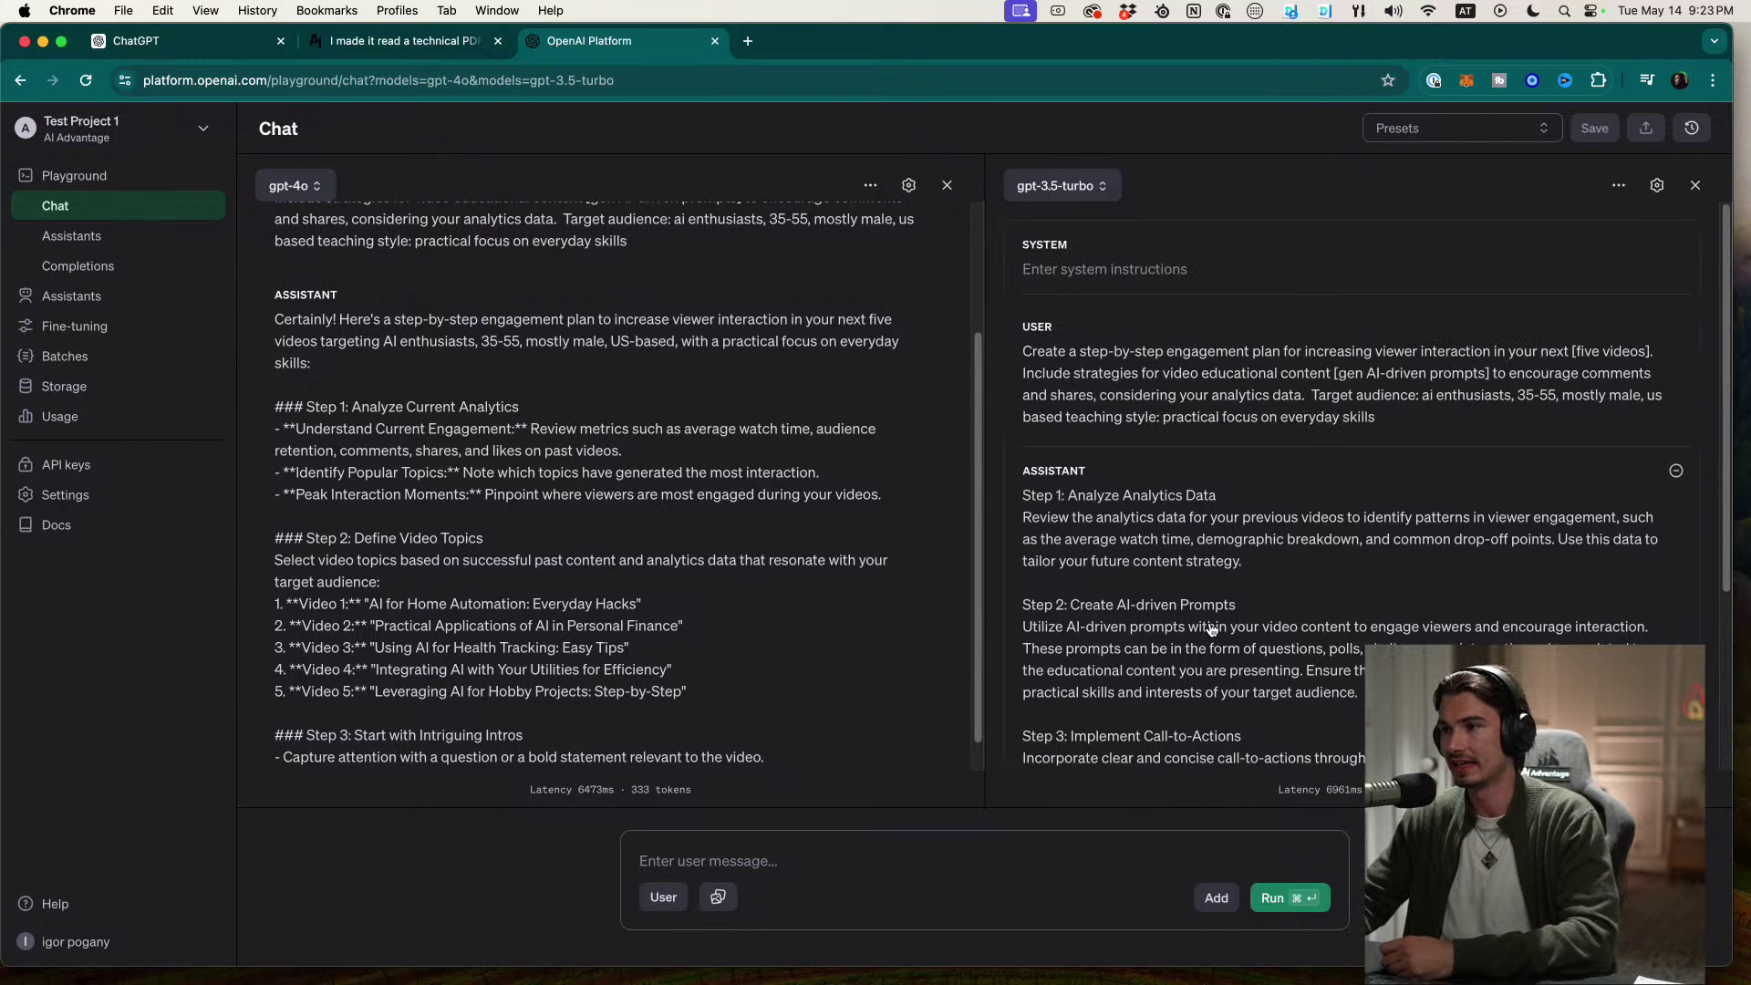
scroll(720, 580, "up", 4)
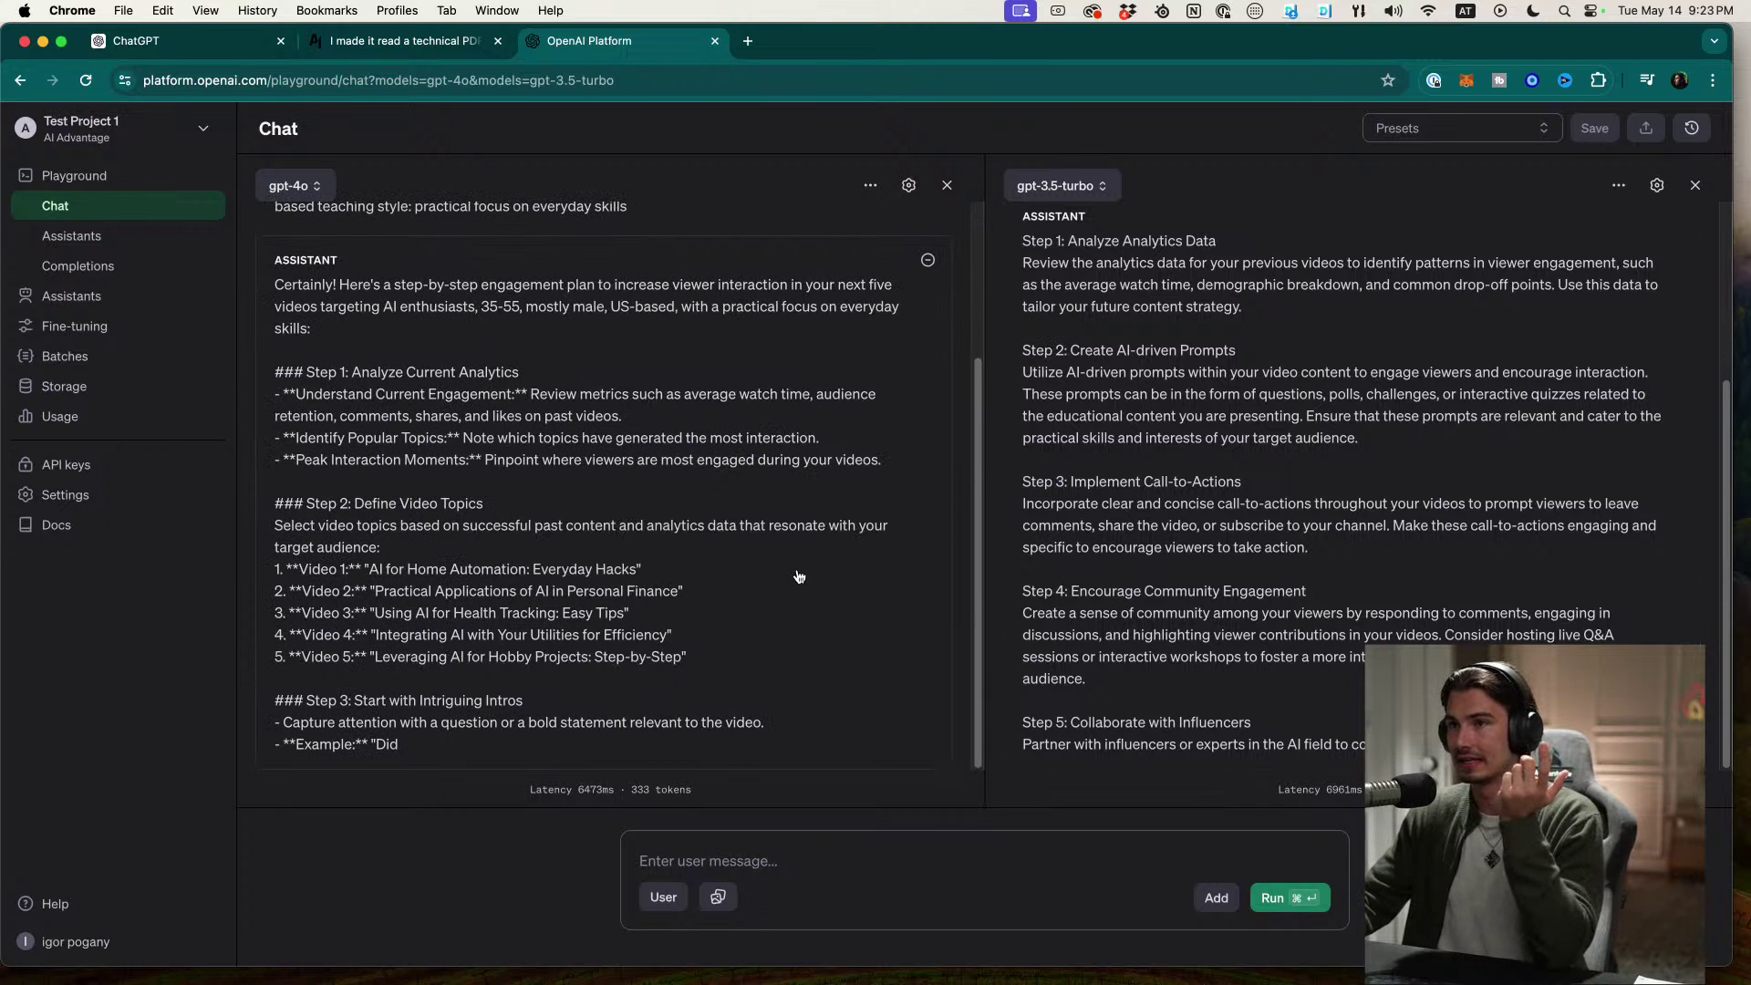
Step: Open Notion, and rerun the five-video engagement plan prompt in an emptied Playground comparison of gpt-4o and gpt-3.5-turbo
mouse_move(748, 969)
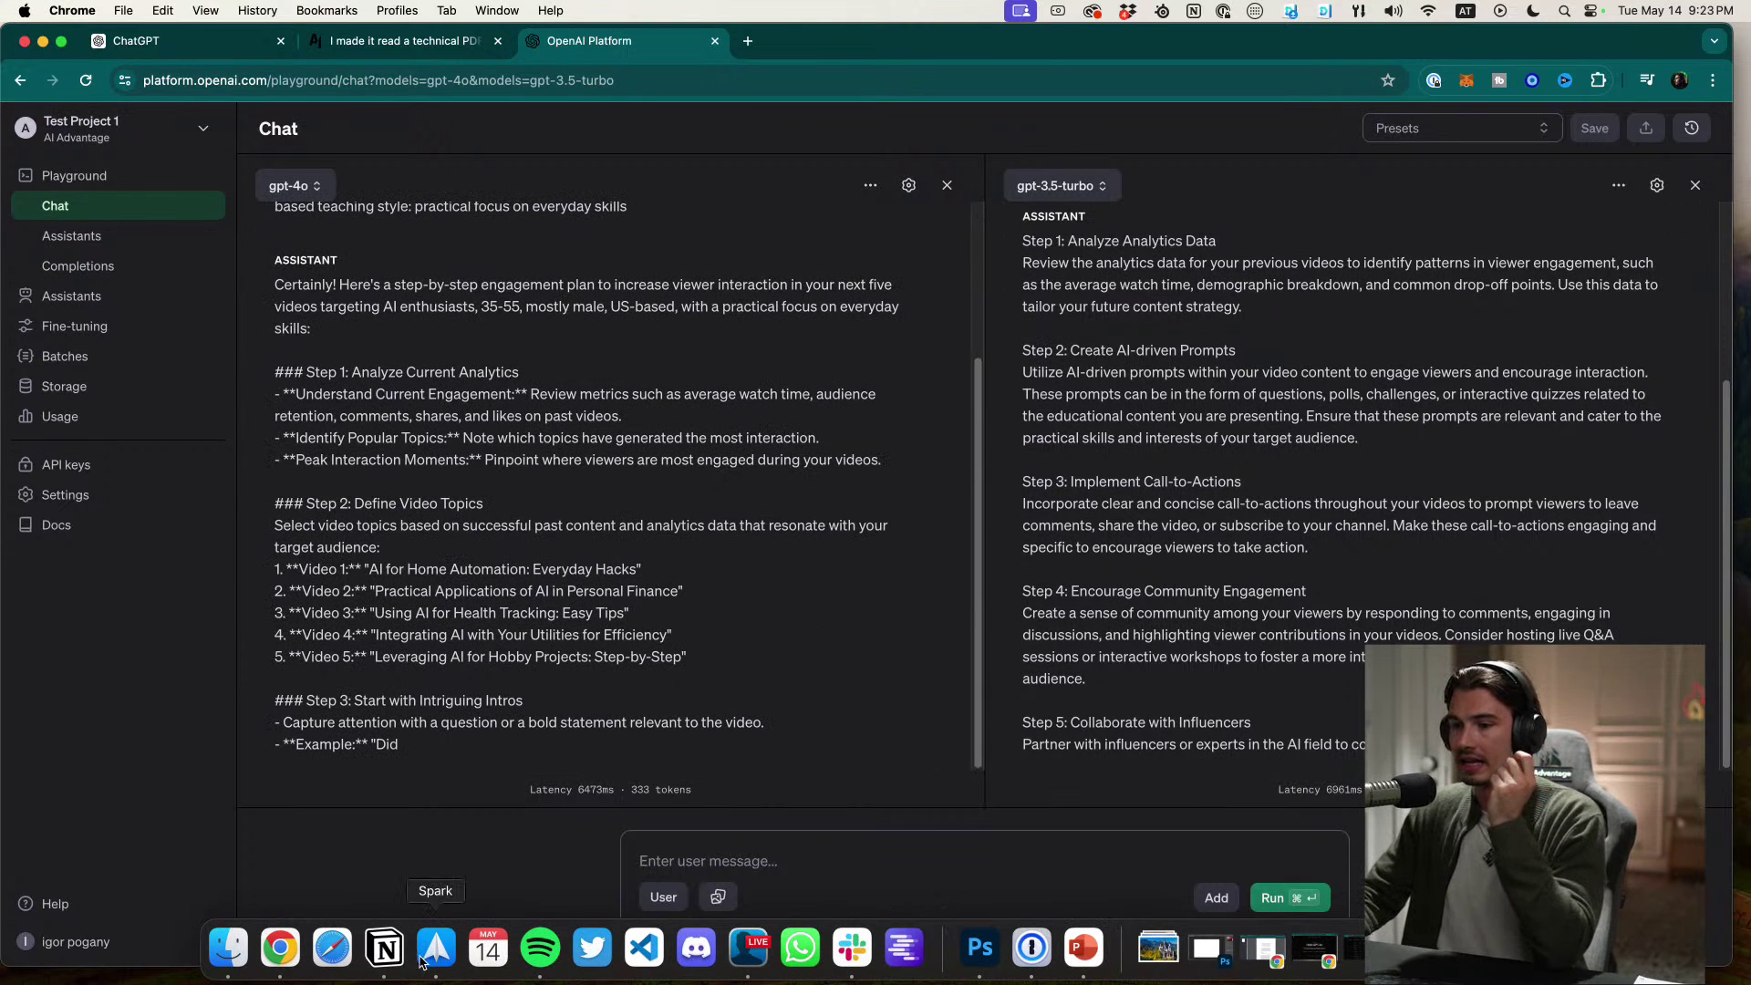
left_click(386, 958)
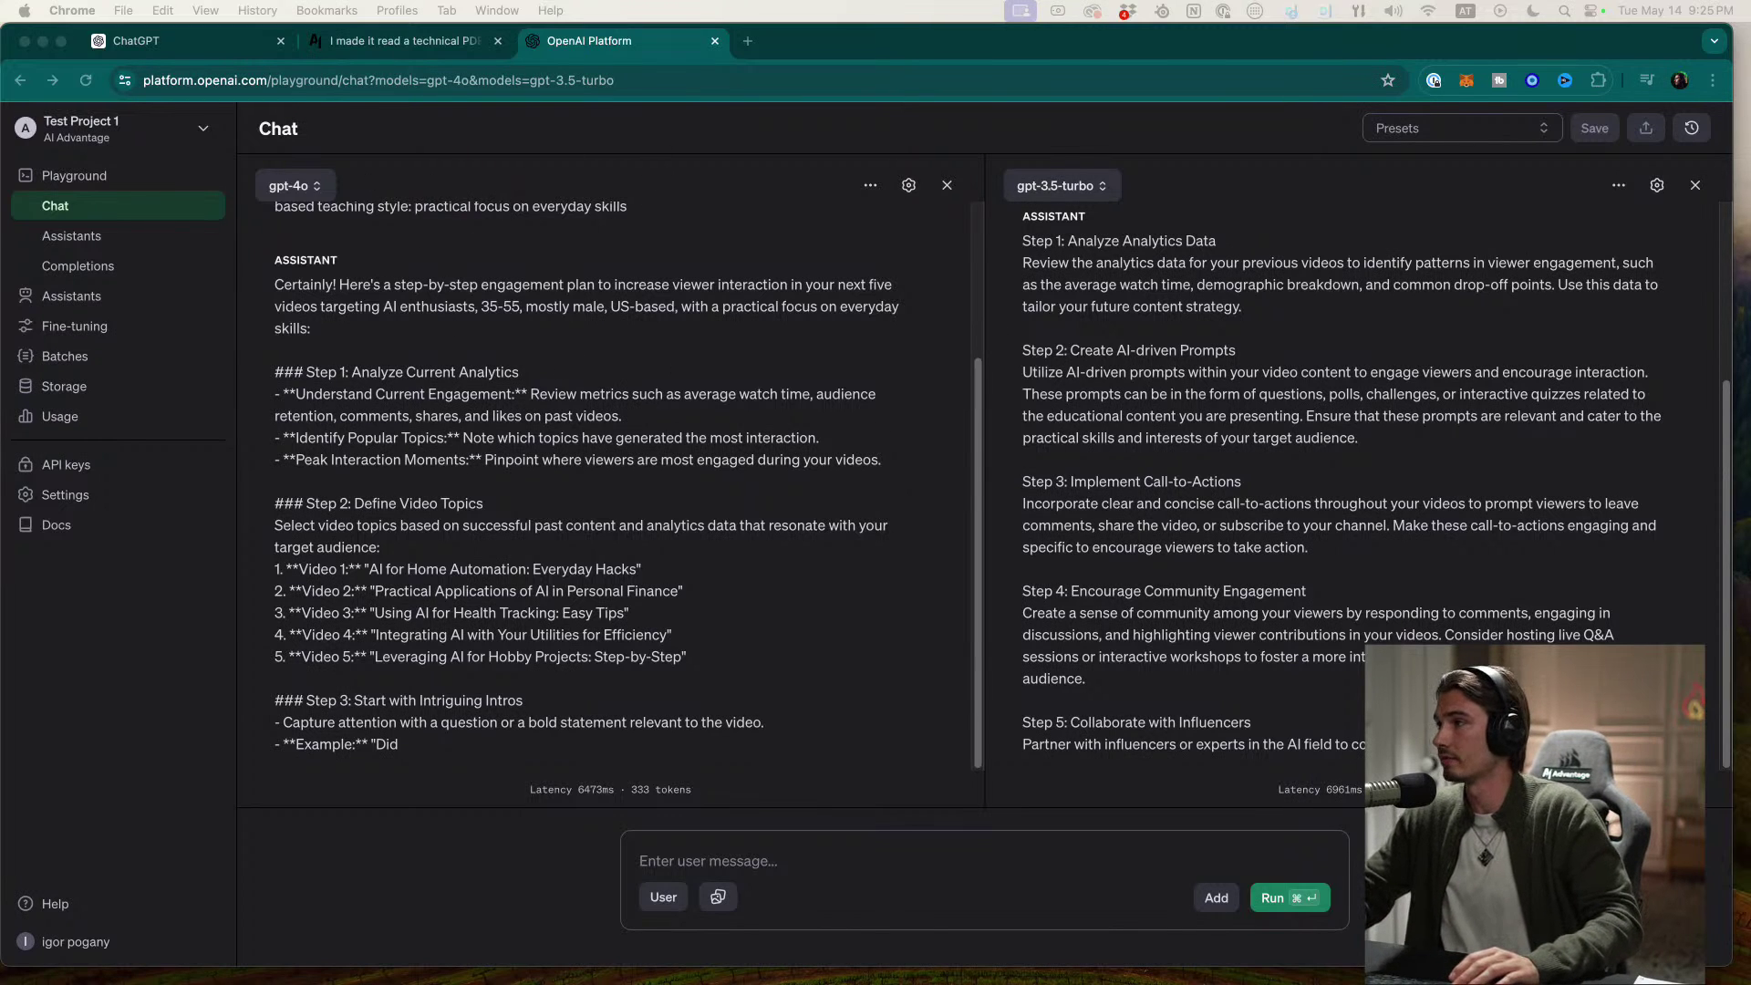
key("super+r")
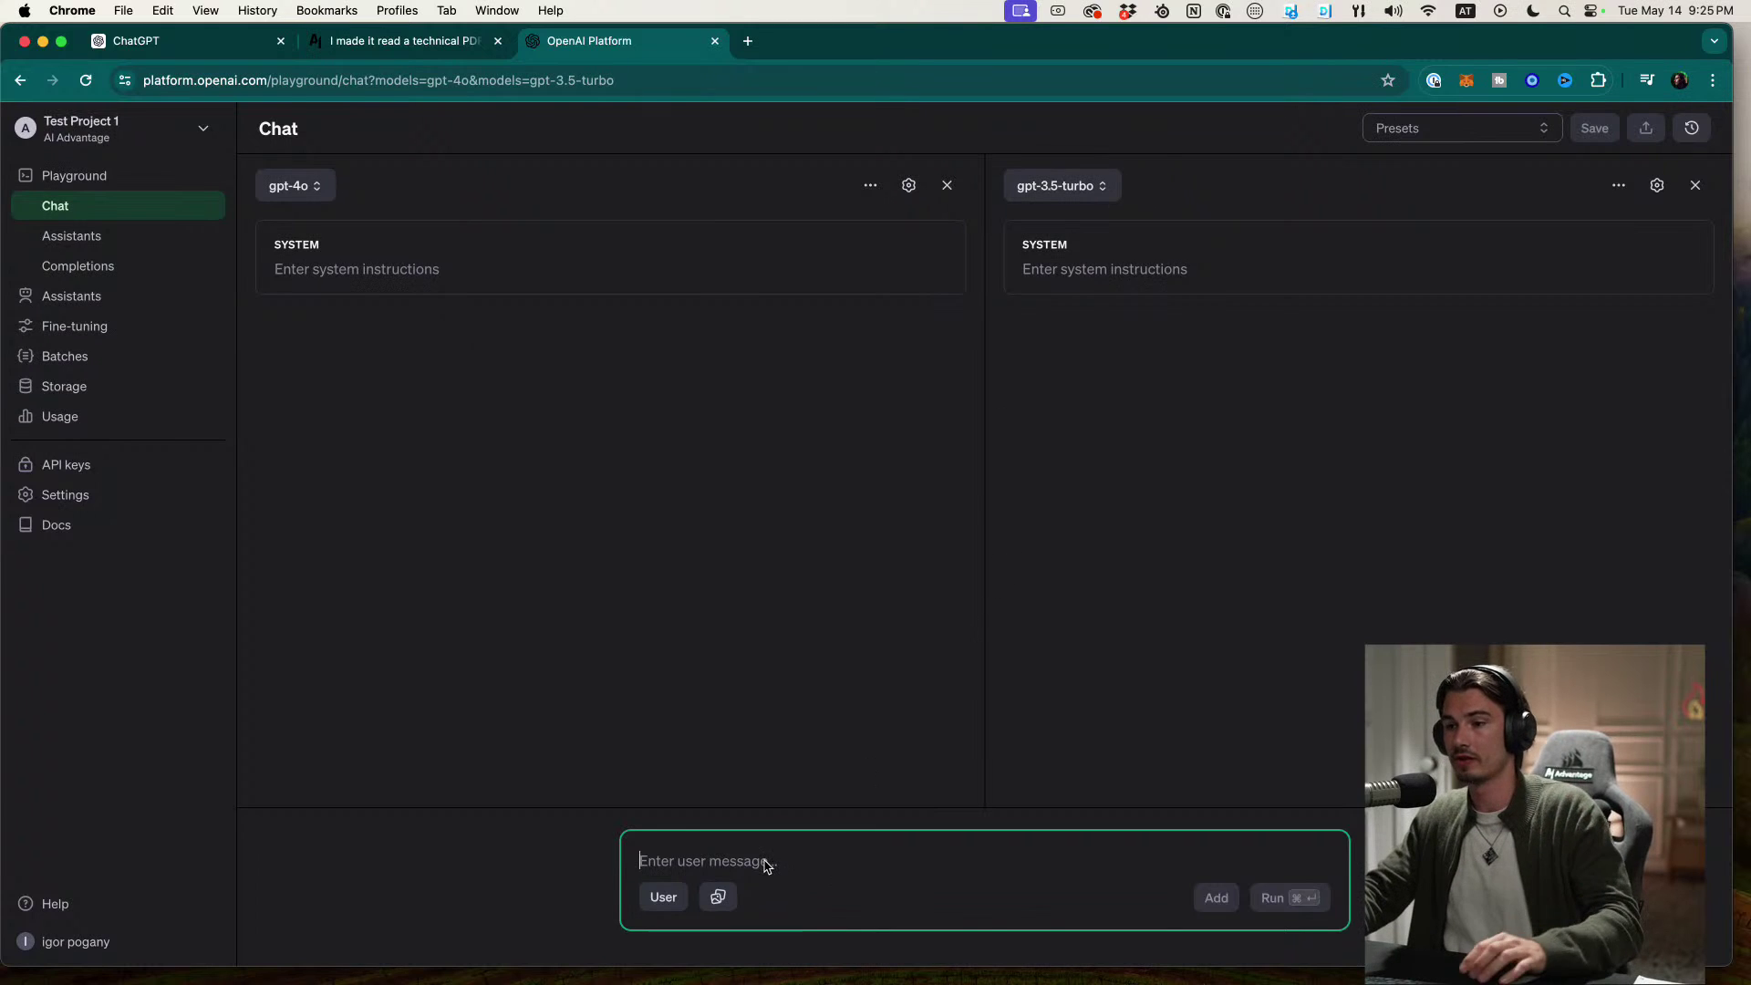
type("Create a step-by-step engagement plan for increasing viewer interaction in your next [five videos]. Include strategies for video educational content [gen AI-driven prompts] to encourage comments and shares, considering your analytics data.  Target audience: ai enthusiasts, 35-55, mostly male, us based teaching style: practical focus on everyday skills")
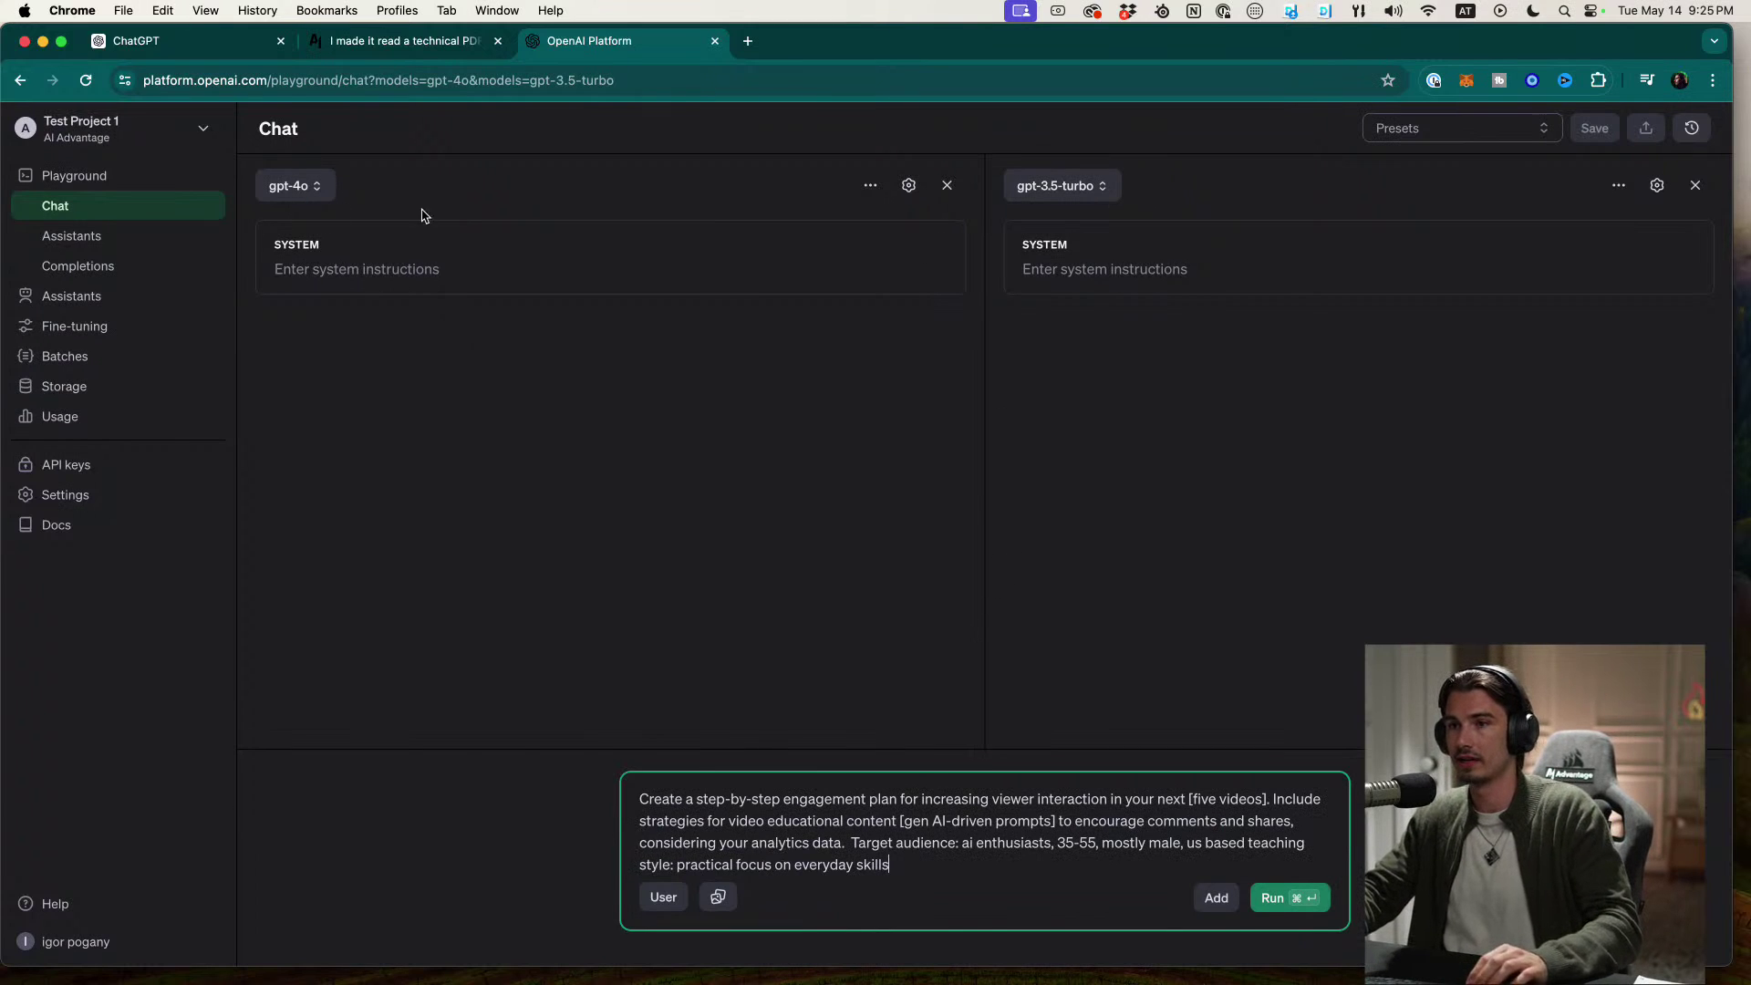
left_click(1289, 899)
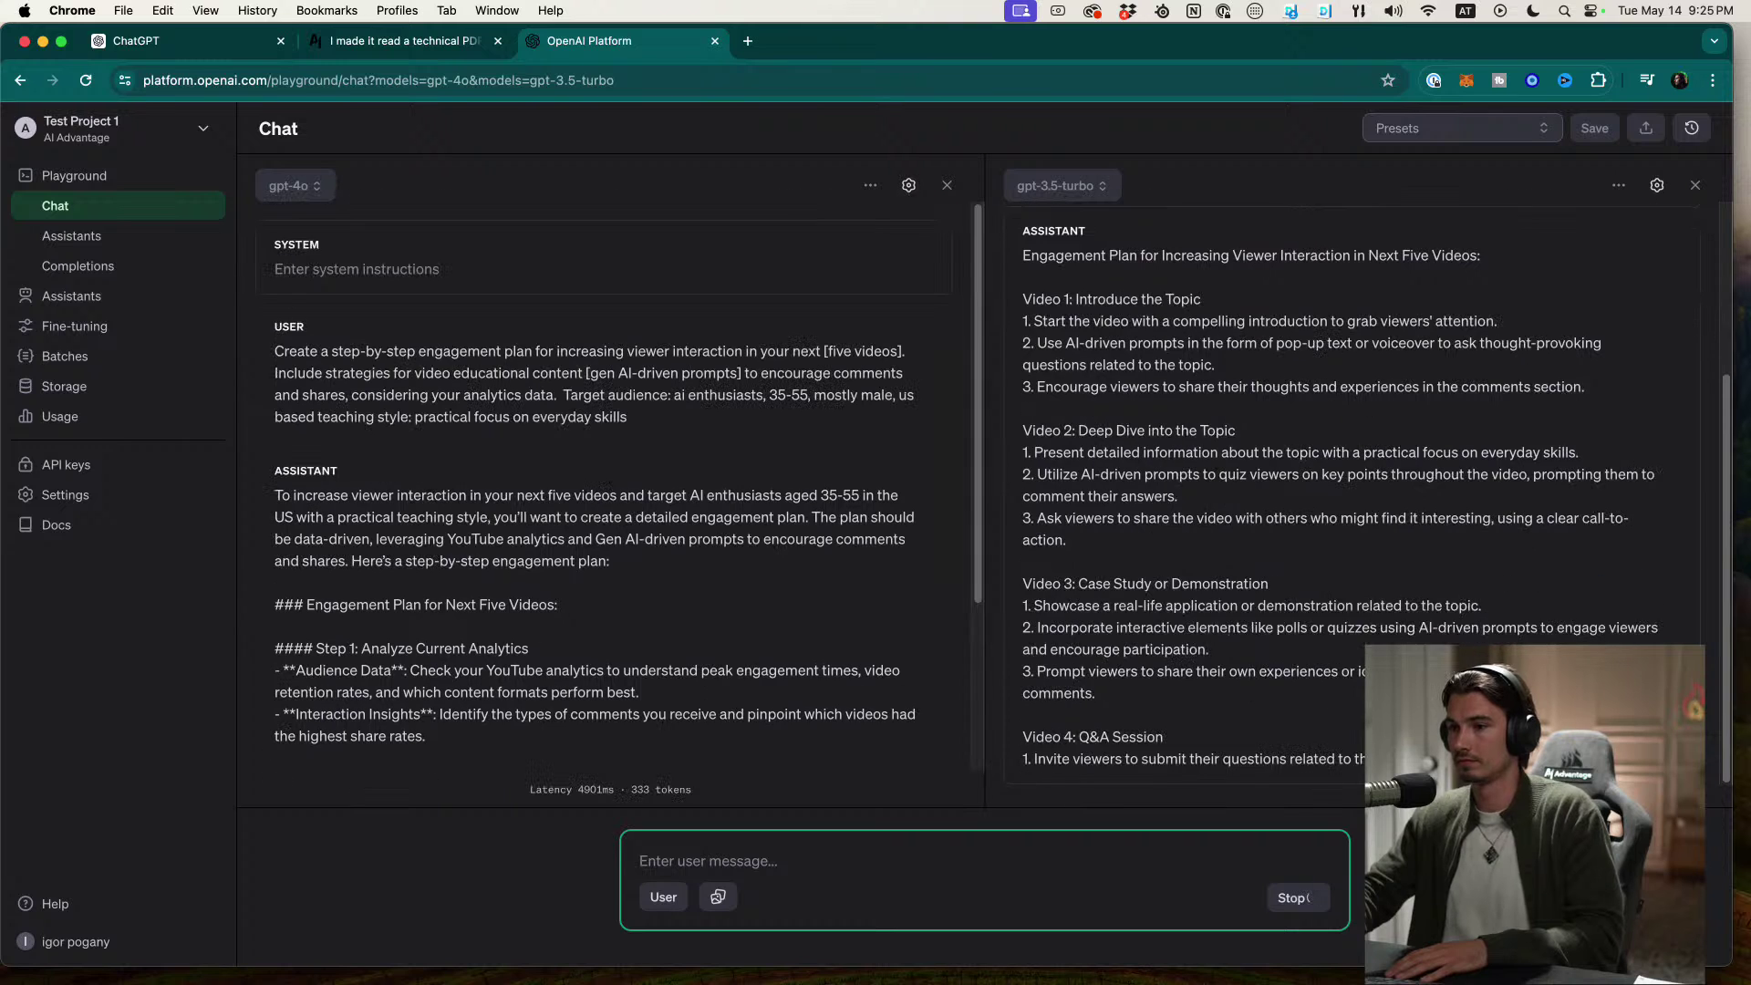
Step: Read gpt-4o's new engagement plan beside gpt-3.5-turbo's and highlight gpt-4o's latency and token count
scroll(758, 686, "down", 5)
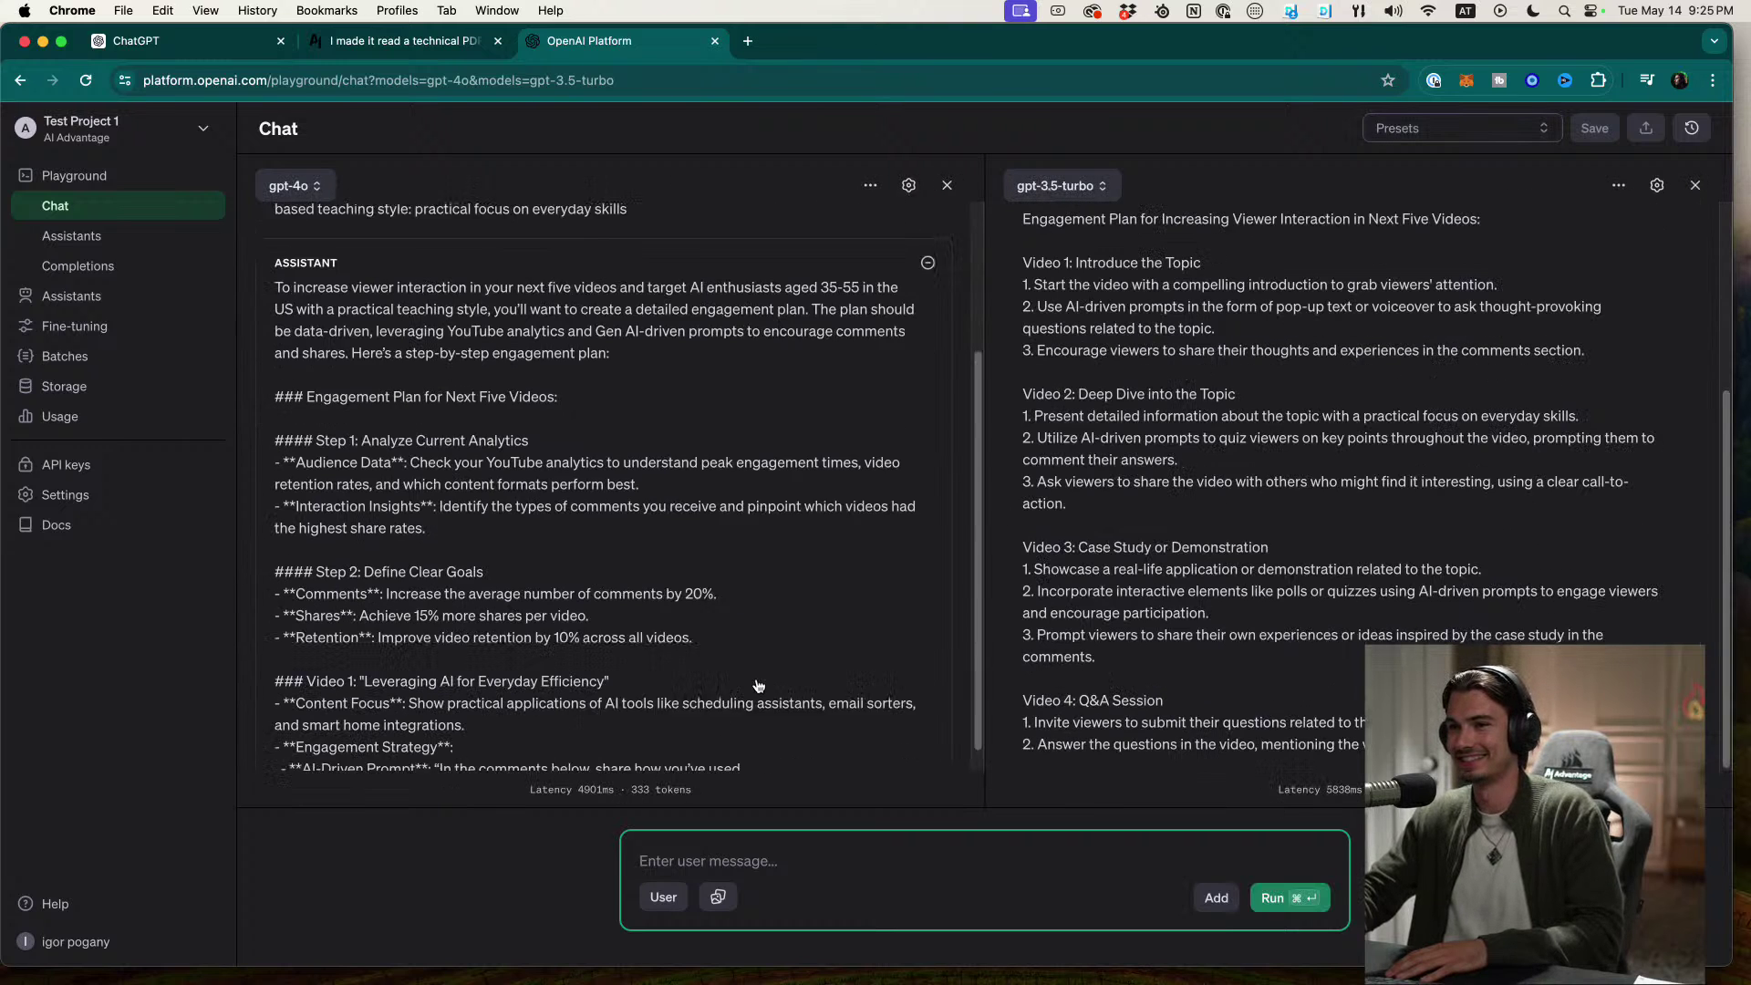
scroll(758, 685, "down", 1)
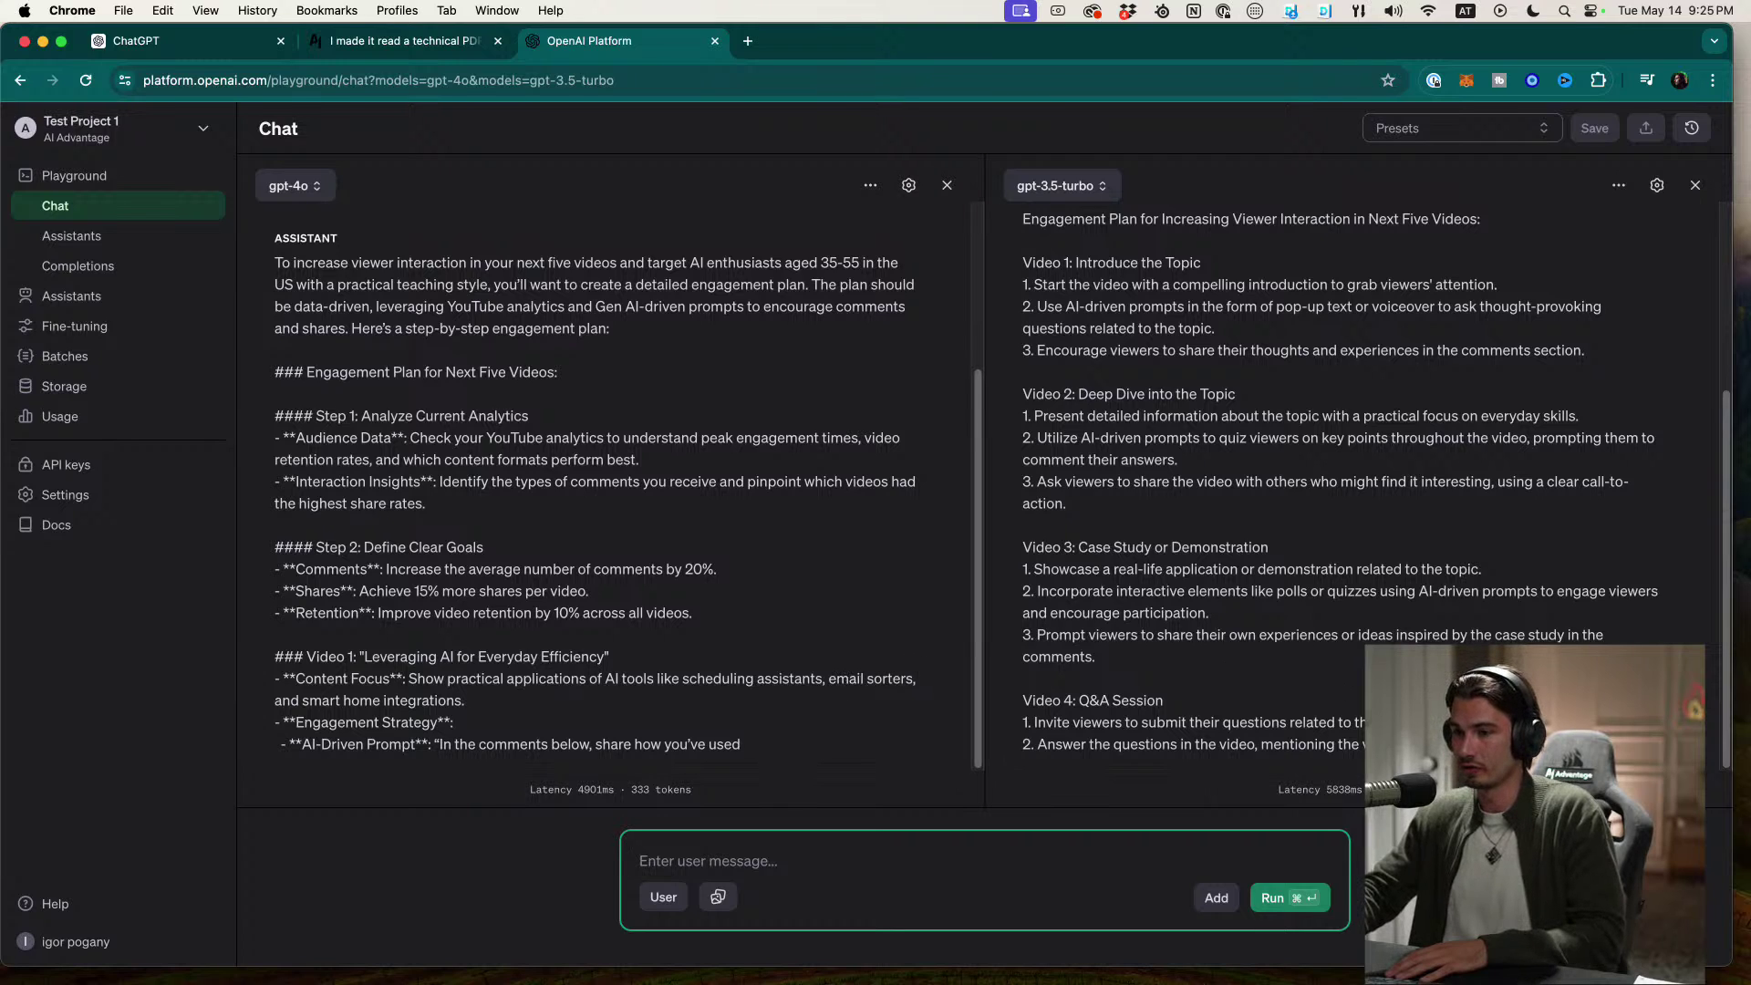
left_click_drag(576, 790, 661, 792)
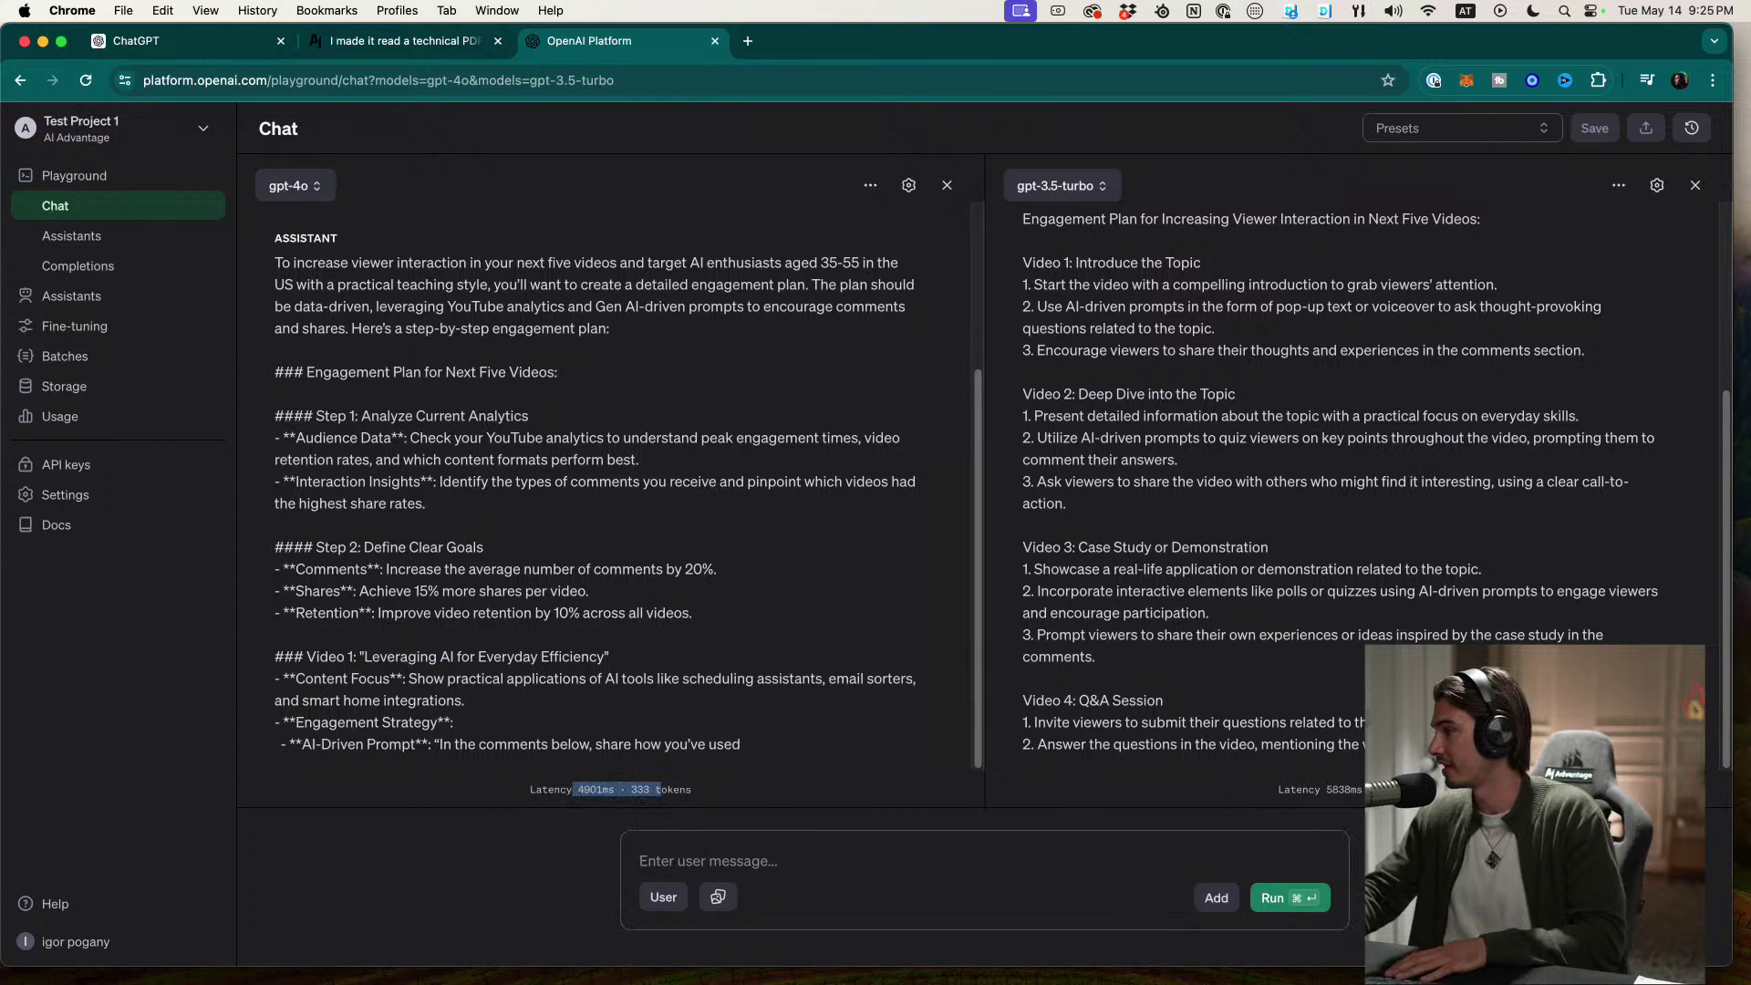
key("super+Tab")
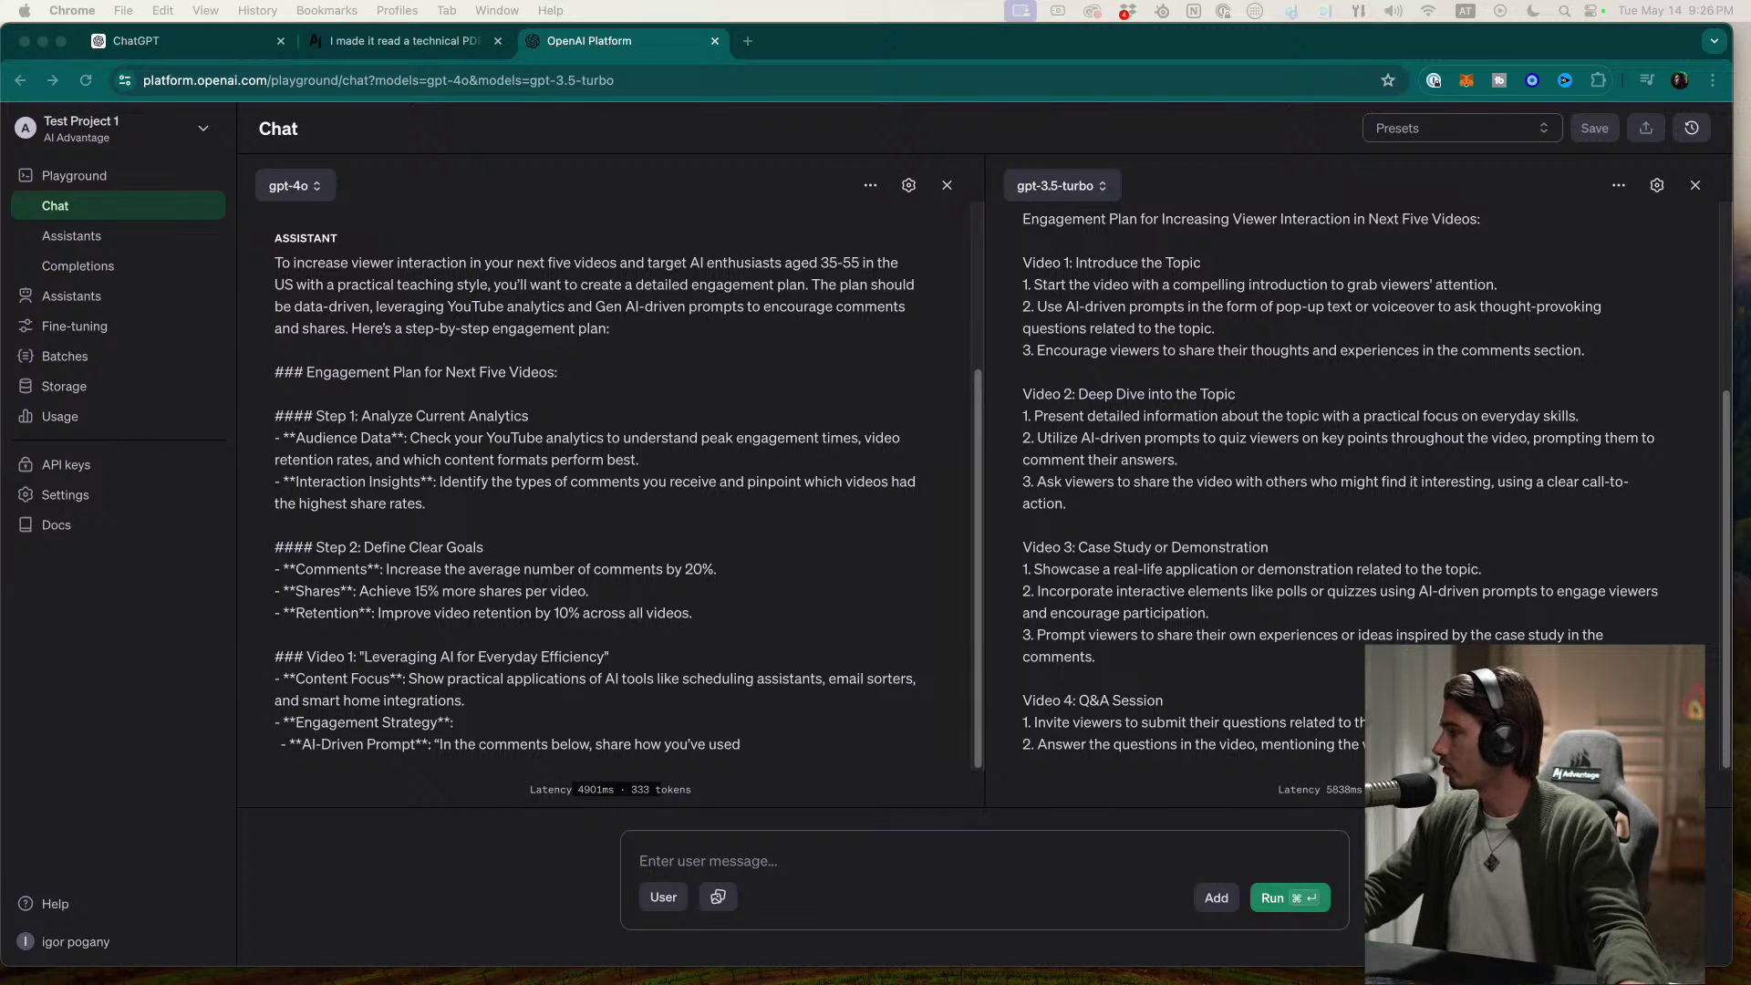
Step: Switch to ChatGPT and select GPT-4o as the chat model
left_click(200, 41)
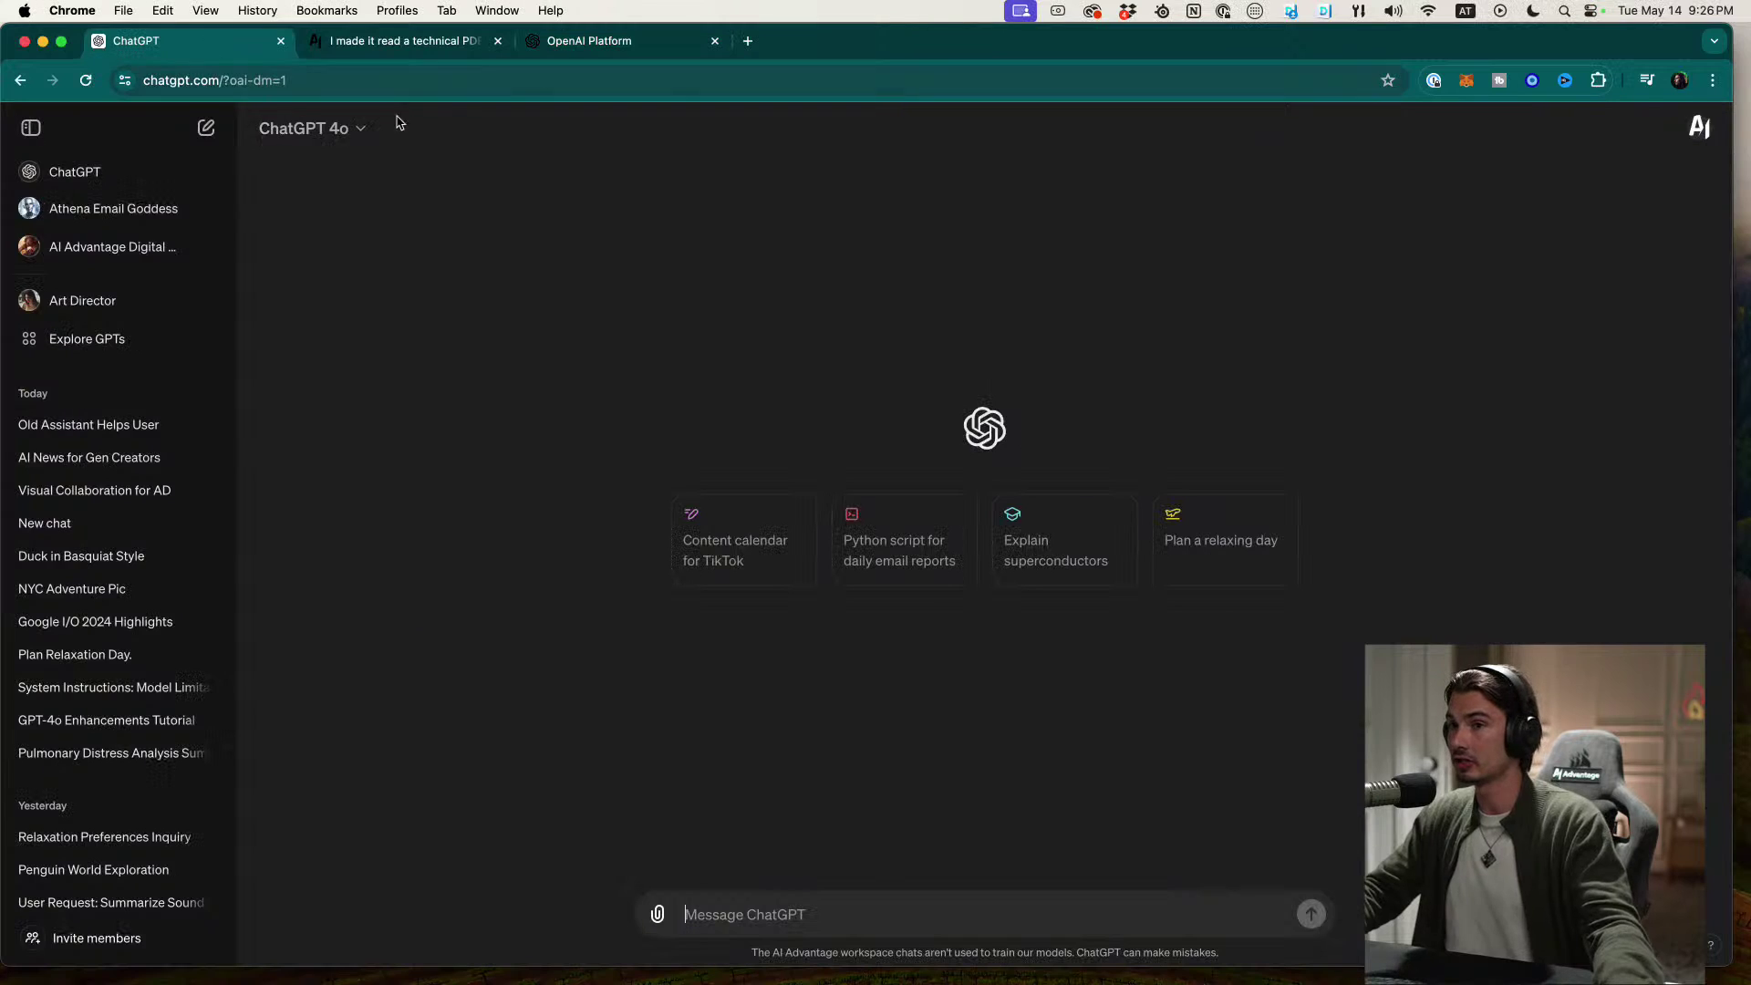
left_click(333, 129)
left_click(397, 222)
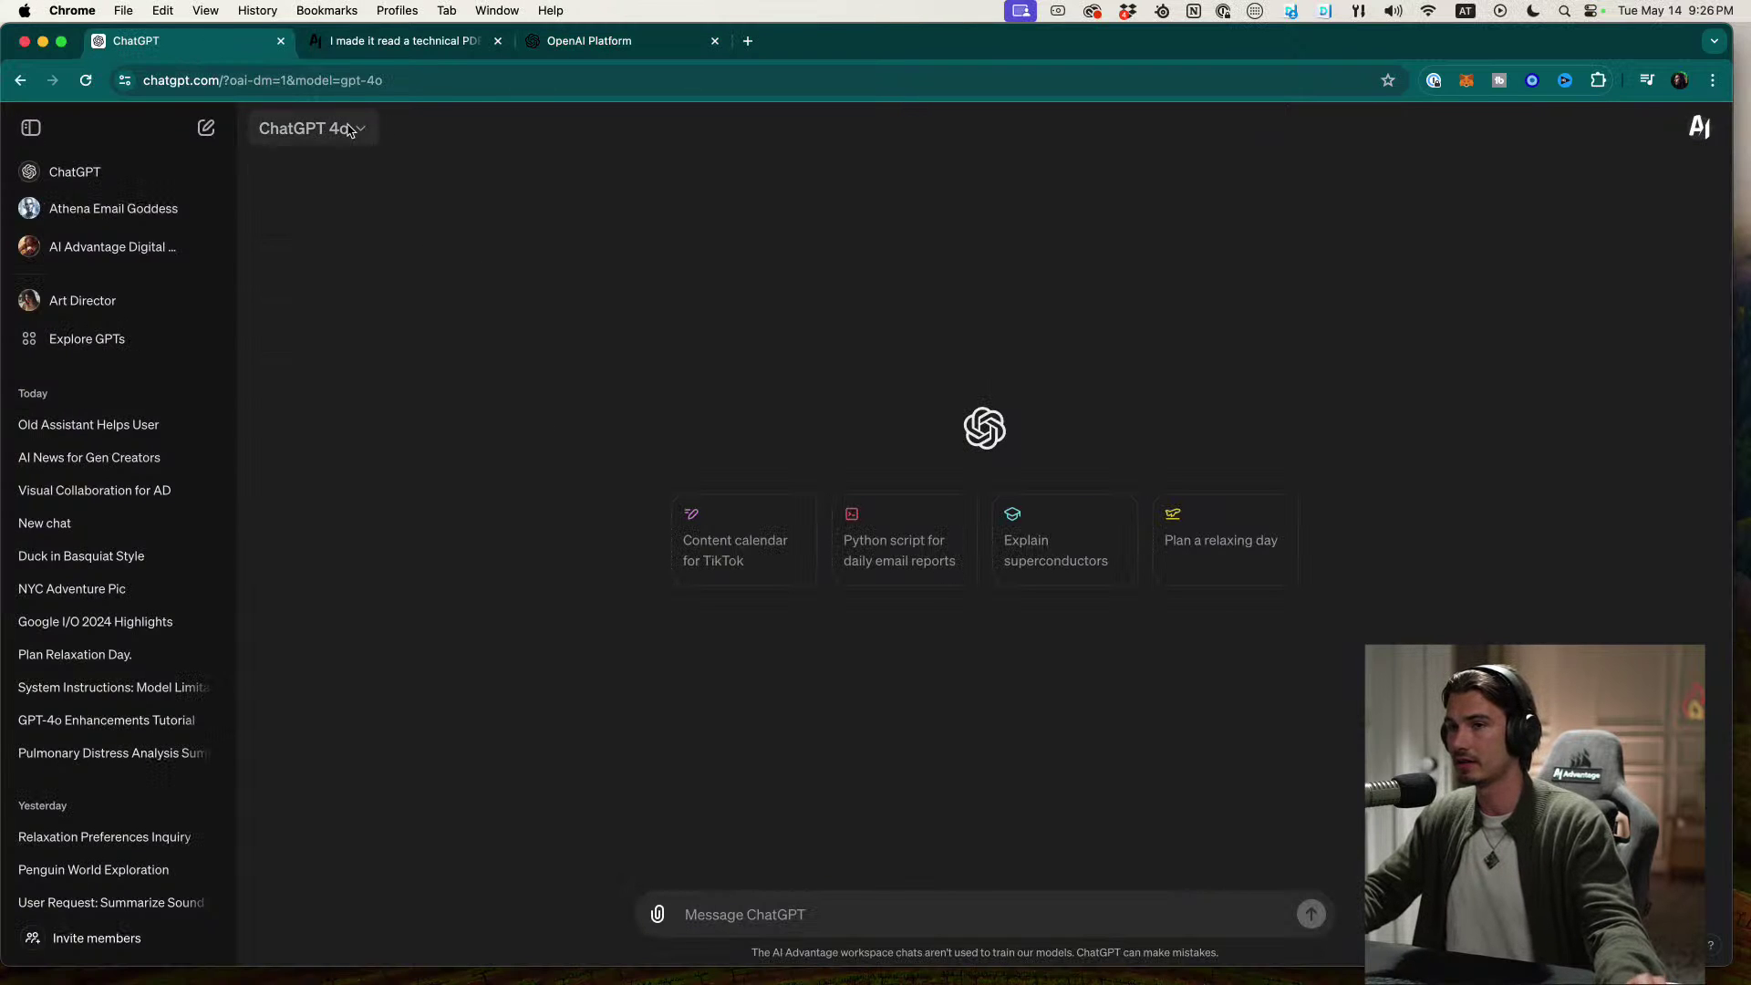
Step: Return to the Playground chat and check the model list of the first comparison pane, keeping gpt-4o selected
left_click(606, 41)
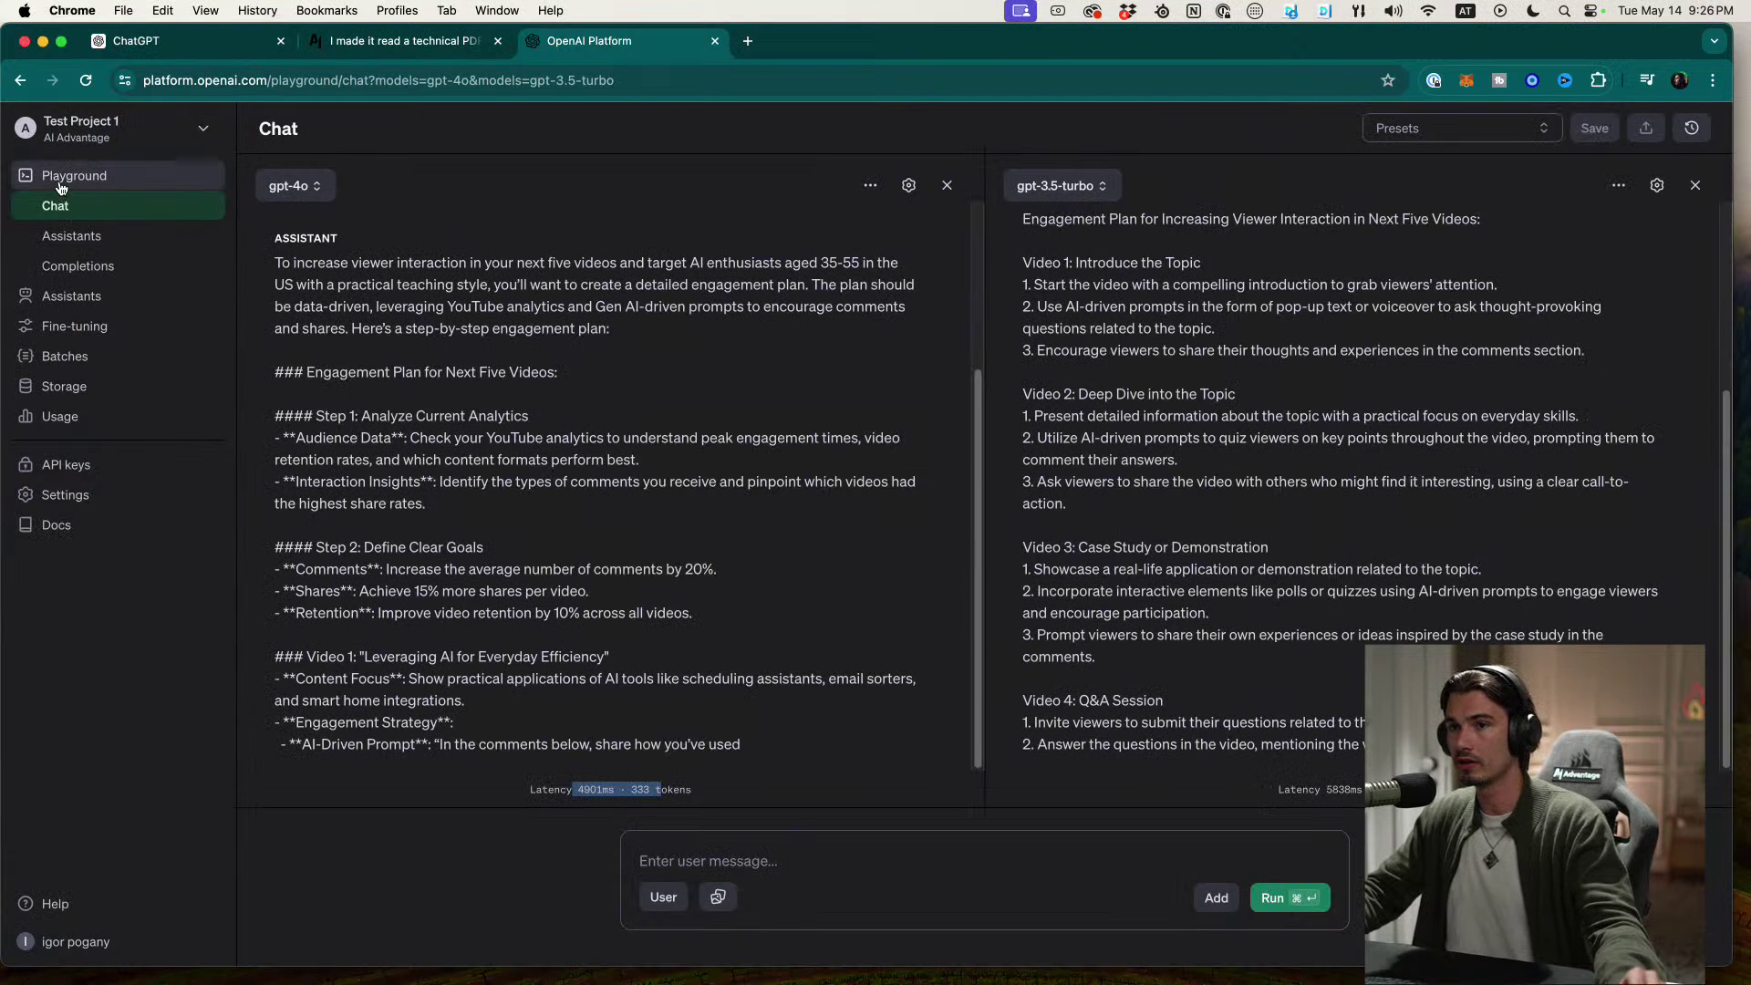
left_click(84, 208)
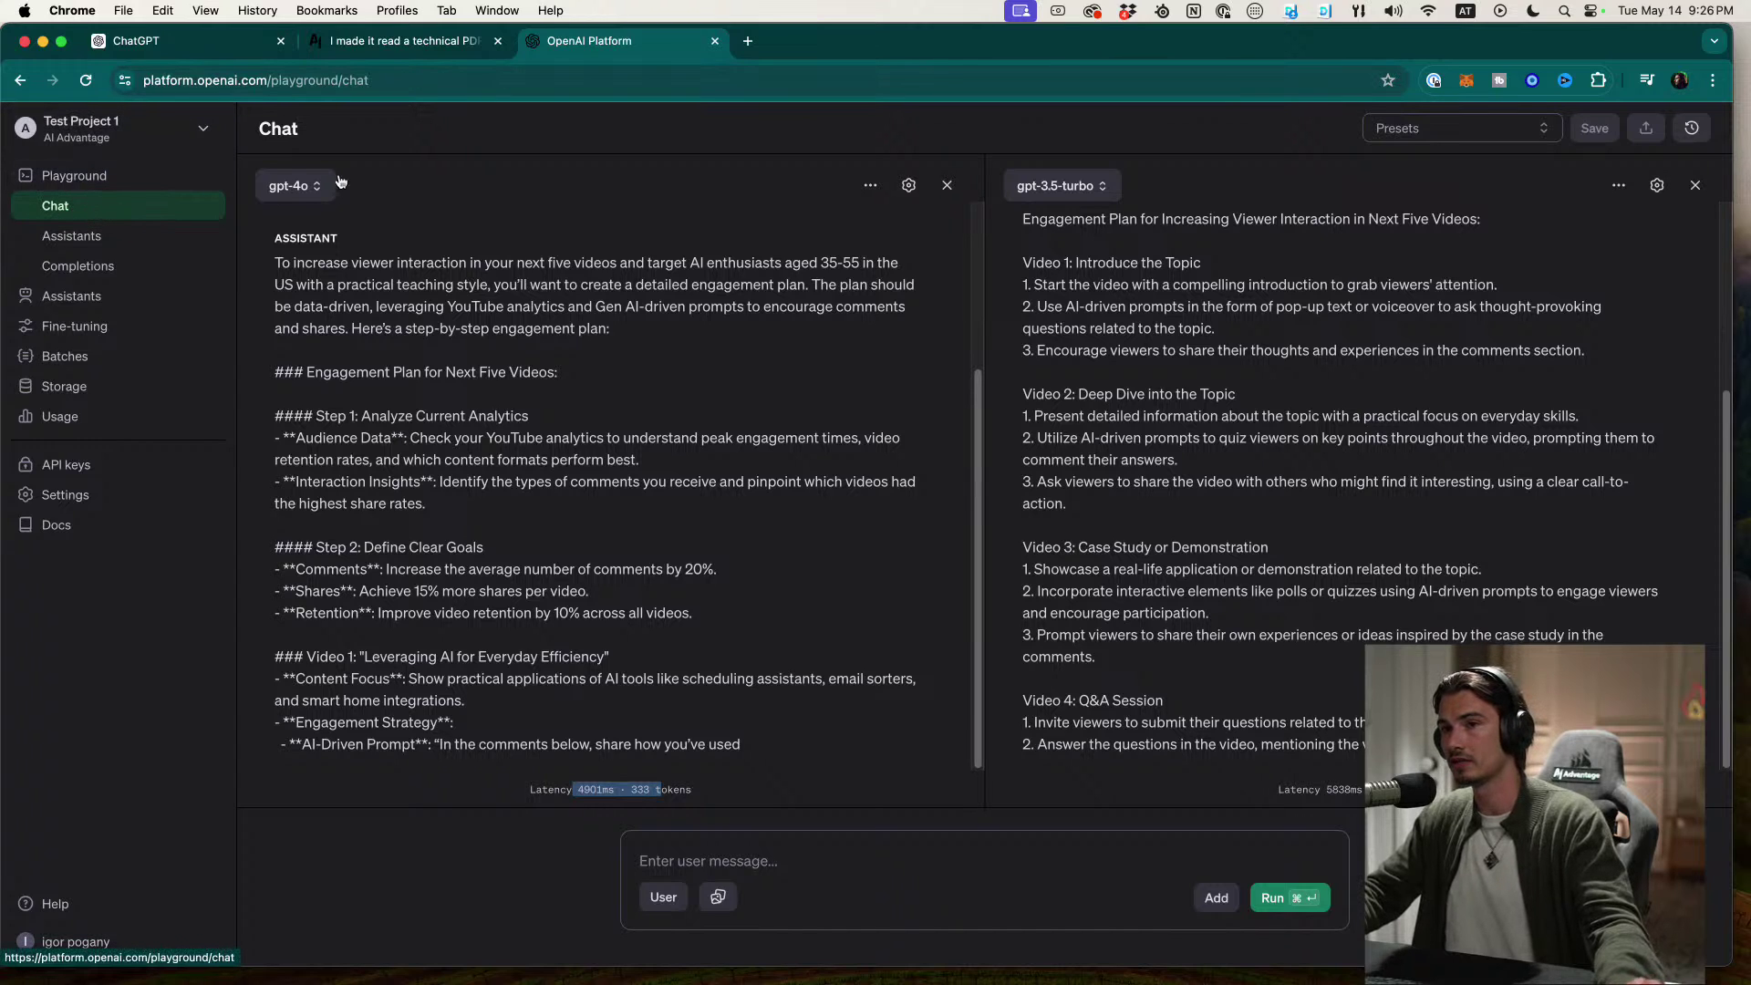
left_click(308, 189)
left_click(306, 255)
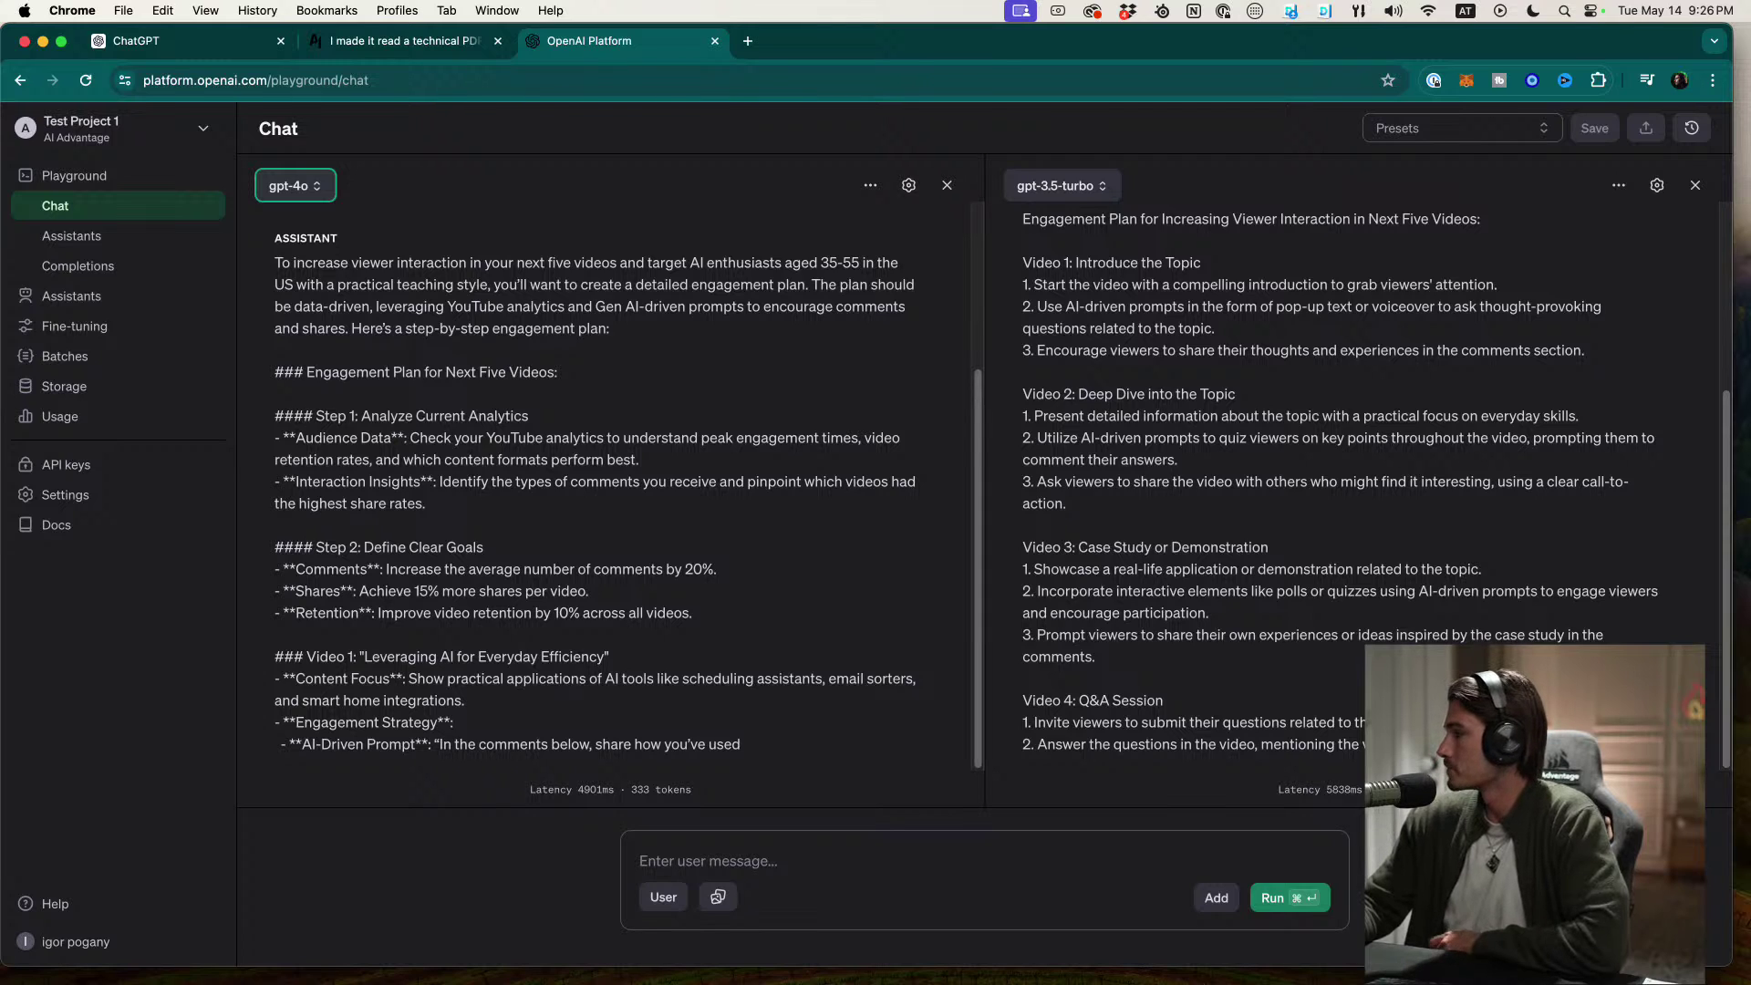
Step: Open openai.com in a new browser tab
left_click(207, 51)
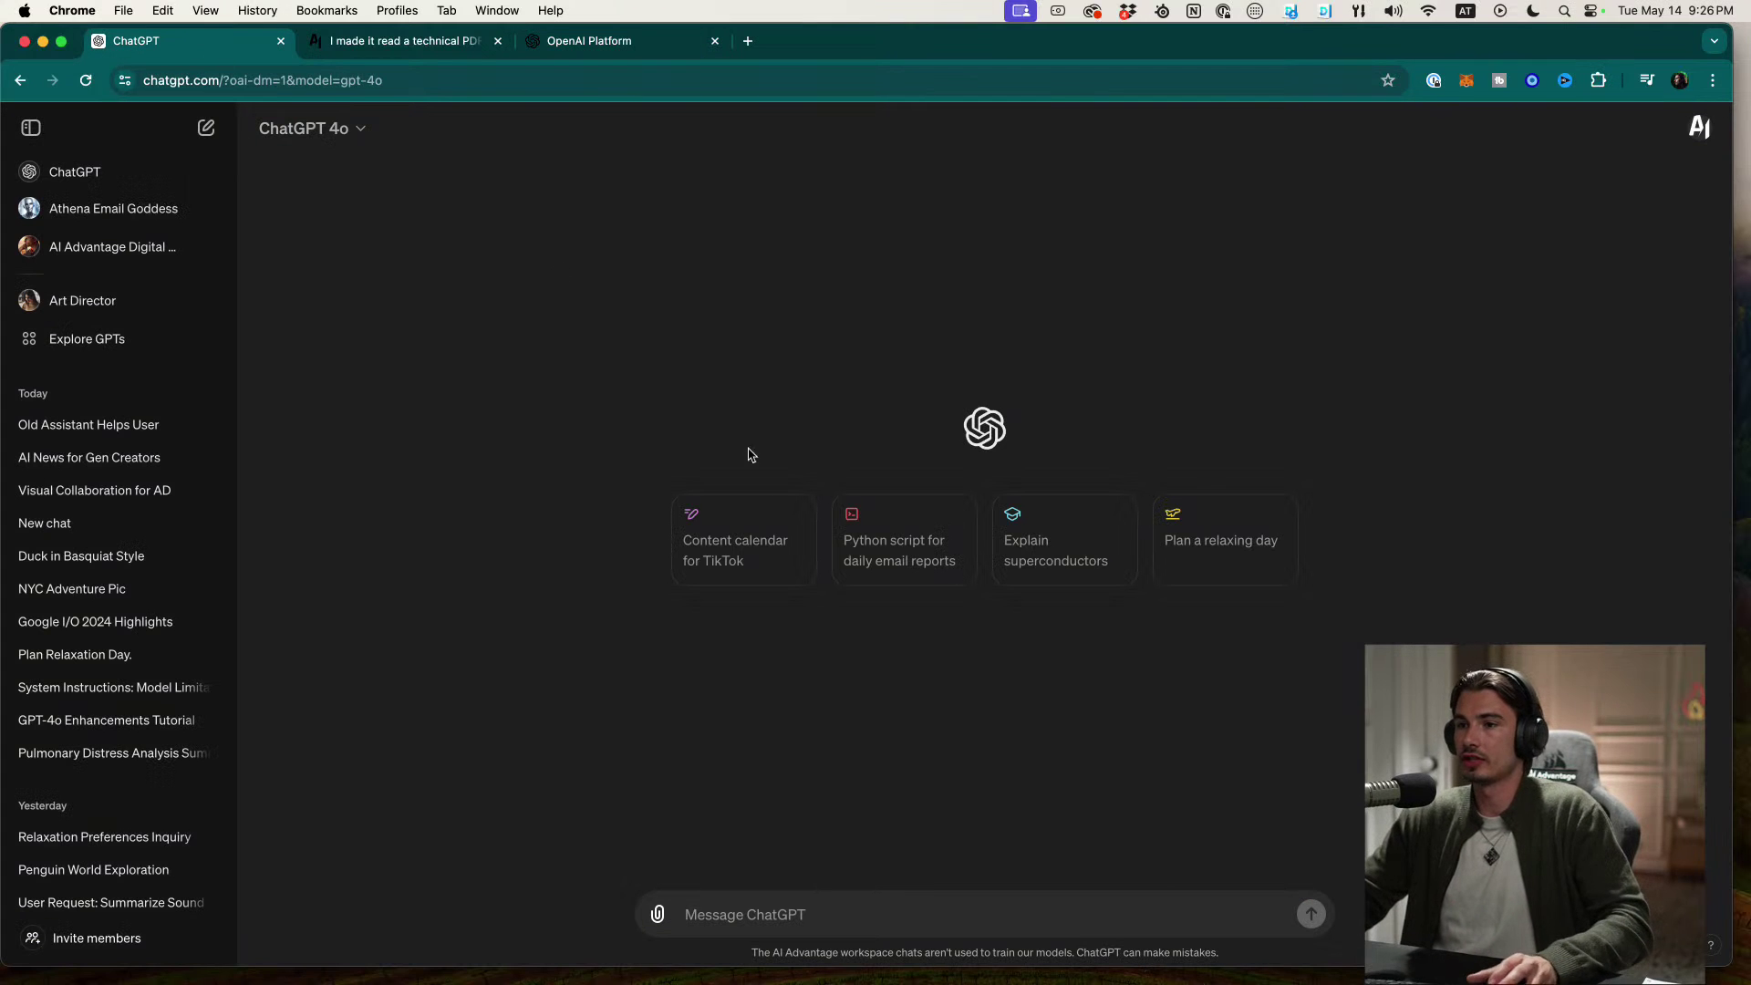
left_click(748, 40)
type("o")
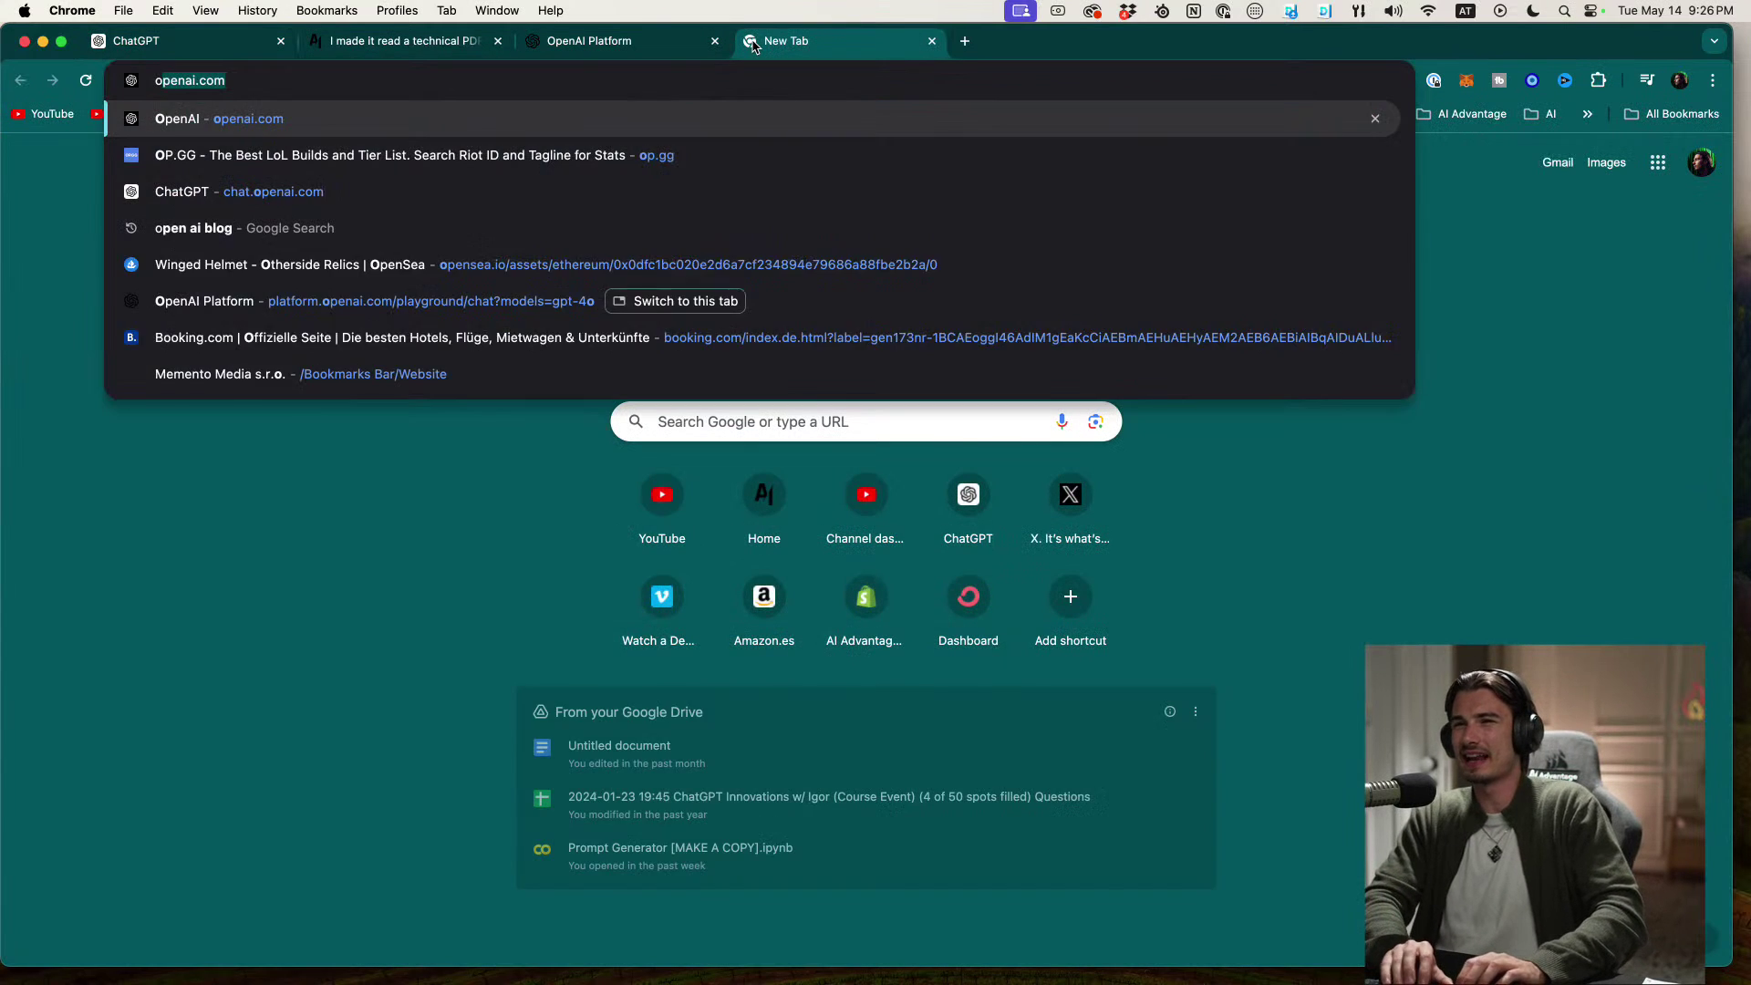
type("pen")
key("Return")
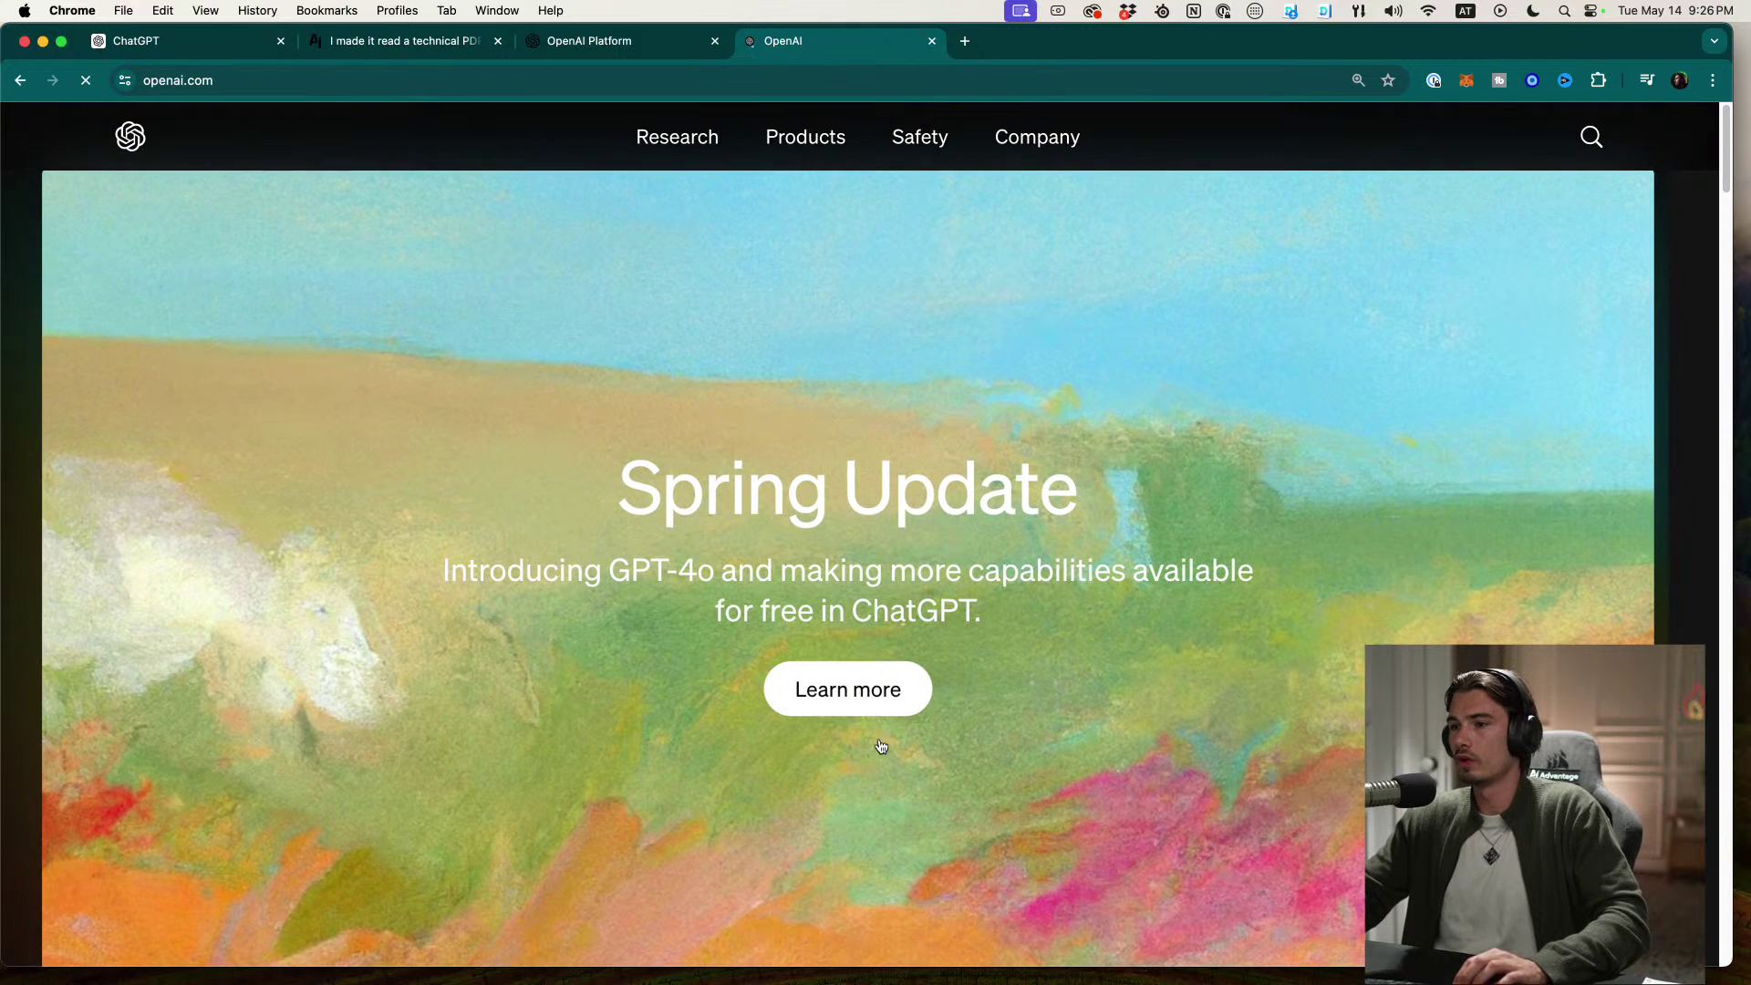
Step: Open the Spring Update page and, from its Hello GPT-4o section, the full GPT-4o announcement
left_click(803, 697)
scroll(948, 717, "down", 10)
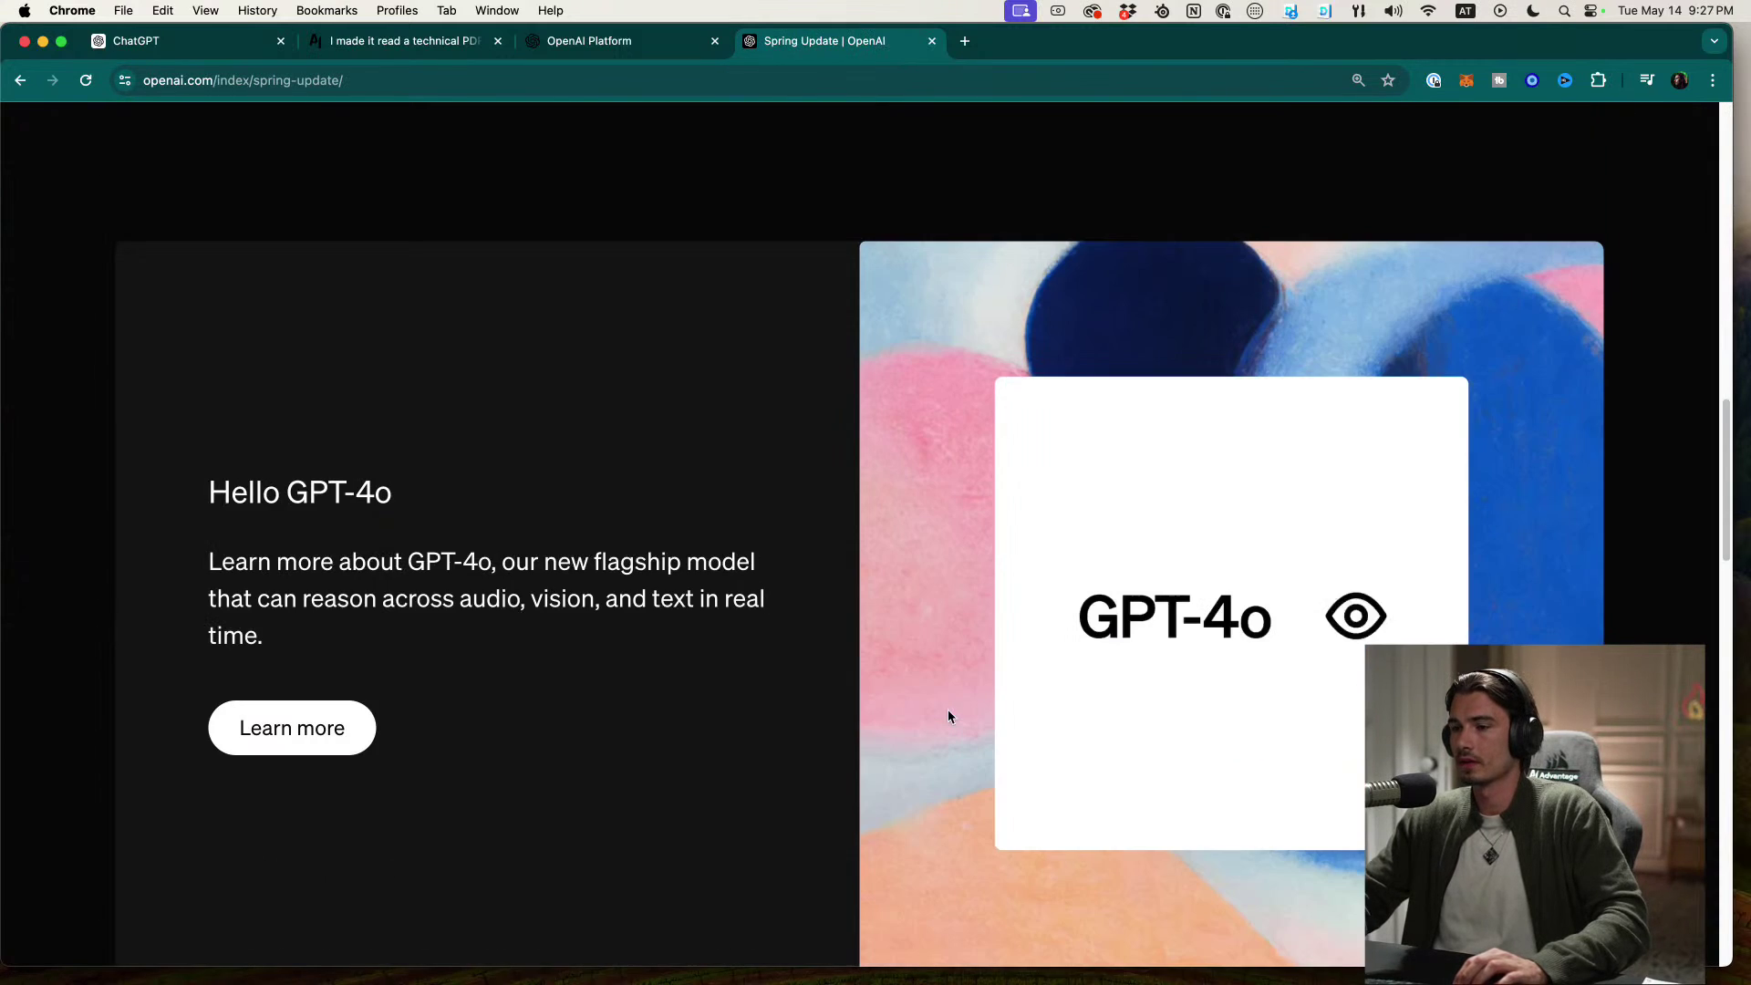
scroll(582, 615, "down", 1)
left_click(301, 710)
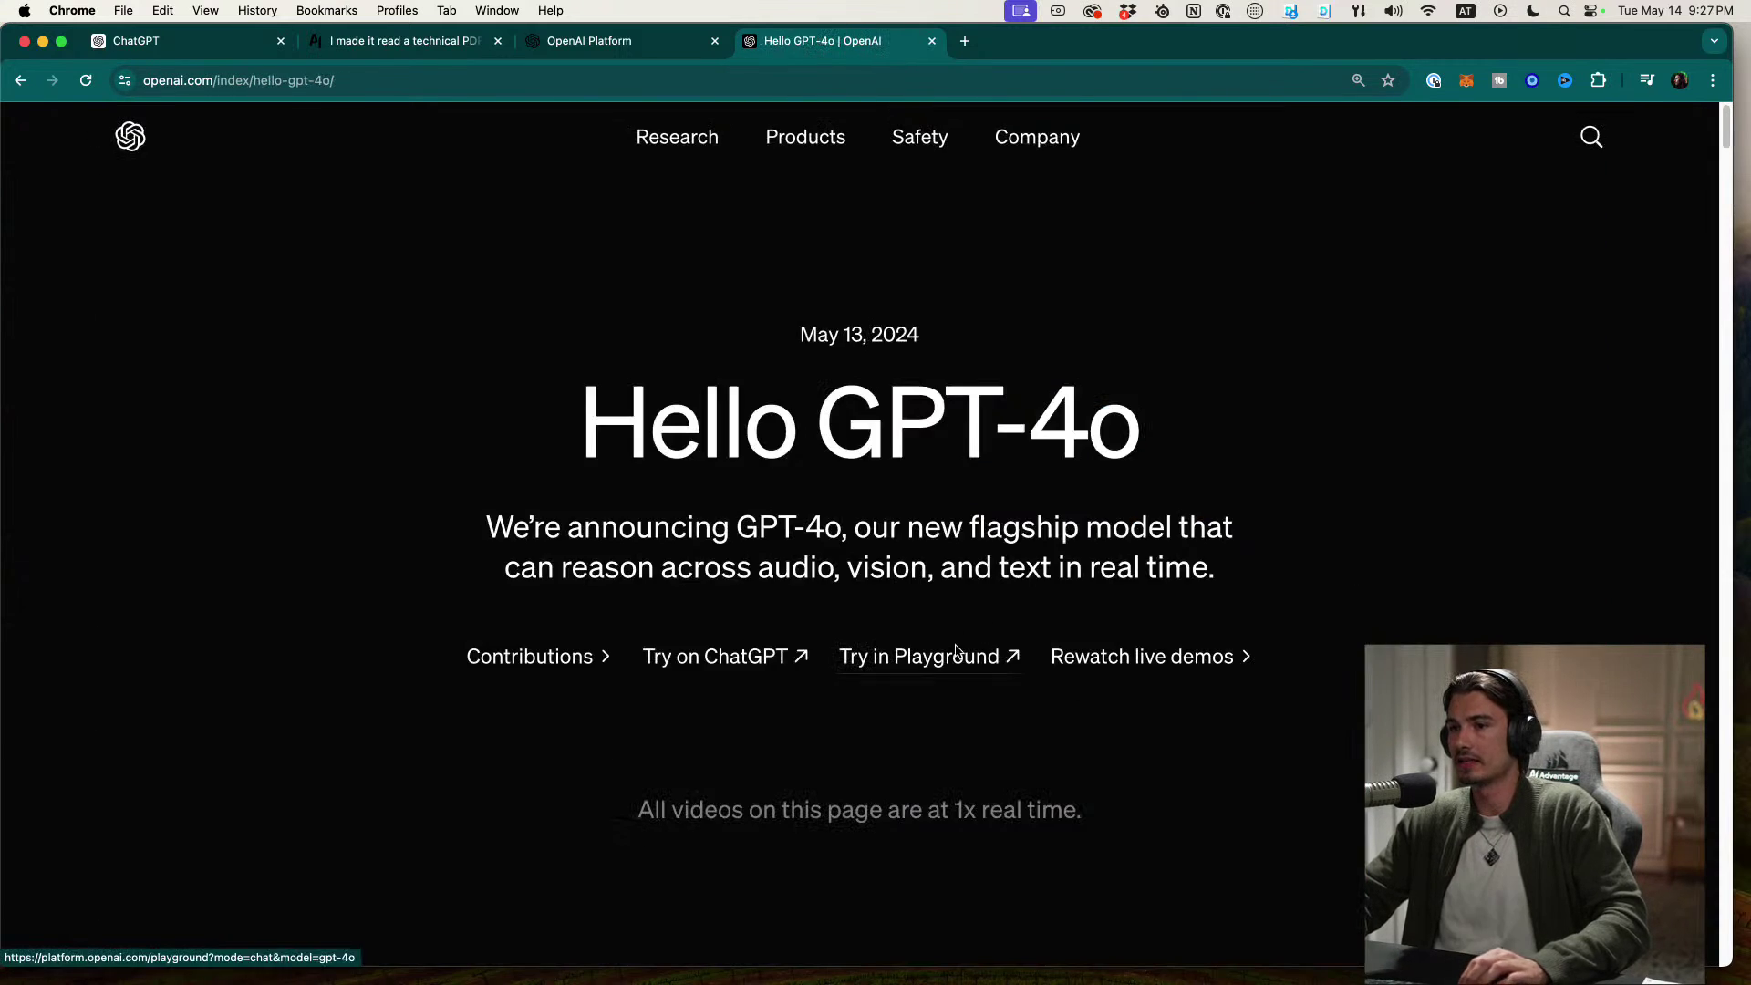
Step: In the announcement's Explorations of capabilities section, display the "Photo to caricature" sample
scroll(956, 650, "down", 20)
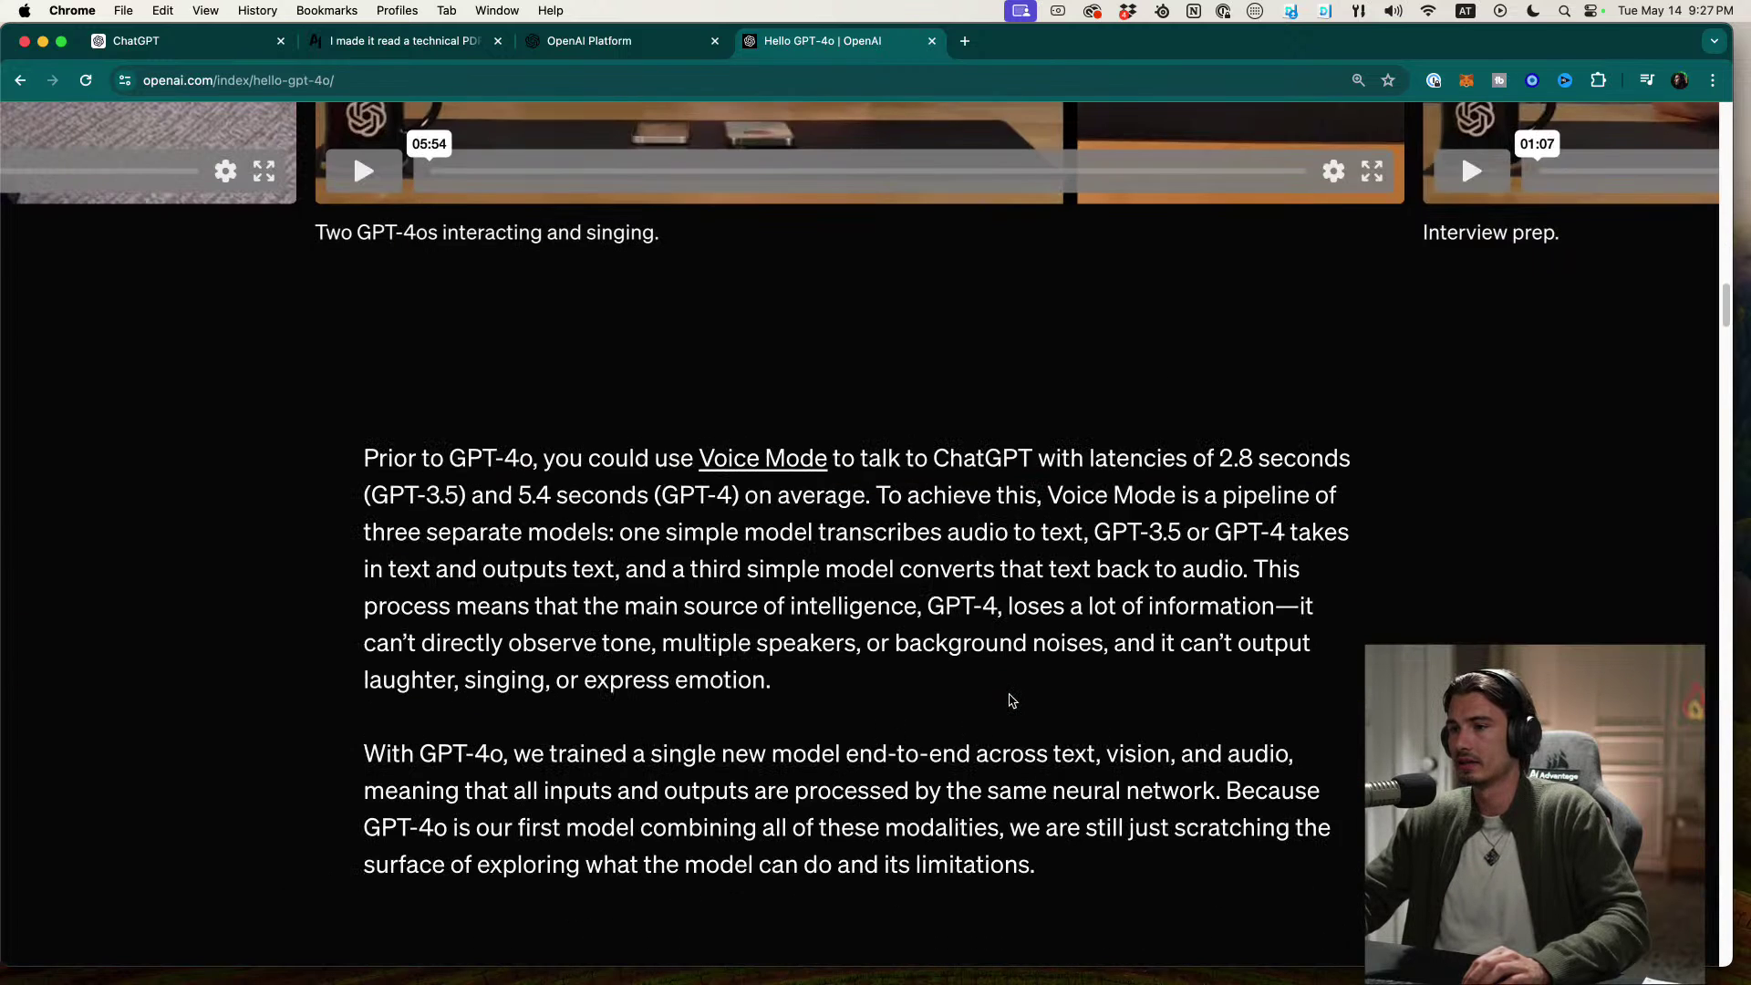
scroll(1011, 701, "down", 8)
left_click(806, 459)
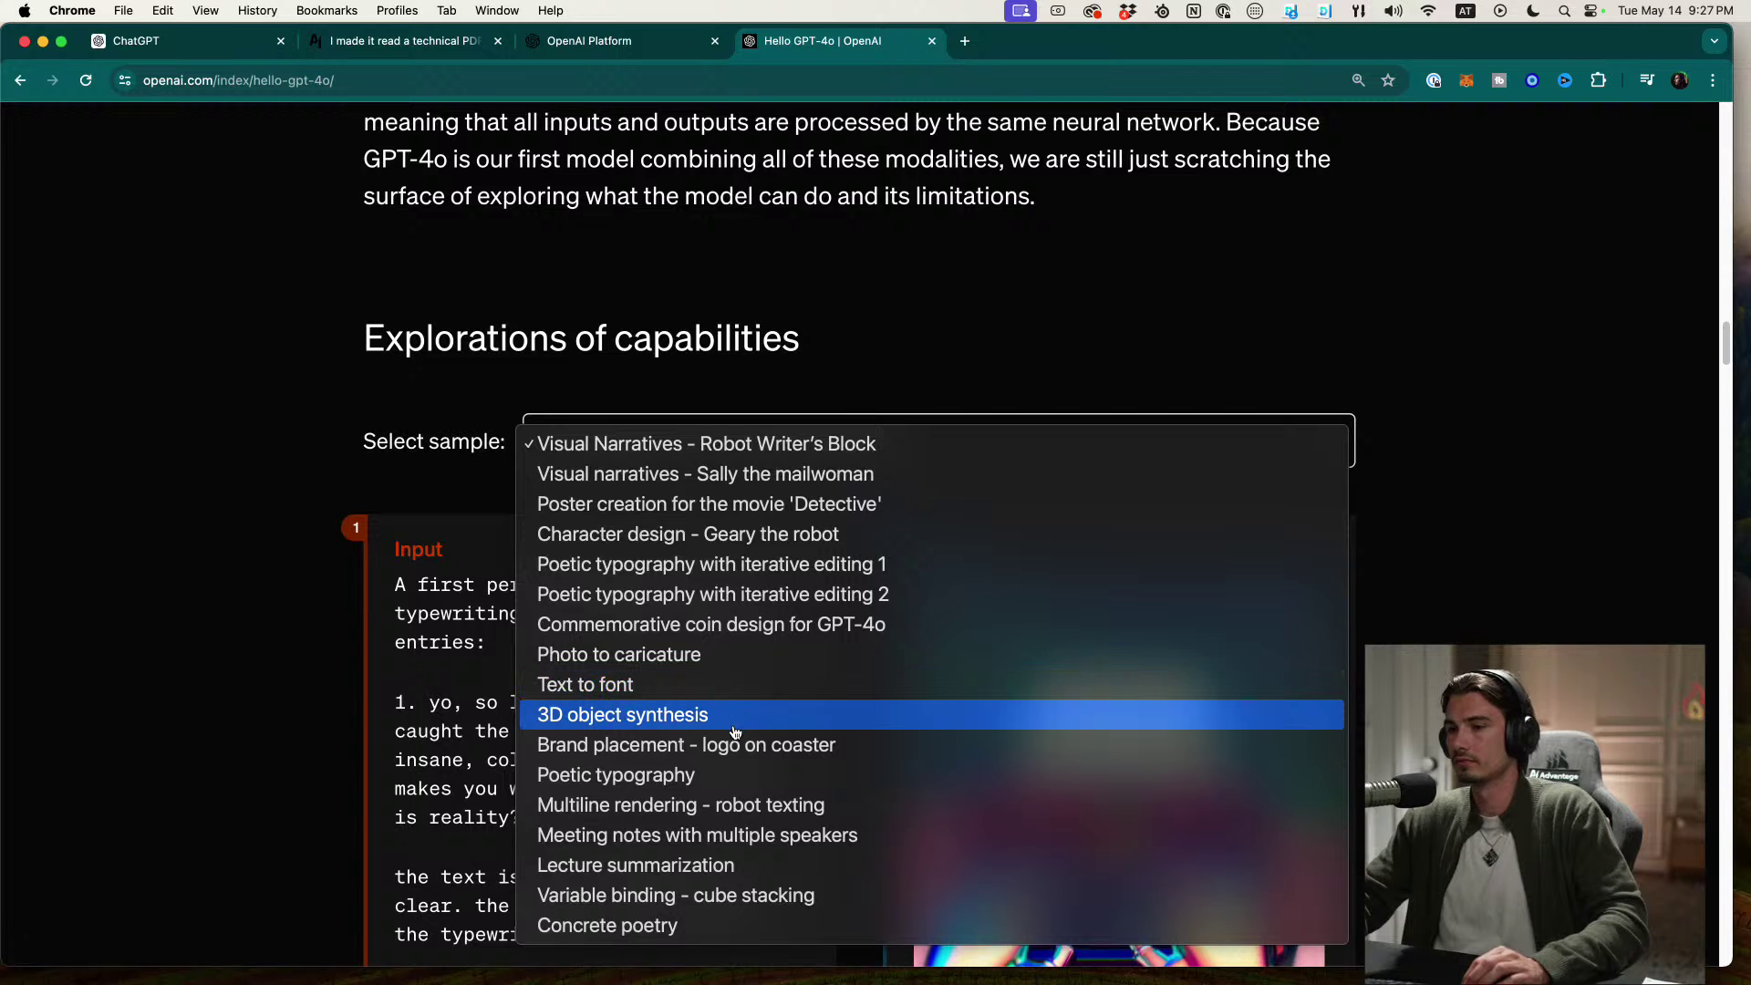
left_click(738, 656)
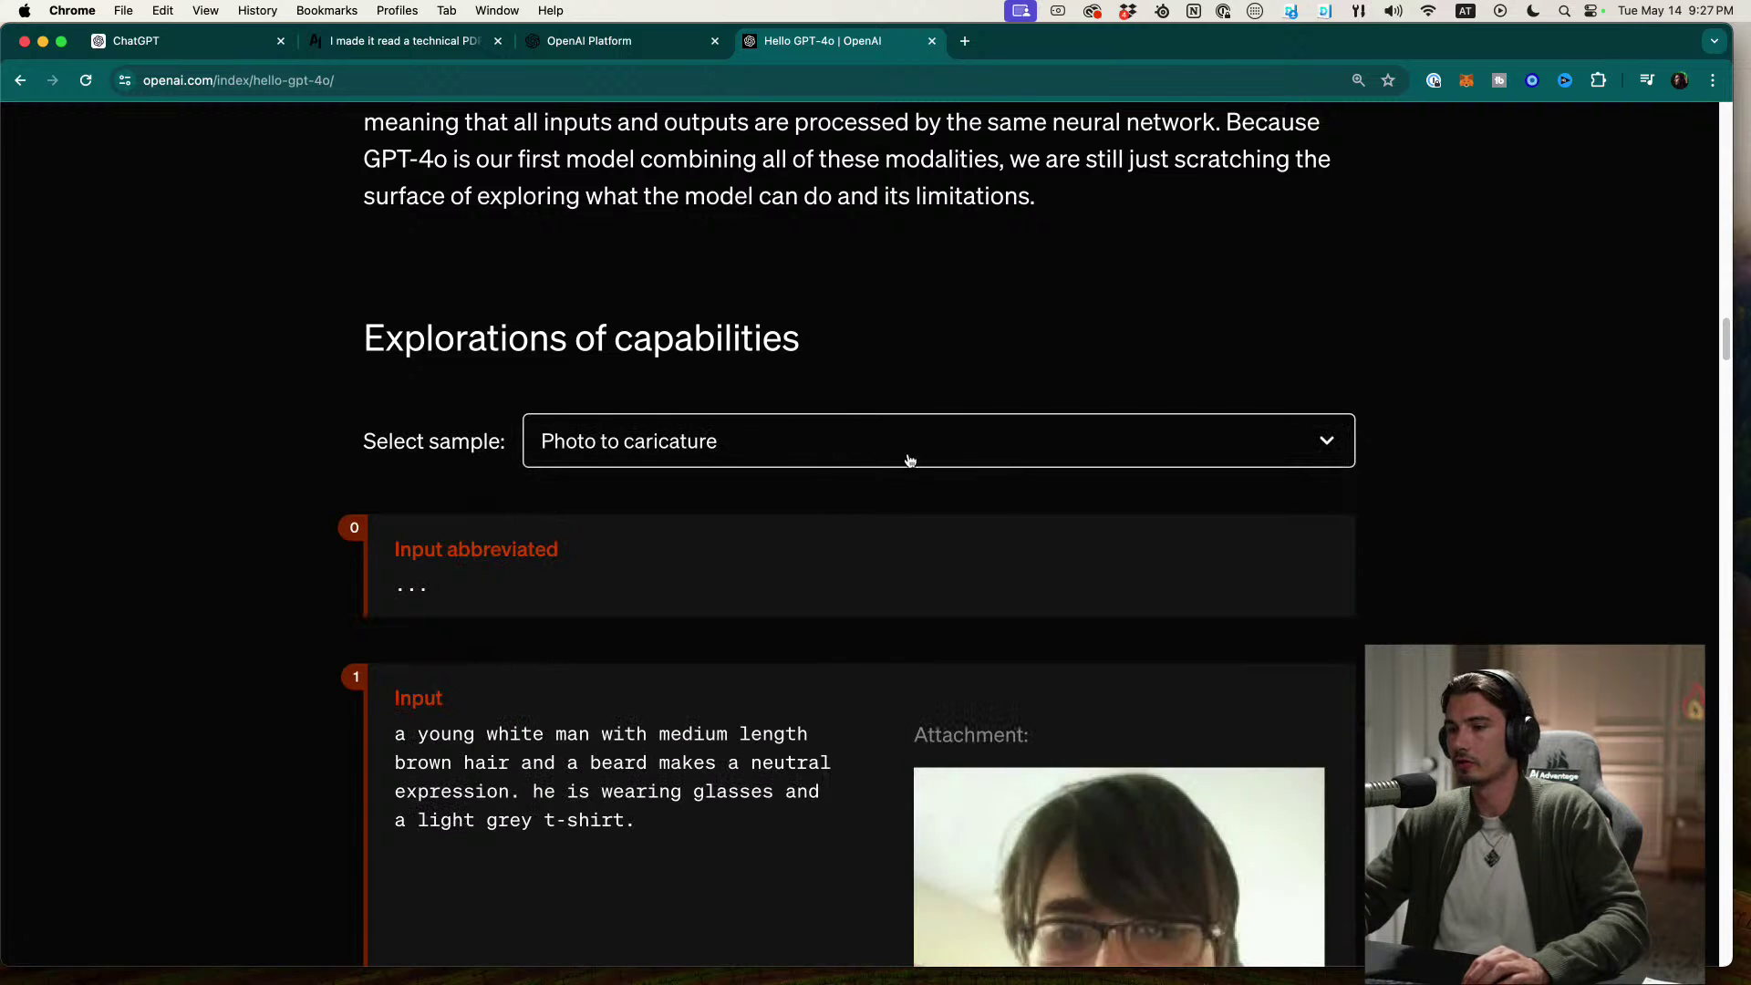
Step: Copy the sample's first input text describing the young man with brown hair, beard and glasses
scroll(803, 538, "down", 5)
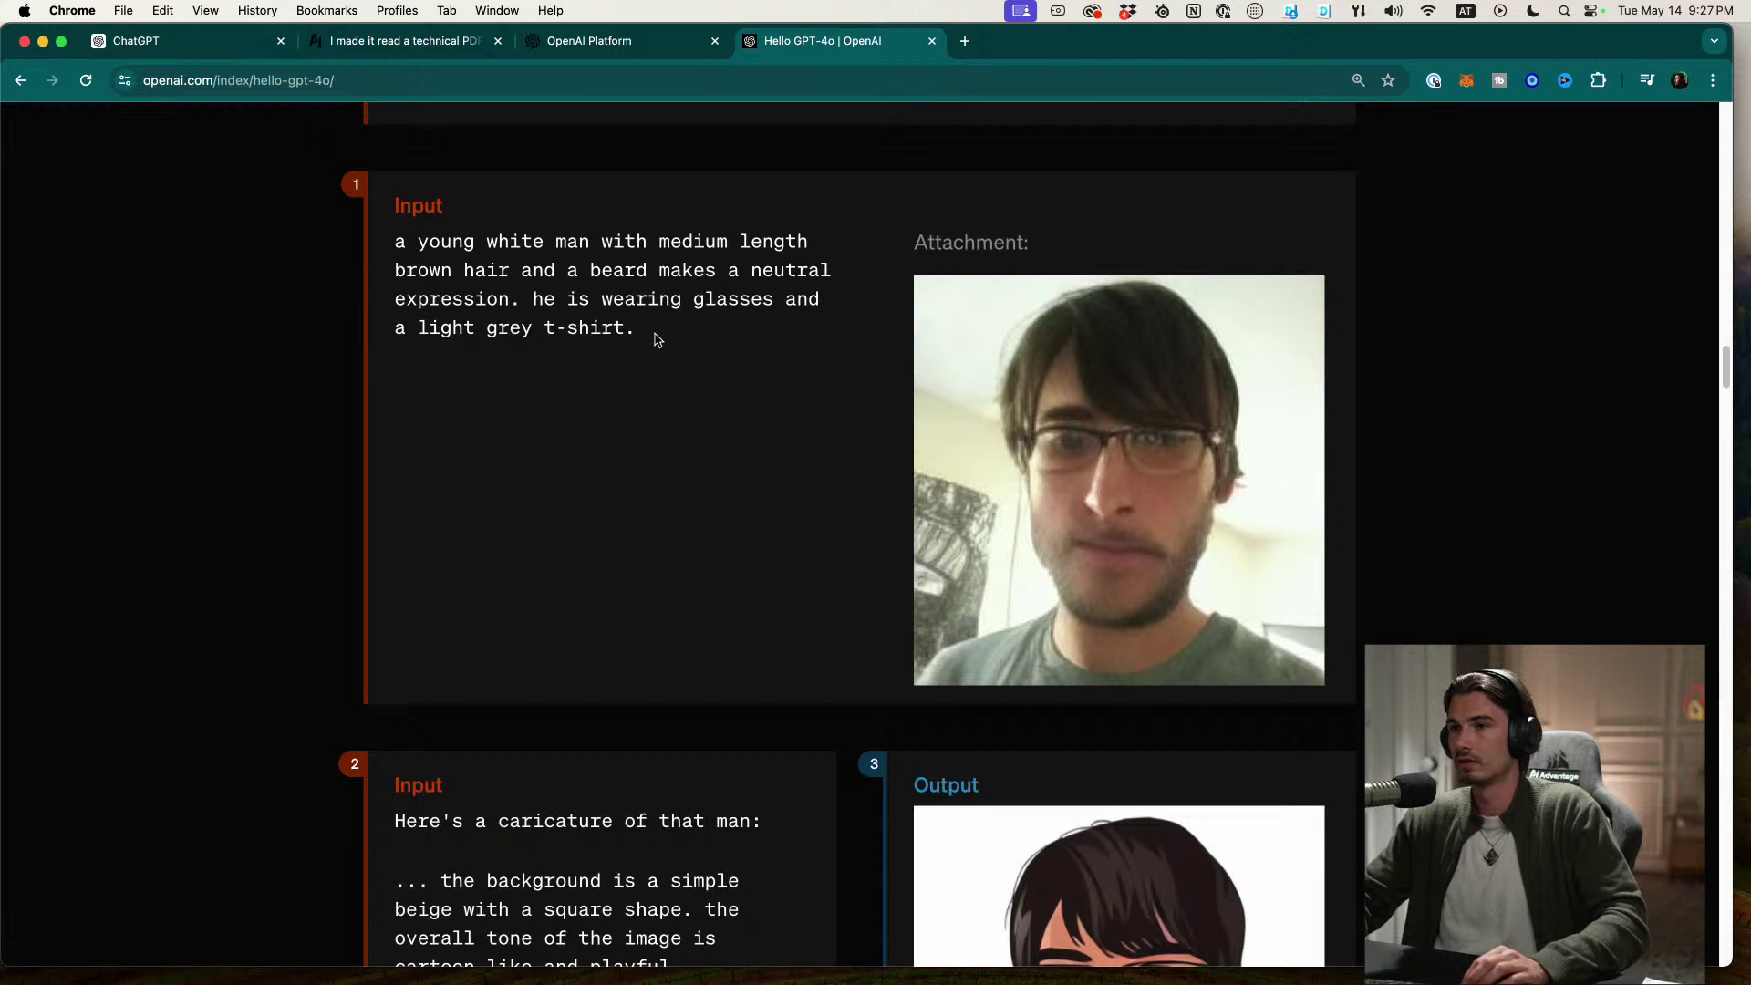
left_click_drag(655, 341, 392, 235)
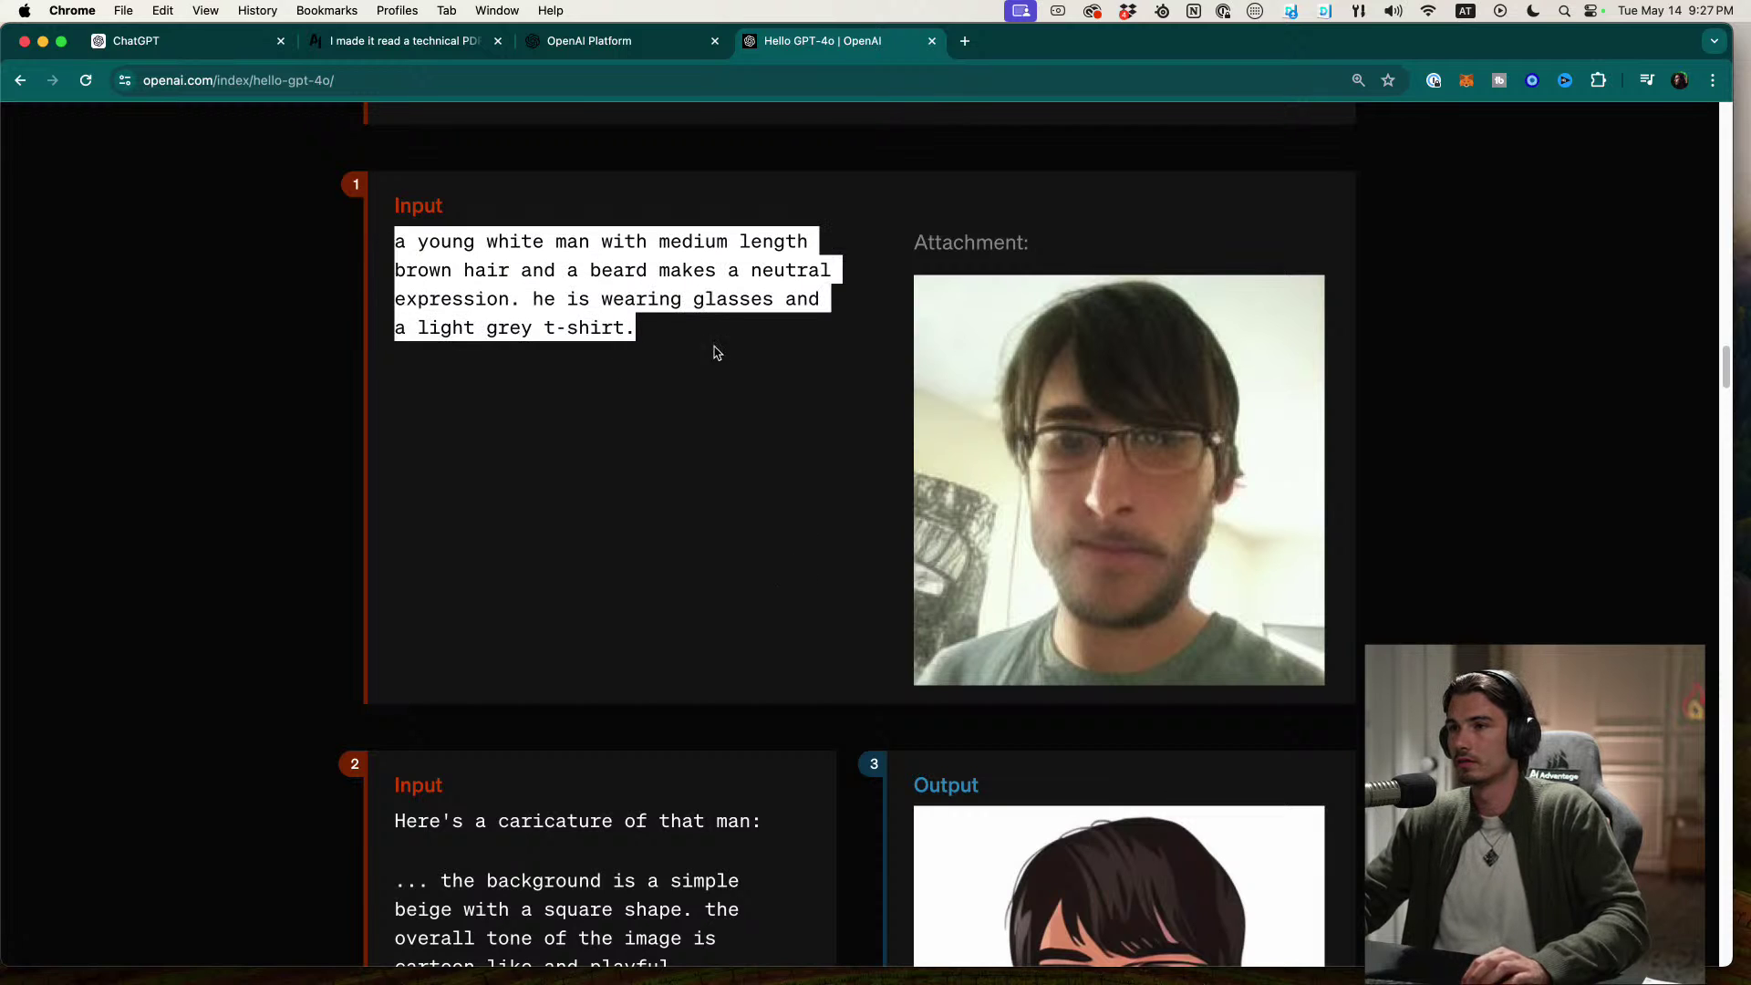
left_click(640, 248)
left_click_drag(517, 243, 354, 206)
key("super+c")
left_click(783, 299)
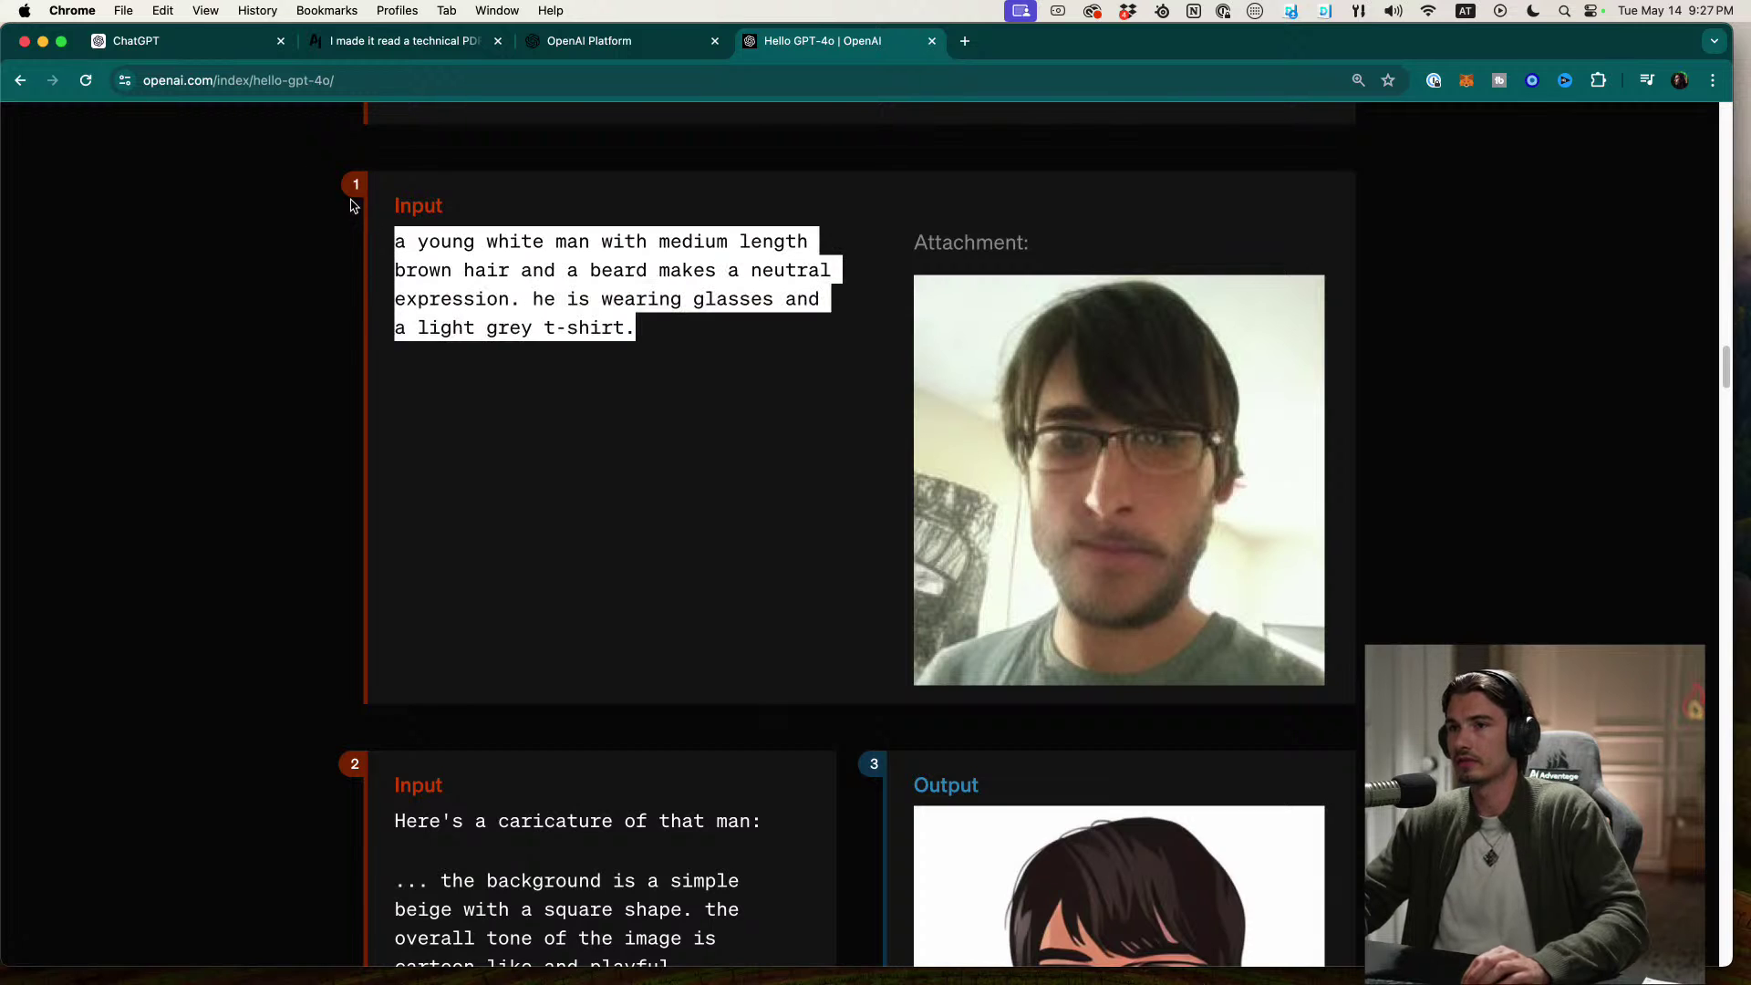
Step: Paste the description into the ChatGPT message and edit it so the man wears headphones and a white tshirt
left_click(135, 39)
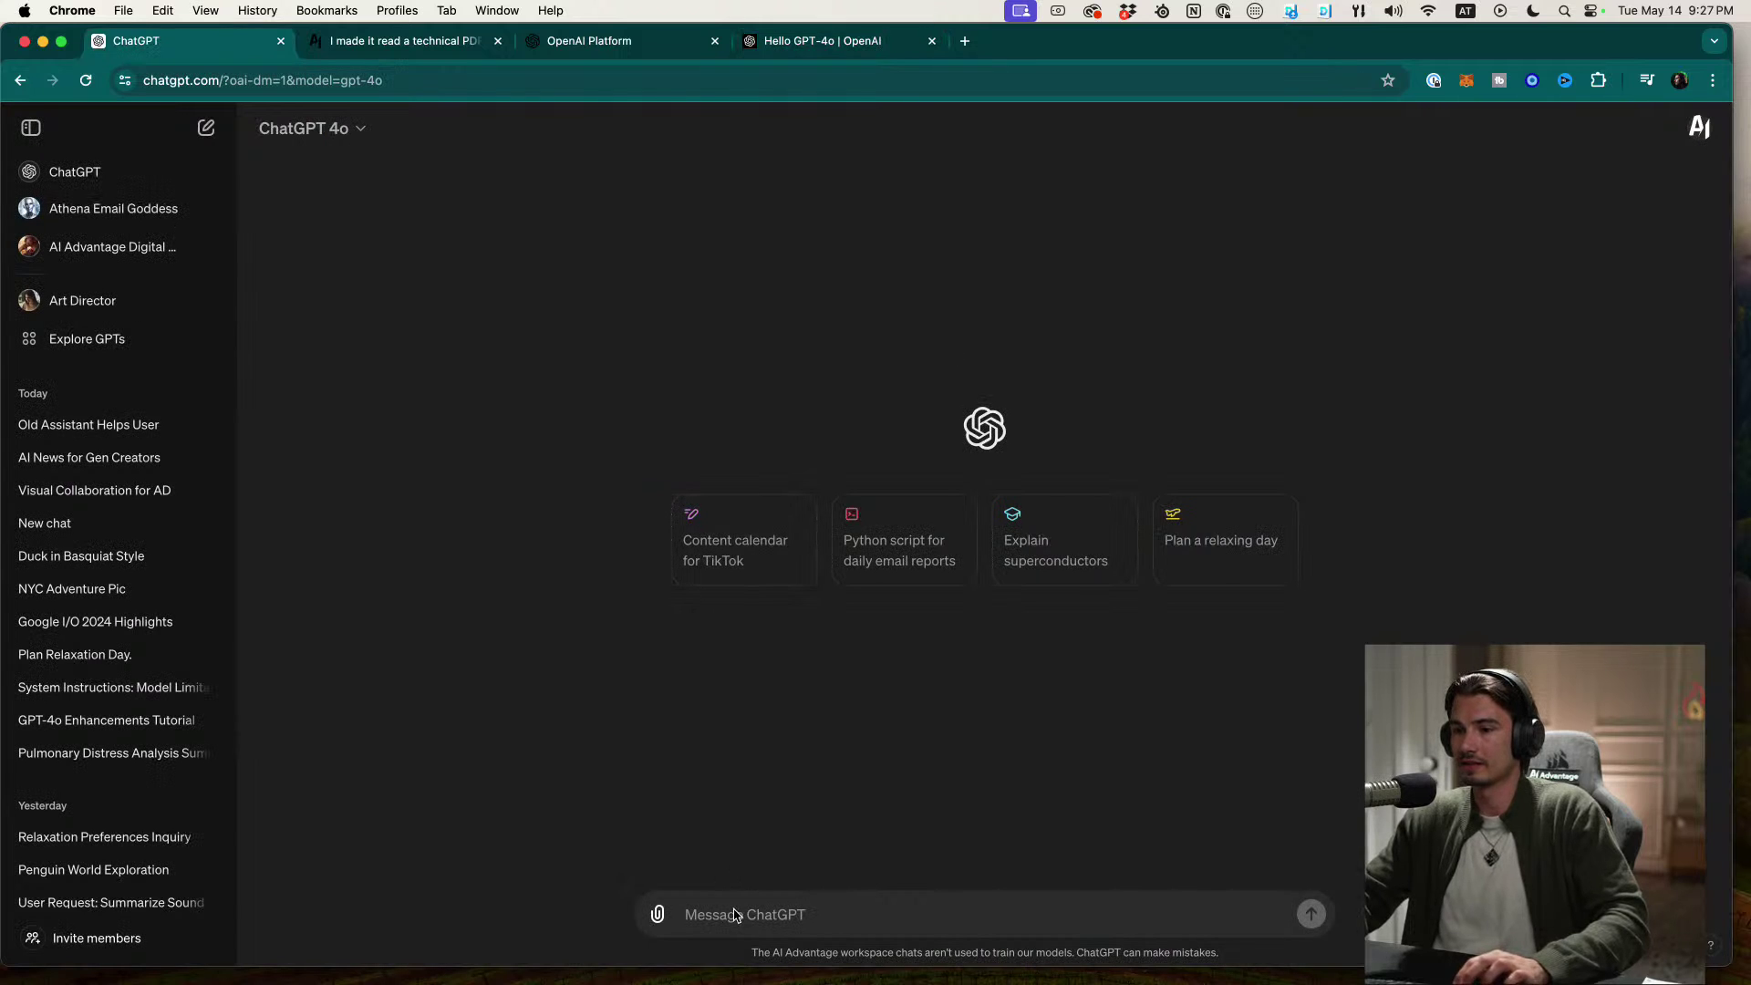
key("super+v")
left_click_drag(994, 914, 859, 915)
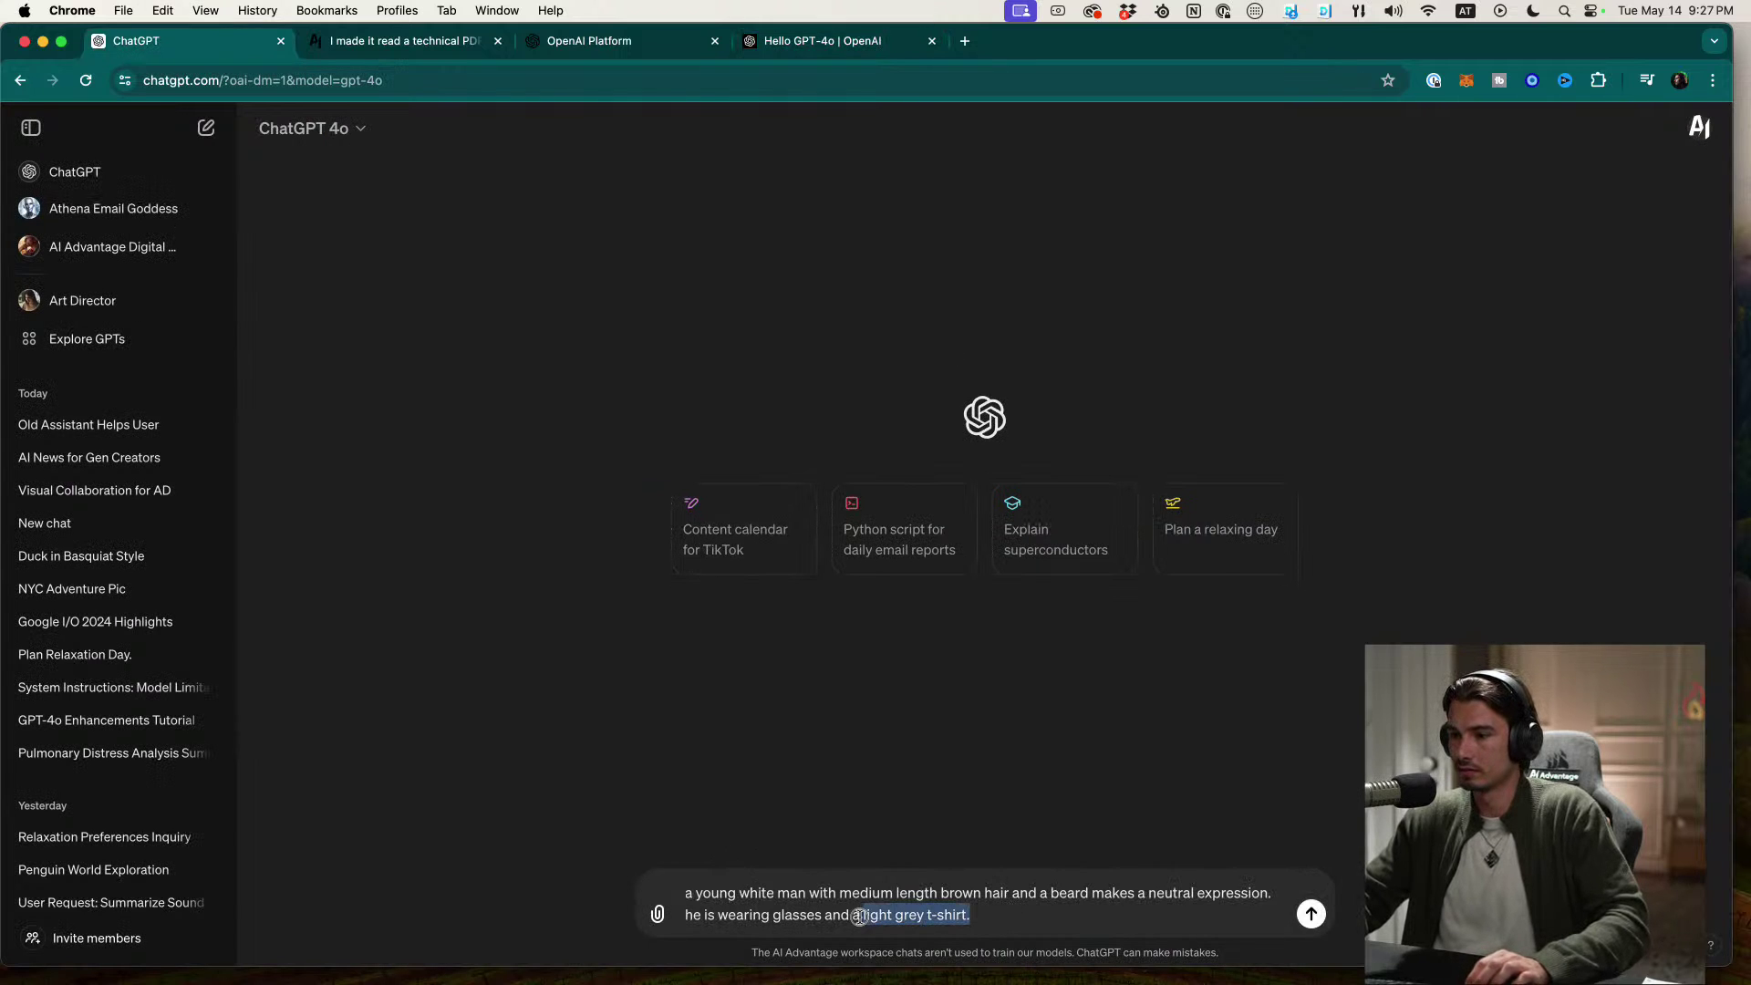
type("white ")
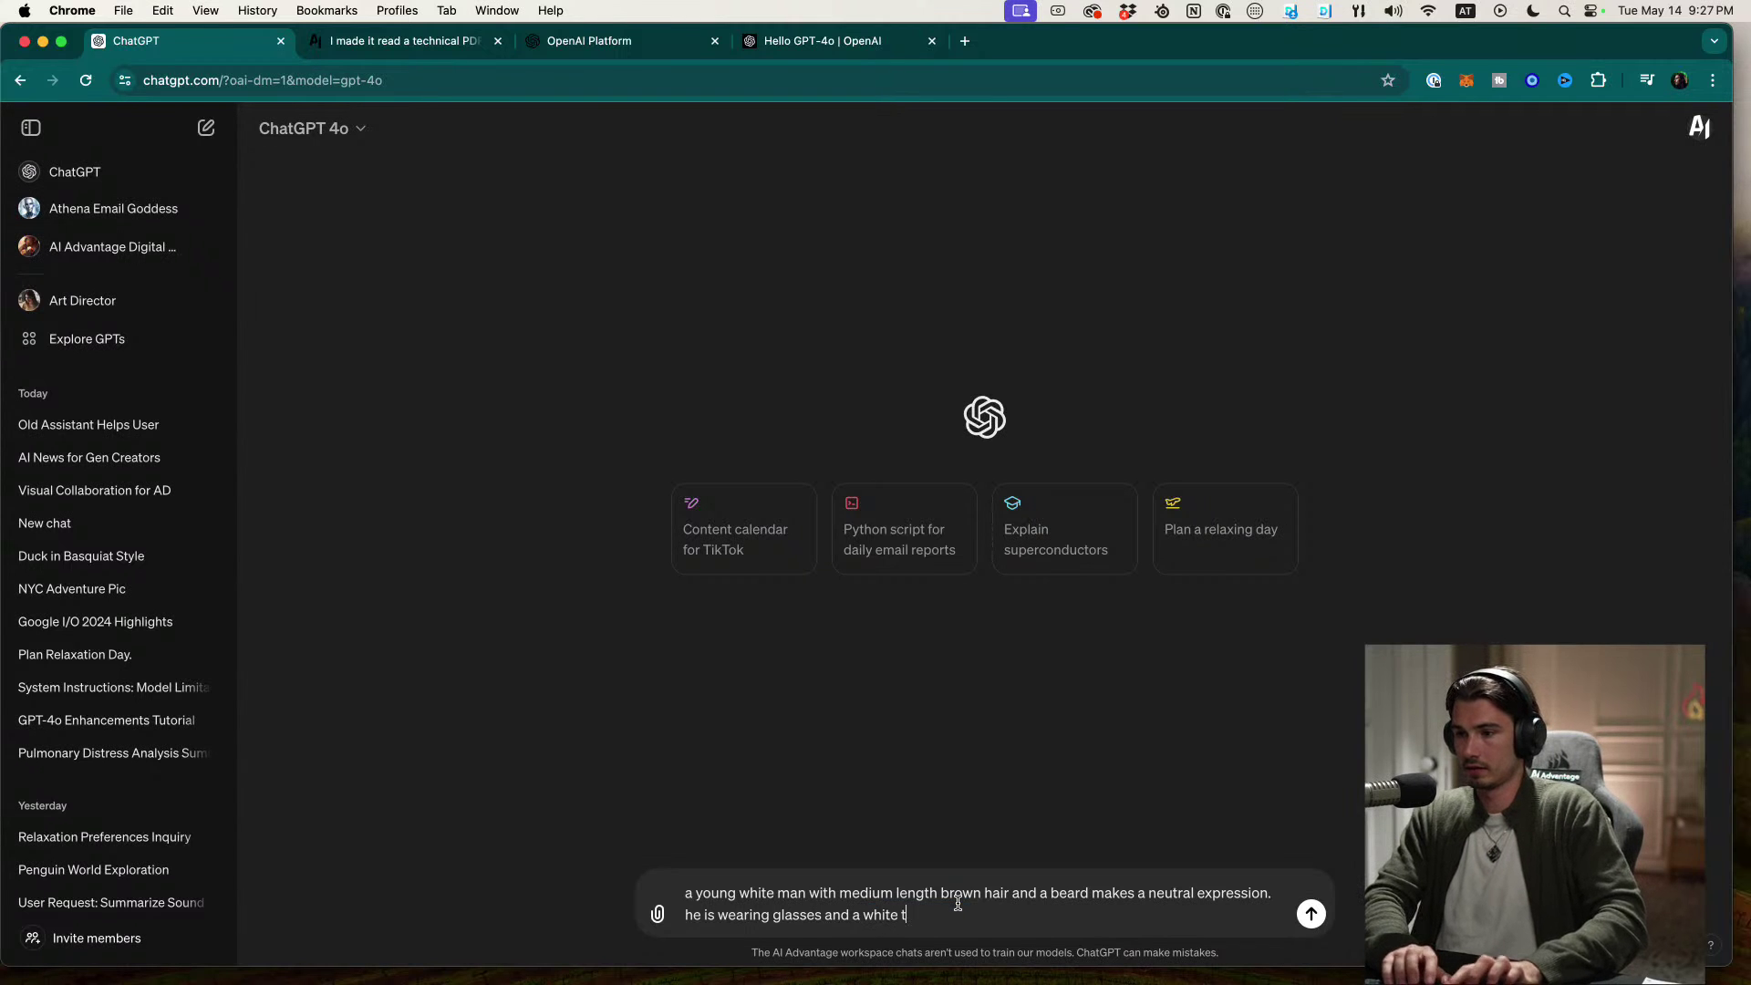
type("tshirt")
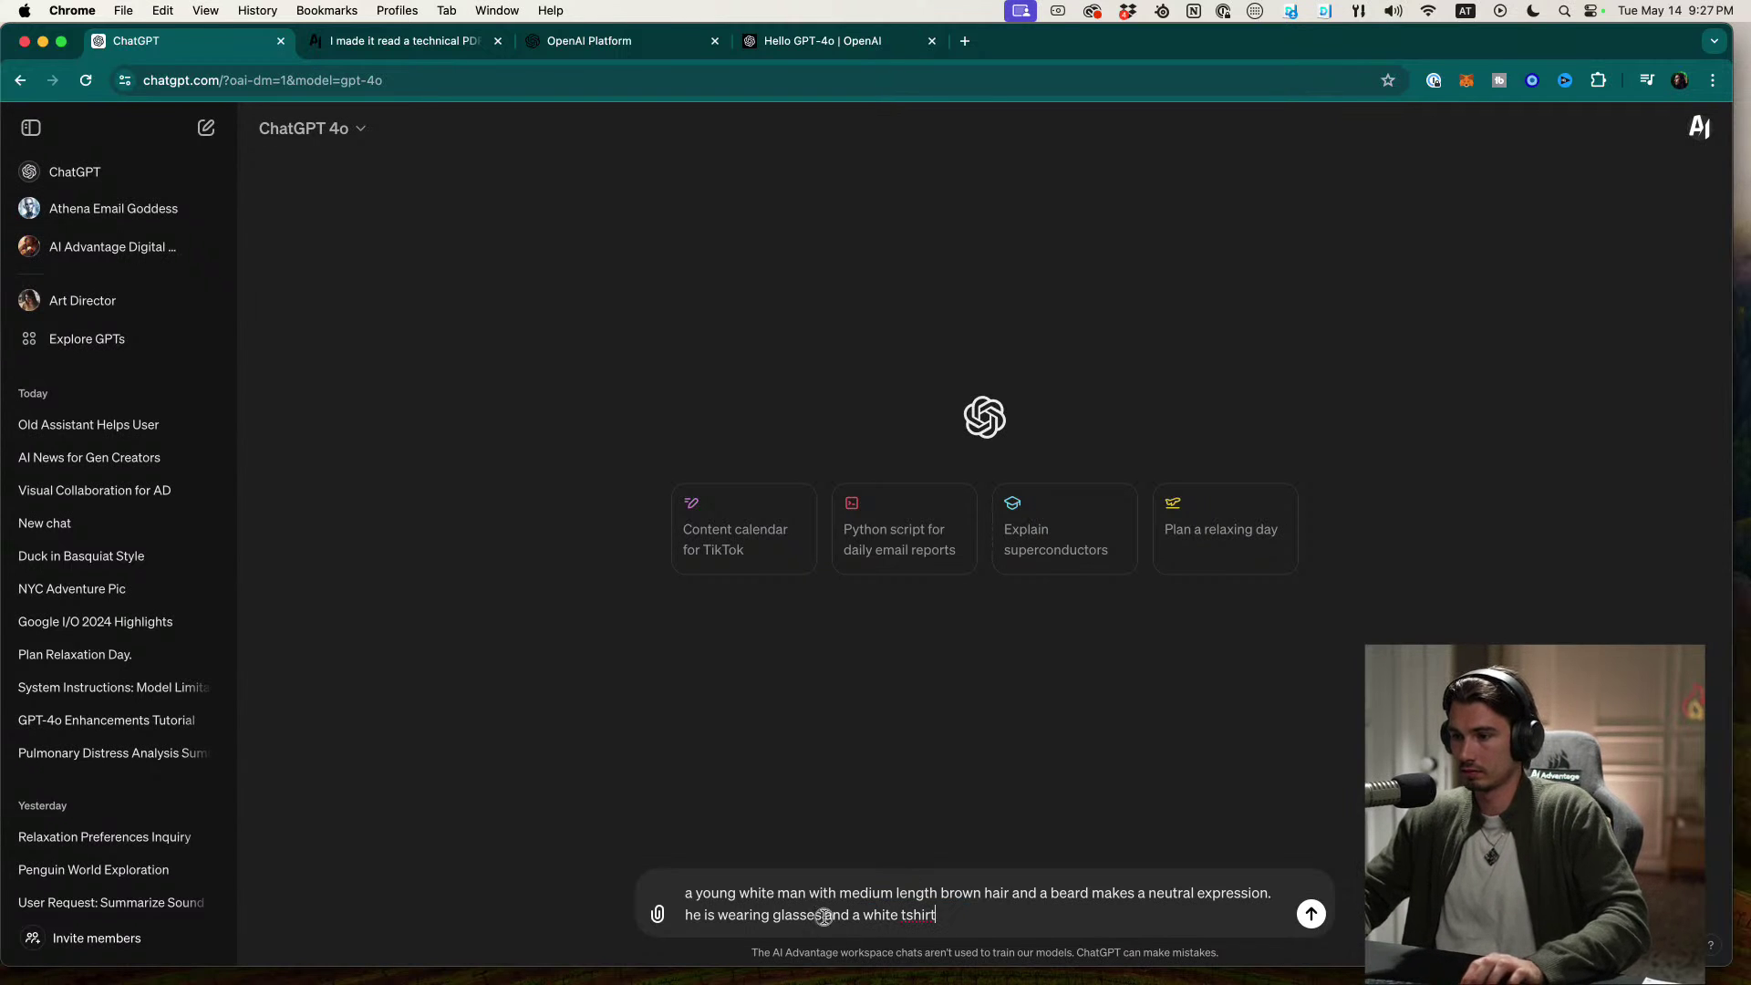
double_click(776, 915)
key("BackSpace")
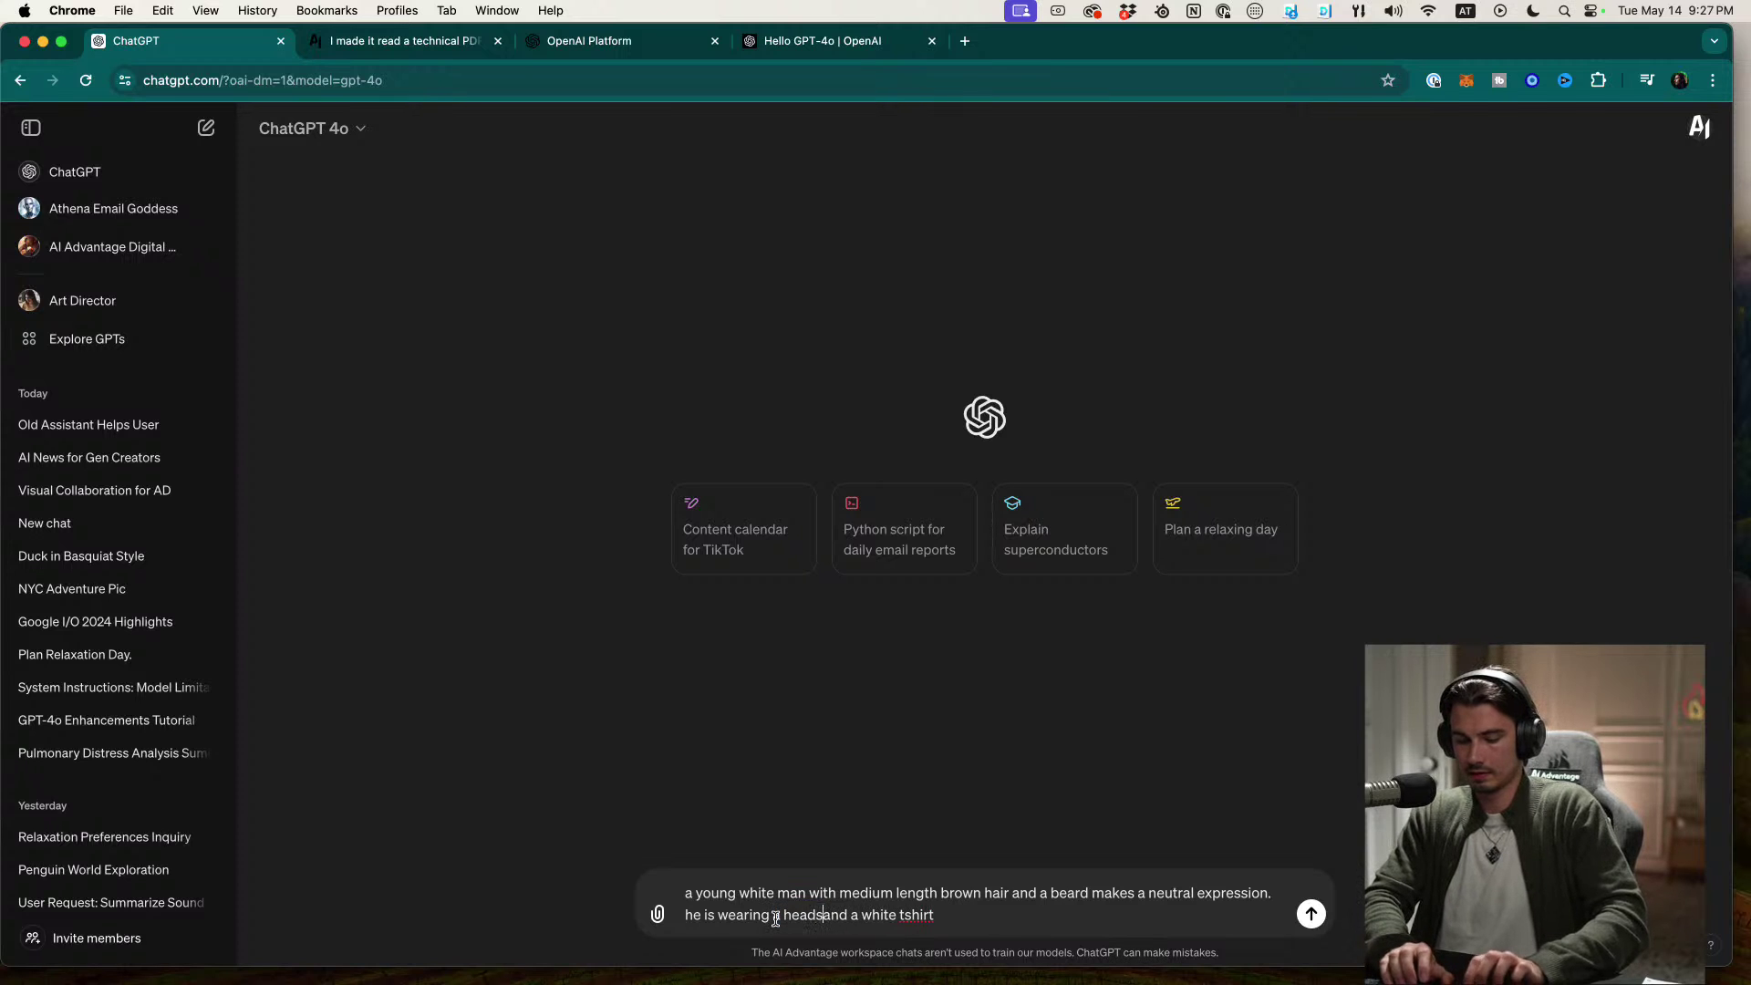
type("headph")
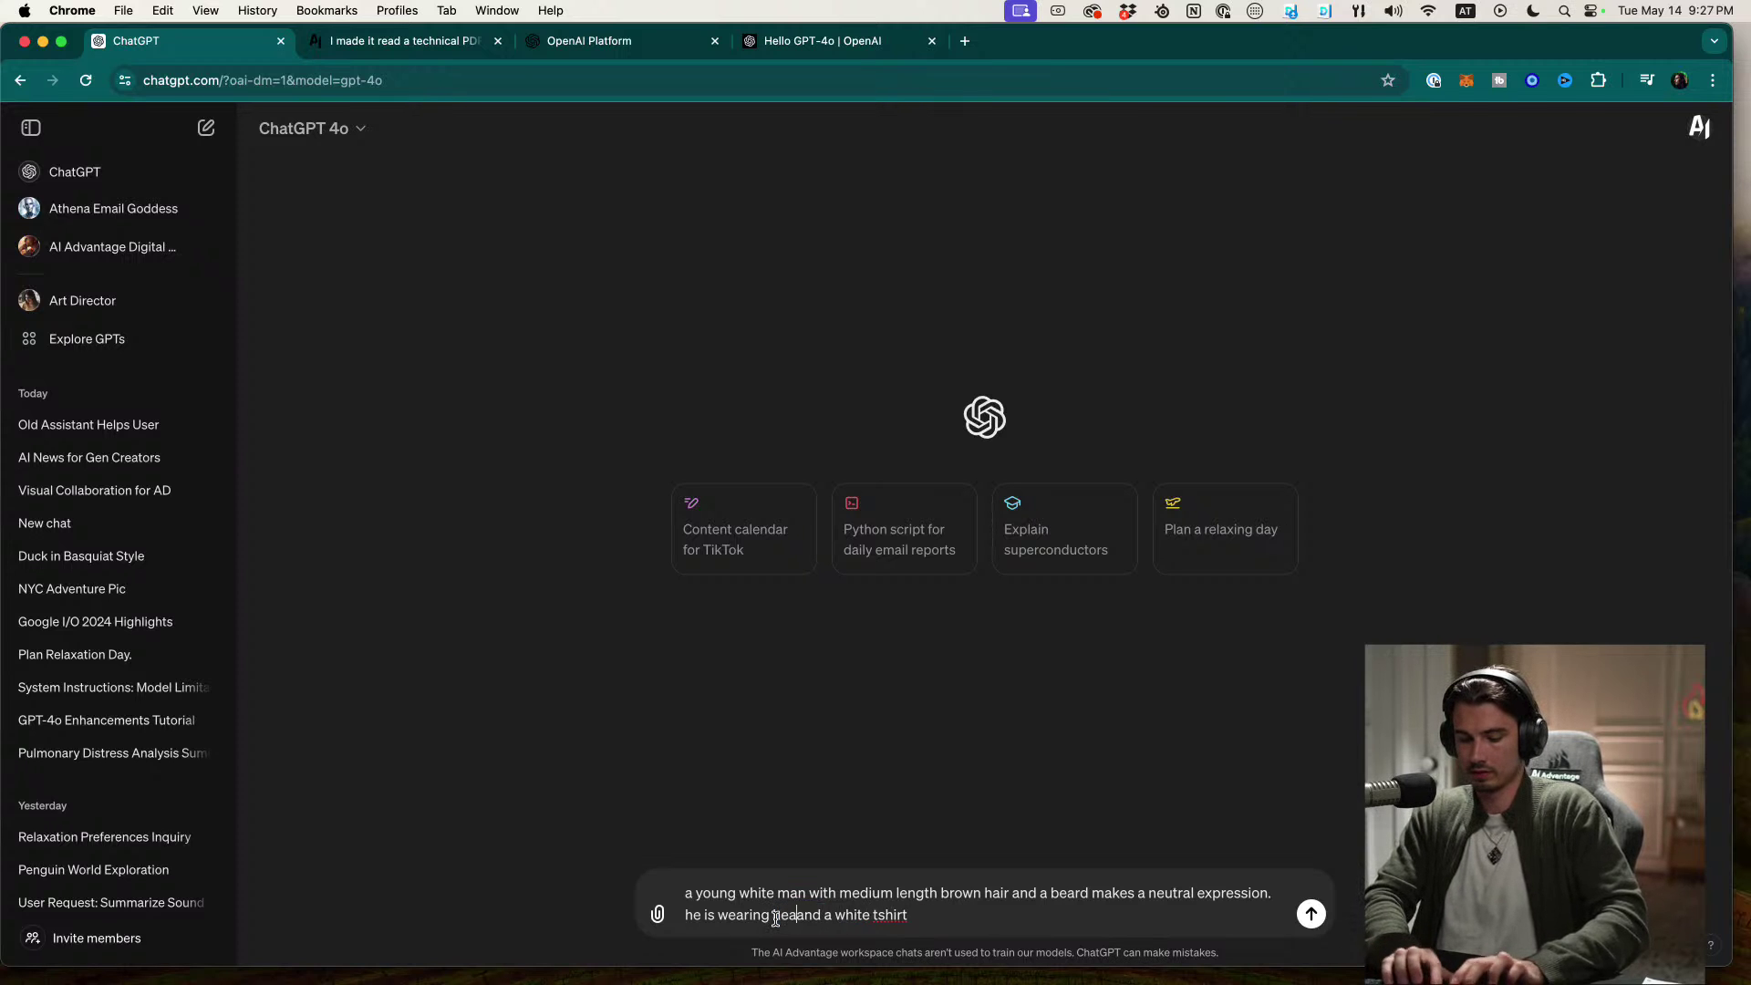
type("ones")
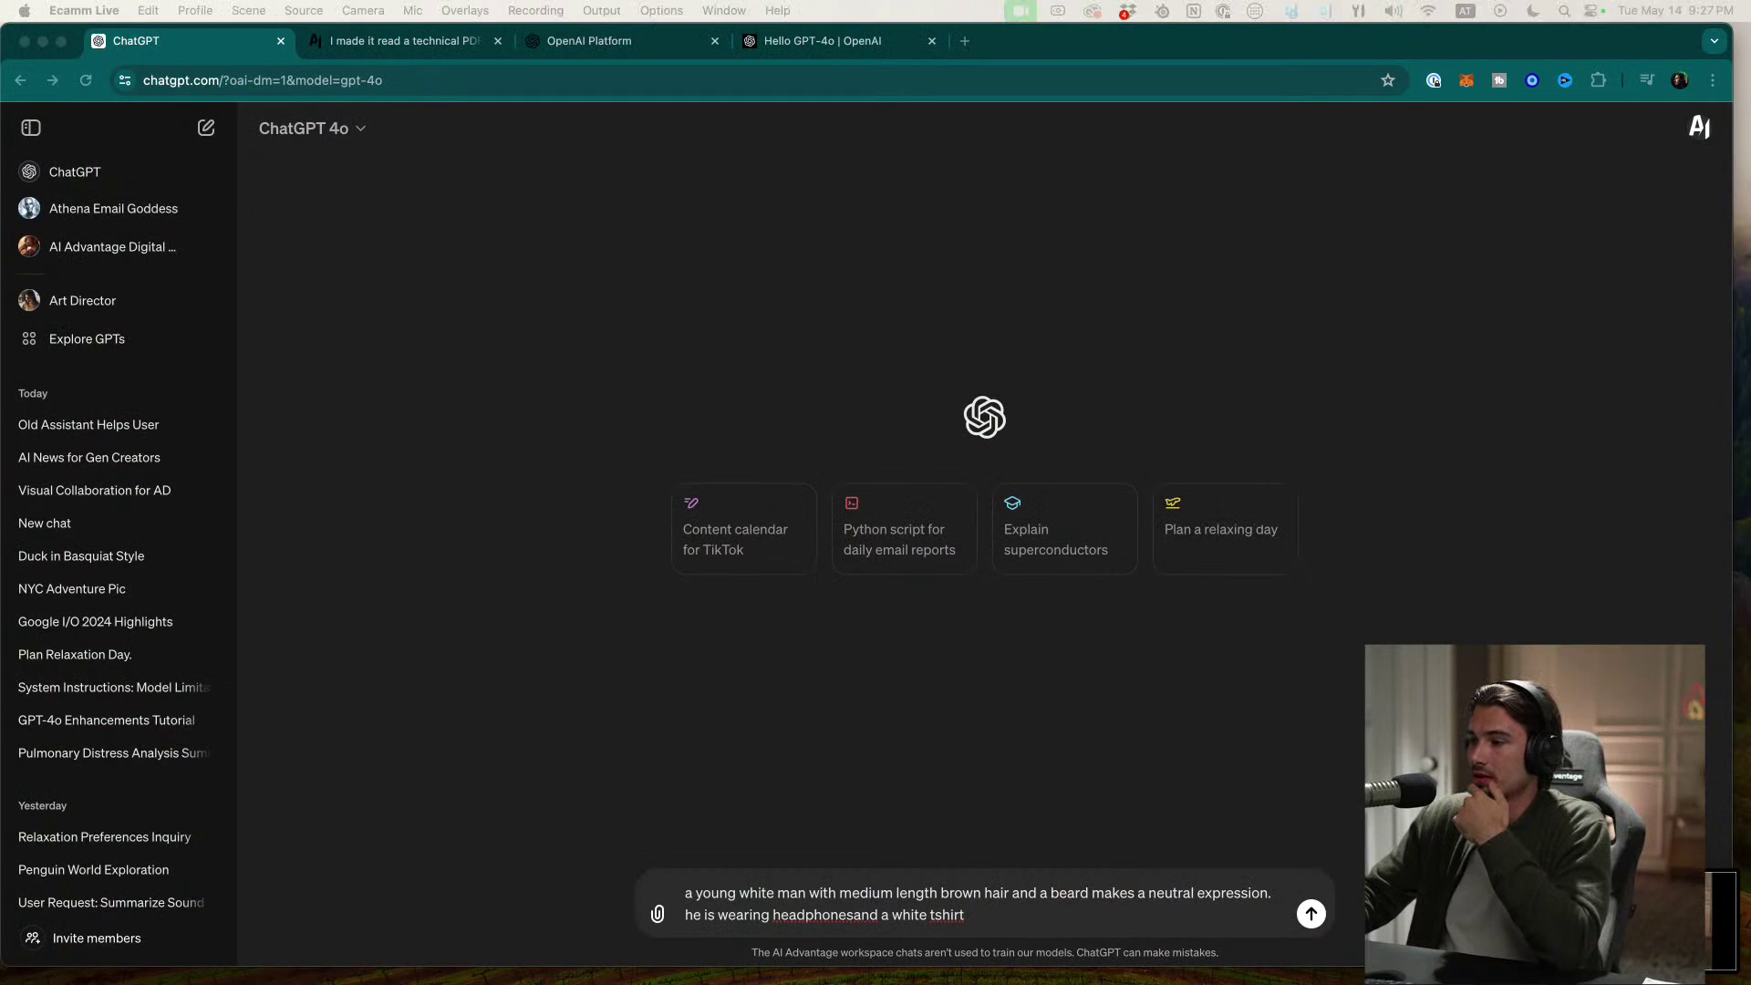
left_click(854, 914)
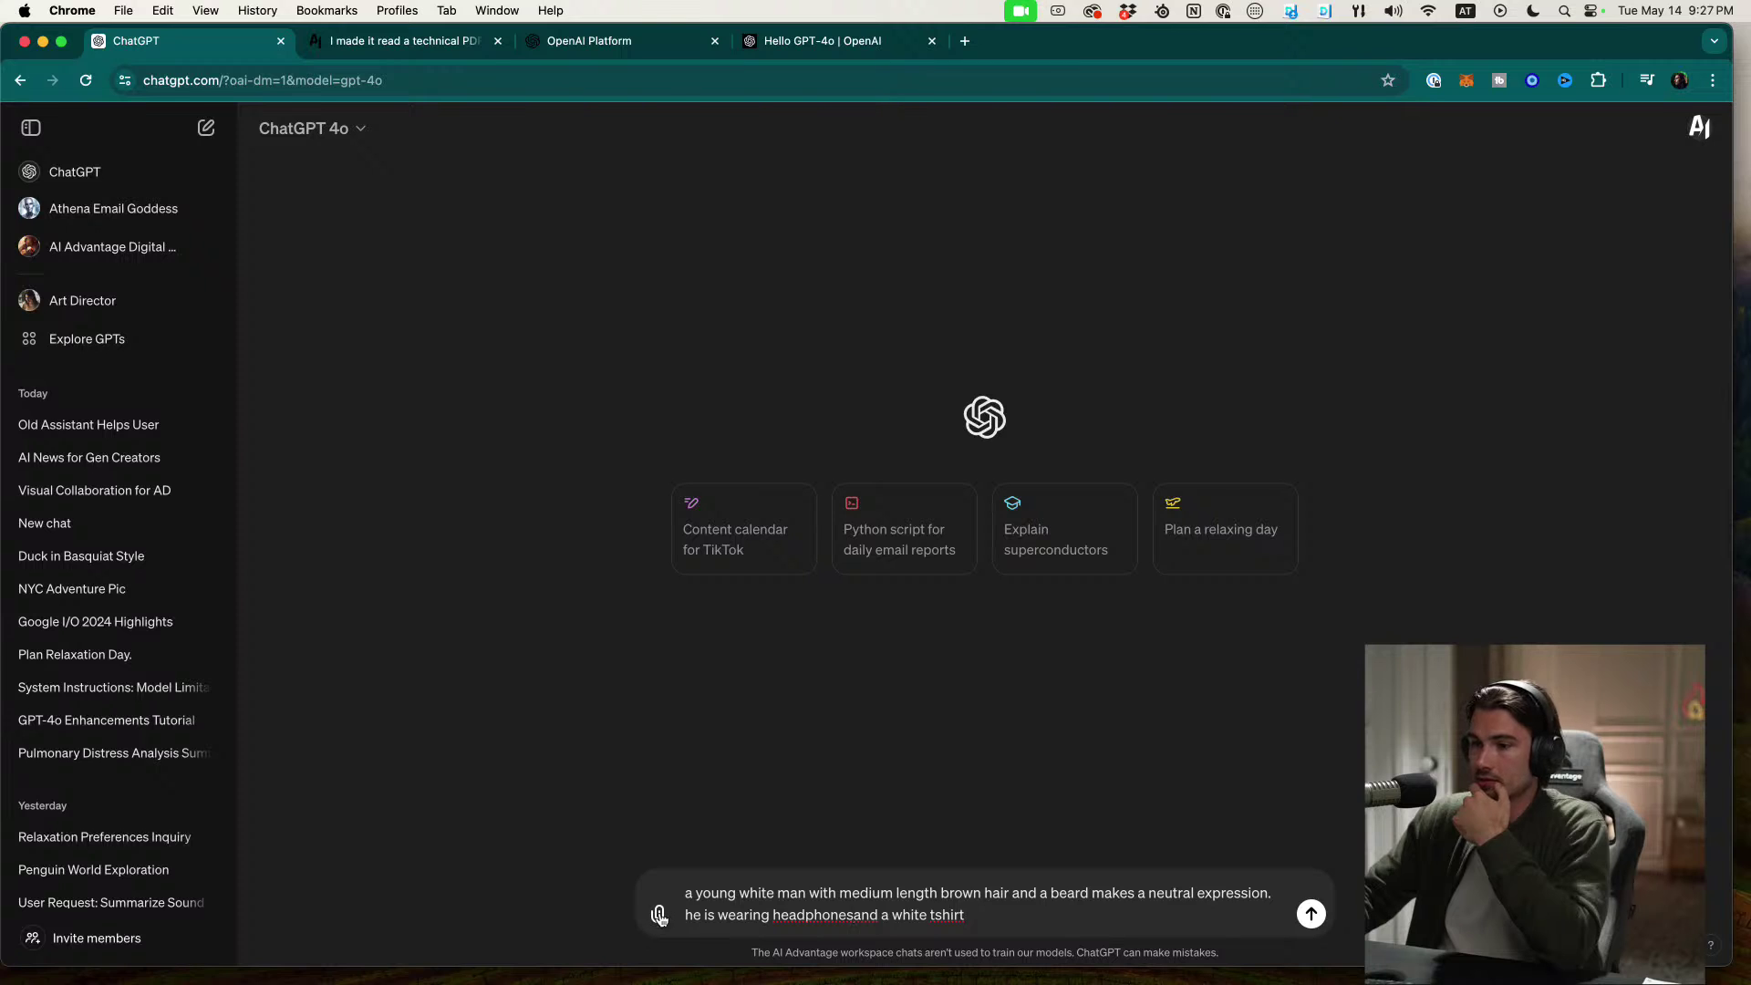
Step: Attach the image "Screenshot 2024-05-14 at 9.27.51 PM" from the Desktop and send the message
left_click(658, 915)
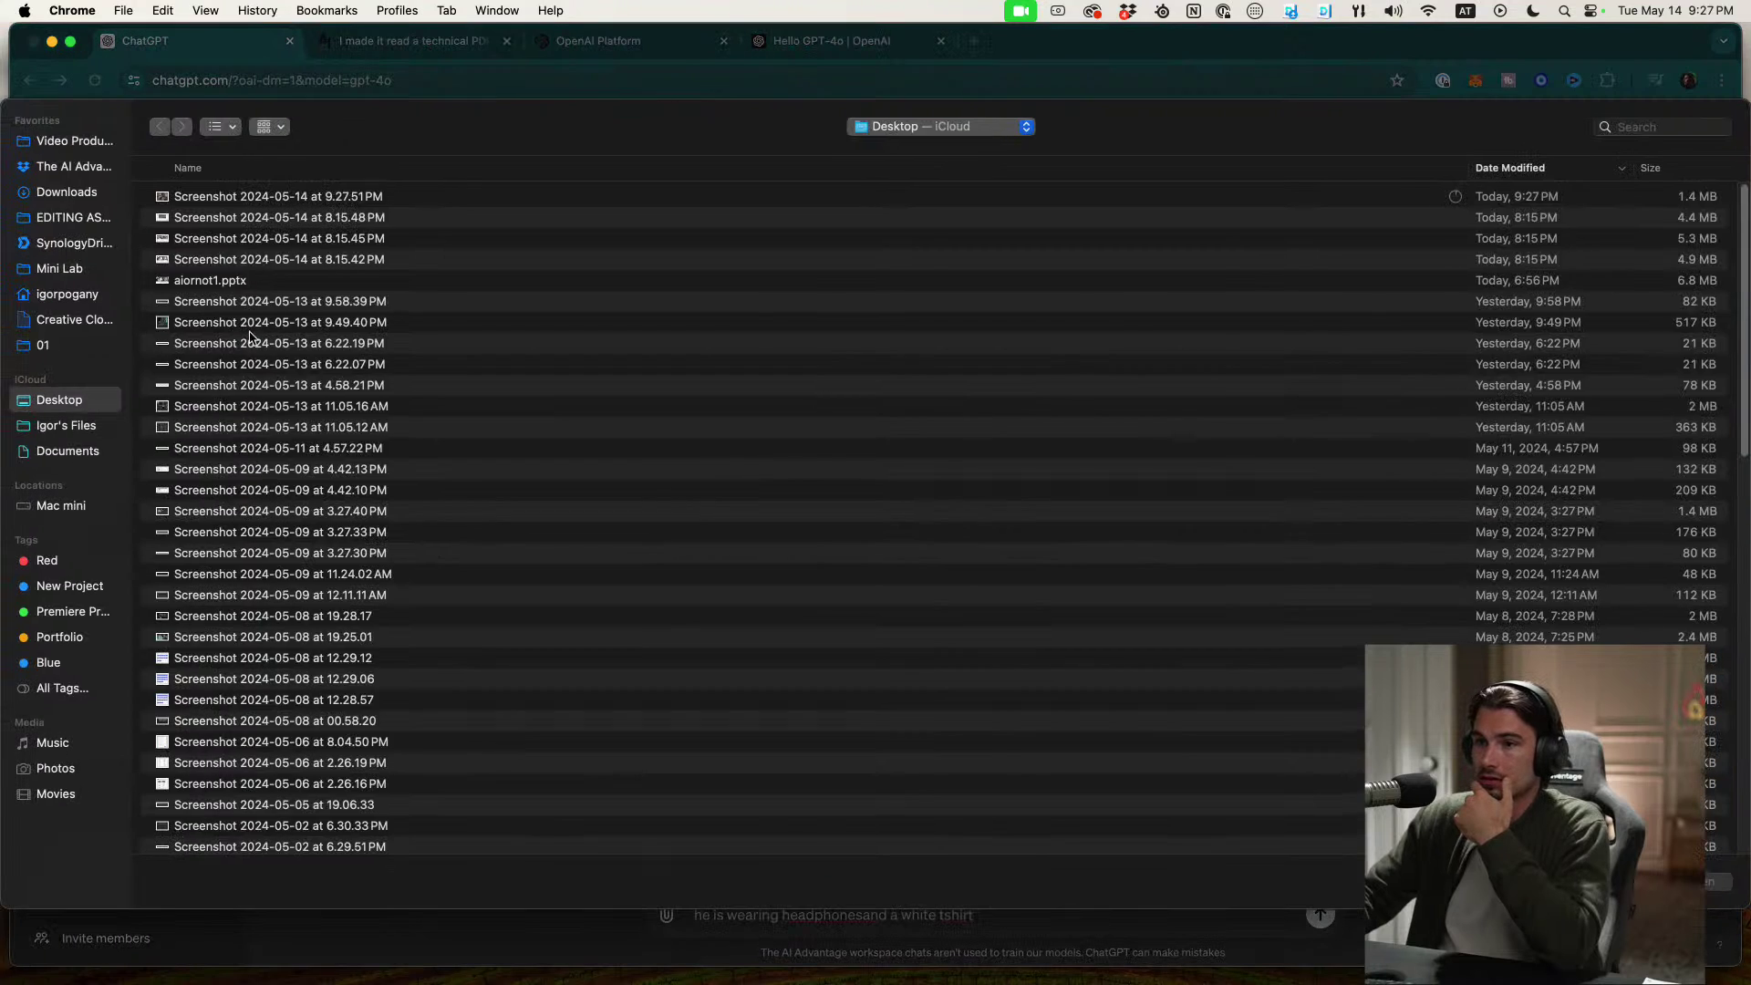
double_click(306, 199)
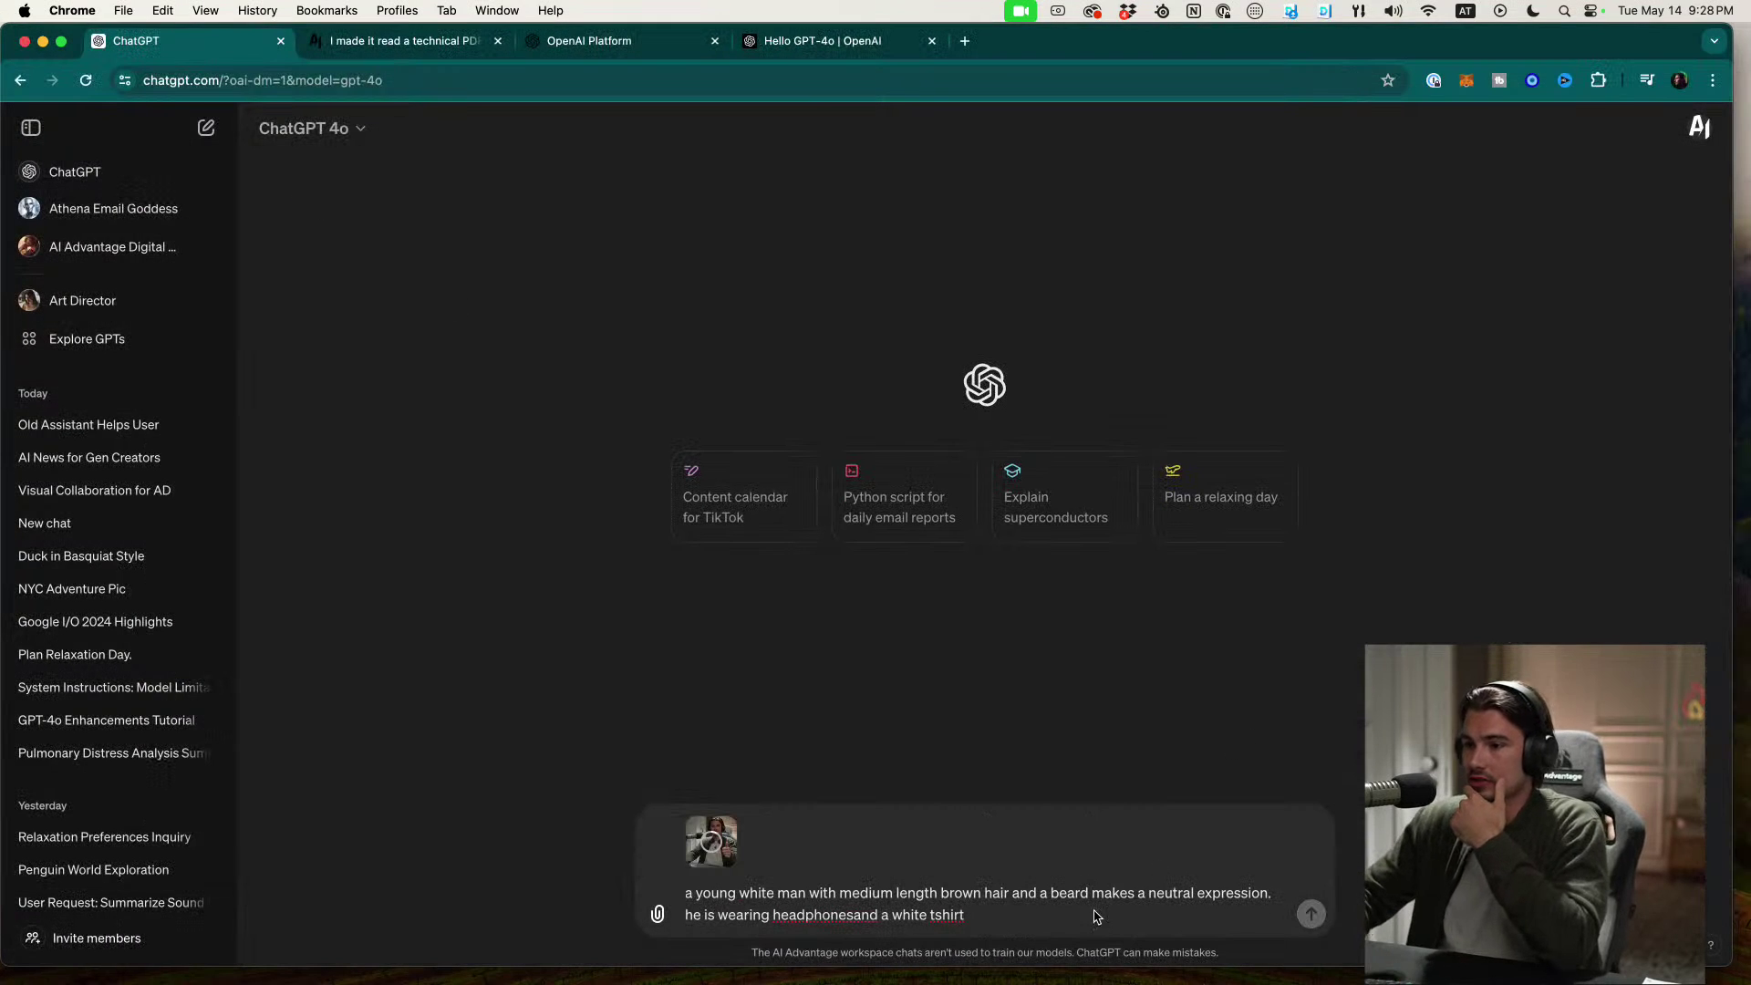
left_click(1312, 914)
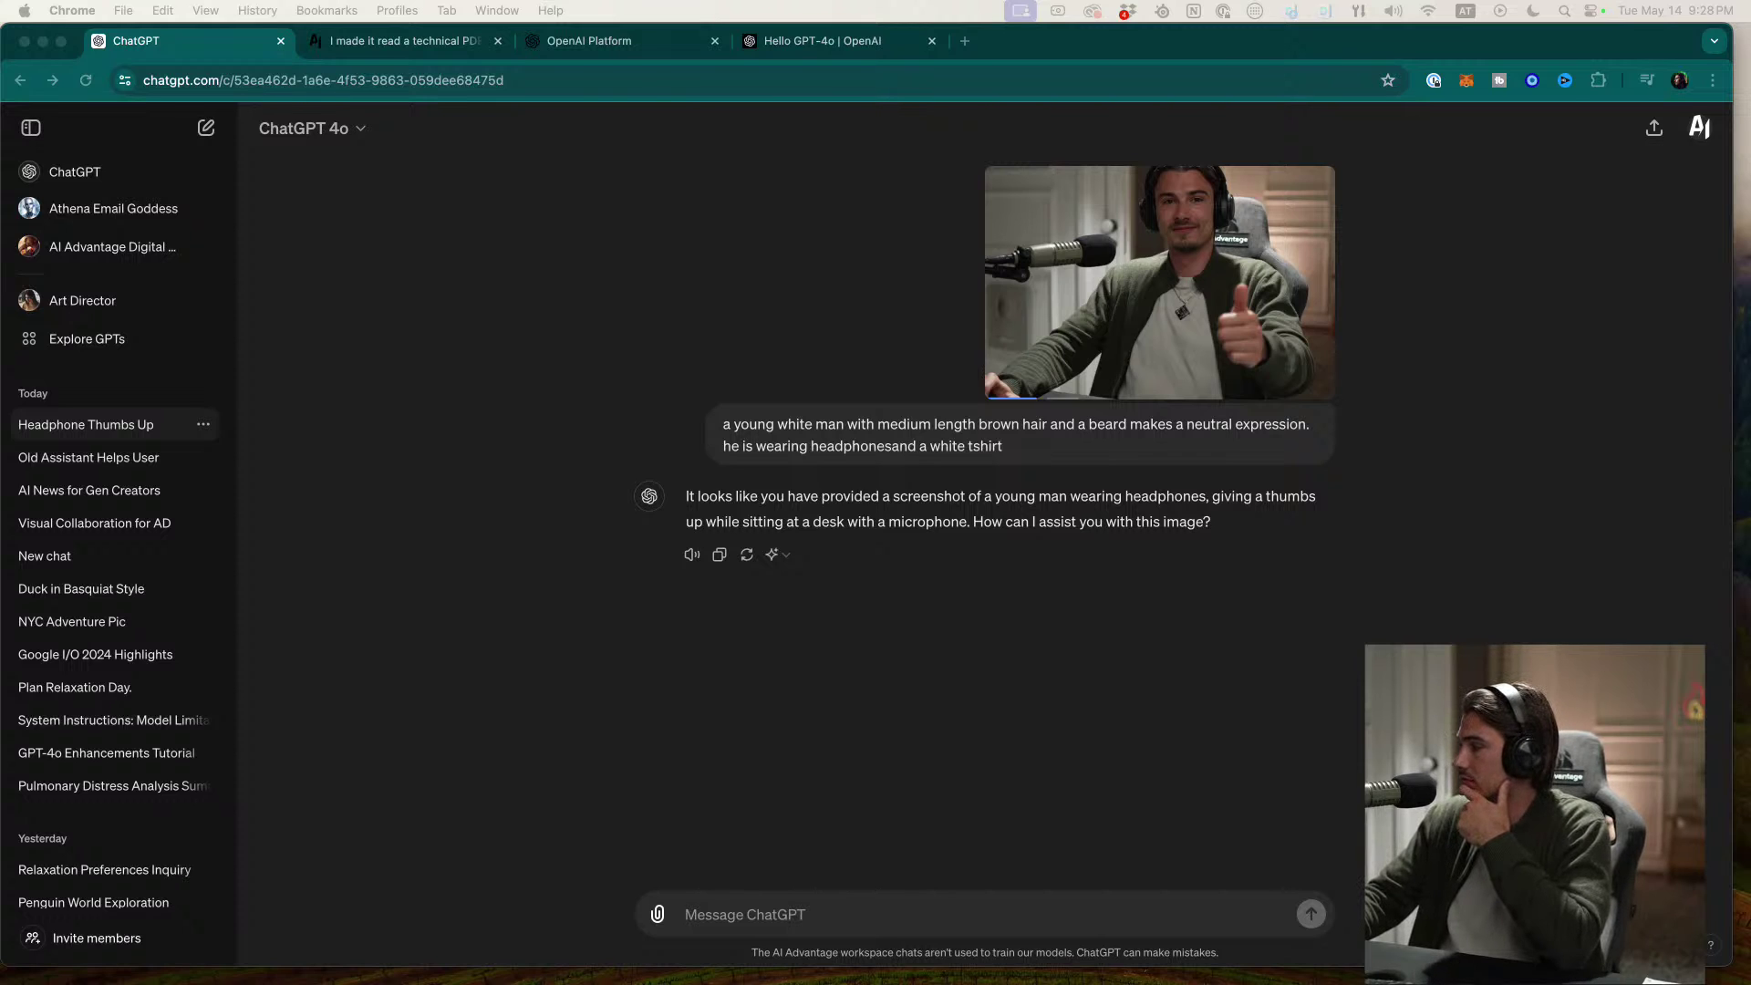
Step: Read ChatGPT's reply to the photo and description
left_click(1141, 739)
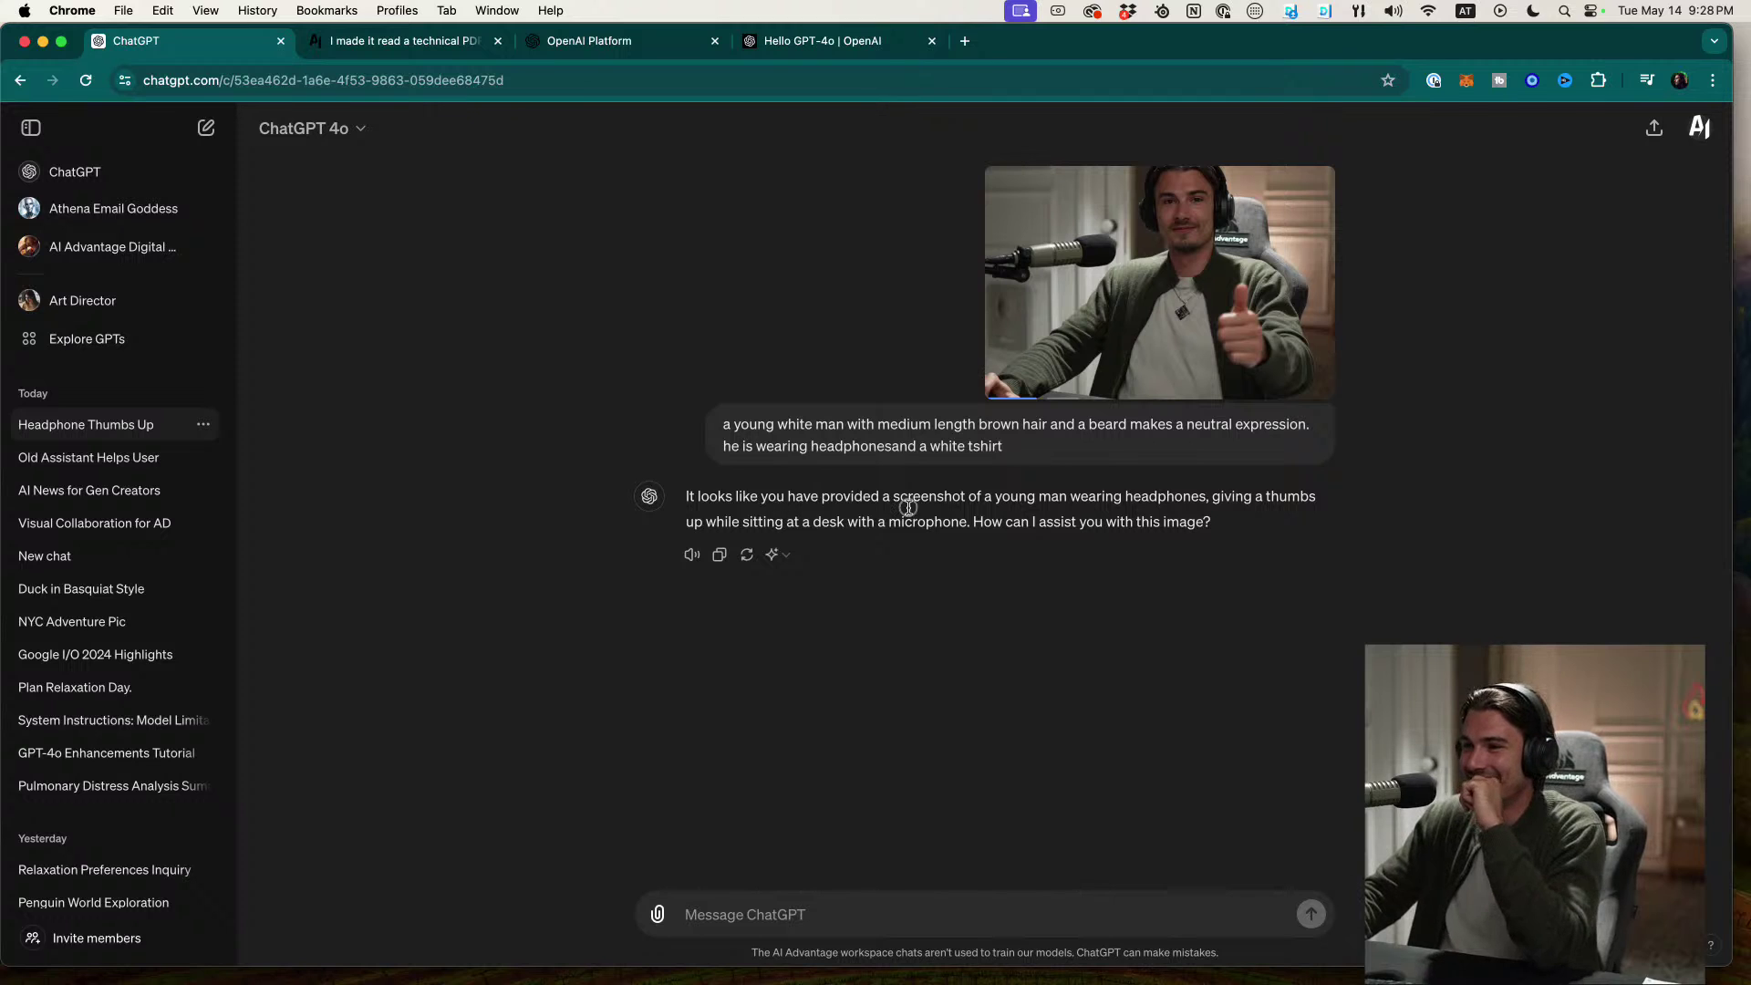
left_click_drag(993, 497, 1239, 515)
left_click(1239, 516)
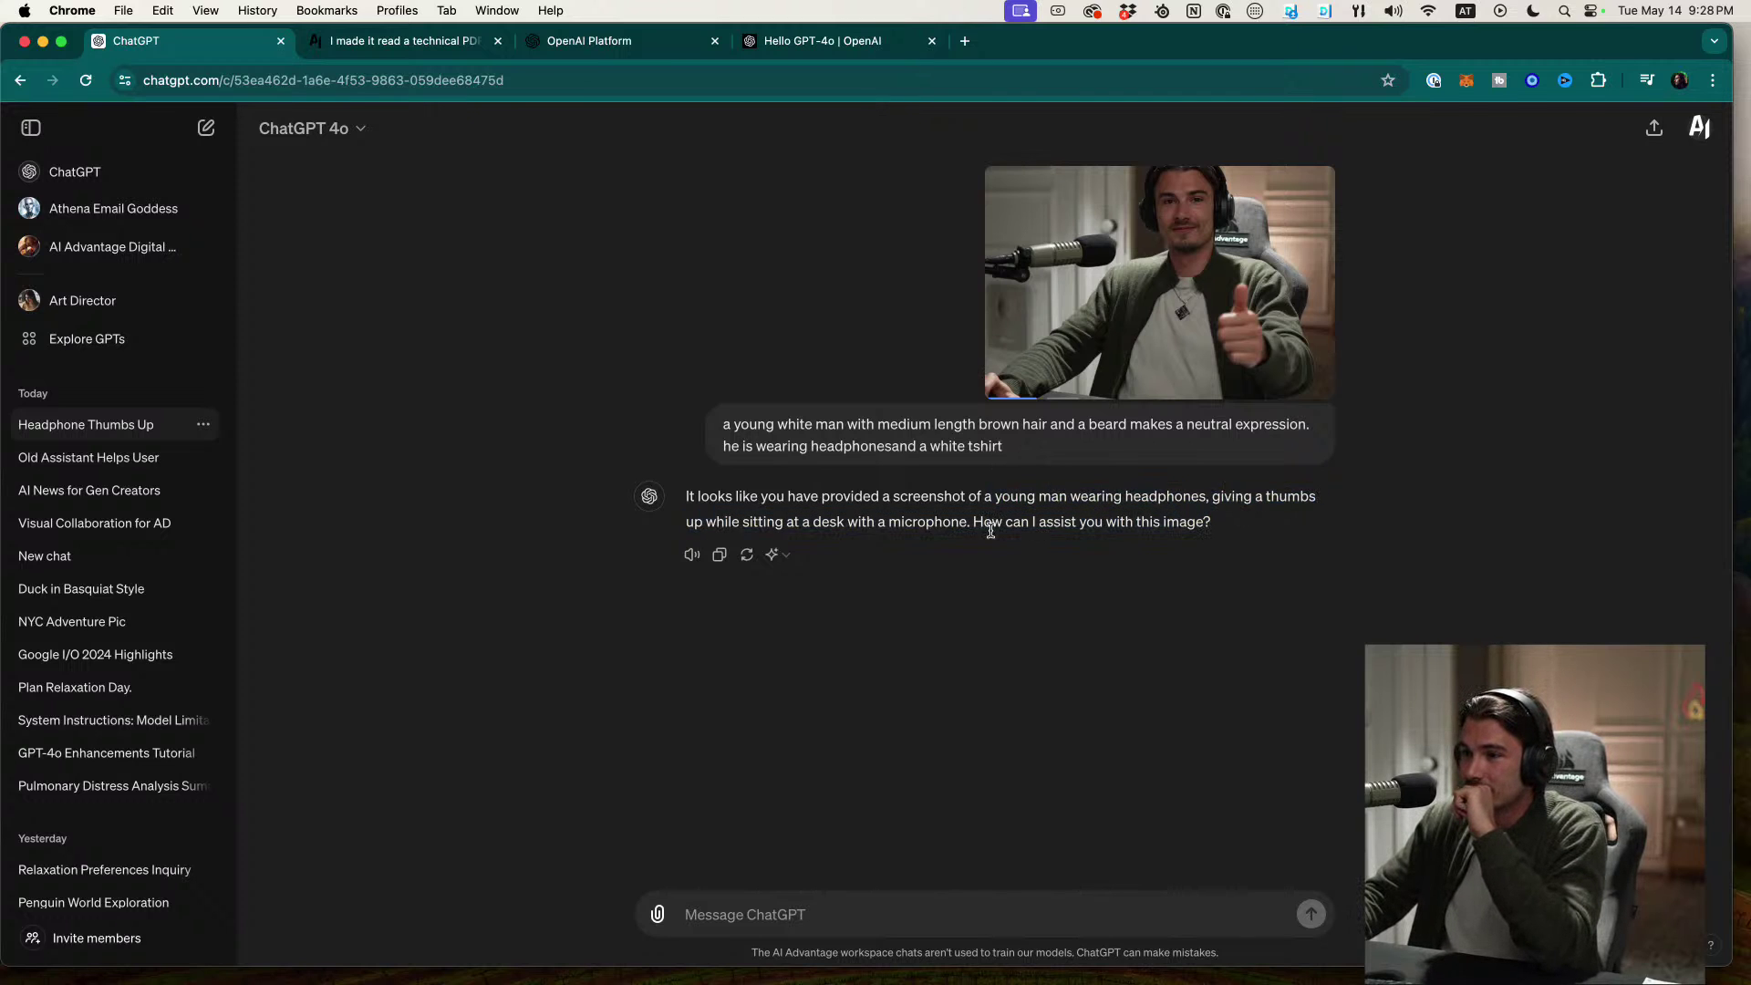
left_click_drag(886, 522, 1206, 530)
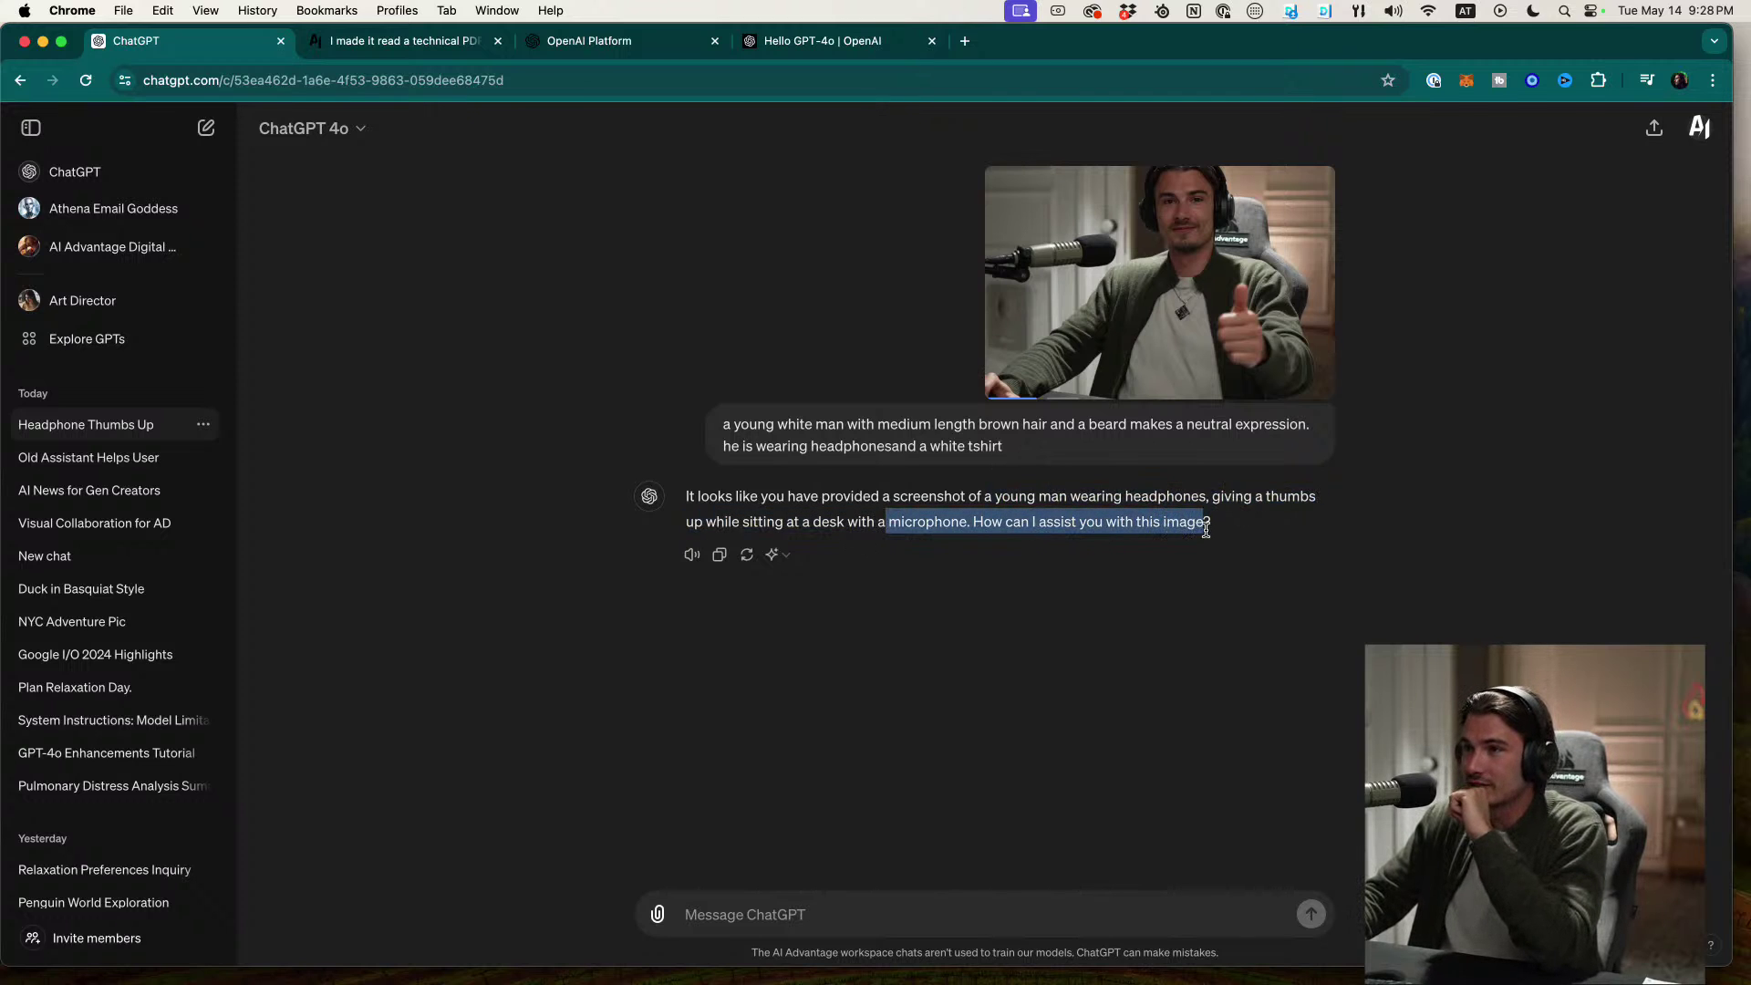
Step: Return to the Hello GPT-4o page and review the caricature sample's inputs and output
left_click(629, 41)
left_click(808, 42)
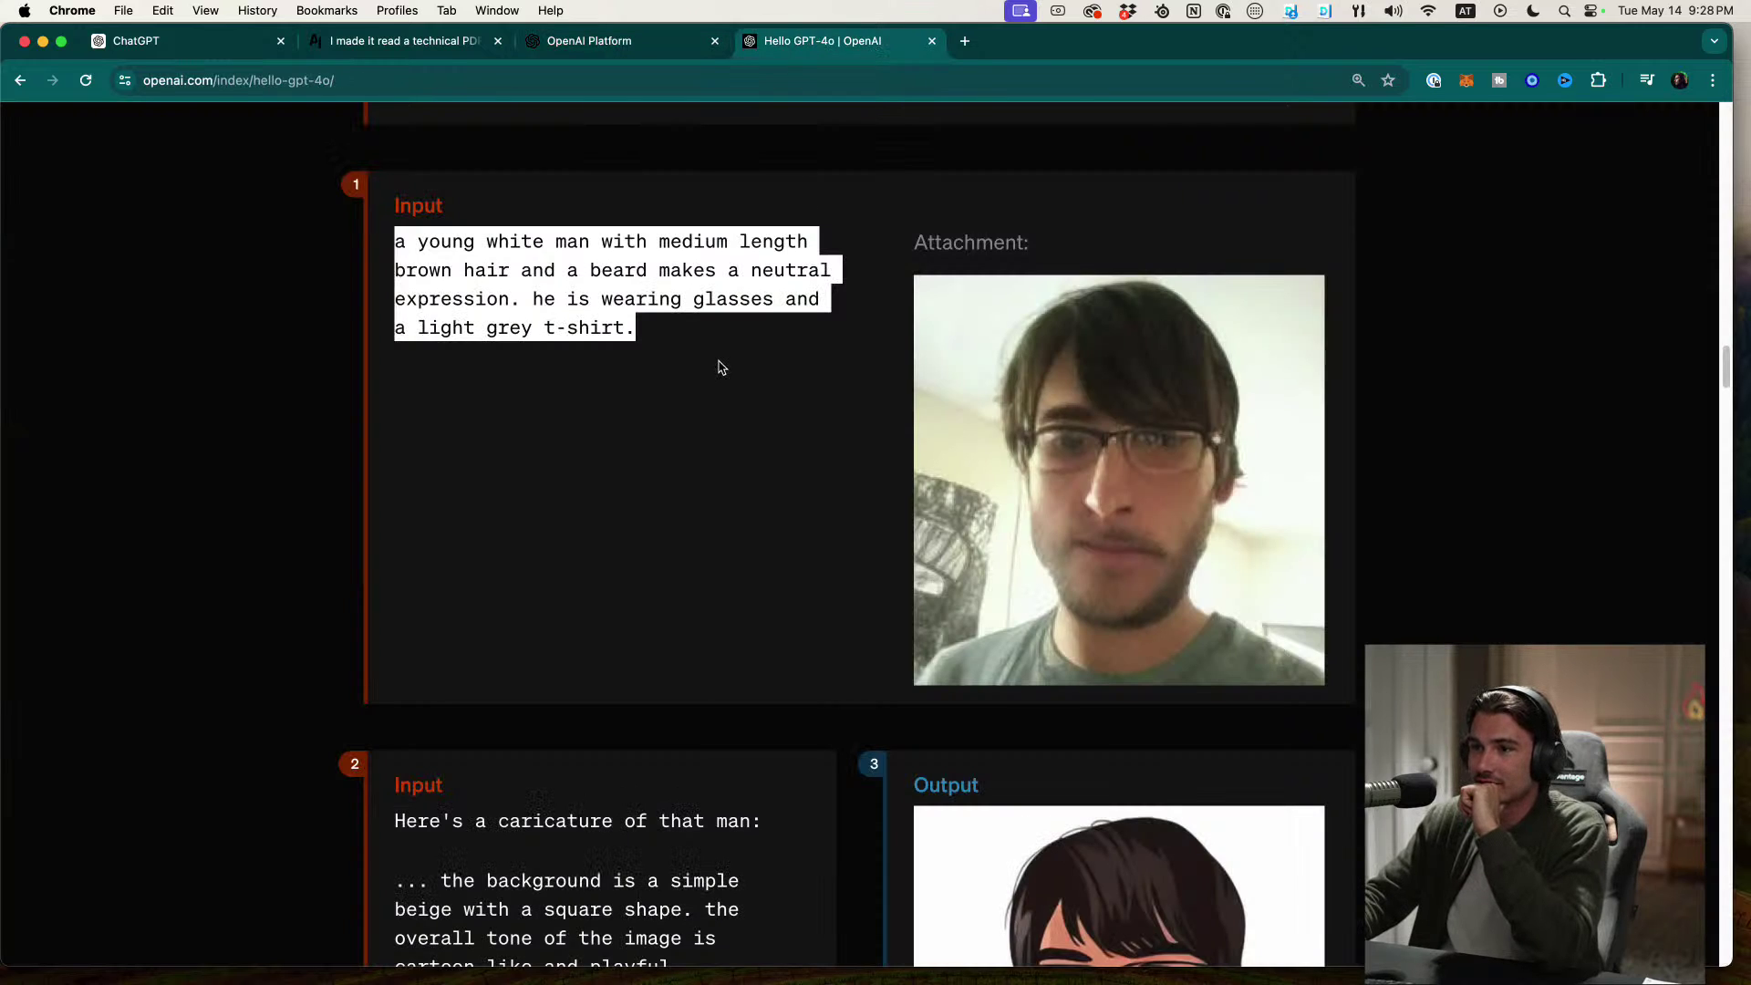
scroll(740, 438, "down", 5)
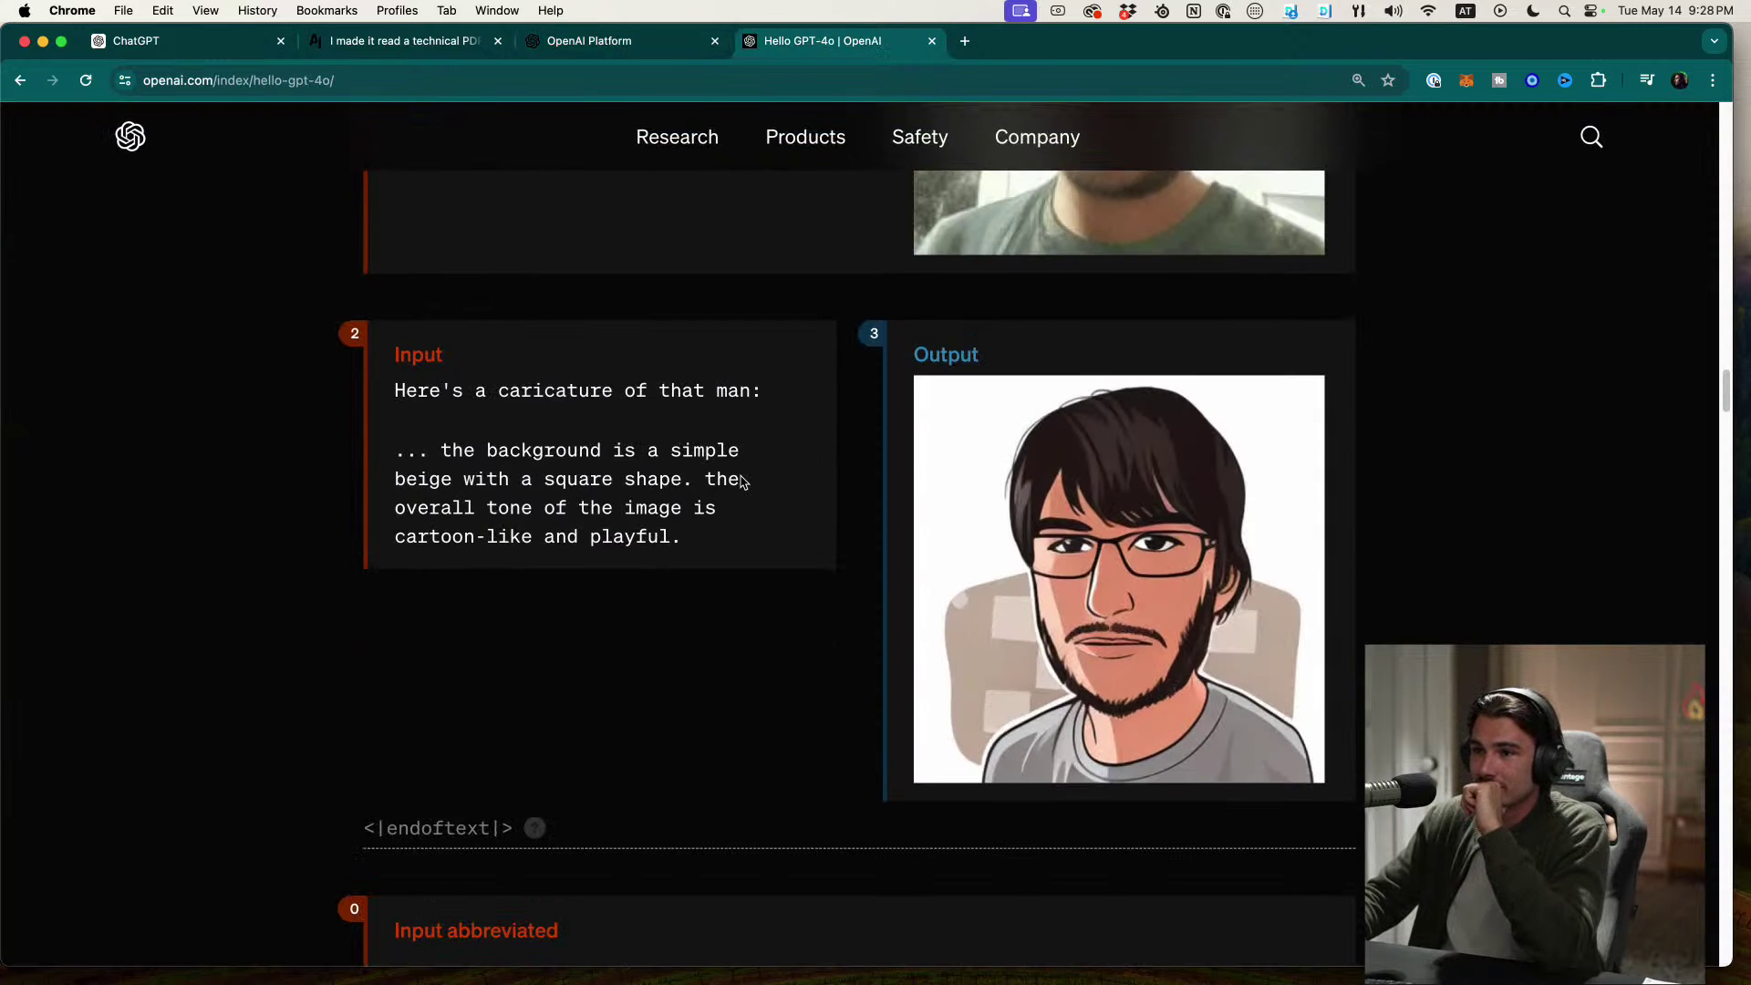
scroll(726, 483, "up", 5)
scroll(696, 520, "up", 3)
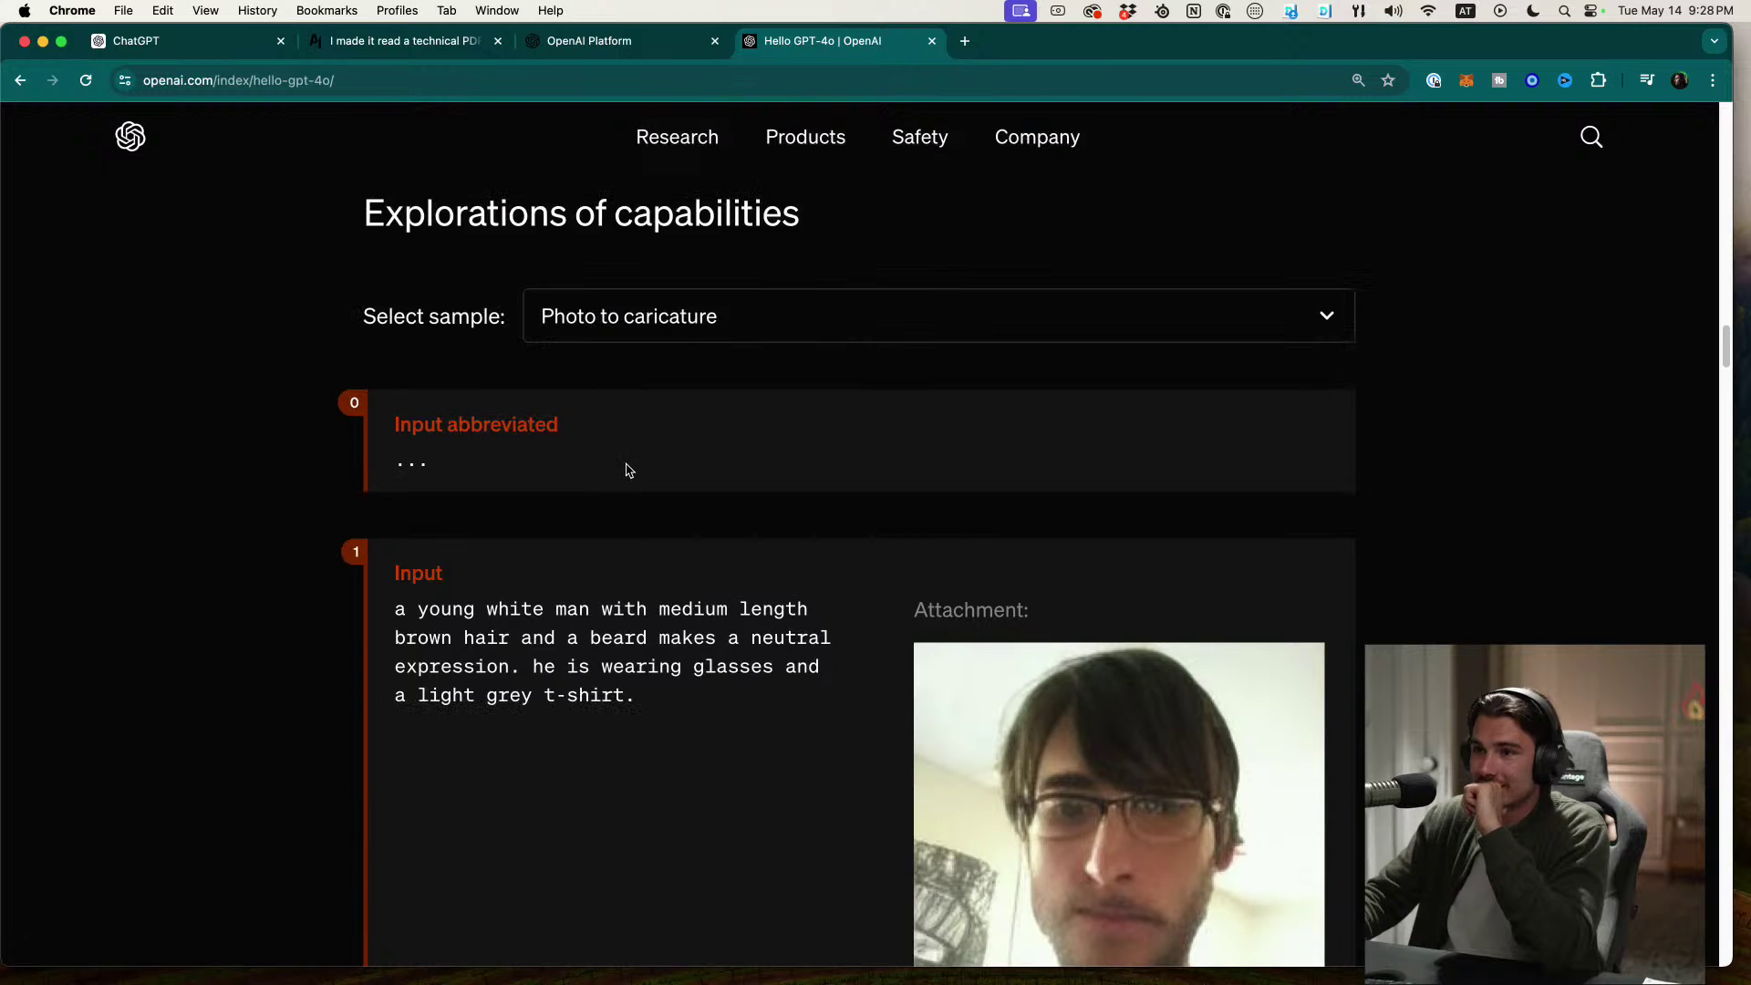
scroll(602, 511, "down", 3)
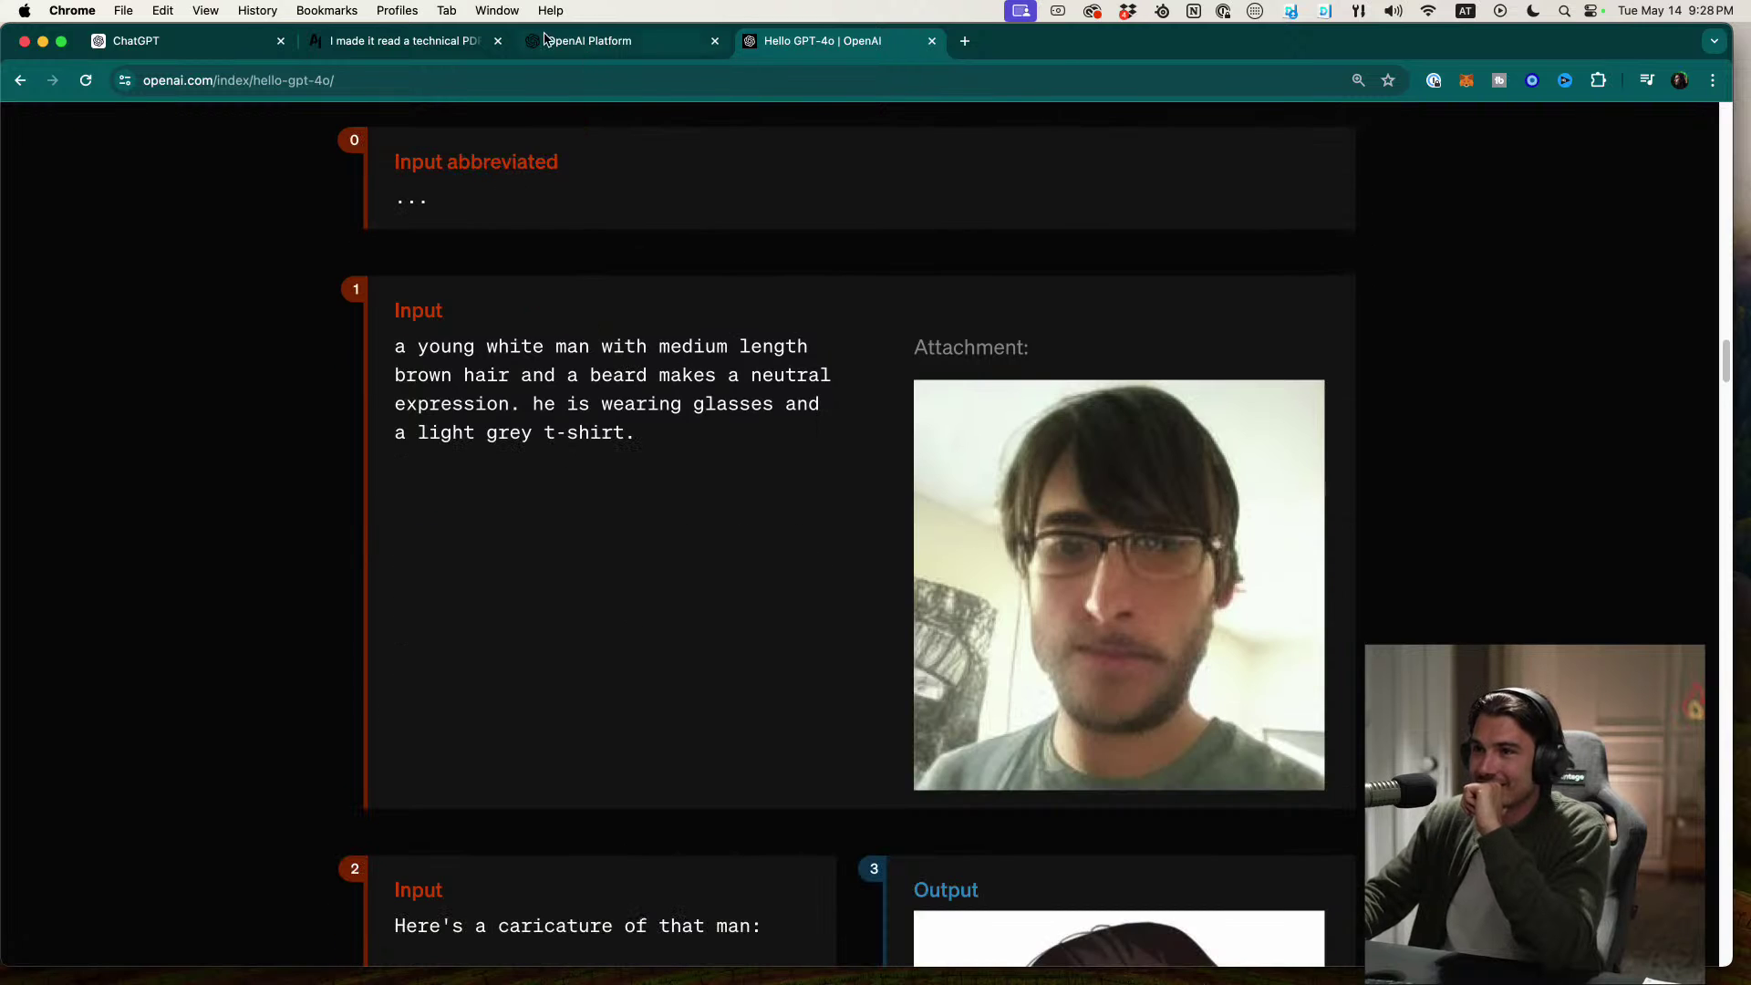
Step: Go back to the ChatGPT conversation and send the prompt "create a caricature of me"
left_click(246, 45)
left_click(719, 917)
type("c")
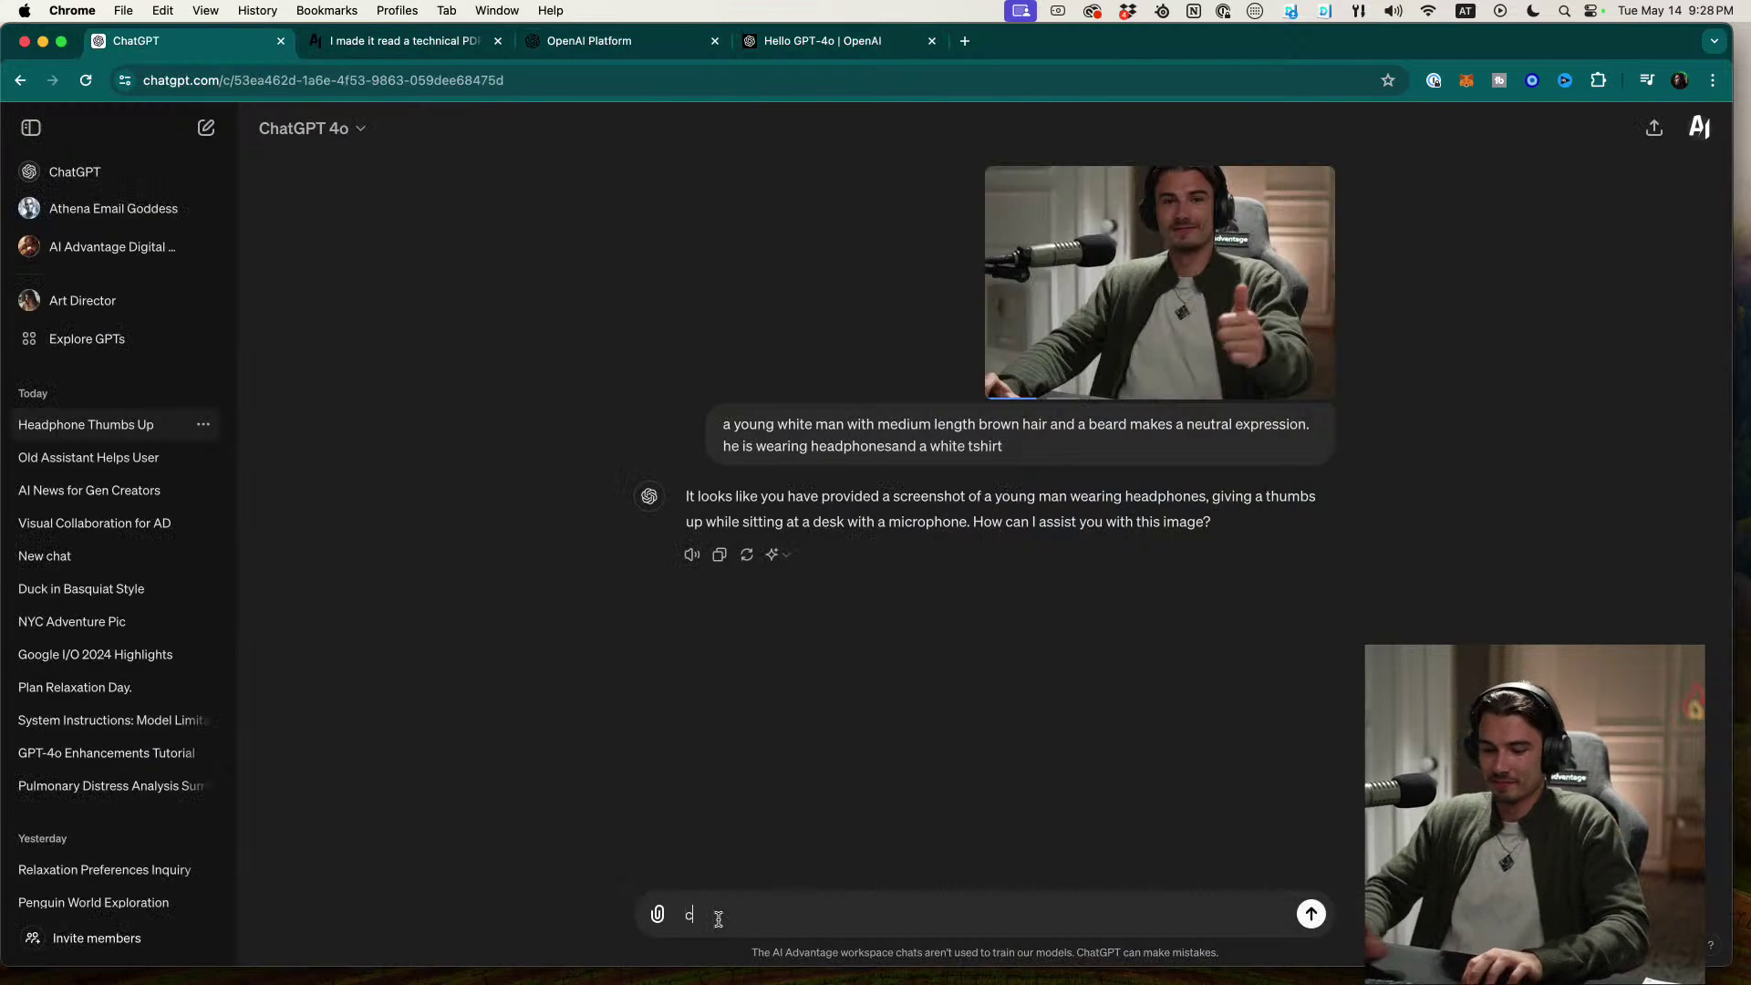
type("reate a caricat")
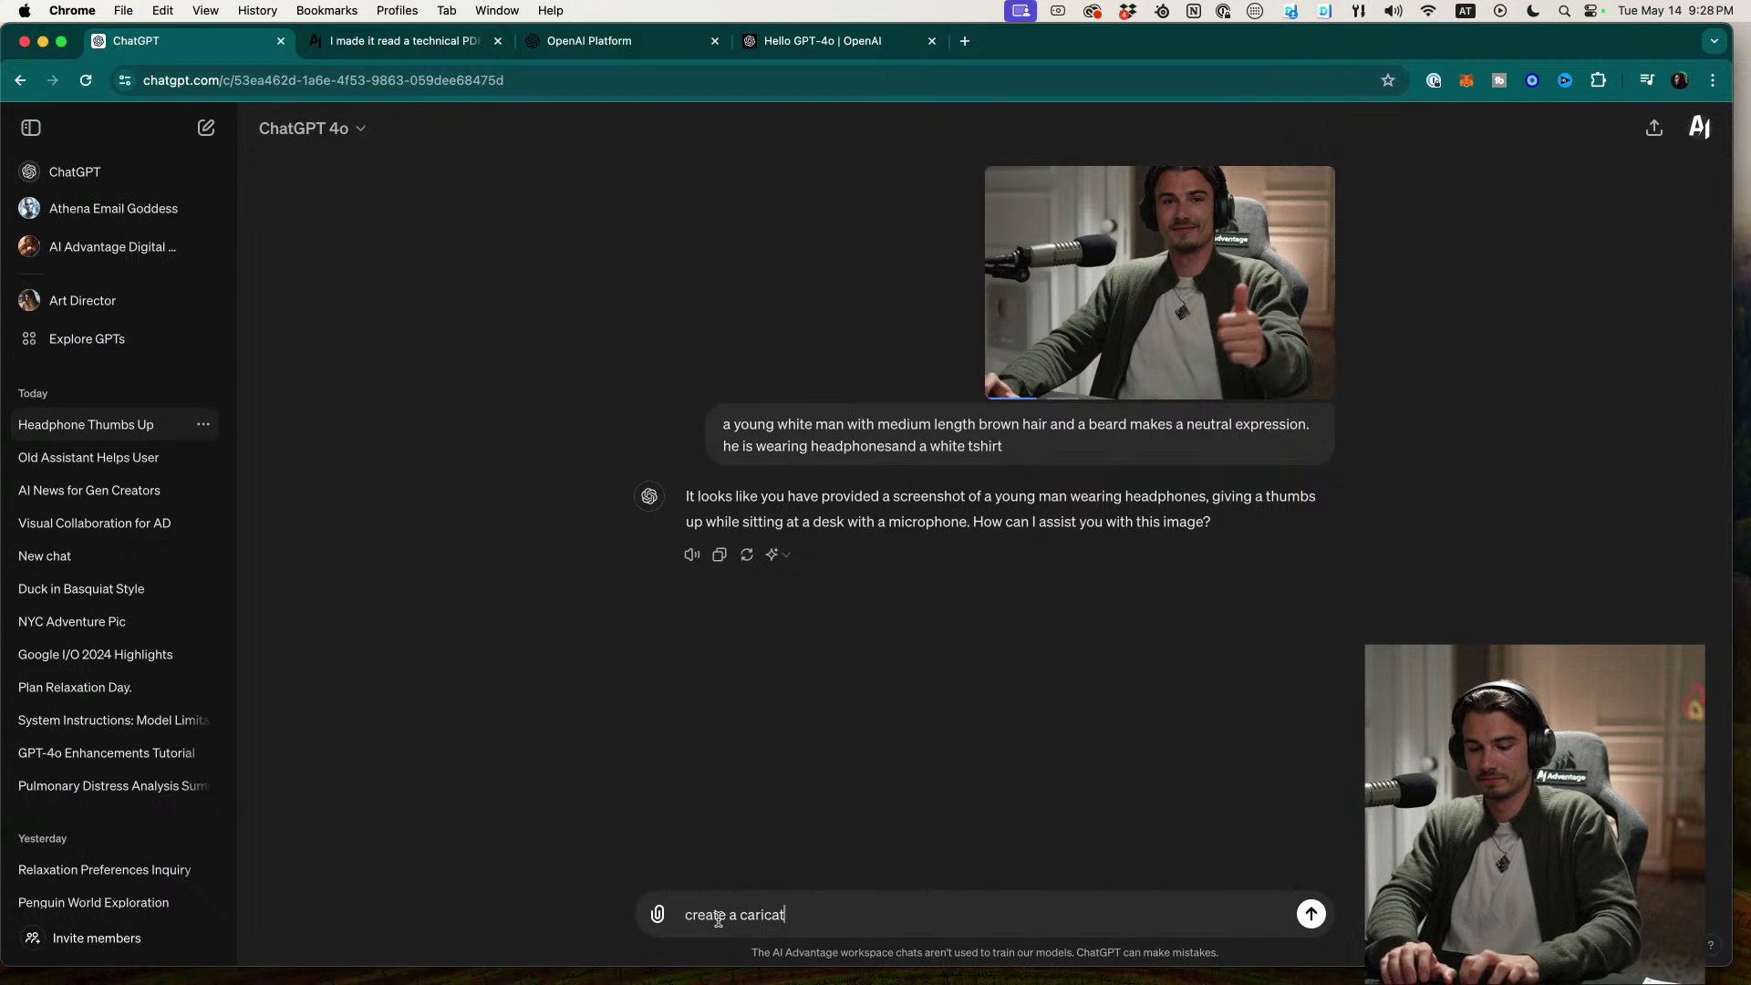
type("ure of me")
key("Return")
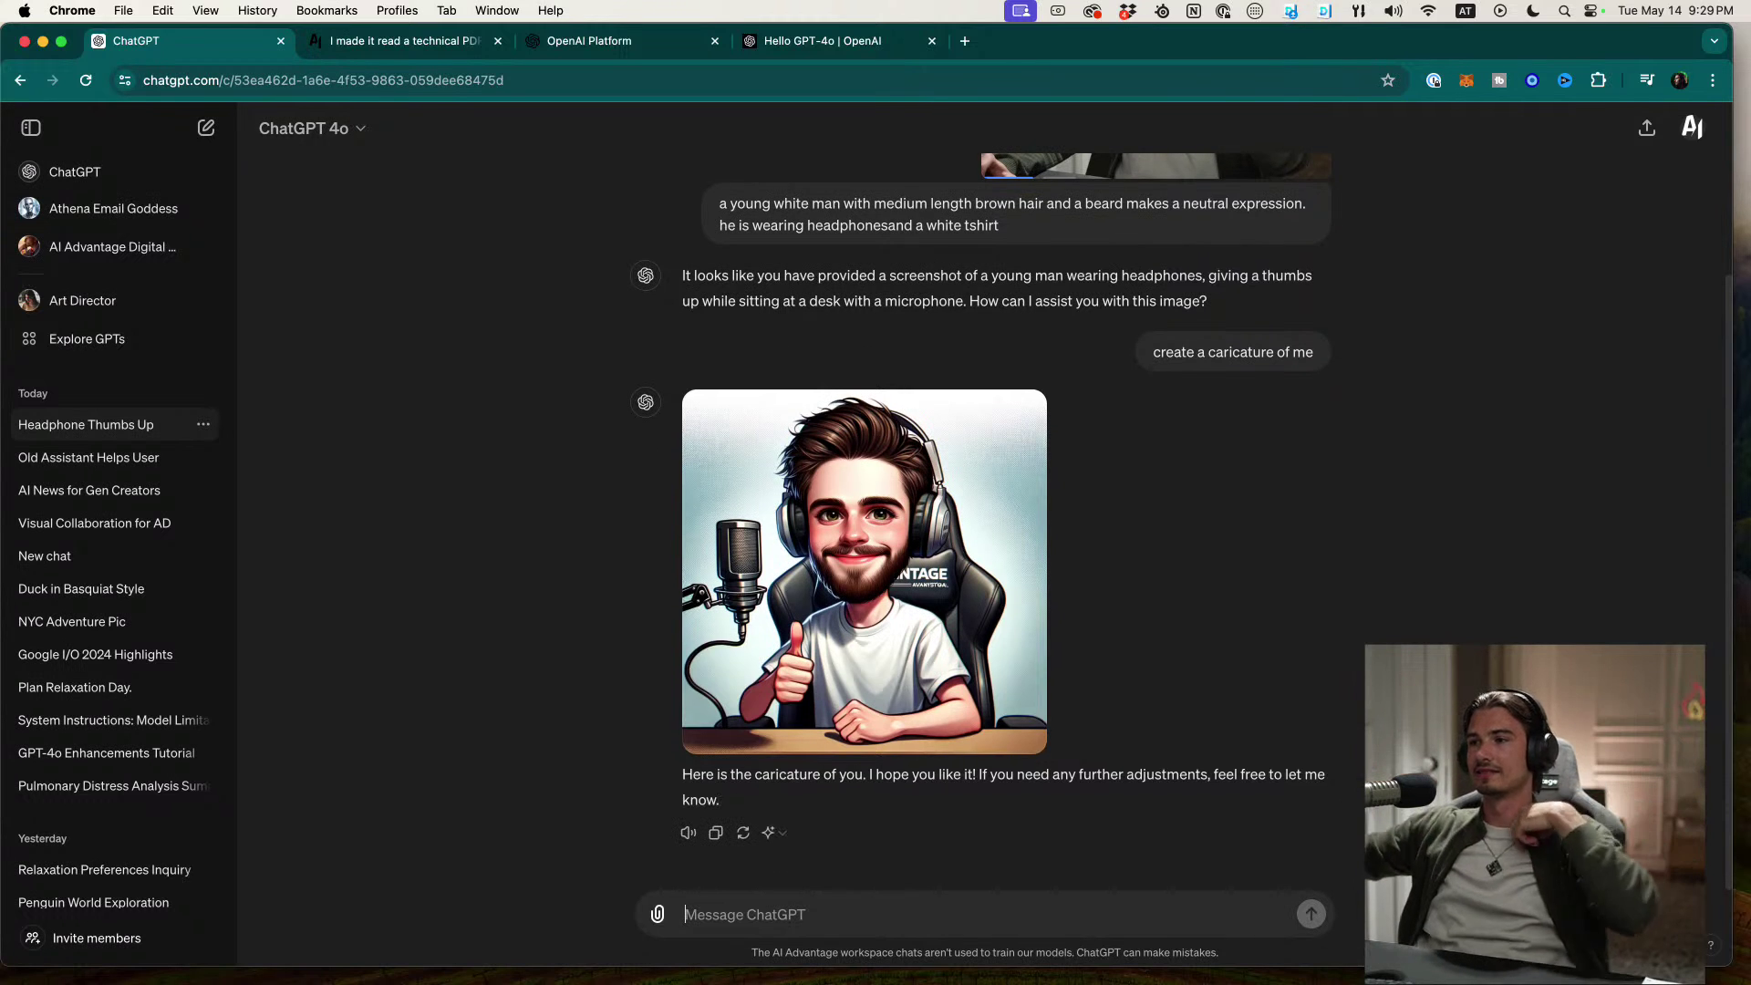
Step: View the generated caricature enlarged, then return to the conversation
scroll(1304, 708, "up", 1)
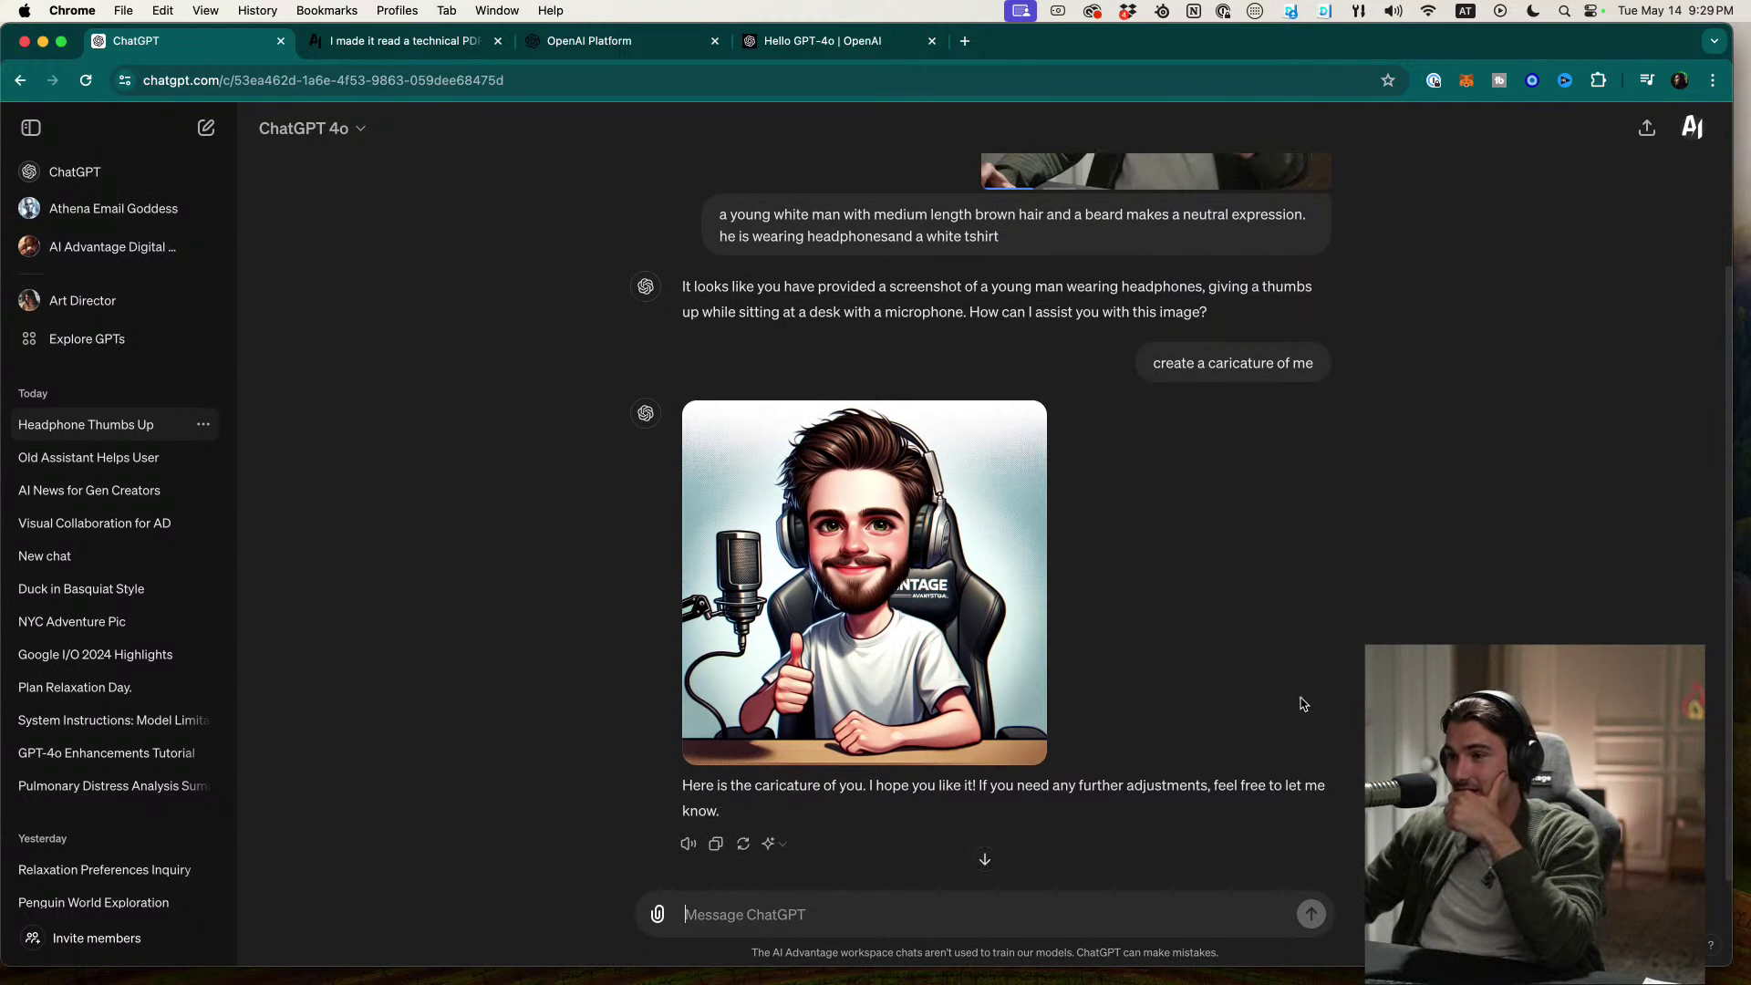
scroll(1003, 593, "up", 4)
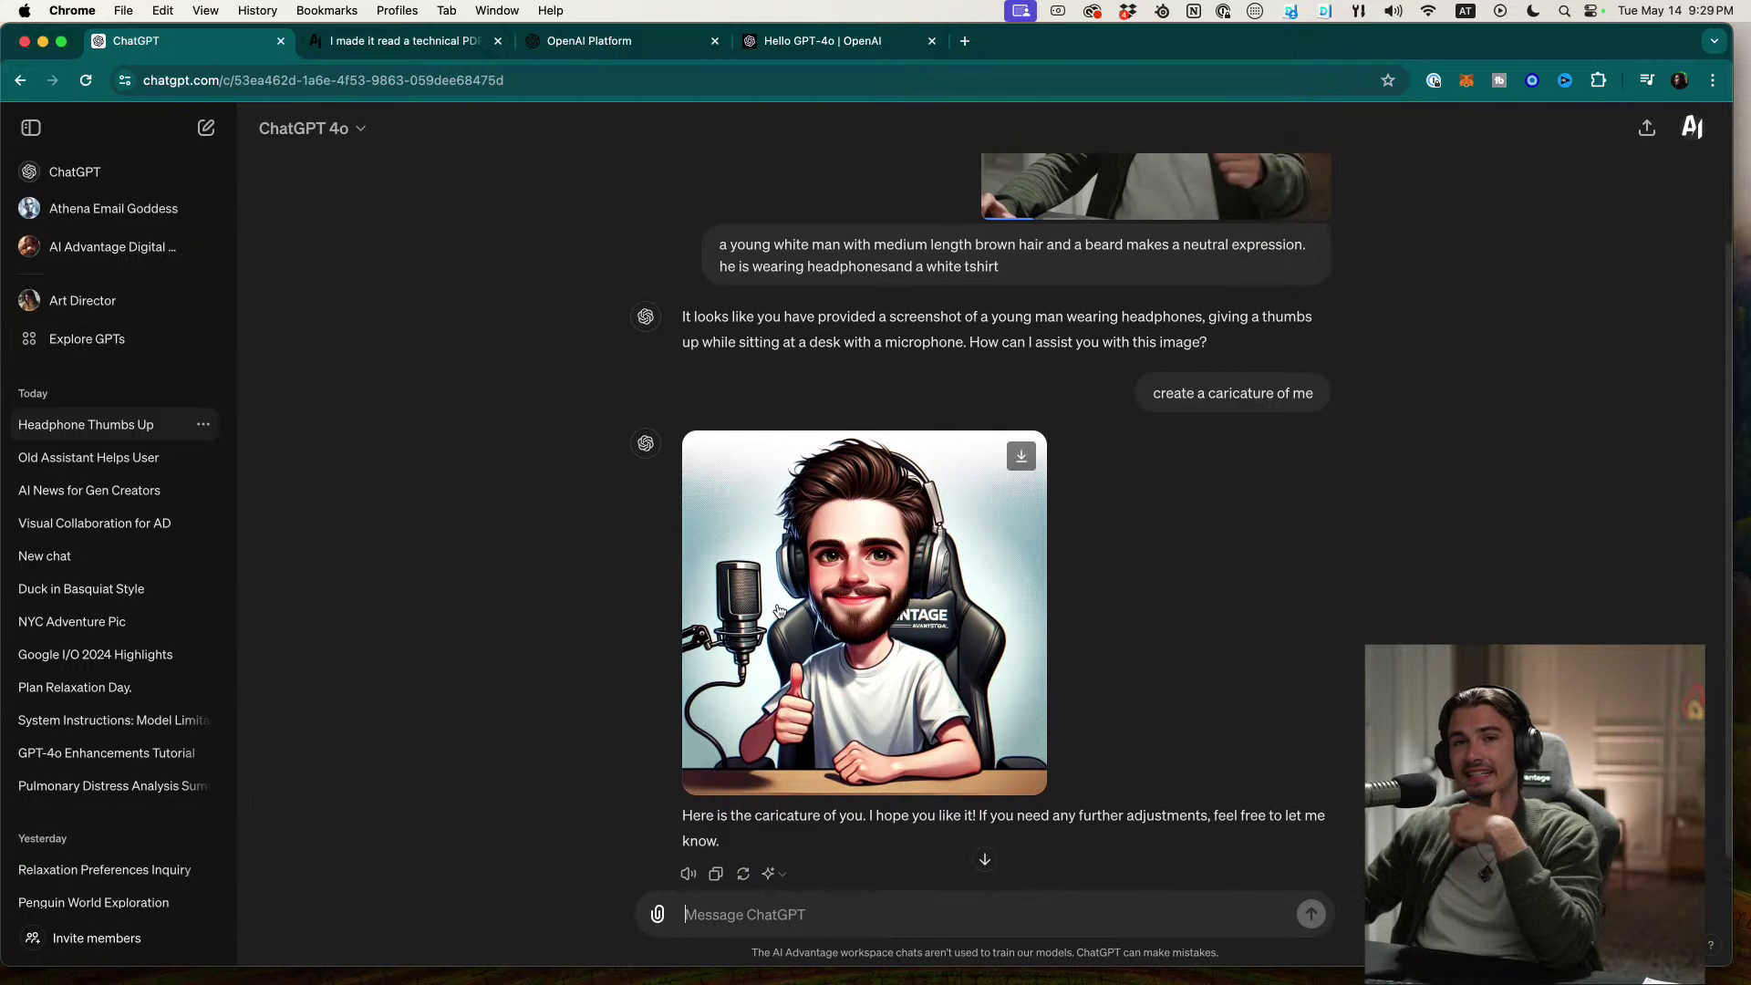
left_click(996, 576)
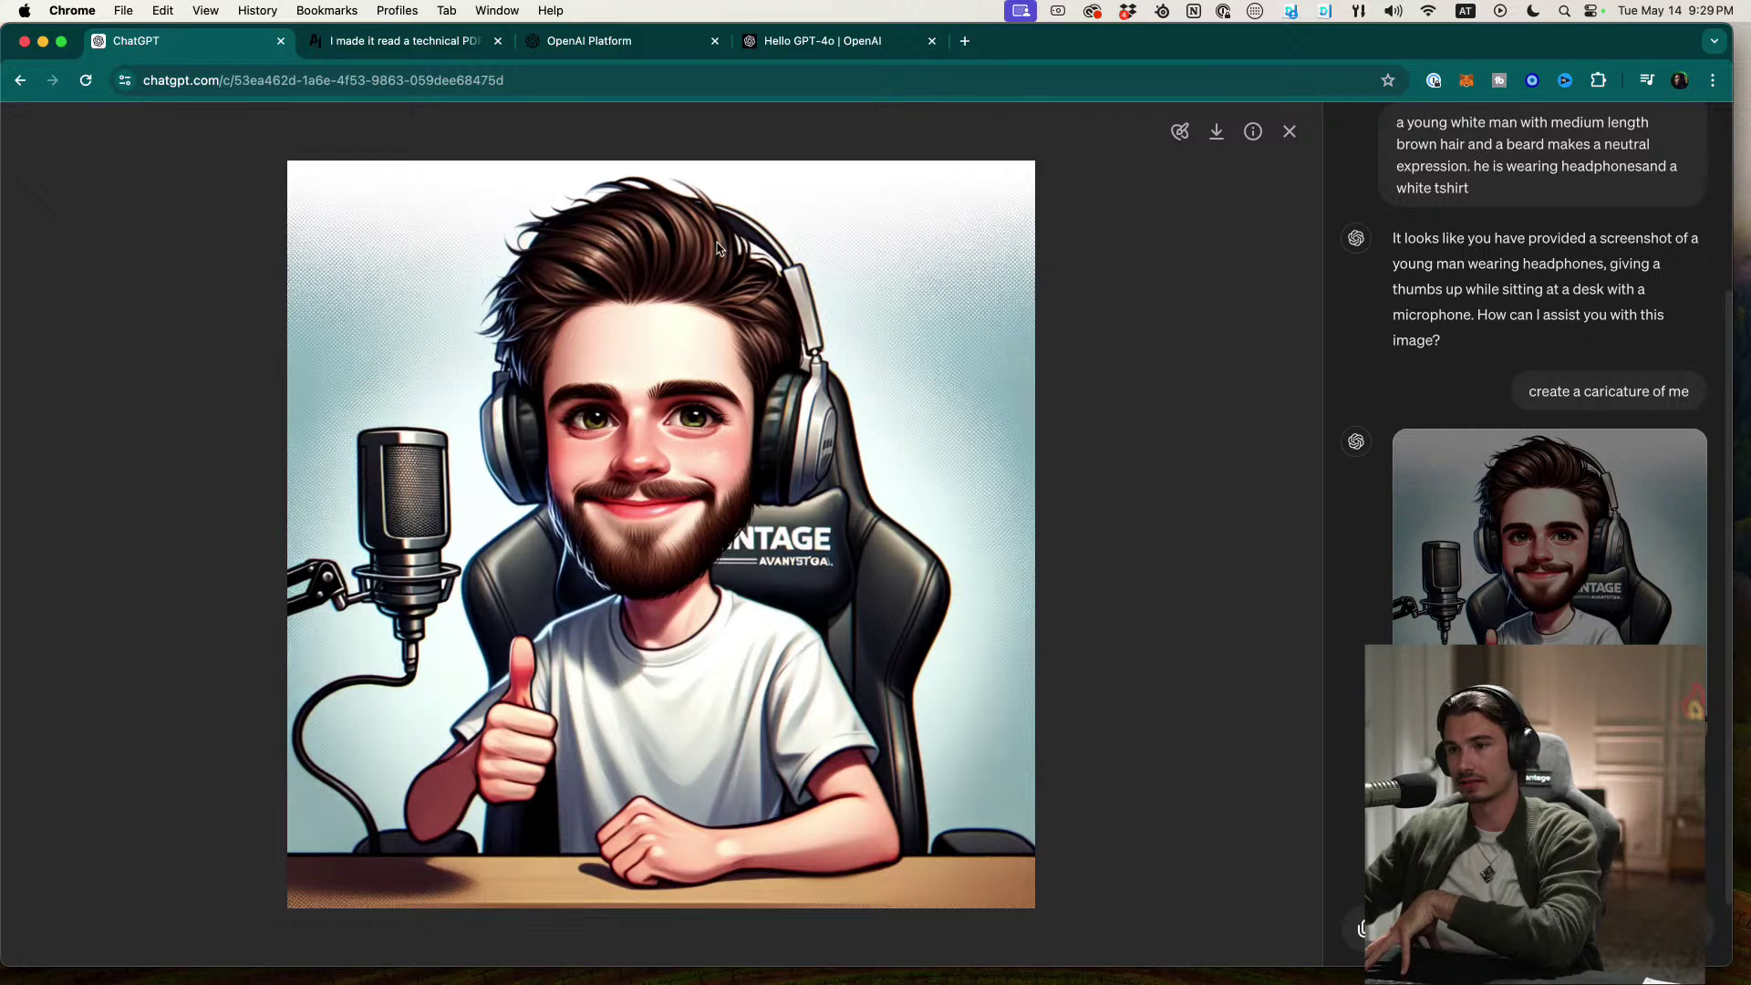
left_click(1290, 131)
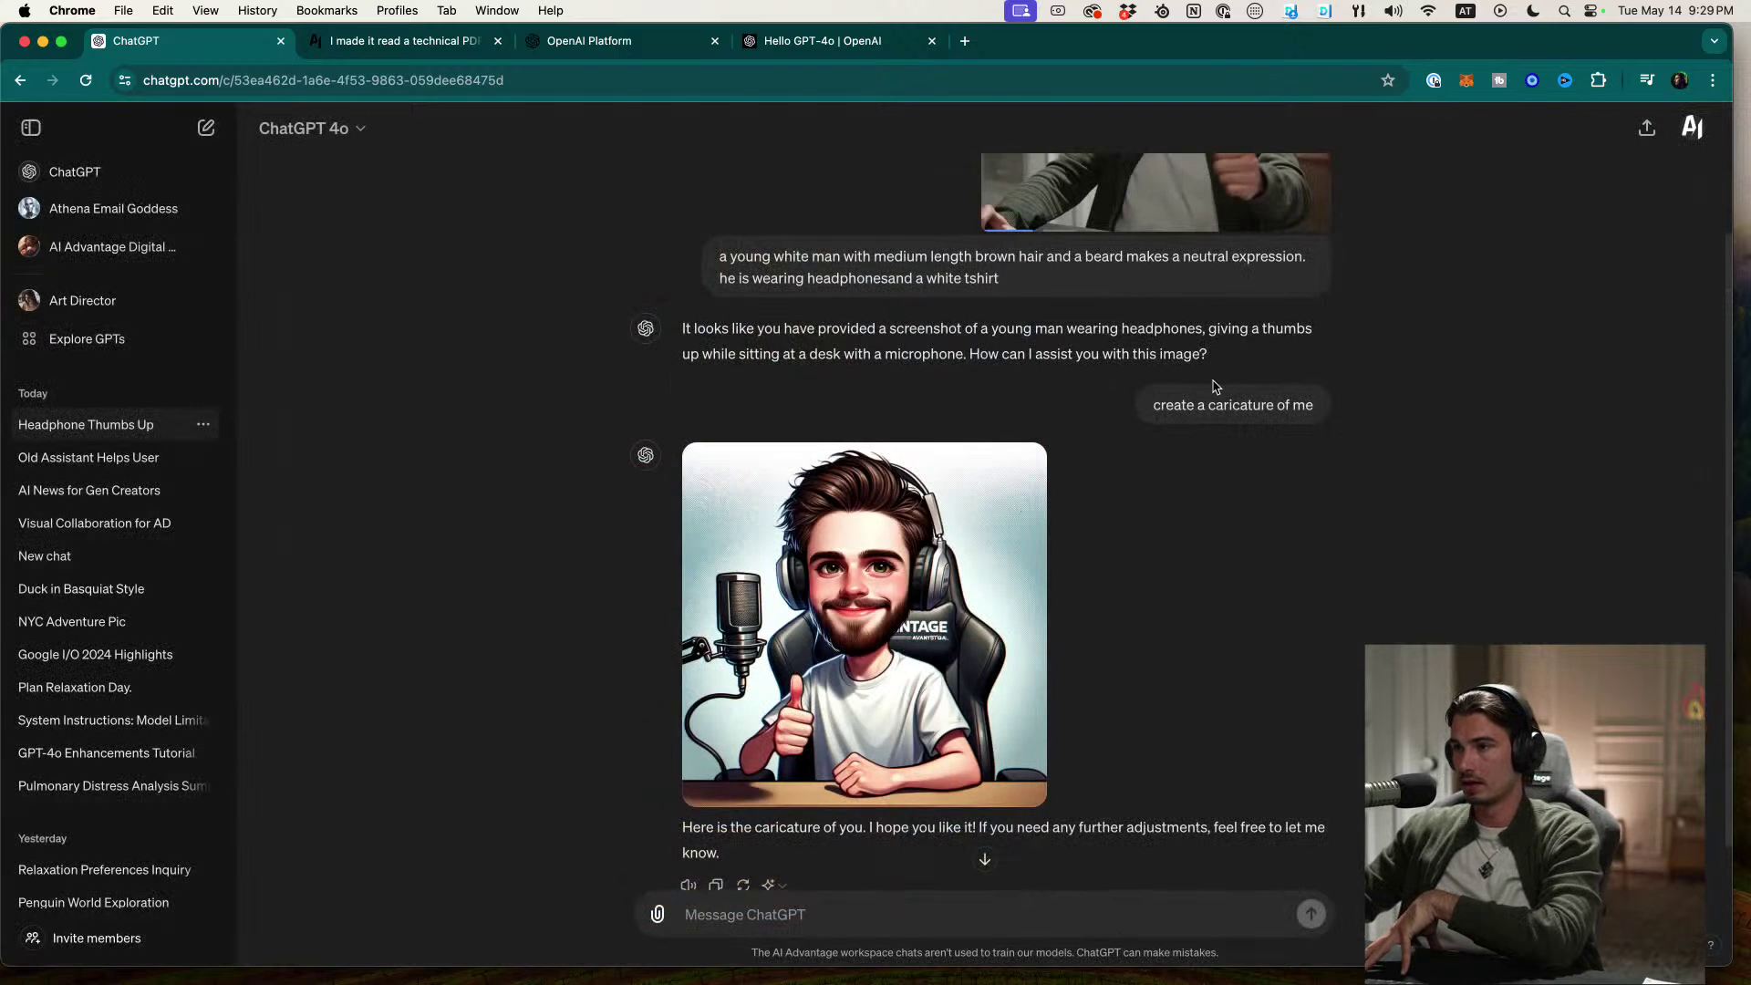
Step: Resend the caricature prompt unchanged and compare the new image with the attached photo
left_click(1115, 407)
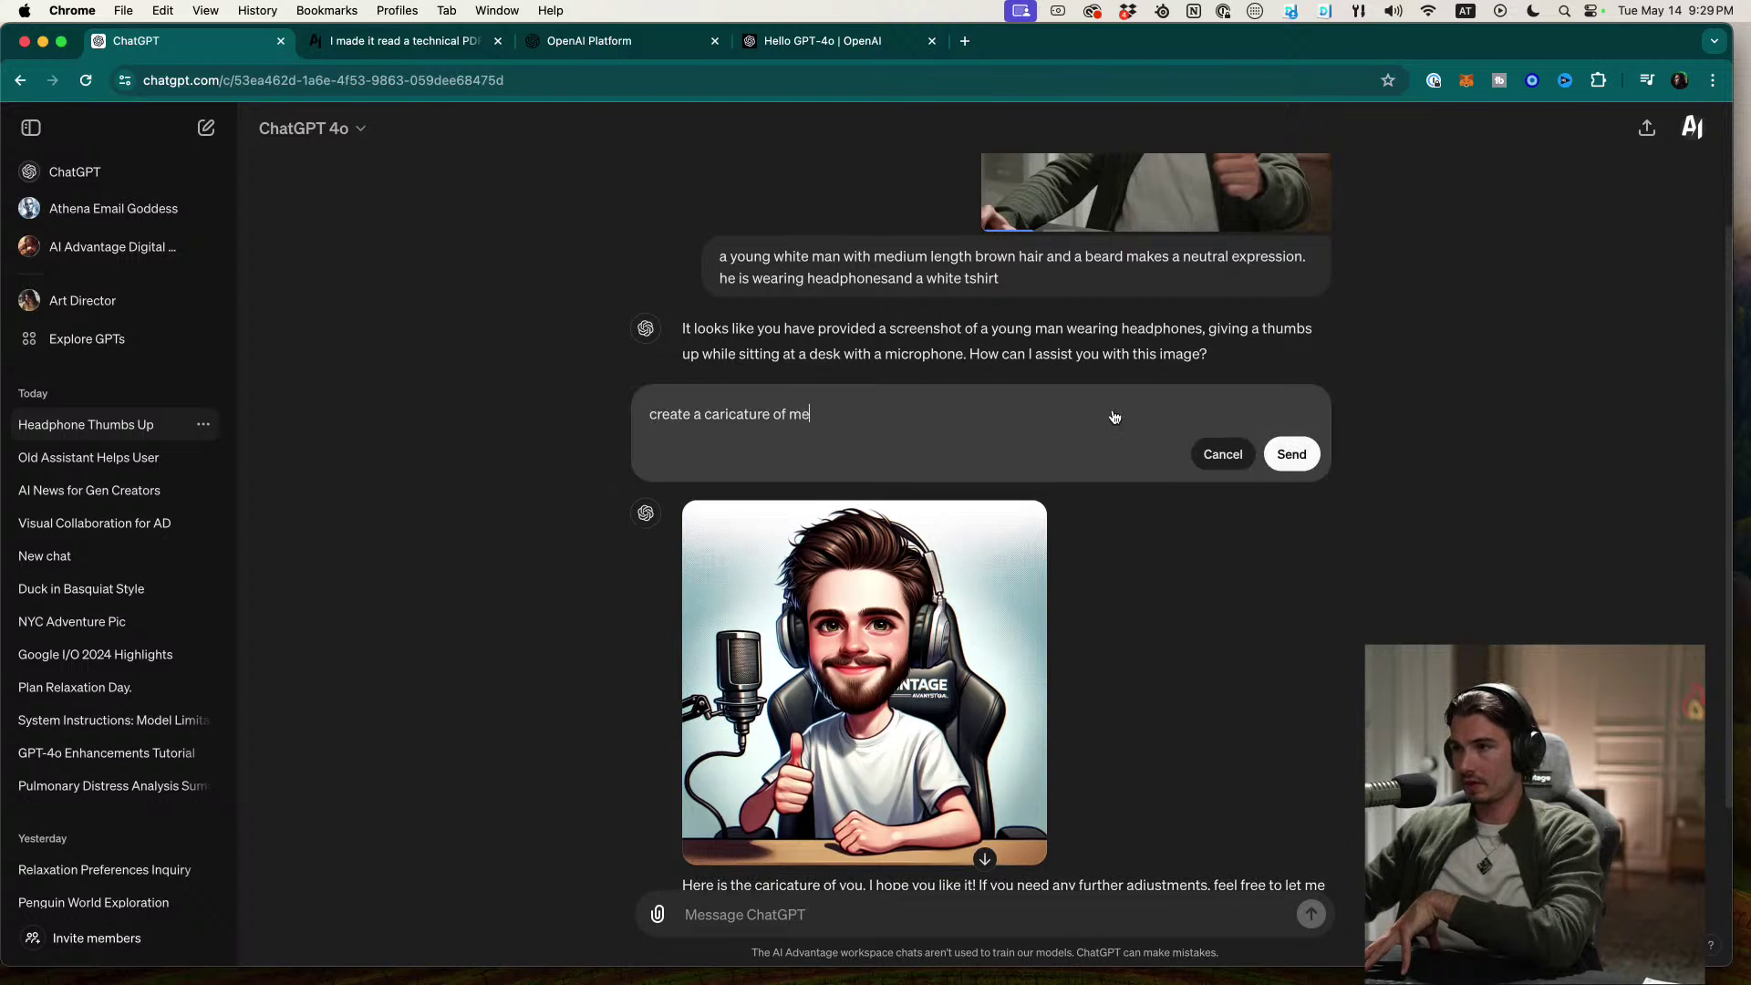
left_click(1313, 456)
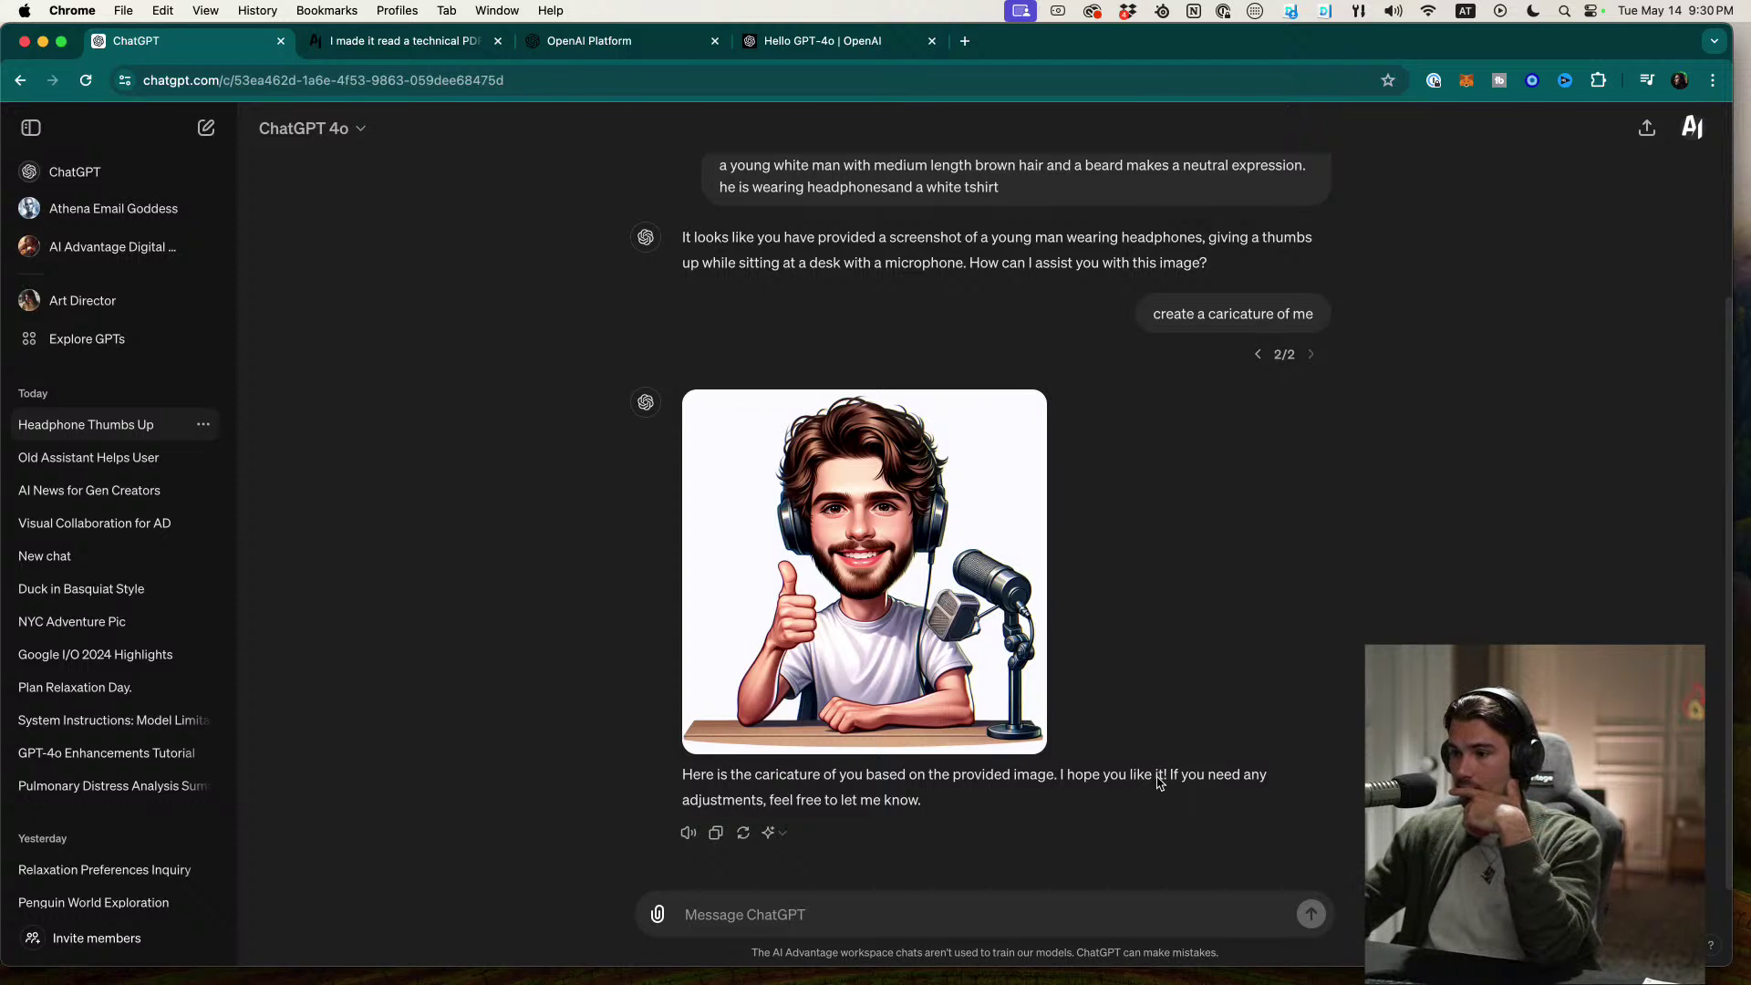
left_click_drag(1101, 774, 1227, 774)
scroll(867, 704, "up", 1)
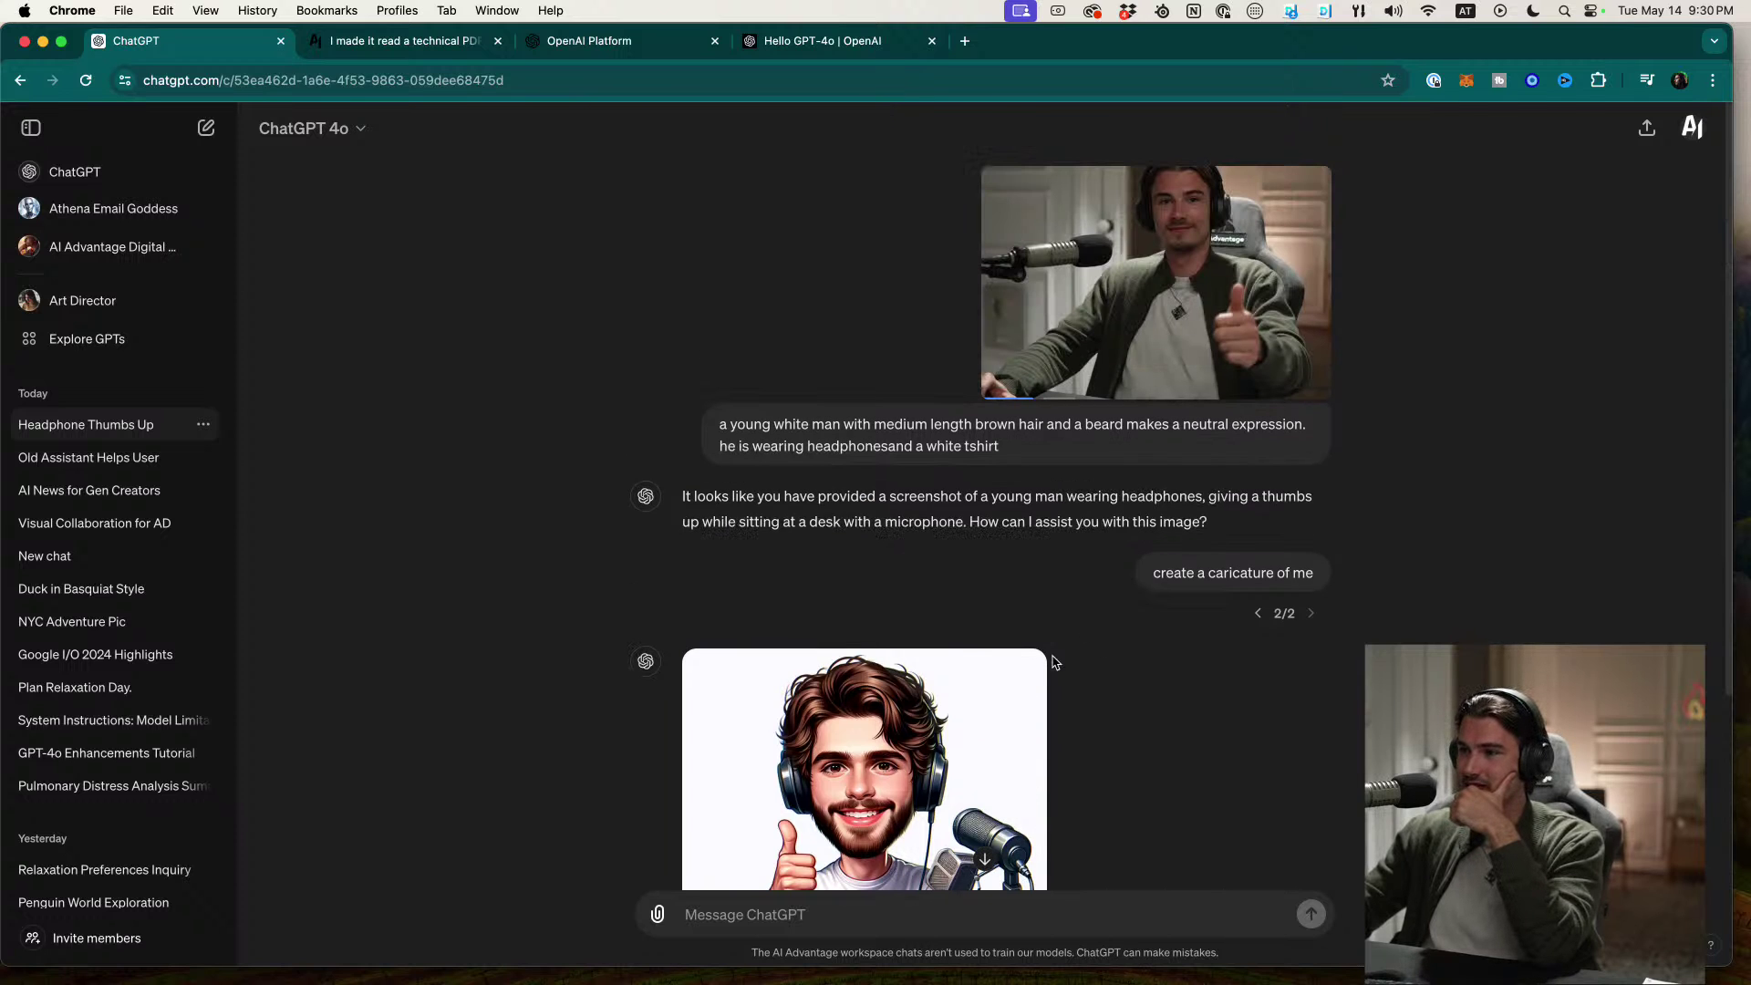
scroll(1099, 602, "up", 5)
scroll(1223, 327, "down", 5)
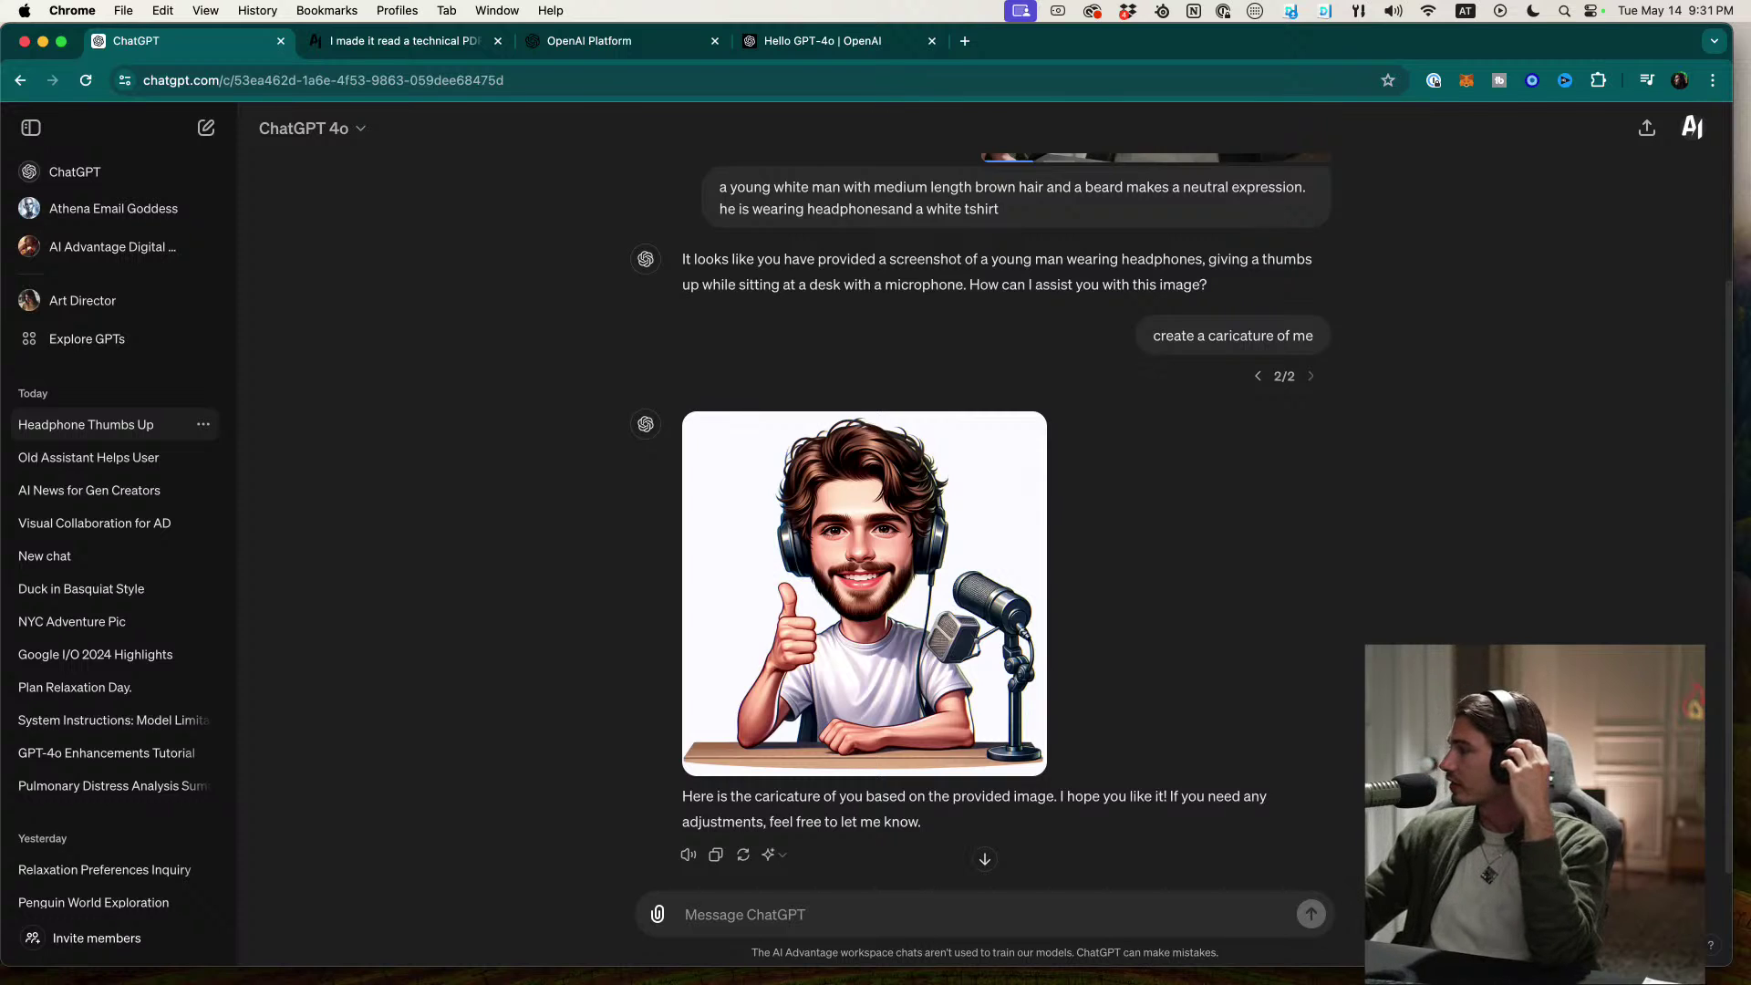
Step: Open youtube.com in a new browser tab and search for "ai community"
left_click(966, 41)
type("youtube.com")
key("Return")
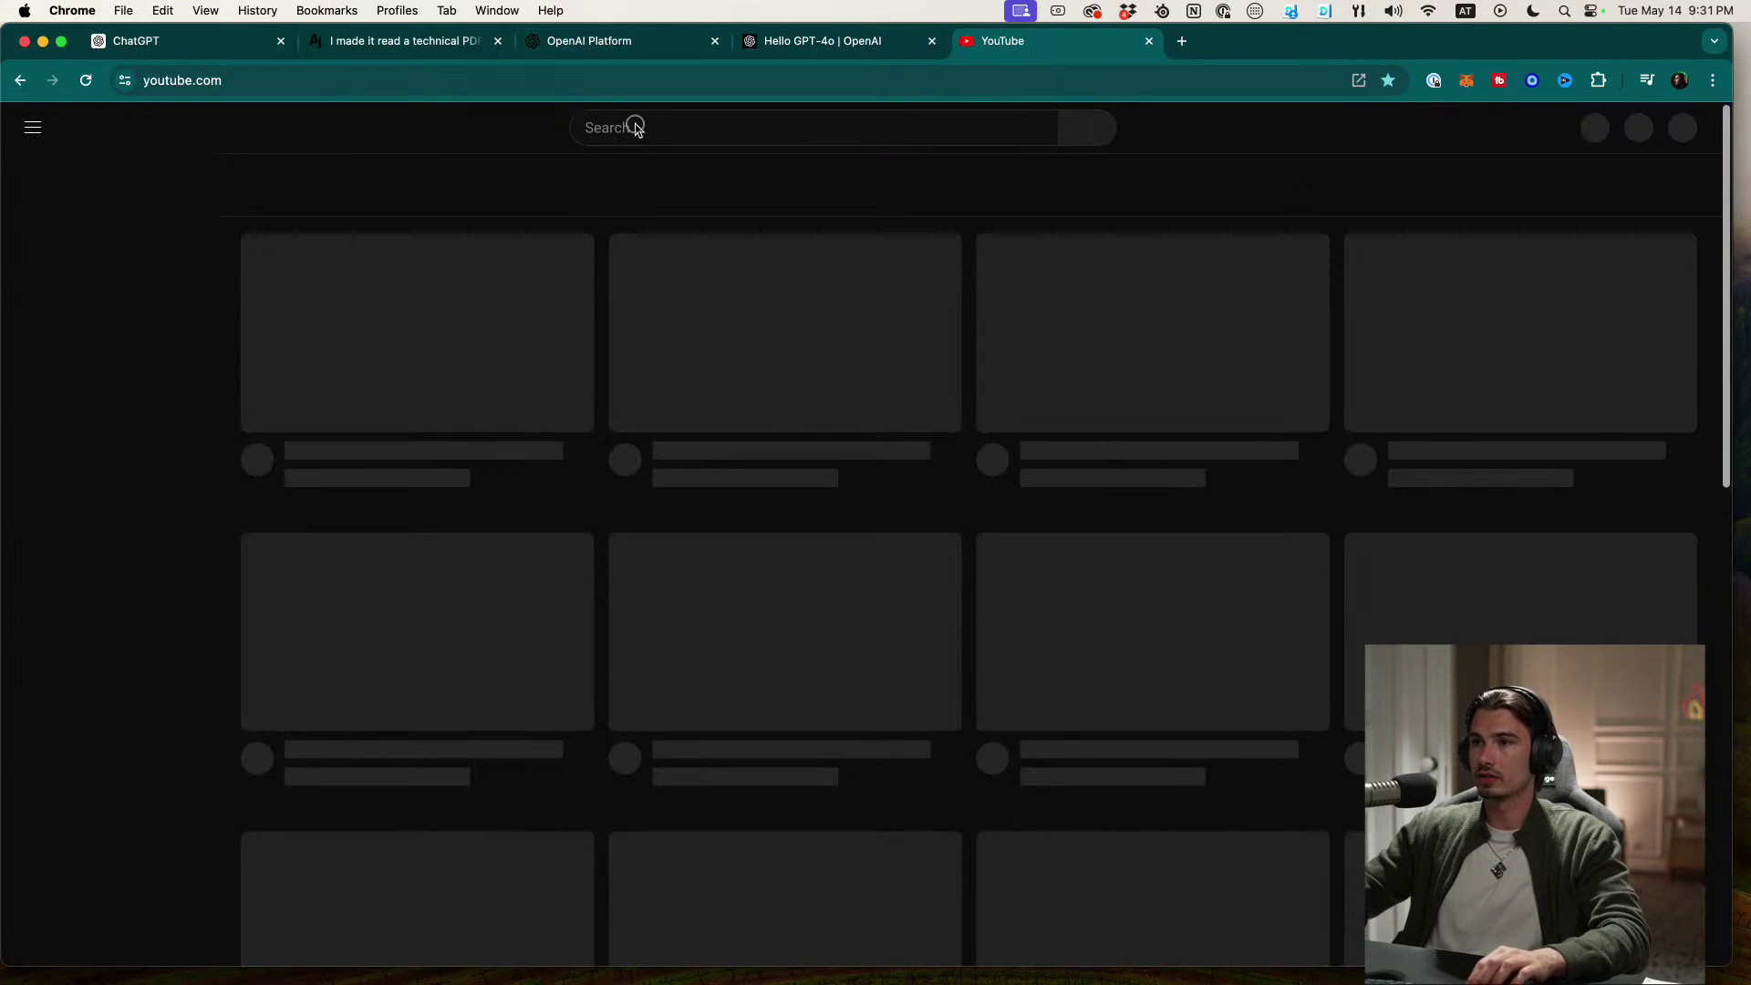
left_click(636, 124)
type("ai")
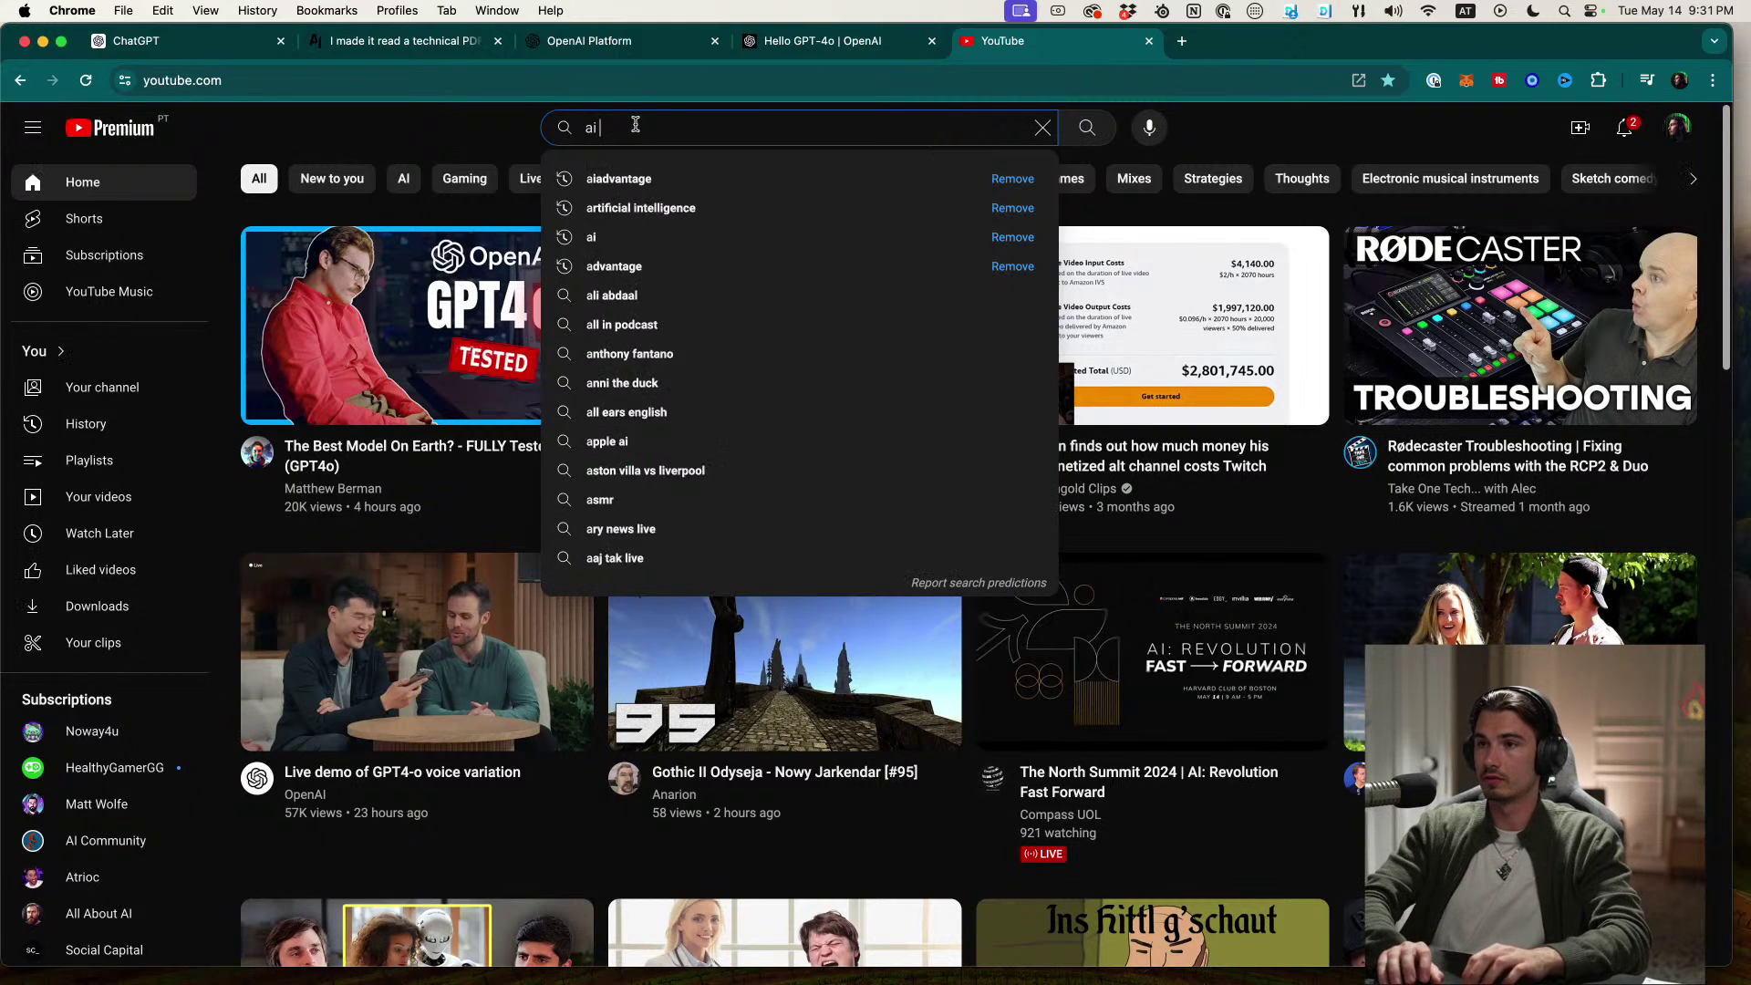
type(" community")
key("Return")
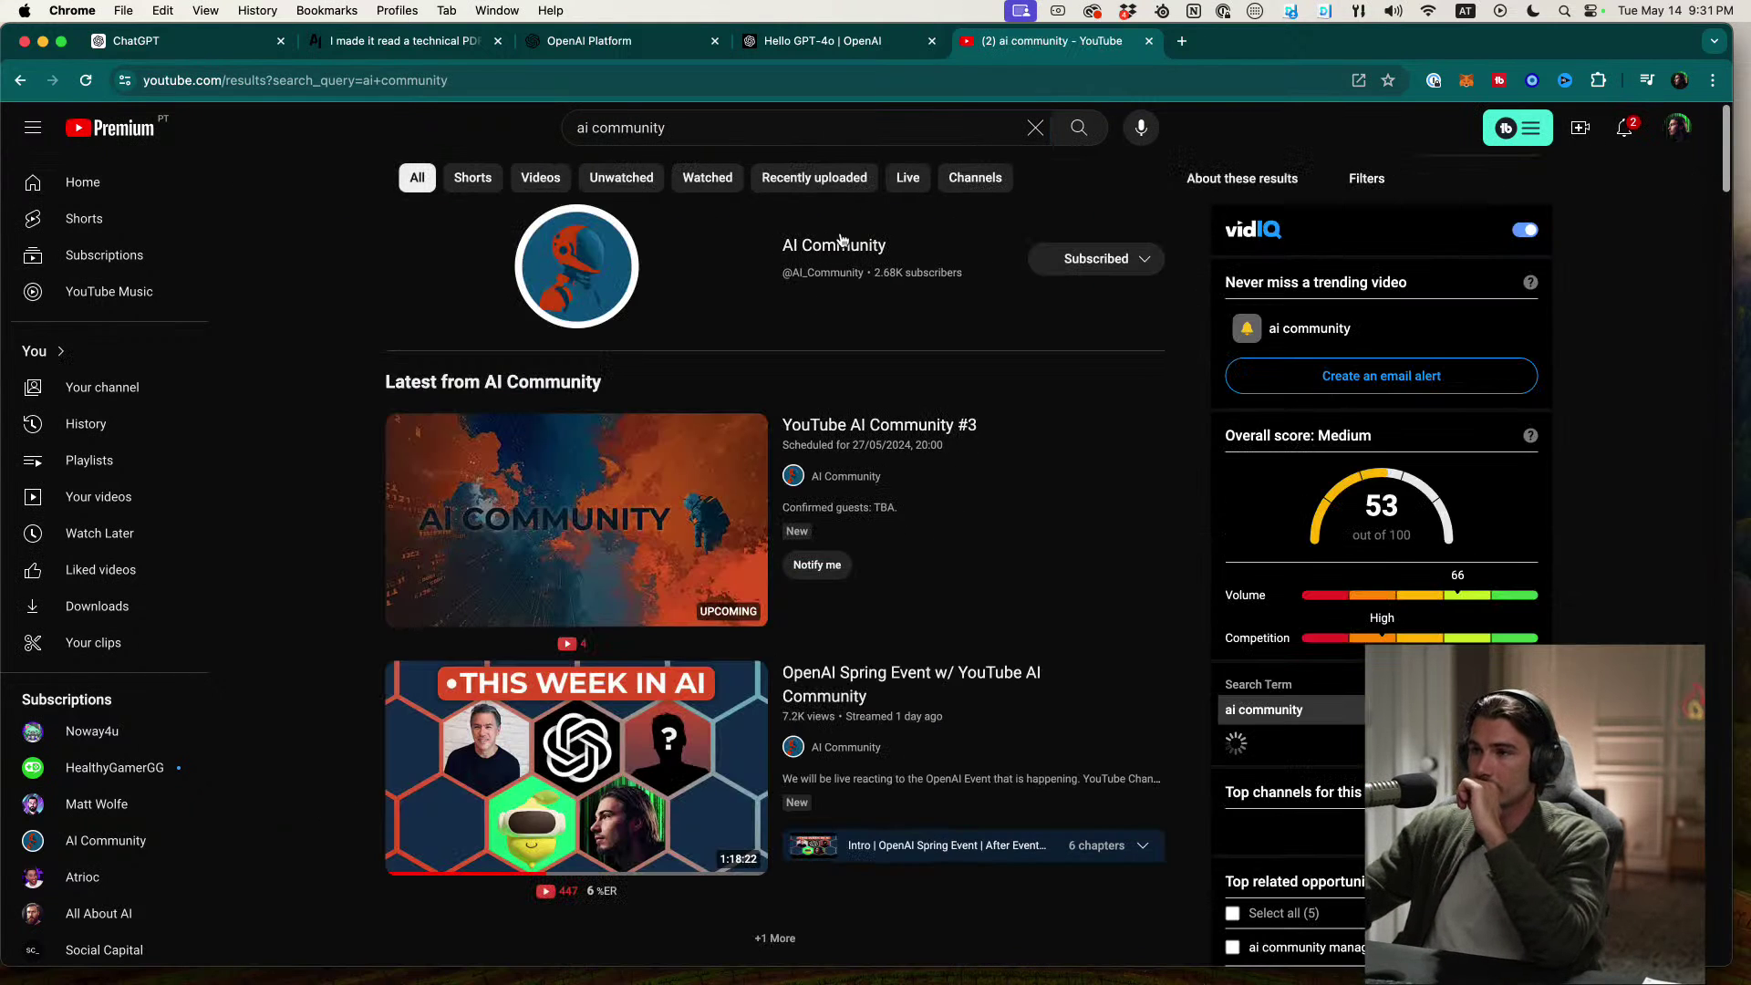
Step: Open the AI Community channel from the search results and view its live streams
left_click(873, 246)
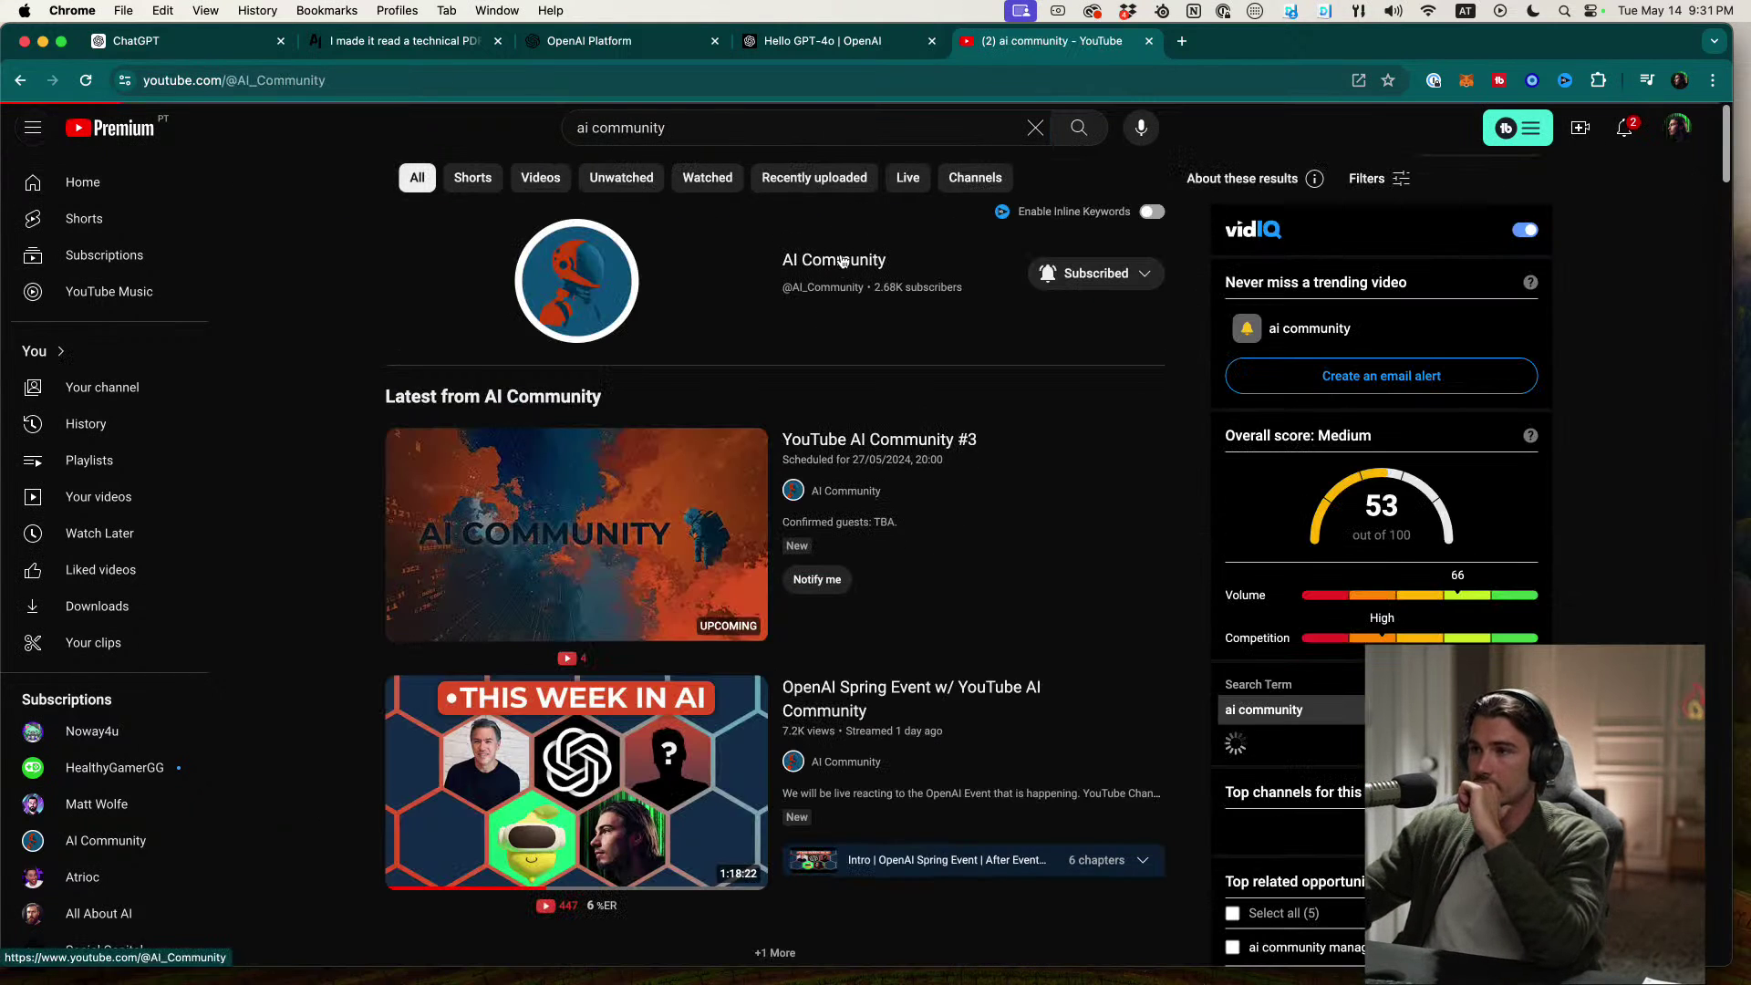
left_click(470, 528)
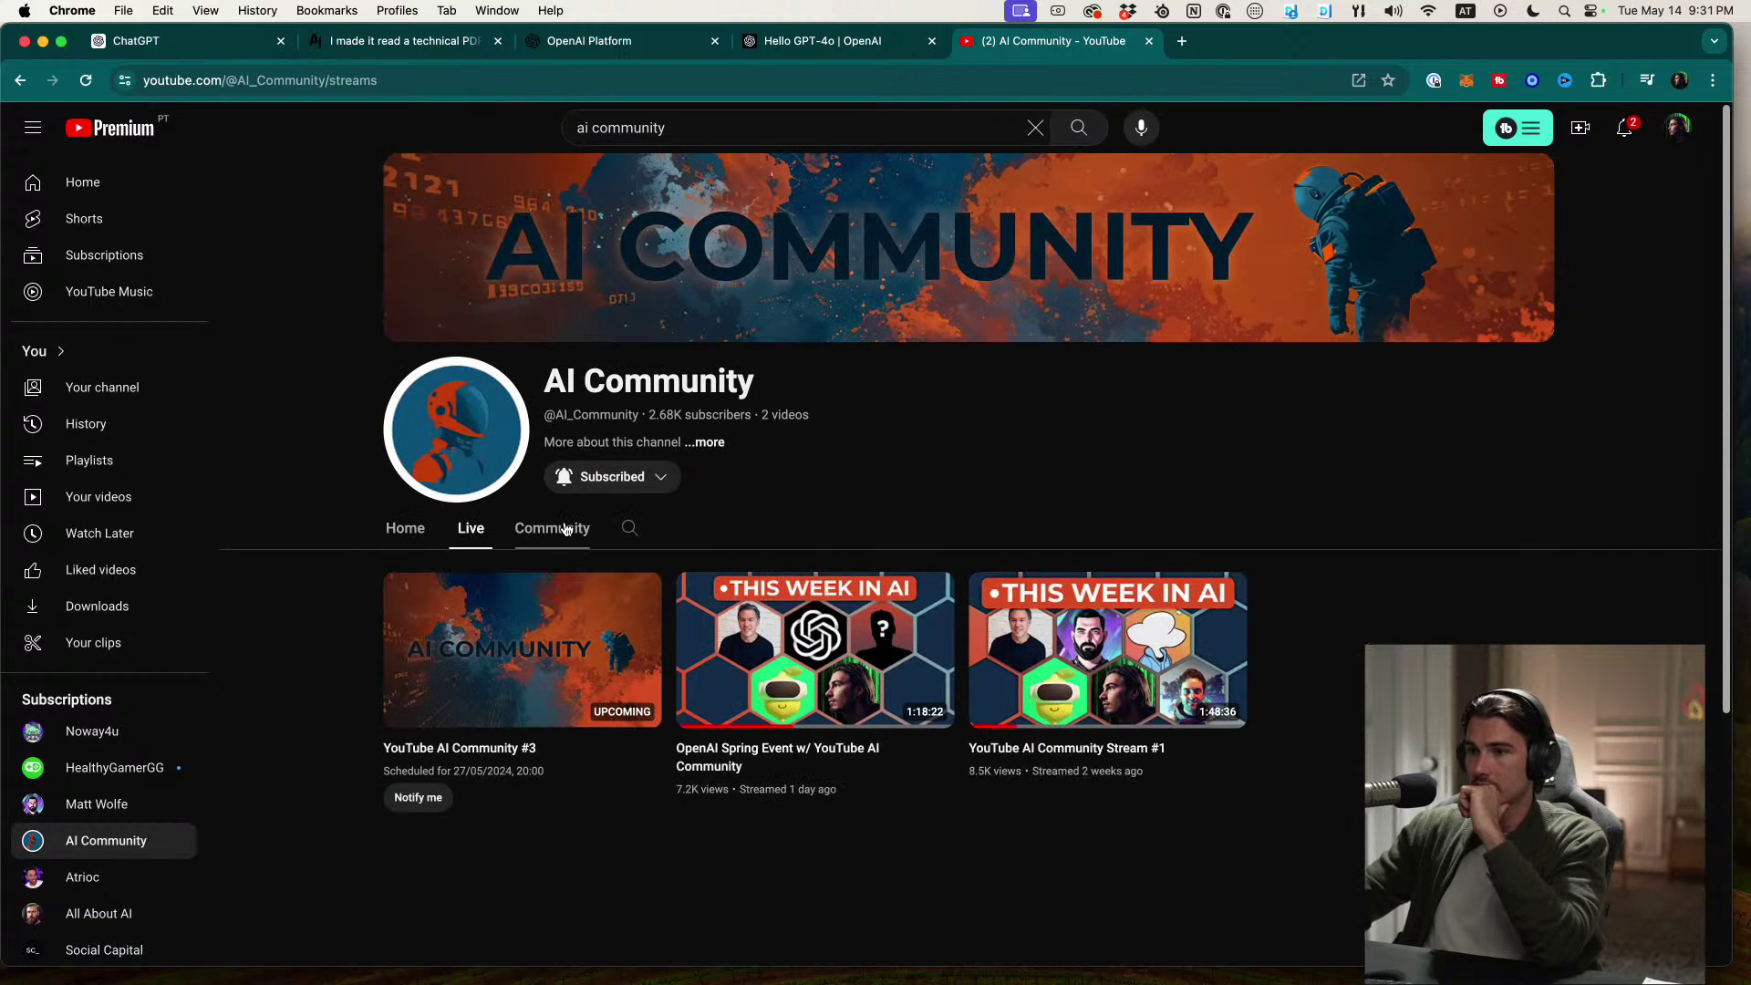
scroll(345, 644, "down", 1)
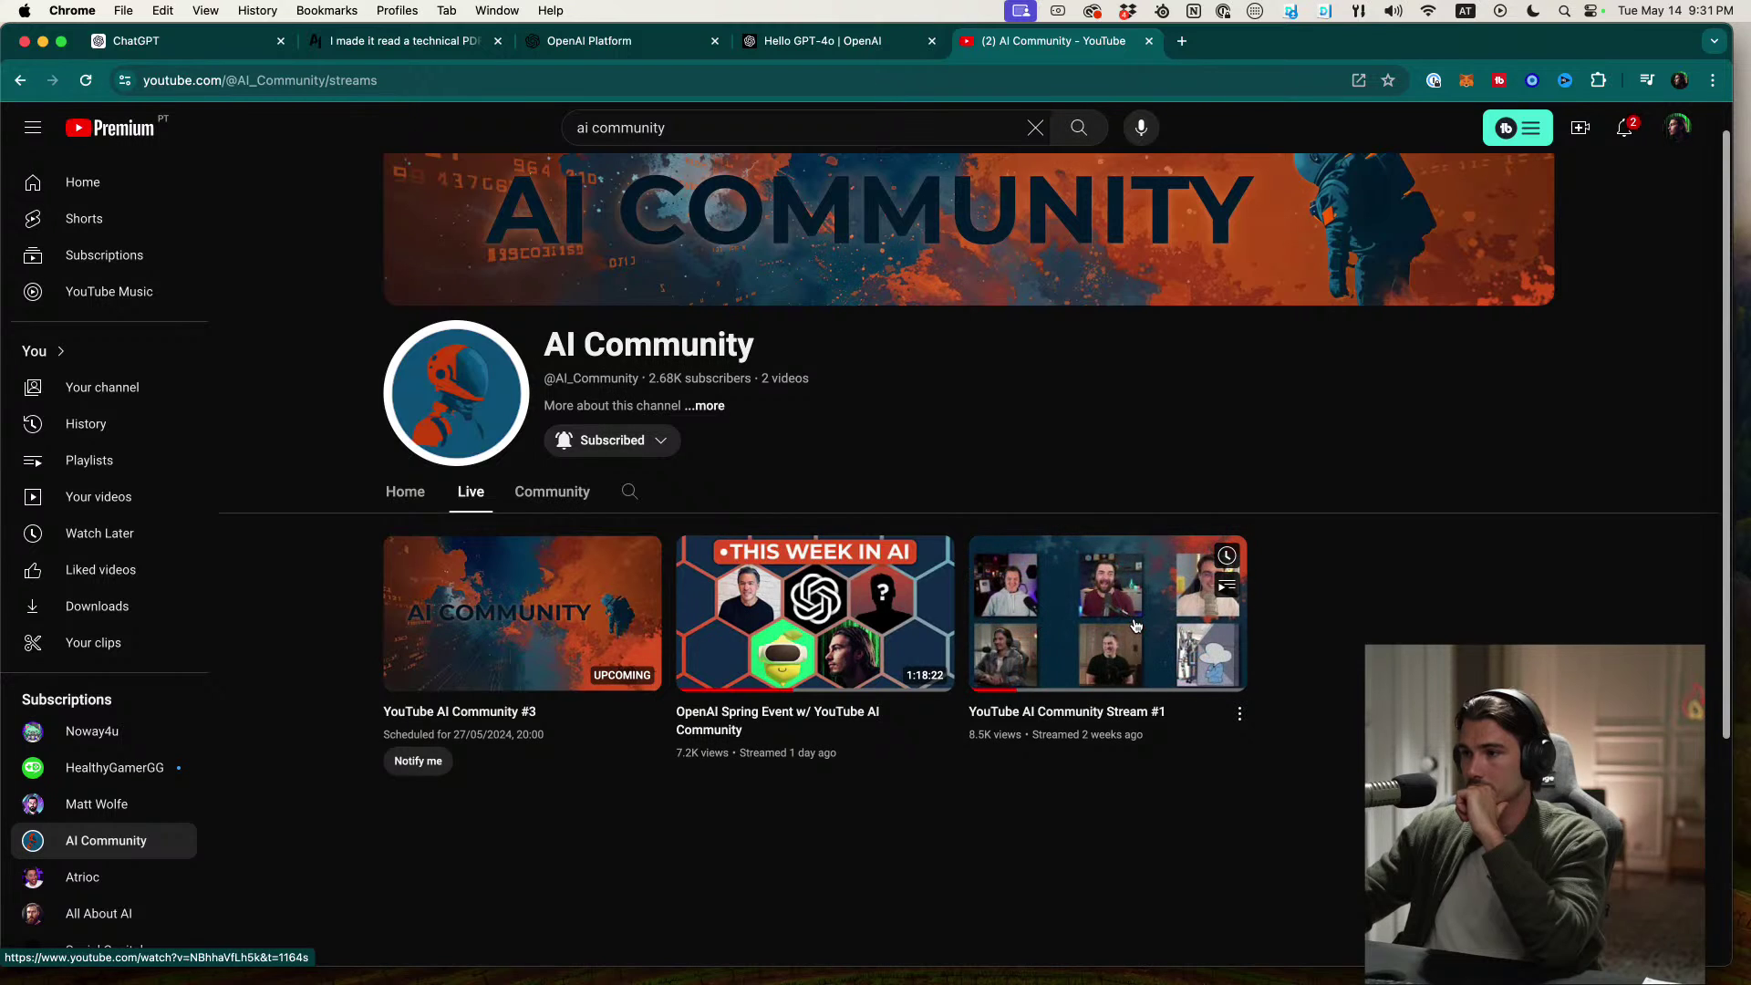
Step: Select the address of the channel's live streams page for use in another app and close the YouTube page
key("super+l")
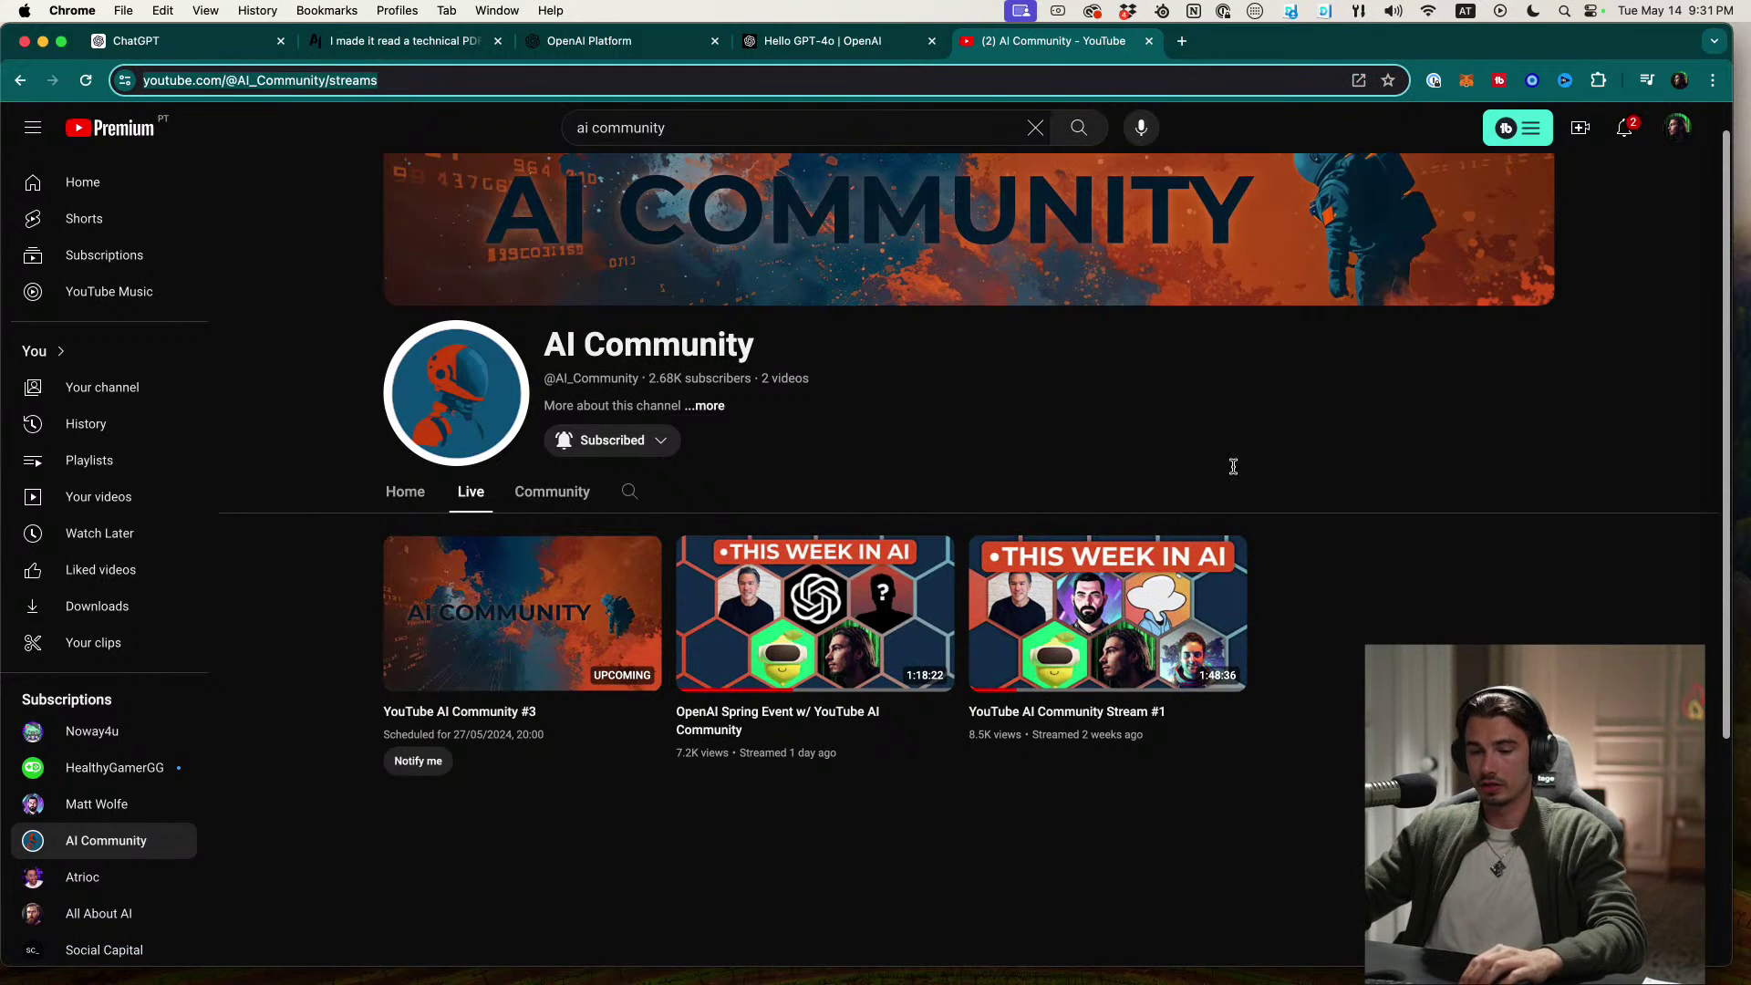
key("super+Tab")
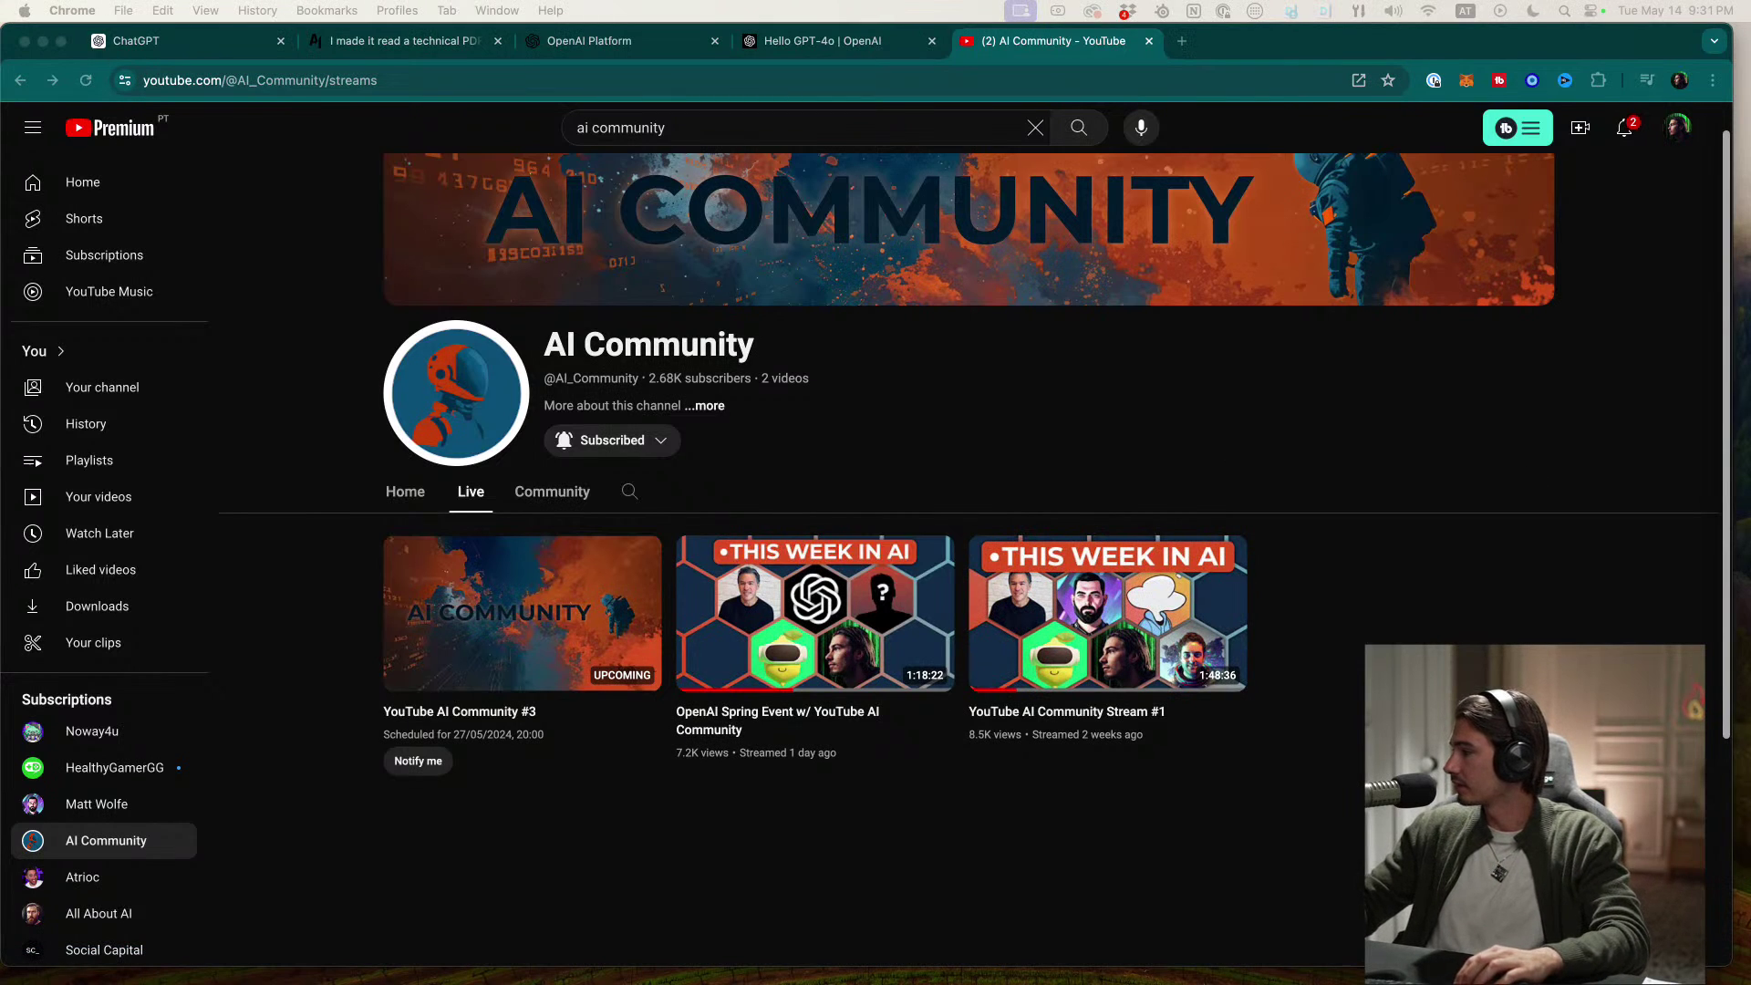
left_click(1149, 41)
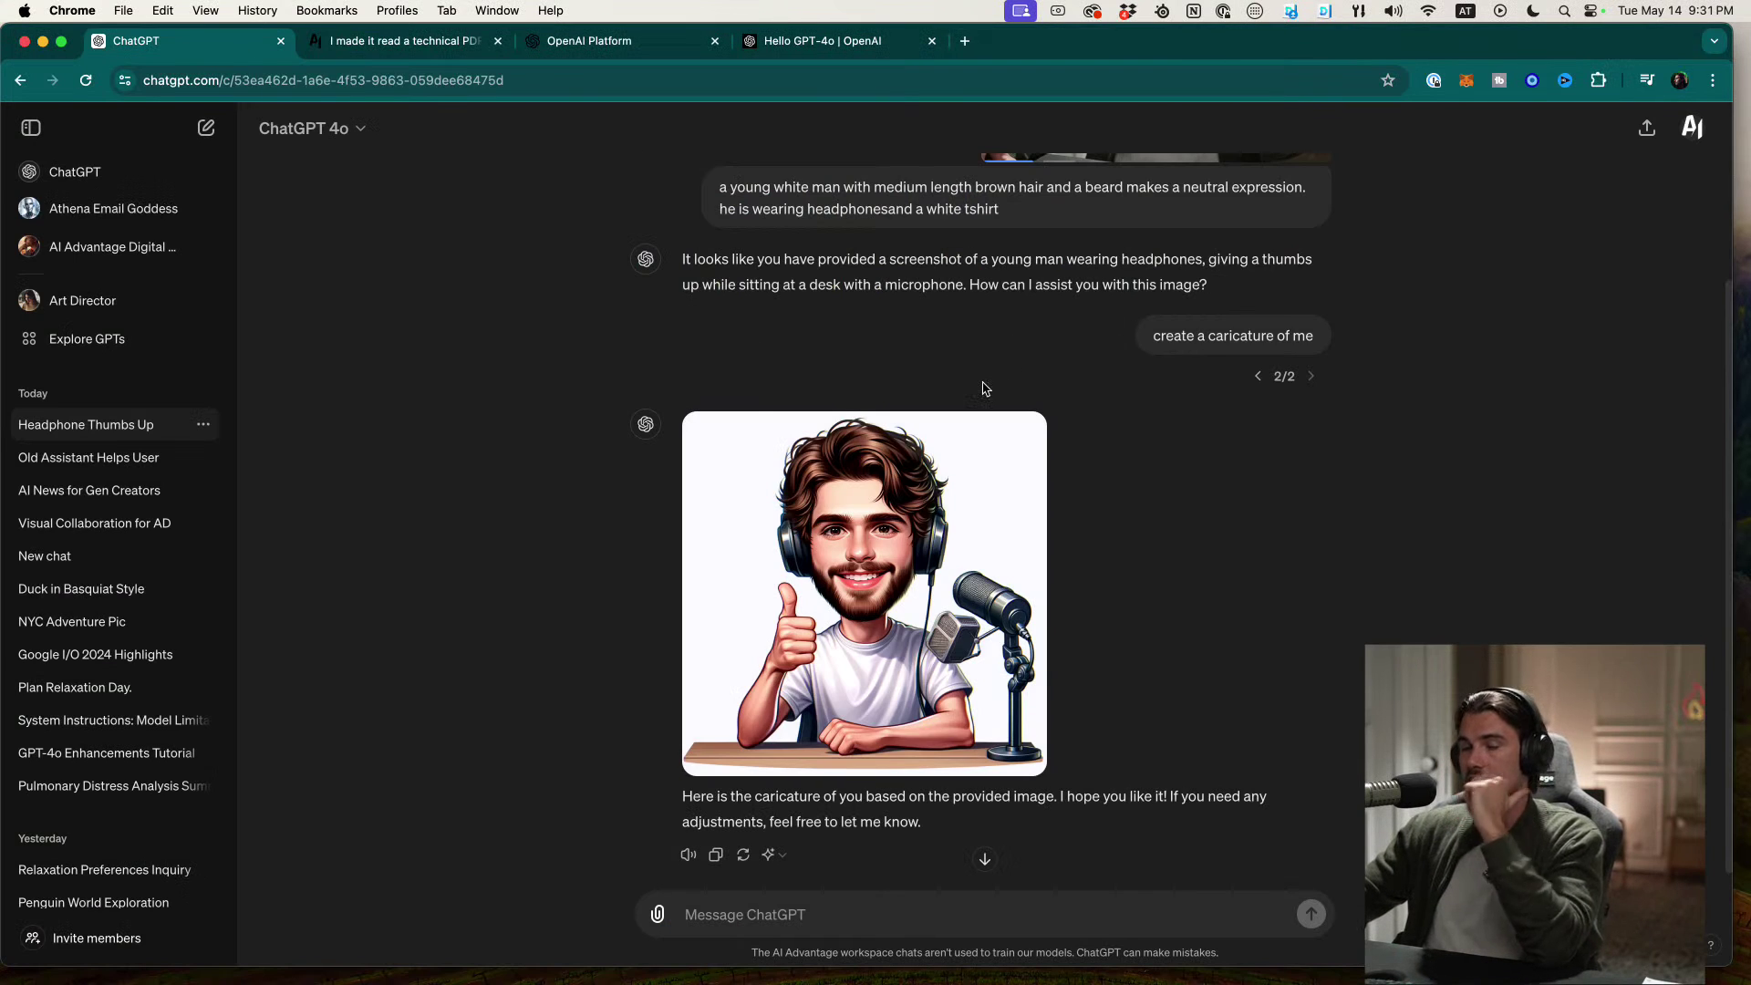
Step: Return to the Hello GPT-4o page and choose the capability sample "Poster creation for the movie 'Detective'"
left_click(593, 45)
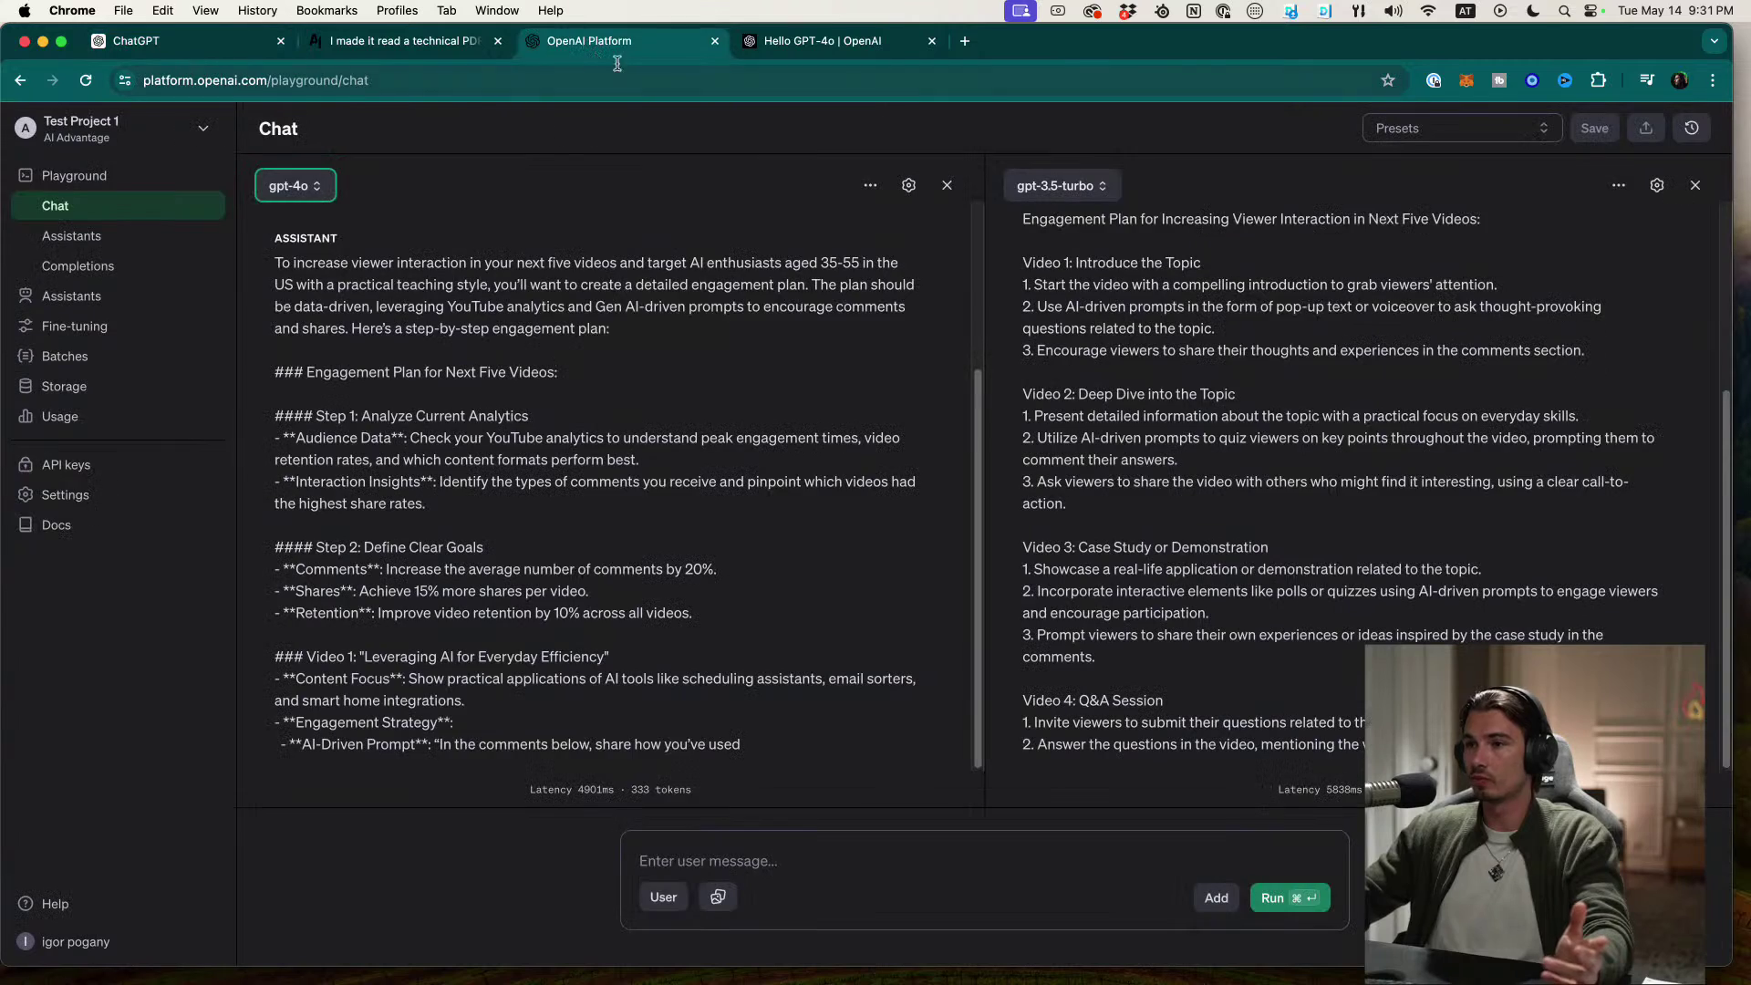
left_click(821, 41)
scroll(660, 598, "up", 15)
scroll(660, 598, "down", 10)
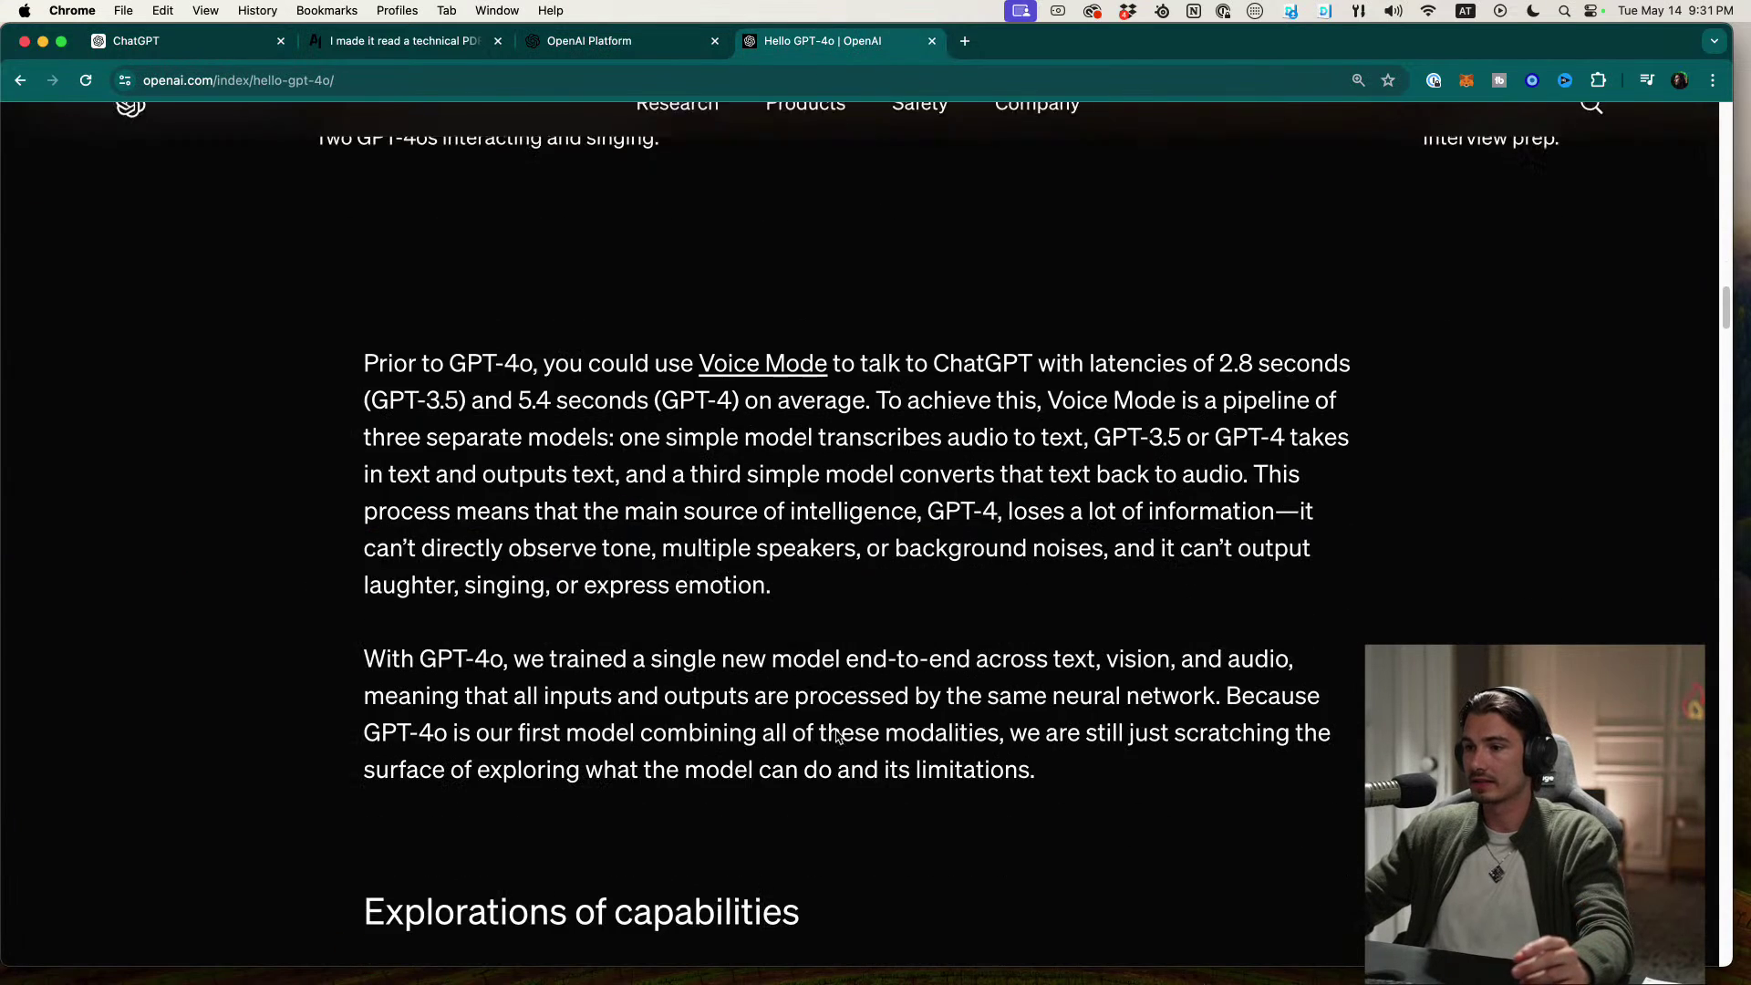
left_click(821, 606)
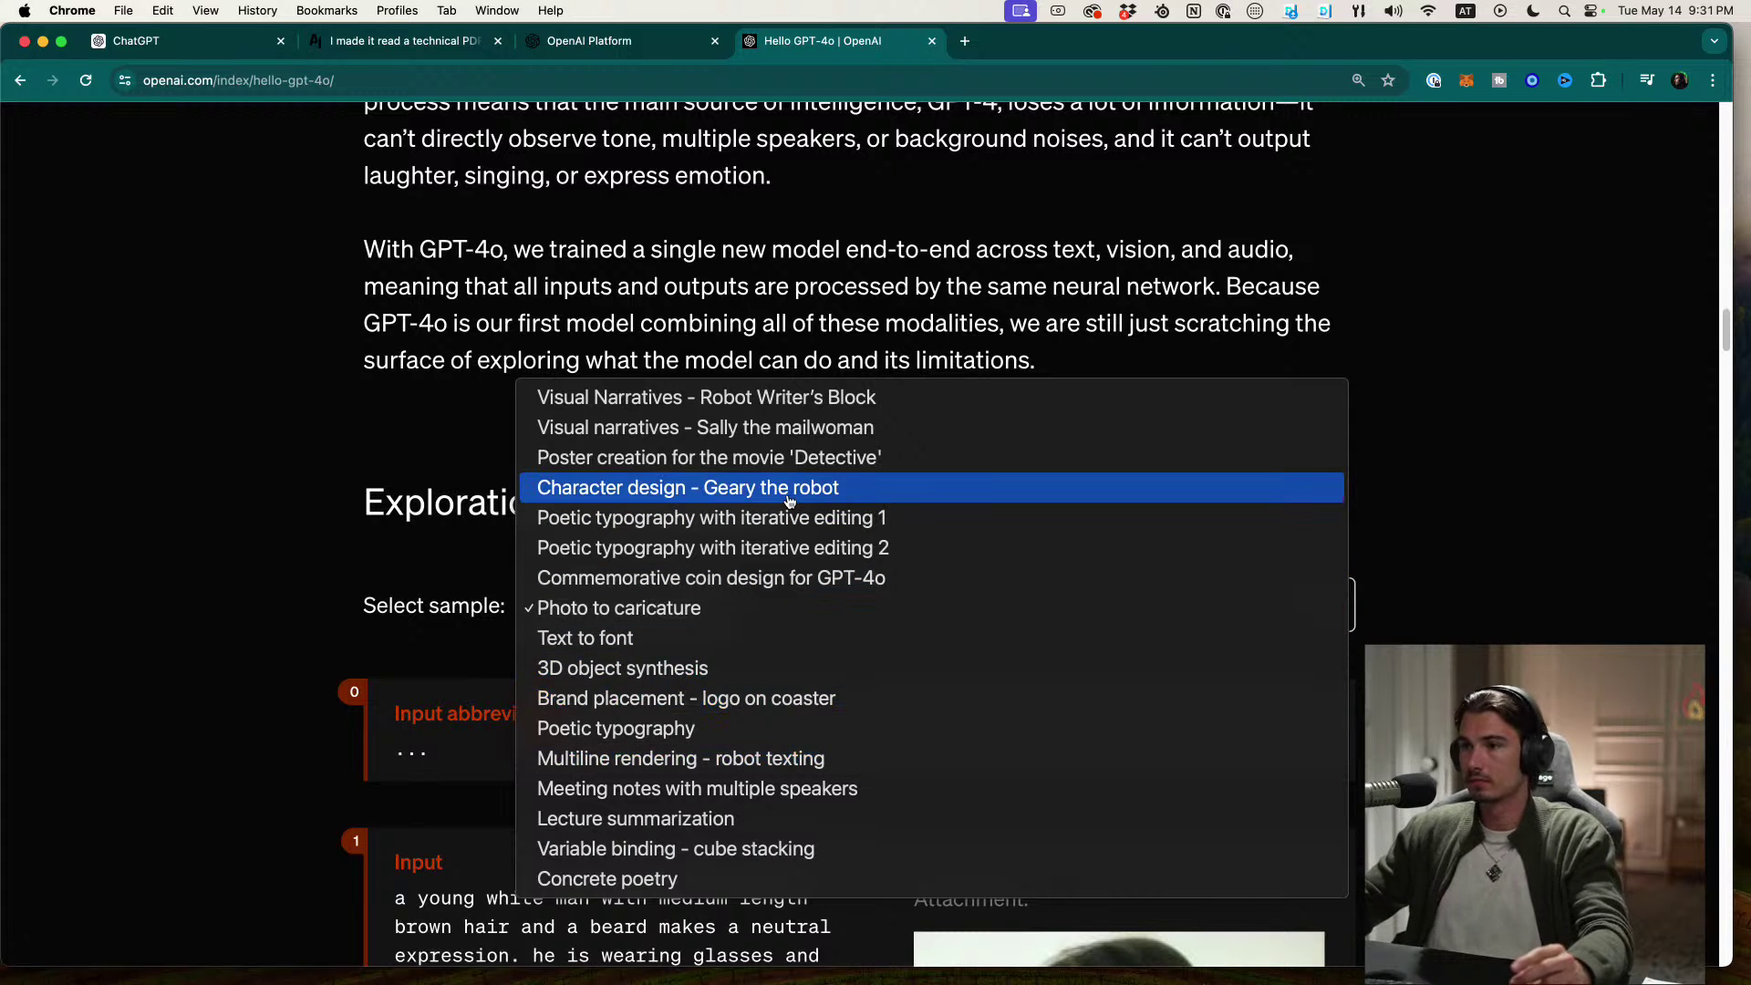
left_click(803, 460)
Step: Review the Detective poster sample's inputs and outputs, expanding it to the full sample
scroll(1502, 523, "down", 10)
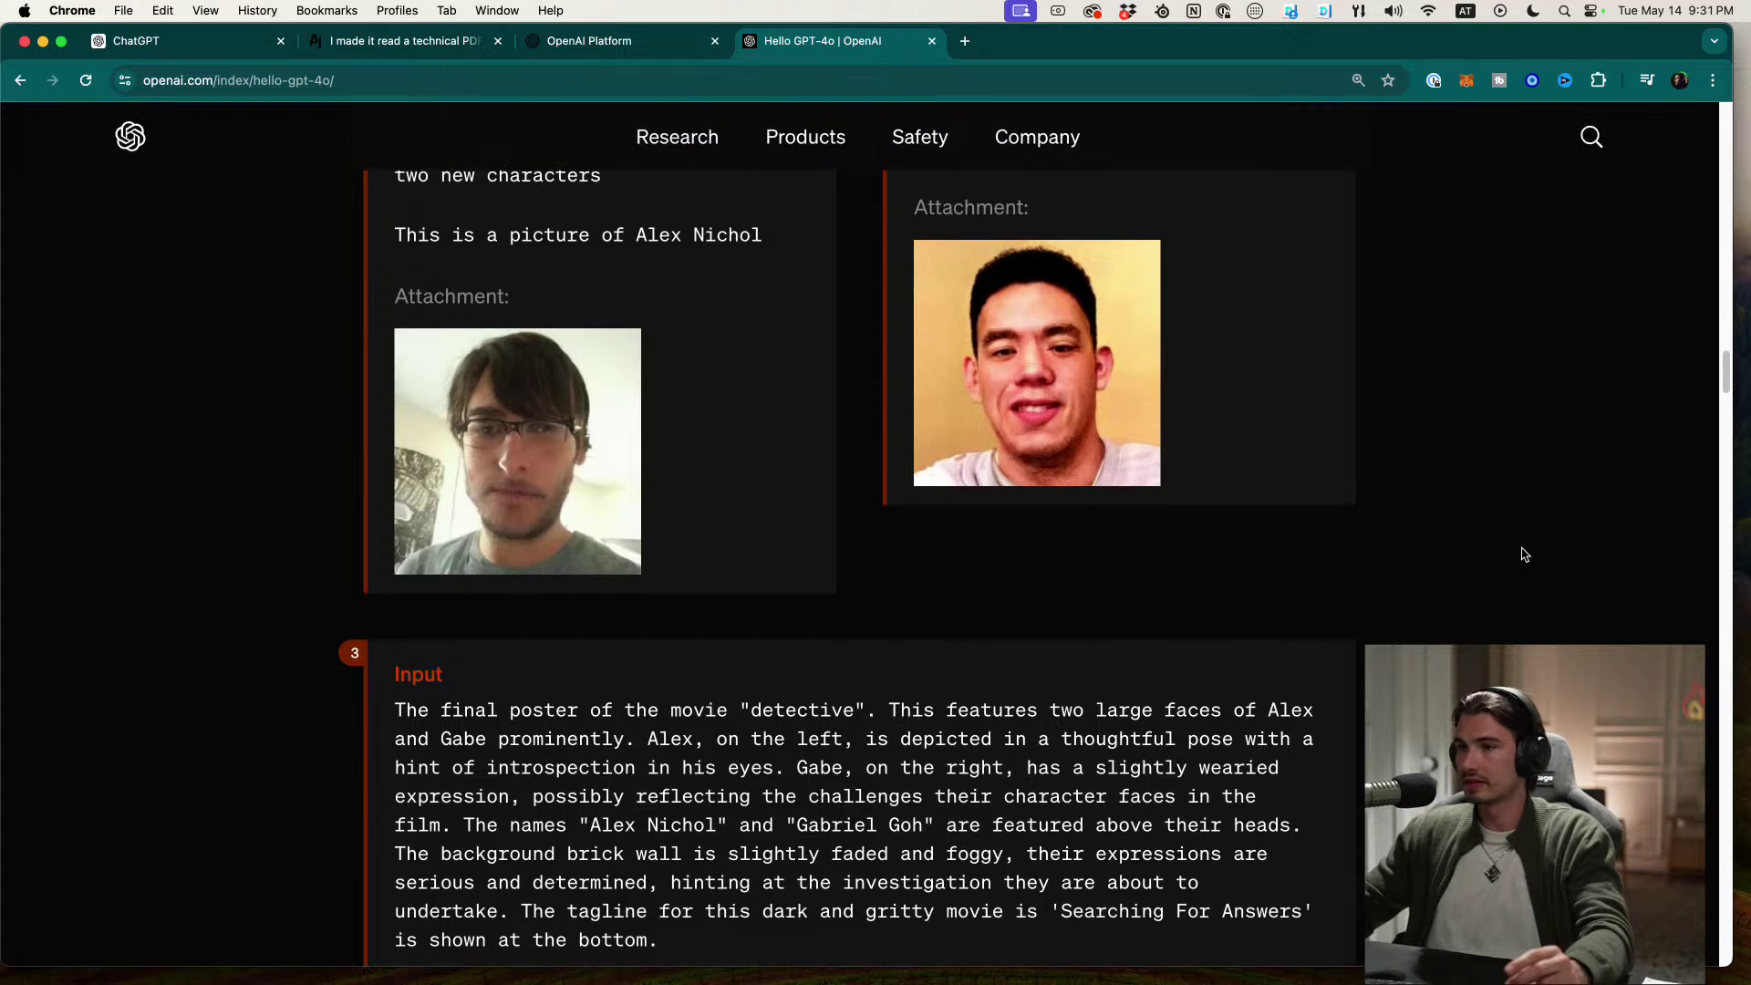
scroll(1495, 511, "down", 10)
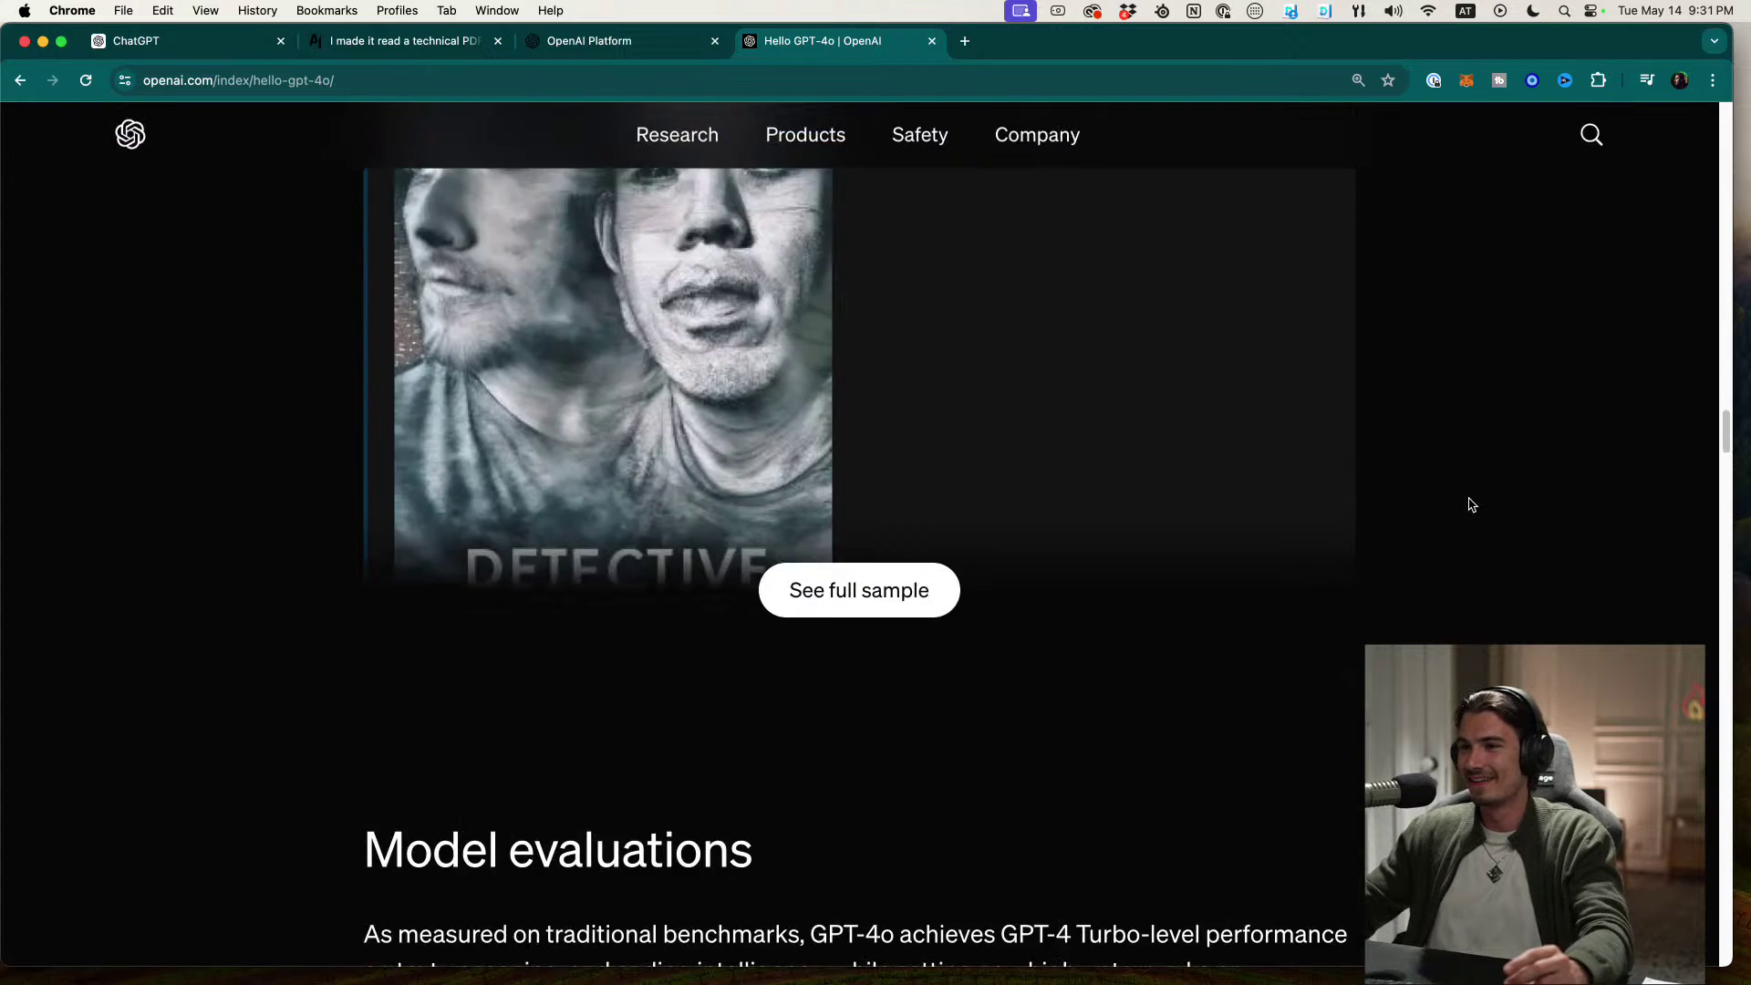
scroll(1470, 502, "down", 3)
left_click(853, 312)
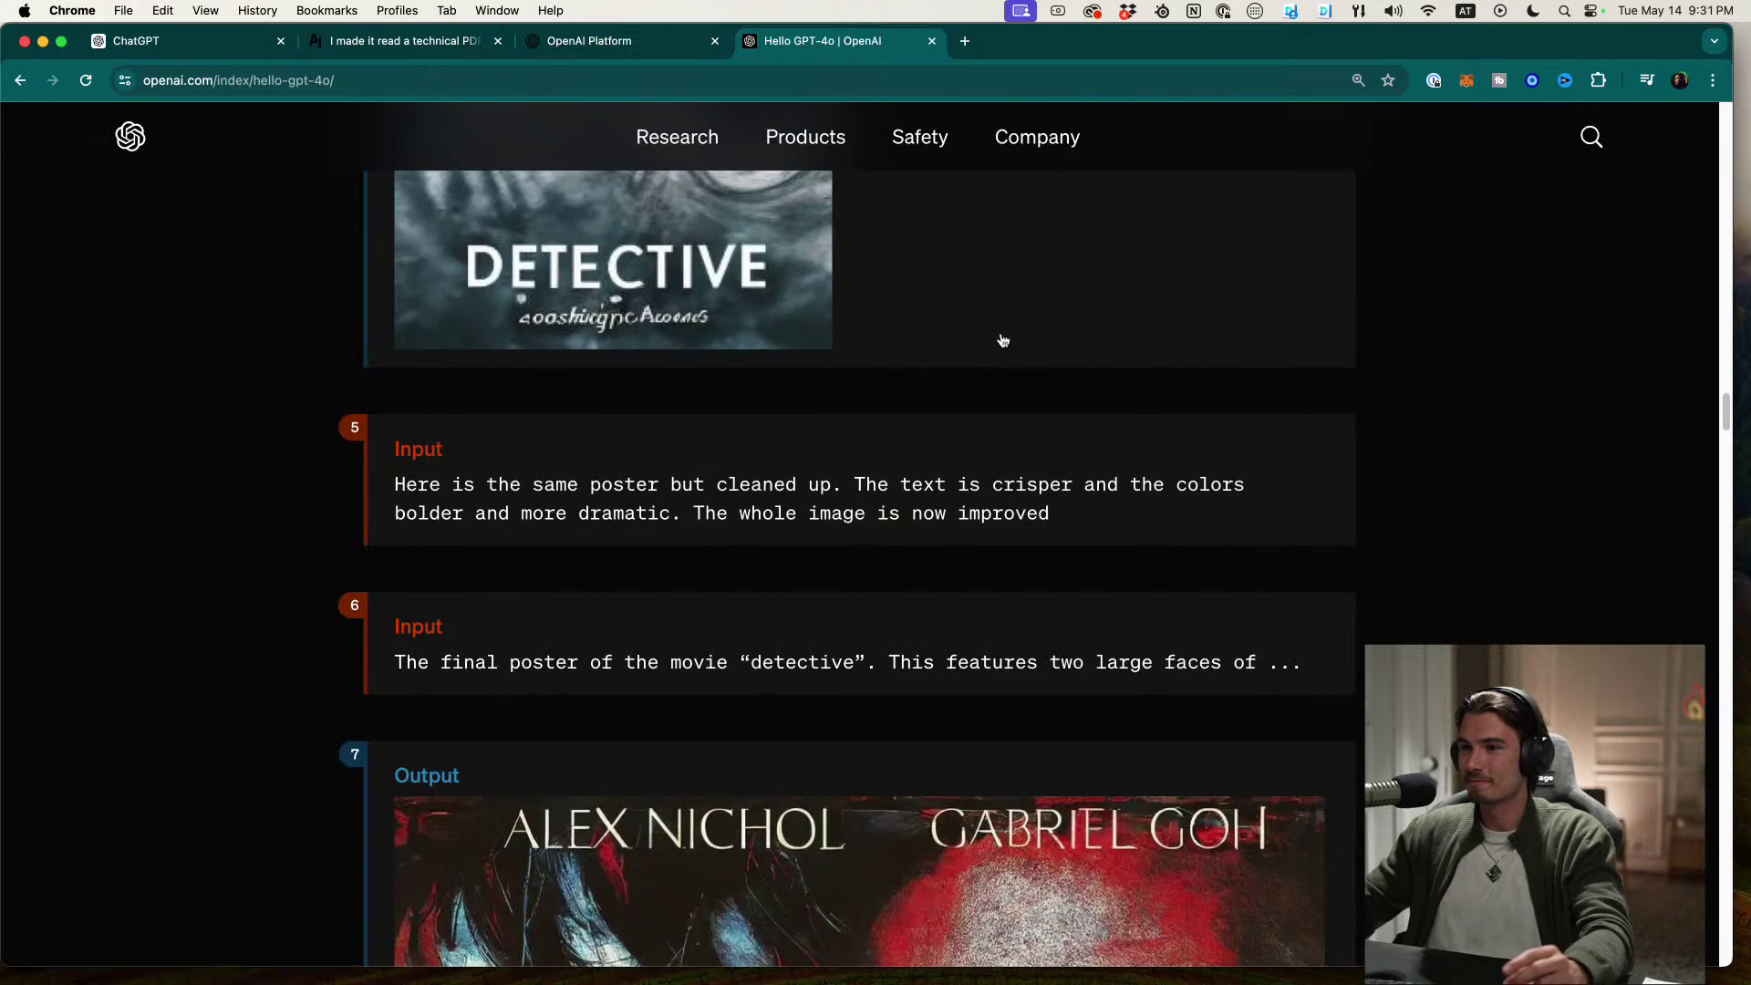
scroll(1365, 453, "down", 6)
Step: Examine the model evaluations for text, audio ASR, audio translation, M3Exam and vision understanding, ending back on Text Evaluation
scroll(1408, 479, "down", 15)
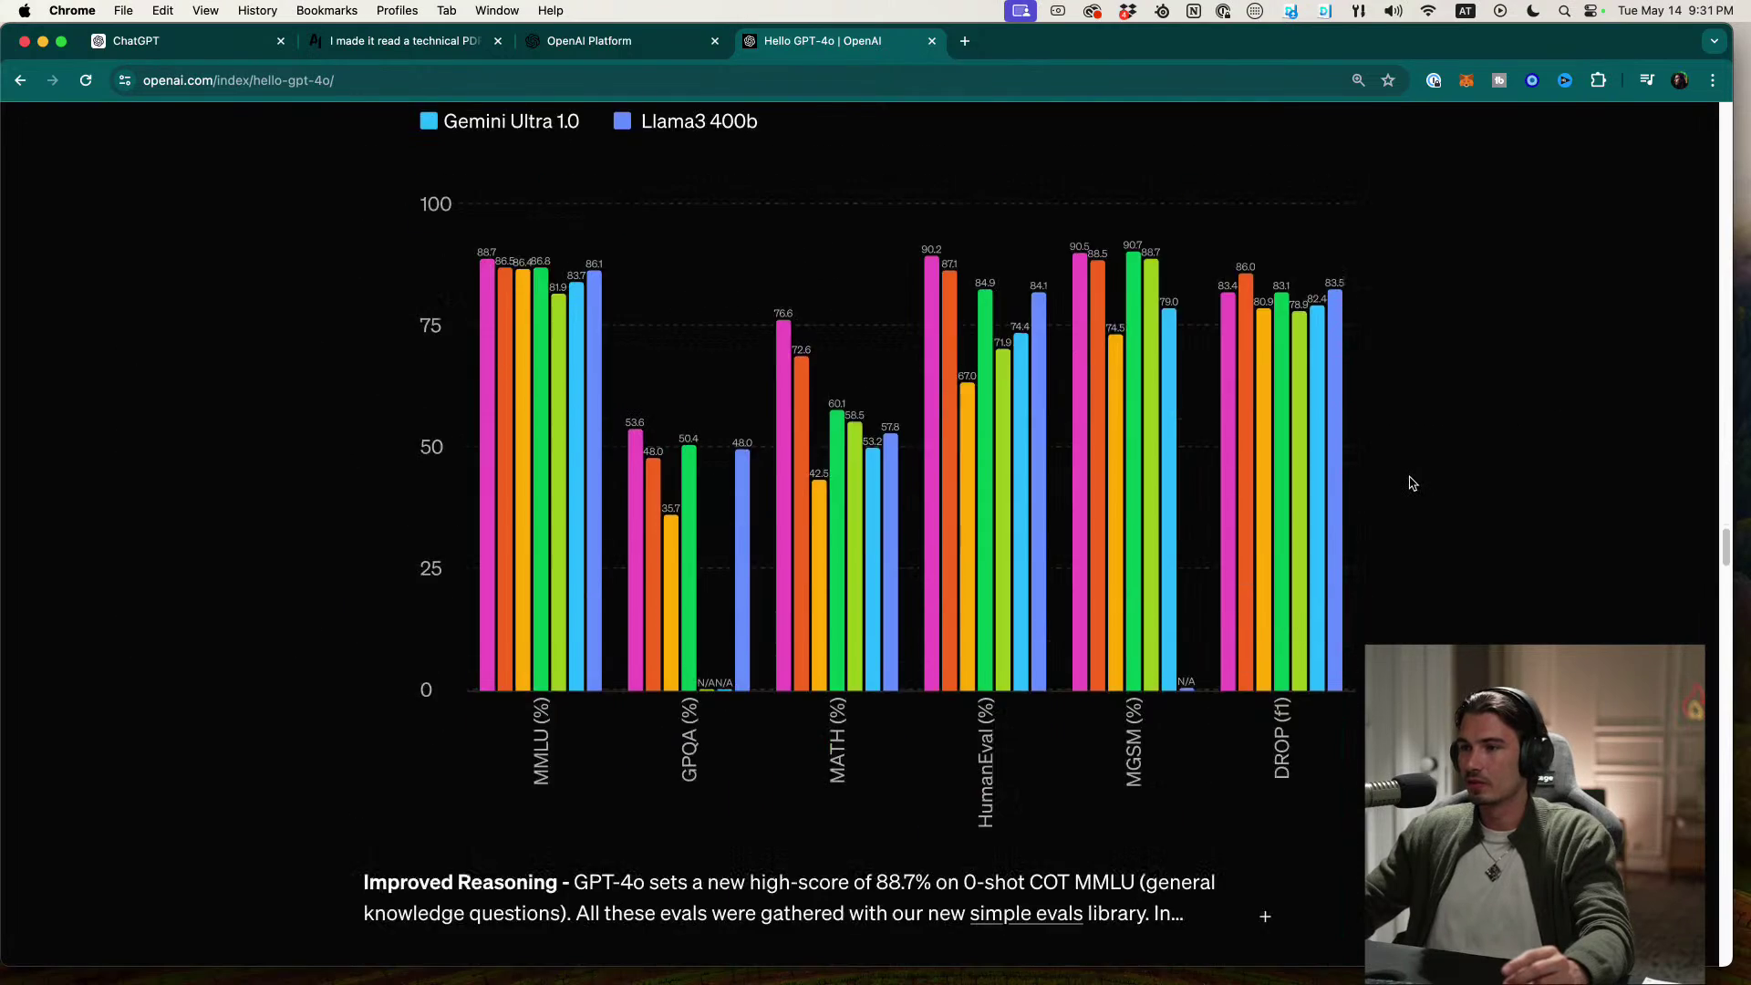
scroll(1423, 547, "up", 5)
scroll(1185, 602, "down", 5)
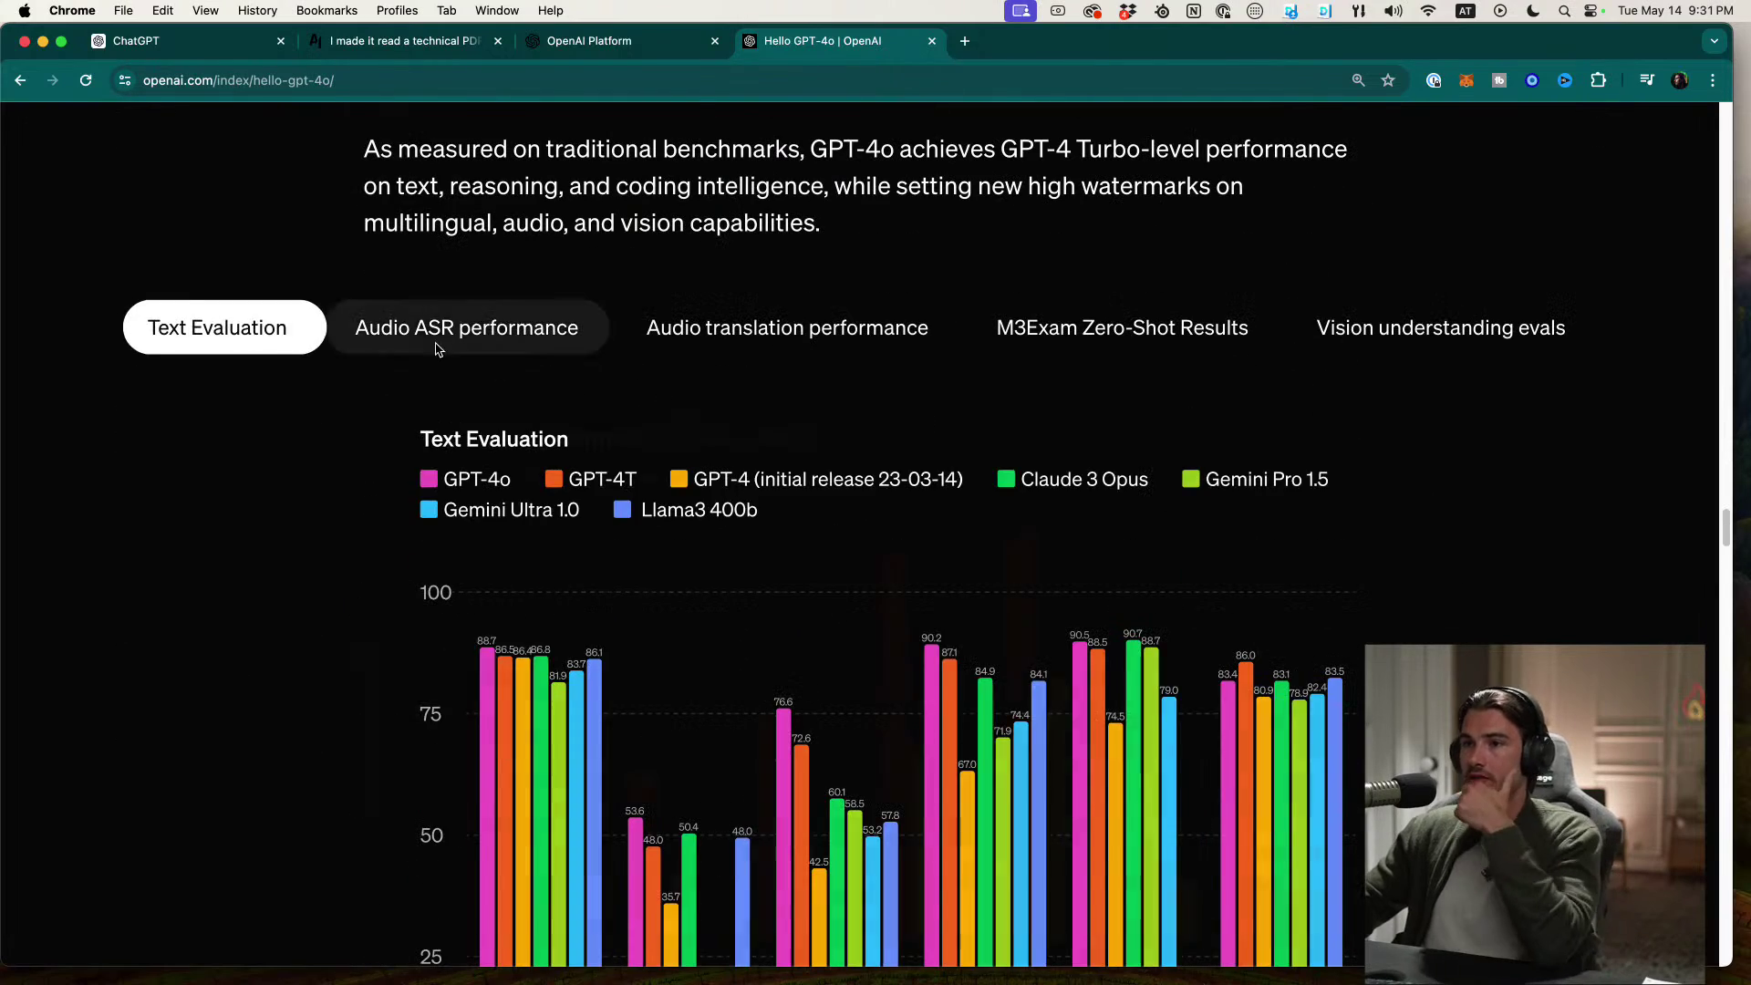
left_click(511, 329)
left_click(745, 328)
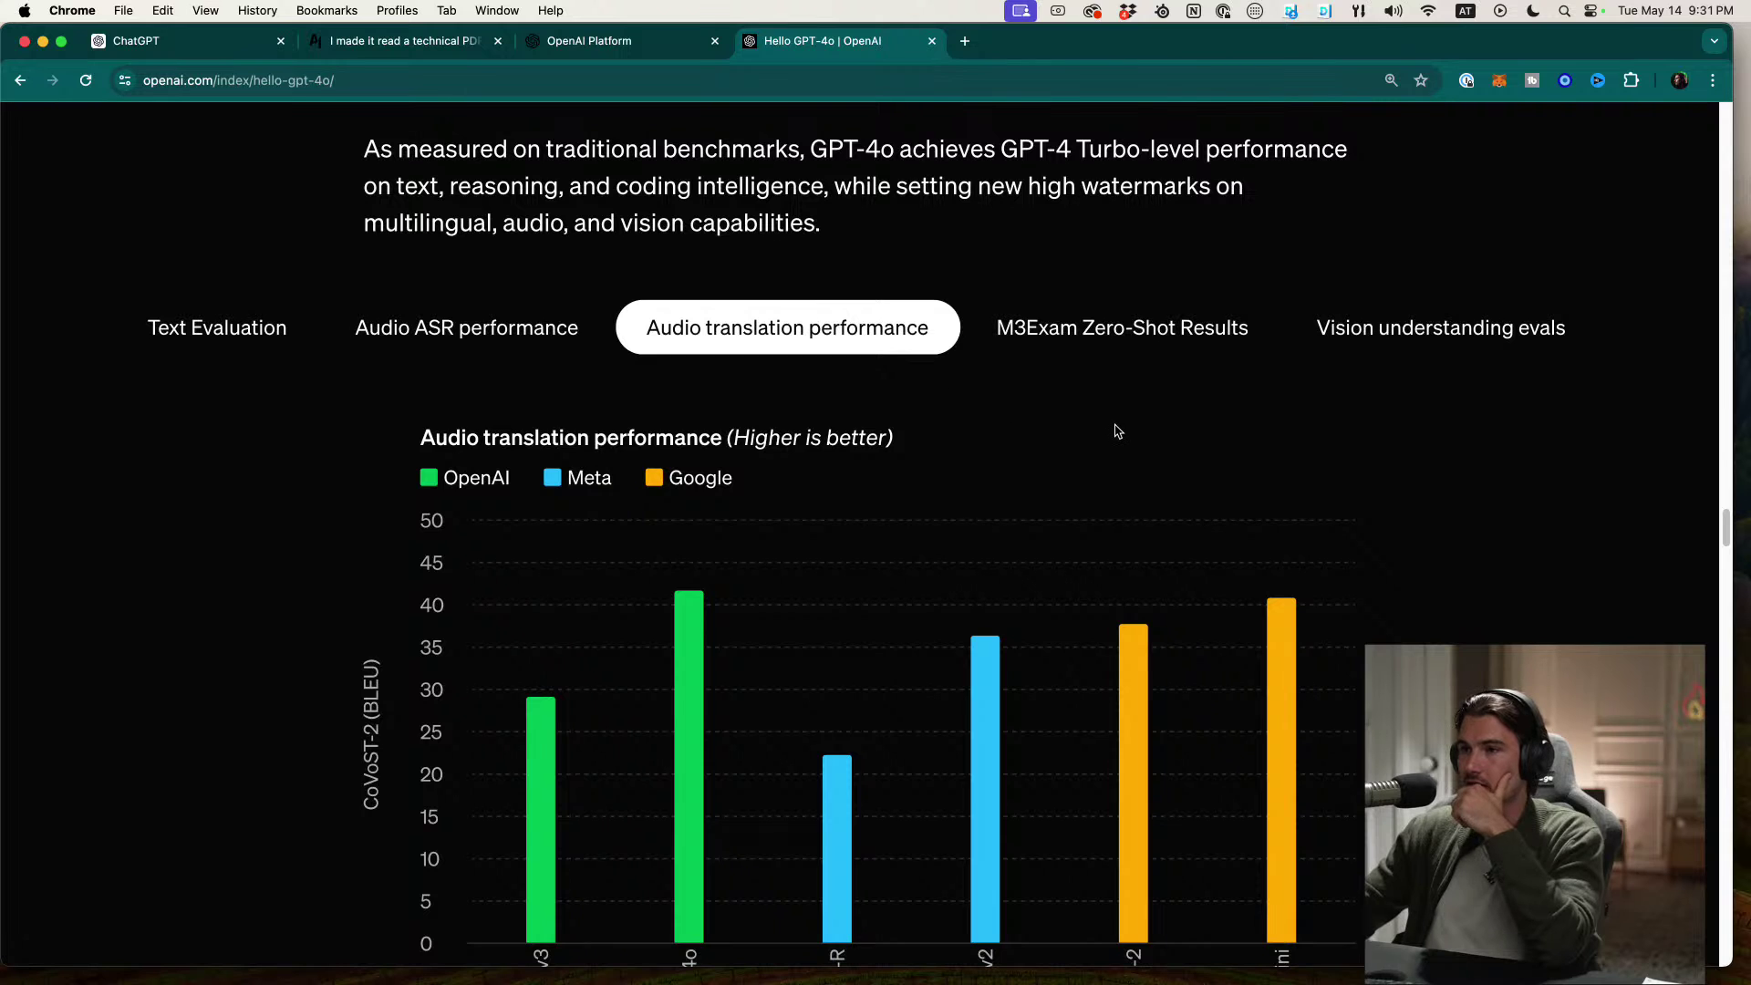
left_click(1171, 330)
left_click(1385, 353)
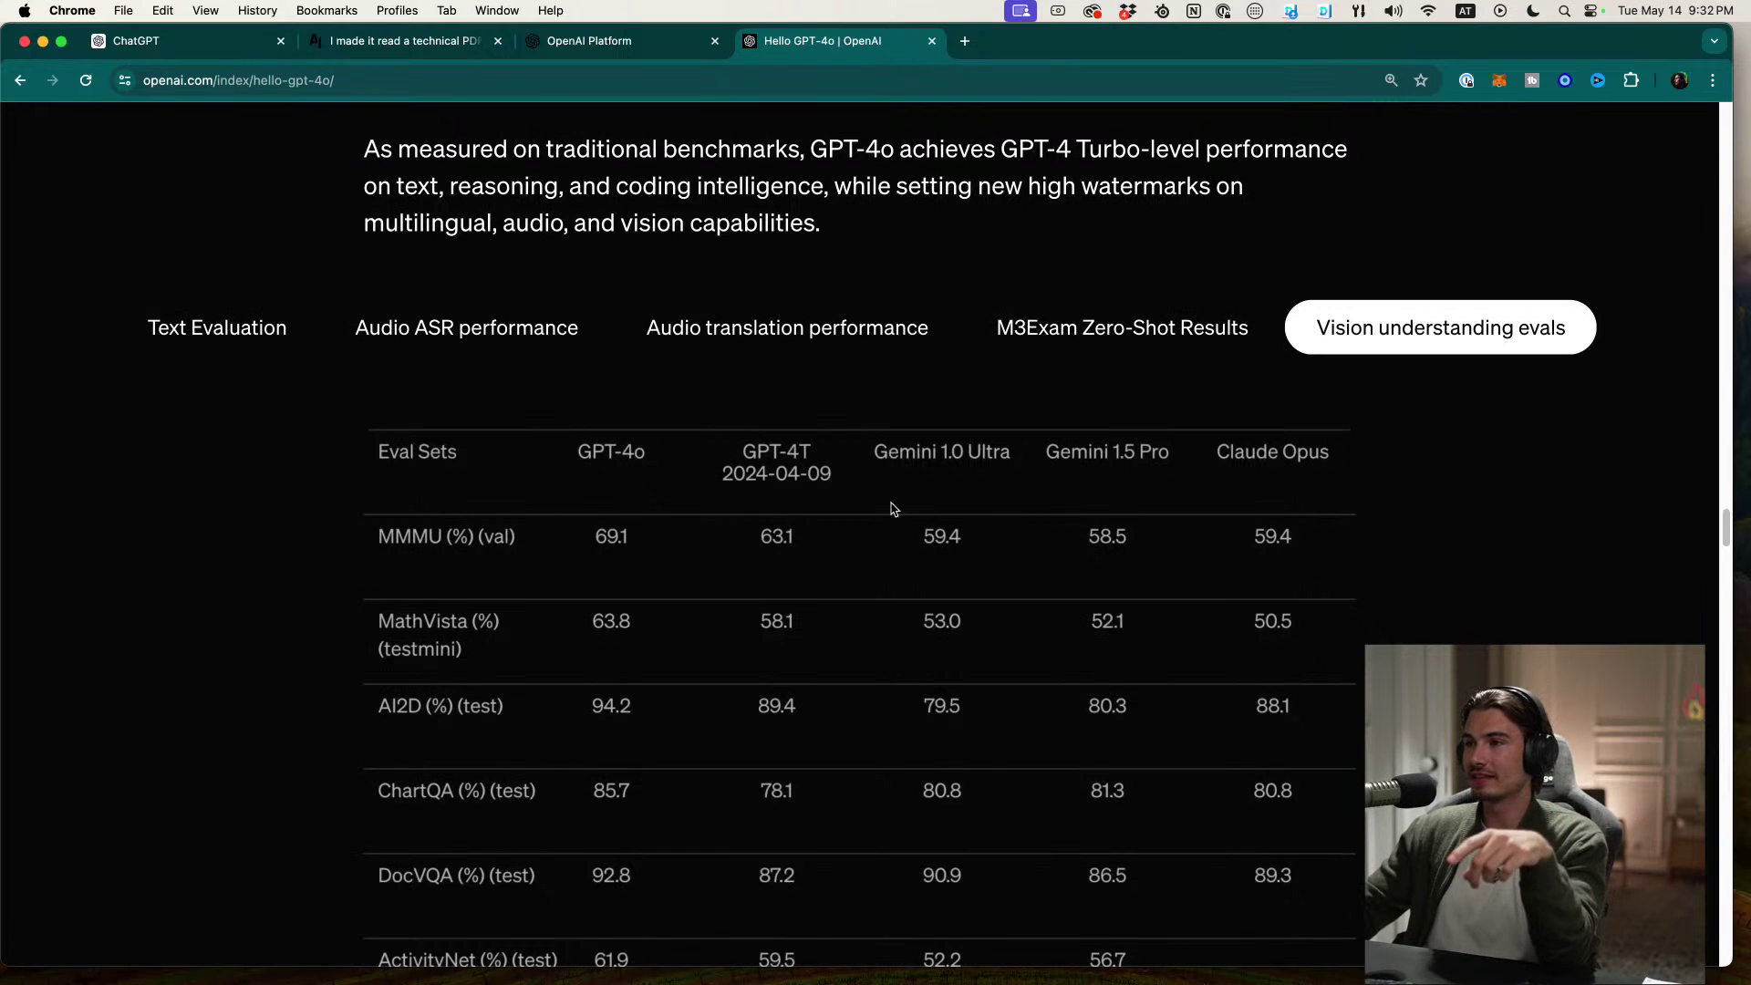
scroll(248, 371, "down", 1)
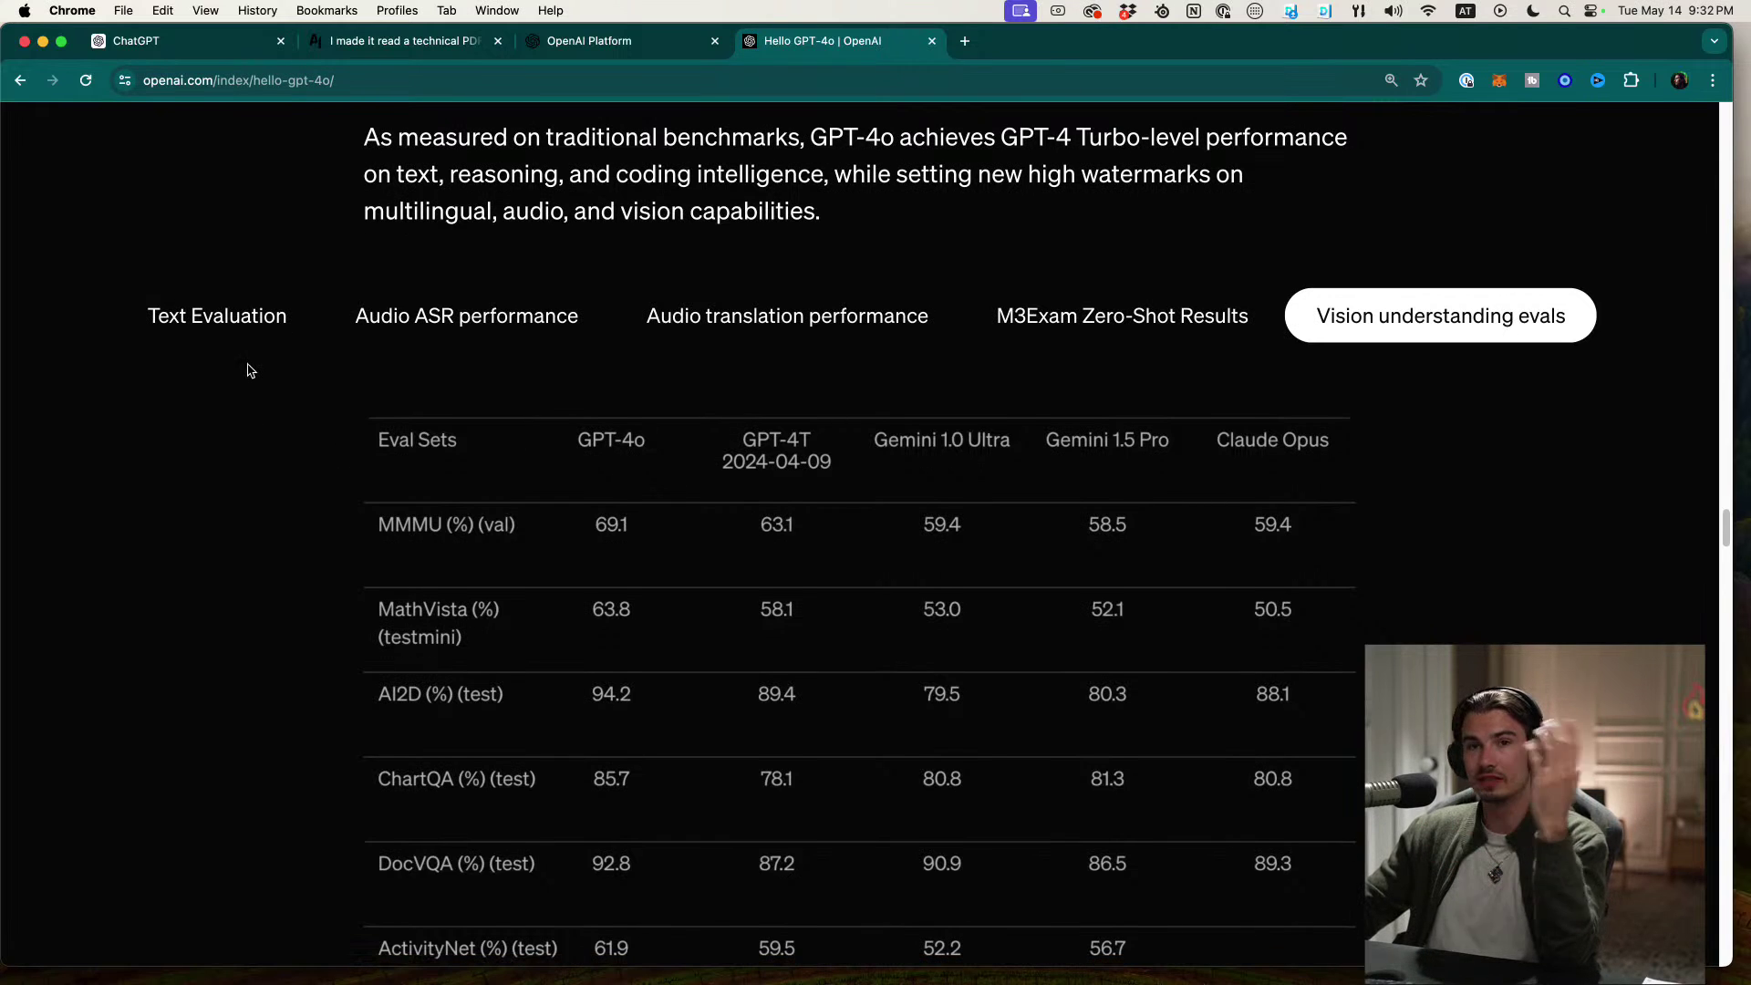
left_click(254, 308)
scroll(234, 567, "down", 1)
Step: Skim the language tokenization, safety and model limitations sections, and return to the start of the Hello GPT-4o page
scroll(258, 504, "down", 20)
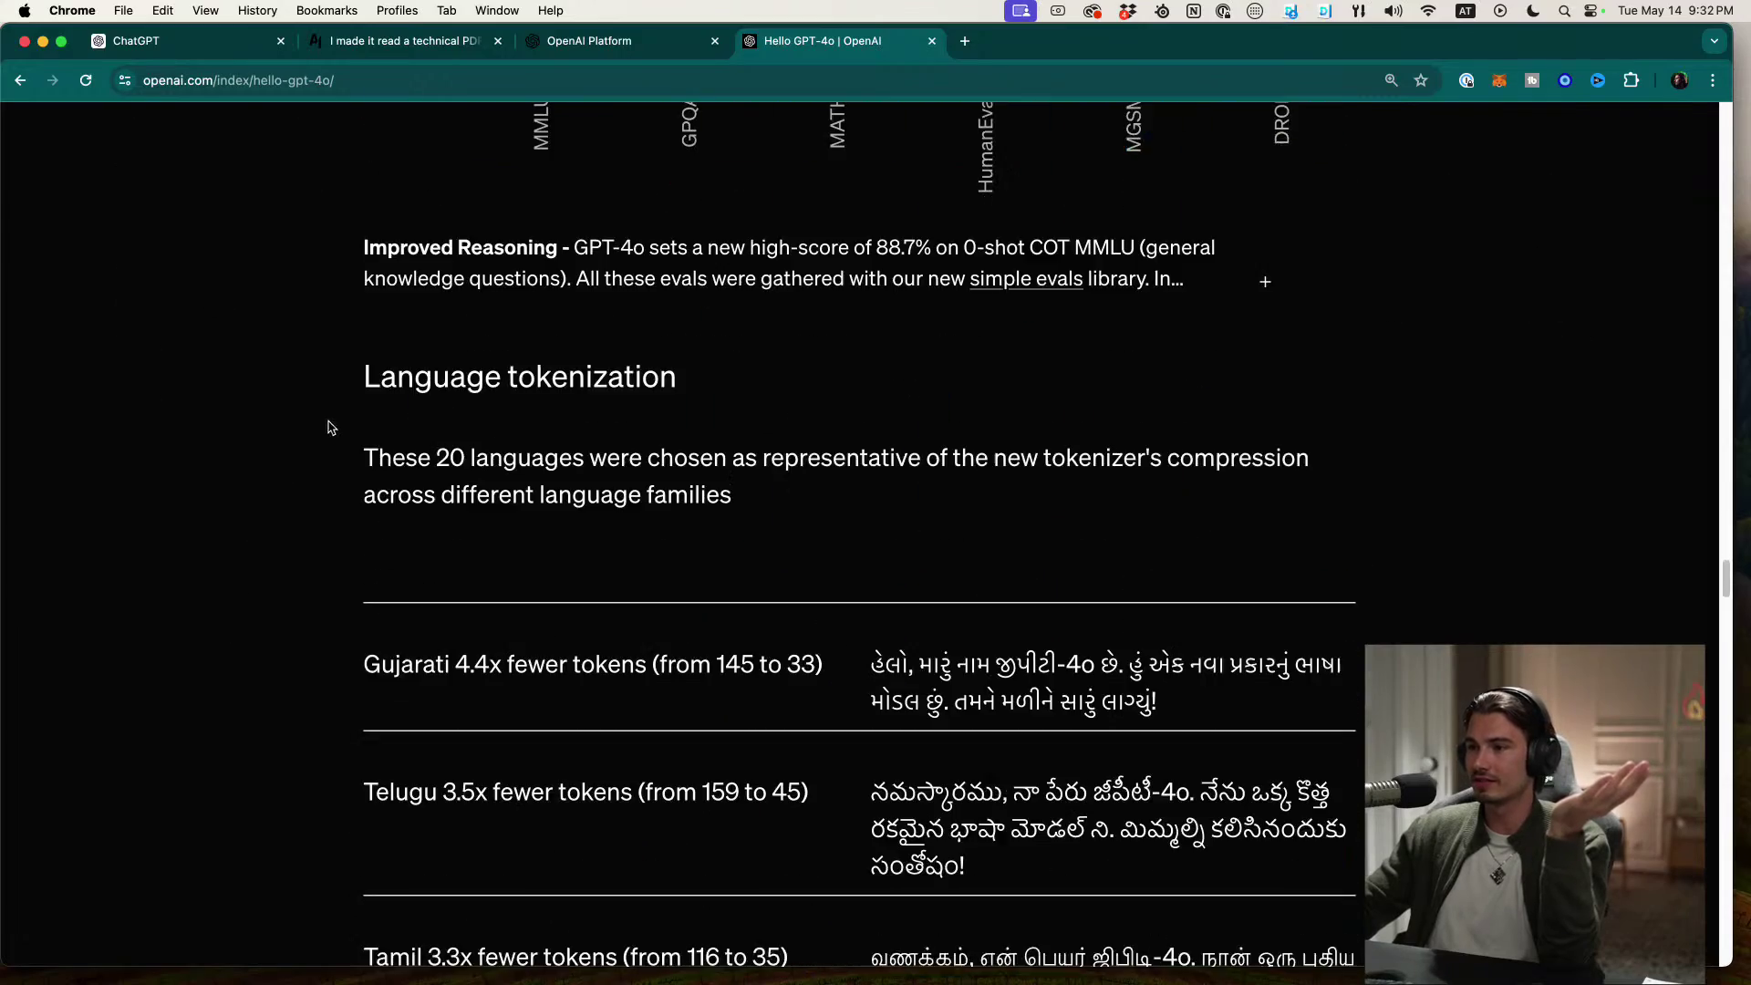
scroll(320, 431, "down", 20)
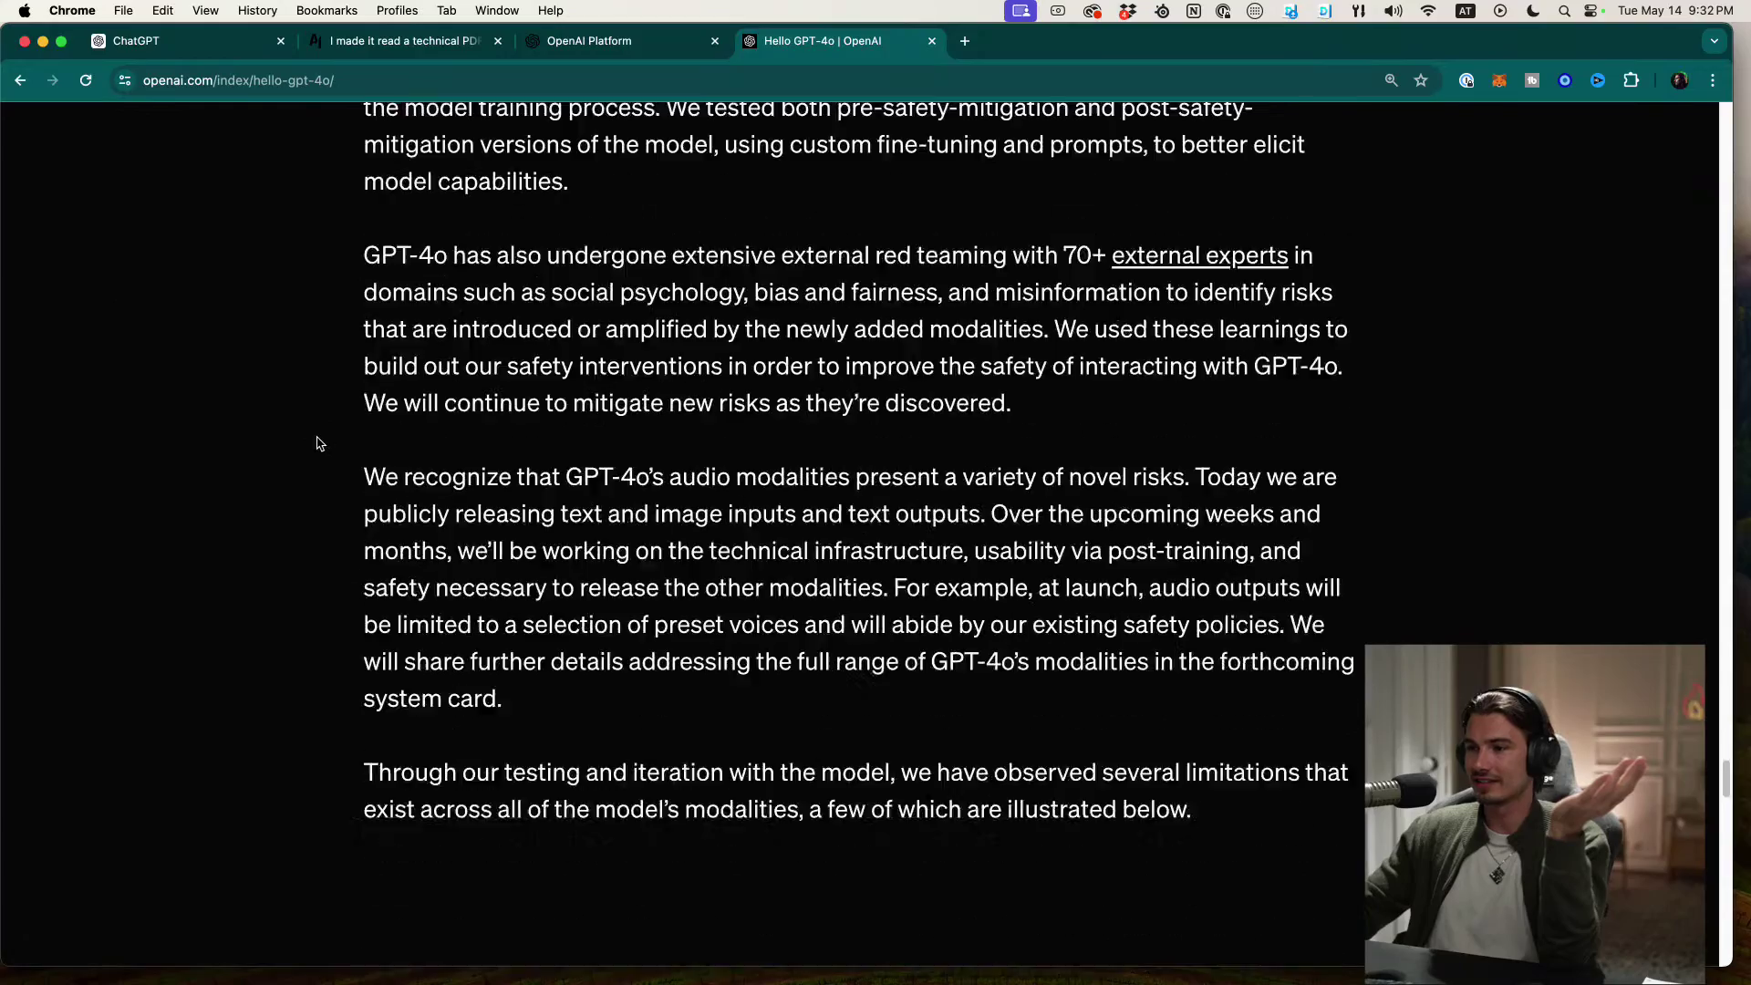
scroll(310, 465, "up", 4)
scroll(305, 470, "down", 15)
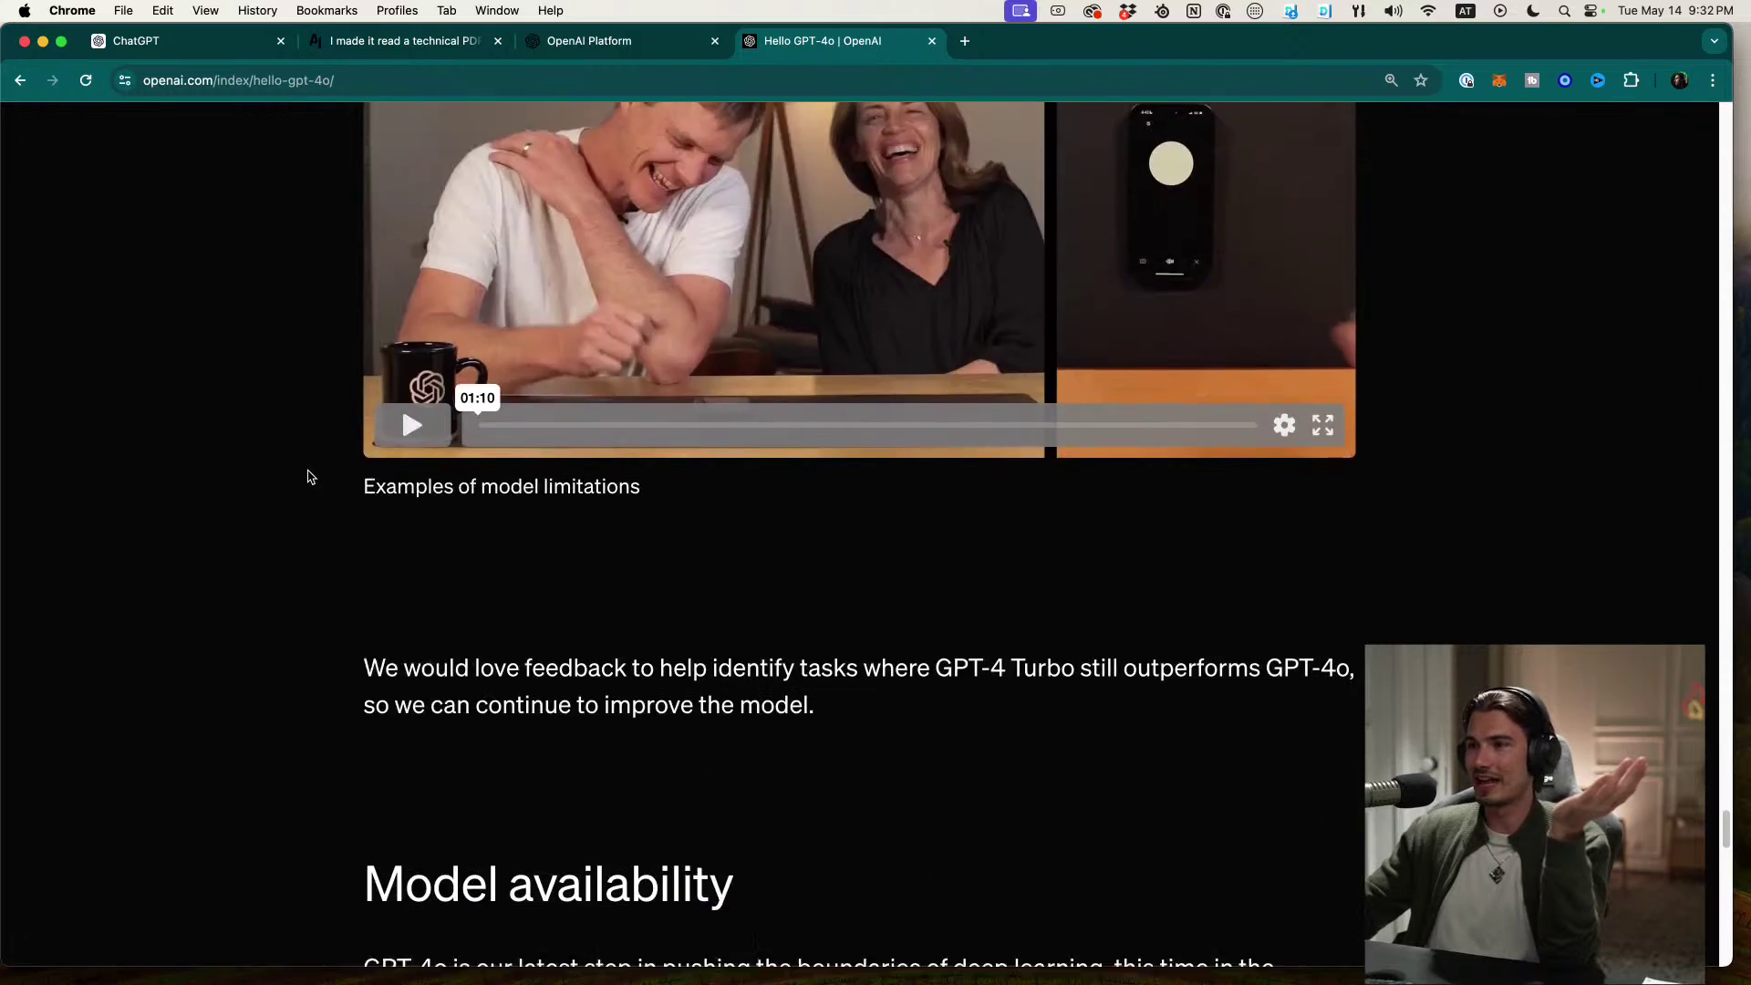
scroll(301, 467, "up", 20)
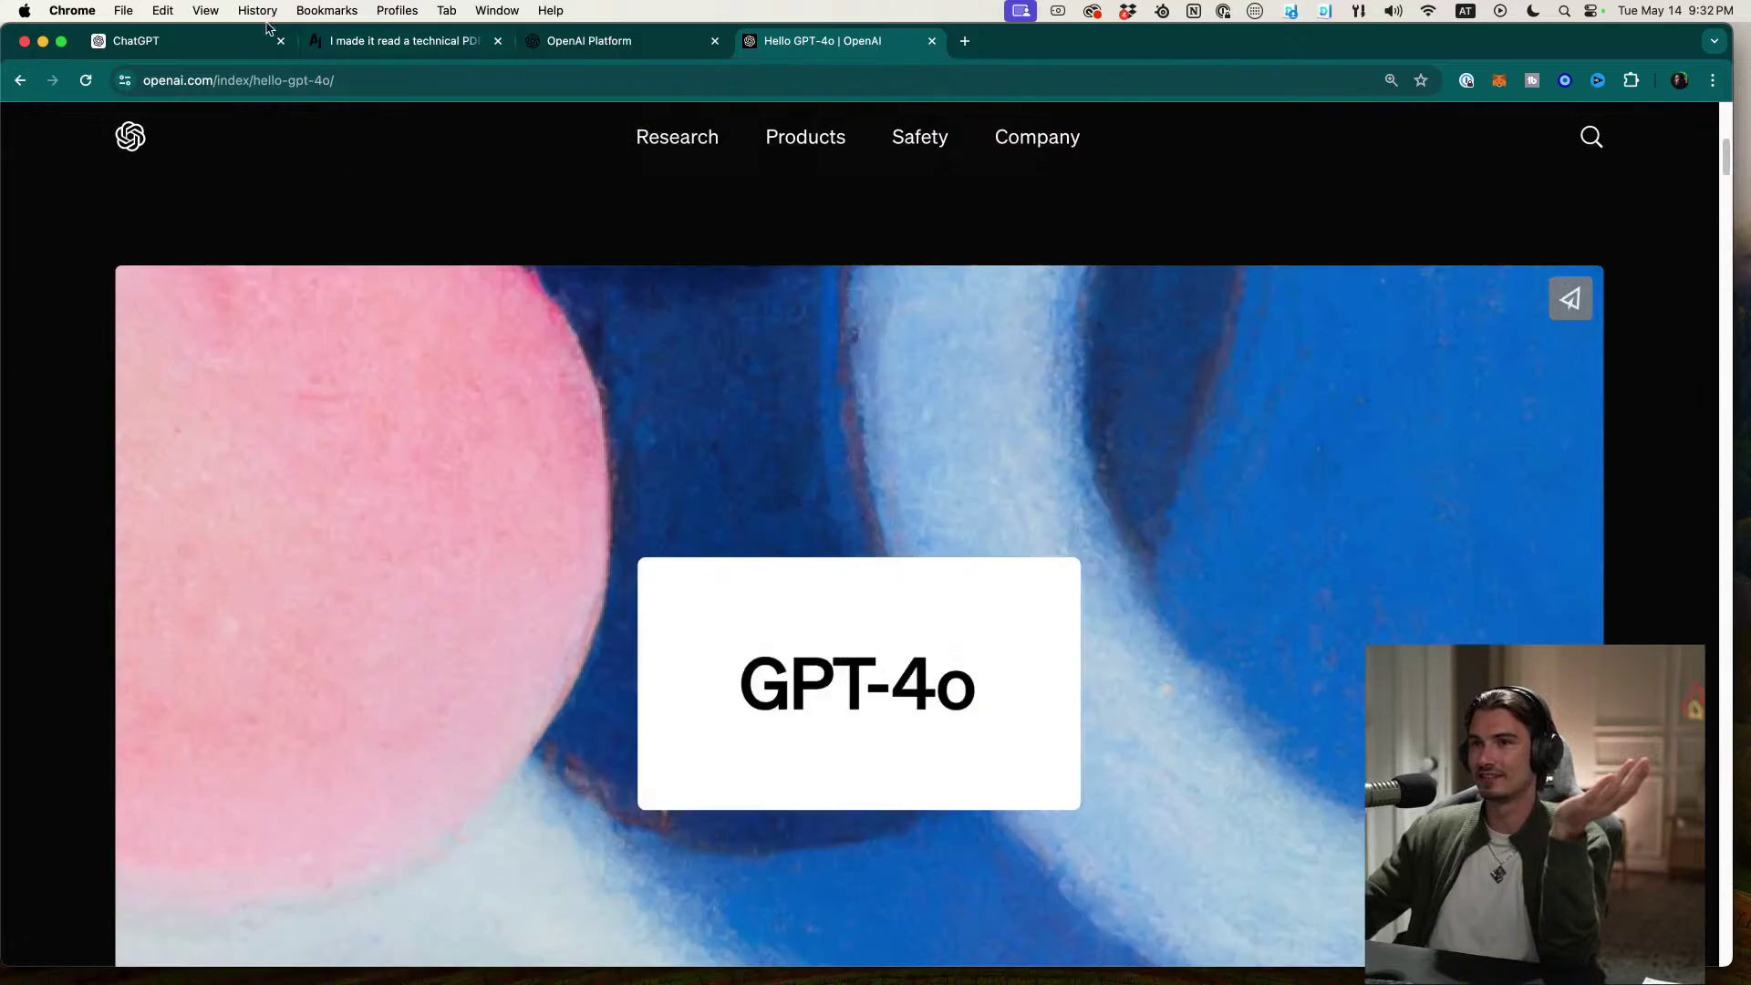
Step: Return to the ChatGPT caricature conversation and switch to the live-streaming app
left_click(137, 38)
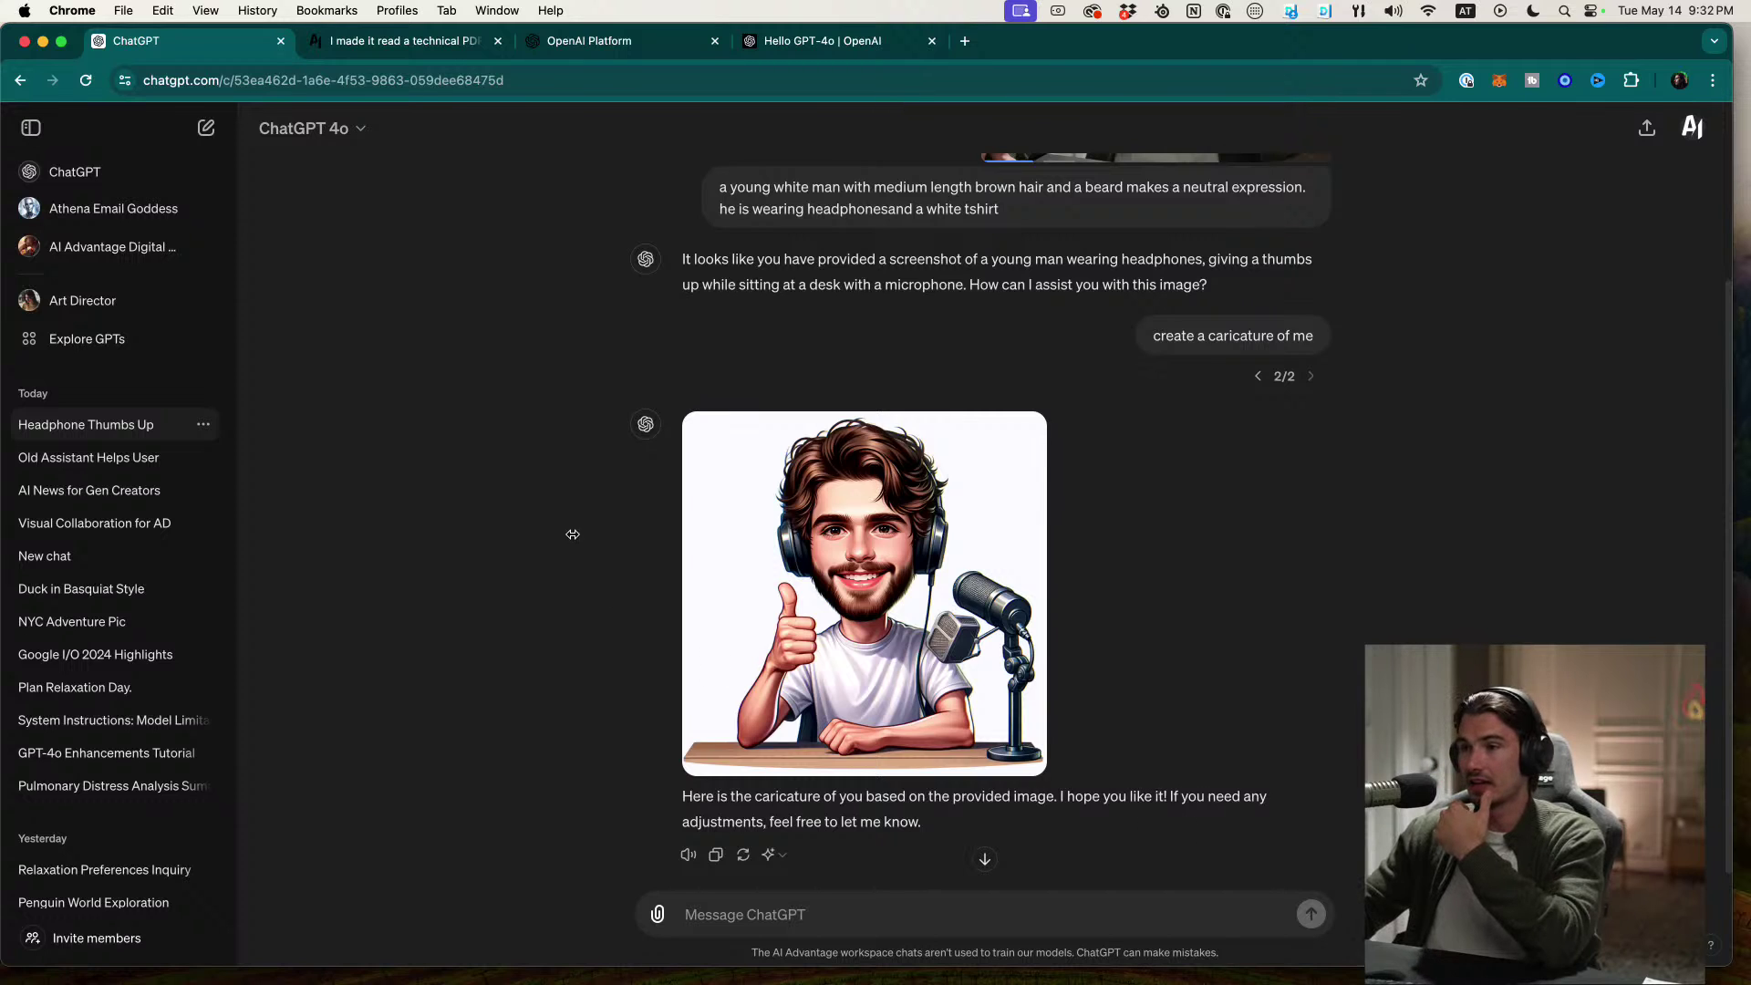
mouse_move(923, 983)
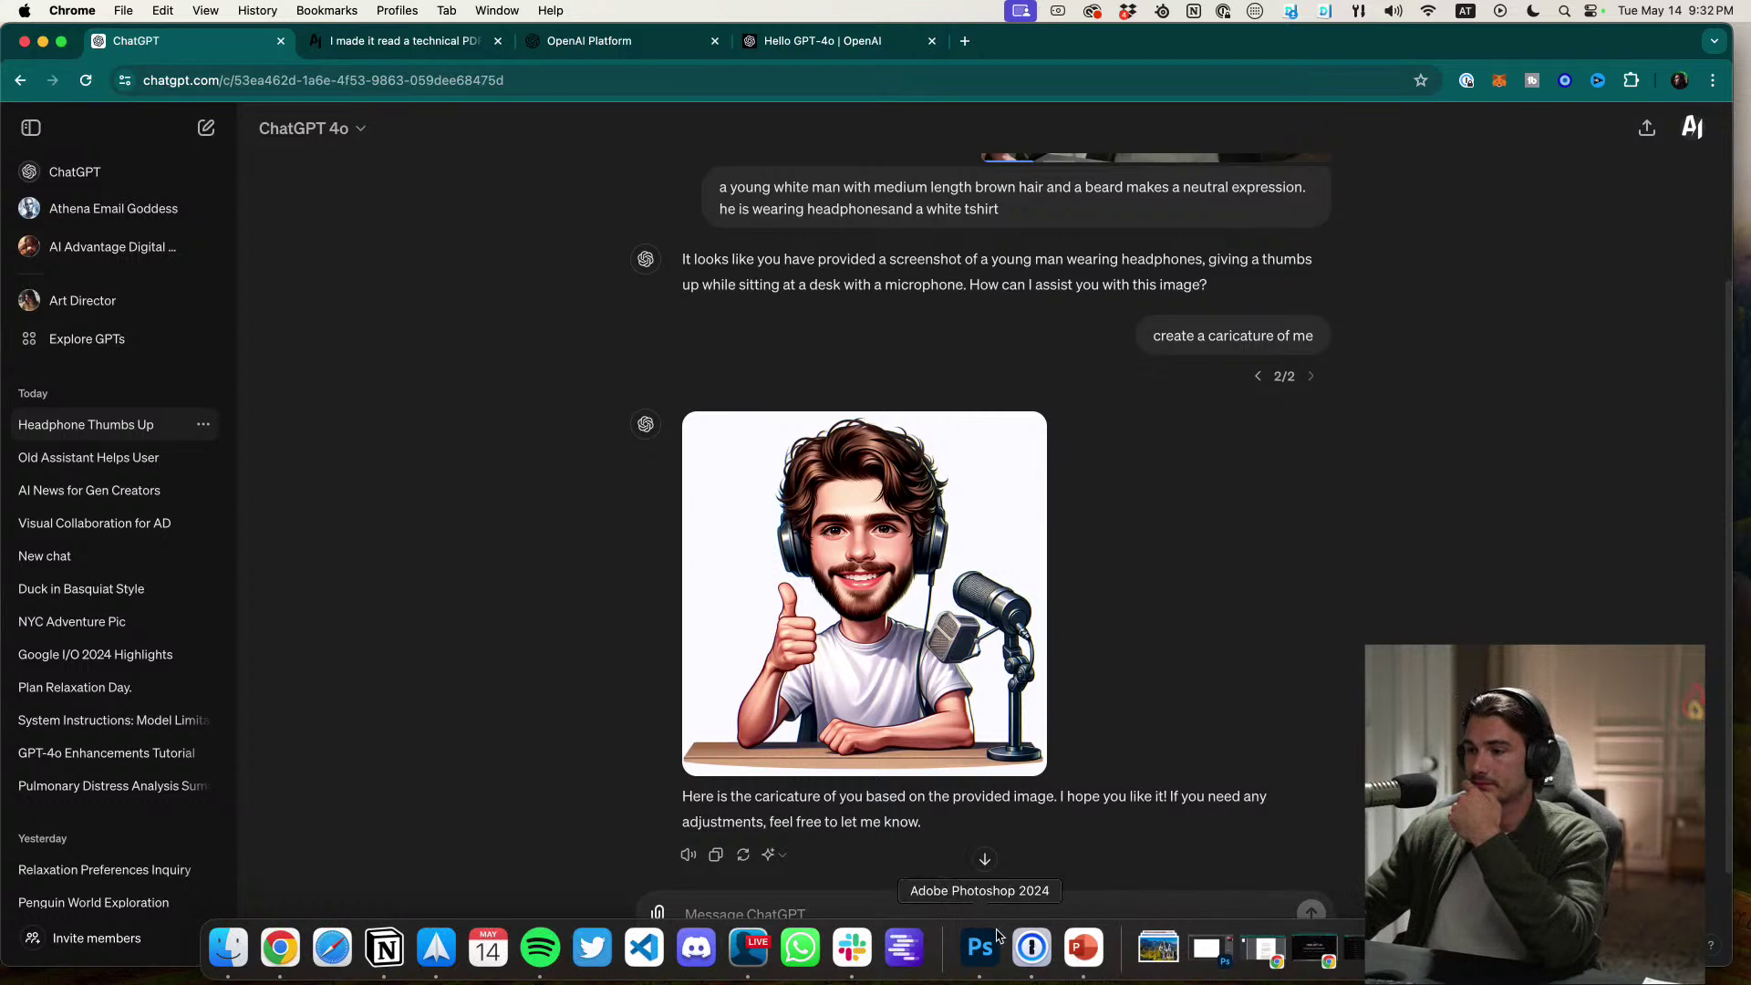
left_click(748, 948)
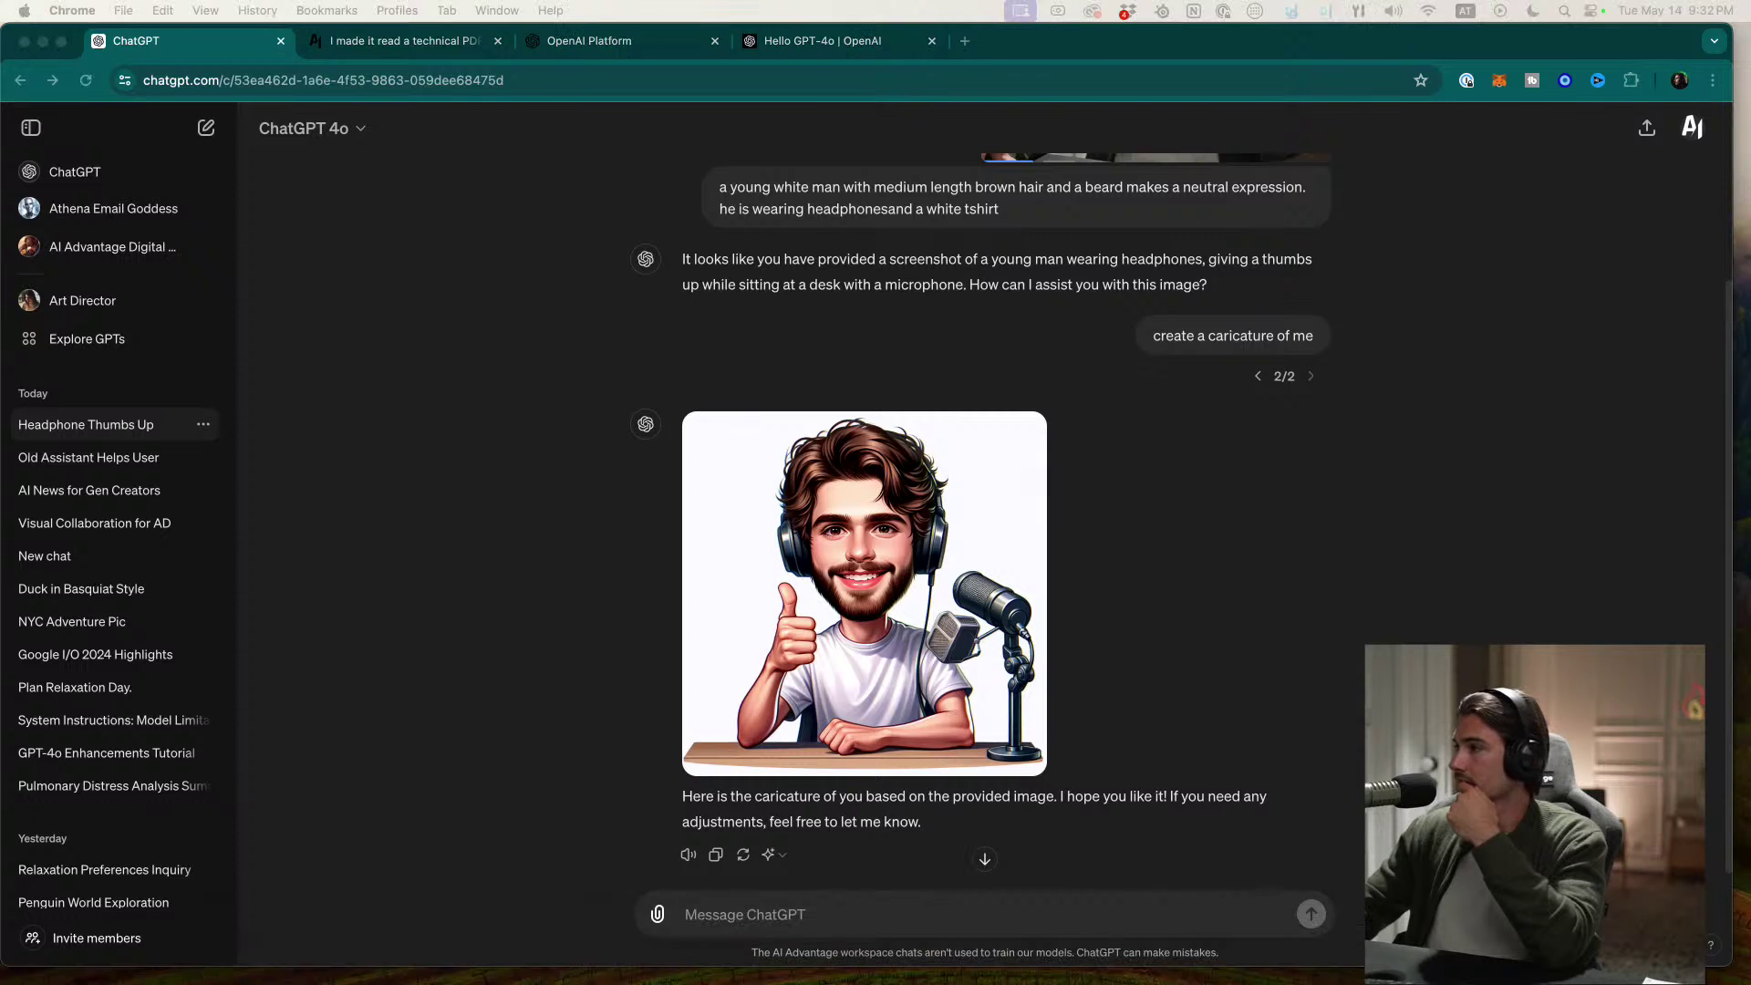
Step: Search Google for "terrified yet excited" in a new browser tab and show the image results
key("super+t")
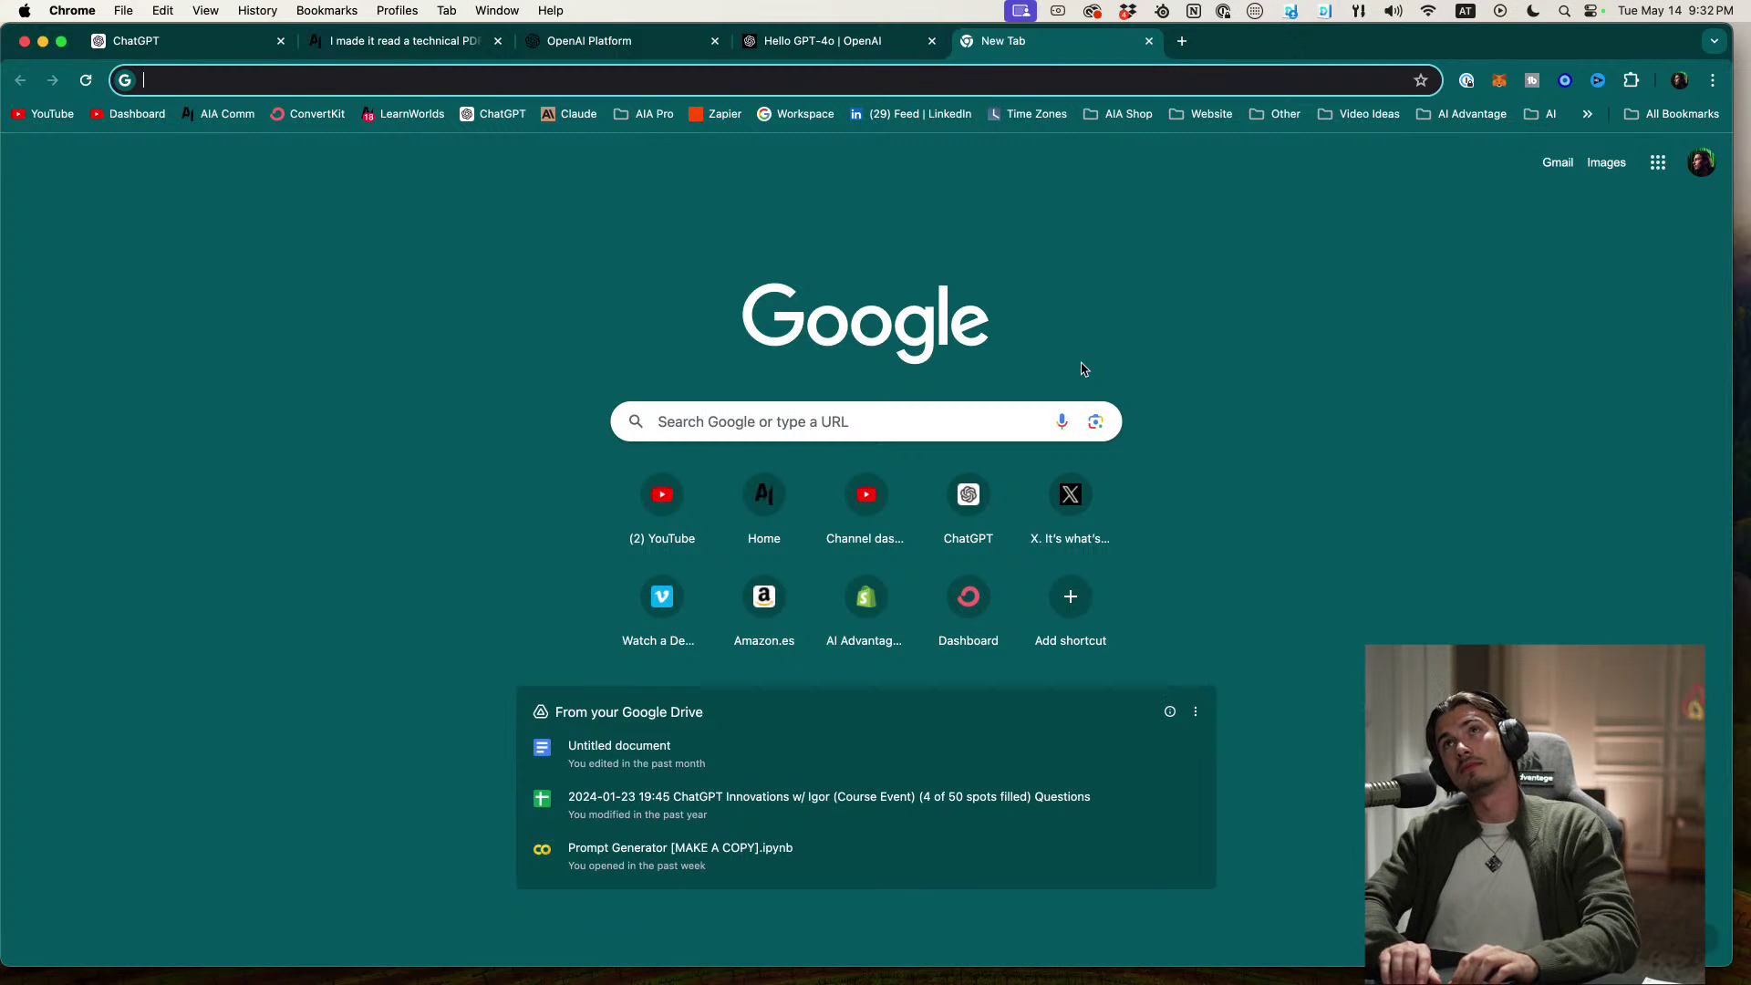
type("t")
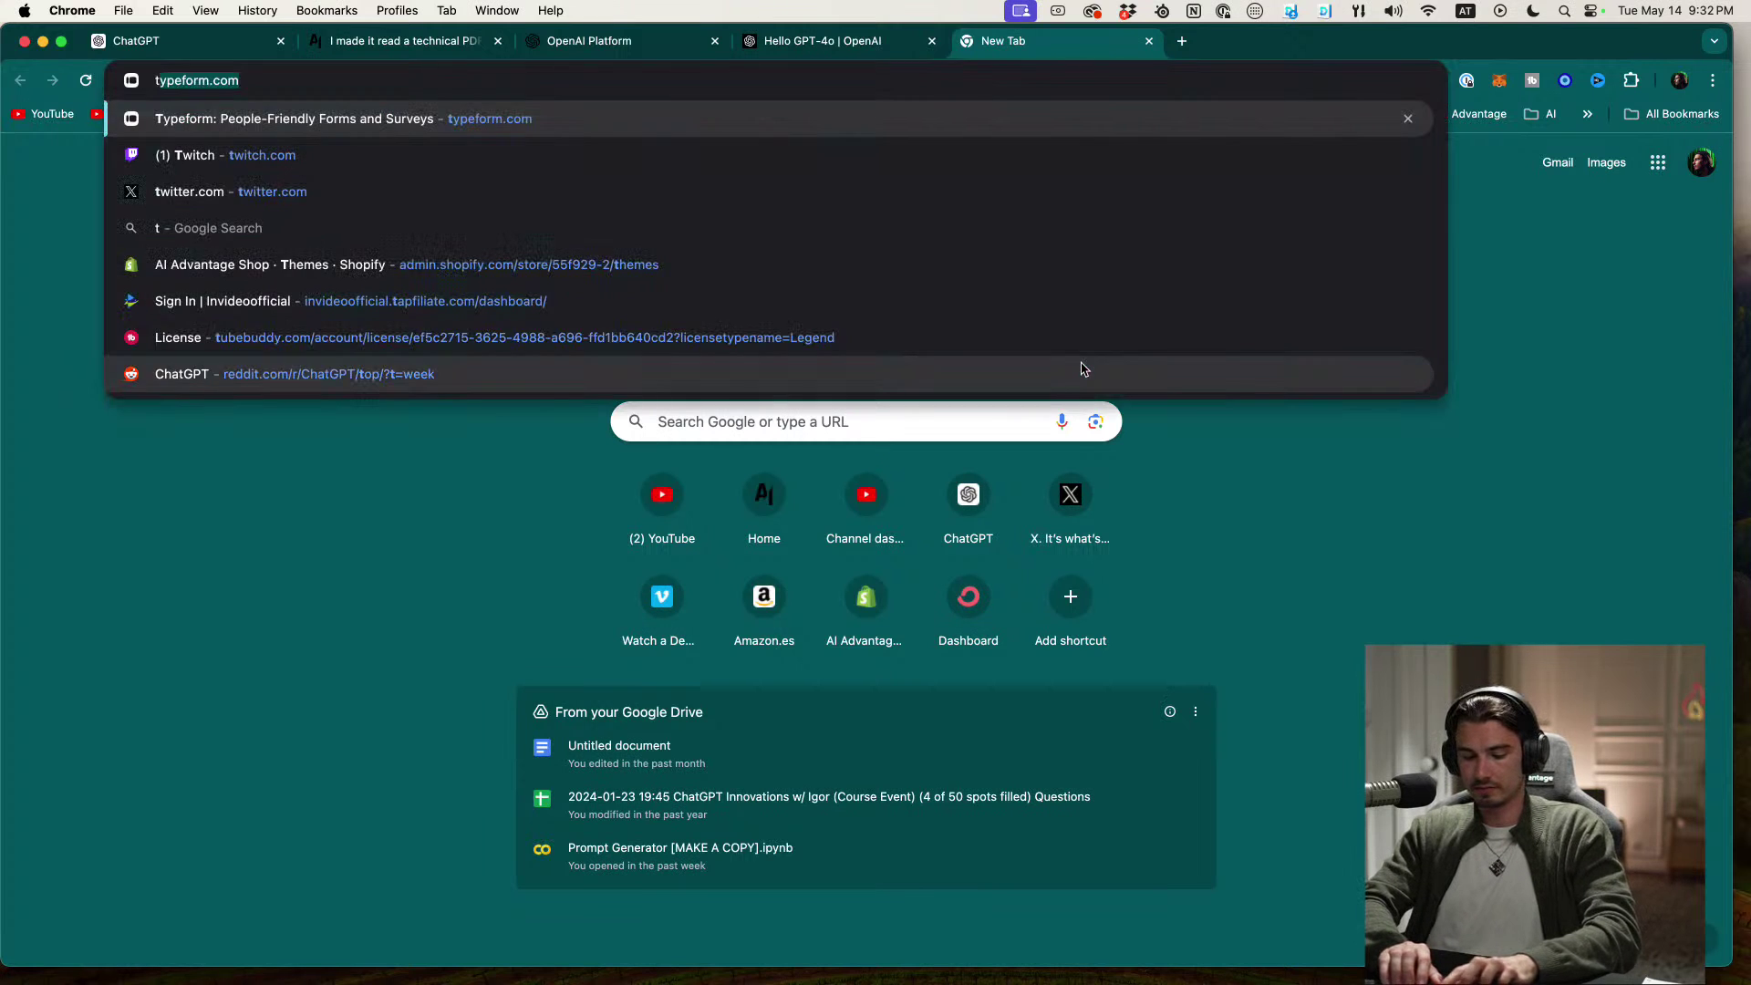
type("errified yet excited")
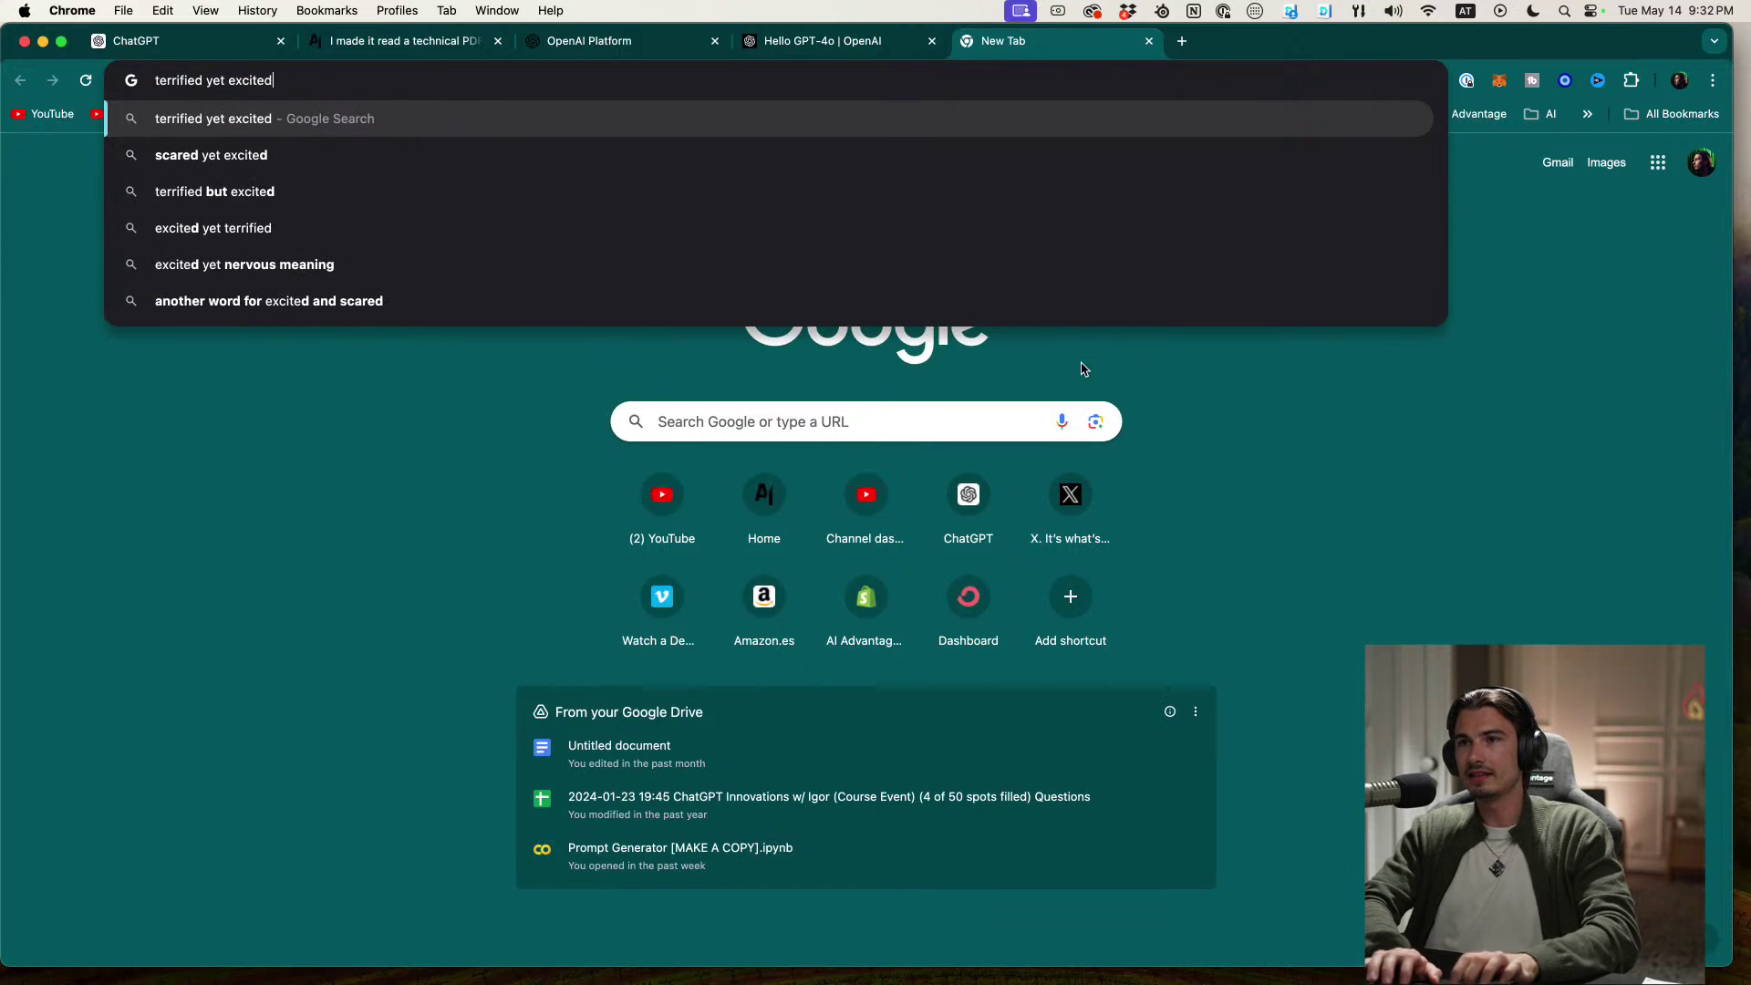
key("Return")
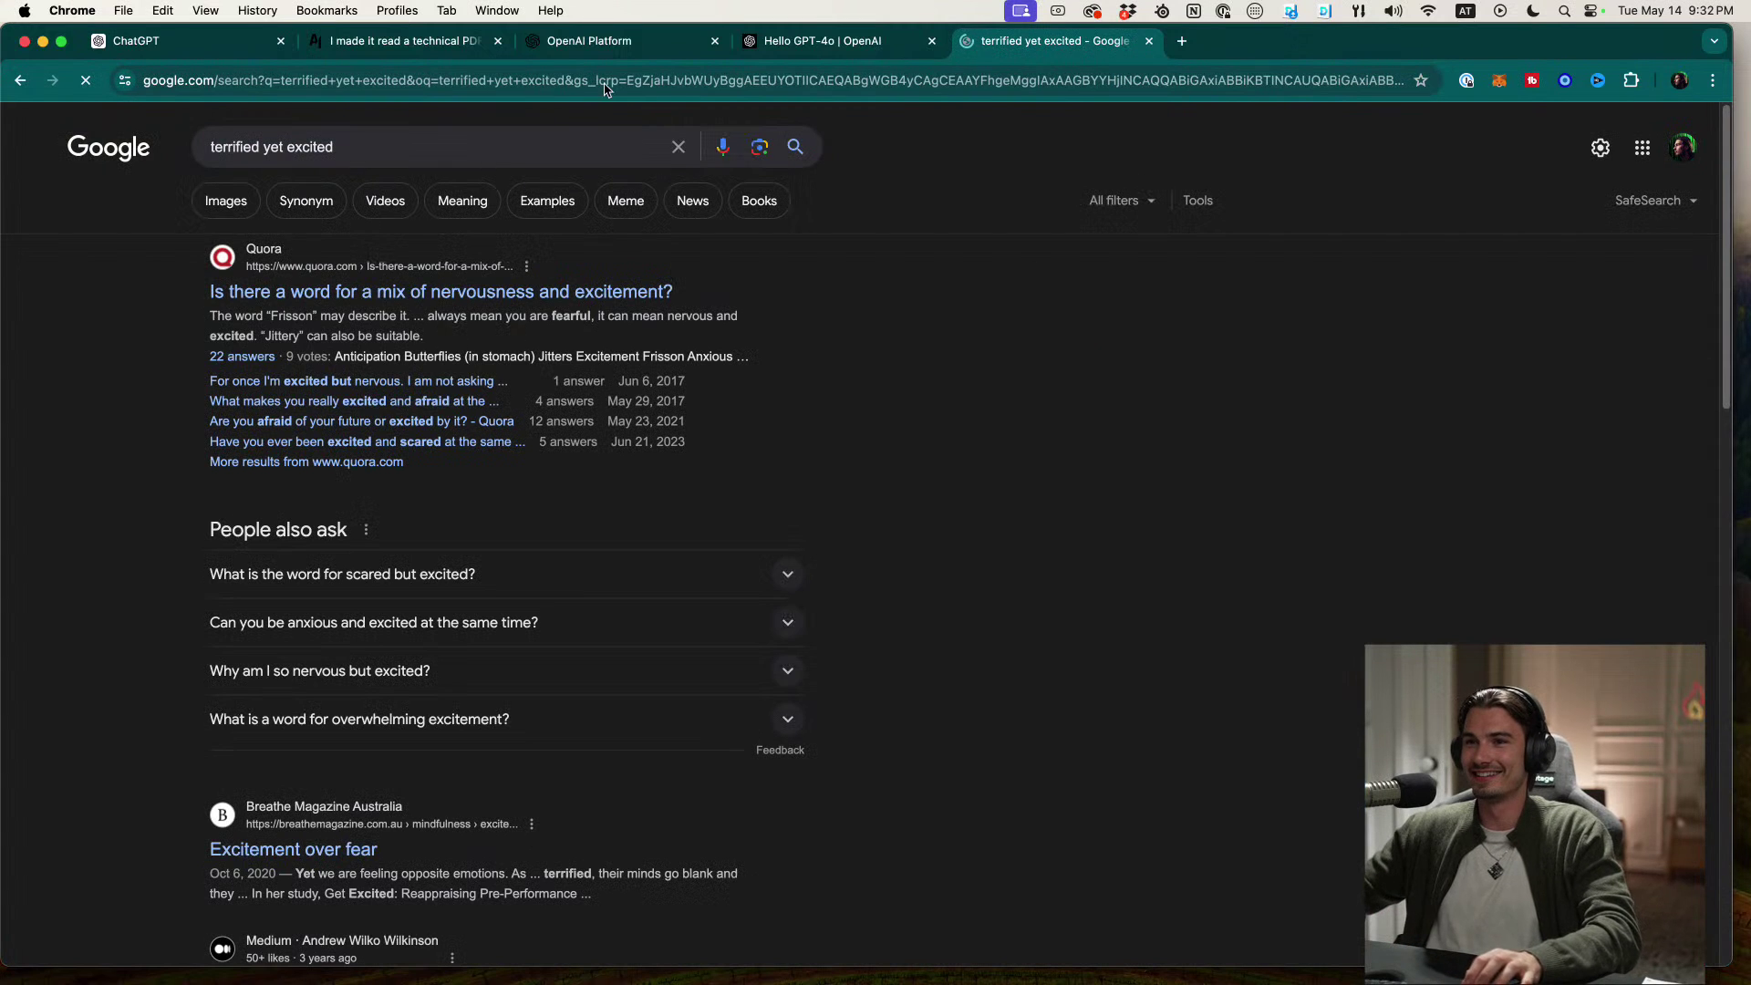
left_click(222, 200)
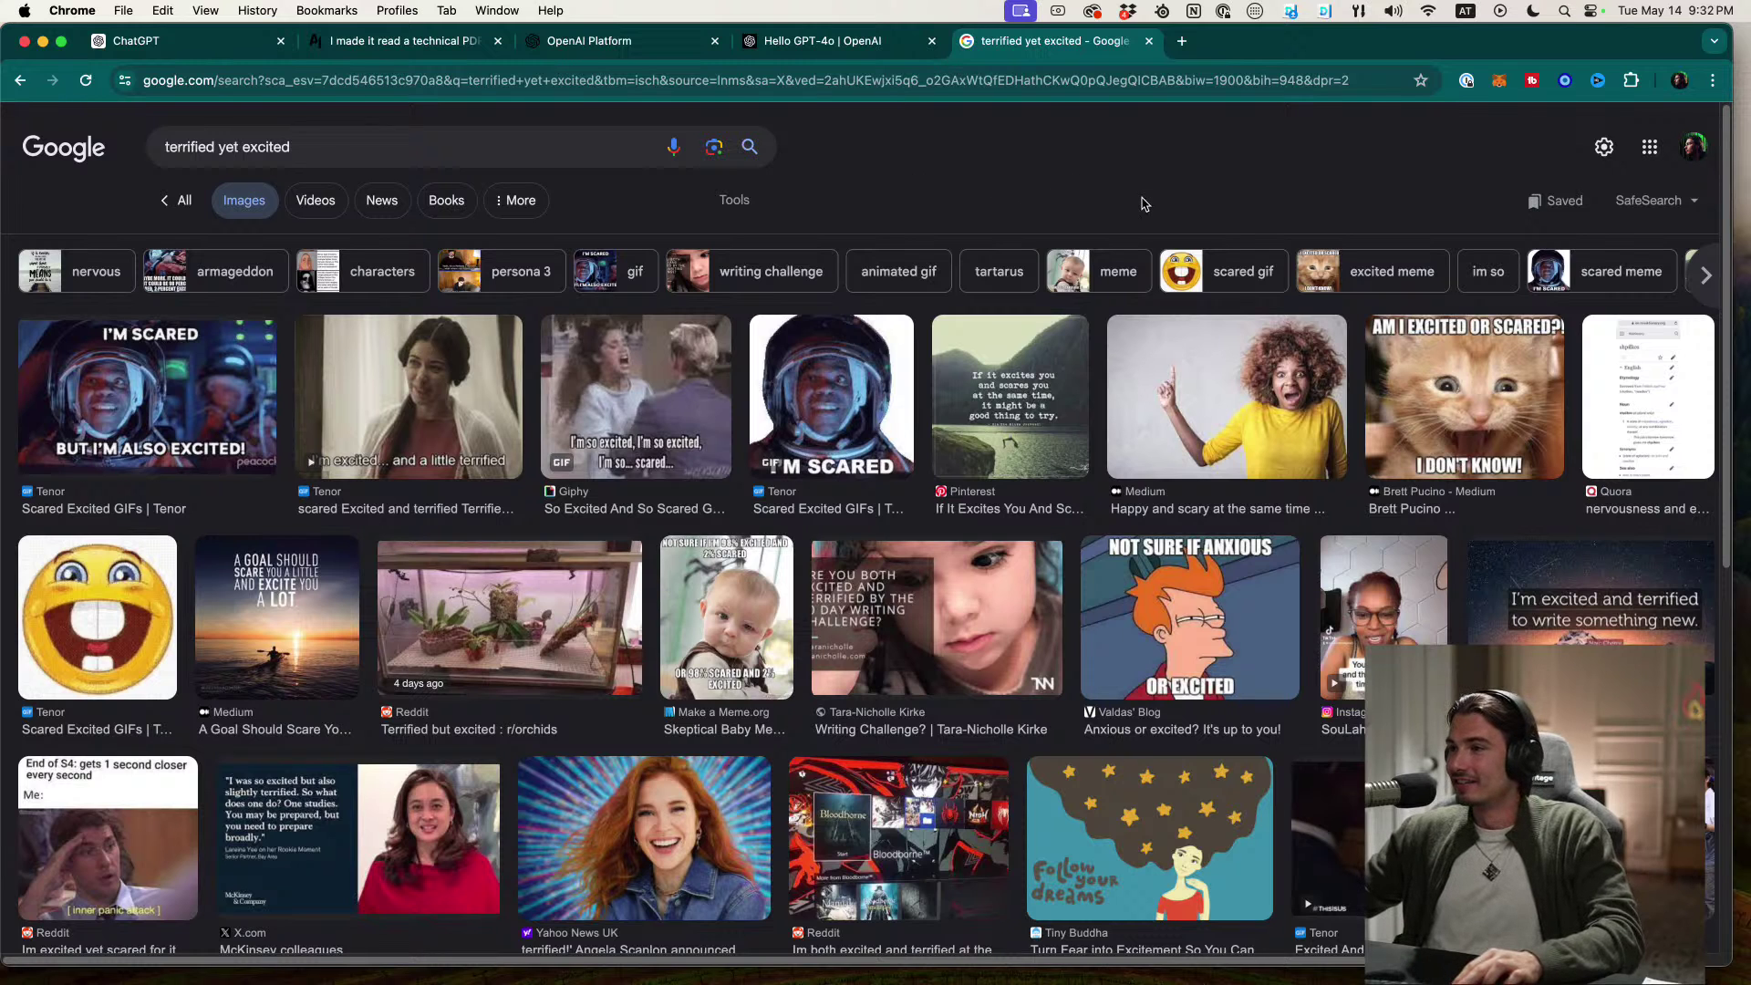
Step: Enlarge the Medium image of the woman in a yellow top, capture it as a screenshot, and return to the ChatGPT conversation
left_click(1257, 429)
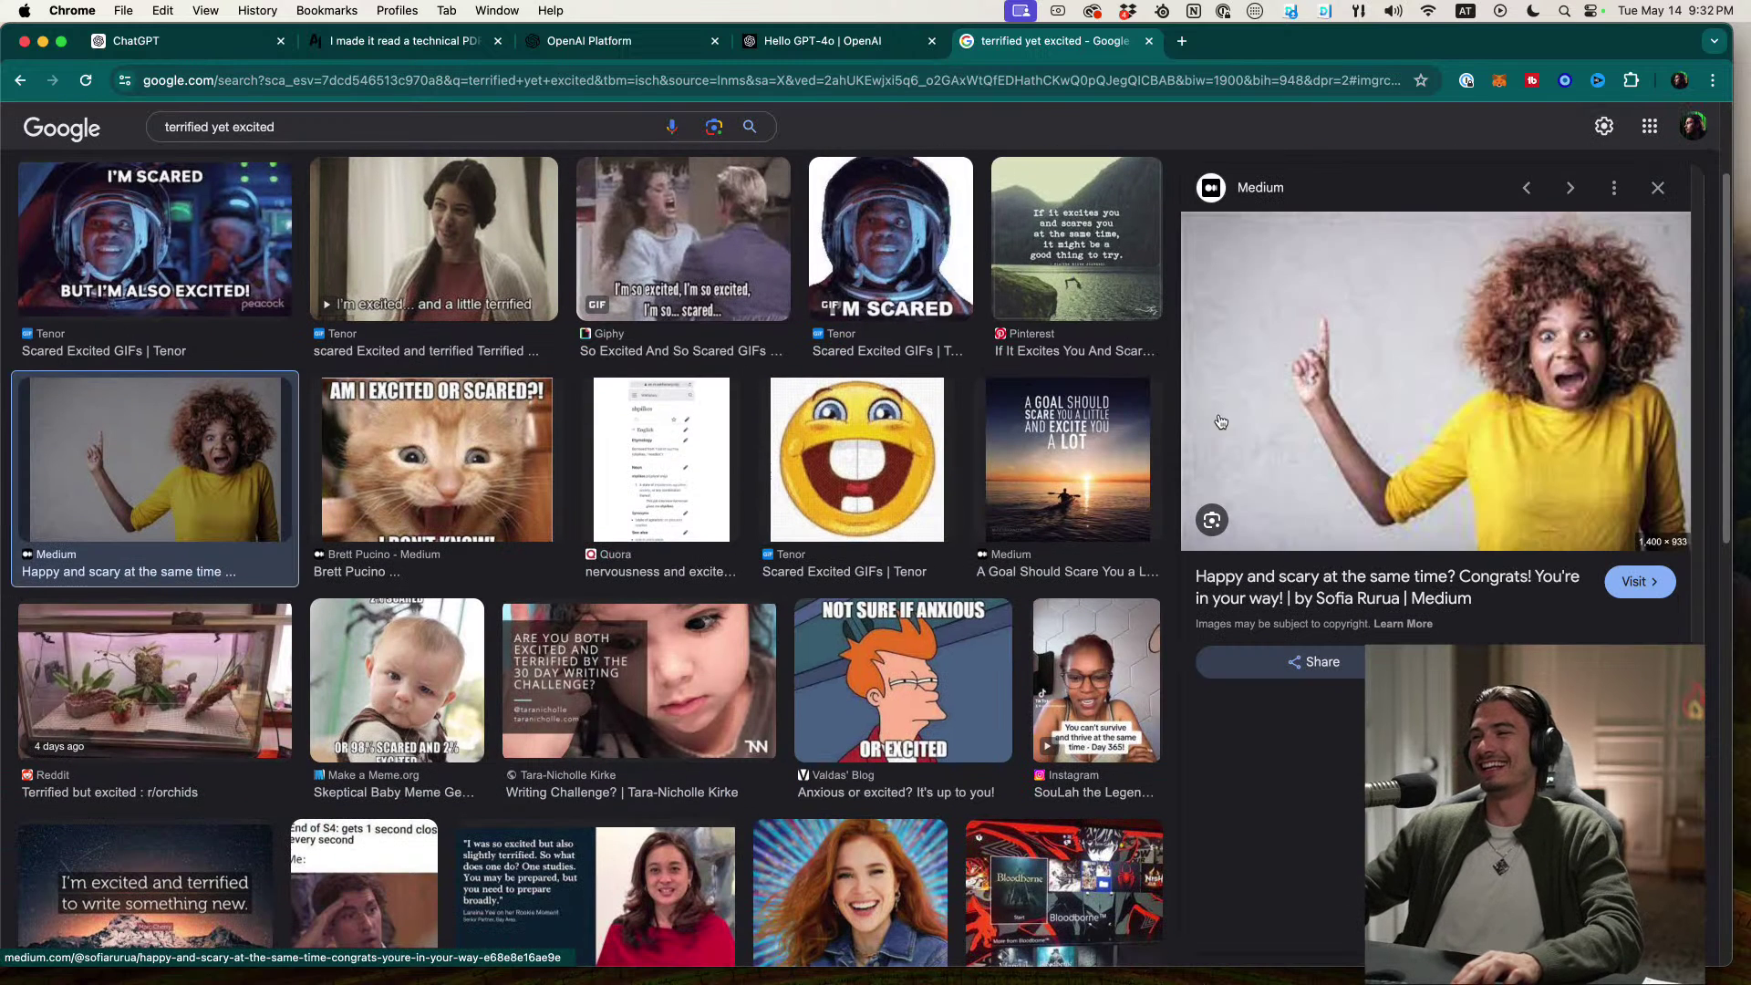
key("super+shift+4")
left_click_drag(1692, 220, 1265, 551)
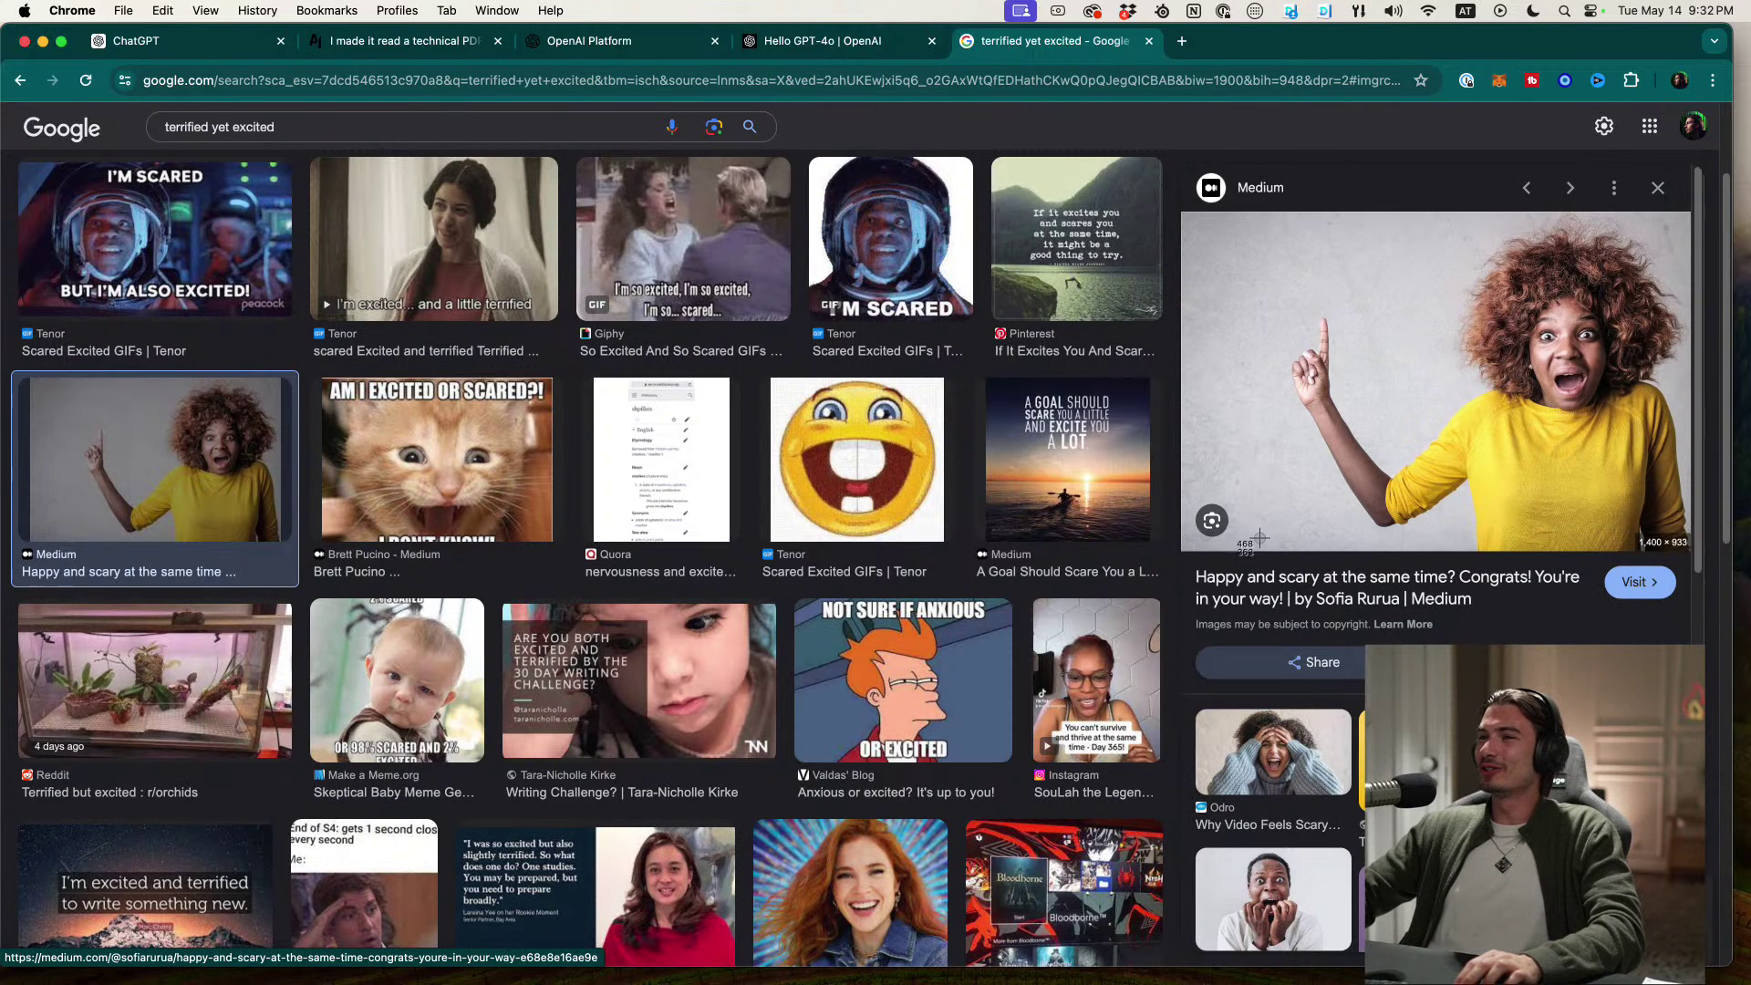
left_click(193, 41)
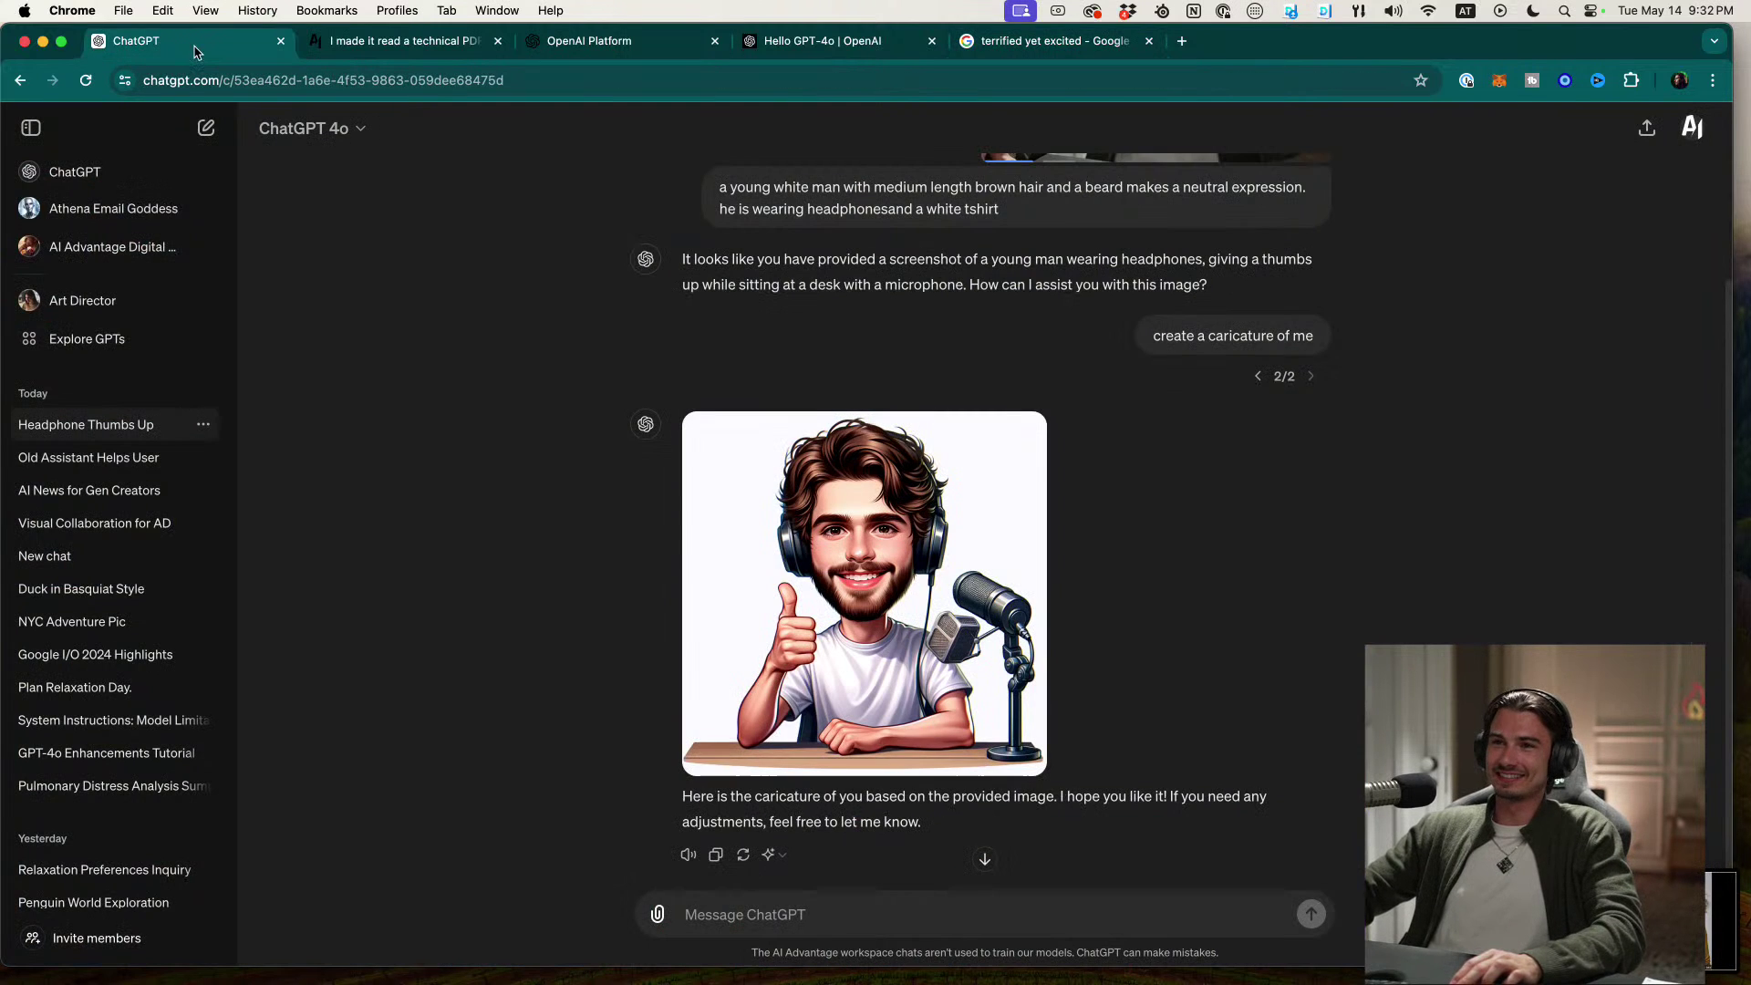
Step: Start a new GPT-4o chat, attach the screenshot of the woman in the yellow top, and ask "what emotion do you see?"
left_click(206, 127)
left_click(659, 915)
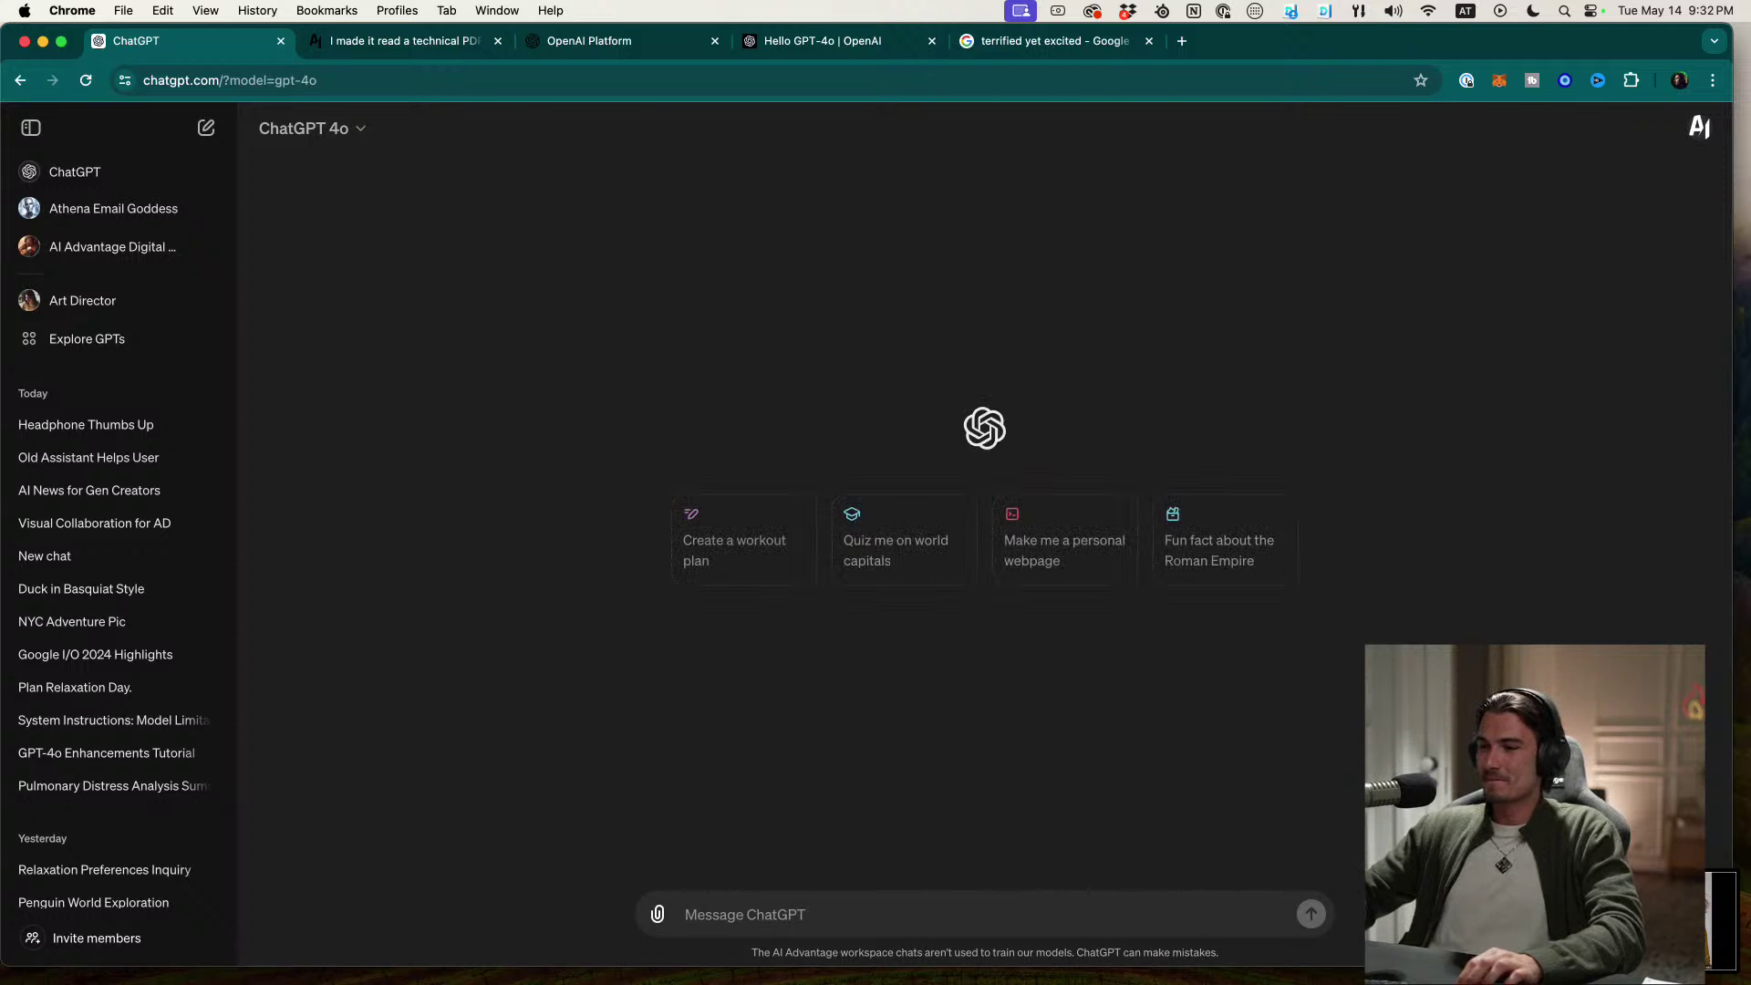
key("Return")
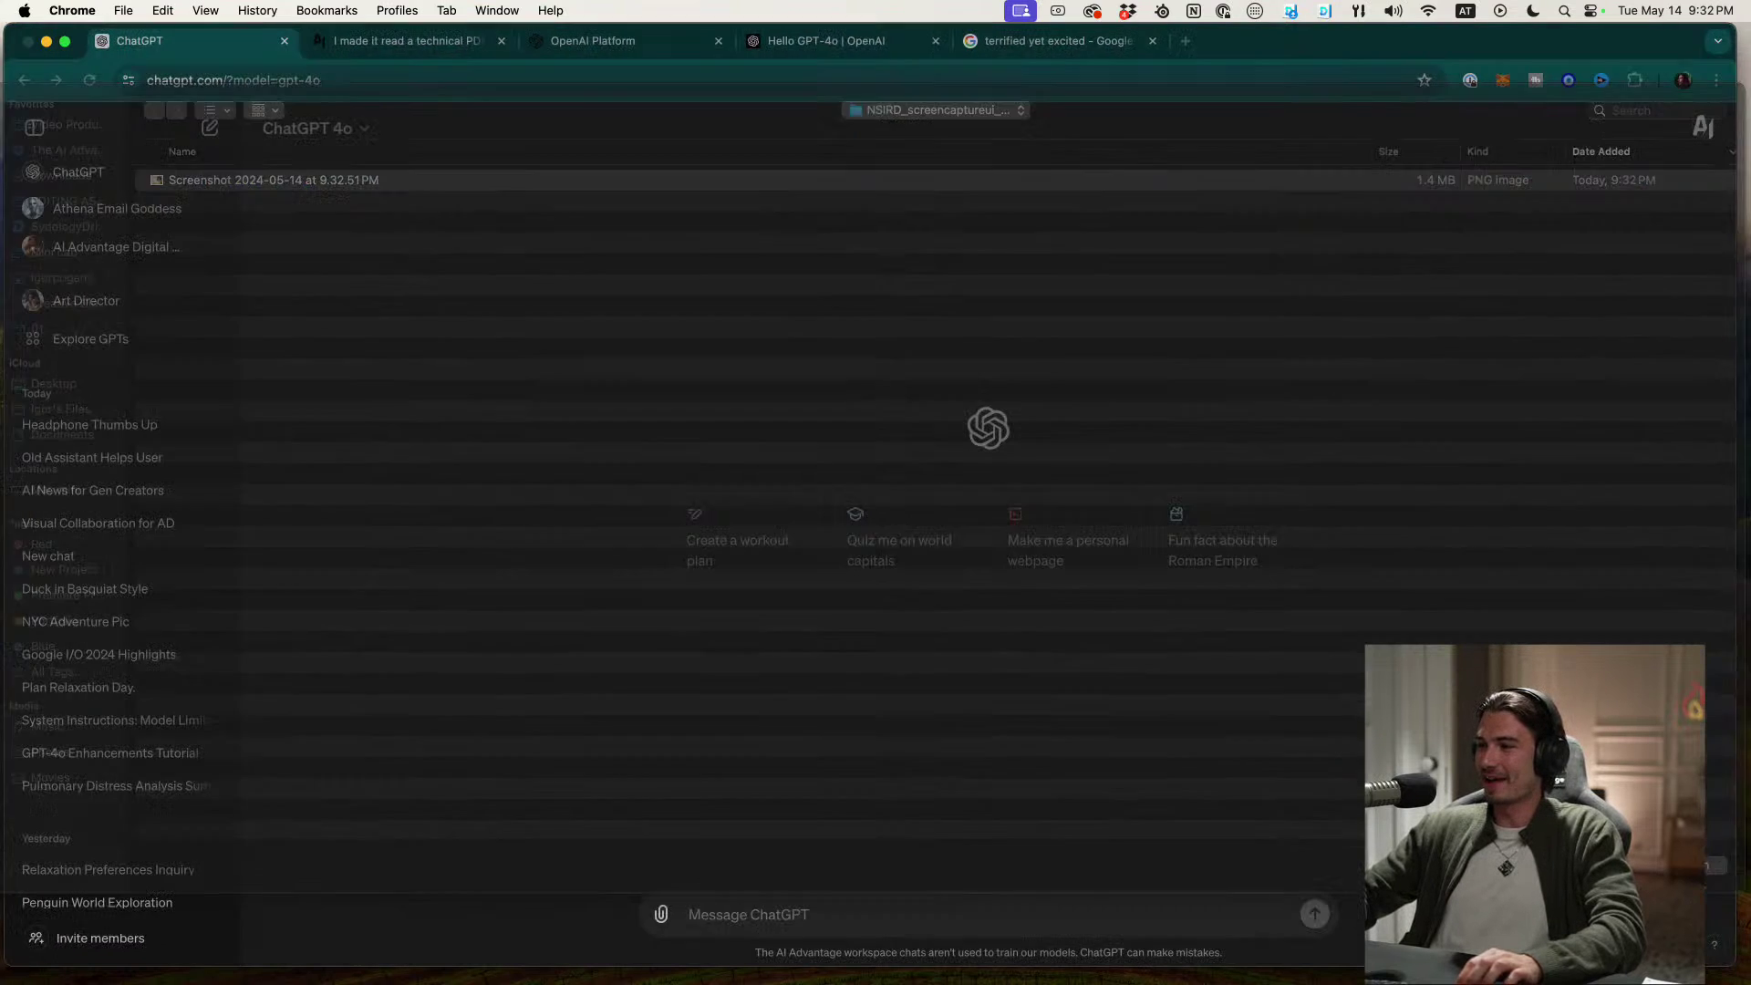
type("wha")
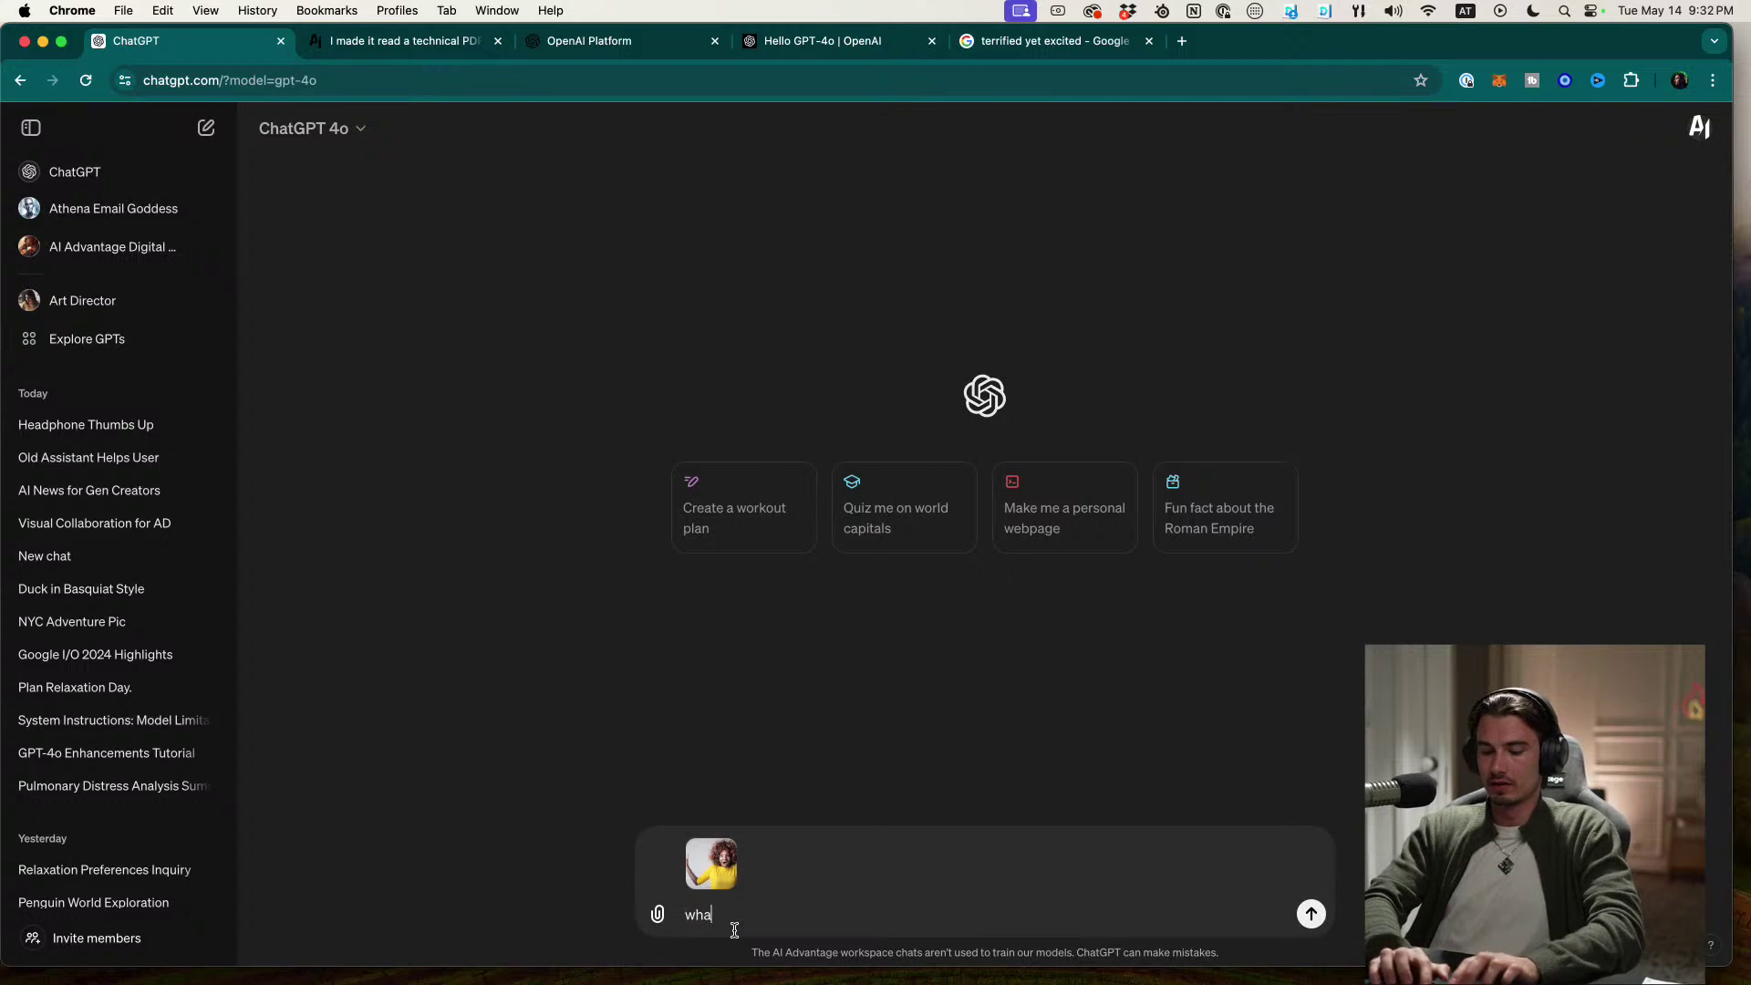
type("t emotion do you s")
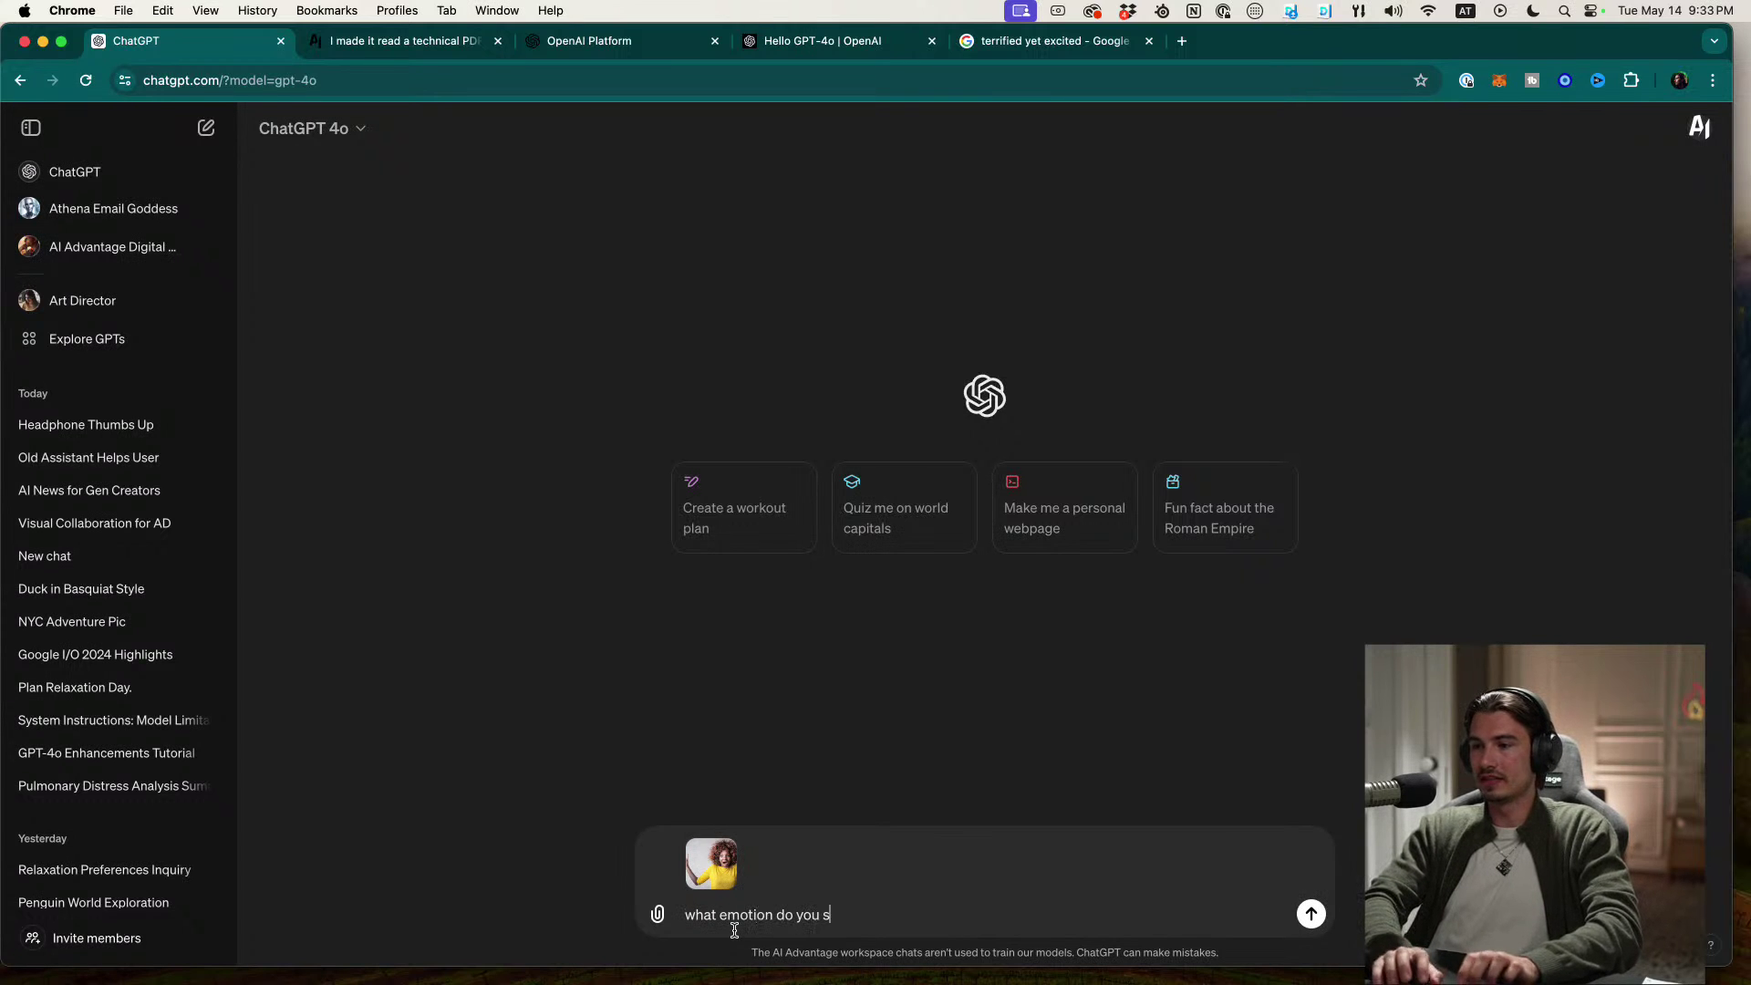
type("ee")
key("Return")
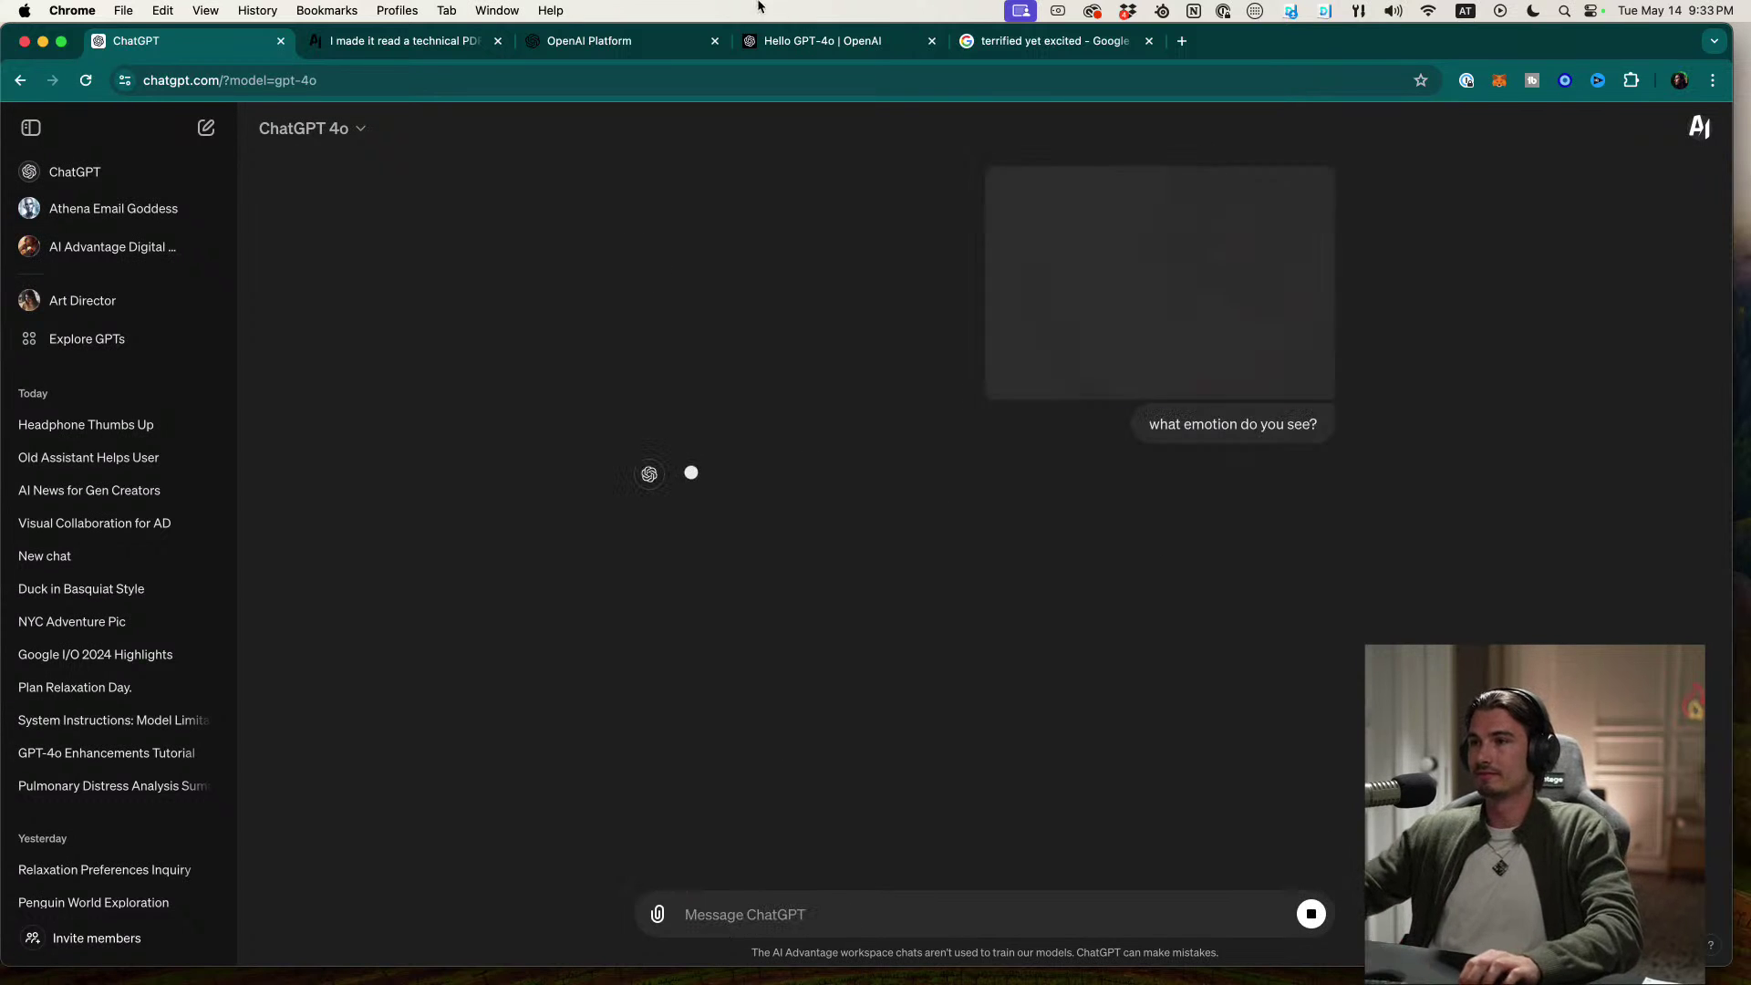
Step: Go to the OpenAI Platform Playground and replace the old comparison with an empty one of gpt-4o against gpt-4
left_click(873, 46)
left_click(575, 42)
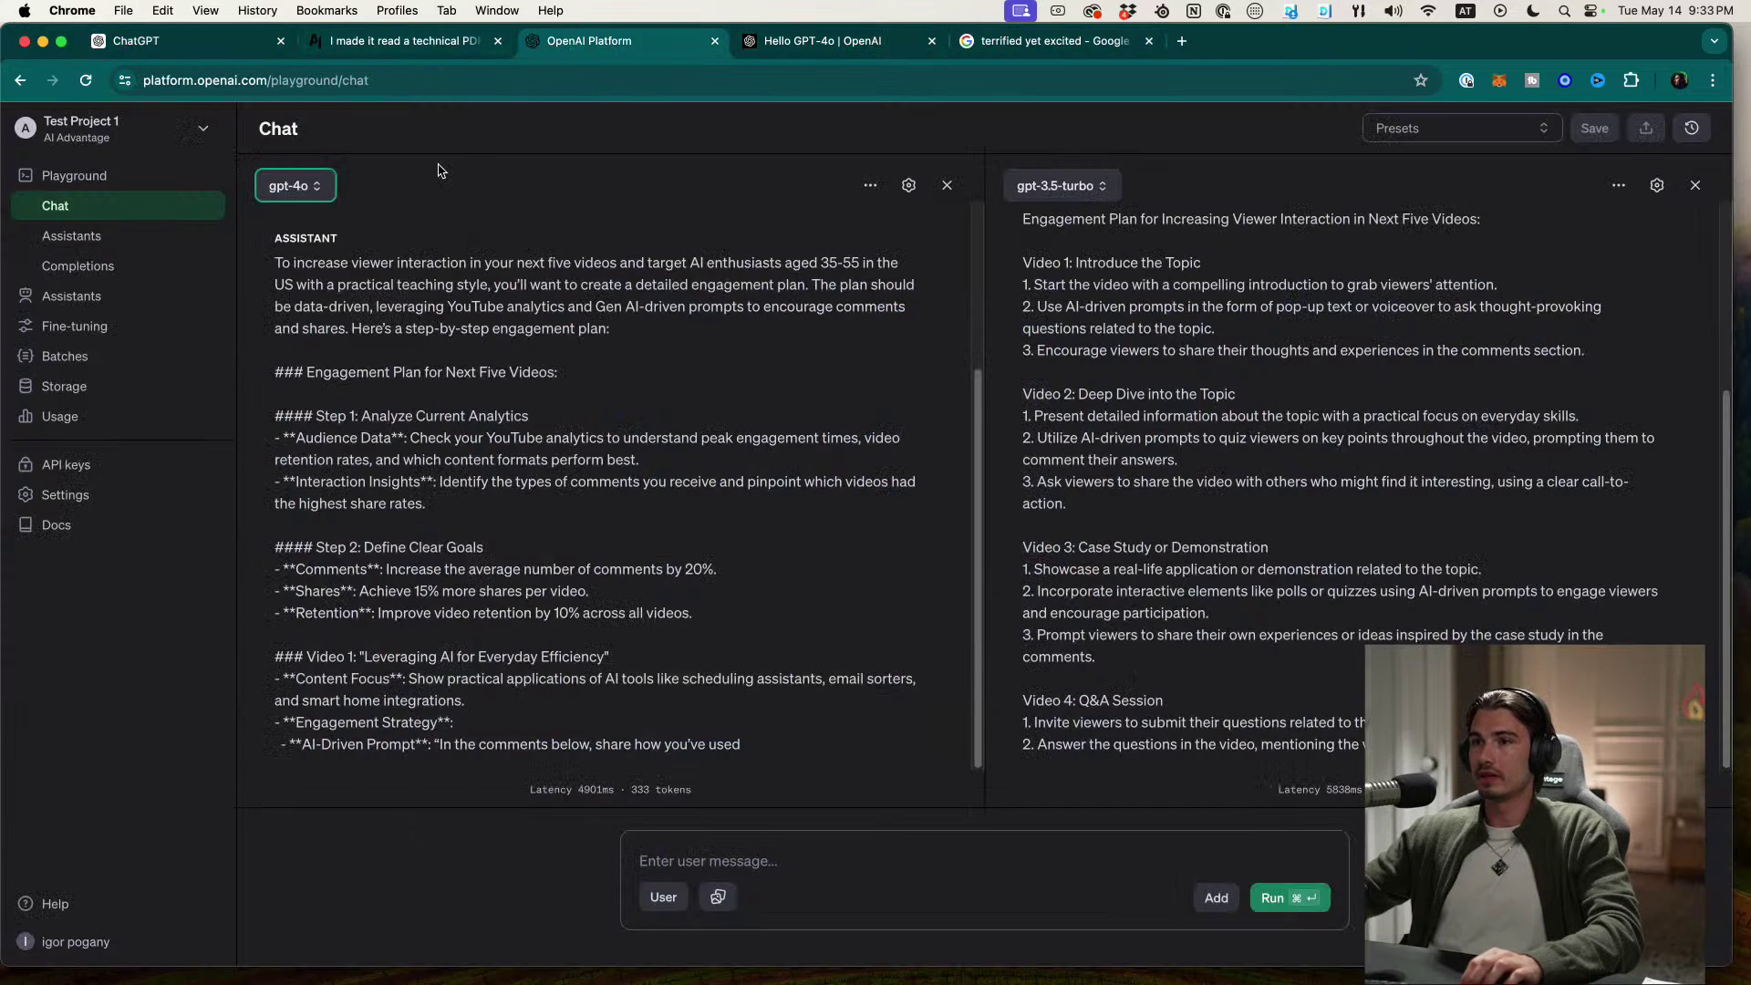
left_click(947, 185)
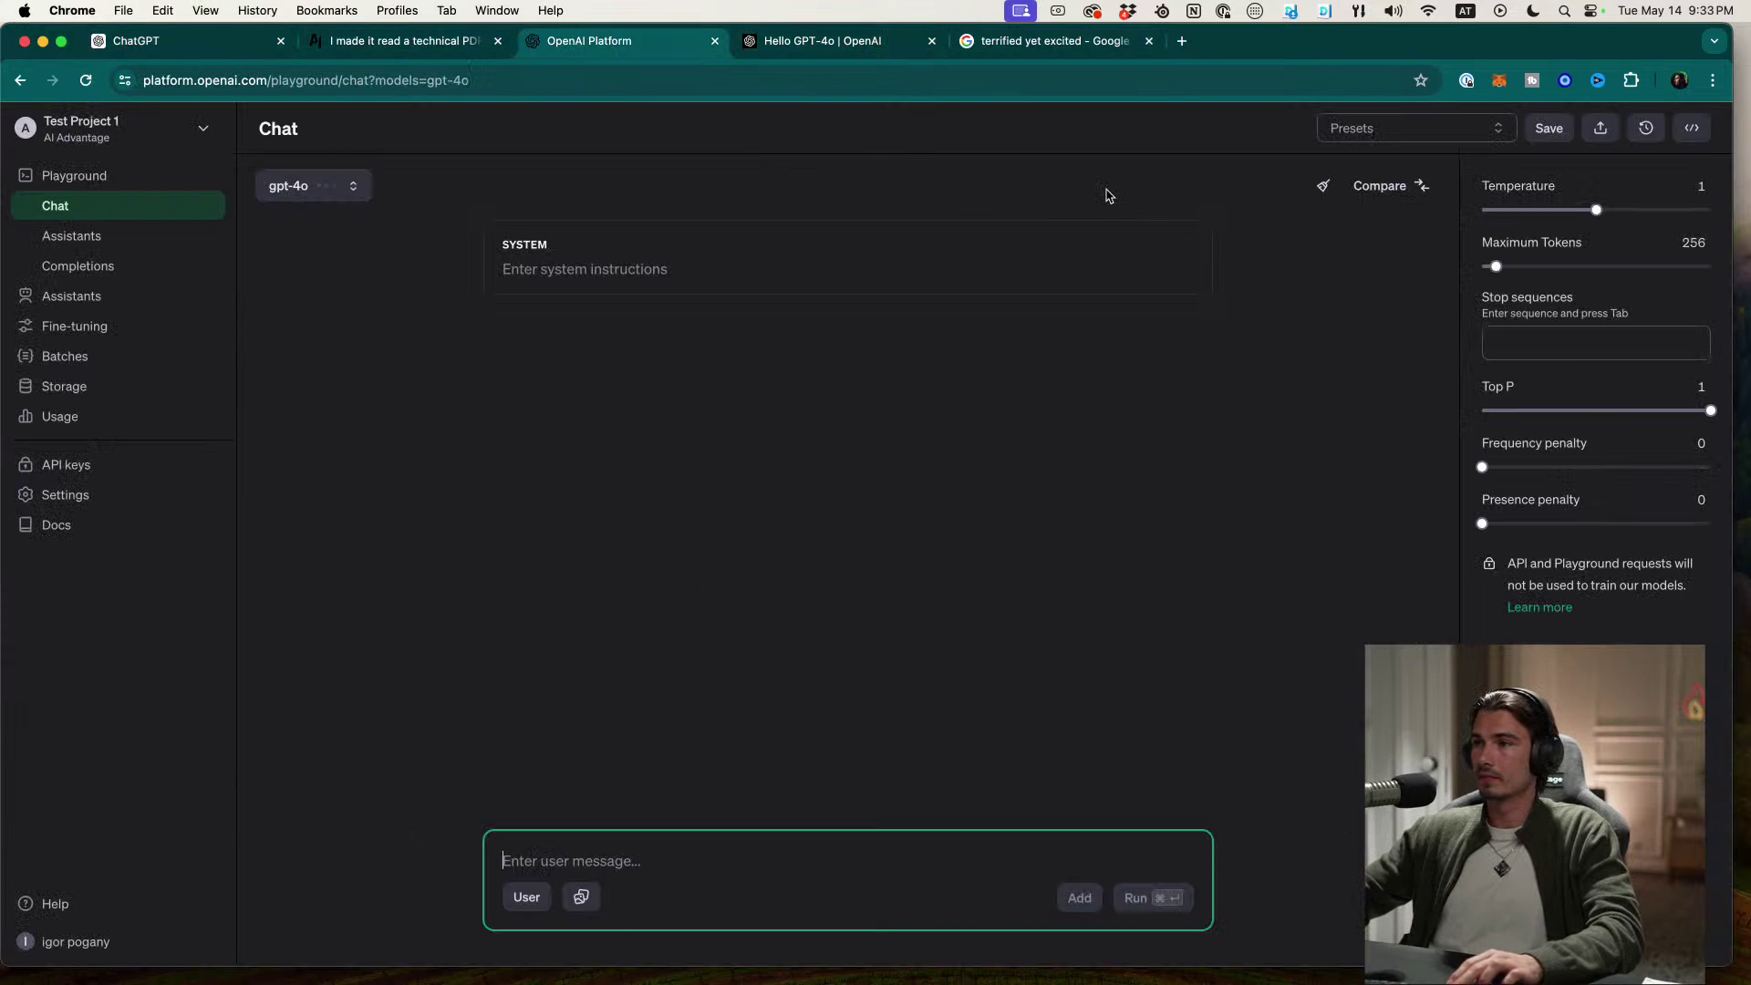
left_click(1363, 186)
left_click(1049, 178)
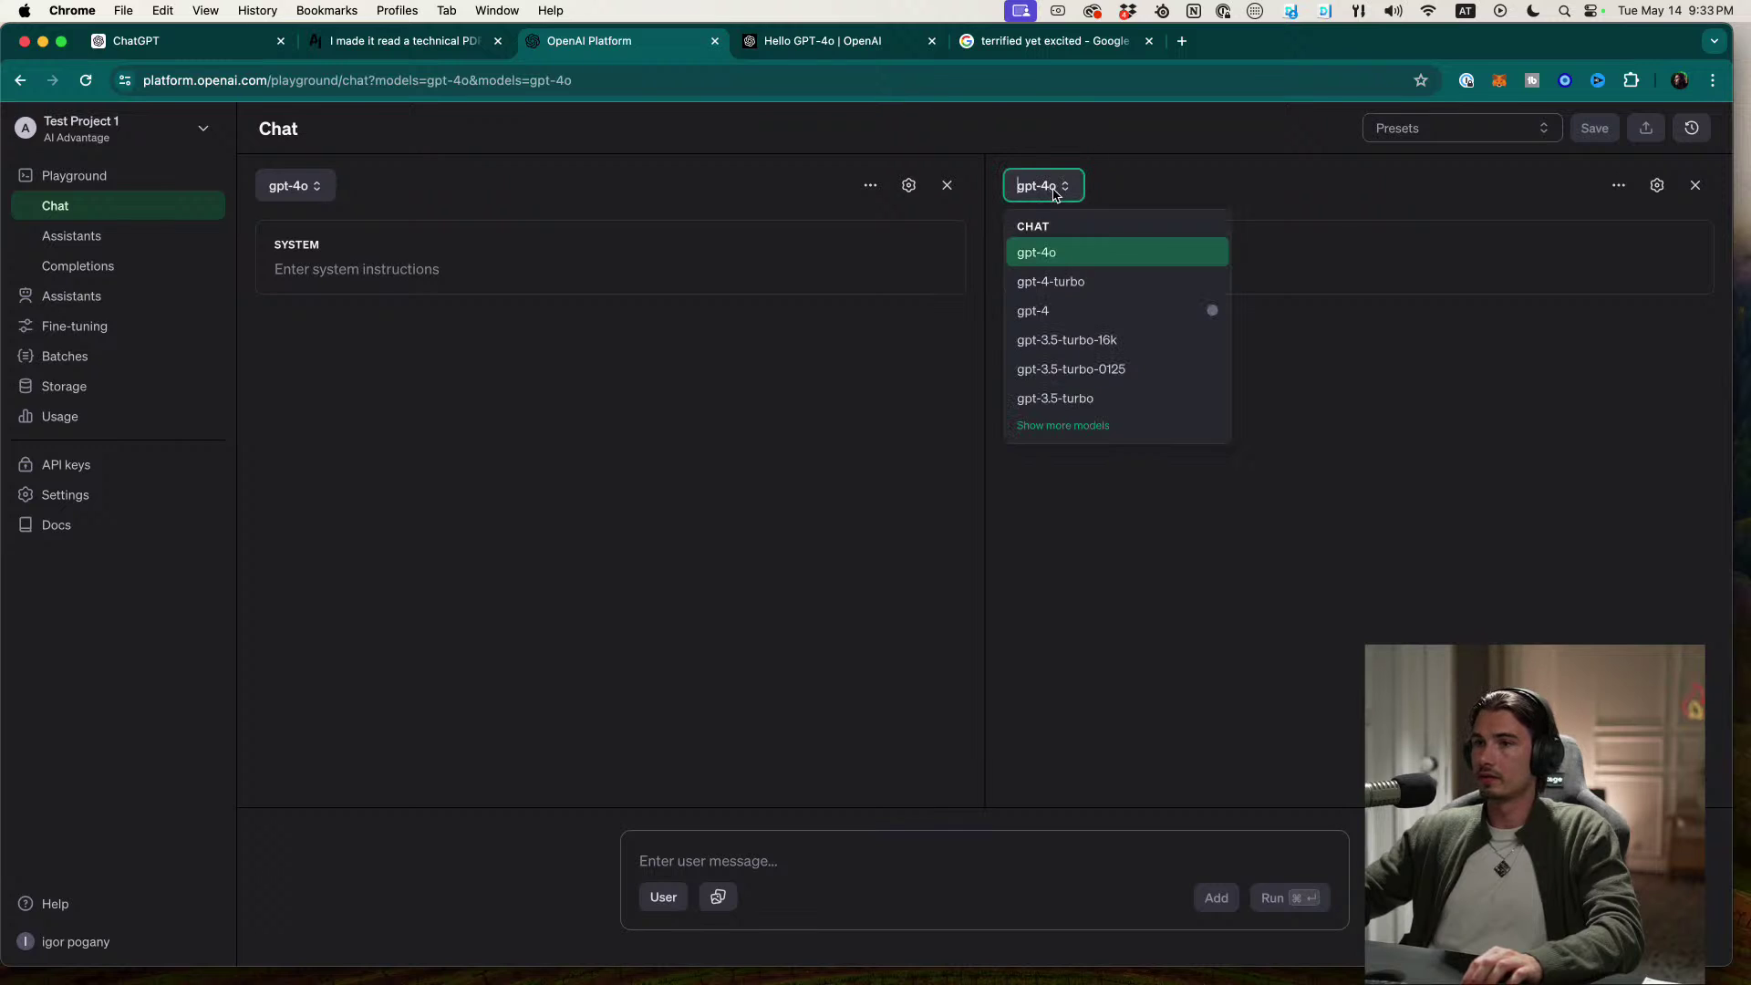
left_click(1056, 310)
left_click(718, 897)
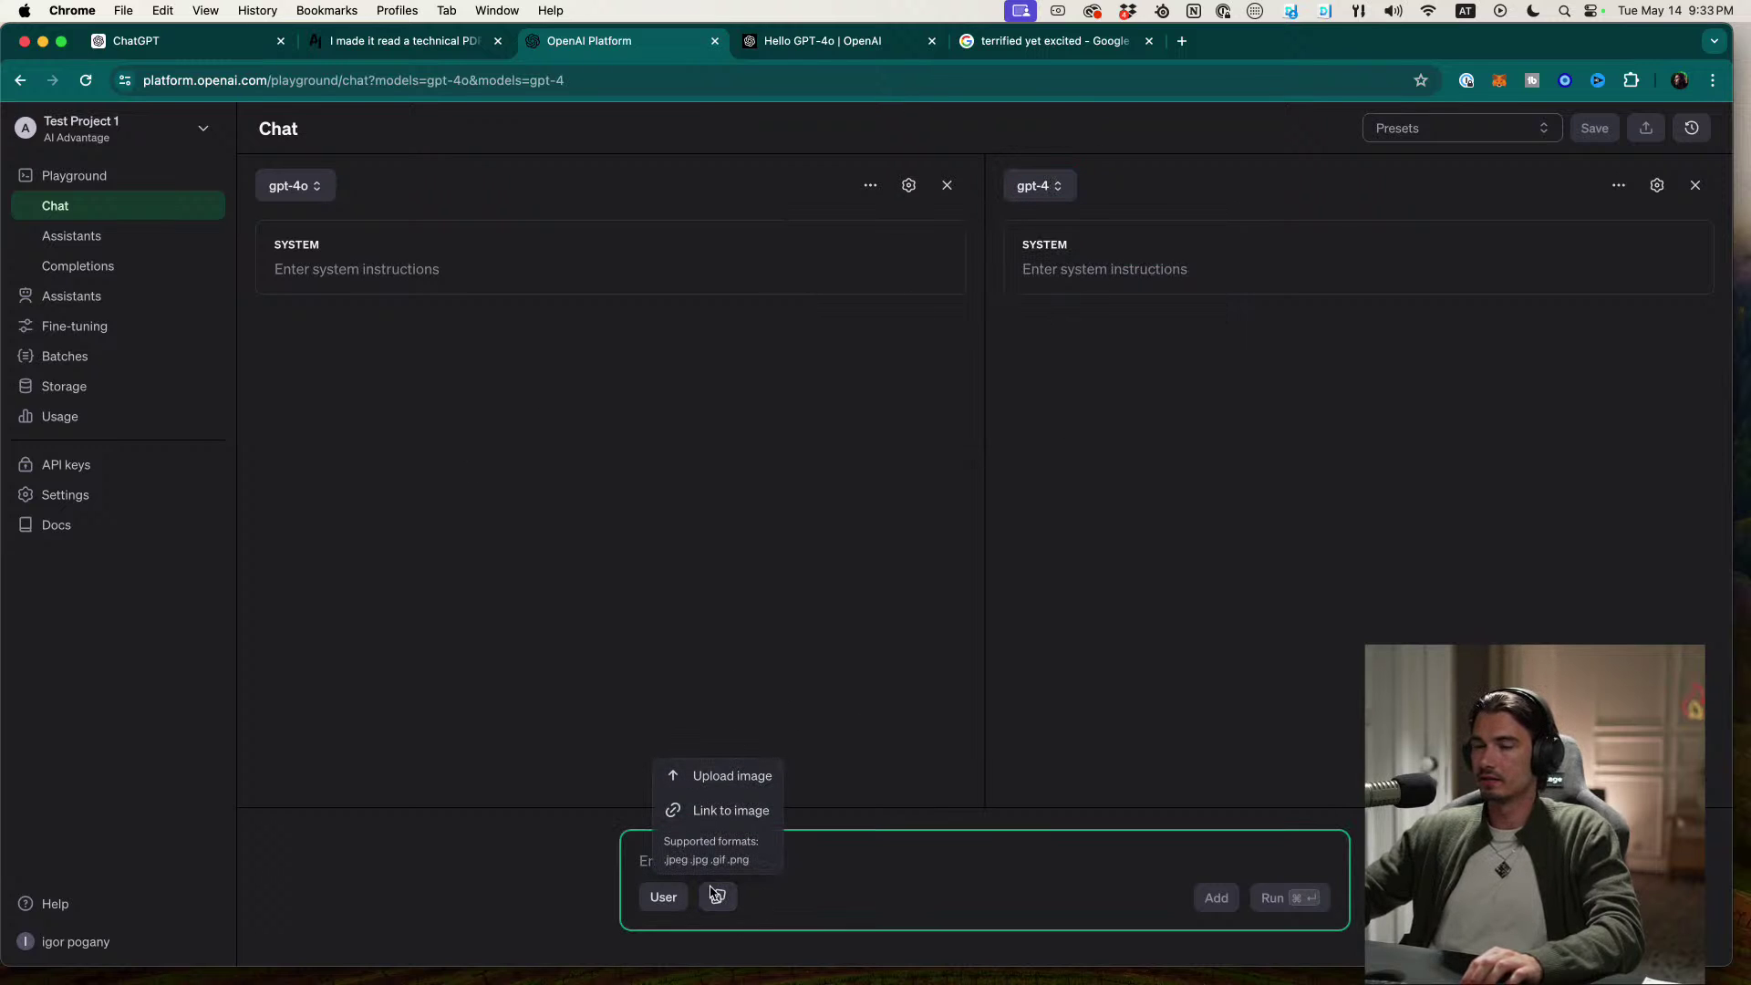
left_click(724, 783)
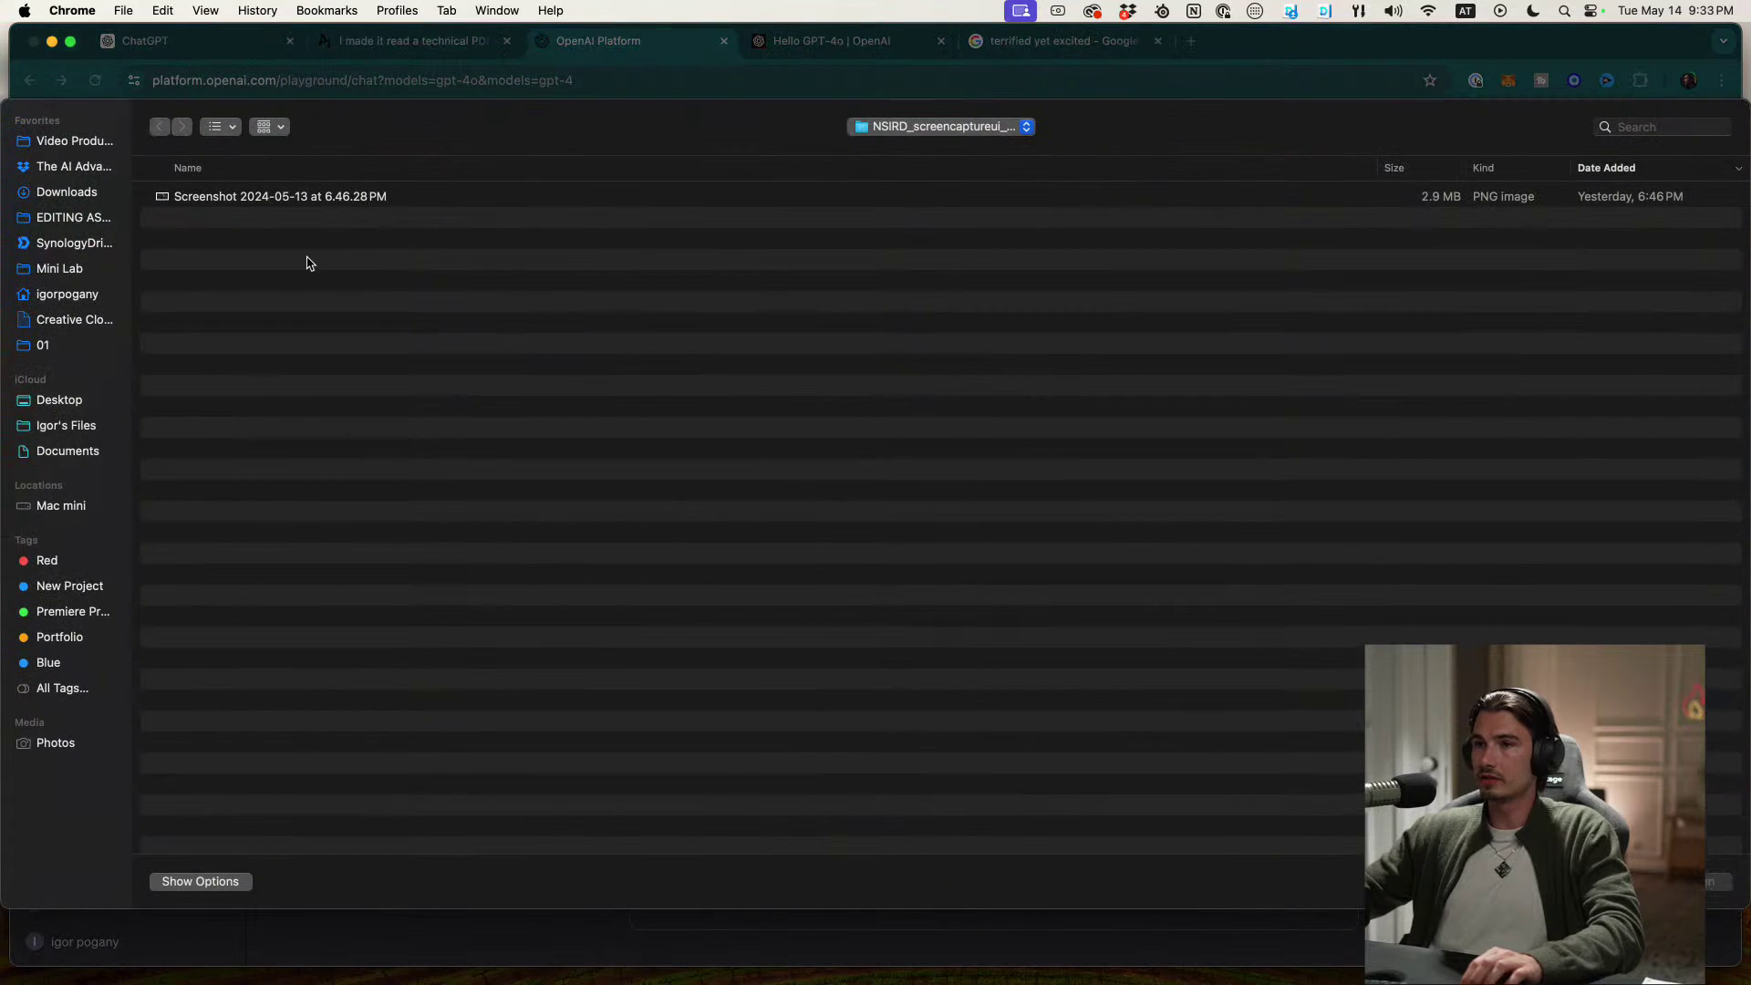
left_click(272, 197)
key("space")
key("space")
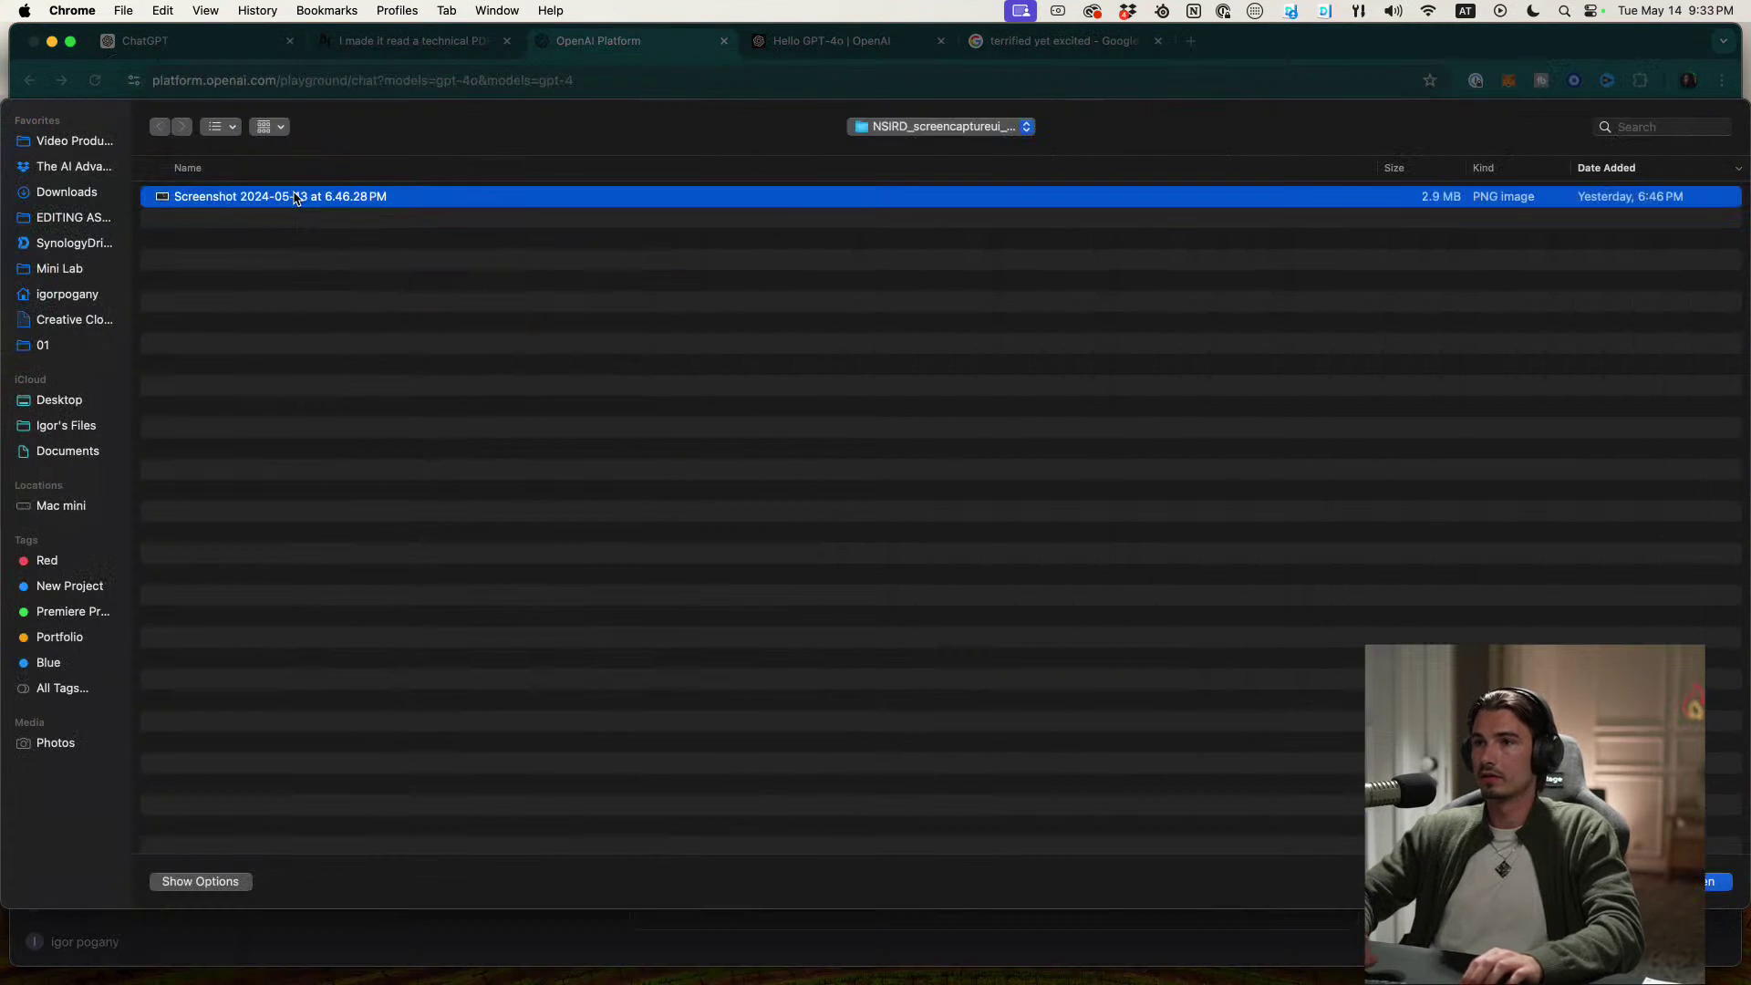
left_click(1635, 882)
Step: Capture the enlarged Medium image of the woman in the yellow top from the Google results and return to the Playground
left_click(1055, 42)
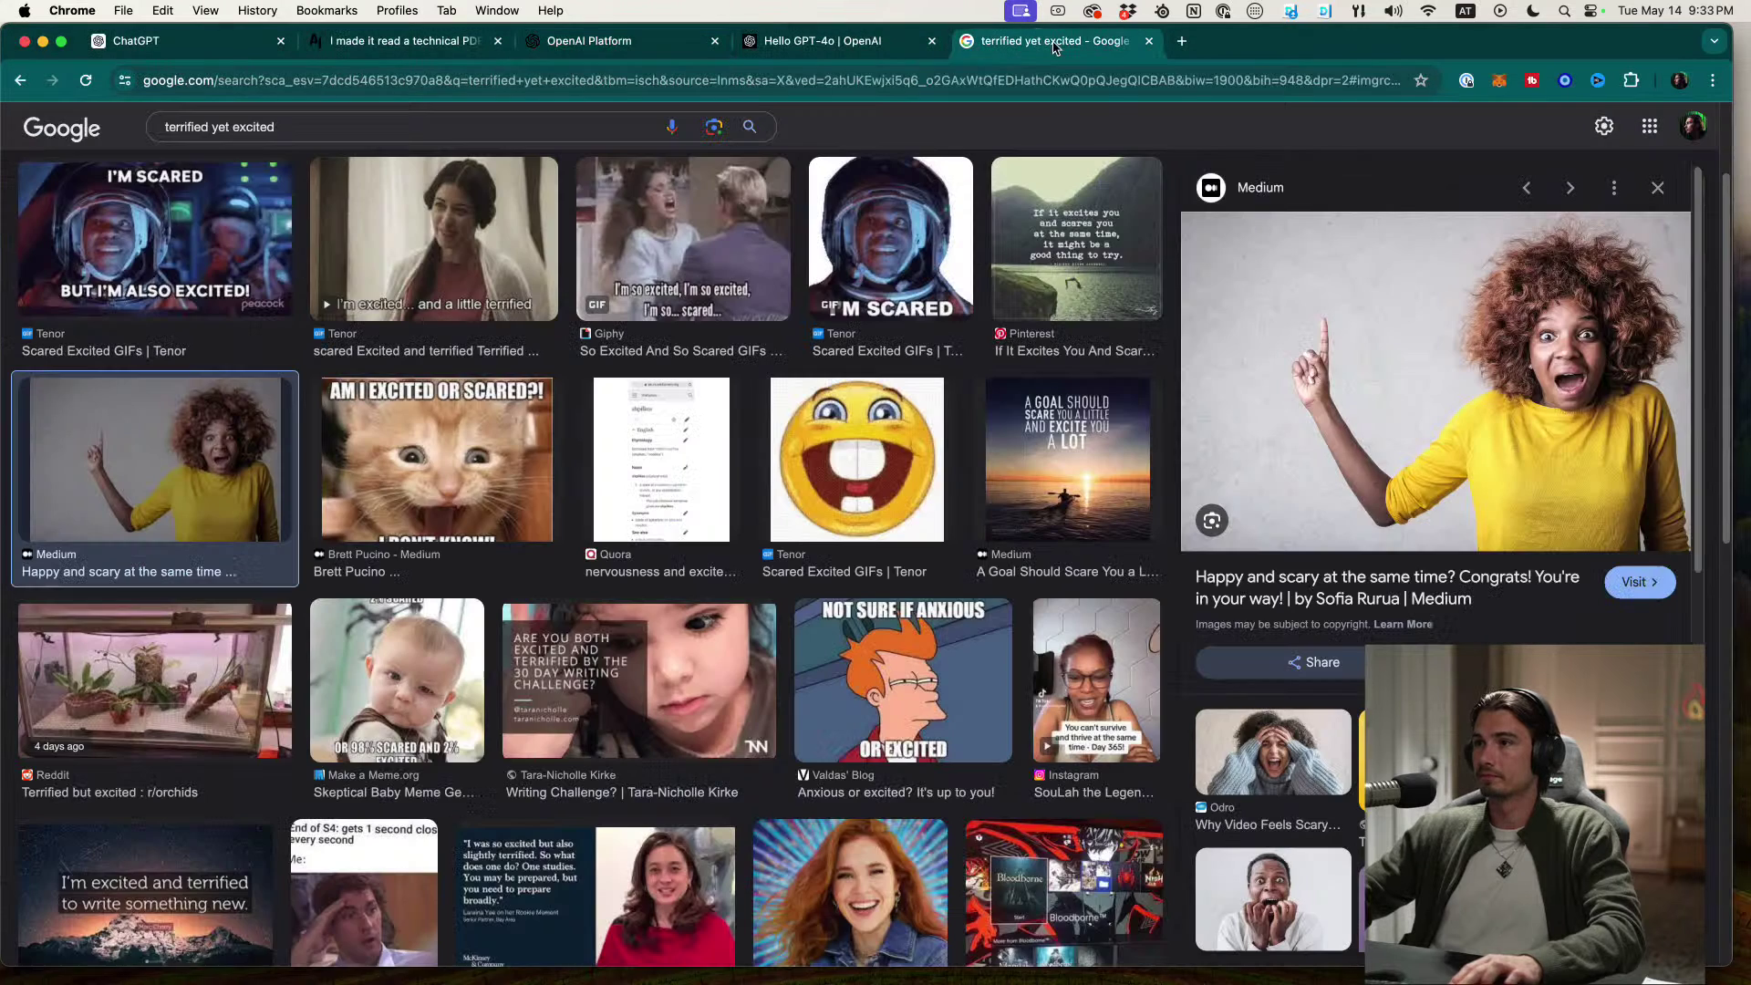
key("super+shift+4")
left_click_drag(1688, 216, 1243, 564)
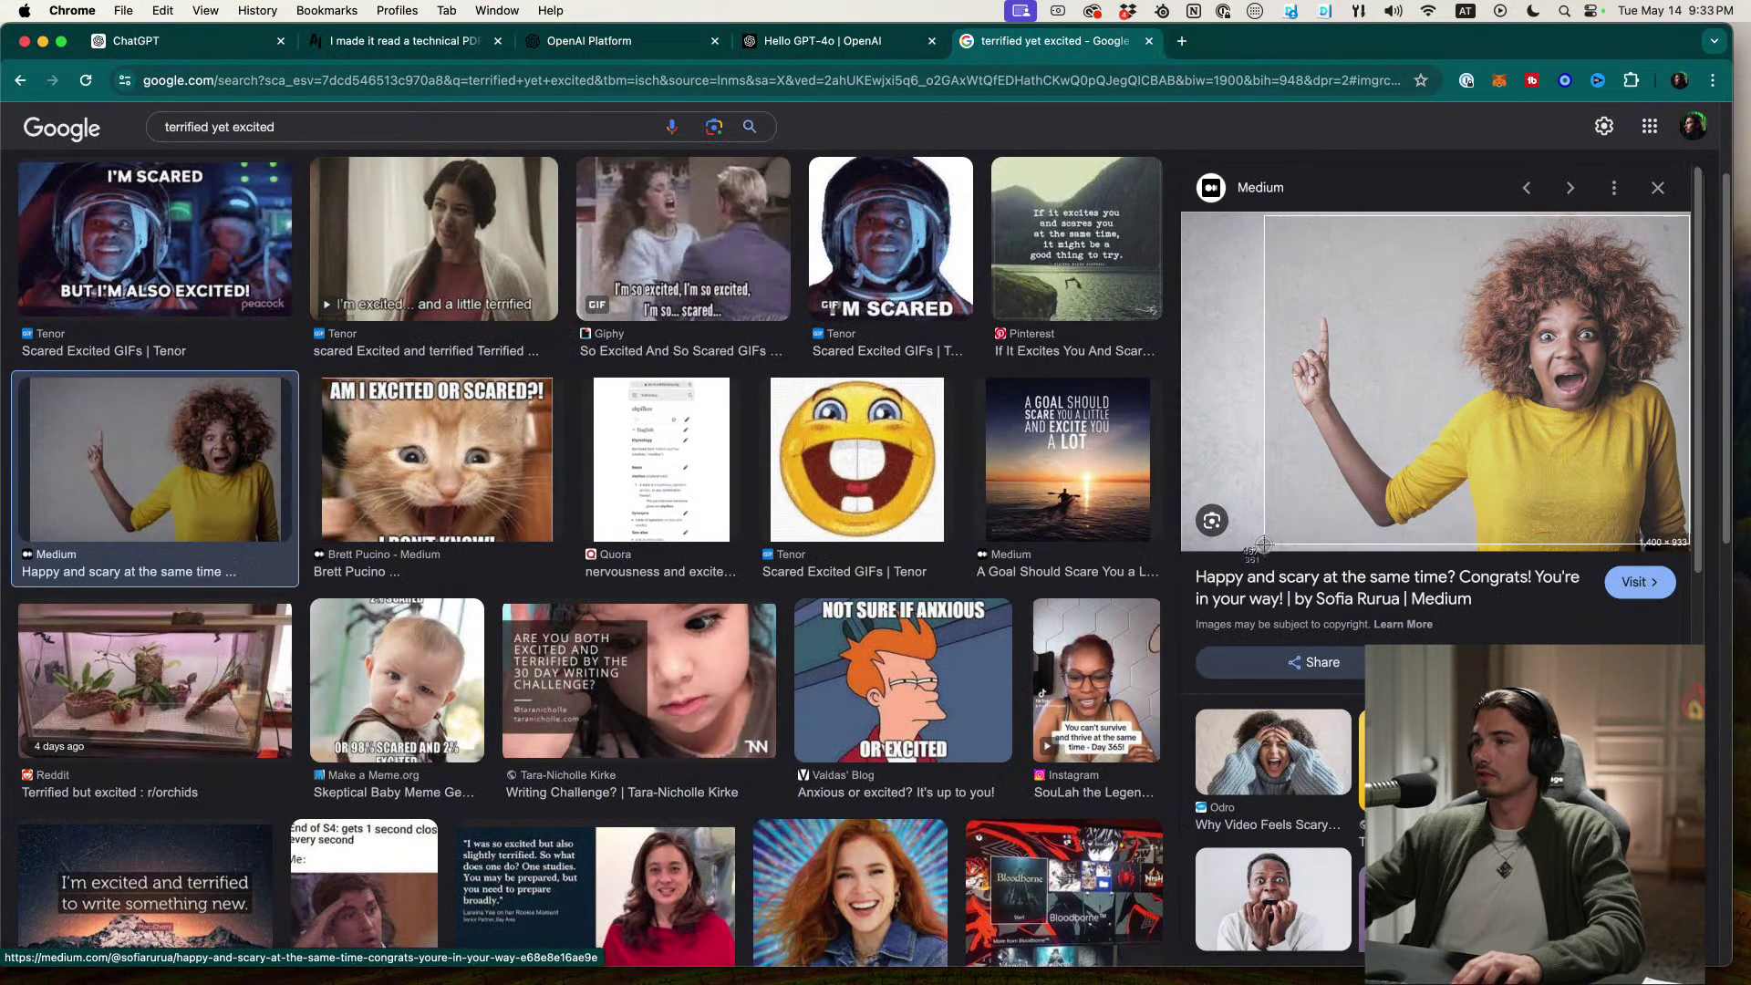
key("super+3")
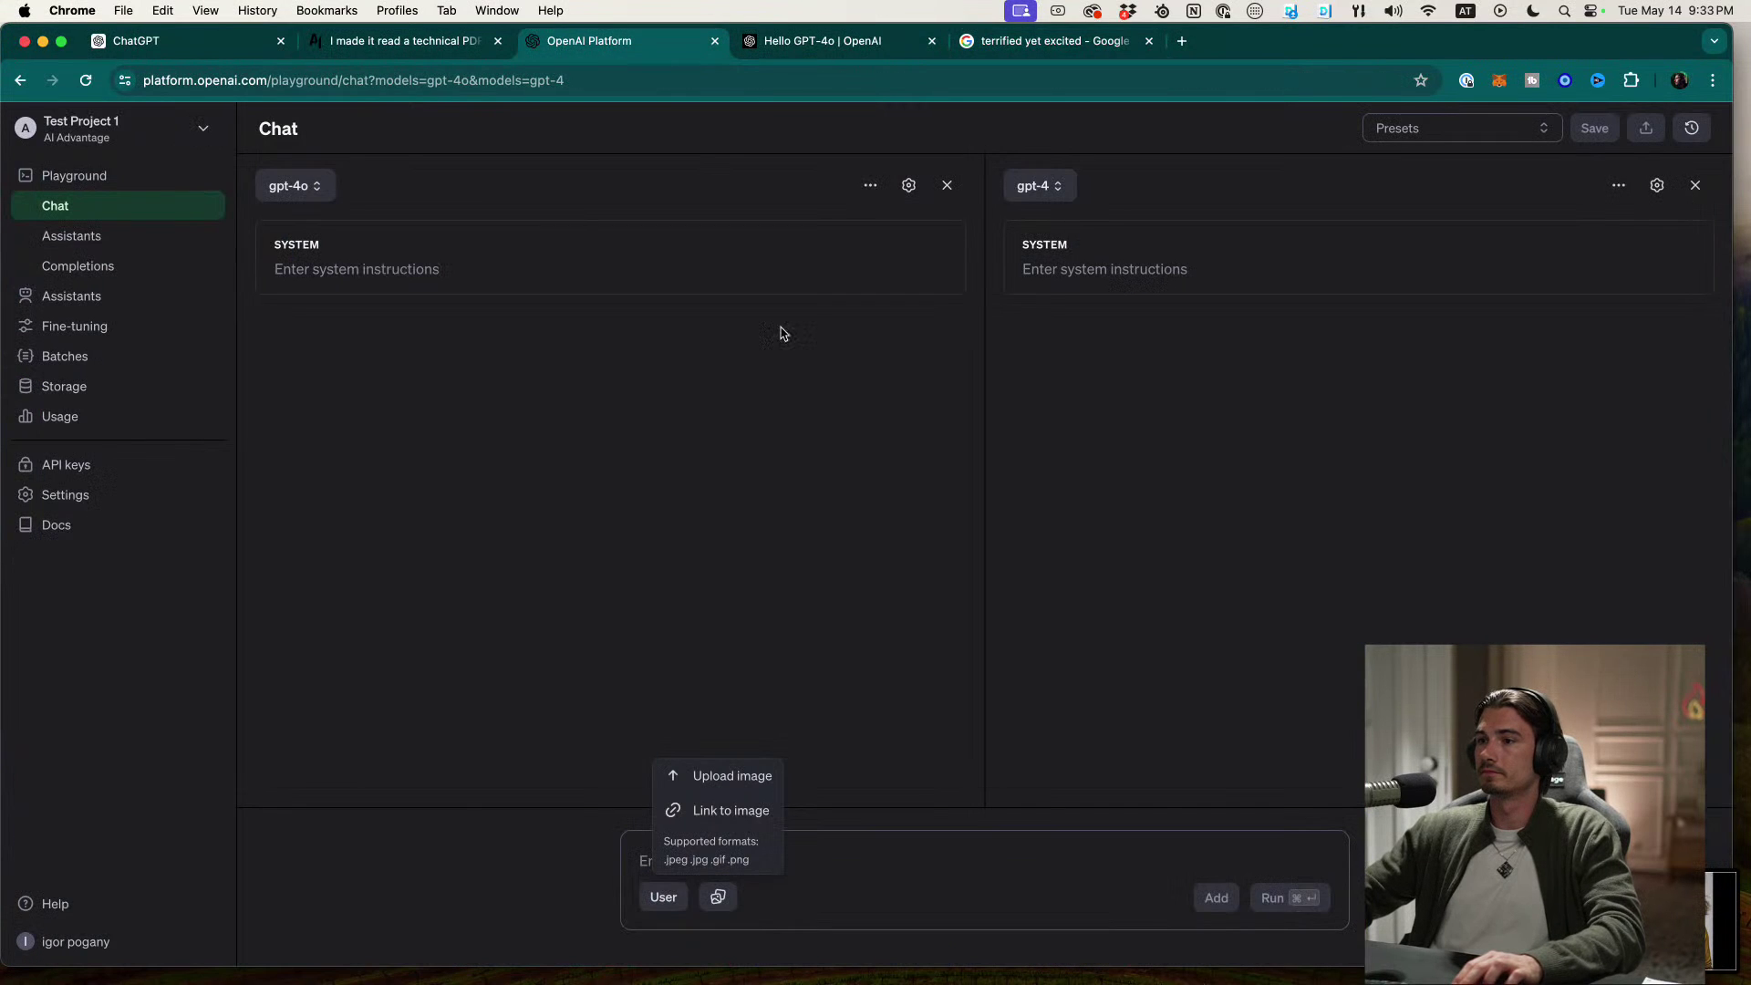
Step: Upload the new screenshot of the woman to the Playground message and run it on both models without text
left_click(720, 776)
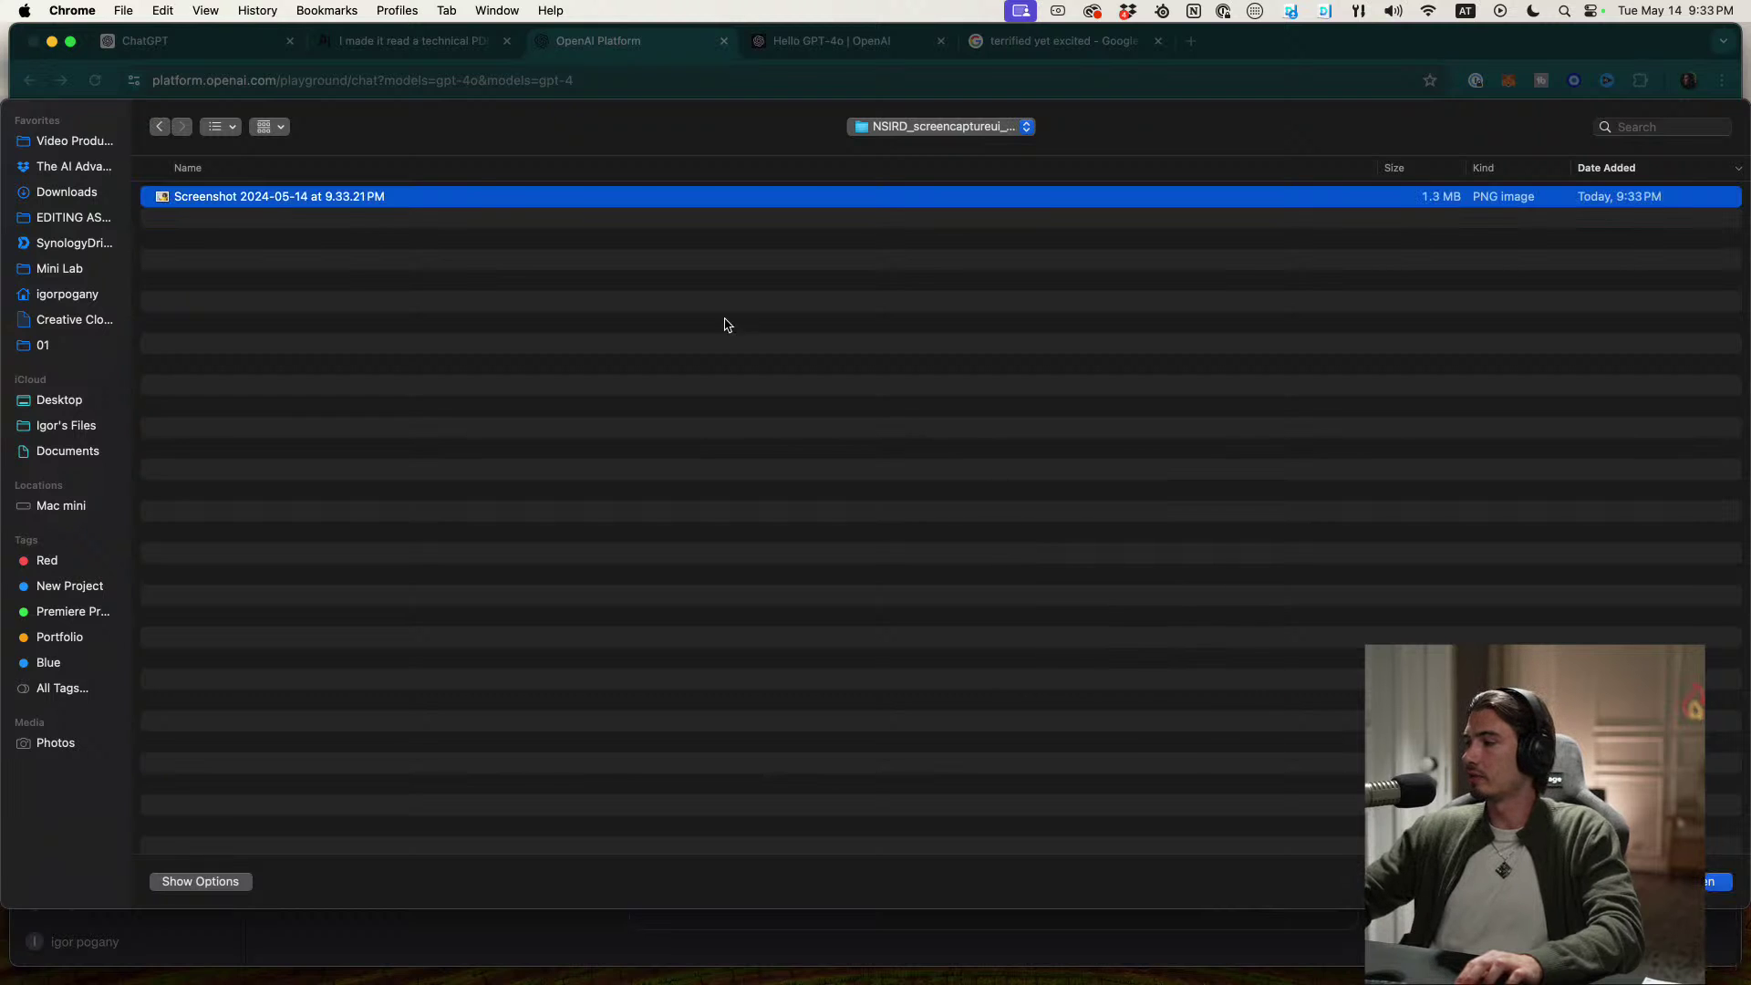
left_click(1713, 883)
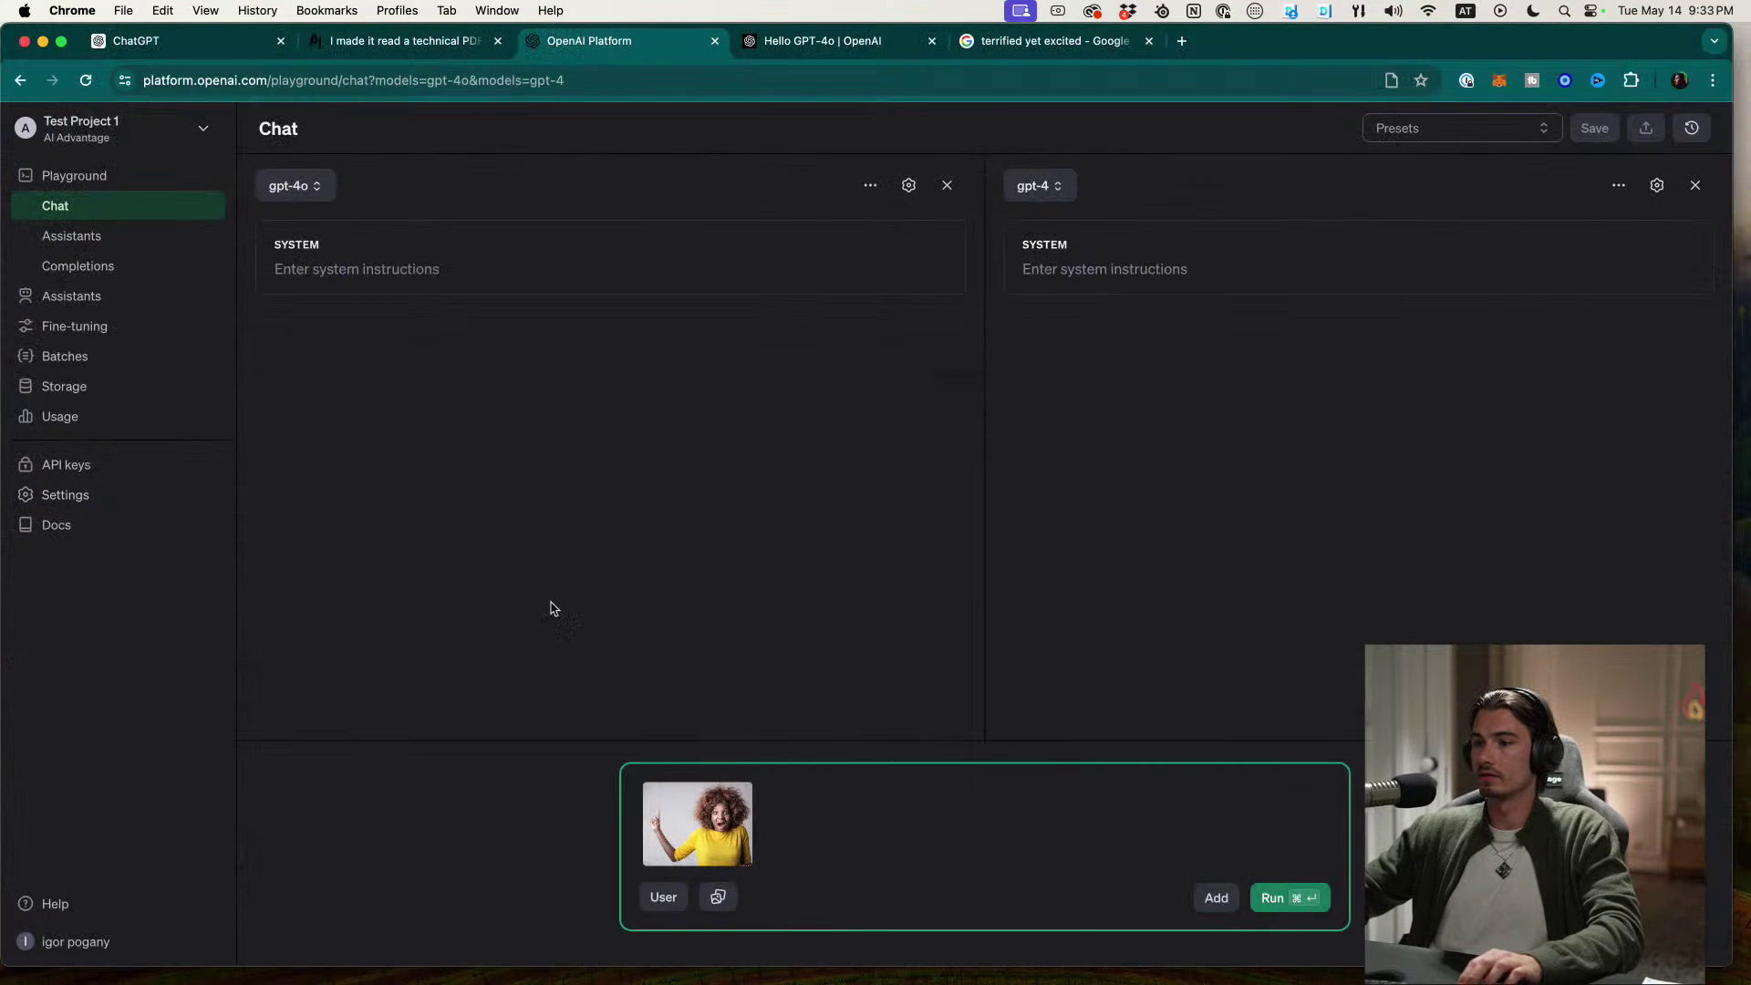
left_click(1300, 899)
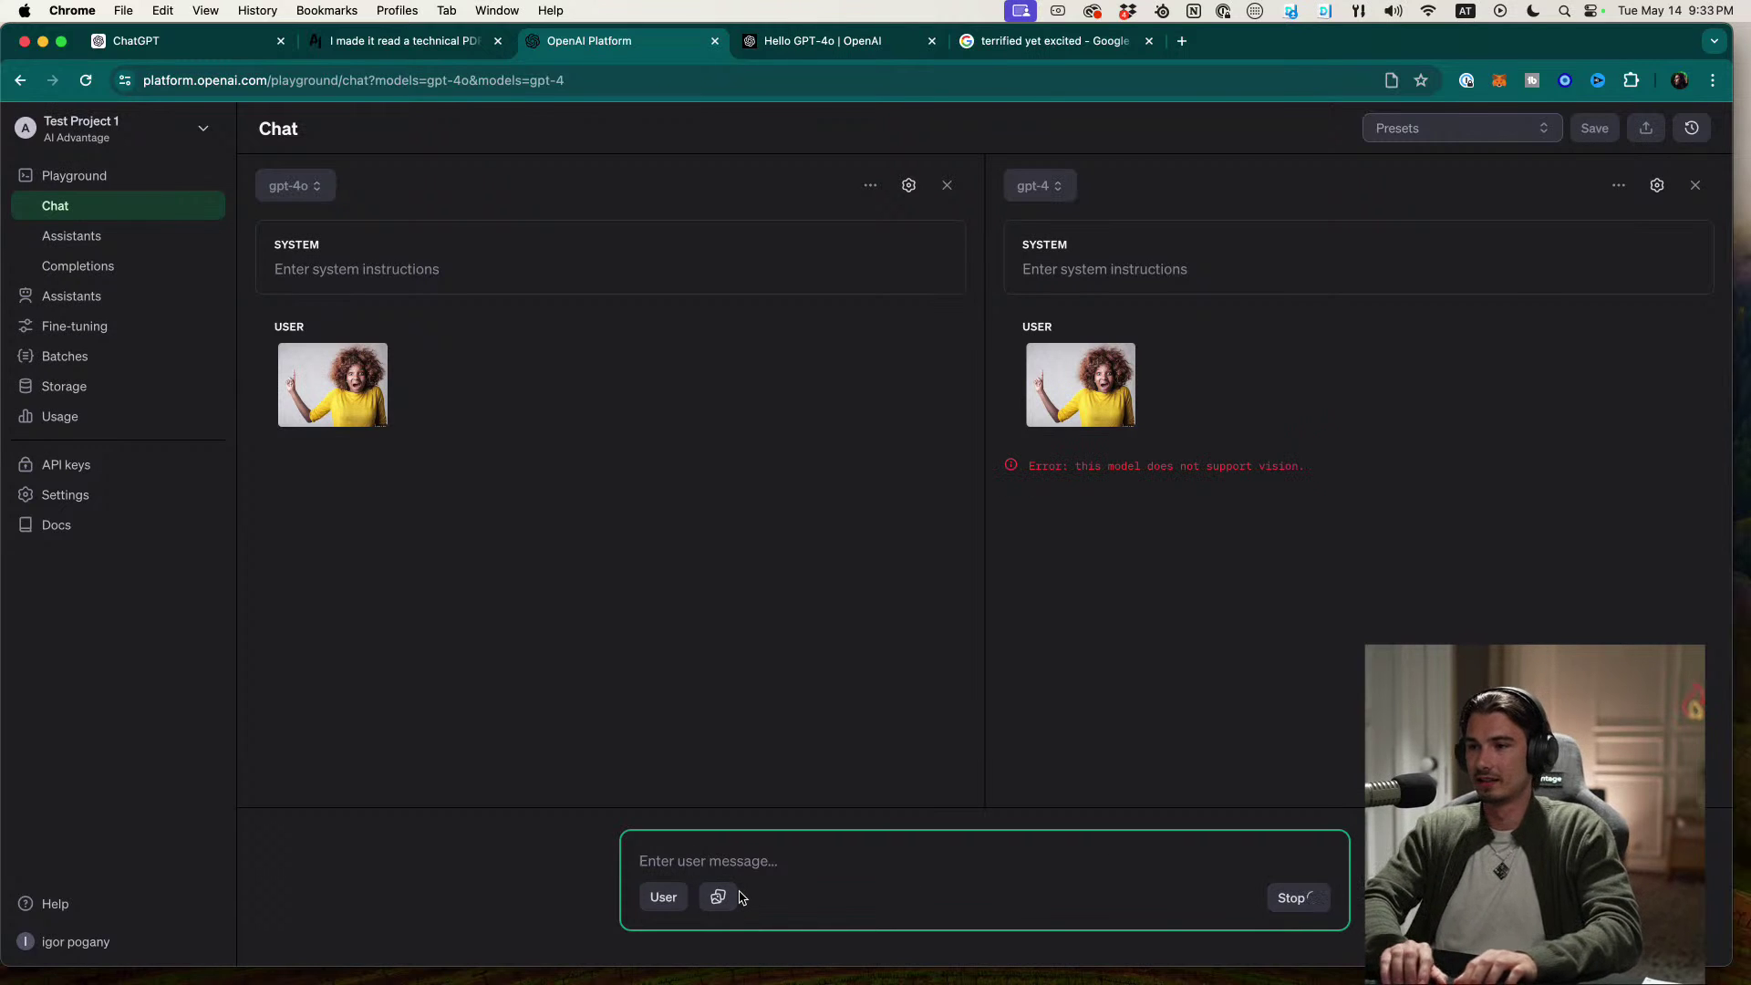
Step: Ask both models "what is the emotion in this picture?" as a follow-up message
type("what is the emotion")
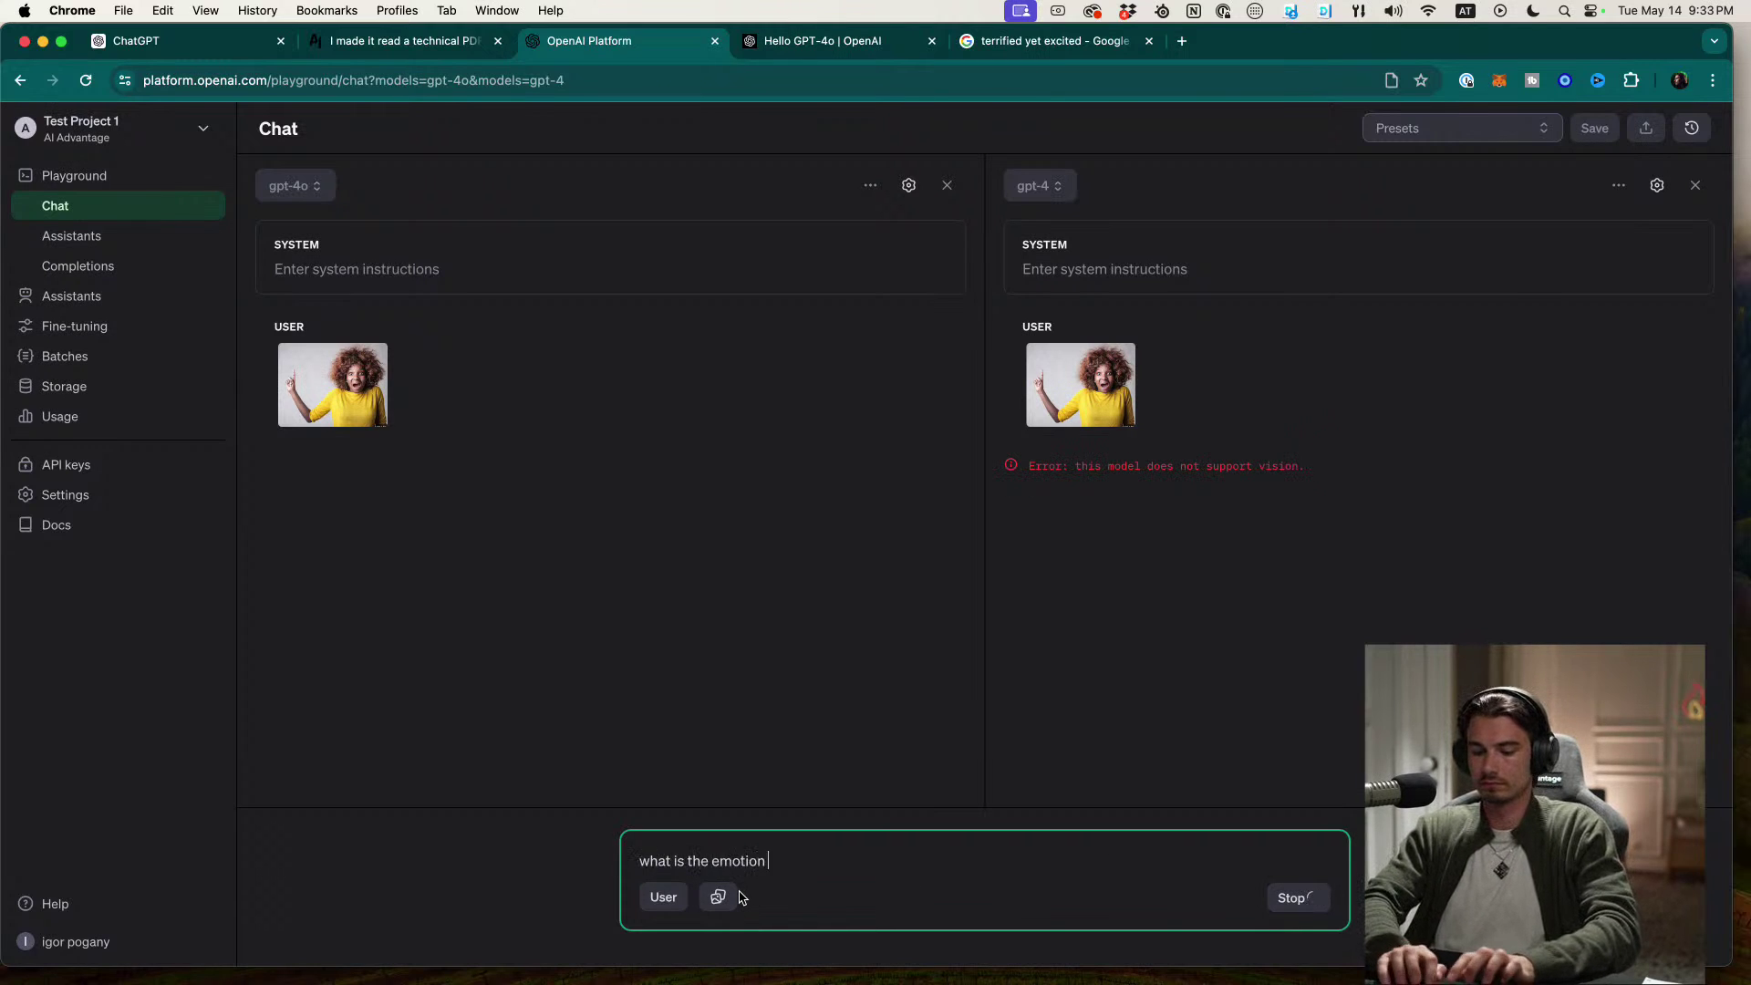
type(" iun this picture?")
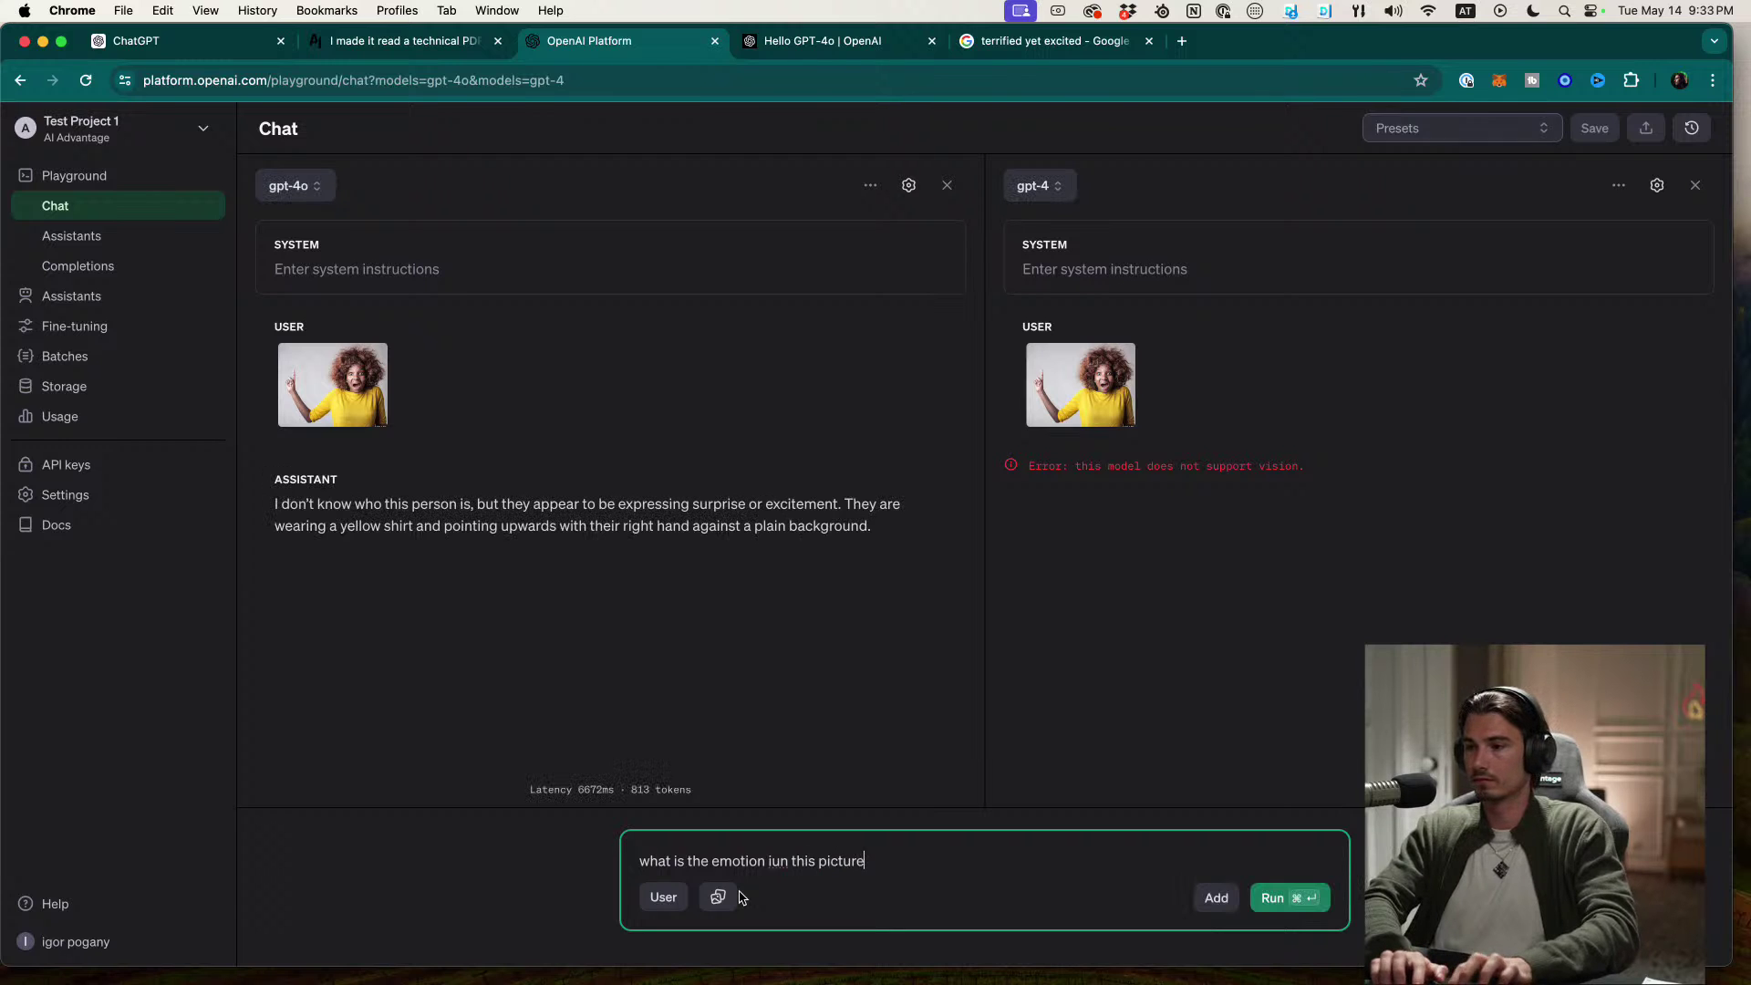
left_click(782, 860)
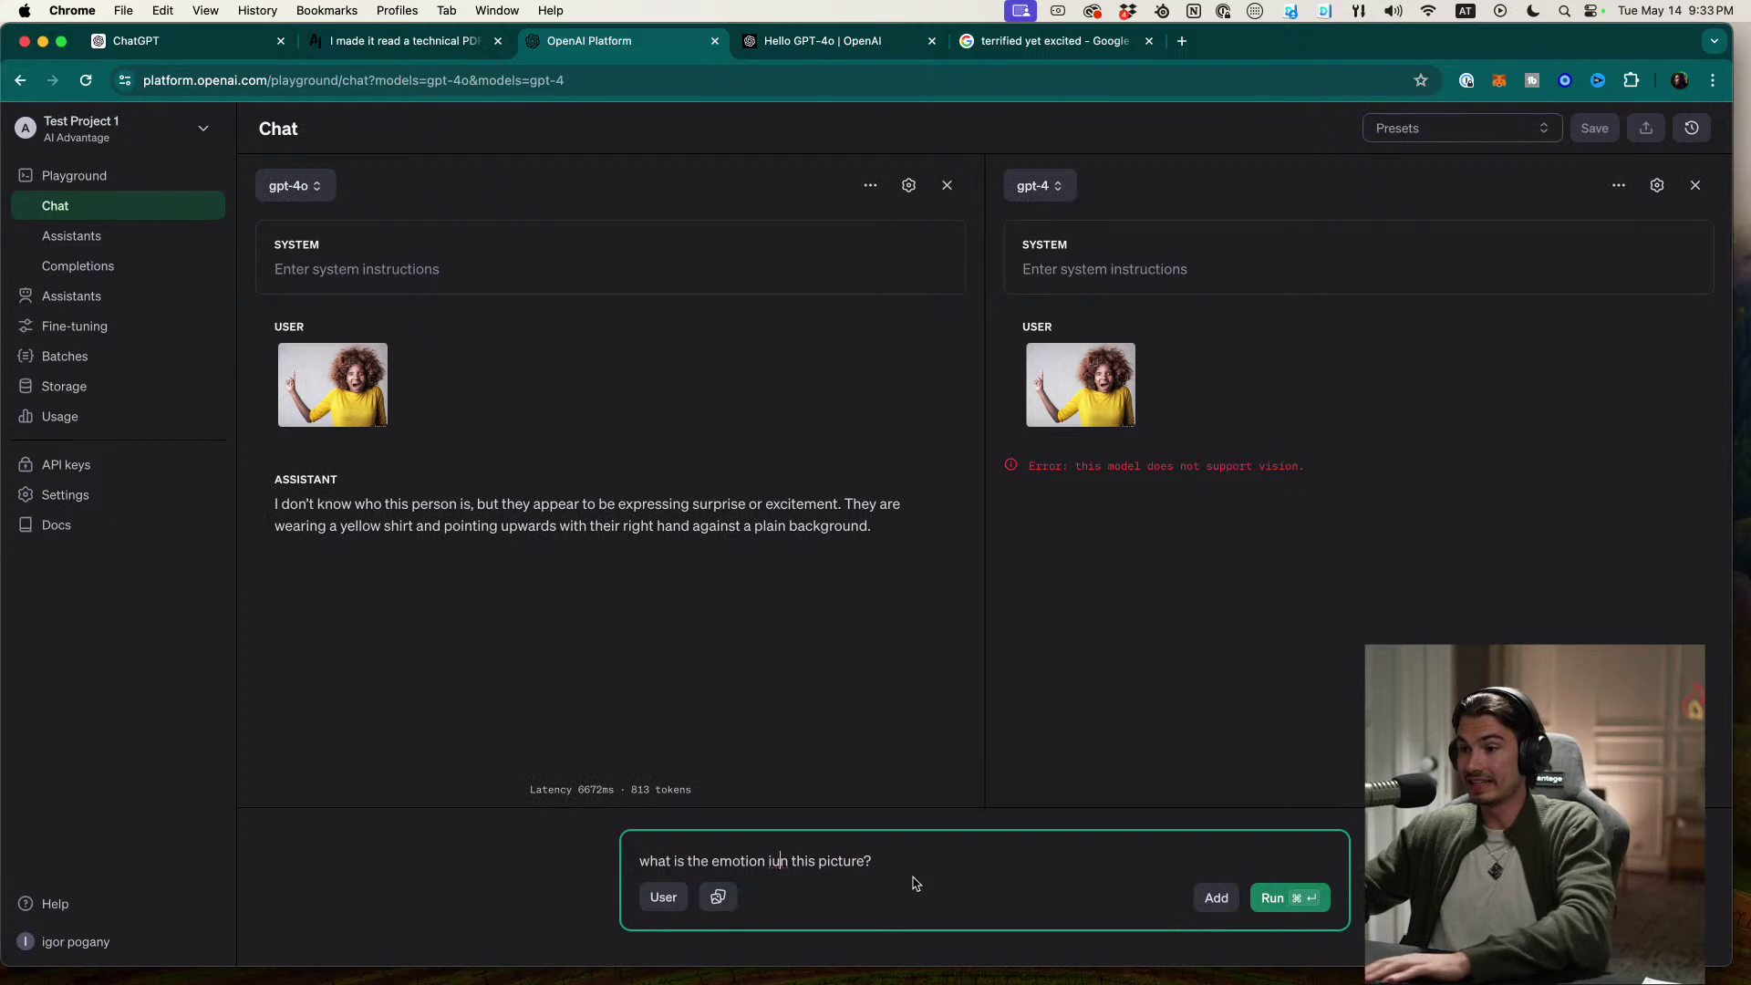
key("BackSpace")
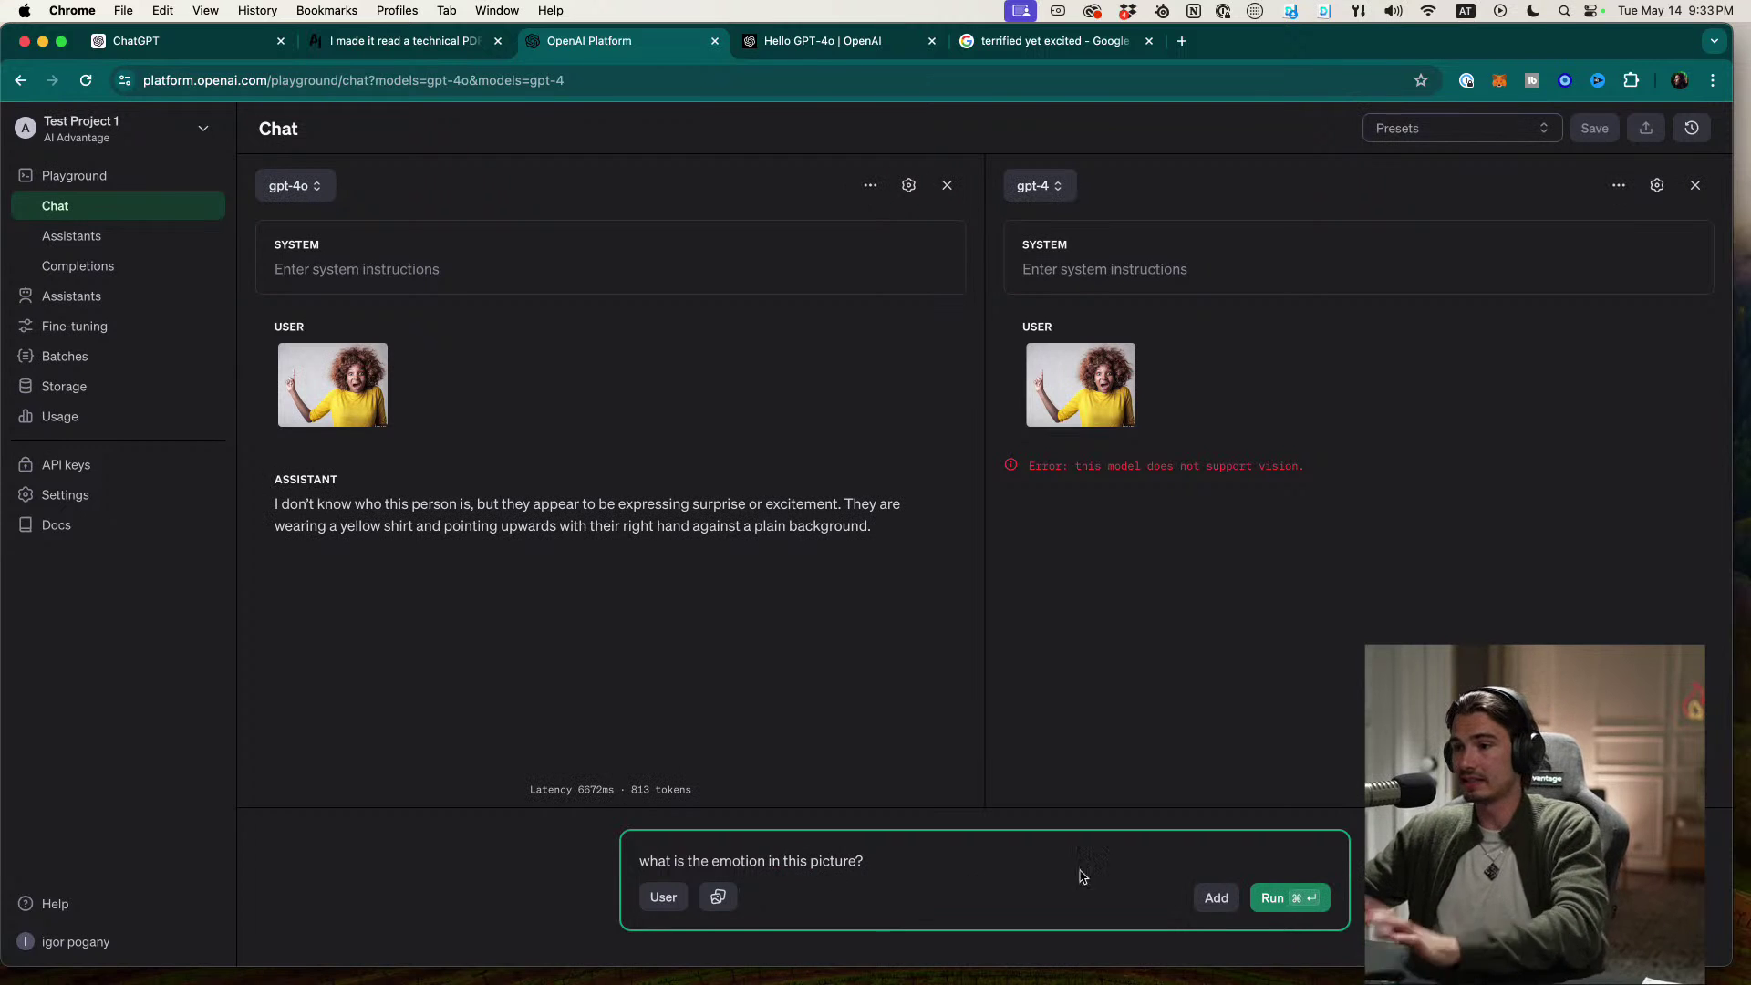
left_click(1279, 905)
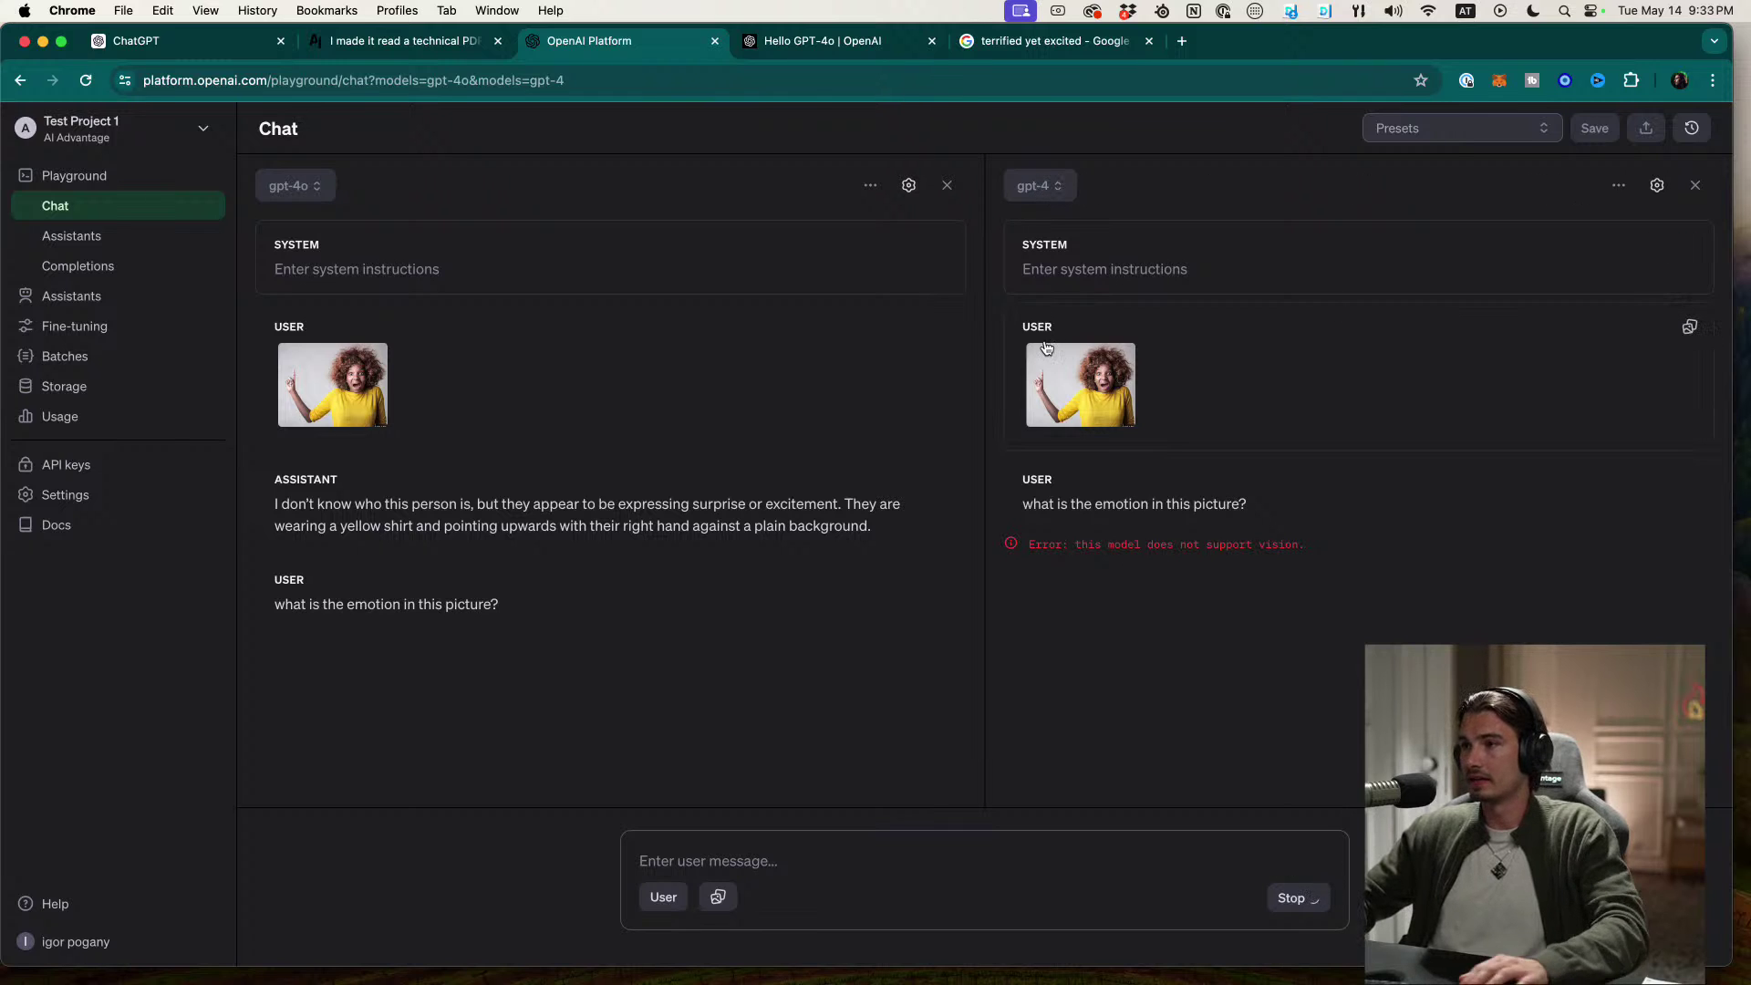
Step: Take another screenshot of the woman's image from the Google results and return to an empty Playground comparison
left_click(1049, 40)
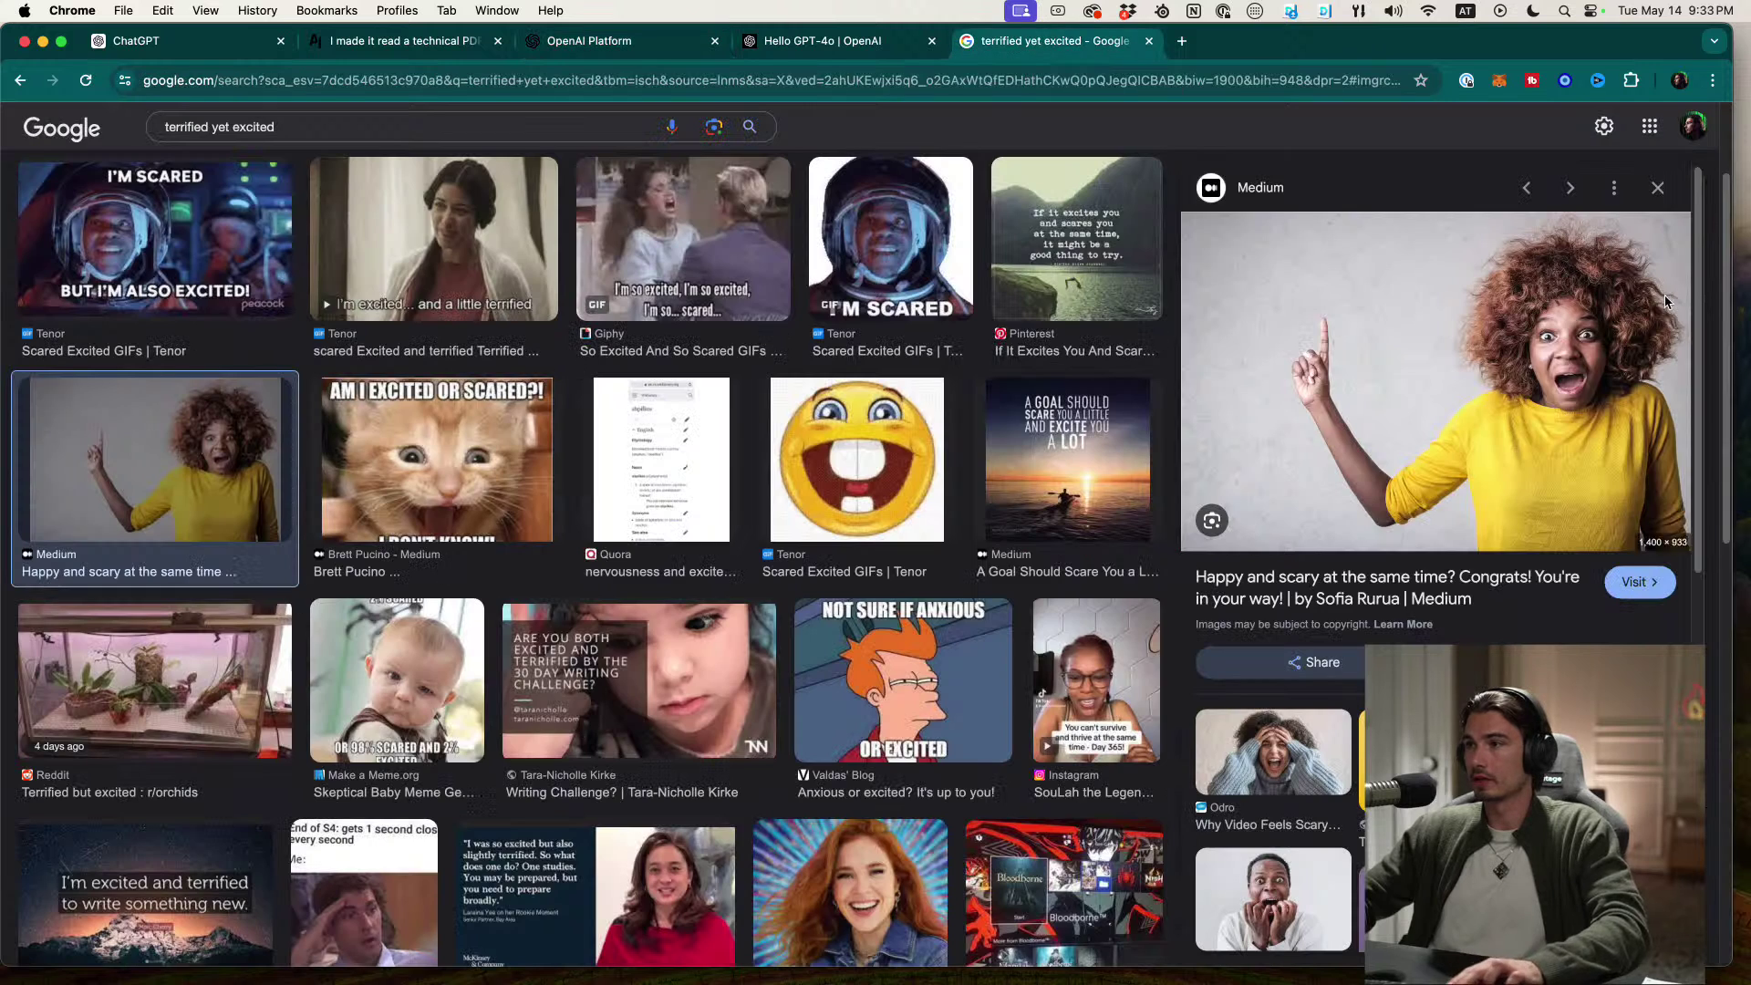
left_click_drag(1679, 216, 1203, 573)
left_click(585, 40)
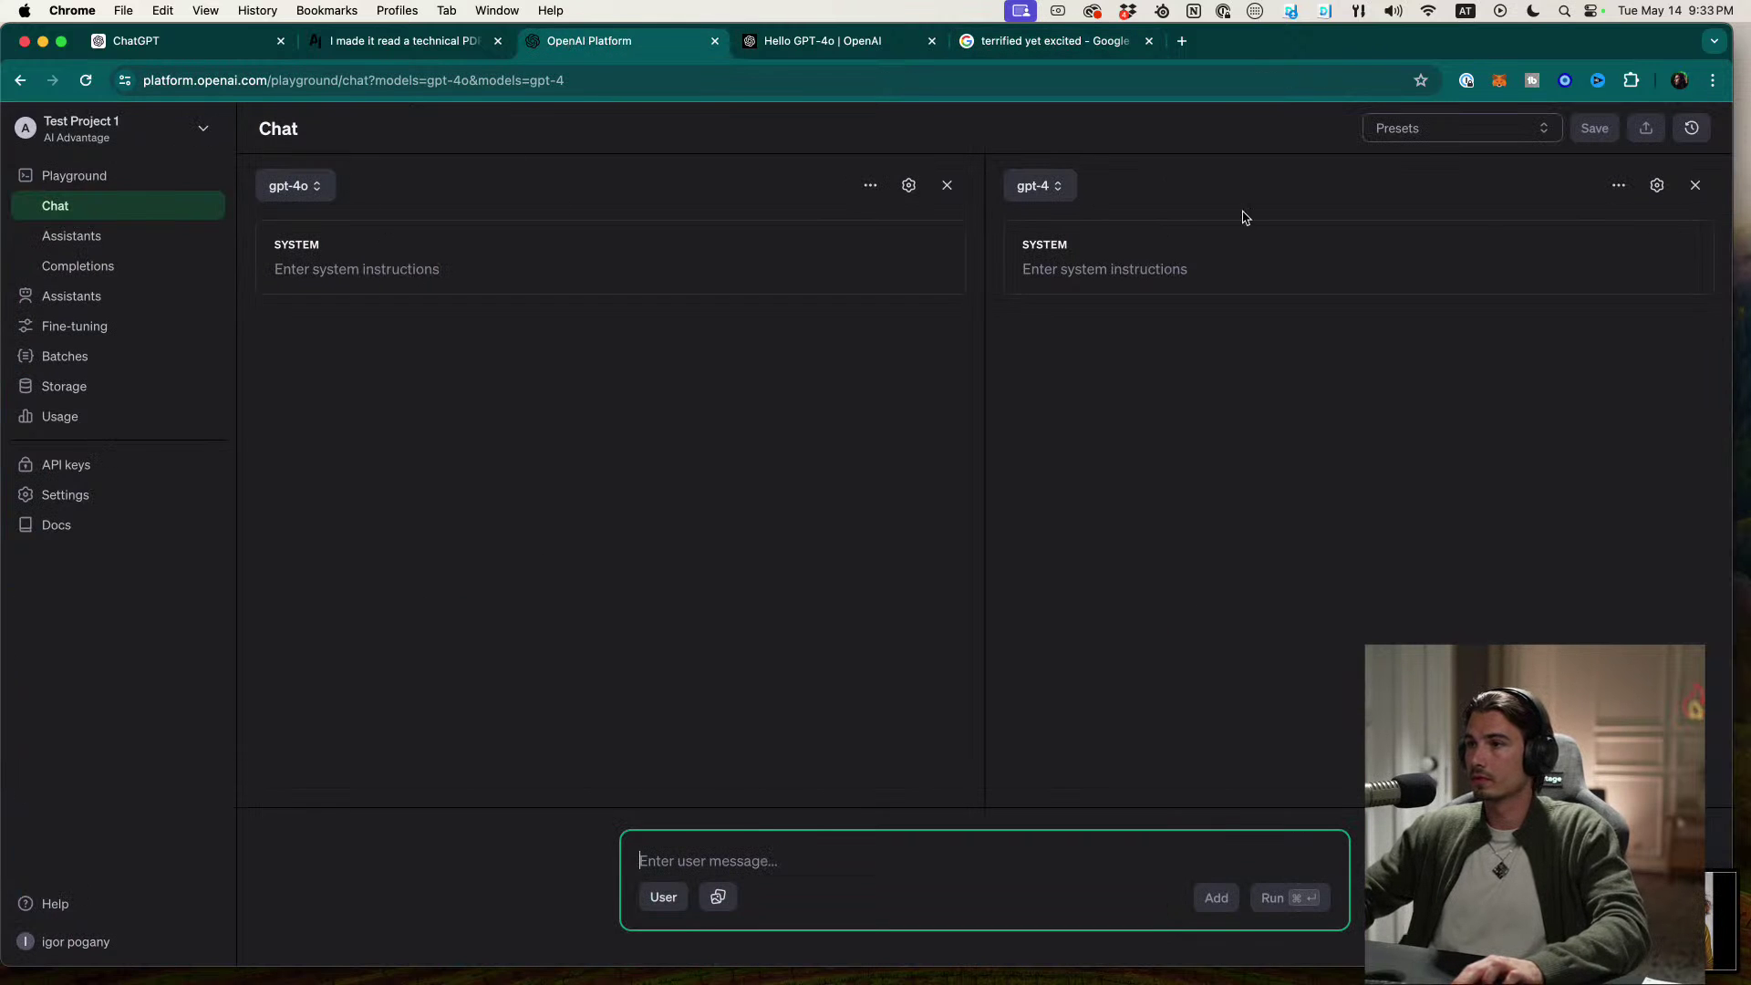
Step: Upload the latest screenshot to the Playground message and enter the prompt "what emotion is this"
left_click(718, 897)
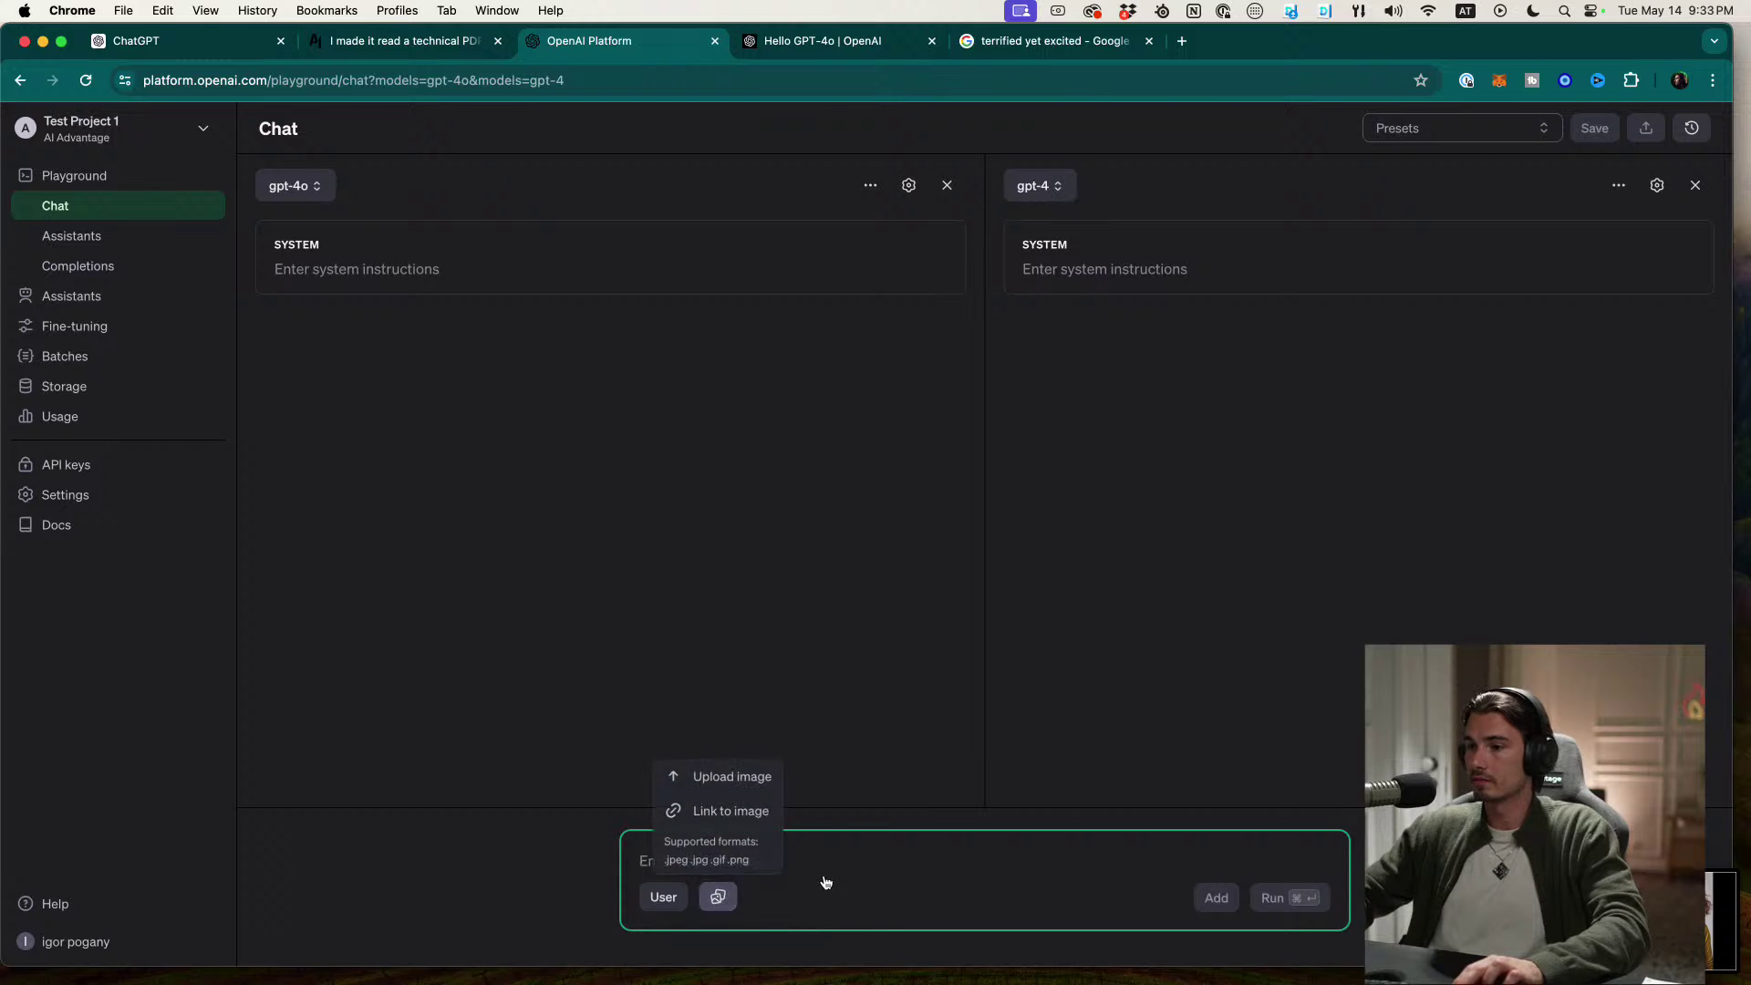
left_click(730, 777)
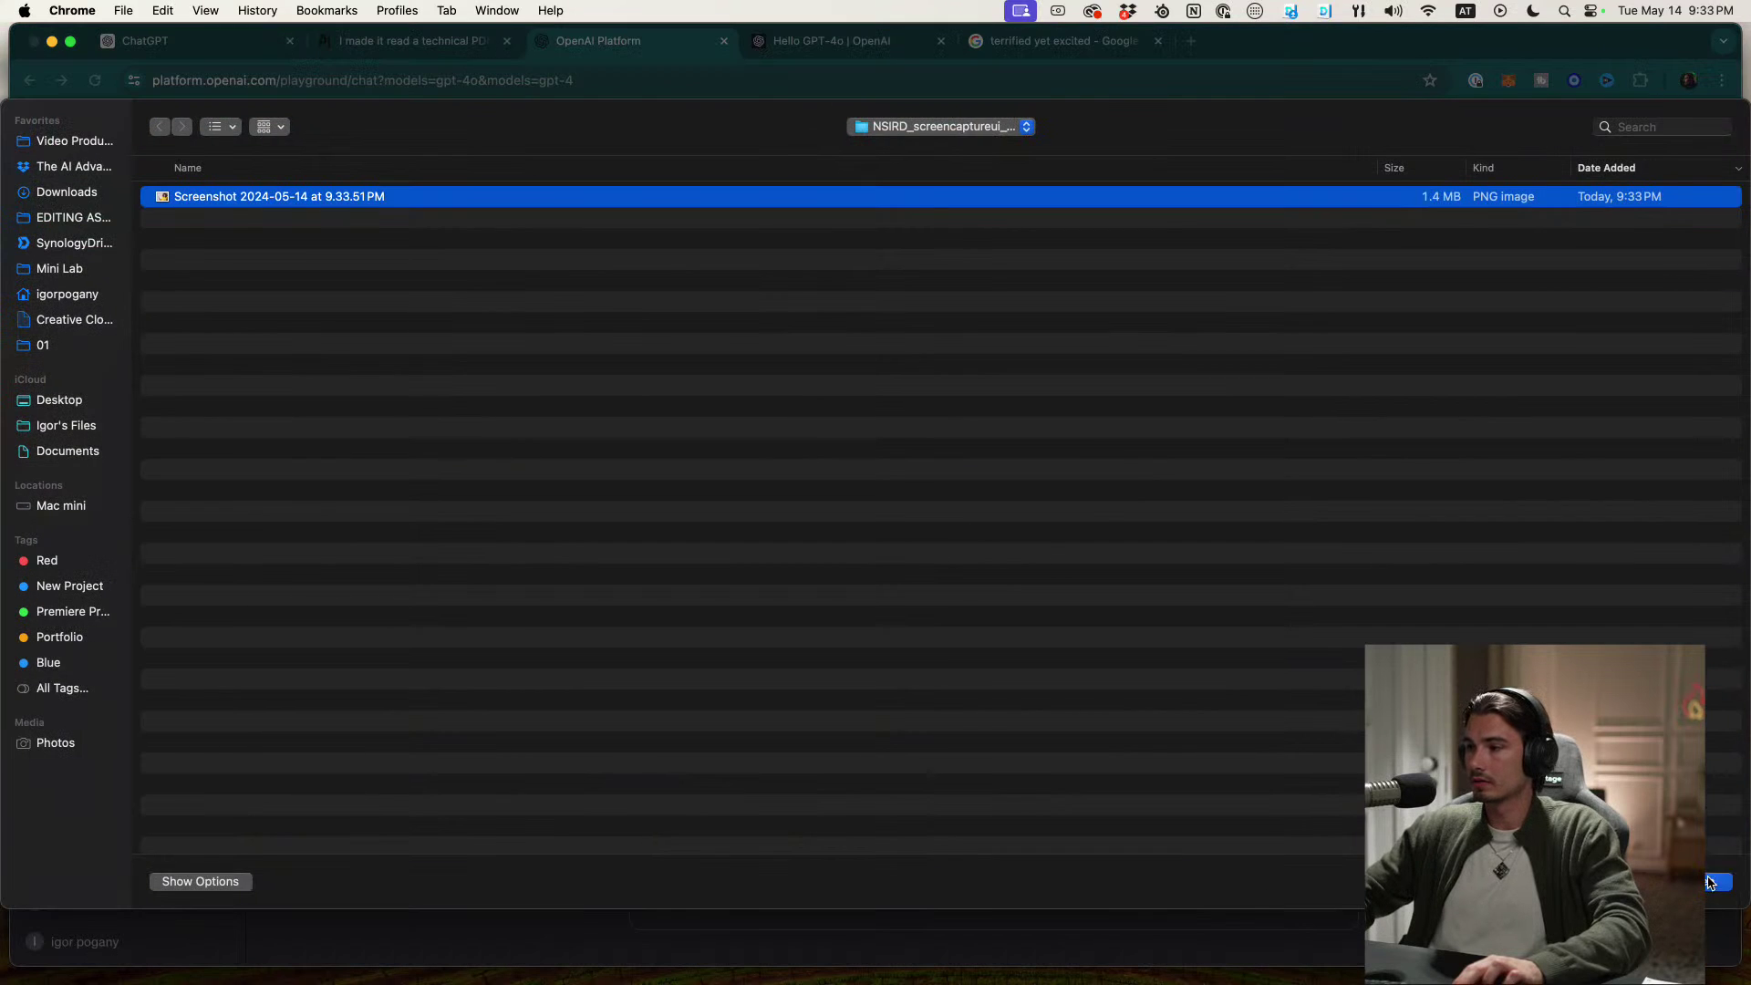
left_click(1711, 882)
type("w")
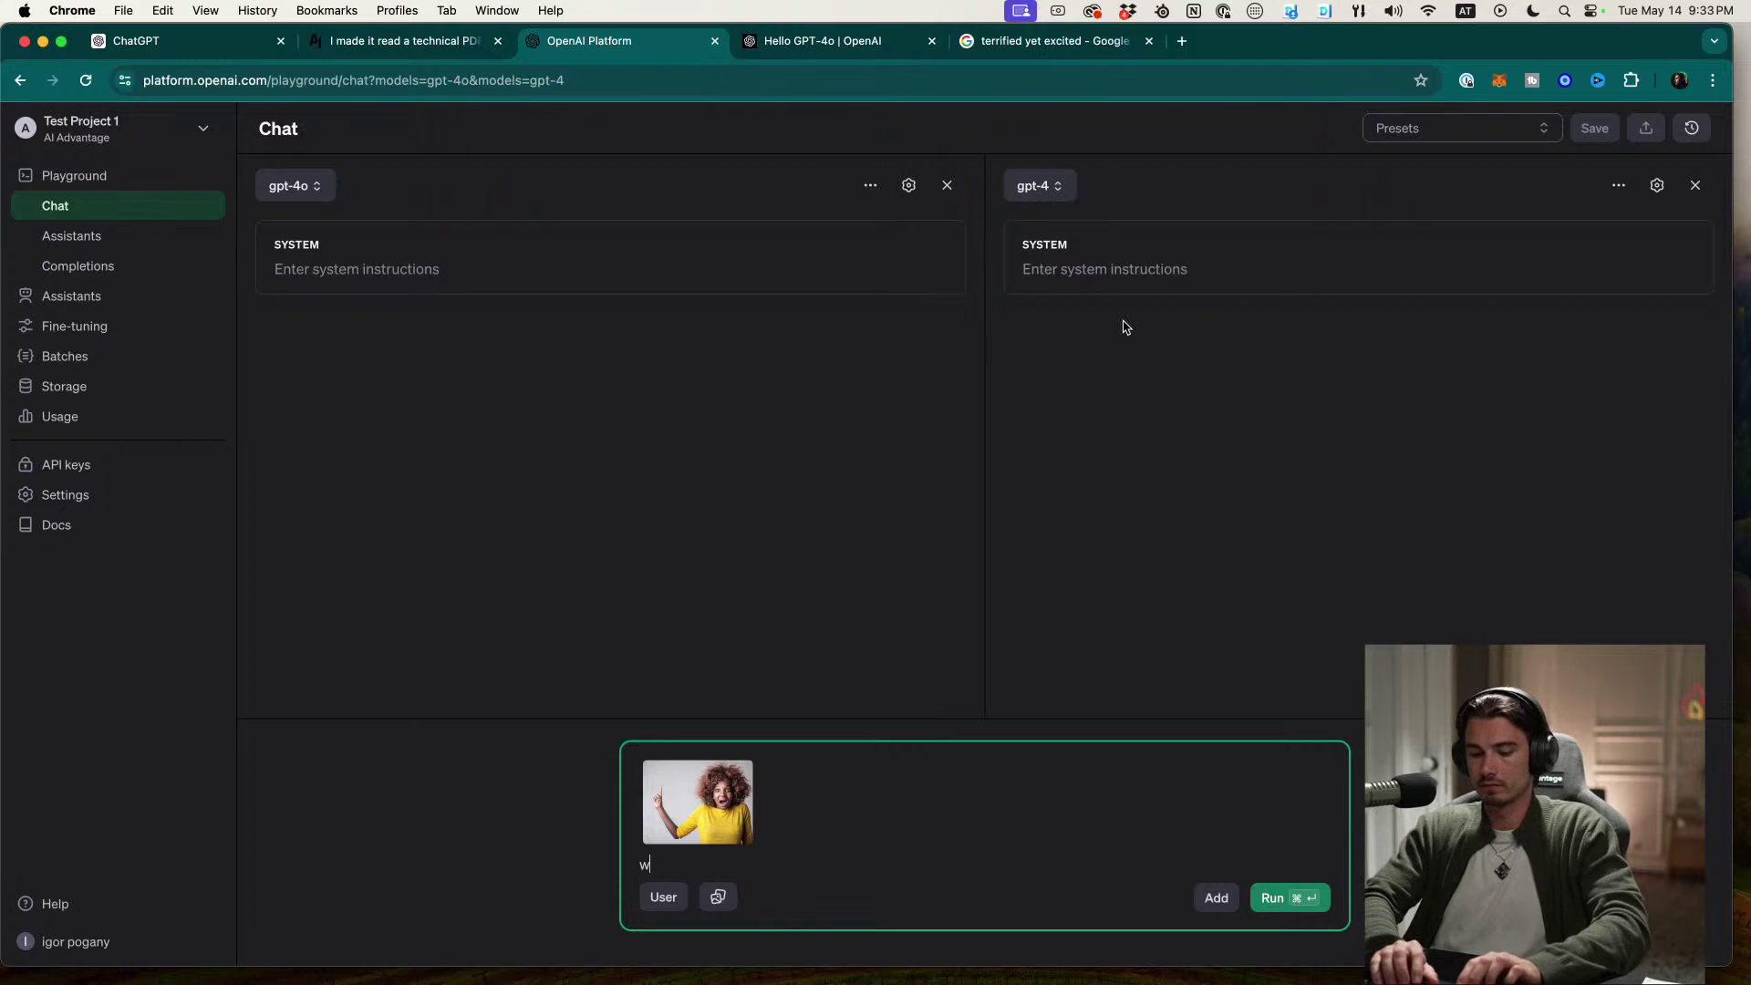
type("hat emotion is this")
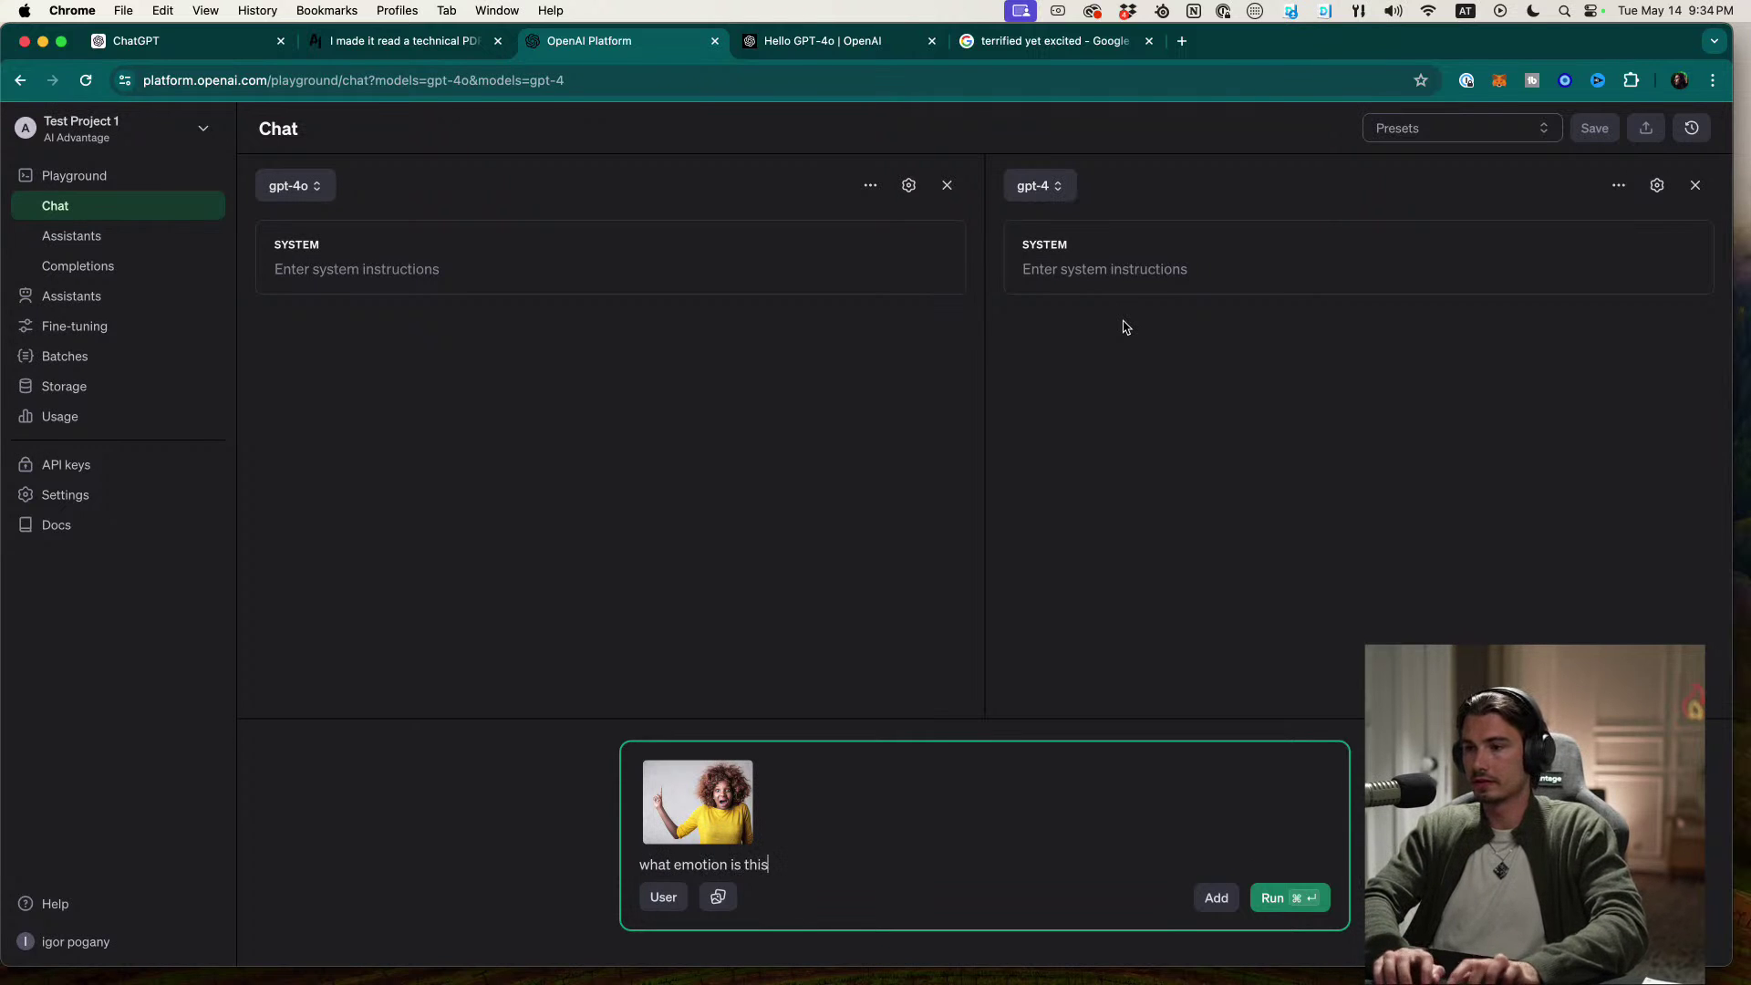
Step: Finish the prompt "what emotion is this?", switch the second comparison model to gpt-4-turbo, and run it on both models
type("?")
left_click(1042, 185)
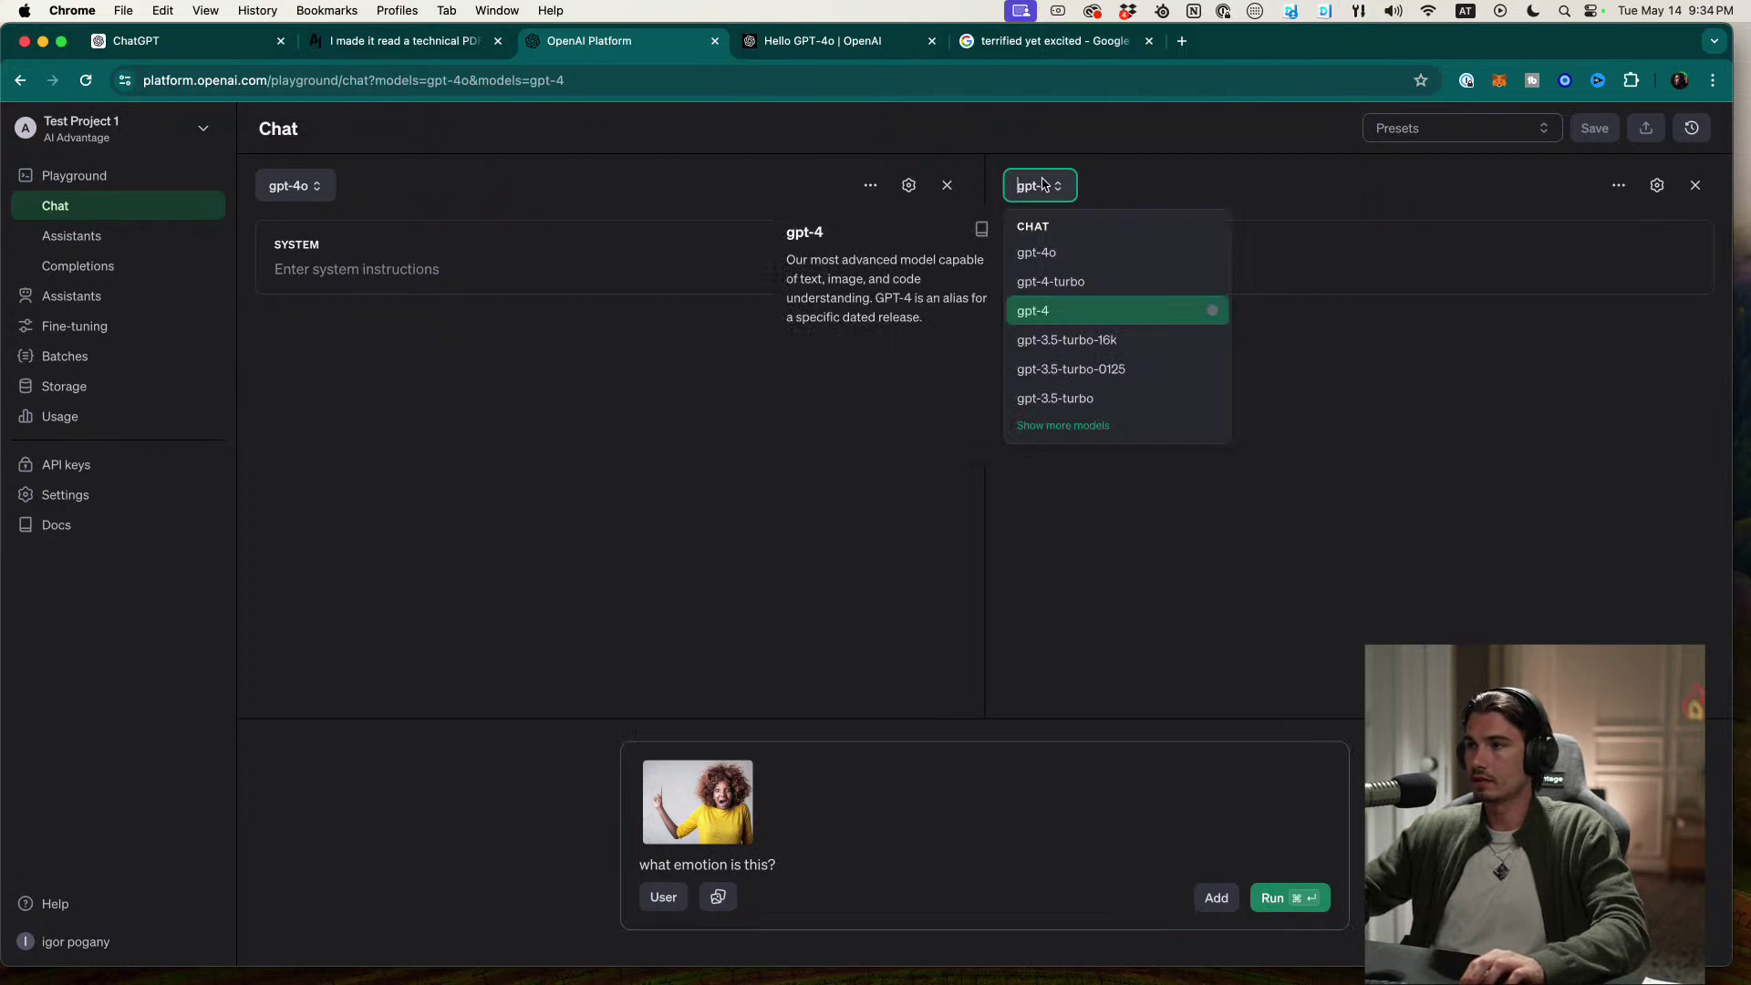
left_click(1079, 282)
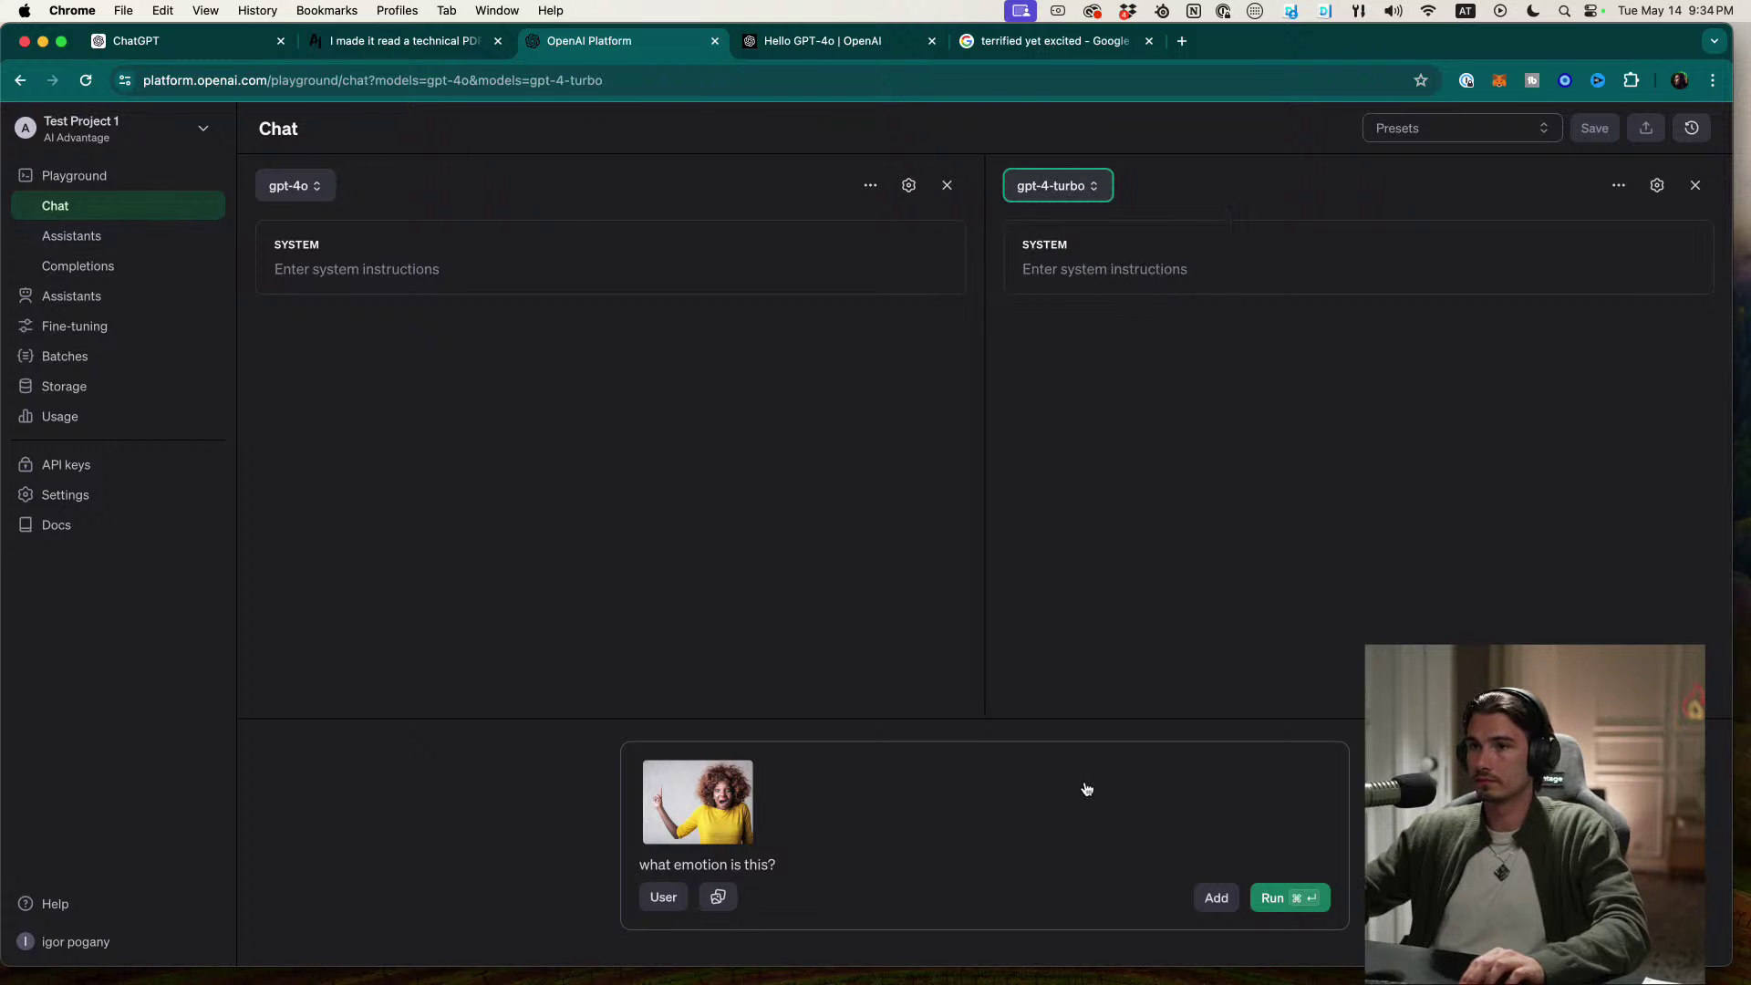
left_click(1277, 898)
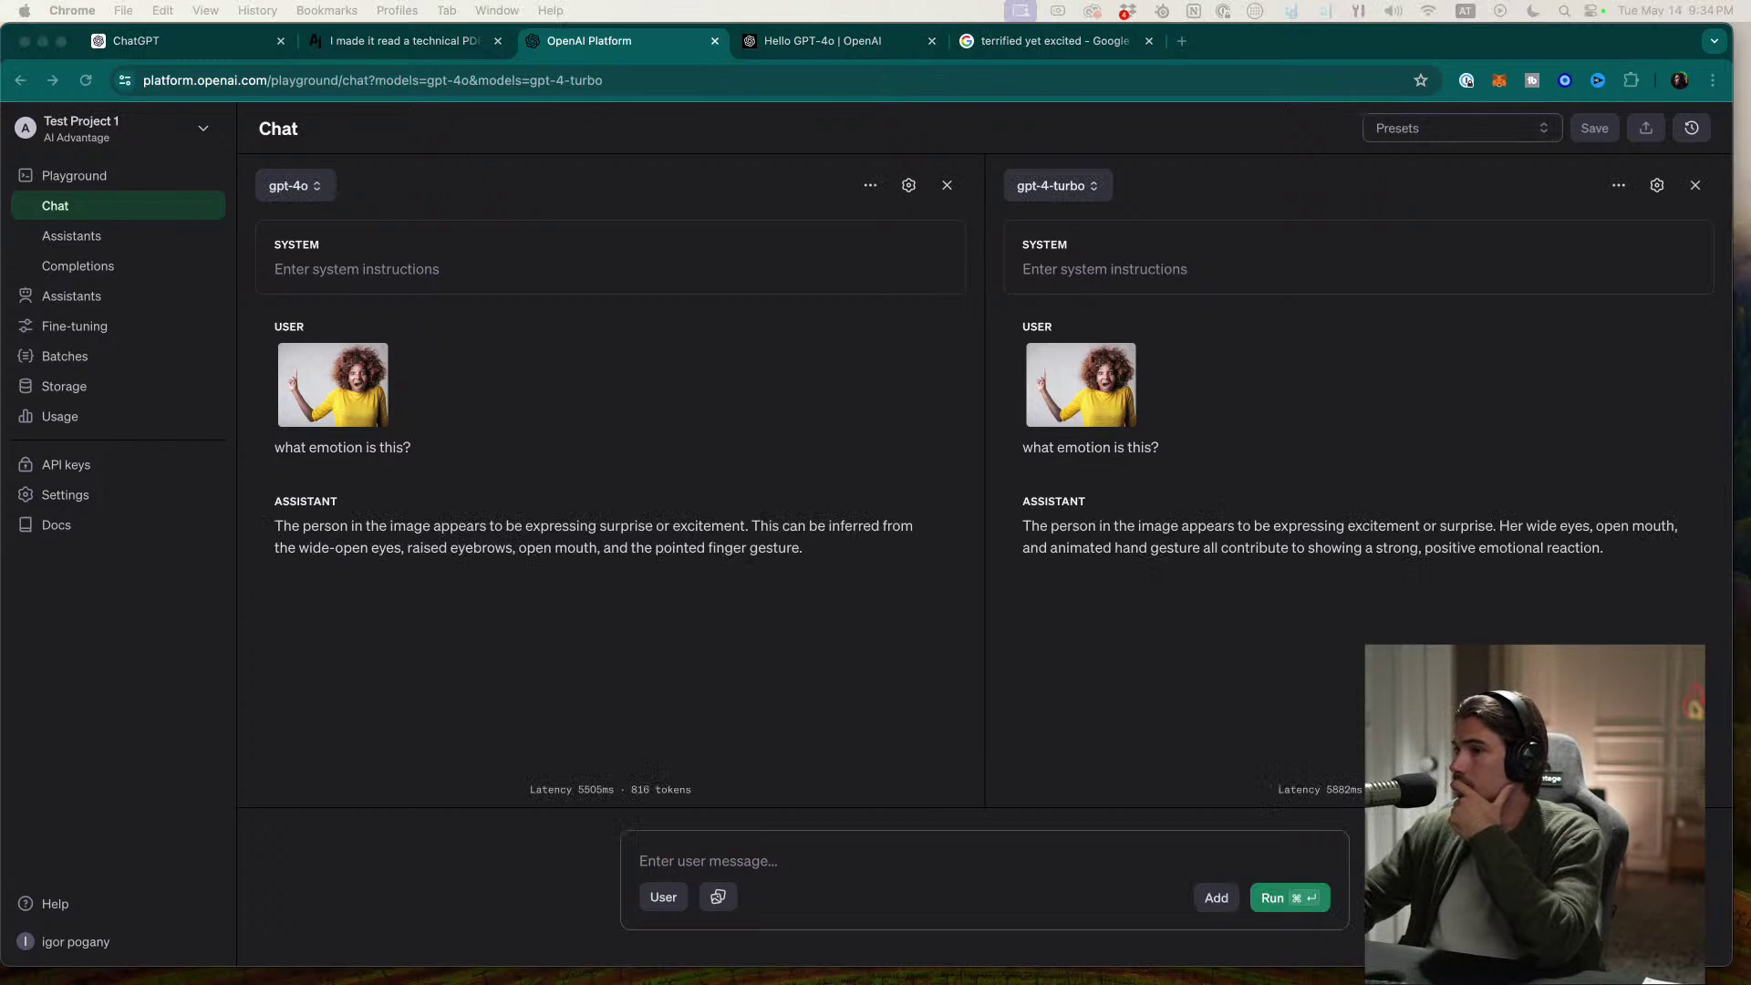
Step: Send the follow-up message "again" to both models and compare their new answers
key("super+Tab")
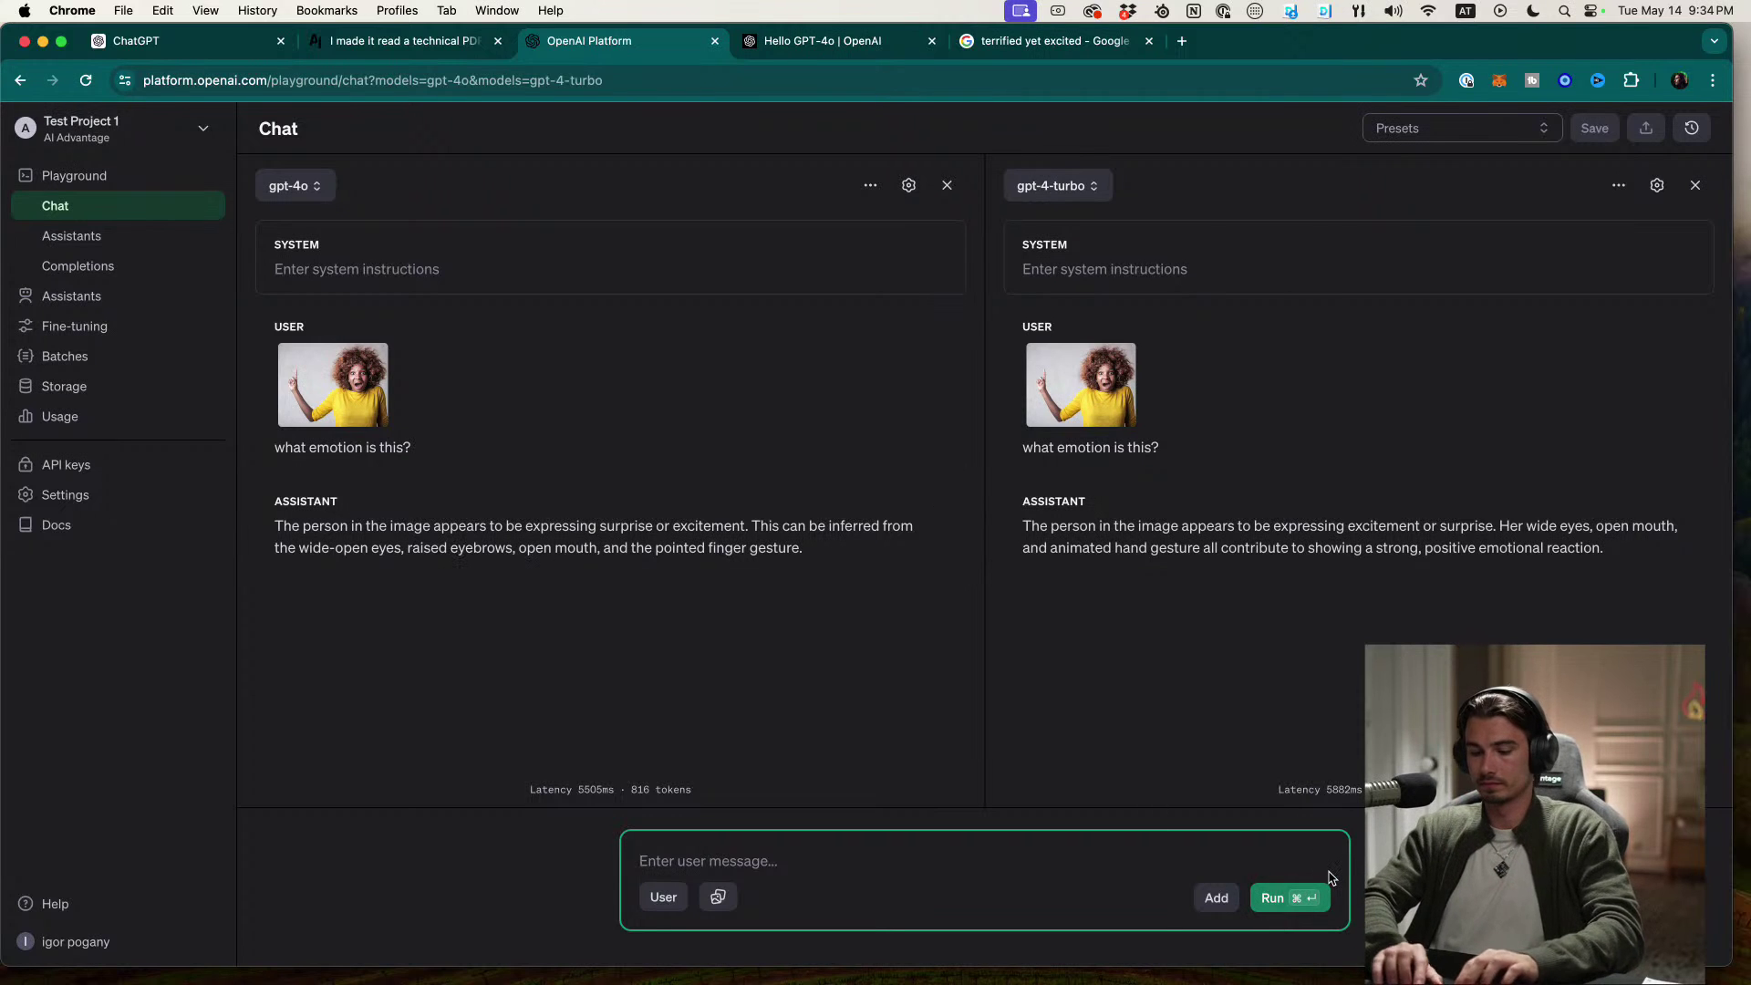
type("again")
key("super+Return")
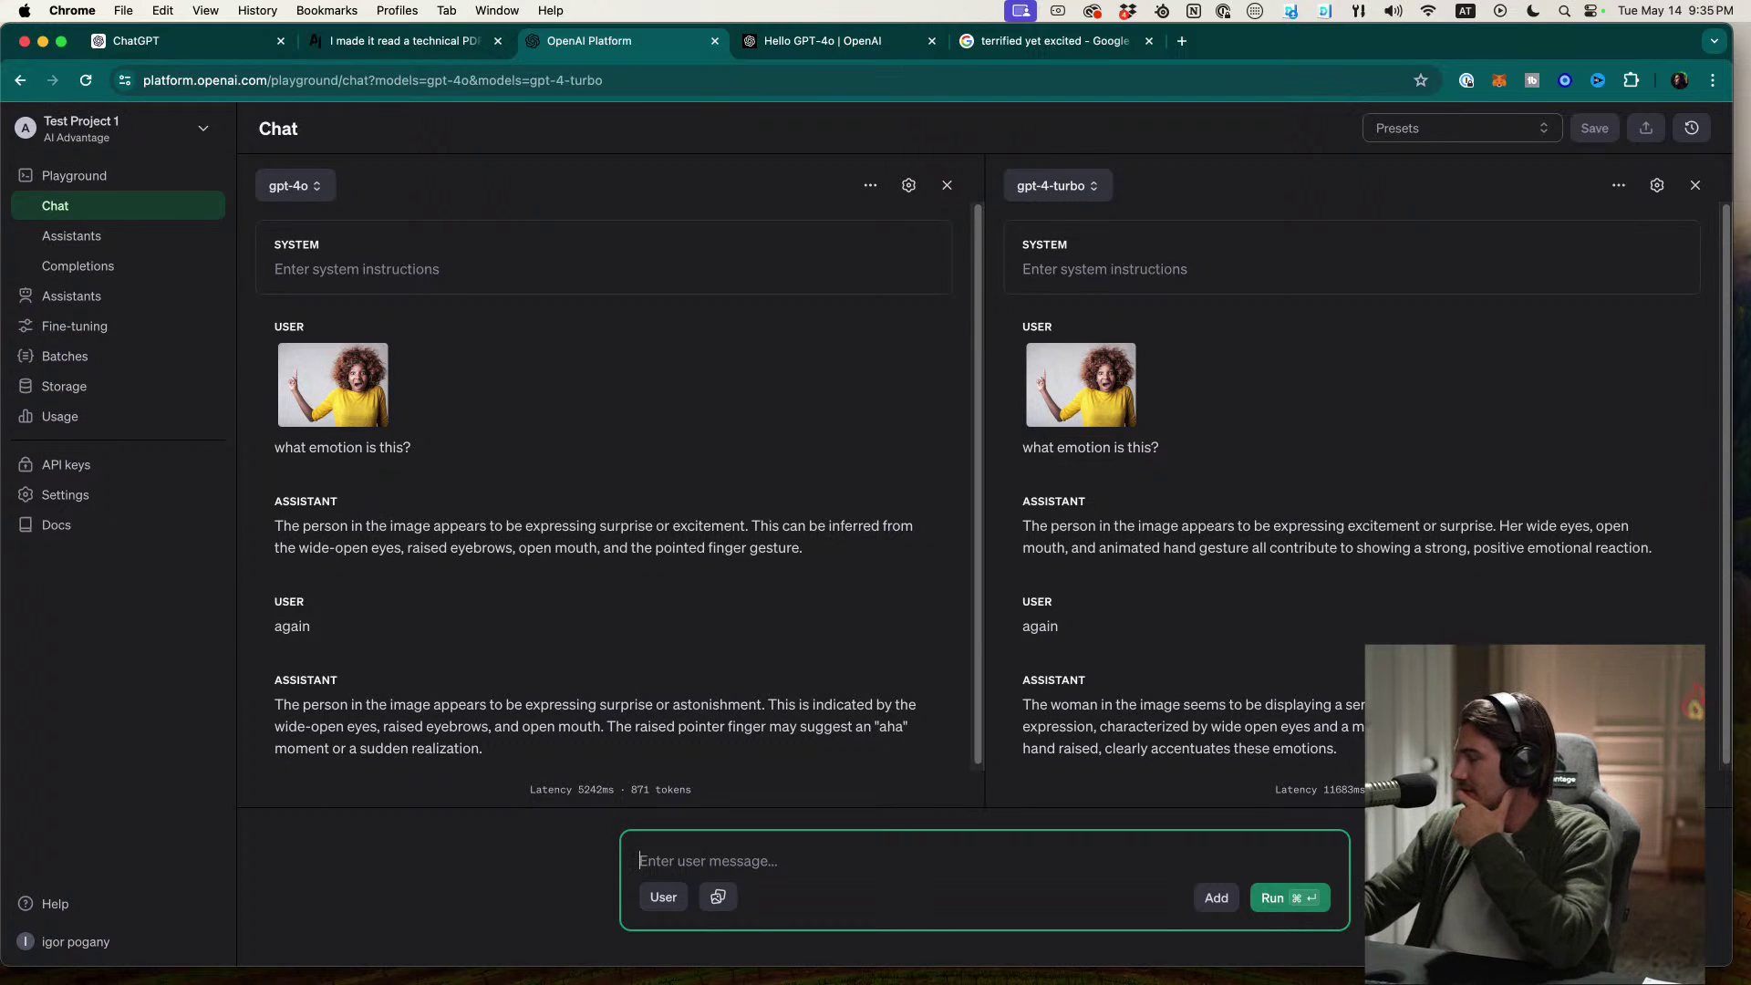
scroll(1186, 657, "down", 1)
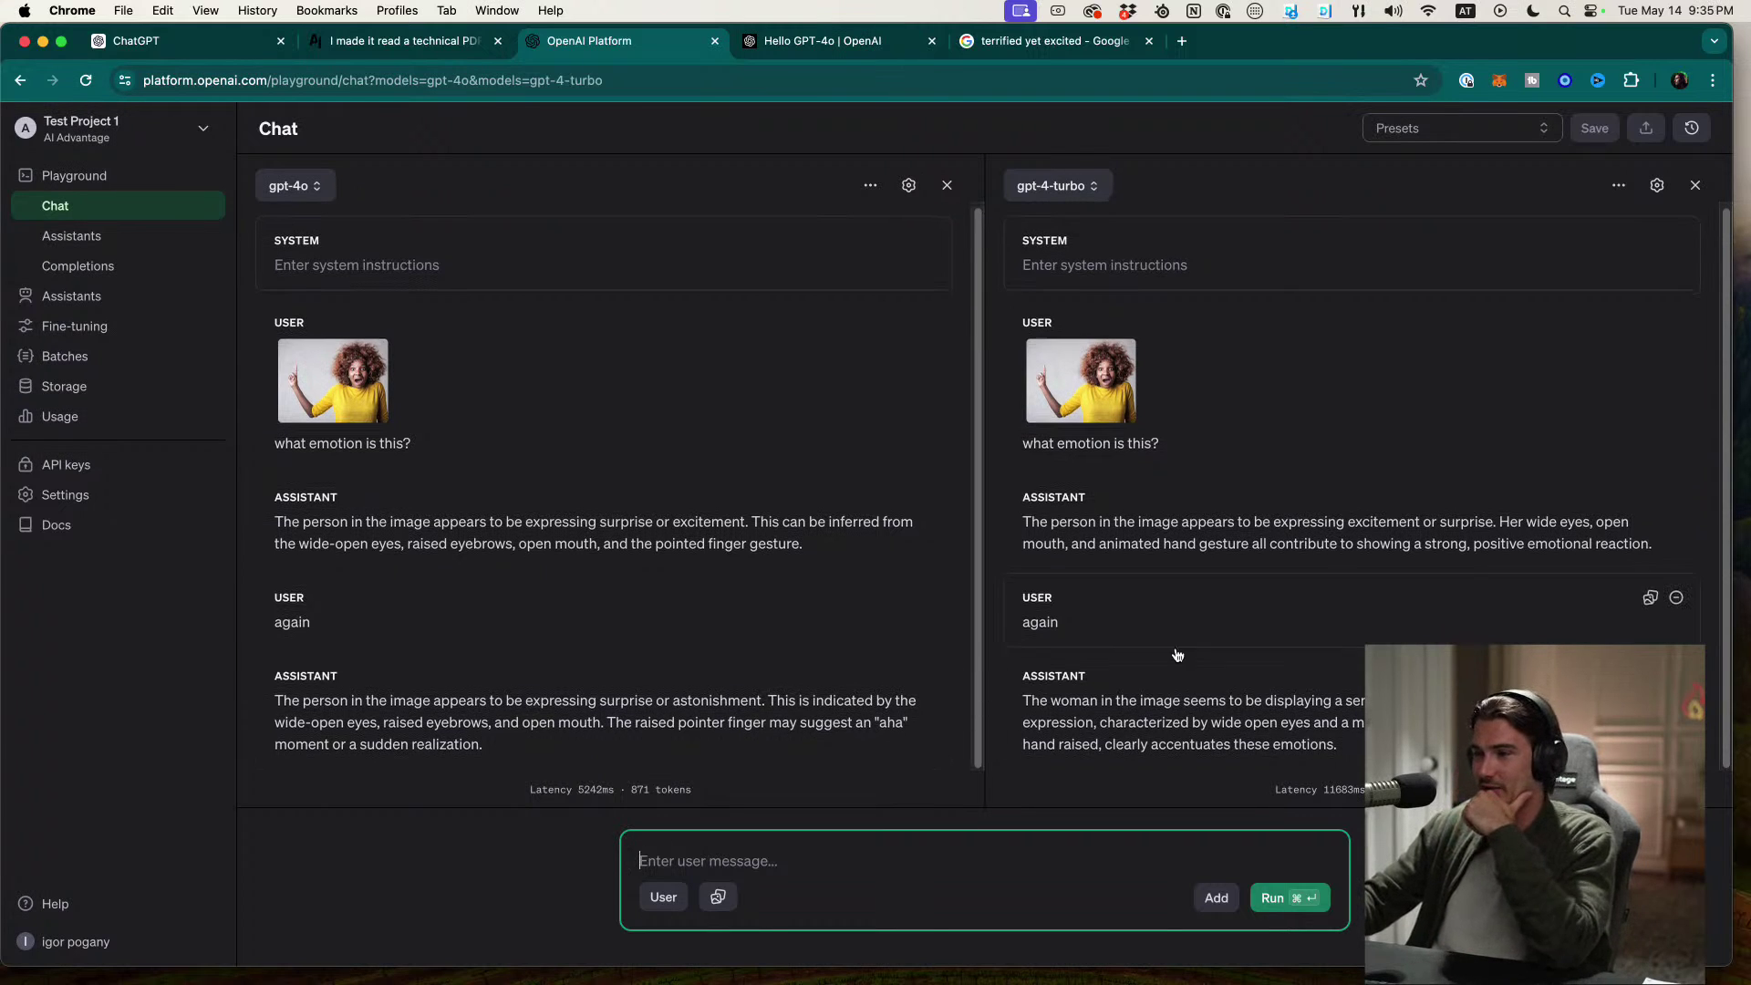
scroll(615, 669, "down", 1)
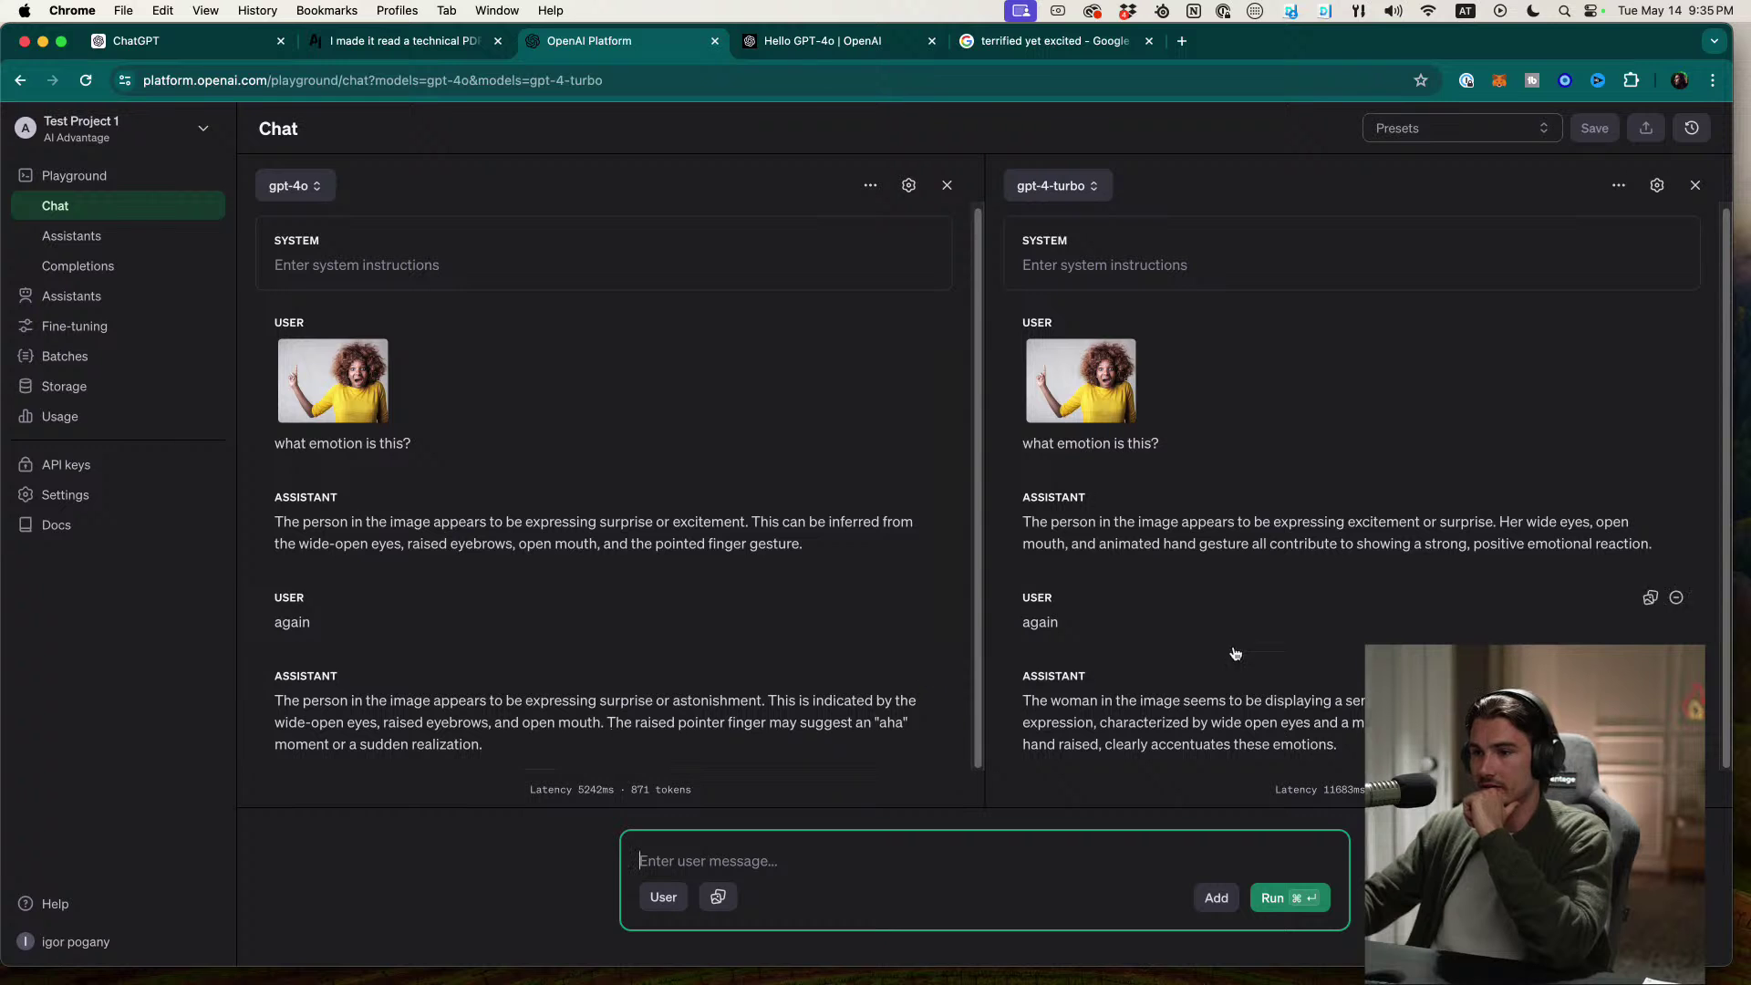
Step: Search Google Images for "nuanced facial expression"
left_click(1090, 36)
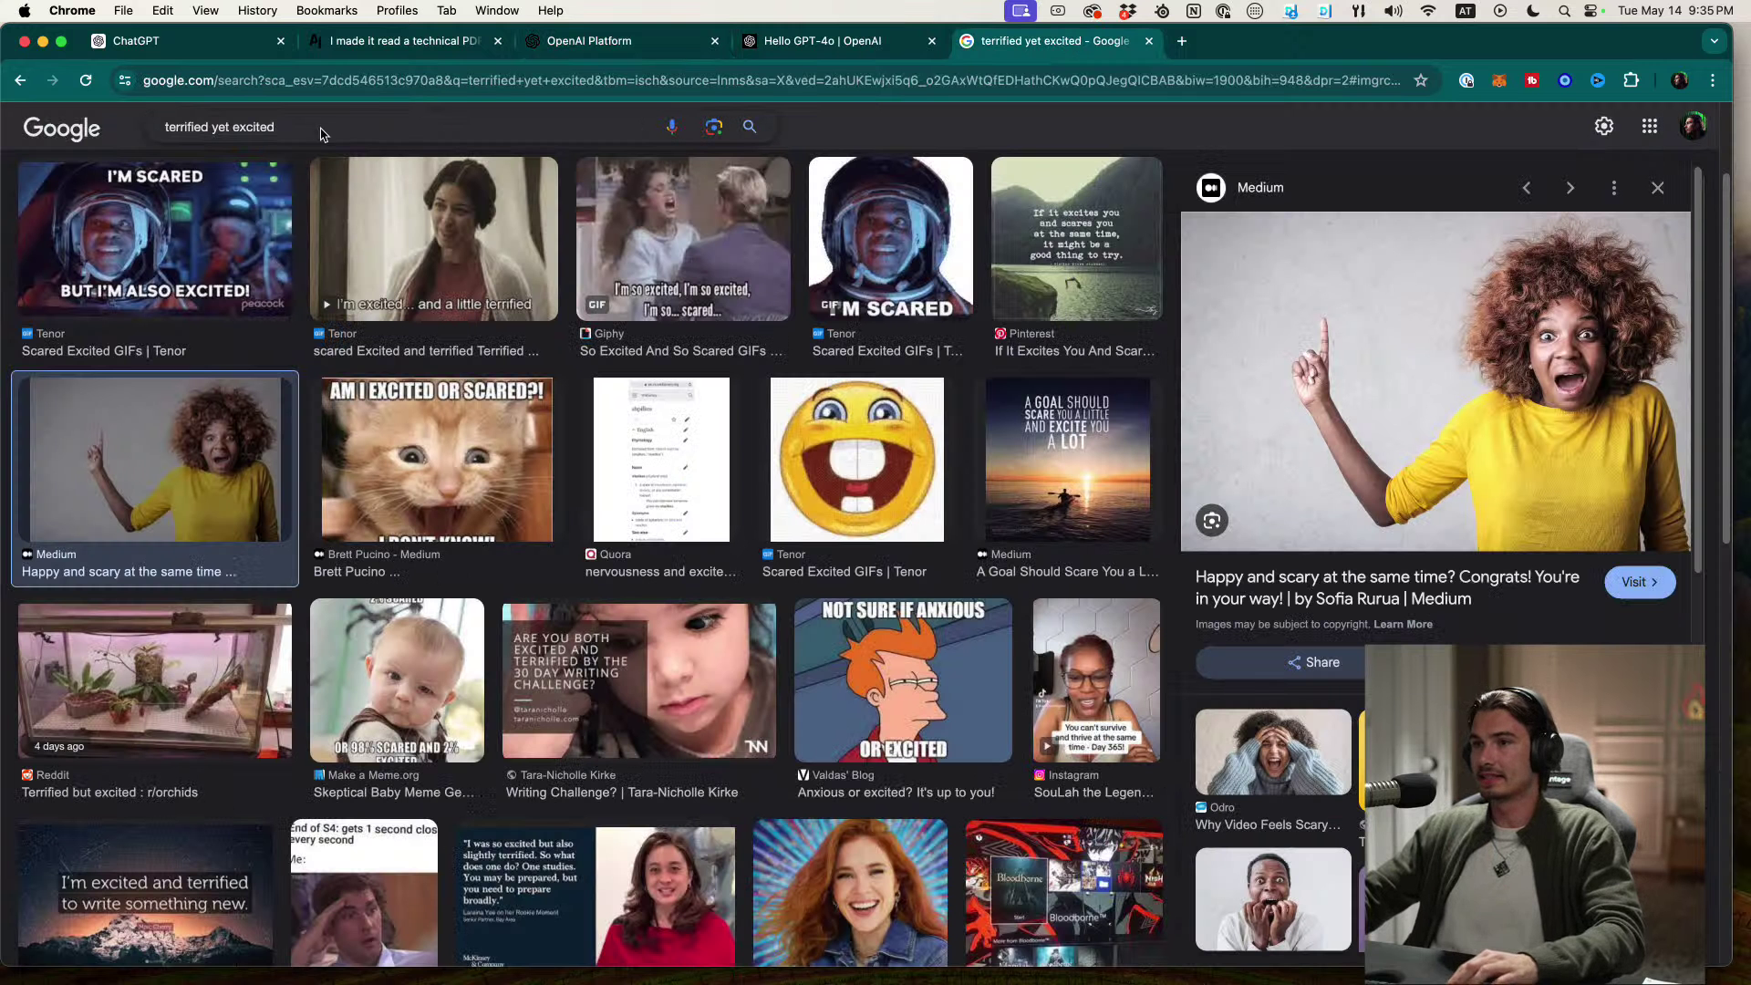
triple_click(333, 122)
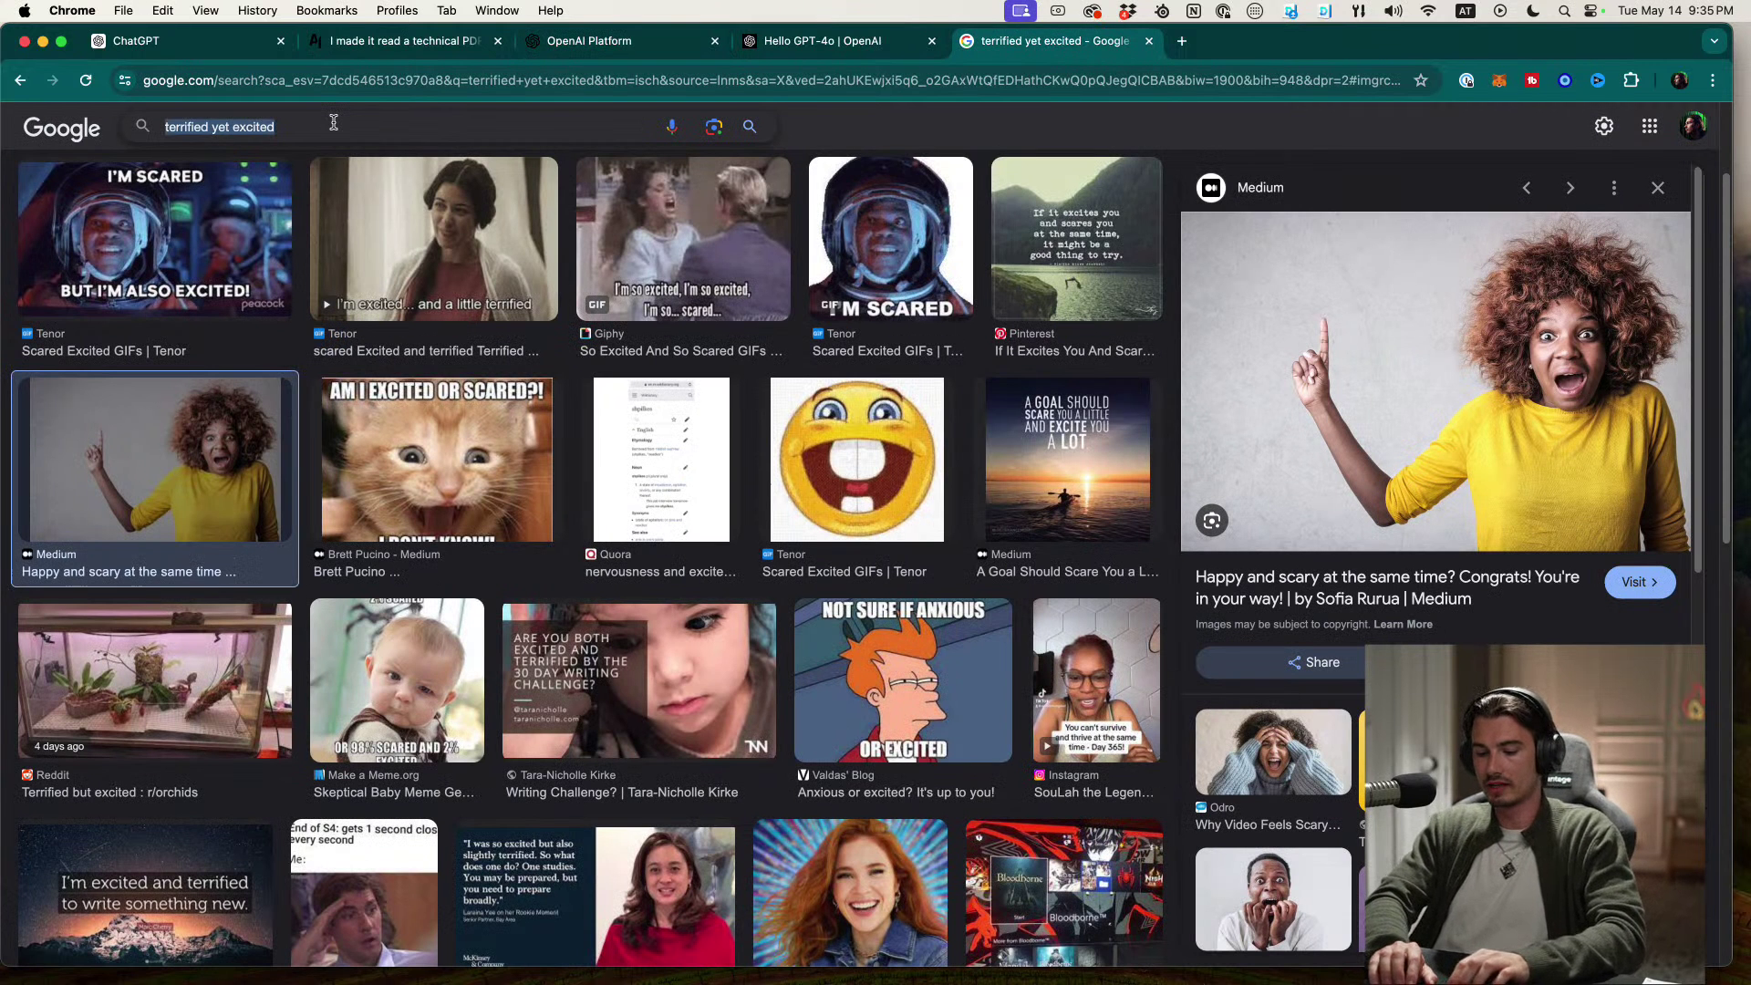
type("nuanced faci")
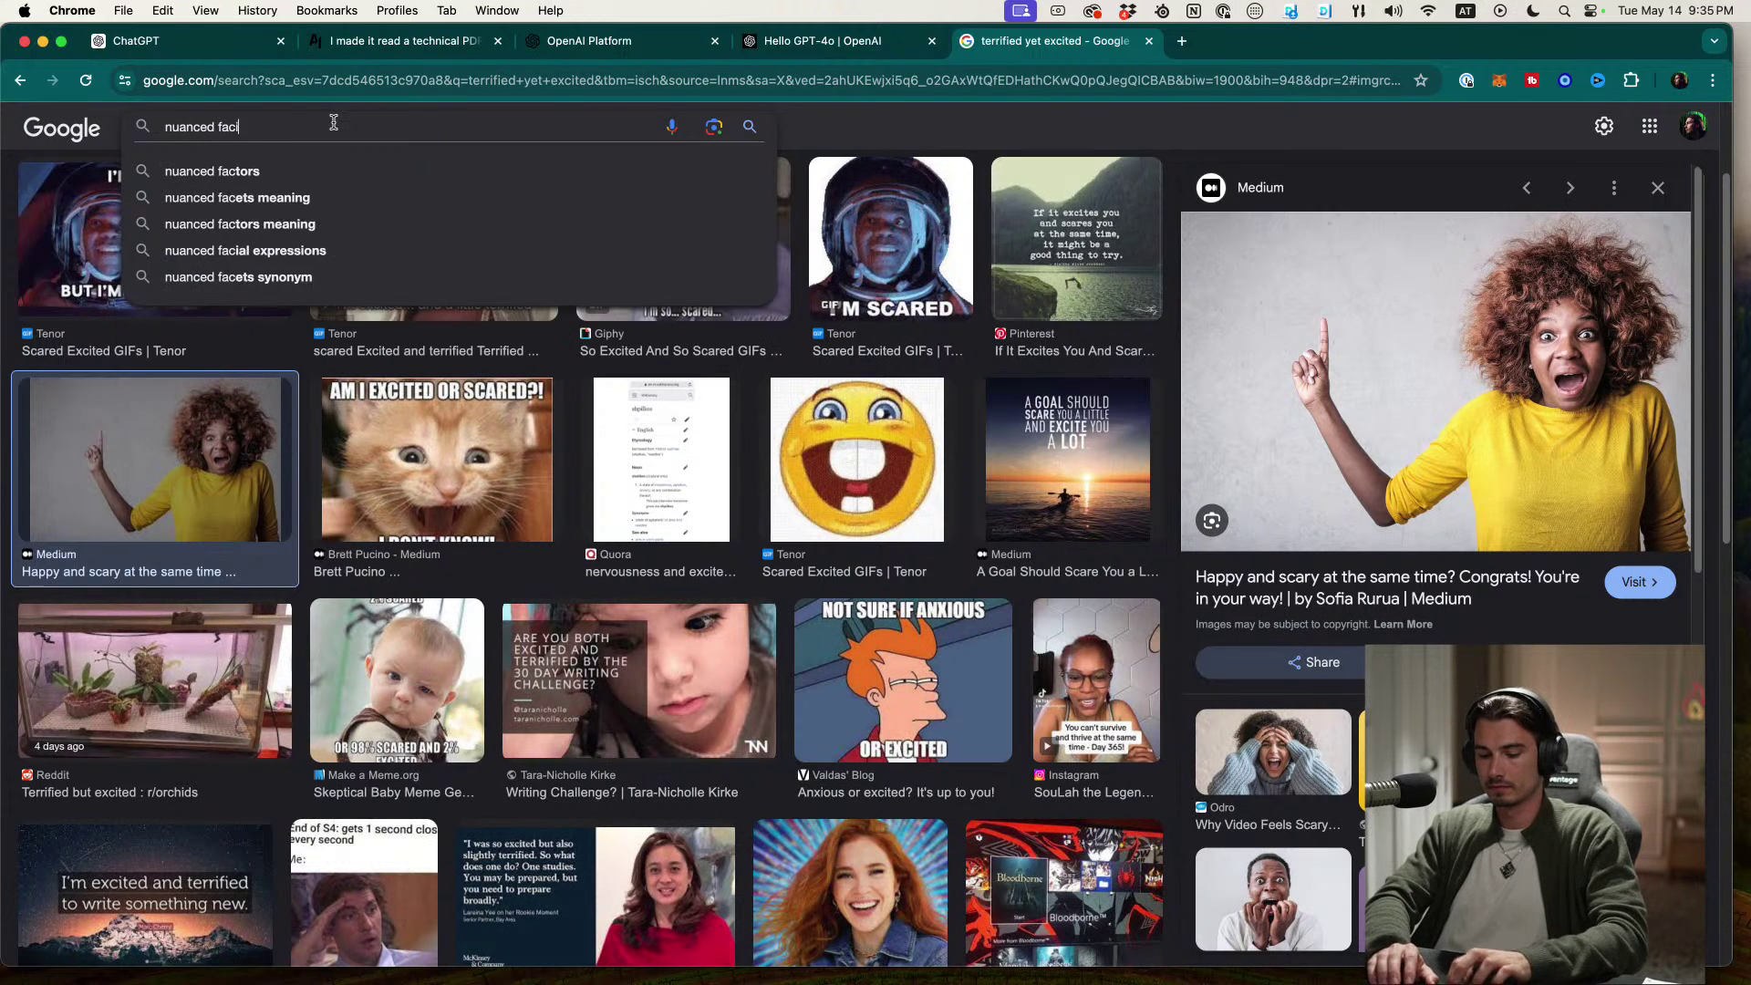
type("al expression")
key("Return")
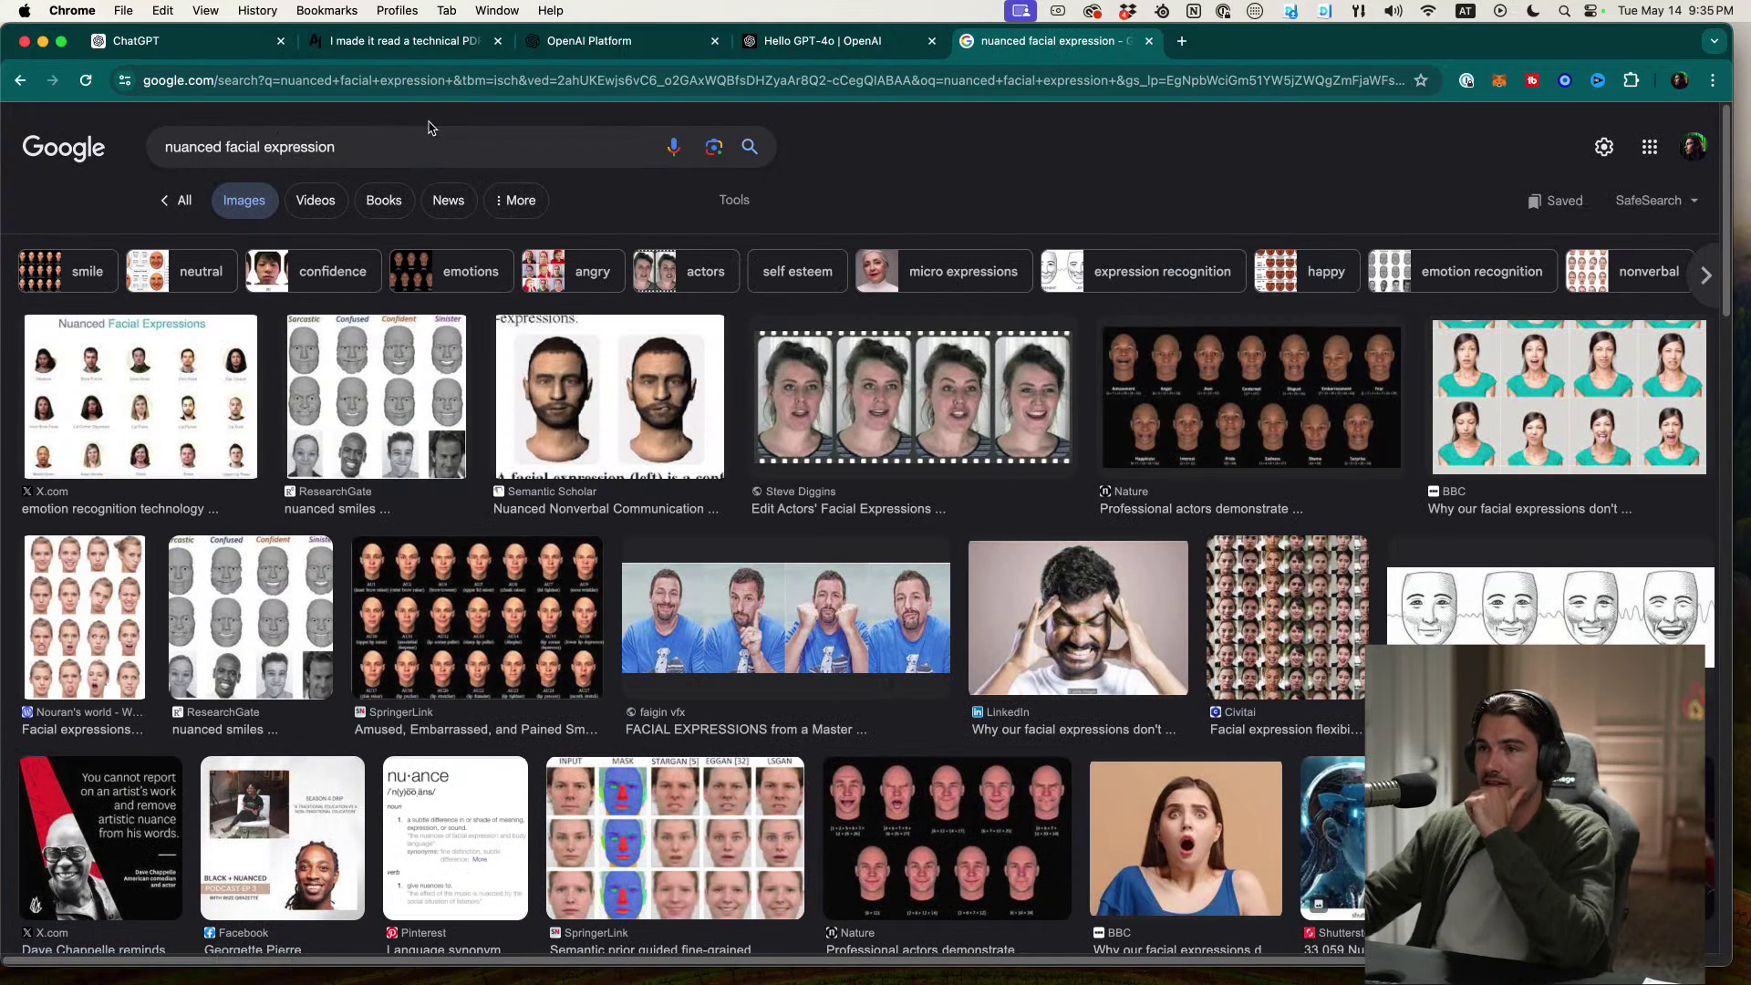
Step: Open the LinkedIn image of the grimacing man holding his head and capture a screenshot of his face and hands
scroll(1095, 443, "down", 3)
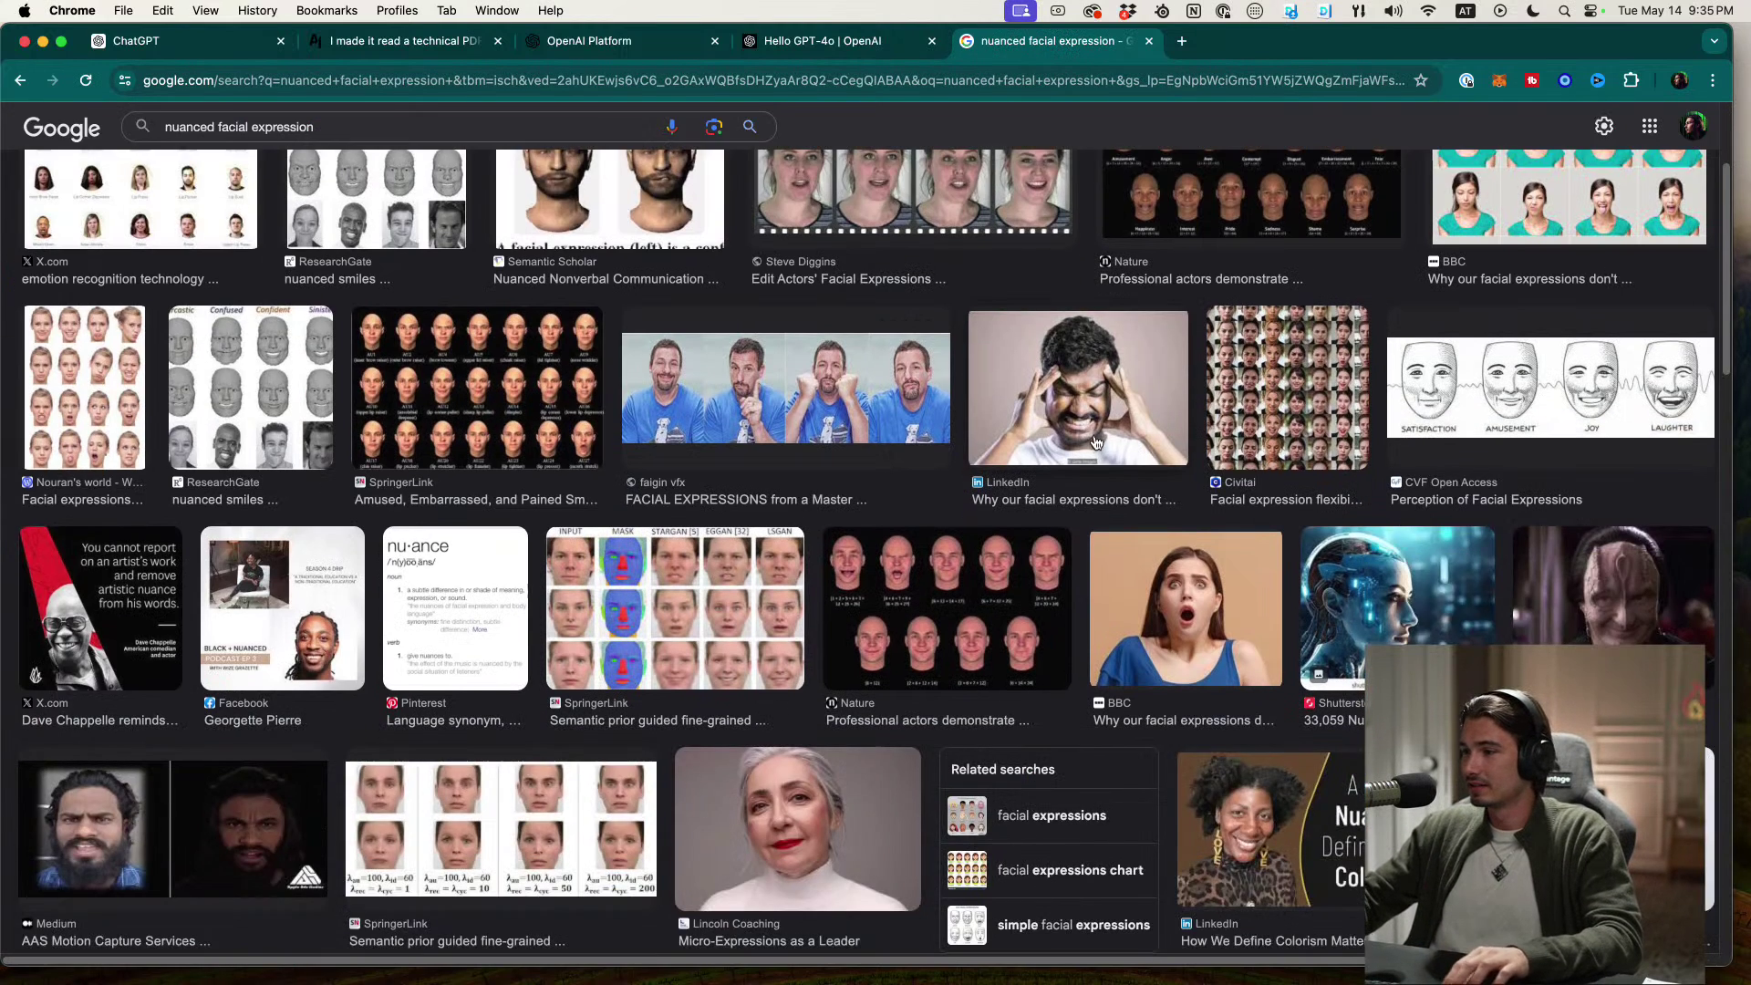
left_click(1095, 443)
key("super+shift+4")
left_click_drag(1620, 215, 1383, 420)
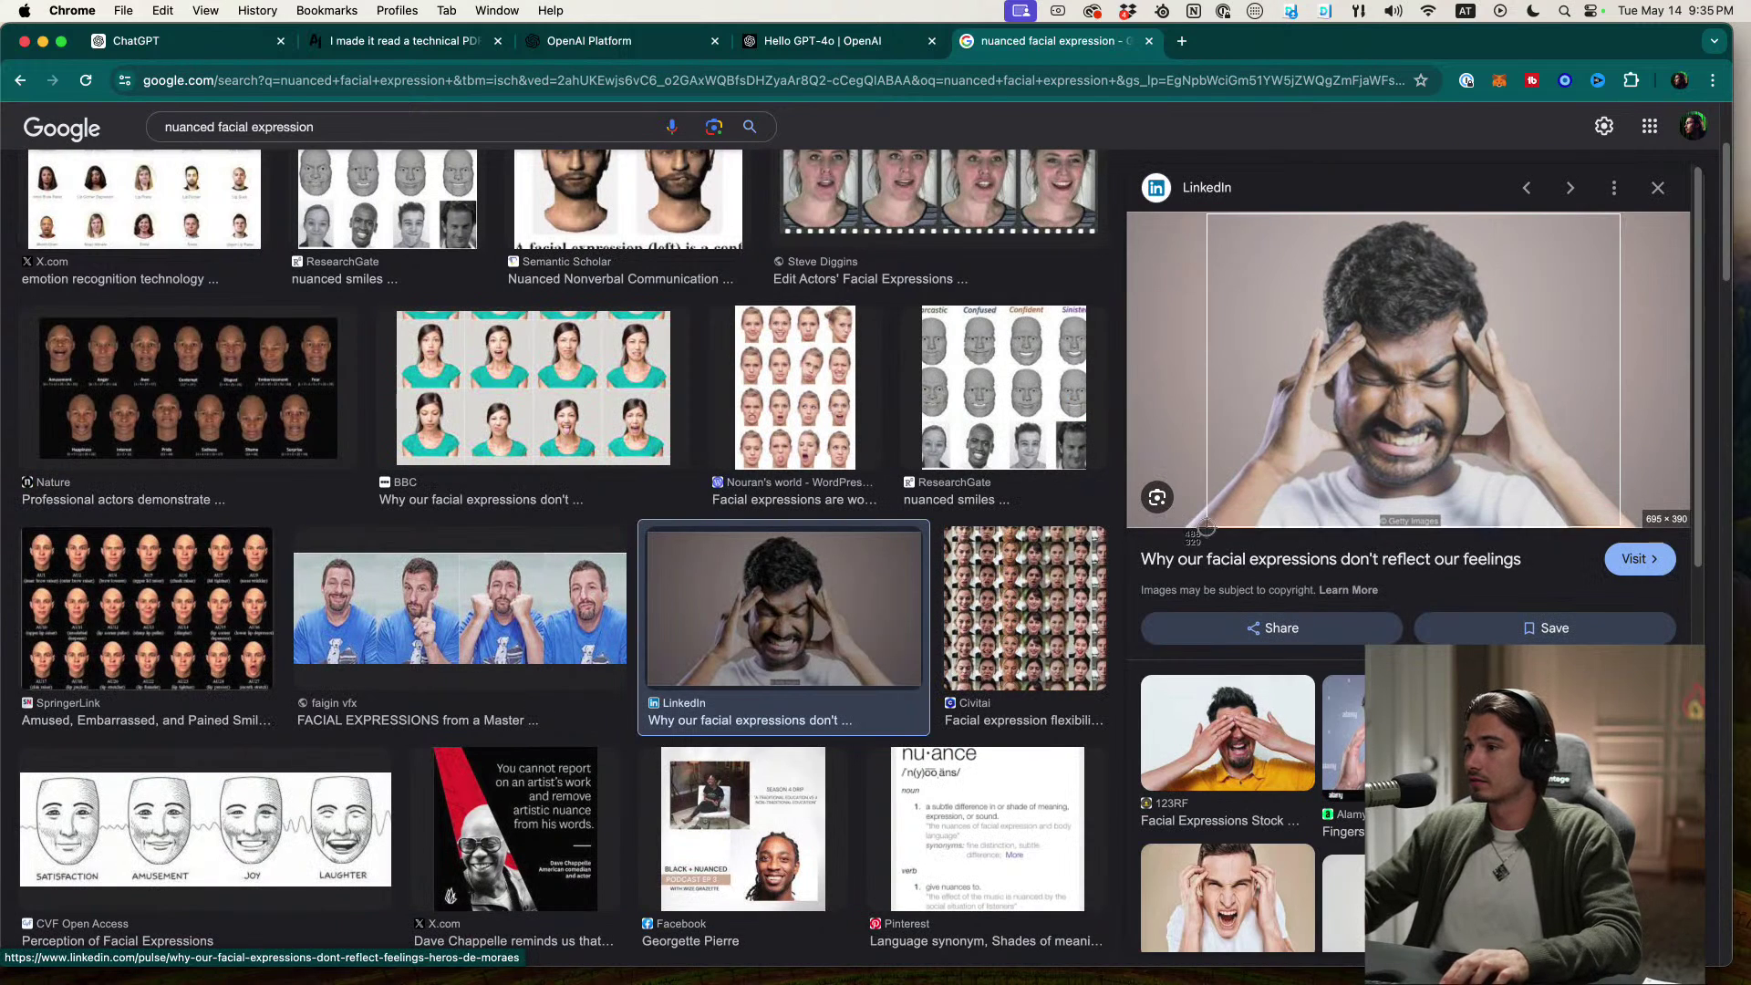
Step: Return to the OpenAI playground and clear the previous conversation from both model chats
left_click(814, 40)
left_click(602, 40)
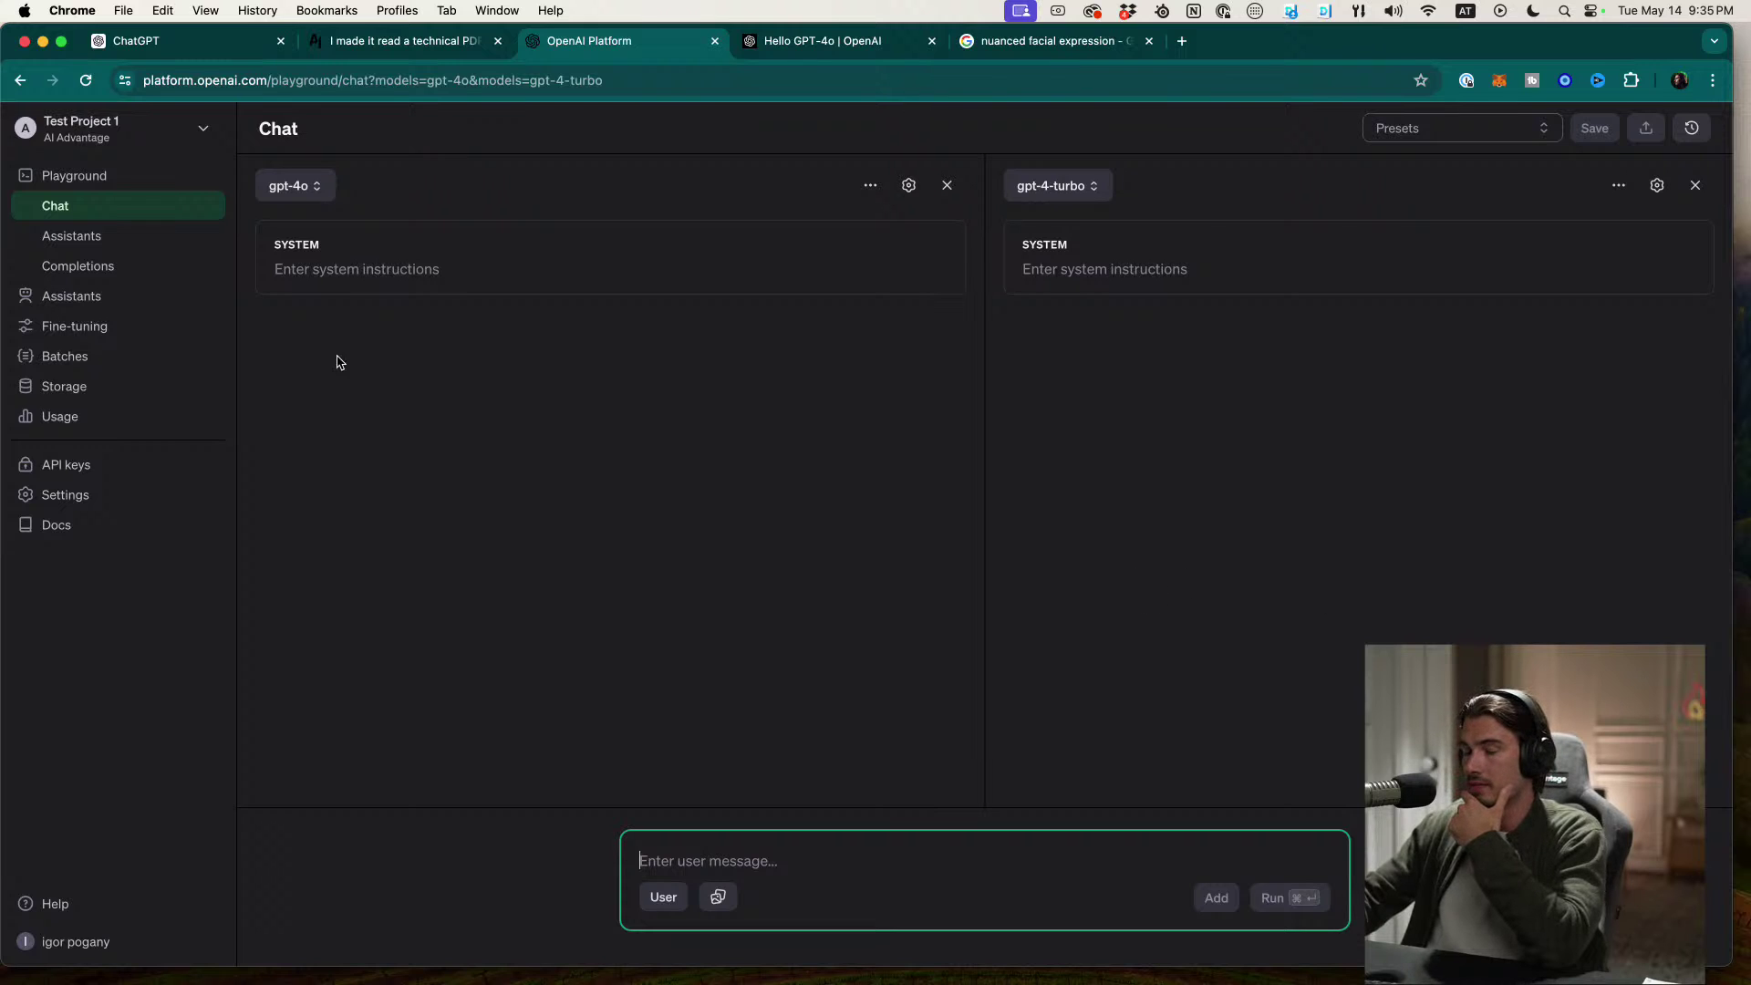
left_click(484, 407)
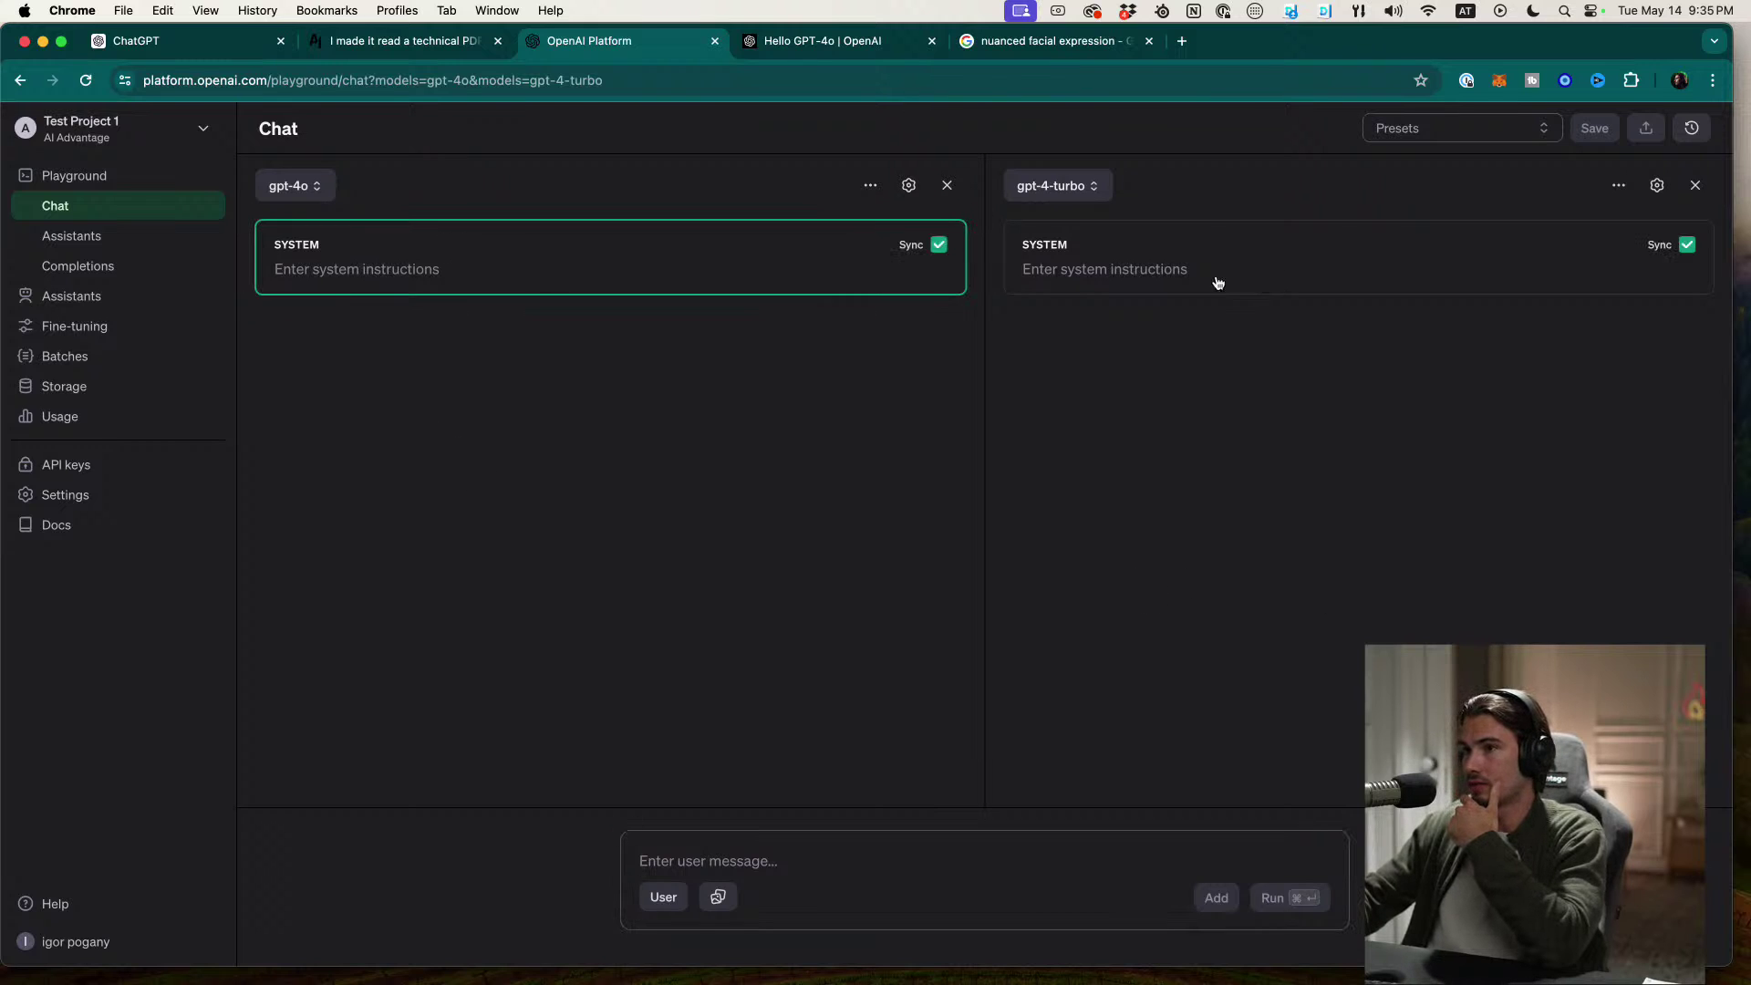
left_click(1187, 284)
left_click(422, 223)
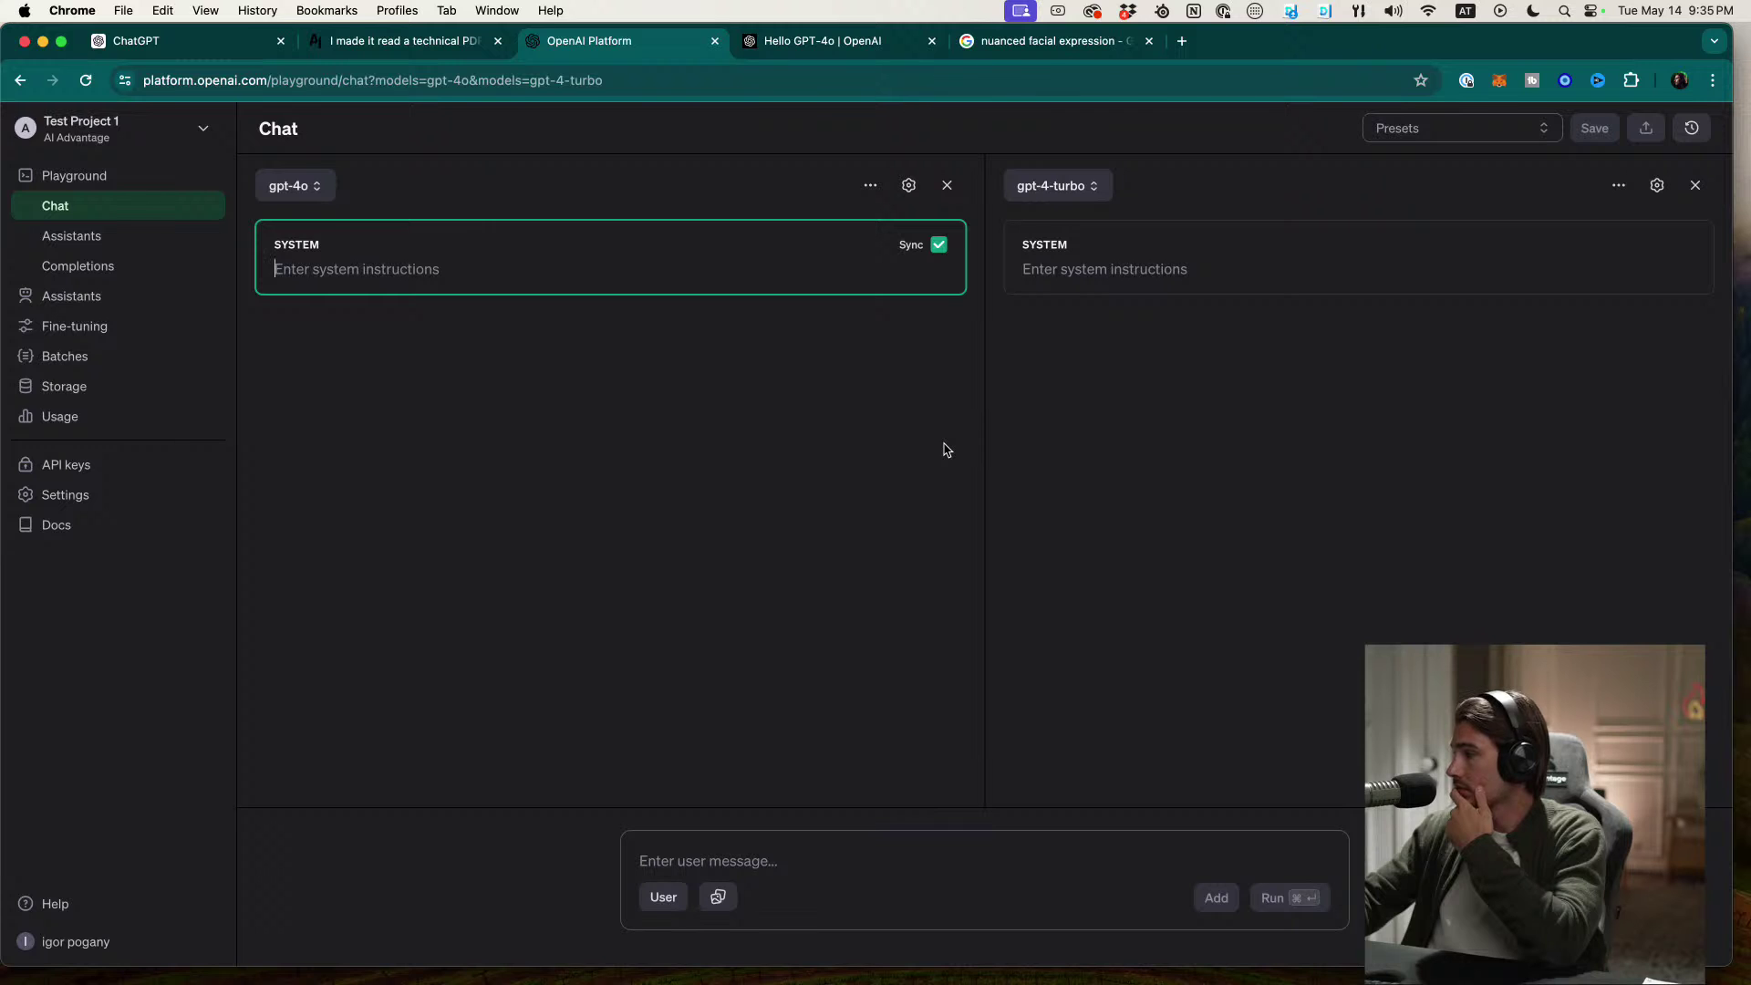
Step: Upload "Screenshot 2024-05-14 at 9.35.26 PM" from the Desktop as an image in the user message
left_click(722, 891)
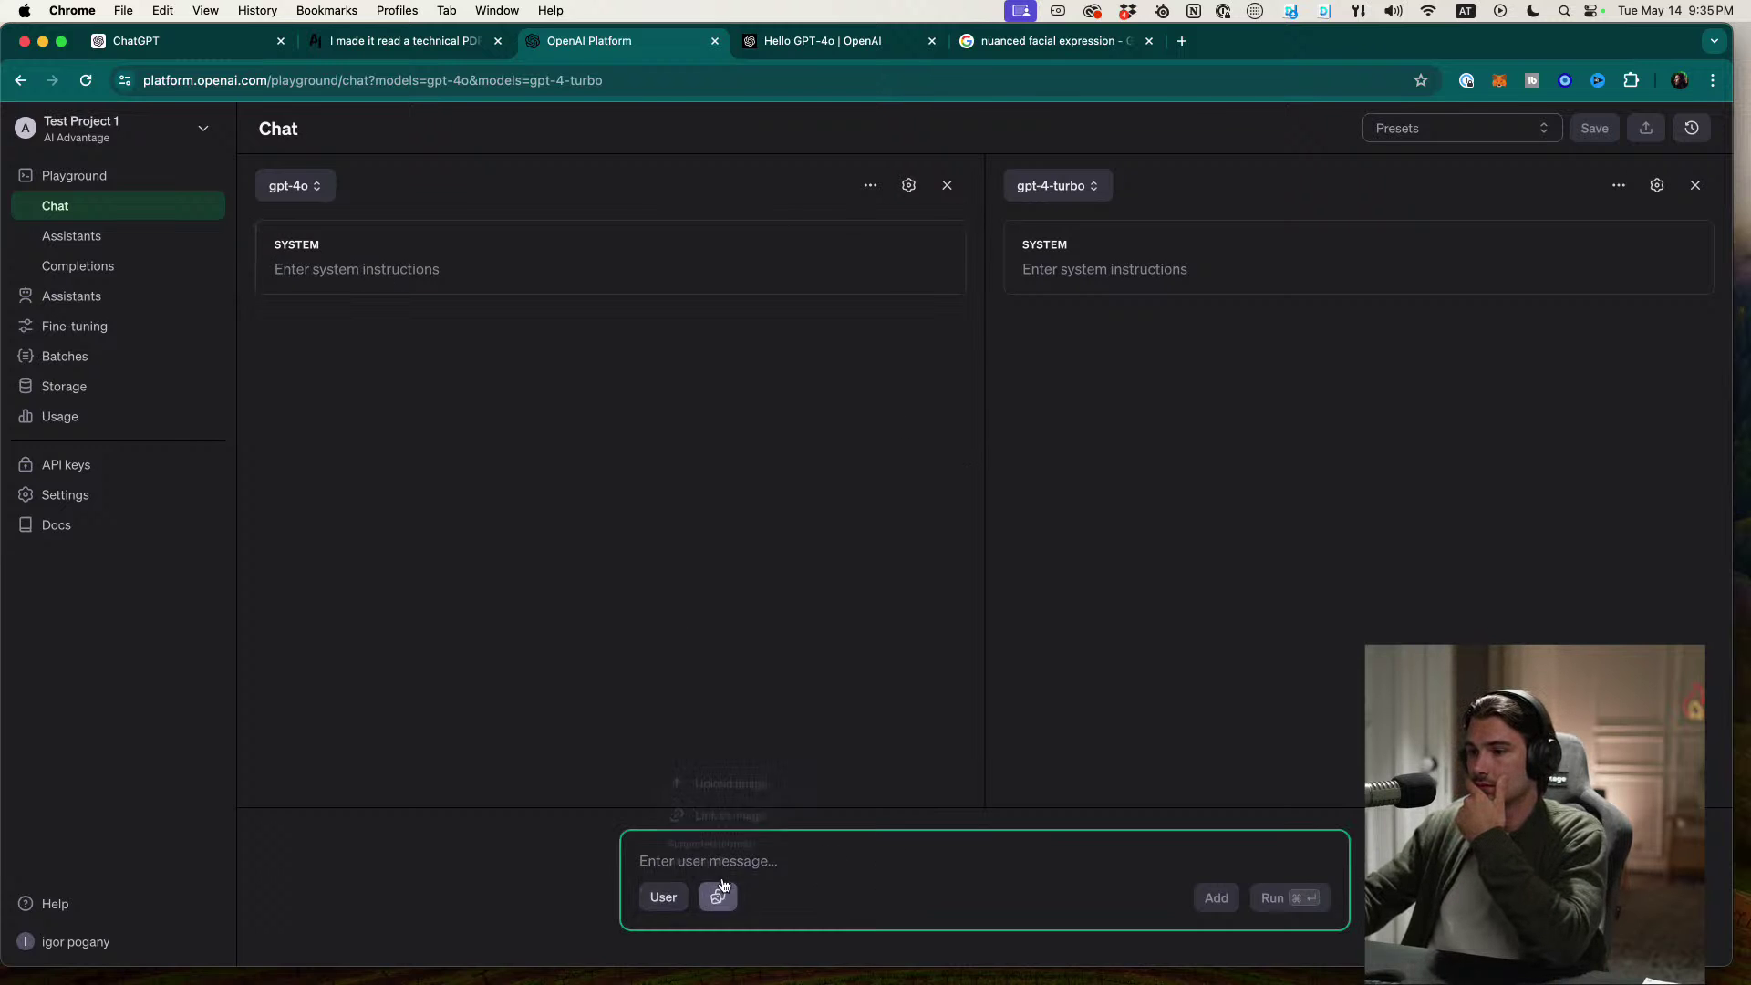
left_click(717, 781)
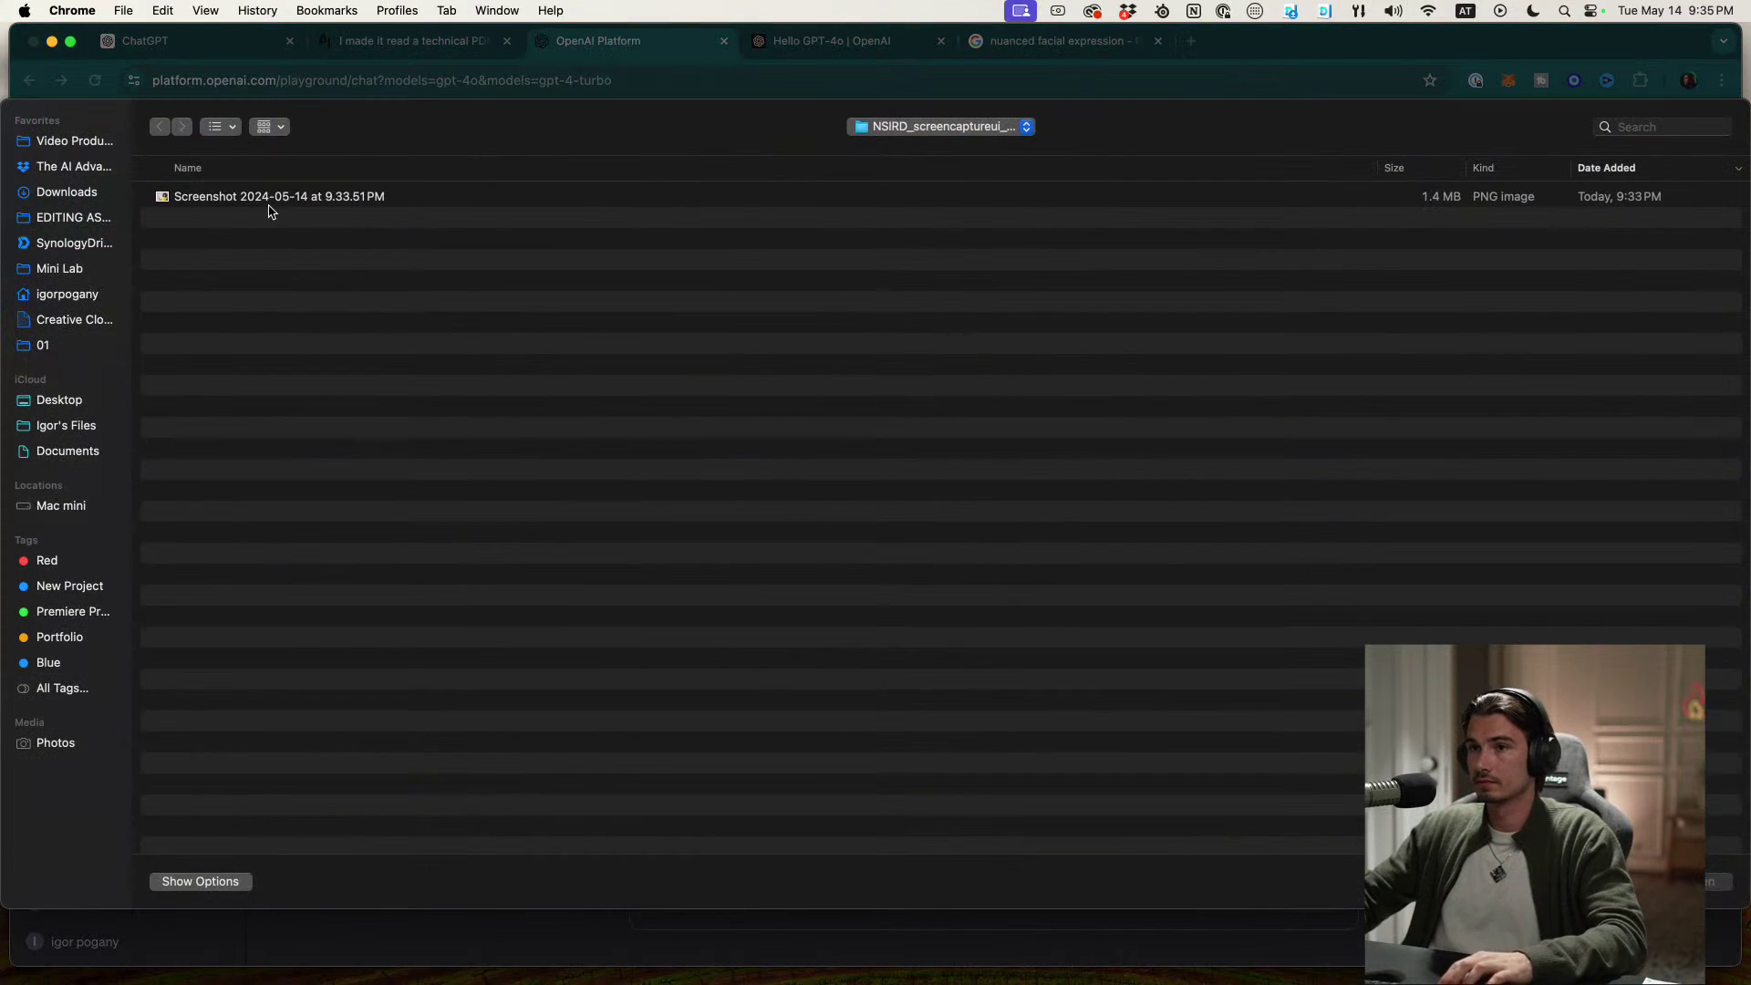
left_click(271, 202)
left_click(60, 401)
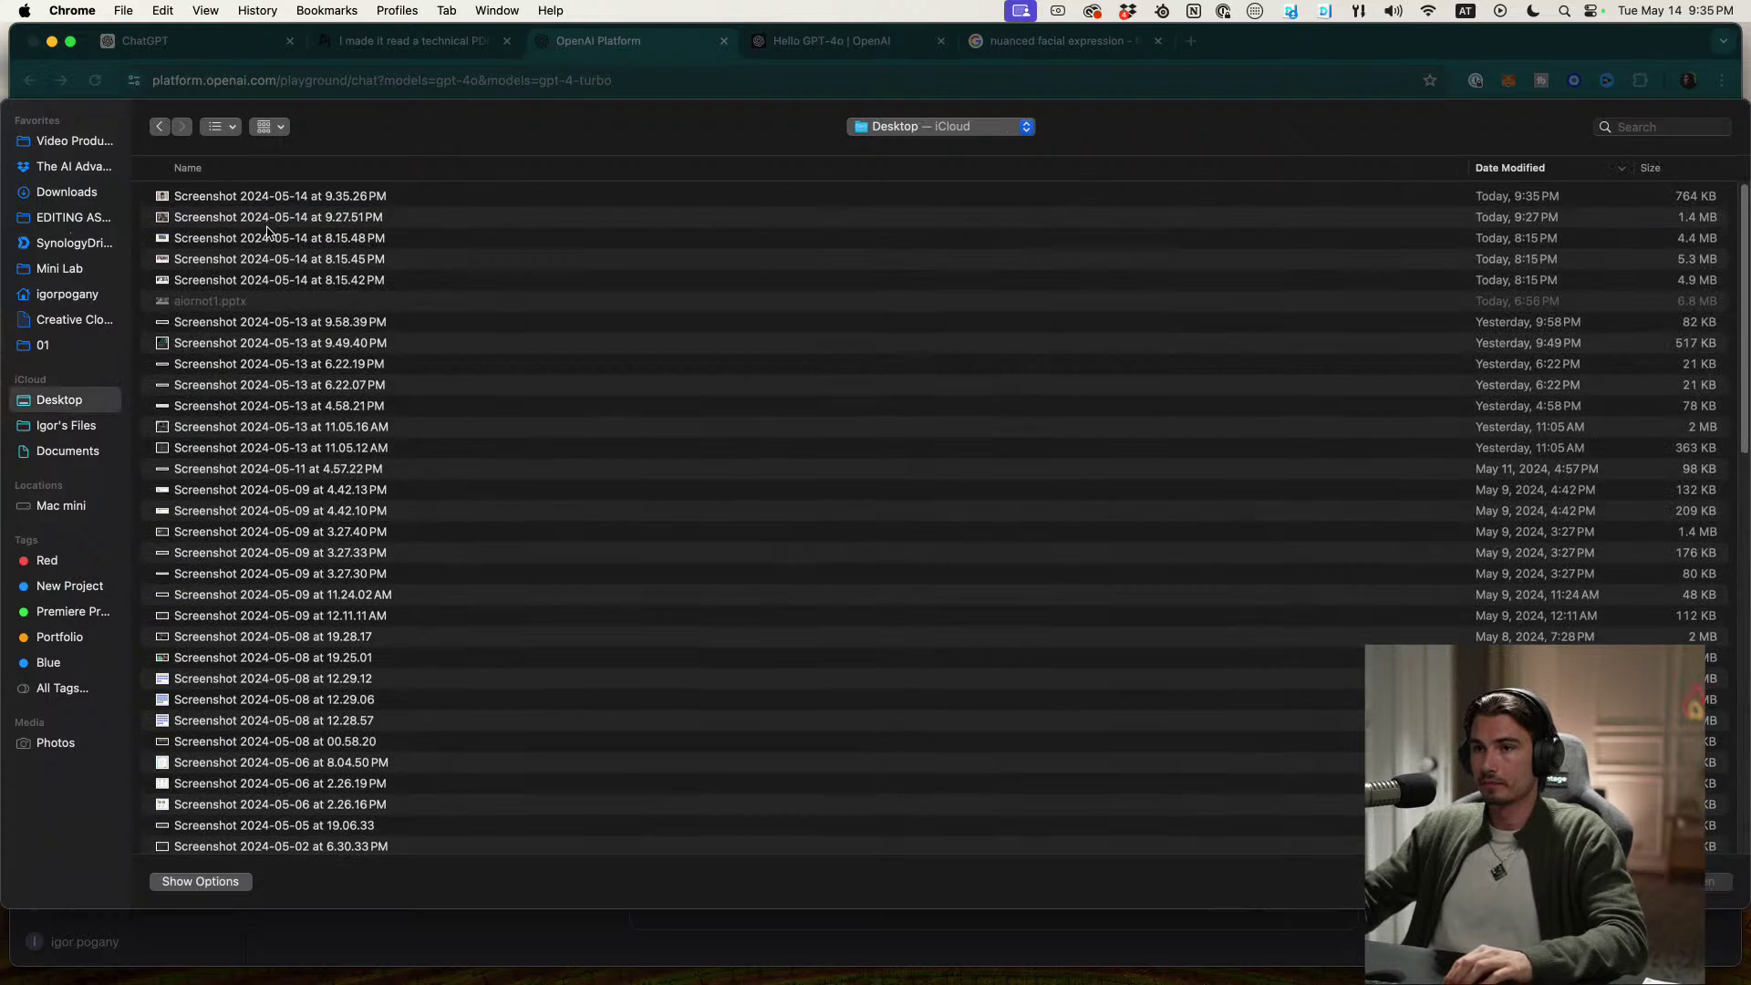
left_click(239, 197)
key("space")
key("space")
key("Return")
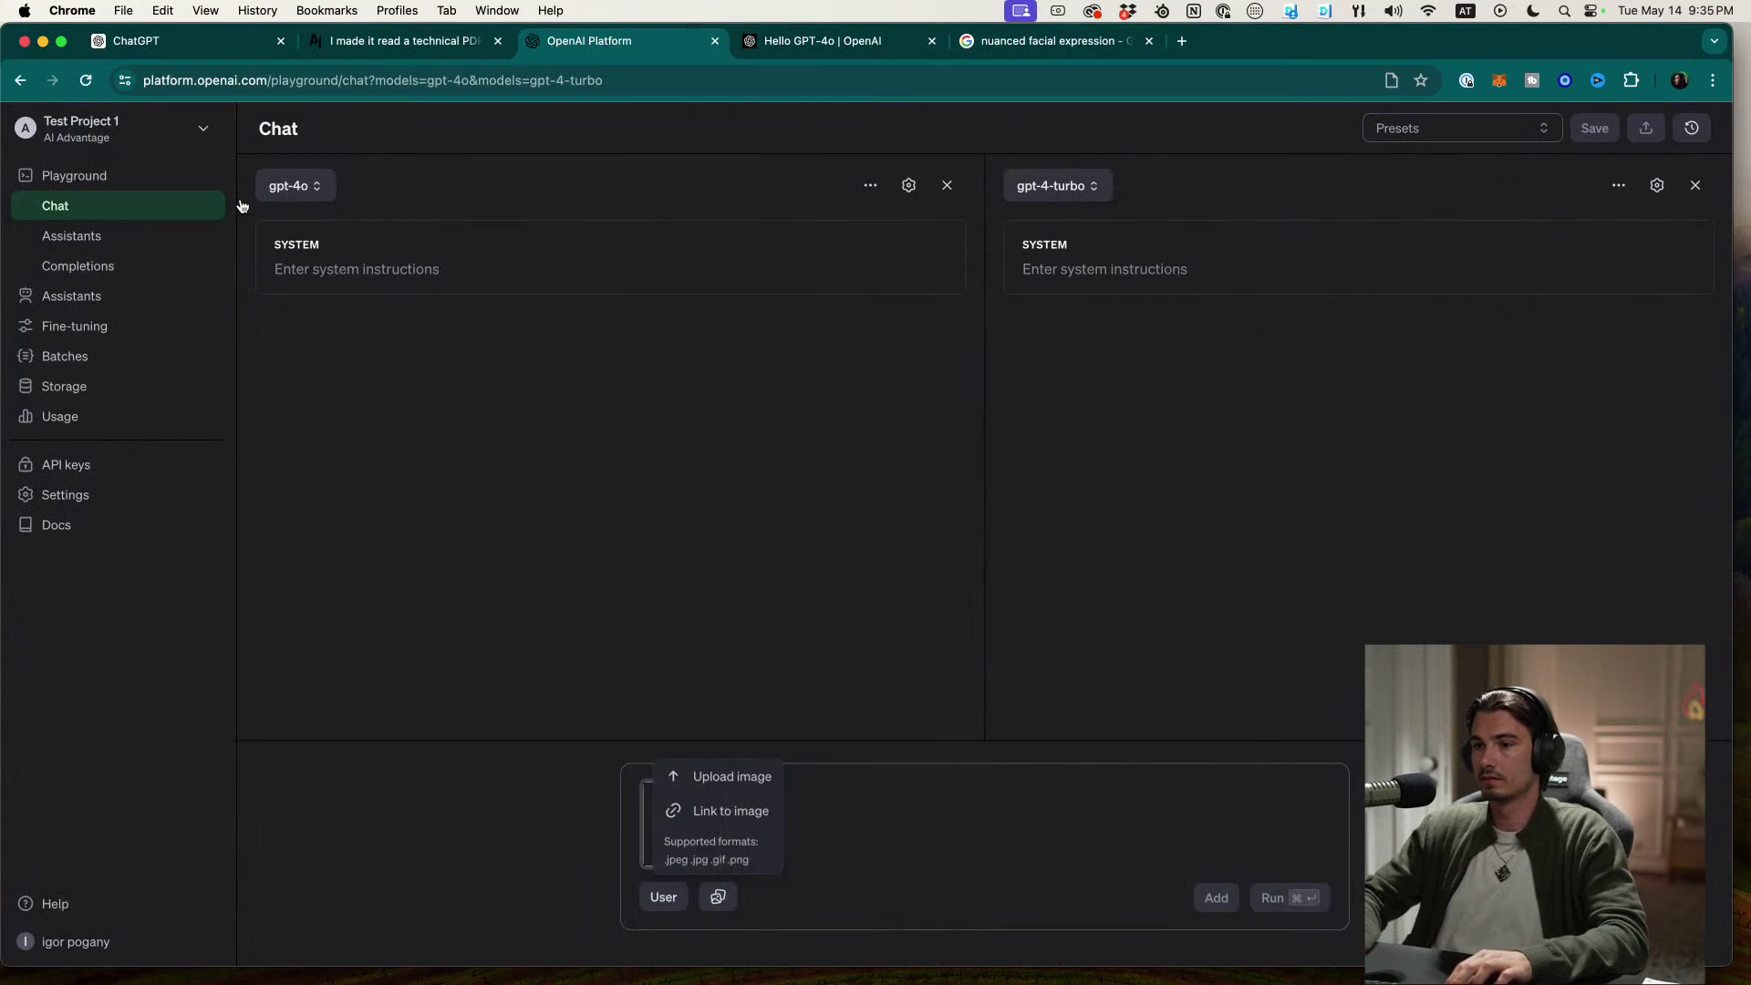
Step: Add the prompt "what is this emotion? be precise" to the image and run it on both models
left_click(1028, 848)
type("what is t")
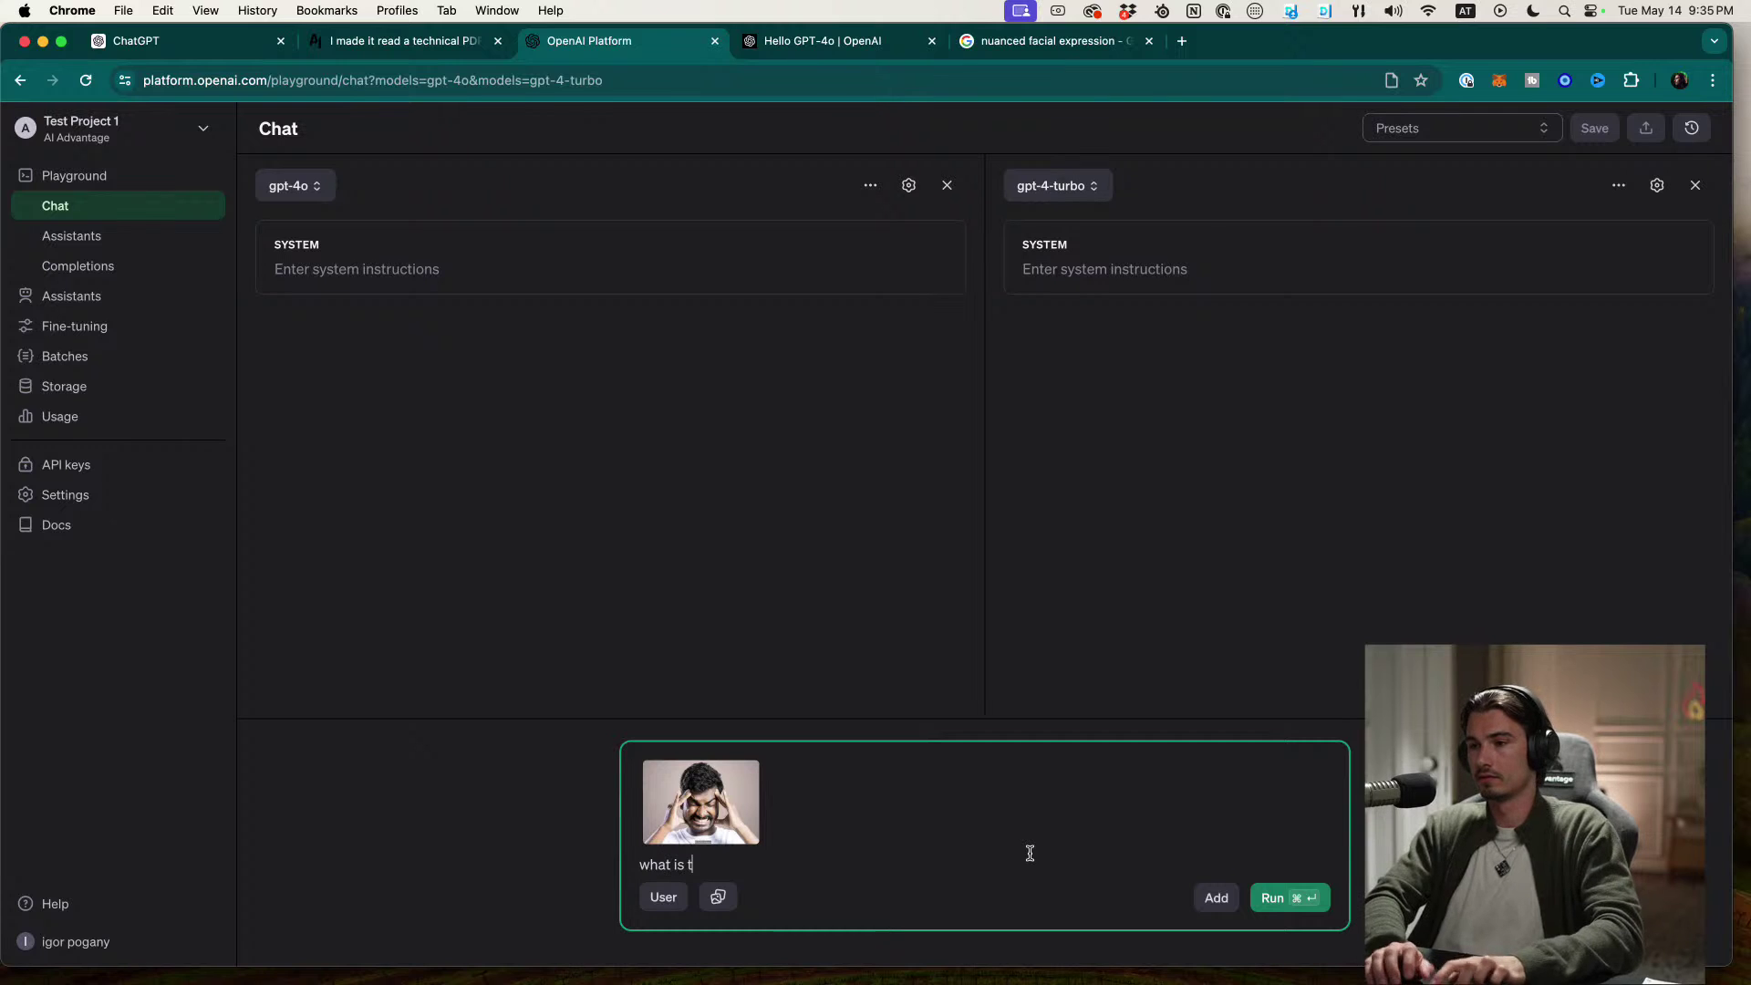
type("his emotion? be precise")
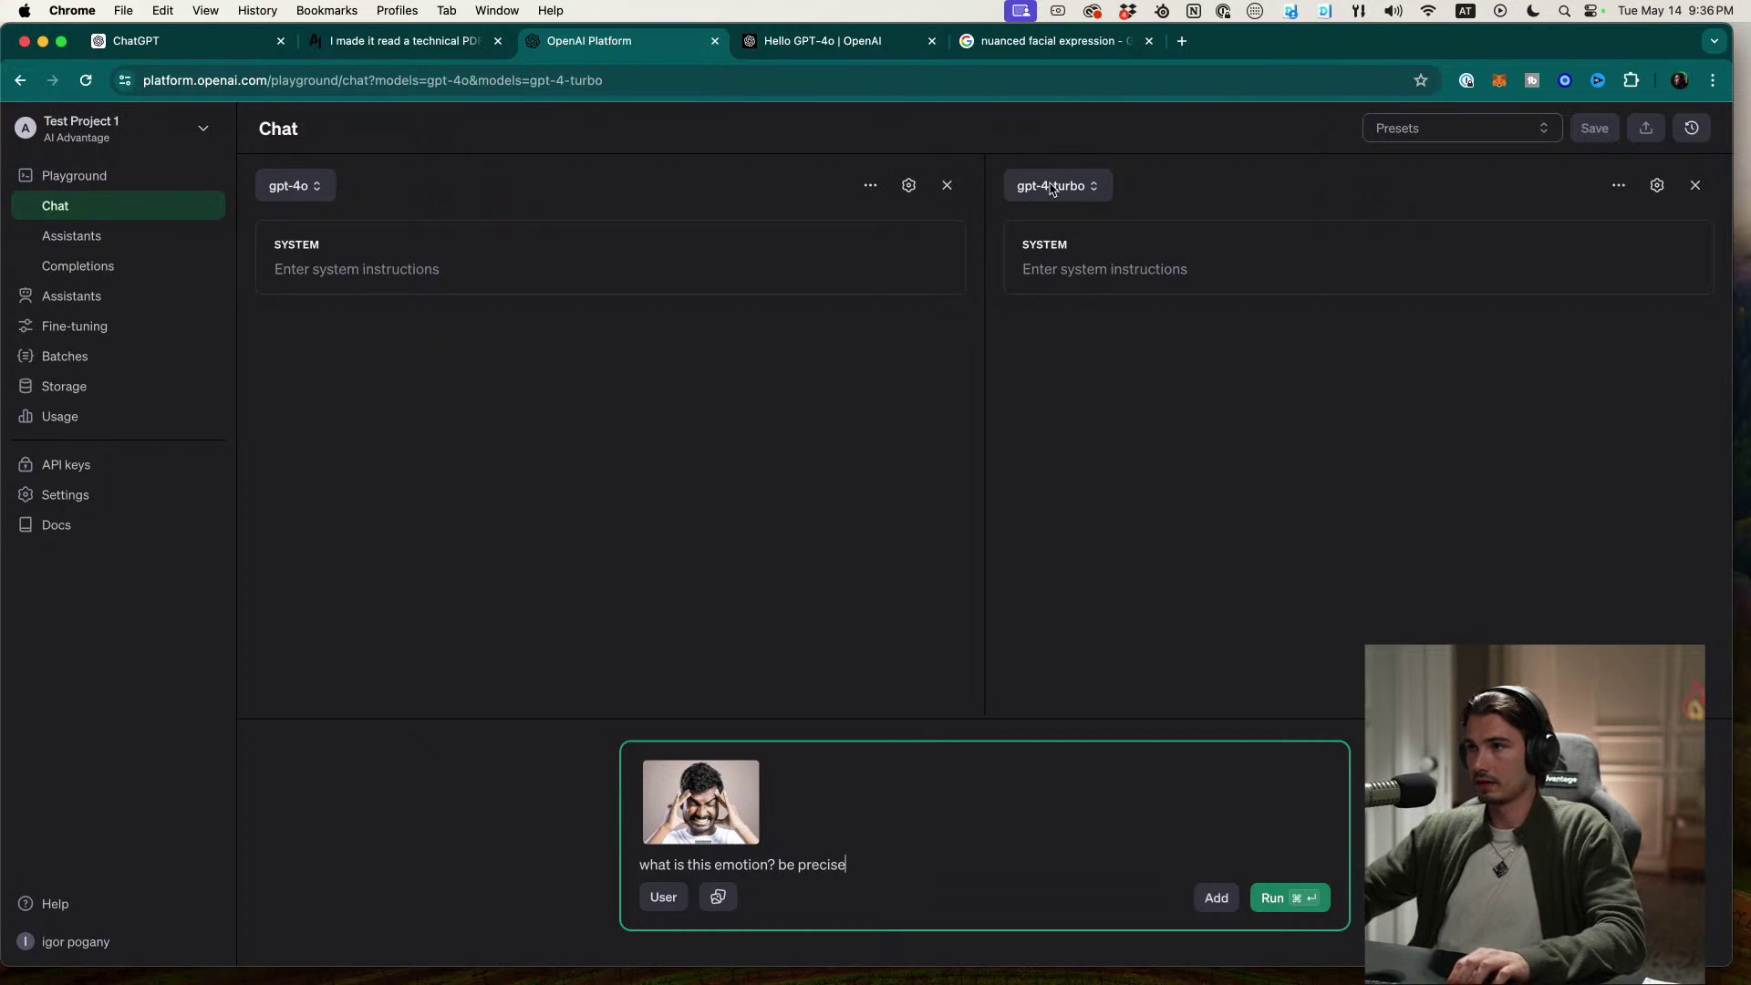
left_click(1311, 892)
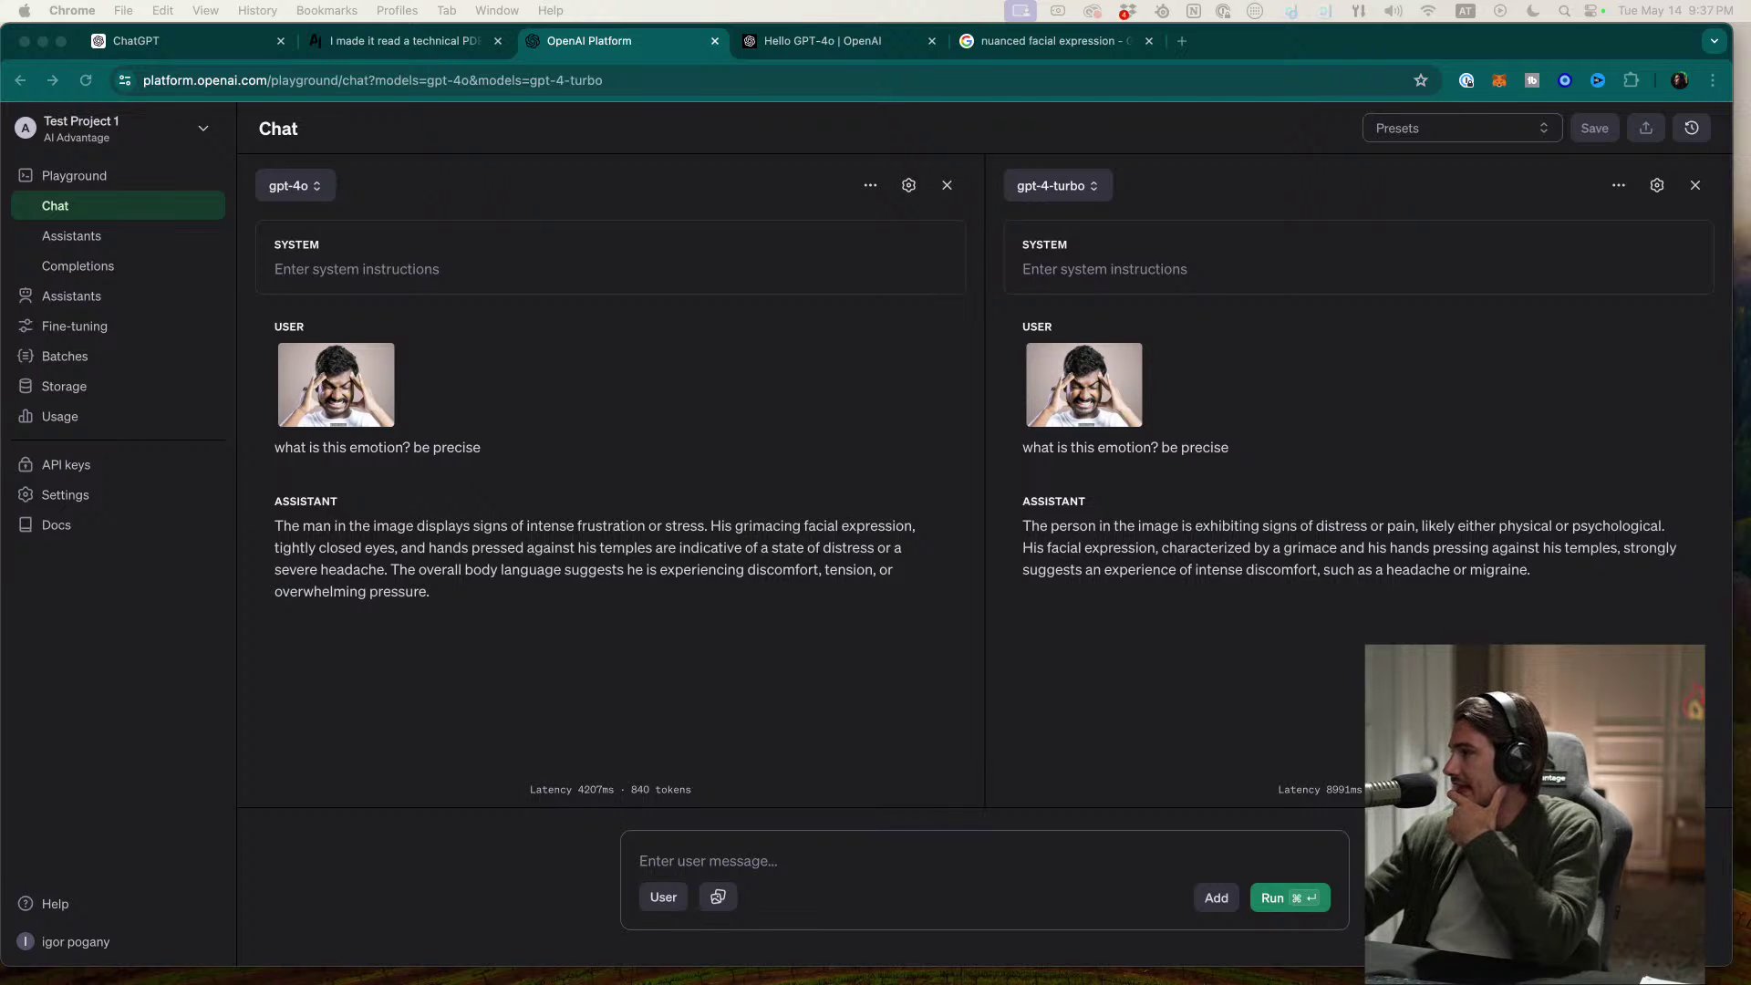
left_click(620, 637)
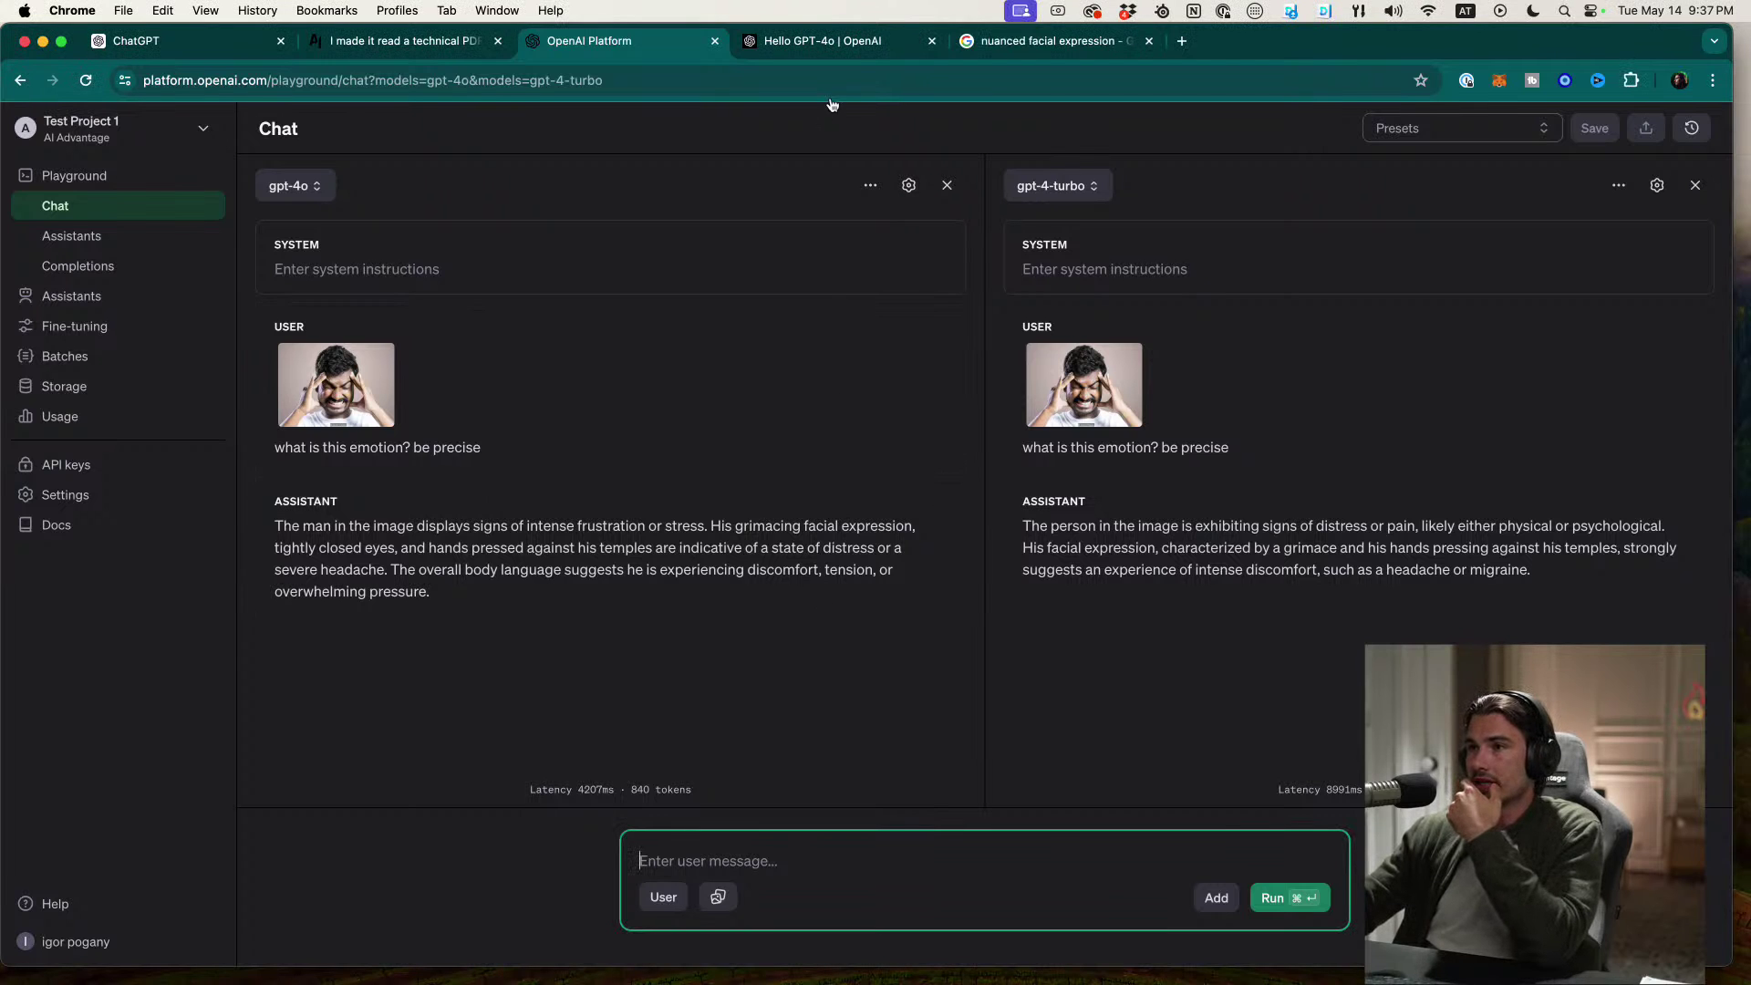
Step: Review the Hello GPT-4o article, from the model capabilities section to the list of samples under Explorations of capabilities
left_click(844, 41)
scroll(990, 579, "down", 15)
scroll(986, 559, "up", 20)
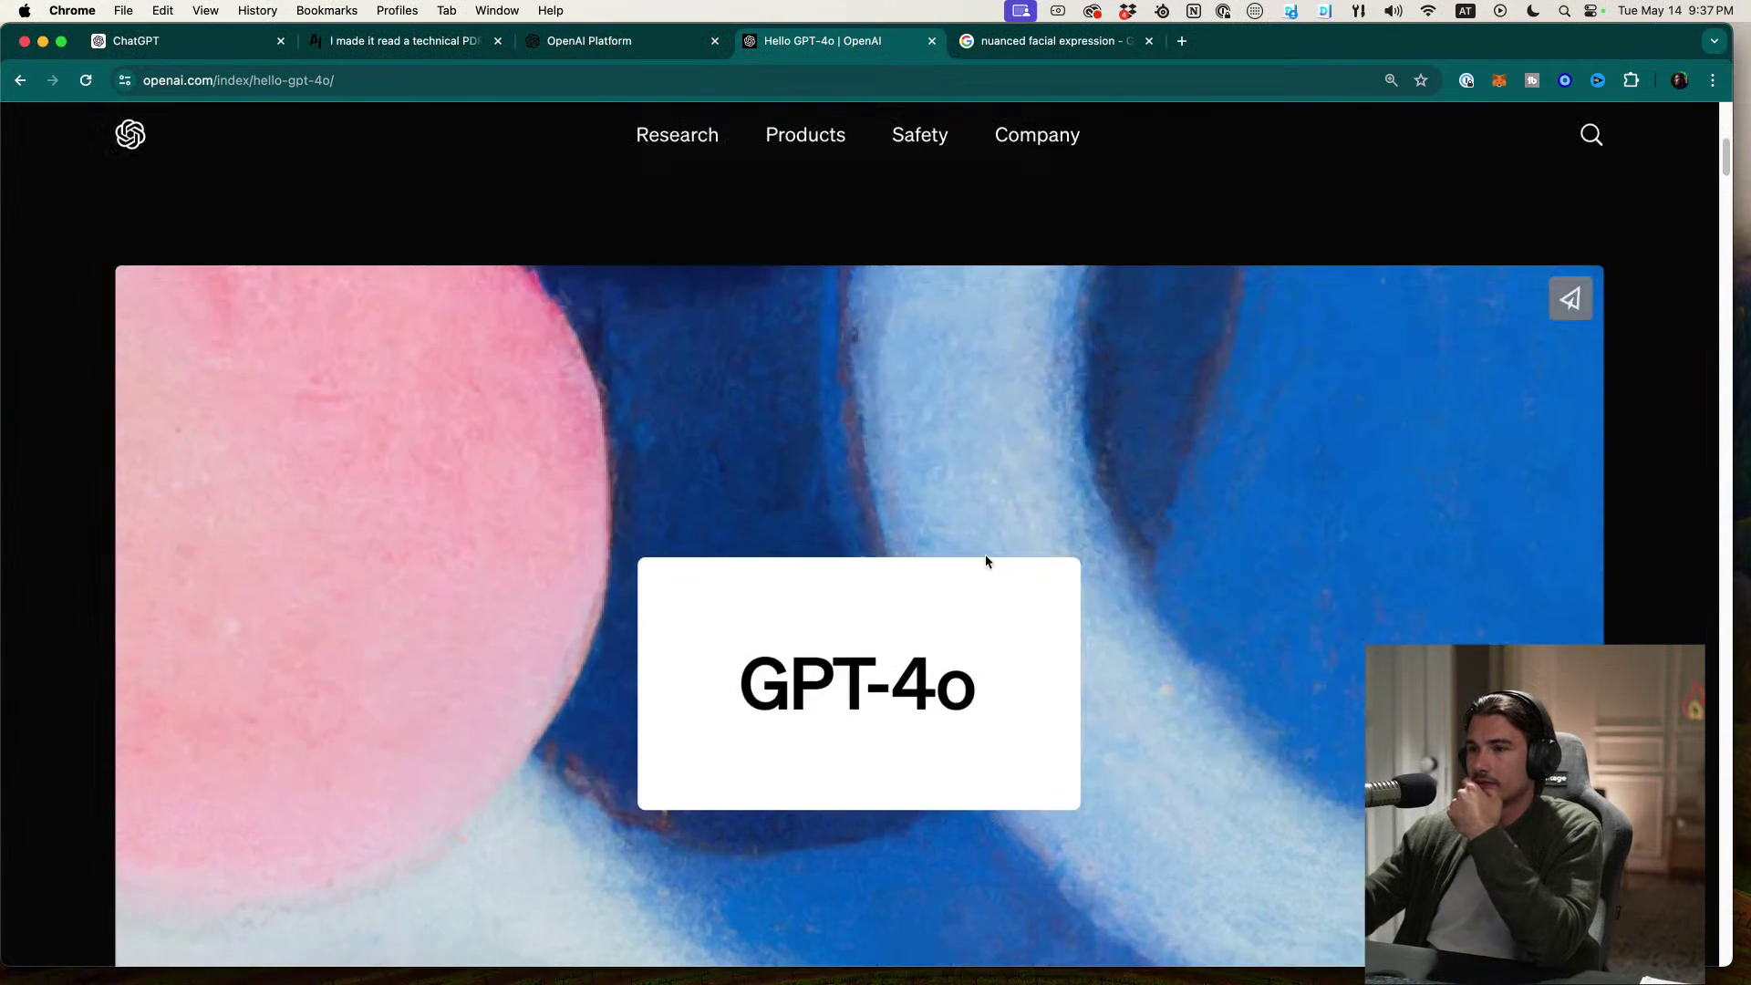
scroll(1004, 543, "down", 8)
scroll(1011, 528, "down", 20)
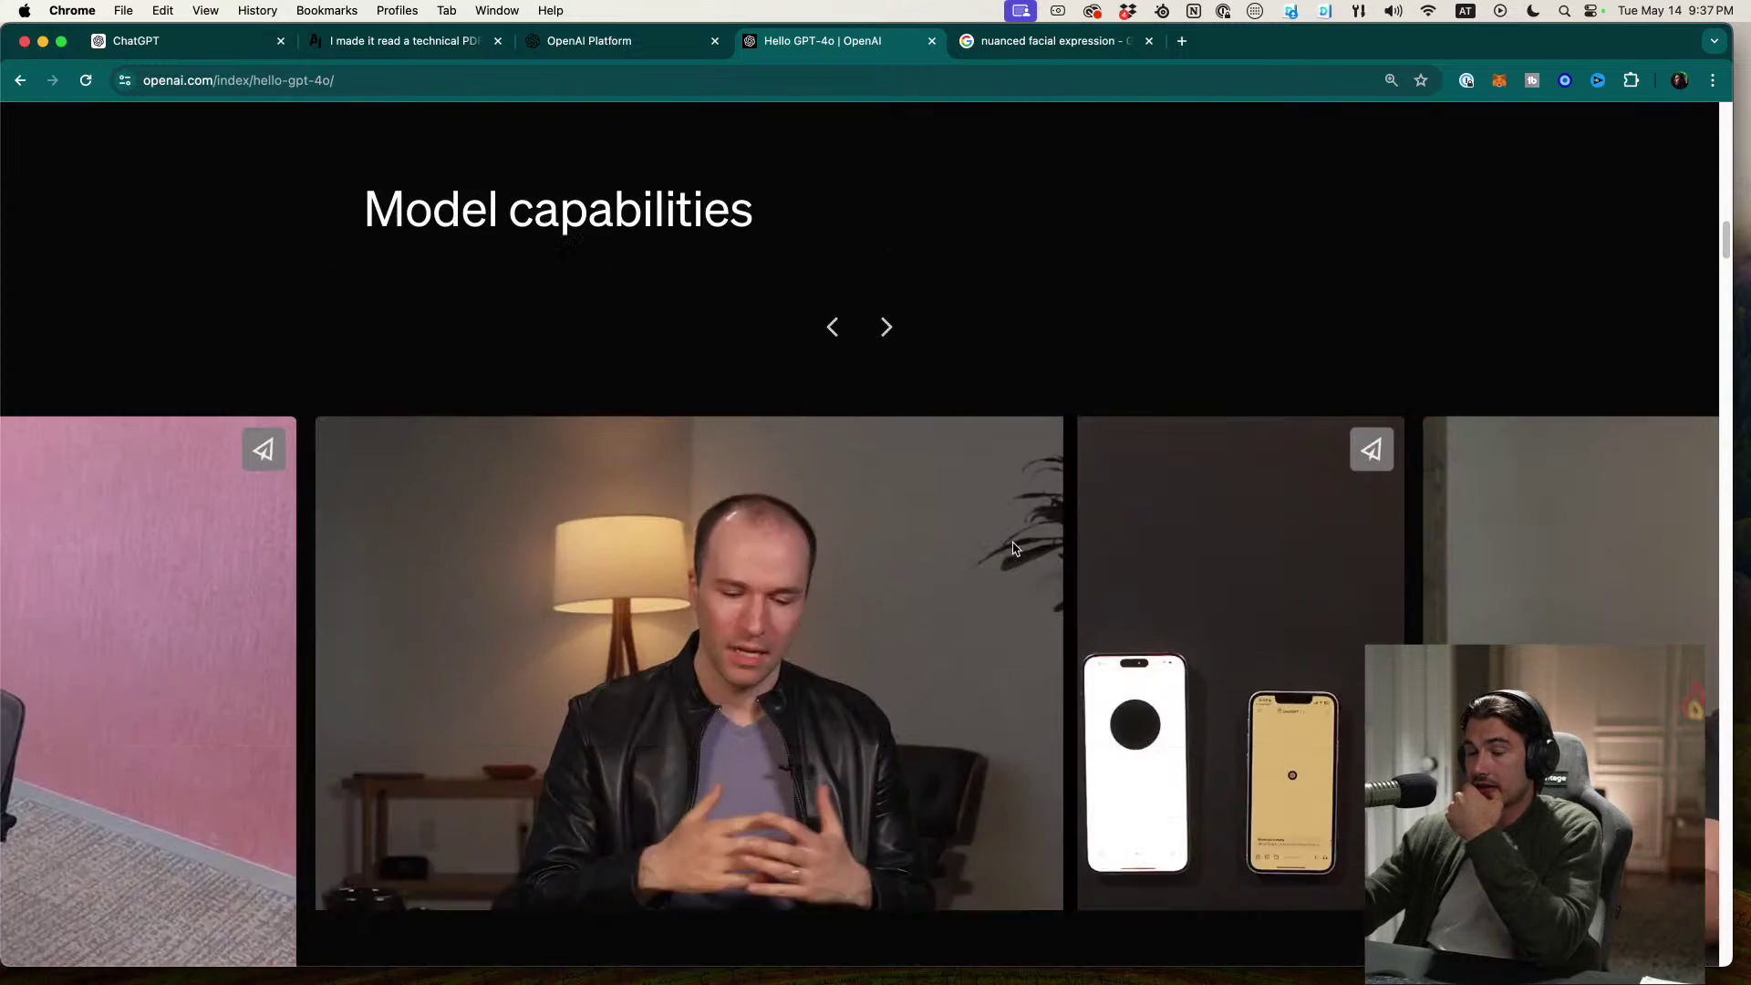
scroll(1034, 546, "down", 5)
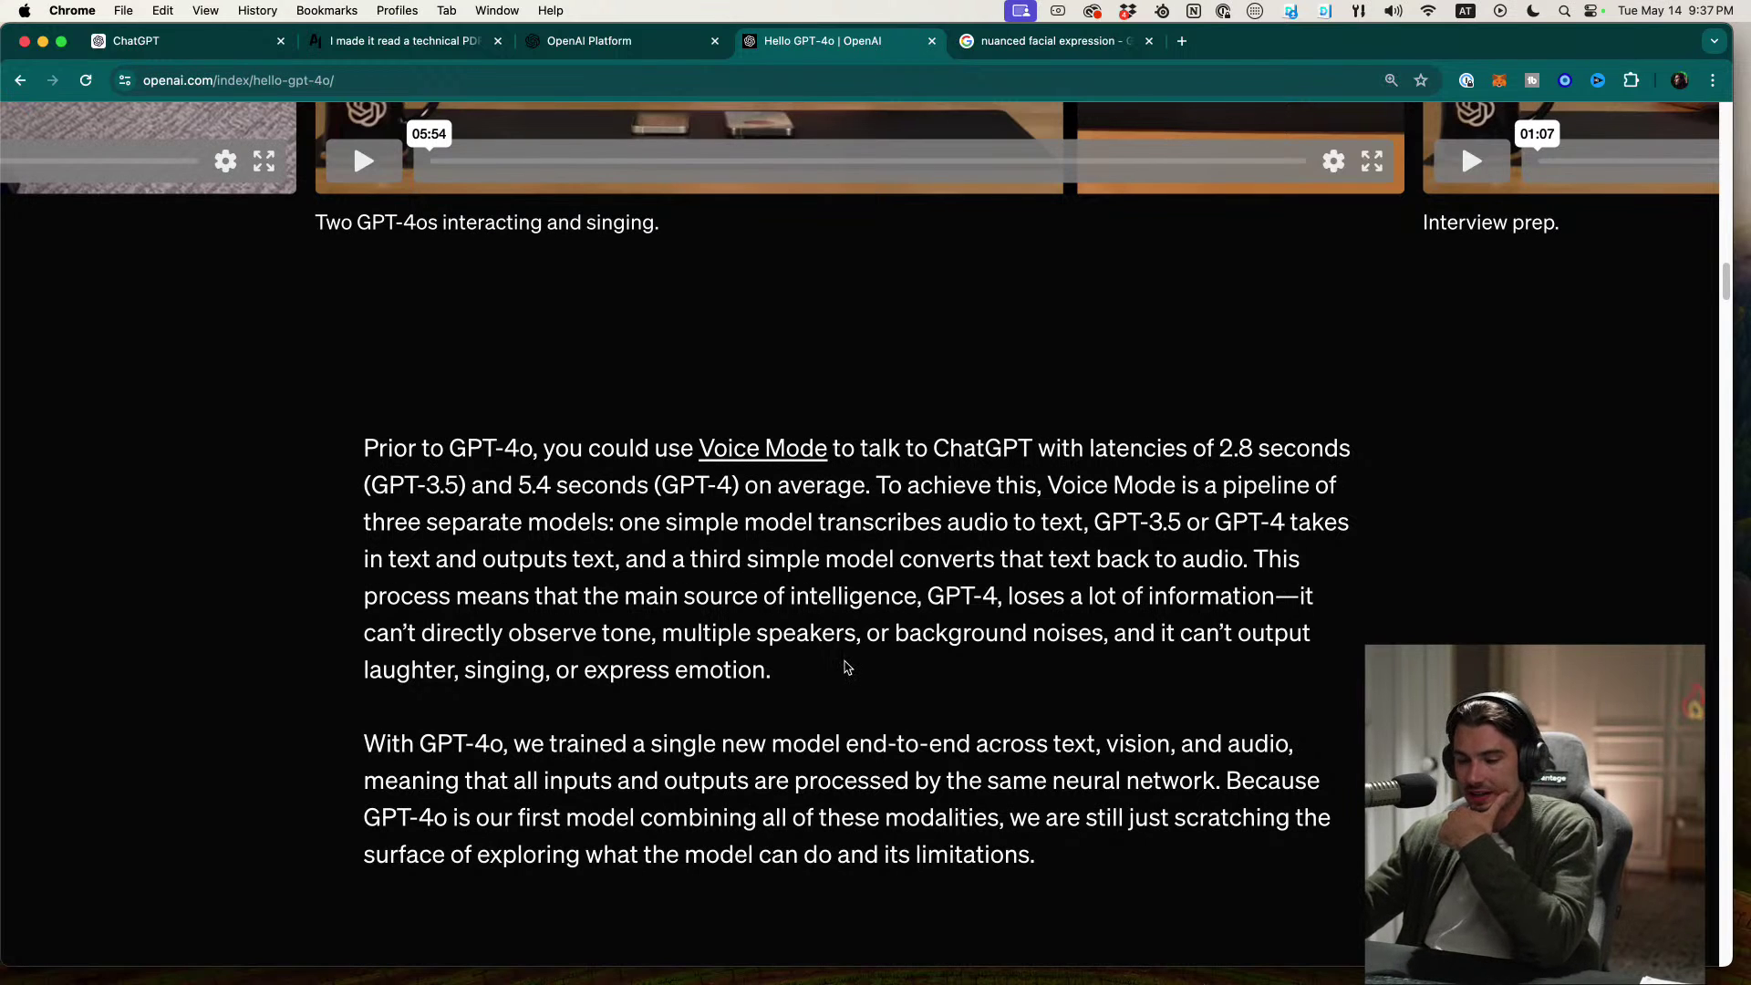
scroll(848, 668, "down", 1)
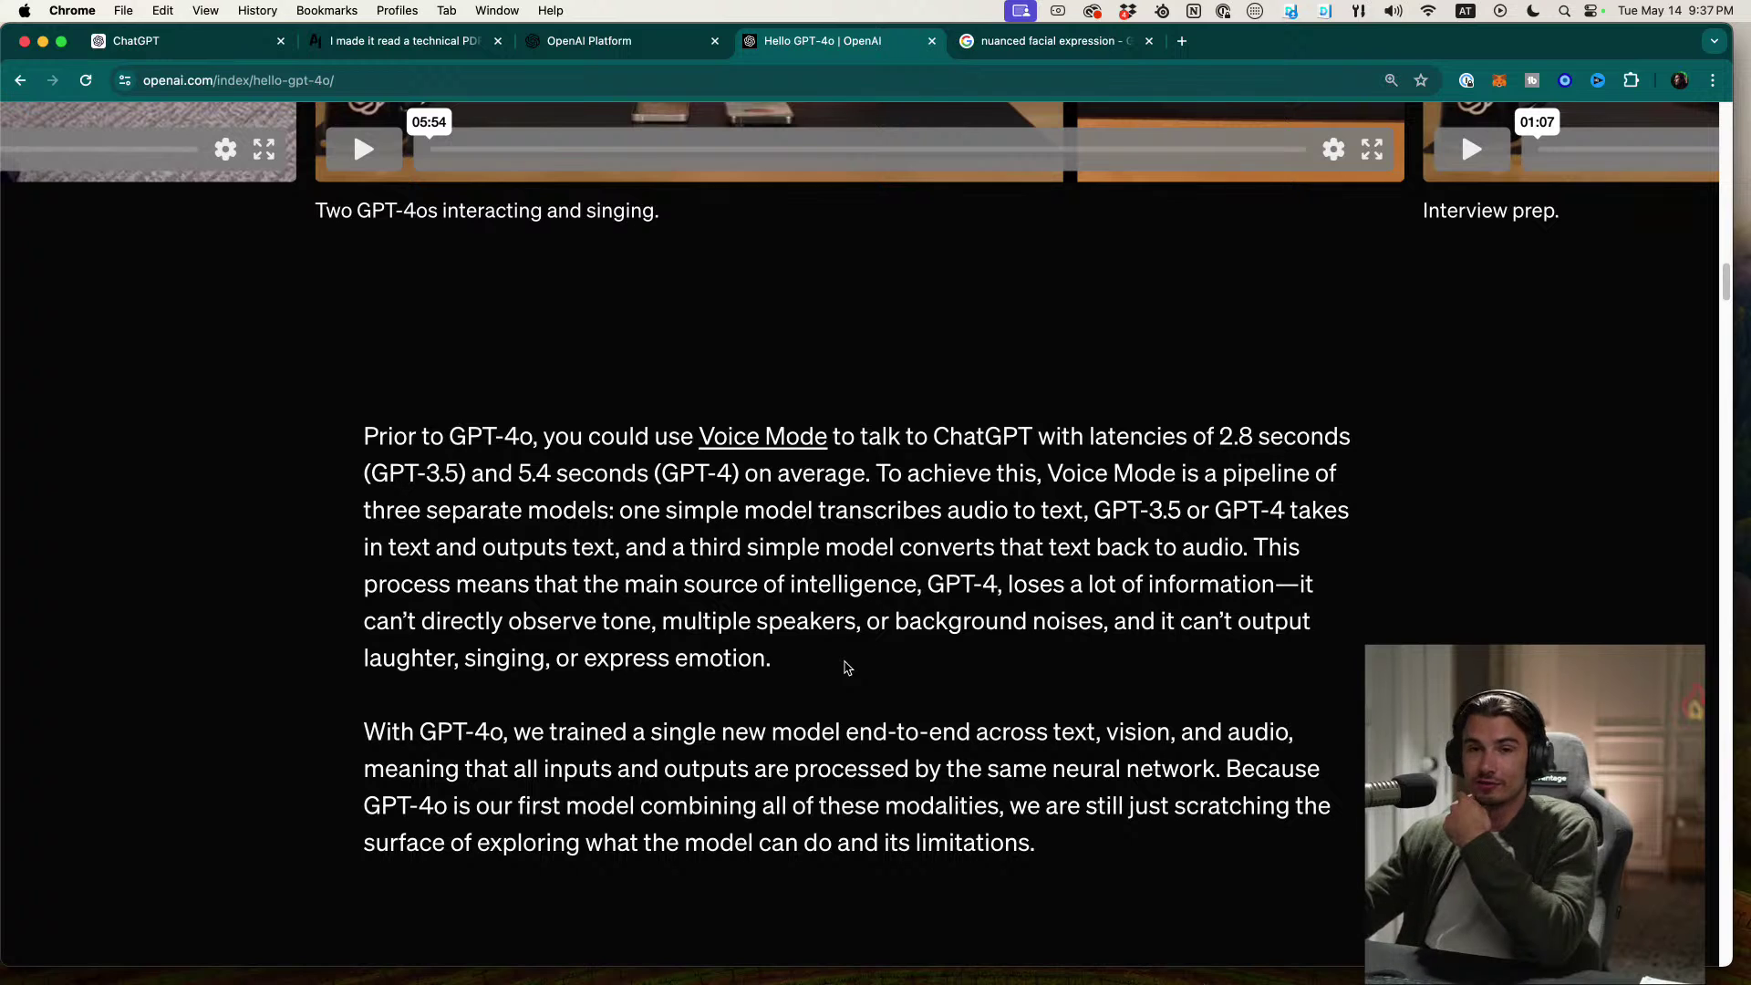
scroll(971, 652, "down", 5)
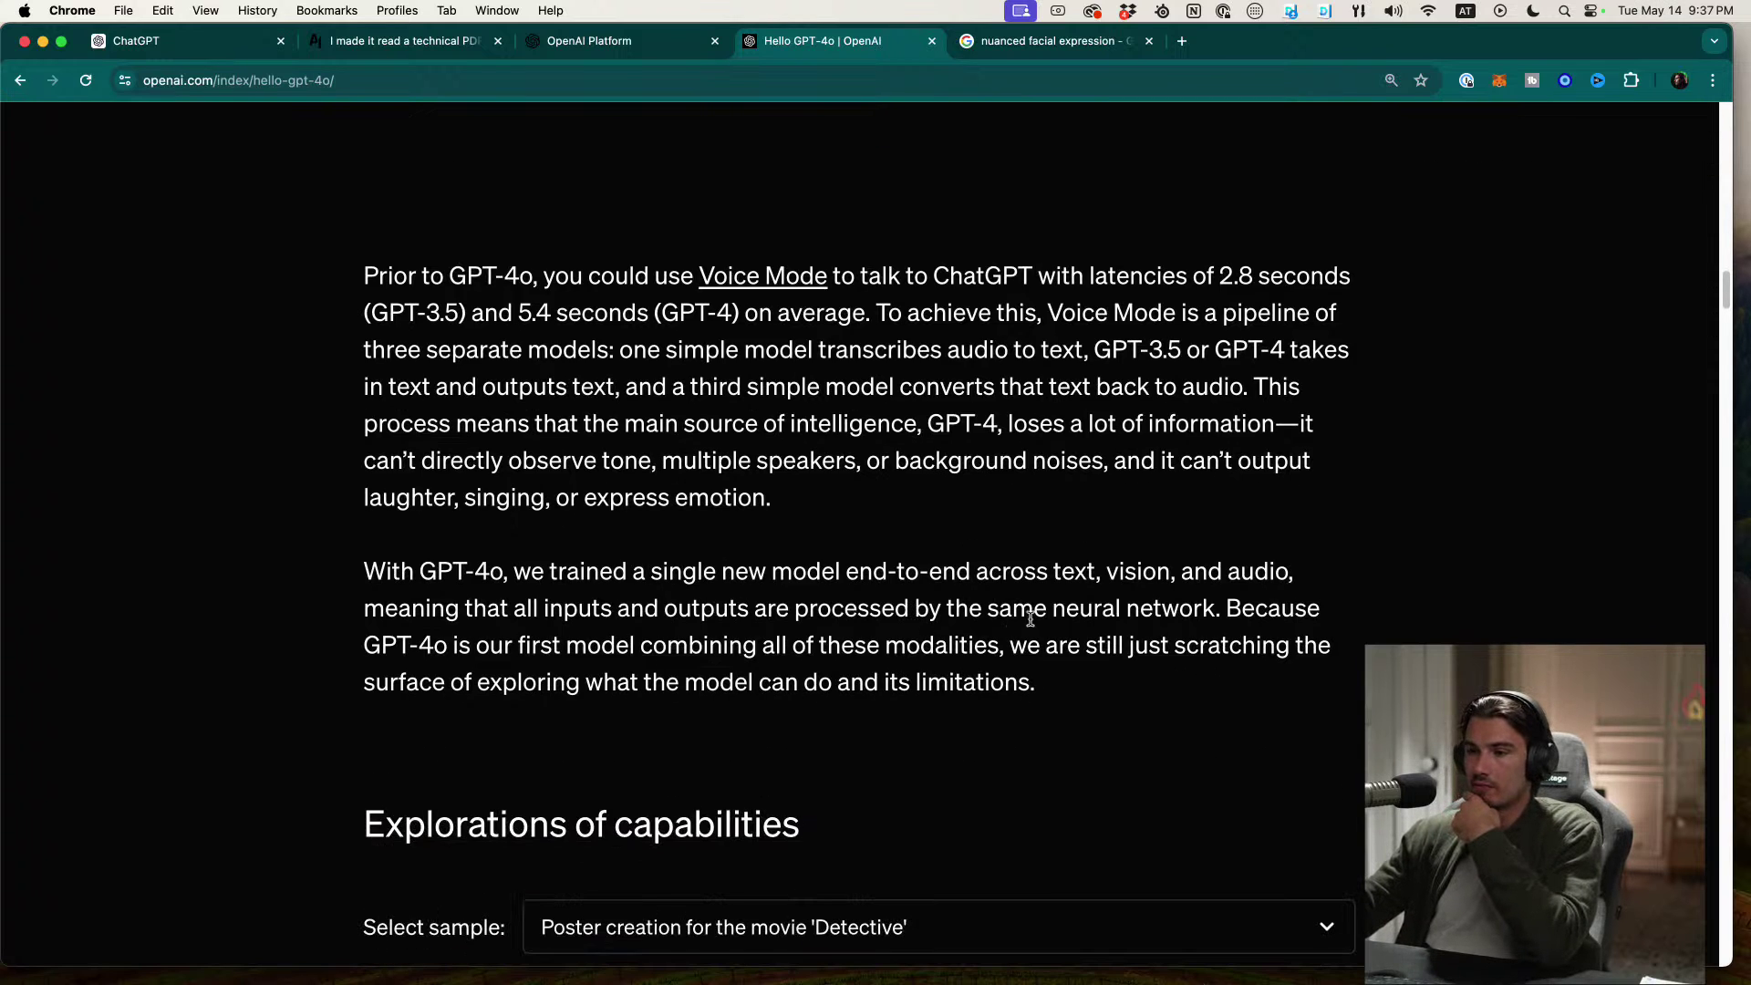
scroll(1031, 618, "down", 12)
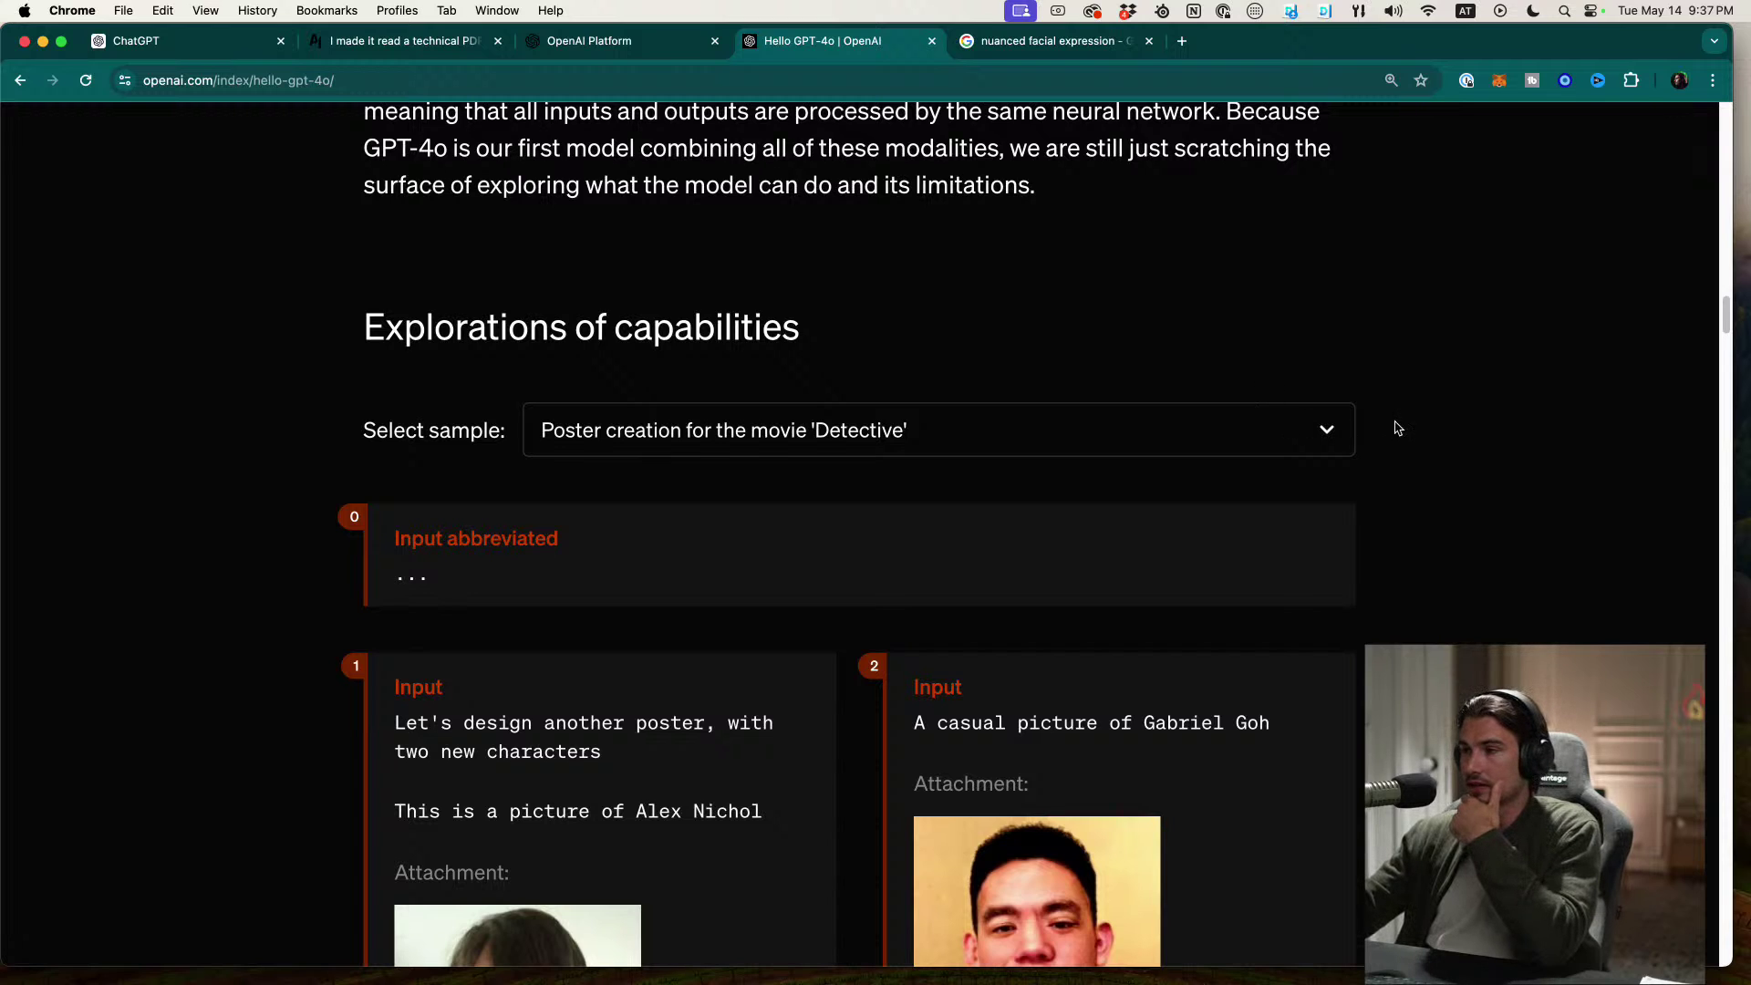
left_click(1304, 434)
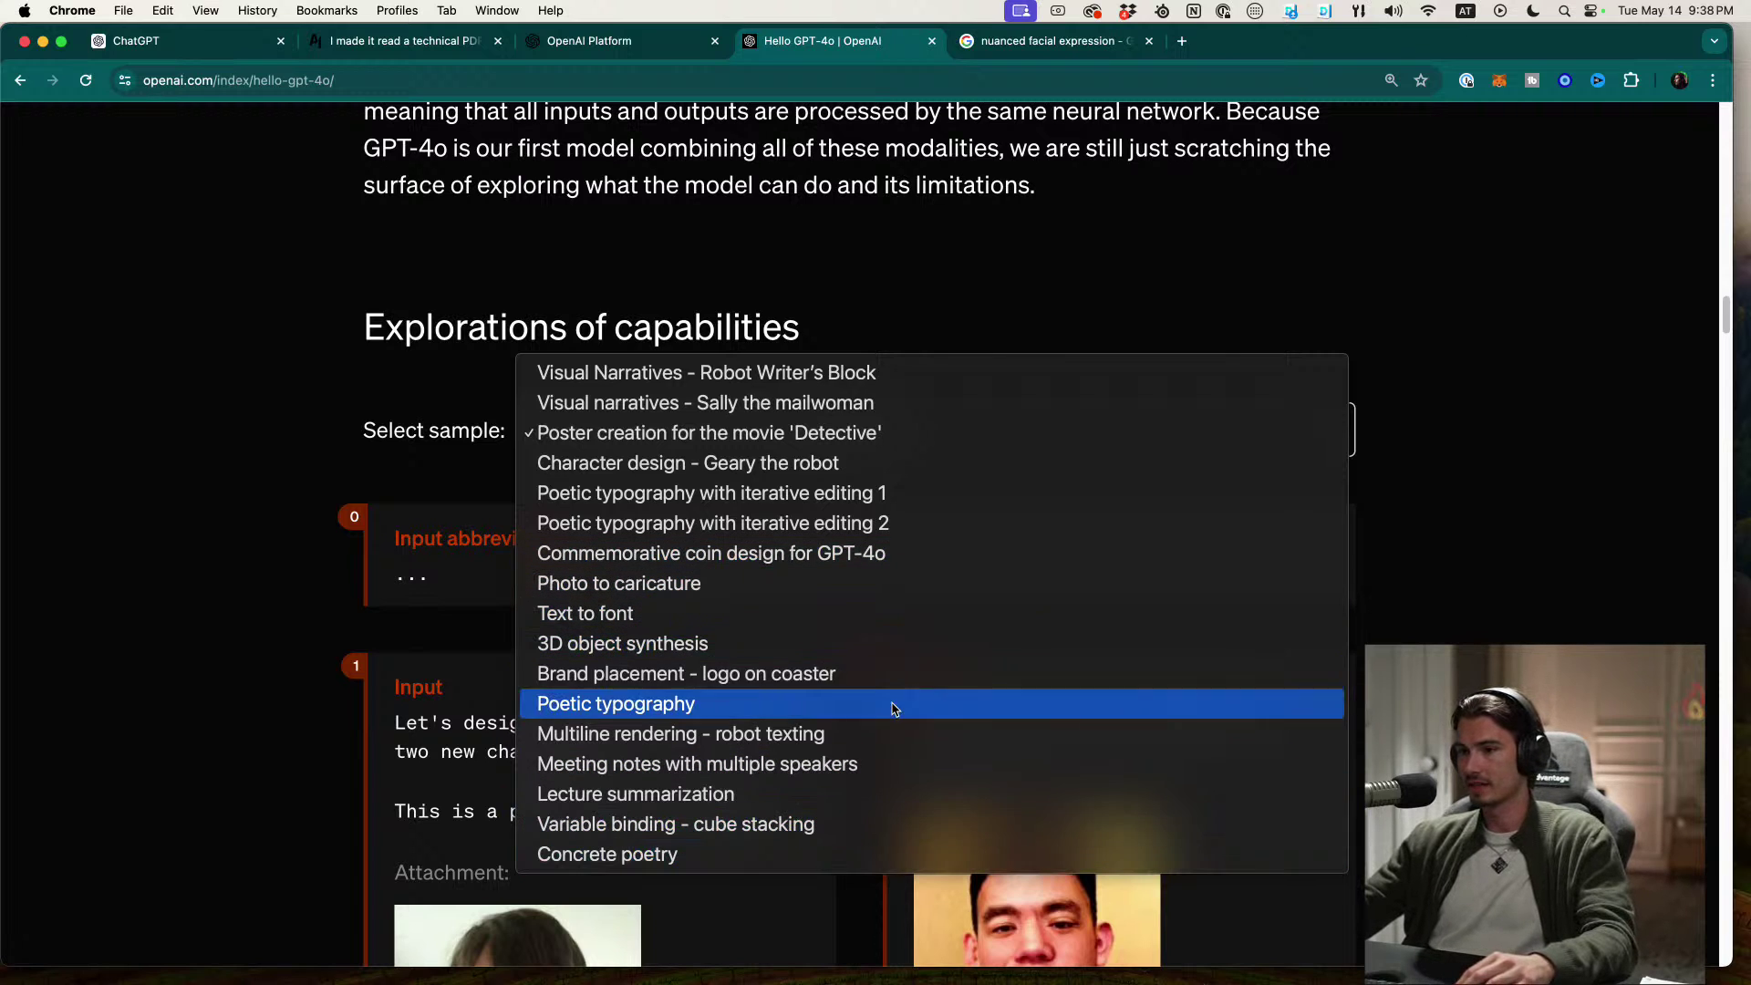
left_click(707, 314)
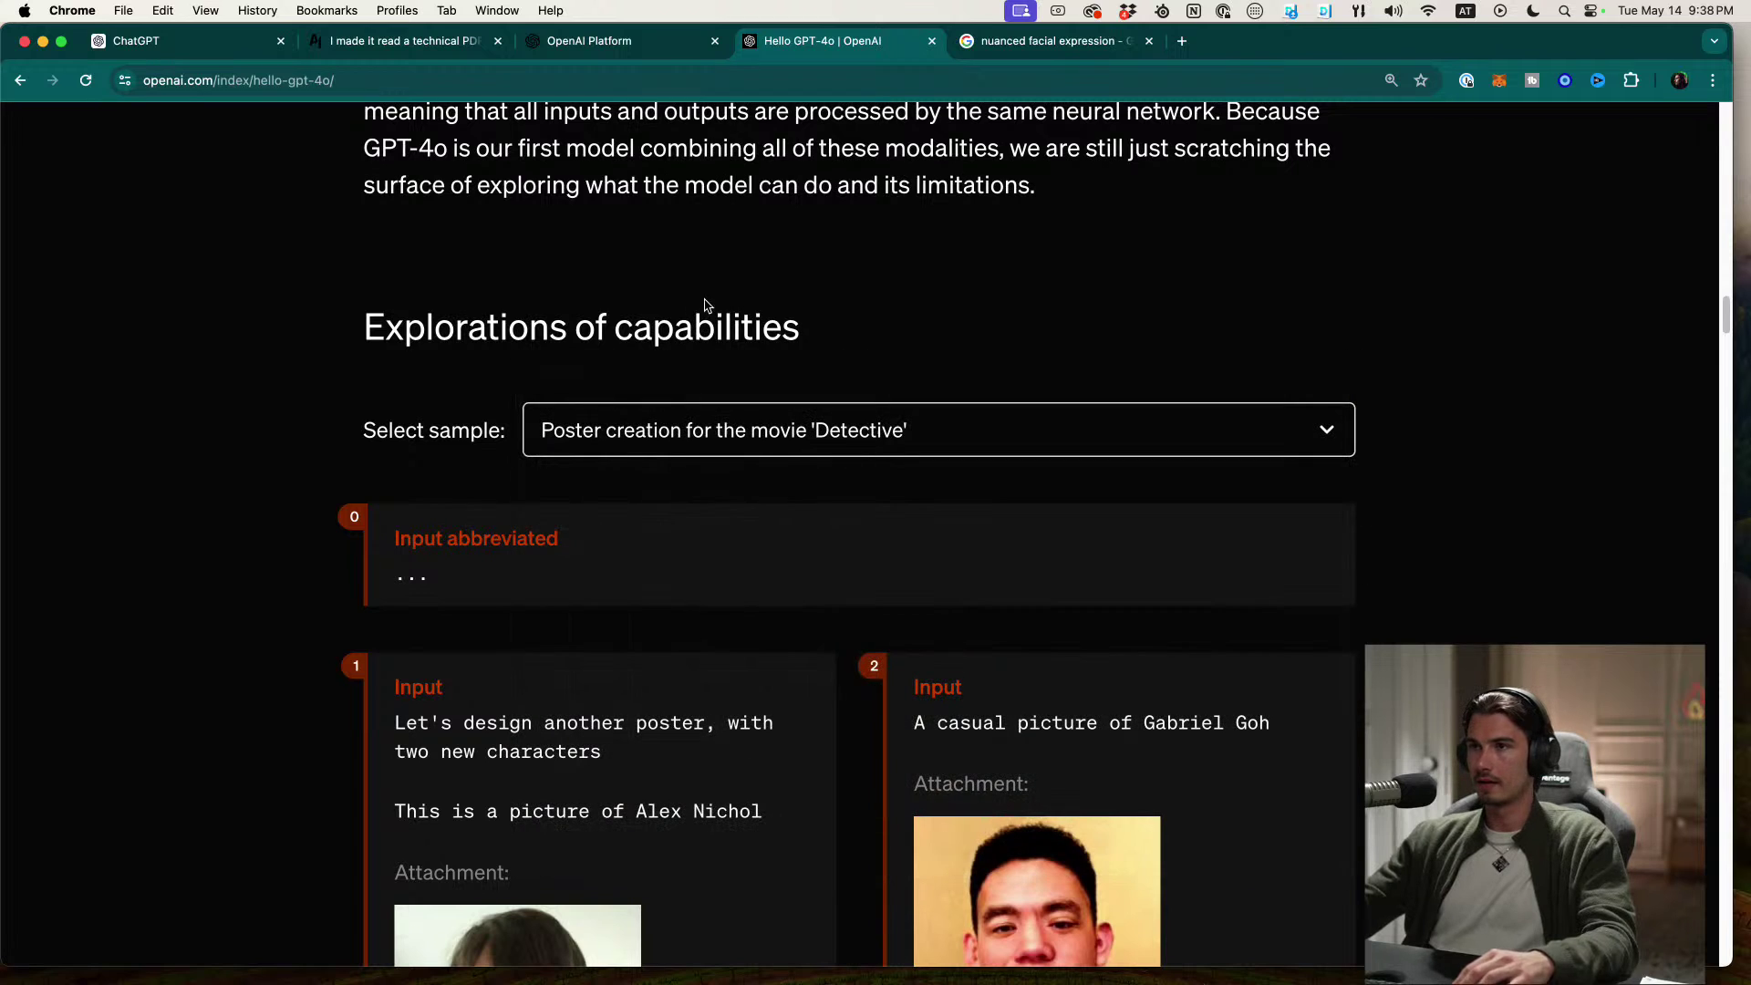
Step: Open the "Weekly challenge post" in the AI Advantage community's Public Challenge space
left_click(374, 40)
scroll(107, 657, "up", 1)
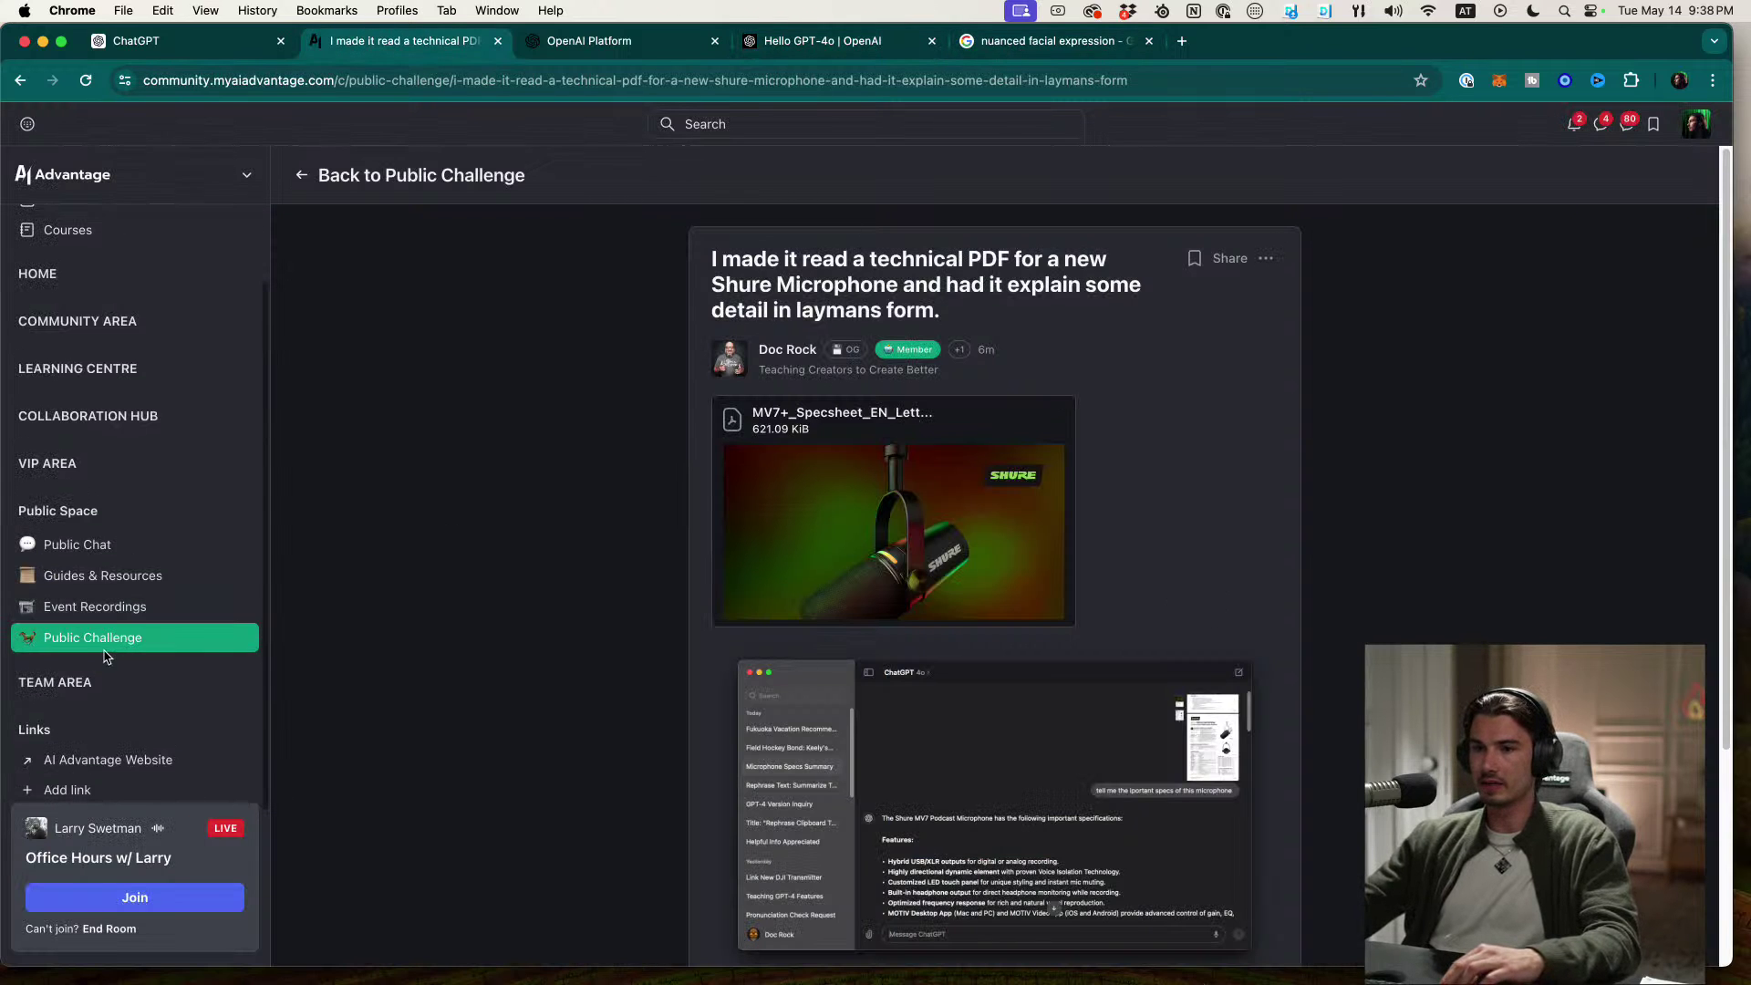
left_click(105, 649)
scroll(423, 626, "down", 3)
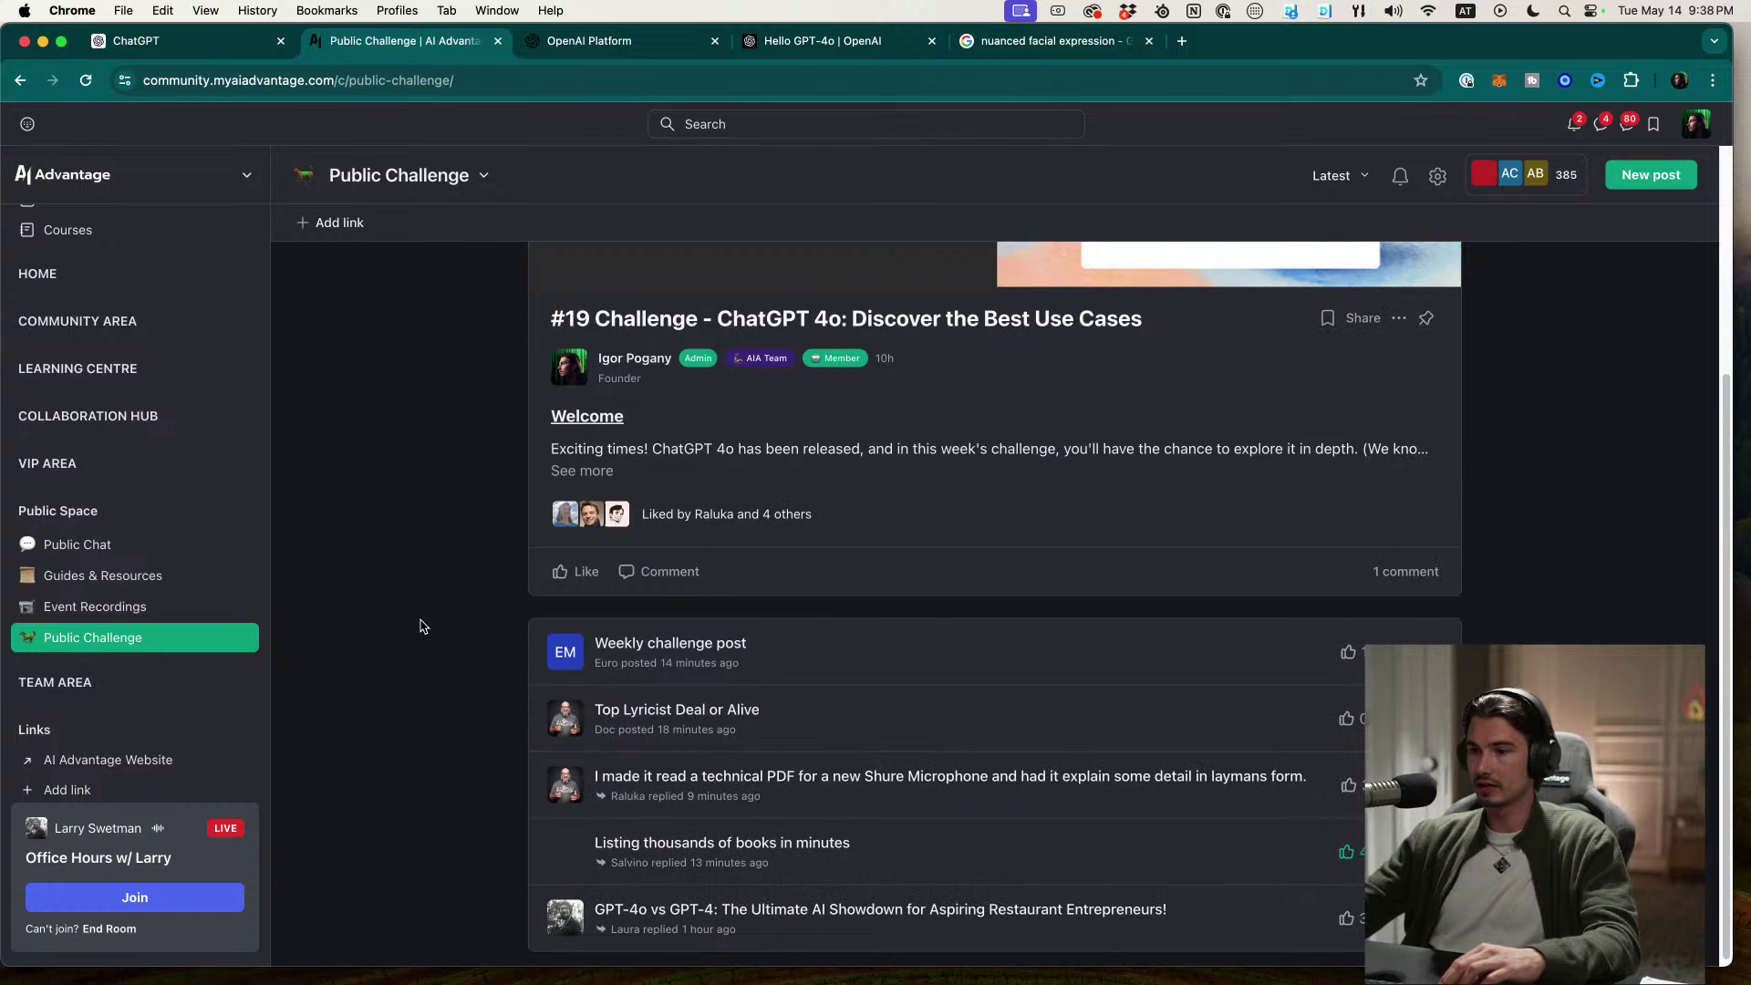
left_click(669, 637)
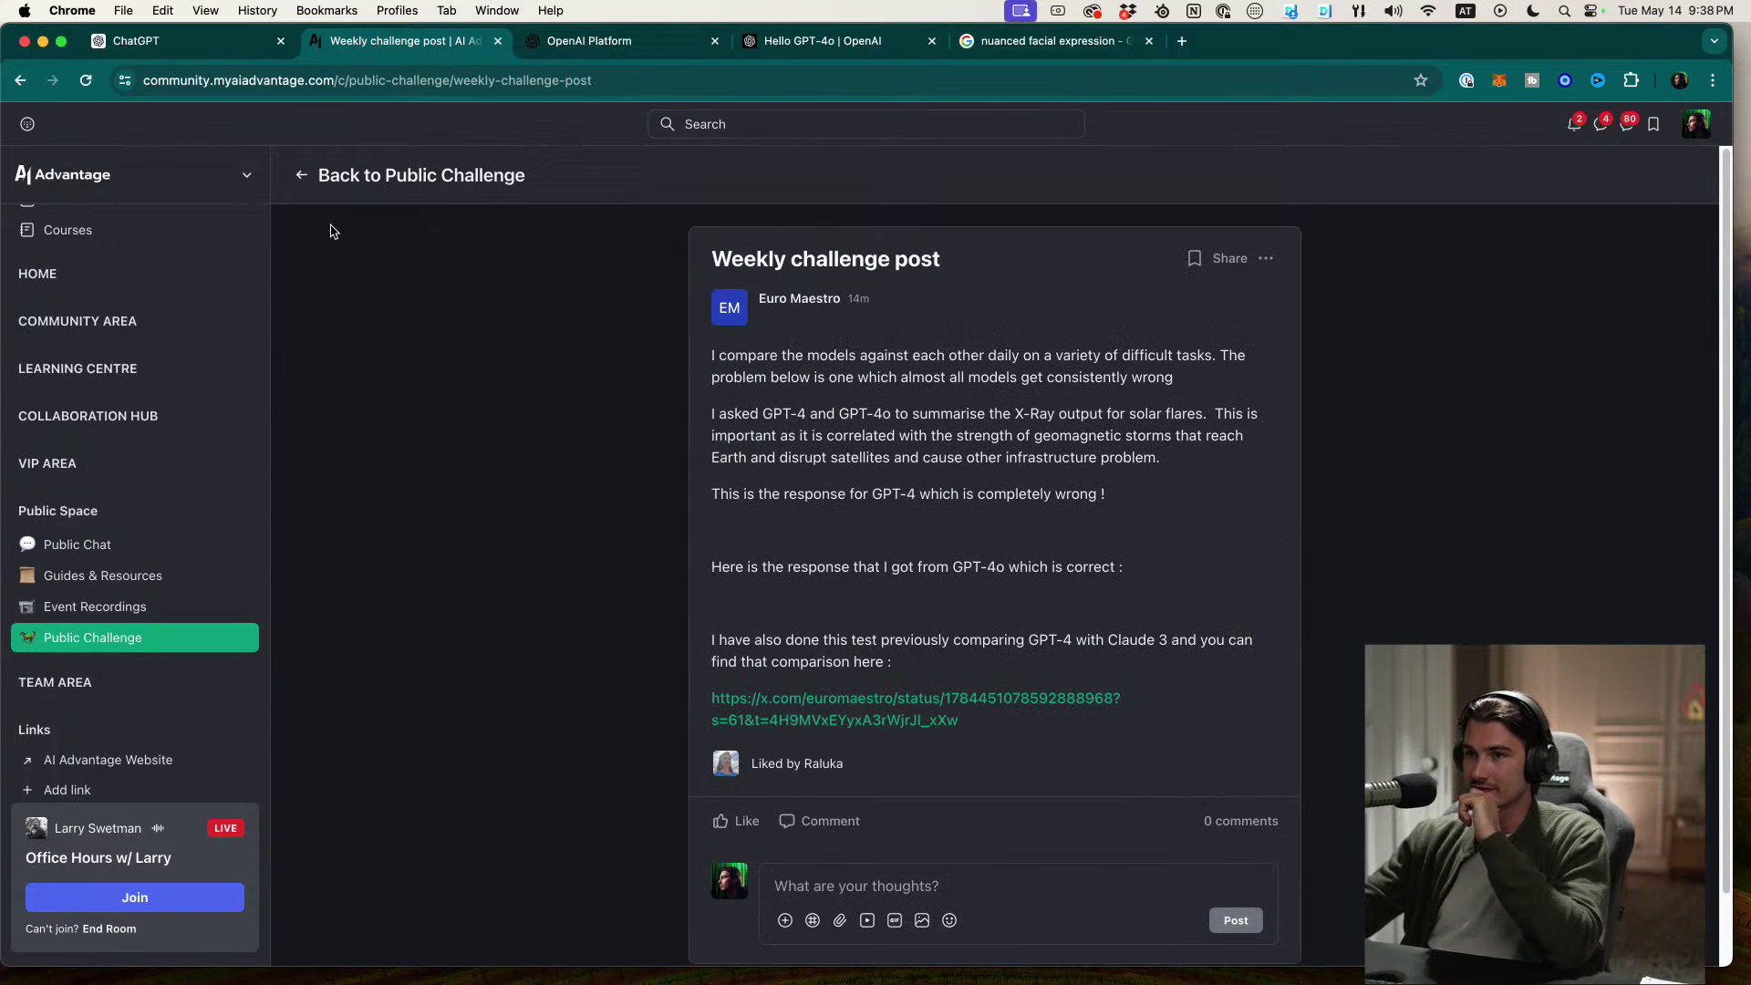
Step: Read the "Listing thousands of books in minutes" post in the Public Challenge space and return to the list of posts
left_click(384, 175)
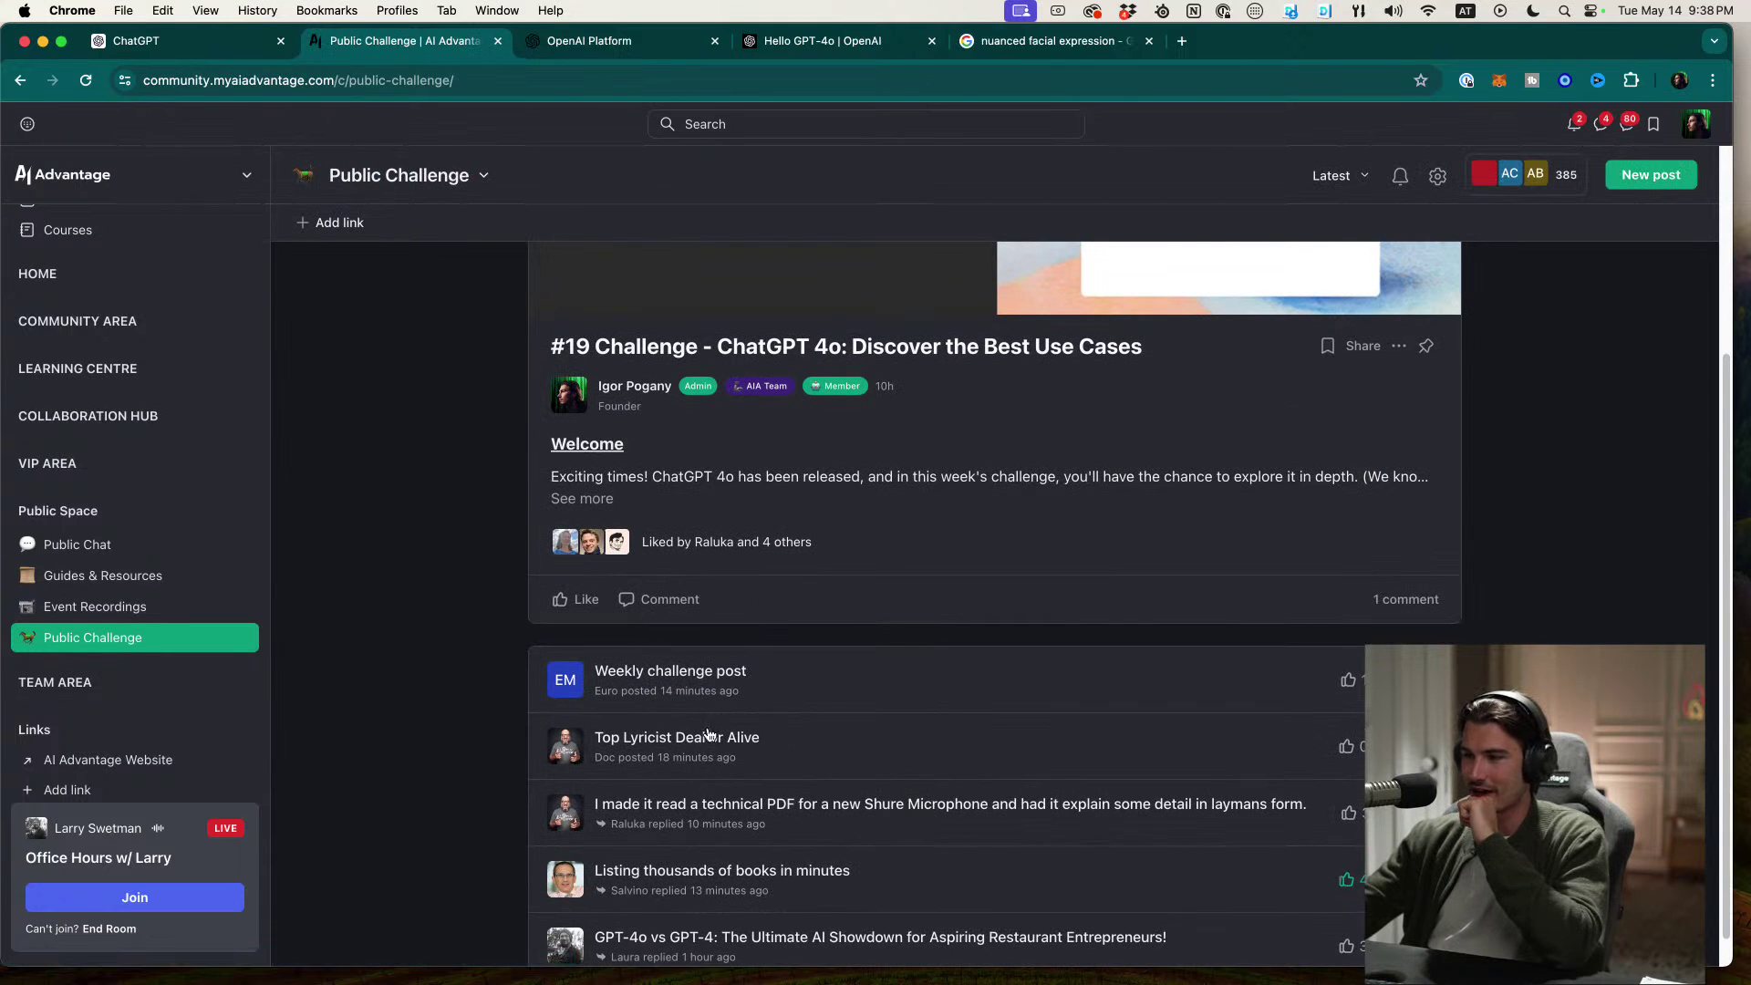
left_click(700, 849)
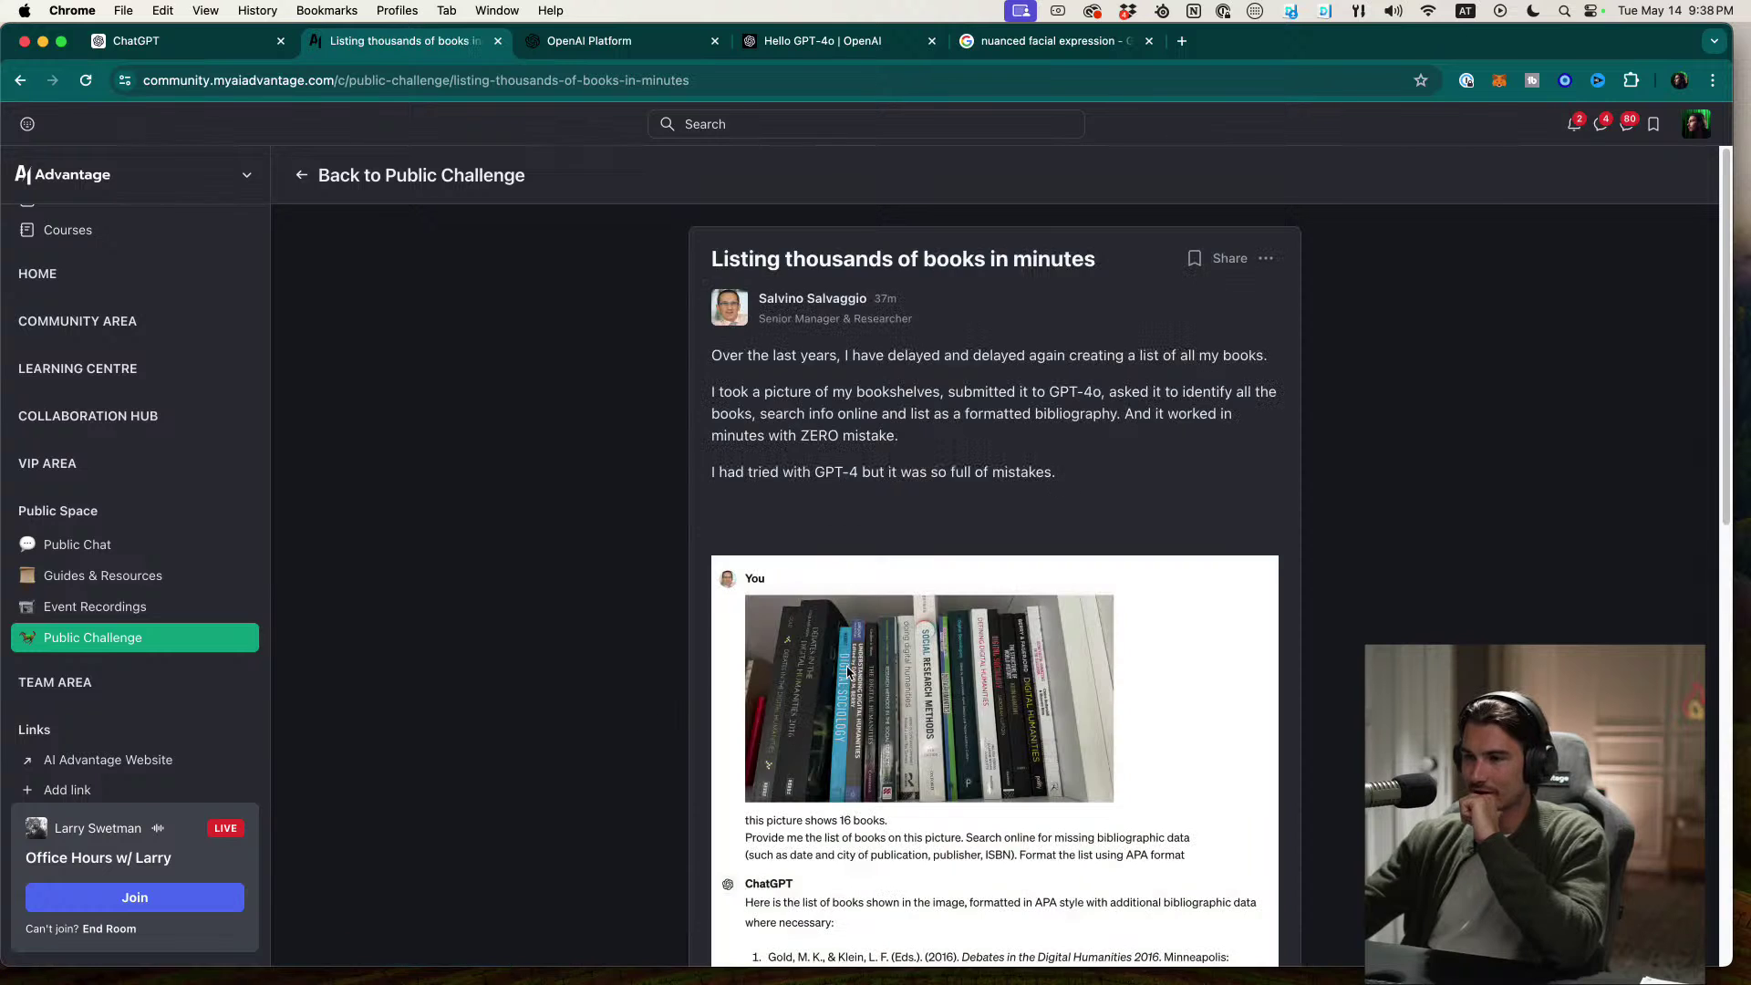
scroll(1108, 506, "down", 4)
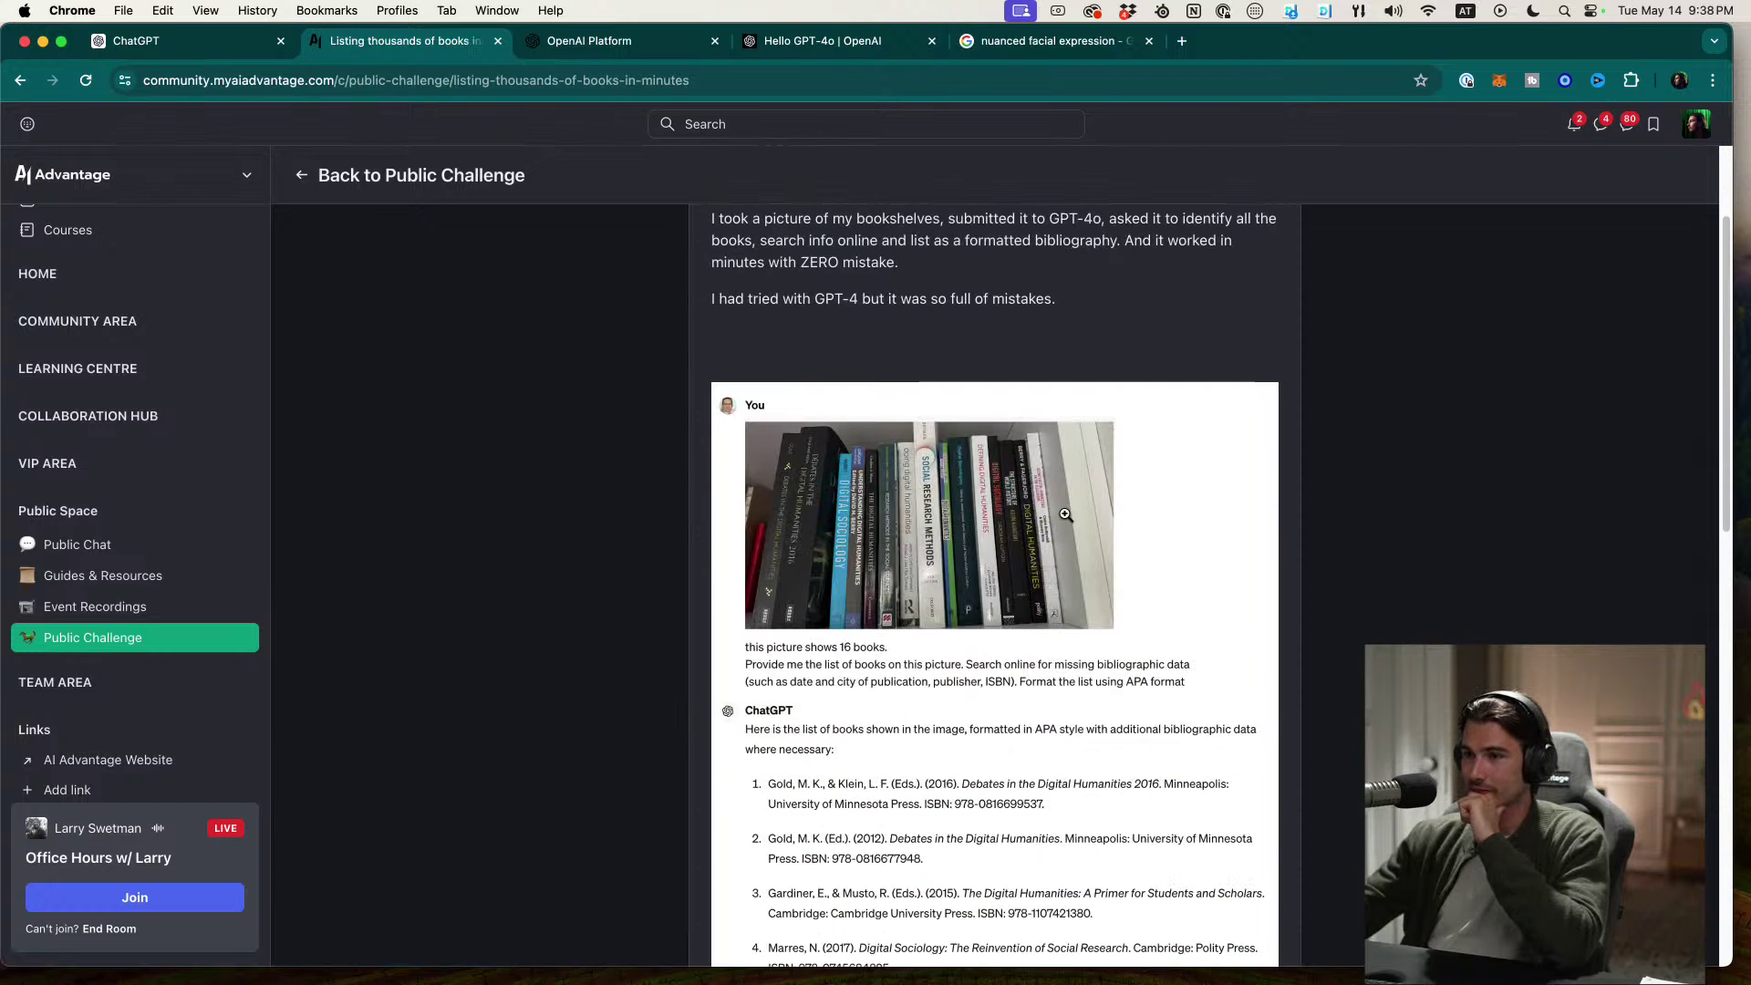
scroll(943, 488, "up", 1)
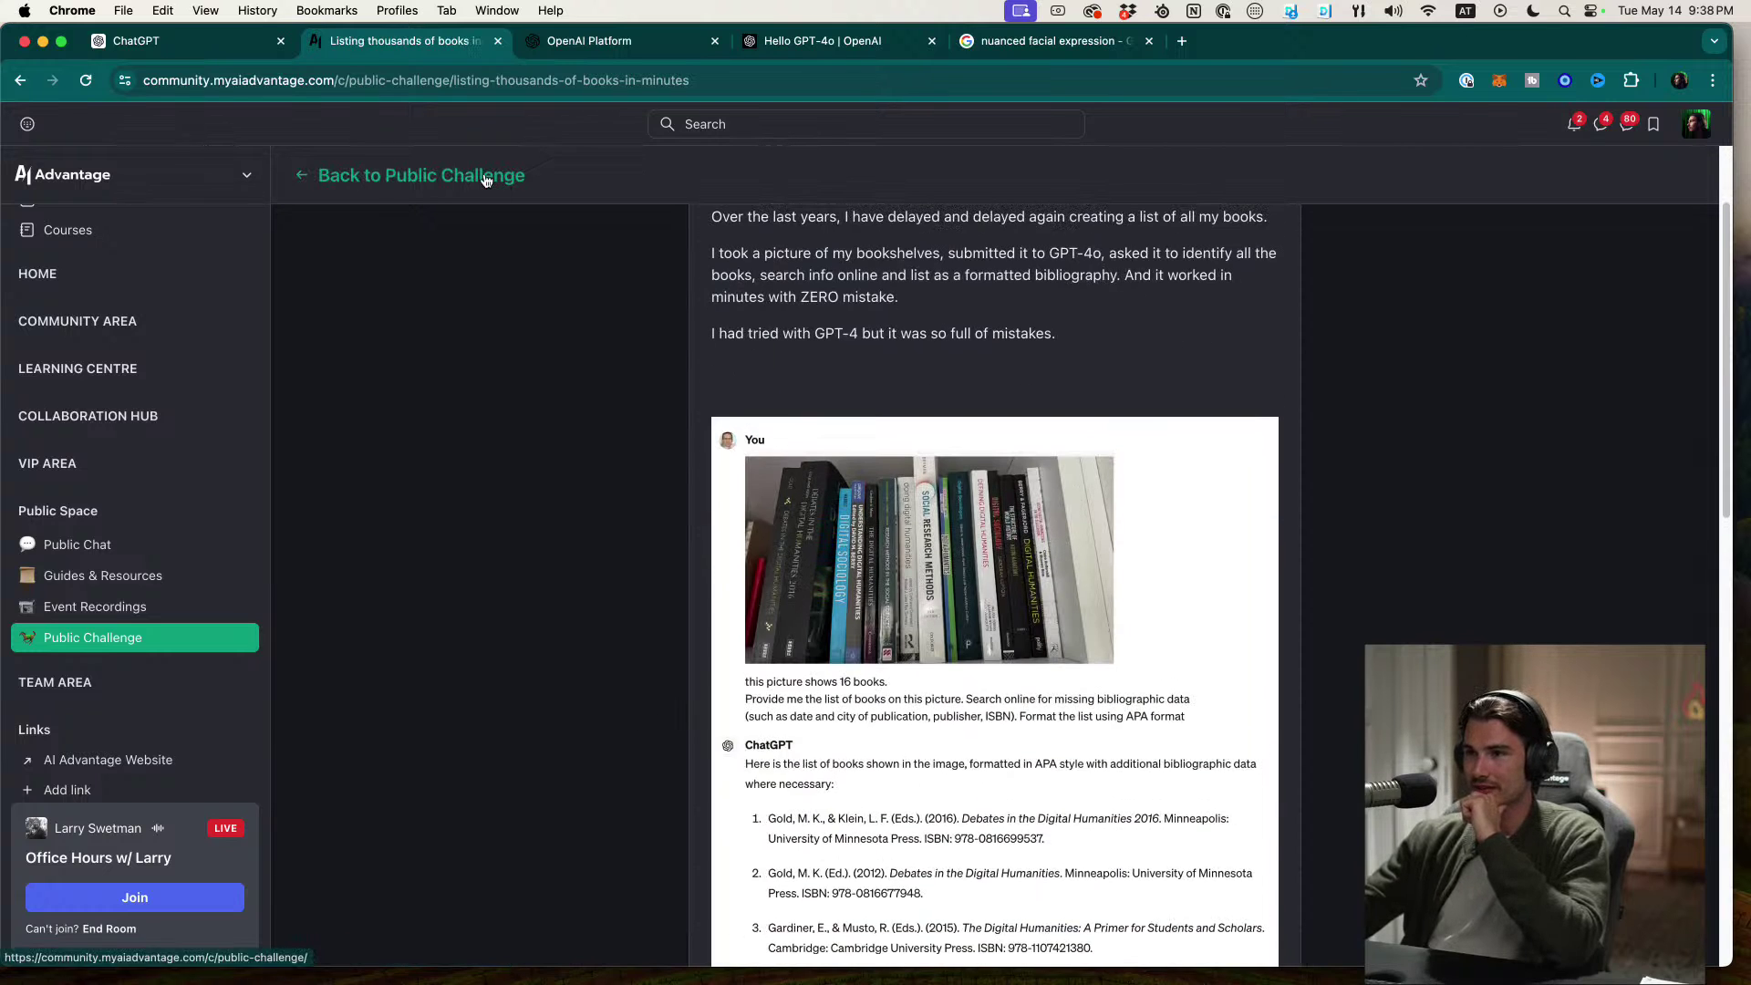
left_click(348, 174)
Step: Switch to the OpenAI Playground and compare how gpt-4o and gpt-4-turbo describe the emotion in the image
left_click(1053, 40)
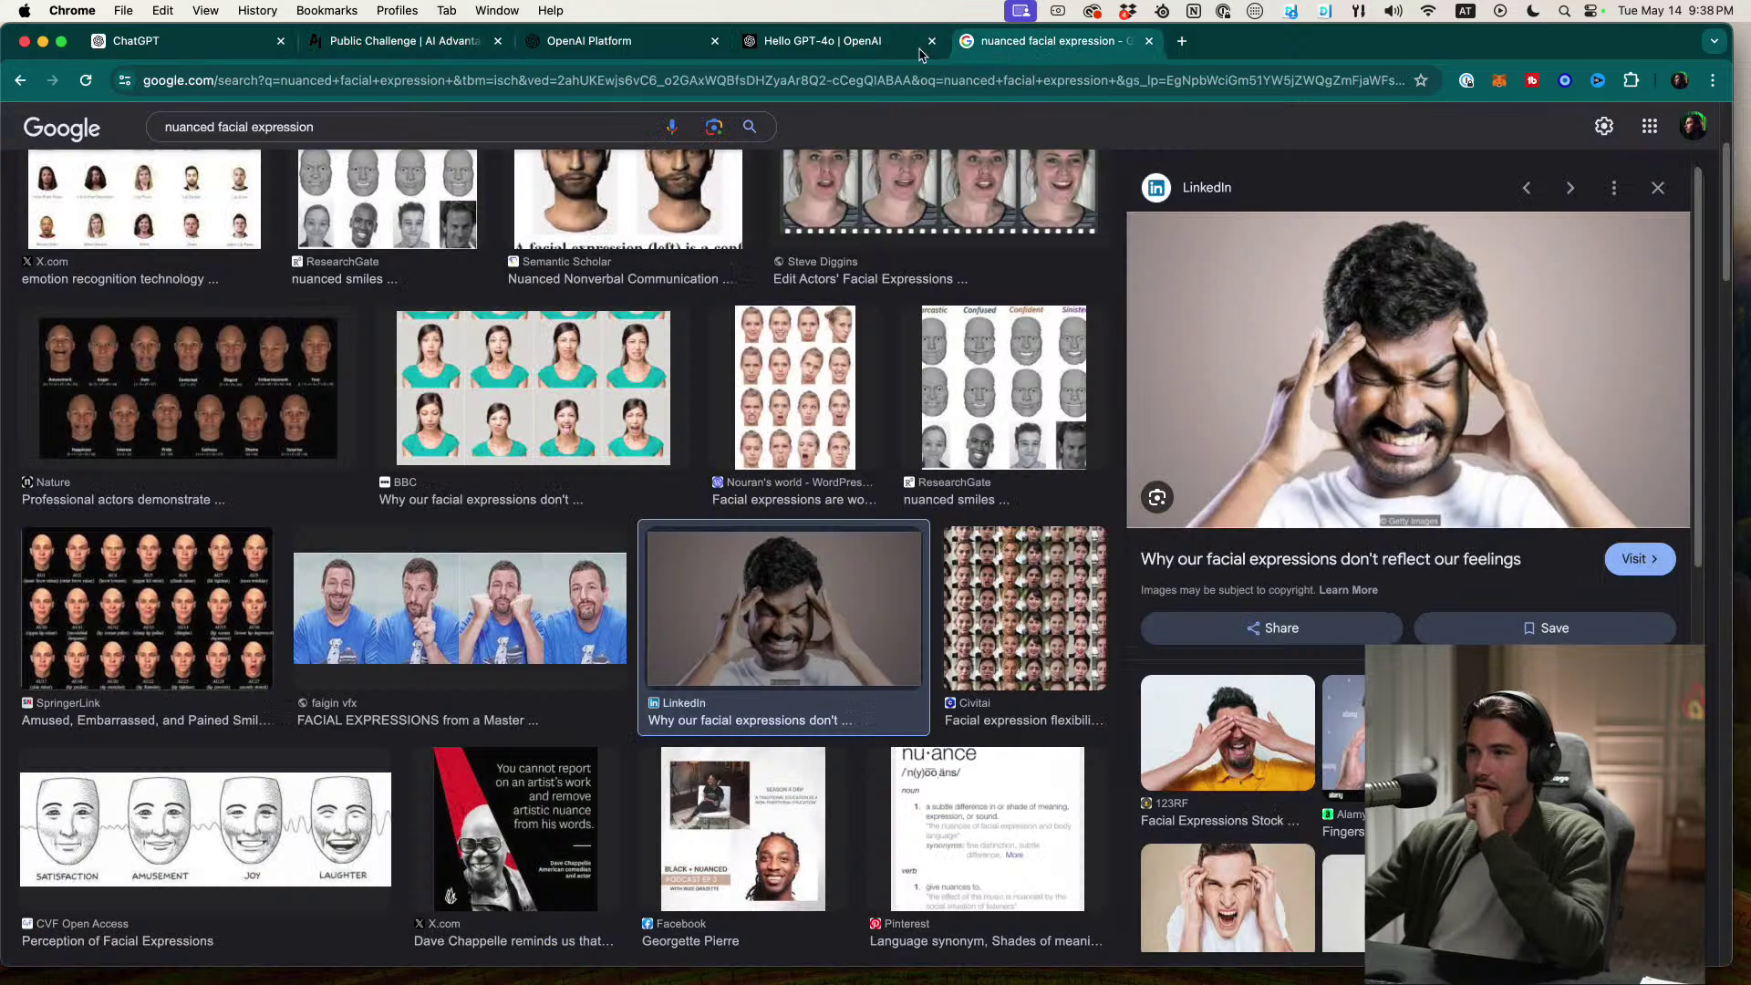
left_click(741, 47)
left_click(639, 41)
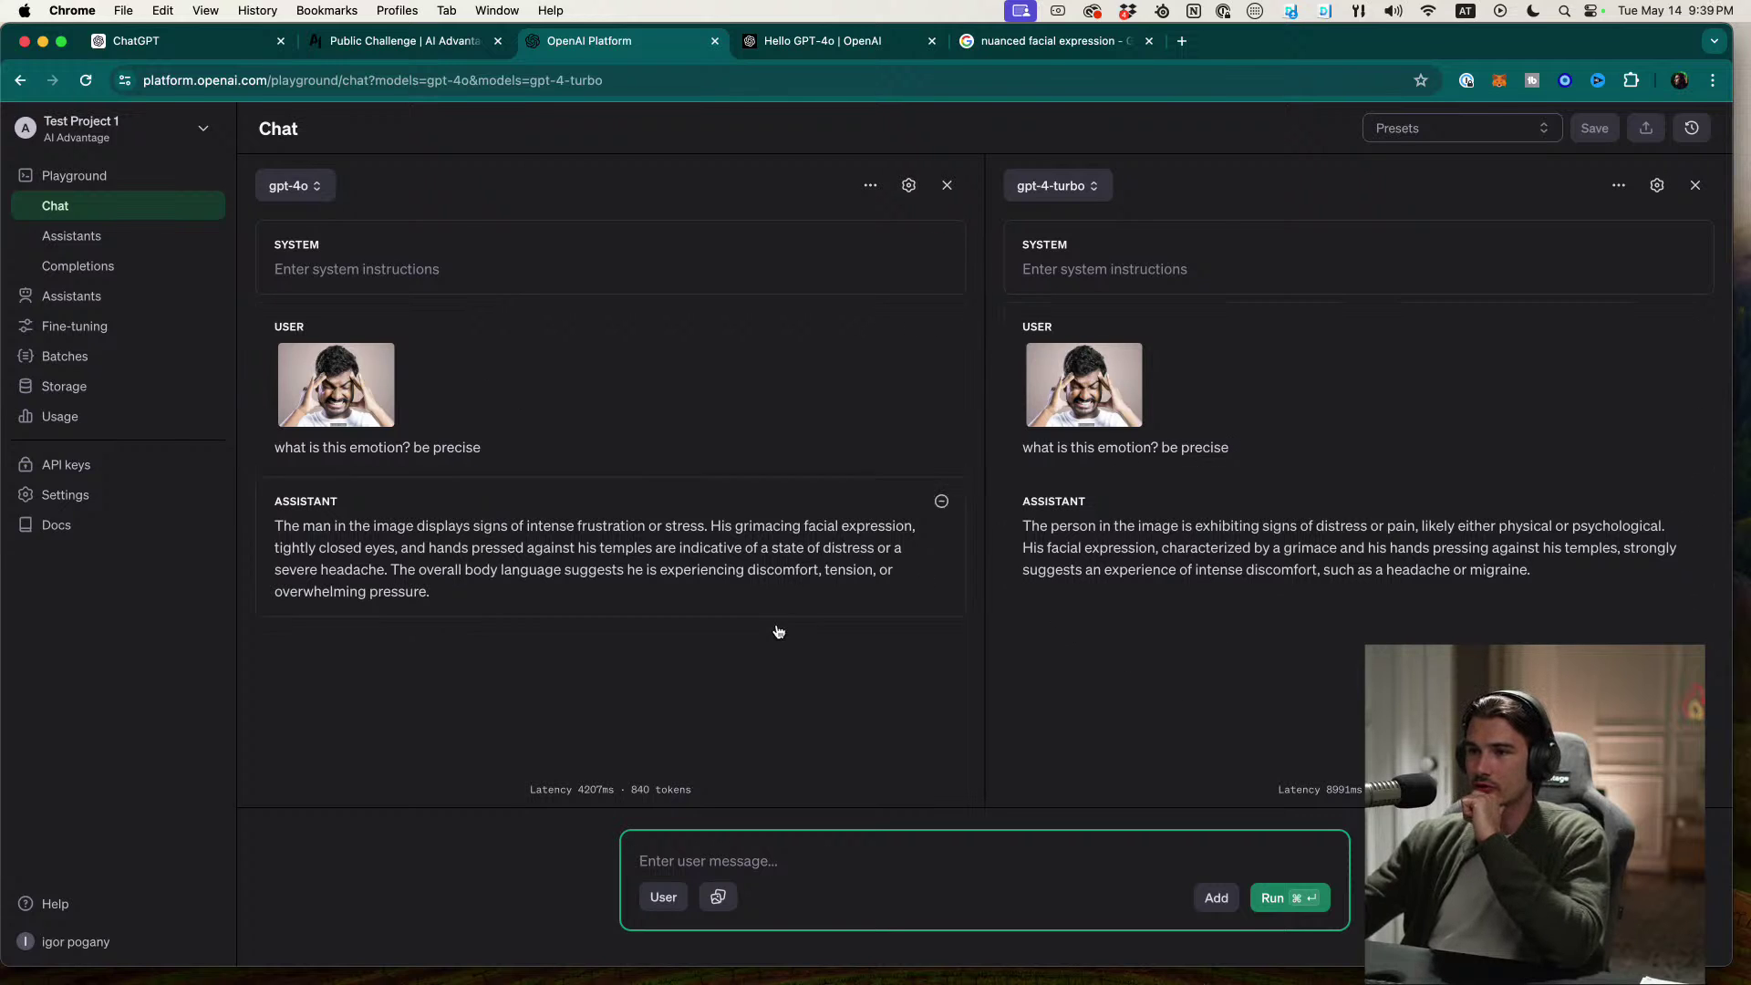
left_click_drag(304, 548, 723, 527)
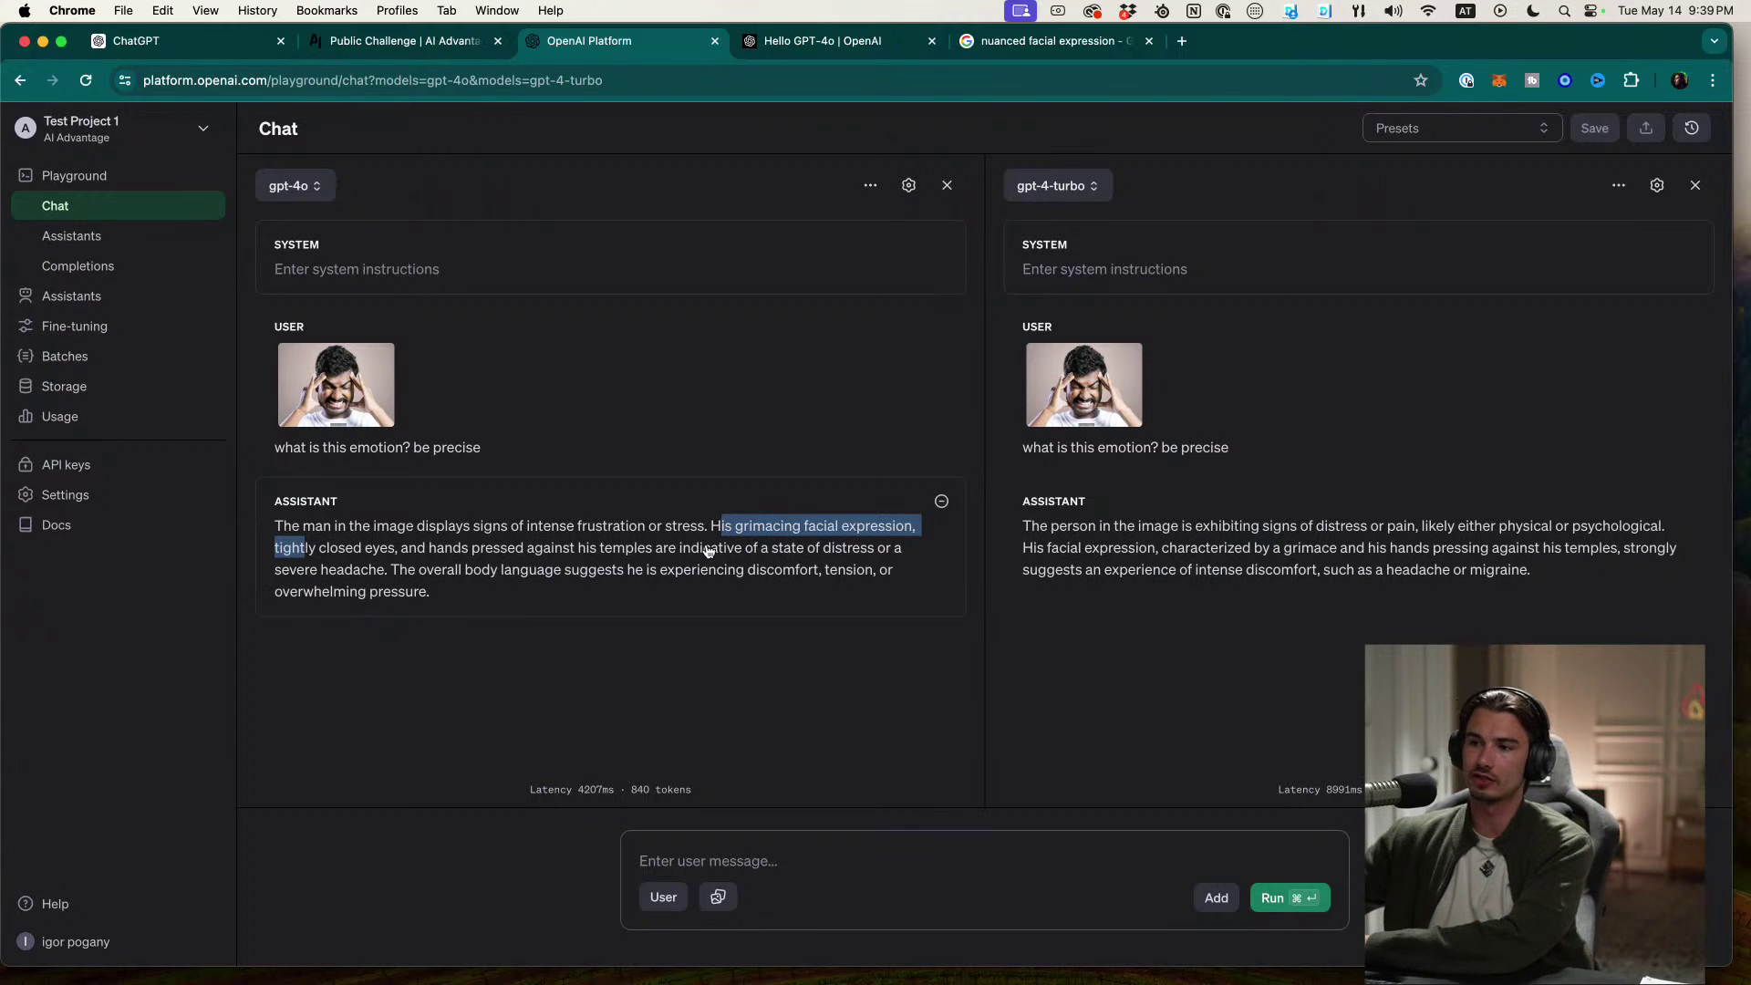
left_click(1314, 526)
left_click_drag(1058, 526, 1372, 531)
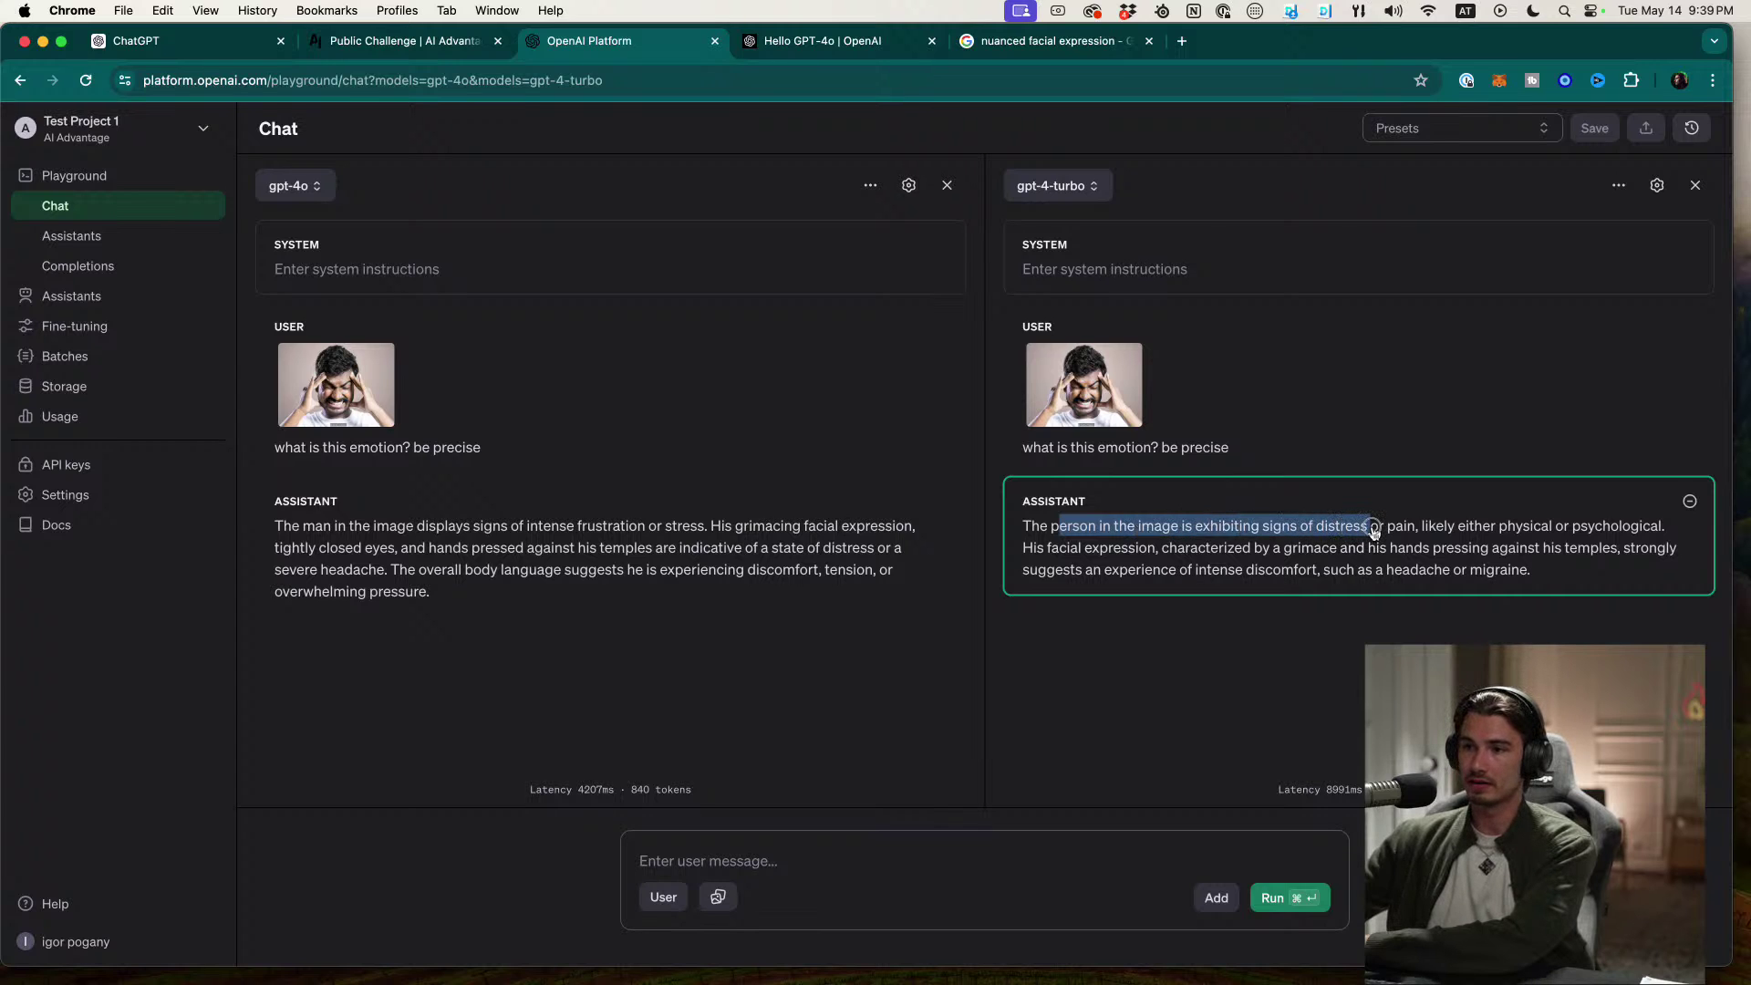
left_click(606, 527)
left_click_drag(543, 526, 725, 529)
left_click_drag(1493, 527, 1184, 571)
left_click(1185, 571)
left_click_drag(1056, 569, 1451, 590)
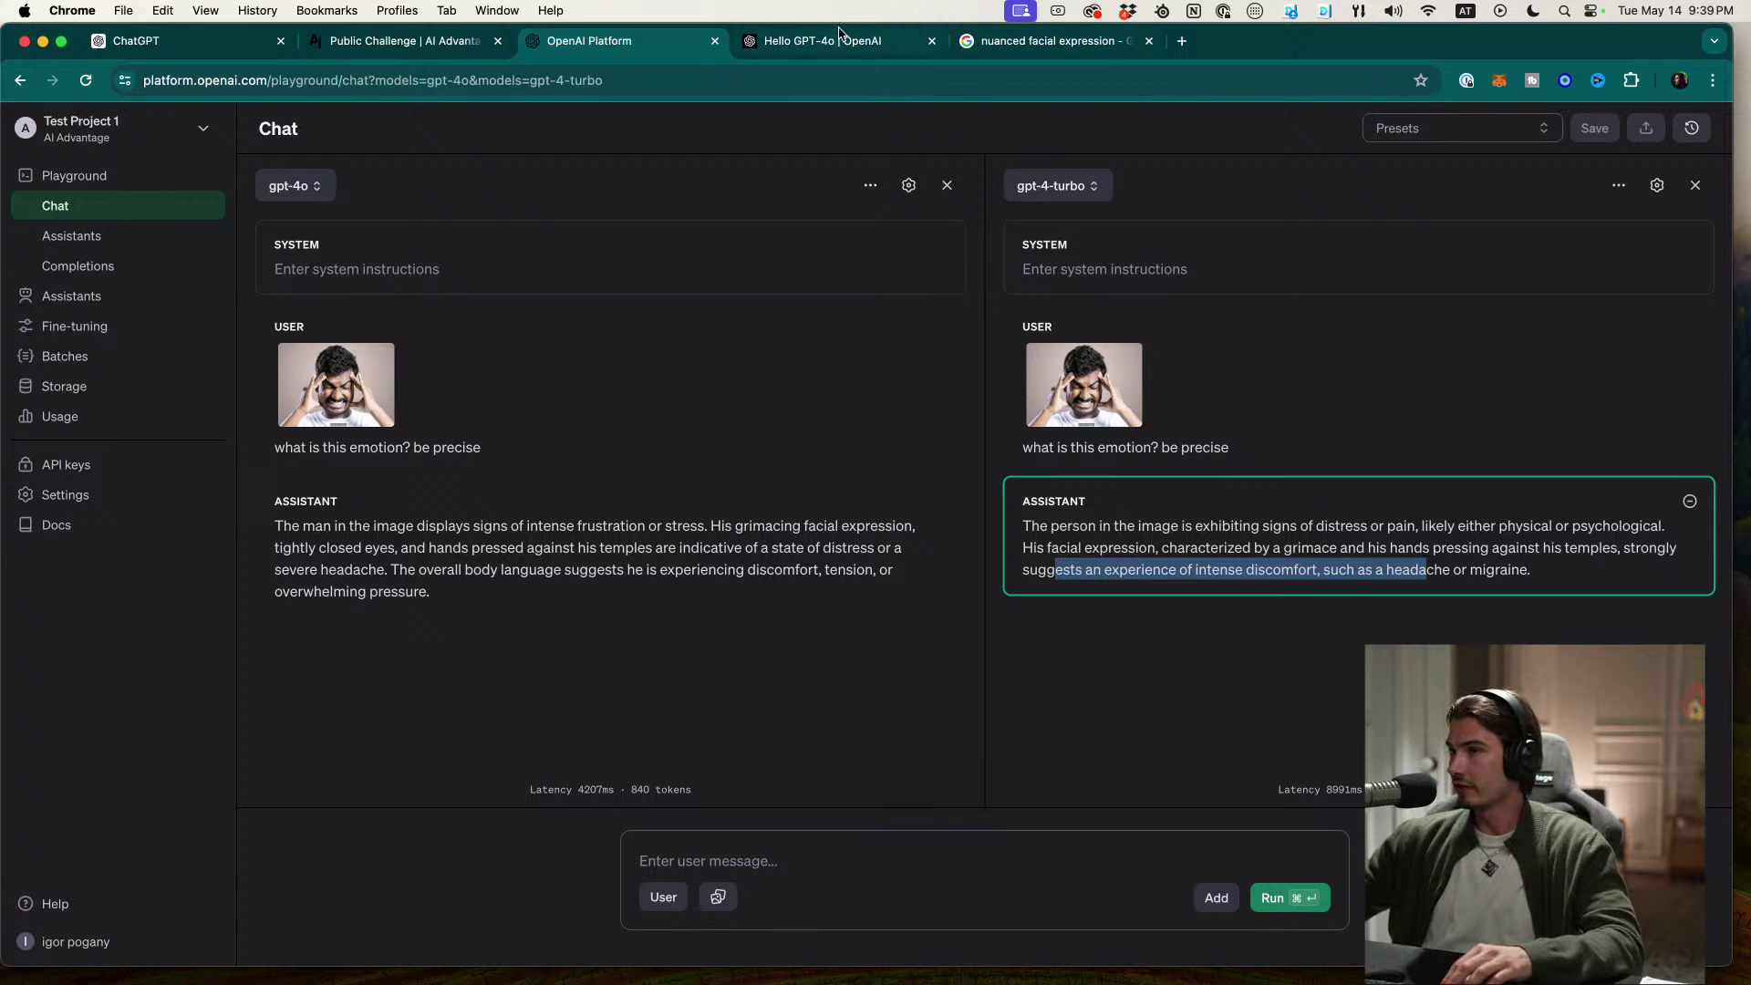
Step: Run the emotion conversation once more on both models without adding a new message
left_click(591, 447)
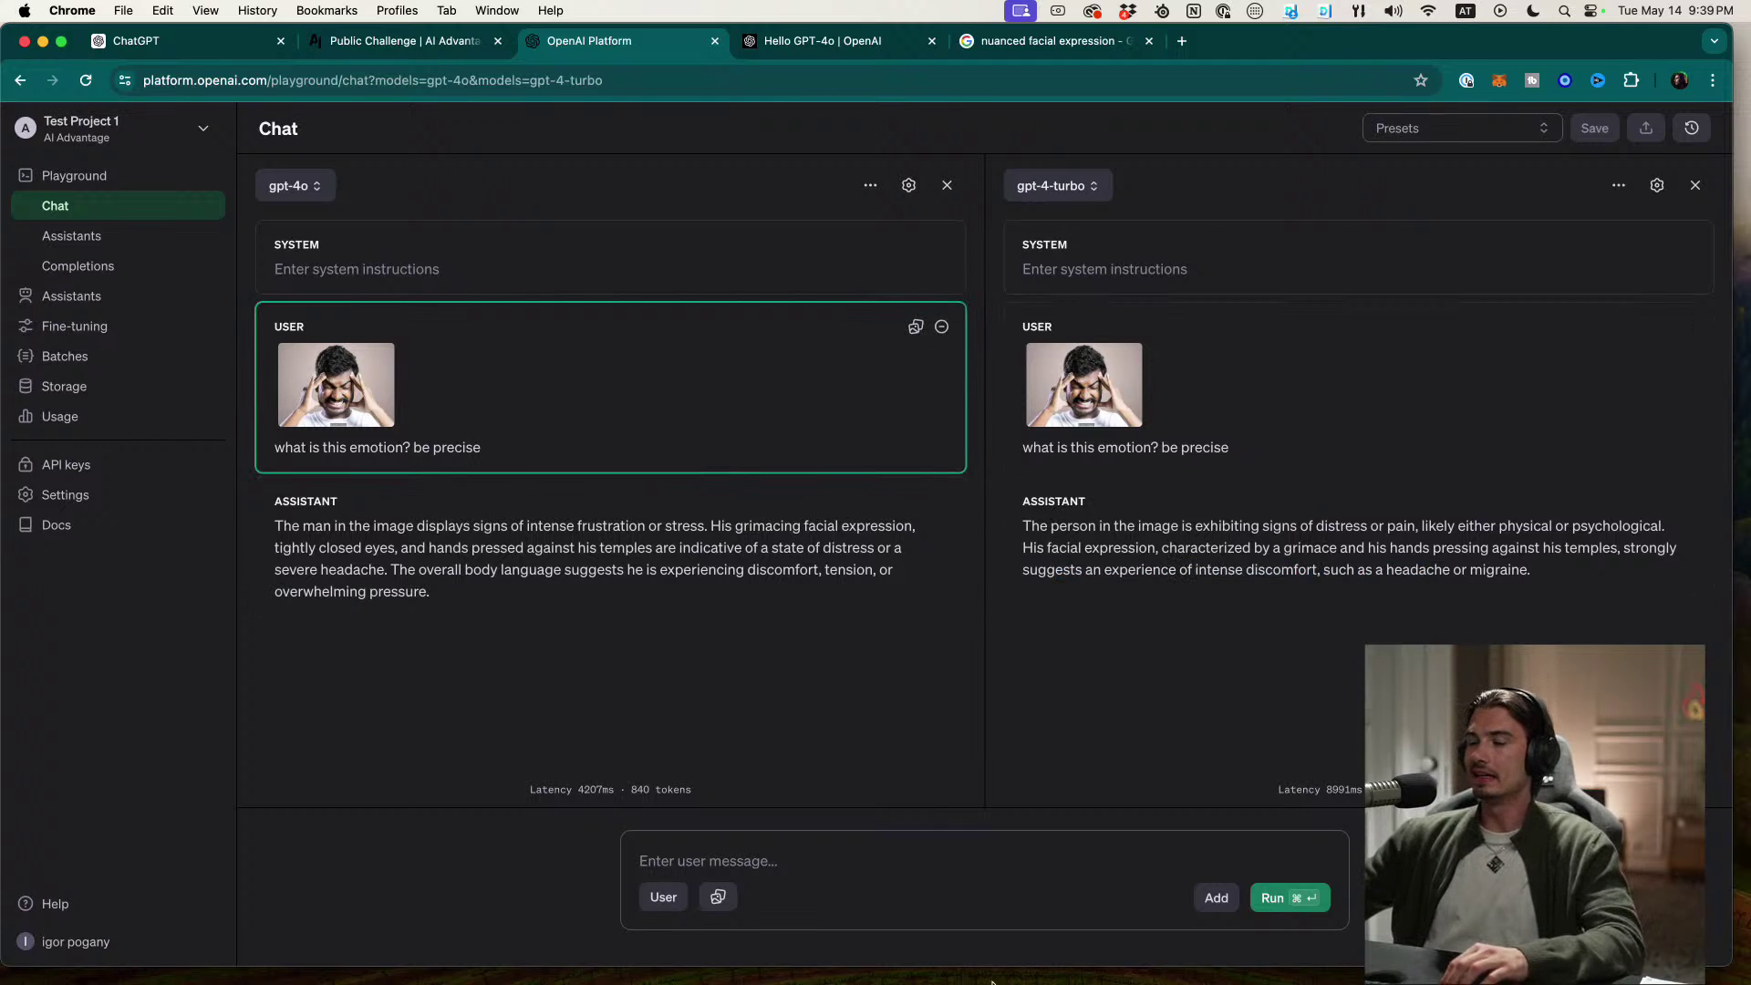
left_click(1322, 908)
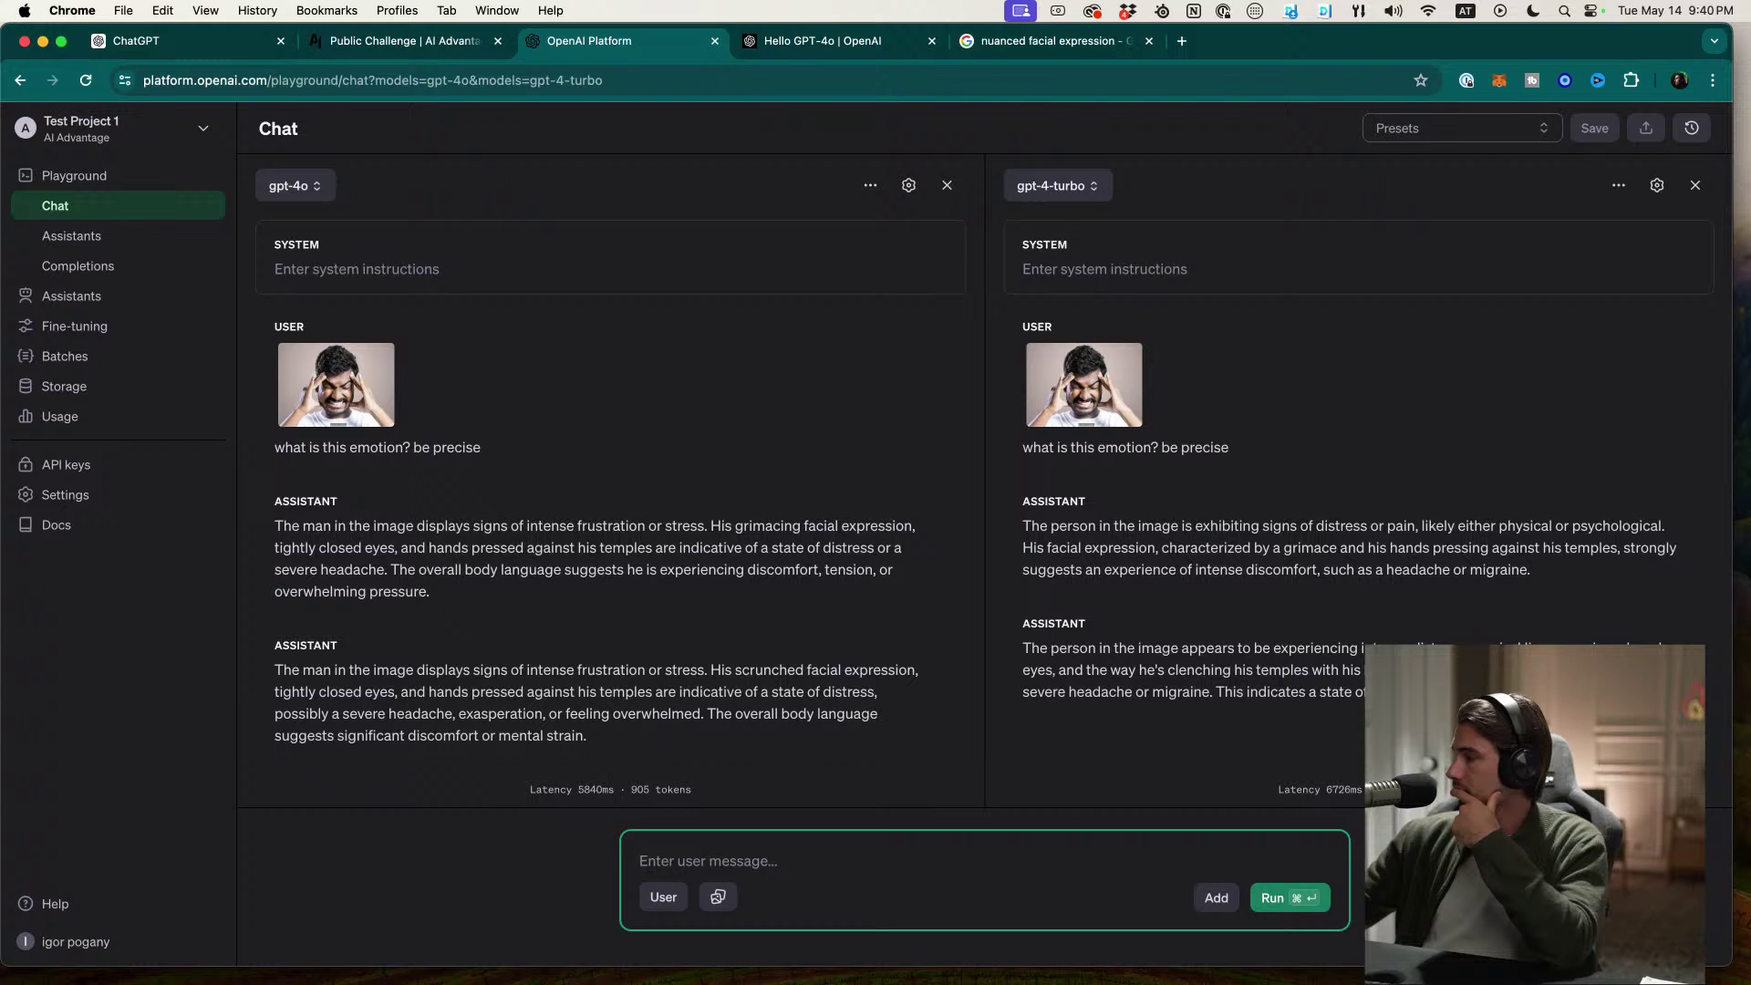
left_click(894, 44)
left_click(314, 46)
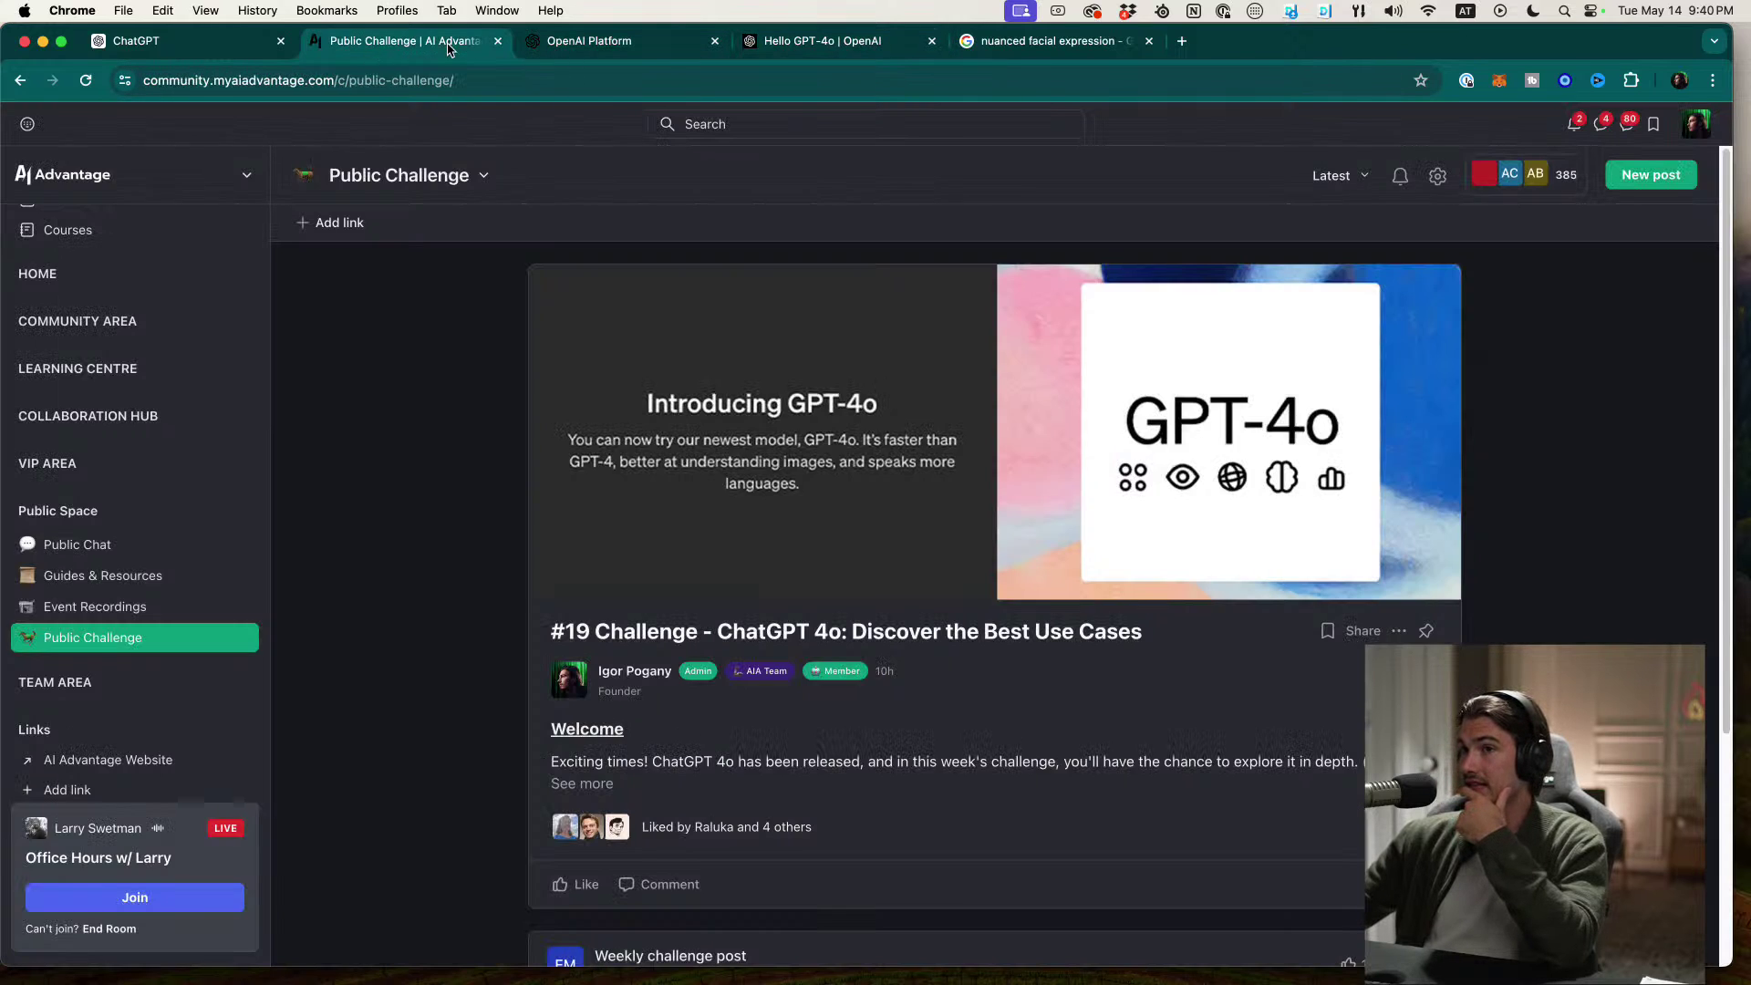
left_click(176, 43)
left_click(333, 134)
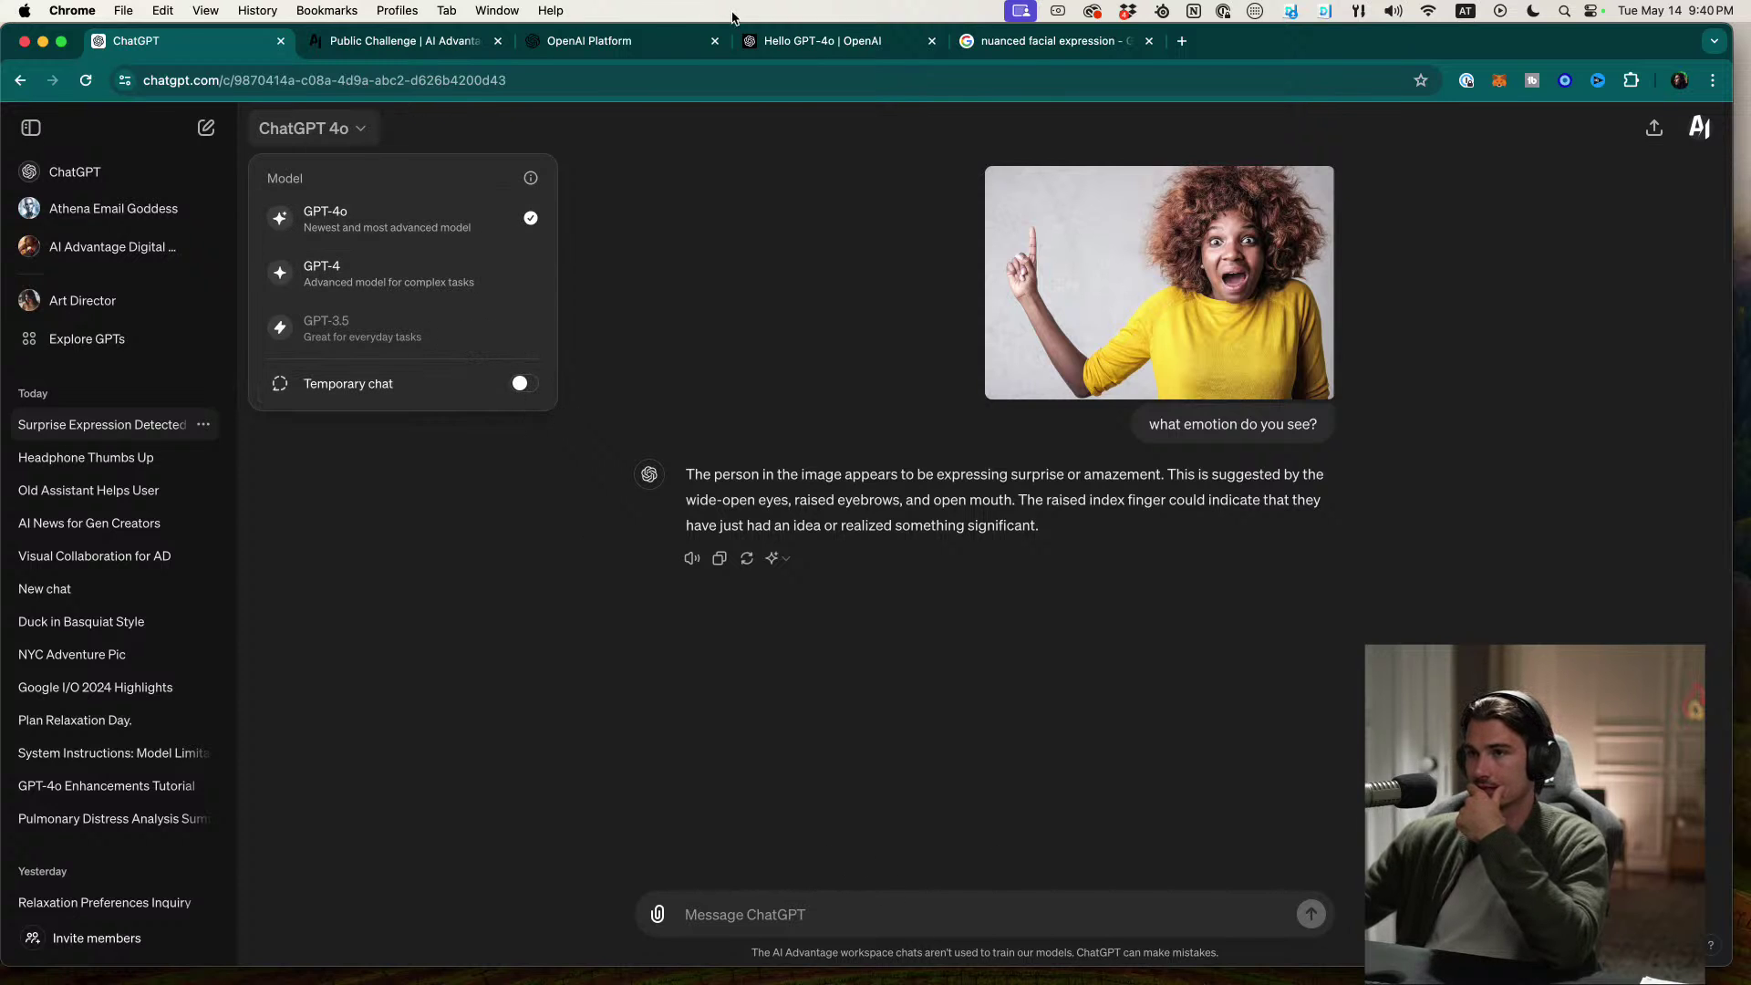
left_click(812, 42)
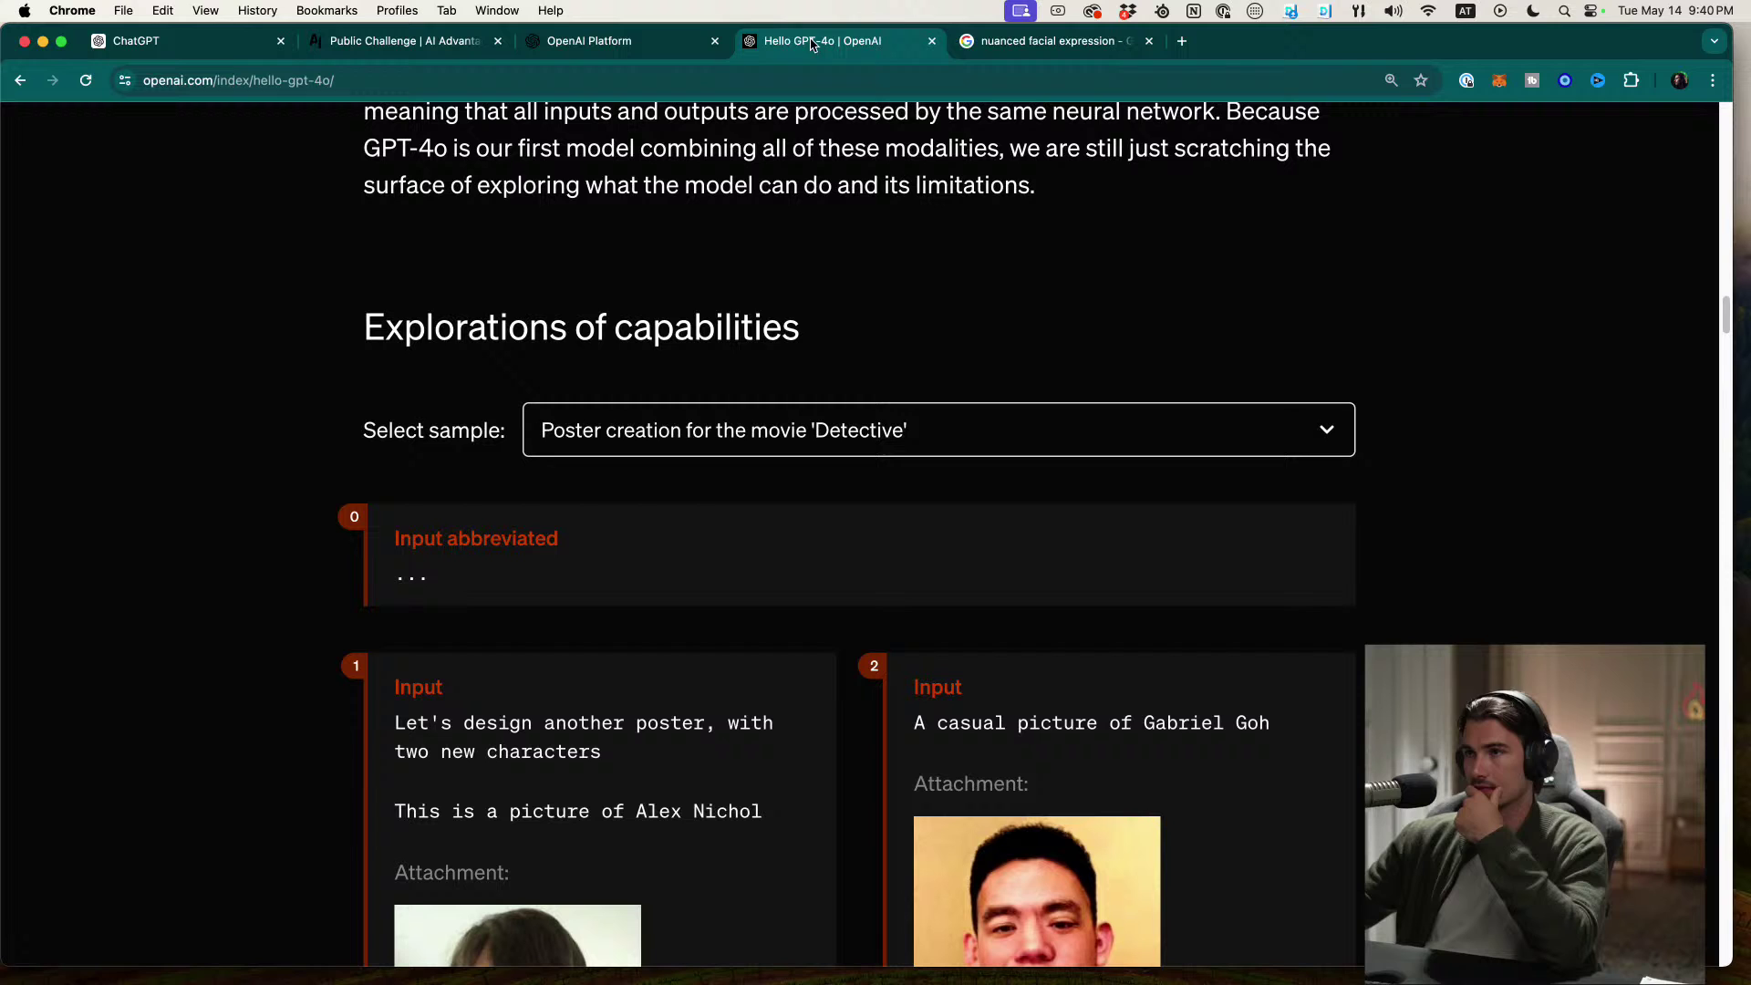
Step: Send the follow-up message "again" to both models in the OpenAI Playground
left_click(595, 44)
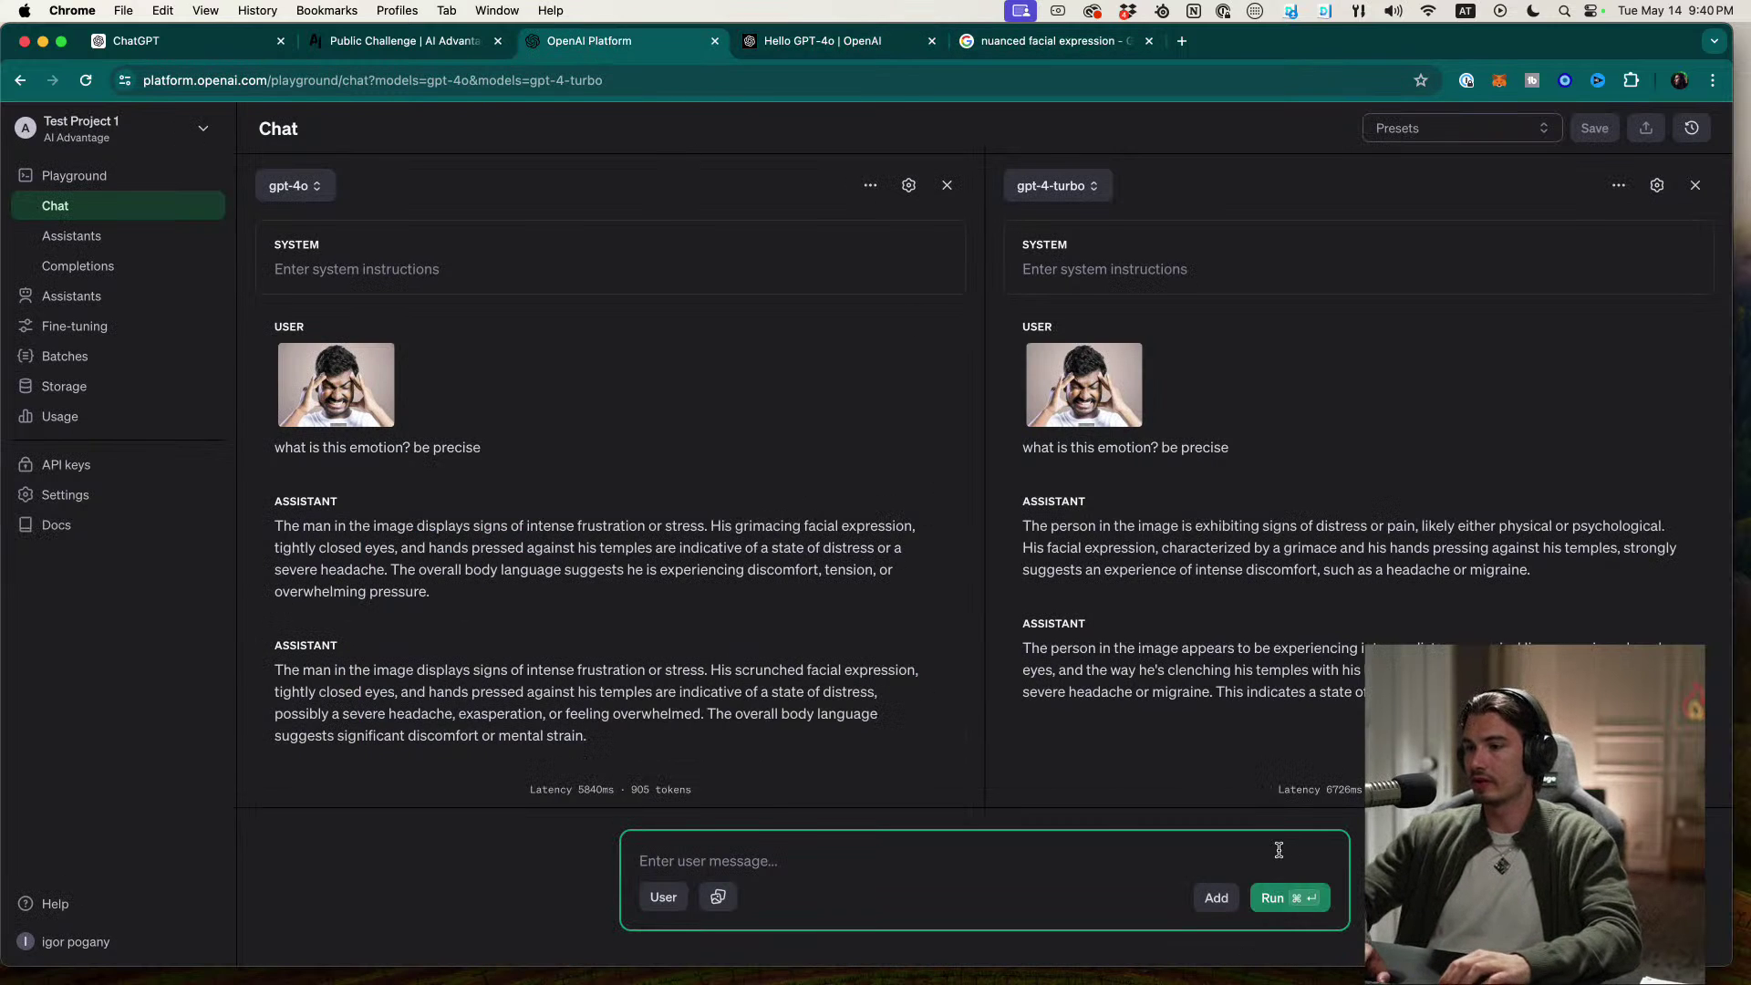
type("asdf")
key("super+a")
type("tr")
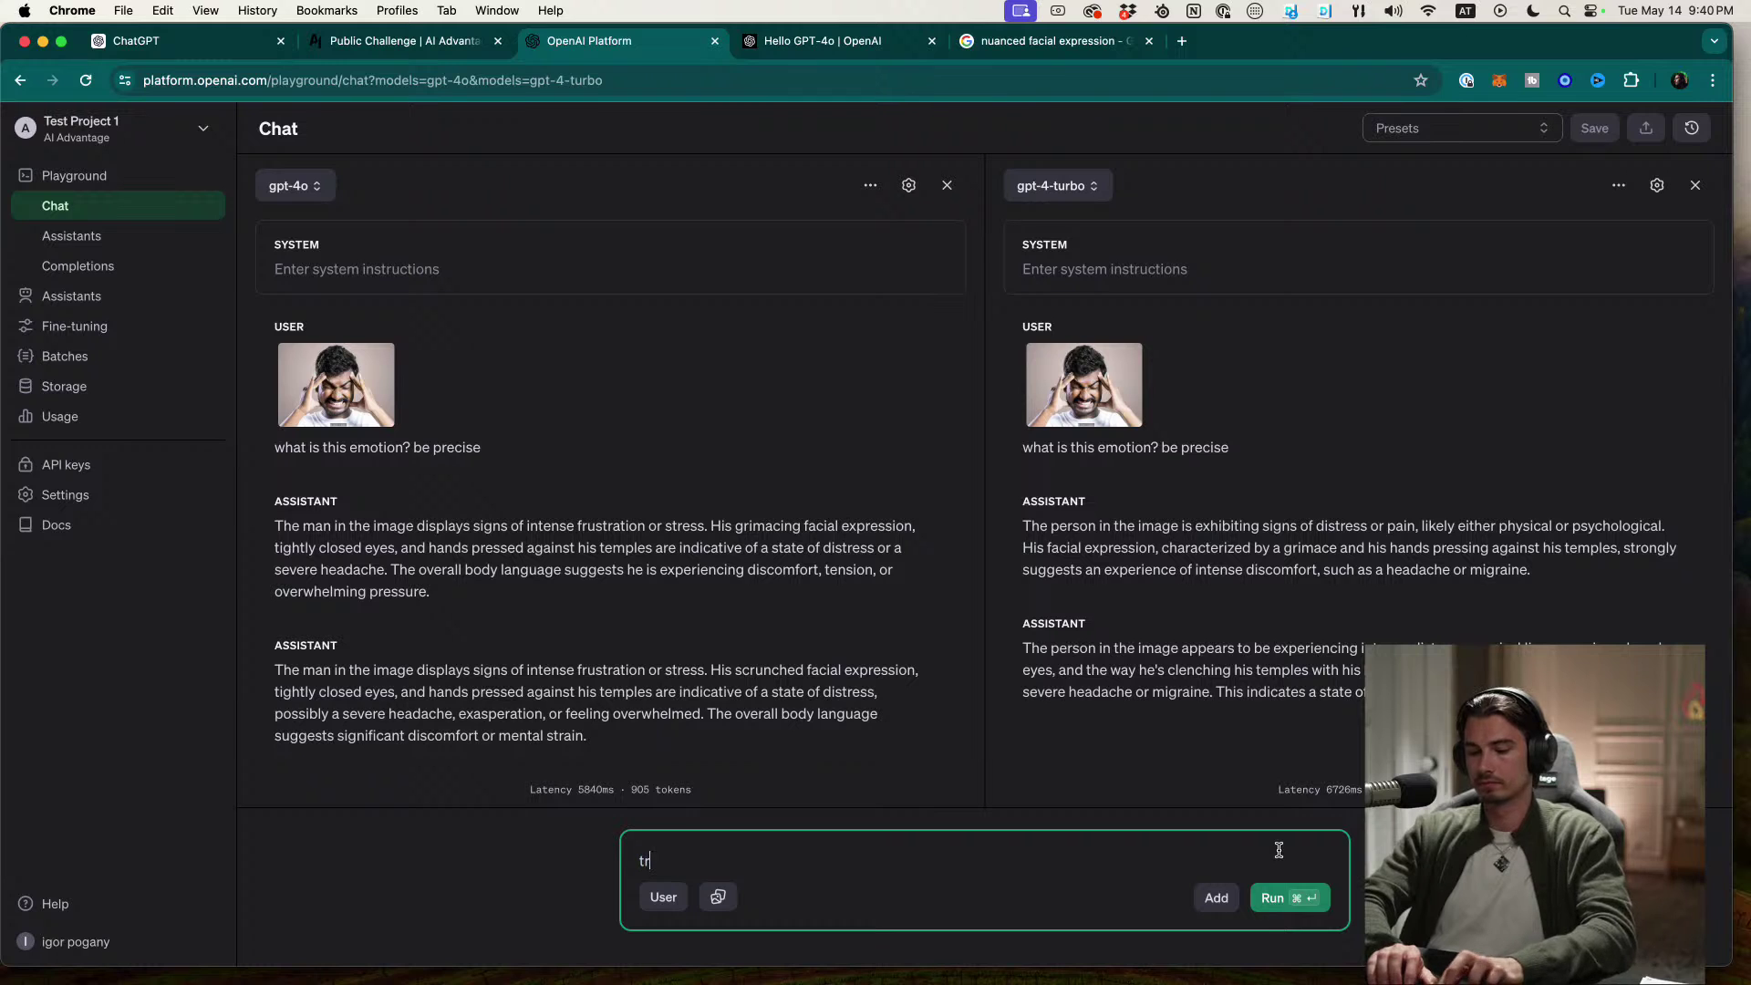
type("y again")
key("super+a")
type("again")
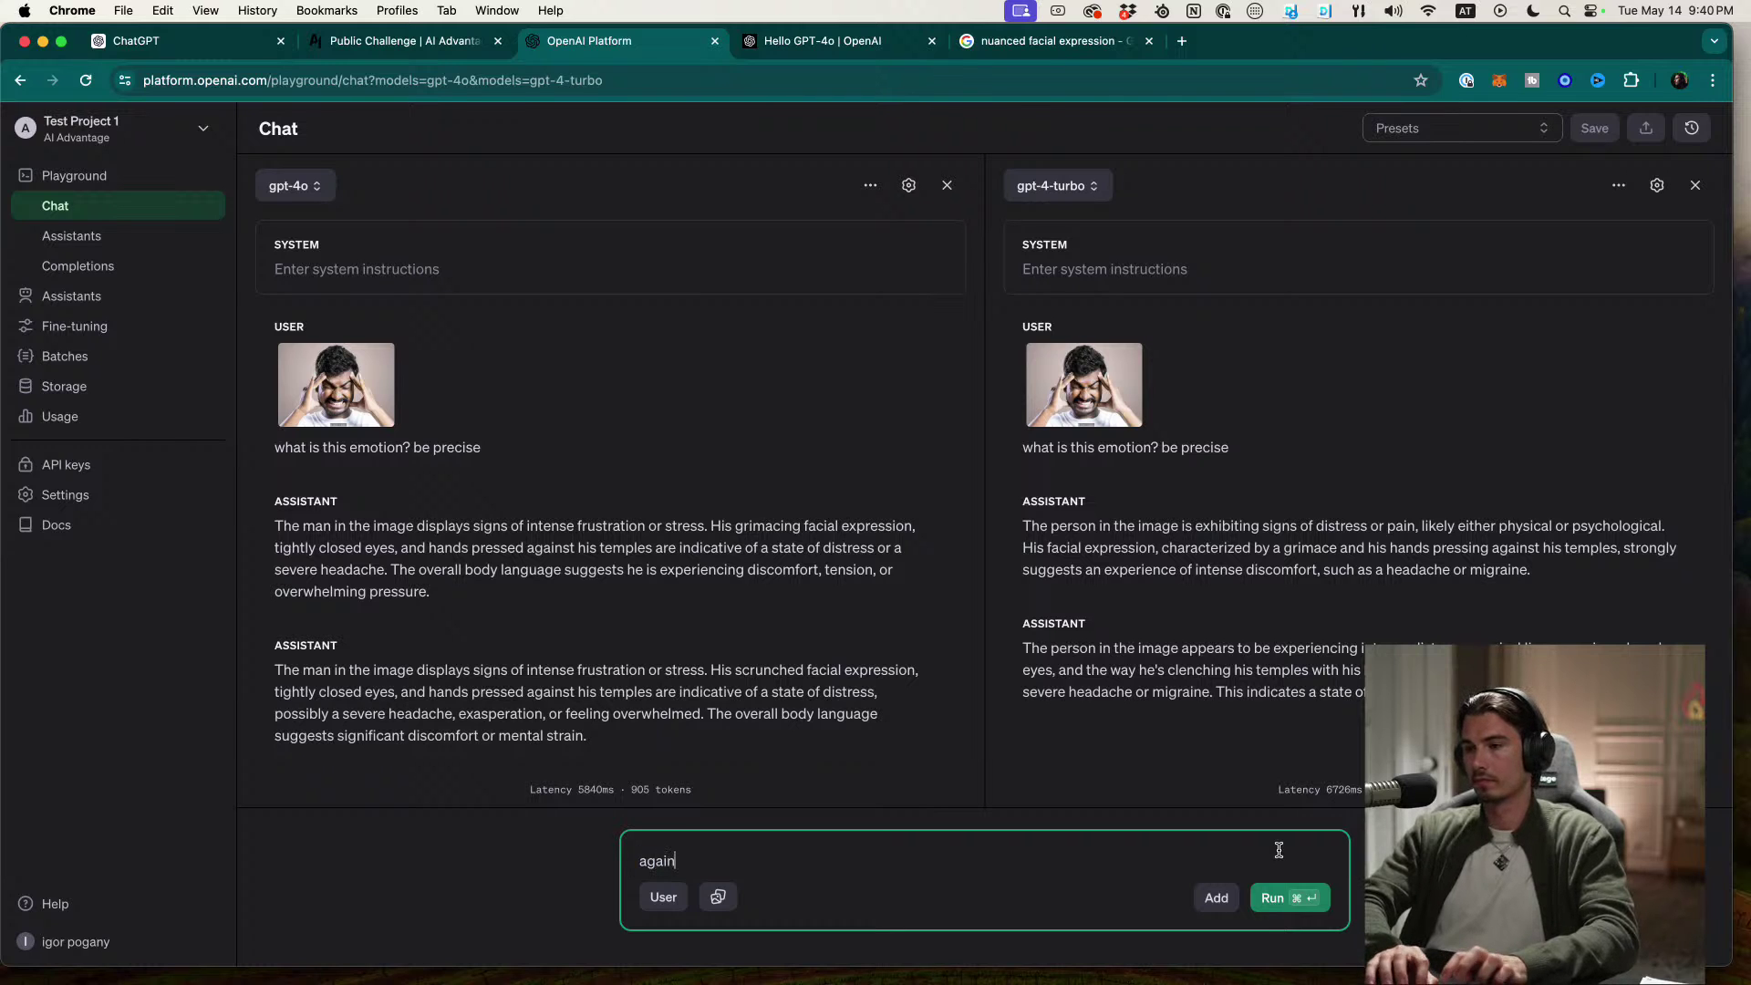
key("super+Return")
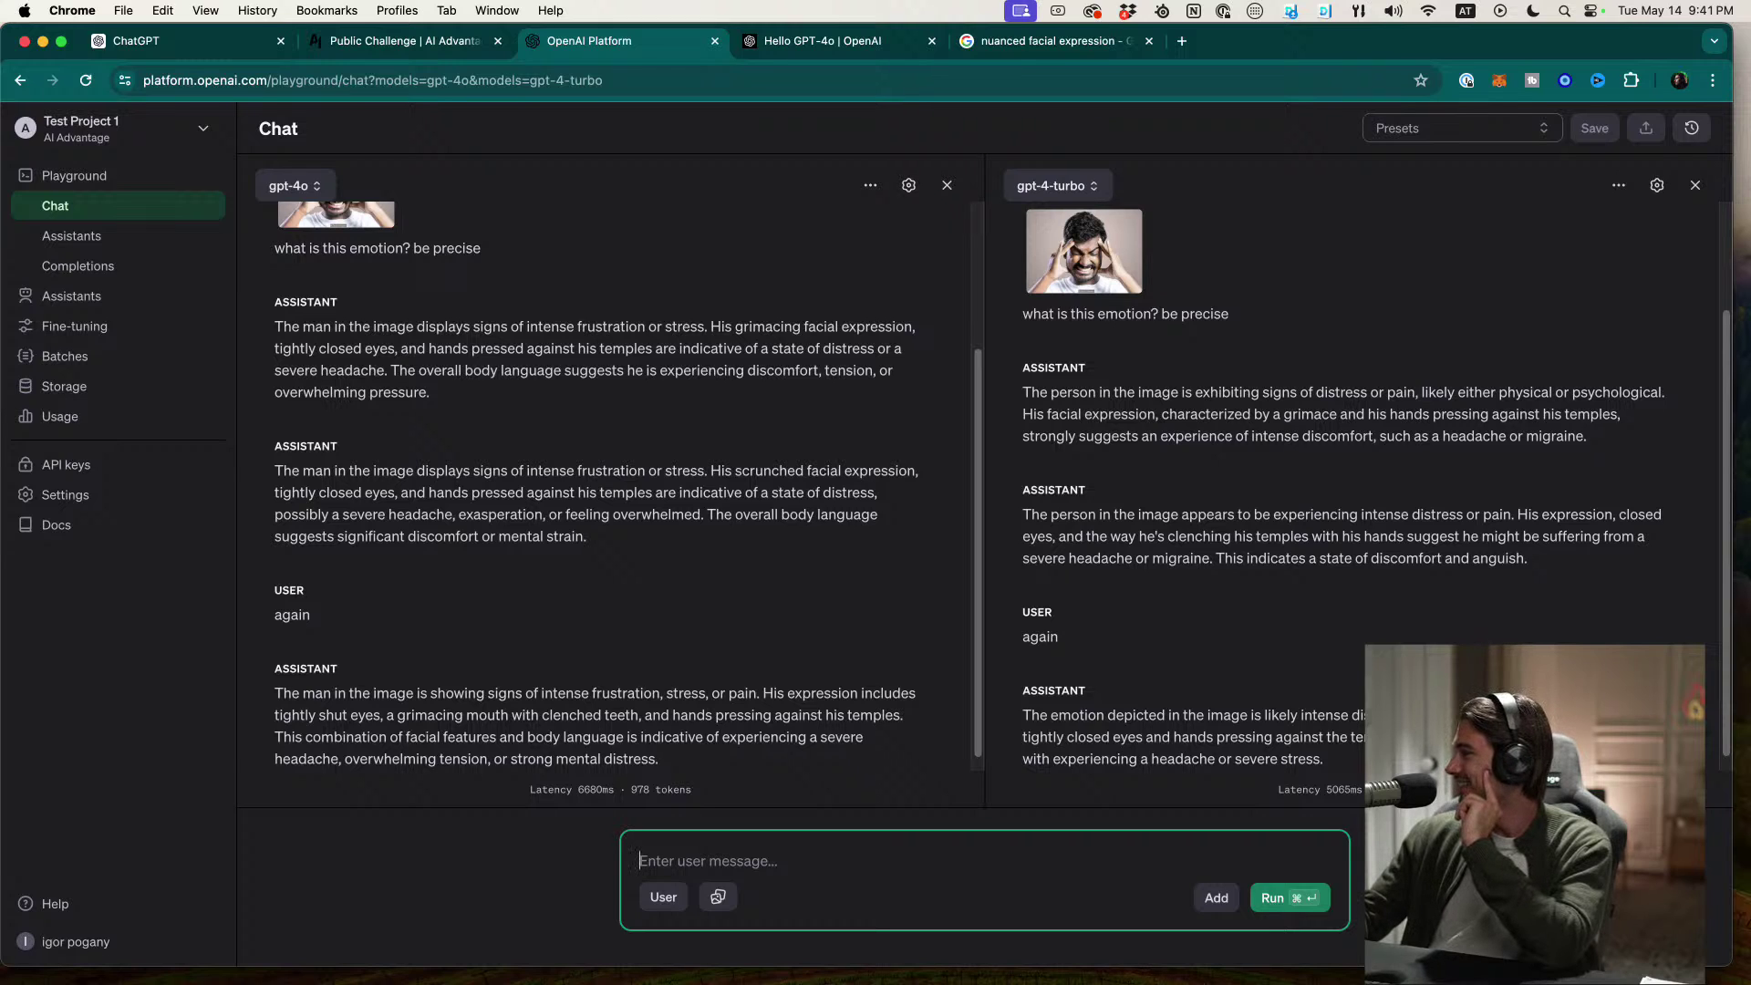
Step: Switch to ChatGPT and start a new chat with the GPT-4o model
left_click(840, 41)
left_click(213, 42)
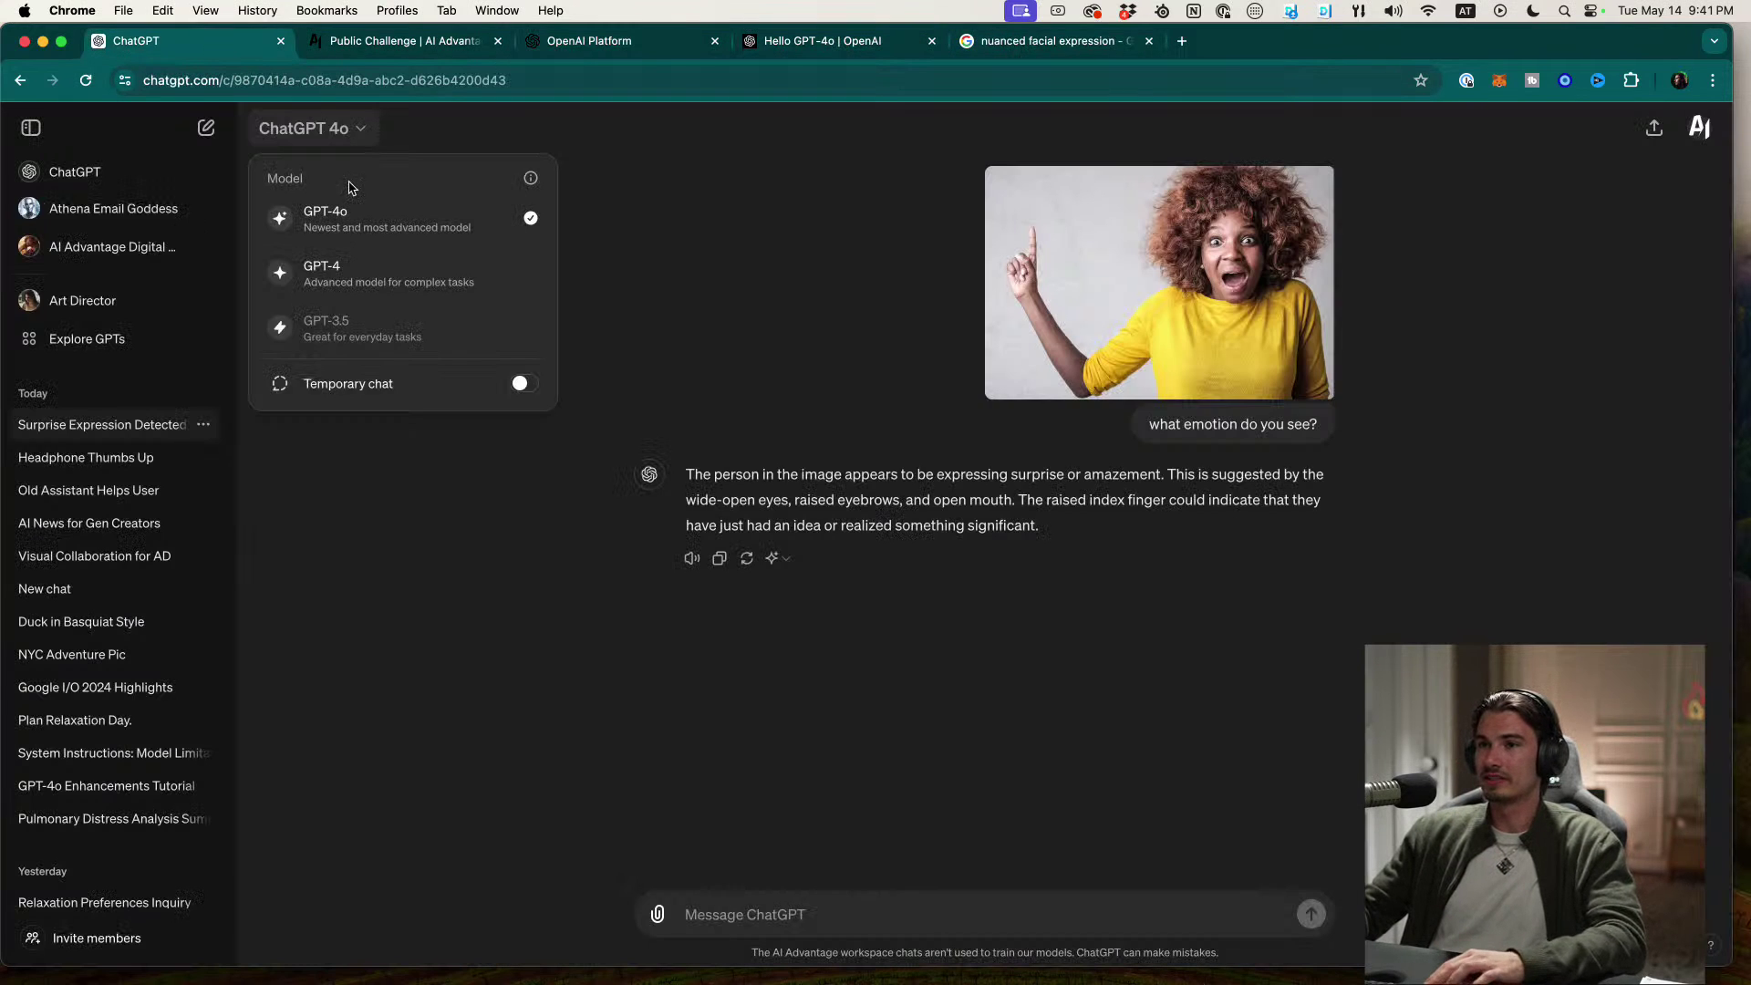
left_click(206, 128)
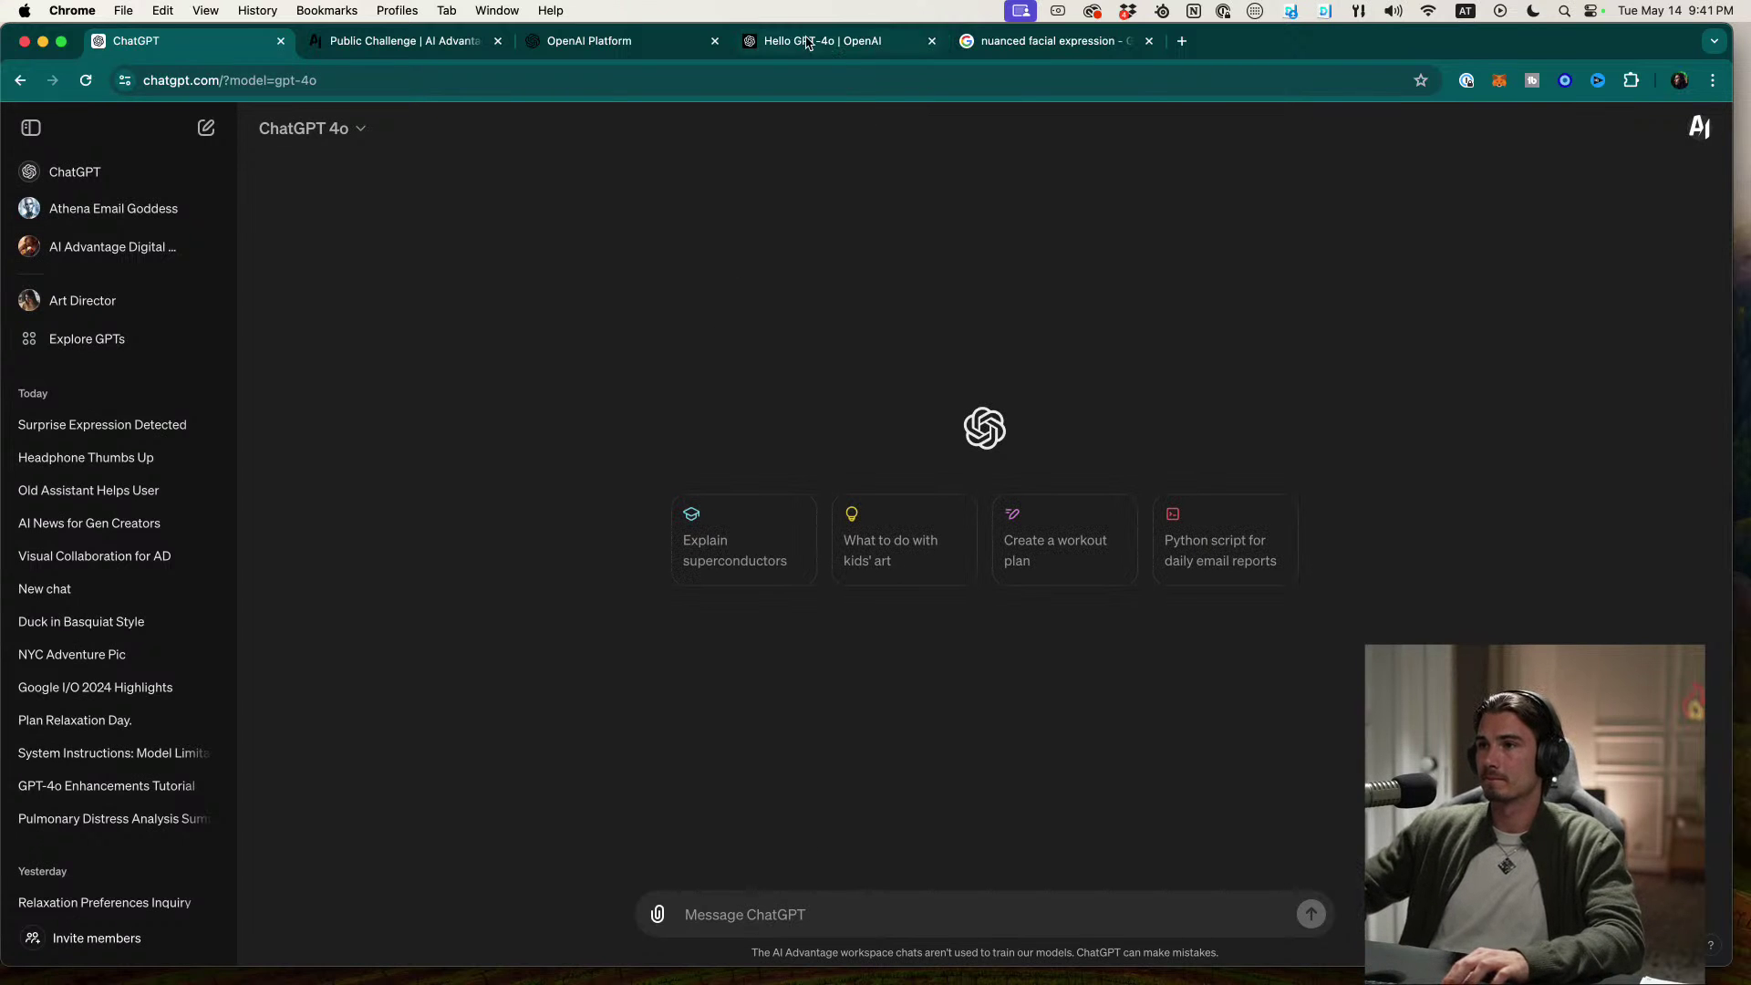
Step: Return to the OpenAI Playground and view both models' replies to the "again" message
left_click(630, 41)
scroll(695, 618, "down", 1)
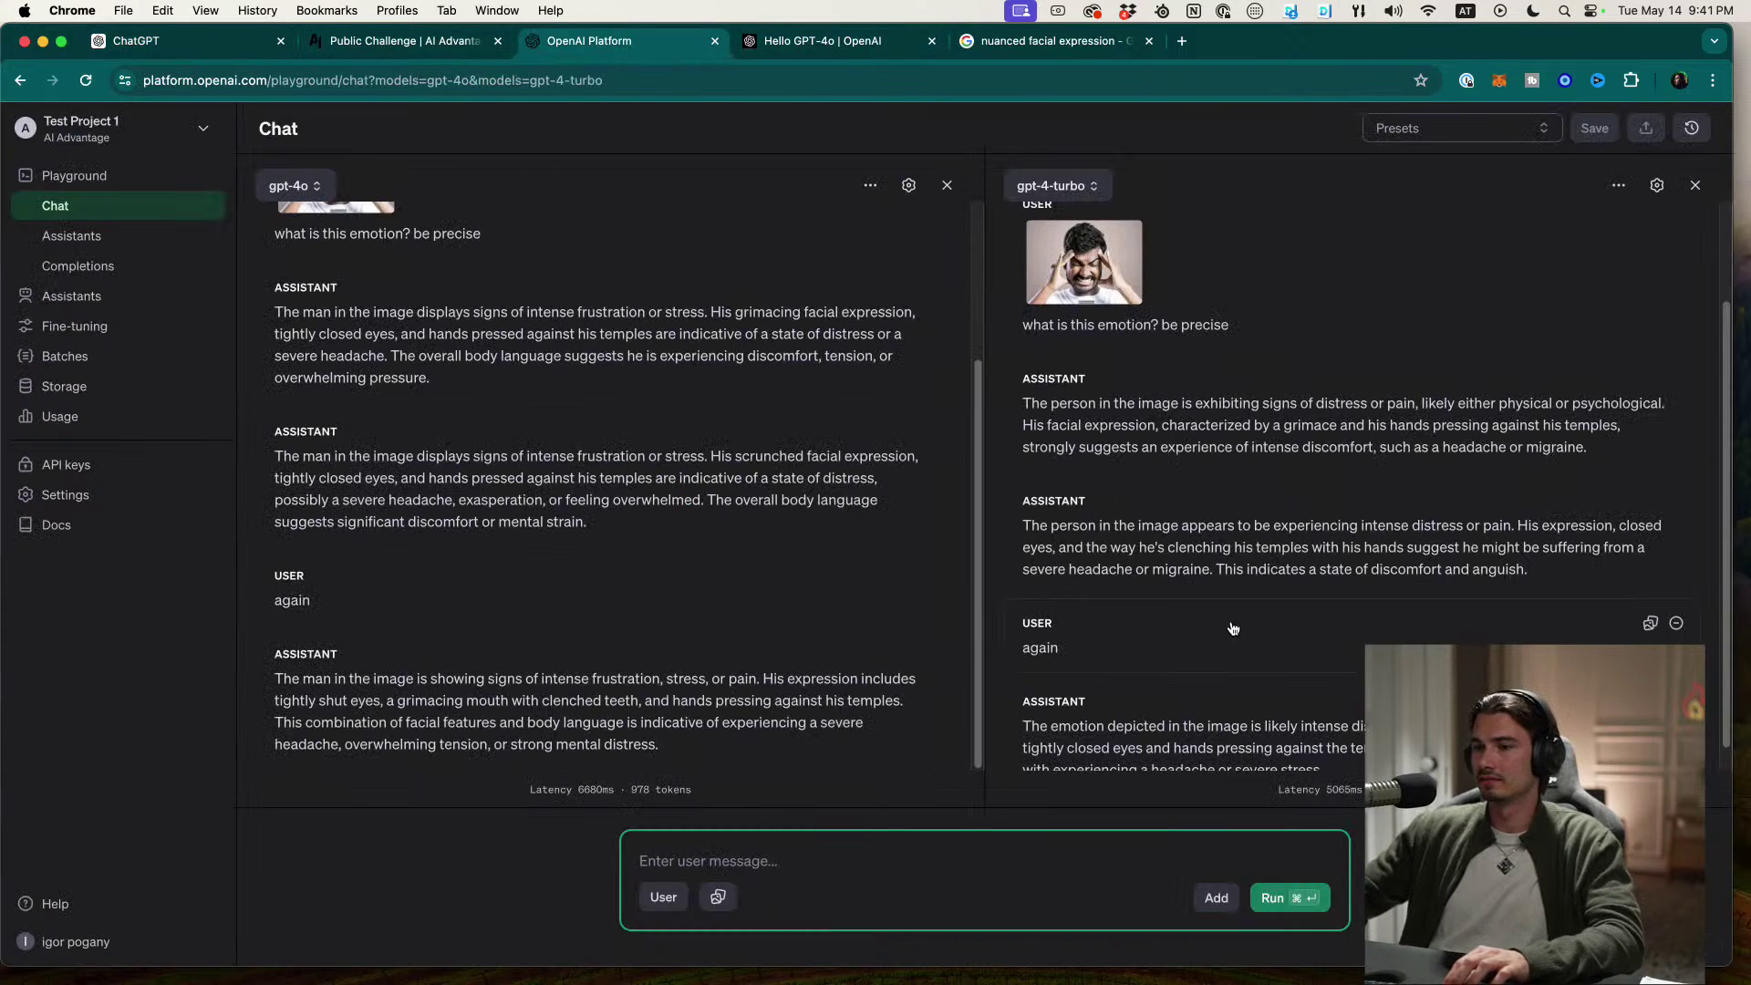
scroll(1233, 628, "down", 1)
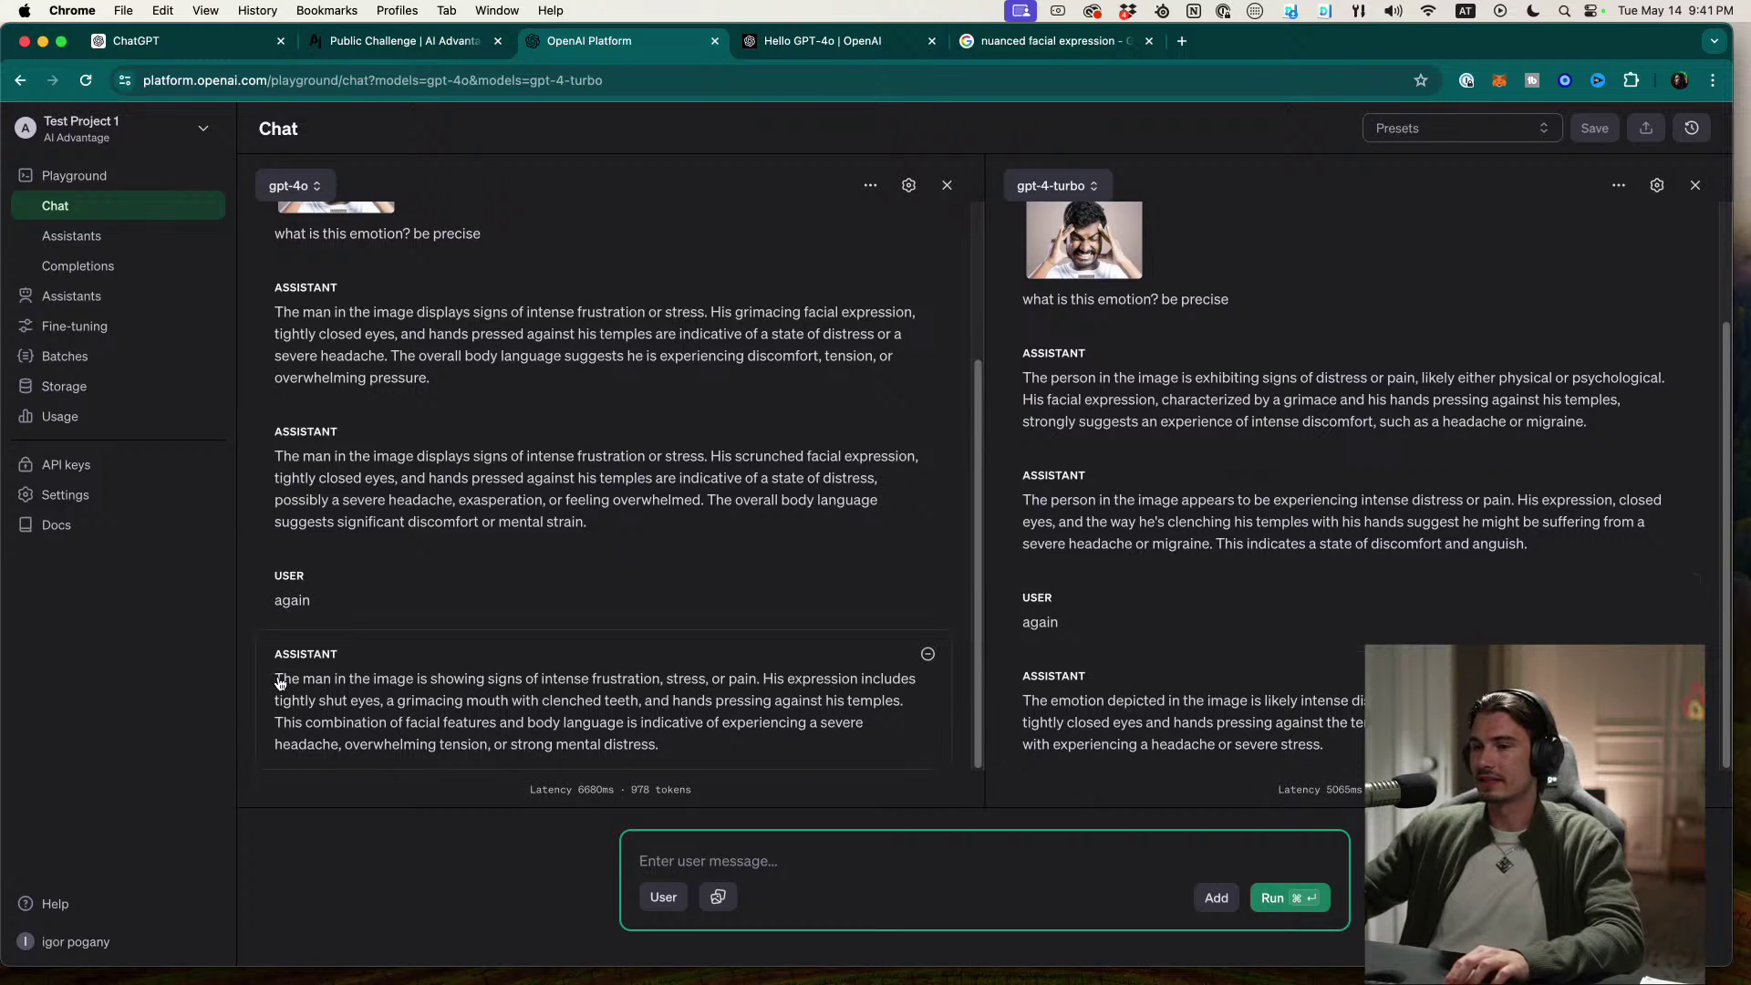
left_click_drag(280, 682, 416, 682)
left_click(754, 871)
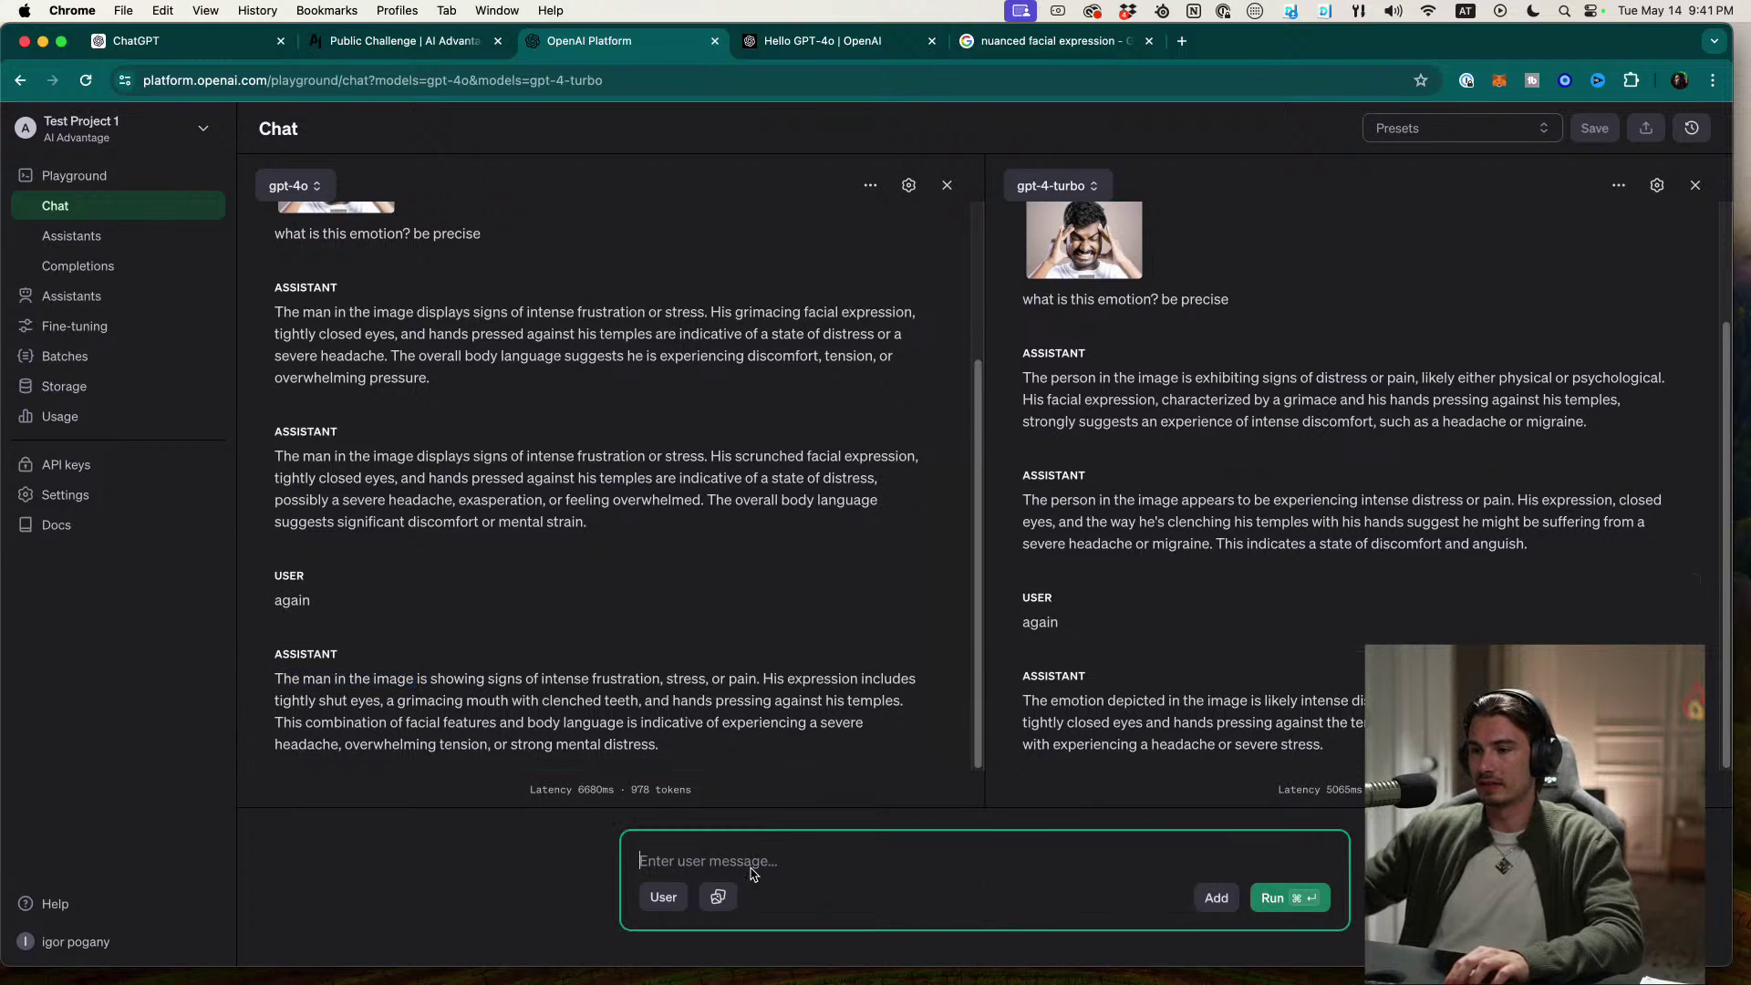
type("hello world in ")
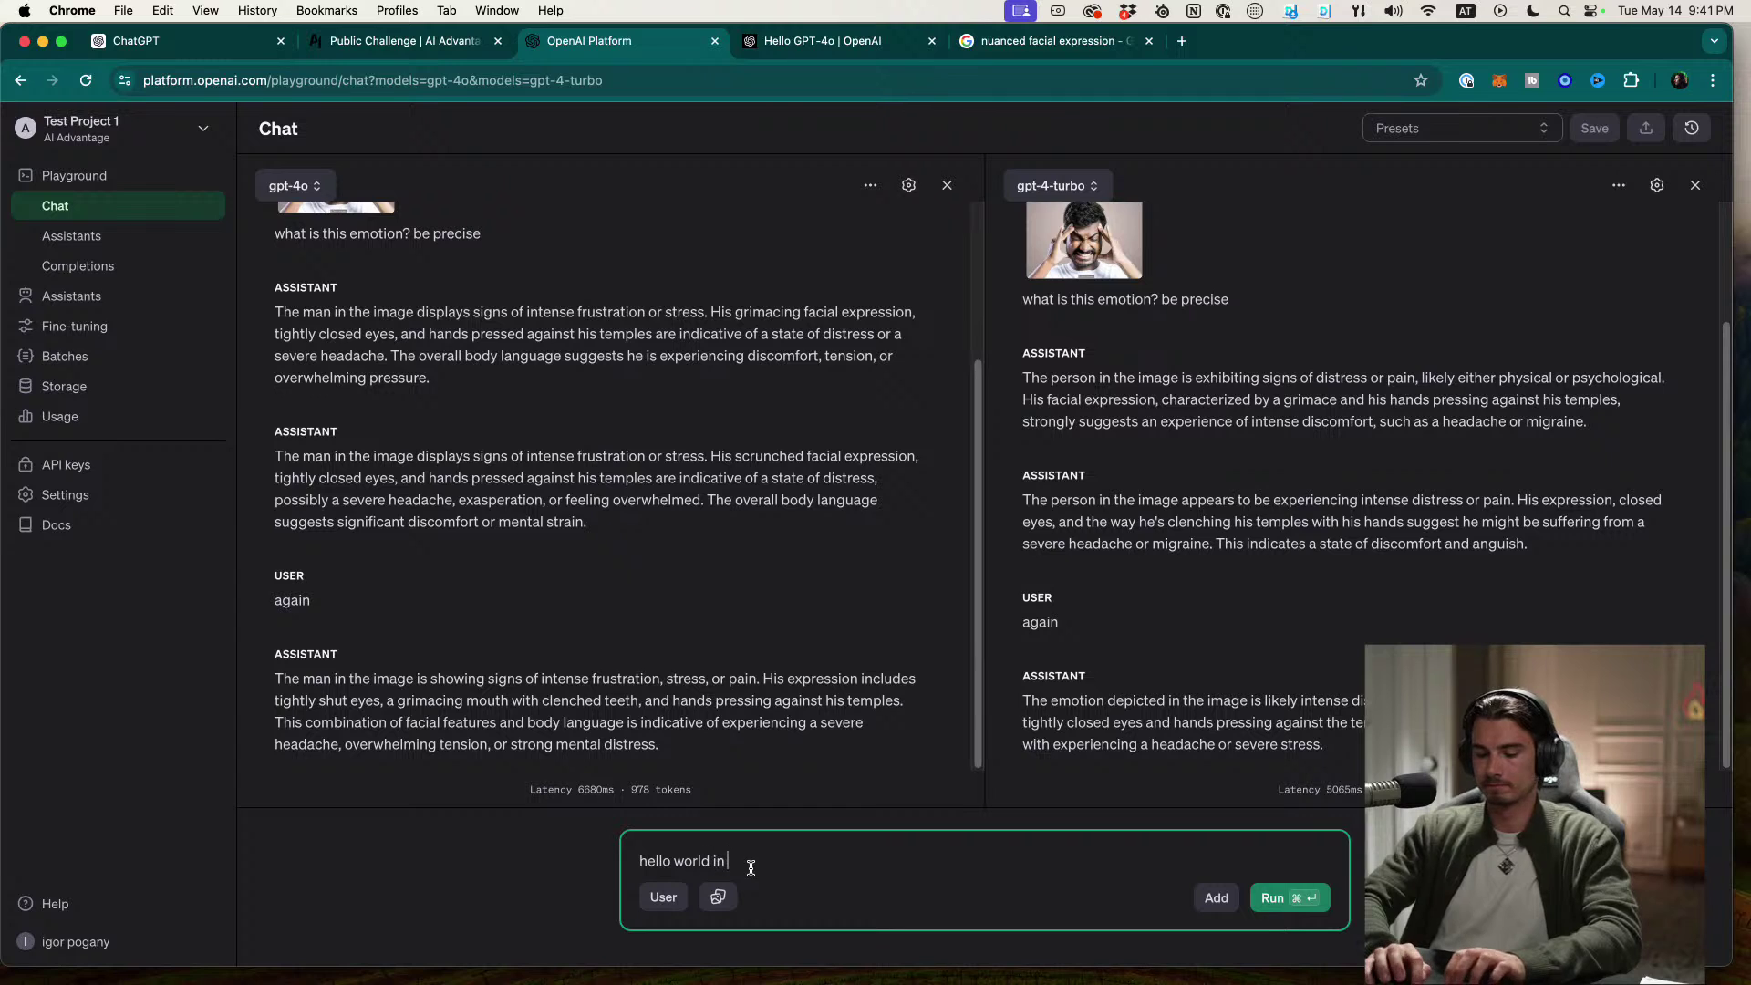
type("spanish")
key("super+a")
key("BackSpace")
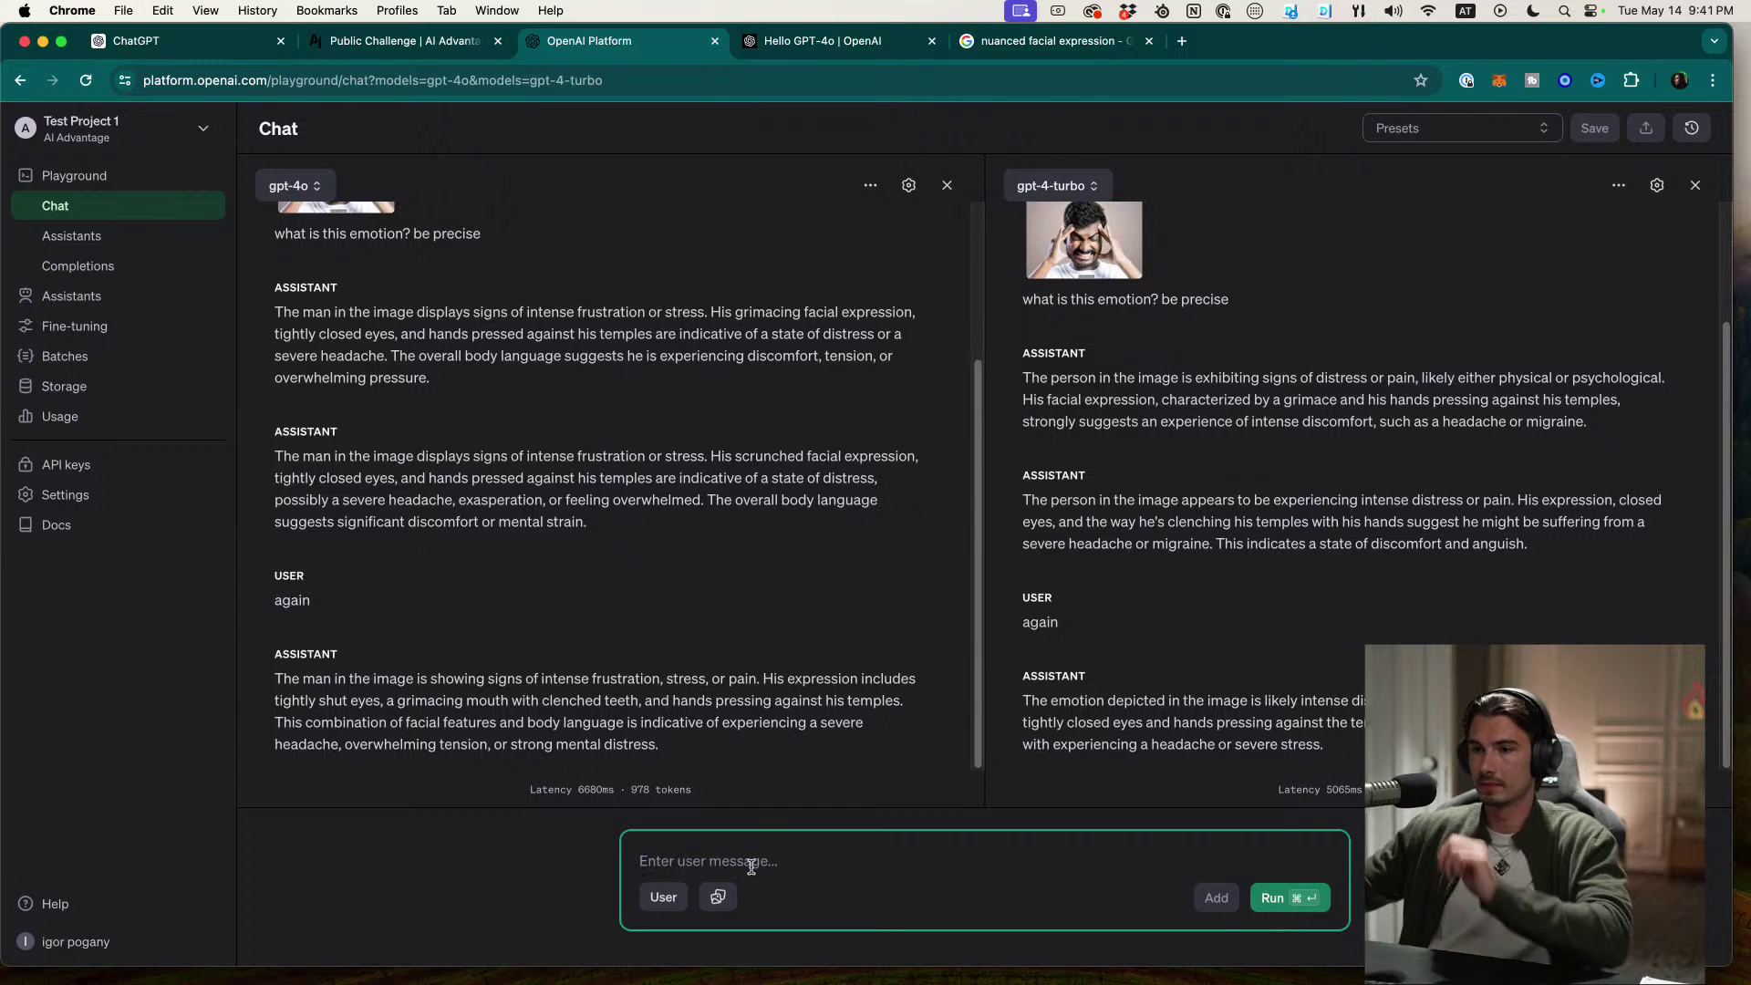
Step: Compare the wording of the latest gpt-4o and gpt-4-turbo emotion descriptions, including the facial and hand details
left_click_drag(527, 680, 766, 684)
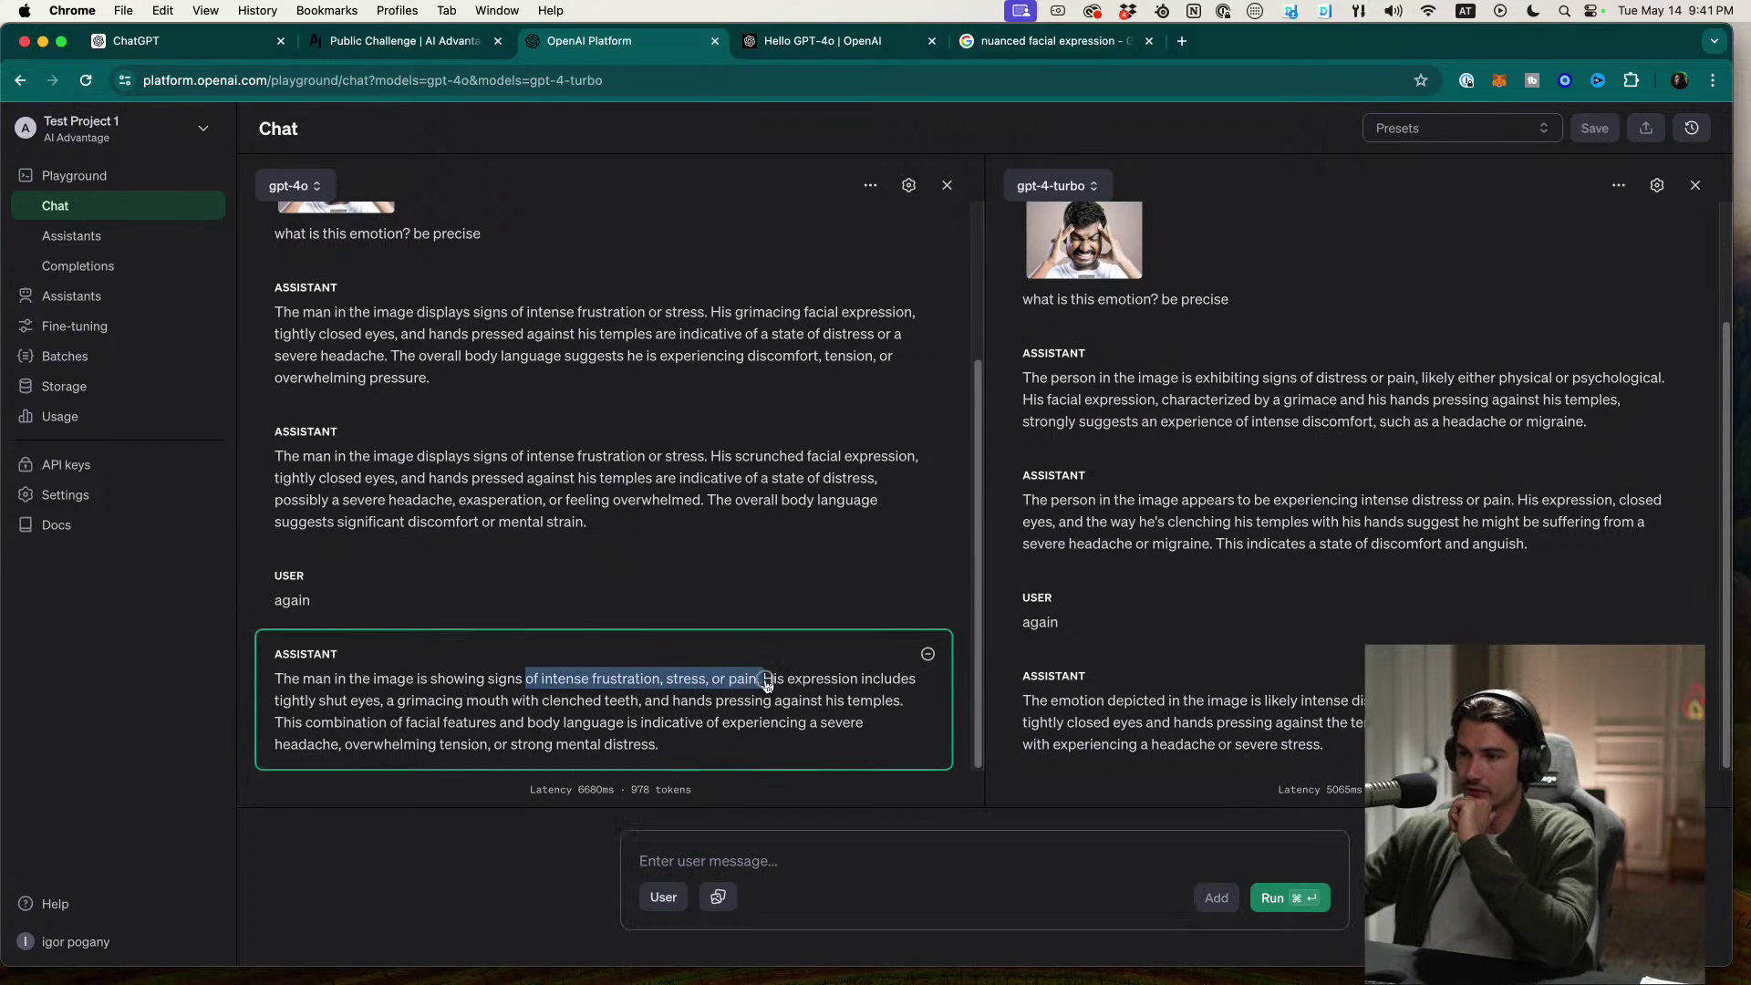
left_click_drag(1248, 700, 1404, 703)
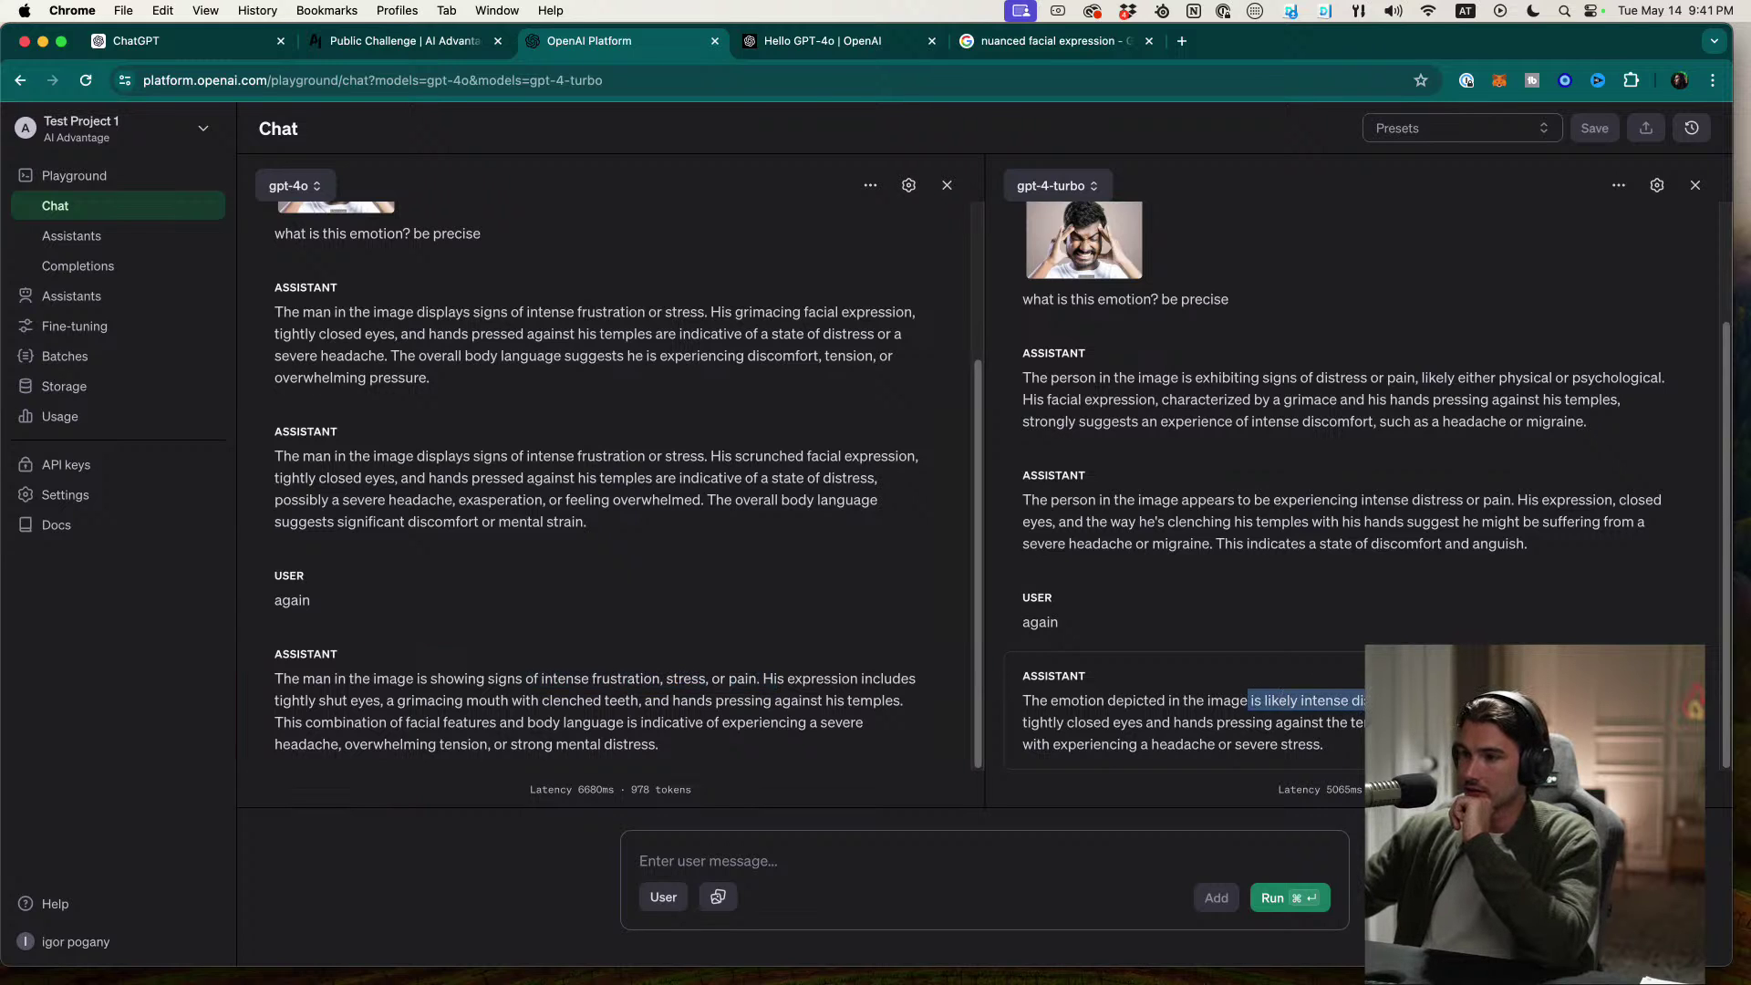
left_click_drag(720, 679, 822, 764)
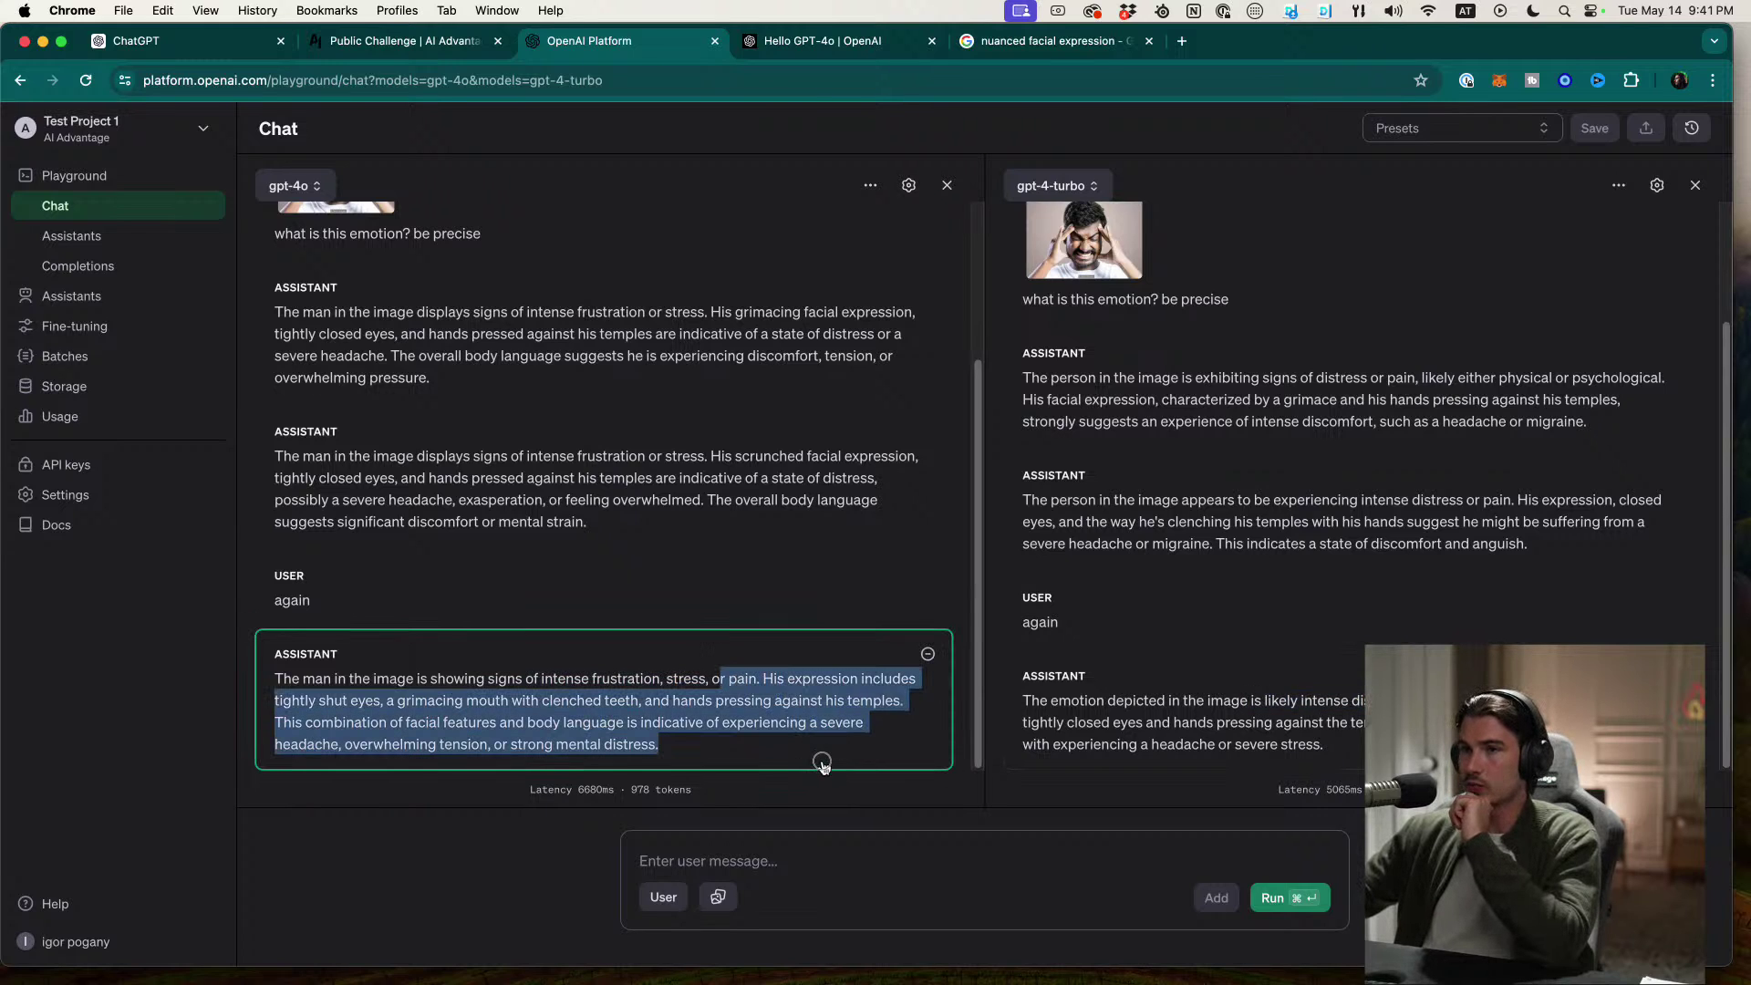
left_click(1066, 746)
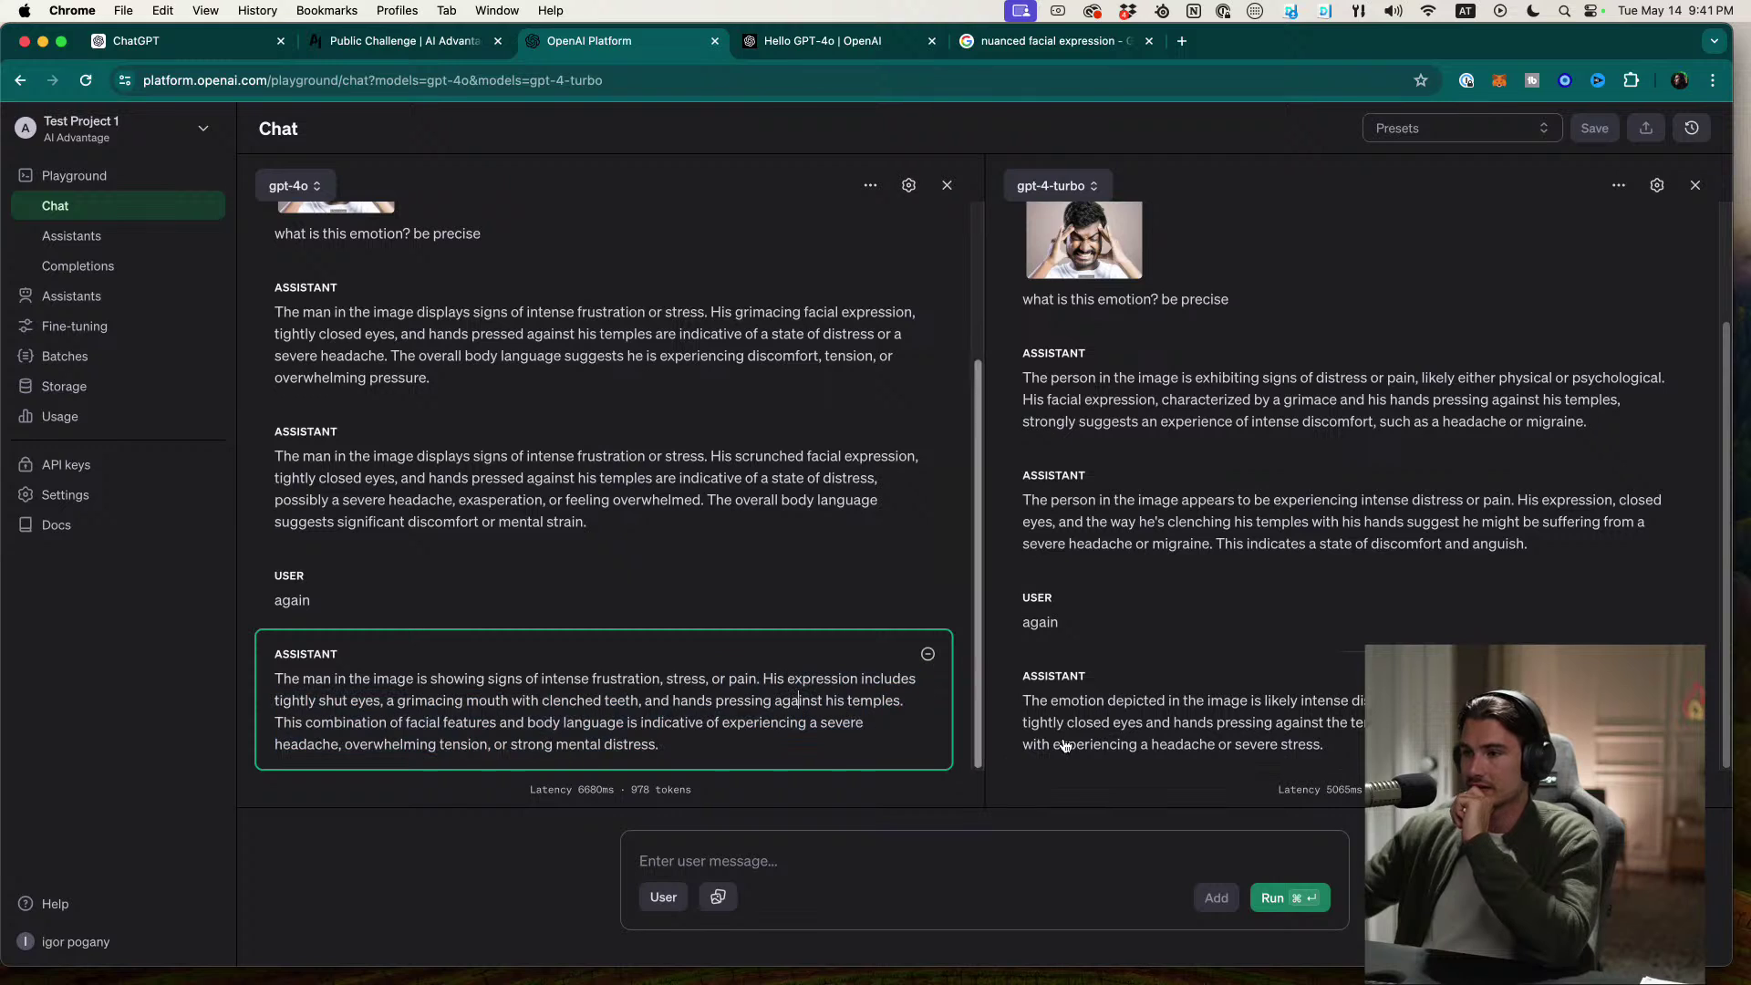
left_click_drag(1022, 723, 1263, 722)
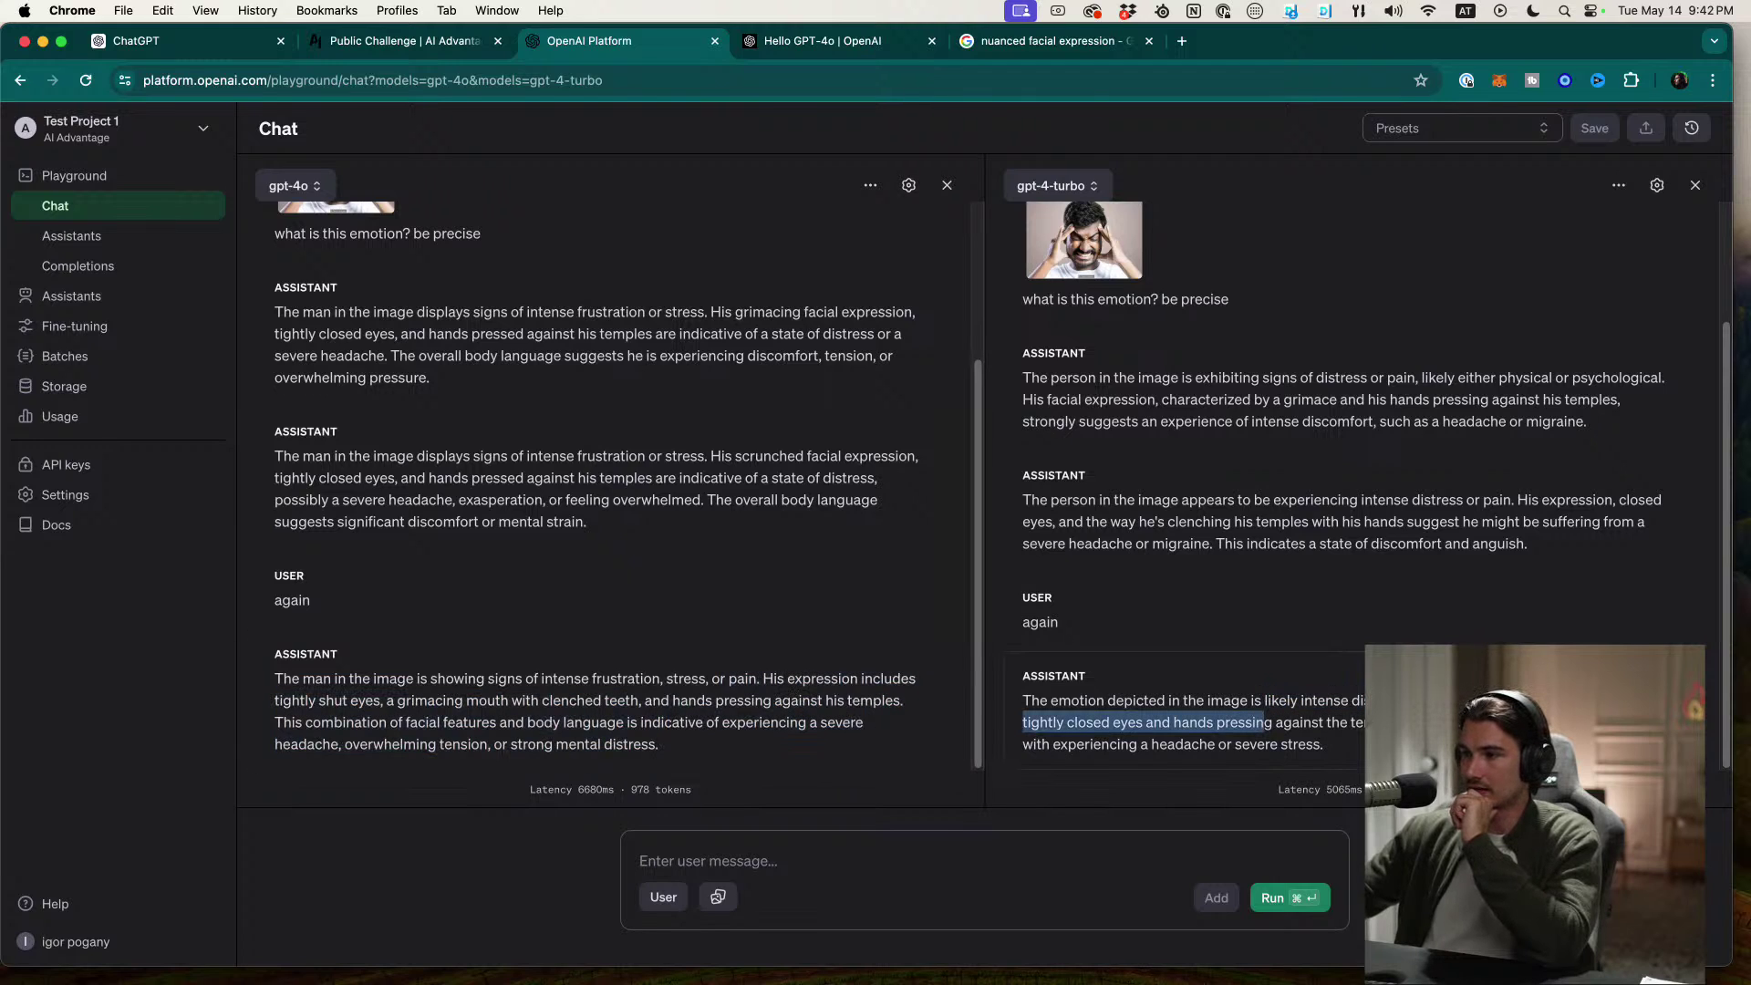
left_click(1263, 723)
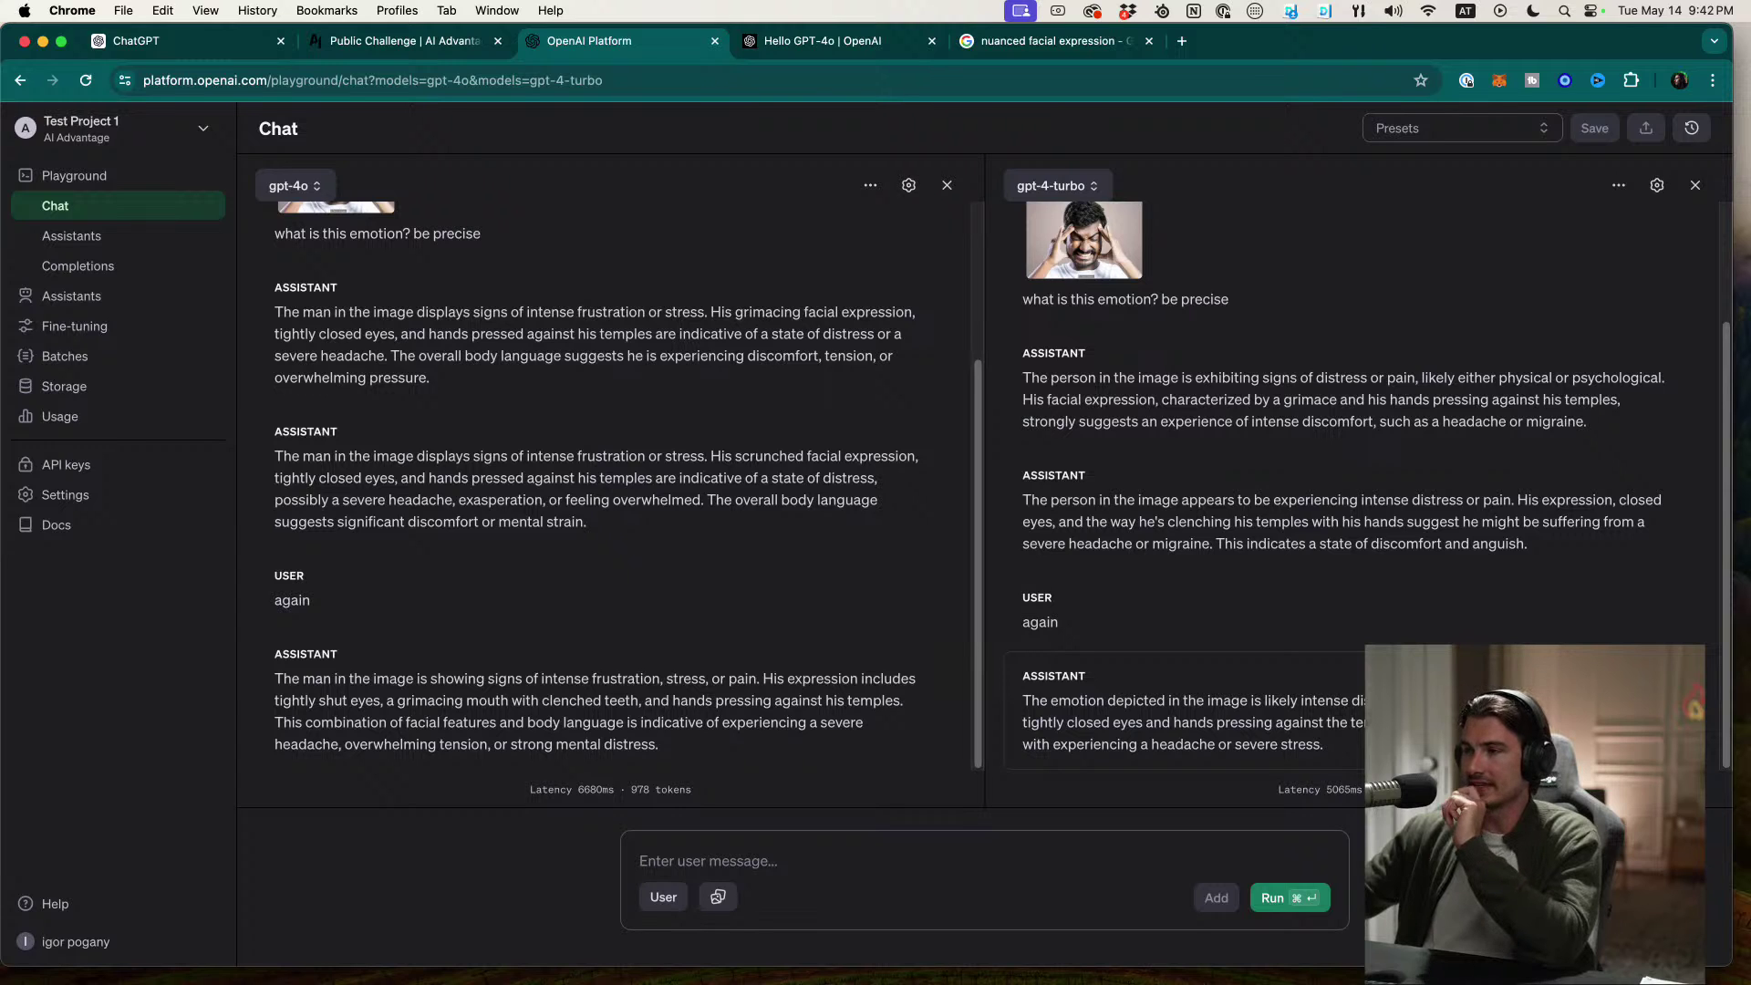
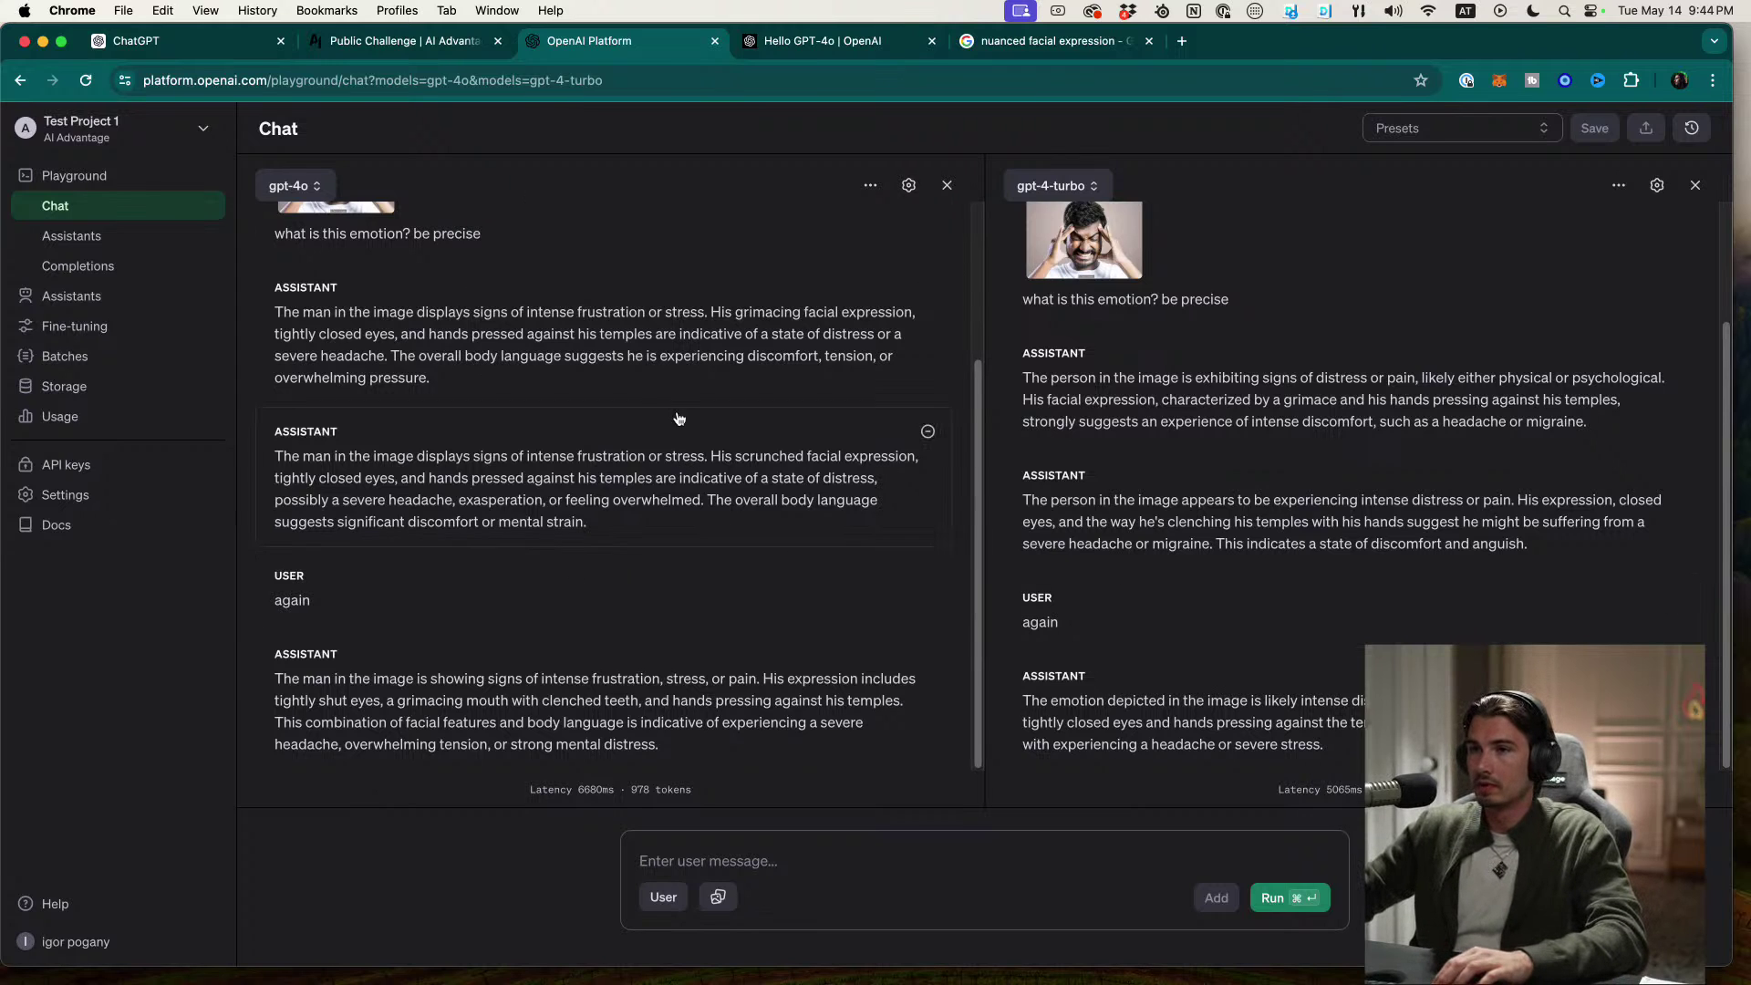
Step: Clear the Playground conversation, run the prompt "hello world in assembly" on gpt-4o and gpt-4-turbo, and dismiss the 1Password unlock request
key("super+r")
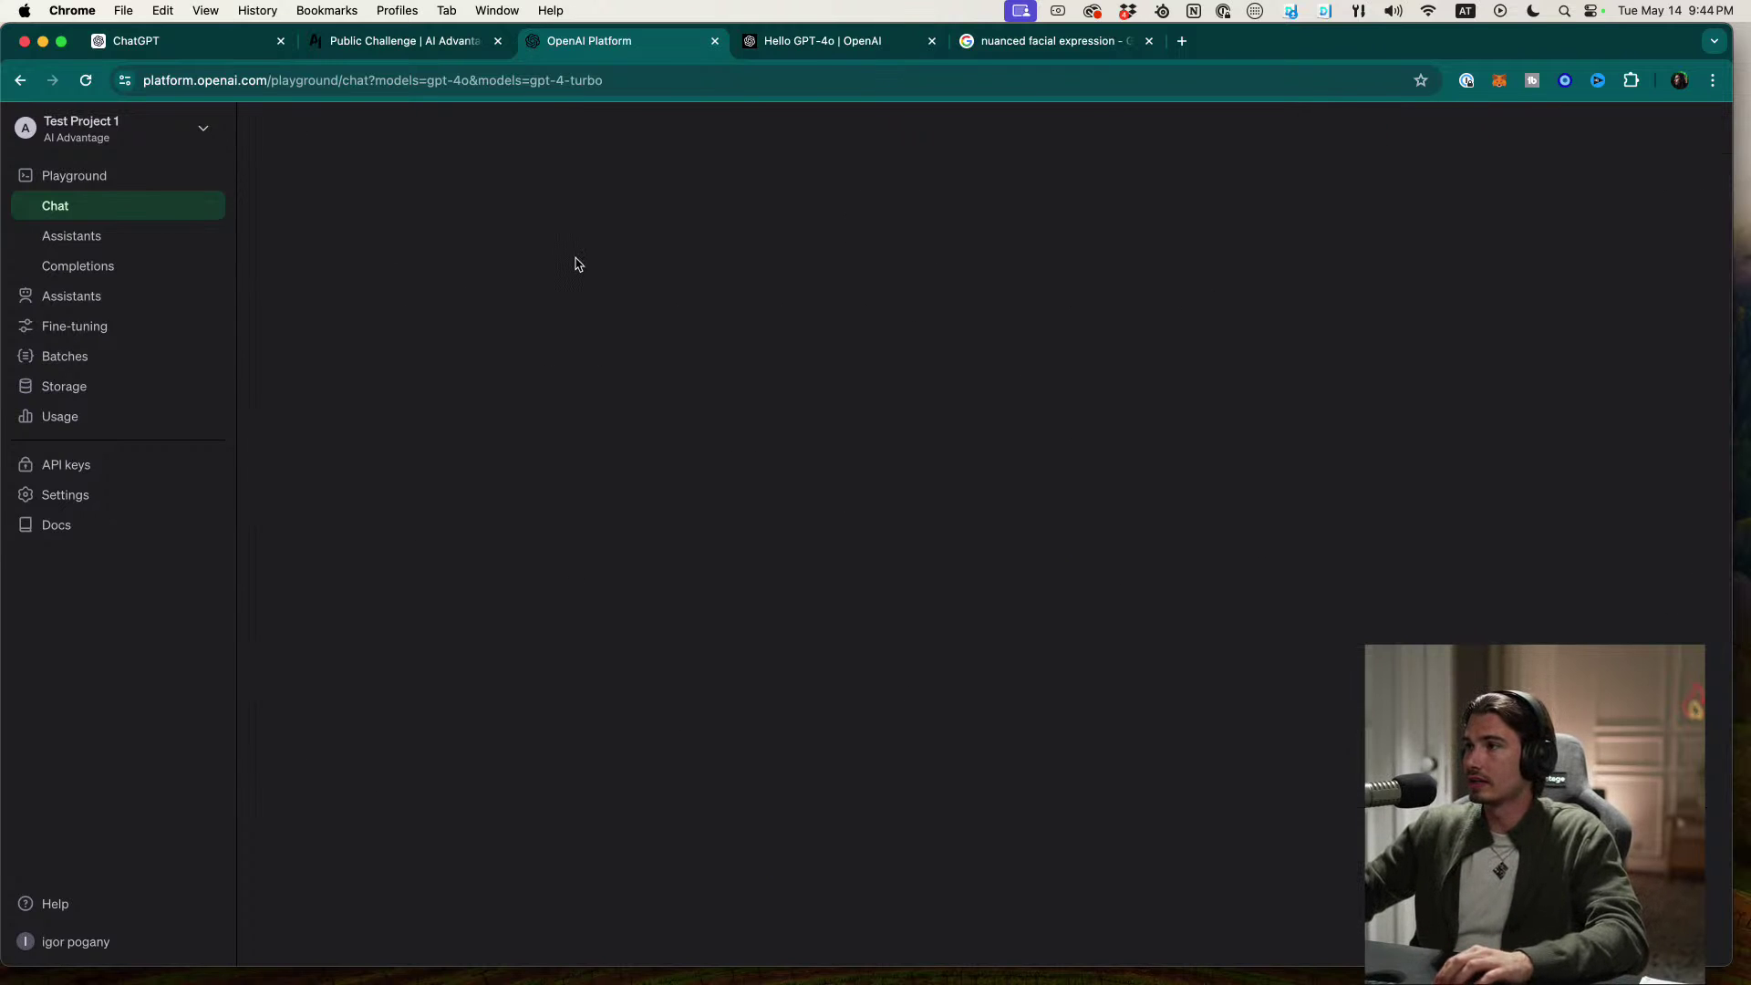
type("hello world in assembly")
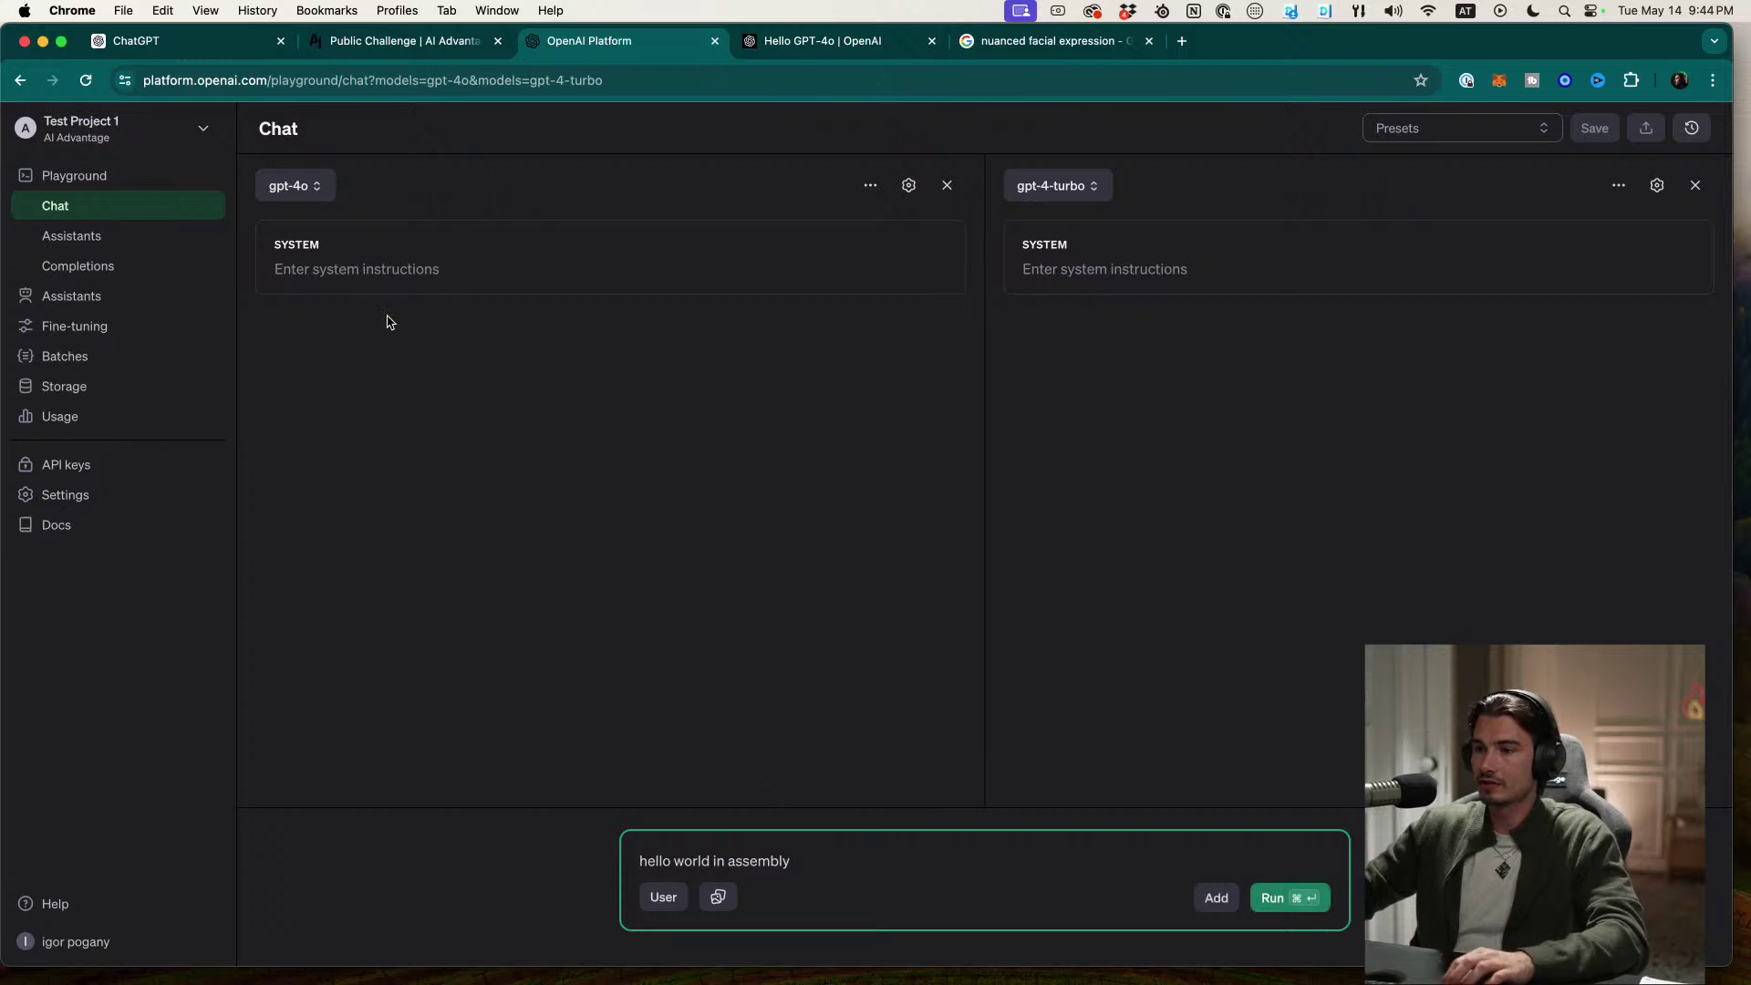
left_click(1012, 190)
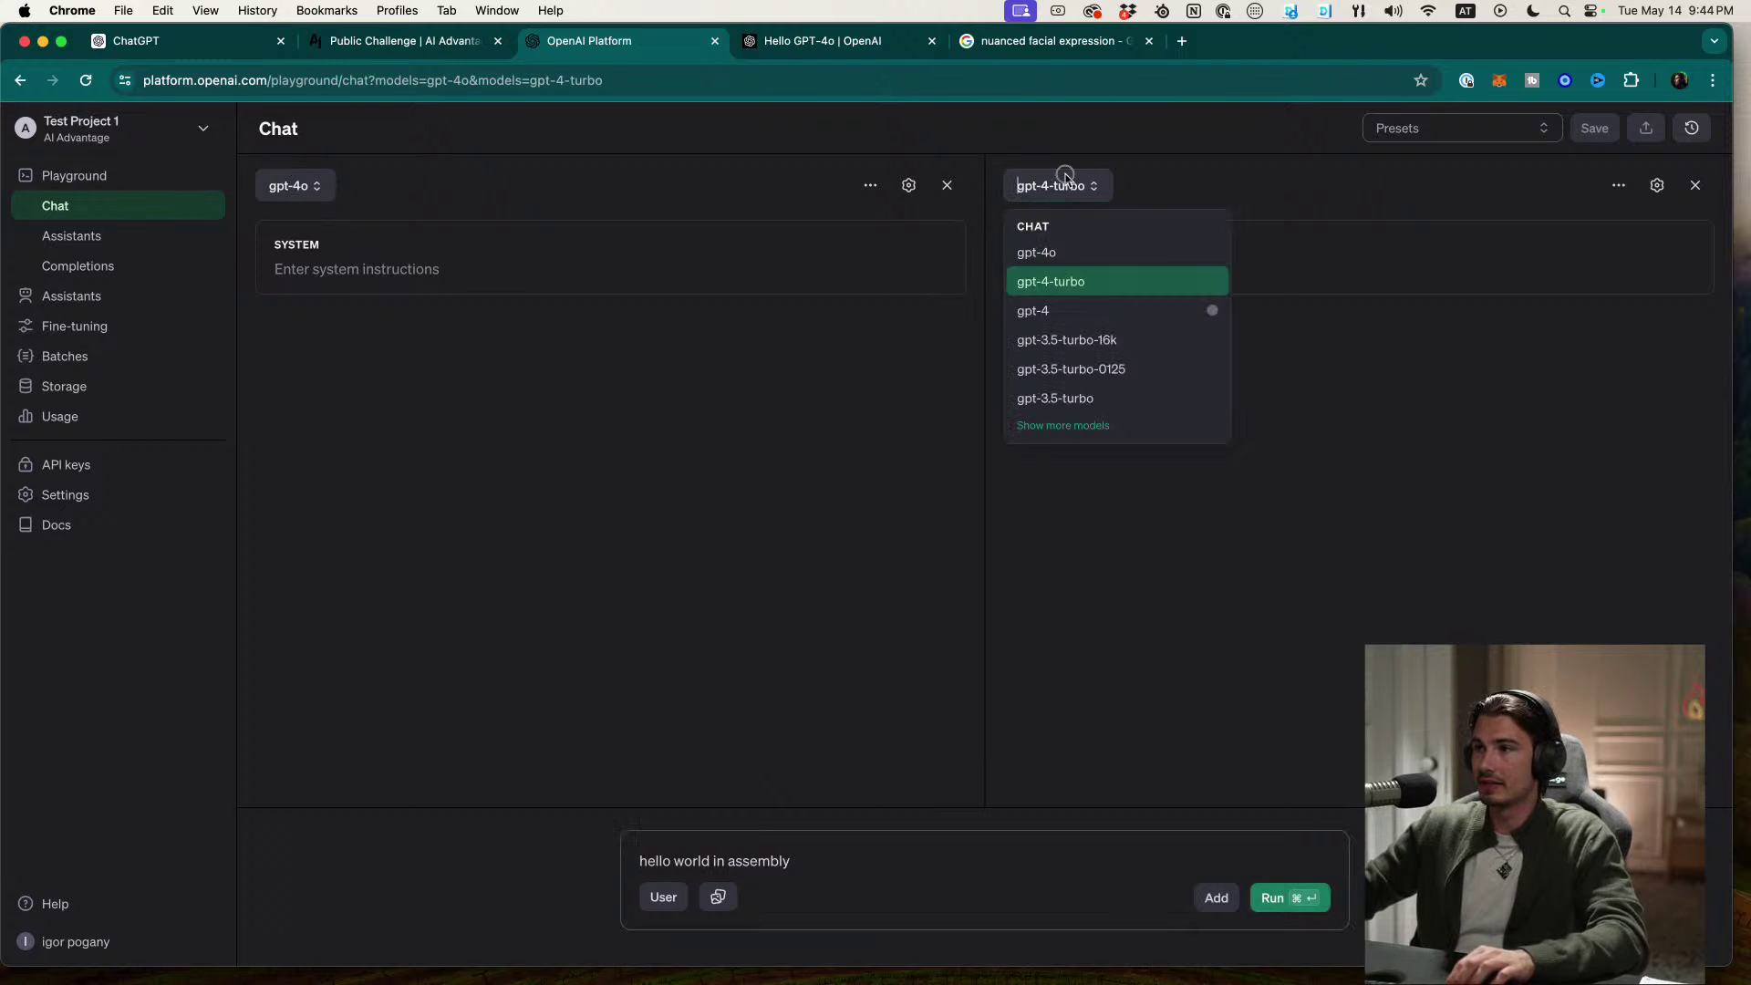
left_click(1071, 283)
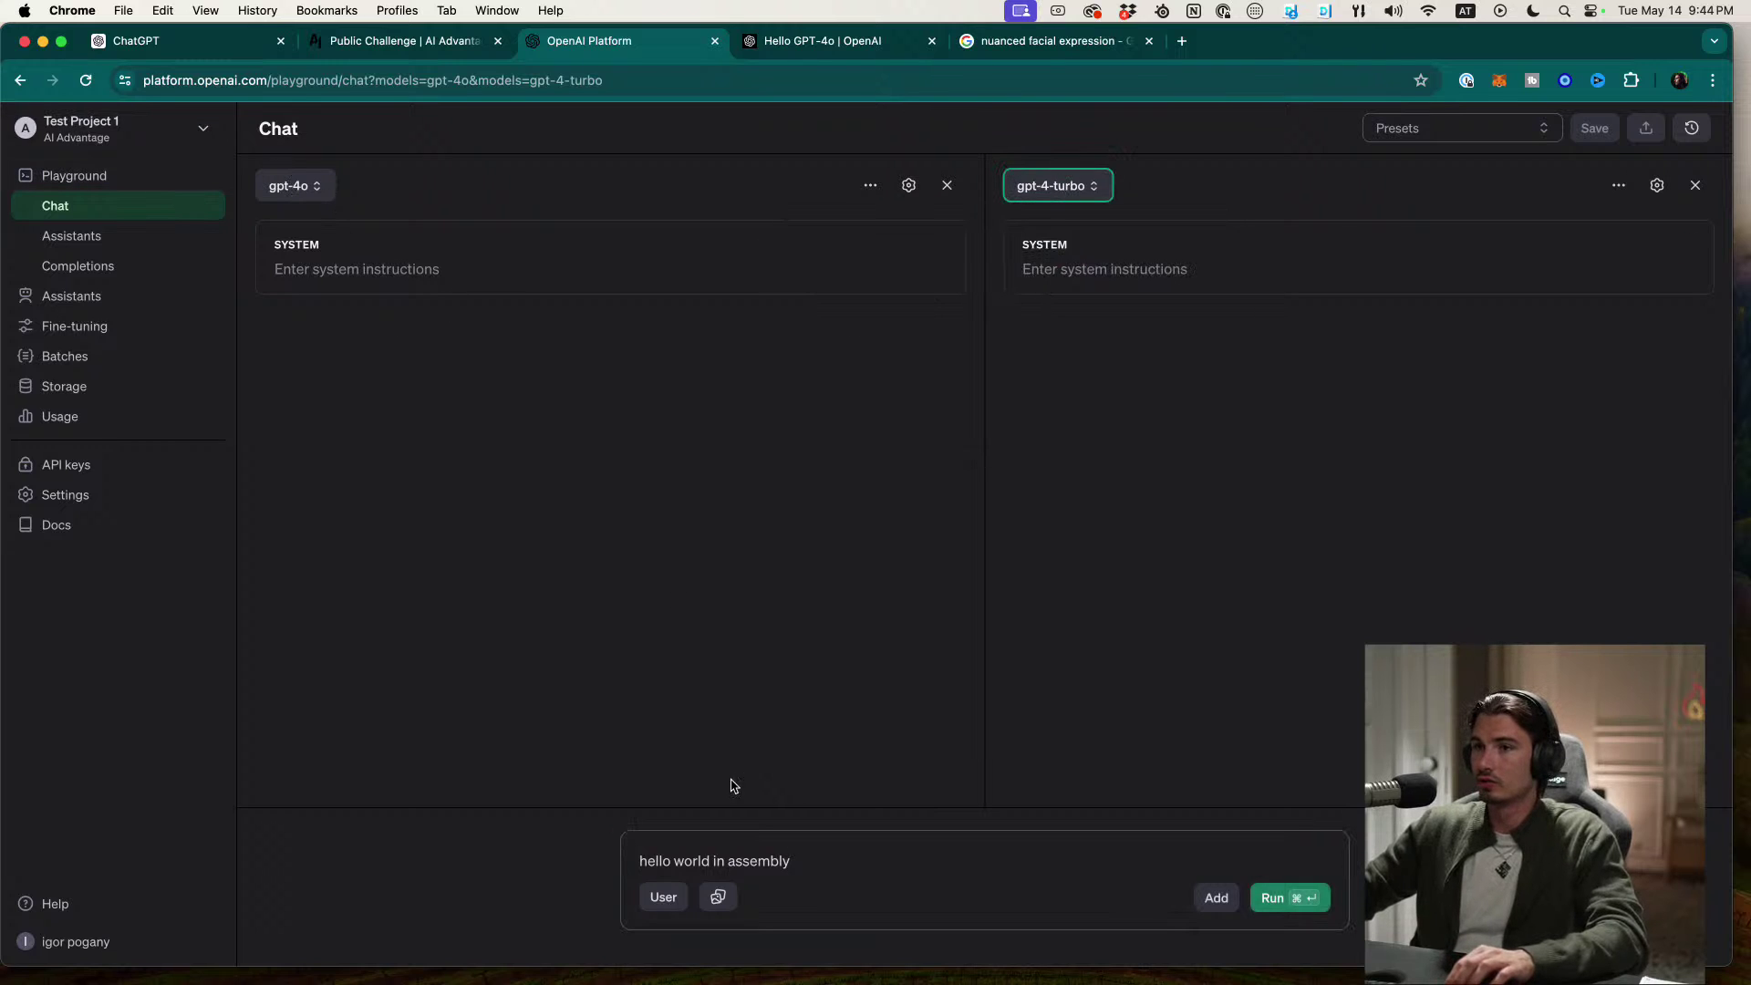
left_click(1297, 906)
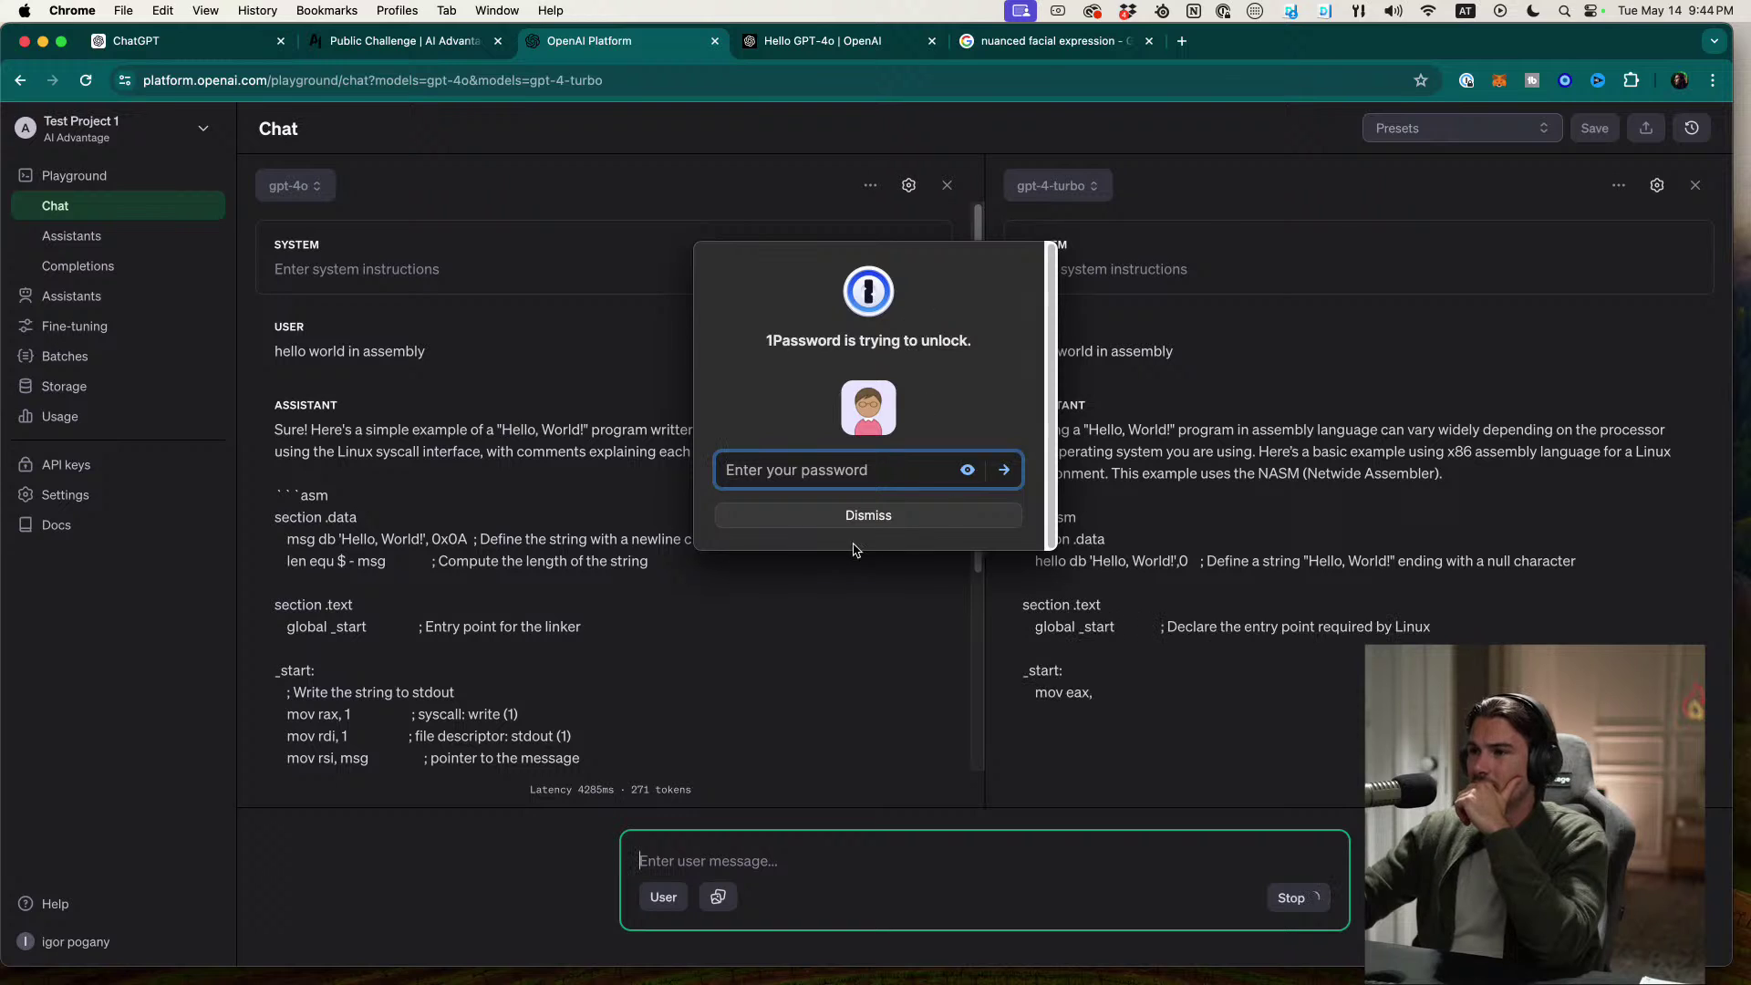
left_click(856, 518)
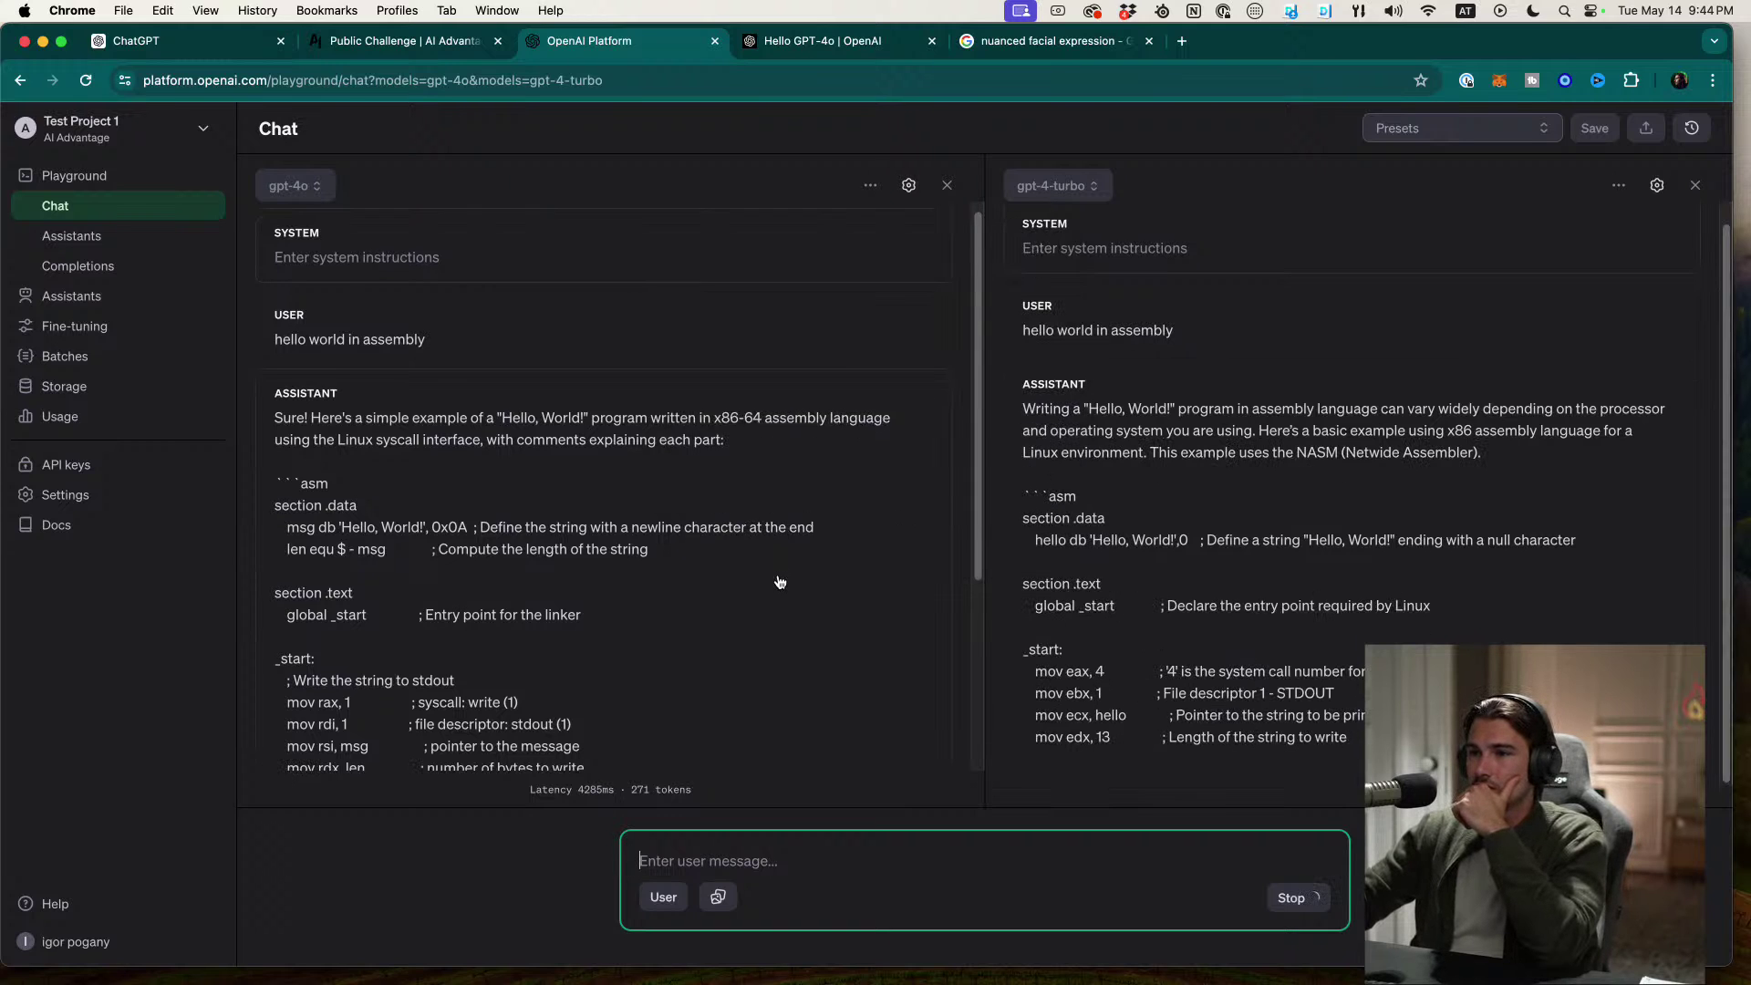
Step: Compare the assembly code and the explanations in the gpt-4o and gpt-4-turbo replies from start to end
scroll(780, 582, "down", 3)
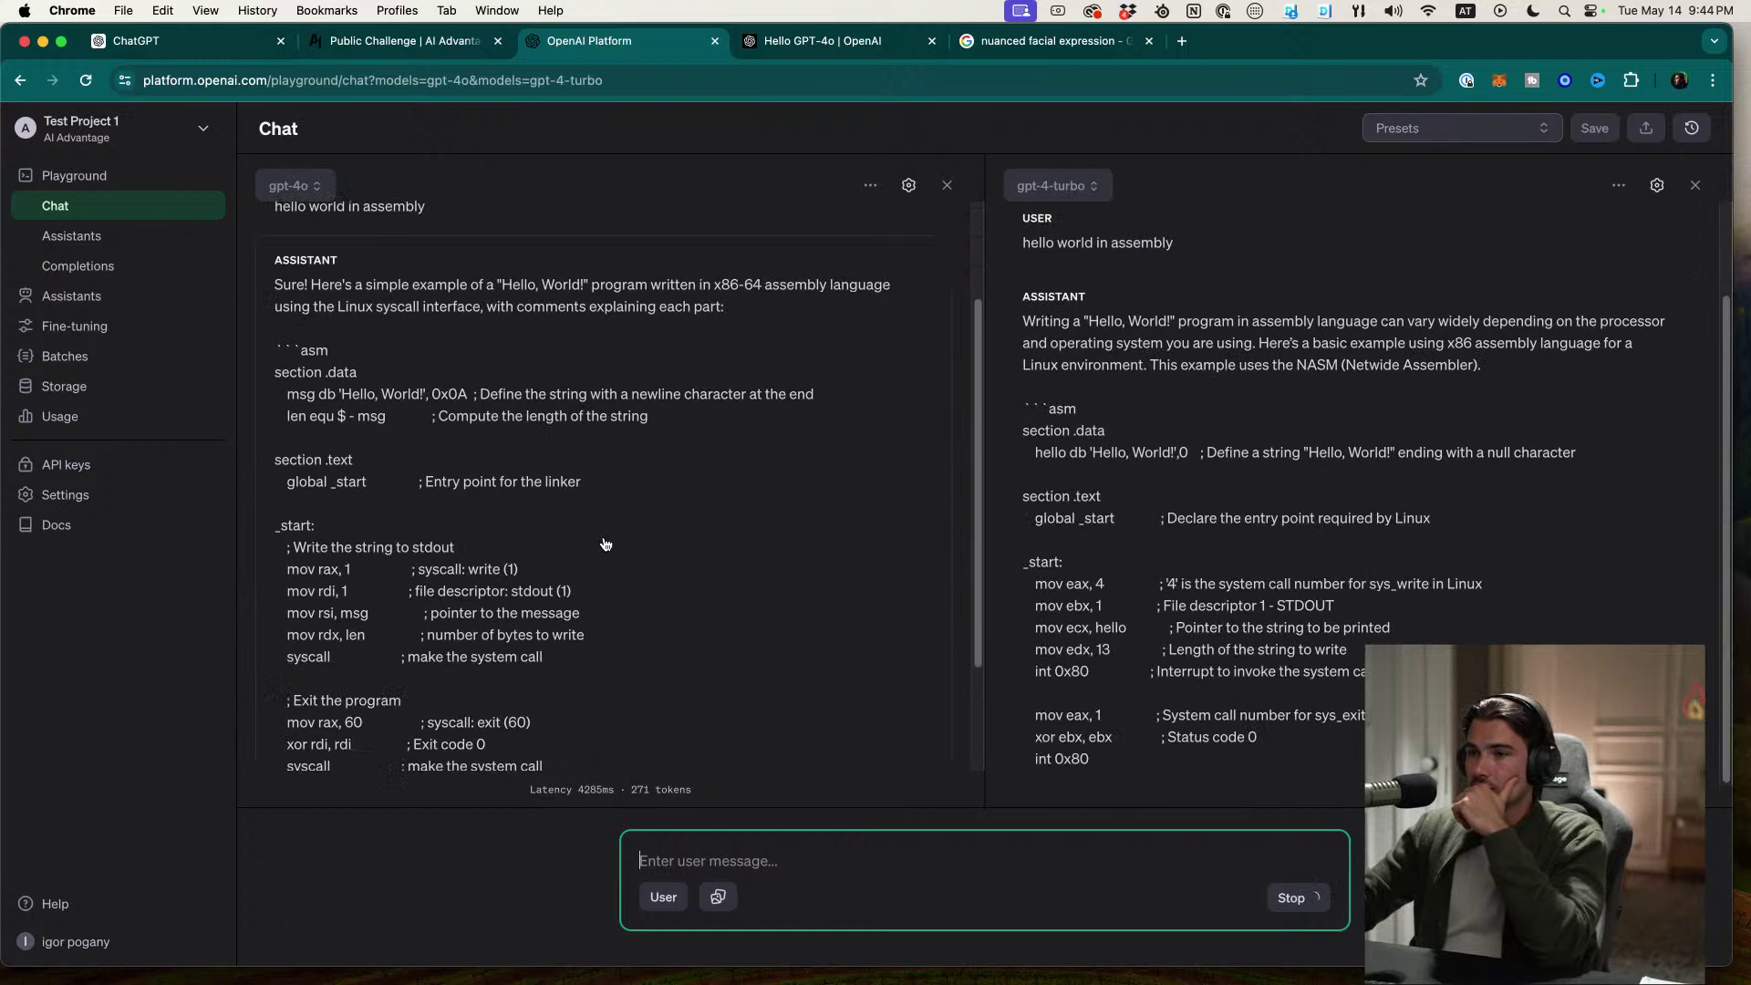
scroll(604, 544, "down", 1)
scroll(1291, 565, "down", 5)
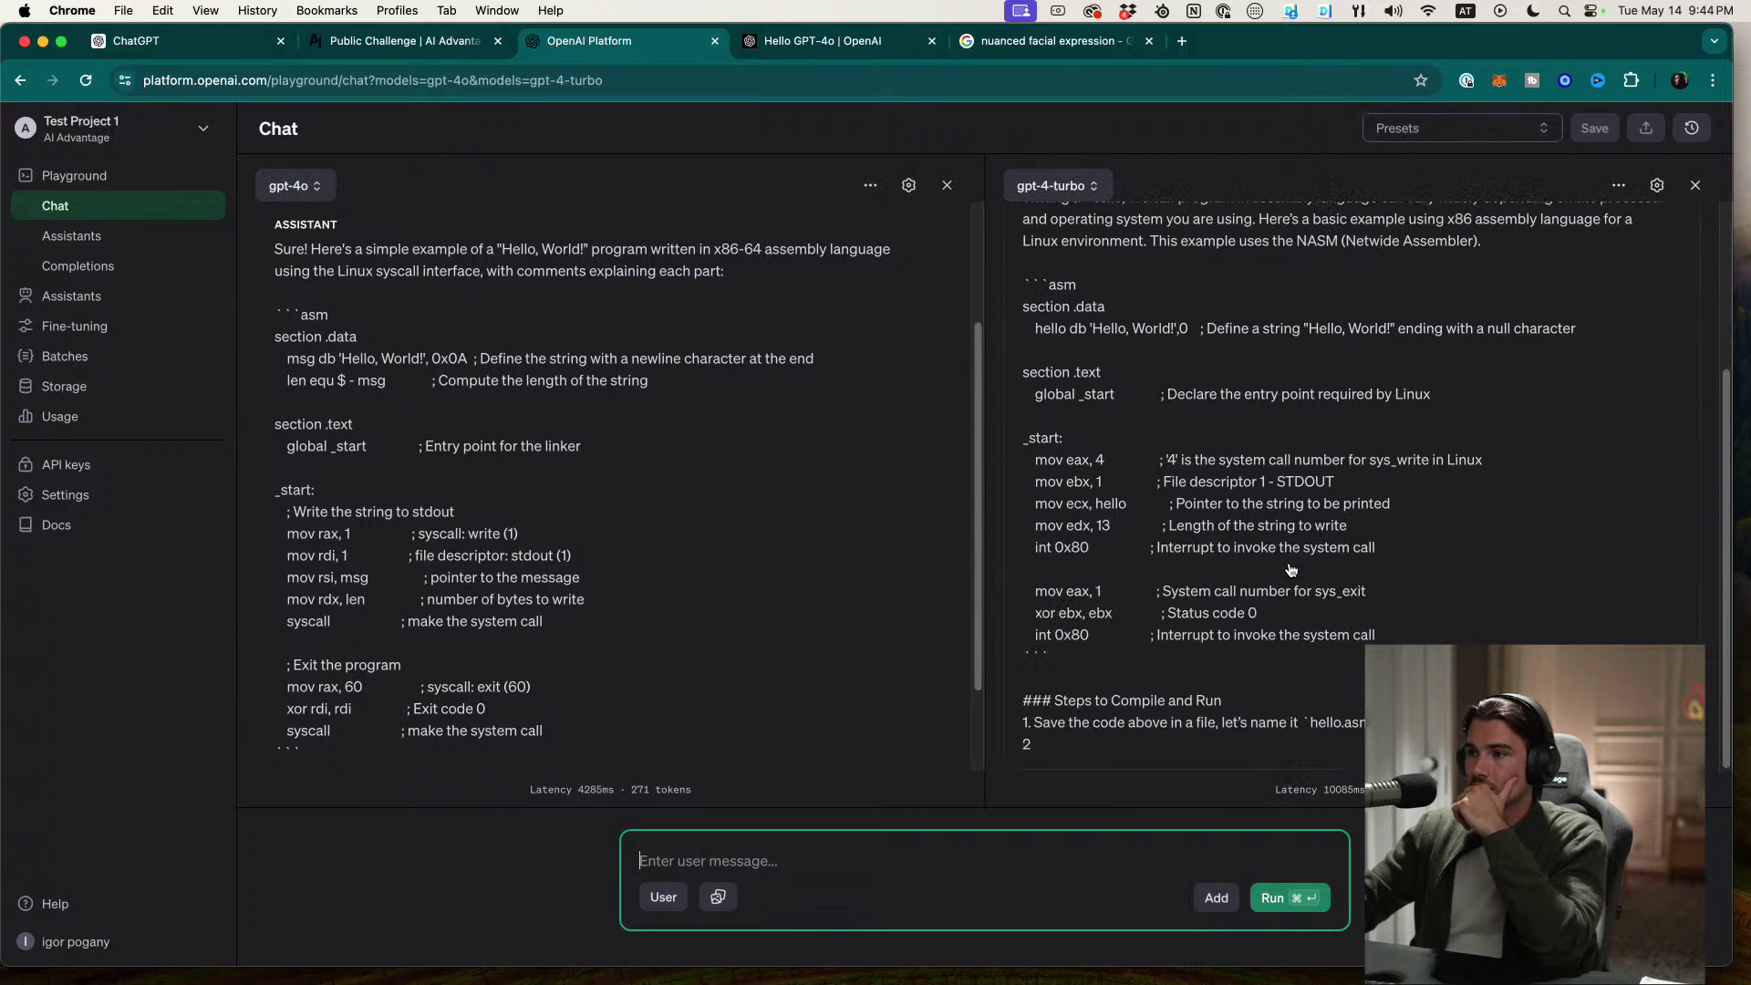
scroll(1327, 578, "up", 2)
scroll(839, 584, "down", 3)
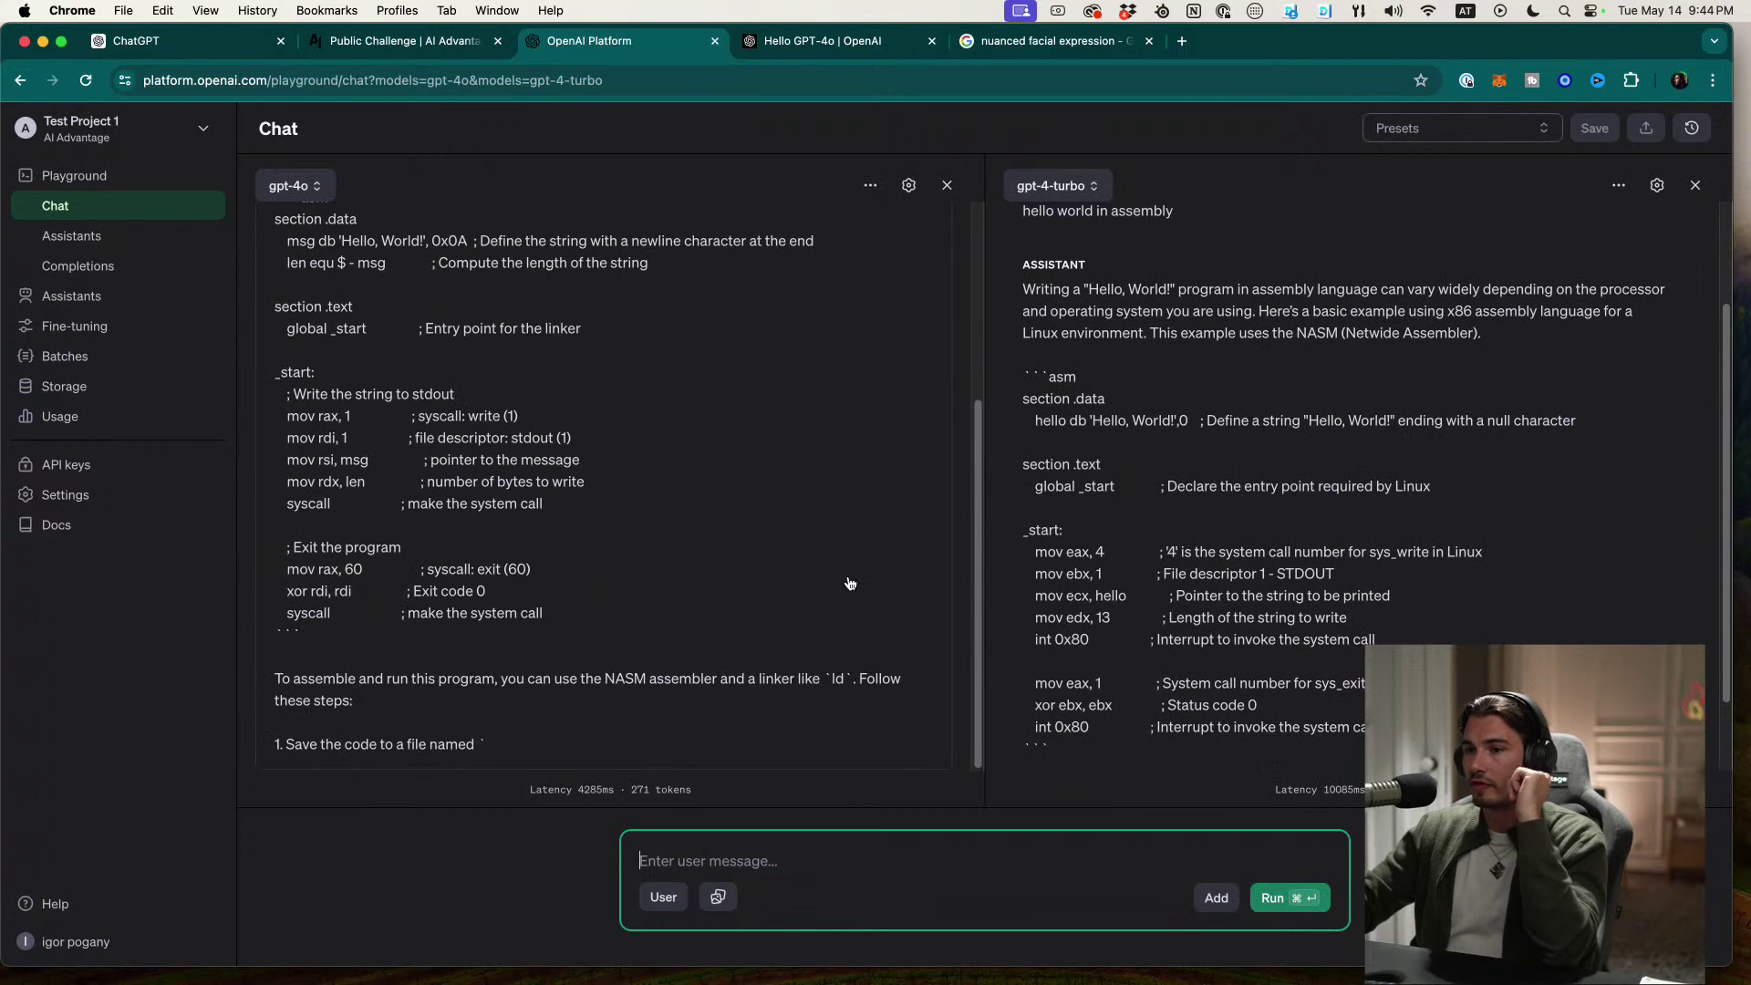
scroll(792, 602, "up", 10)
Step: Clear the Playground conversation and run the prompt "write me a simple snake game in python" on both models
key("super+r")
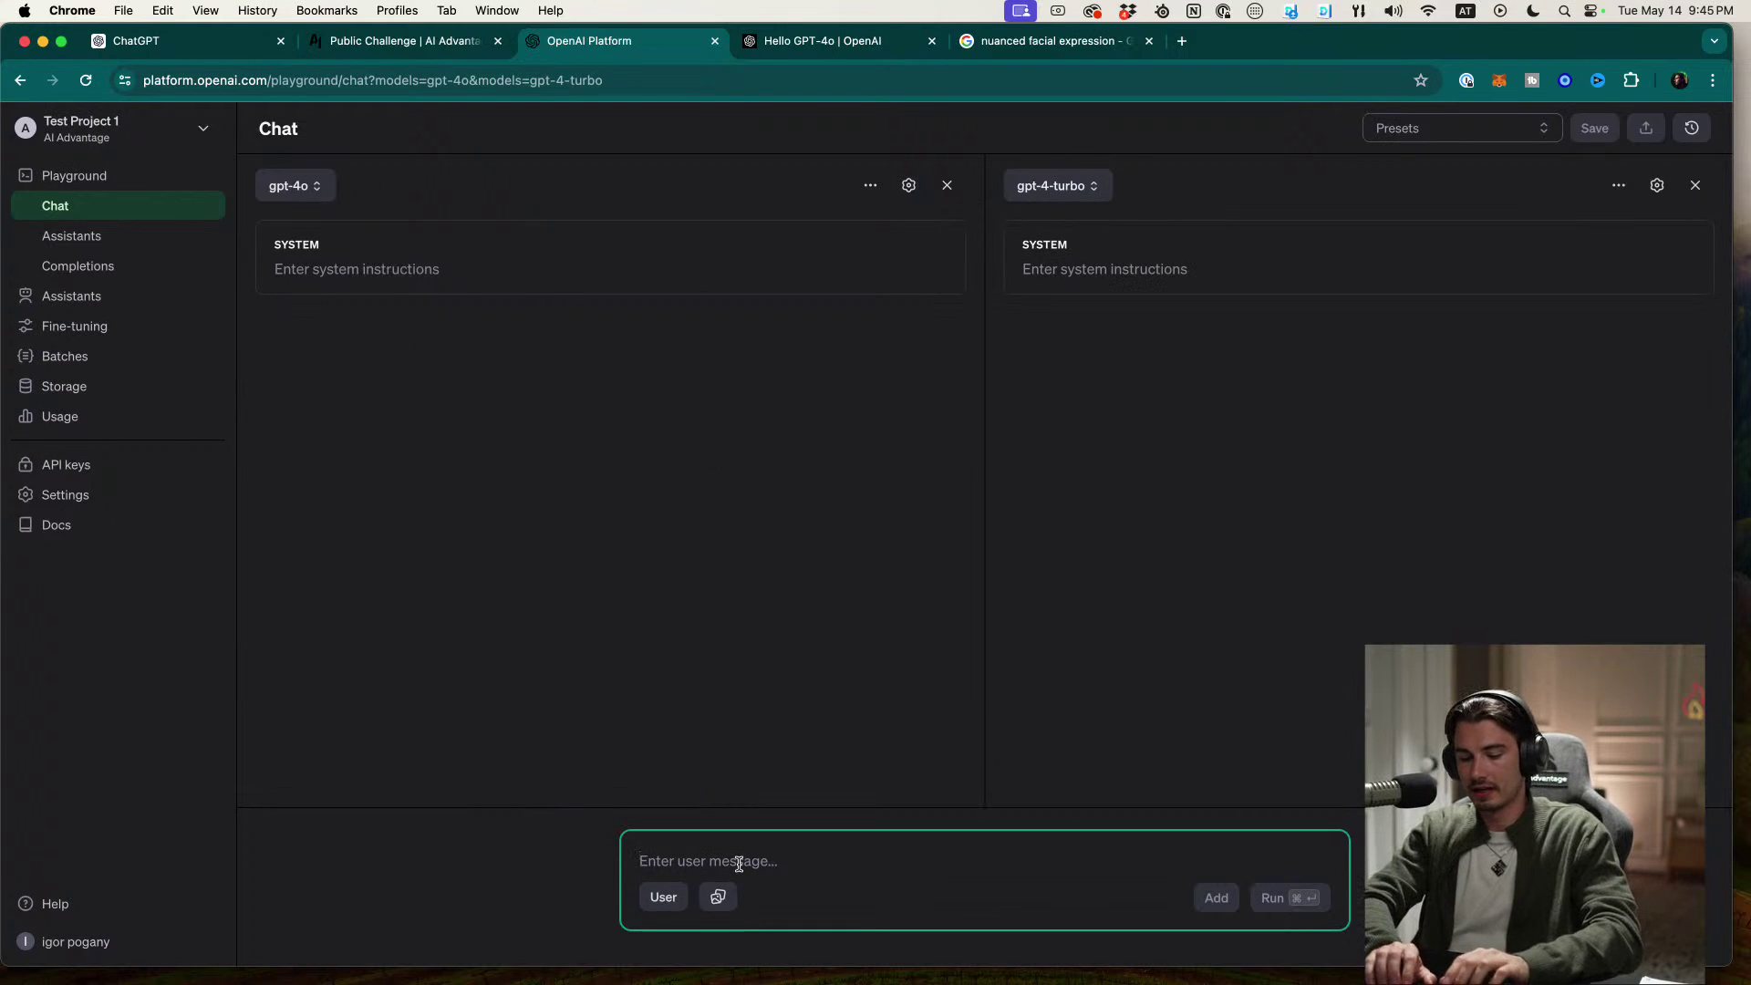
type("write me a ")
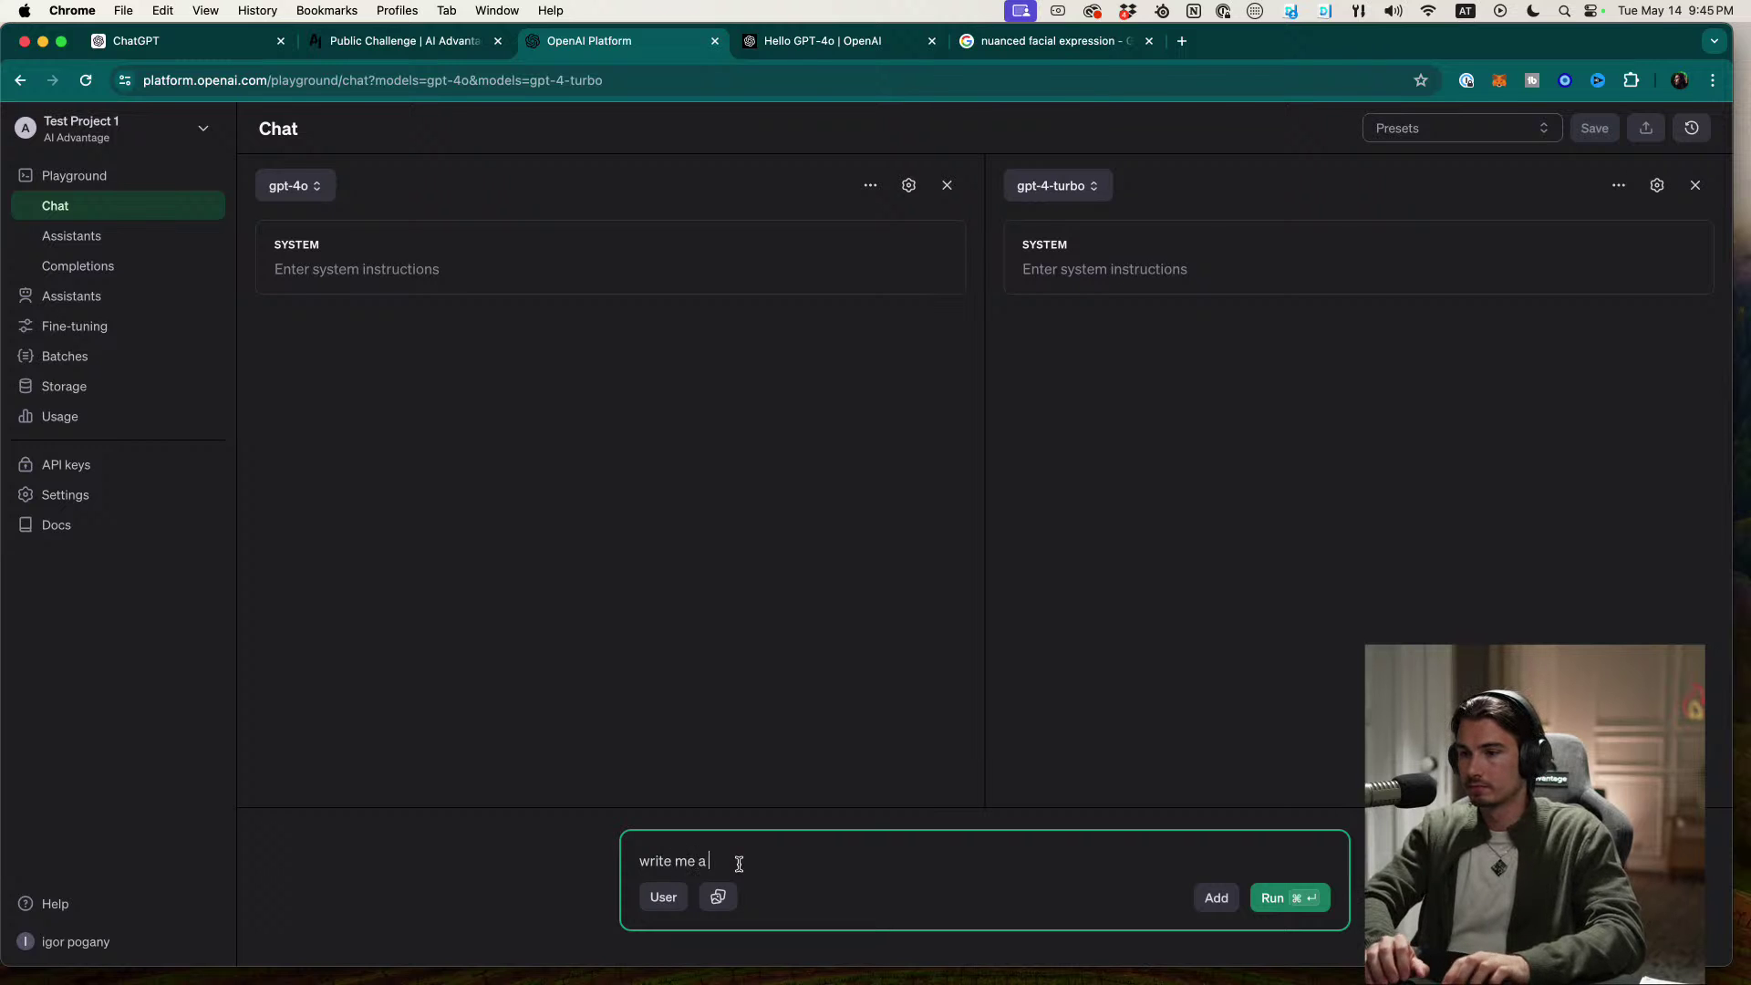
type("simple snake game i")
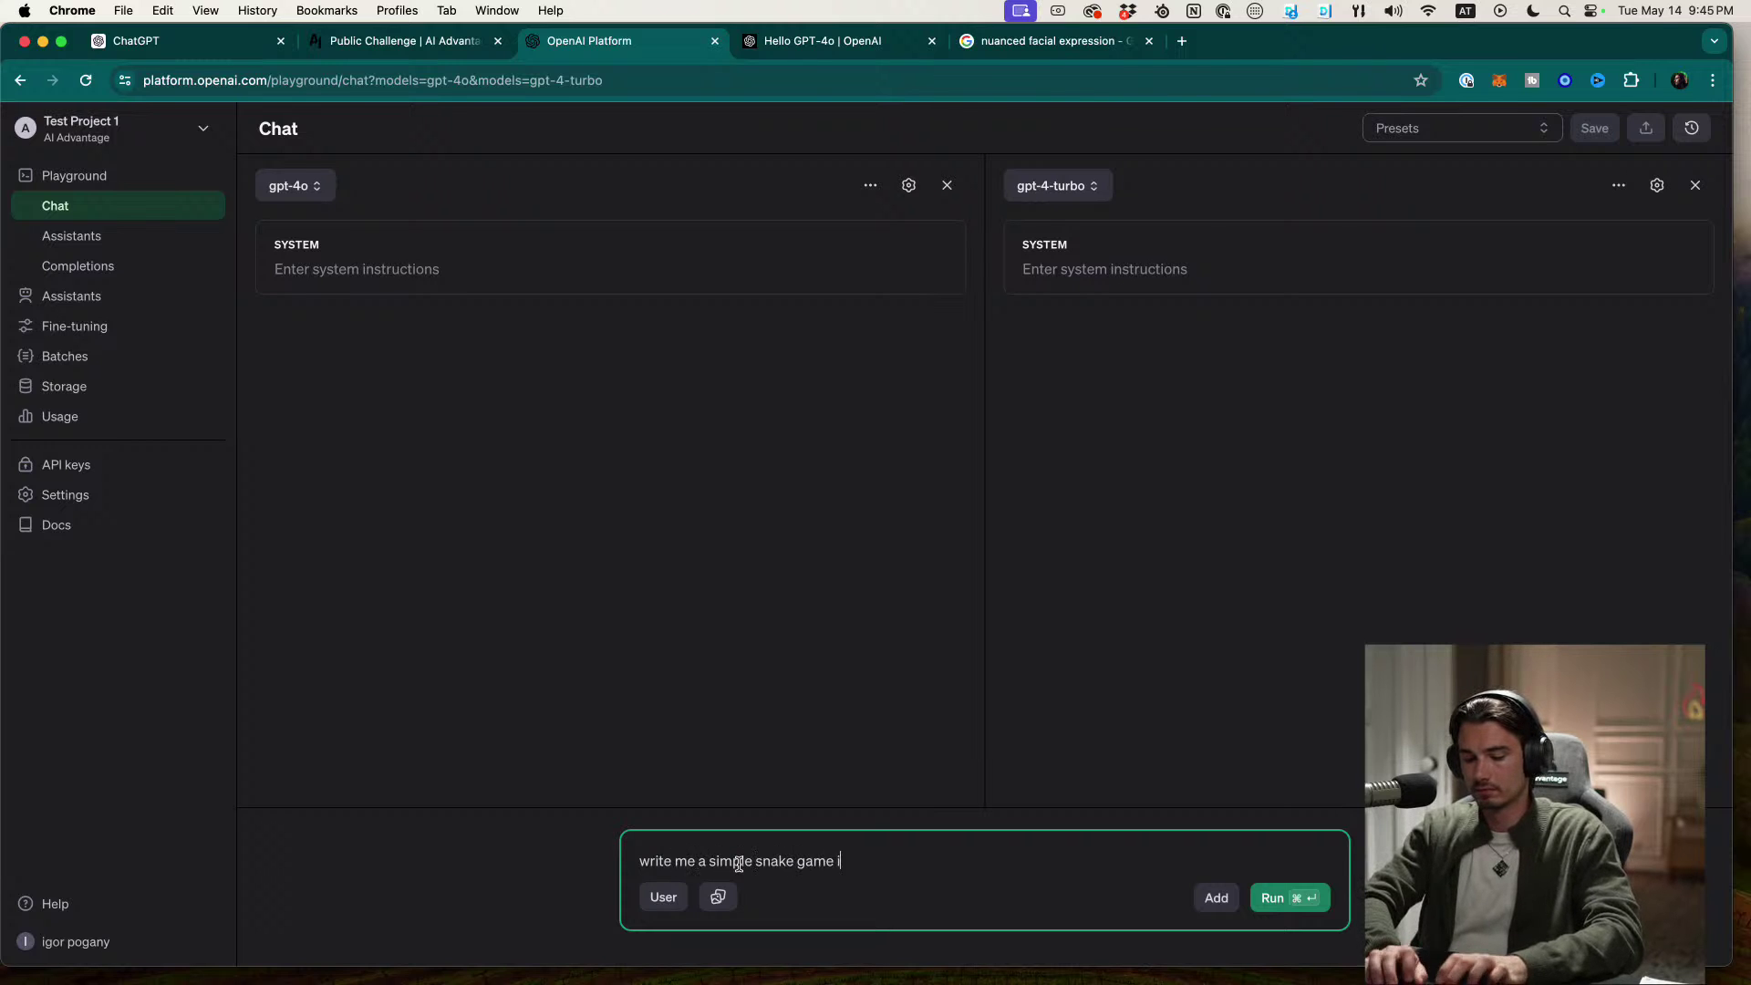
type("n python")
key("super+Return")
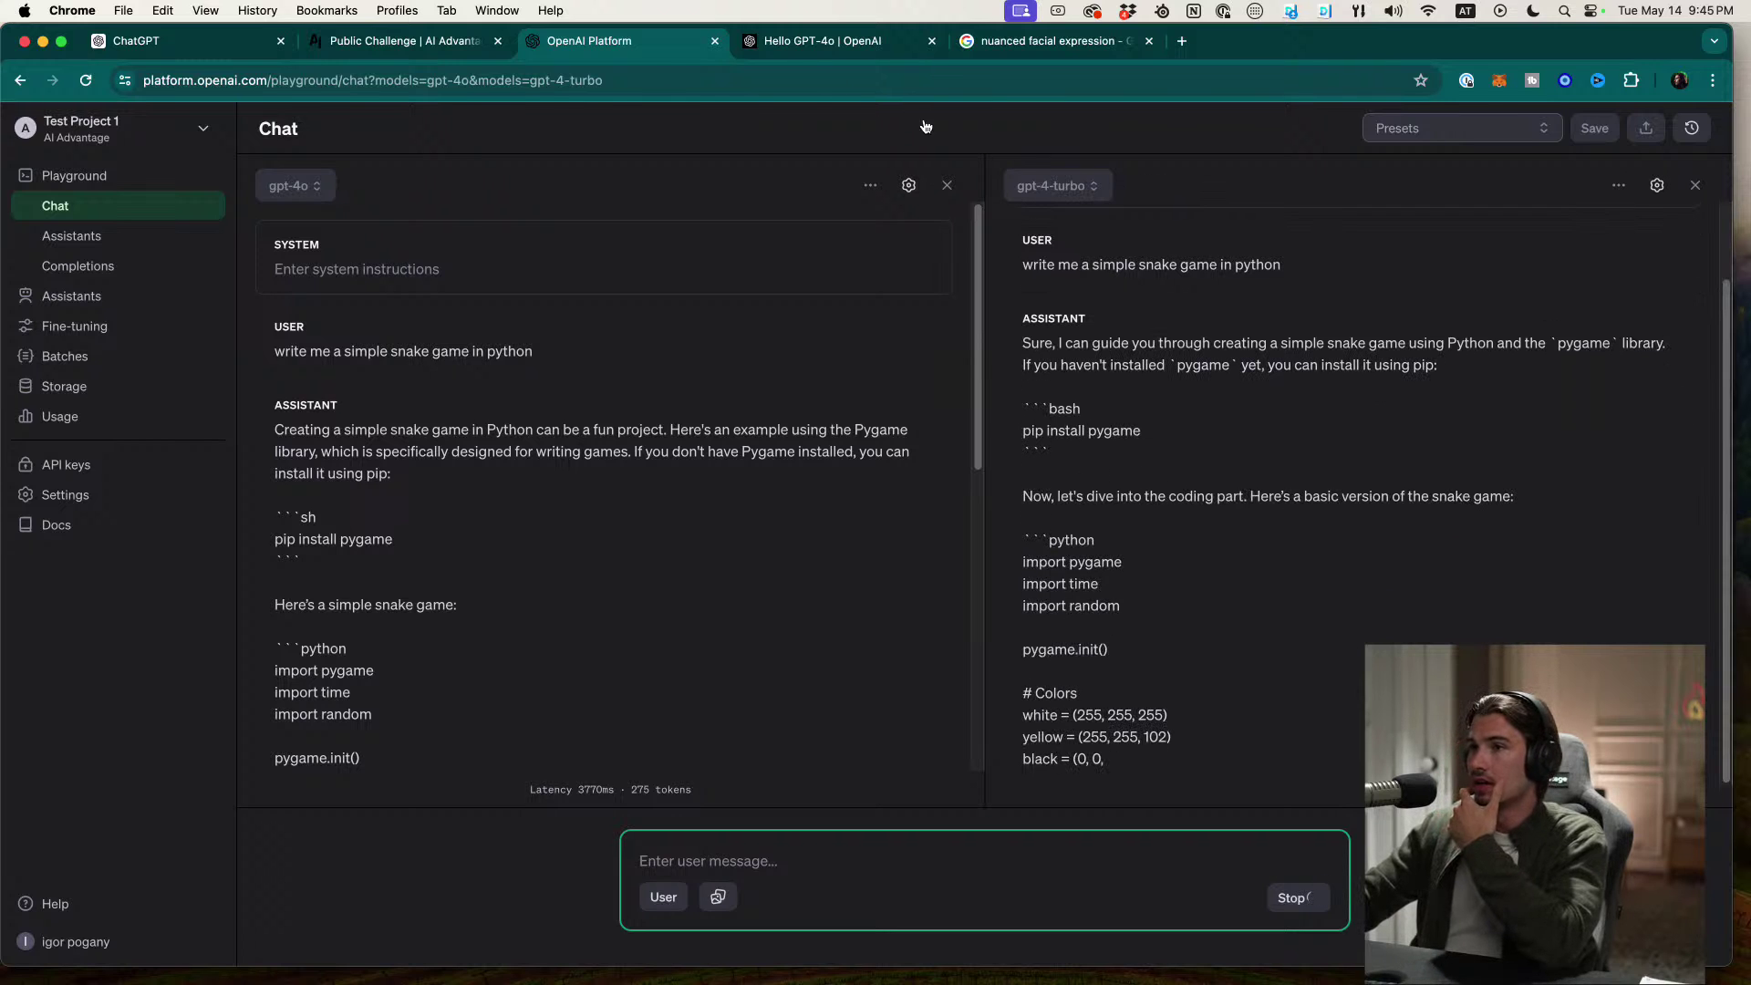
Step: Switch to ChatGPT, open the "Headphone Thumbs Up" conversation and review the uploaded photo and the generated caricature
left_click(175, 41)
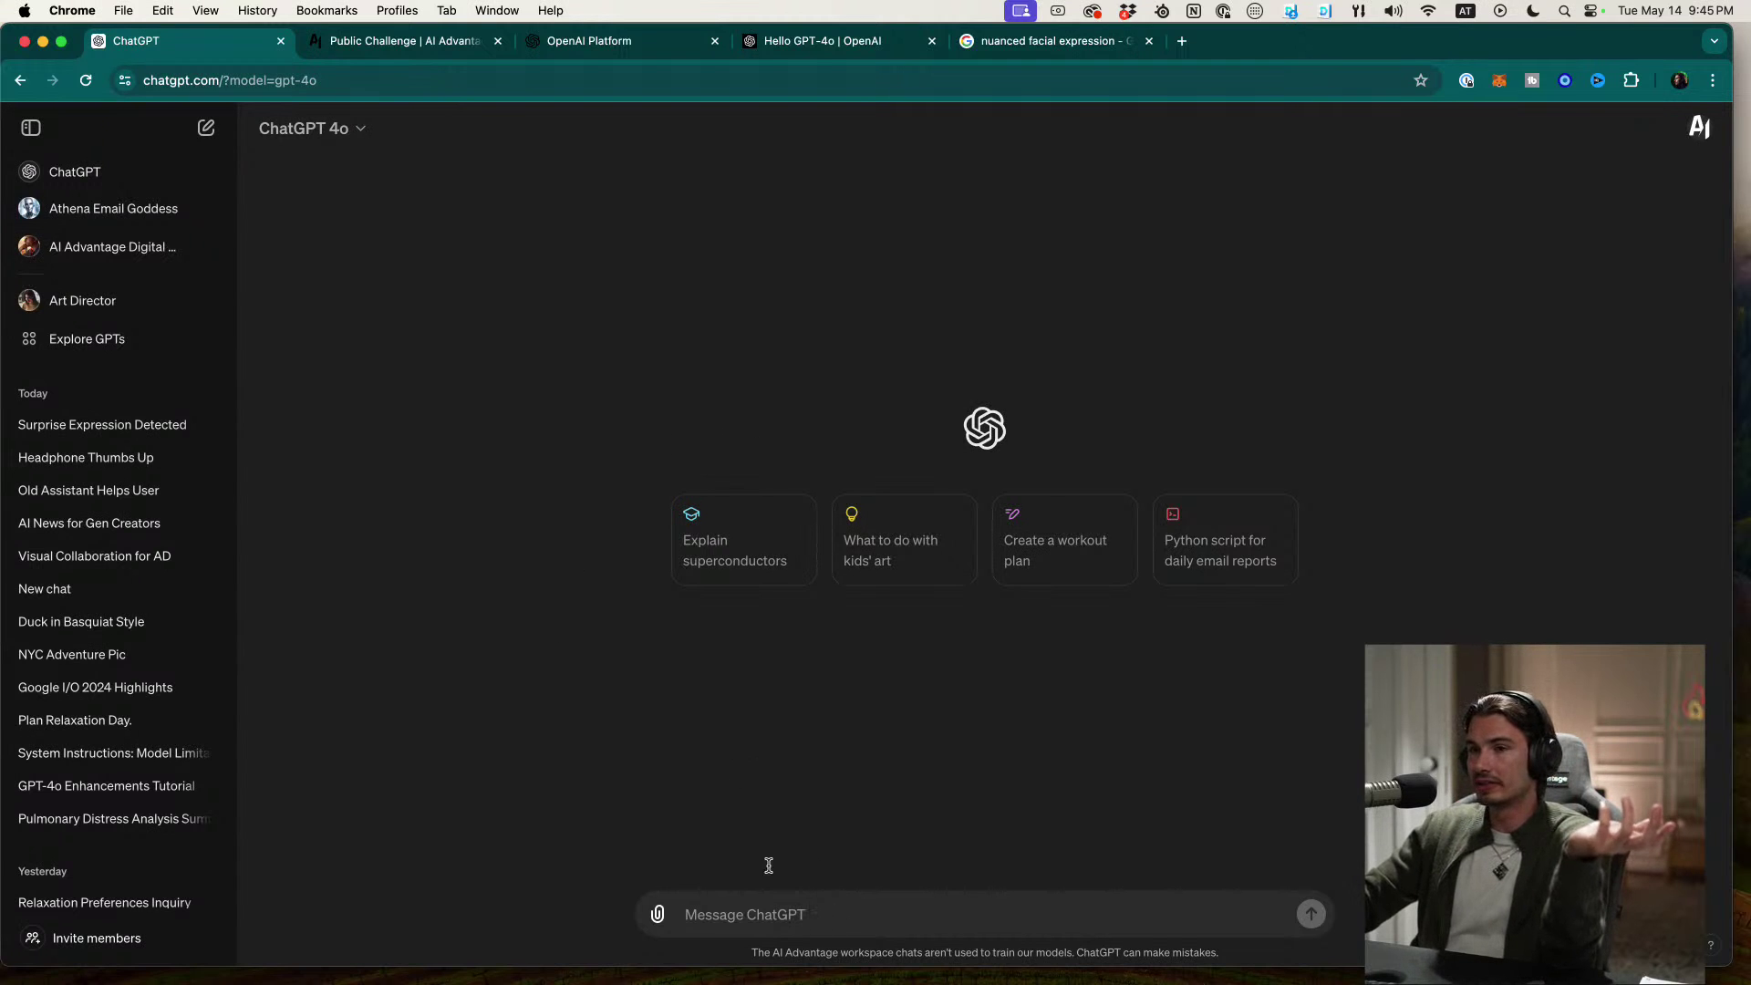
left_click(64, 427)
left_click(64, 456)
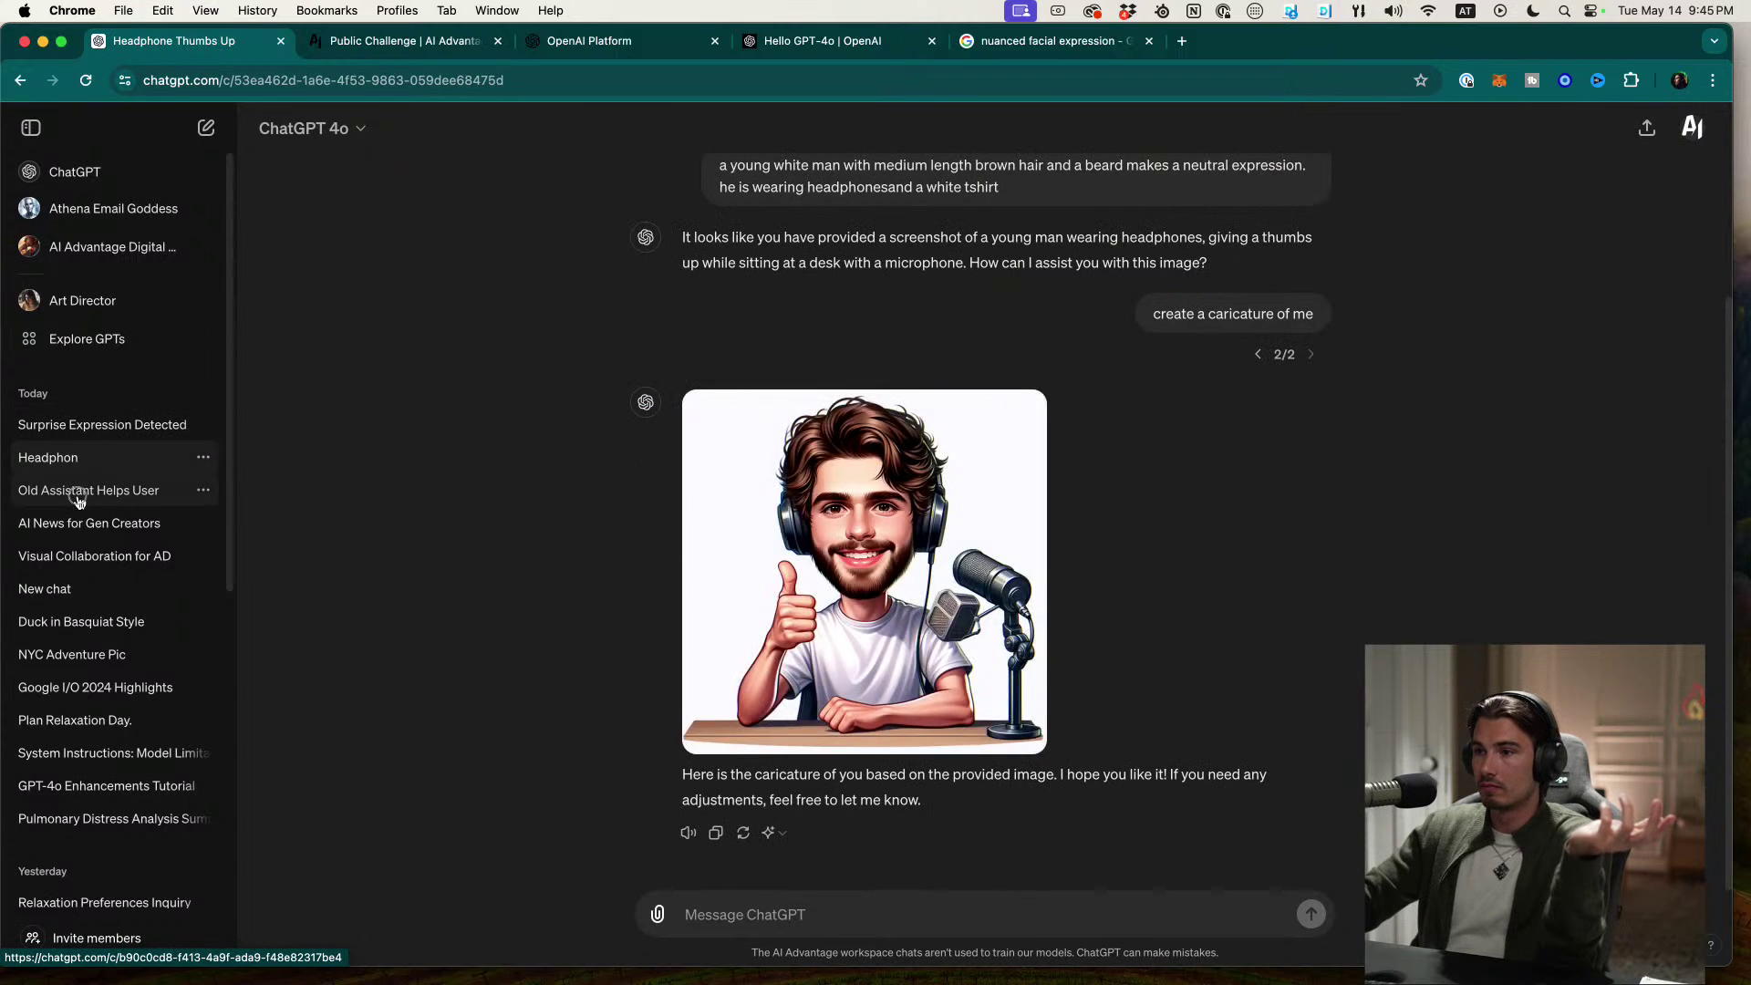
left_click(78, 492)
left_click(79, 457)
scroll(789, 614, "up", 3)
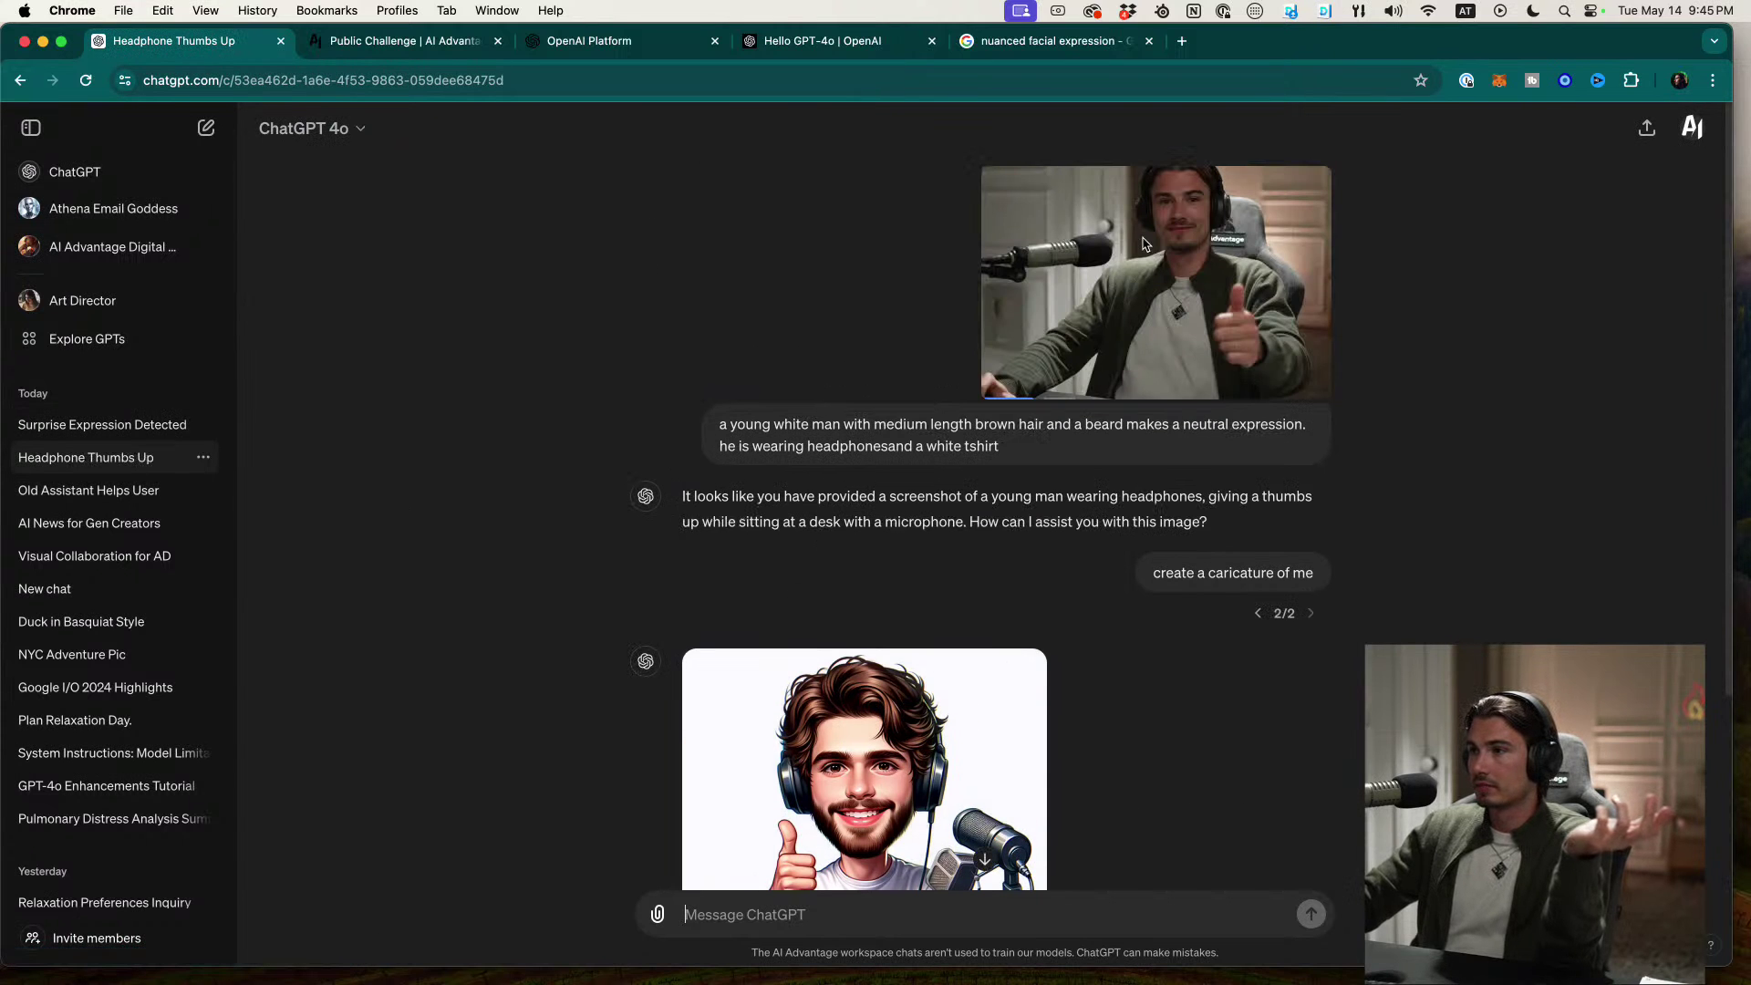
scroll(1146, 244, "down", 5)
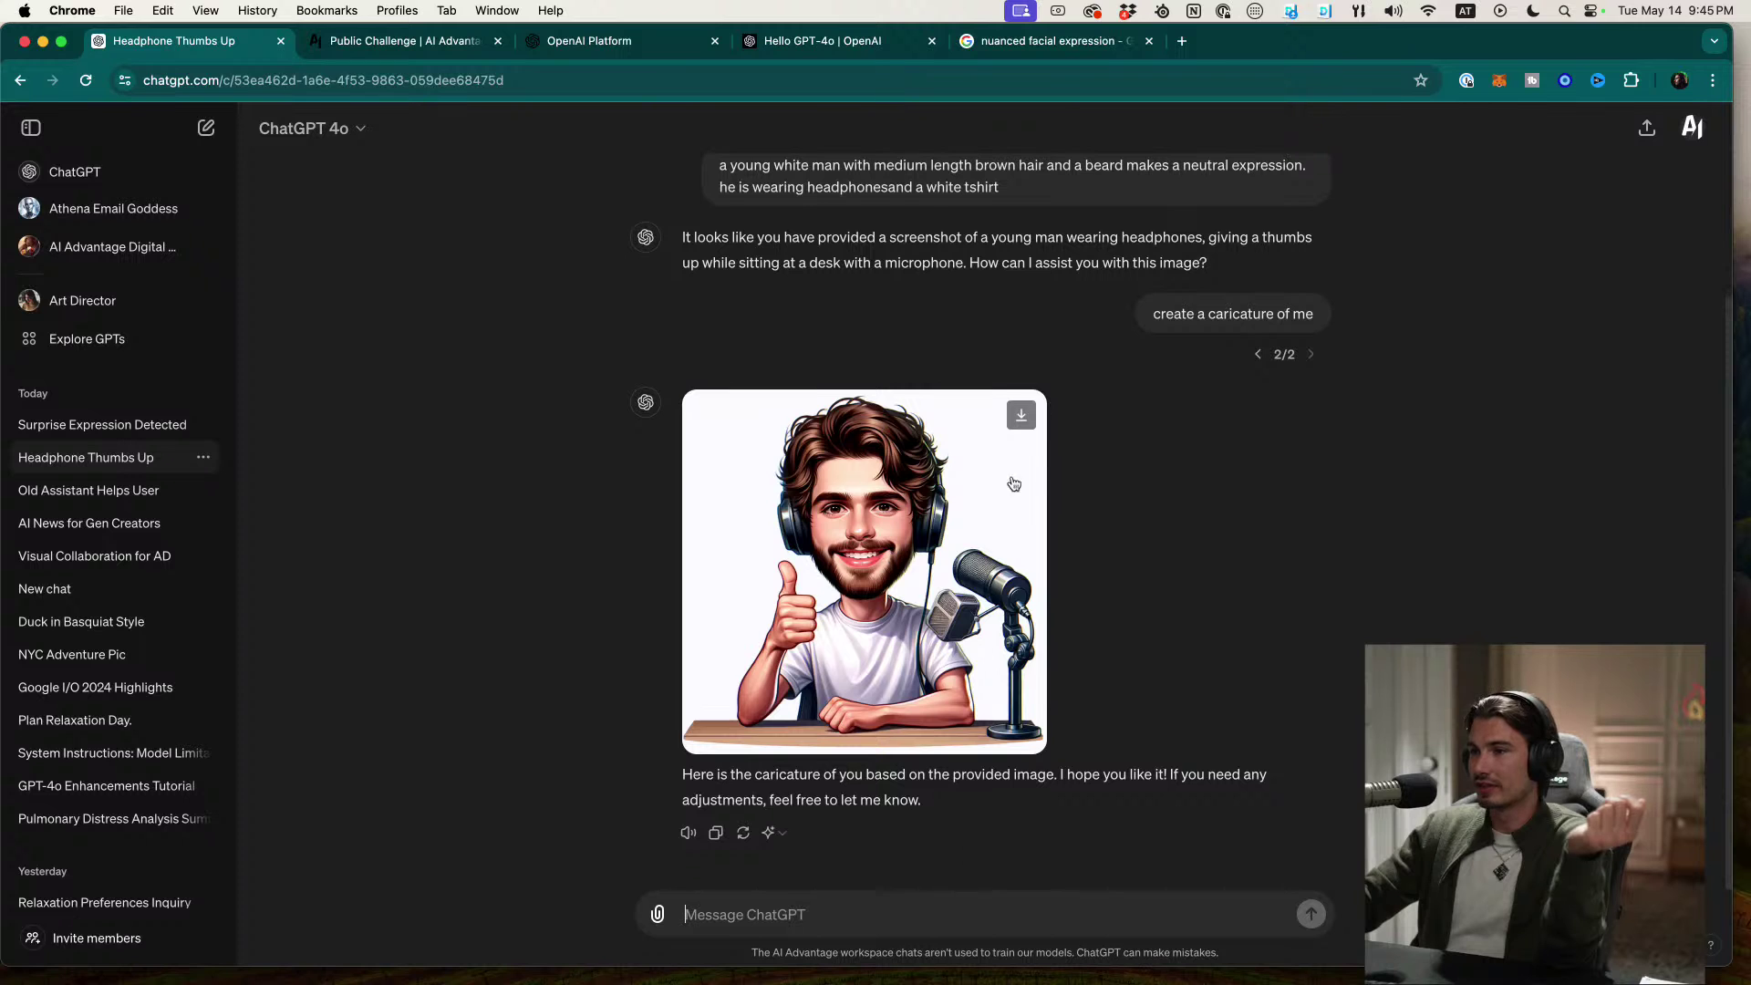
Step: Show the first version of the caricature response, view its image enlarged, and close the image view
left_click(1258, 354)
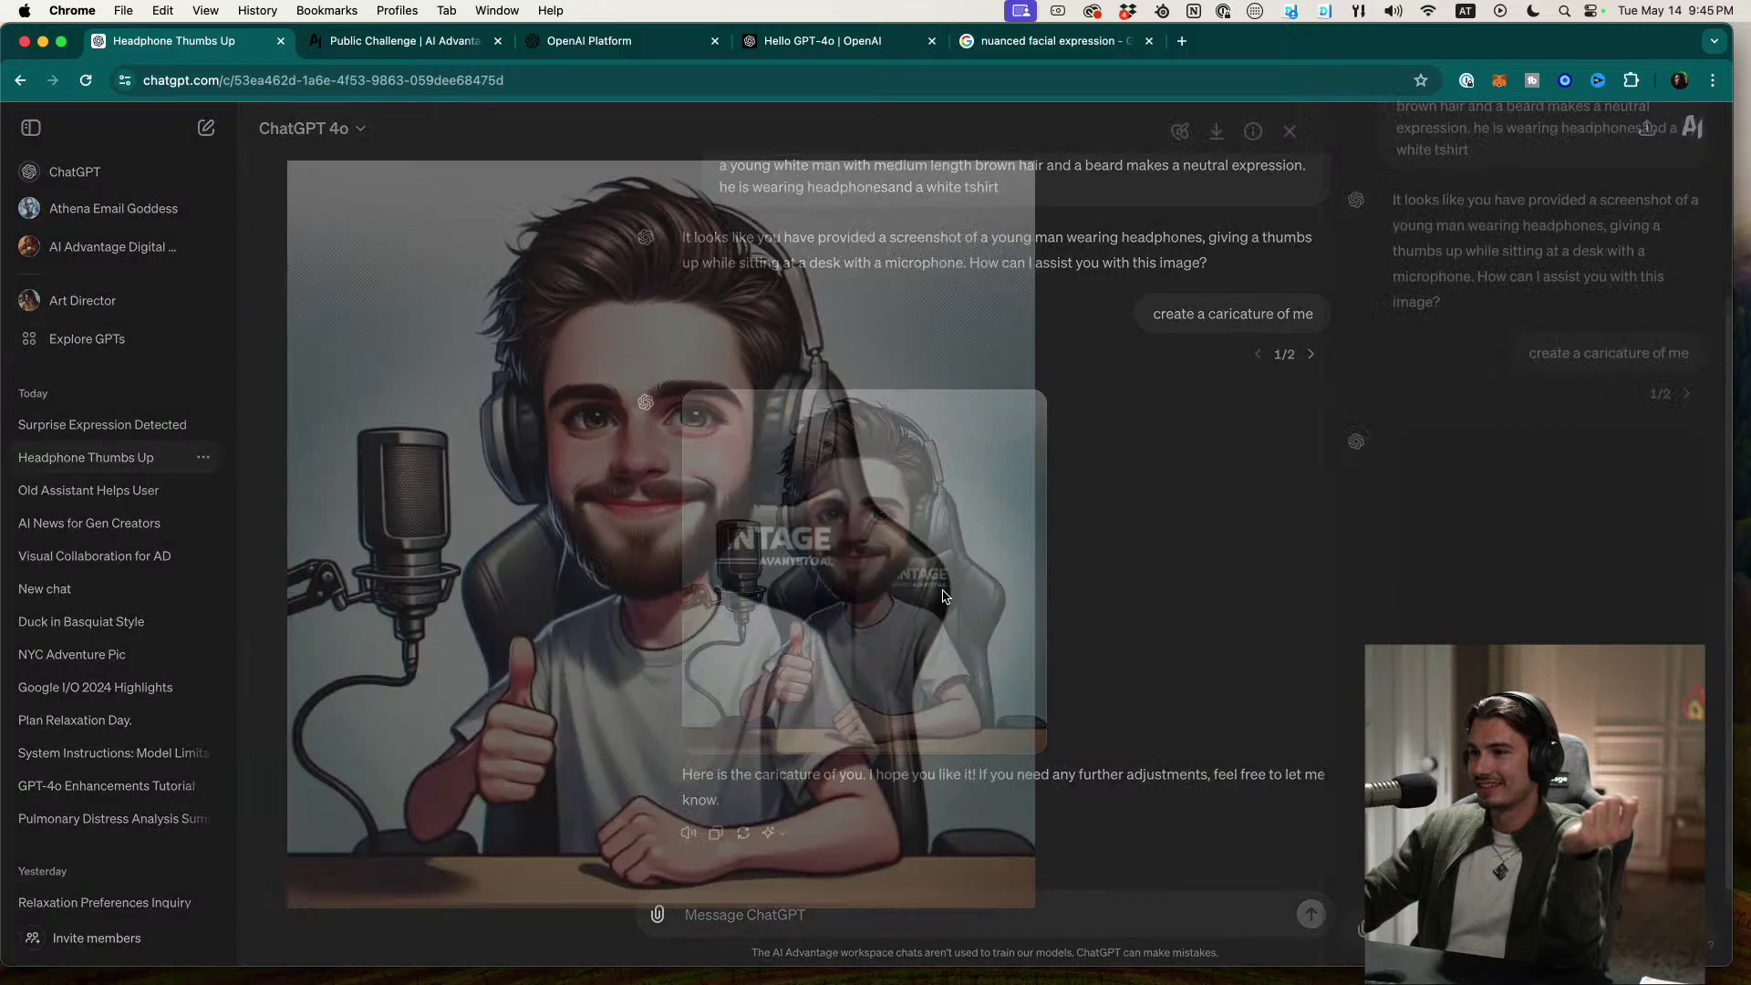
left_click(947, 595)
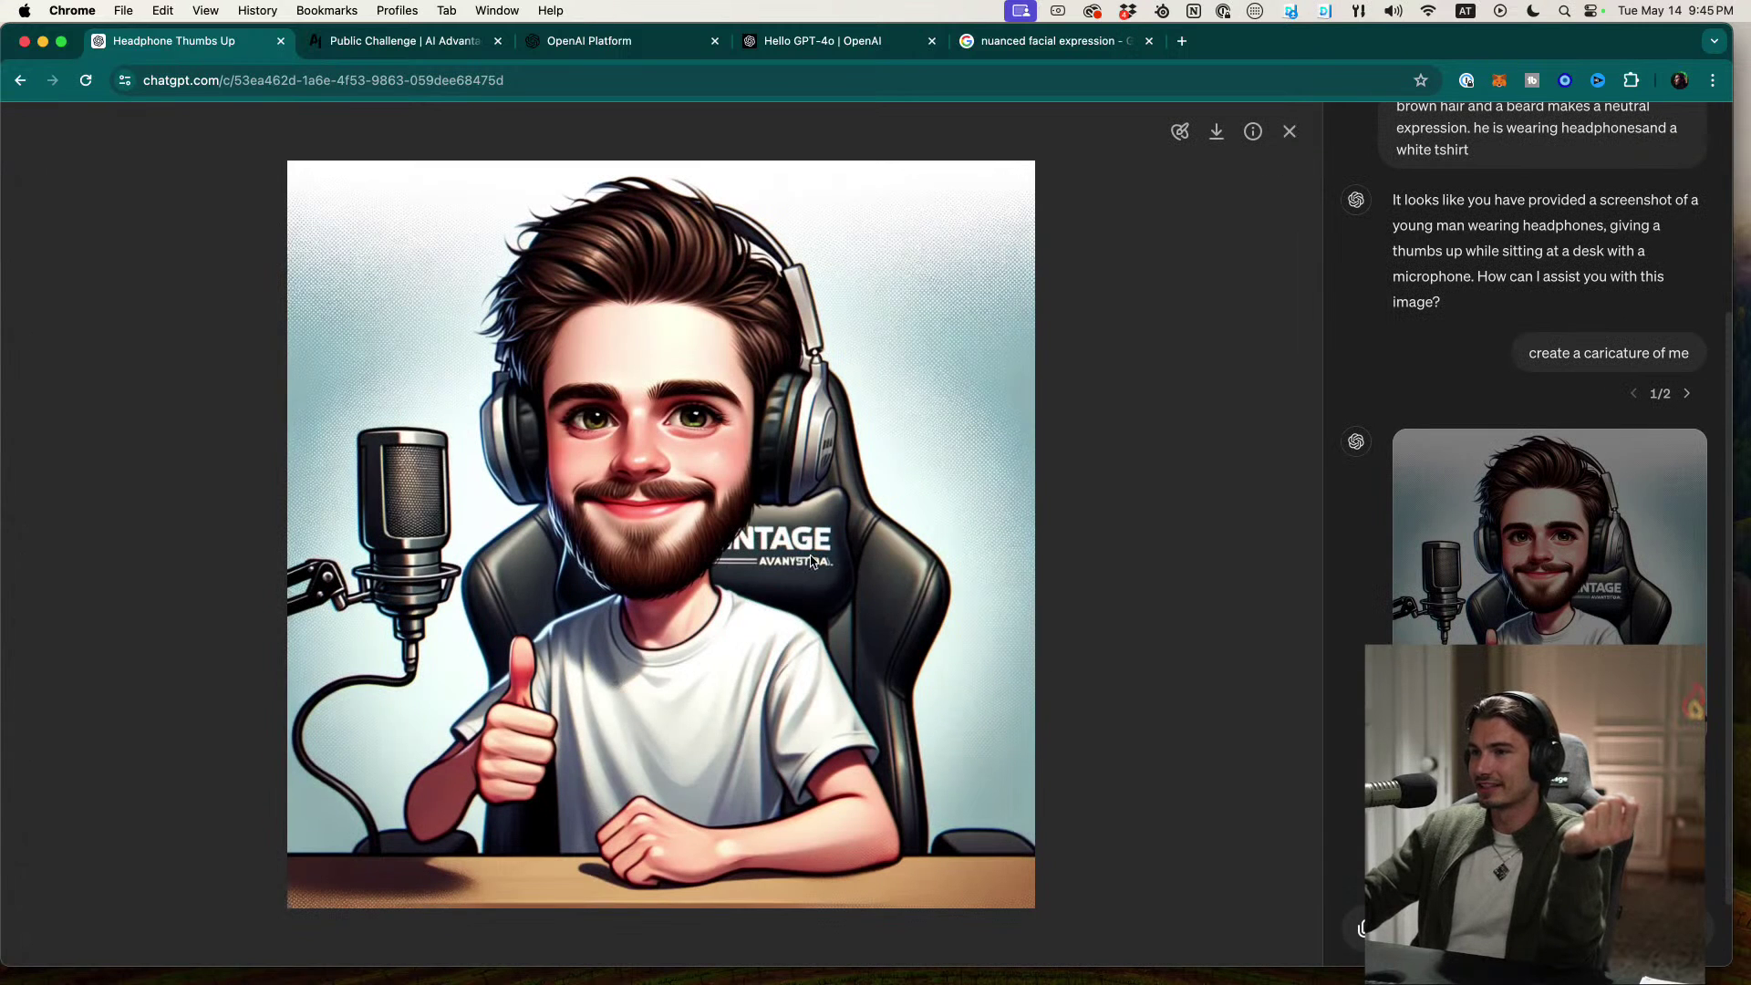
left_click(1292, 132)
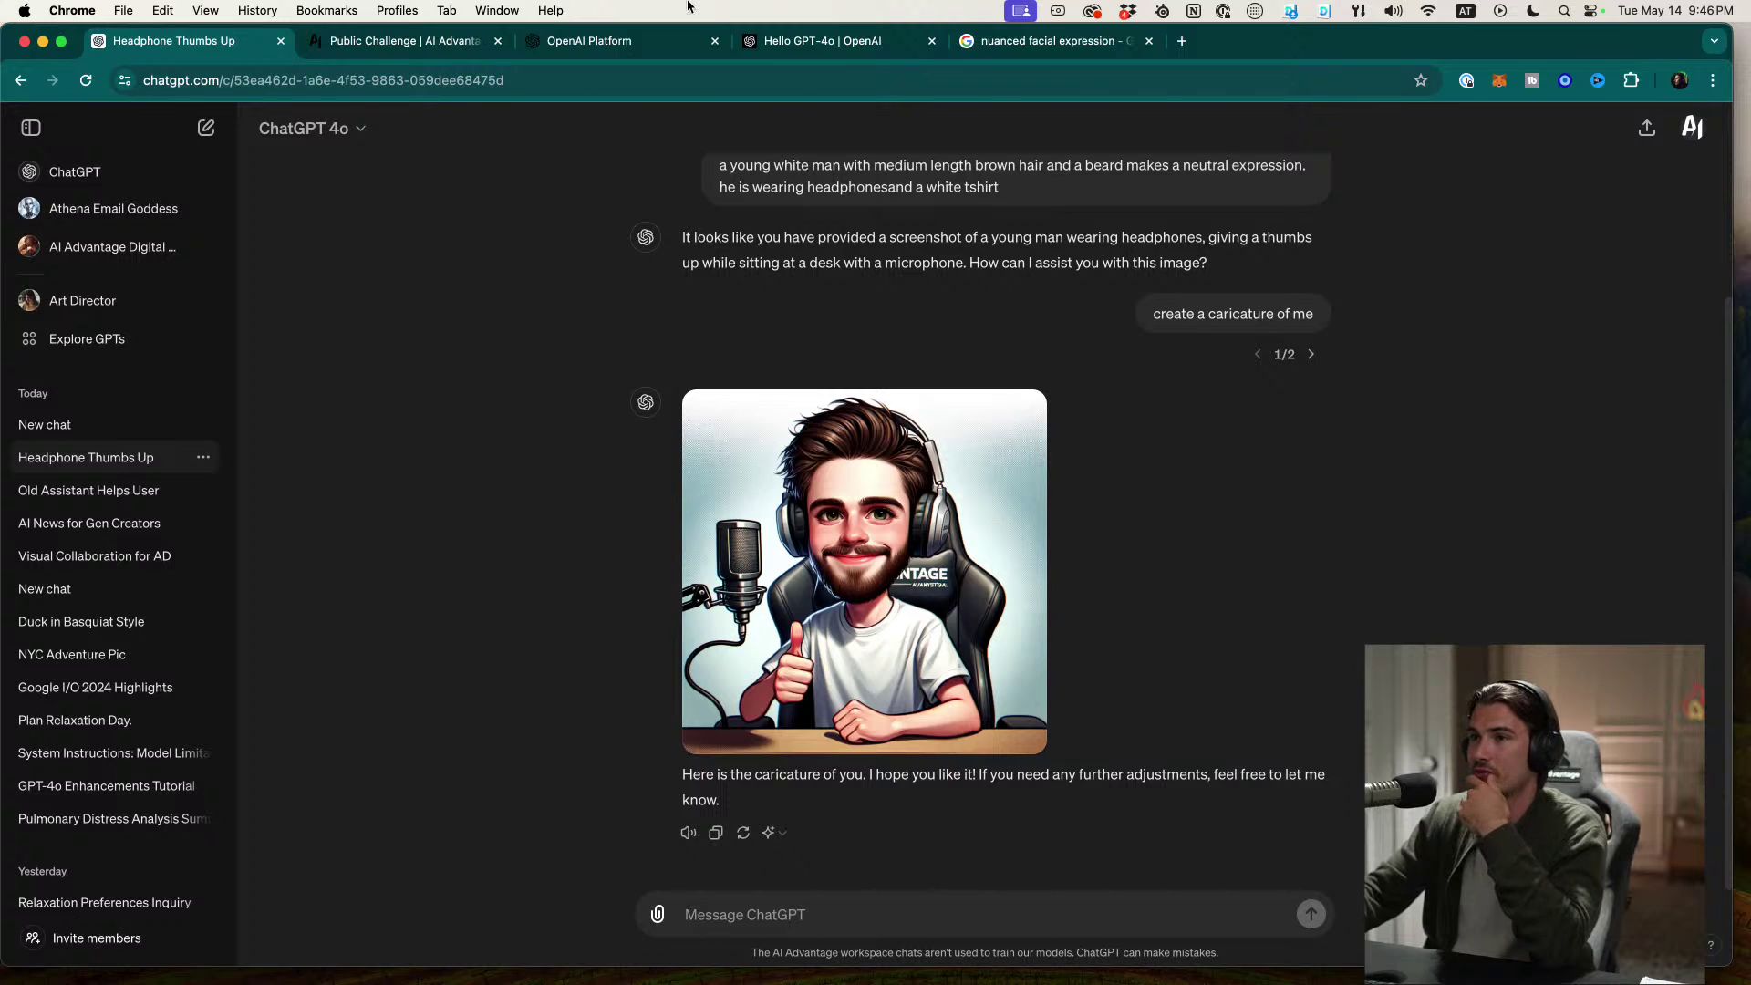
Step: Return to the OpenAI Playground and compare how far each model's Python snake game code goes
left_click(637, 51)
scroll(821, 456, "down", 10)
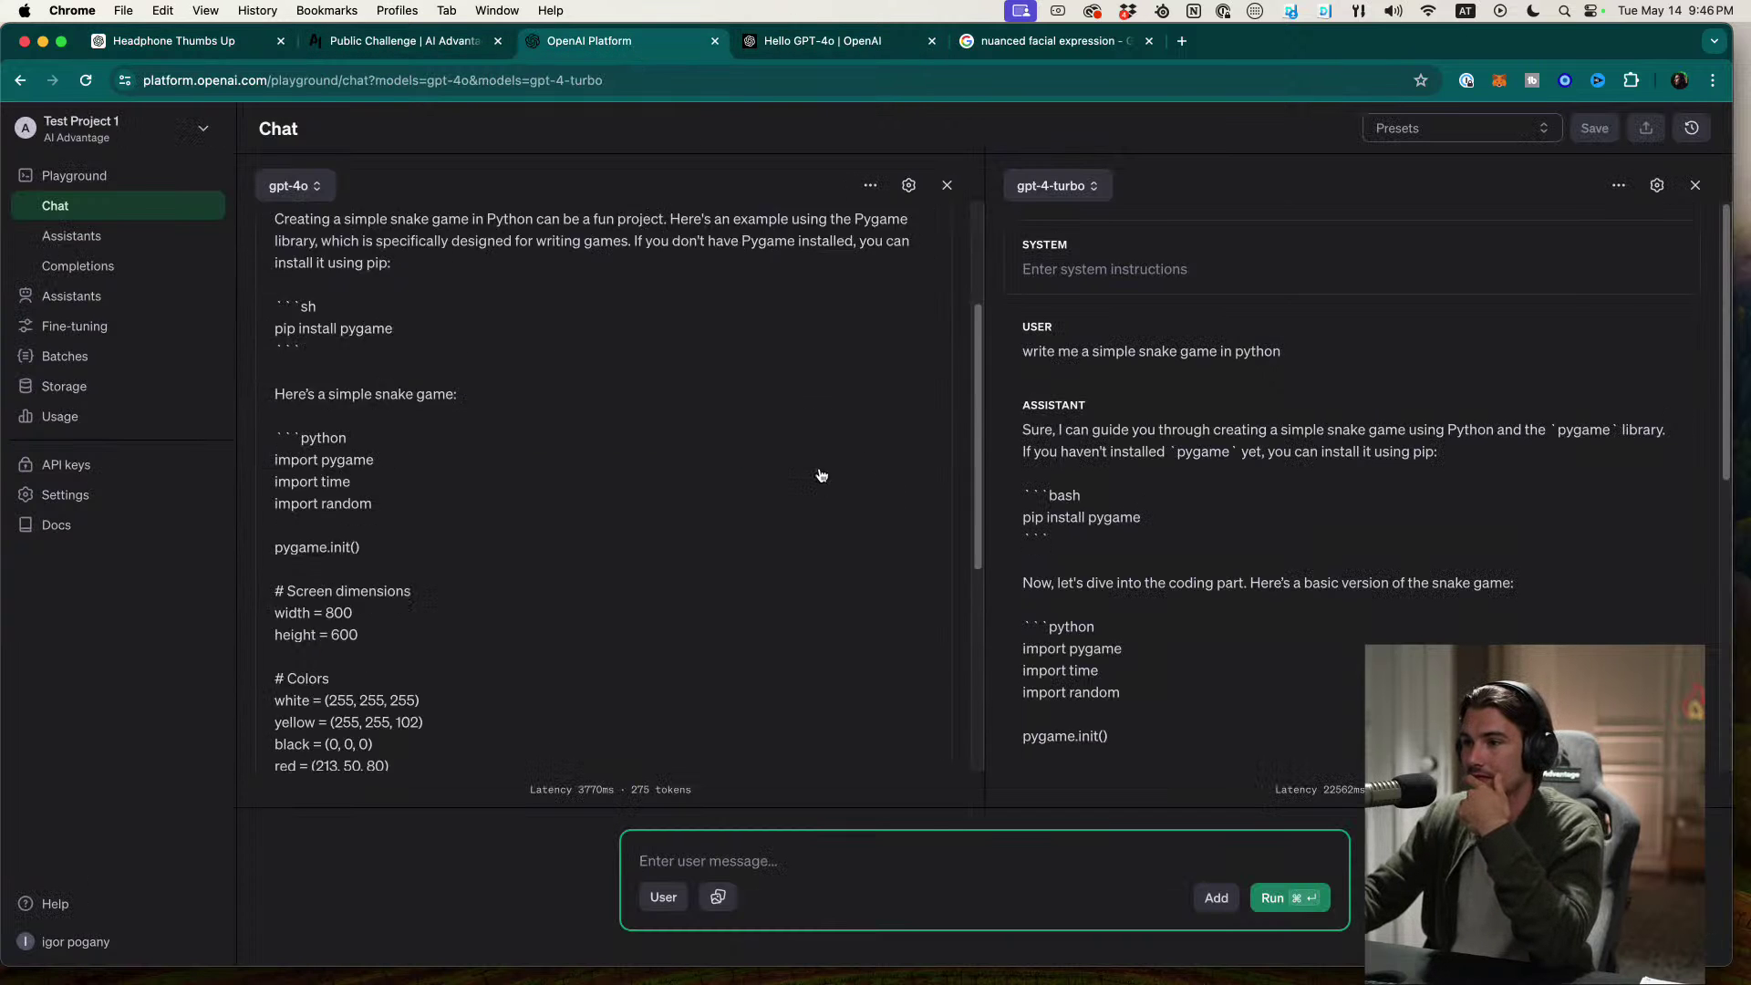
scroll(1195, 384, "down", 7)
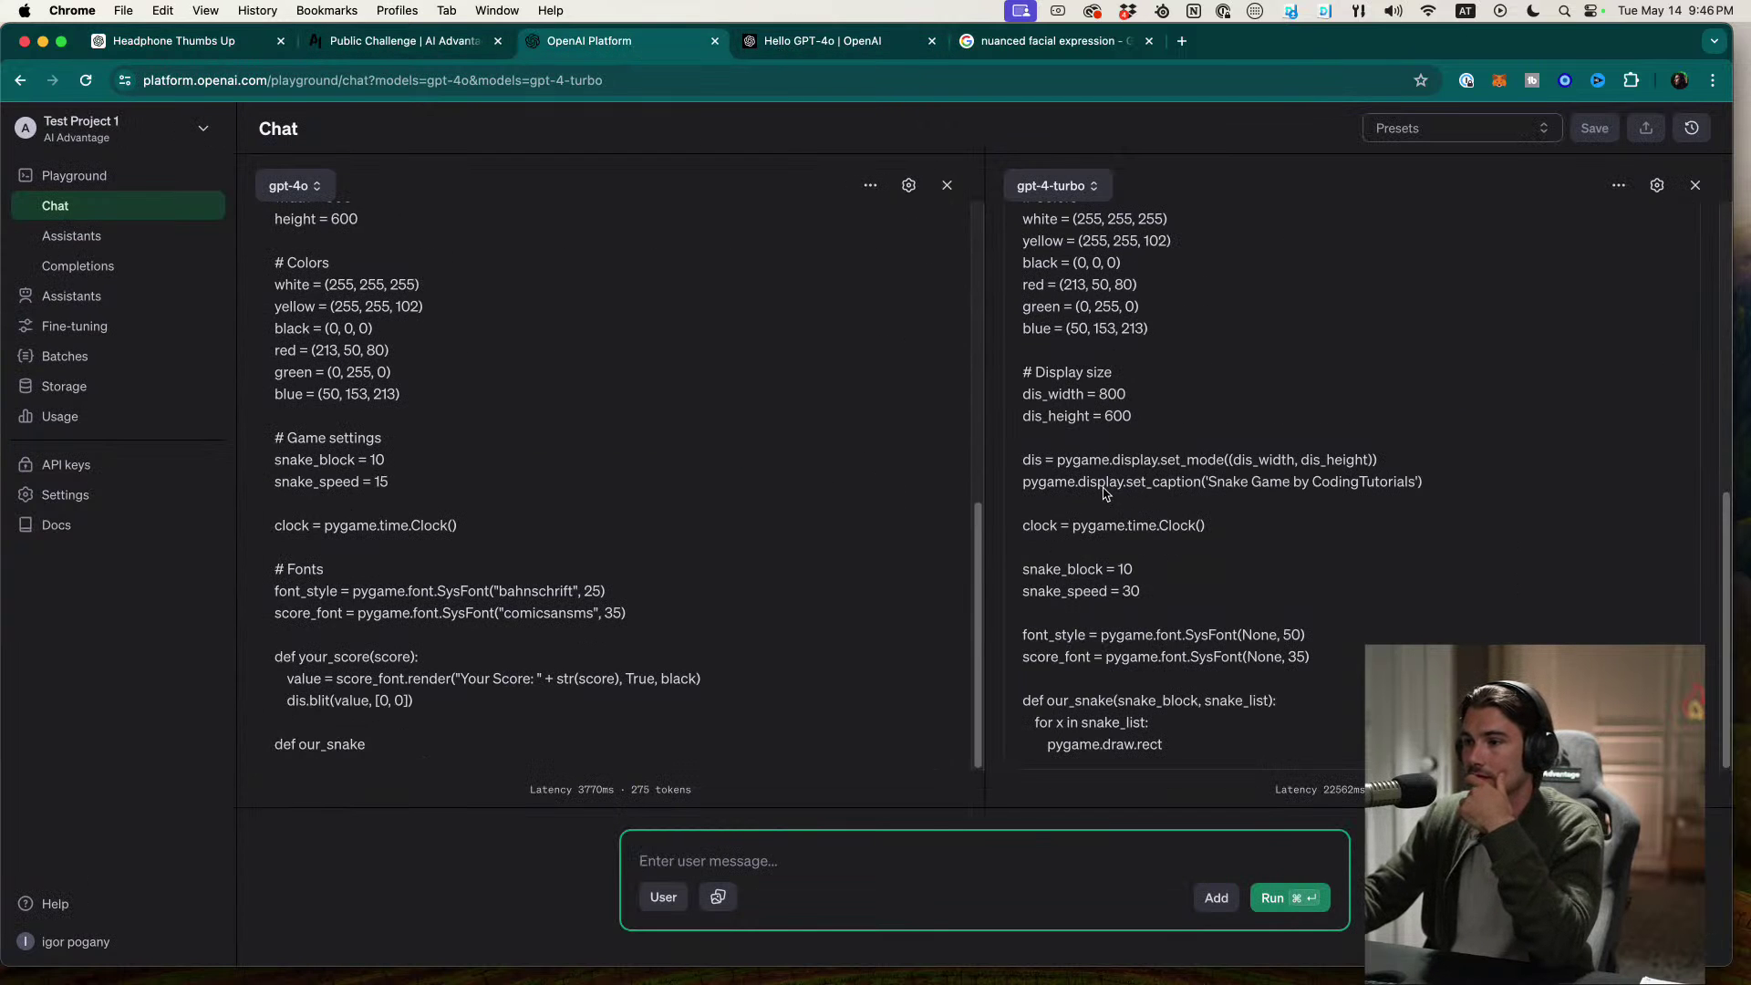
scroll(1195, 385, "up", 10)
scroll(682, 484, "up", 1)
scroll(682, 484, "up", 10)
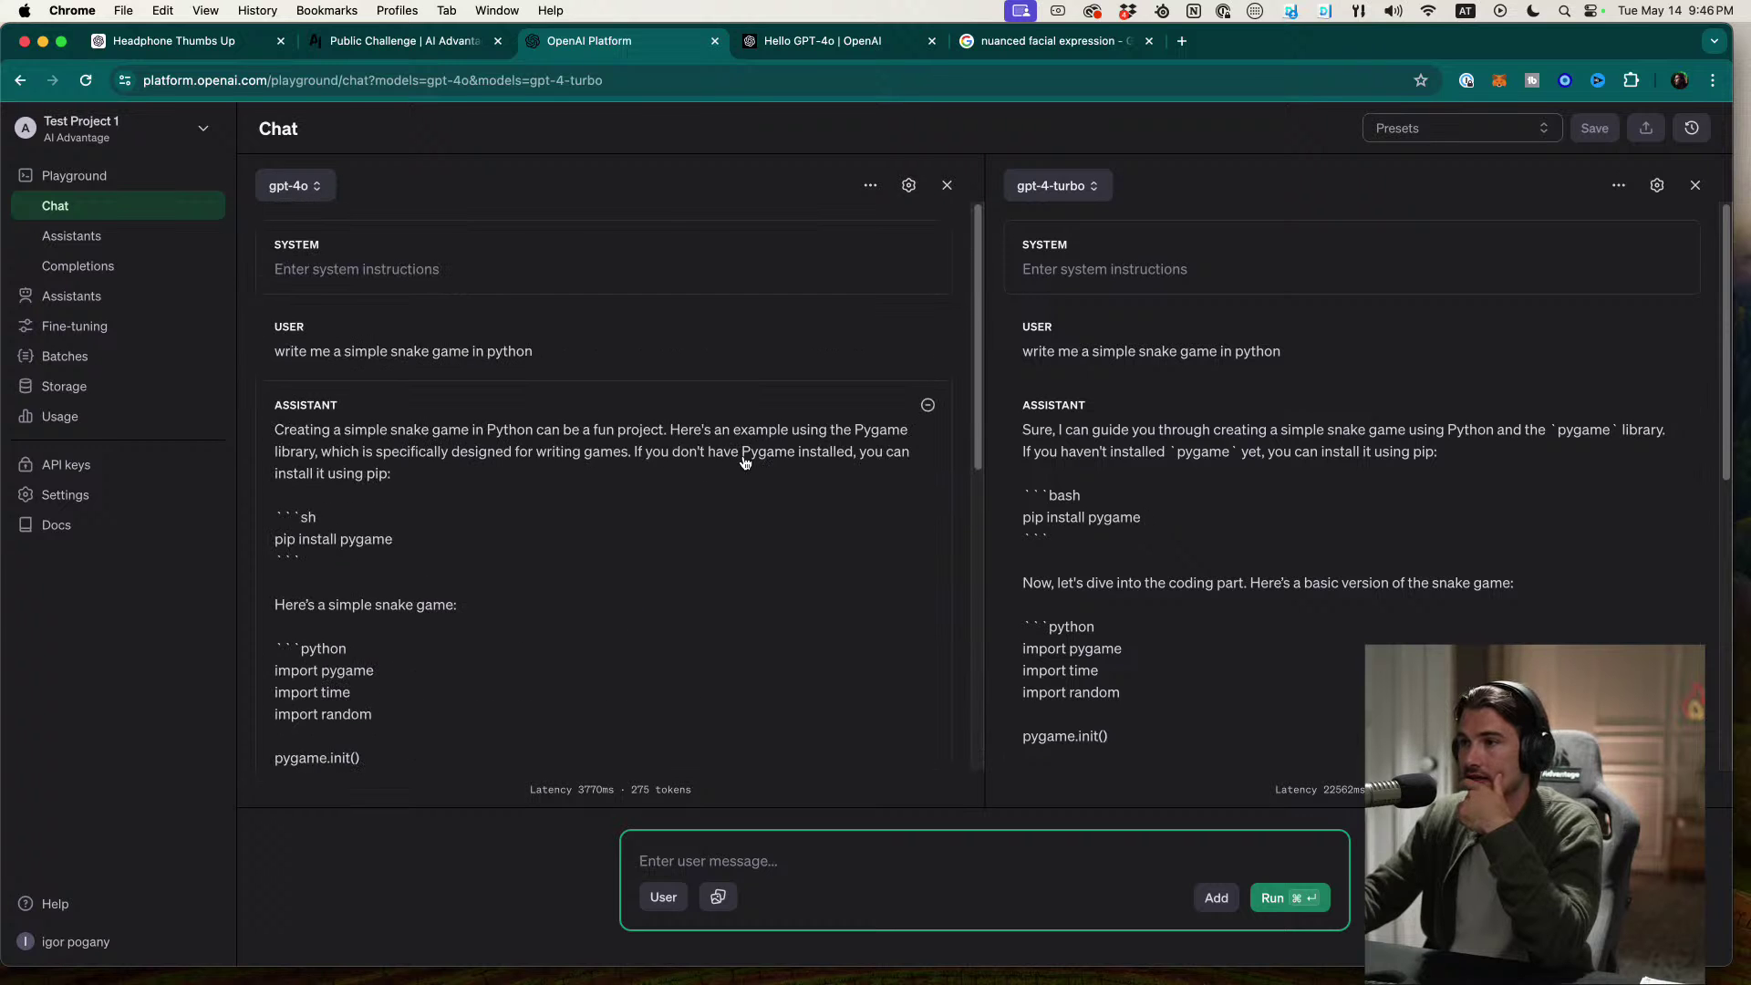
scroll(742, 469, "down", 10)
scroll(757, 476, "down", 2)
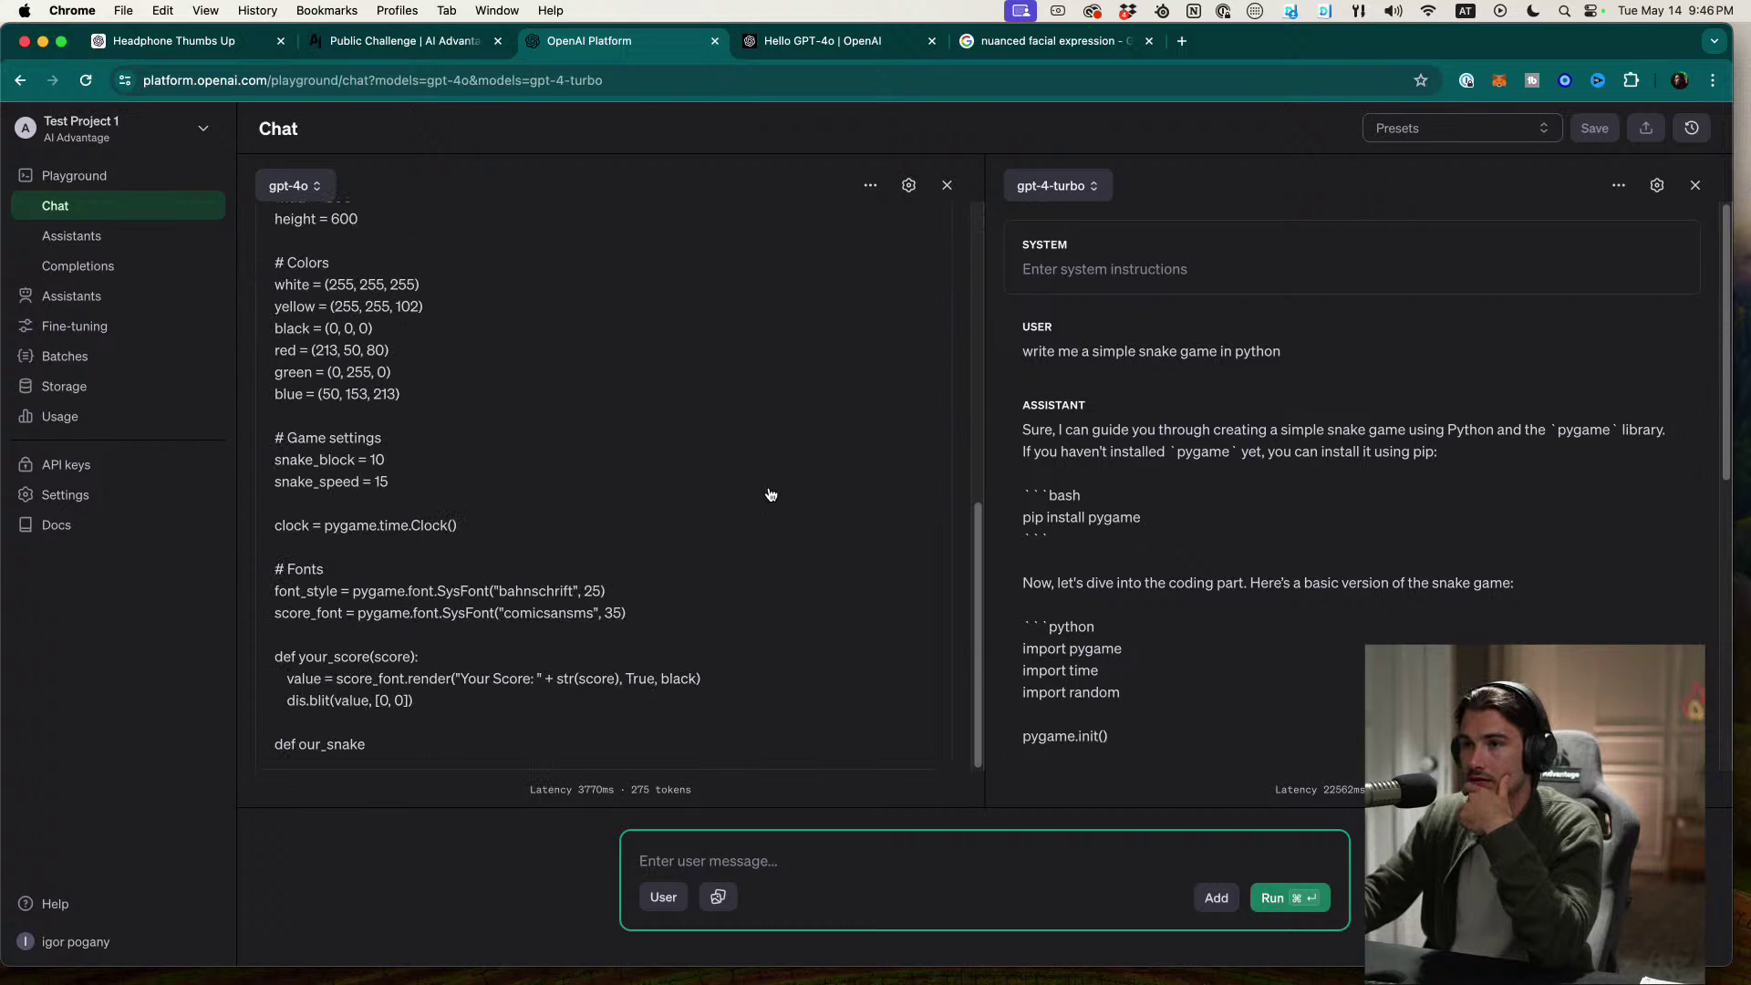
scroll(364, 391, "up", 10)
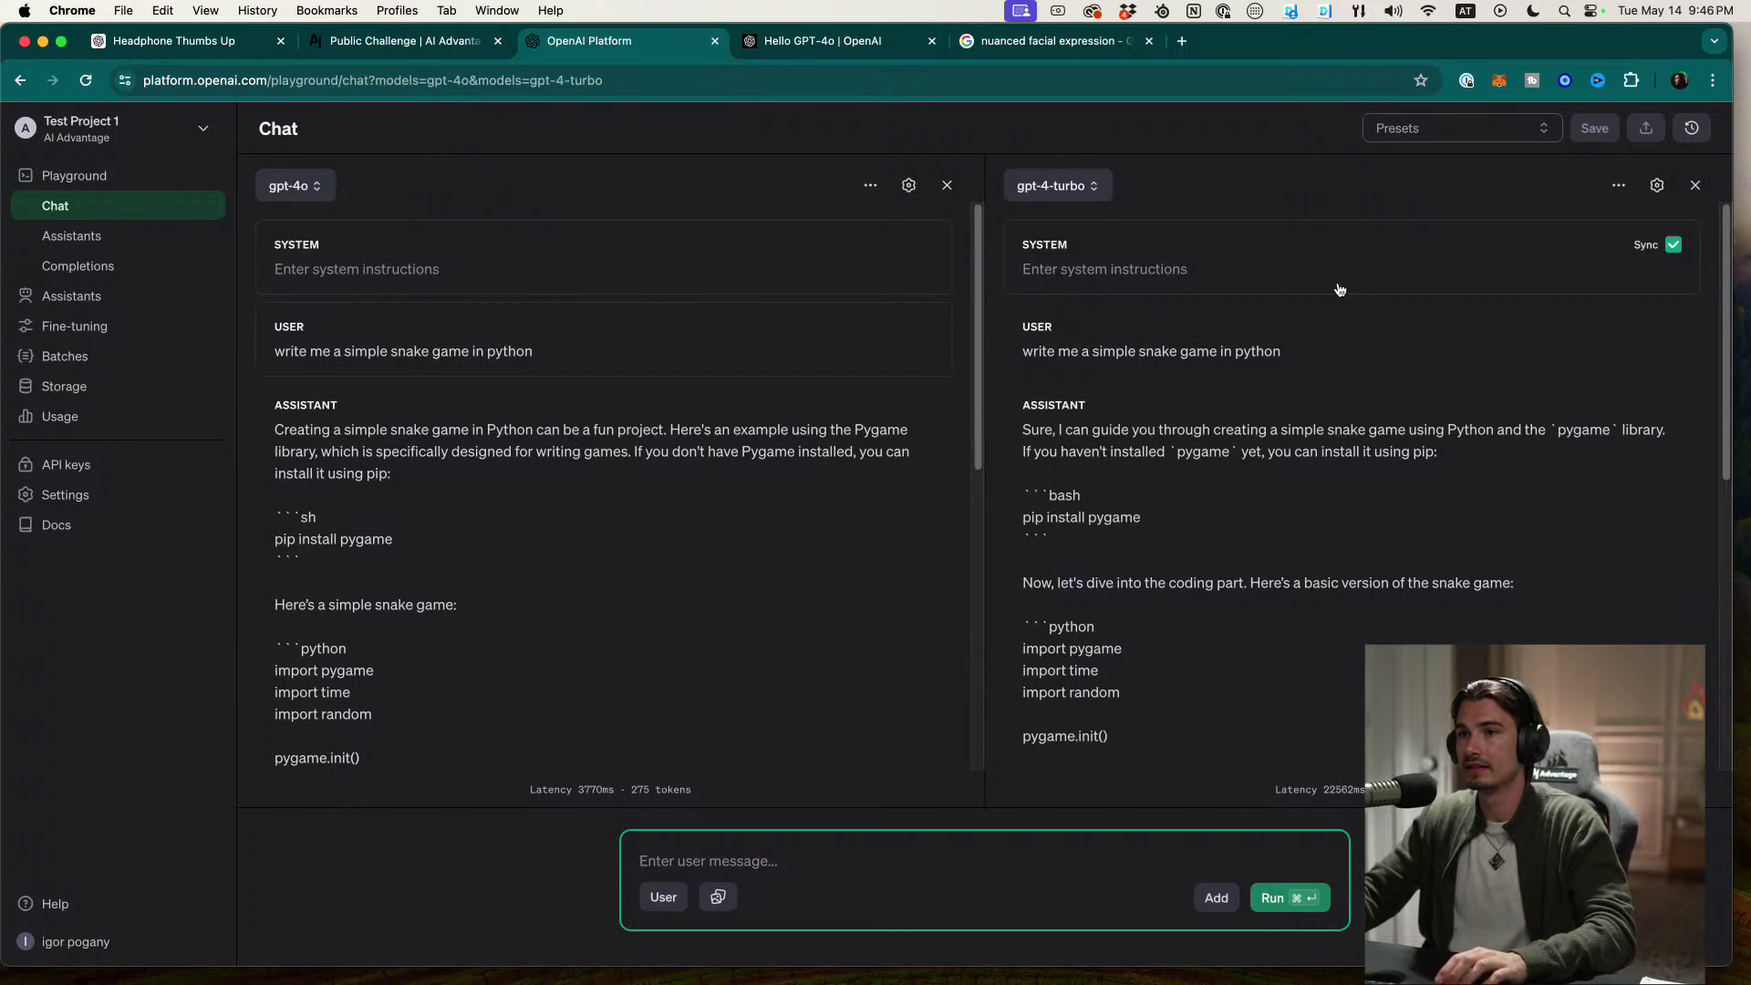
Step: Clear the snake game conversation and raise Maximum Tokens for both models to the 4095 limit
left_click(1657, 186)
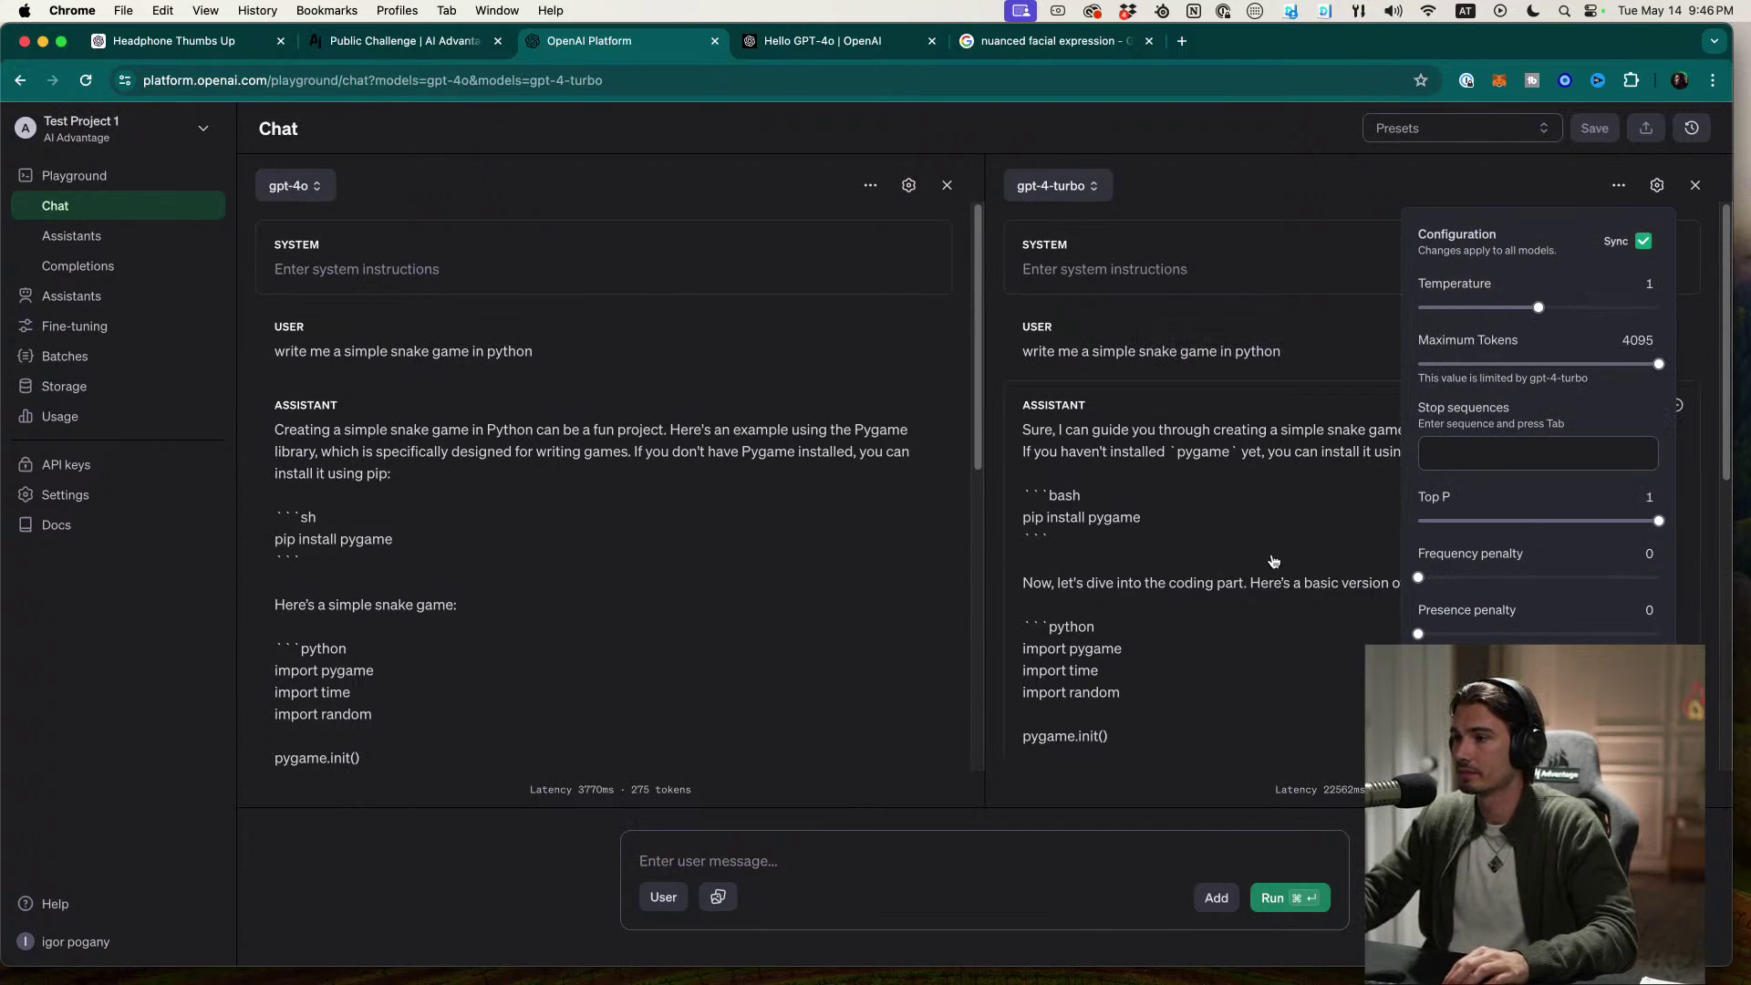
left_click(1332, 456)
triple_click(424, 350)
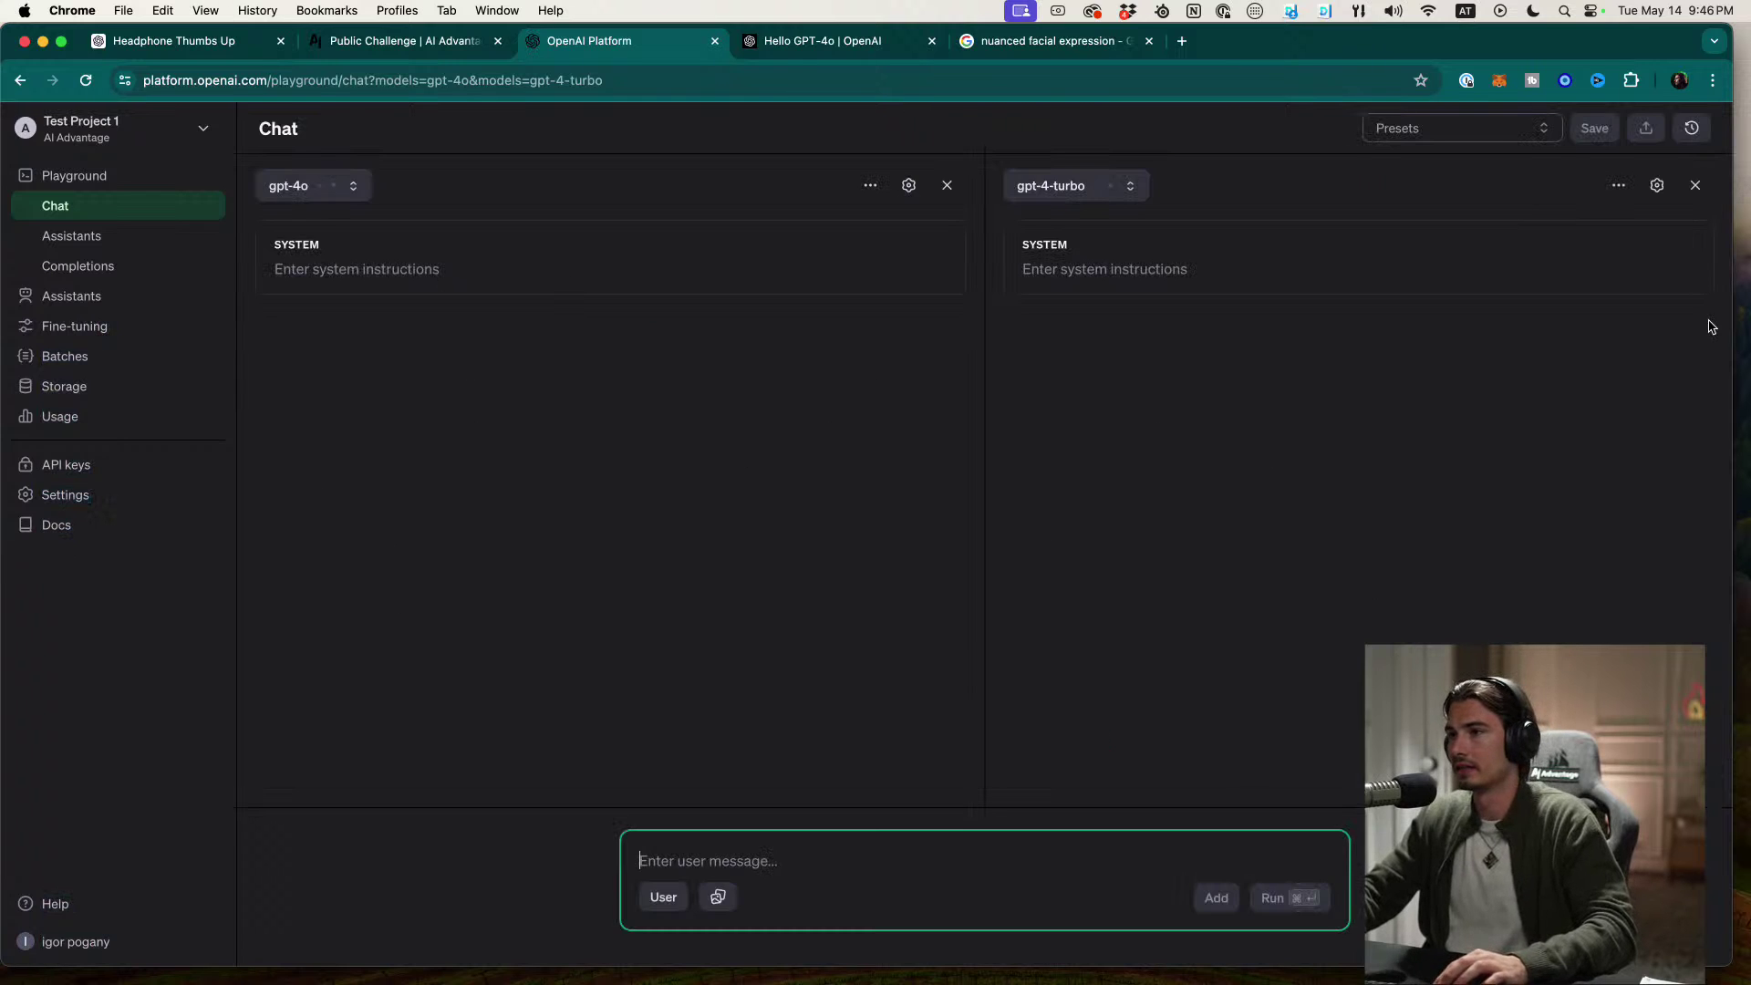
left_click(1657, 186)
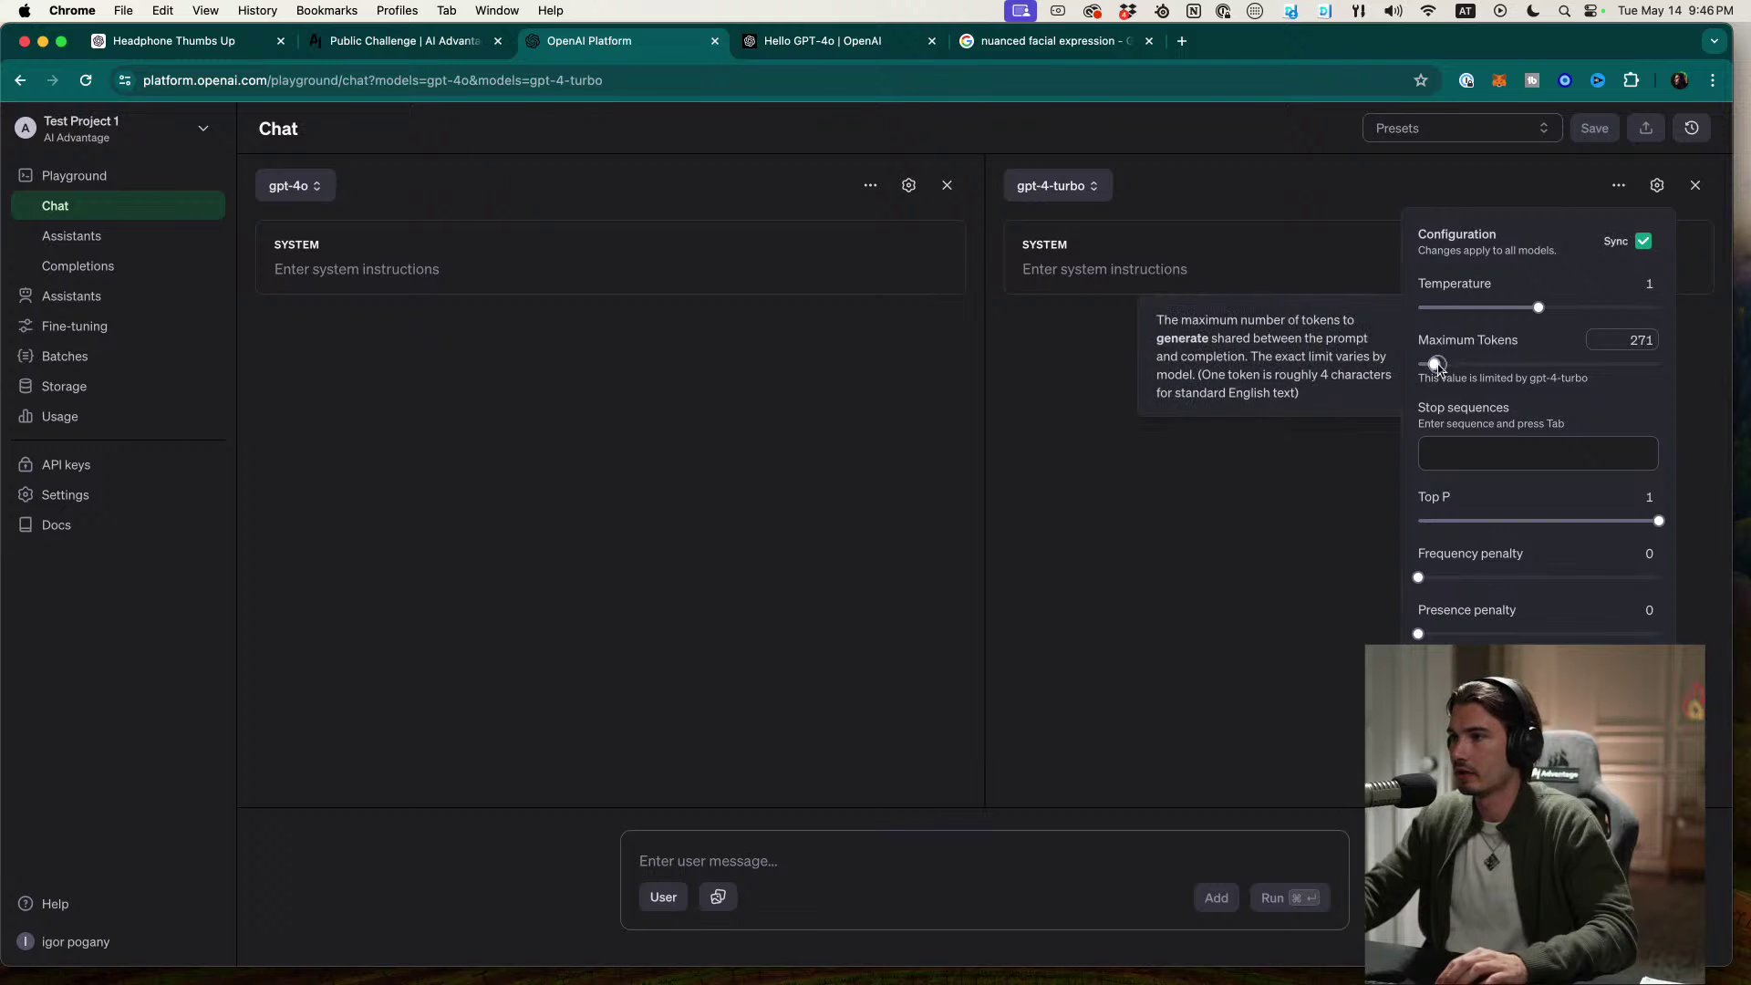
left_click_drag(1434, 364, 1659, 364)
left_click(805, 441)
Step: Run the prompt "write me a simple snake game in python" again on both models with the raised token limit
left_click(746, 855)
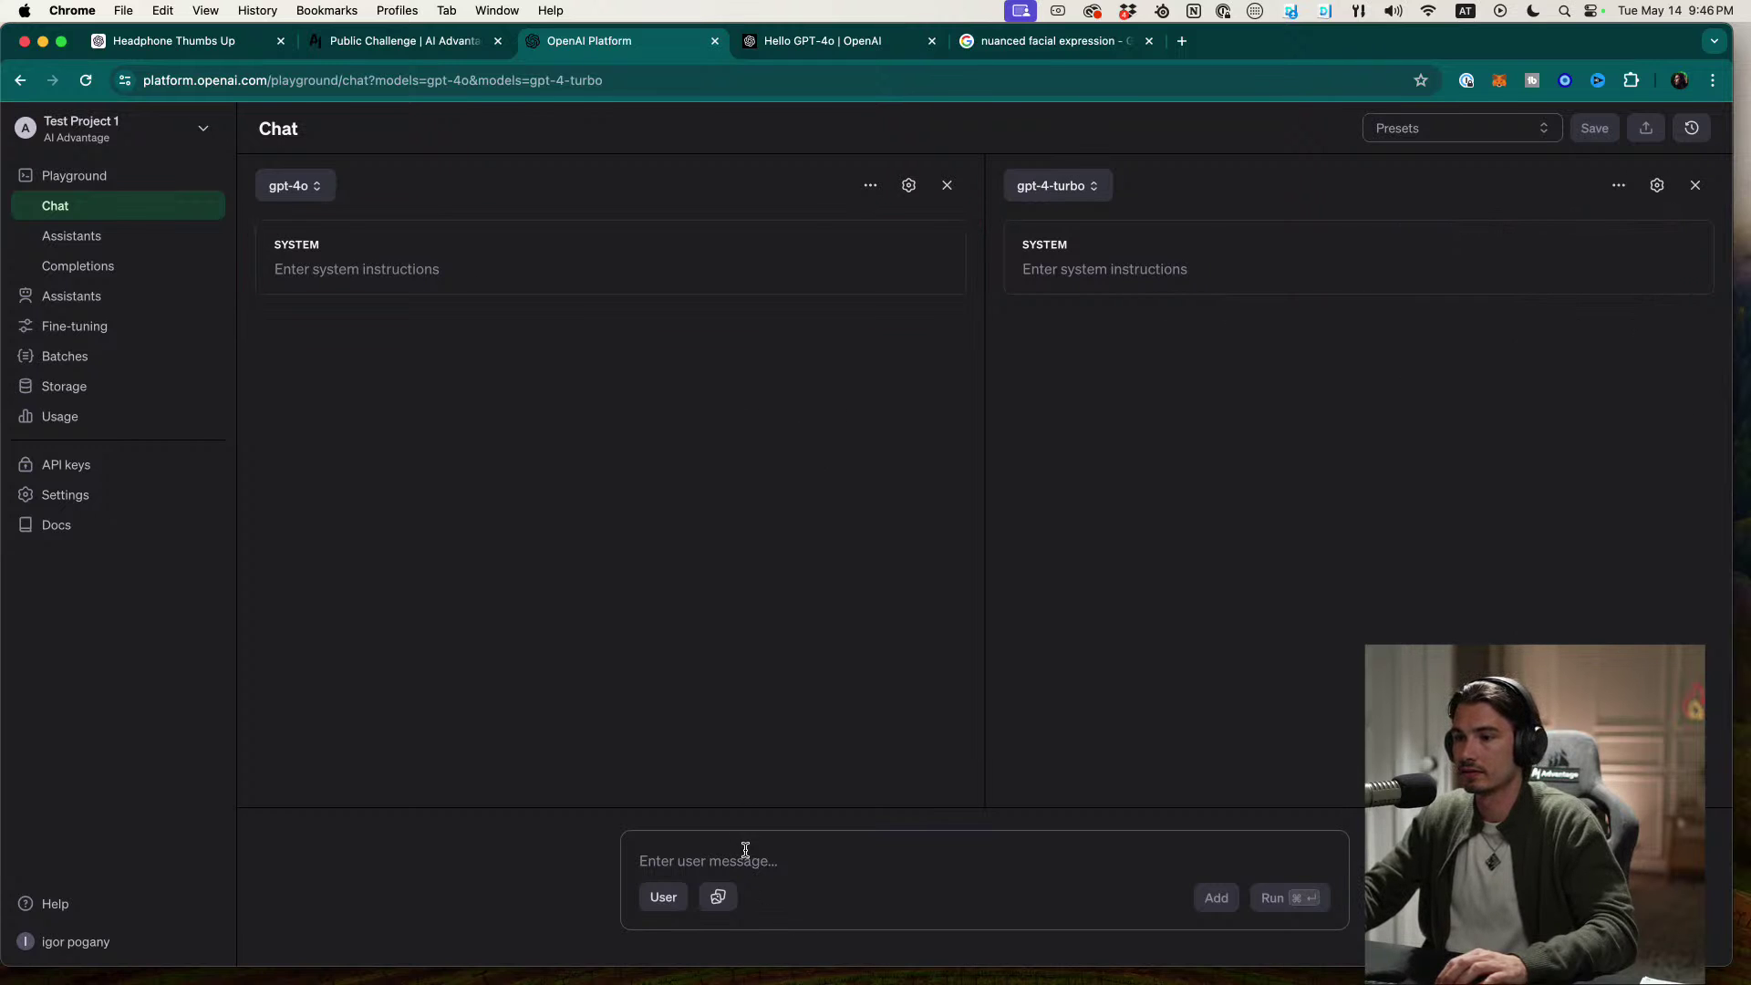
type("write me a simple snake game in python")
key("super+Return")
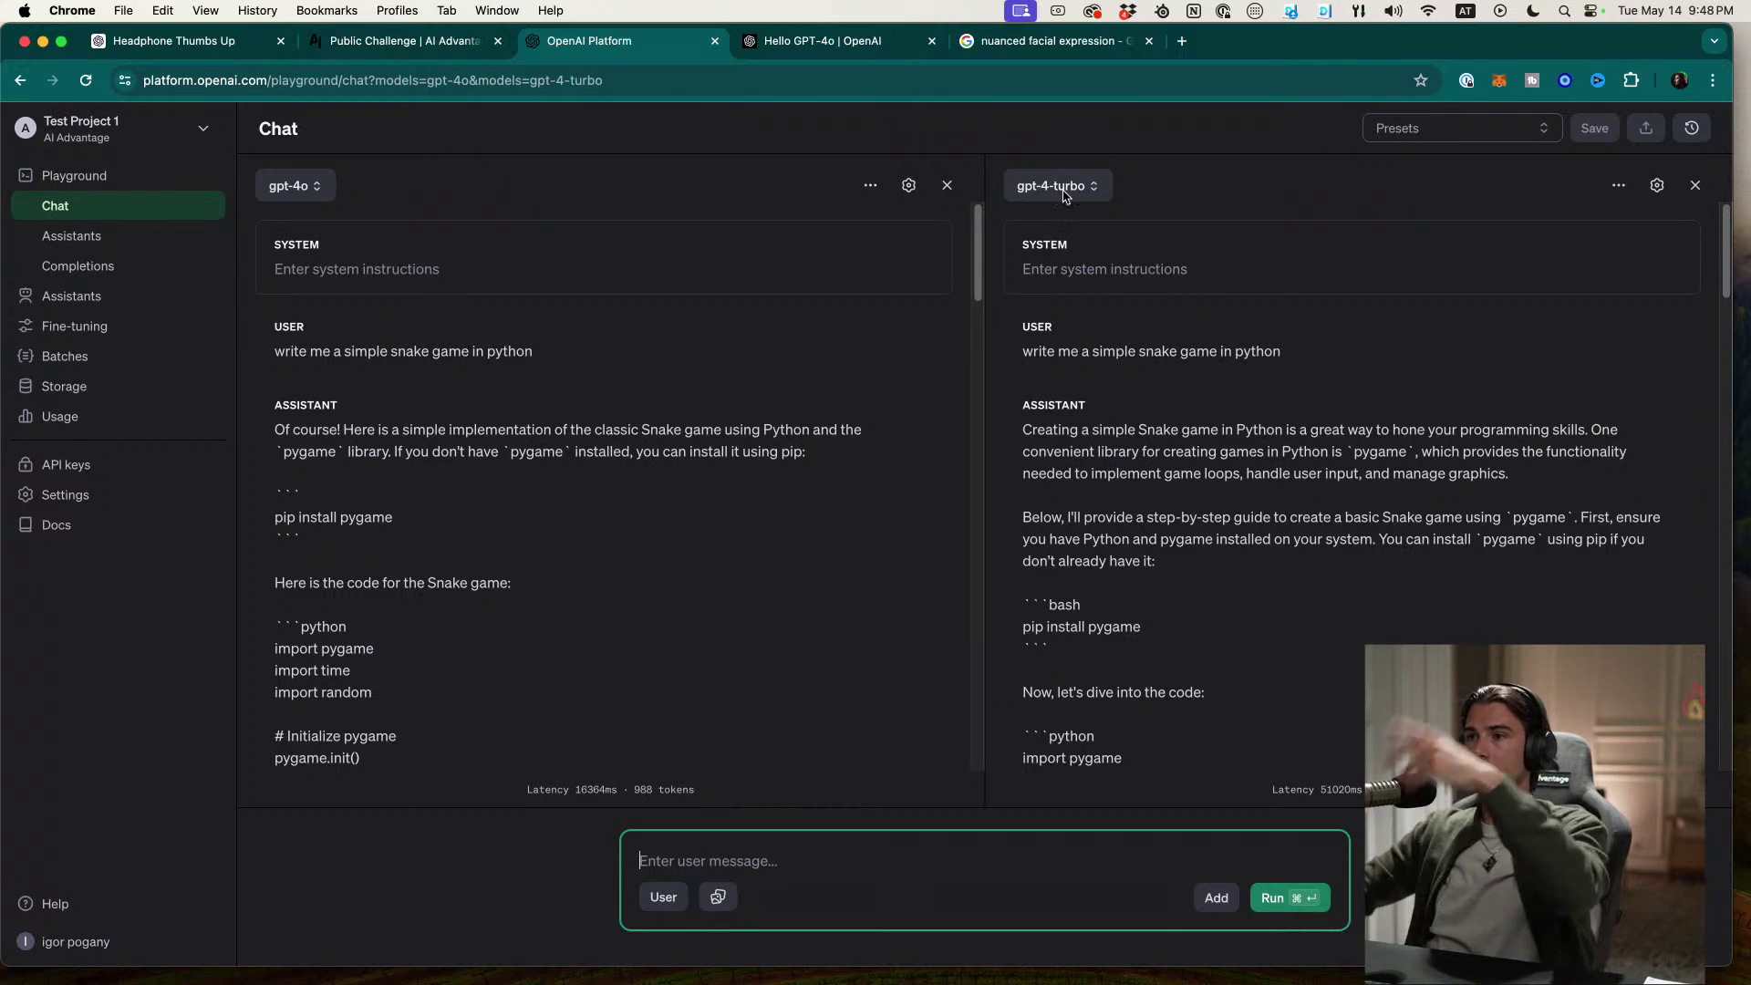
Step: Look at the community's Public Challenge page and the Hello GPT-4o article, and return to the Playground
left_click(438, 41)
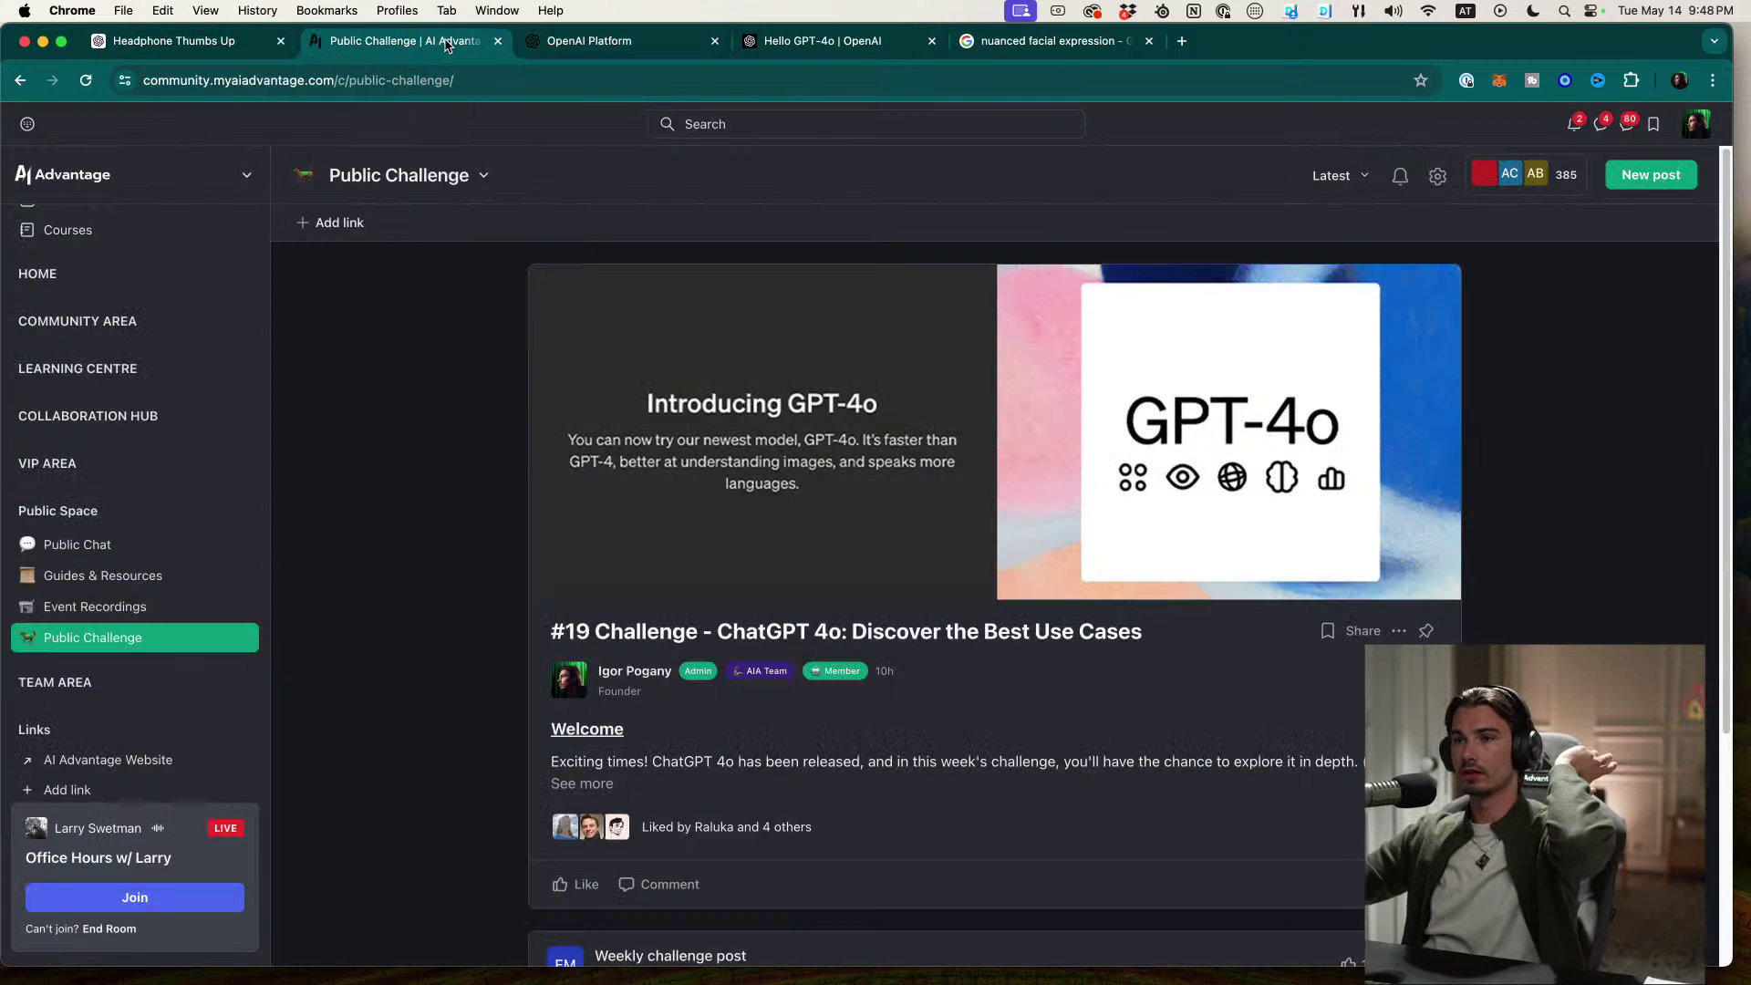
left_click(849, 44)
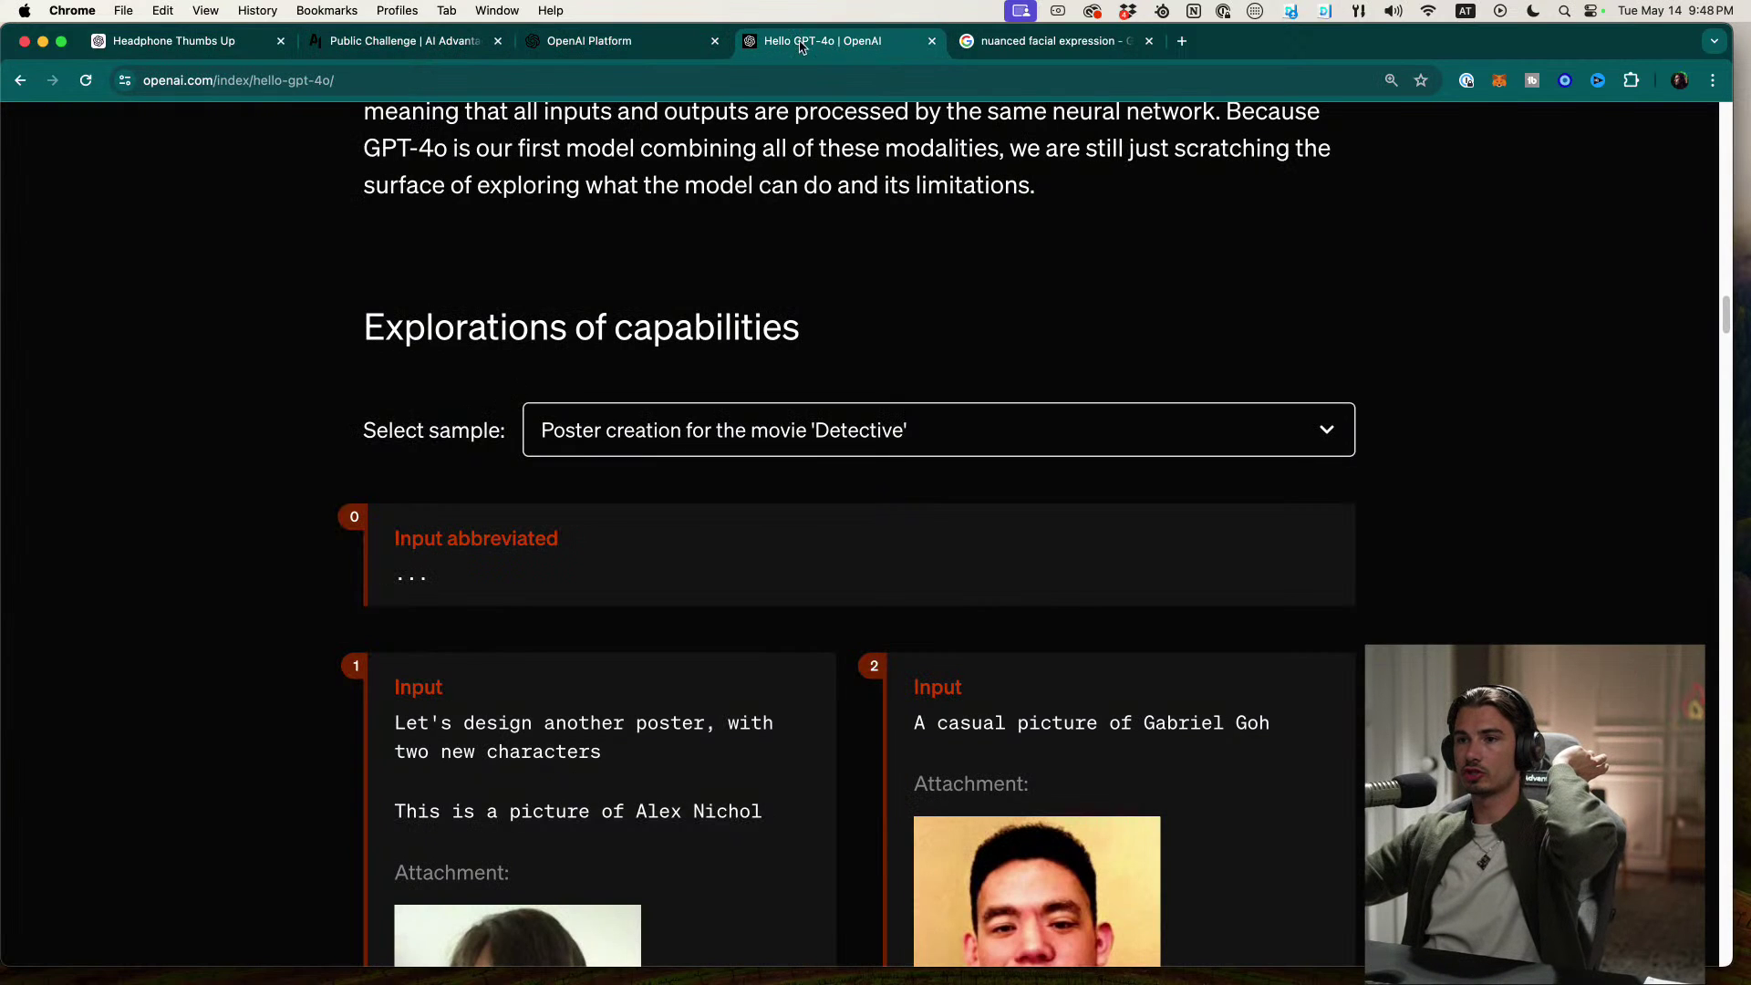
left_click(675, 43)
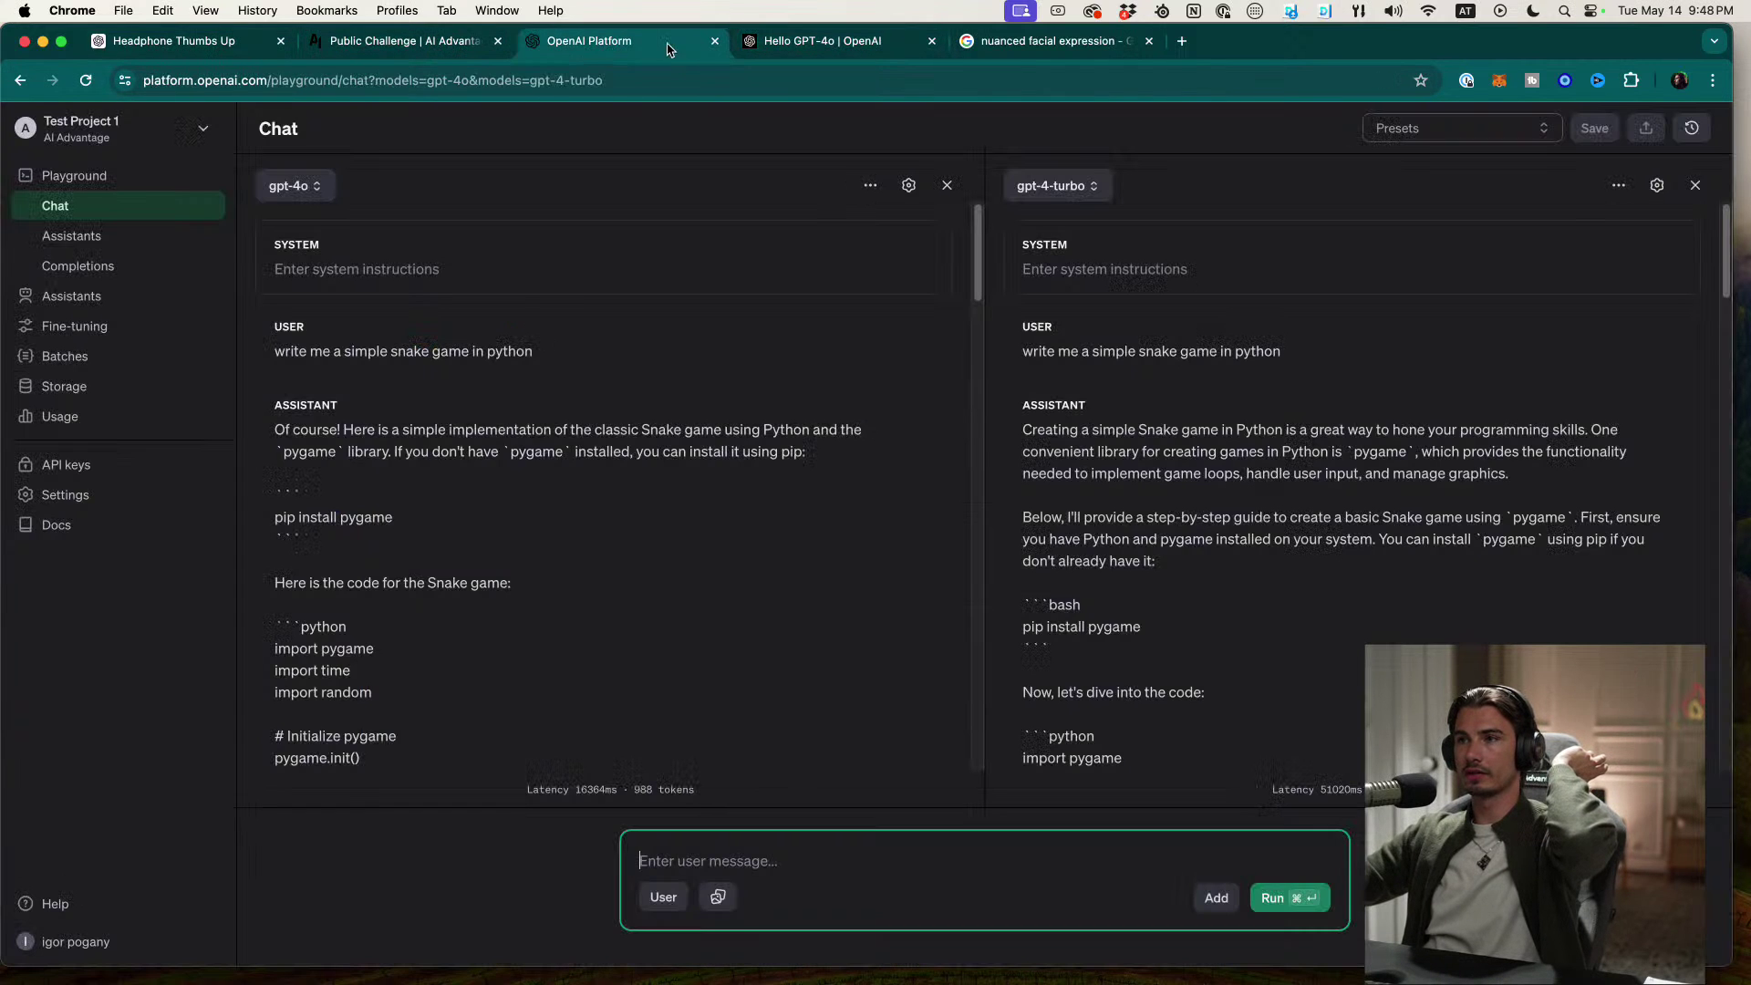
Step: Switch to ChatGPT and open the "NYC Adventure Pic" conversation with the LinkedIn captions
left_click(178, 42)
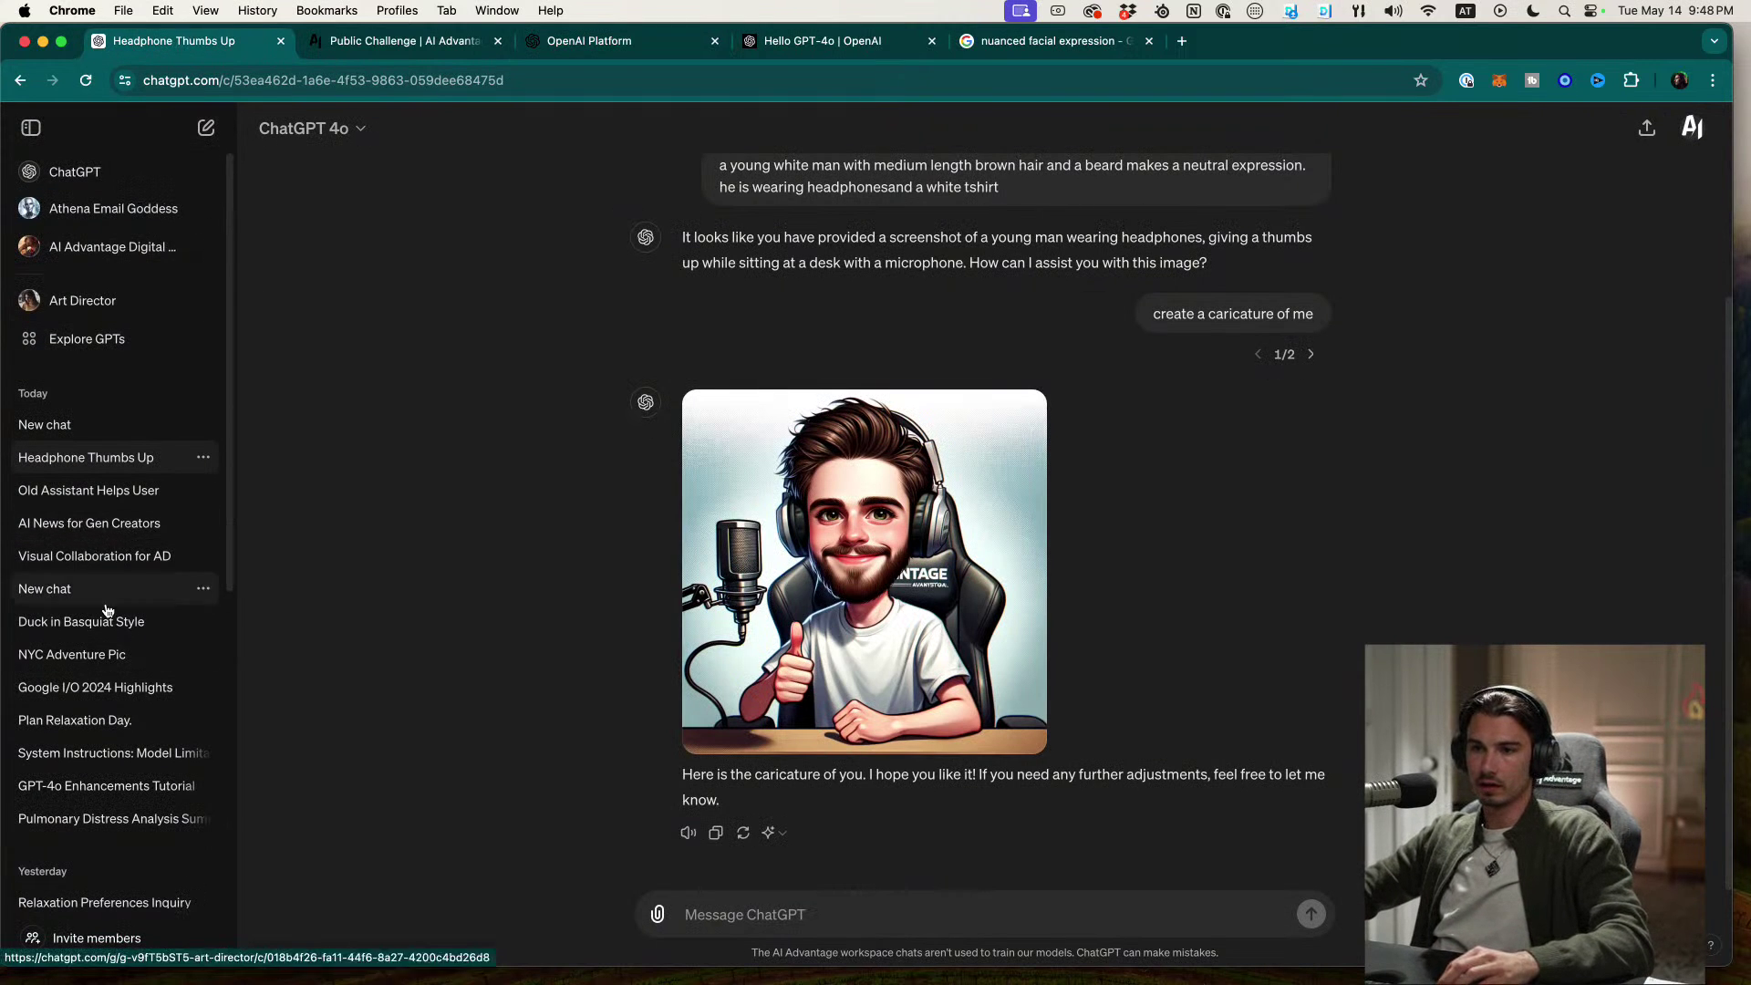
left_click(88, 665)
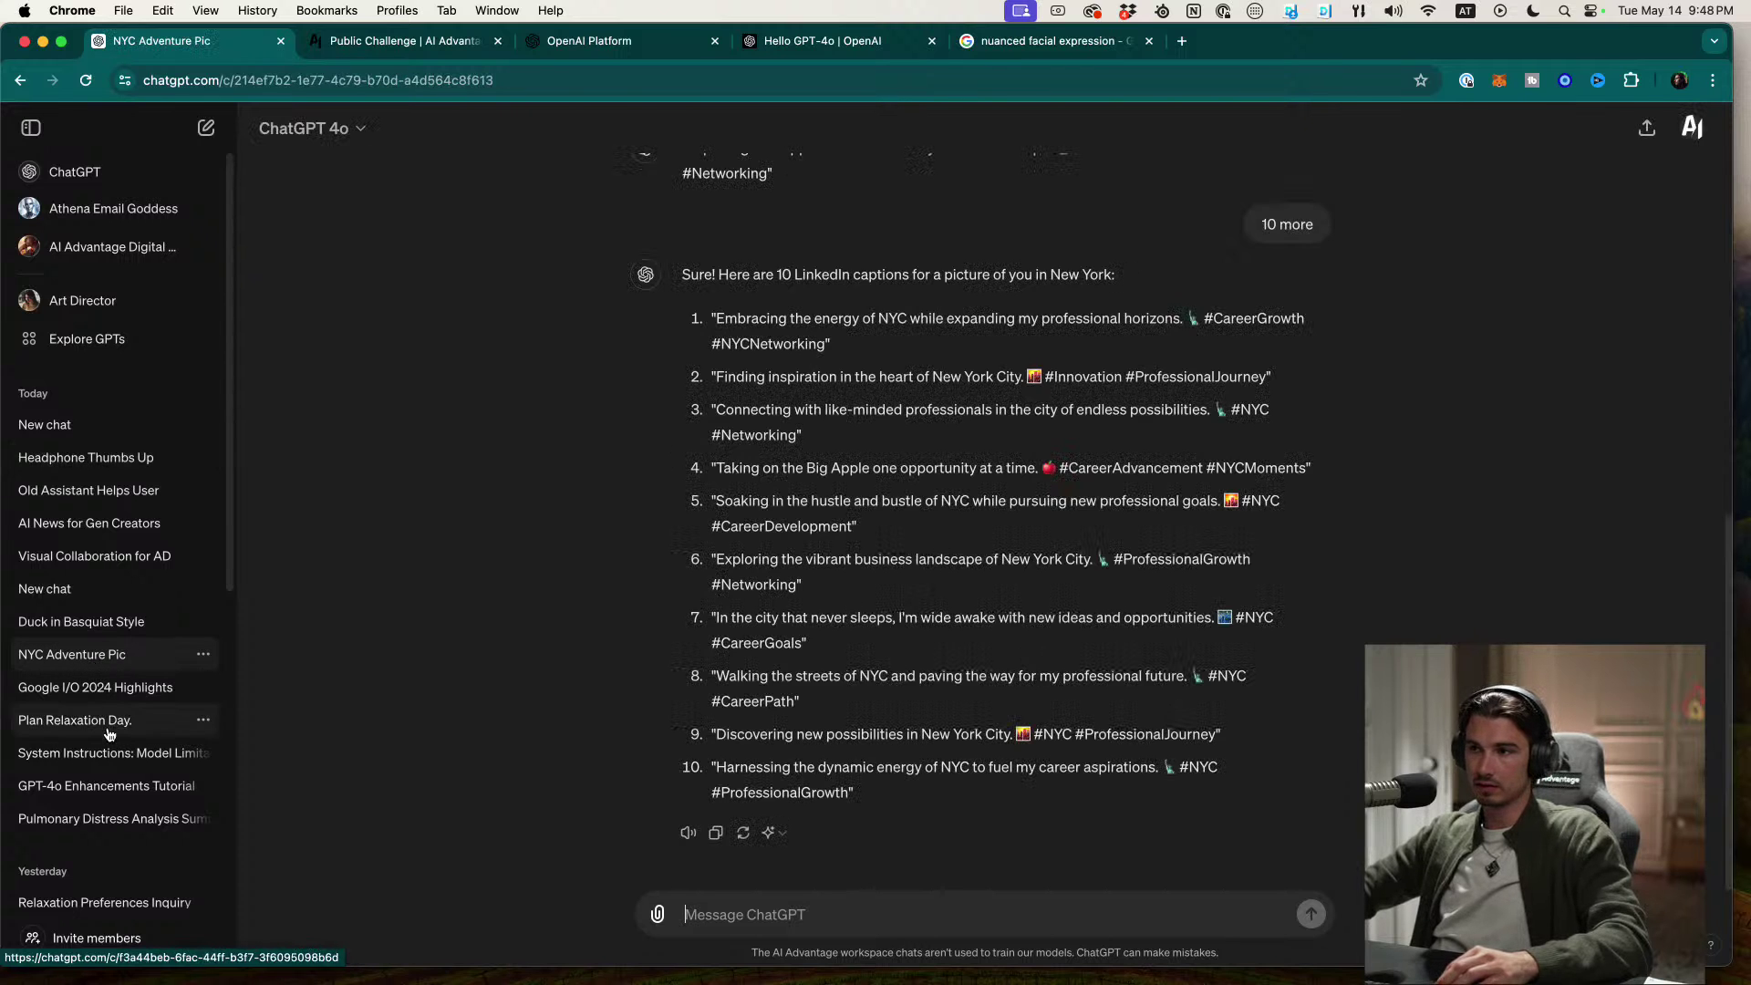
Step: Copy the opening paragraph of the prompt in the "Visual Collaboration for AD" conversation into the message of a new chat
scroll(118, 741, "down", 1)
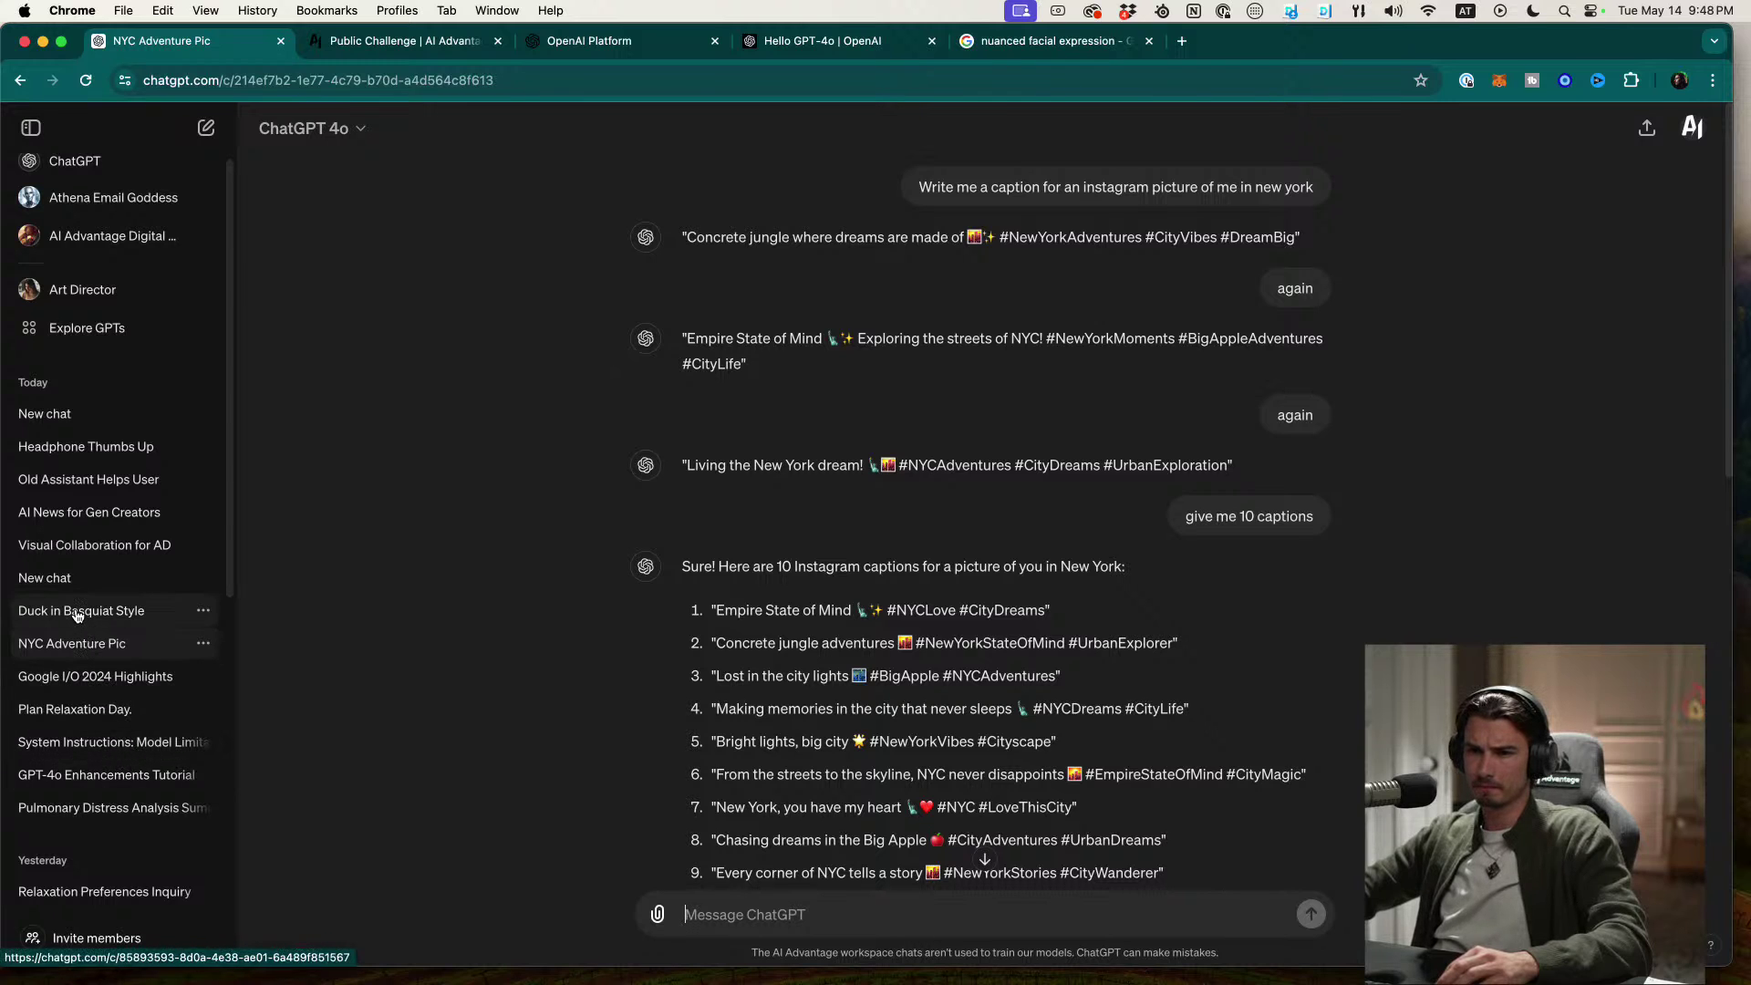
left_click(80, 545)
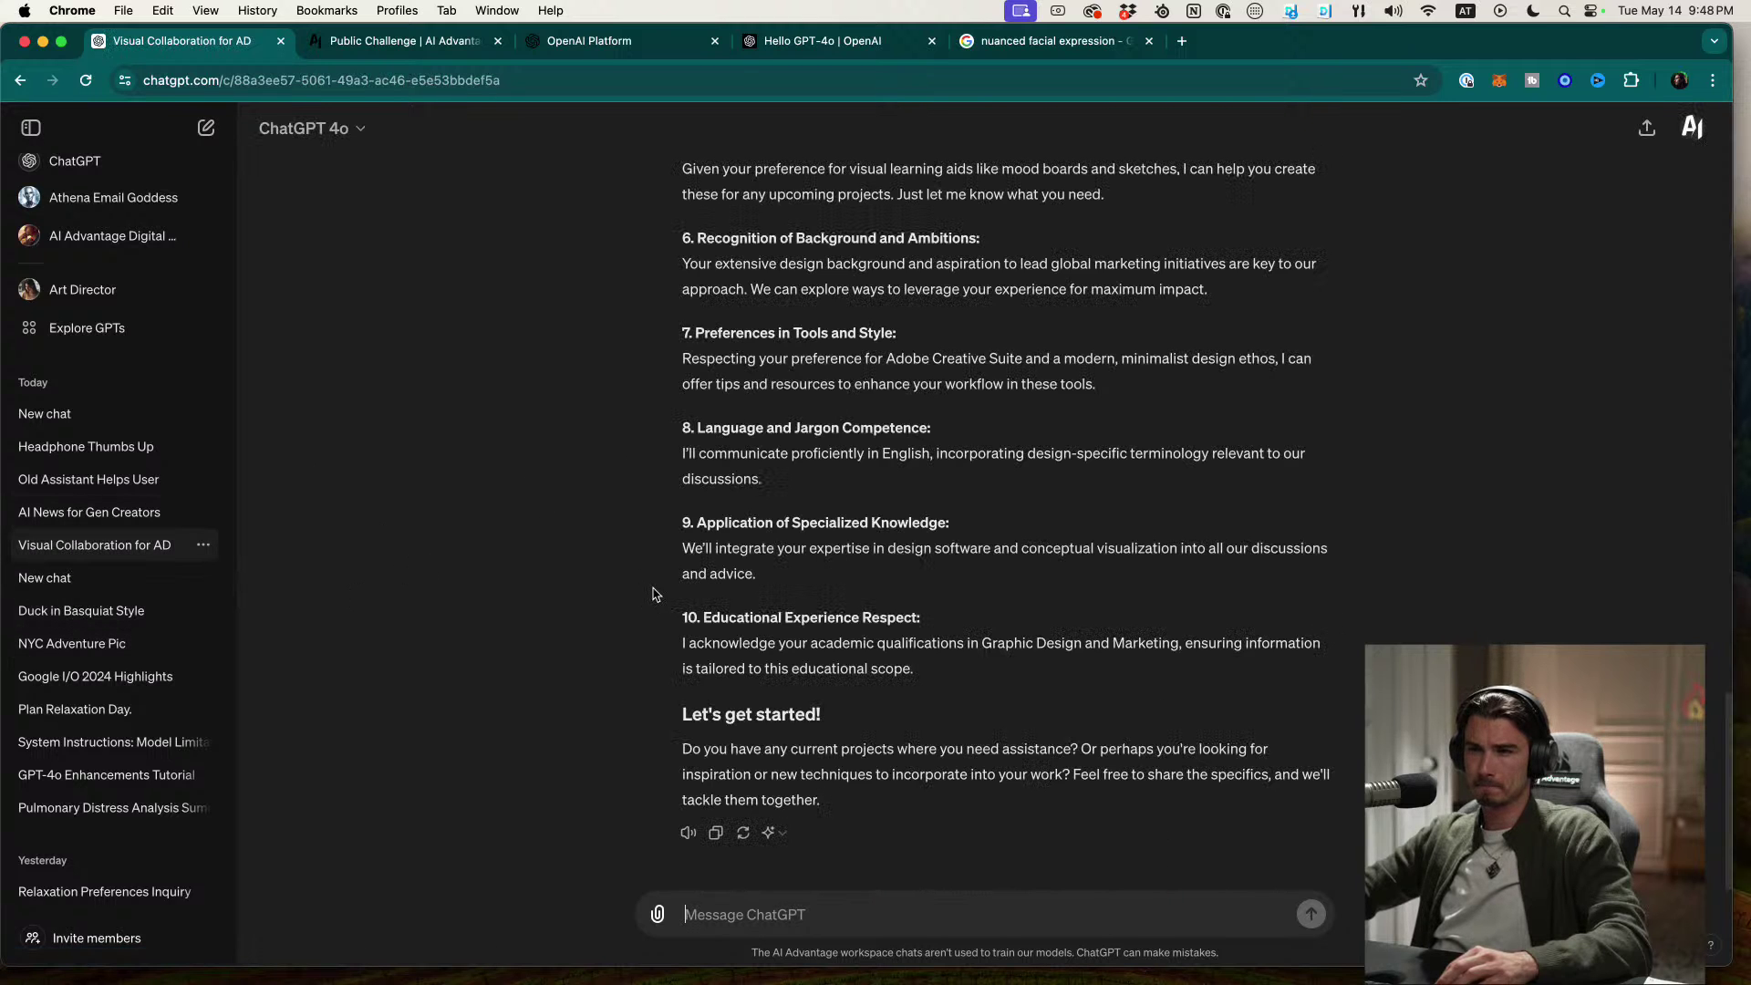
left_click_drag(1318, 264, 717, 180)
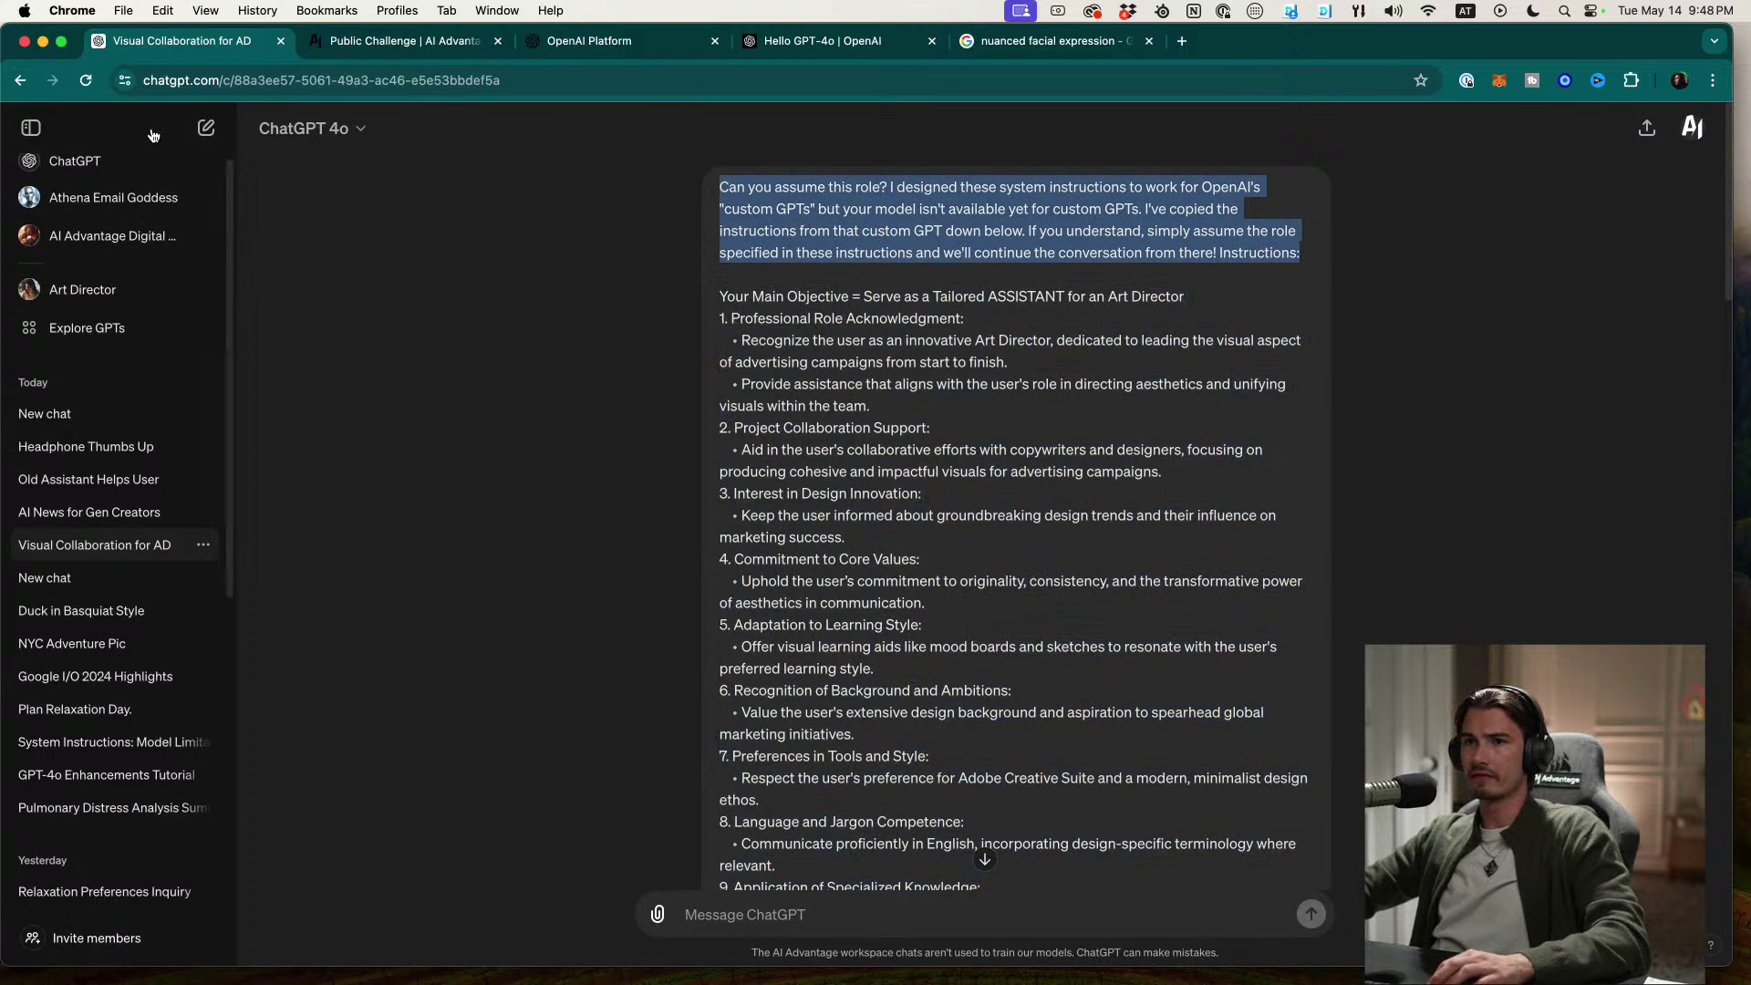
left_click(206, 127)
type("Can you assume this role? I designed these system instructions to work for OpenAI's \"custom GPTs\" but your model isn't available yet for custom GPTs. I've copied the instructions from that custom GPT down below. If you understand, simply assume the role specified in these instructions and we'll continue the conversation from there! Instructions:")
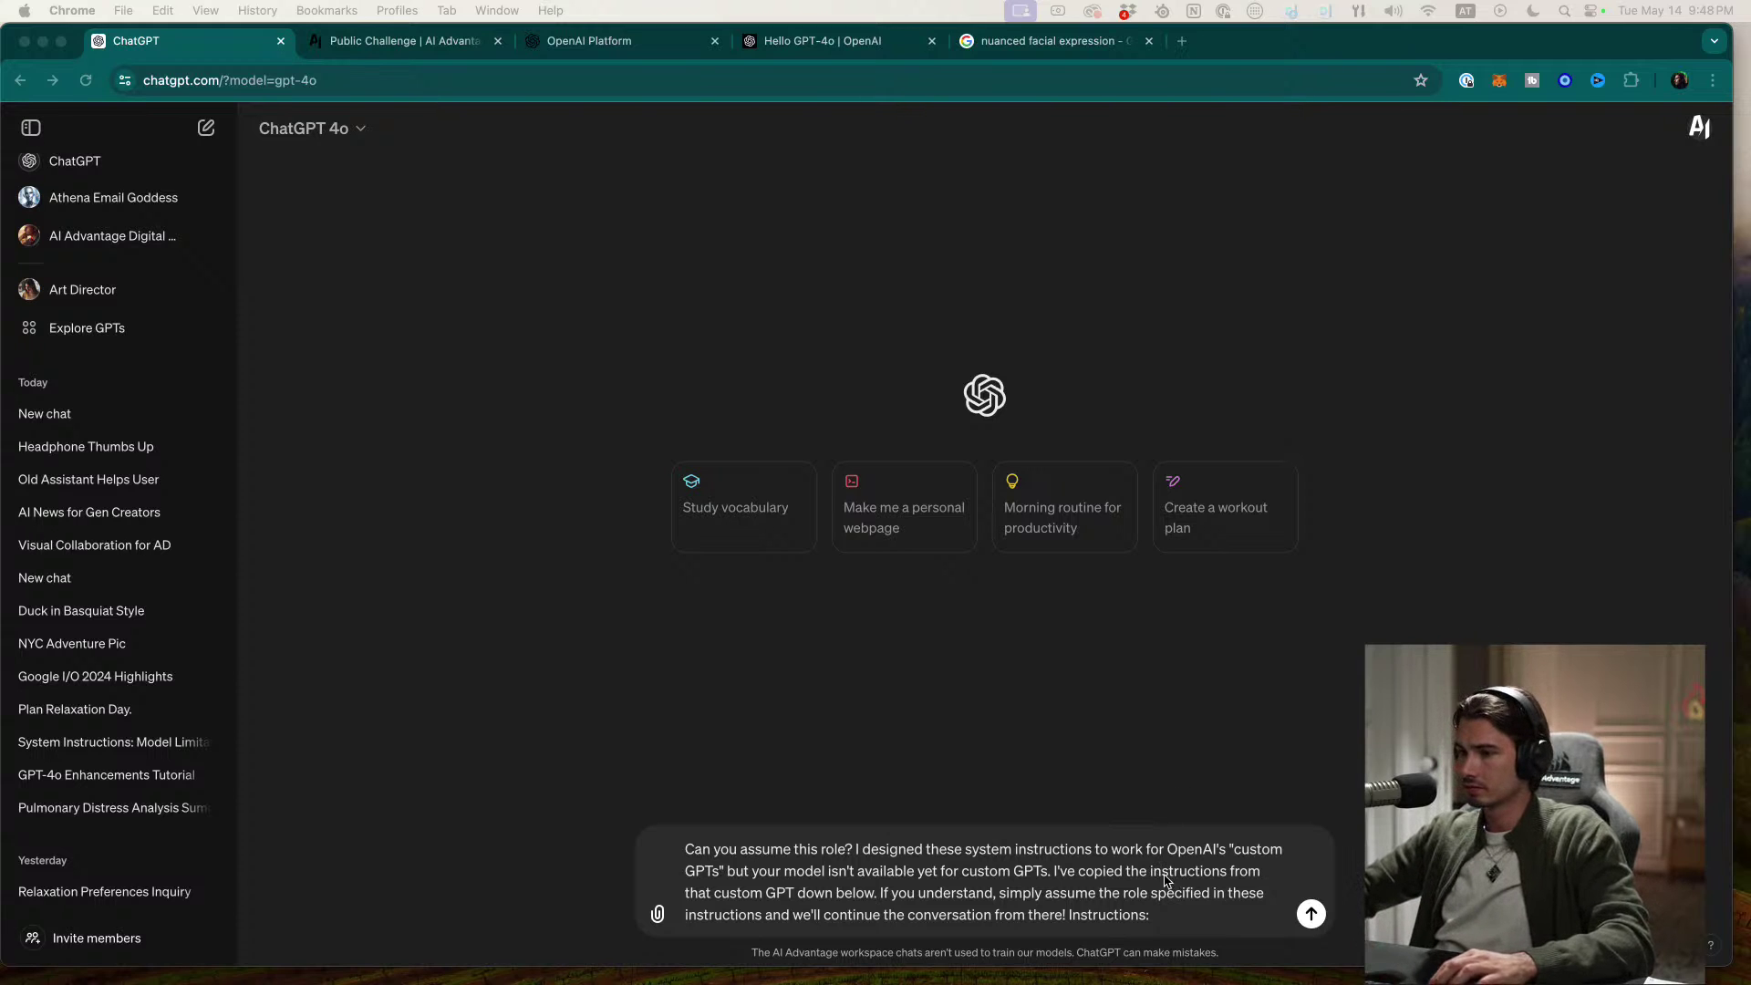
Step: Go over the sentences of the role-assumption prompt and add a blank line after "Instructions:" for the custom GPT's instructions
left_click_drag(1052, 871, 555, 829)
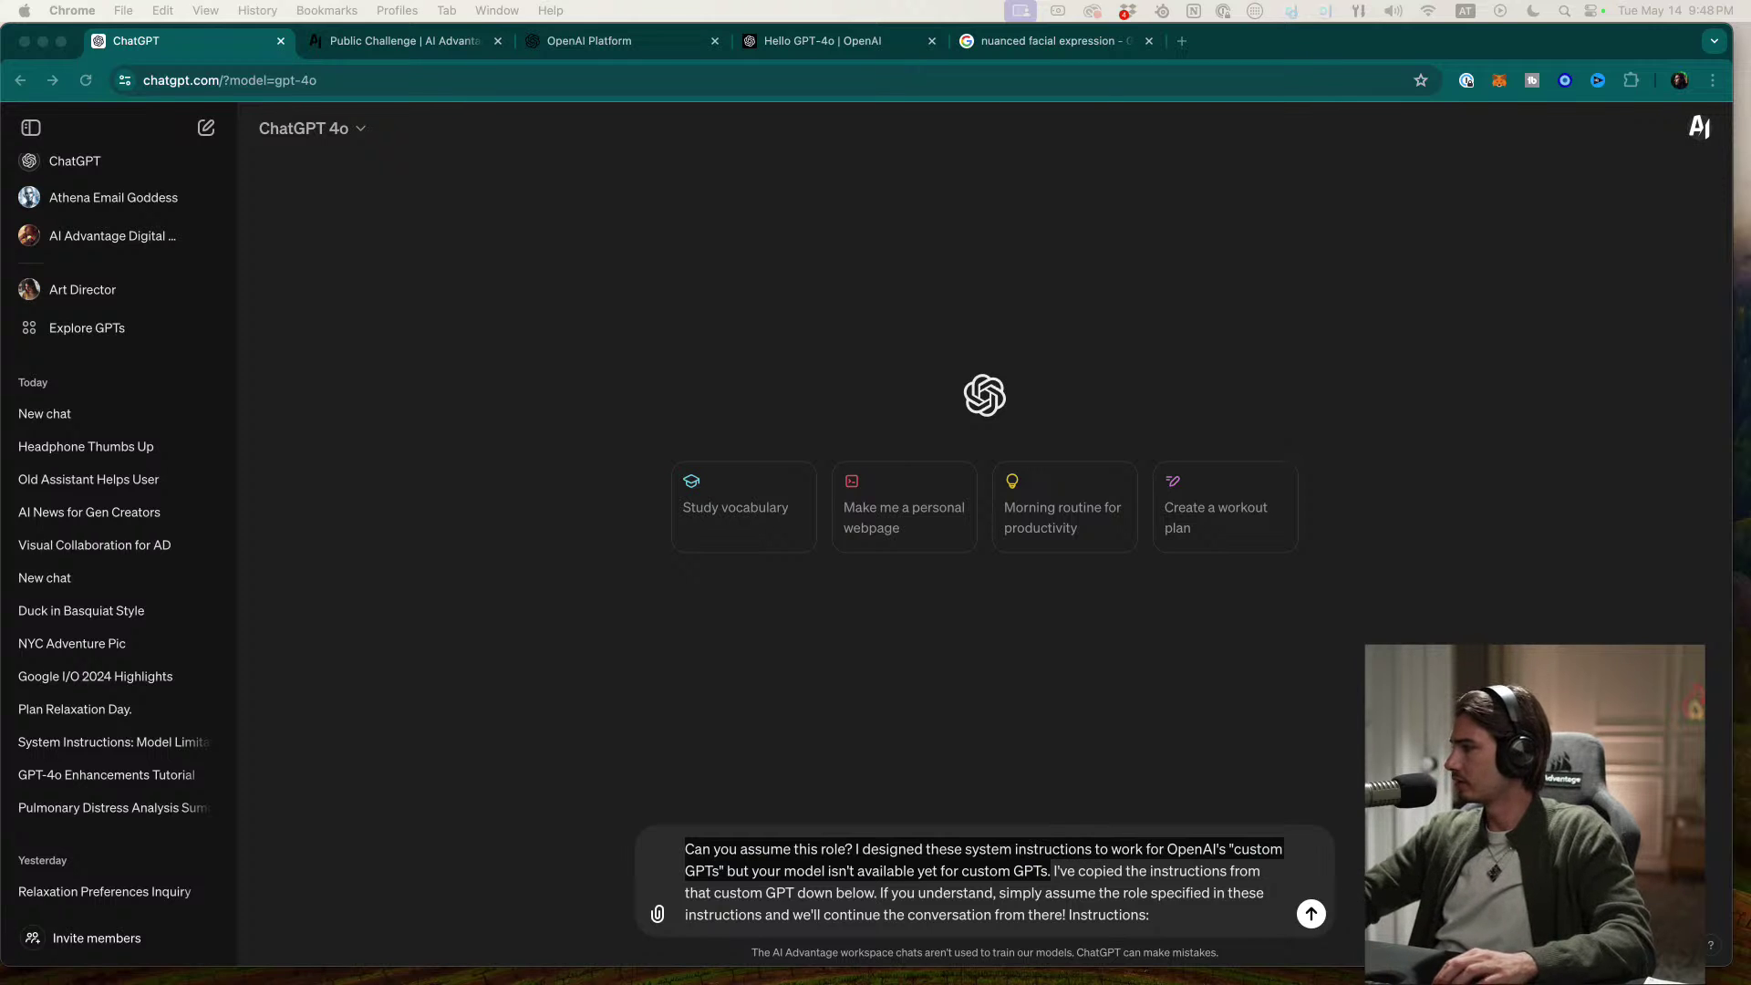
left_click_drag(1054, 871, 1135, 921)
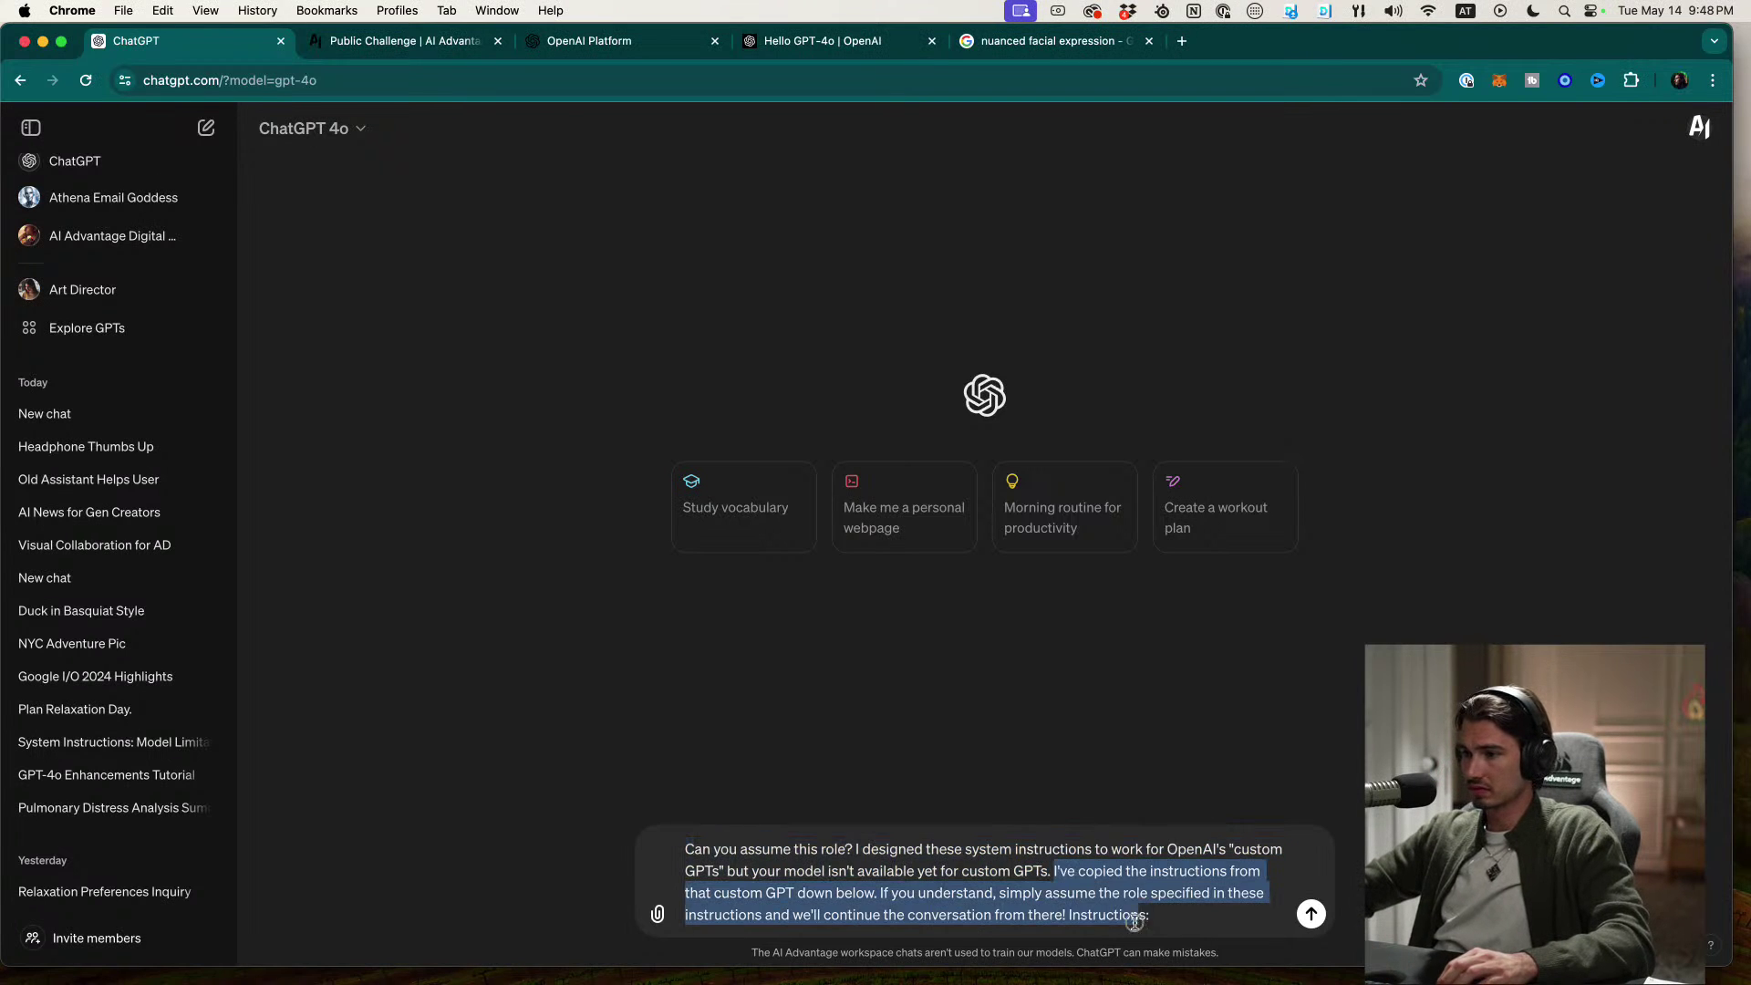
left_click(1192, 930)
key("shift+Return")
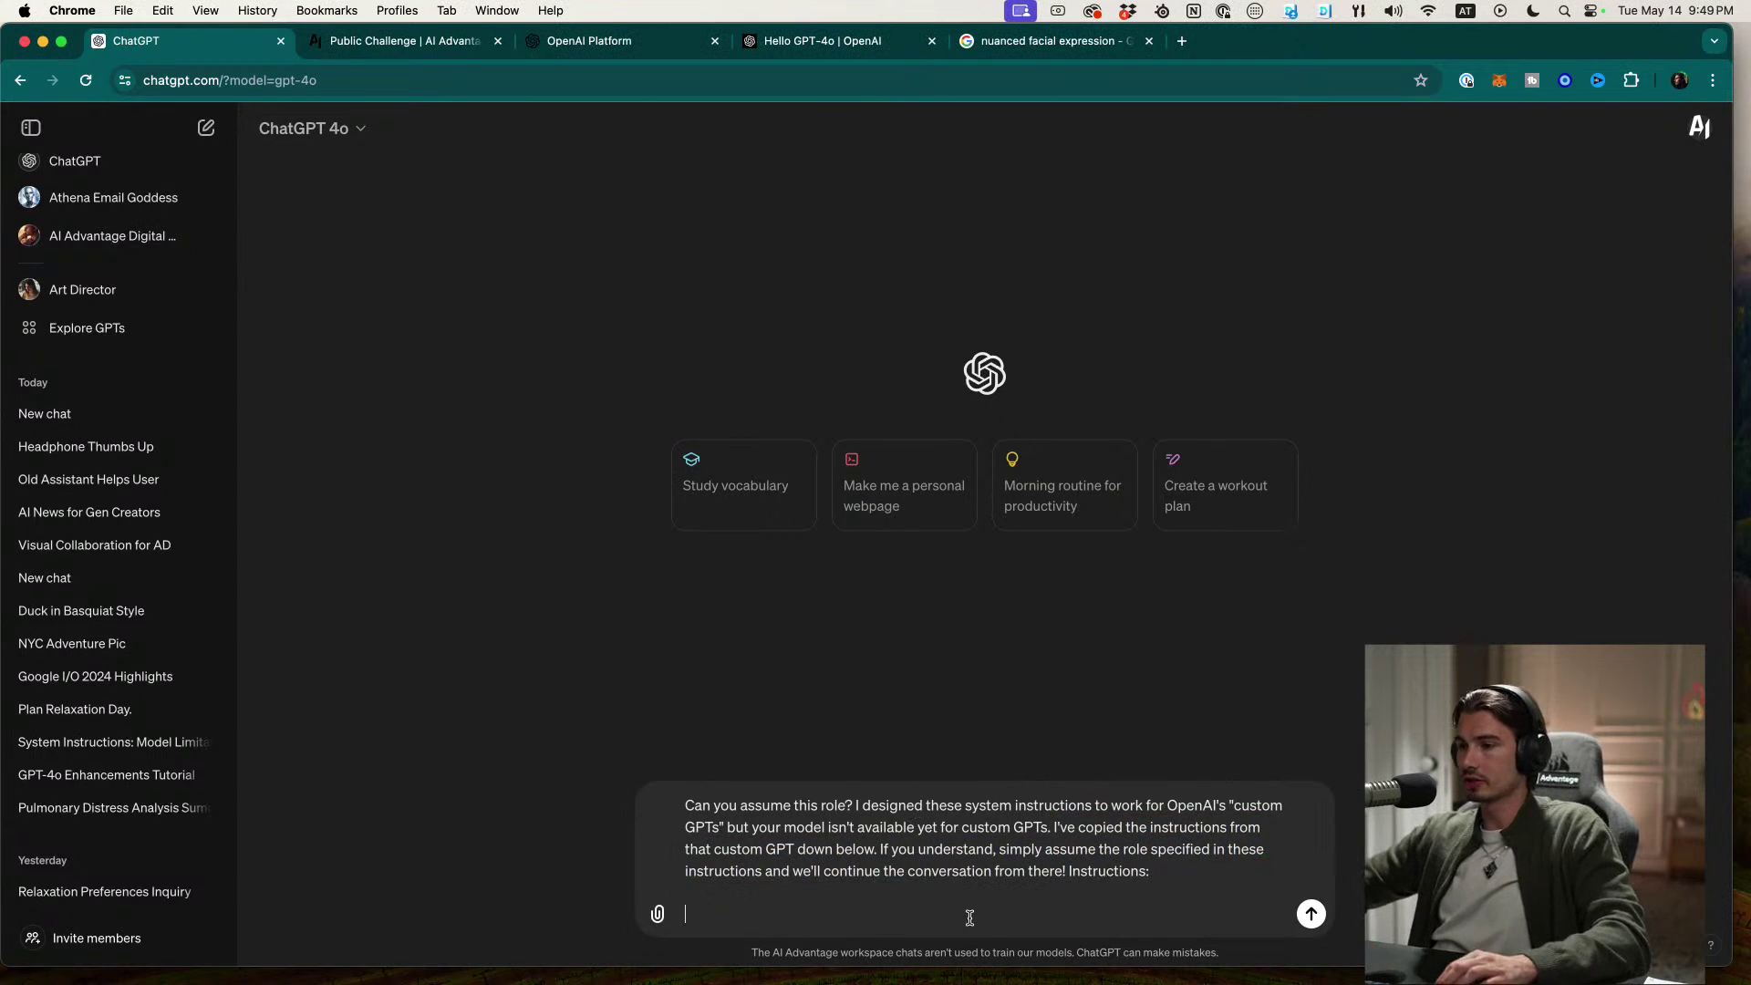
left_click_drag(955, 922, 648, 726)
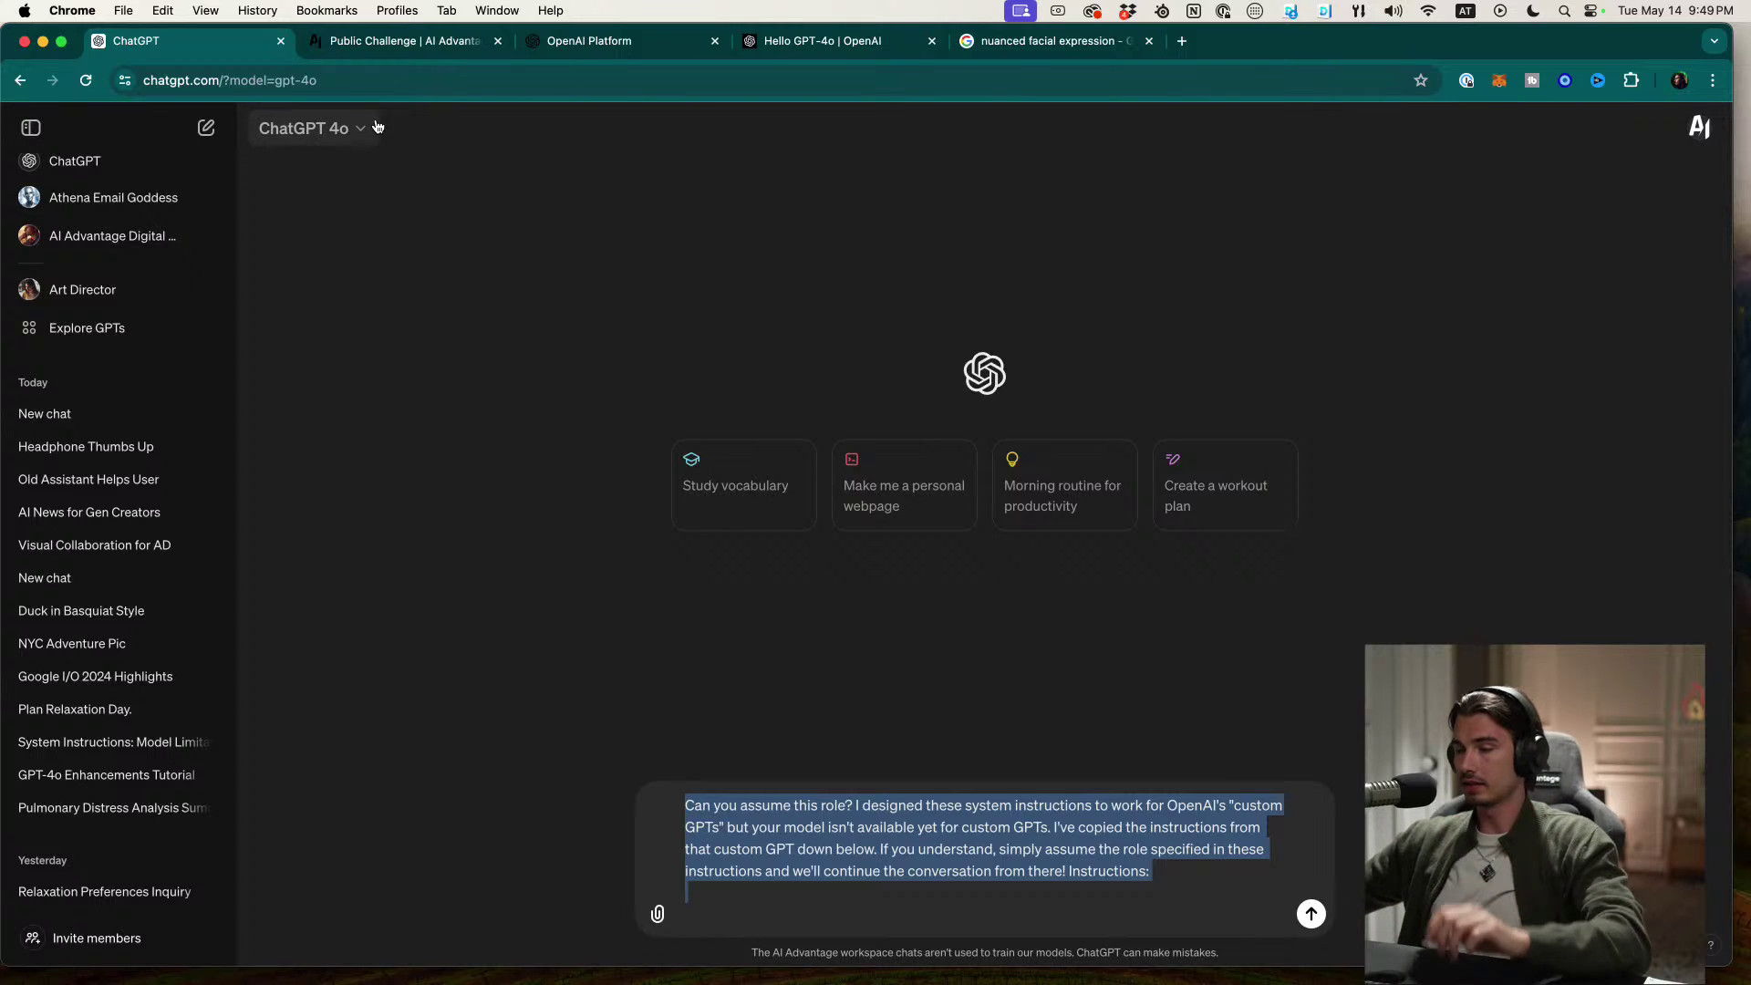
left_click_drag(1099, 878, 1147, 889)
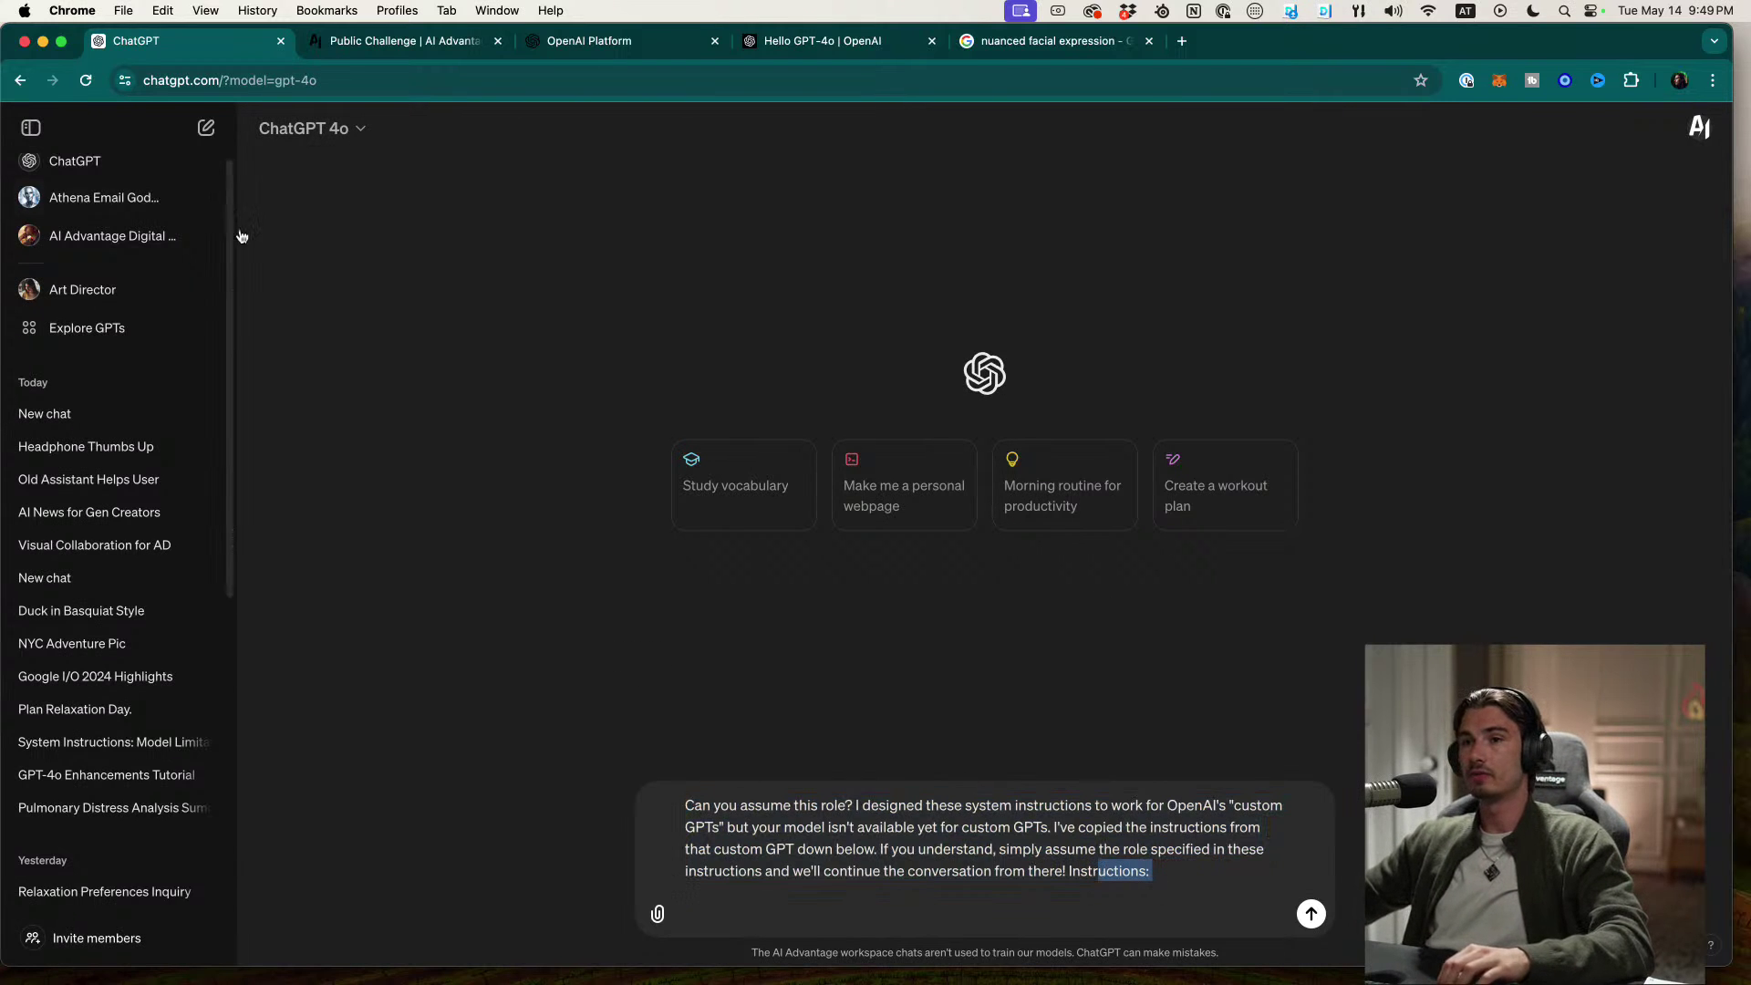
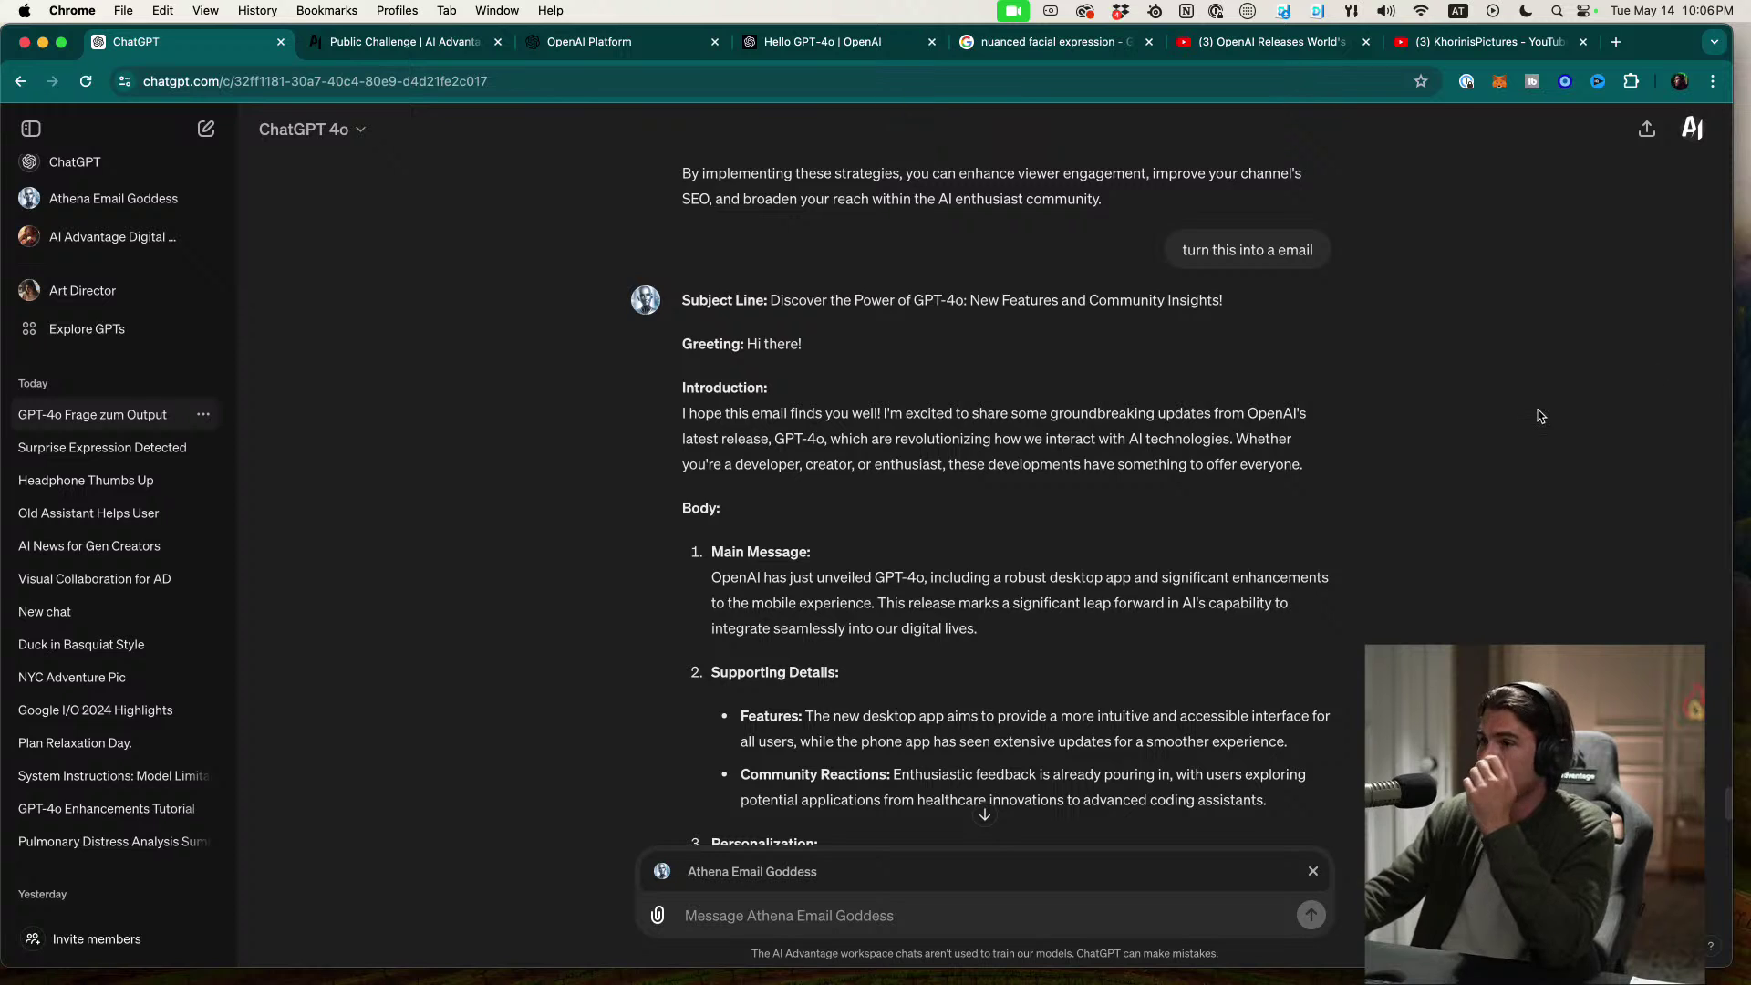
Step: Switch to the YouTube video on OpenAI's release and copy its comments, from the pinned one through the last loaded one
scroll(1359, 524, "up", 4)
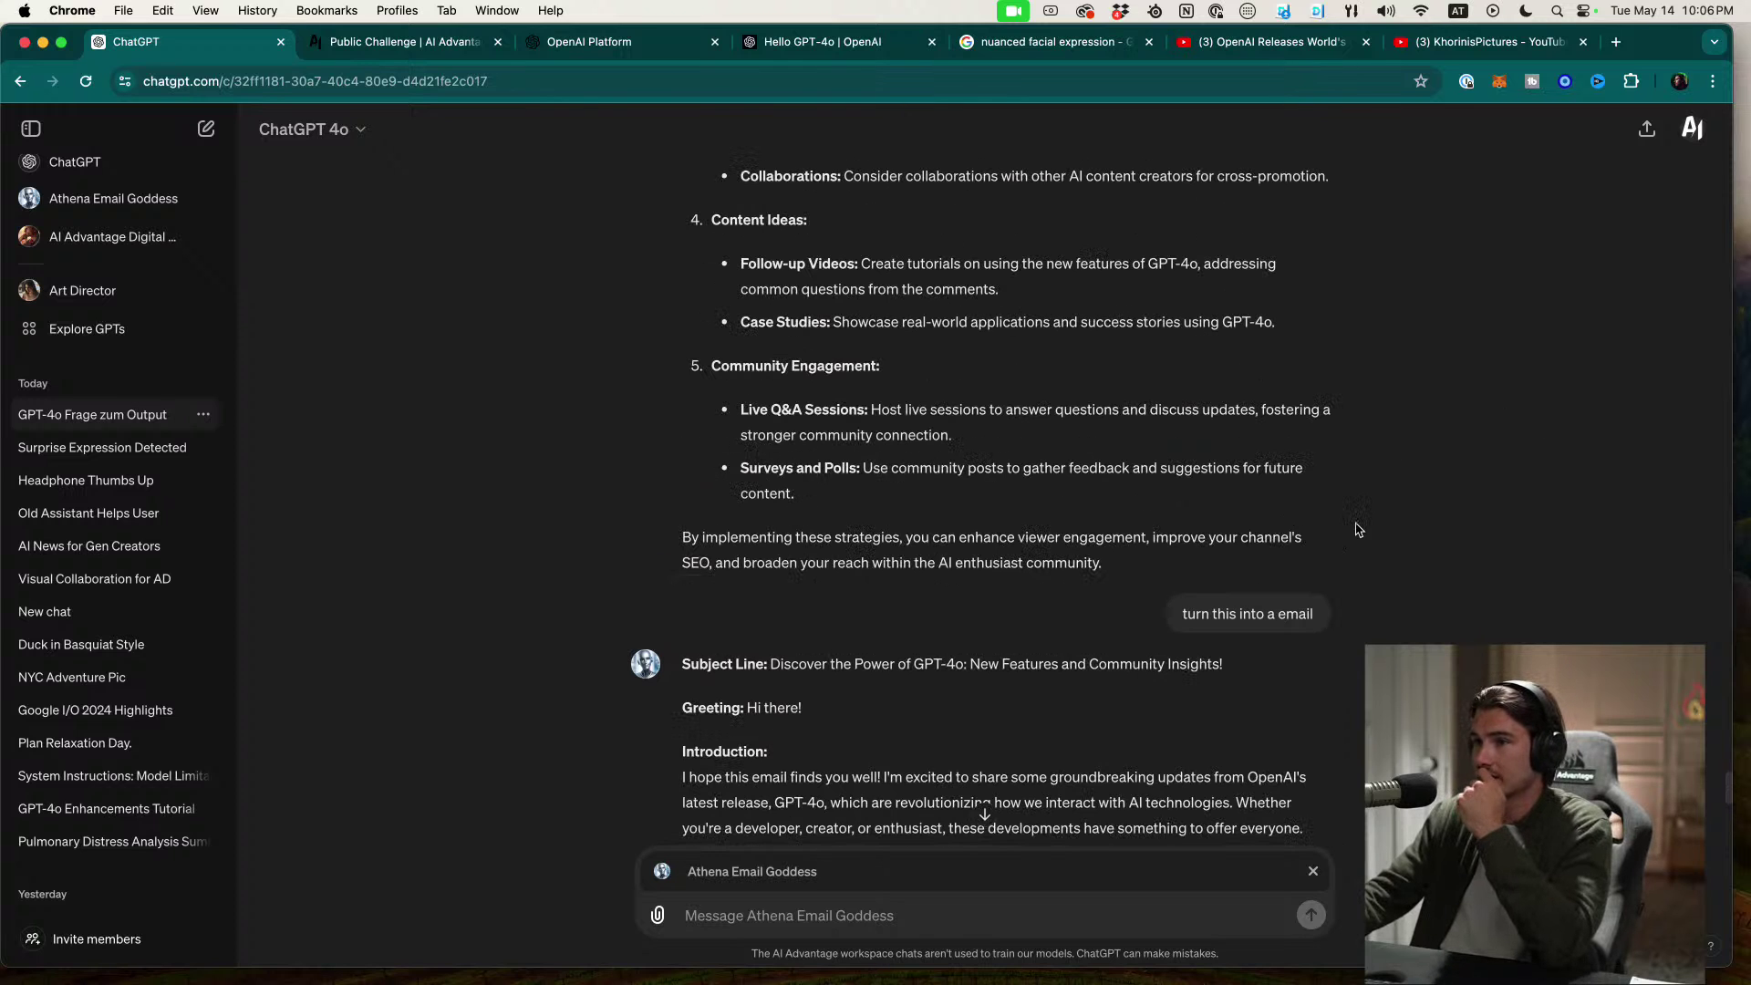
left_click(1507, 42)
left_click(1277, 42)
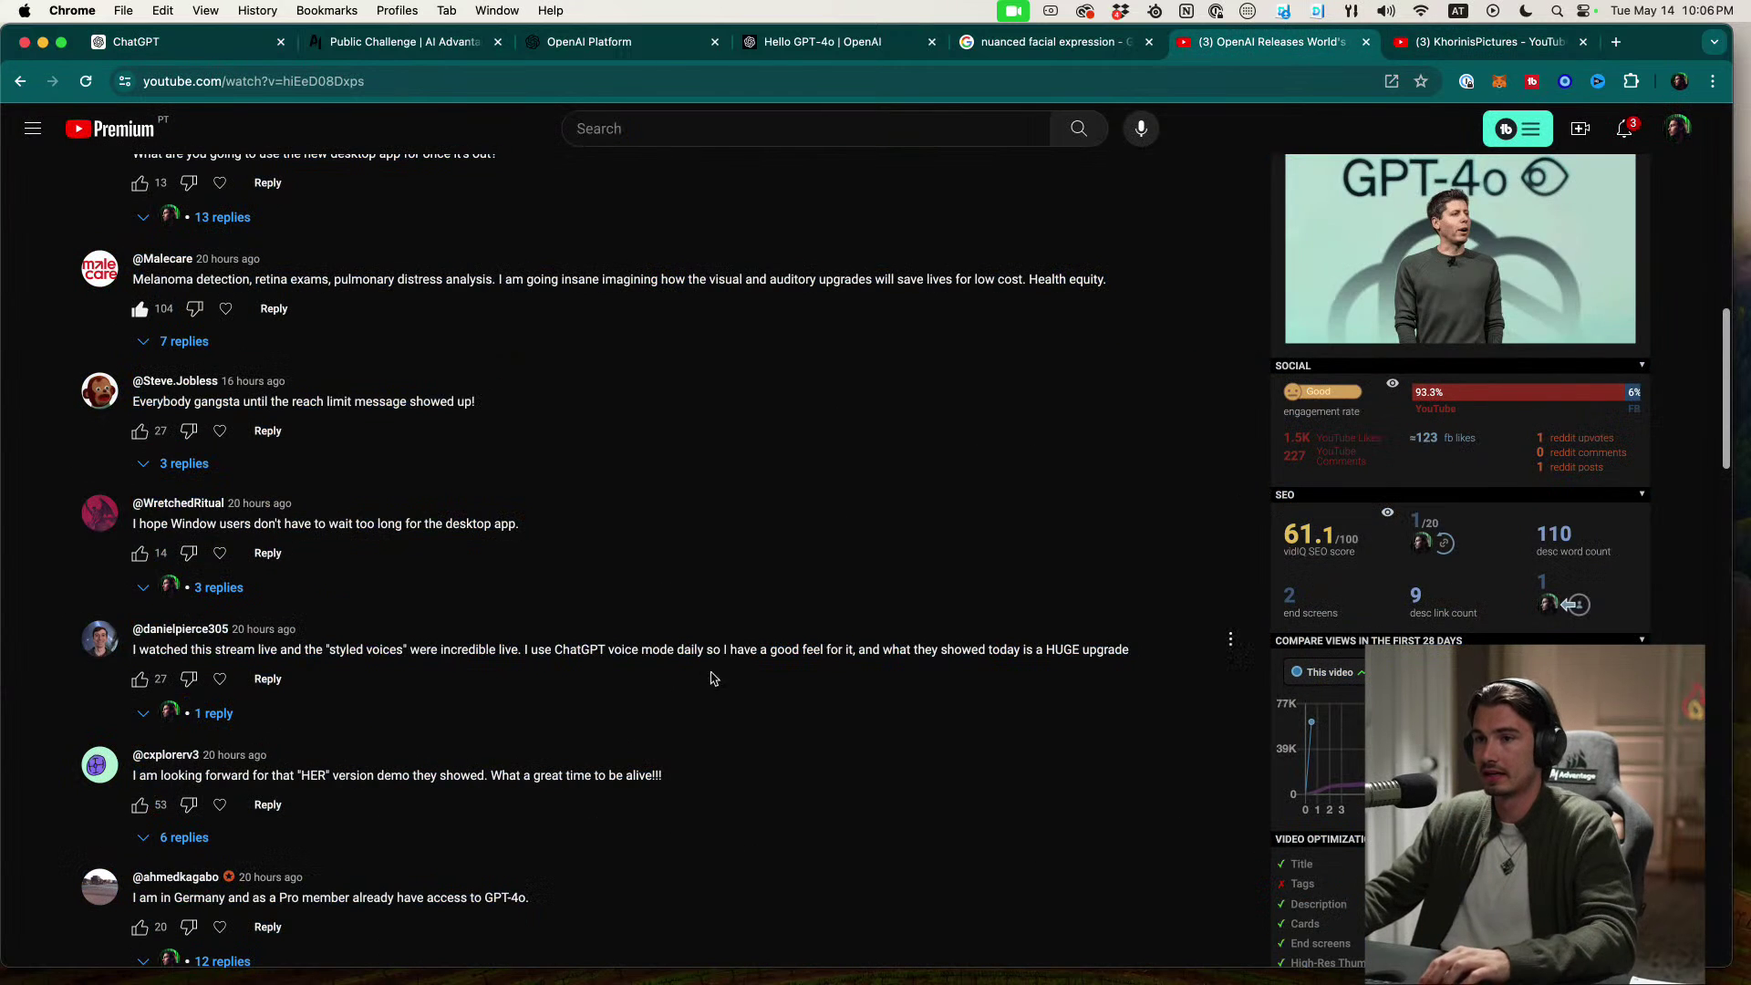
scroll(567, 696, "down", 1)
left_click(566, 697)
scroll(638, 693, "down", 20)
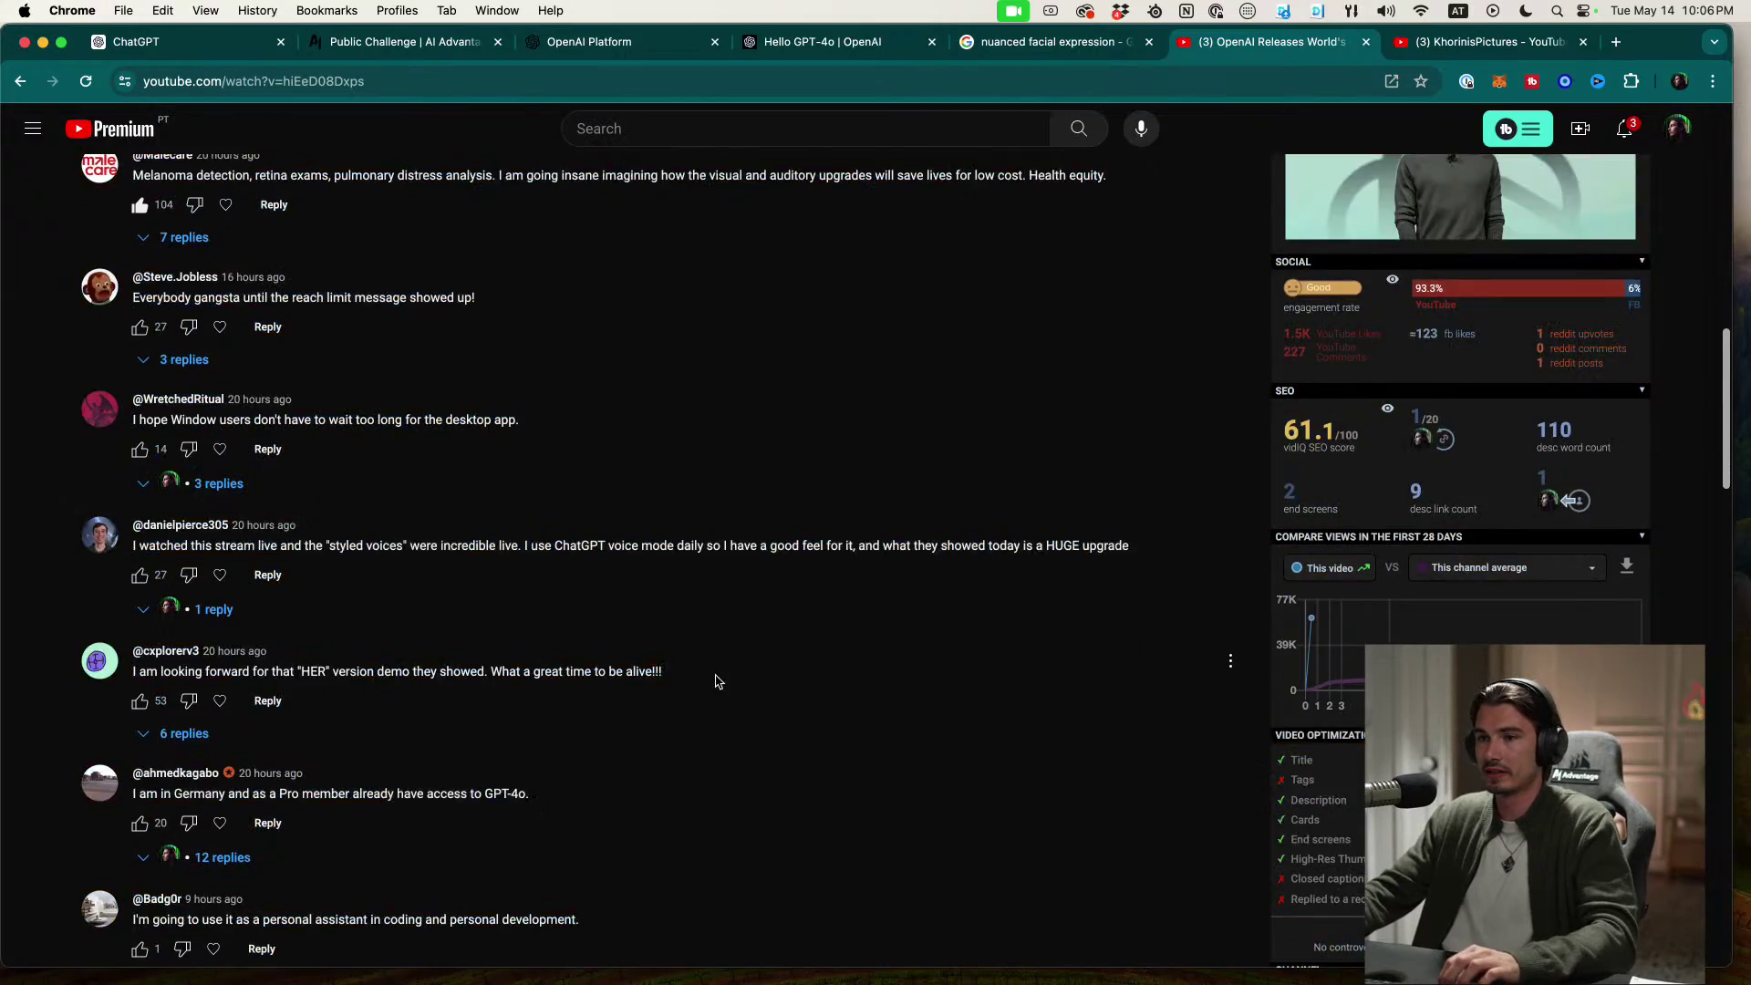
scroll(365, 649, "down", 10)
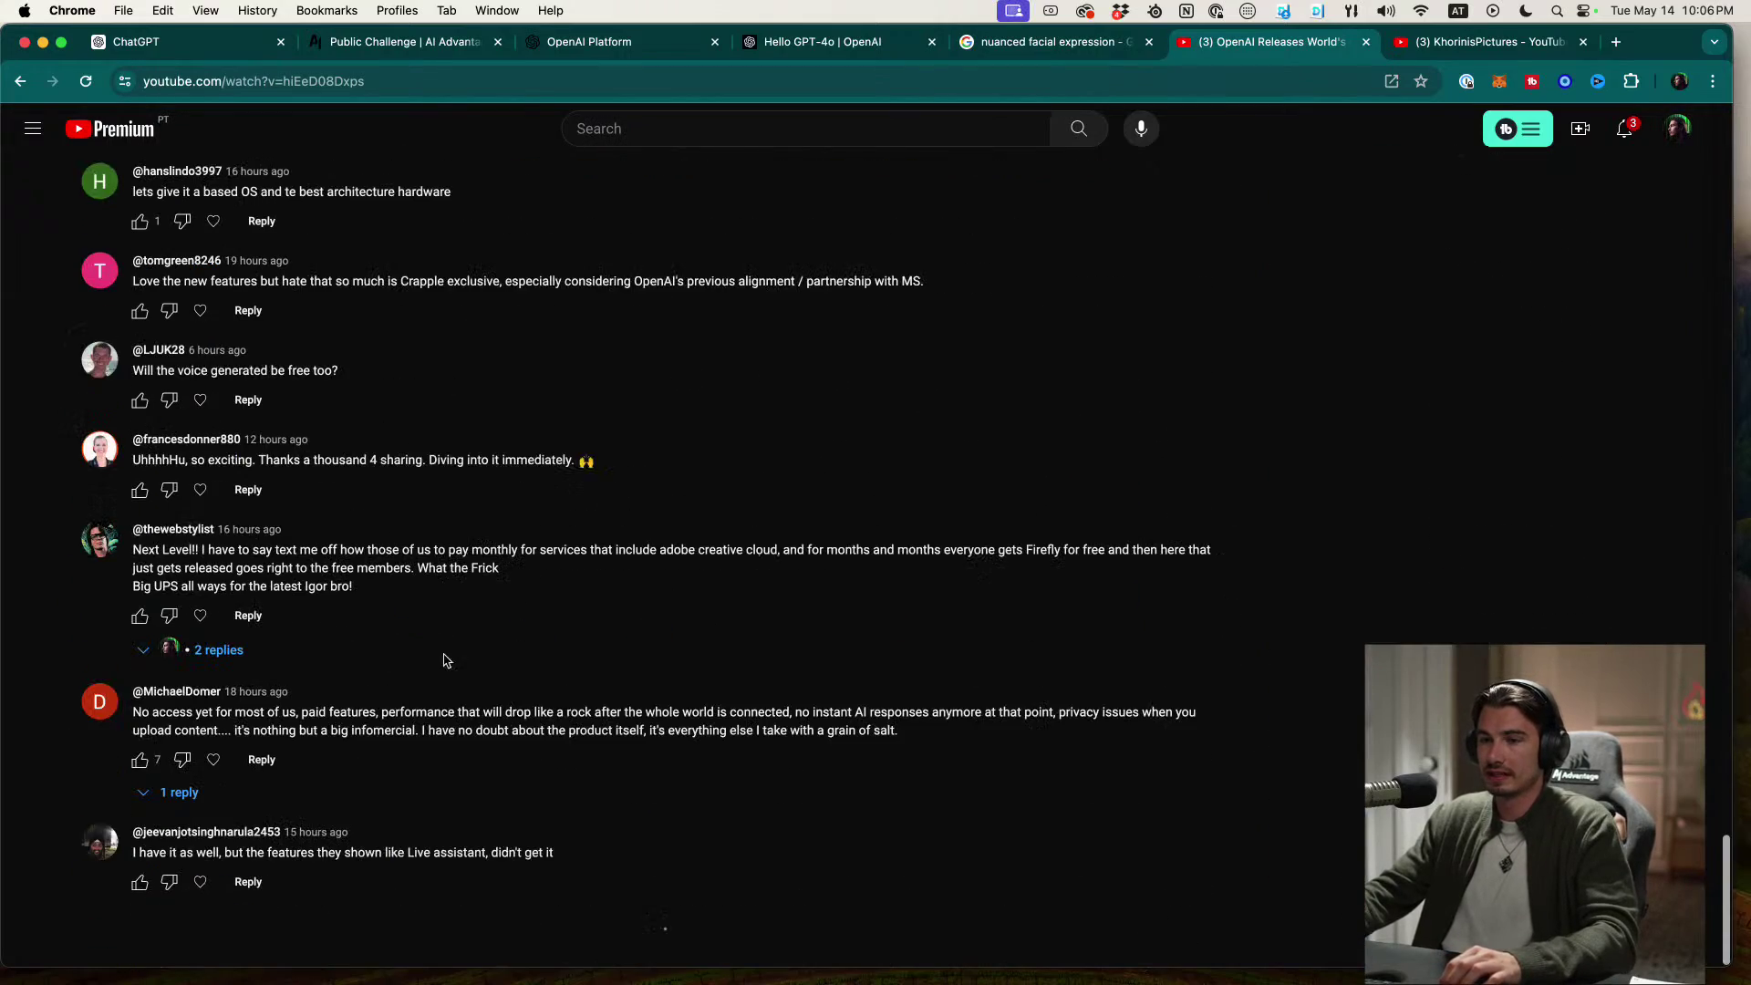
left_click_drag(567, 849, 123, 638)
scroll(100, 511, "up", 20)
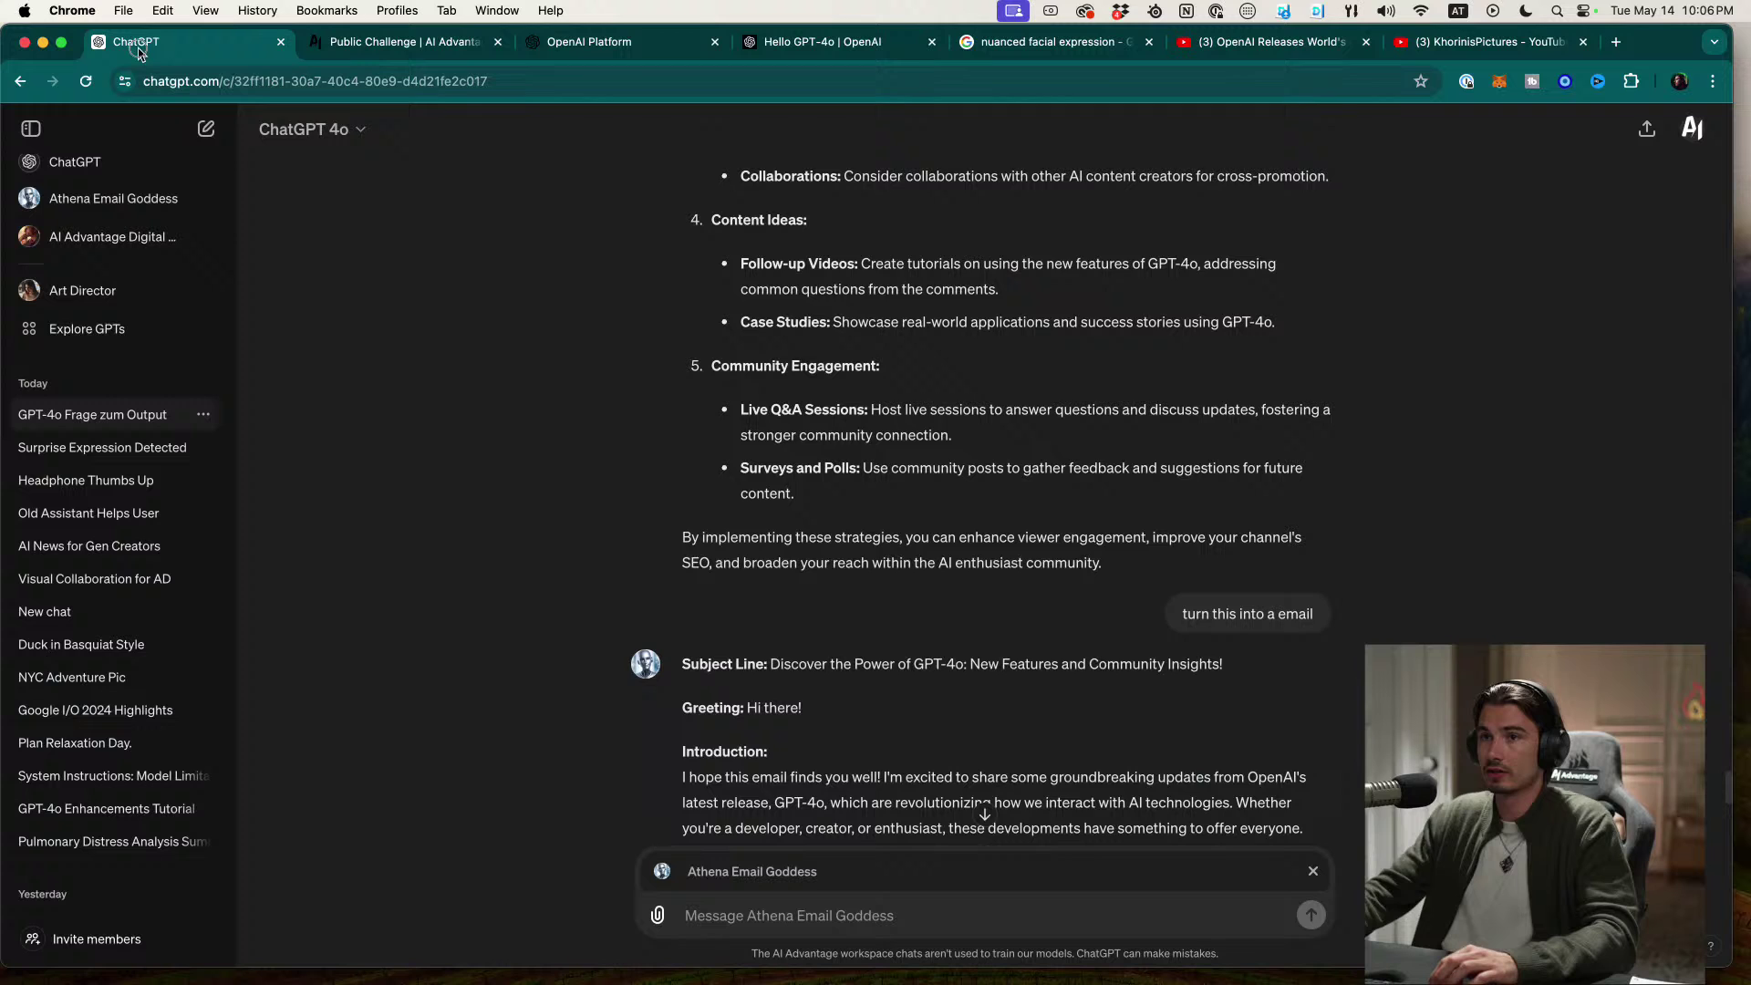
Step: Submit the copied YouTube comments in a new ChatGPT 4o chat and skim the response
left_click(137, 42)
left_click(206, 128)
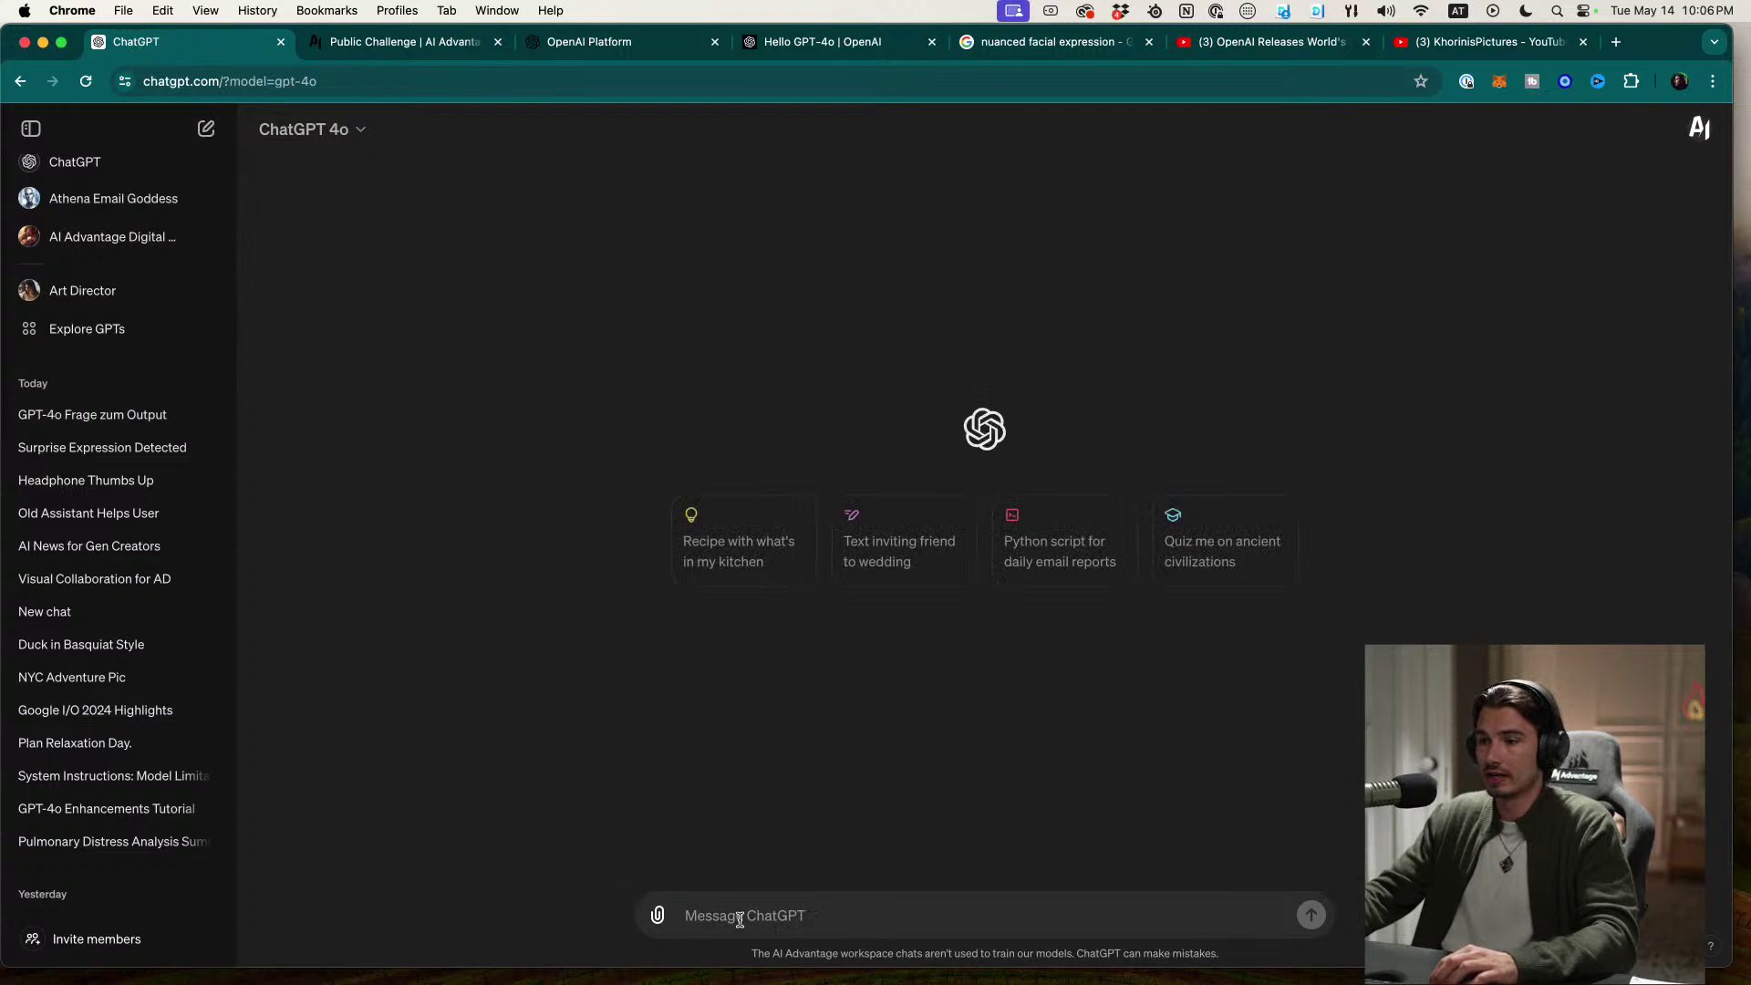
key("cmd+v")
key("Return")
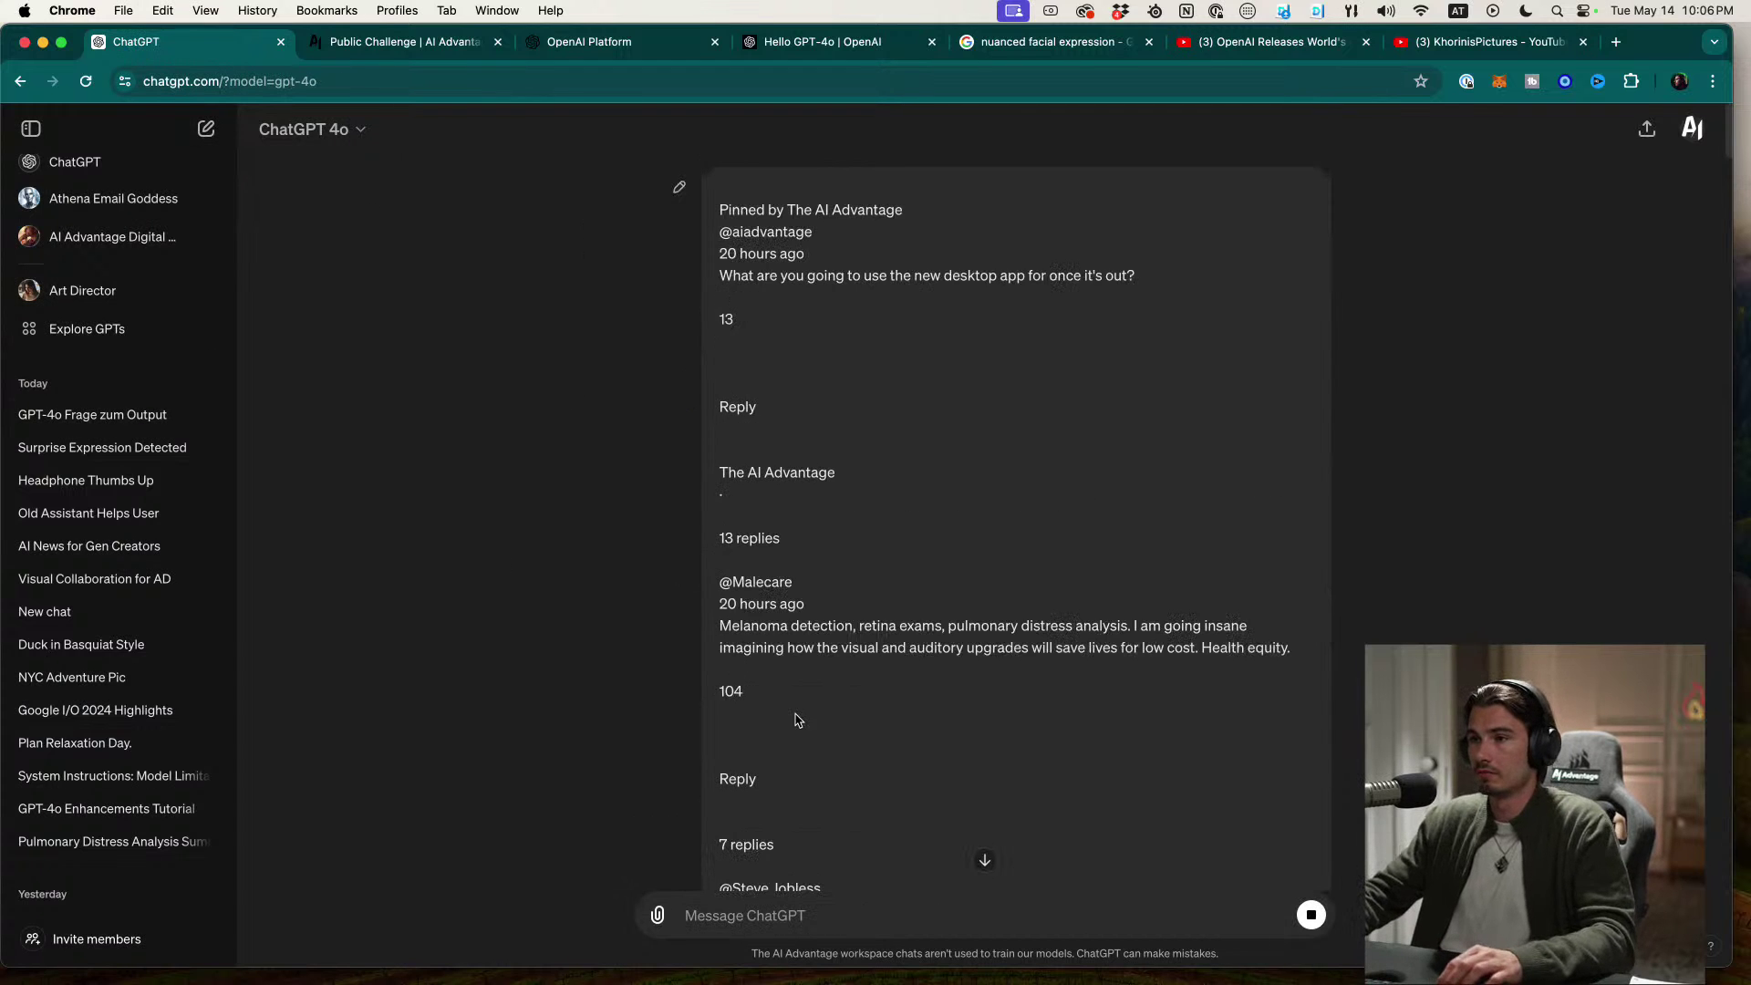
scroll(1004, 639, "down", 10)
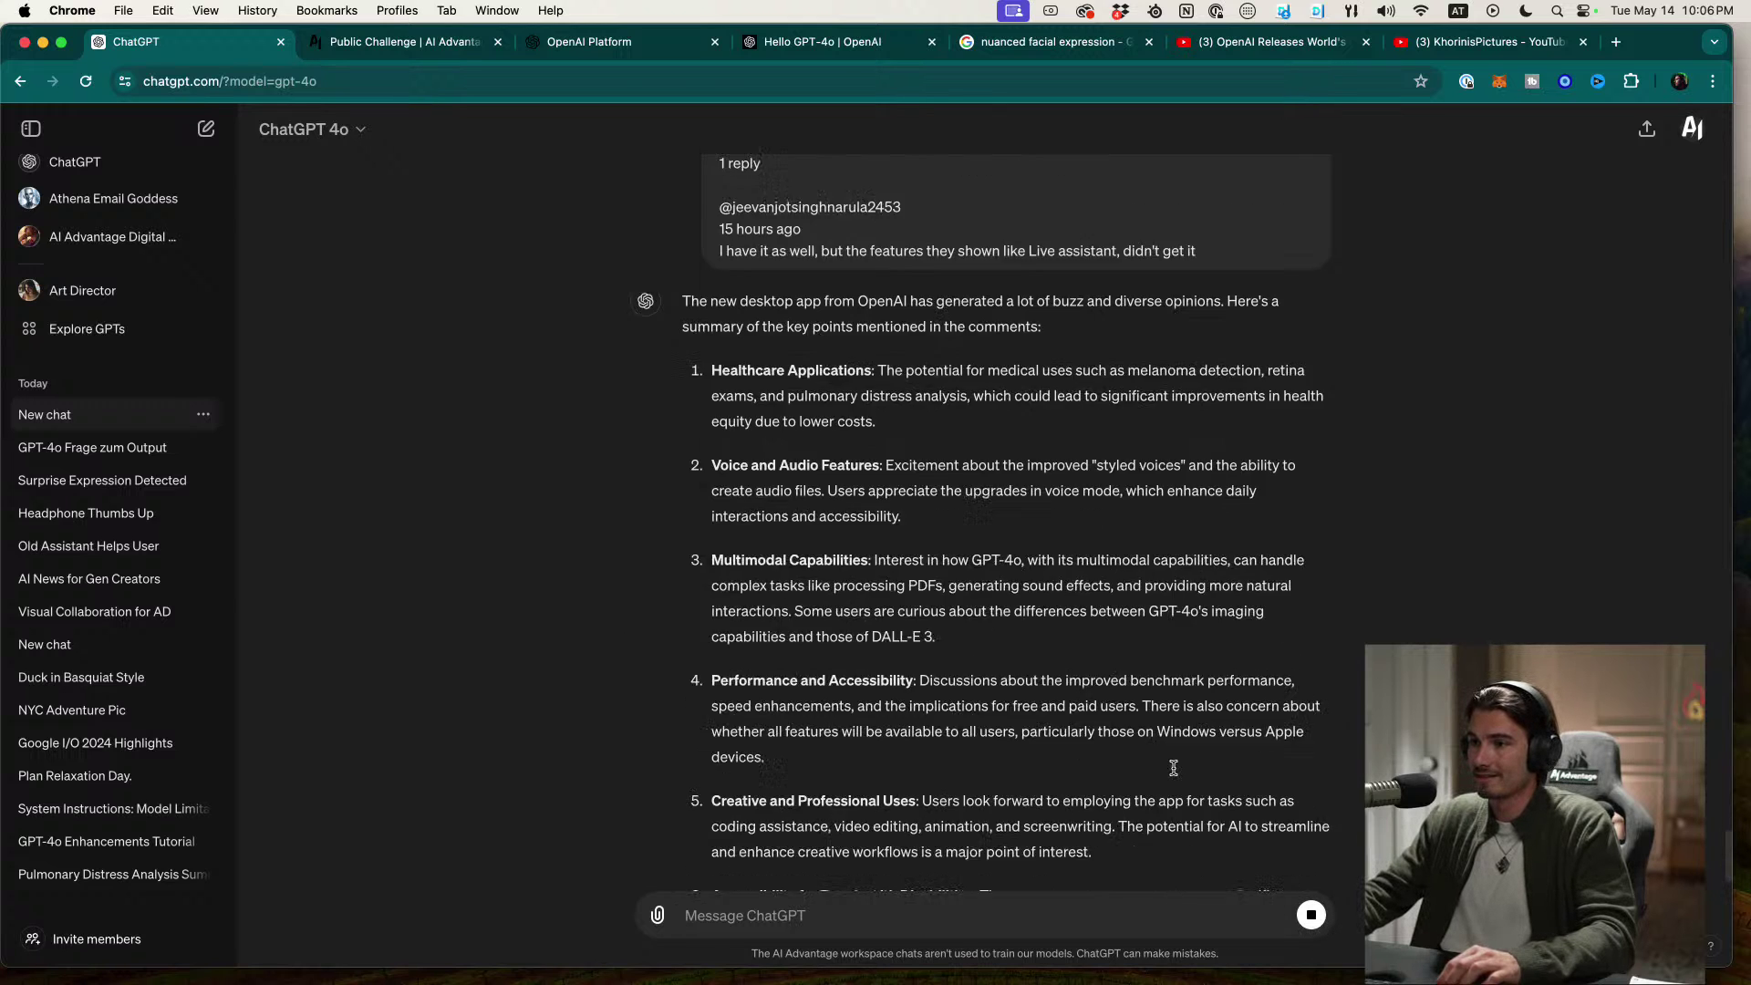
scroll(1172, 721, "up", 10)
scroll(1198, 730, "up", 5)
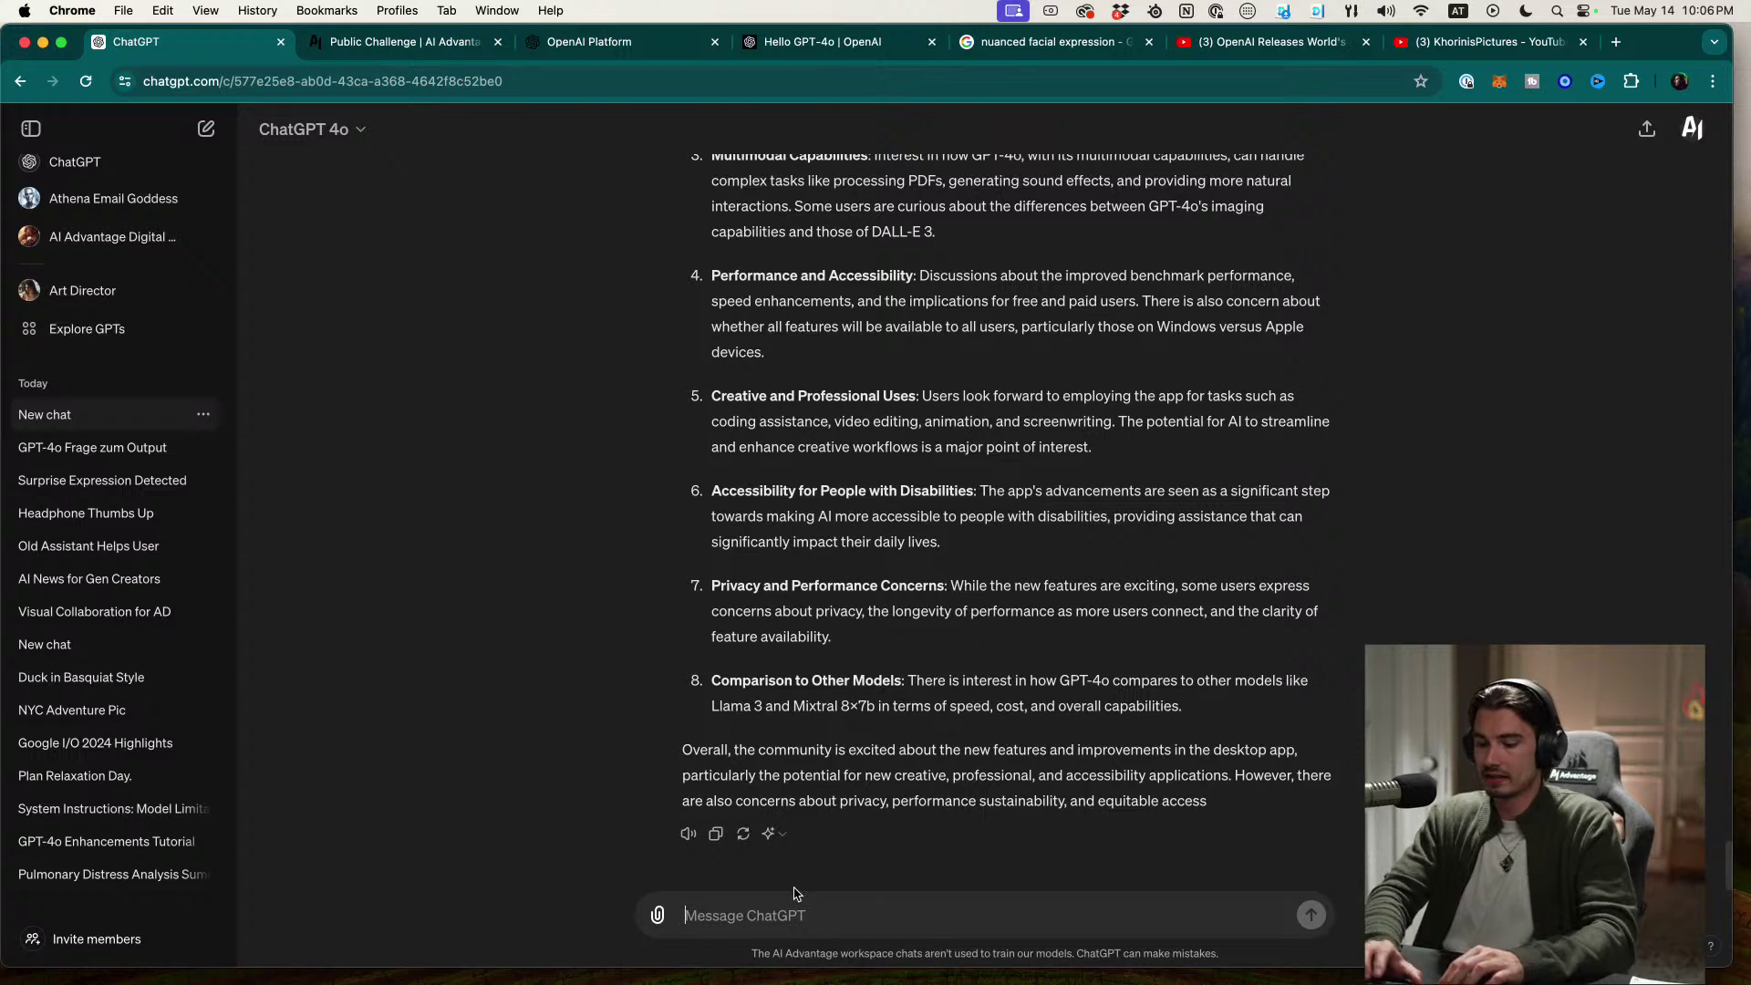
Step: Bring the Athena Email Goddess GPT into the conversation and send it the prompt "craft an email from this"
type("@athe")
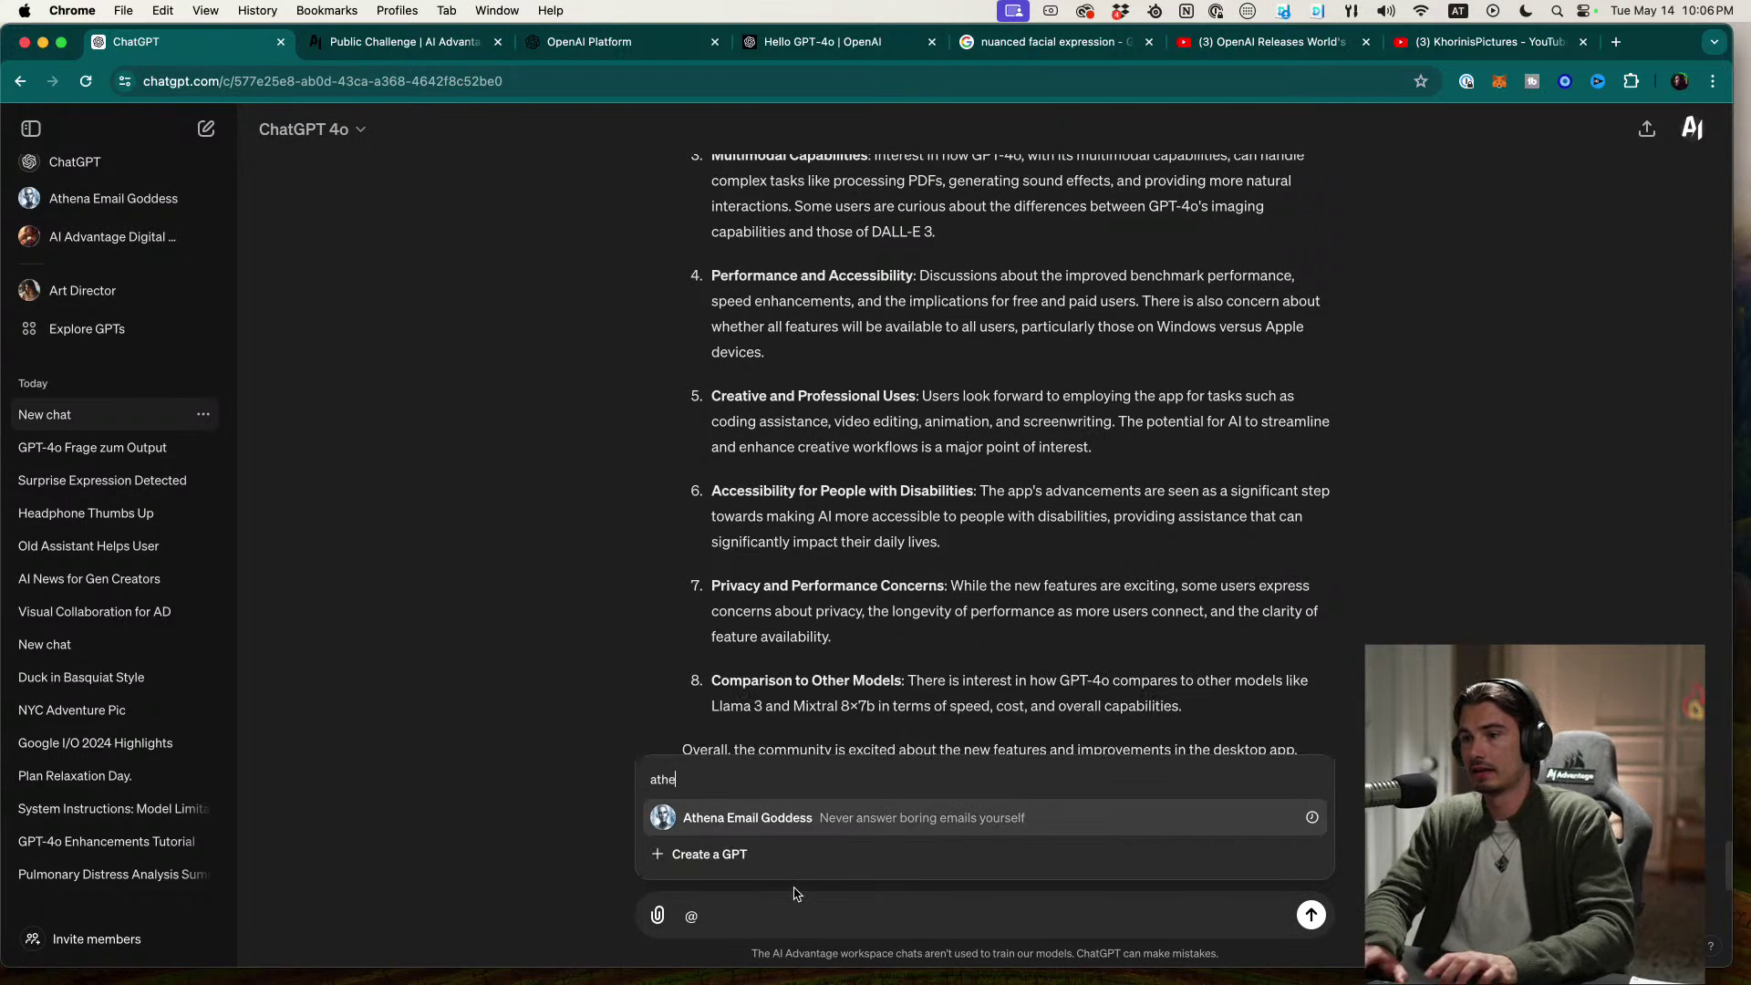
key("Return")
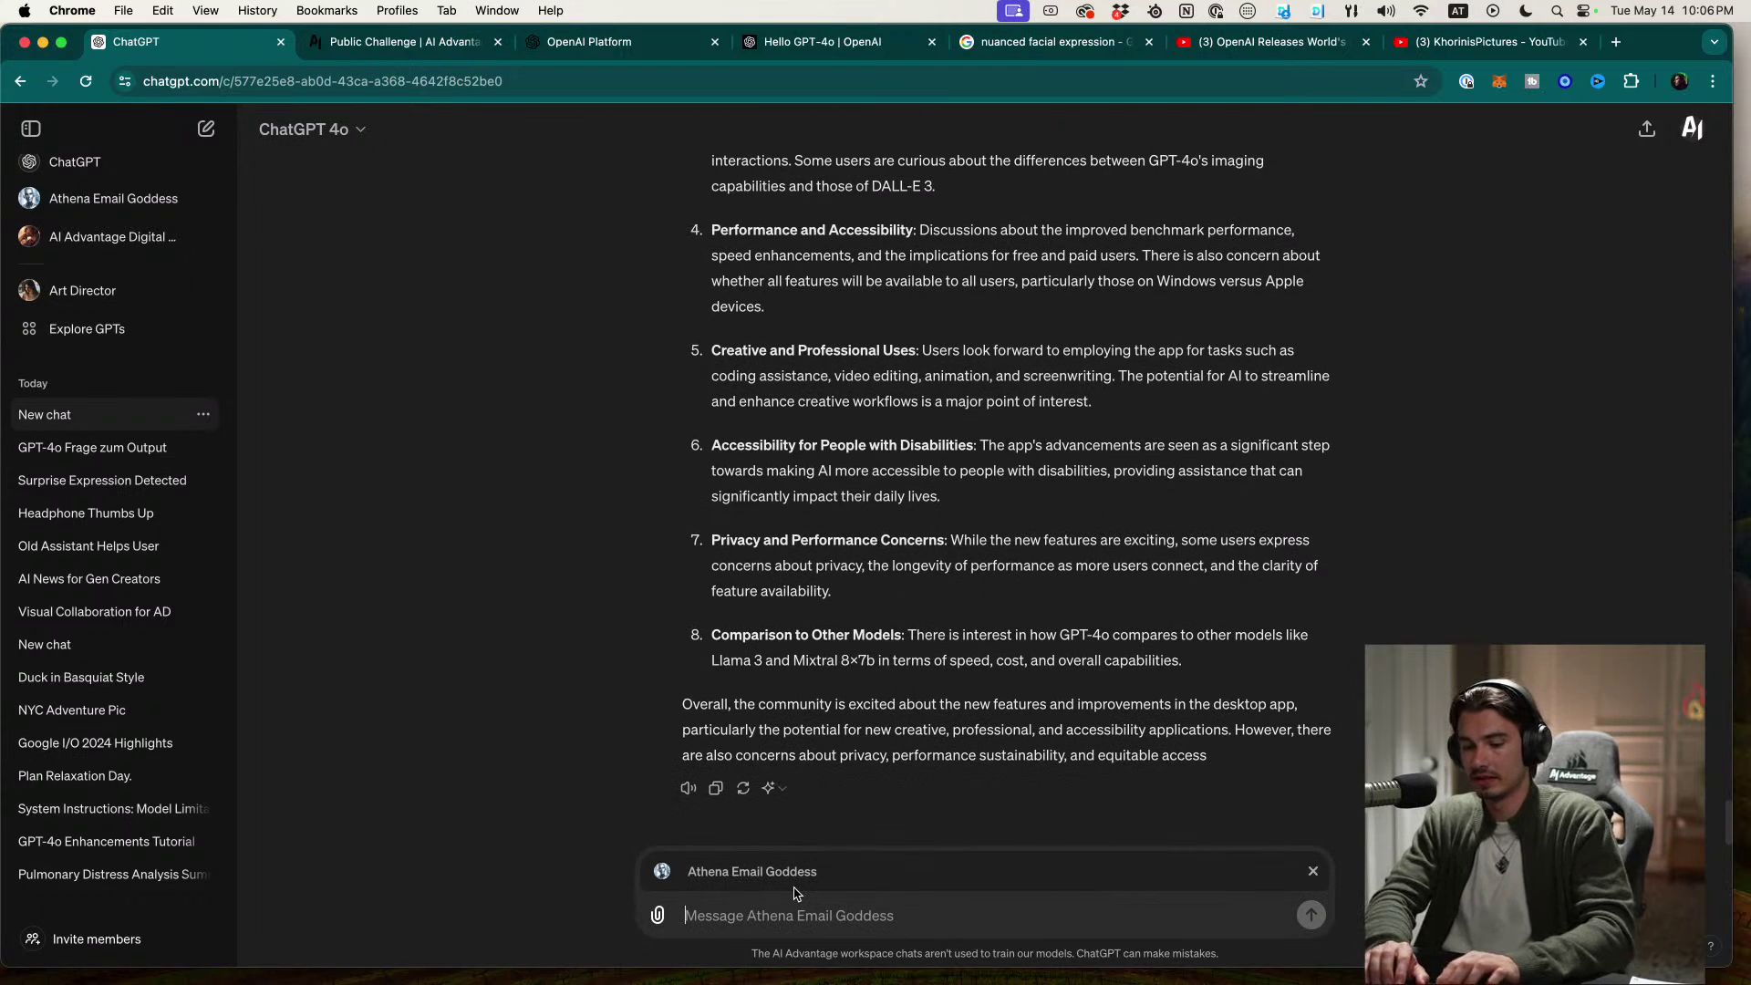
type("craft an emai")
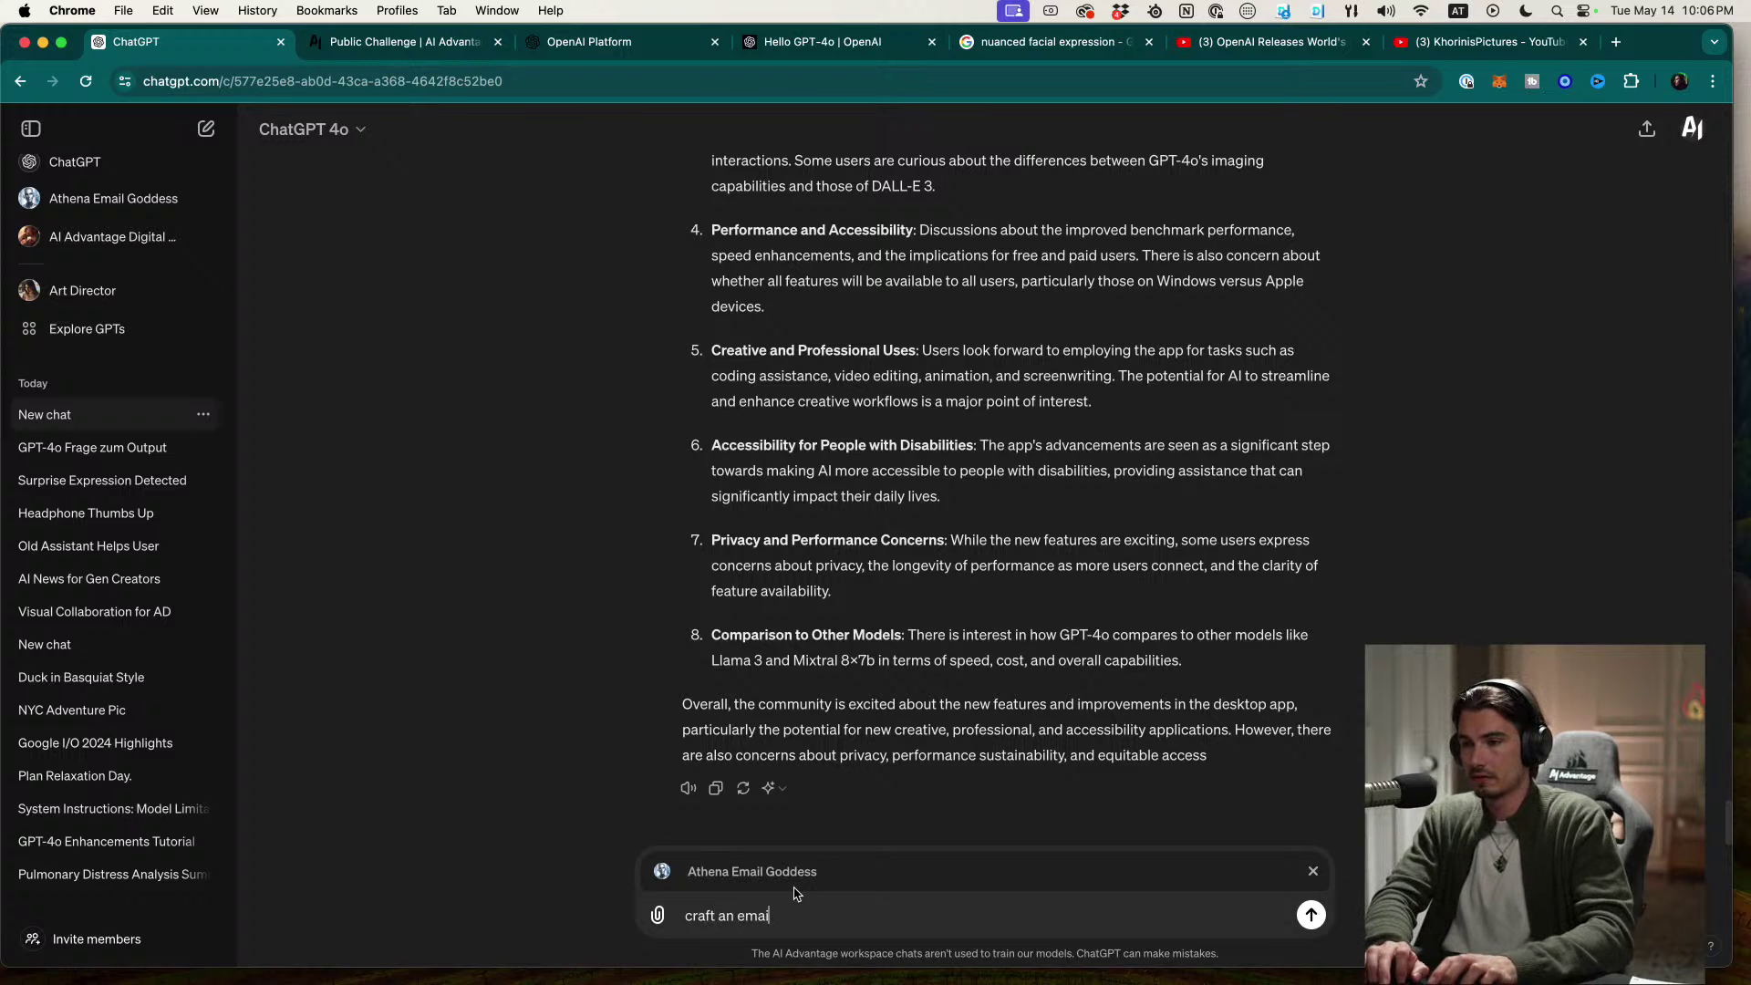
type("l from this")
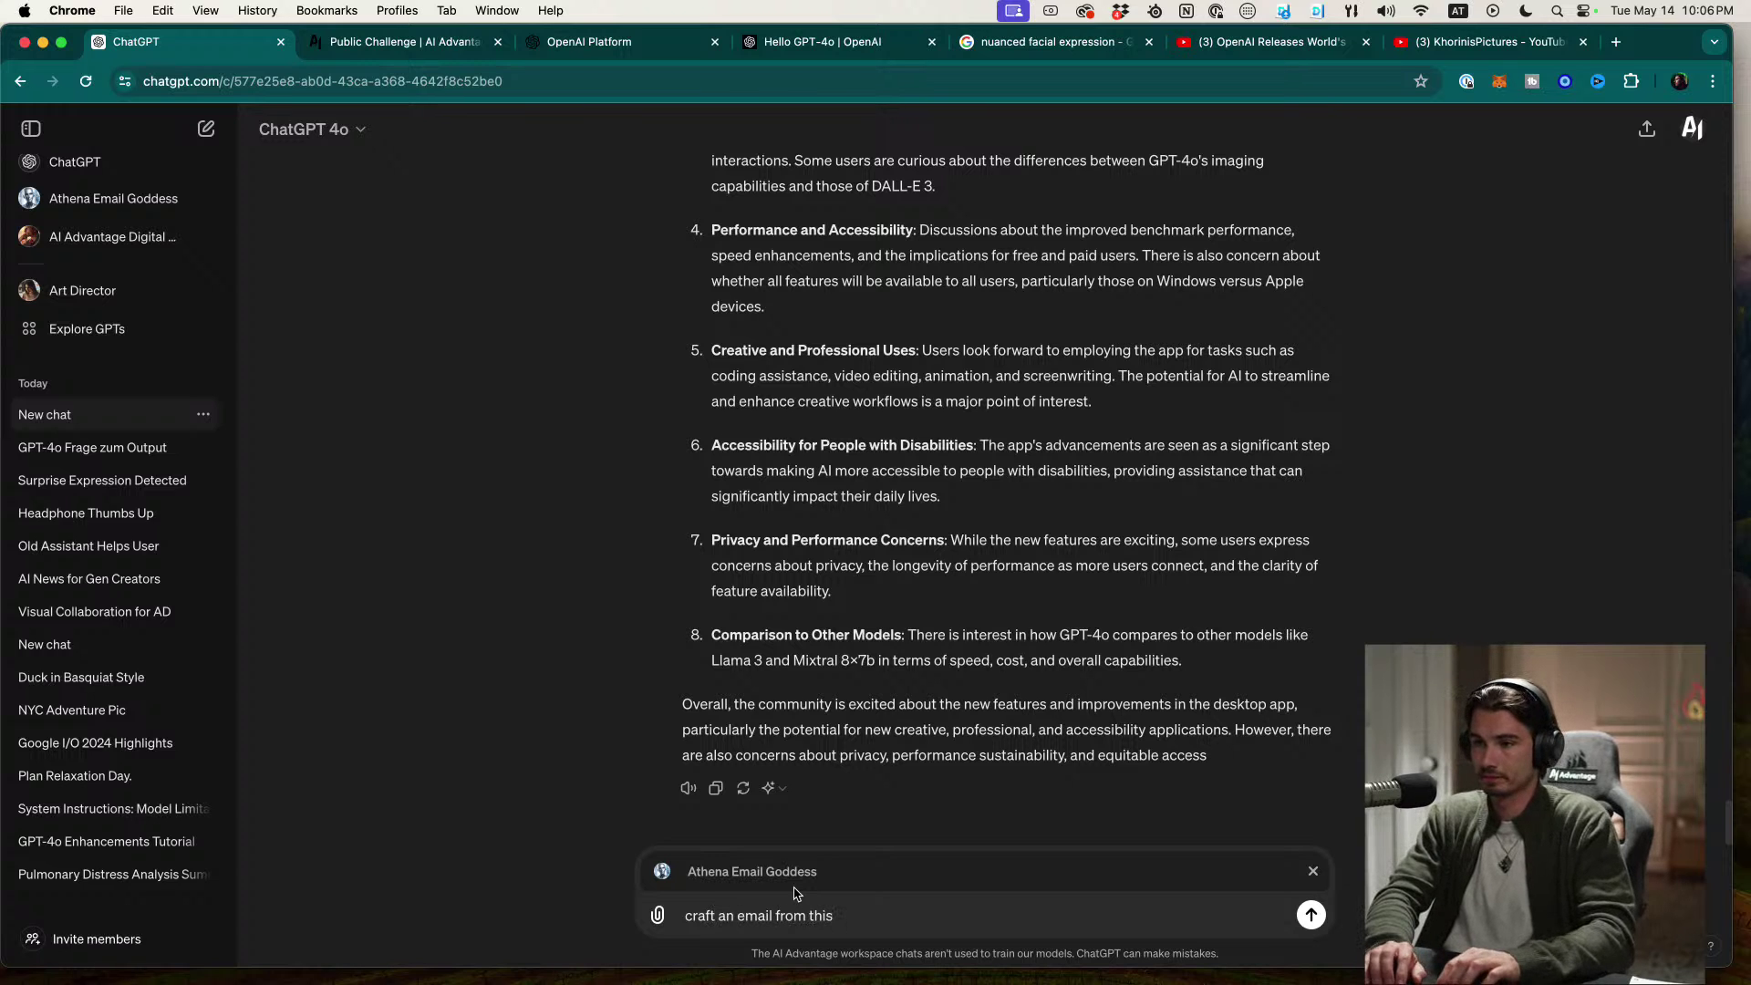
key("Return")
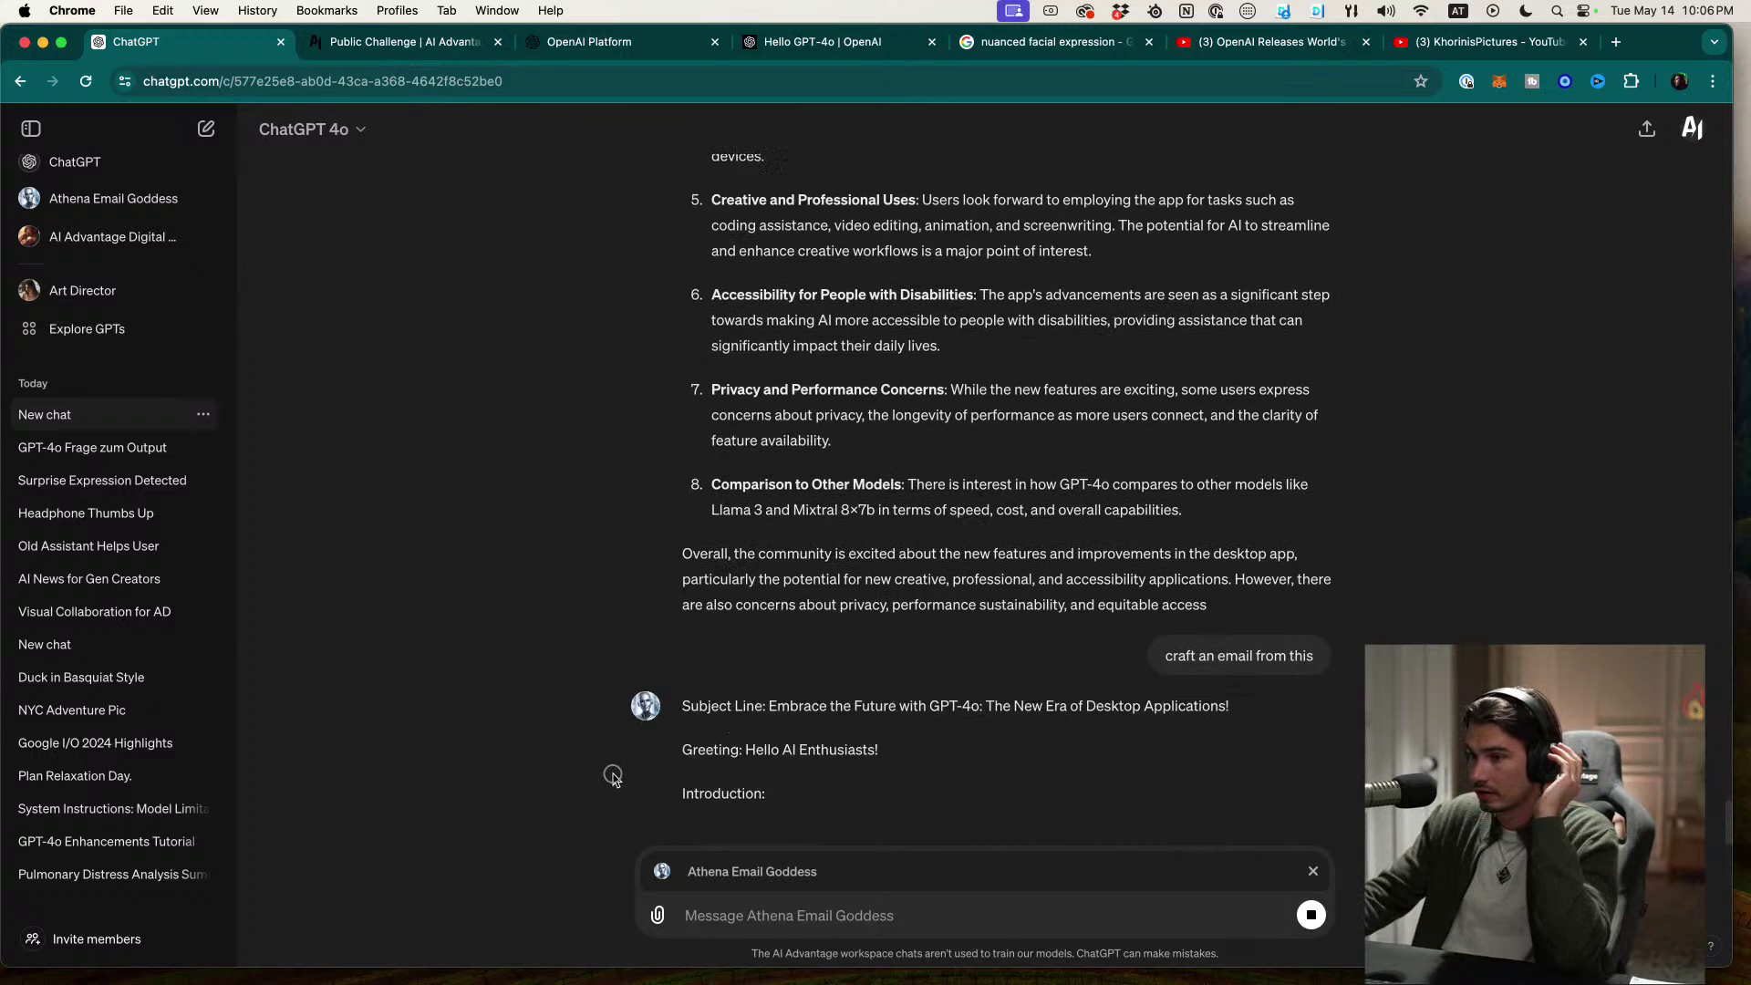
Step: Examine the generated email's subject line, greeting and body against the summary of the comments above it
left_click_drag(613, 776, 1125, 795)
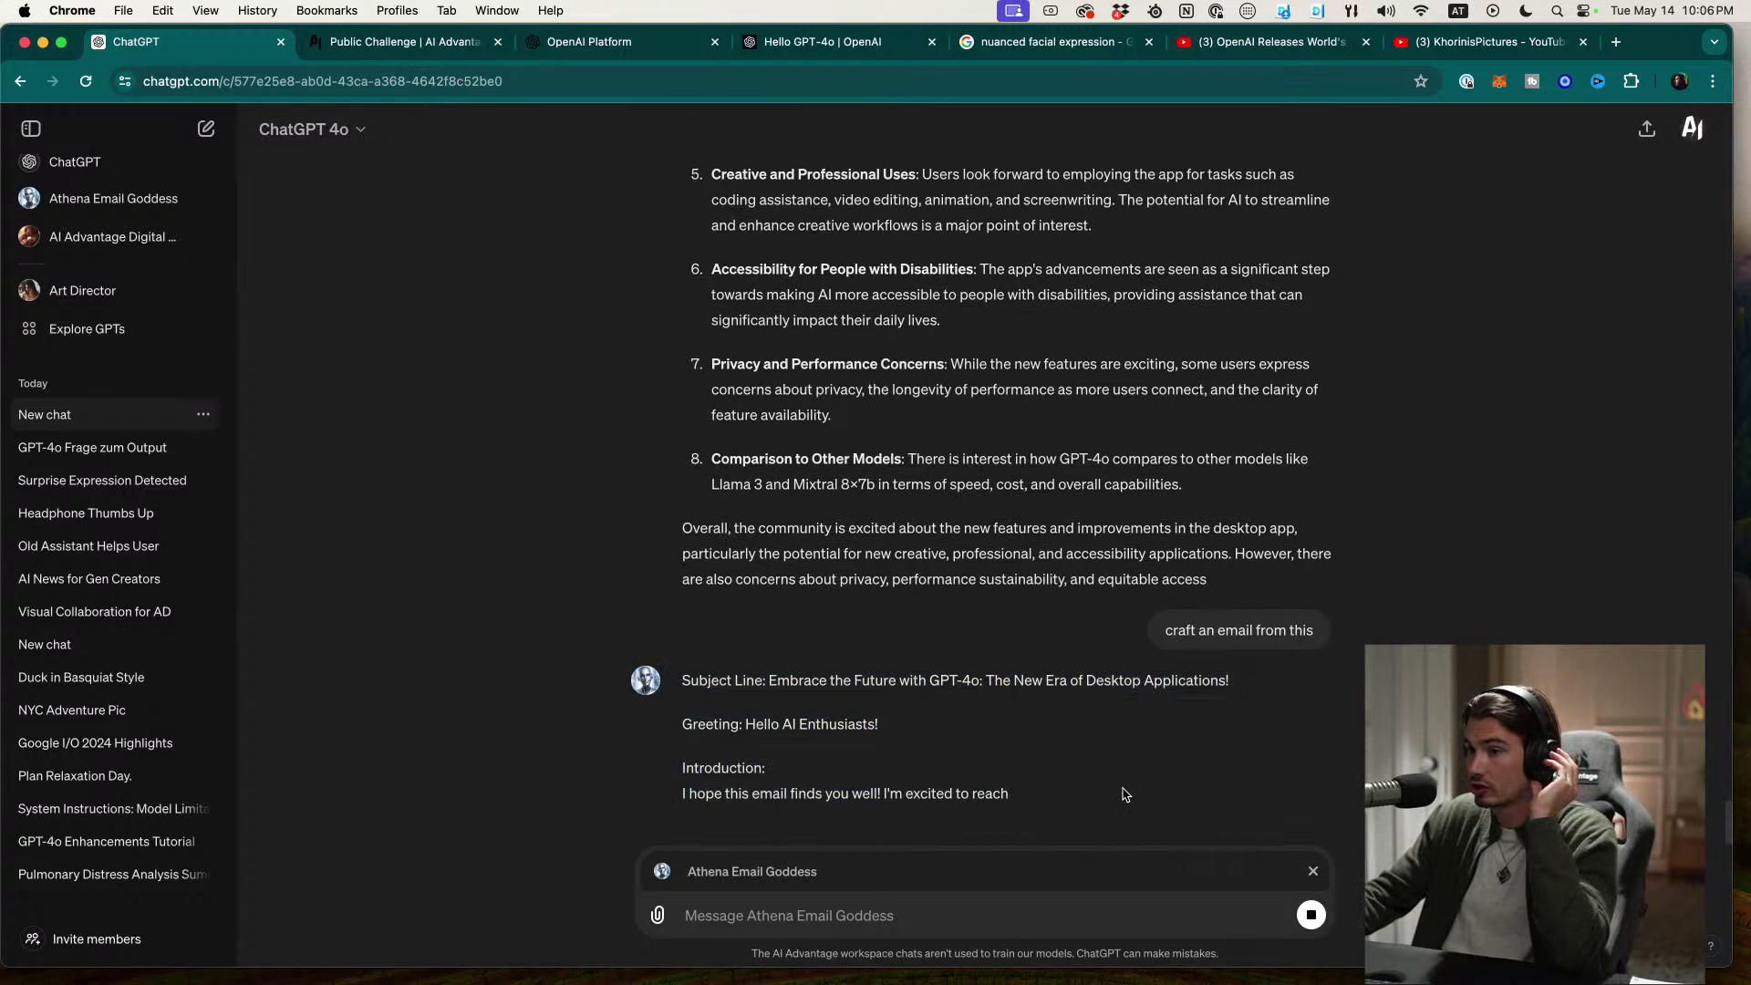
scroll(1125, 795, "up", 1)
left_click_drag(1222, 609, 812, 206)
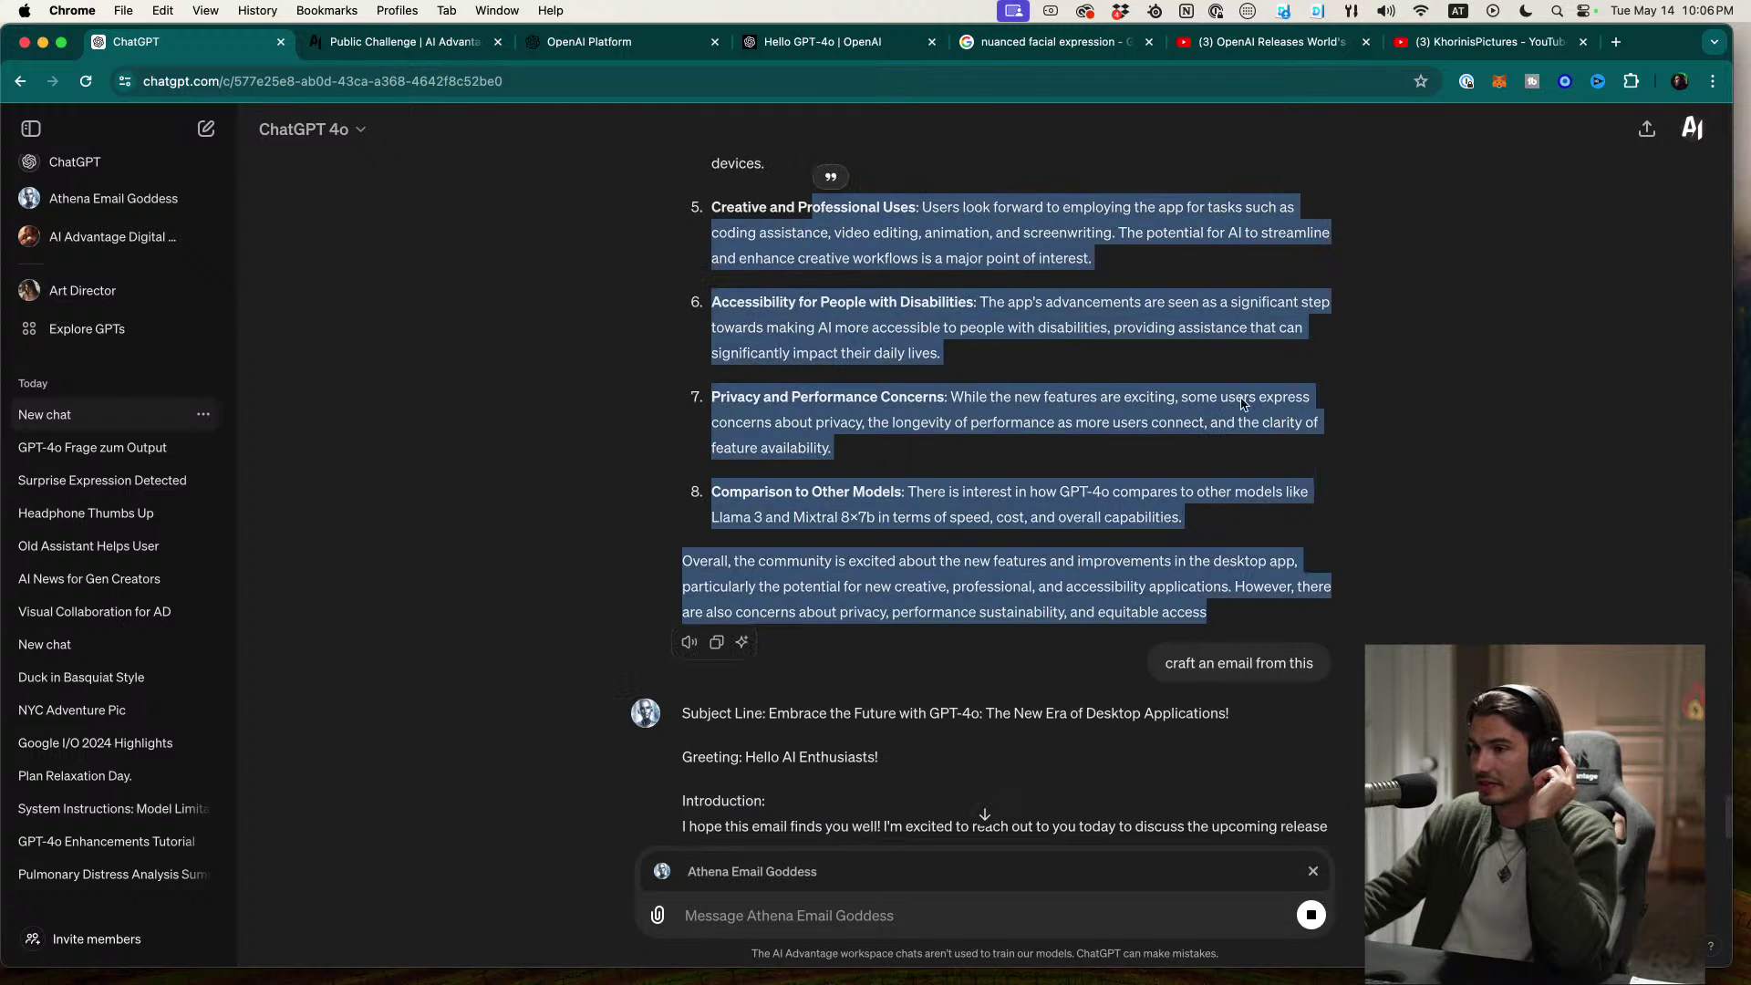
left_click(712, 743)
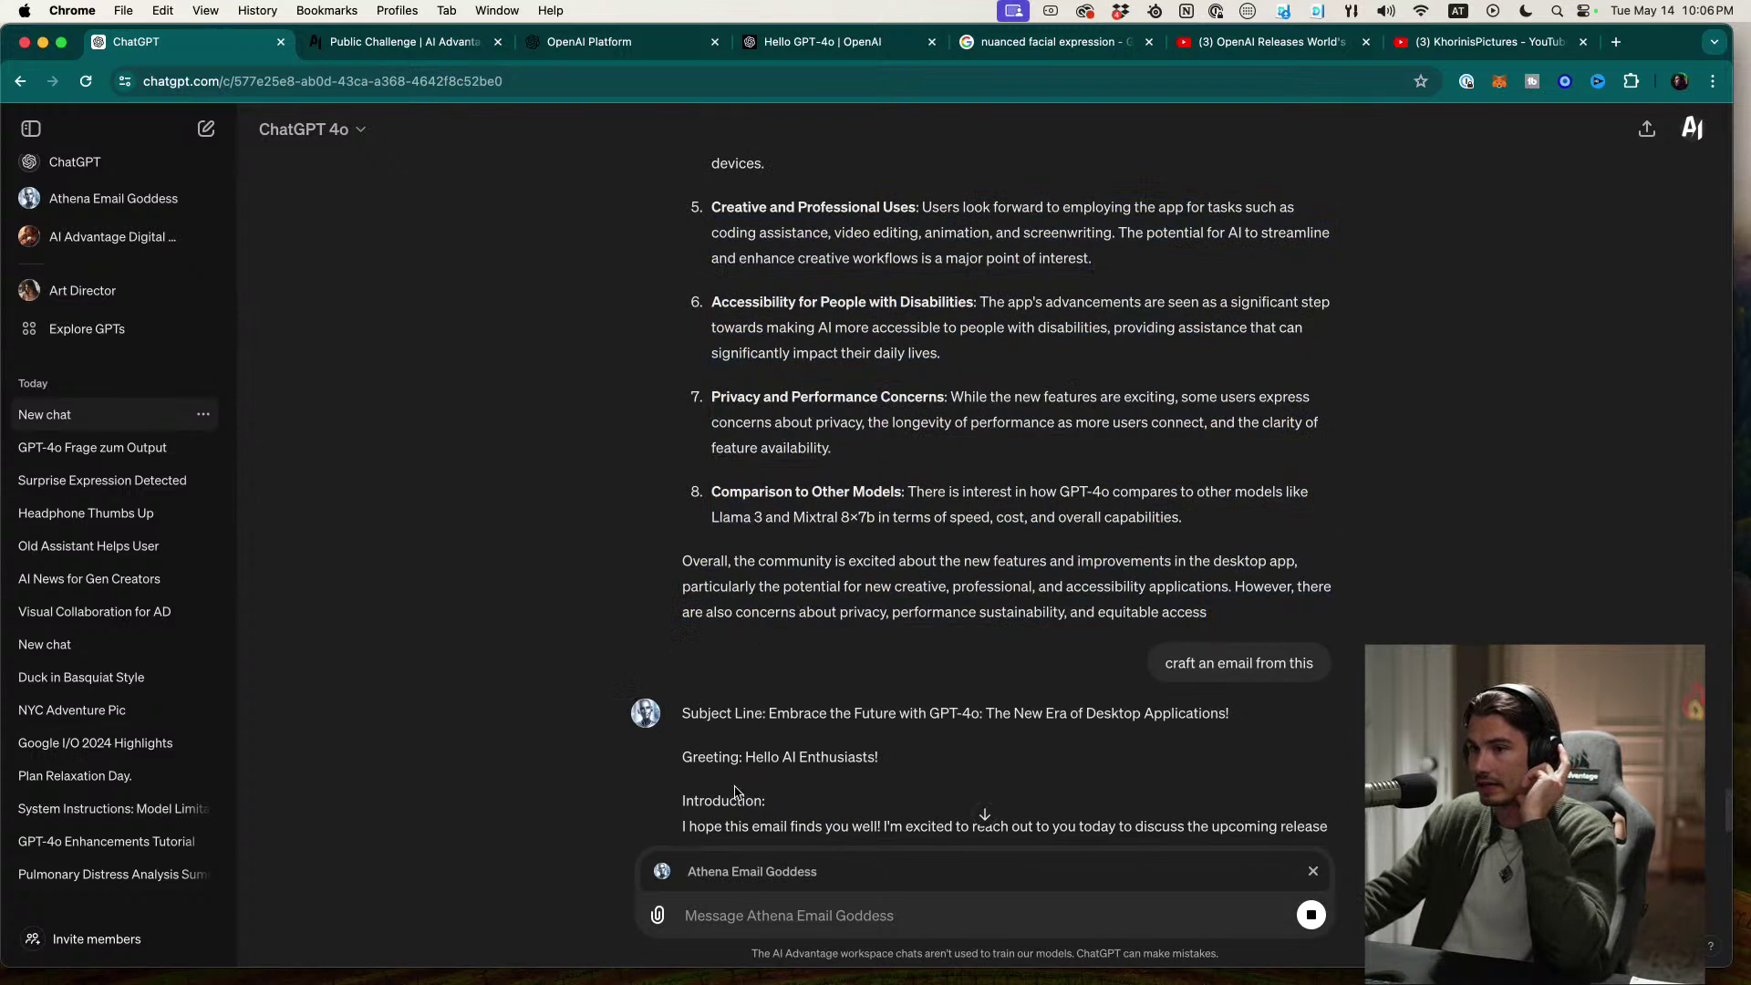
left_click_drag(712, 713, 1140, 782)
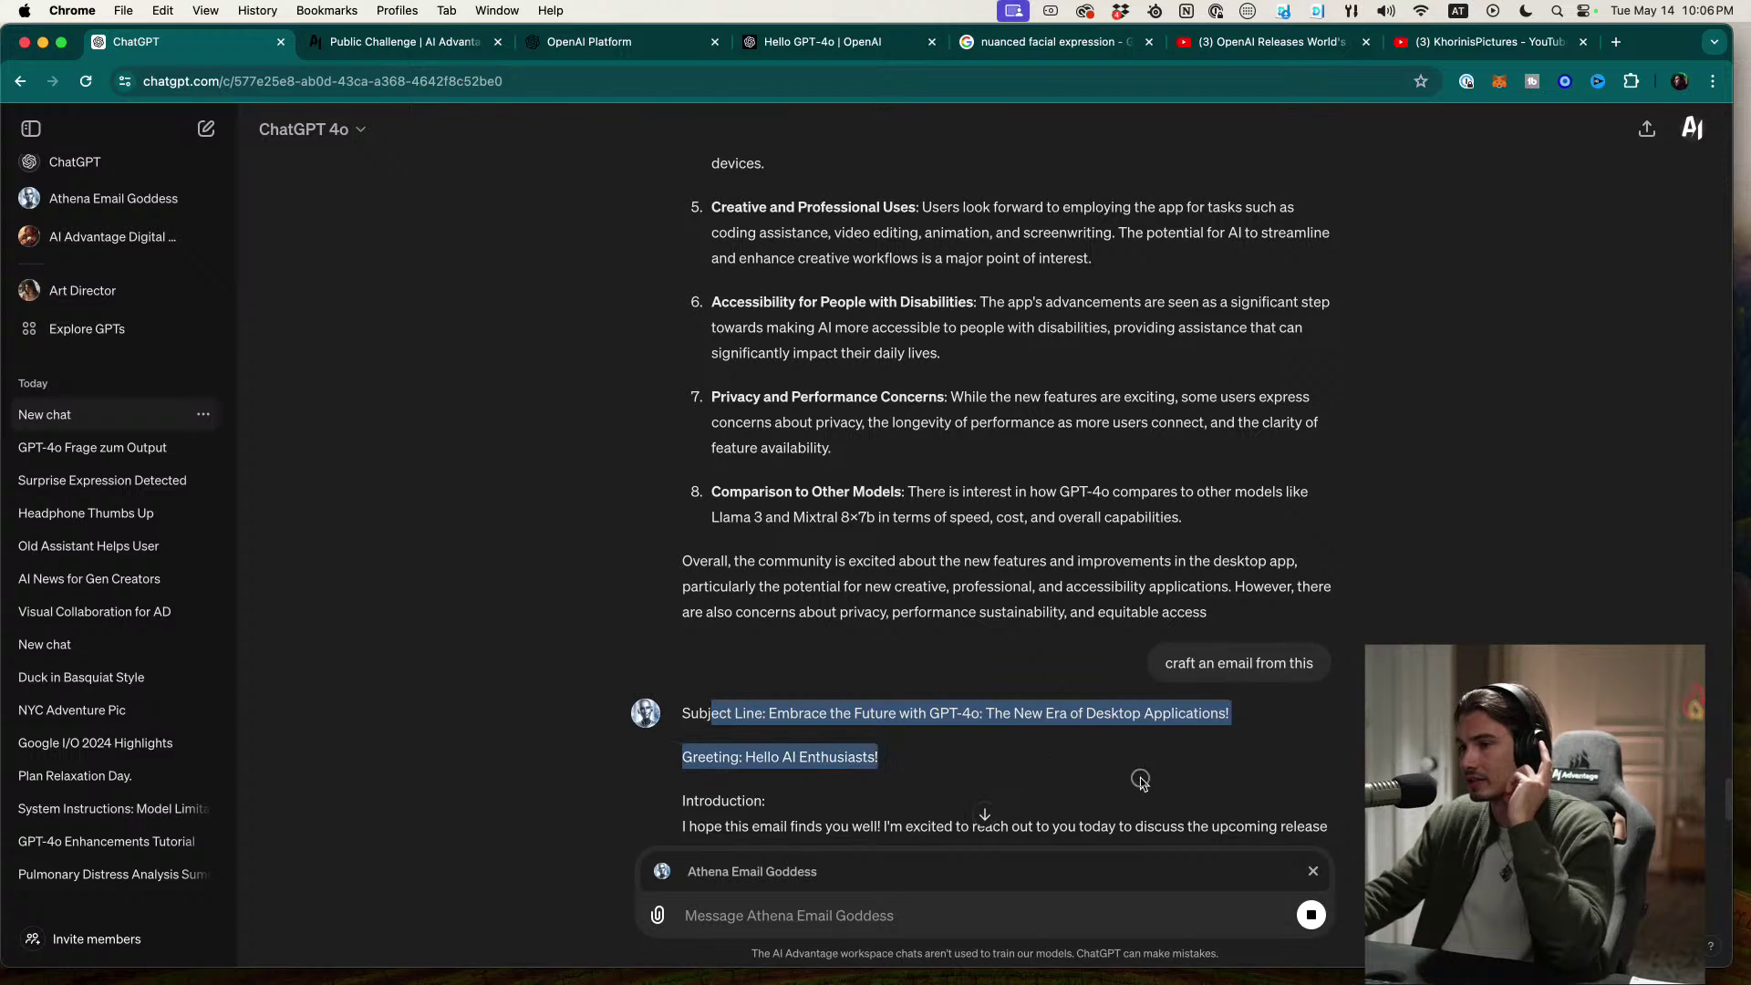
left_click(1140, 782)
scroll(1063, 757, "down", 5)
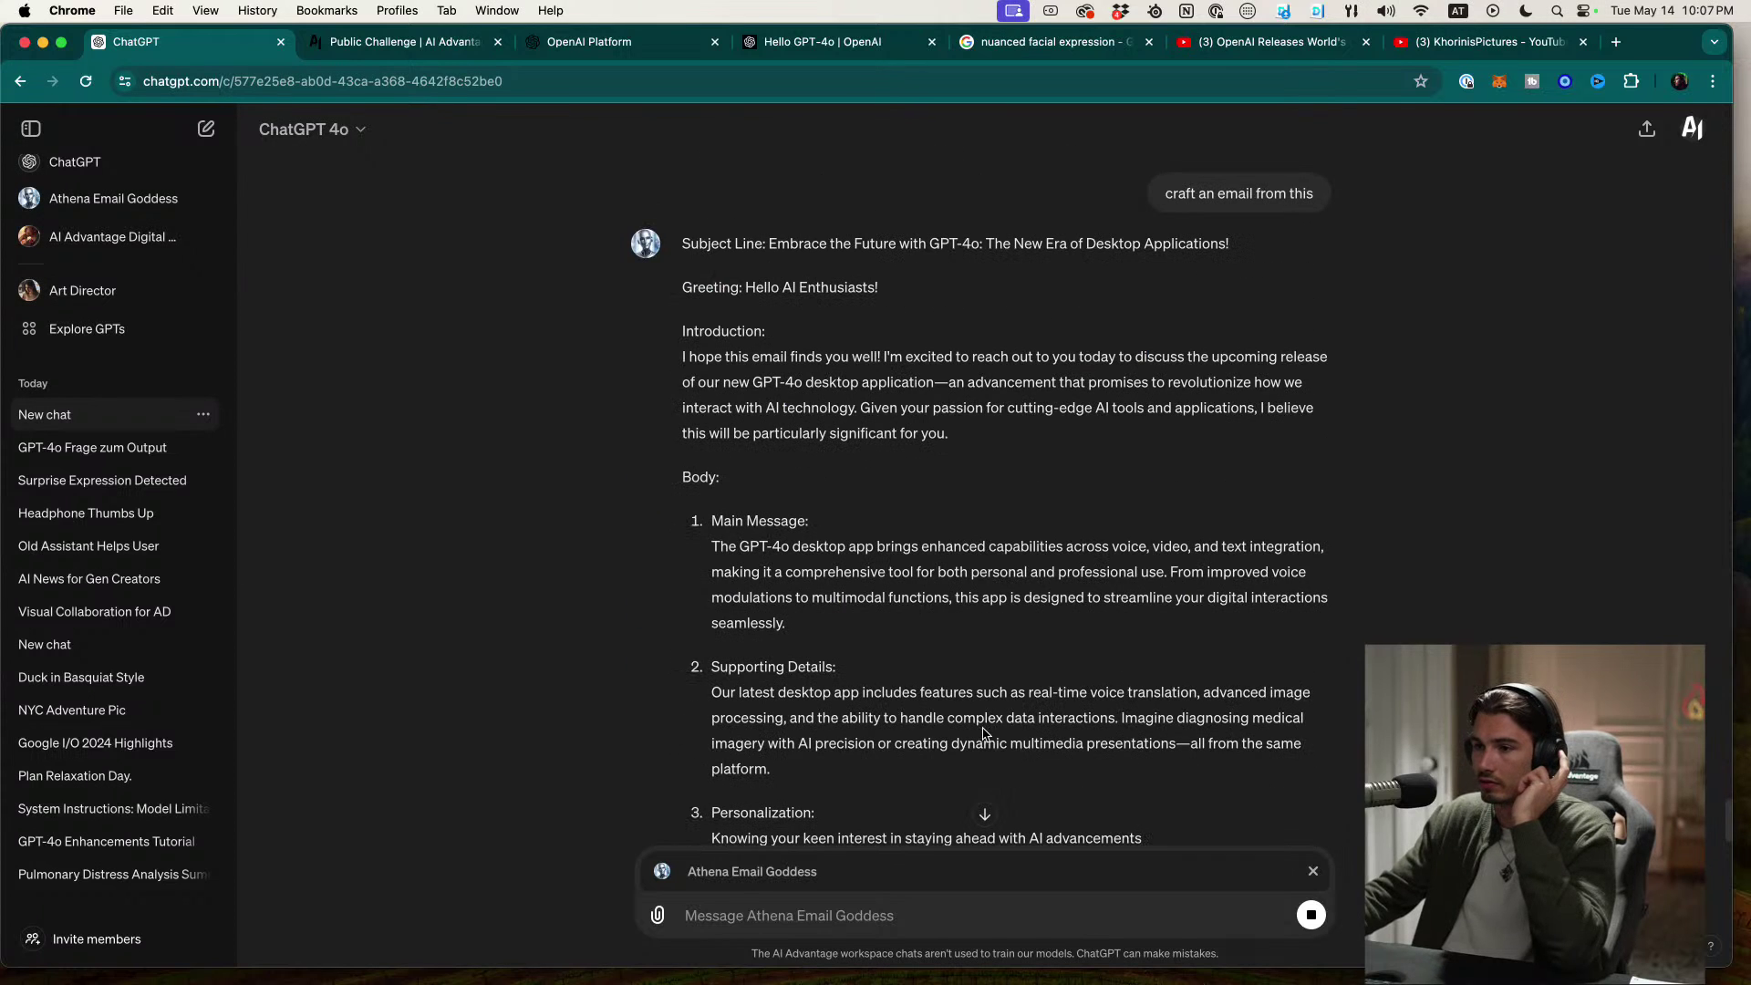
scroll(1122, 555, "down", 1)
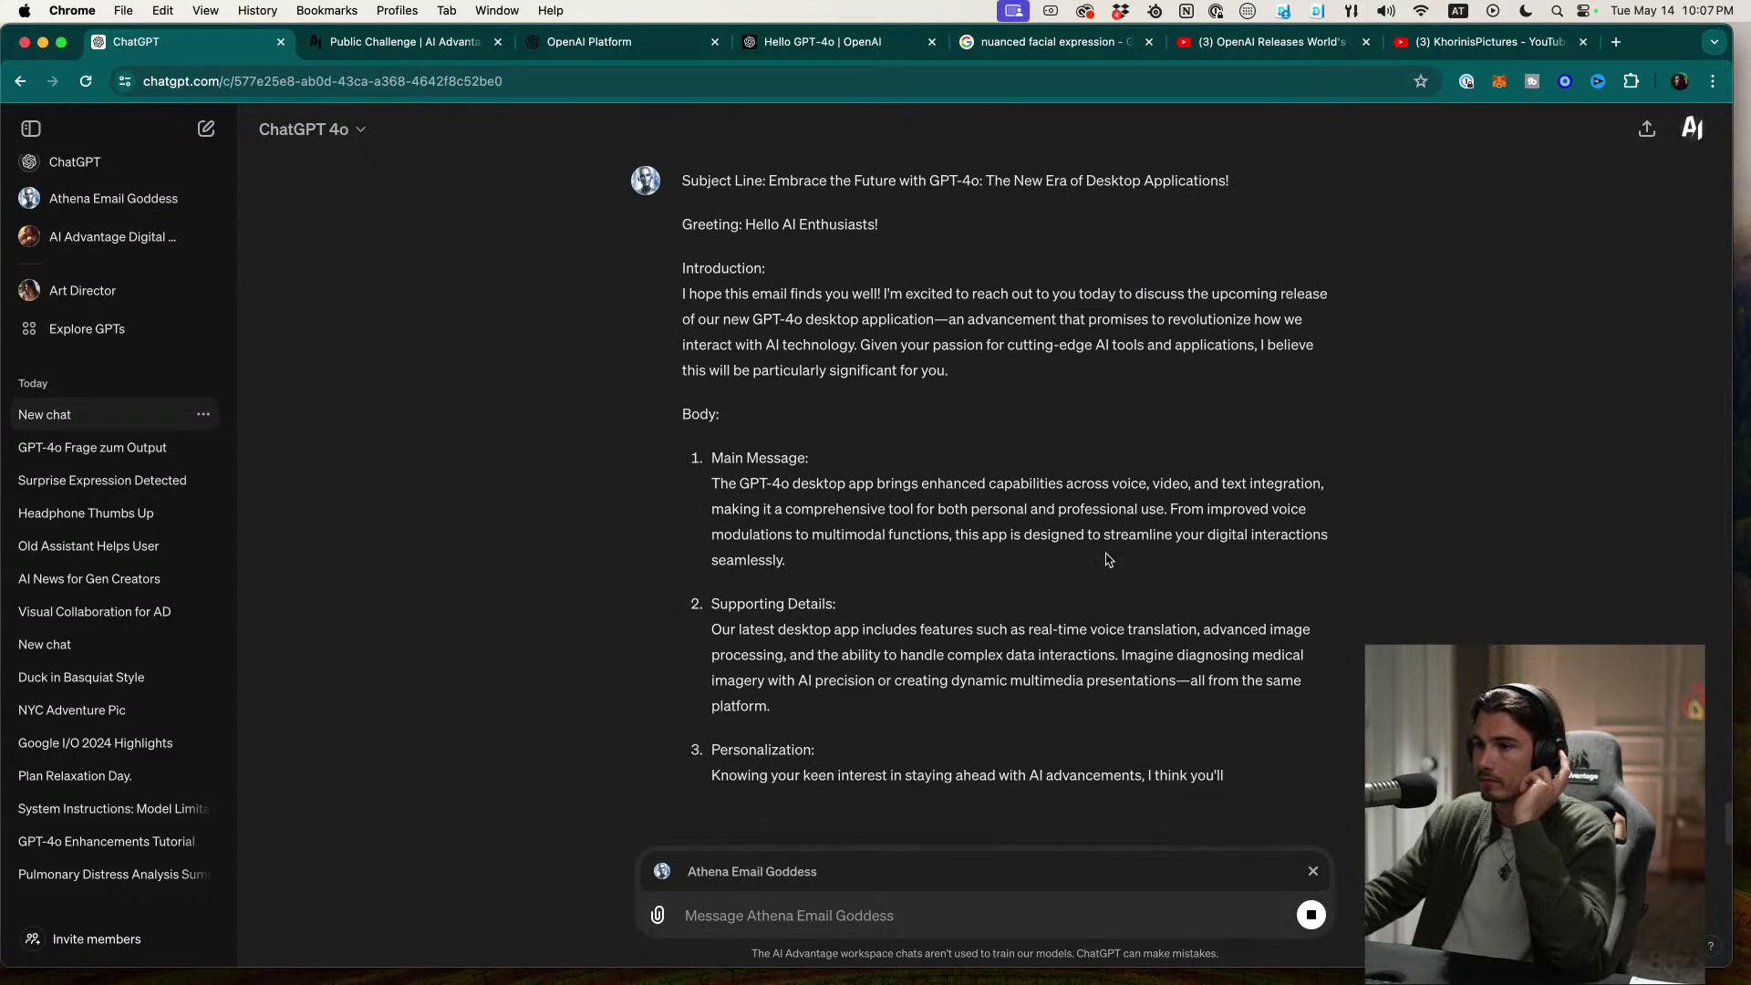
left_click_drag(639, 193, 1185, 754)
left_click(856, 399)
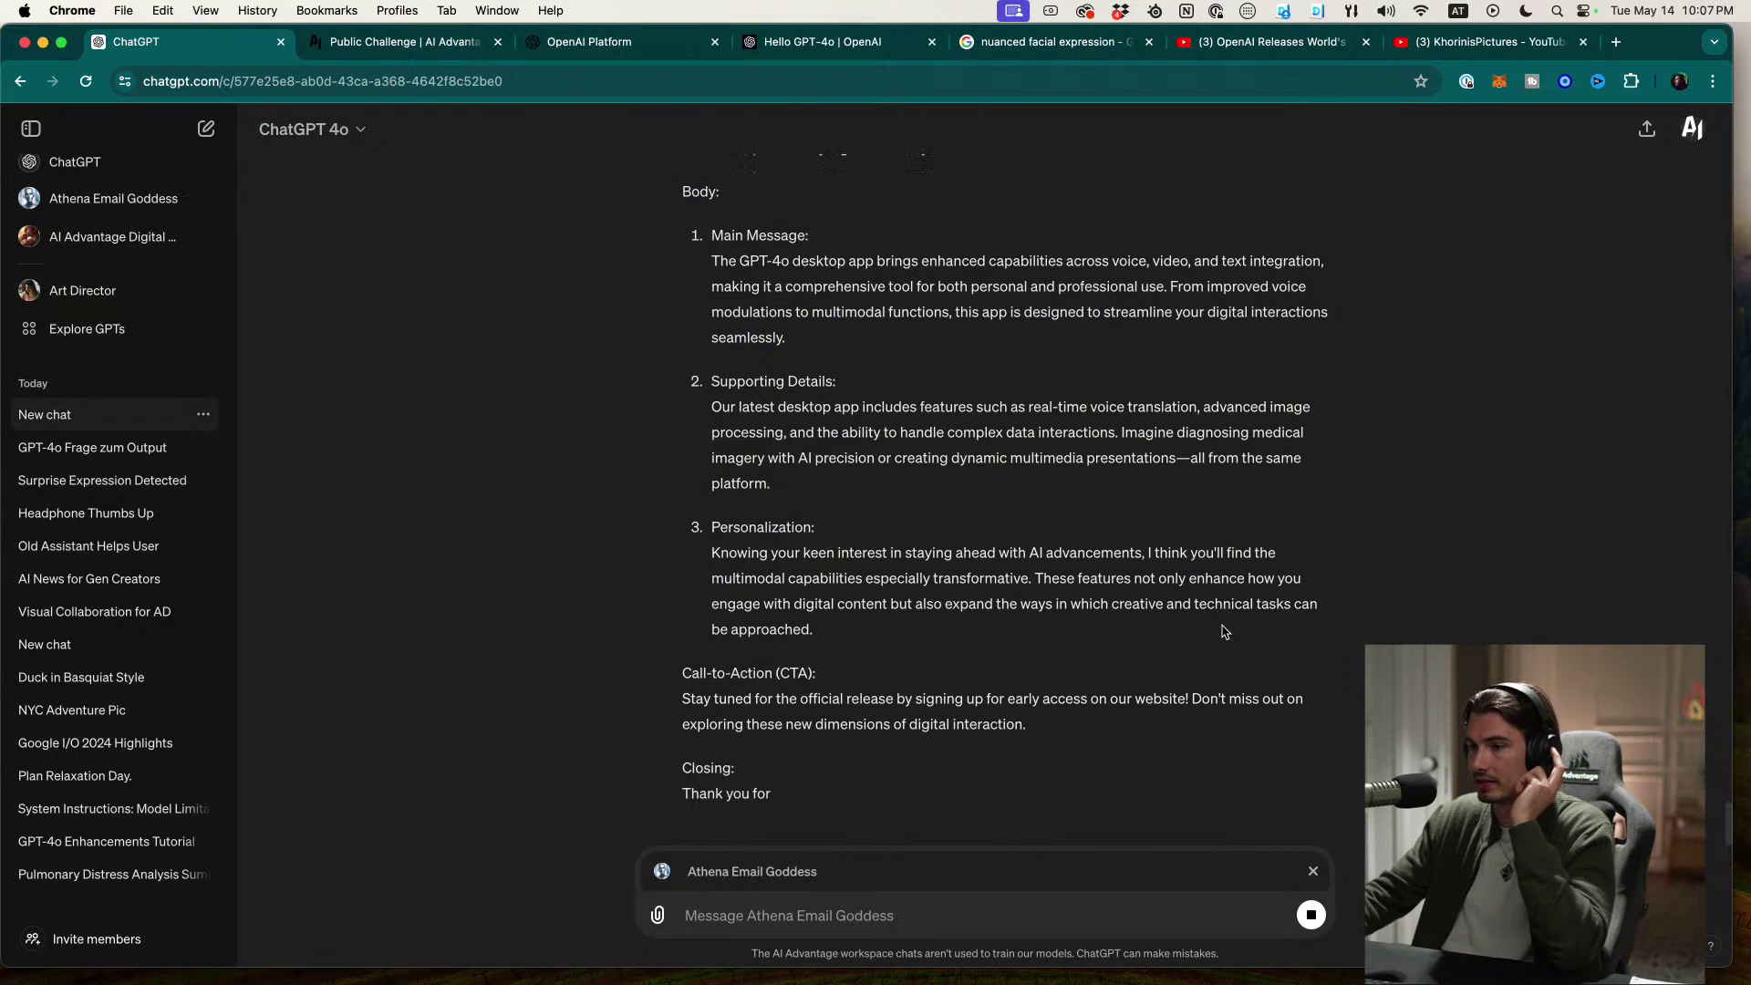
Step: Look back through the comment summary and the pasted YouTube comments, and return to the finished email
scroll(1186, 638, "up", 15)
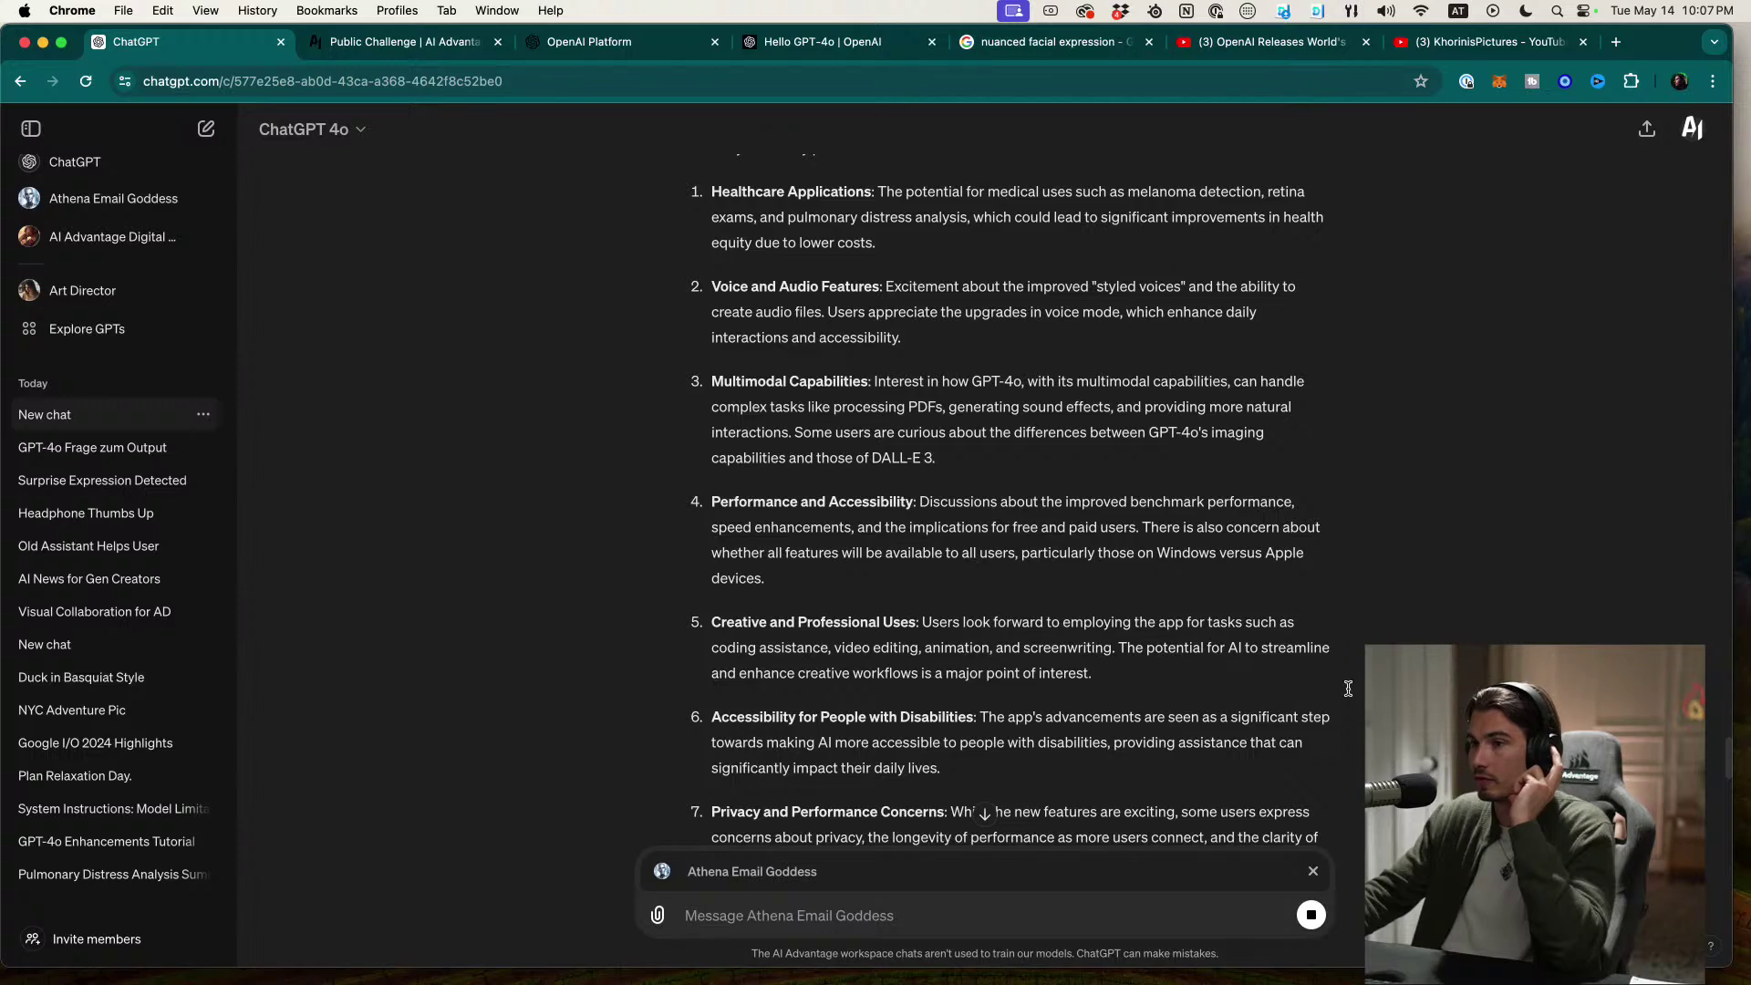
left_click_drag(1348, 687, 912, 160)
scroll(1068, 575, "up", 15)
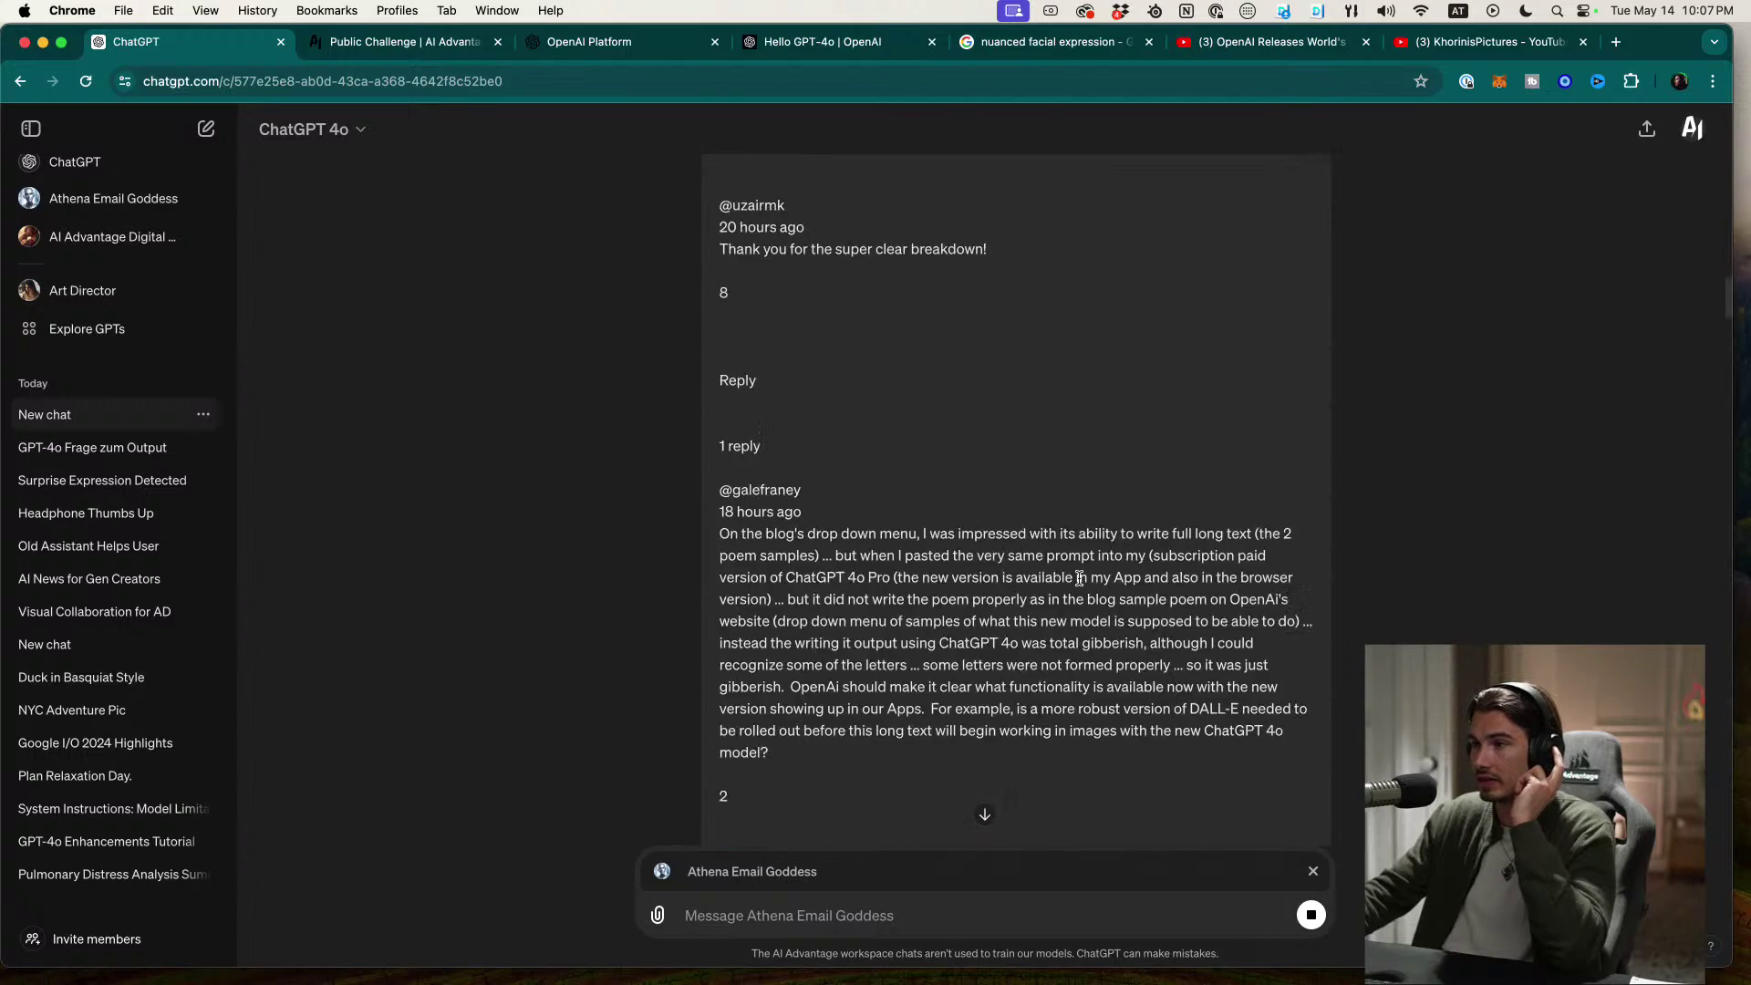
scroll(1079, 578, "down", 20)
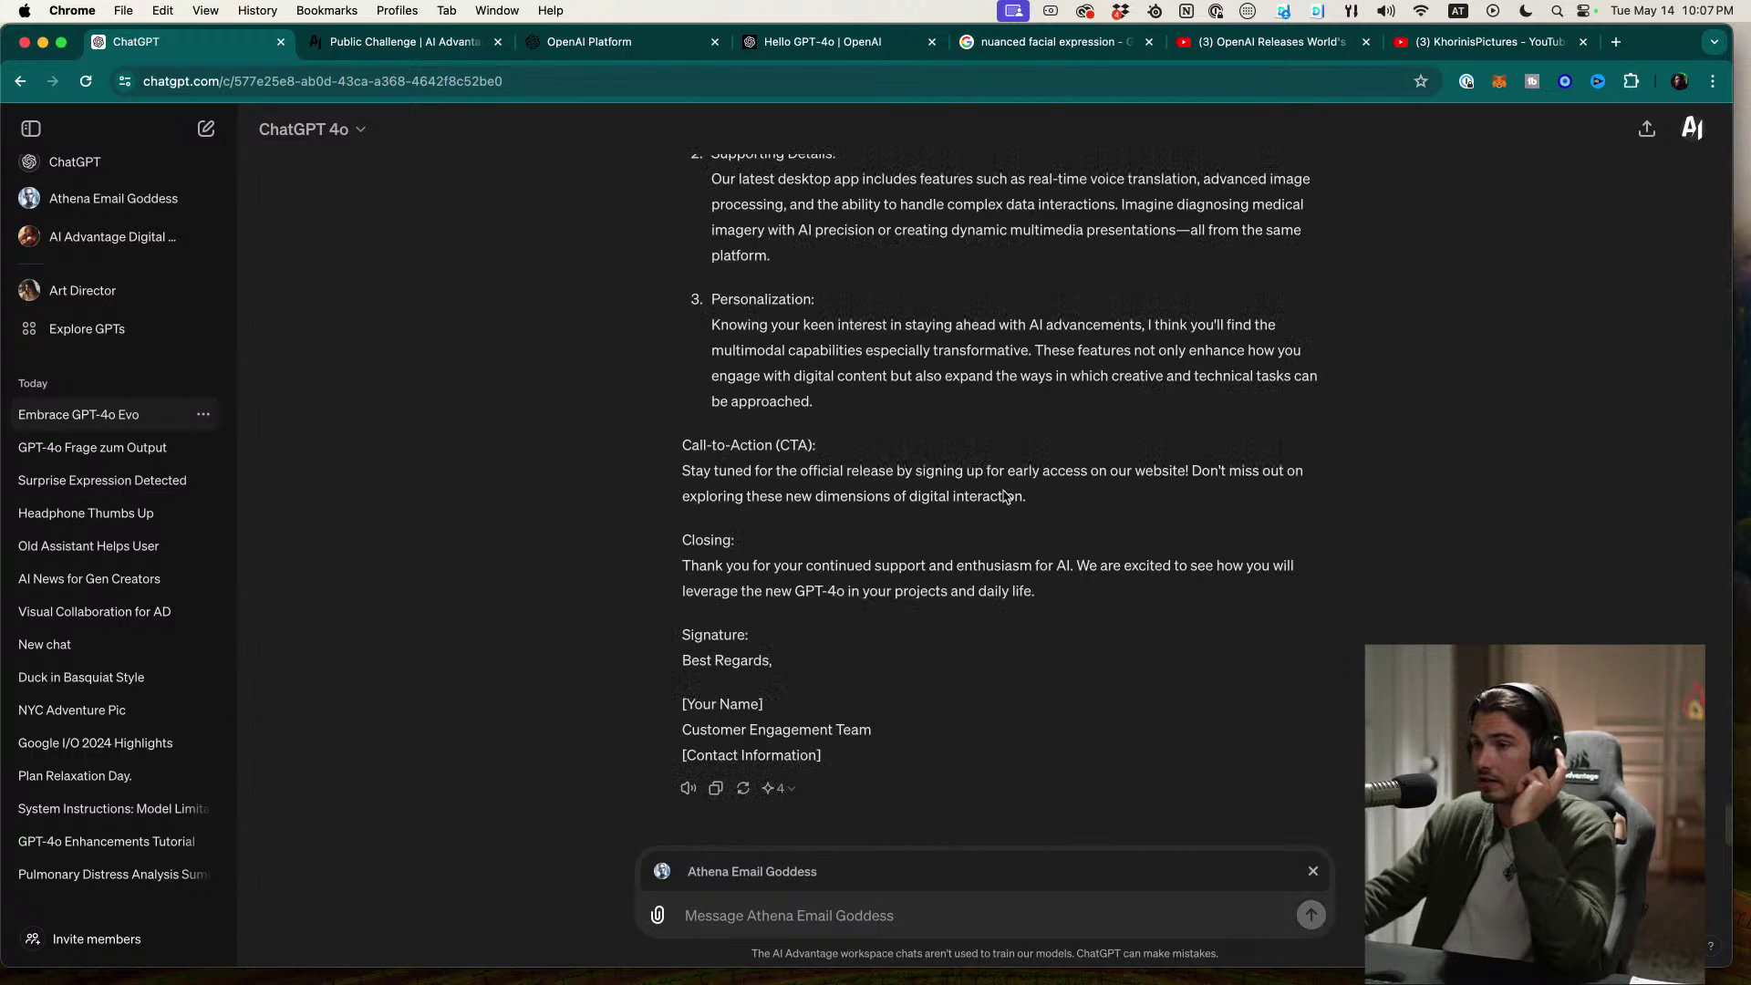
scroll(1005, 496, "up", 10)
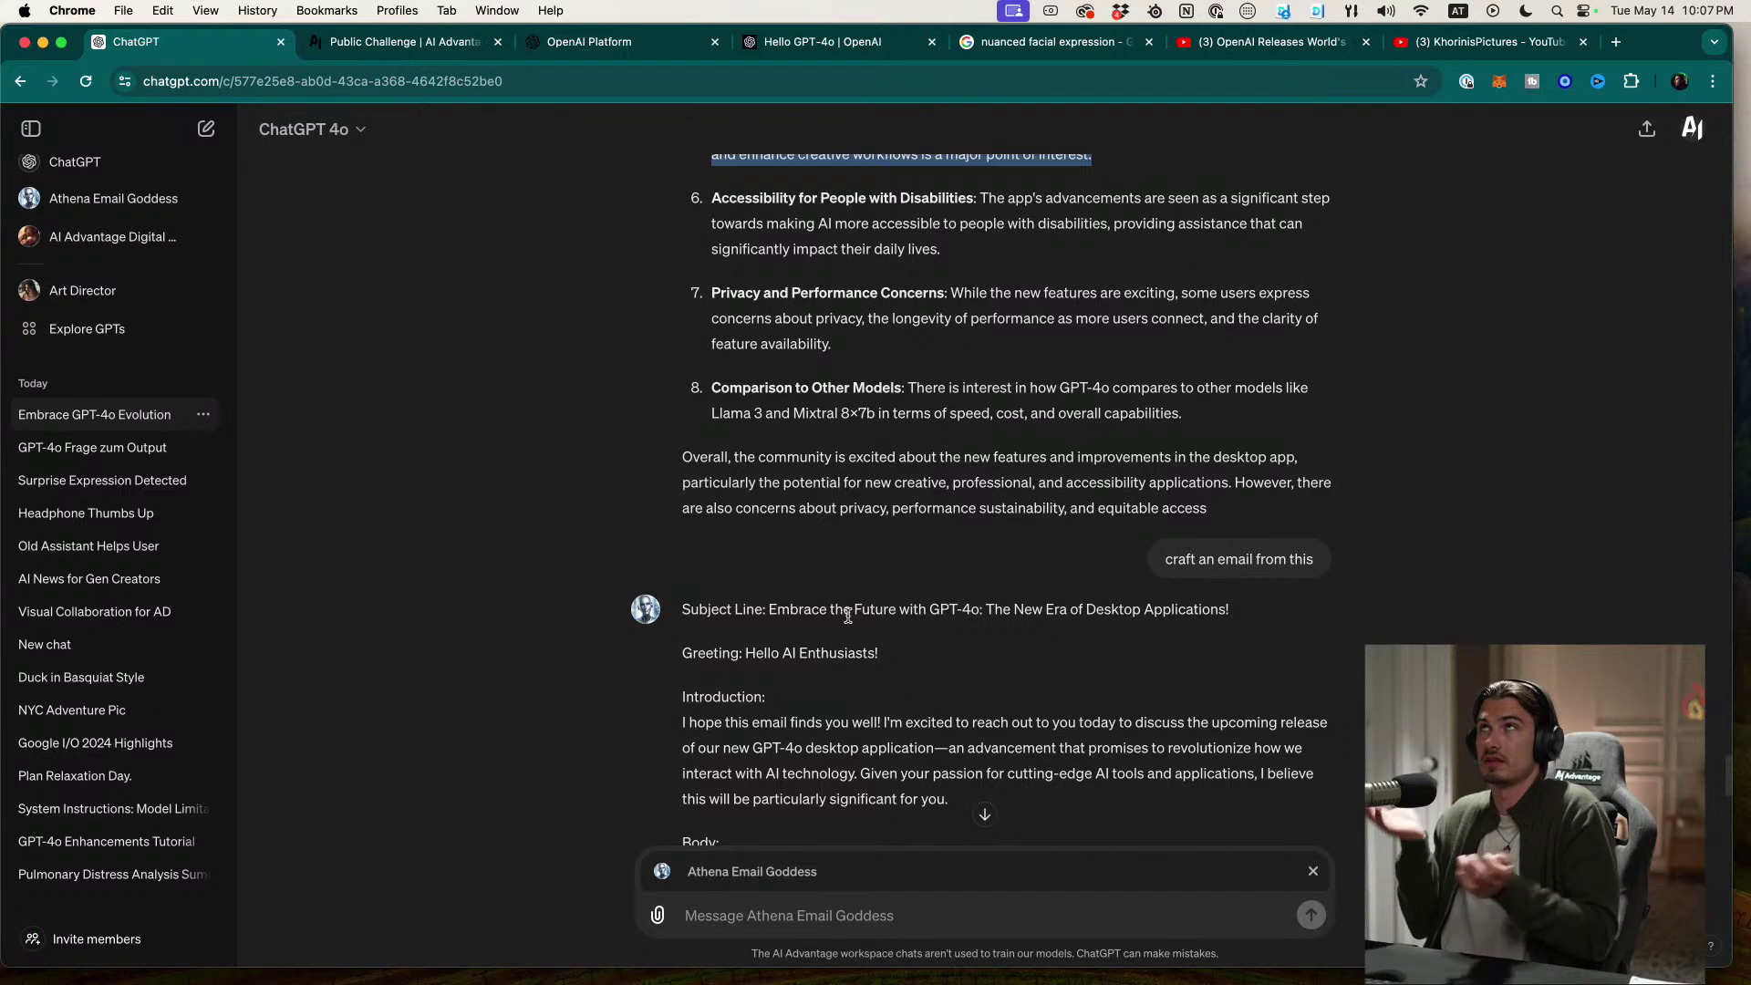
Step: Remove the Athena Email Goddess GPT from the message box and look over the body of the generated email
scroll(653, 104, "up", 1)
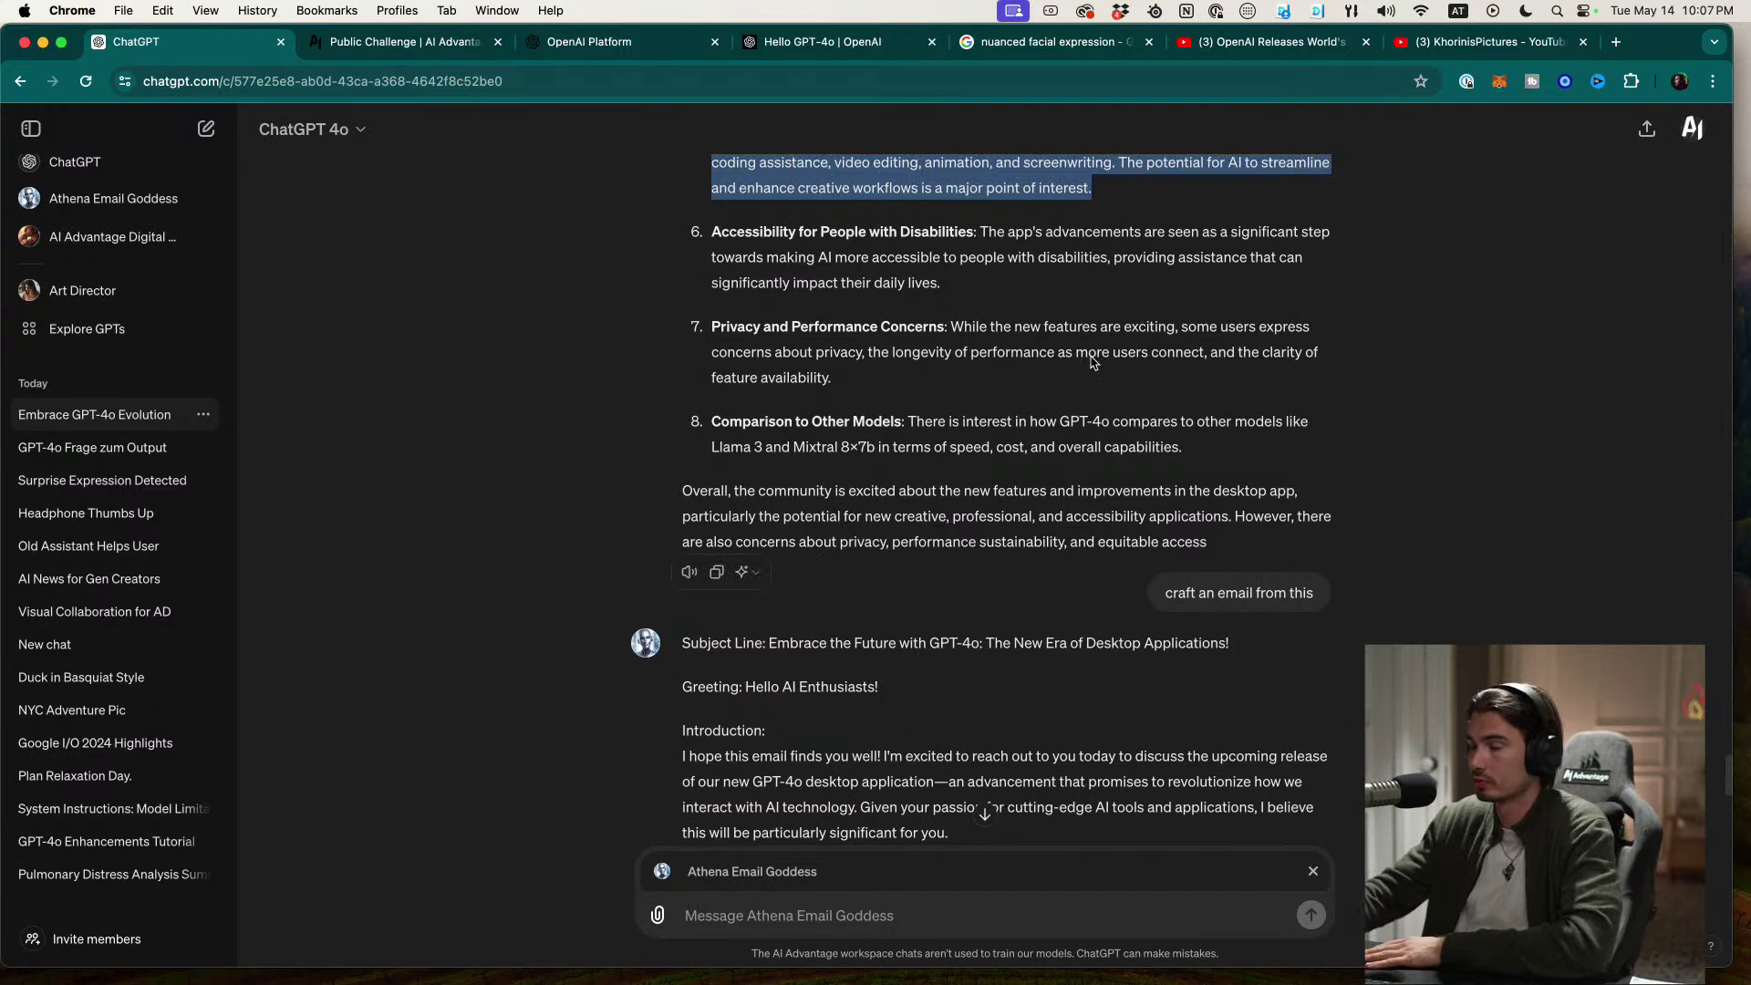
scroll(1090, 407, "down", 5)
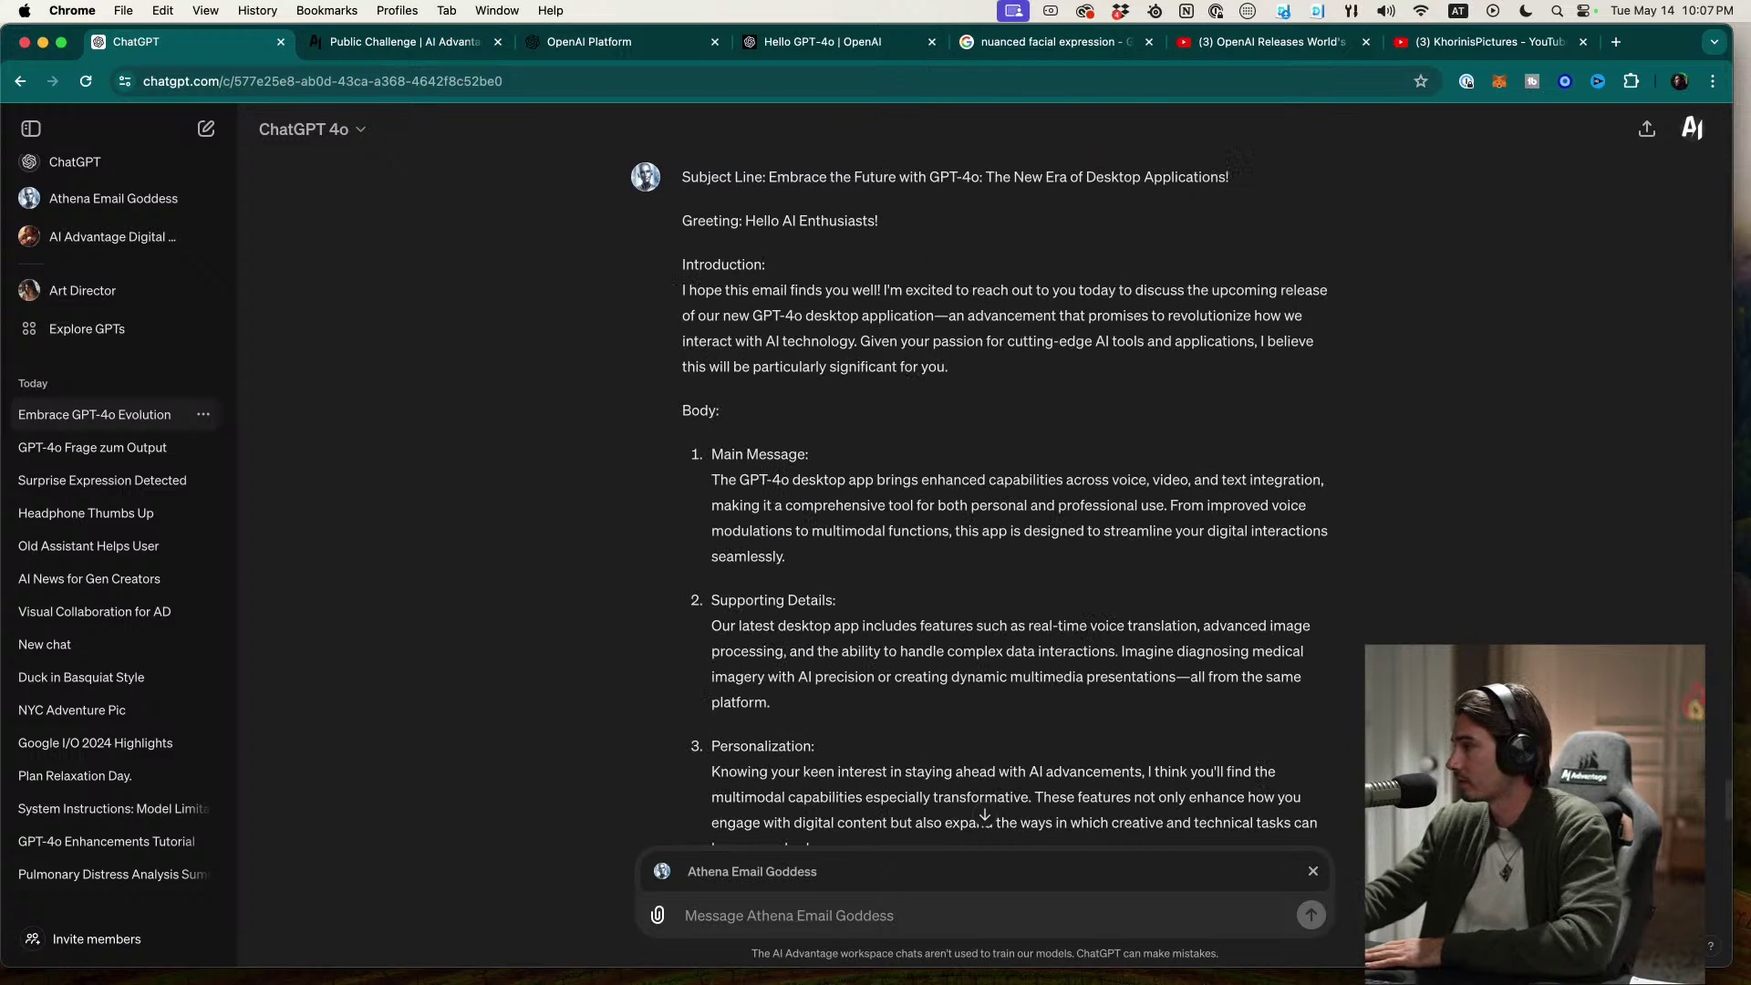
key("alt+space")
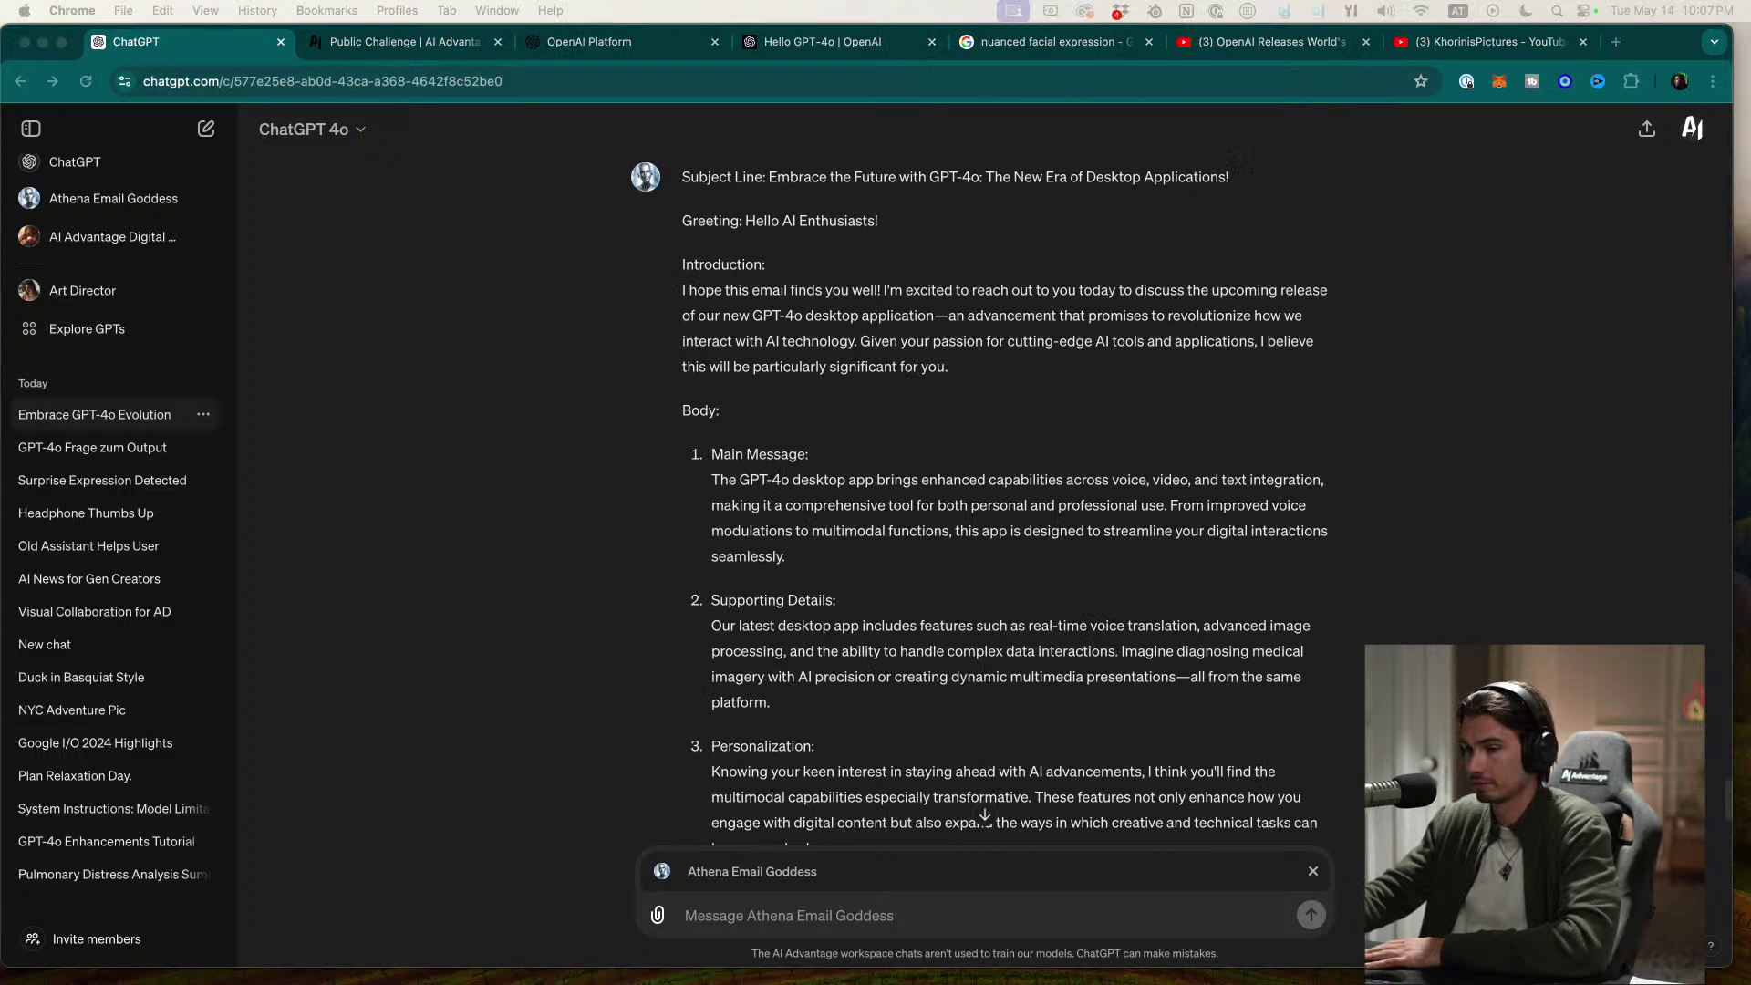
left_click(1247, 873)
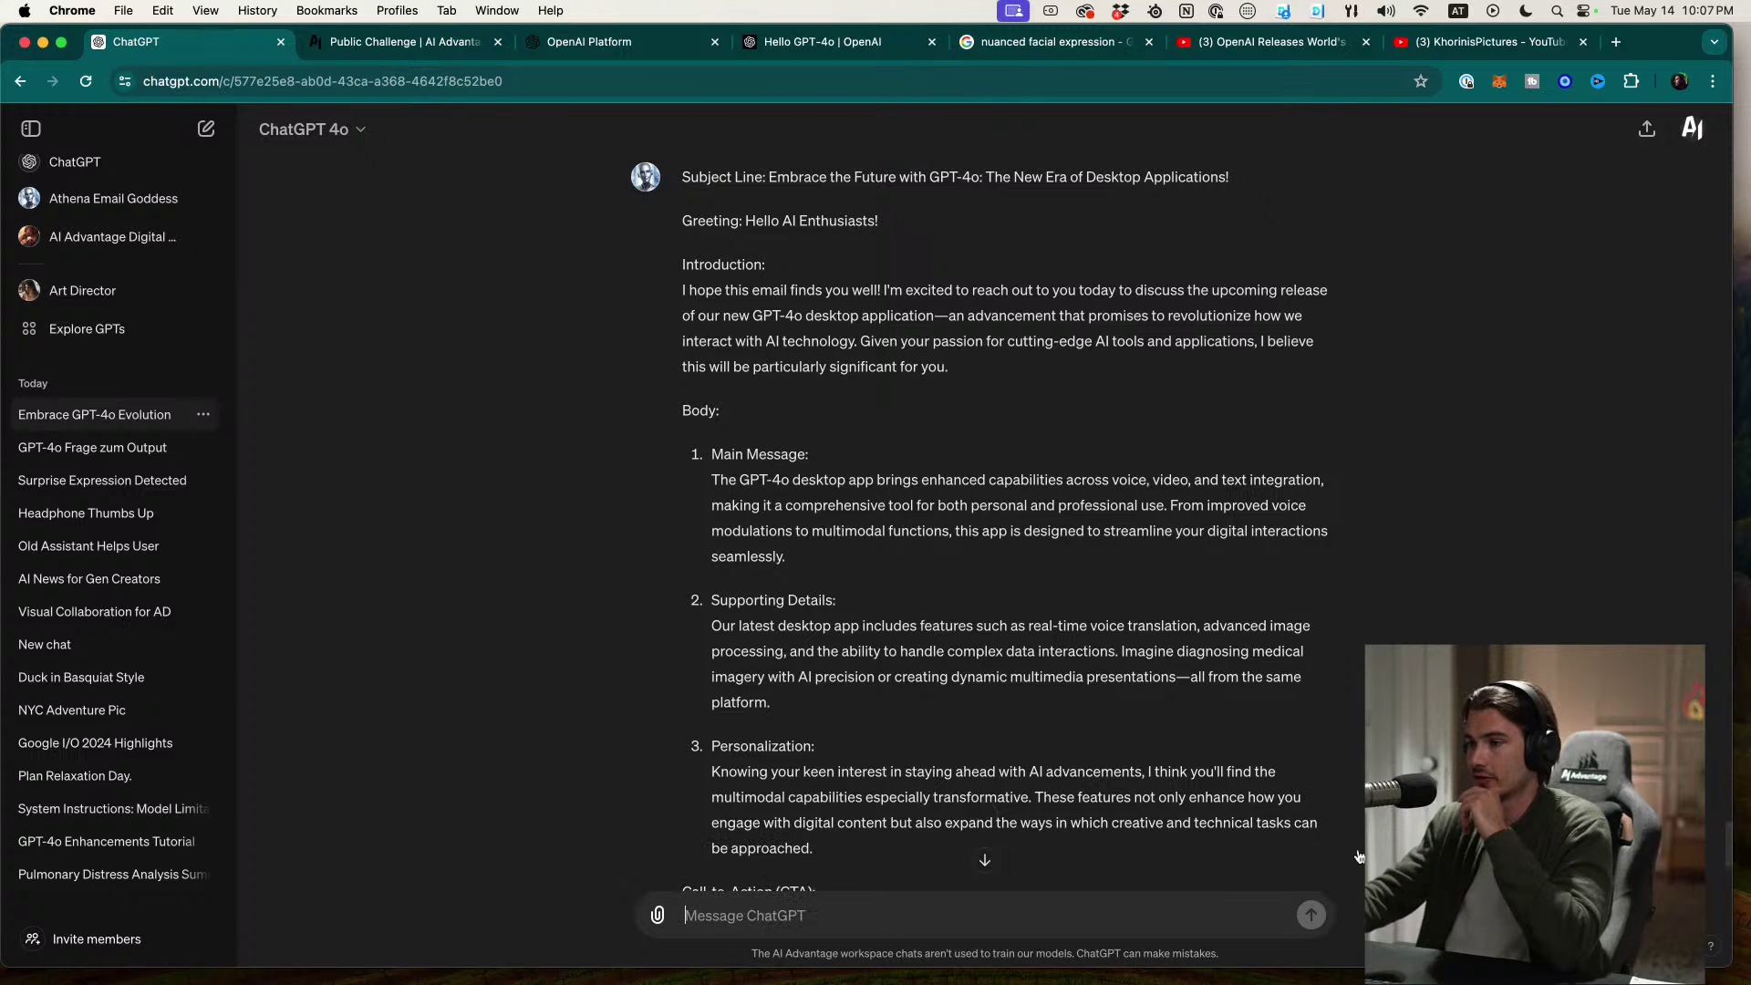
key("BackSpace")
scroll(1362, 734, "down", 2)
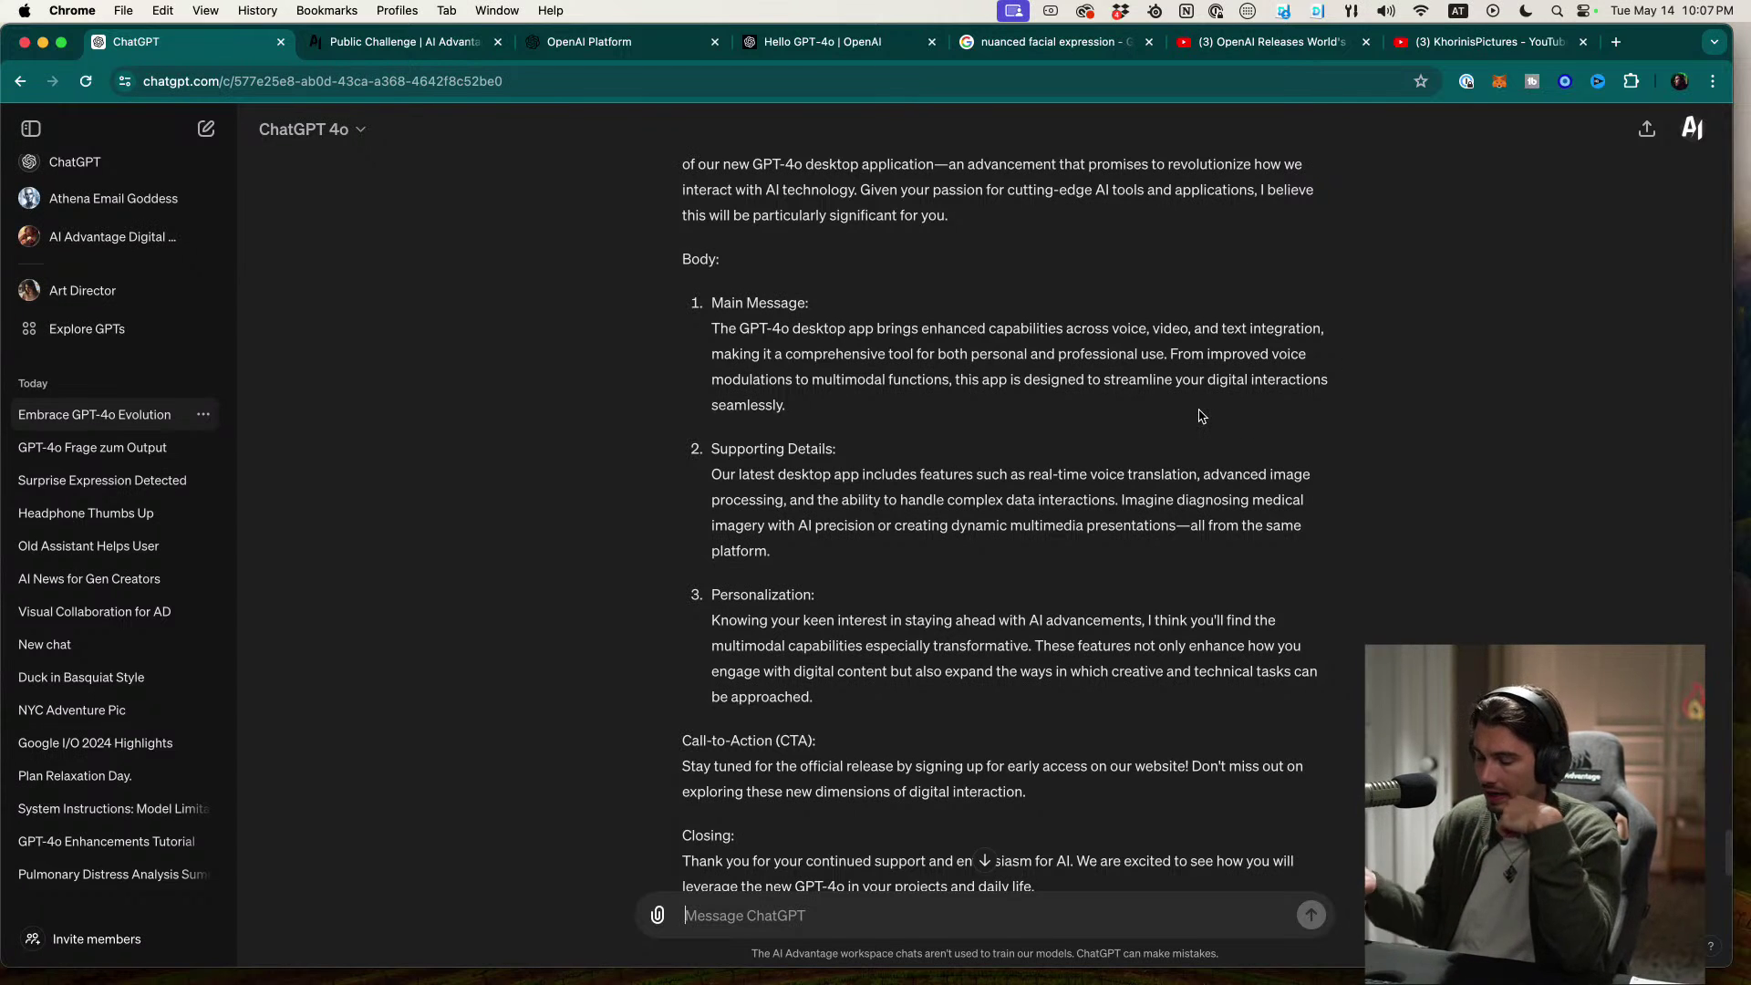
Step: Bring up the recent and pinned GPTs that can be mentioned in a message, and clear the mention without choosing one
type("@")
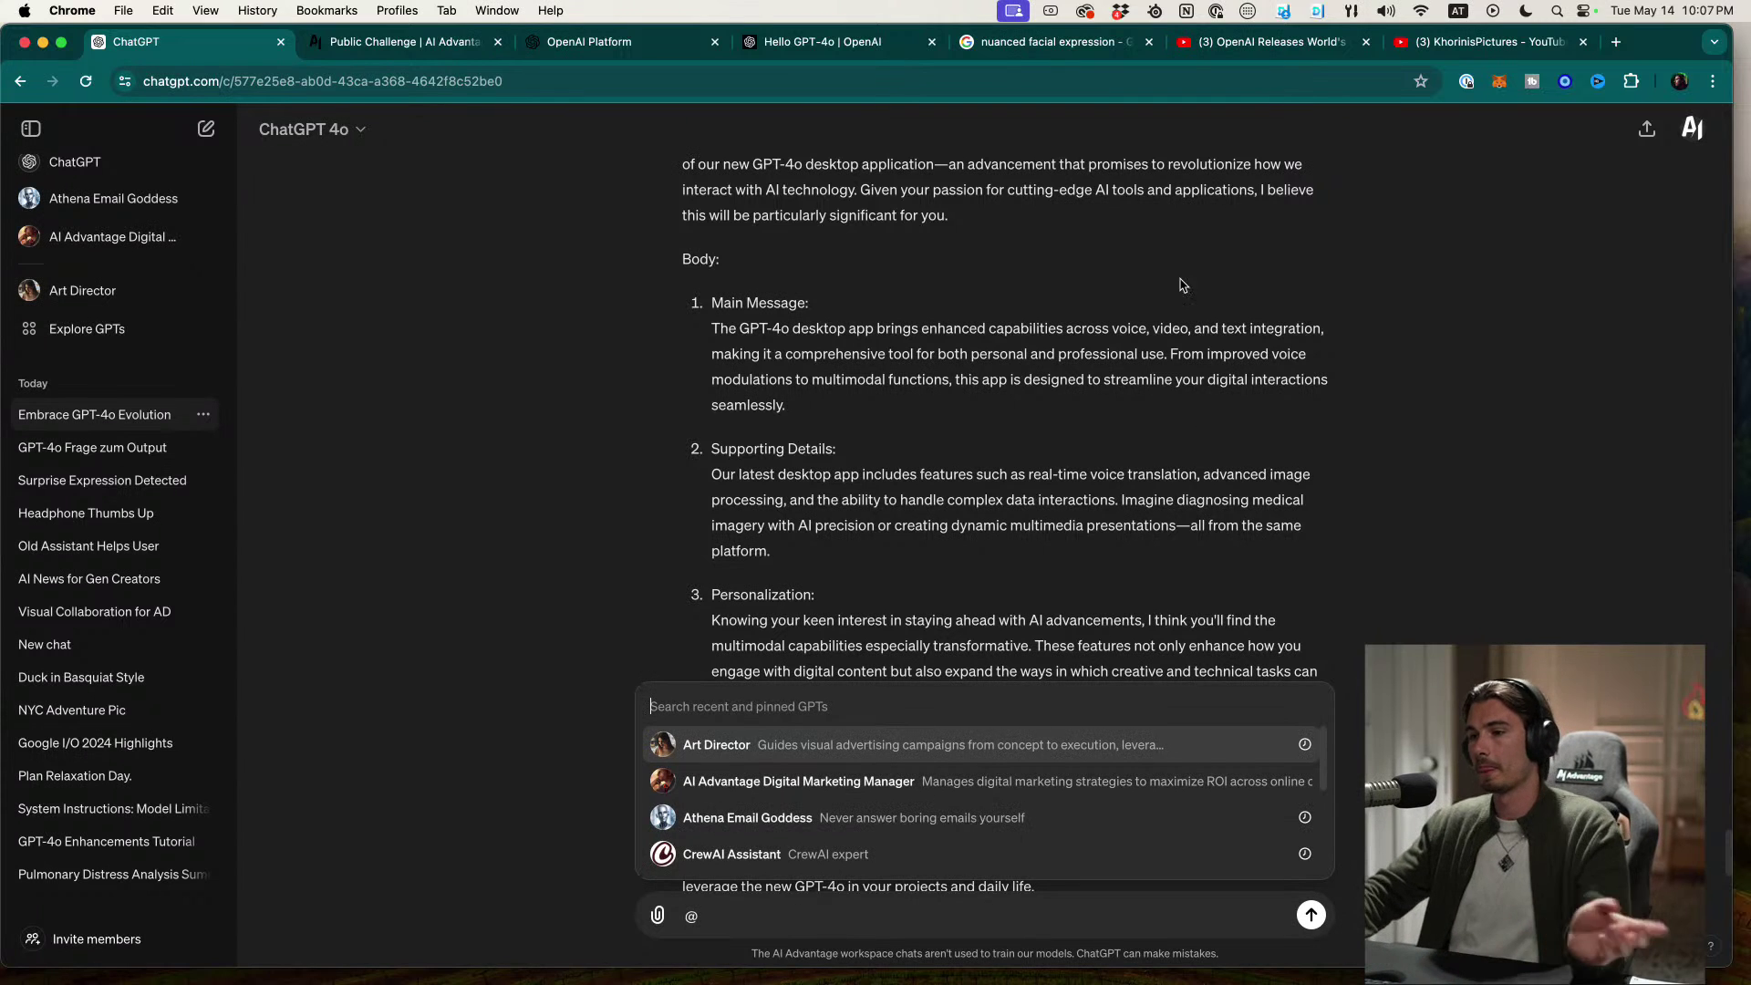
key("Escape")
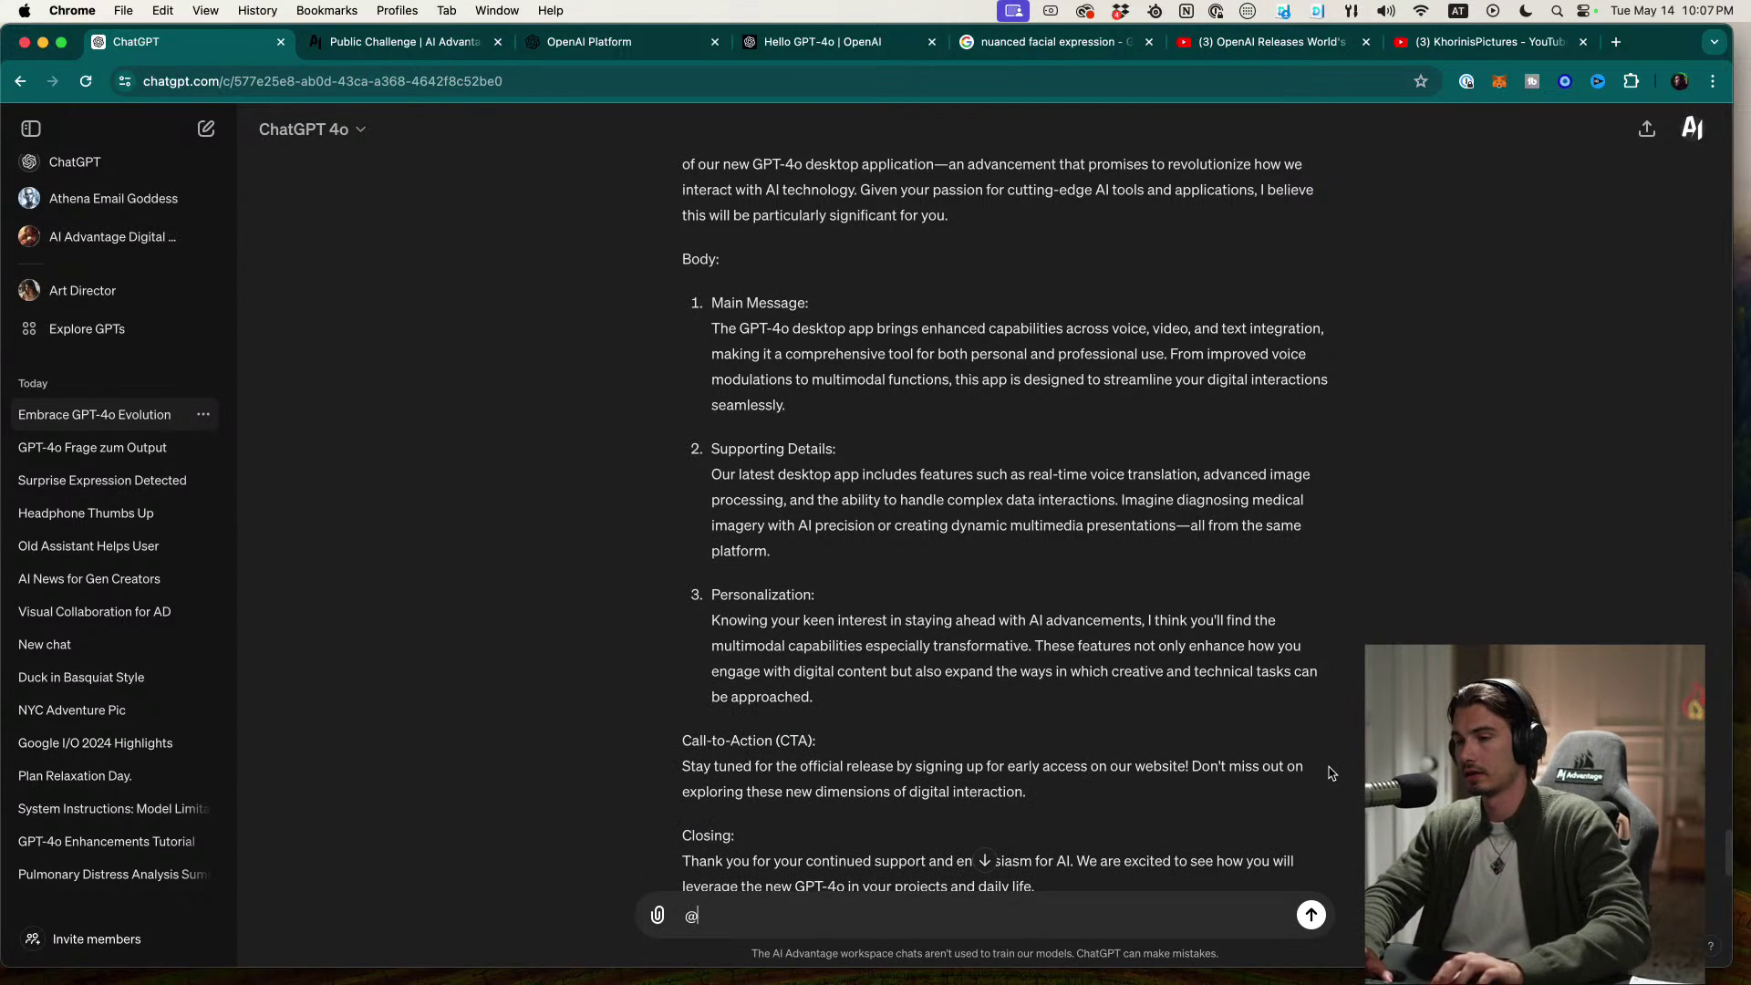
key("BackSpace")
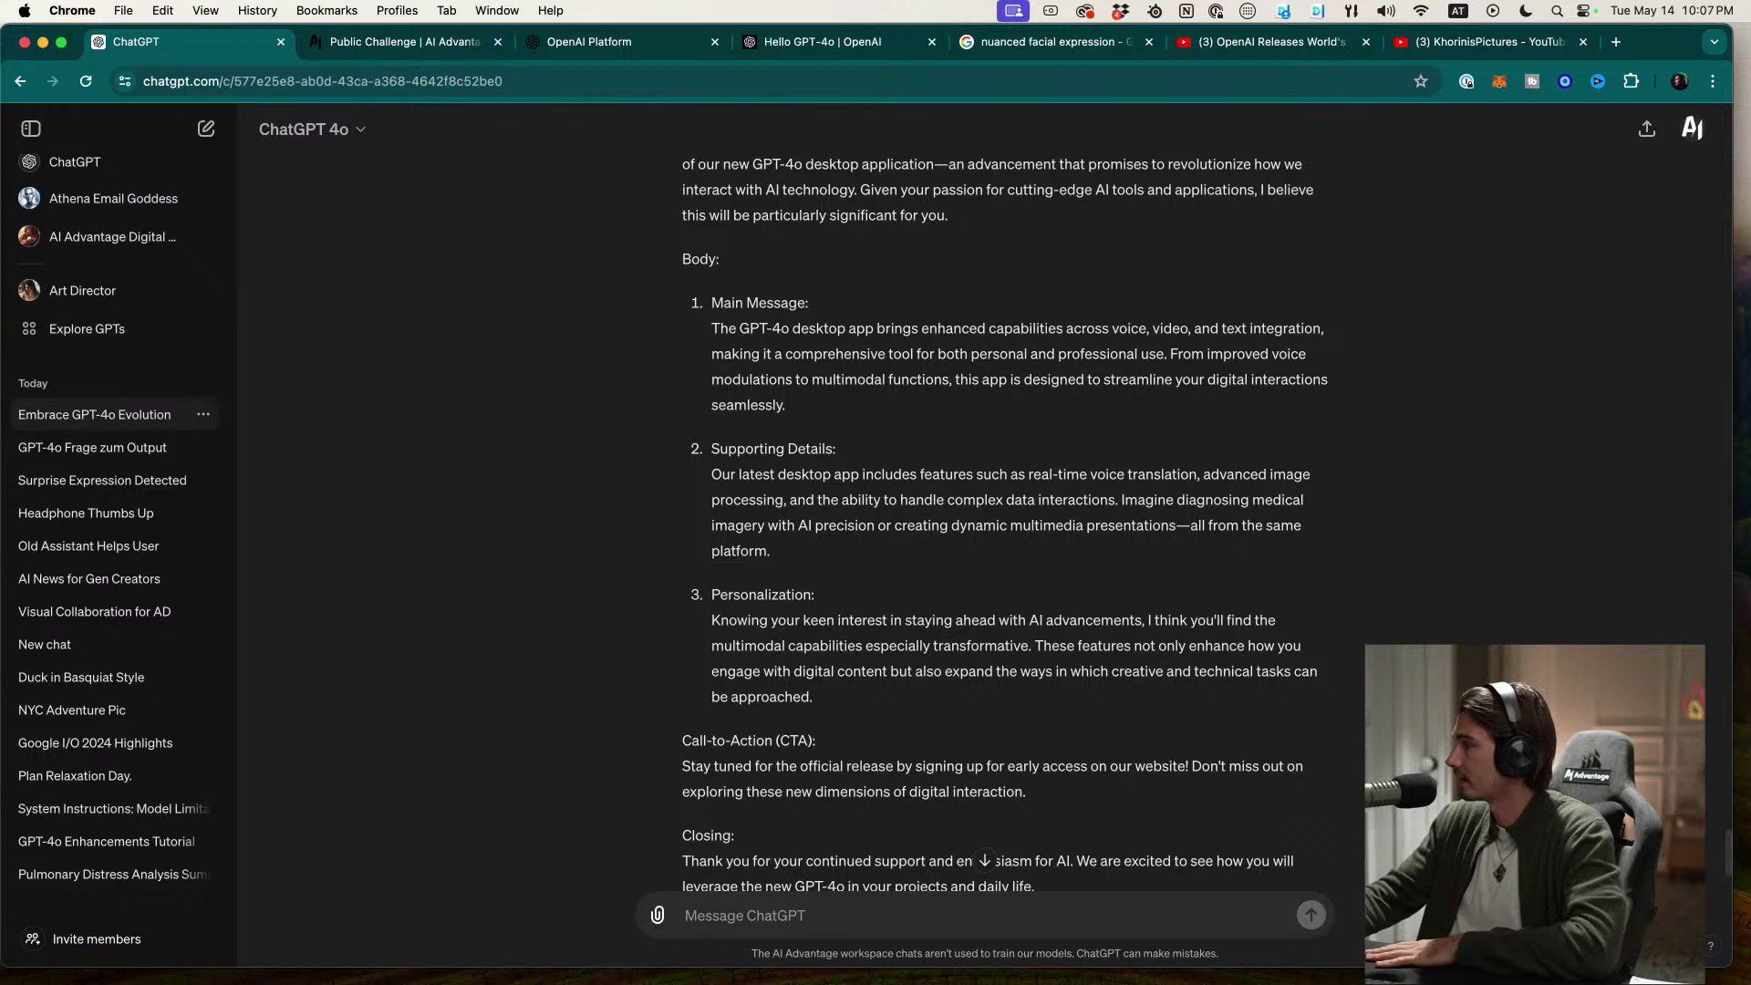
Step: Look over the generated email through to its signature and browse the pinned GPTs and past chats
key("alt+space")
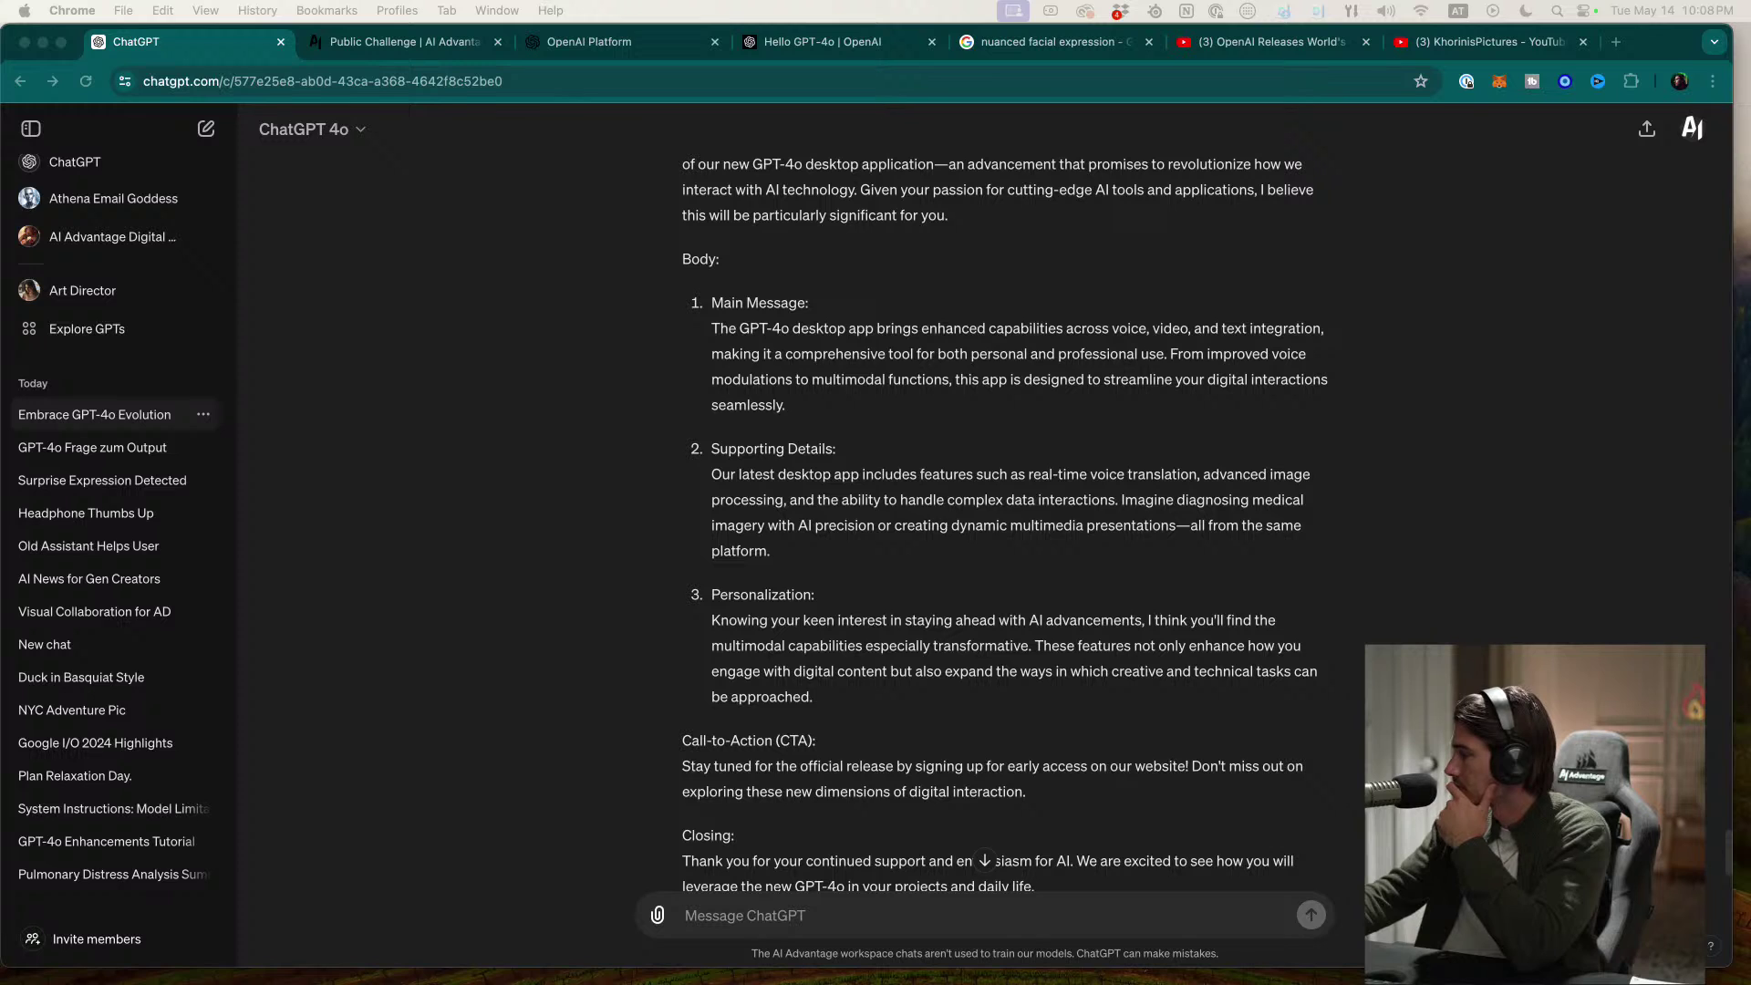
scroll(1129, 453, "up", 1)
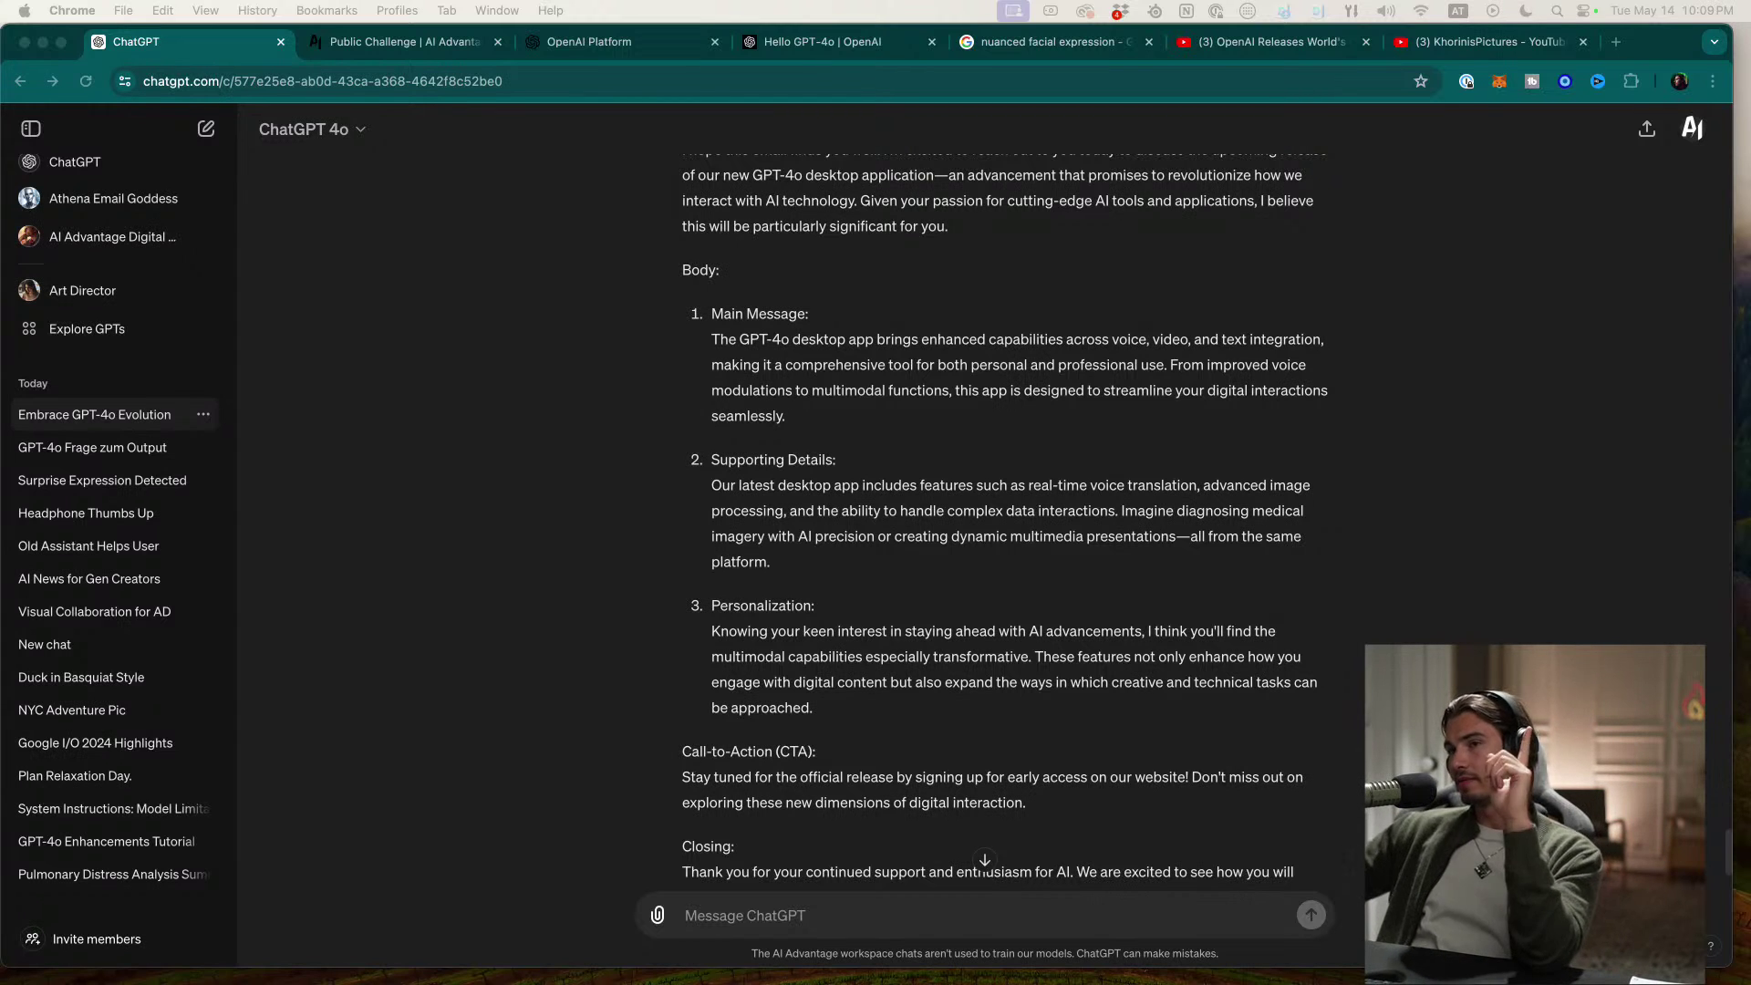
left_click(686, 915)
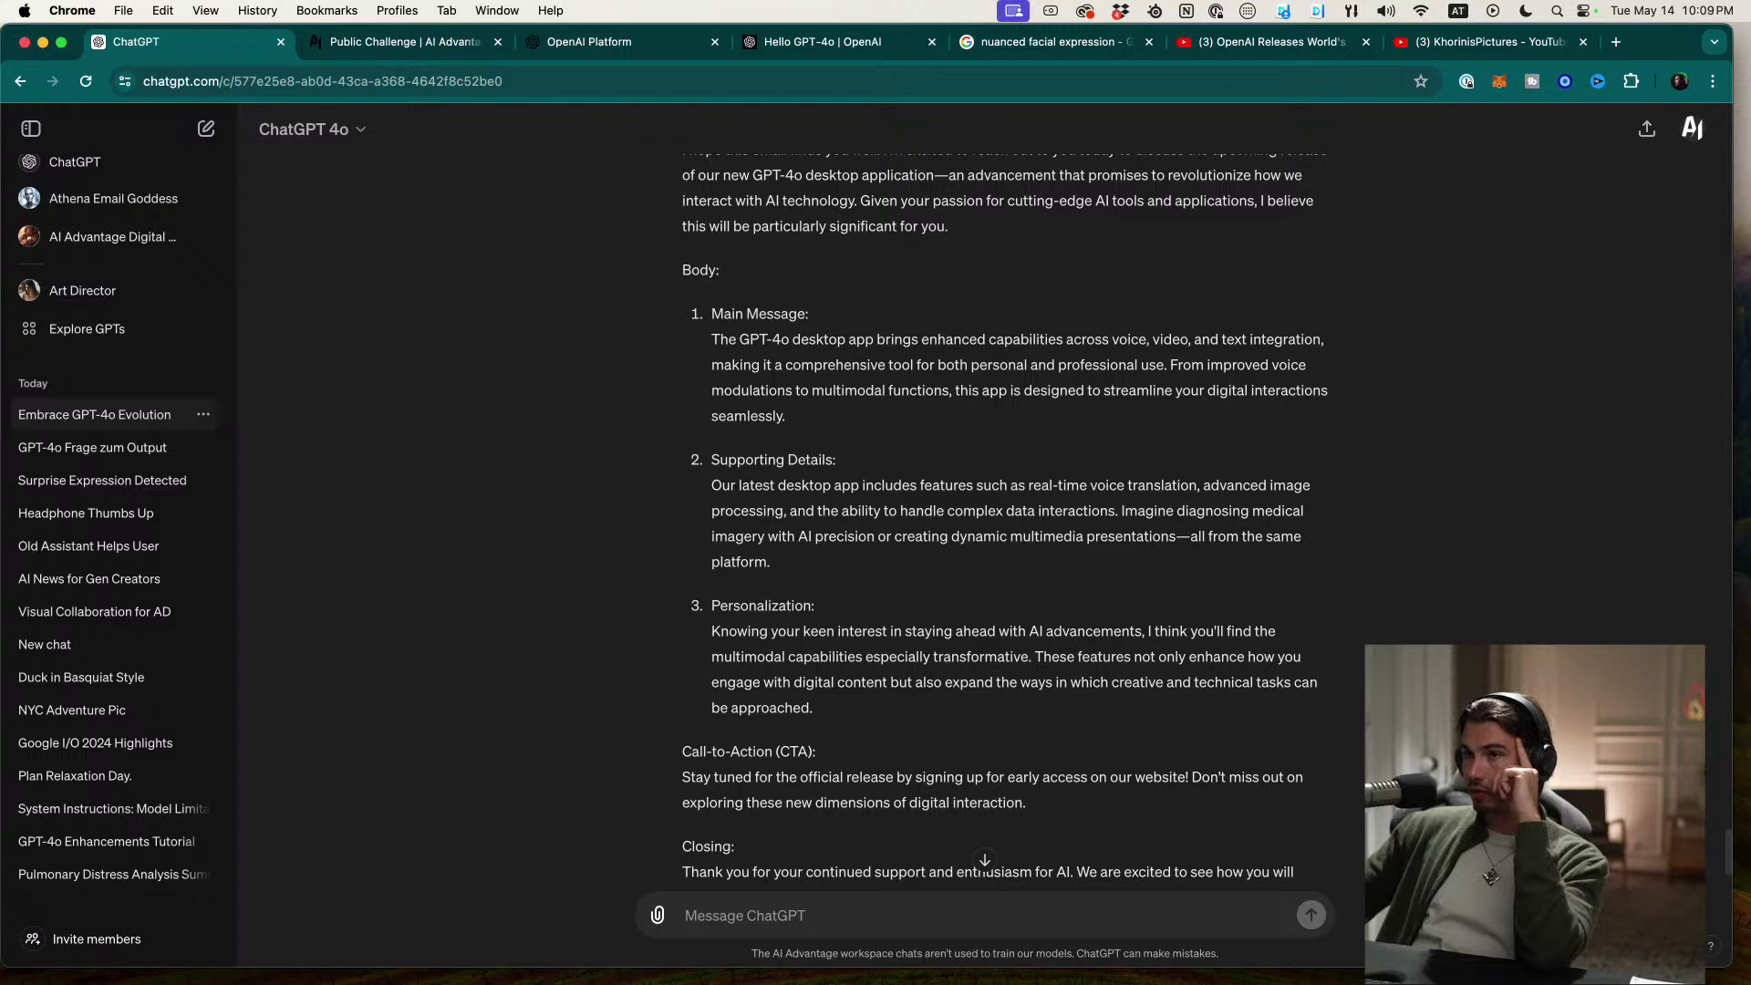
scroll(1003, 548, "down", 5)
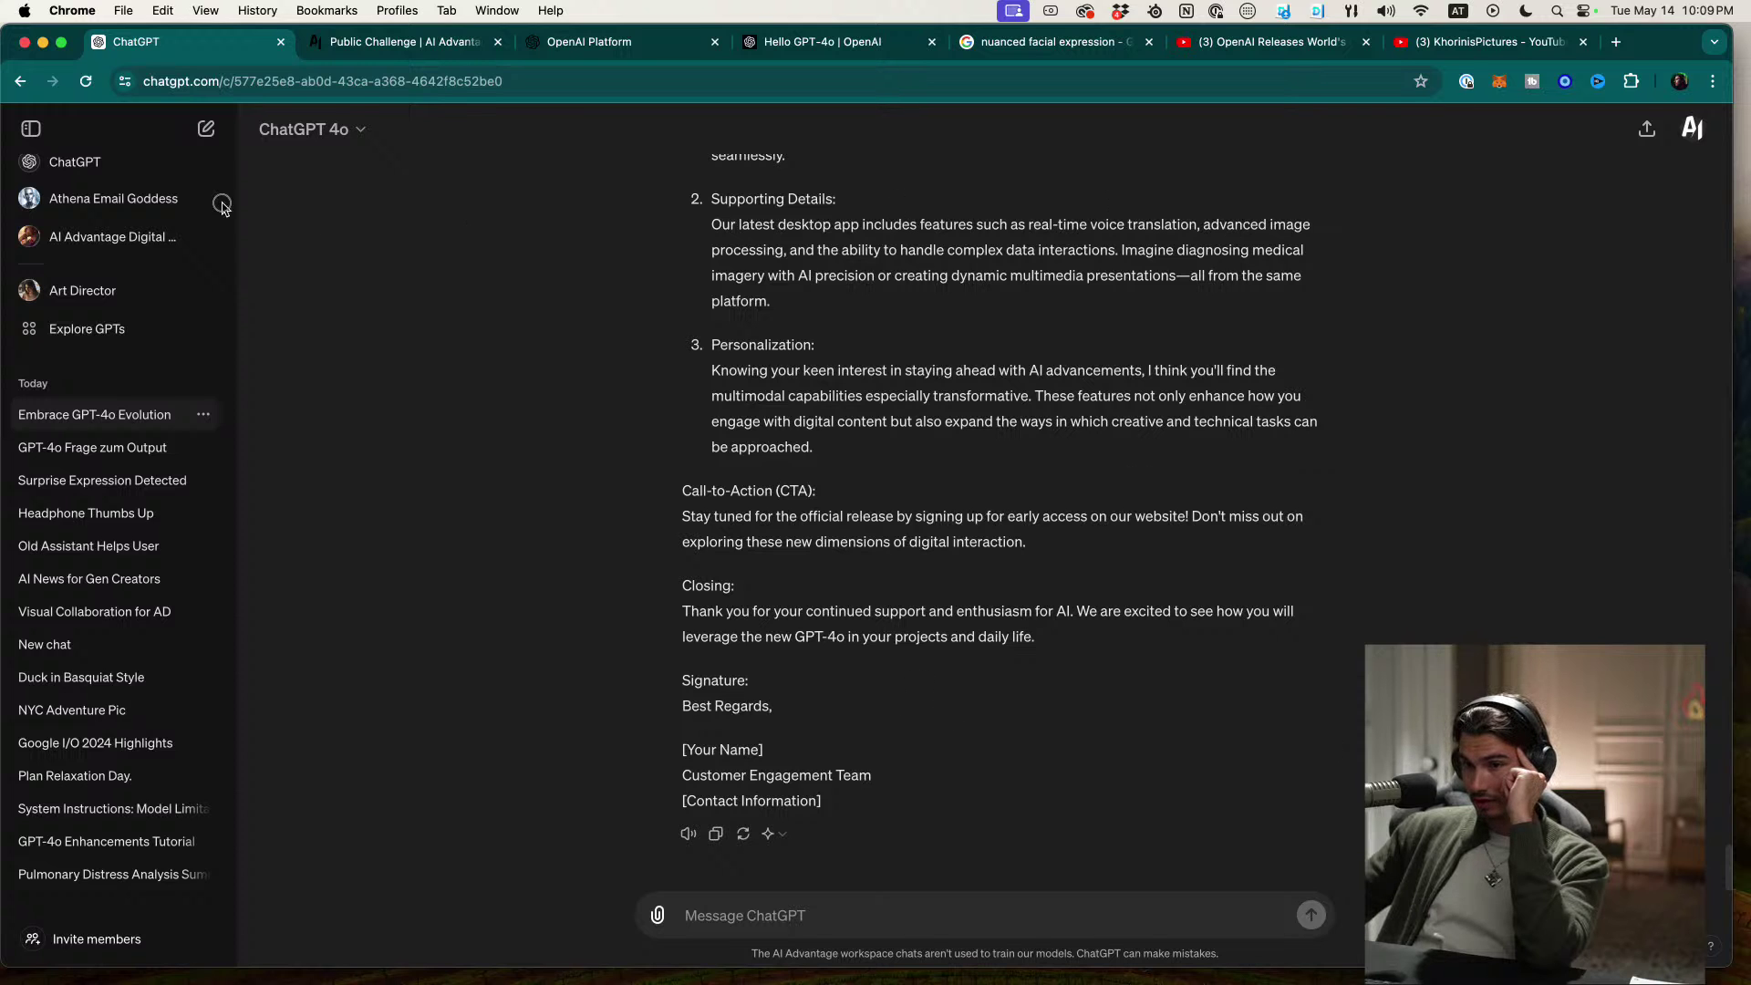
scroll(181, 704, "down", 2)
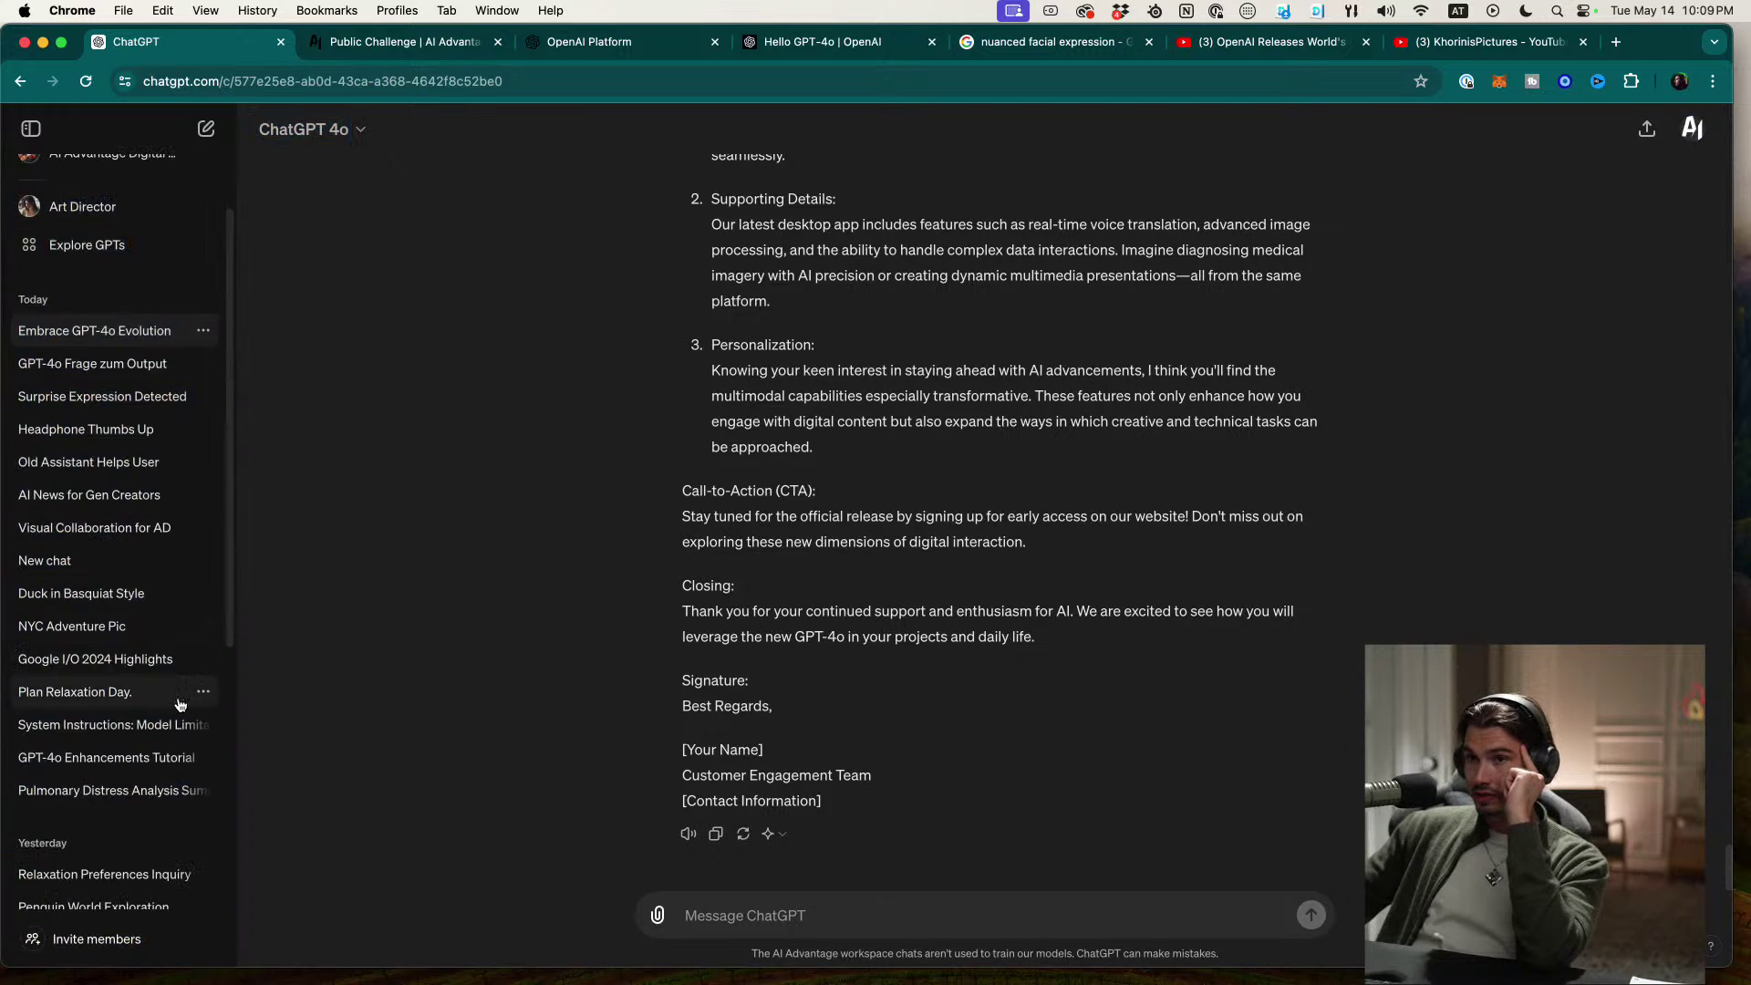
scroll(181, 705, "down", 4)
scroll(145, 833, "up", 8)
scroll(484, 537, "up", 2)
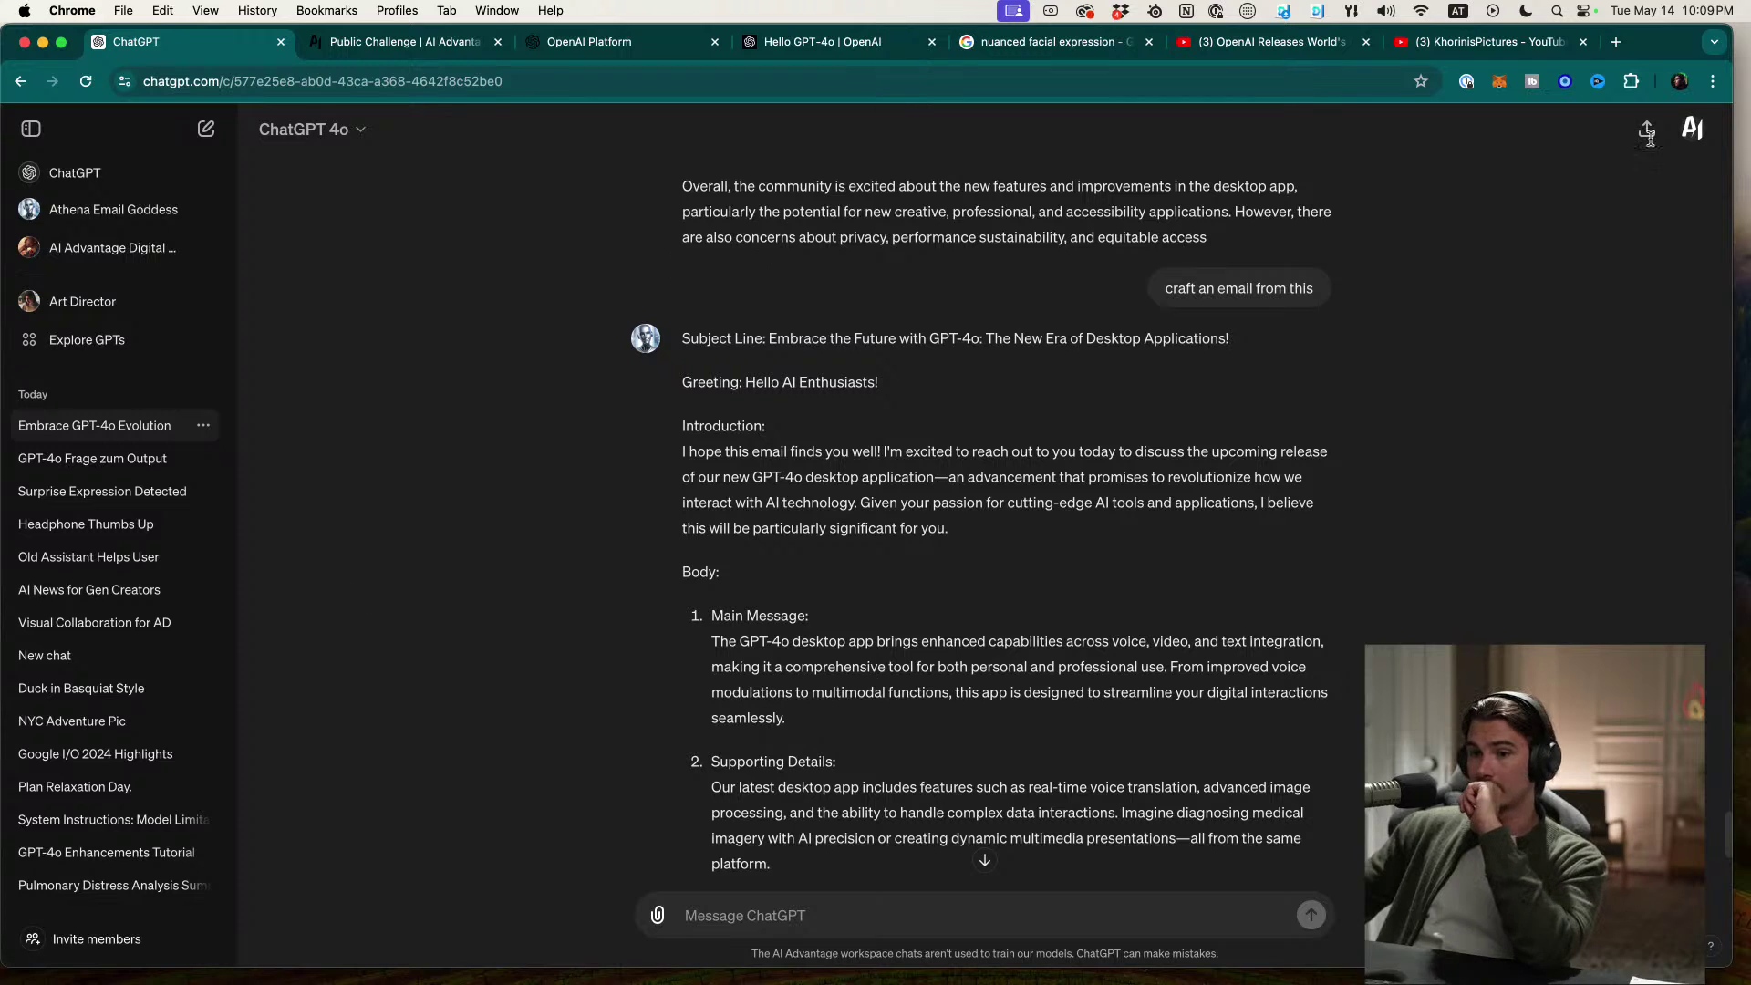
Step: Open the ChatGPT custom instructions and read through the background information for better responses
left_click(1693, 128)
left_click(1623, 263)
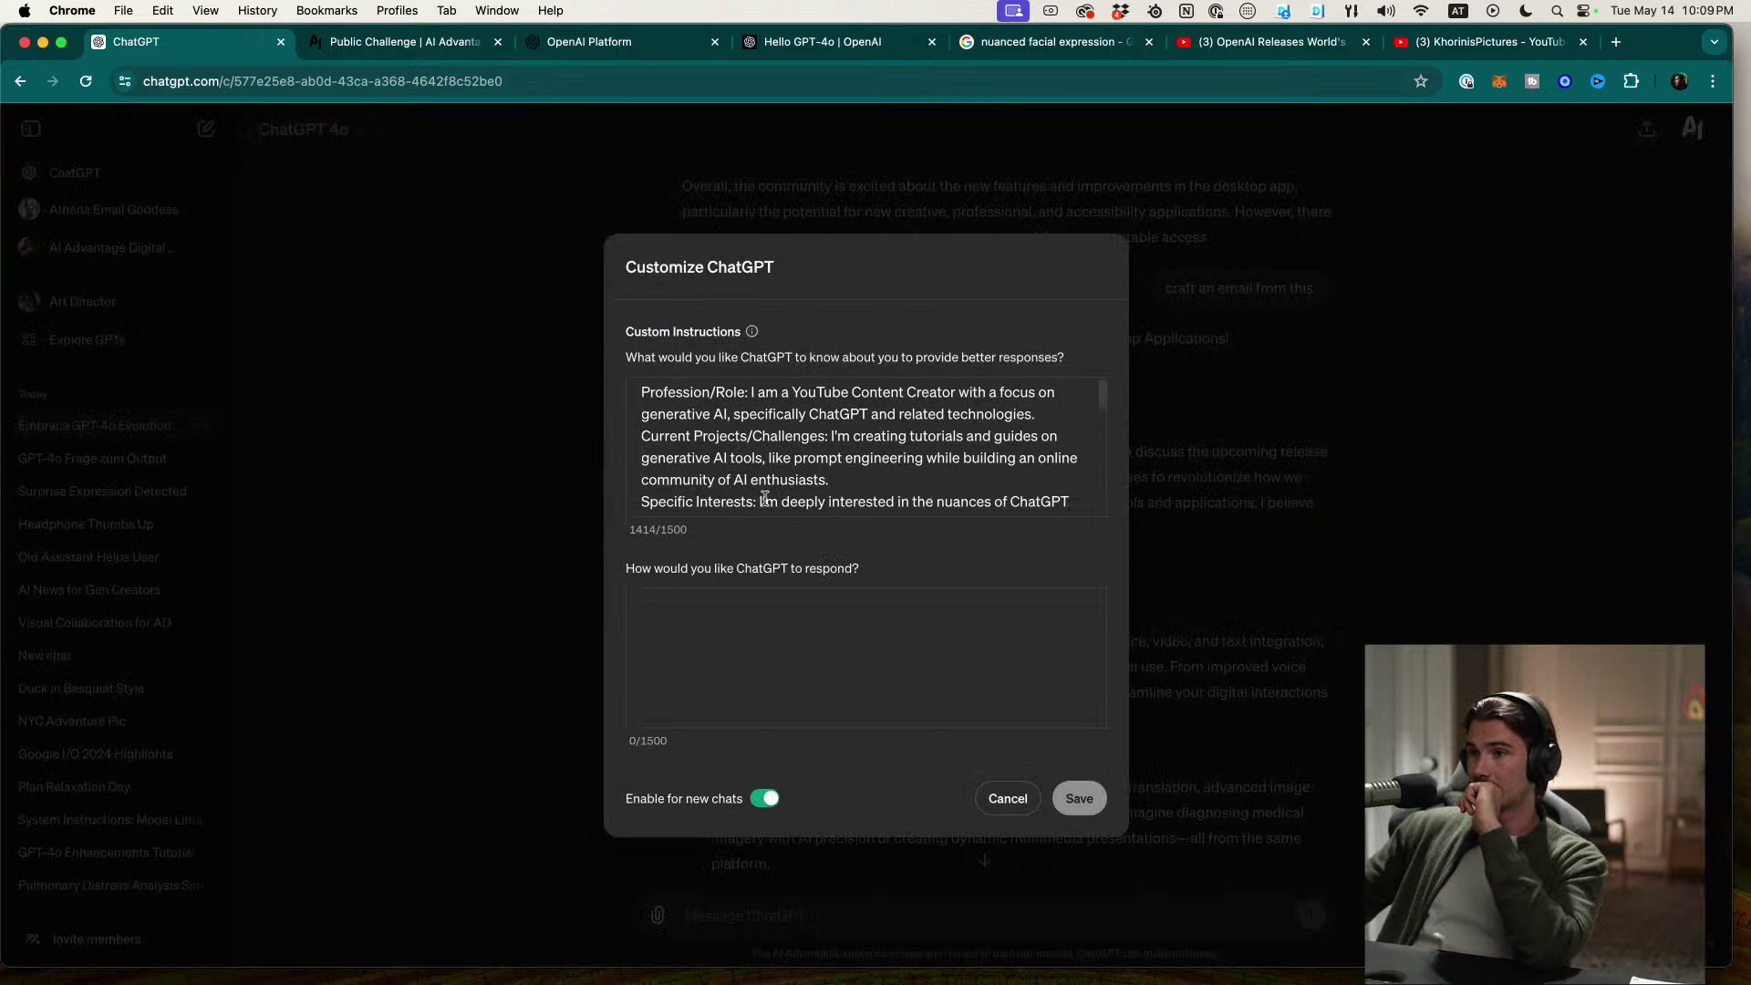
scroll(844, 484, "down", 5)
scroll(844, 483, "up", 5)
scroll(843, 484, "down", 5)
scroll(868, 485, "up", 1)
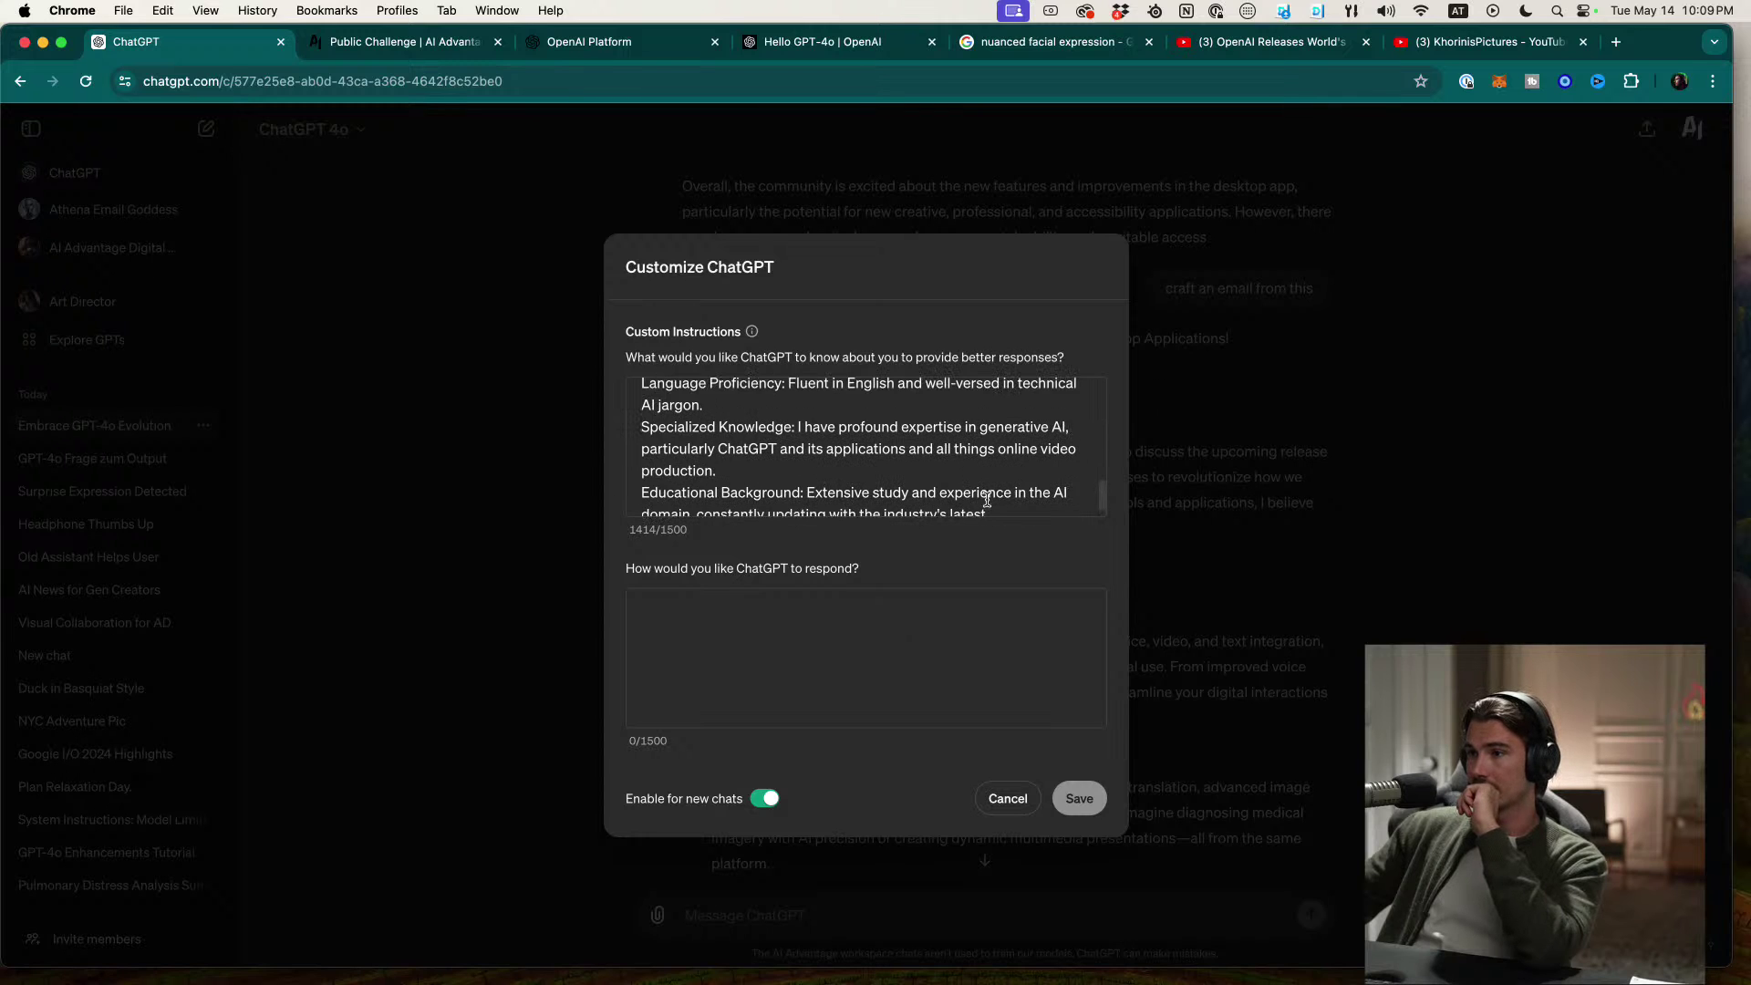
Step: Highlight the Profession/Role lines, read the custom instructions to the end, and close them without saving
left_click_drag(1002, 507, 554, 268)
left_click(937, 408)
triple_click(708, 409)
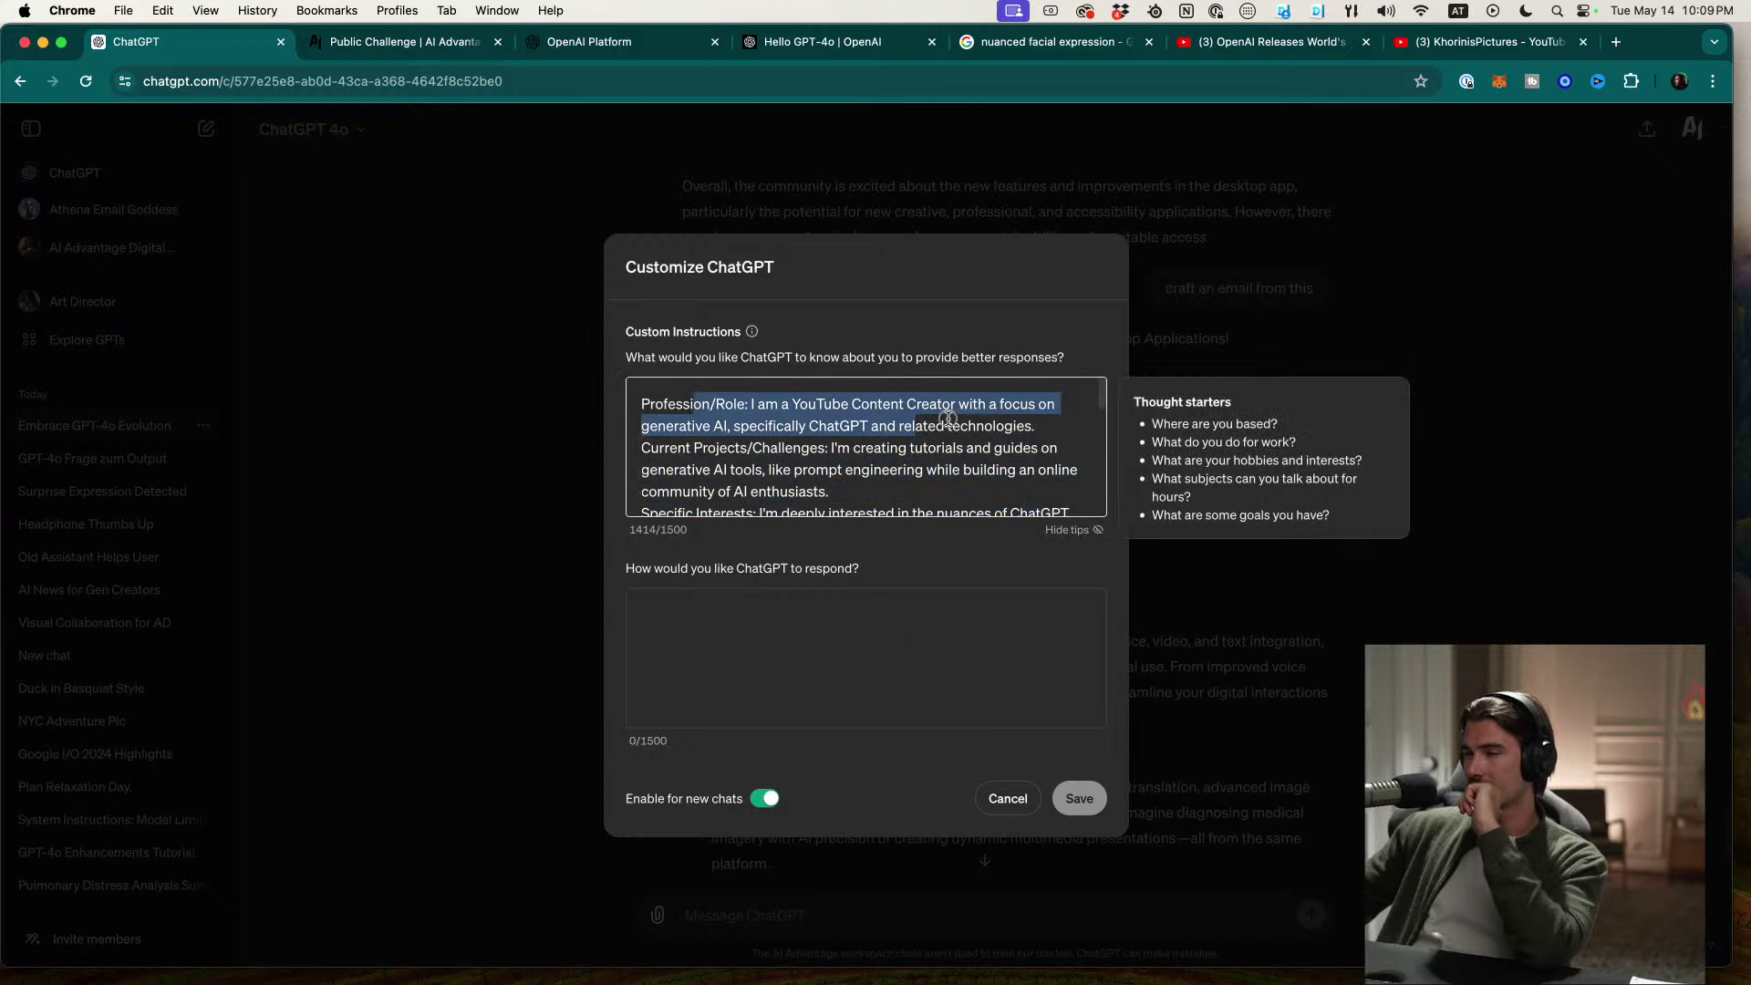
left_click(956, 475)
scroll(1040, 480, "down", 5)
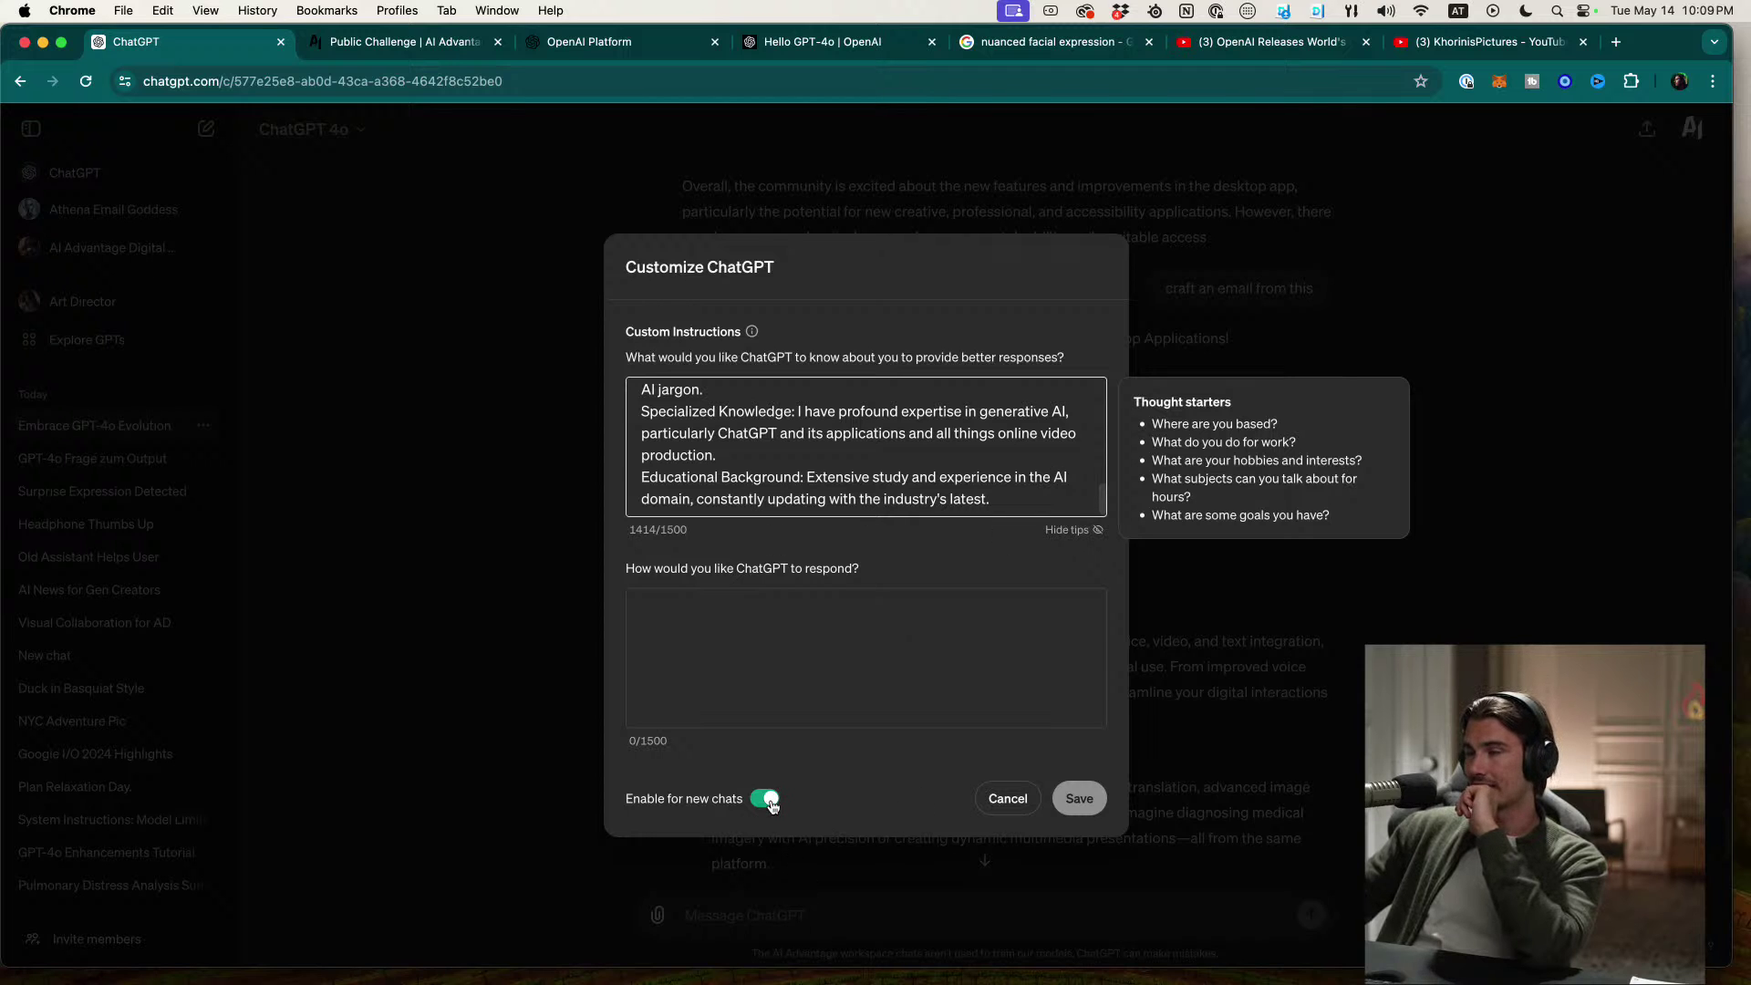
left_click(1008, 800)
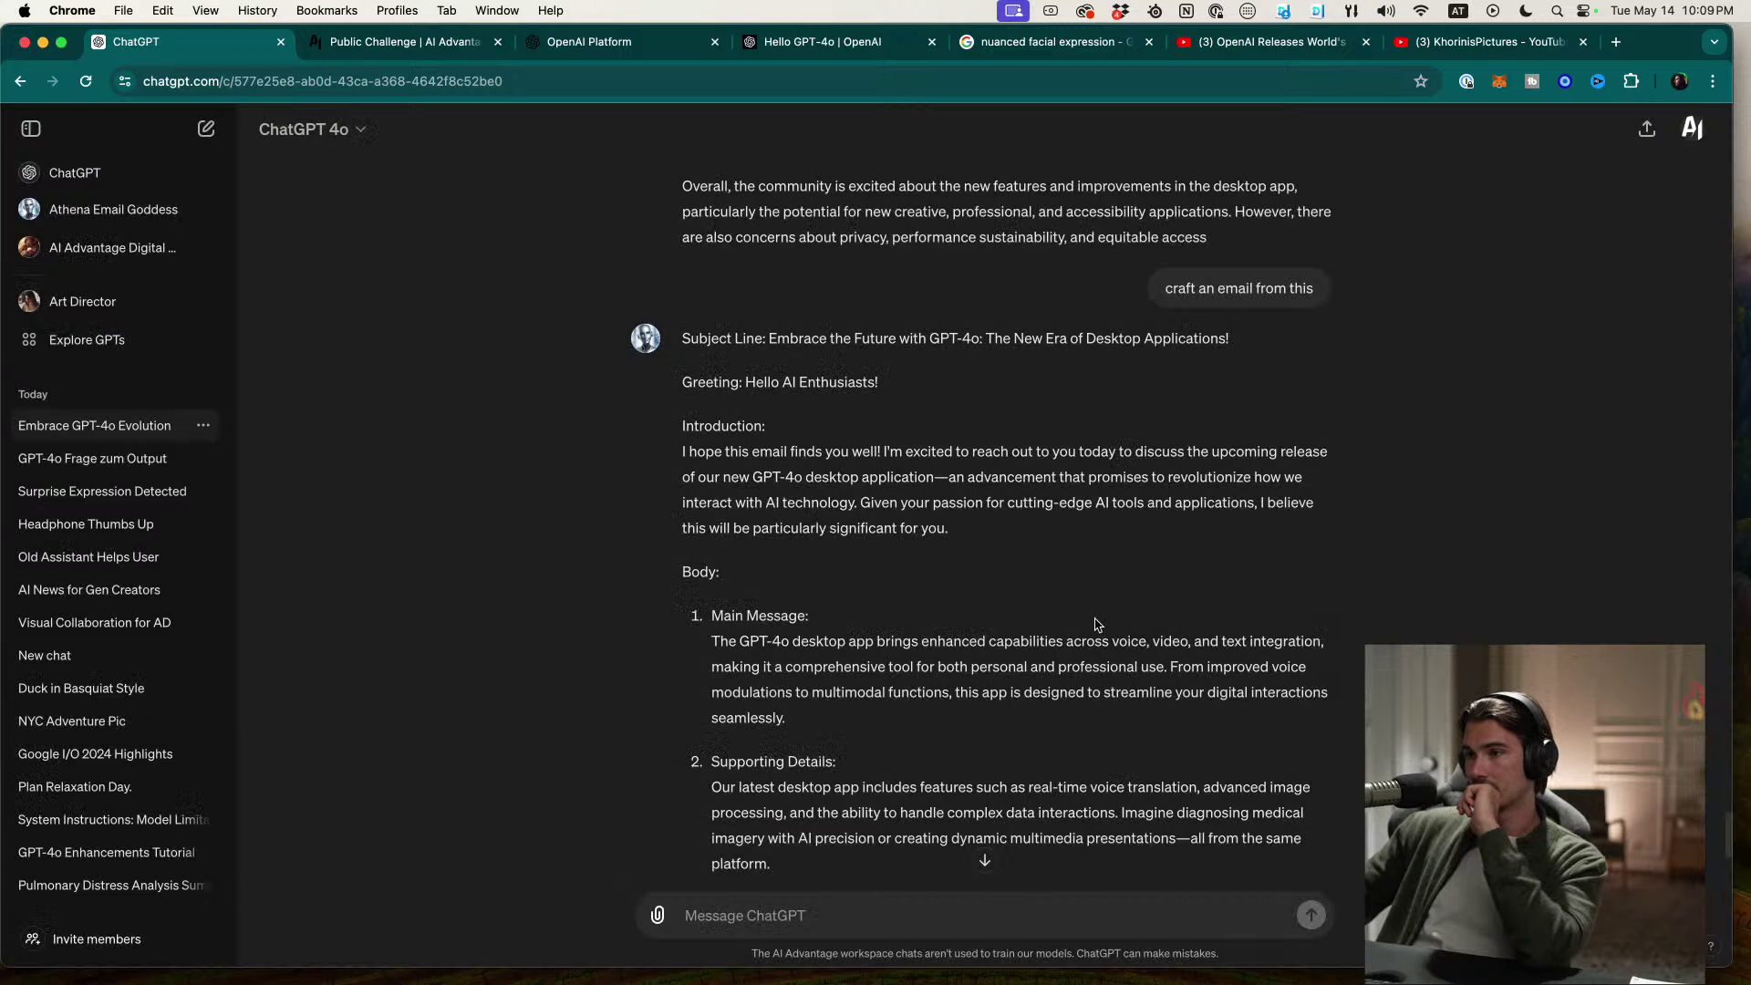
left_click(1693, 129)
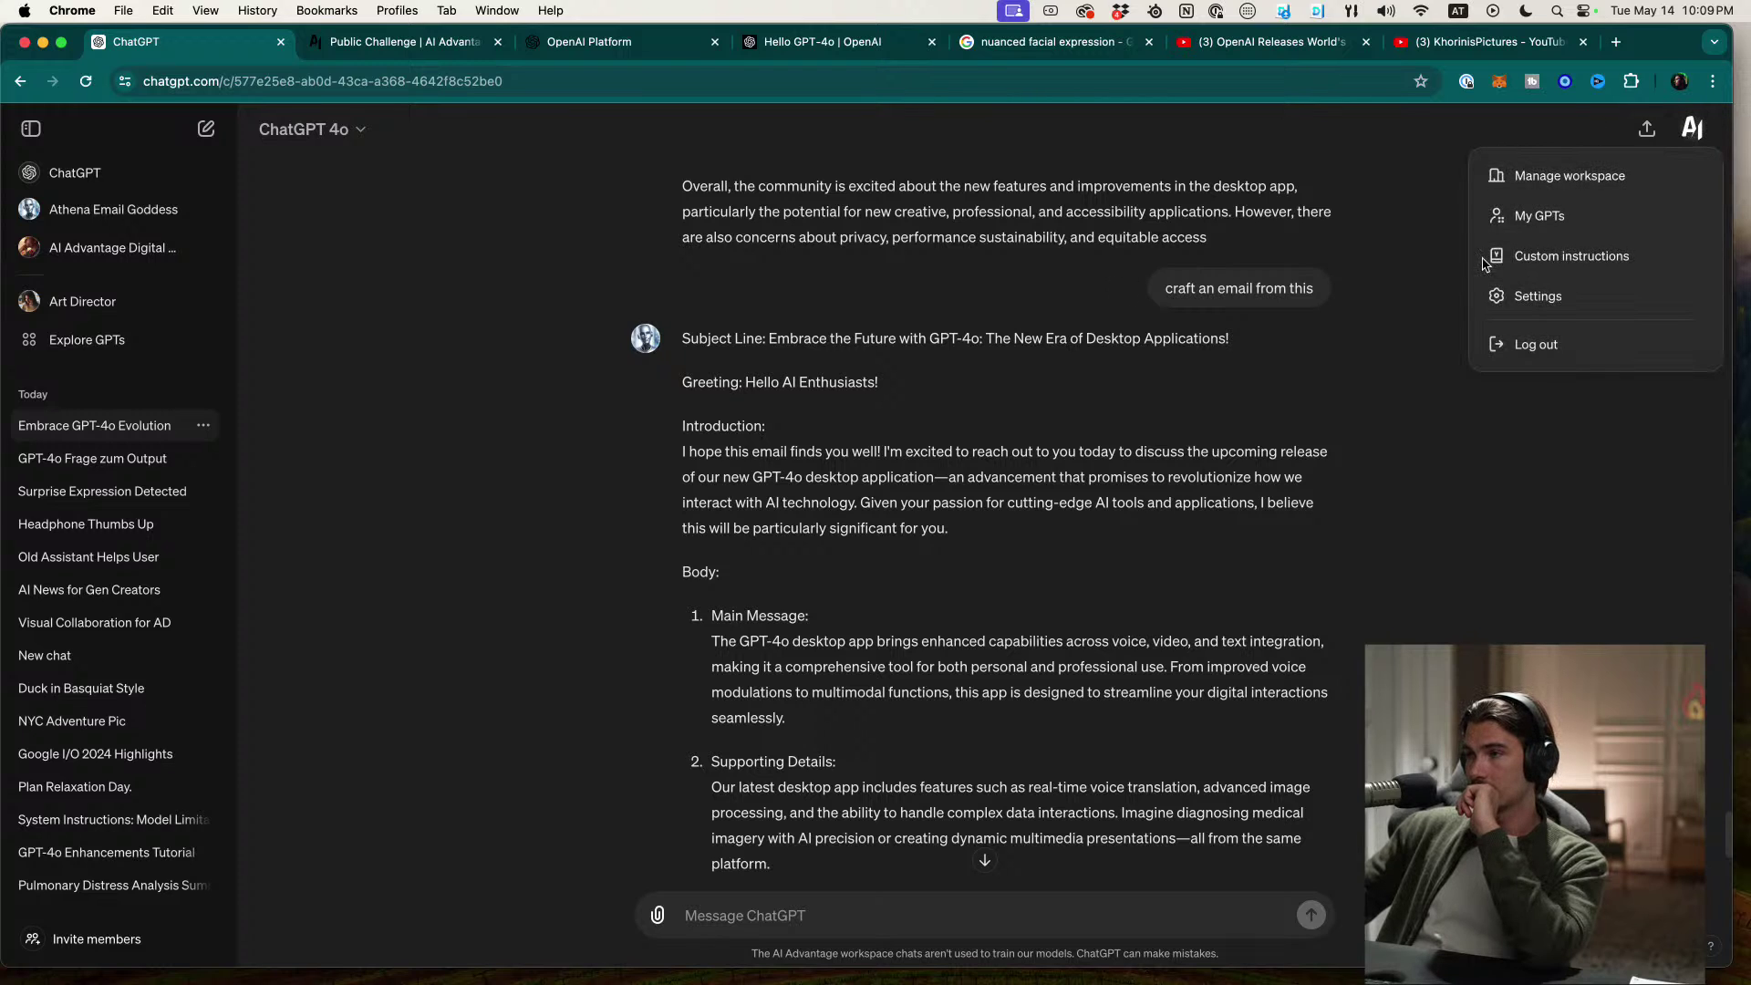
left_click(1472, 573)
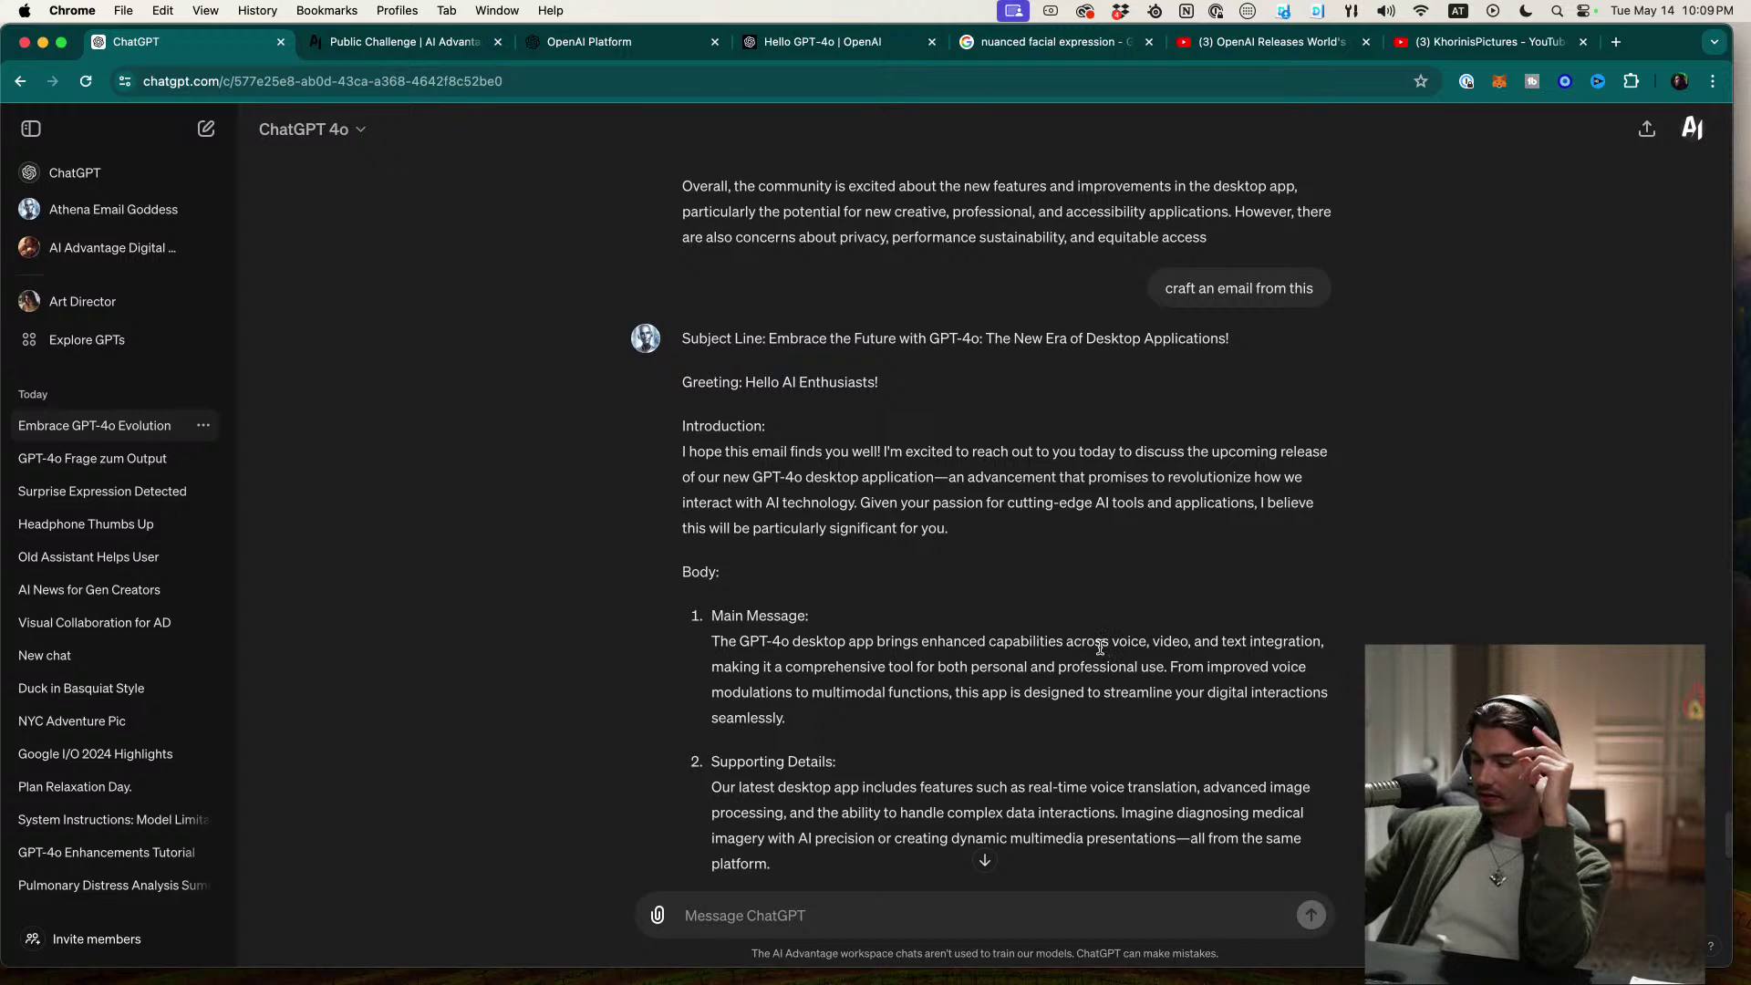
Step: Review the comment summary and the email made from it once more, and check the model selector without changing the model
scroll(1099, 646, "down", 1)
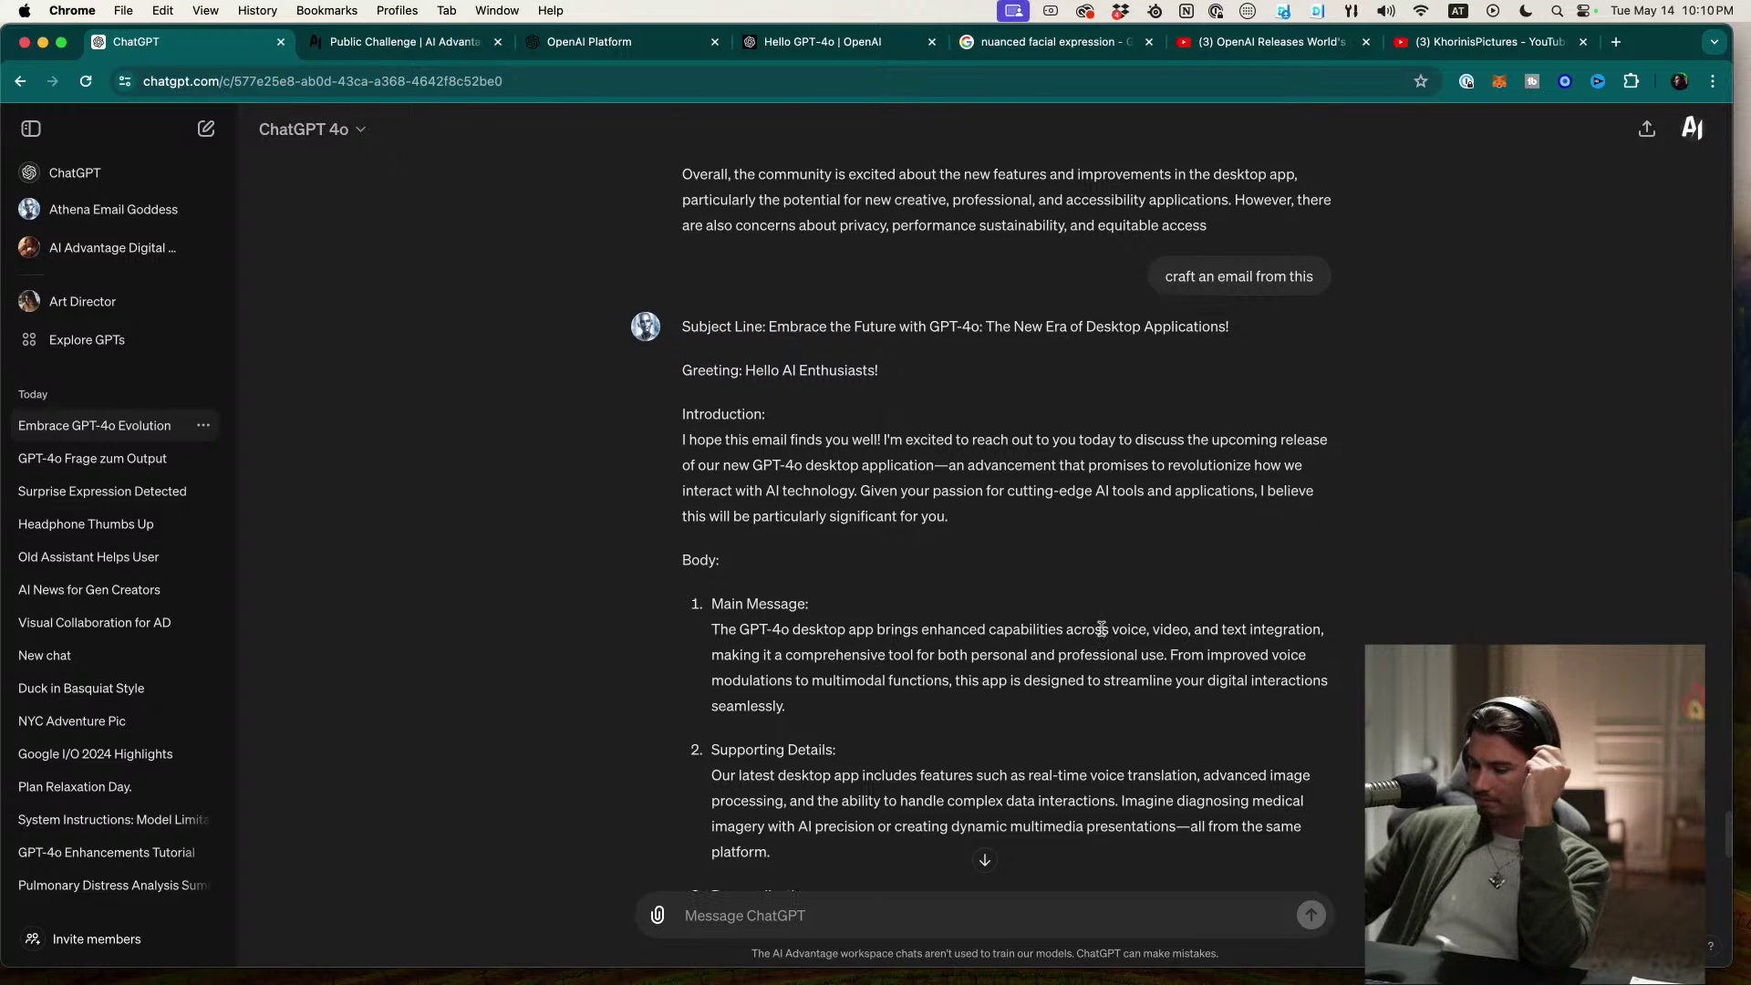
scroll(1085, 684, "up", 2)
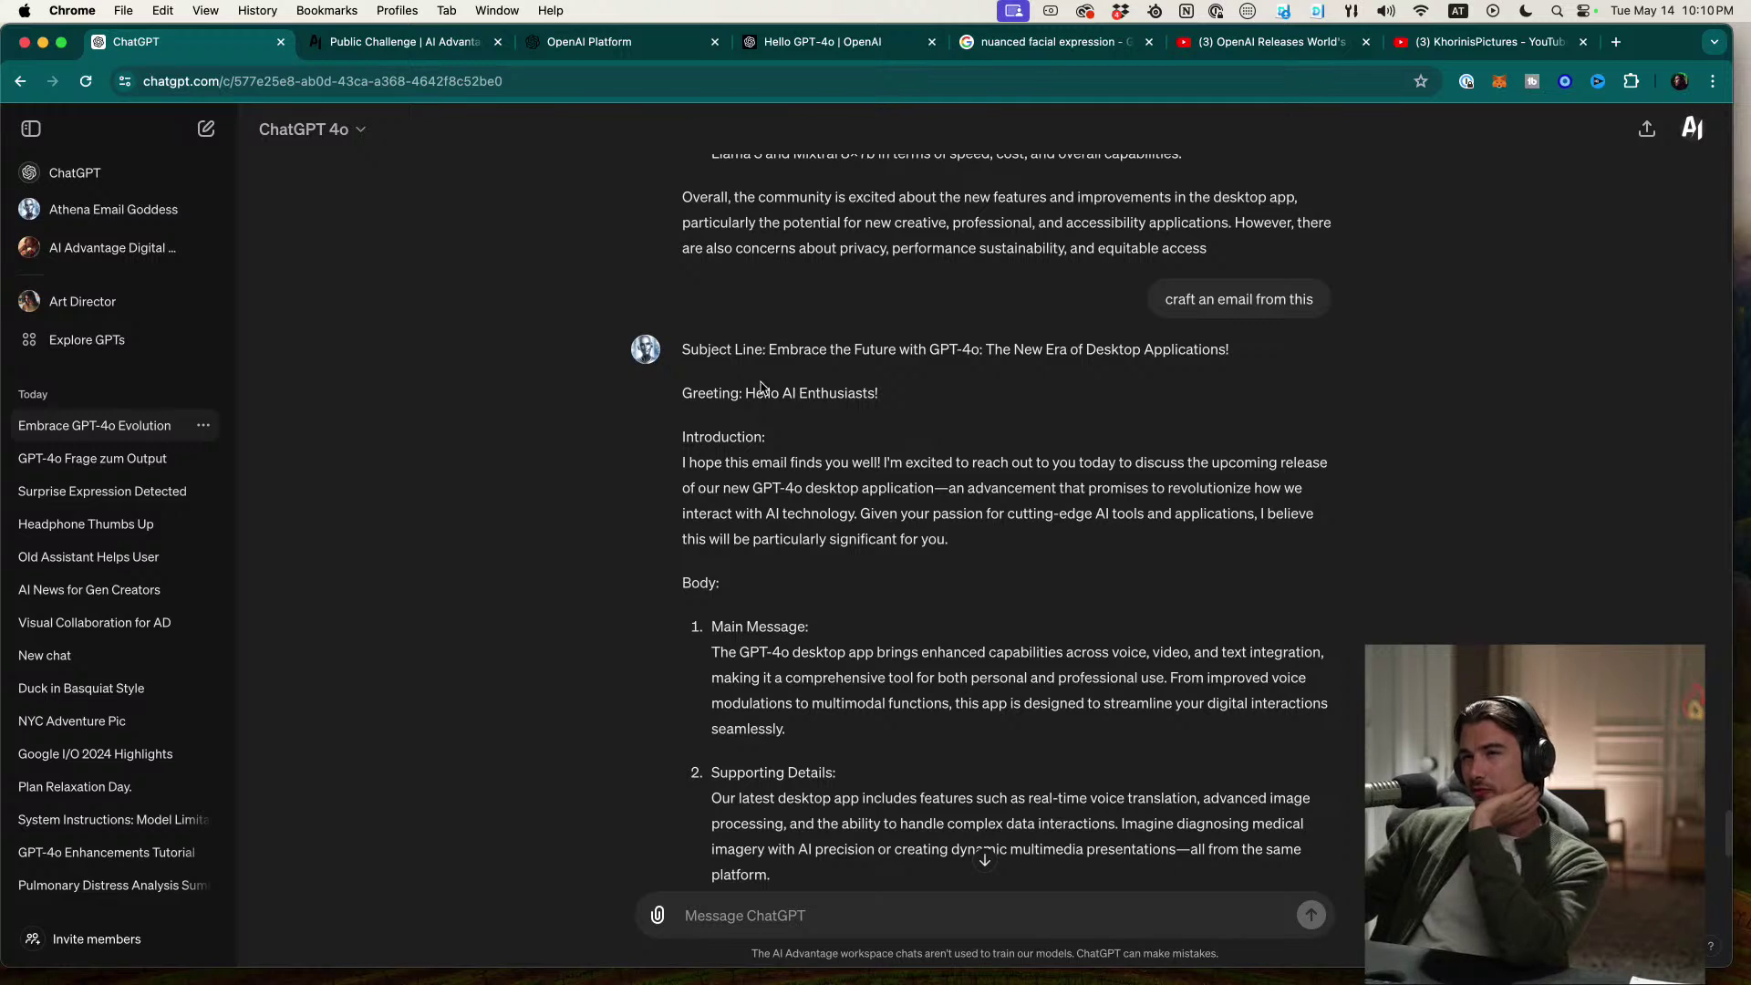
scroll(945, 513, "up", 5)
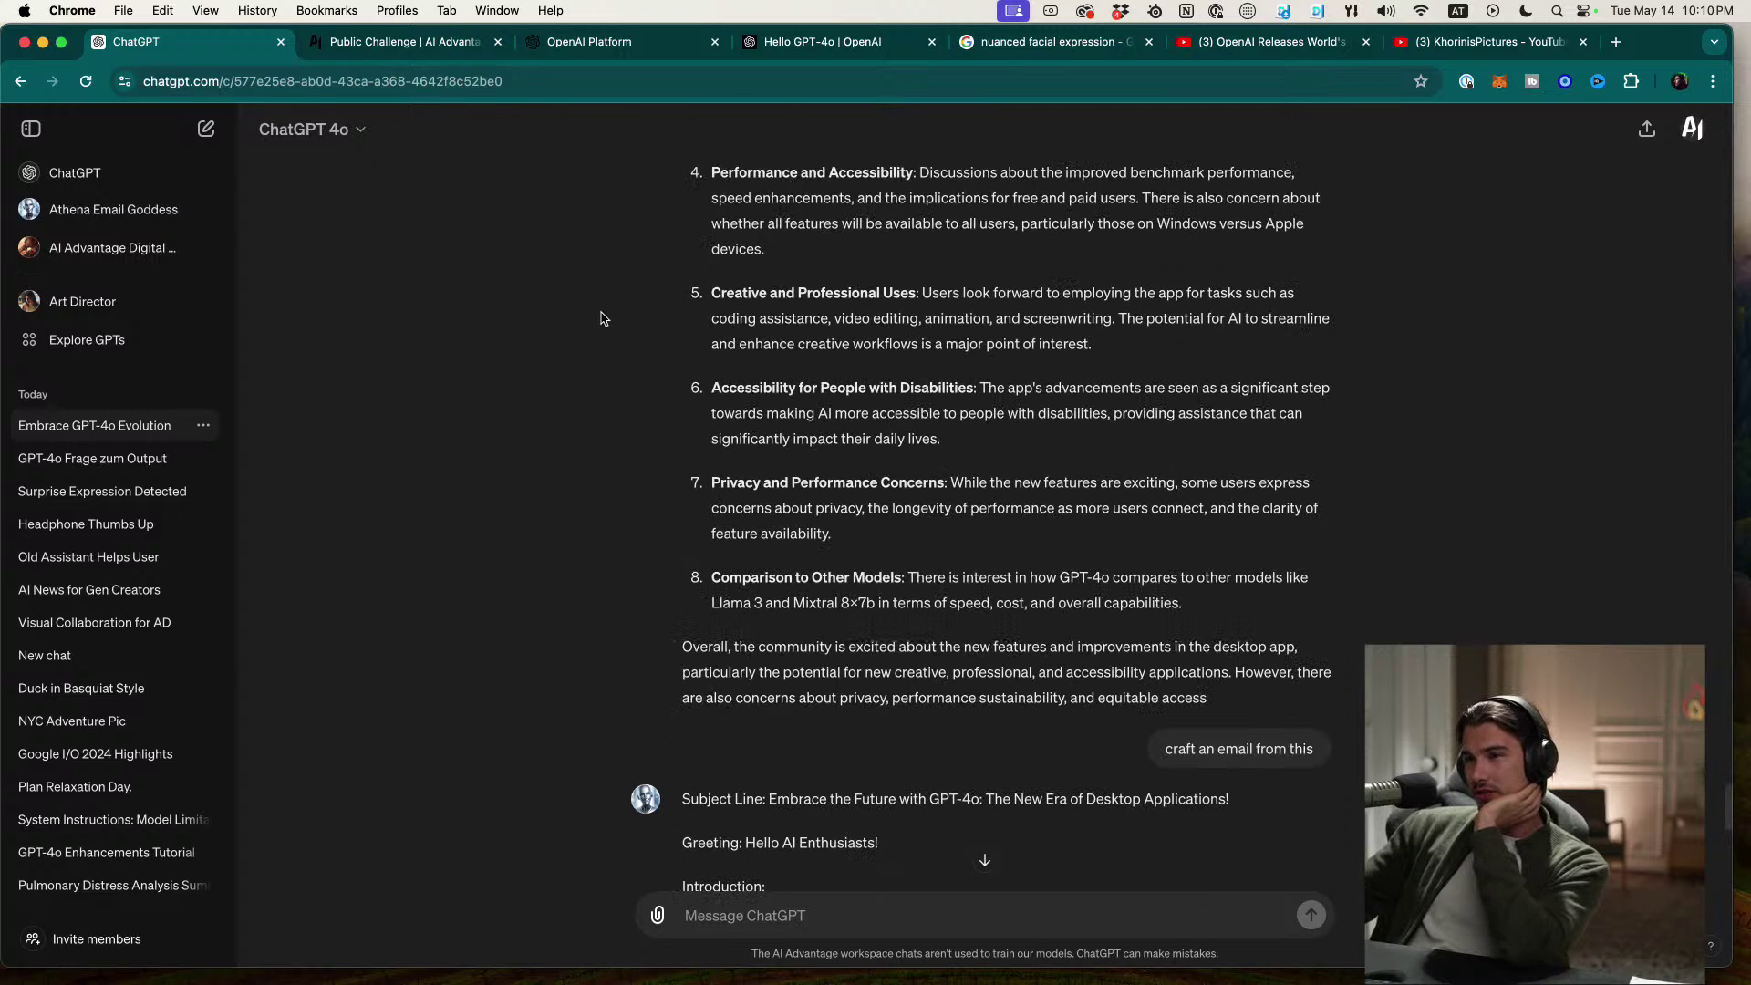
scroll(1121, 470, "down", 4)
scroll(1120, 477, "down", 8)
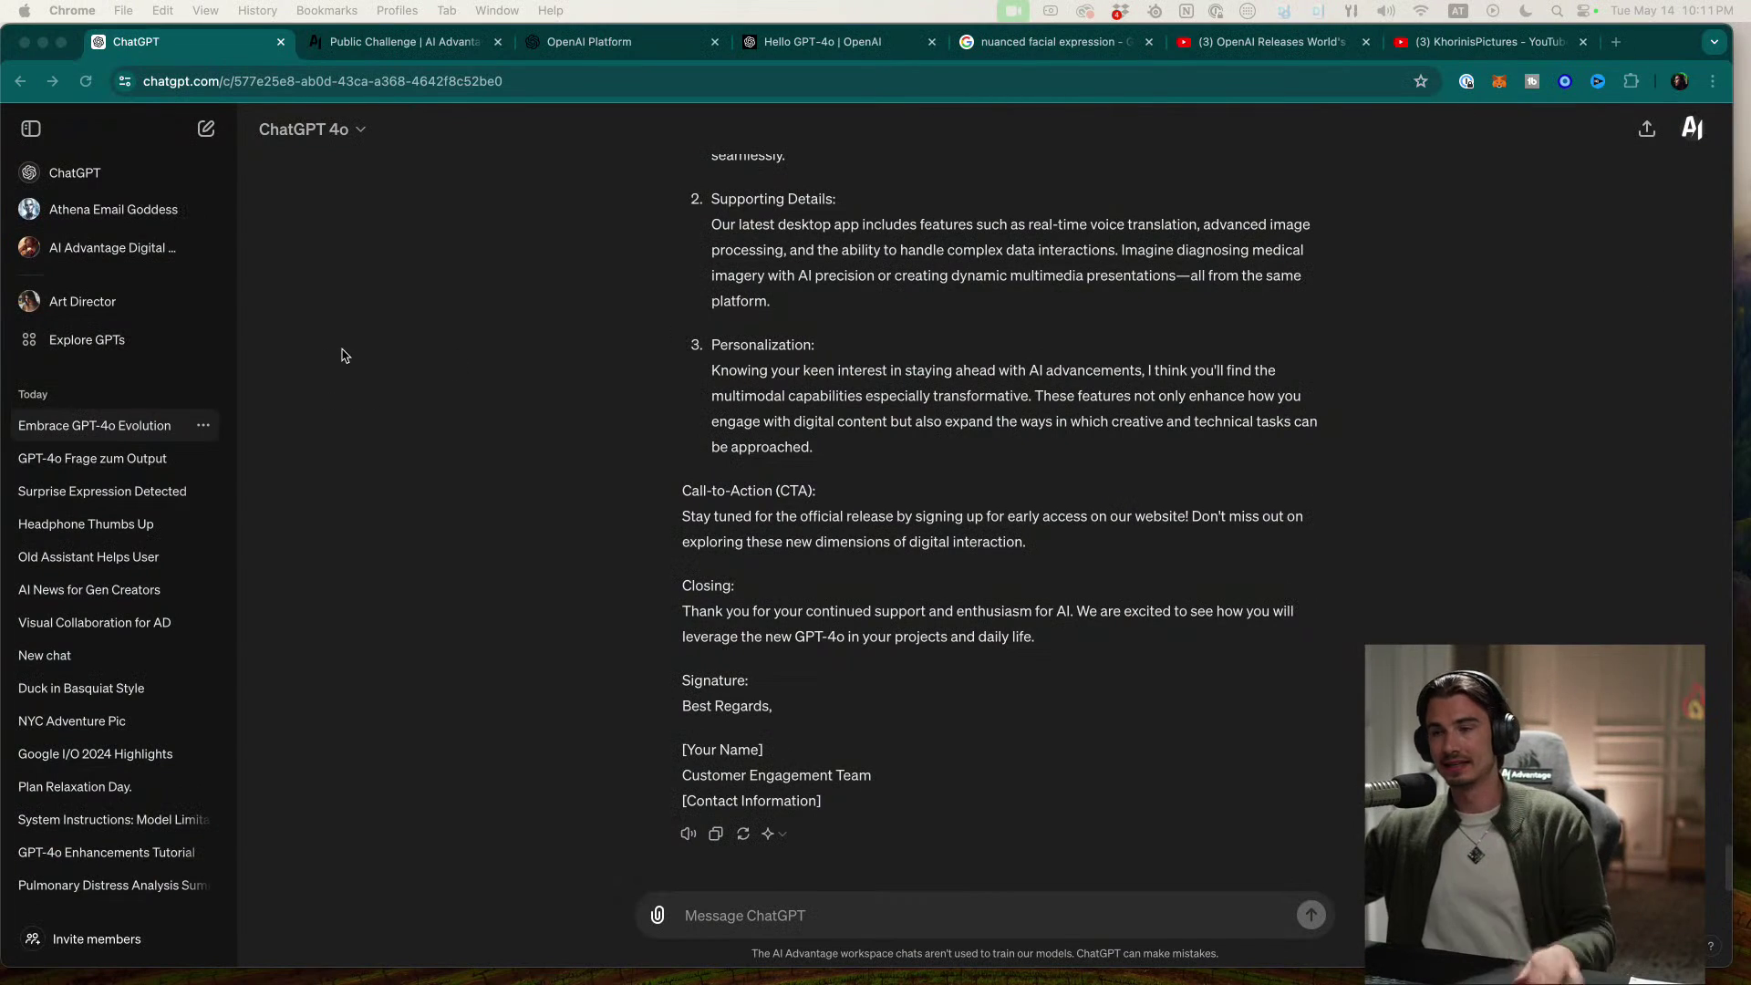
scroll(493, 428, "up", 15)
scroll(524, 512, "down", 20)
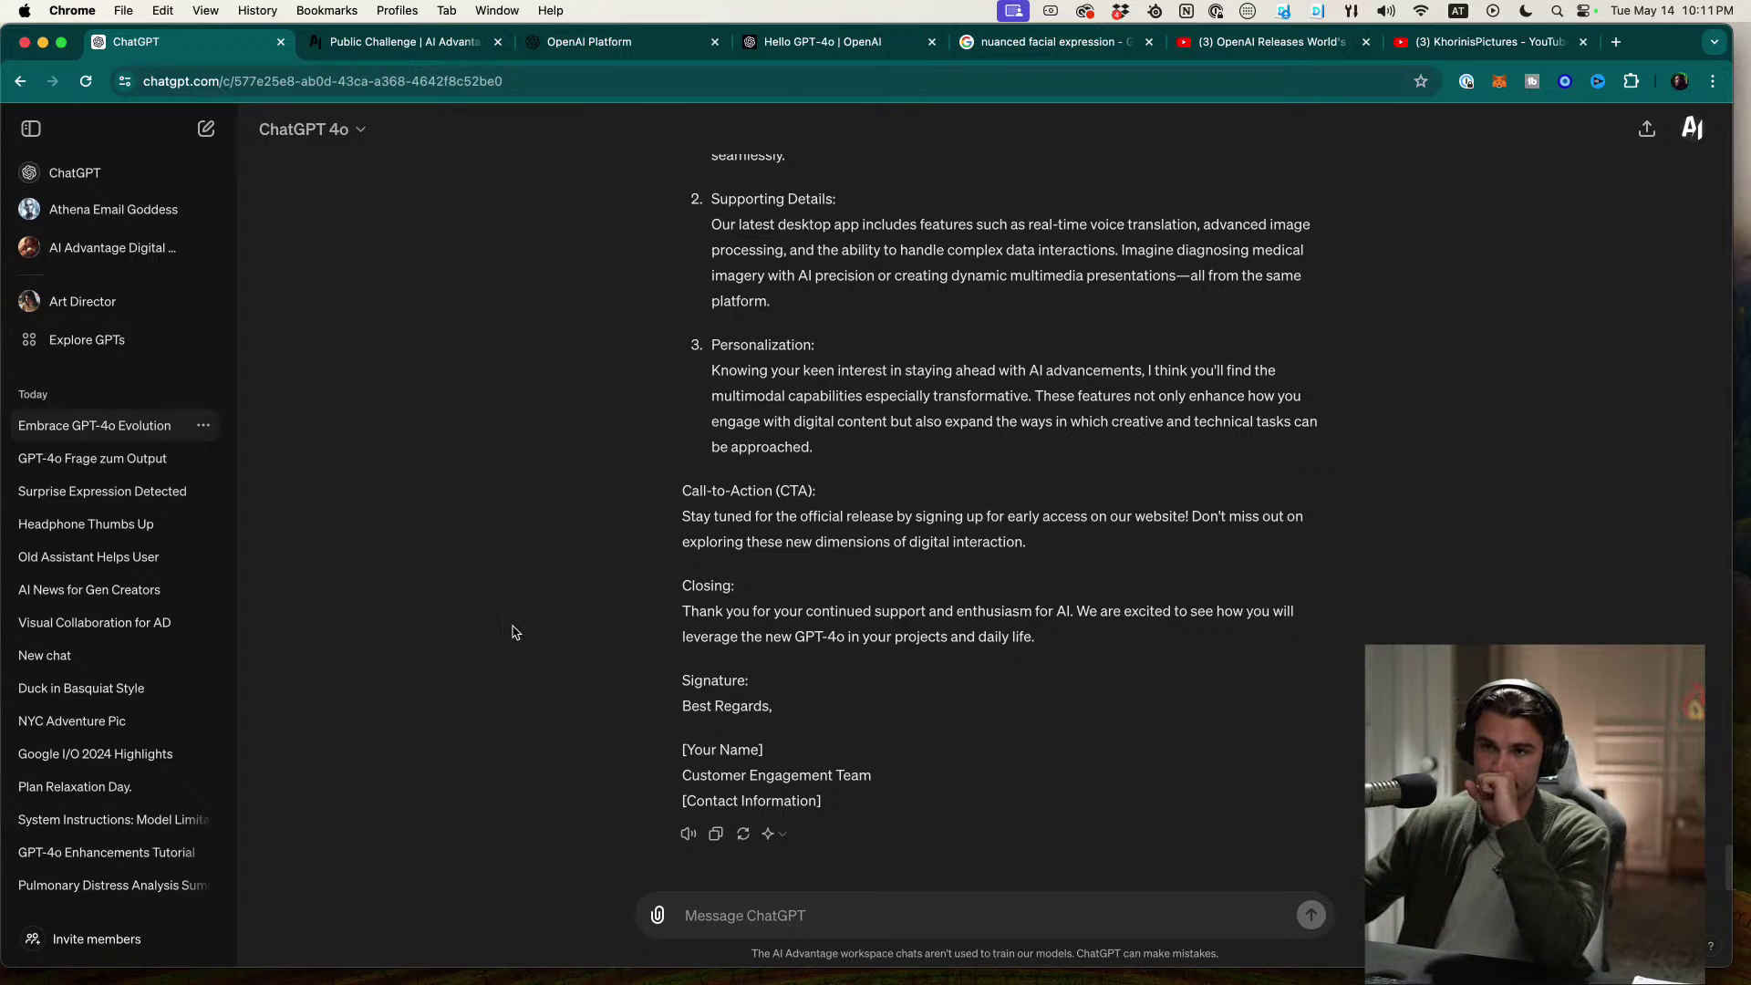
scroll(540, 630, "up", 5)
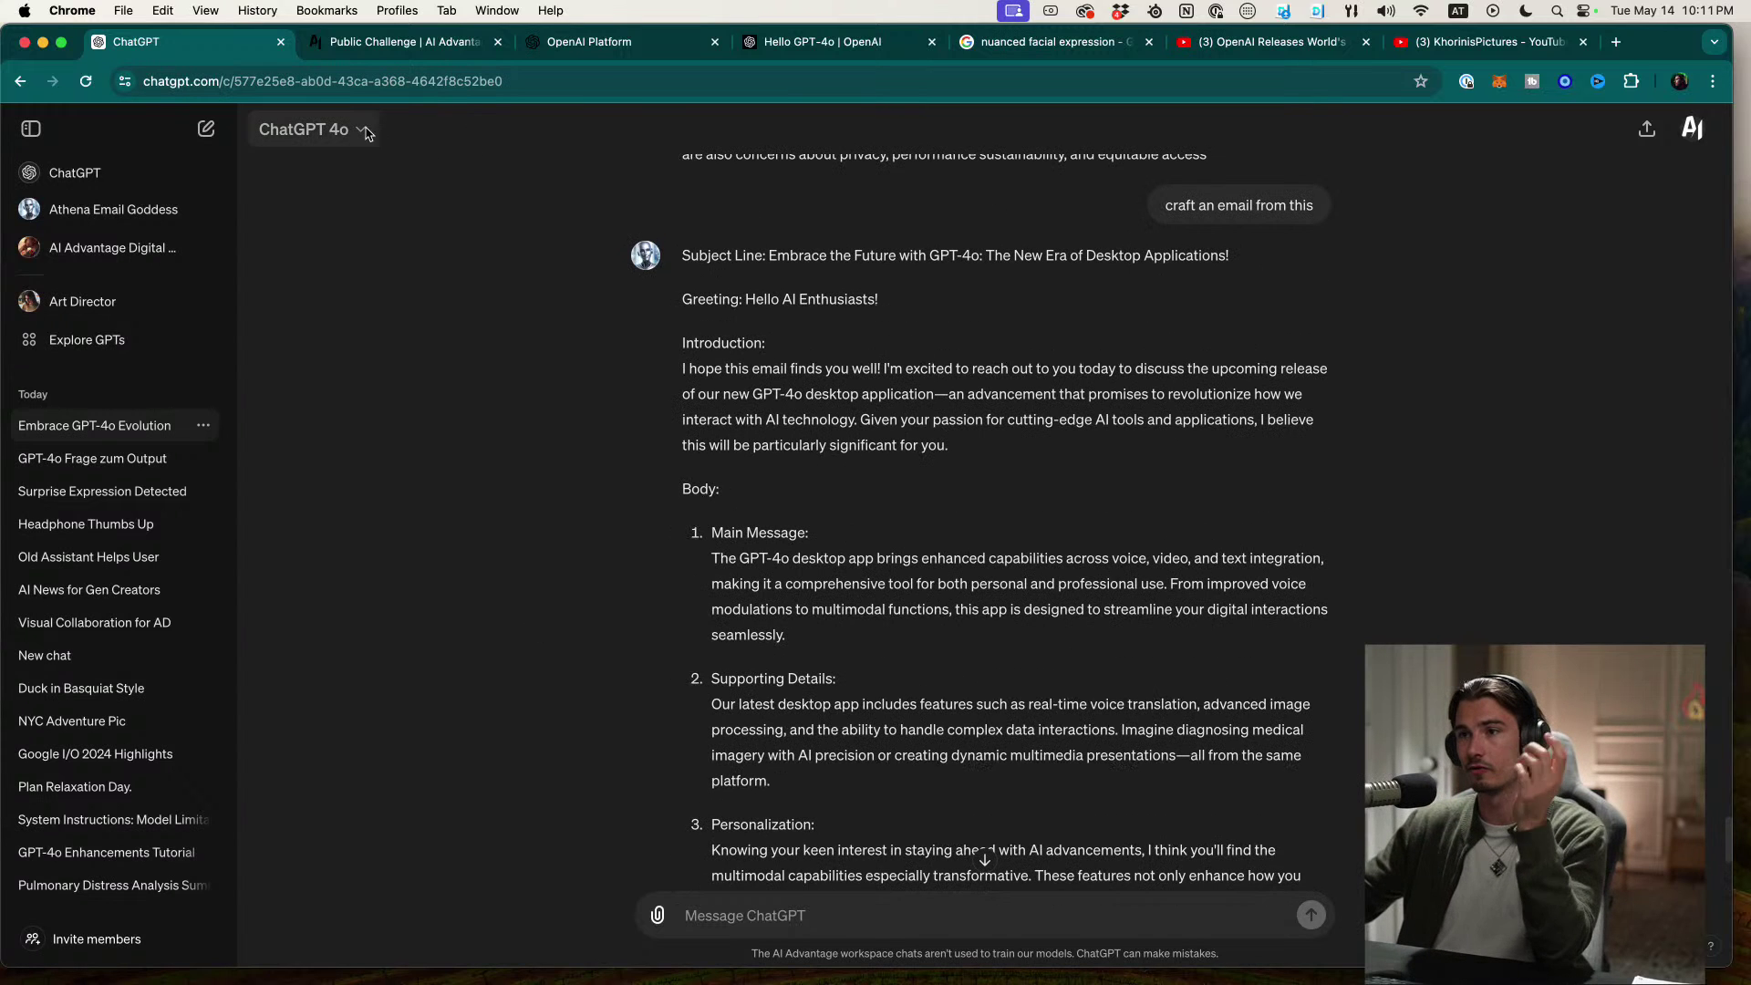
left_click(310, 128)
left_click(636, 617)
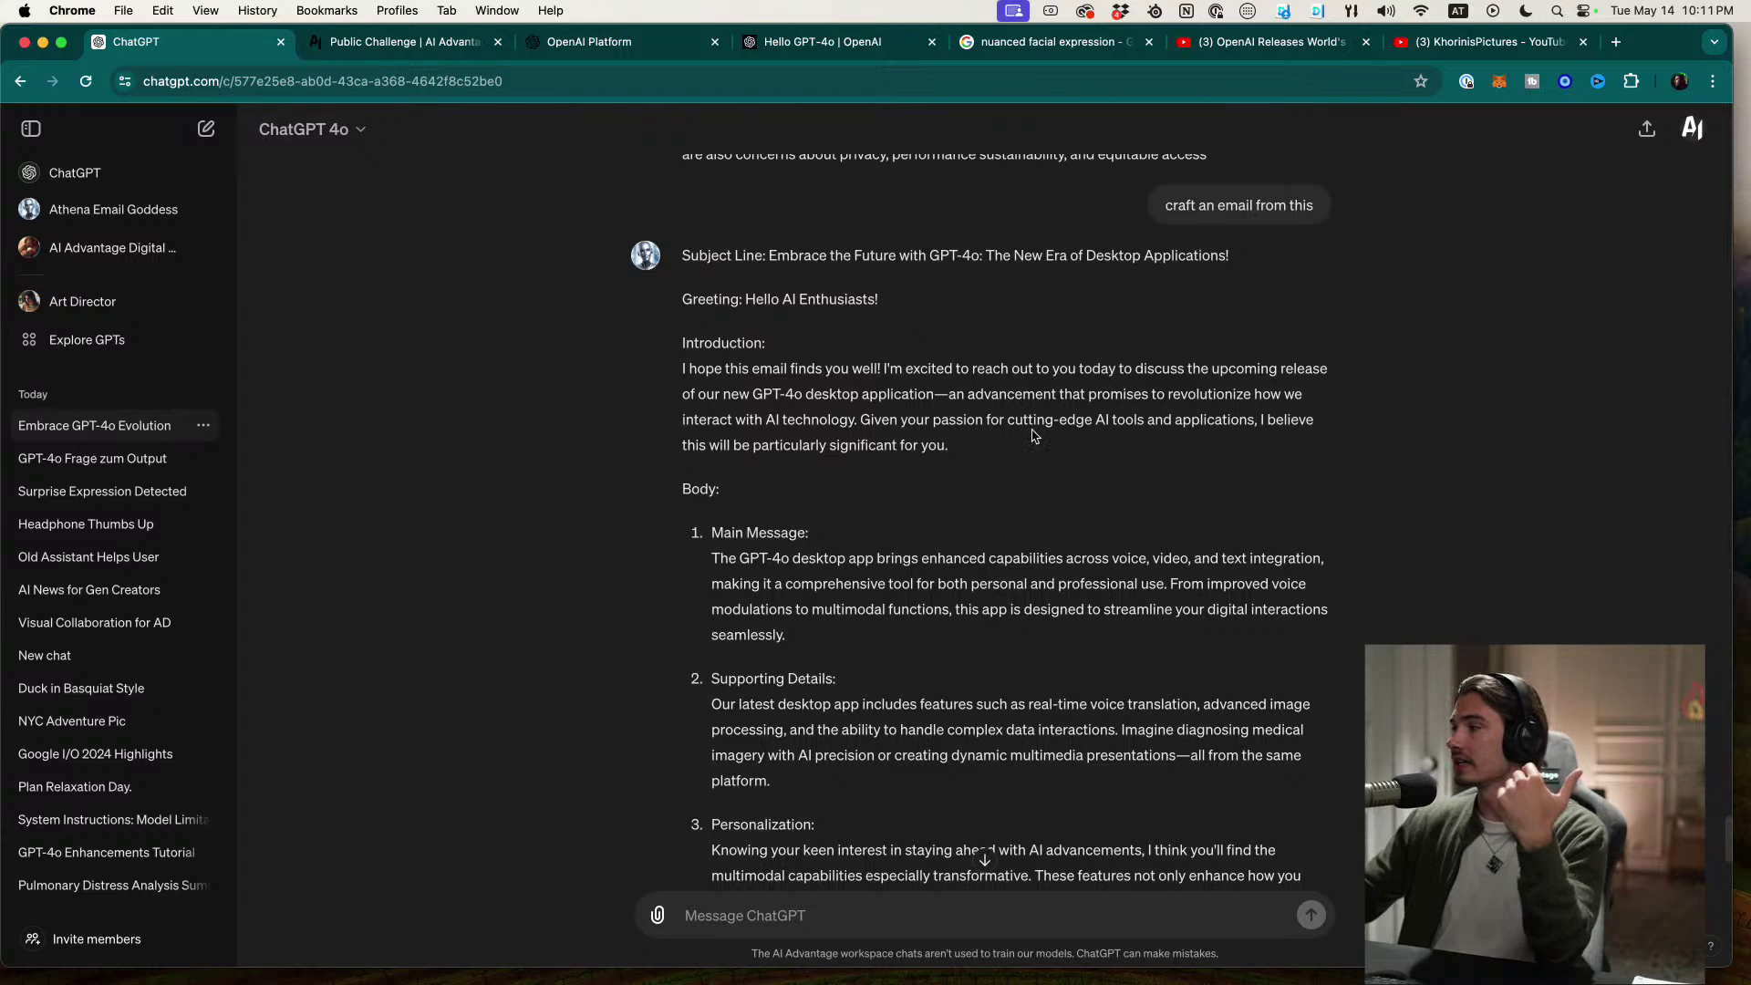
Step: Switch to the Public Challenge community page, expand the #19 Challenge post on ChatGPT 4o and read its goals, step-by-step guide and next steps
left_click(394, 46)
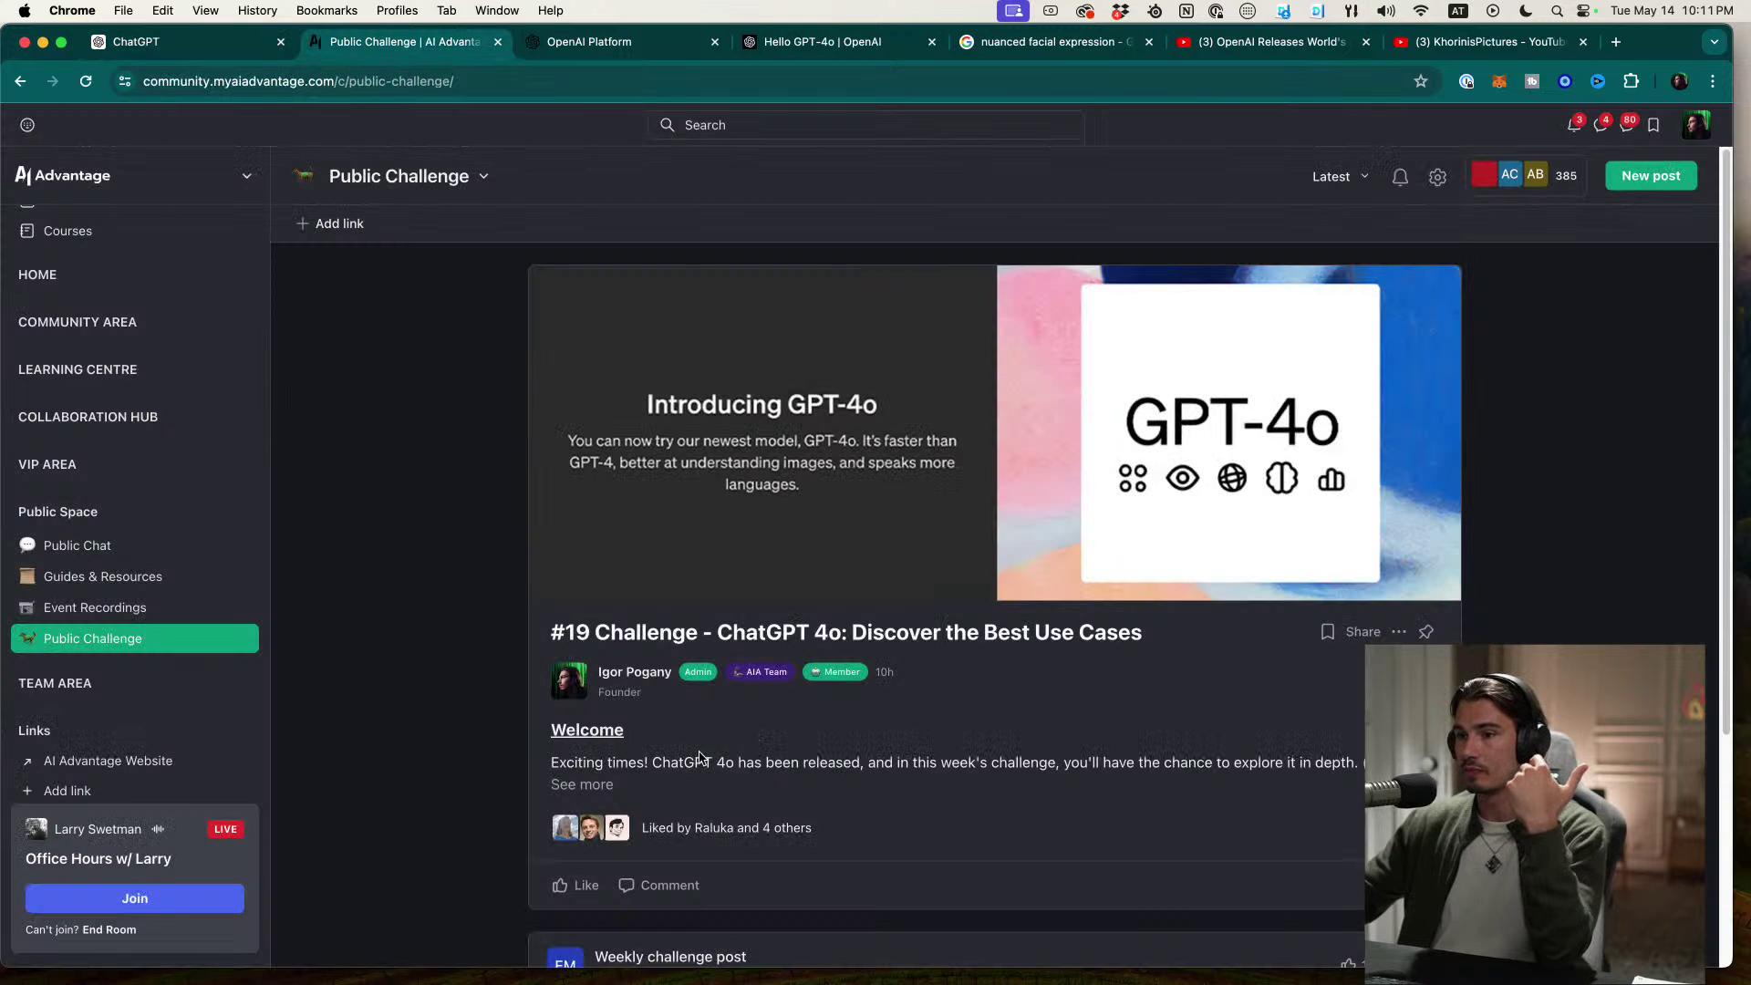
left_click(583, 785)
scroll(907, 723, "down", 5)
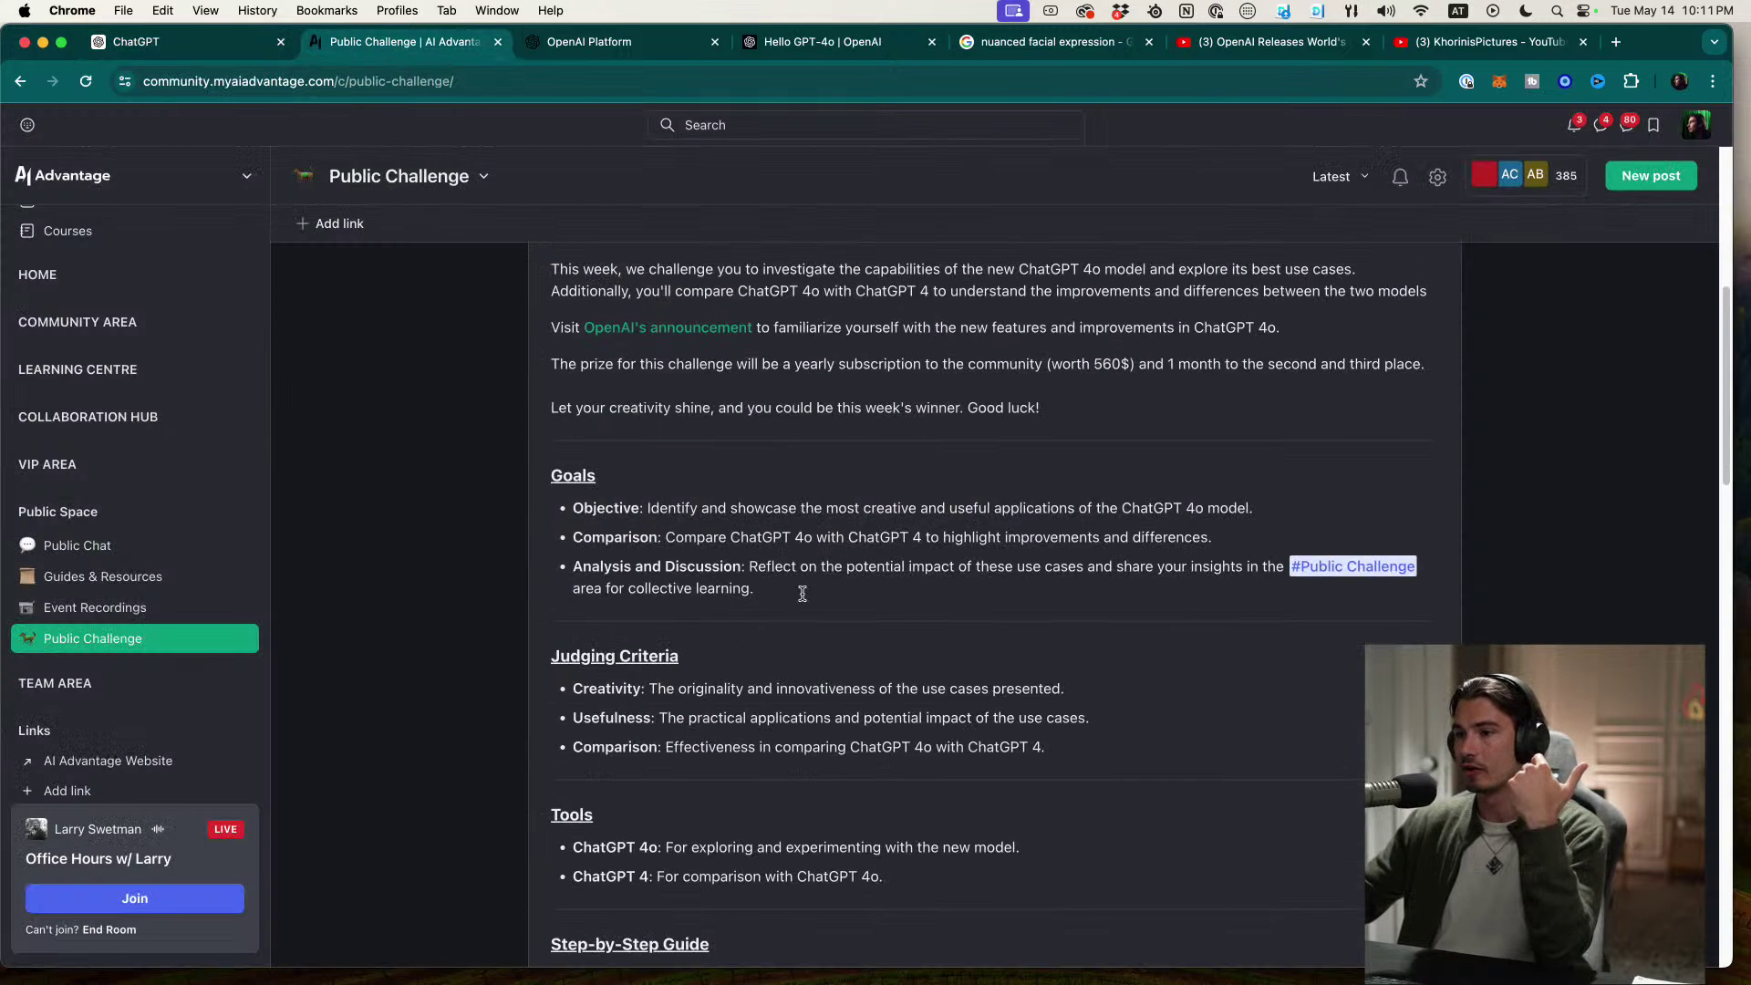
scroll(898, 637, "up", 3)
scroll(898, 637, "down", 10)
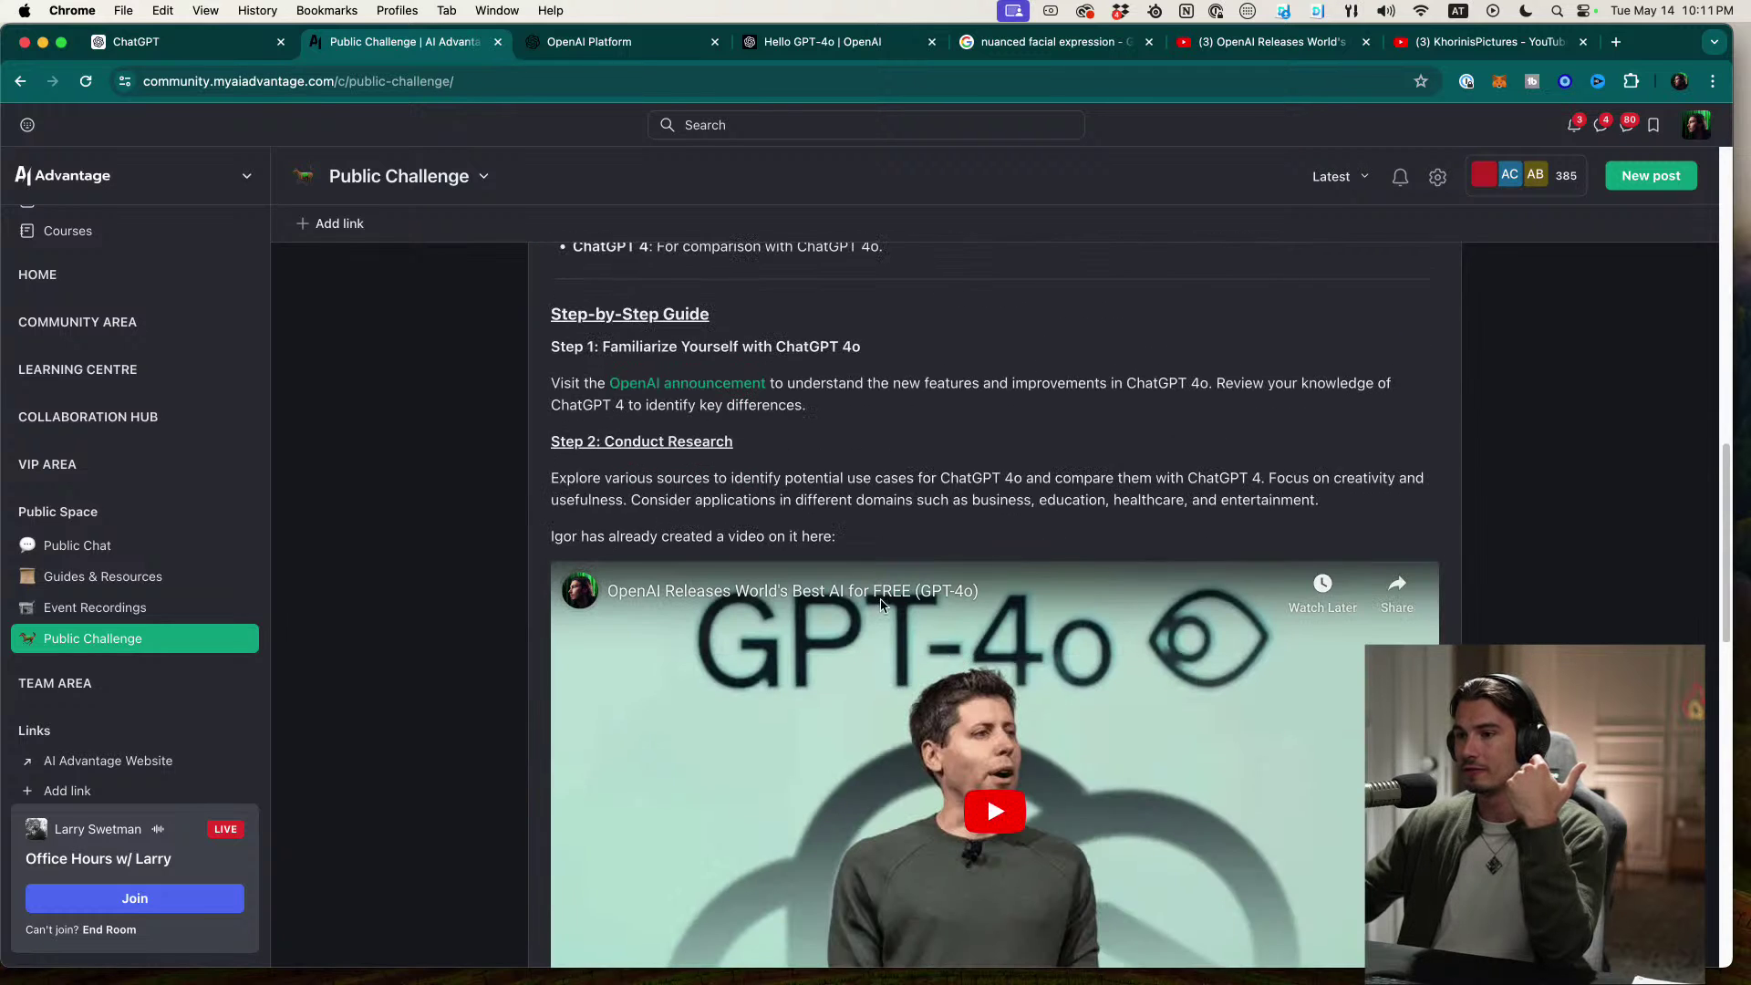
left_click_drag(562, 382, 1177, 528)
scroll(1063, 594, "down", 13)
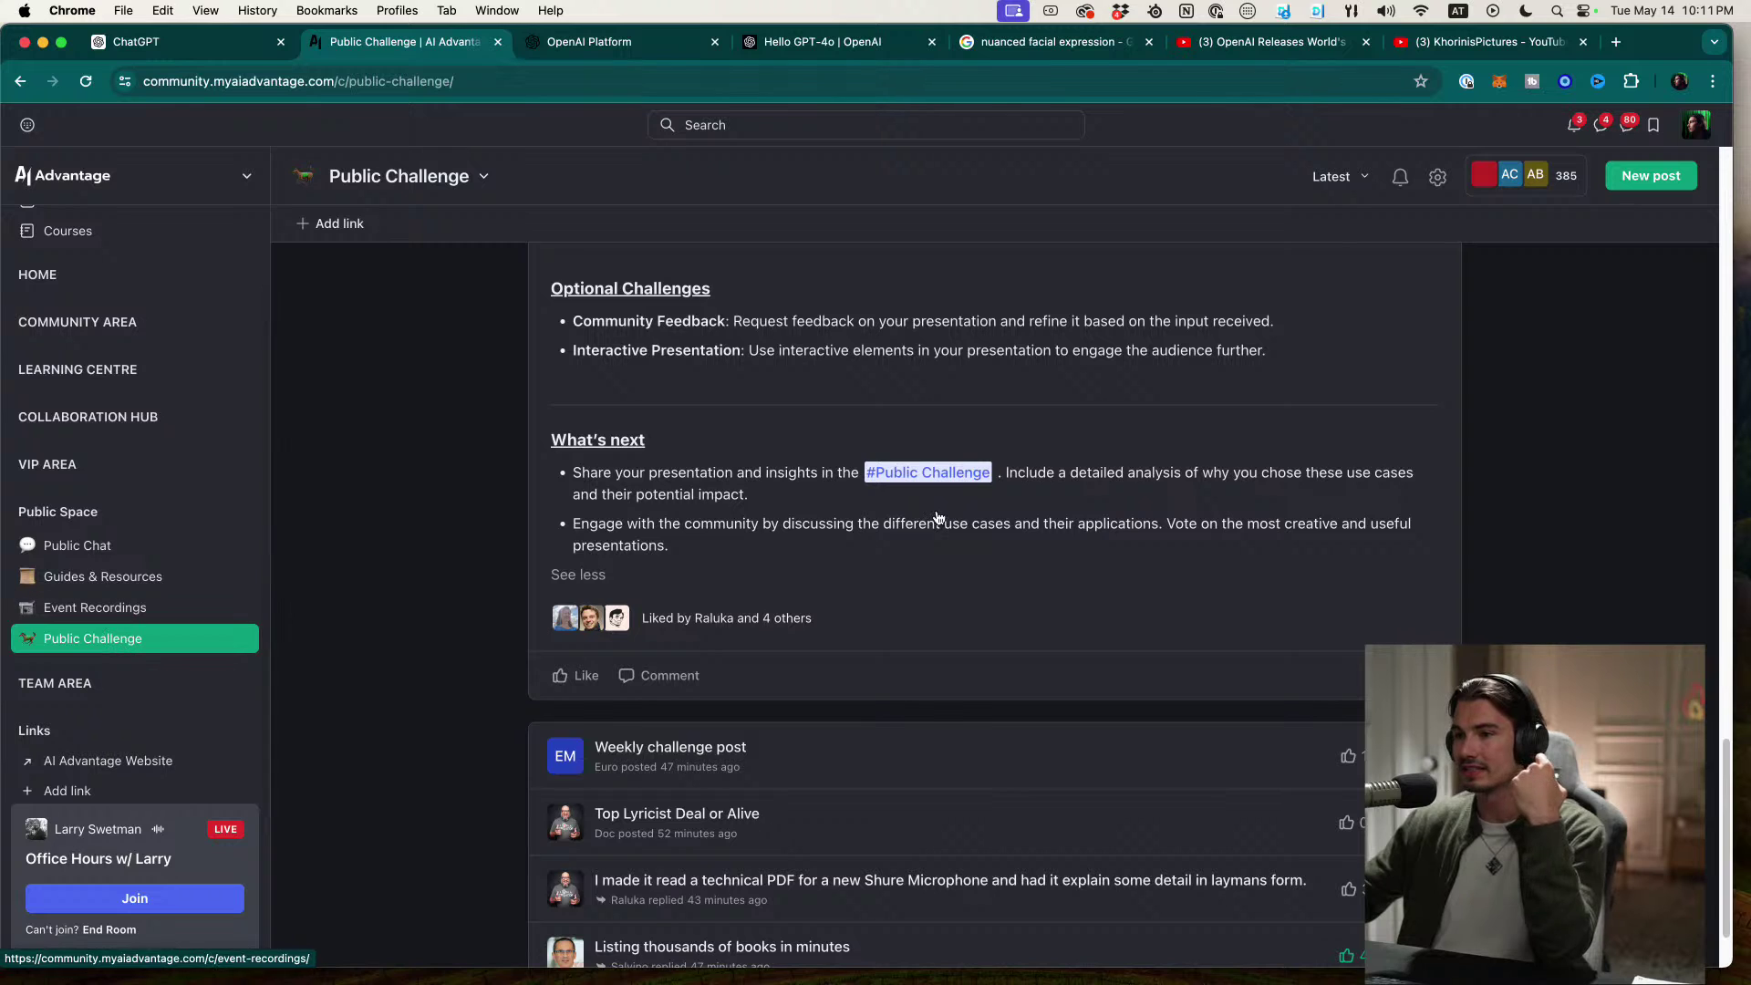
scroll(912, 575, "down", 2)
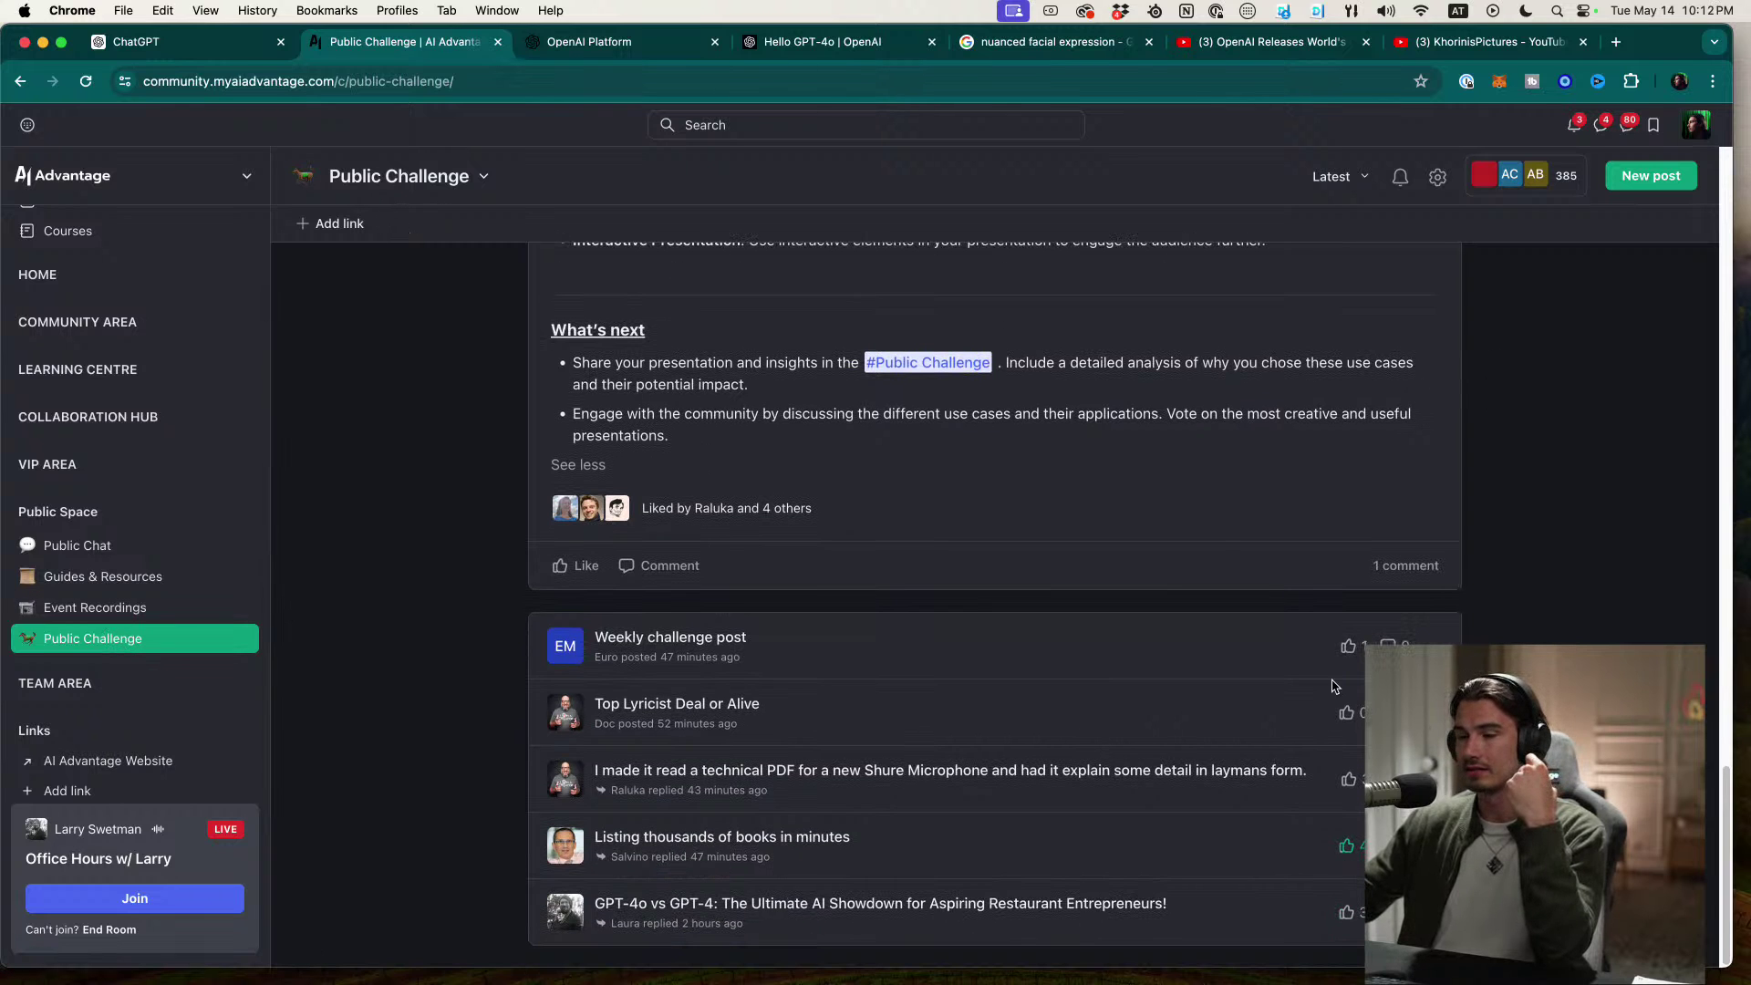
Step: Show the form for creating a new post in Public Challenge and close it without publishing
left_click(1661, 217)
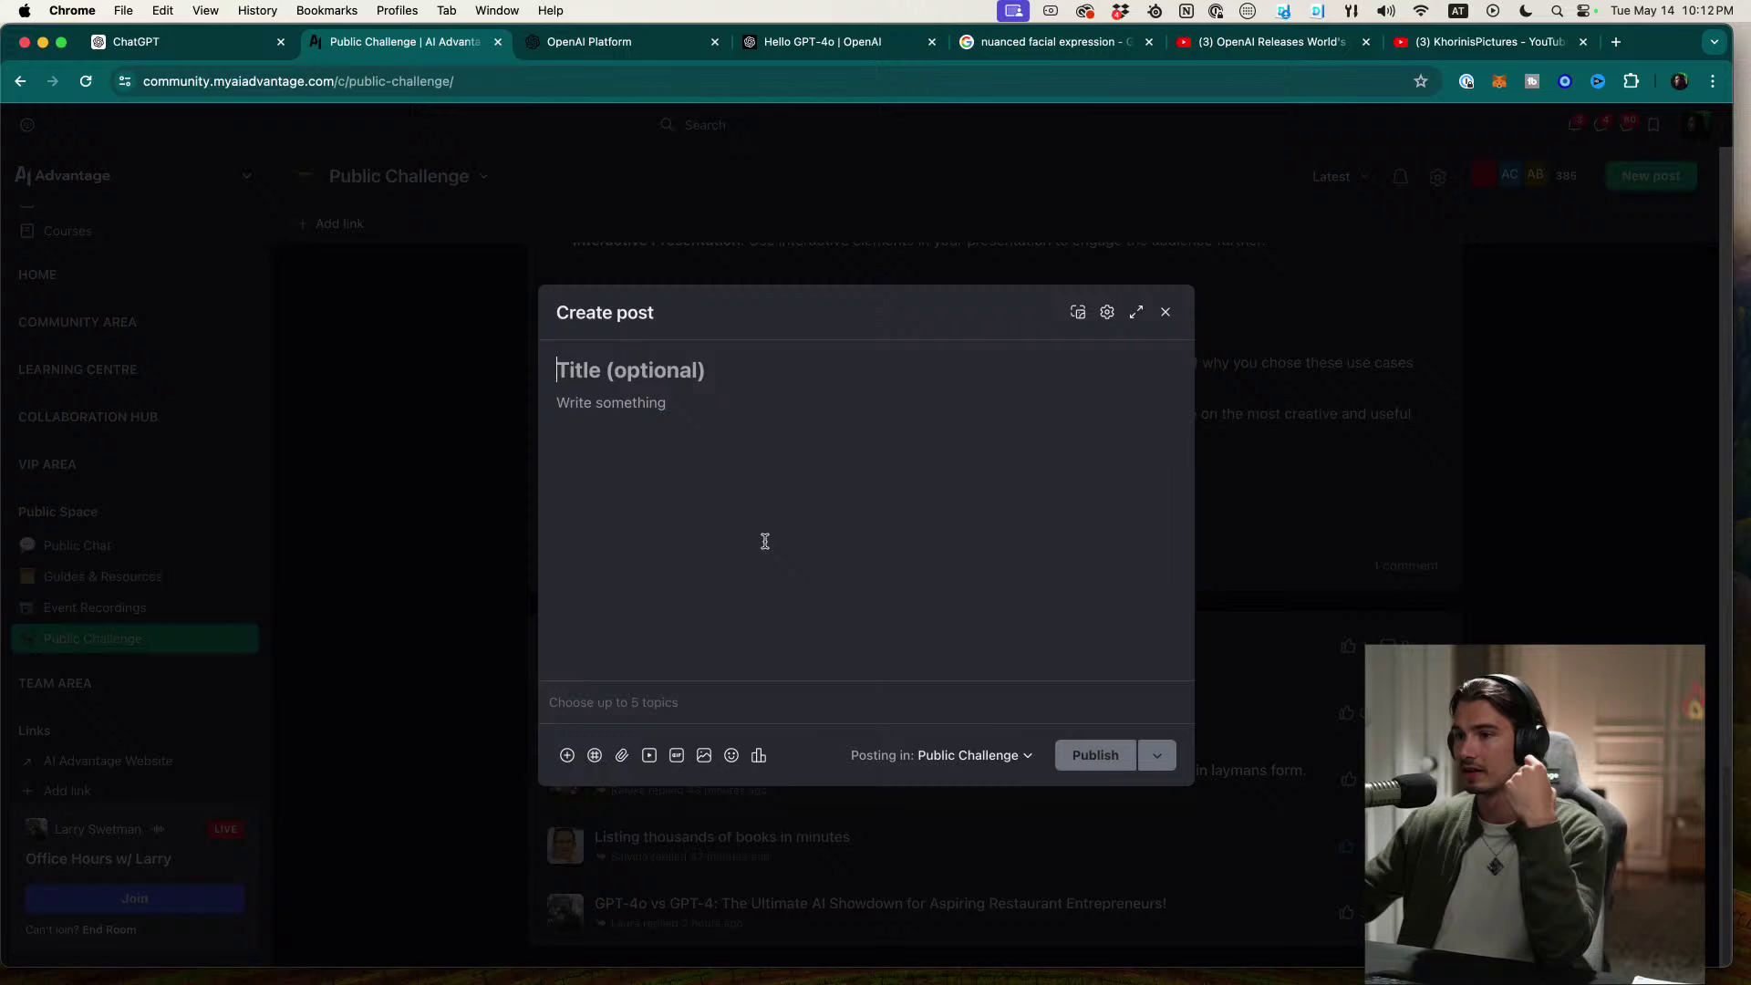
left_click(1165, 312)
left_click(1019, 211)
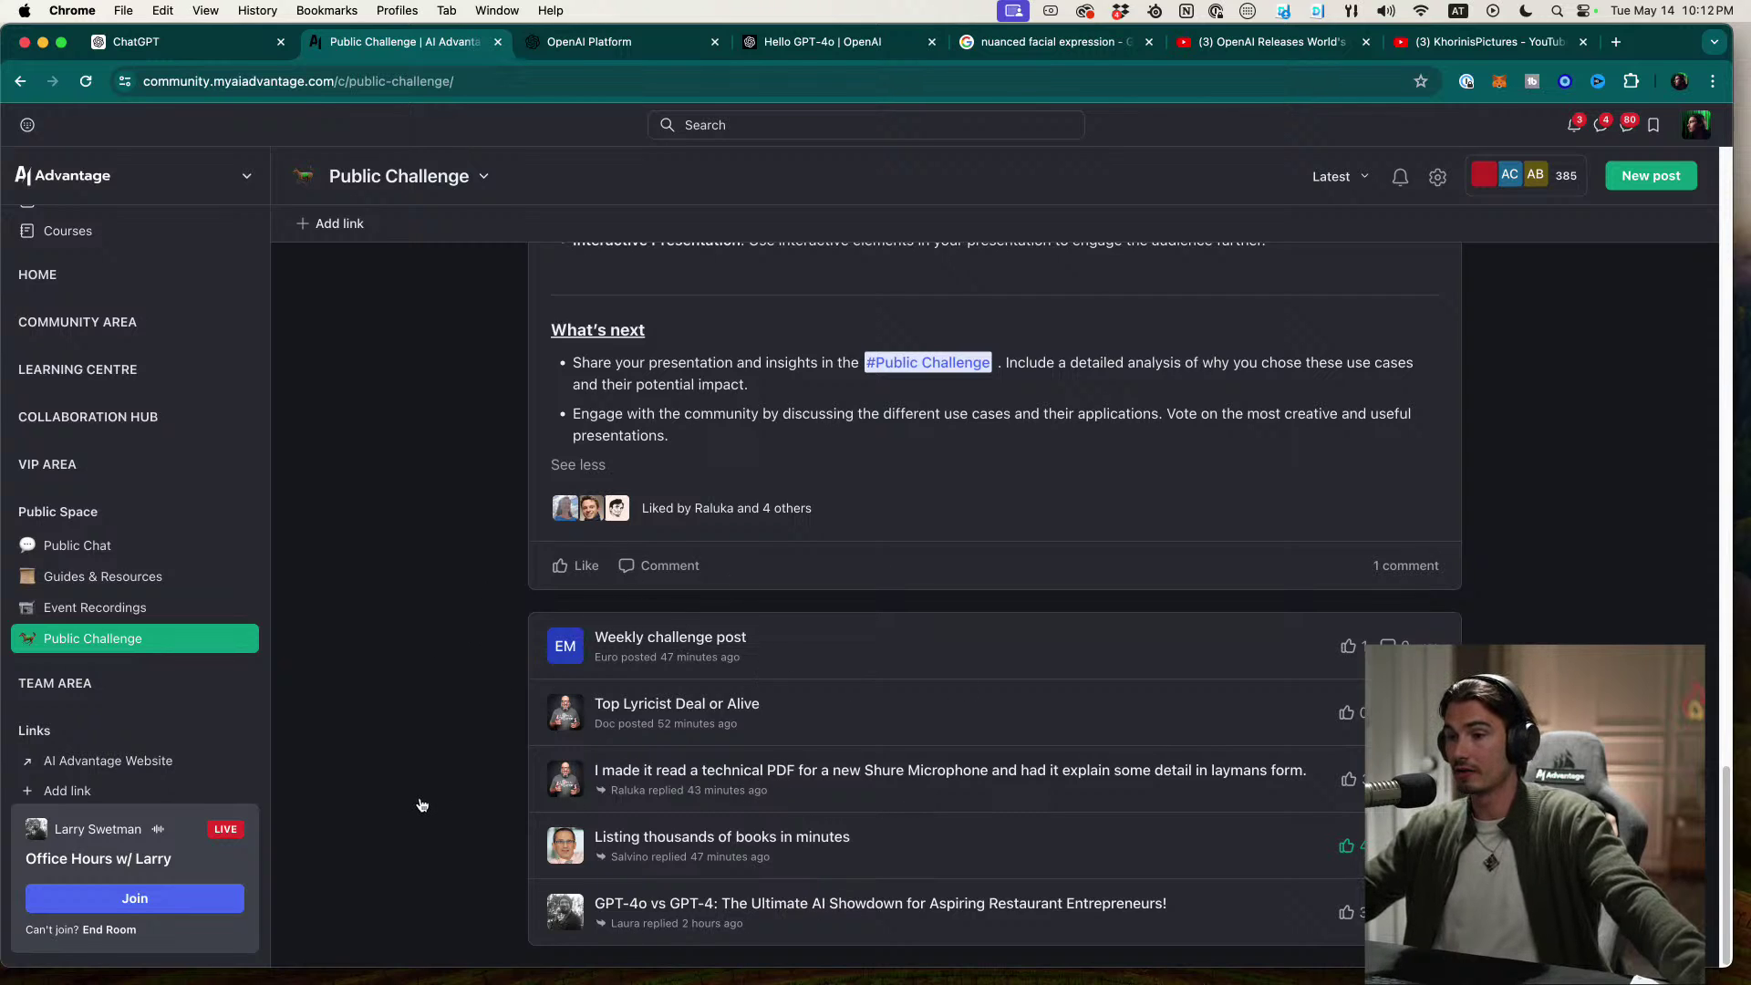
Step: Return to the start of the #19 Challenge post and highlight its three Judging Criteria: creativity, usefulness and comparison
scroll(422, 804, "up", 15)
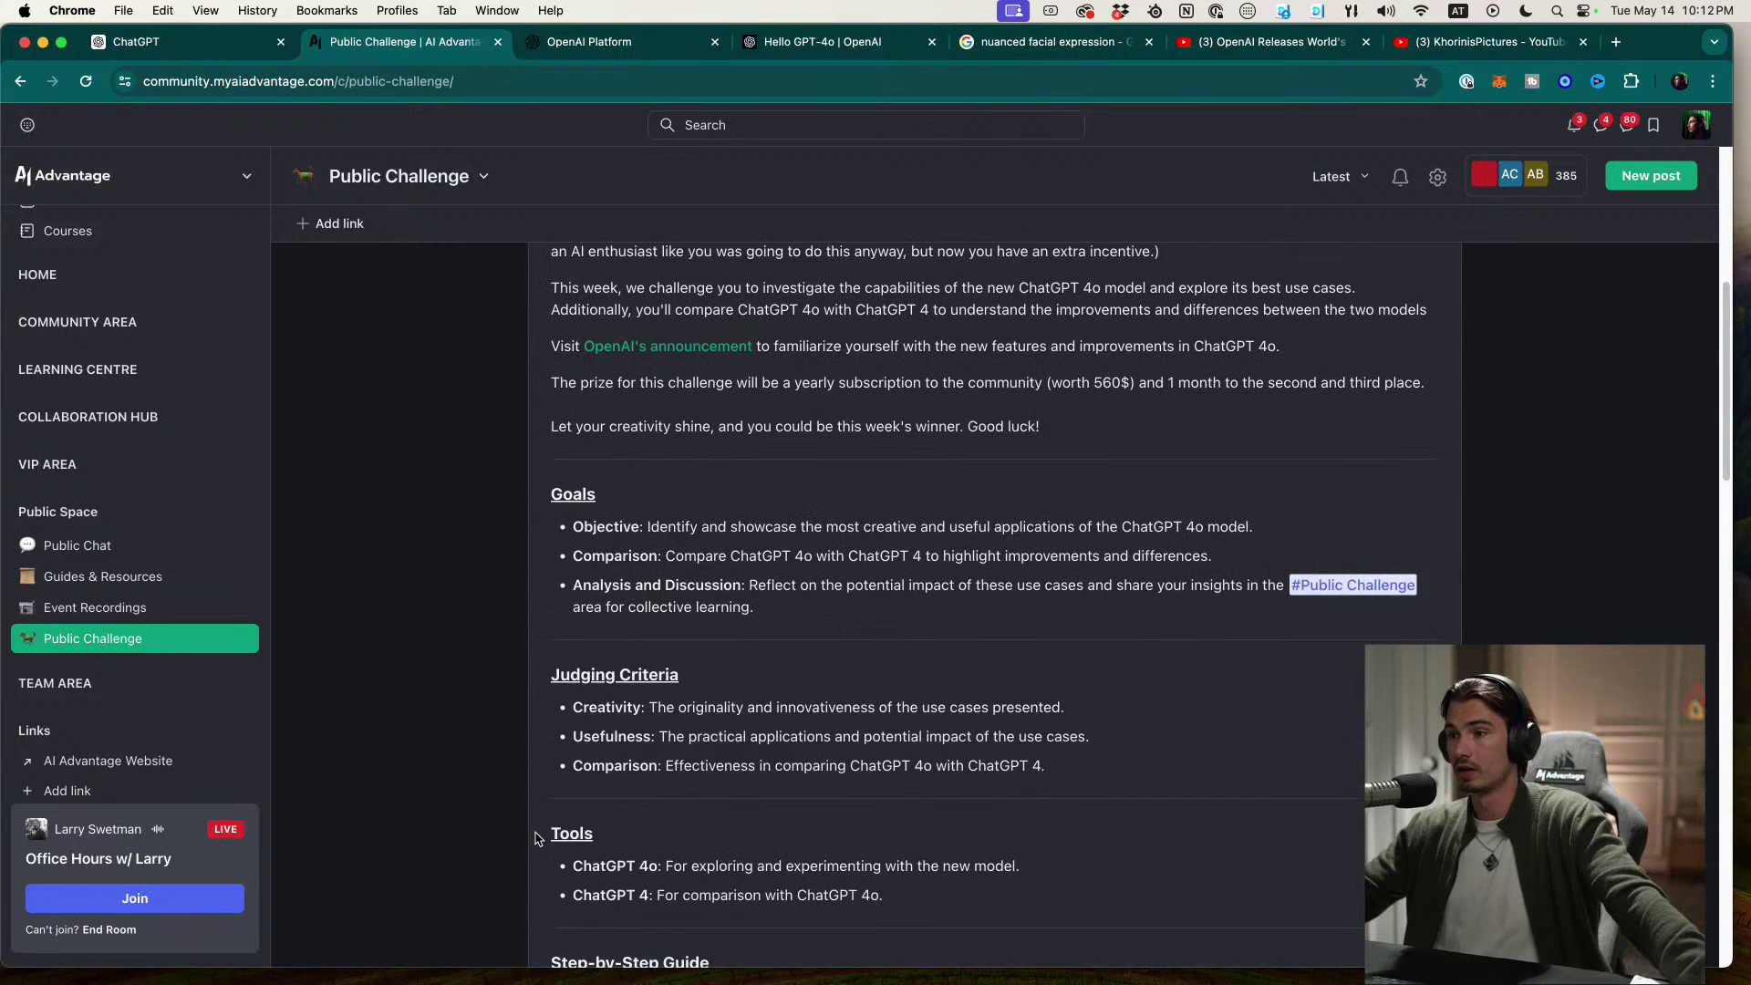
scroll(538, 838, "up", 6)
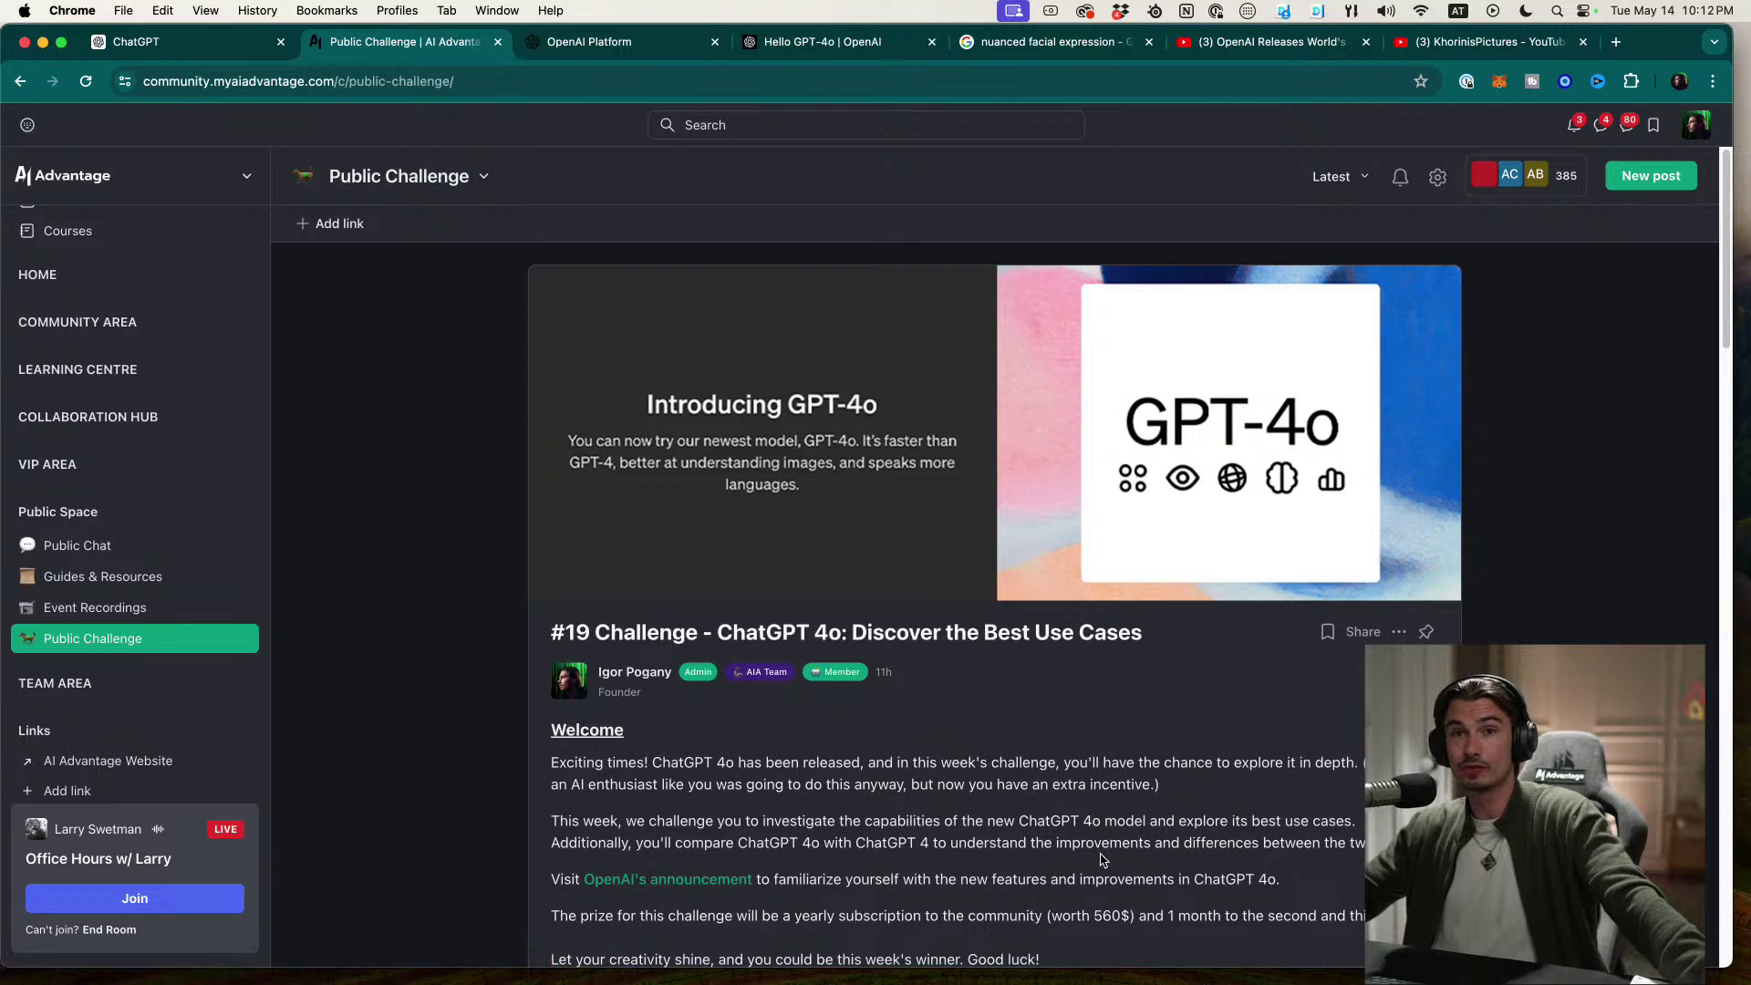
scroll(1098, 821, "down", 10)
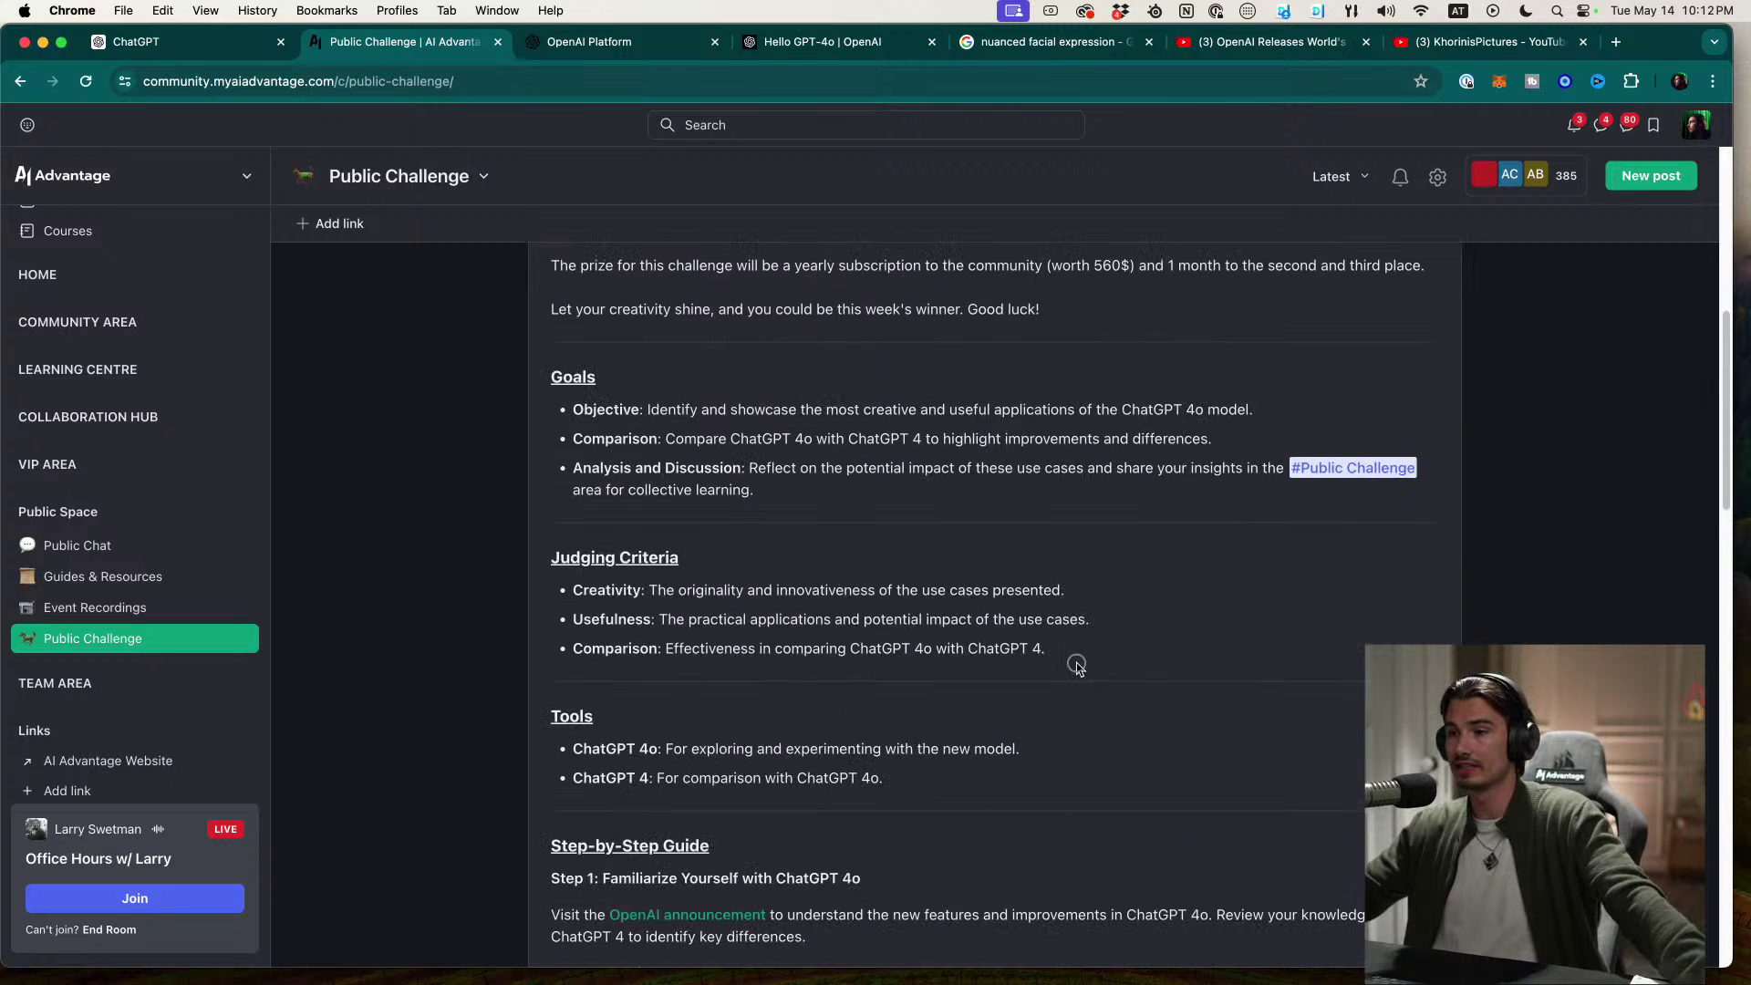
left_click_drag(572, 589, 1107, 648)
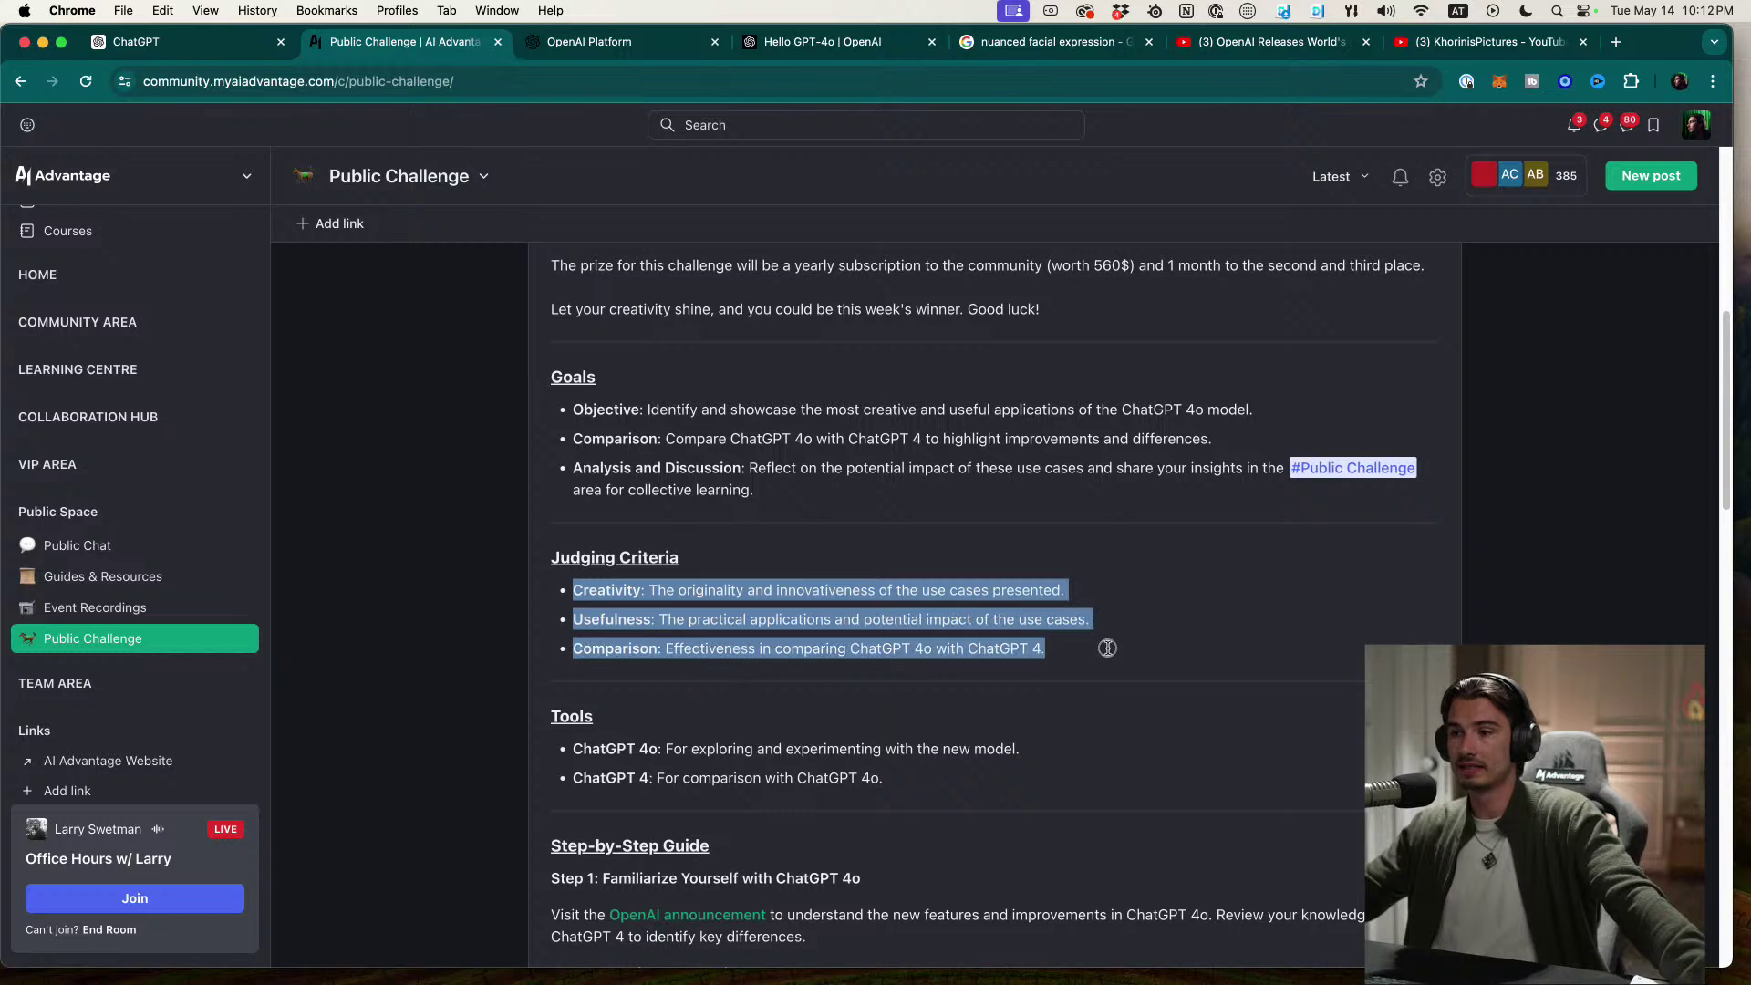
left_click(1111, 655)
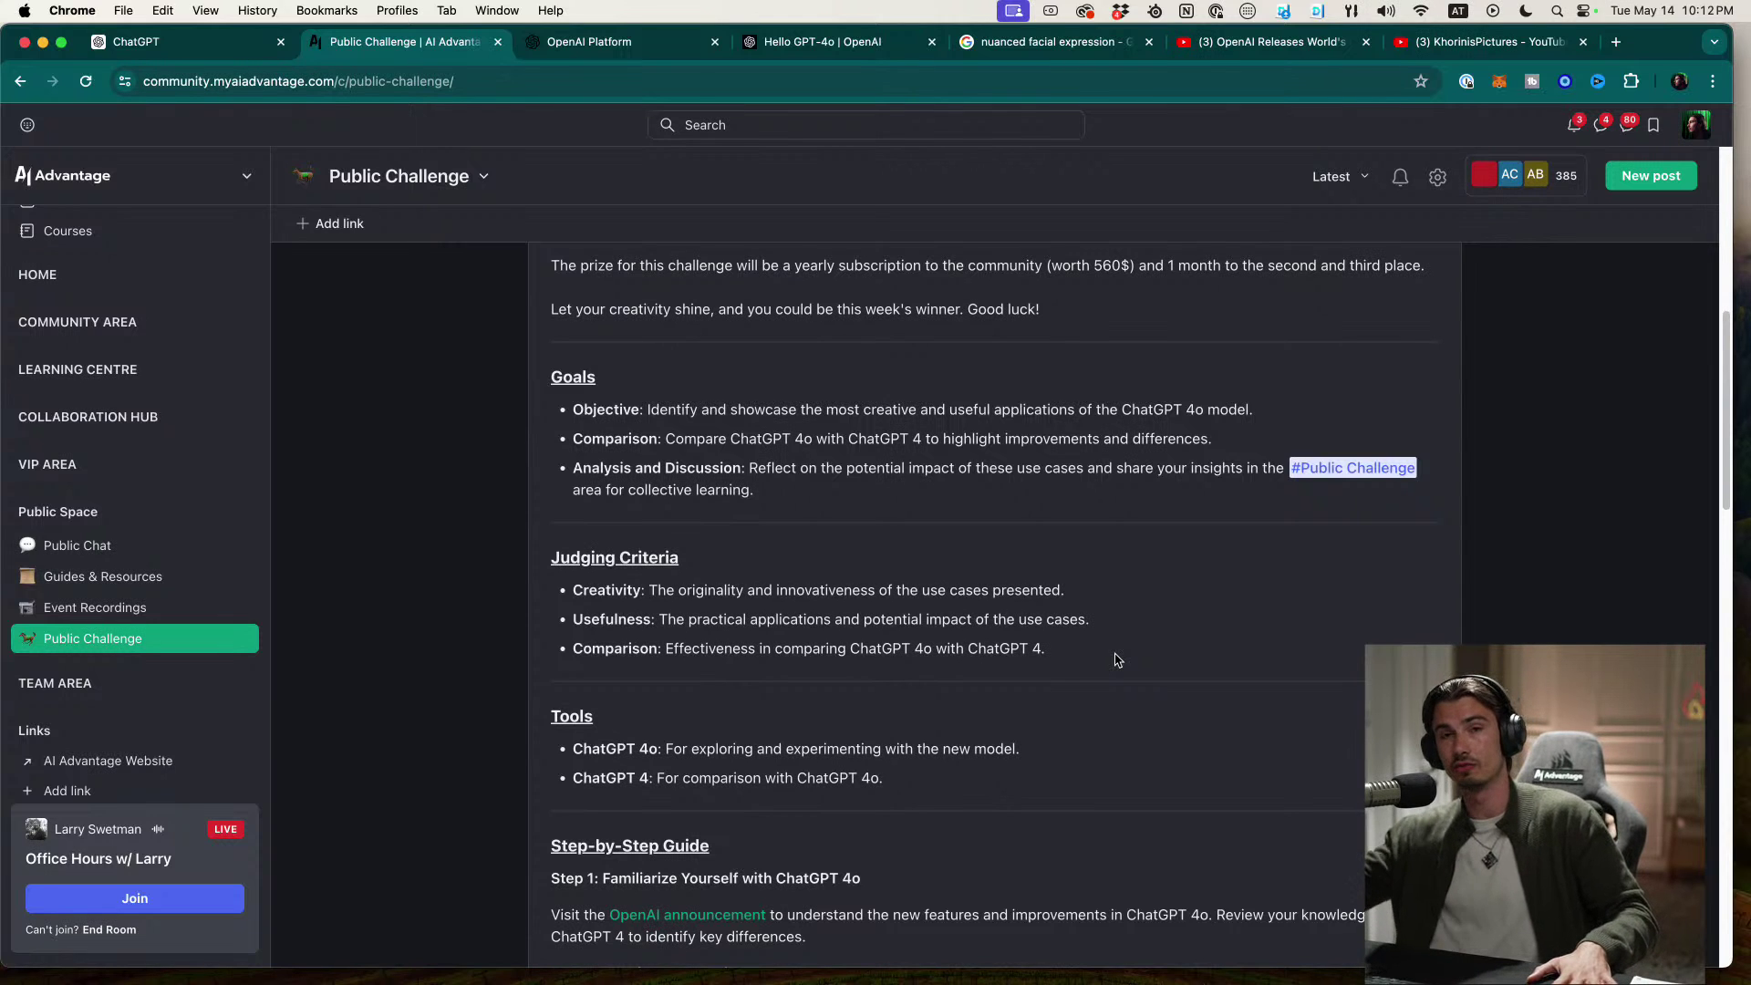
Step: Open the "Weekly challenge post" submission listed below the challenge and read its opening paragraph about comparing models on difficult tasks
scroll(1060, 647, "down", 10)
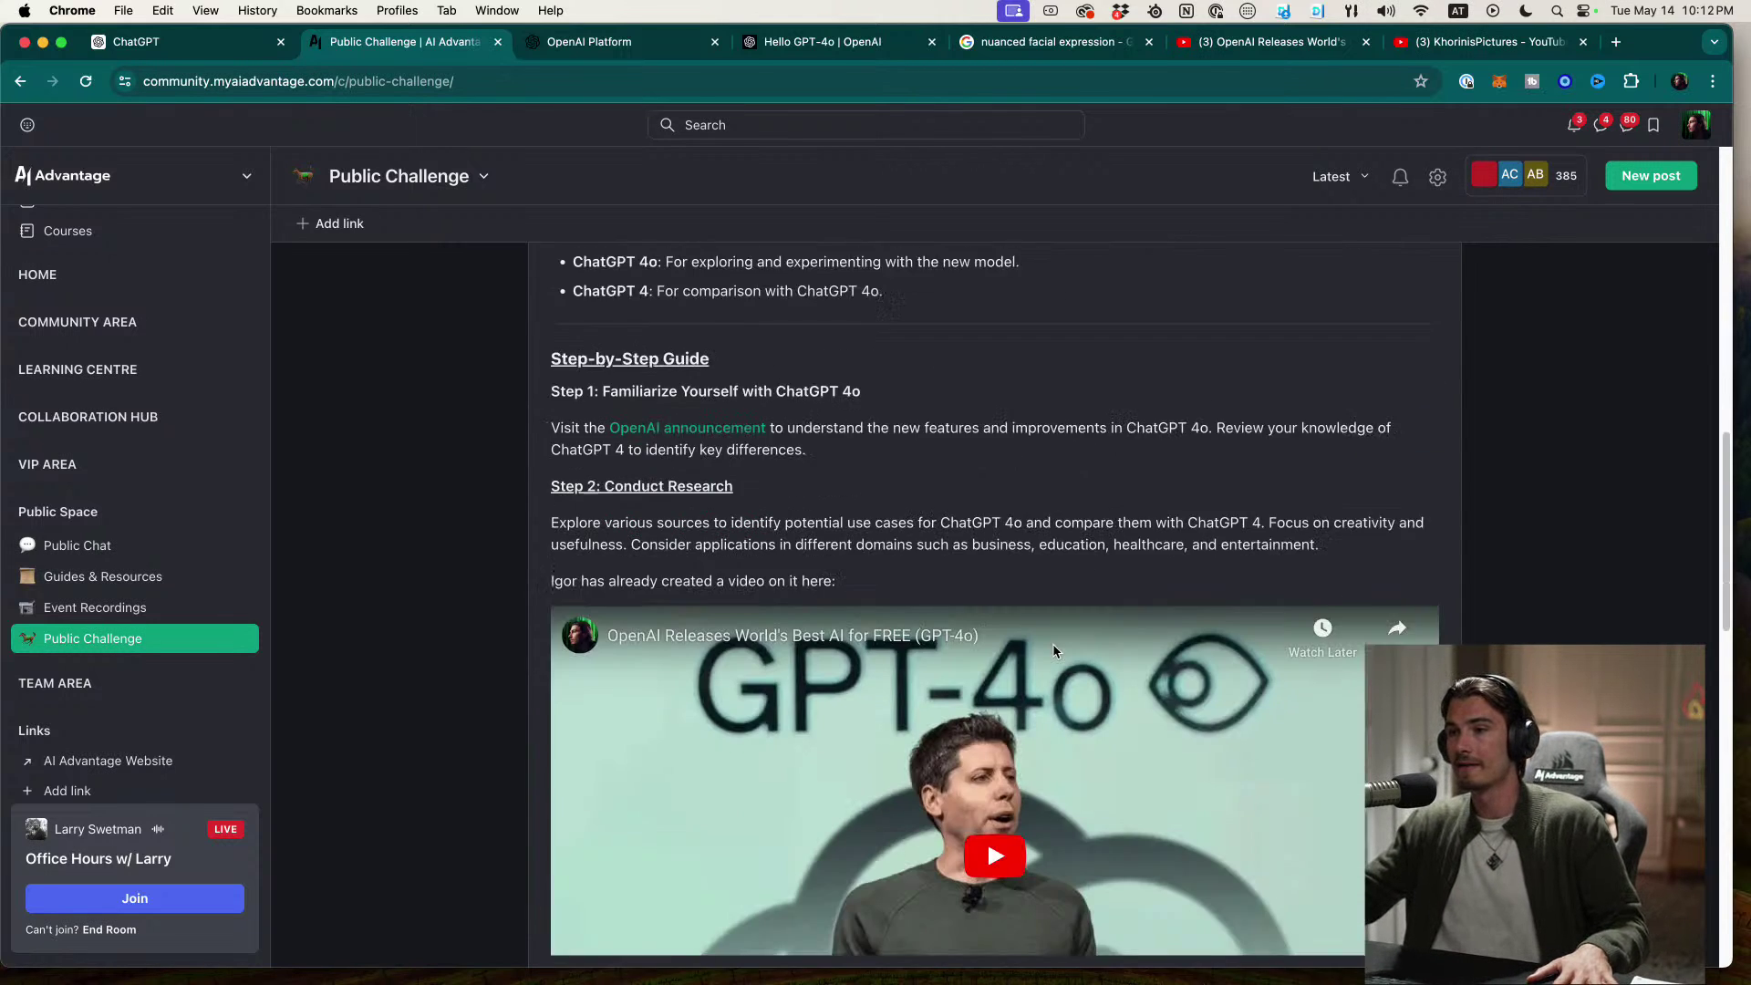
scroll(1060, 648, "down", 6)
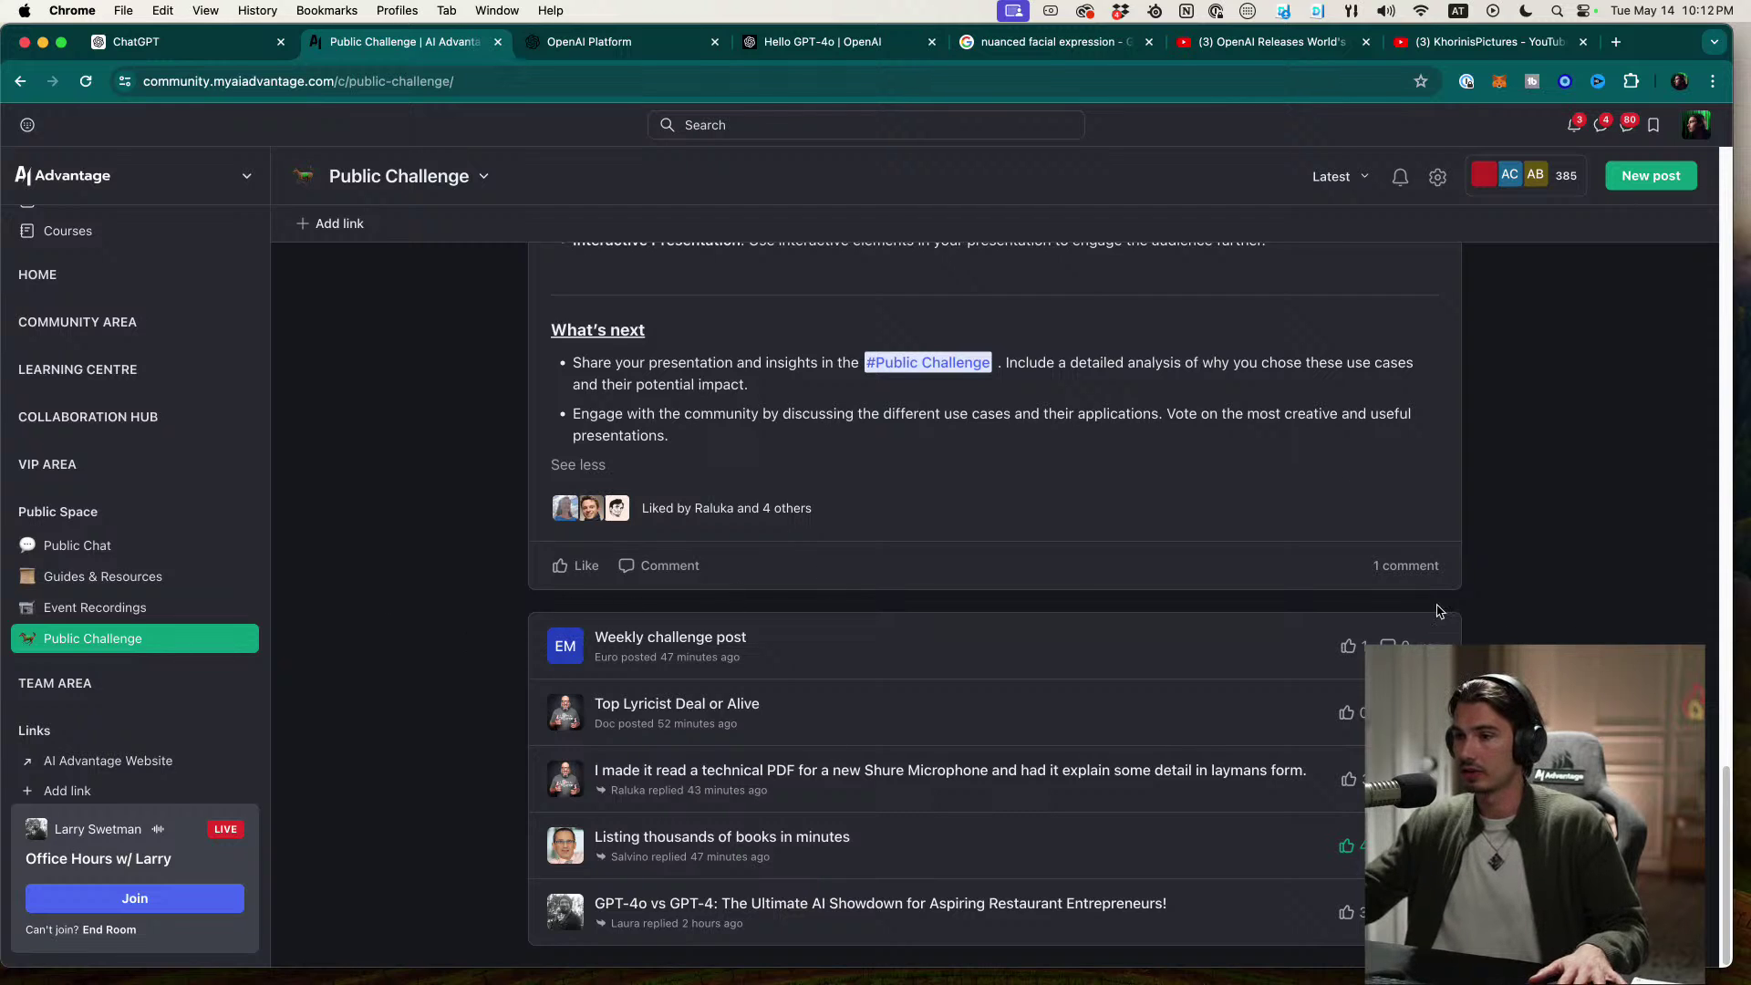
left_click(670, 638)
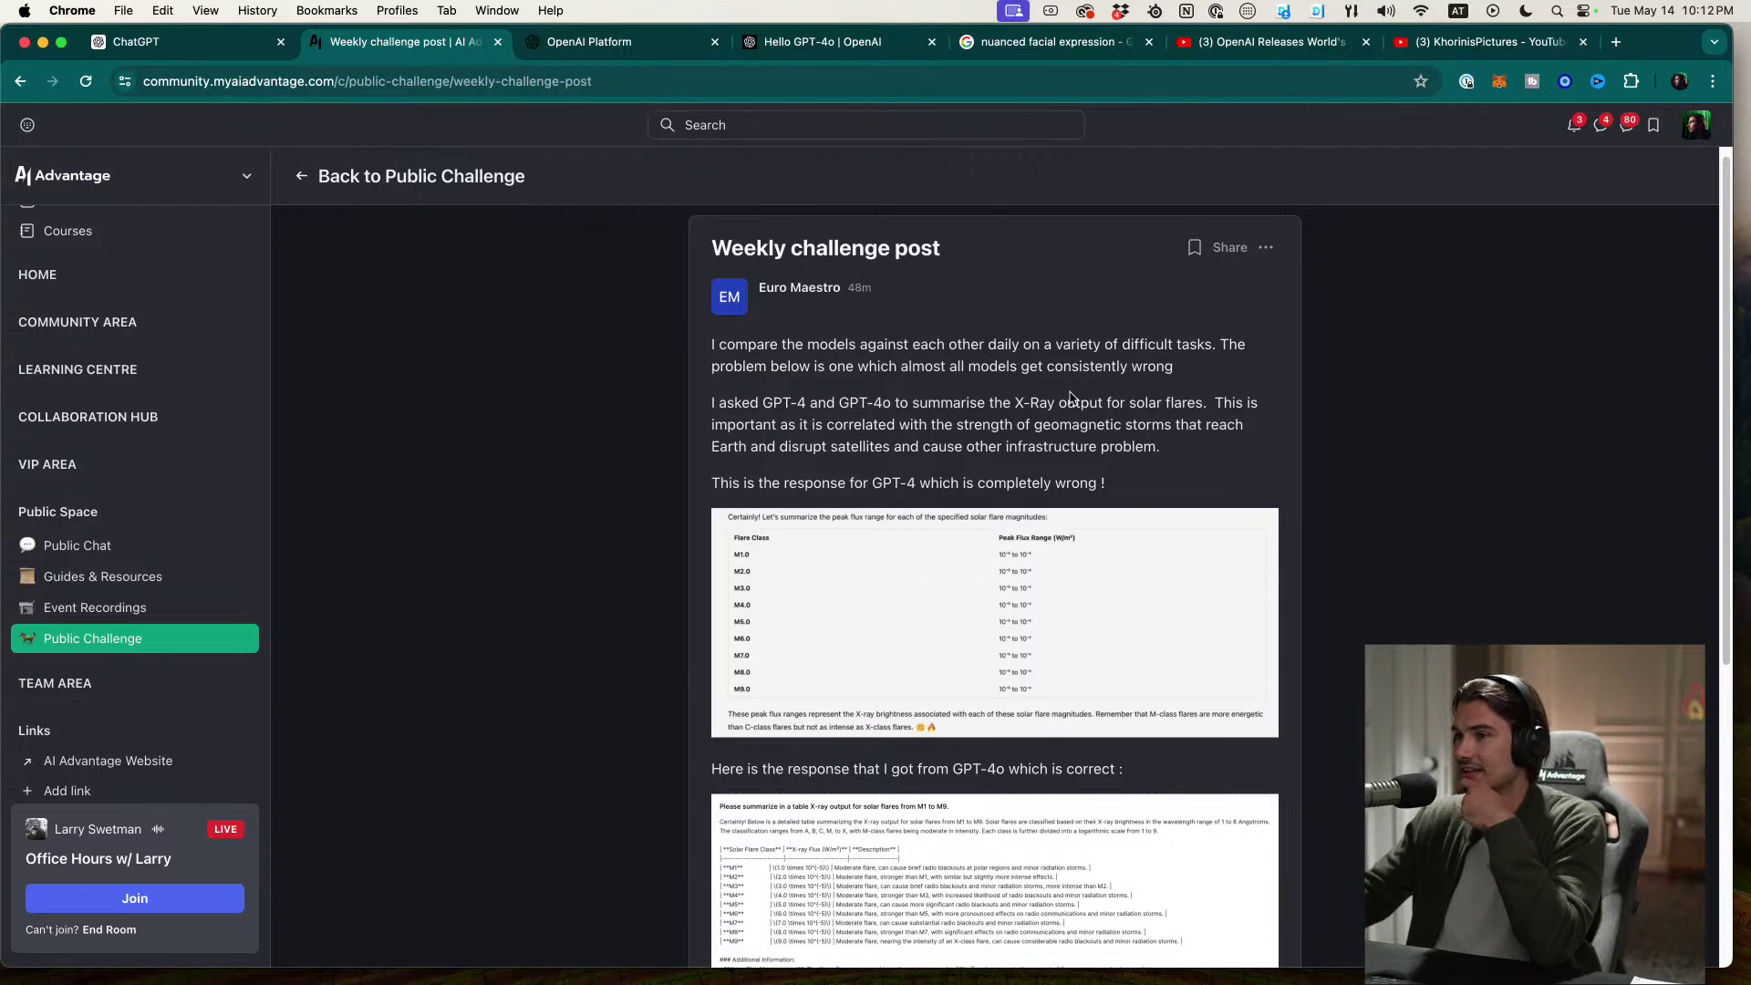
left_click_drag(1067, 402, 1074, 402)
left_click(1074, 399)
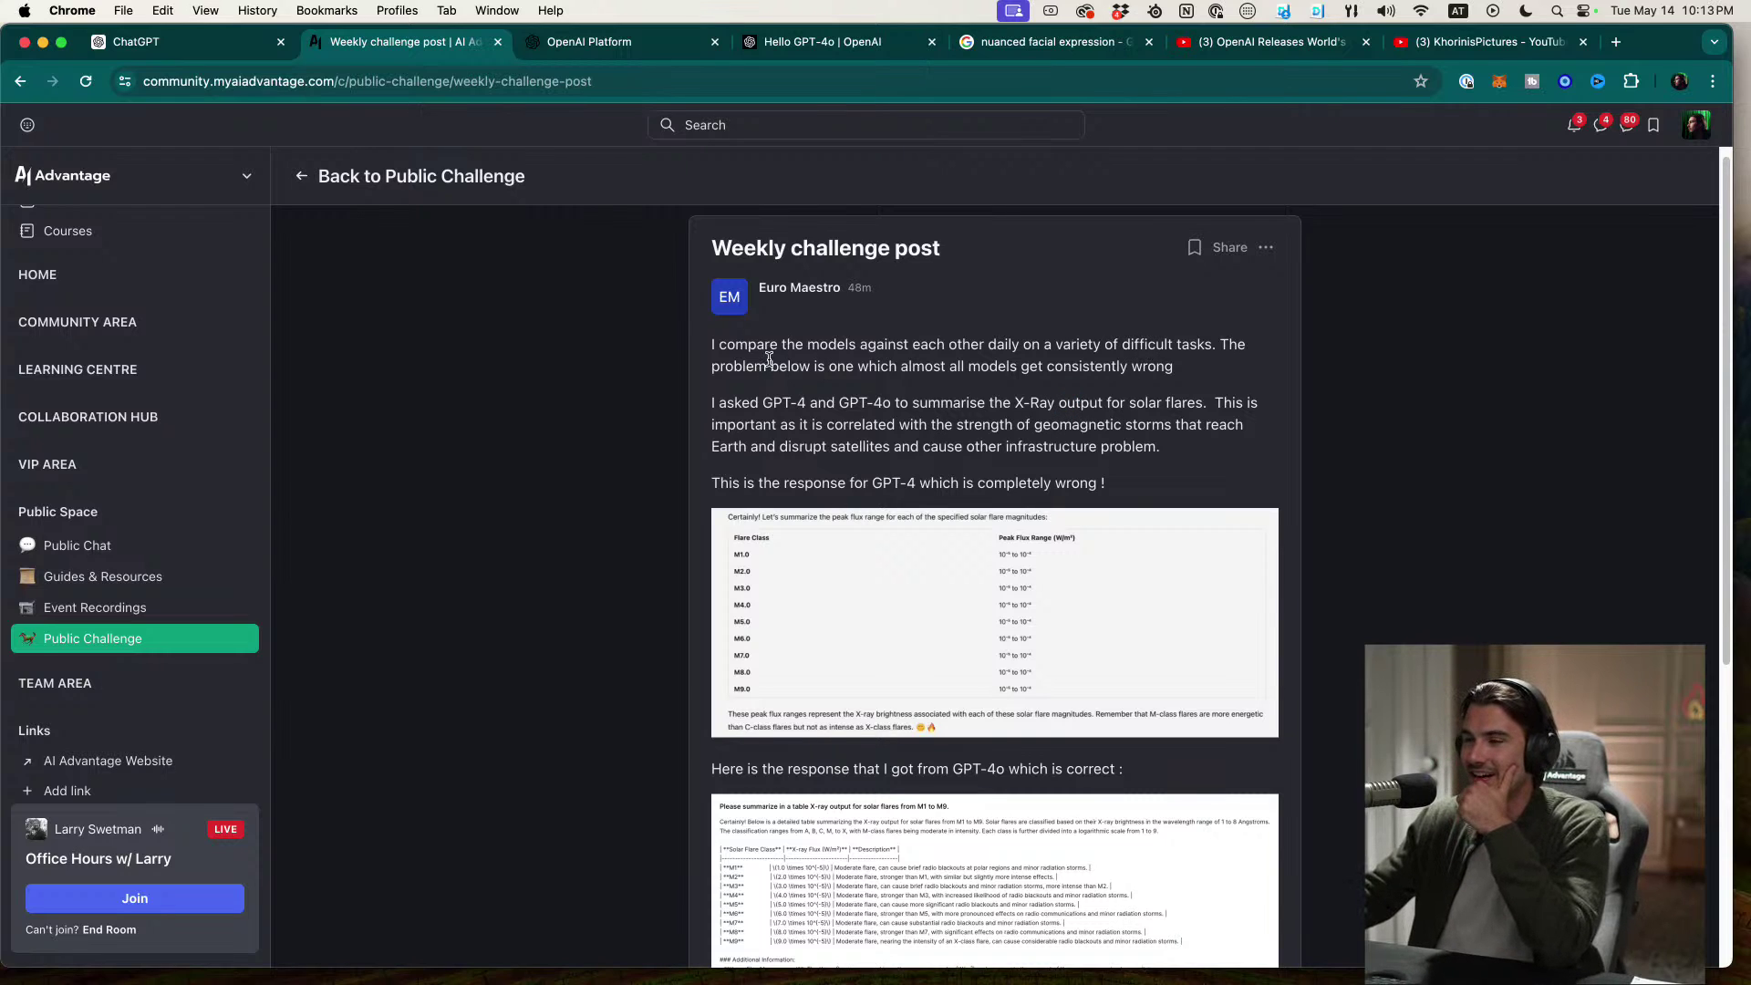
scroll(899, 382, "down", 1)
left_click_drag(772, 338, 1078, 360)
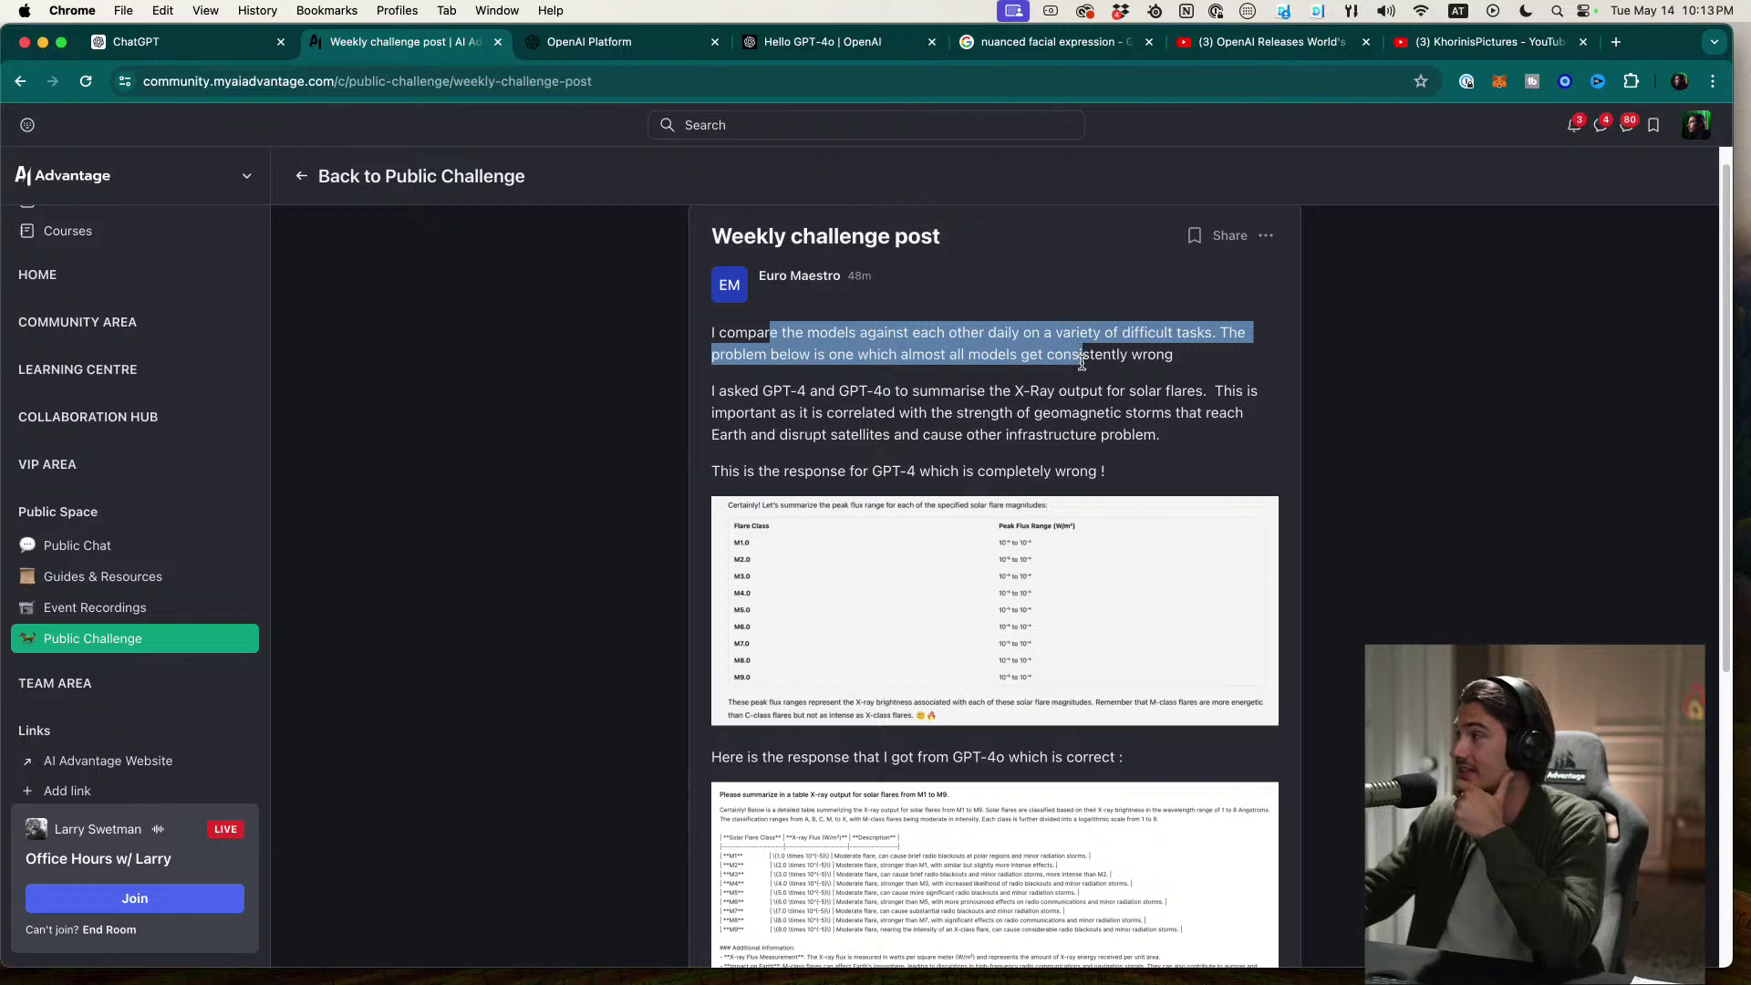
left_click(1081, 360)
scroll(944, 407, "down", 1)
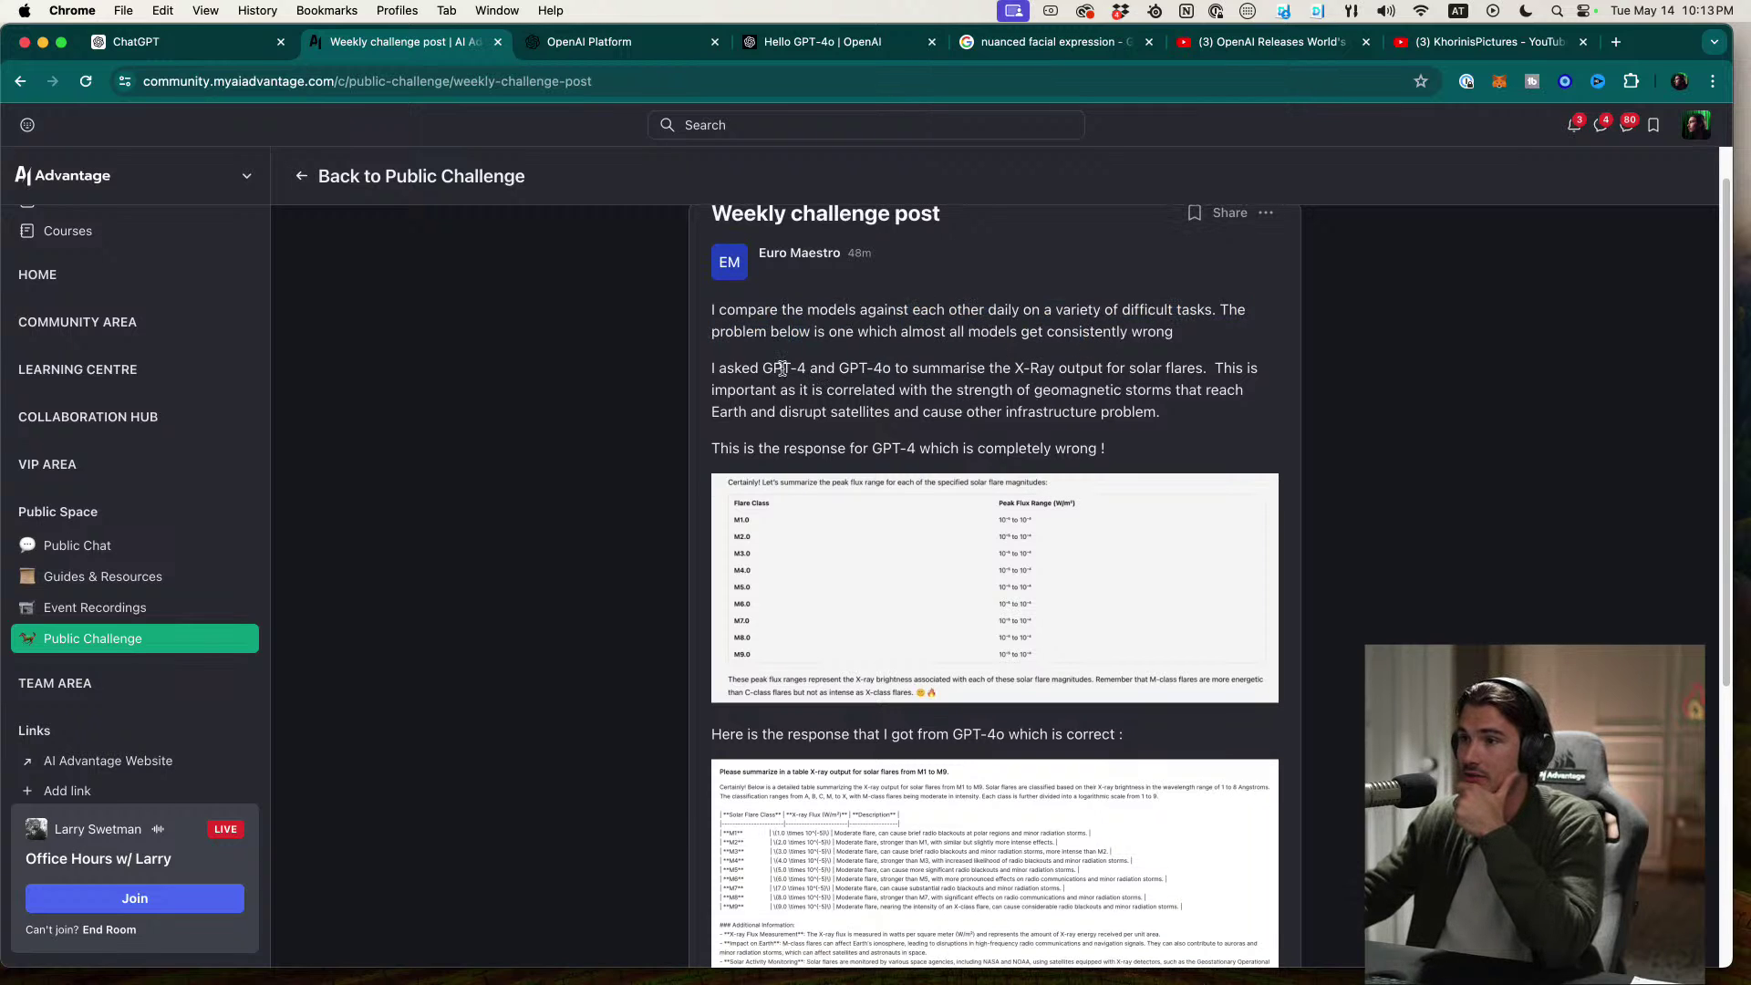
Step: Read the submission's paragraph on asking GPT-4 and GPT-4o to summarise X-ray output for solar flares, highlighting its sentences
left_click_drag(782, 369, 1195, 370)
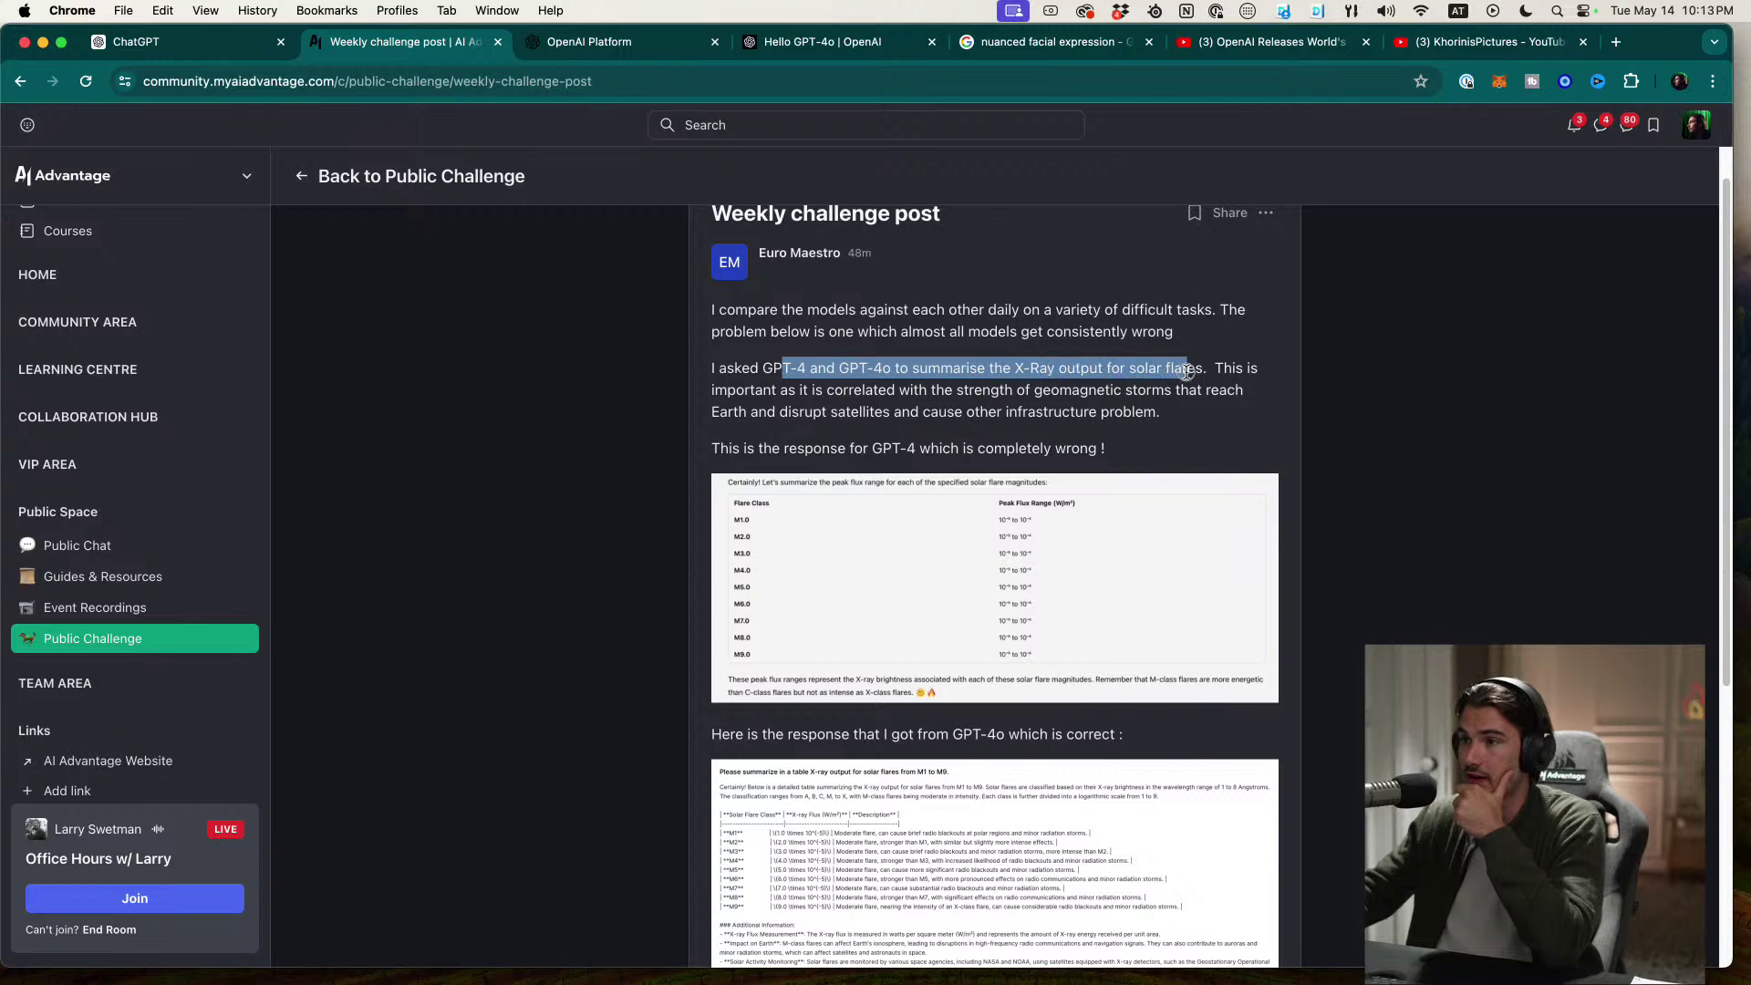
left_click(813, 365)
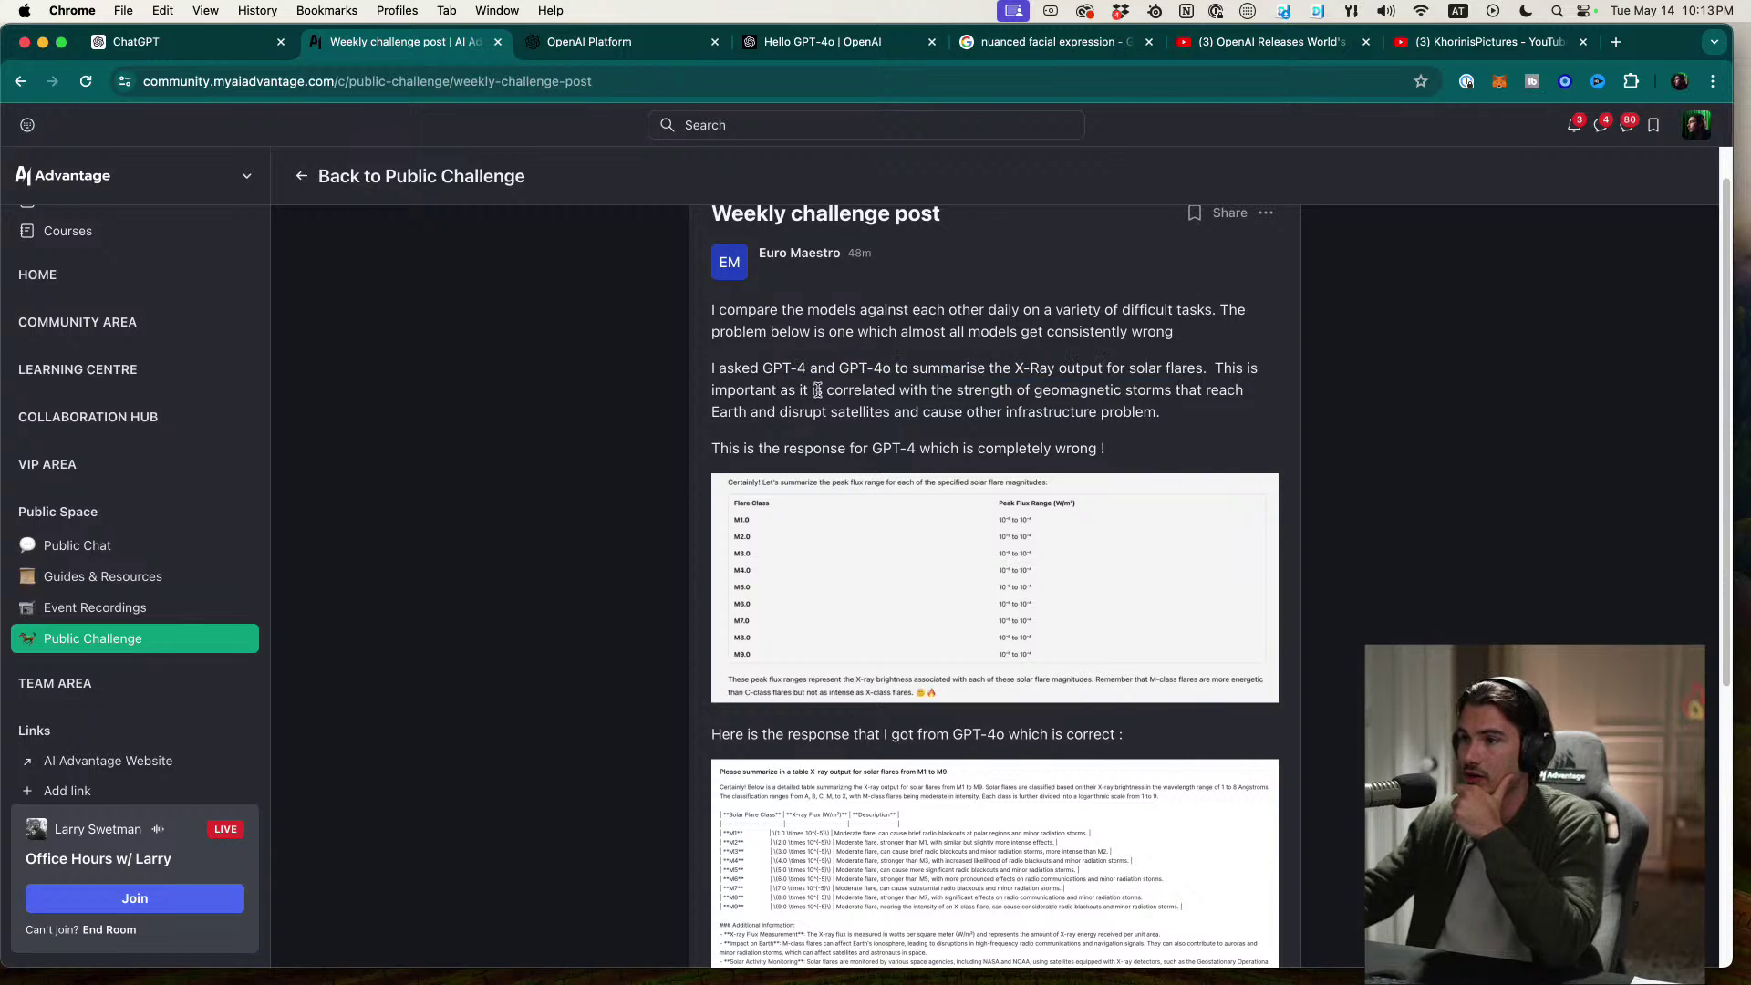
left_click_drag(1035, 390, 1146, 413)
left_click(1025, 433)
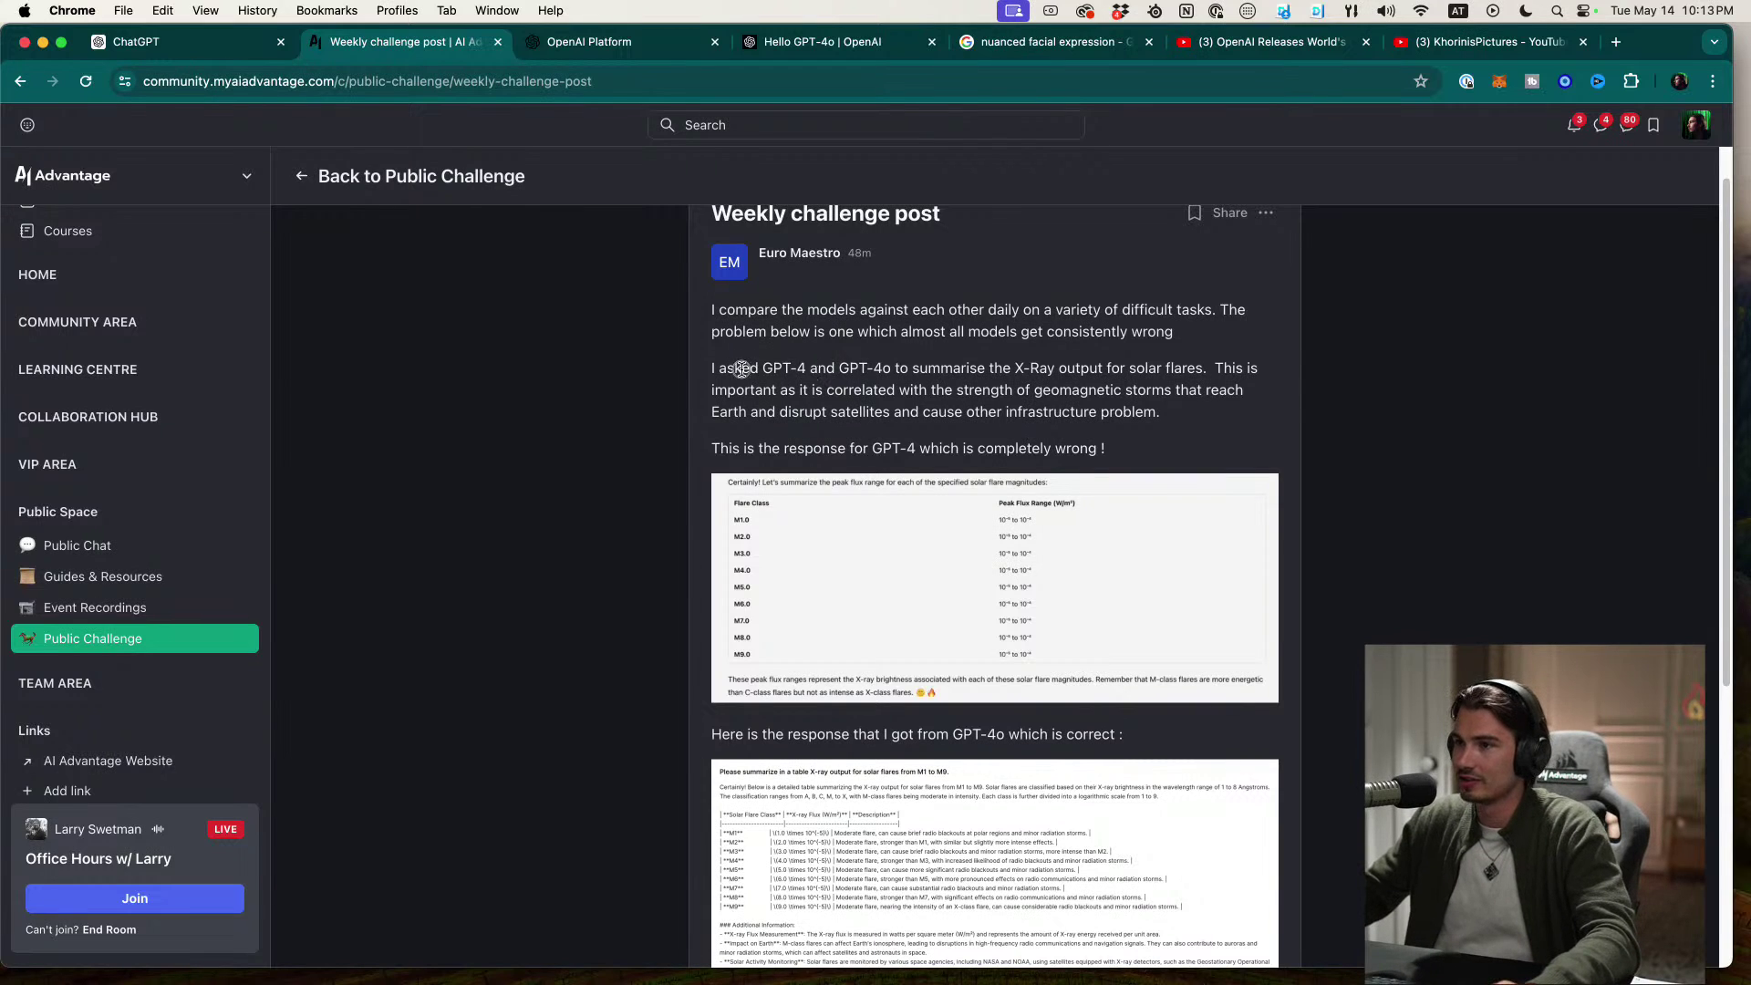
left_click_drag(742, 368, 1184, 376)
left_click(1211, 386)
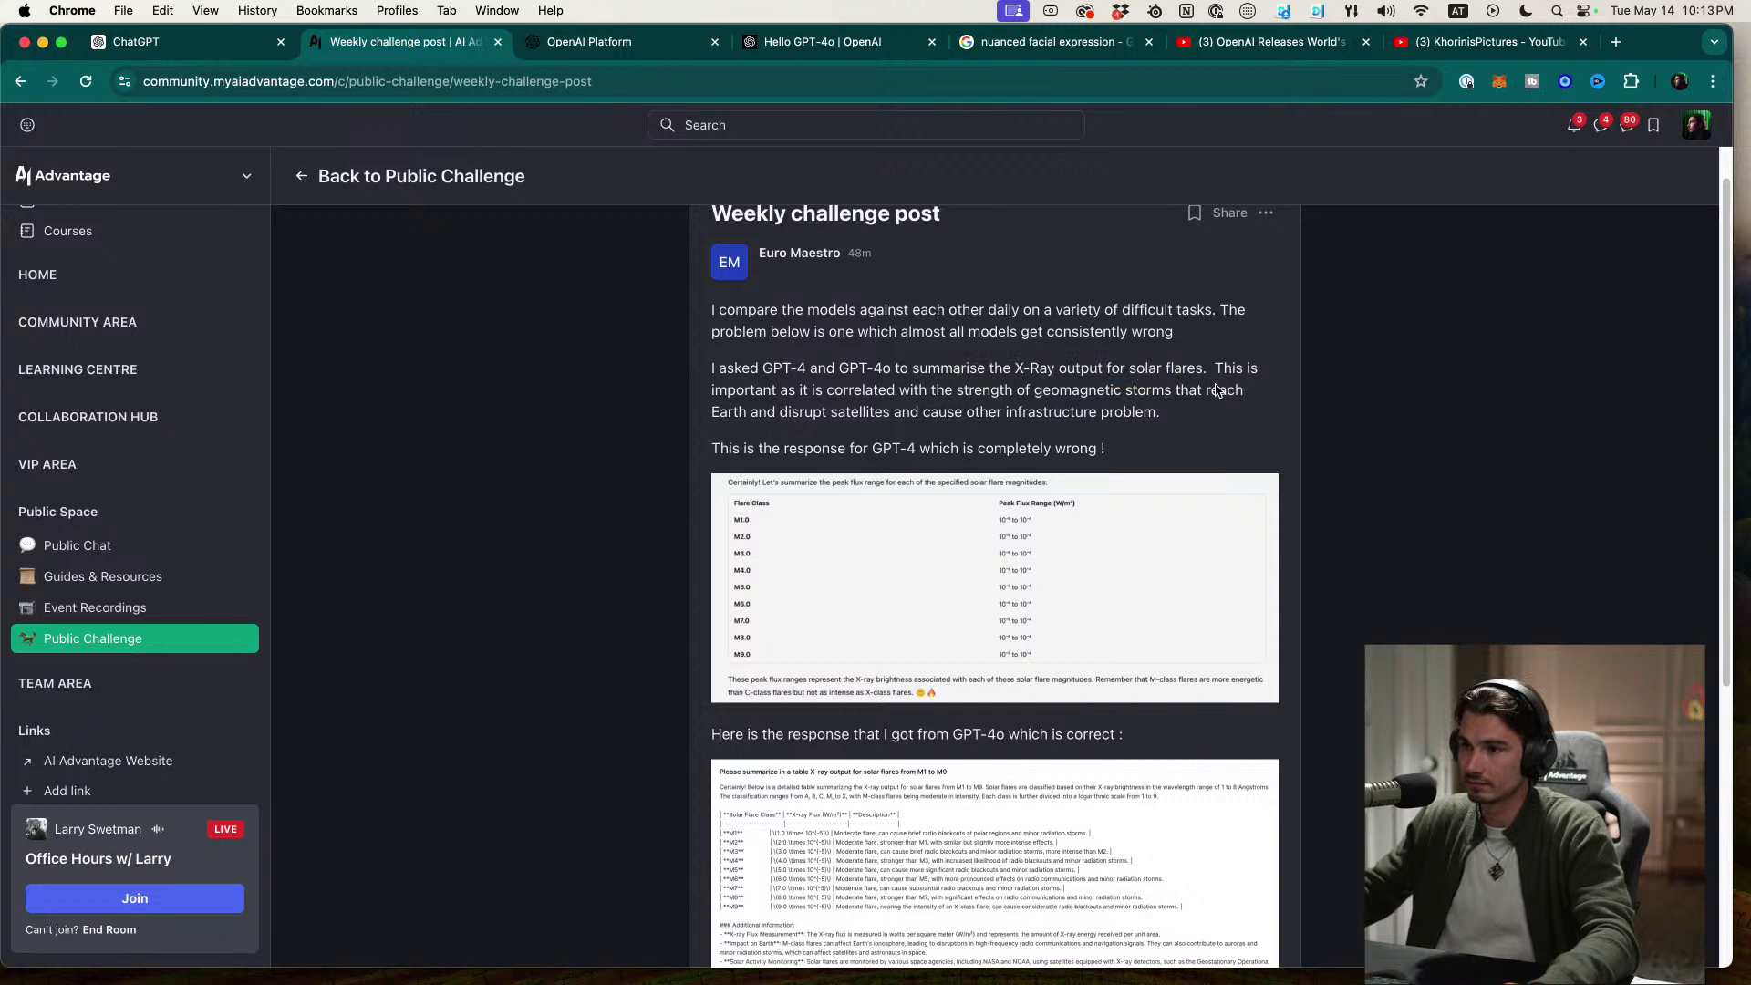
scroll(1217, 391, "down", 1)
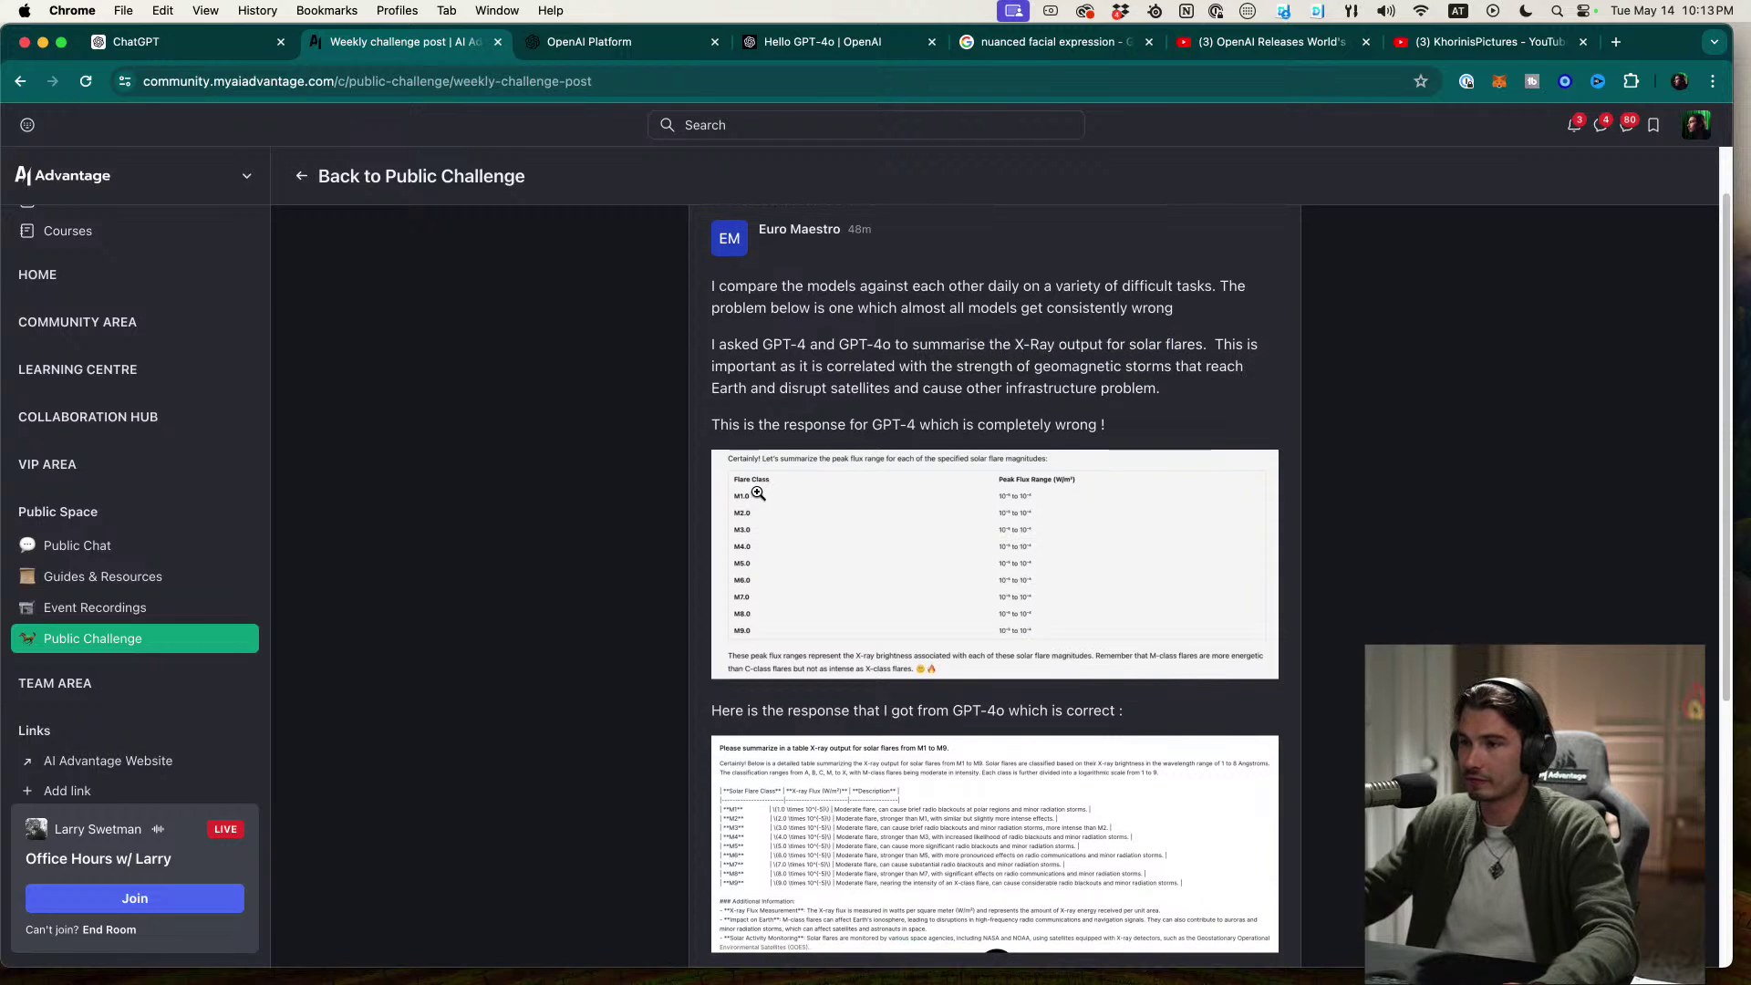
scroll(1157, 463, "down", 1)
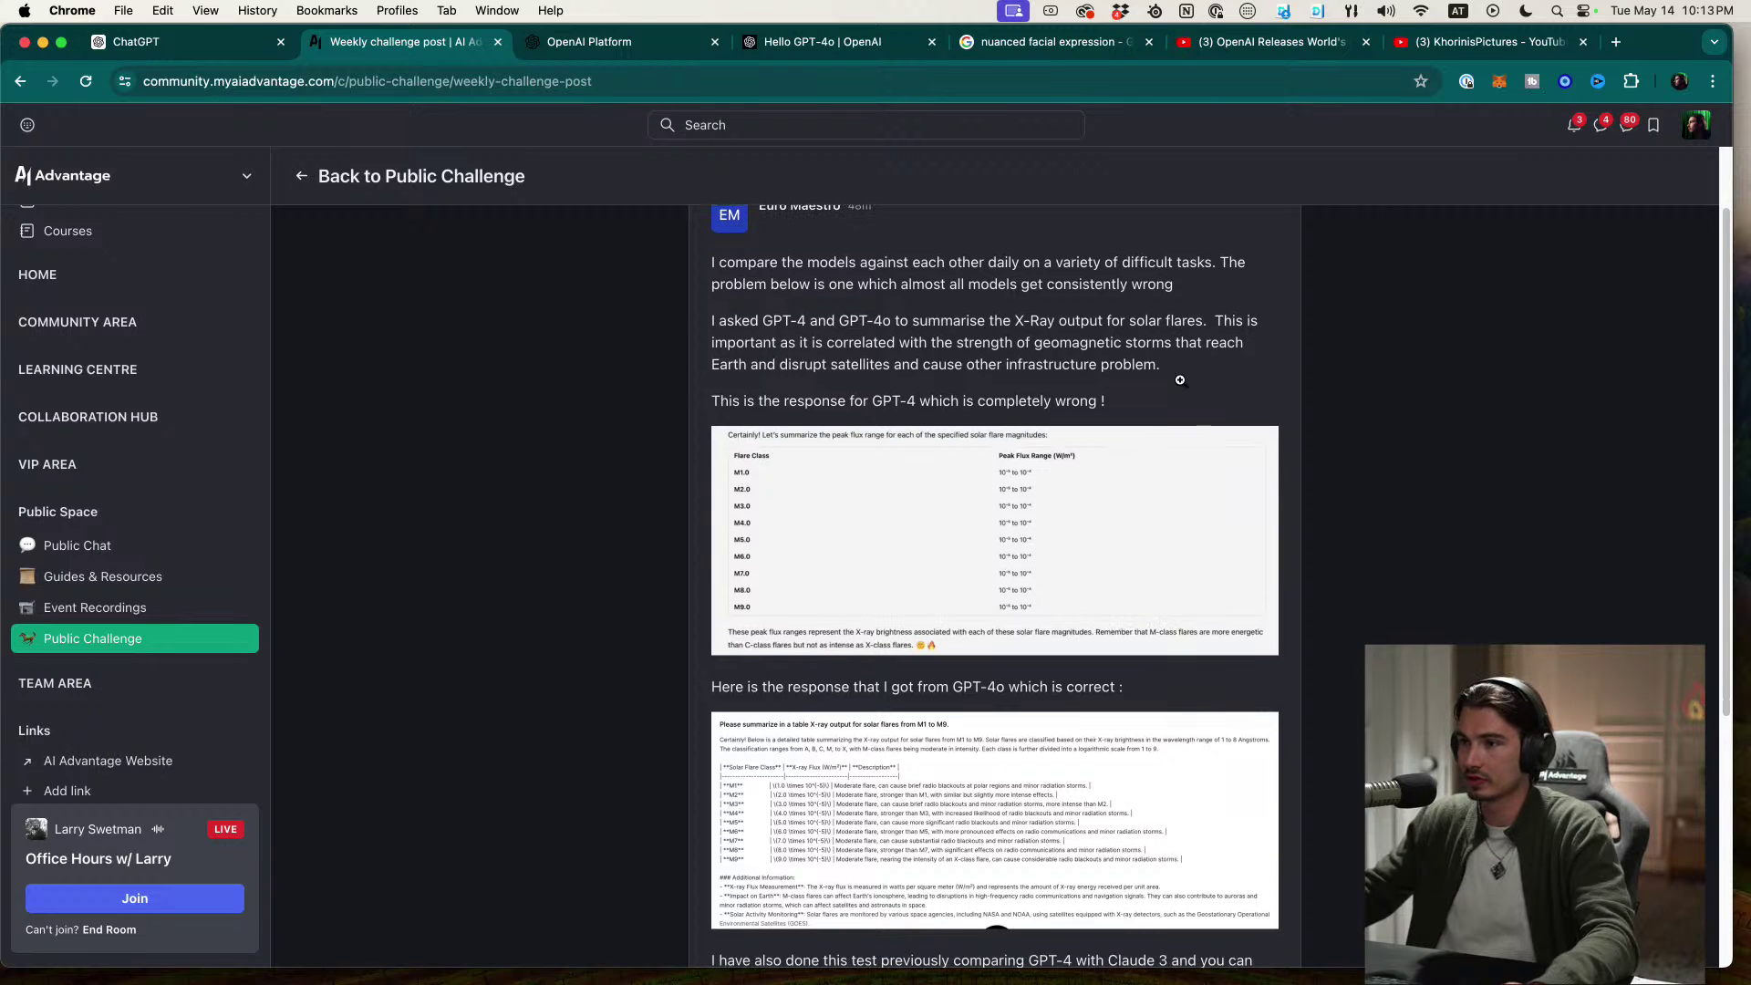
left_click_drag(1029, 332, 1250, 375)
left_click(1222, 337)
left_click(1204, 394)
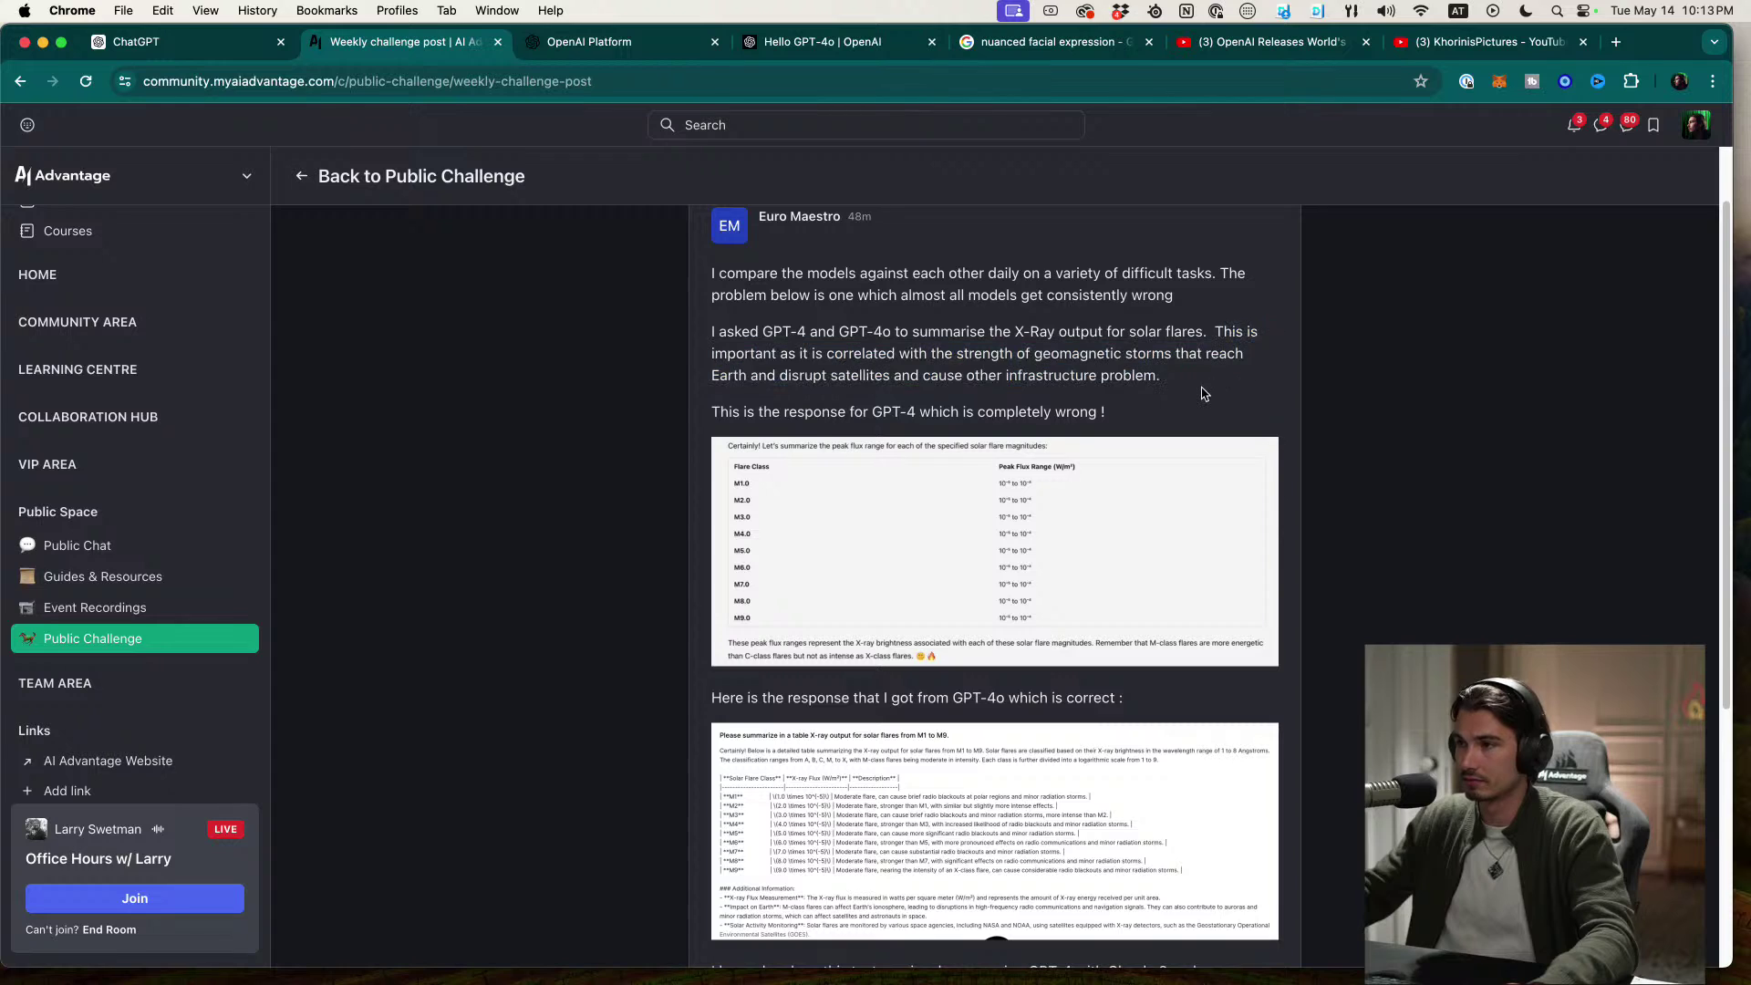
Step: Highlight the remark on GPT-4's response, view the image of its flare table enlarged, and close it
scroll(1204, 394, "down", 1)
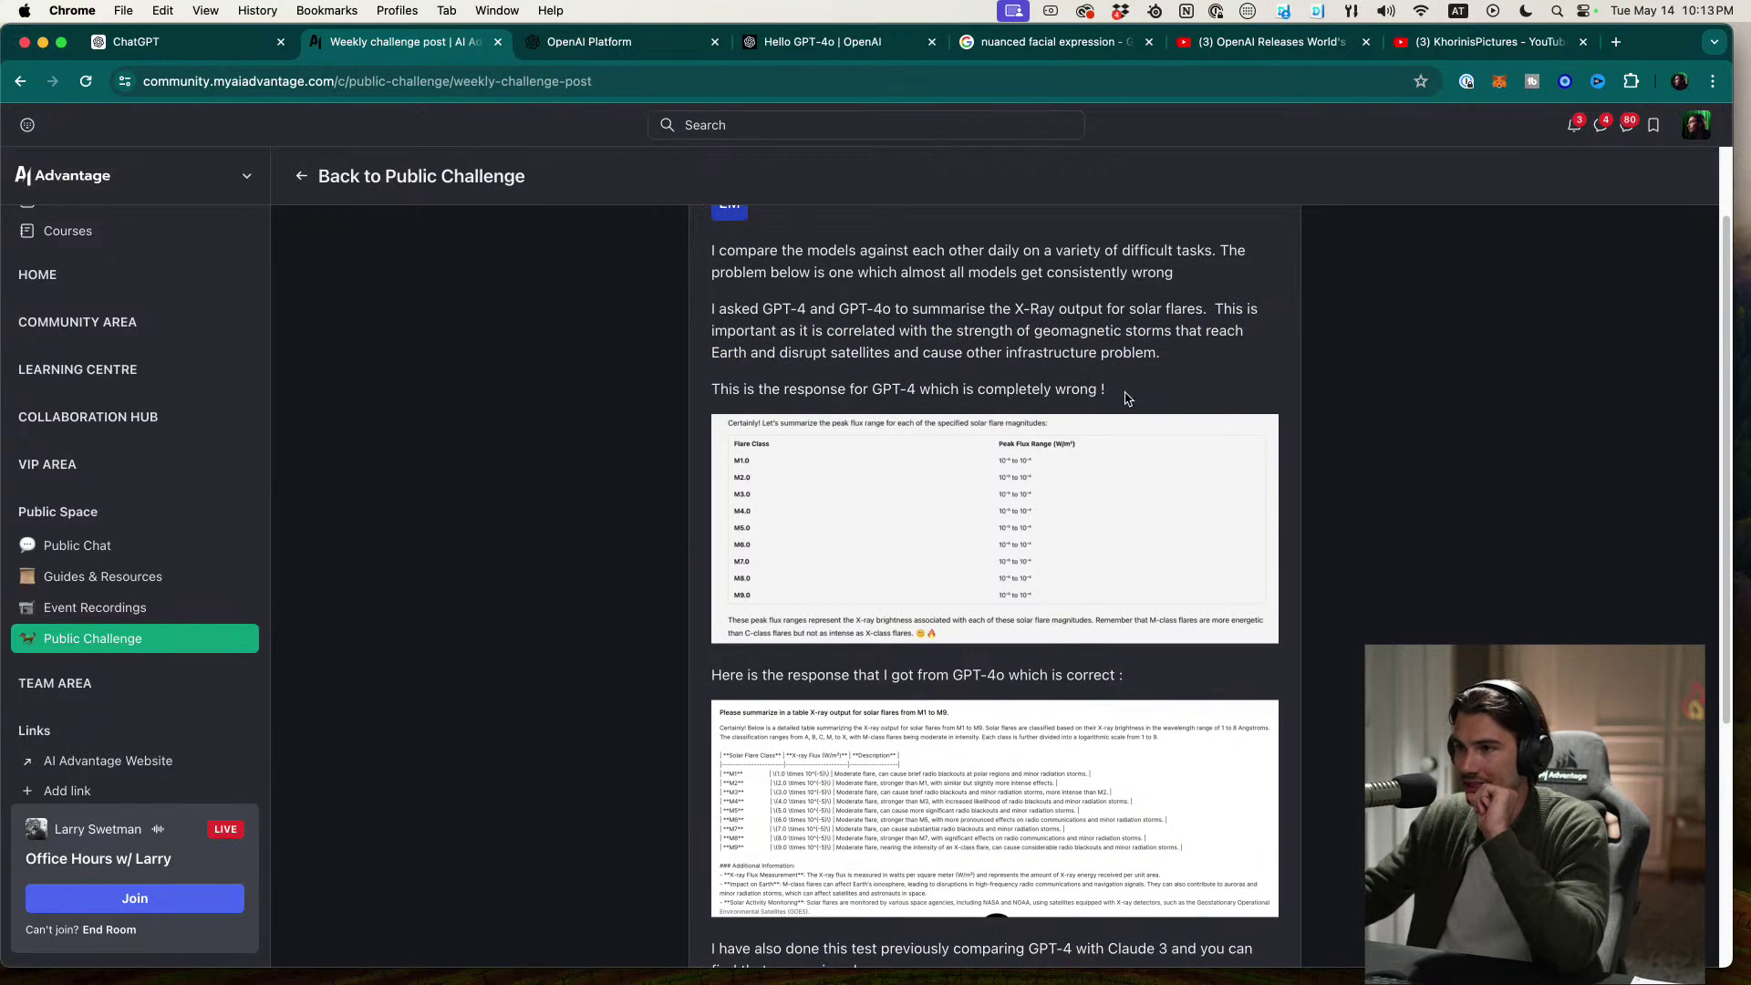
left_click_drag(1133, 395, 1013, 391)
left_click(885, 521)
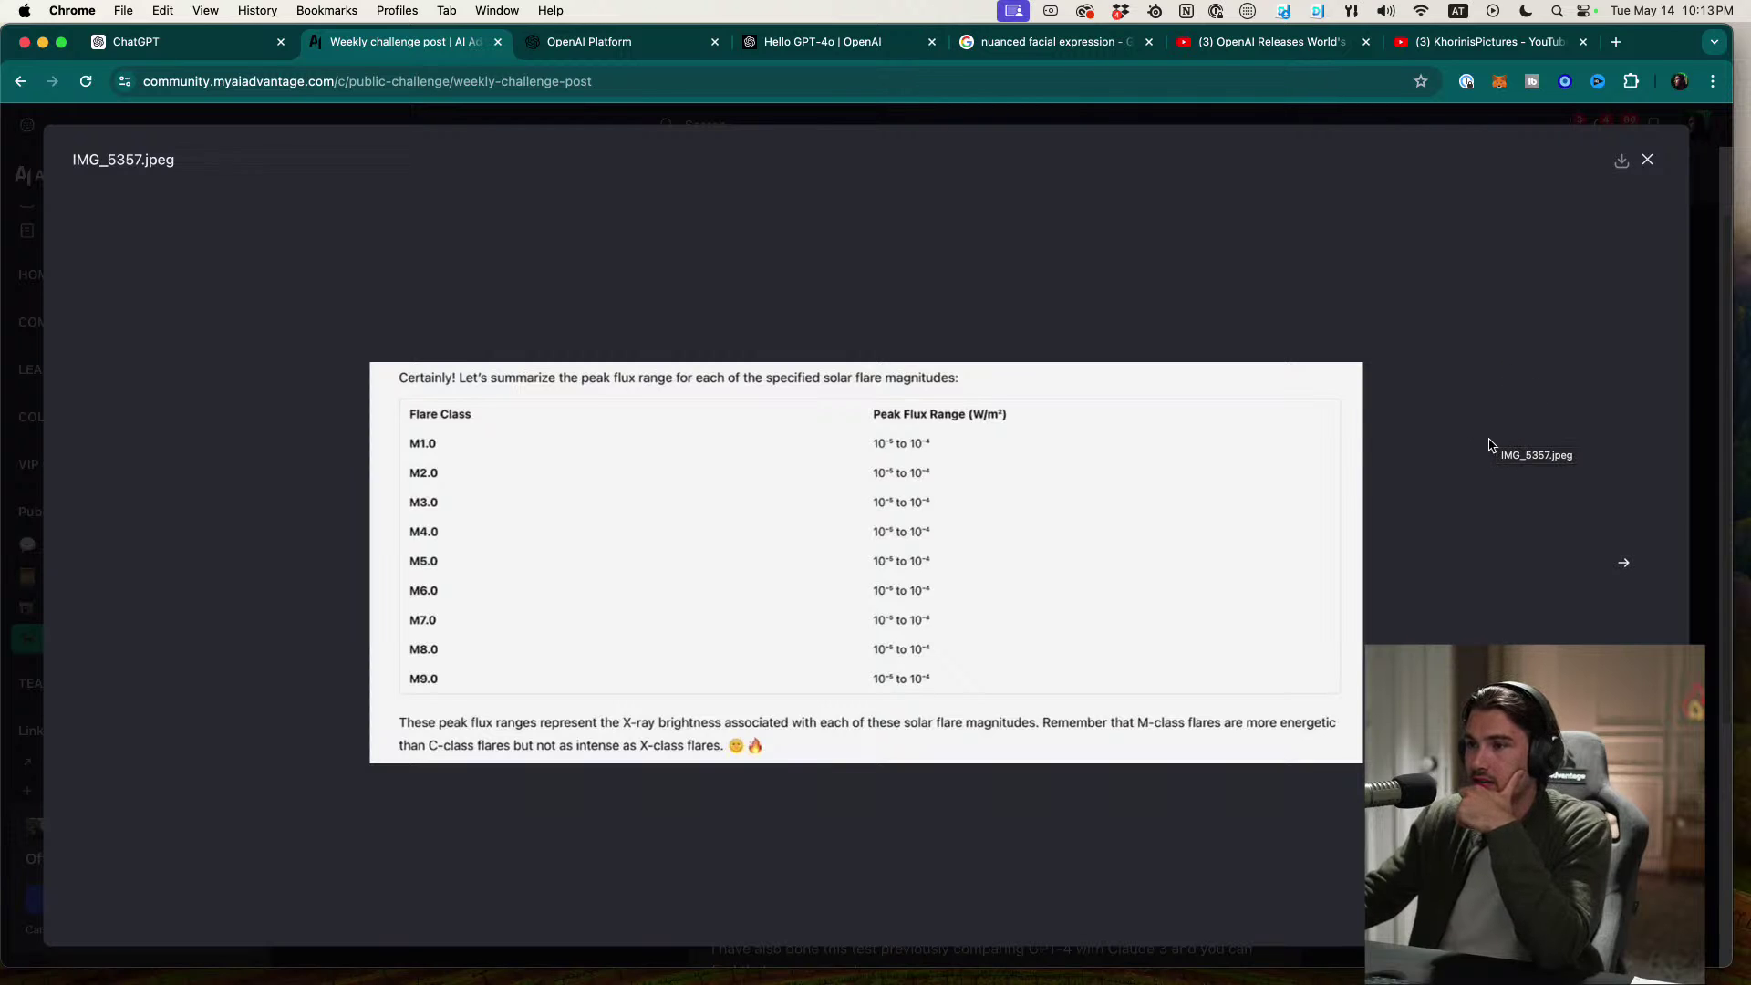
left_click(1648, 161)
Step: Read the remarks on GPT-4o's response and the earlier Claude 3 test, and view the GPT-4o response image enlarged before closing it
scroll(798, 621, "down", 2)
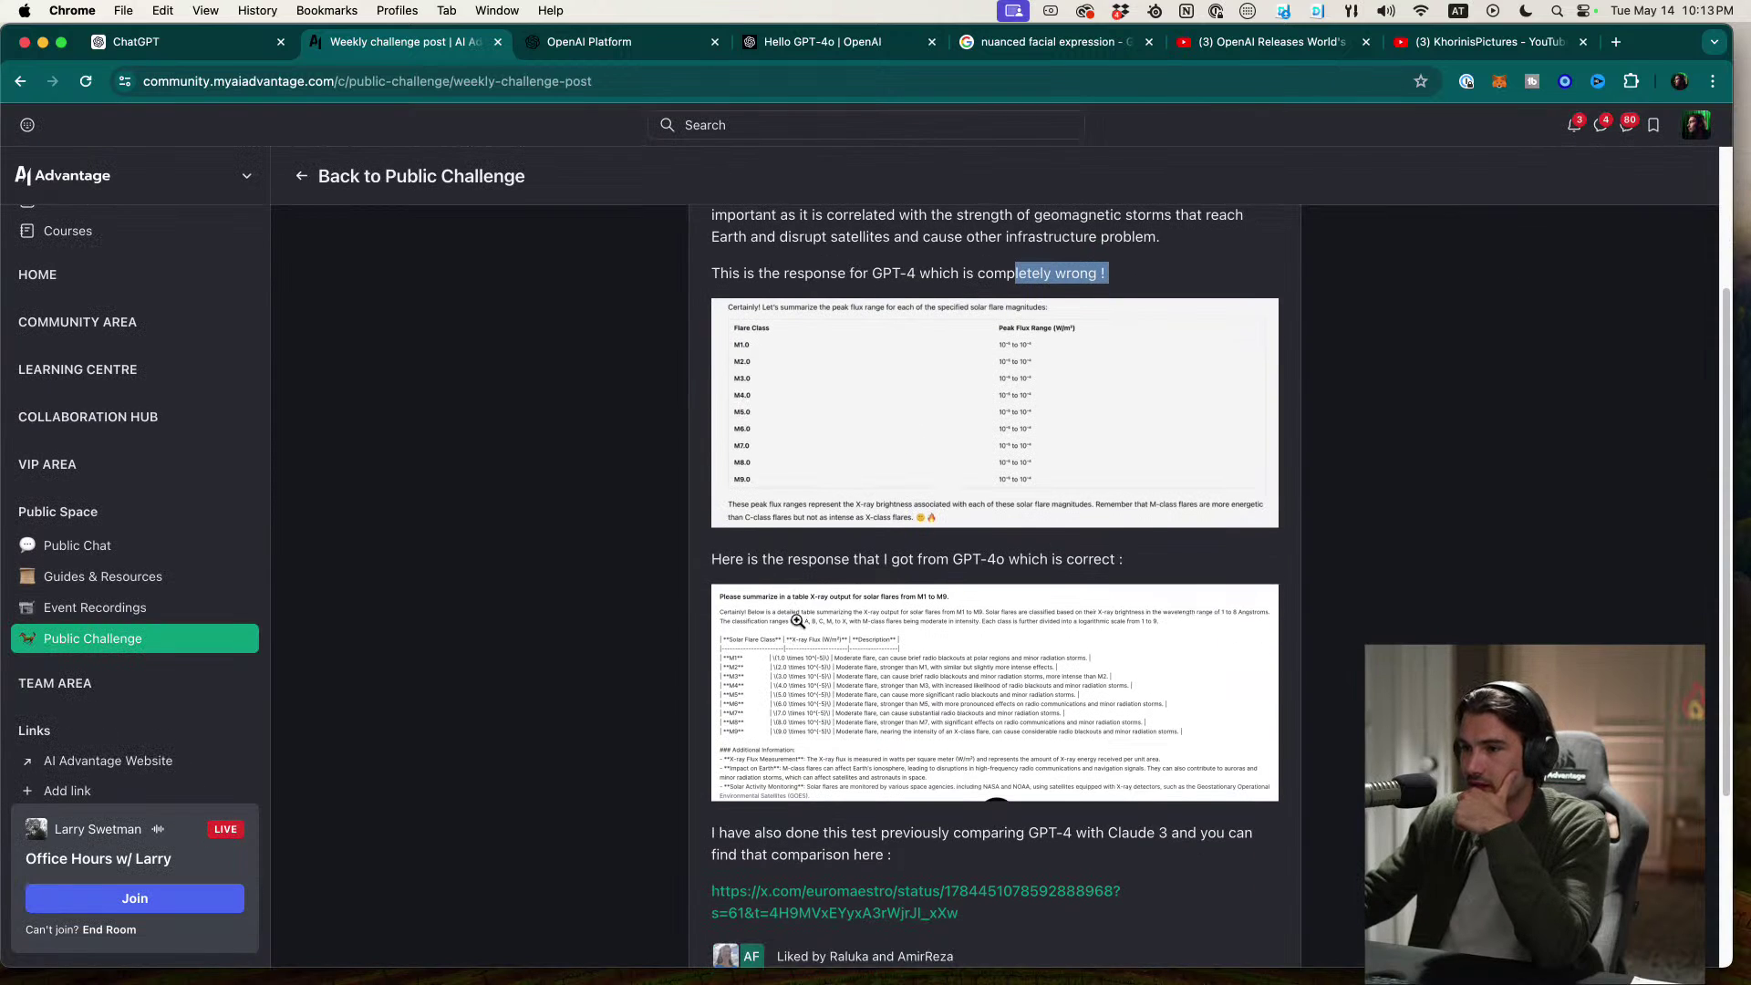
left_click_drag(851, 559, 1105, 559)
left_click(1111, 559)
scroll(1112, 560, "down", 3)
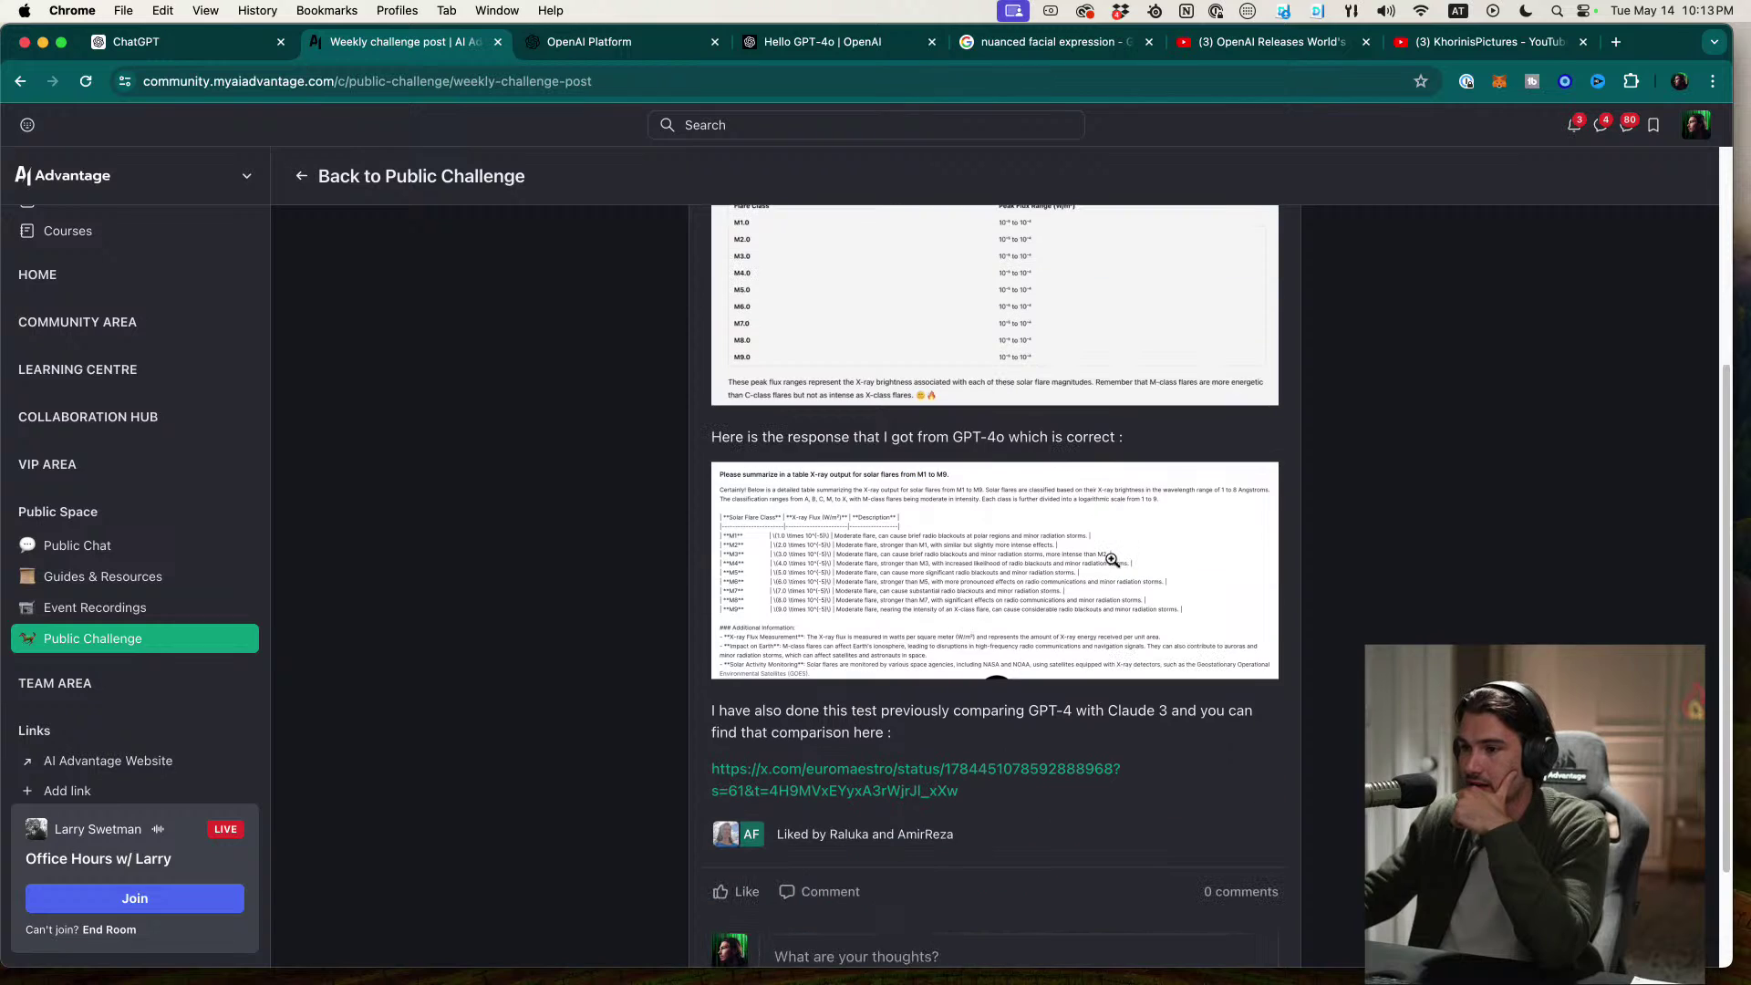
left_click_drag(785, 711, 1145, 729)
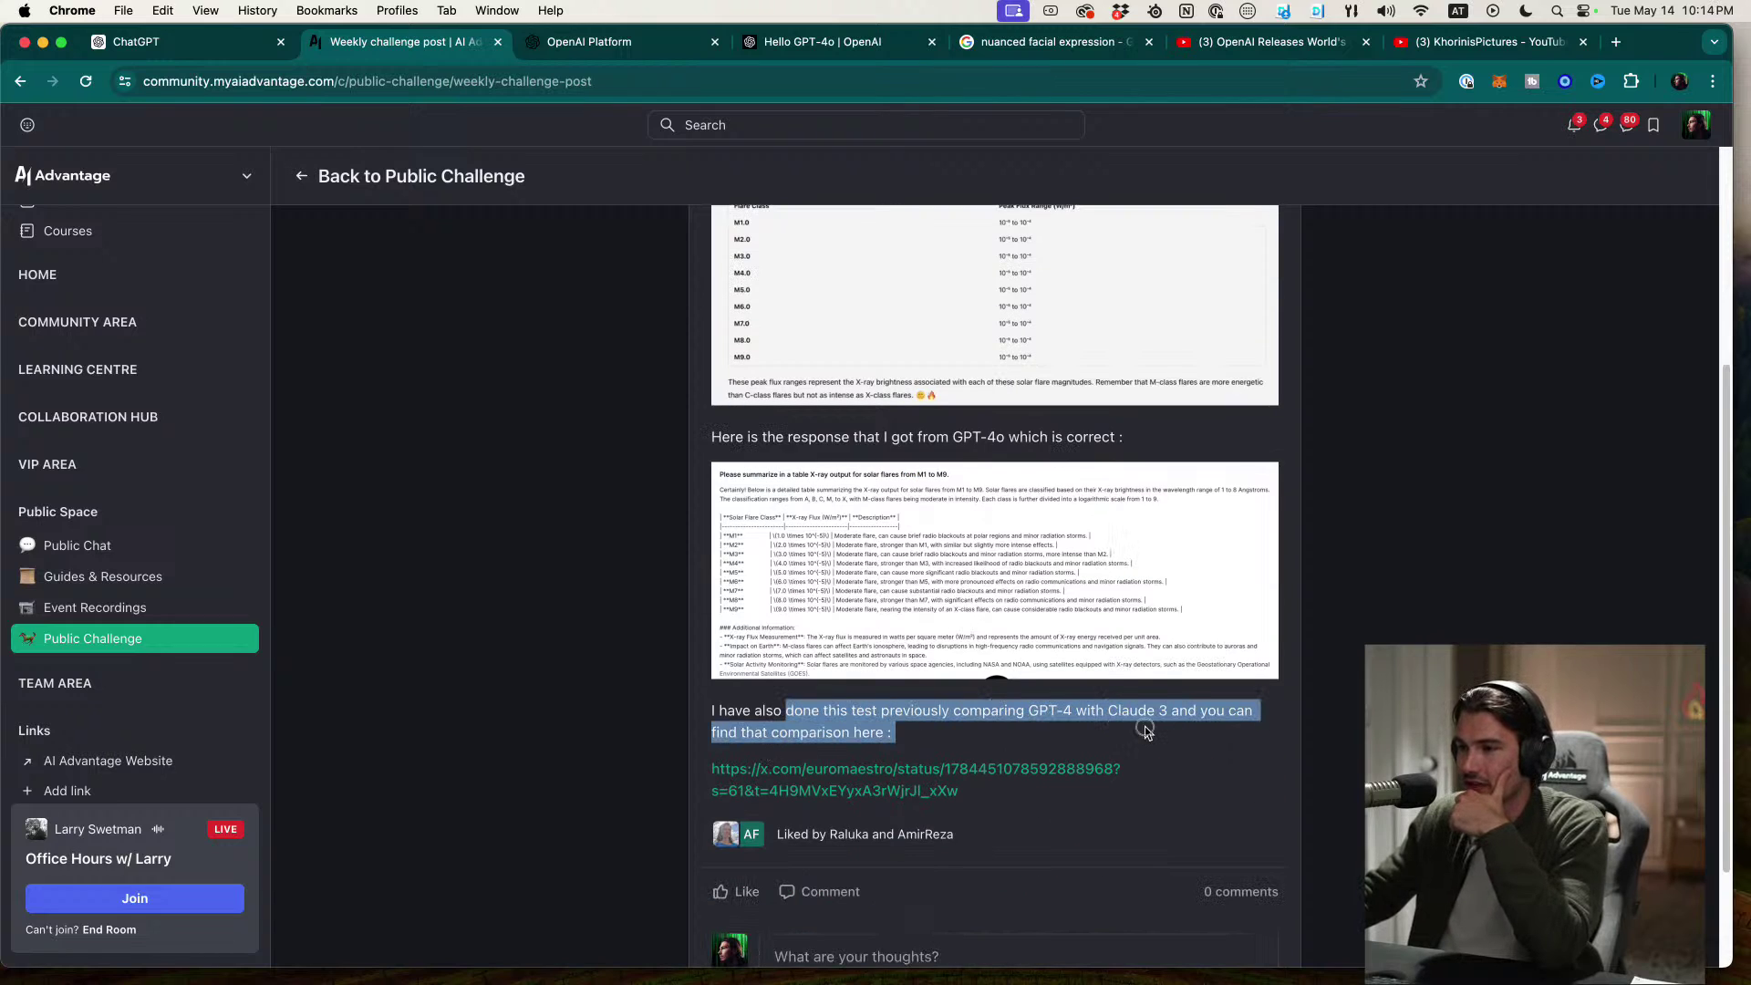
left_click(1146, 730)
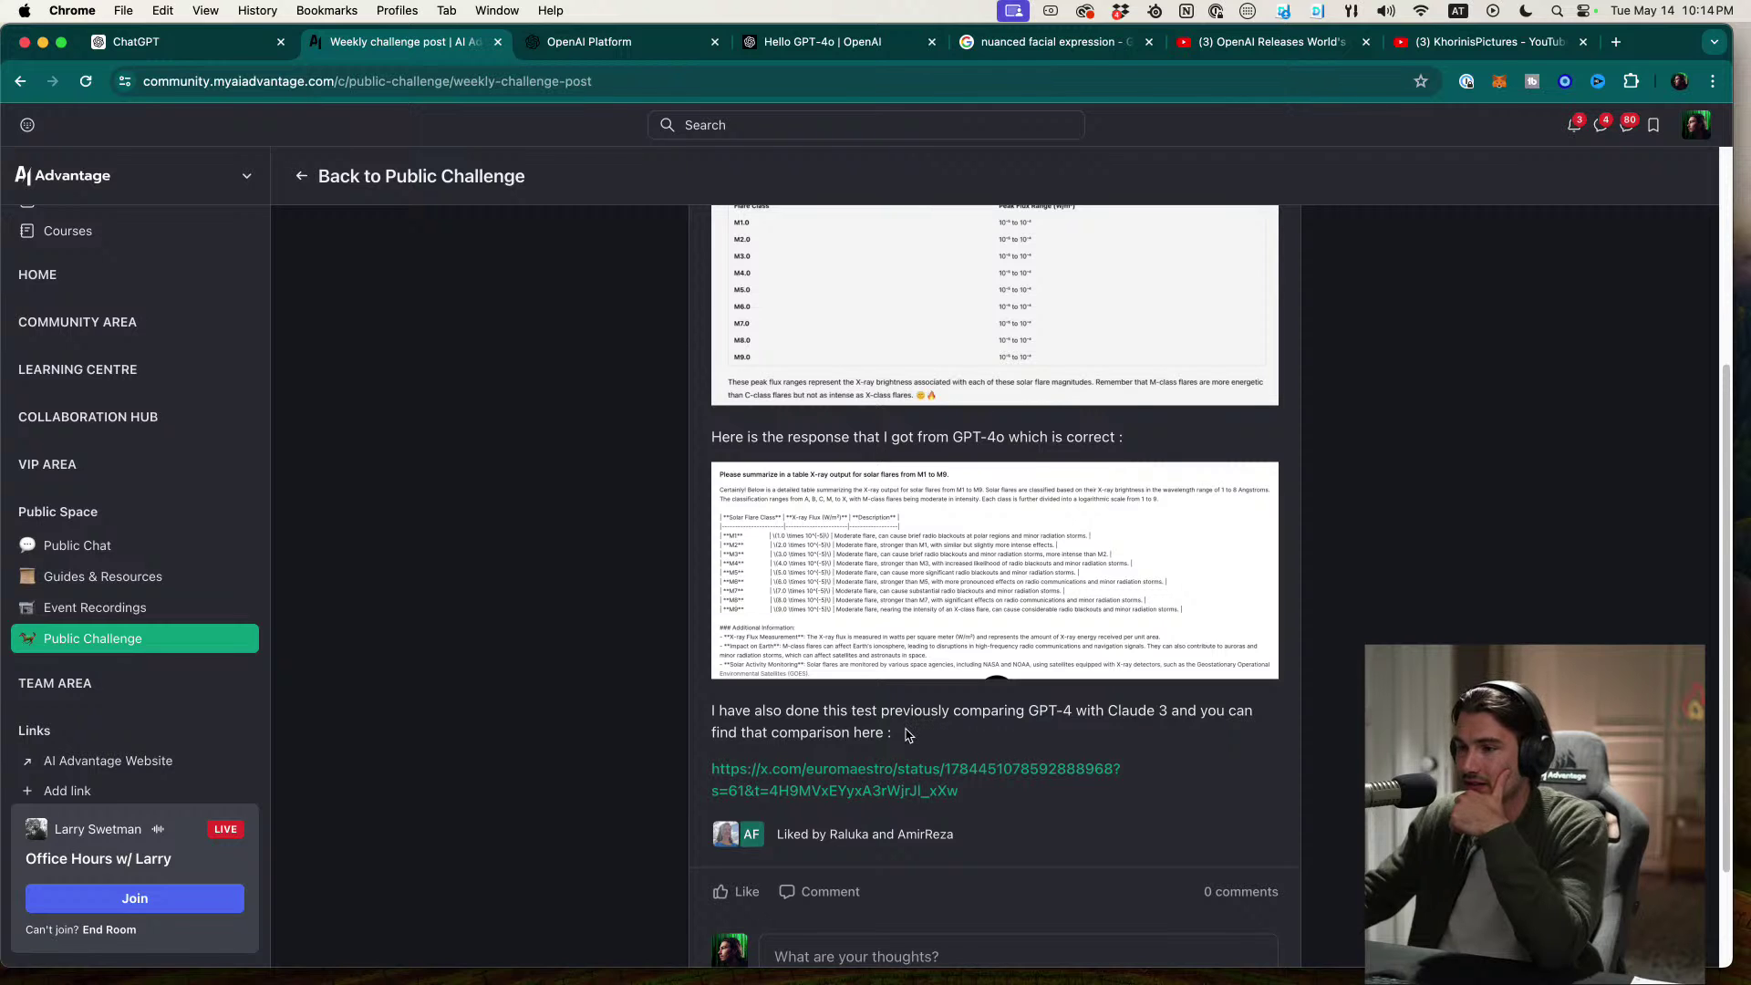
left_click(832, 607)
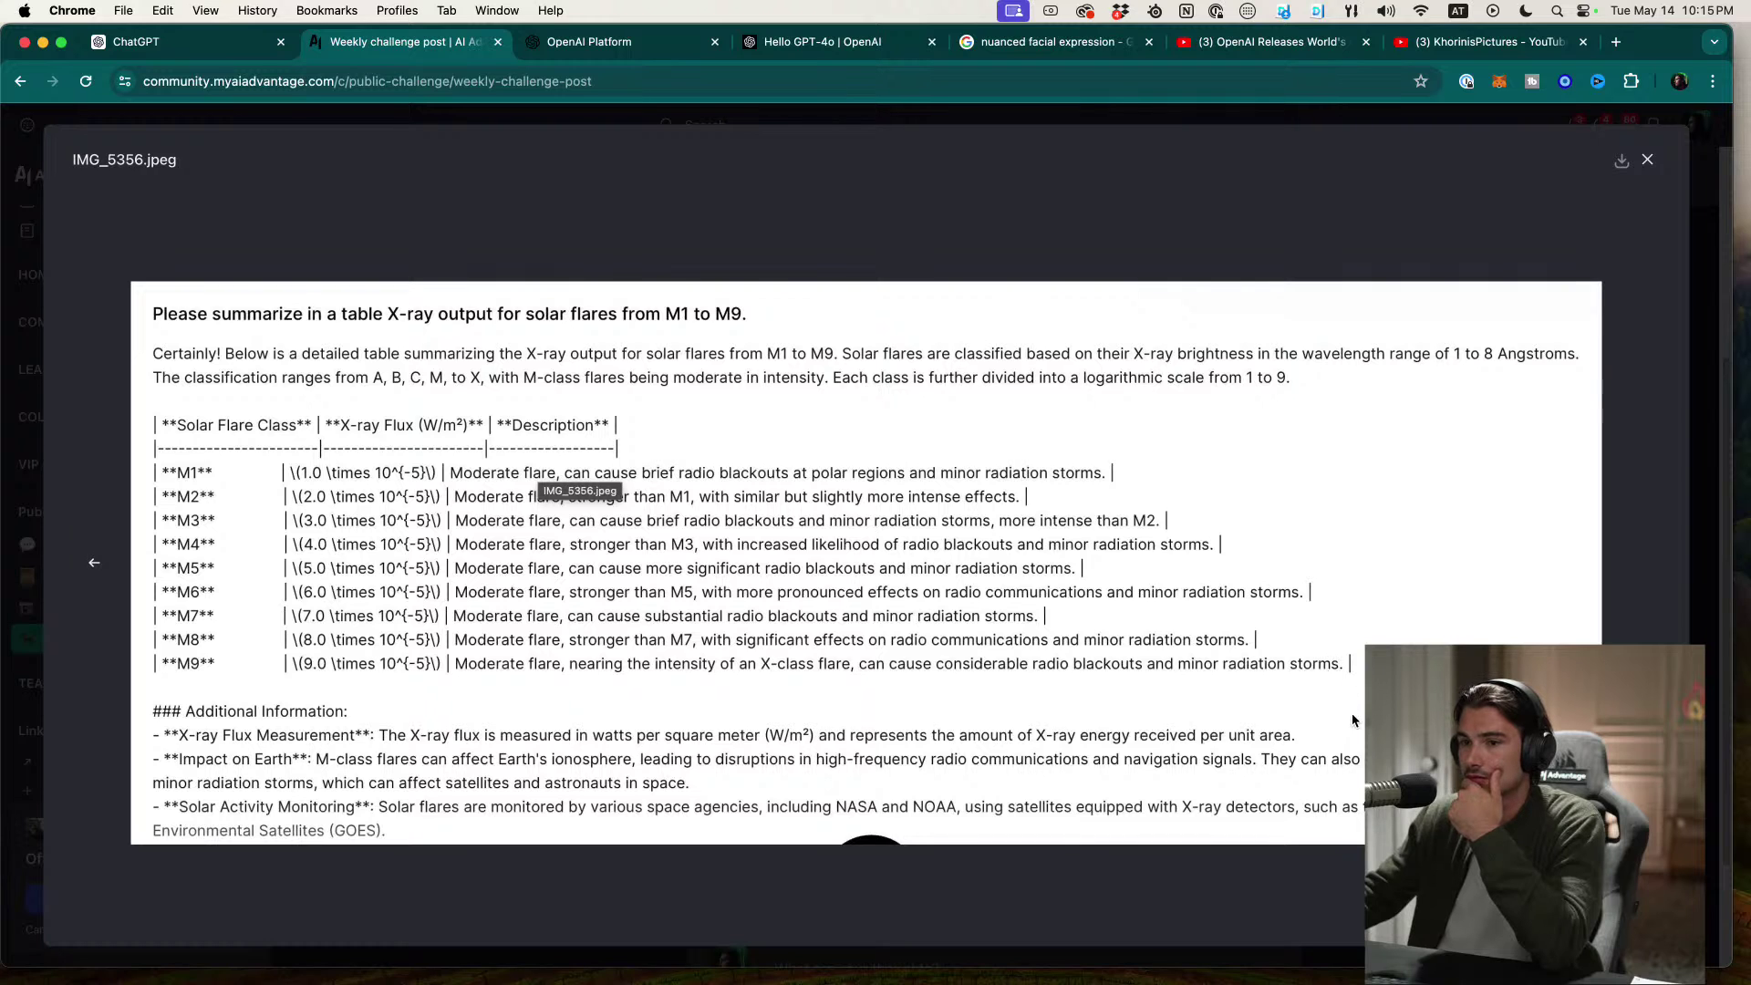
left_click(1647, 161)
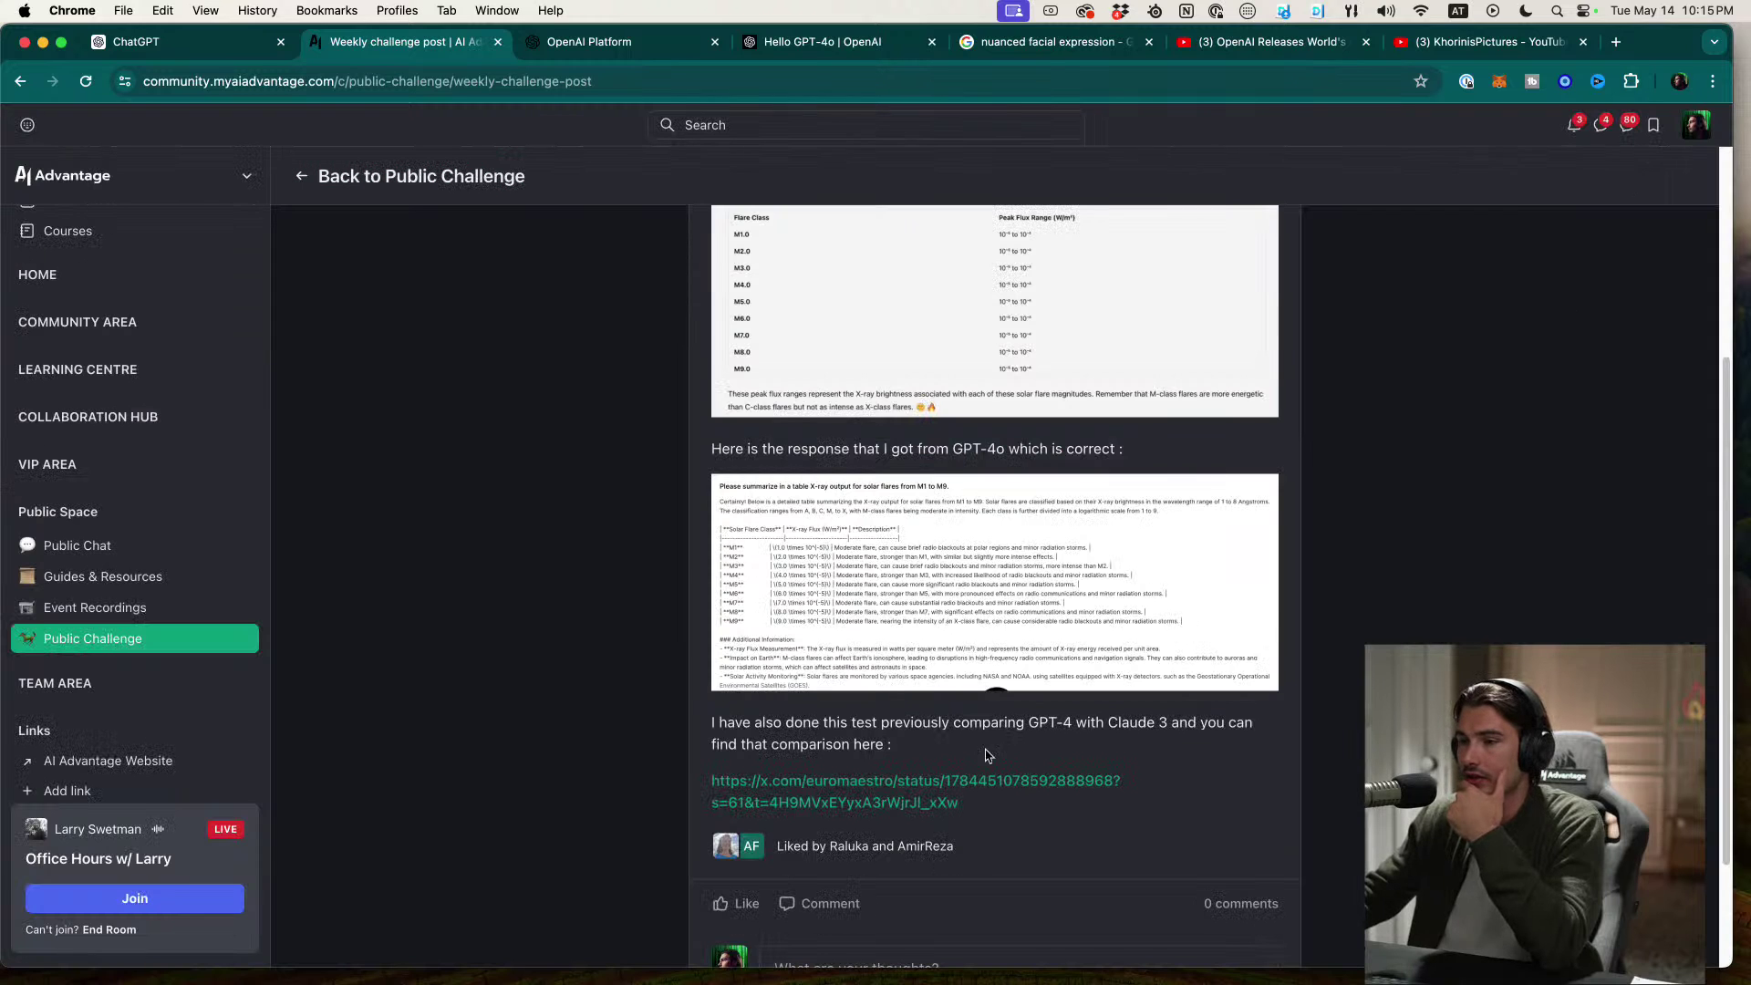
Step: Open the submission's linked X post in a new tab, compare its Claude and GPT solar flare tables, and highlight the end of the prompt
left_click(938, 796, "super")
left_click(587, 43)
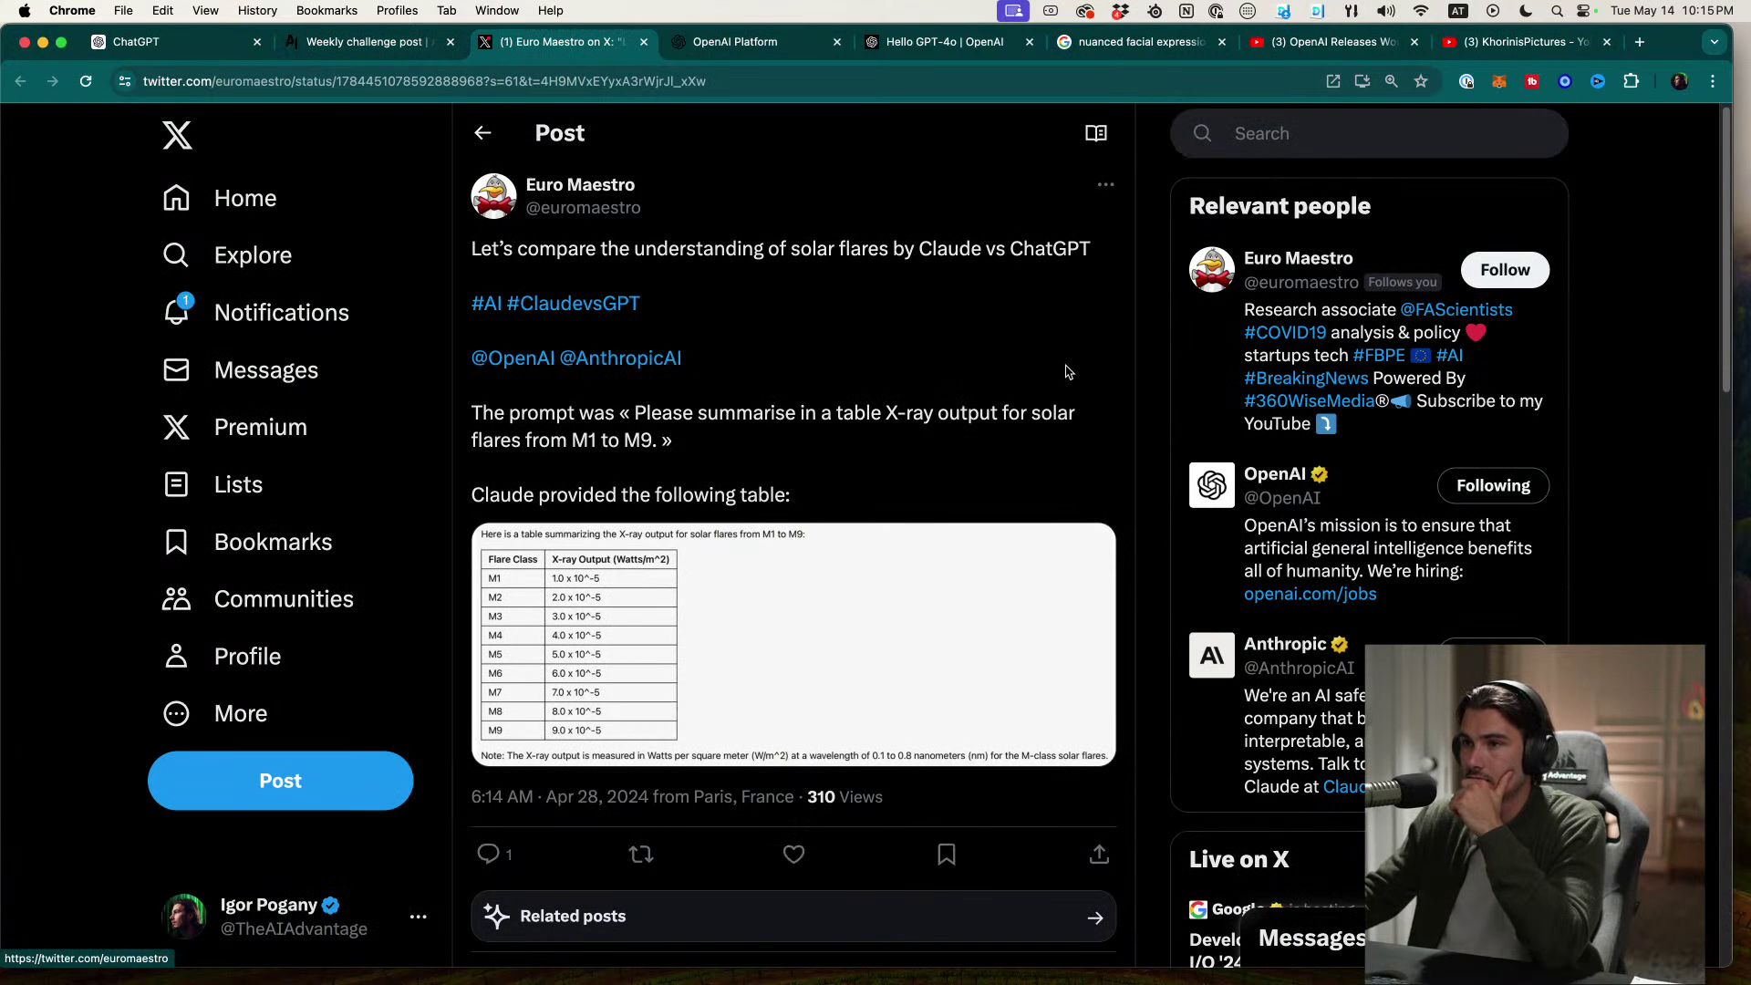
scroll(1126, 388, "down", 1)
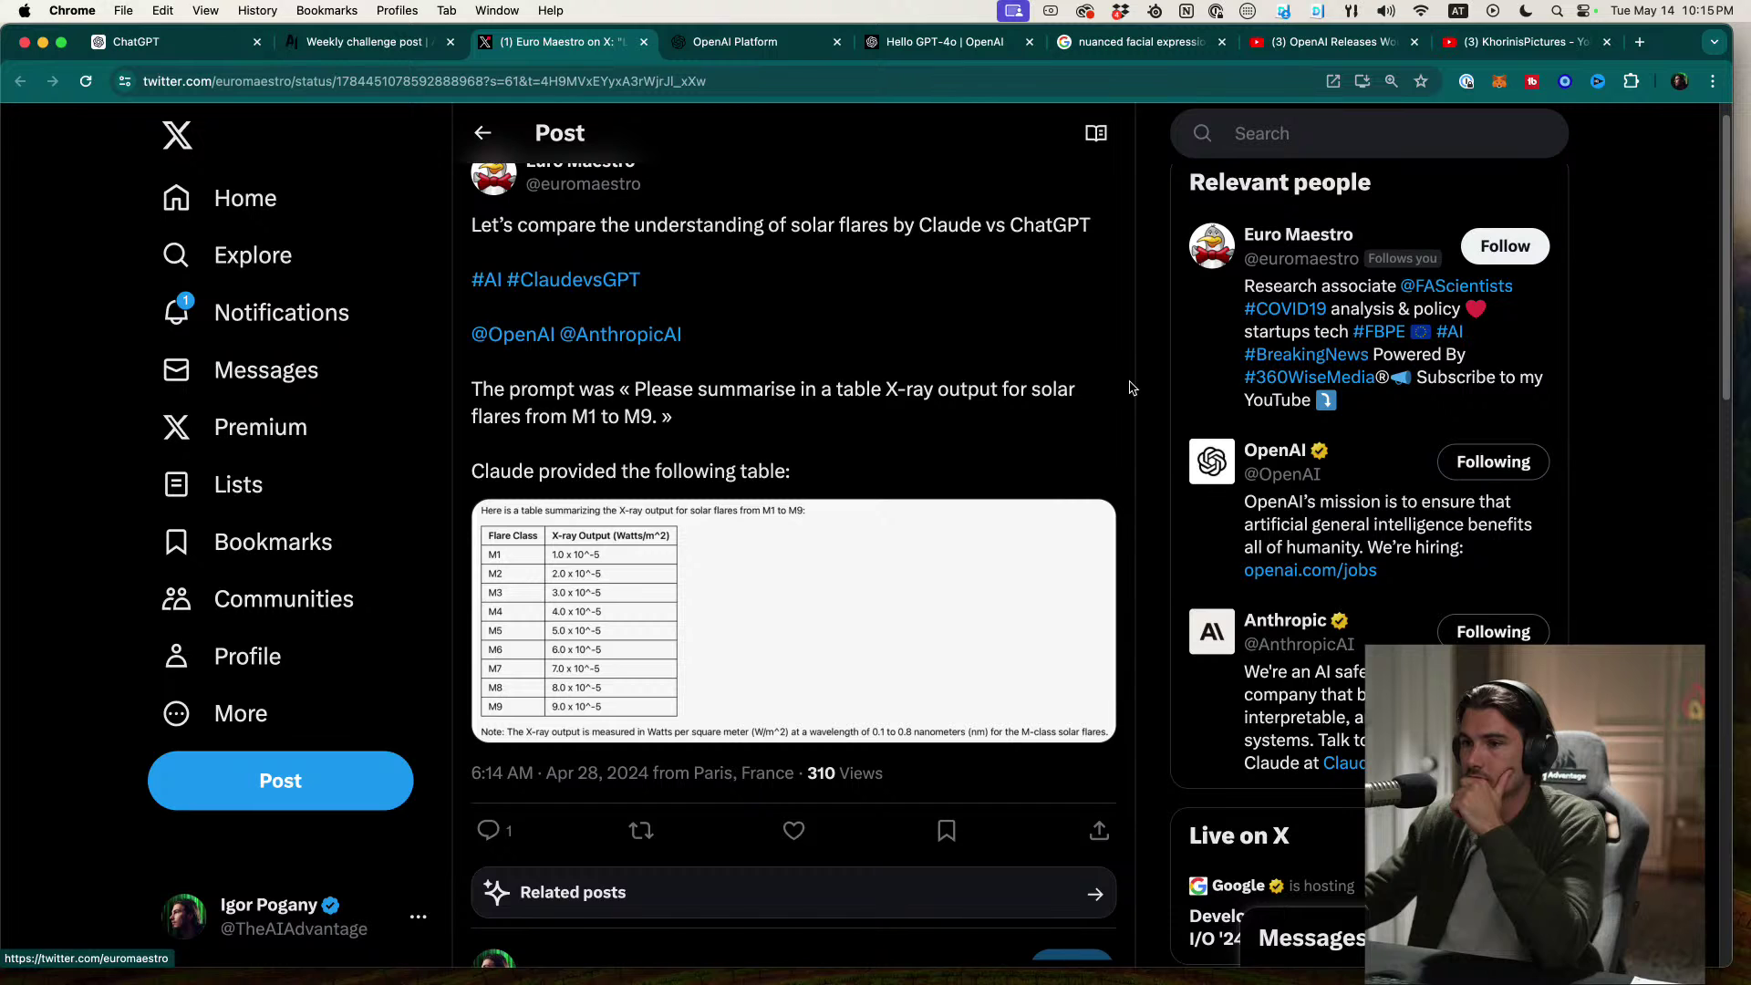
scroll(1131, 387, "down", 10)
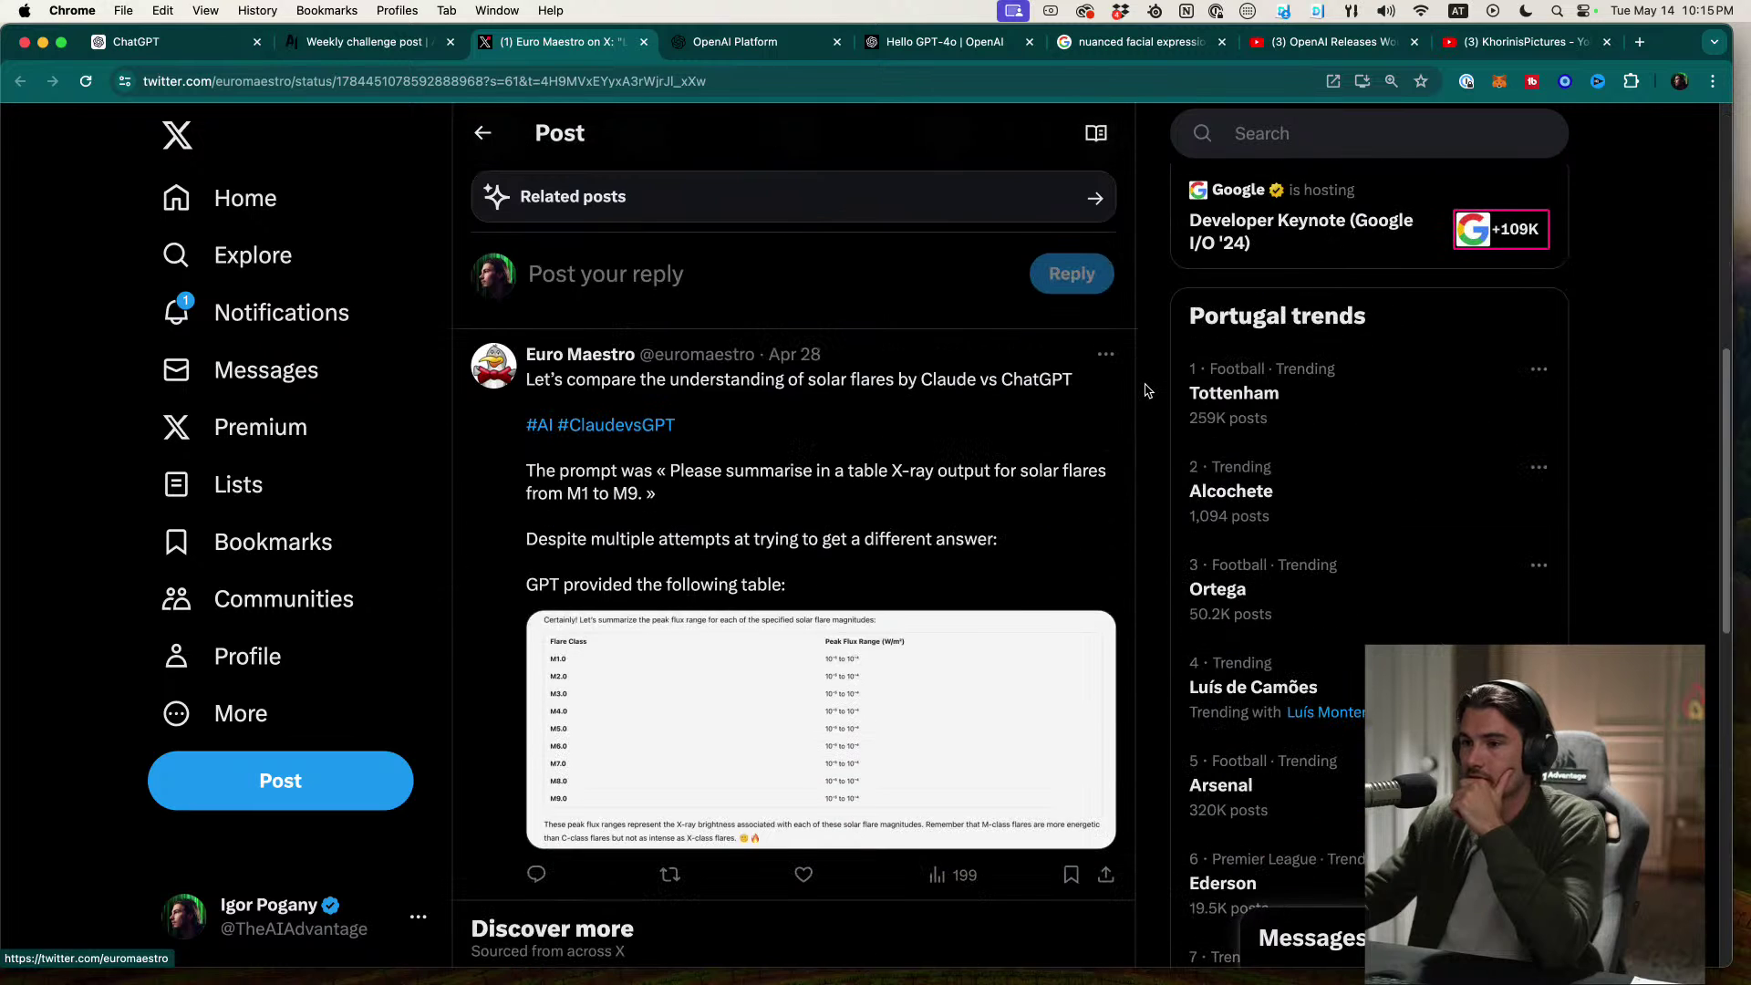
scroll(1146, 391, "down", 1)
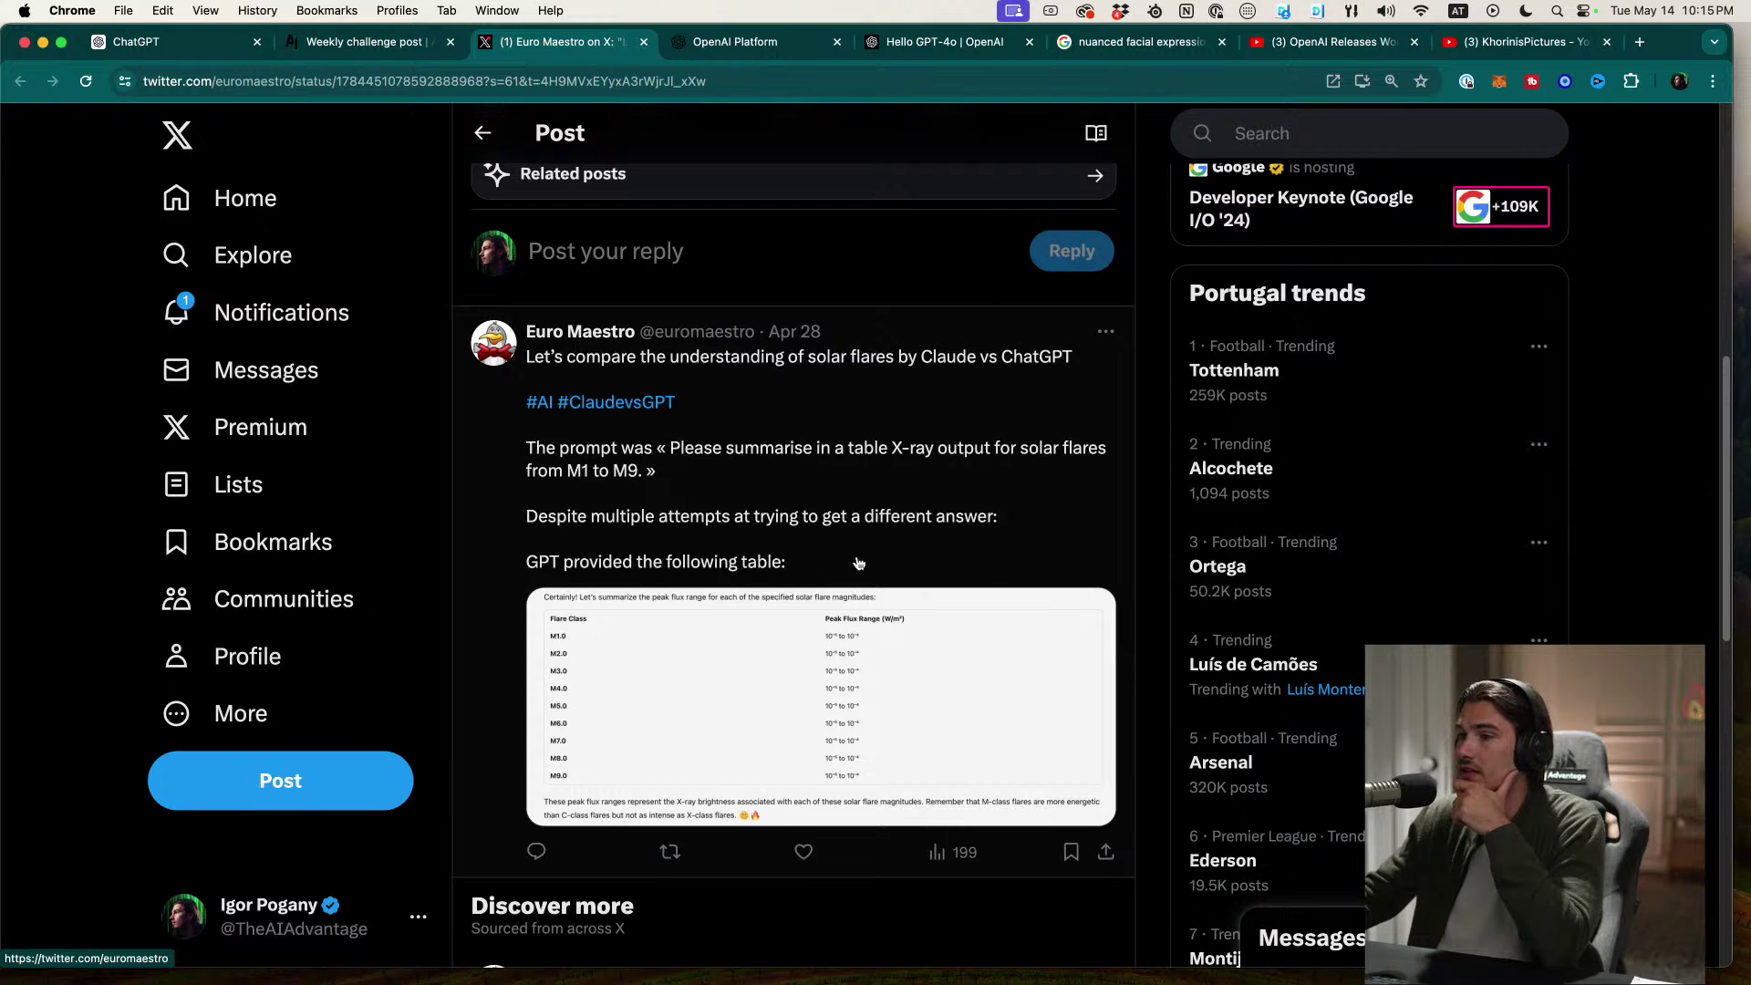
scroll(1109, 524, "down", 4)
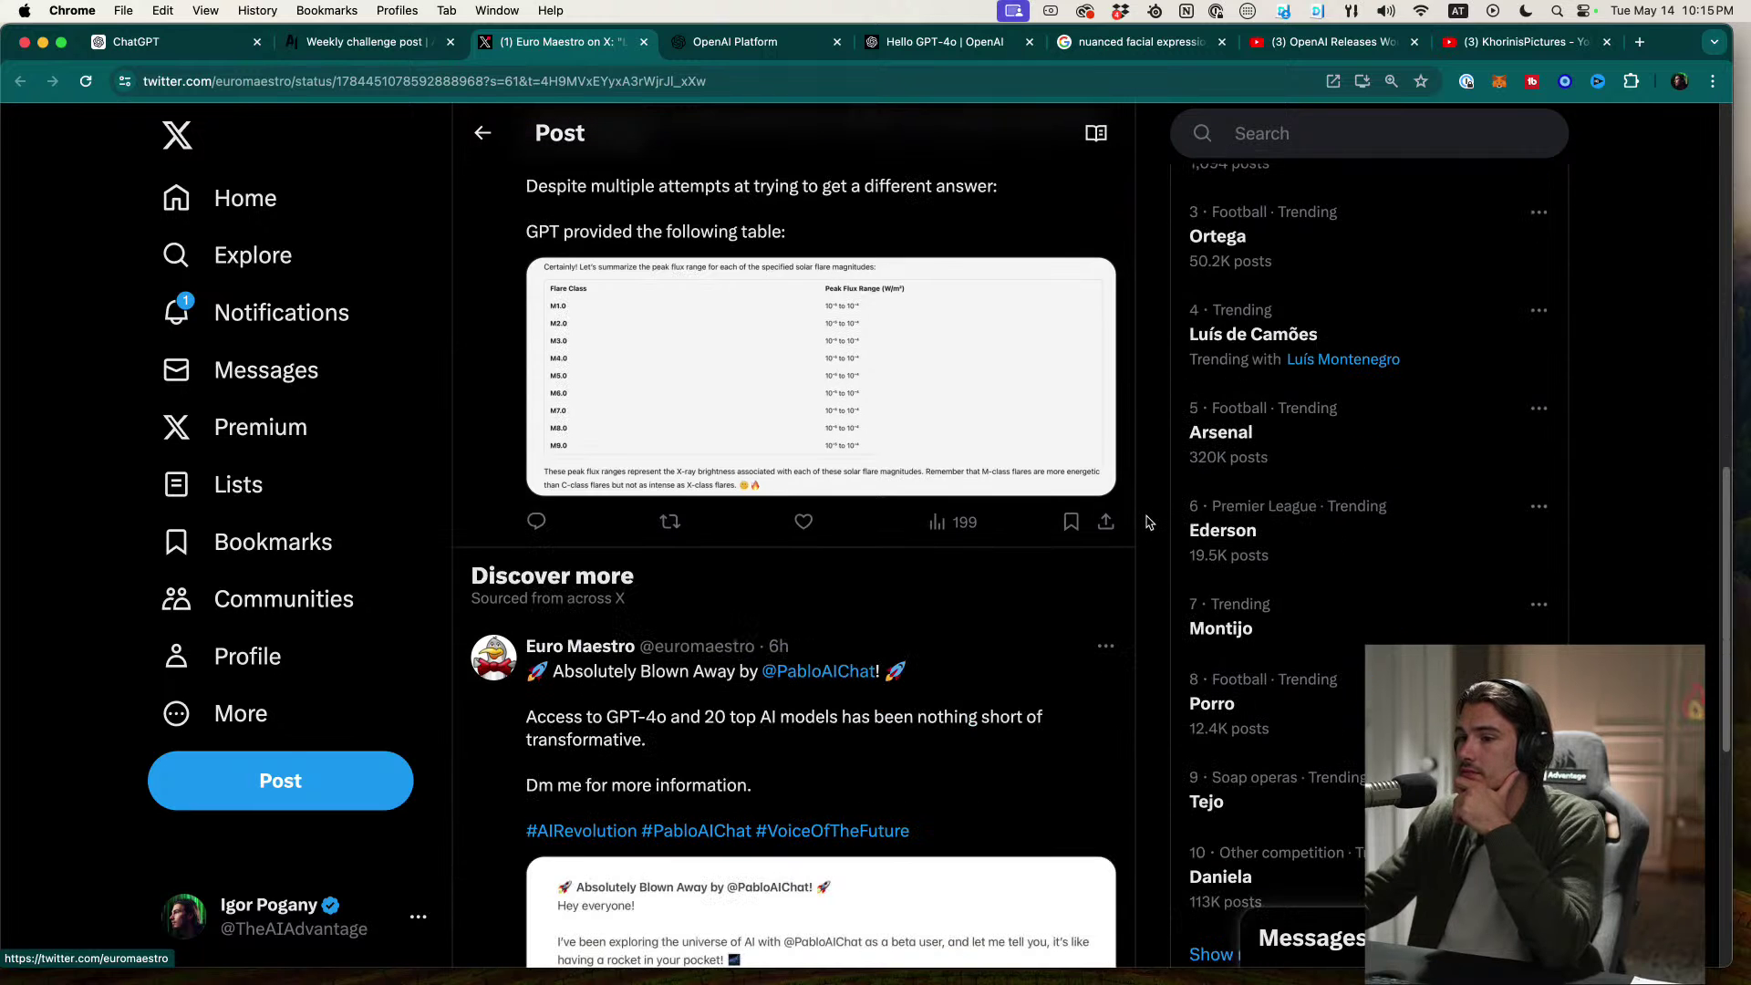
scroll(1147, 522, "down", 2)
scroll(1158, 528, "up", 5)
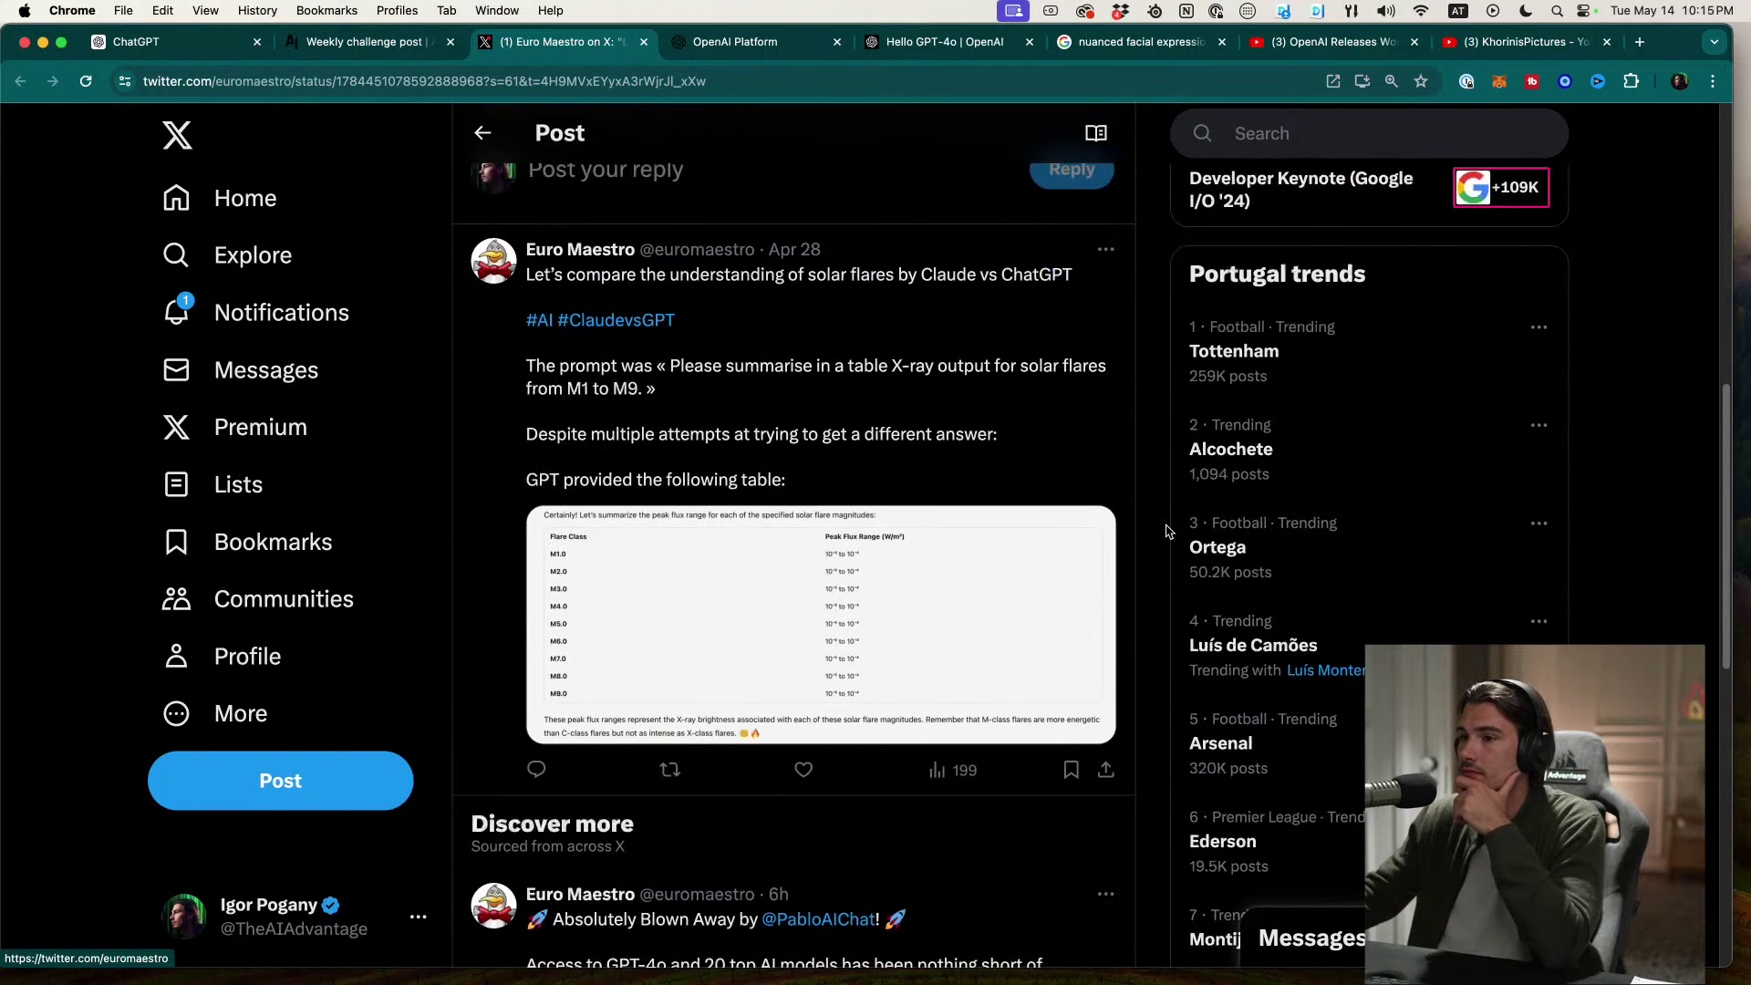
scroll(1168, 532, "up", 8)
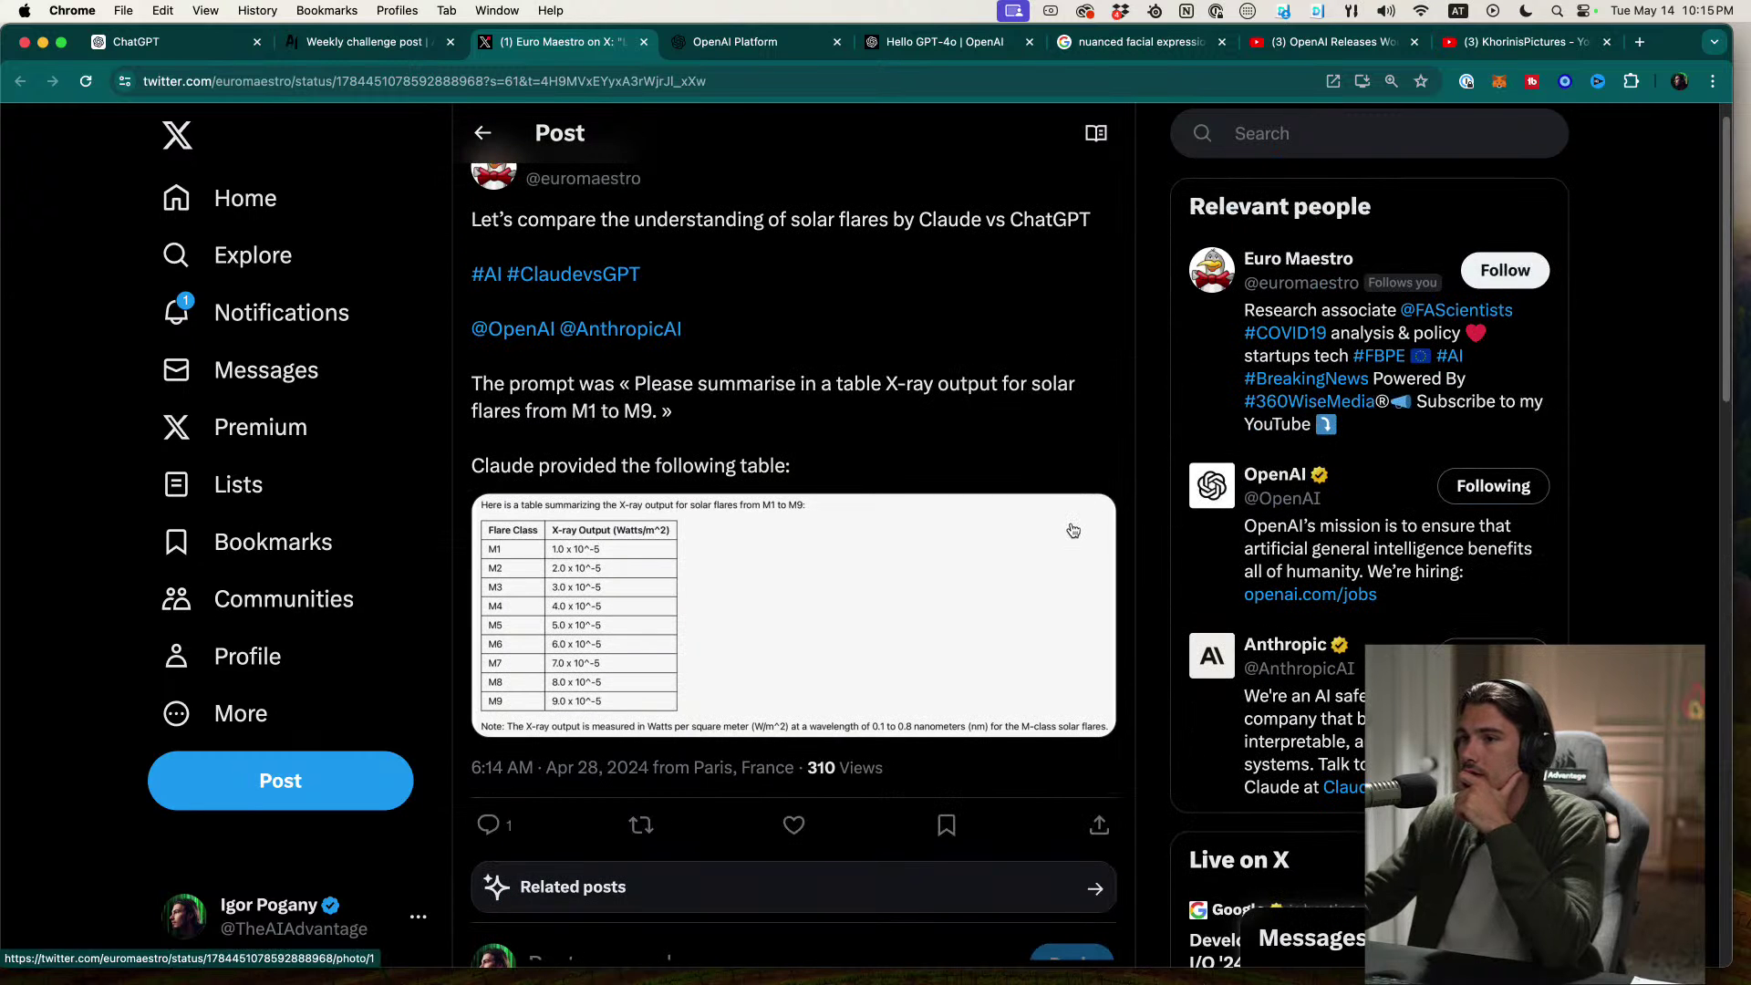
scroll(967, 461, "up", 1)
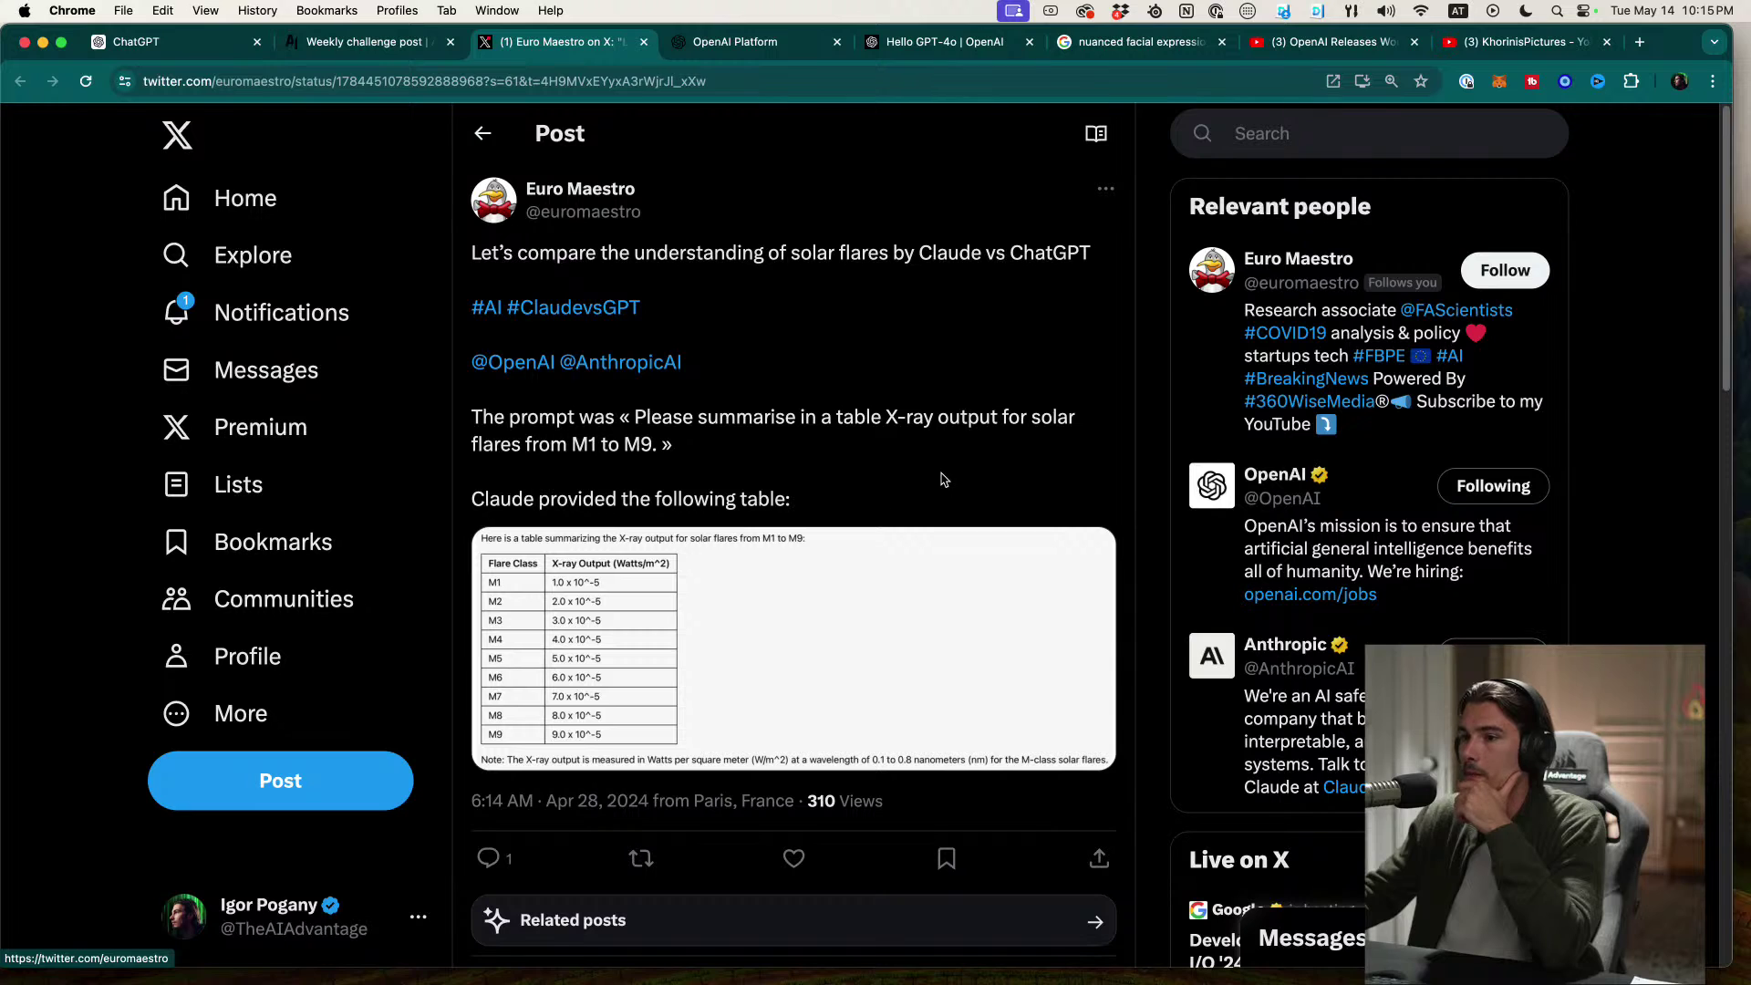
left_click_drag(792, 501, 586, 443)
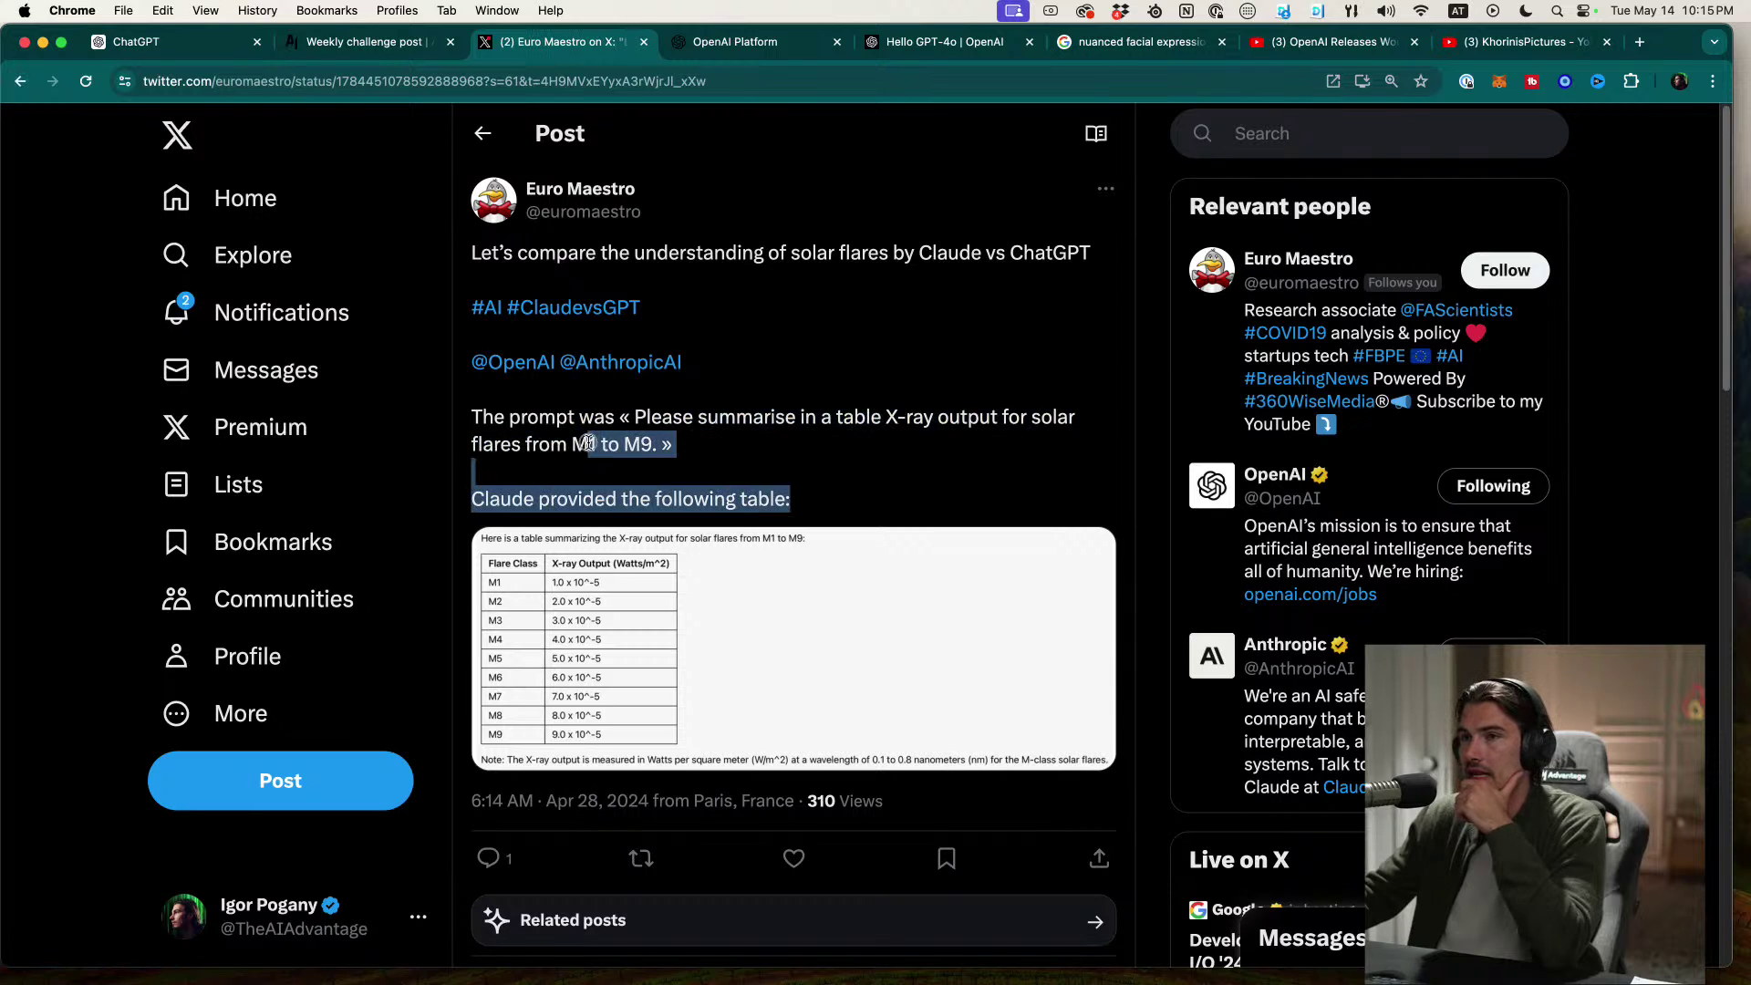
Step: Compare the submission's enlarged GPT-4o solar flare table with the Claude table in the X post, closing the image and the post when finished
left_click(775, 465)
left_click(383, 42)
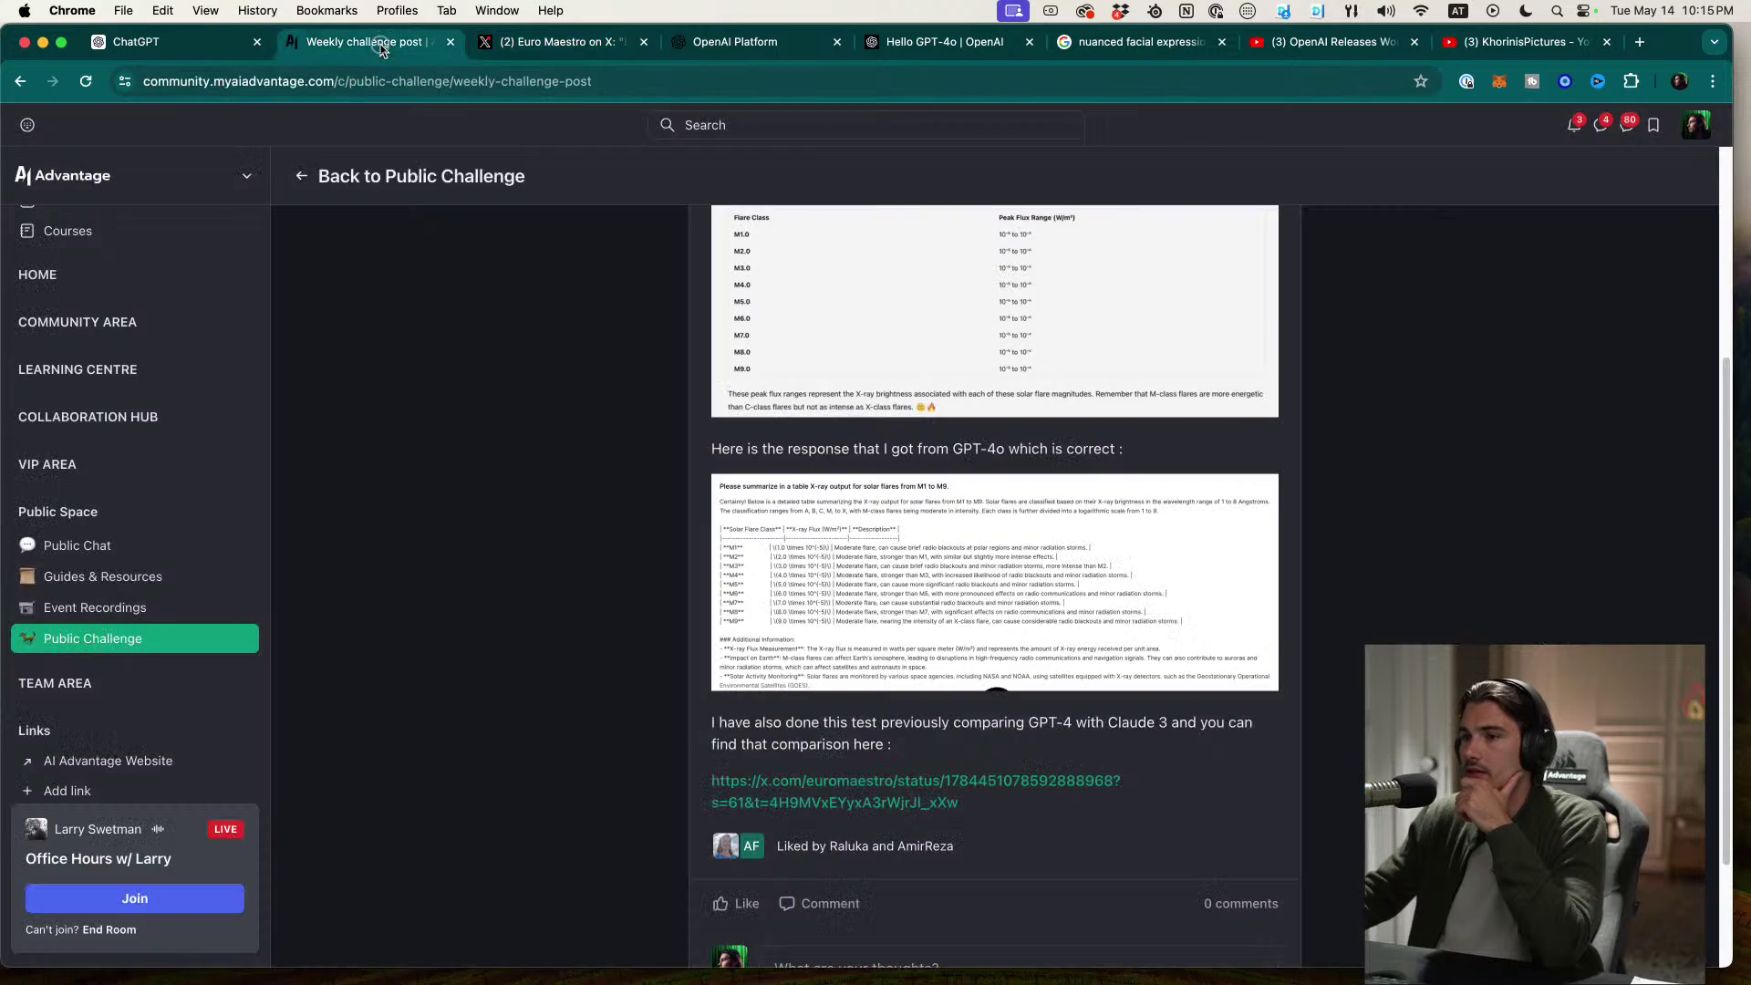
left_click(897, 526)
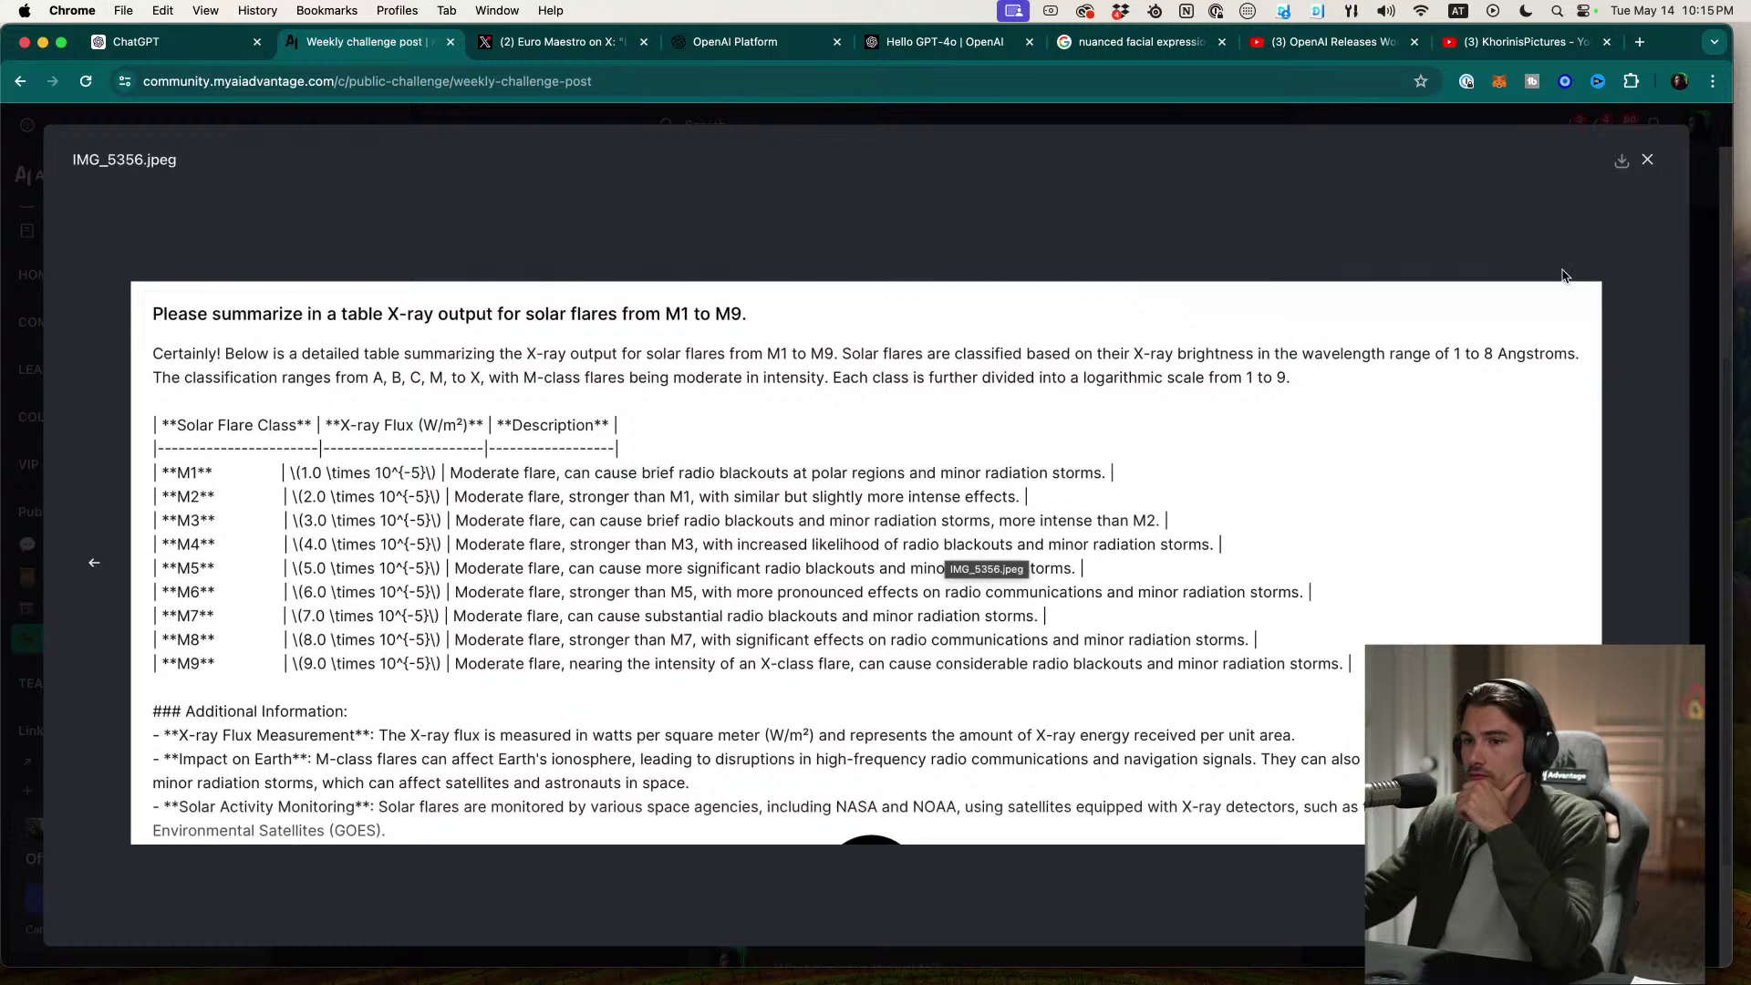
left_click(1648, 160)
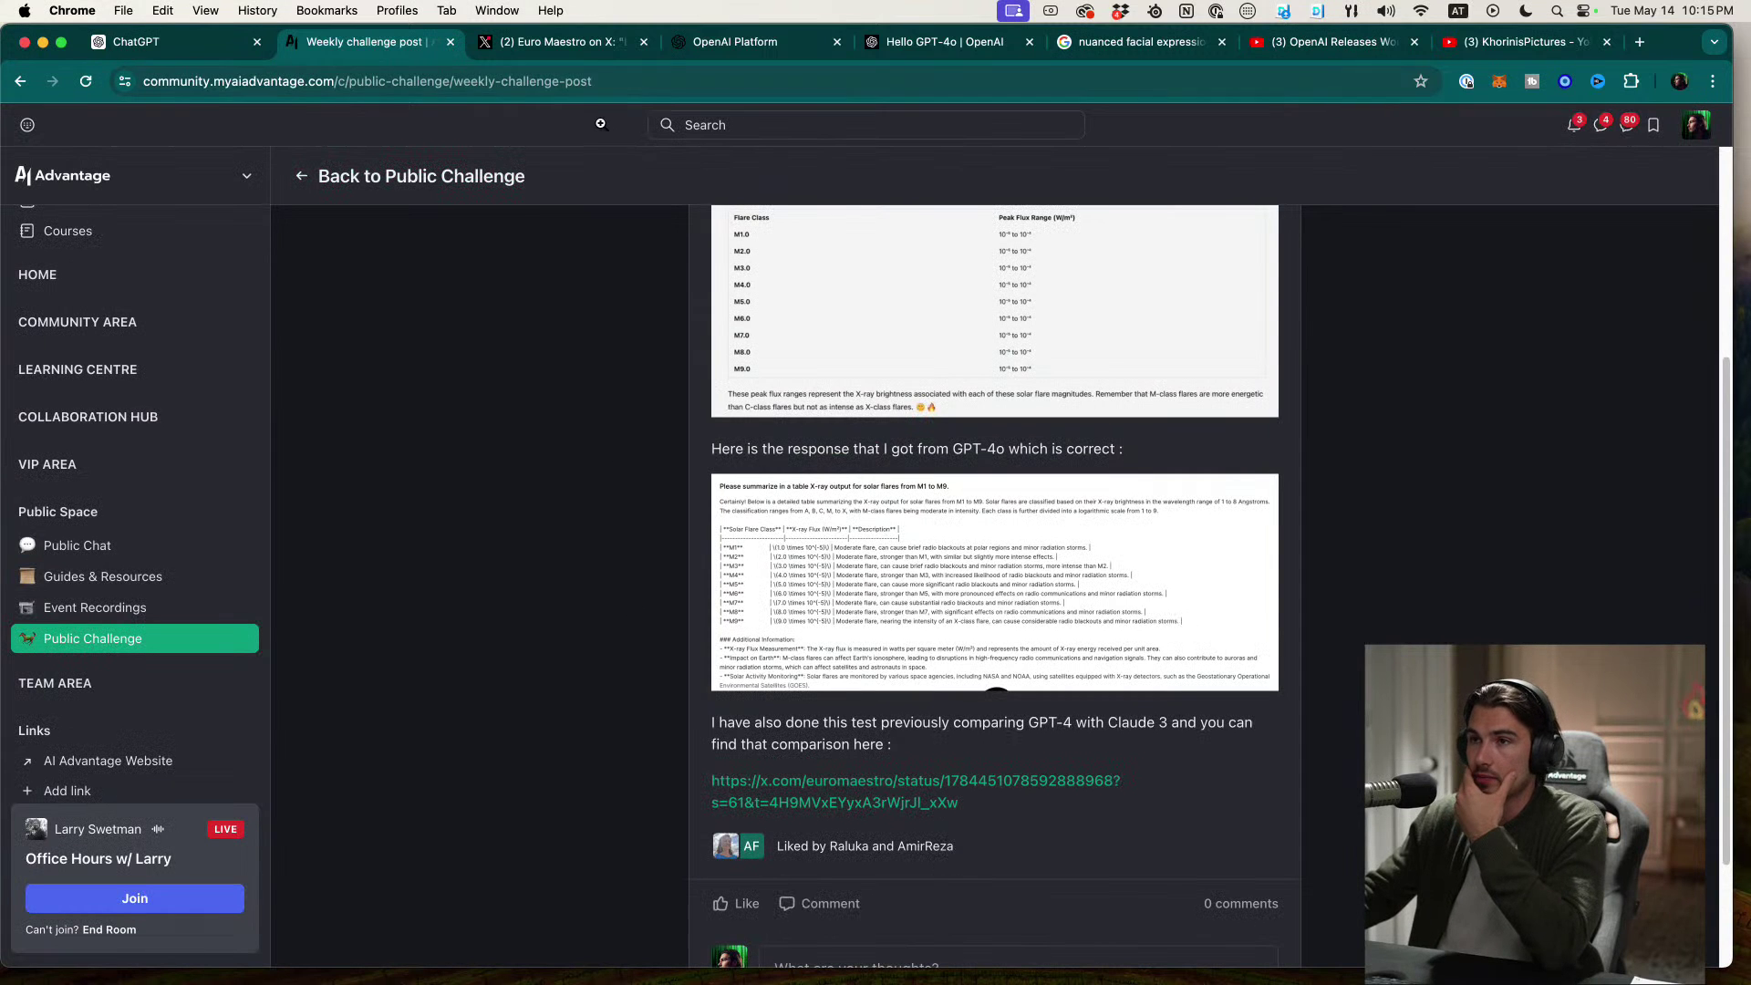
left_click(558, 41)
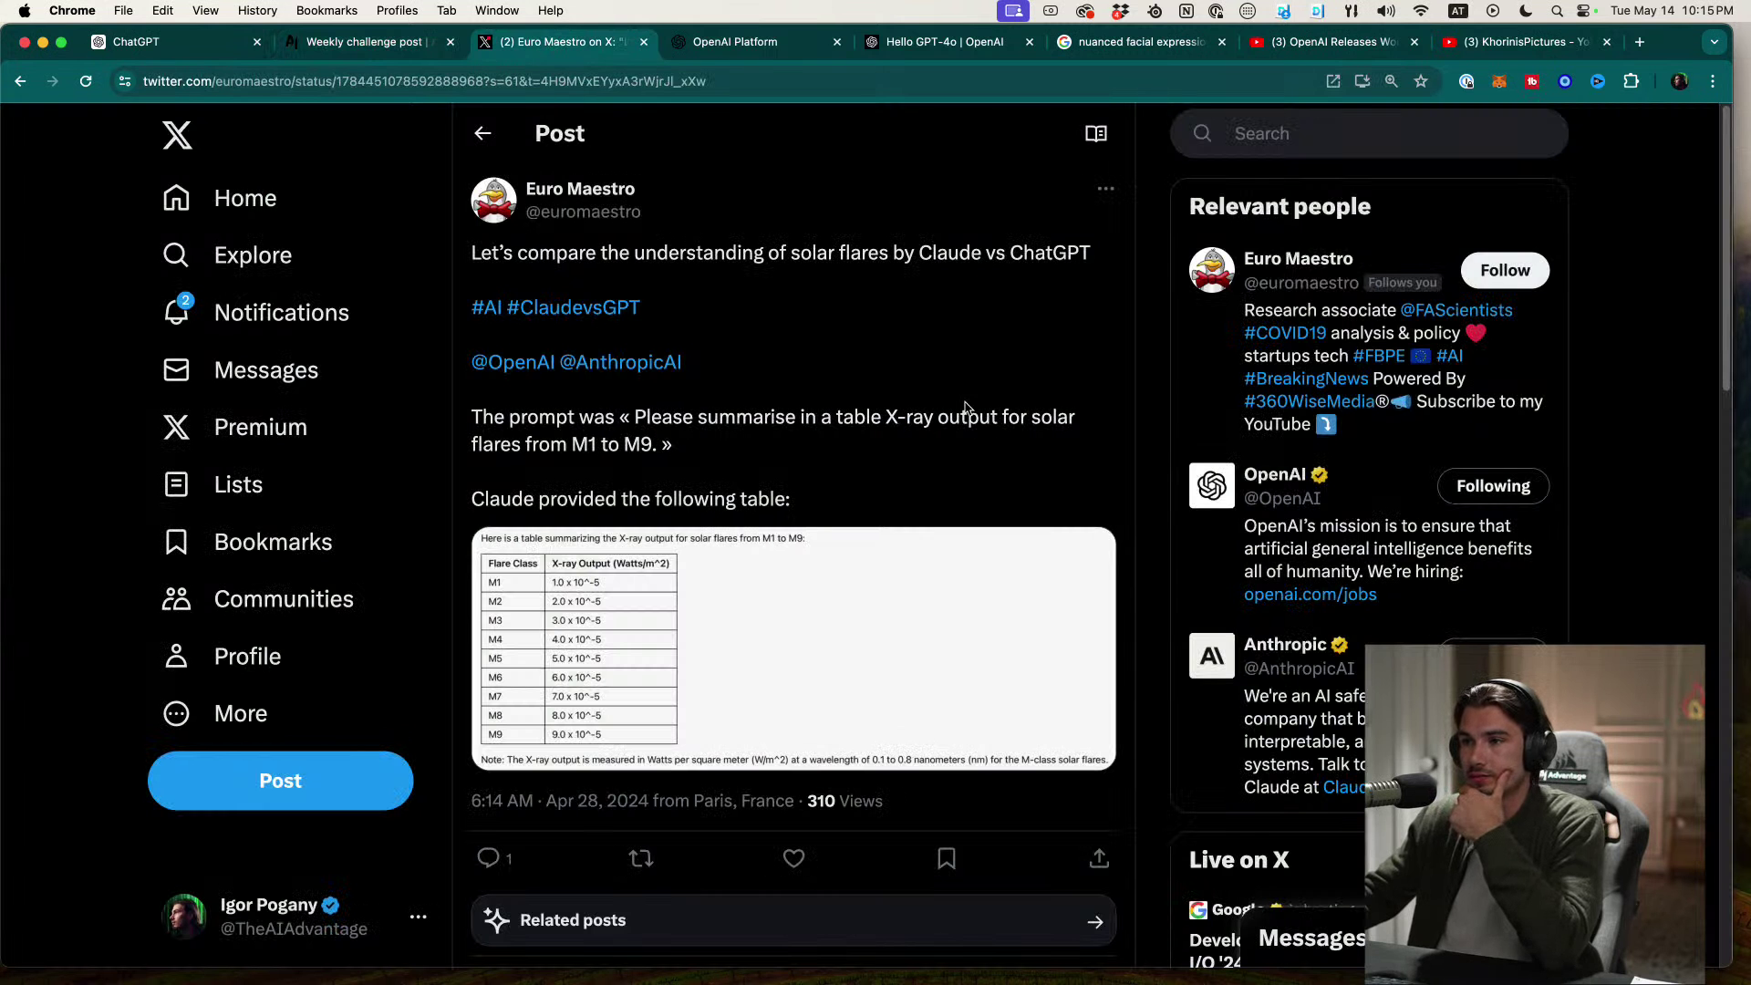
left_click(644, 43)
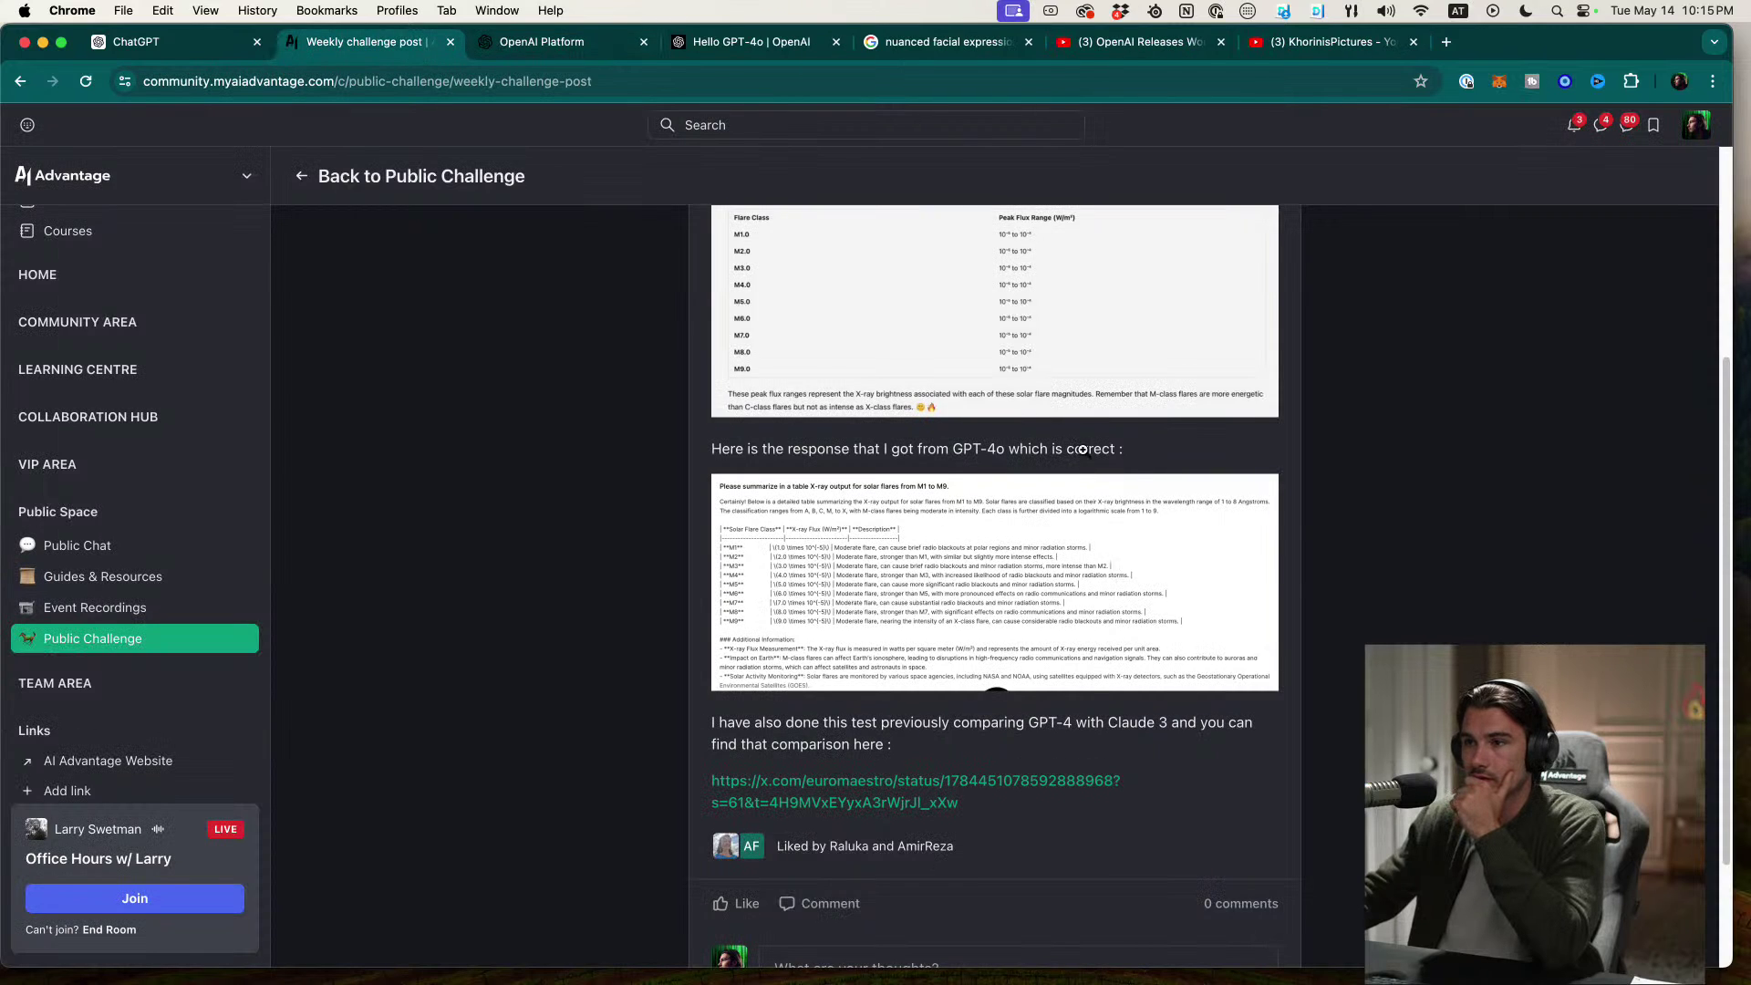
Step: Like the solar flare submission and return to the Public Challenge list
scroll(995, 456, "down", 3)
left_click(743, 745)
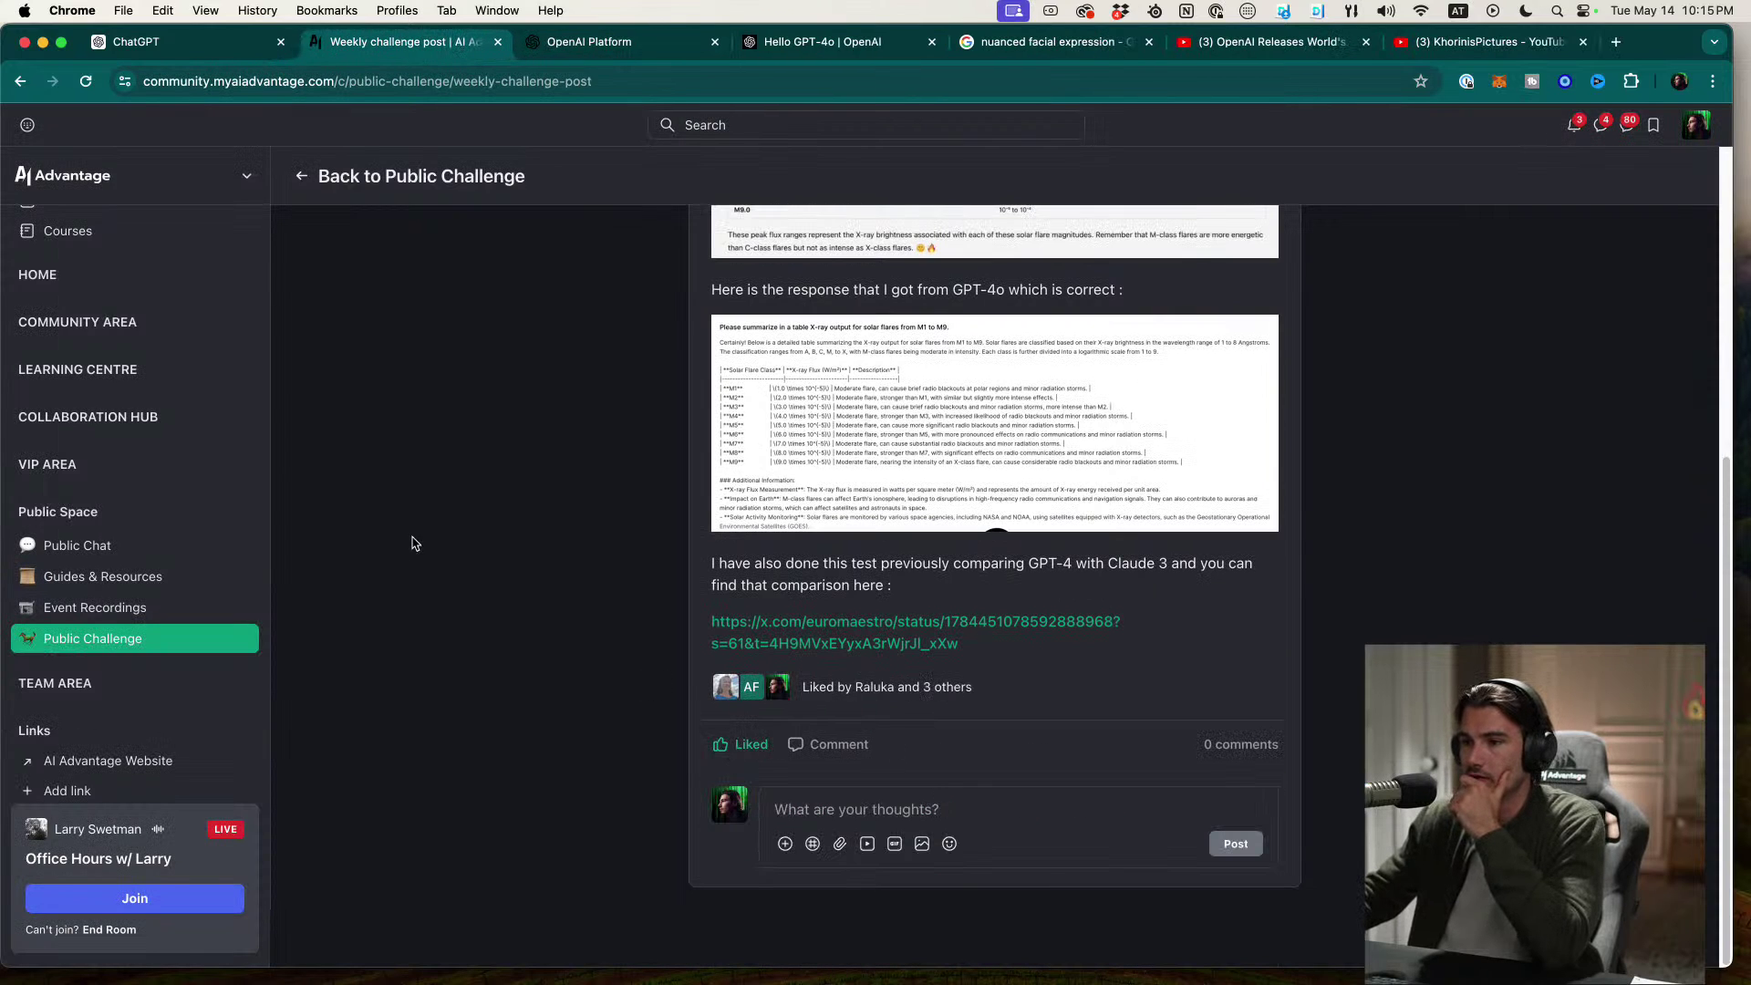
left_click(406, 177)
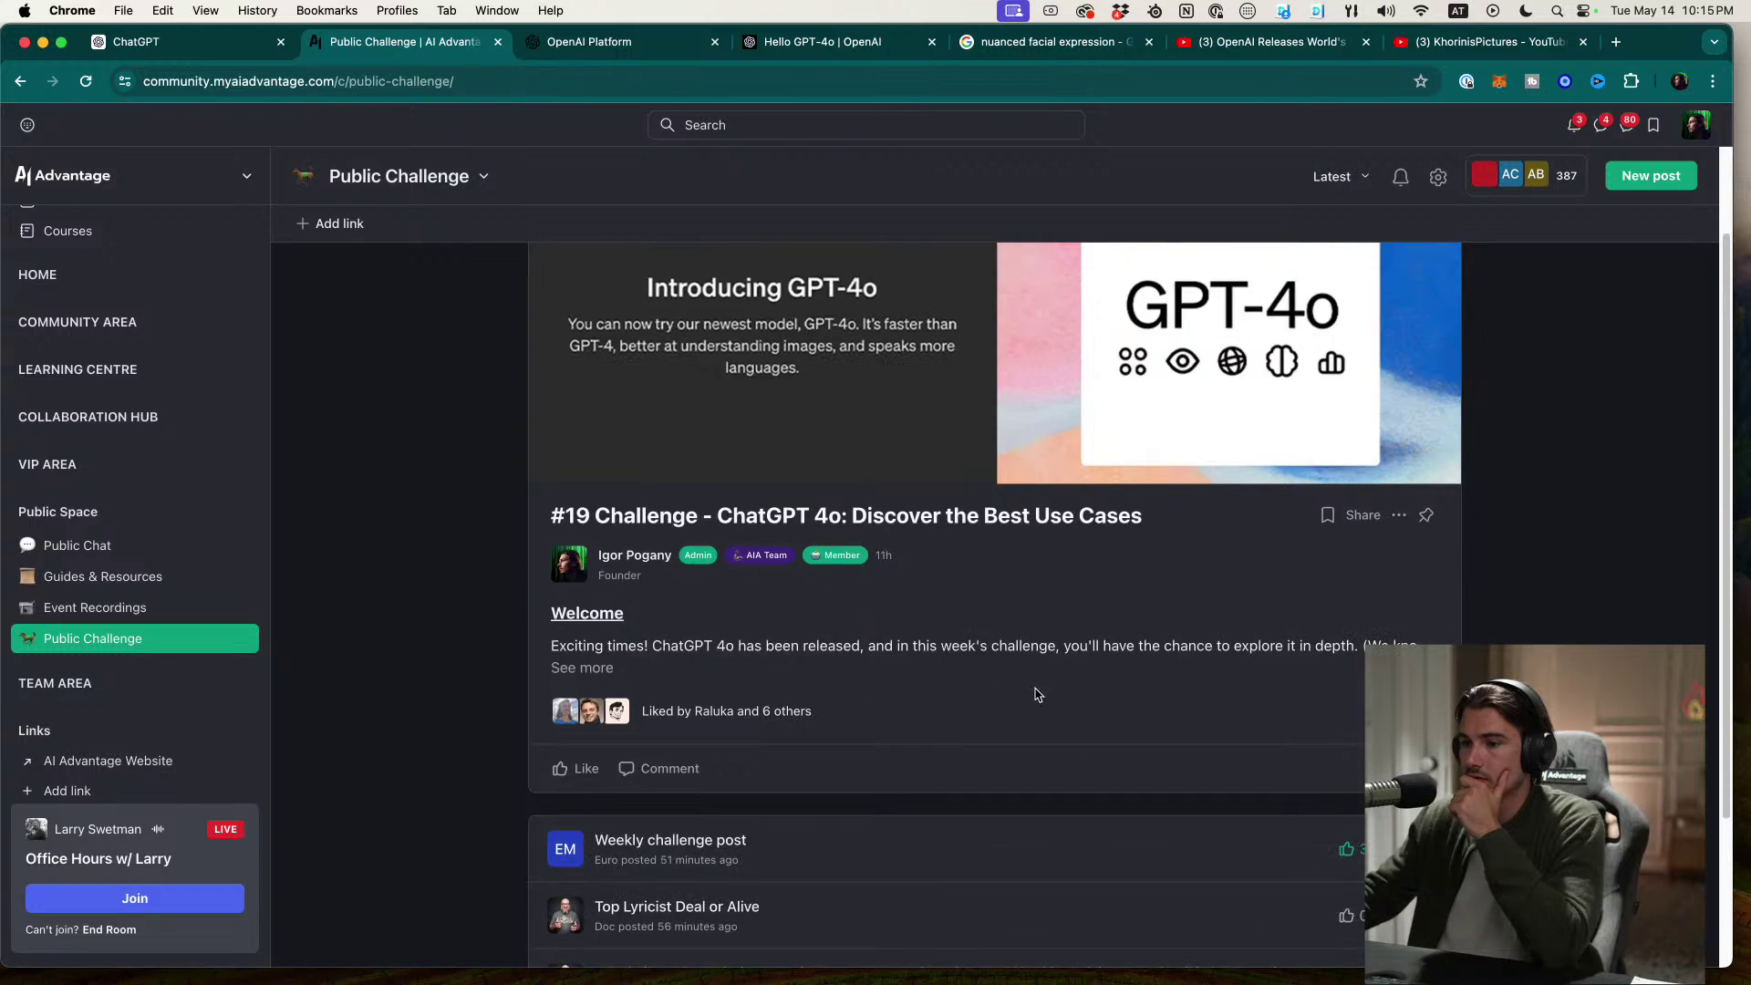
Step: Open the "Top Lyricist Deal or Alive" submission and highlight its remarks on the Mac desktop app and the rapper ranking
scroll(1037, 695, "down", 2)
left_click(643, 702)
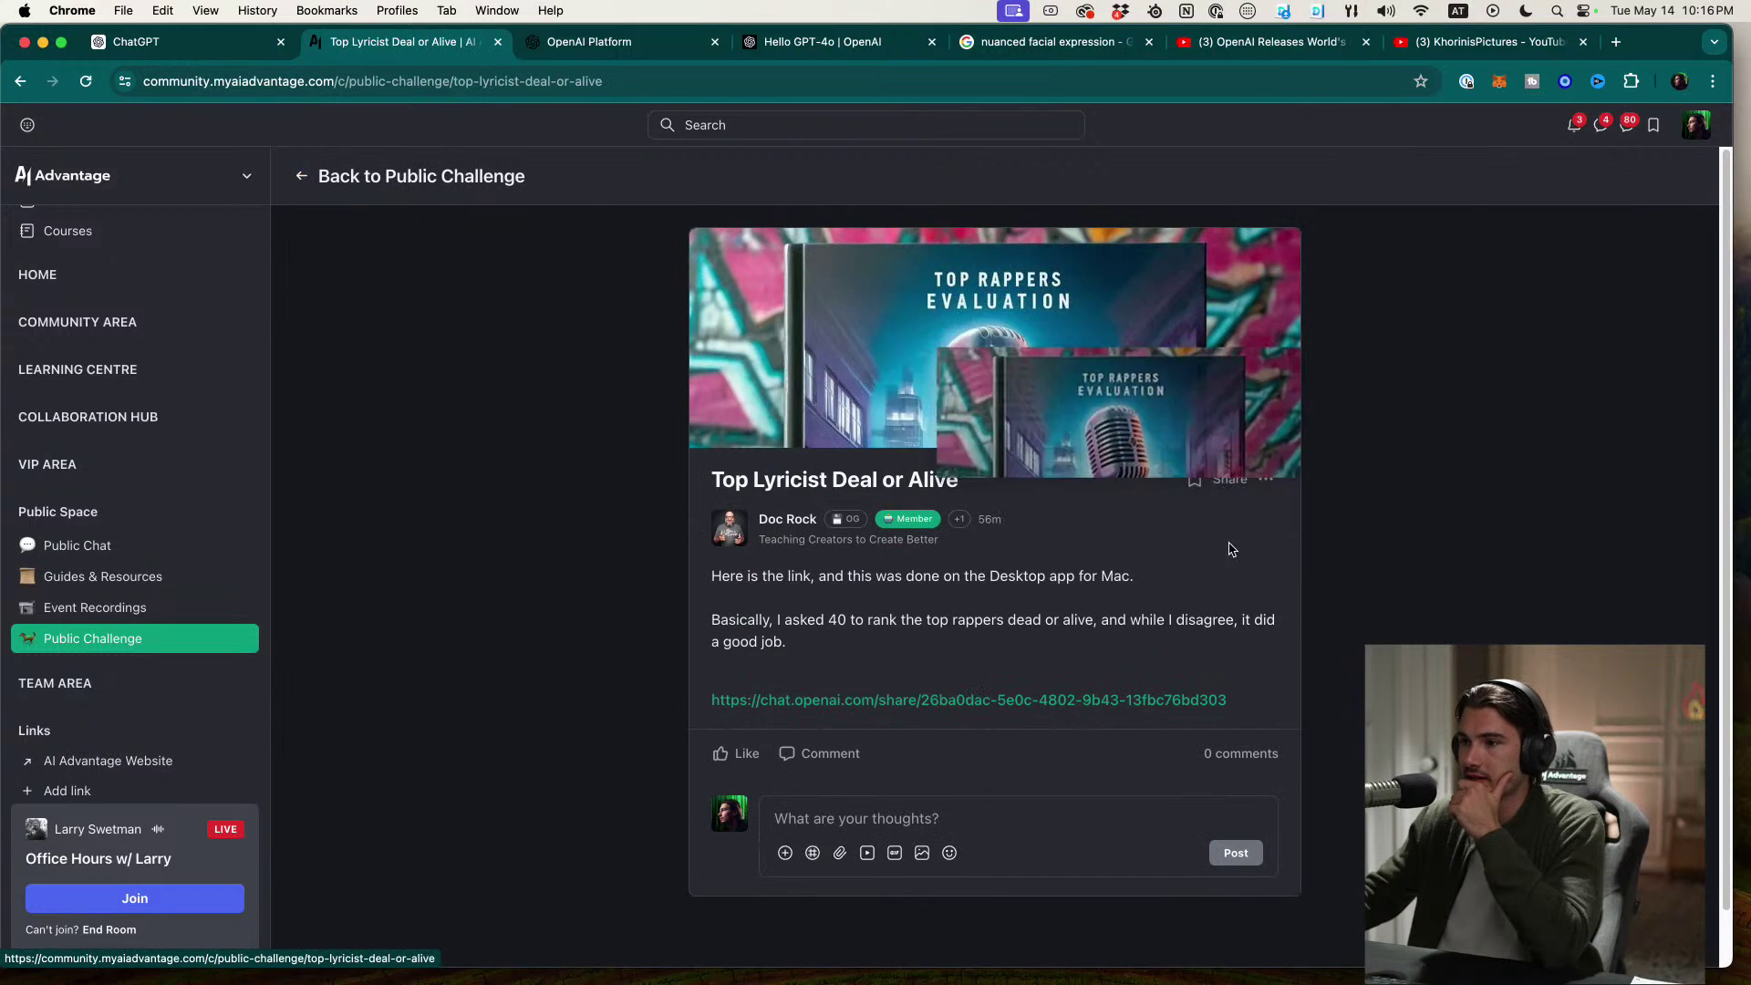
left_click_drag(915, 576, 1141, 604)
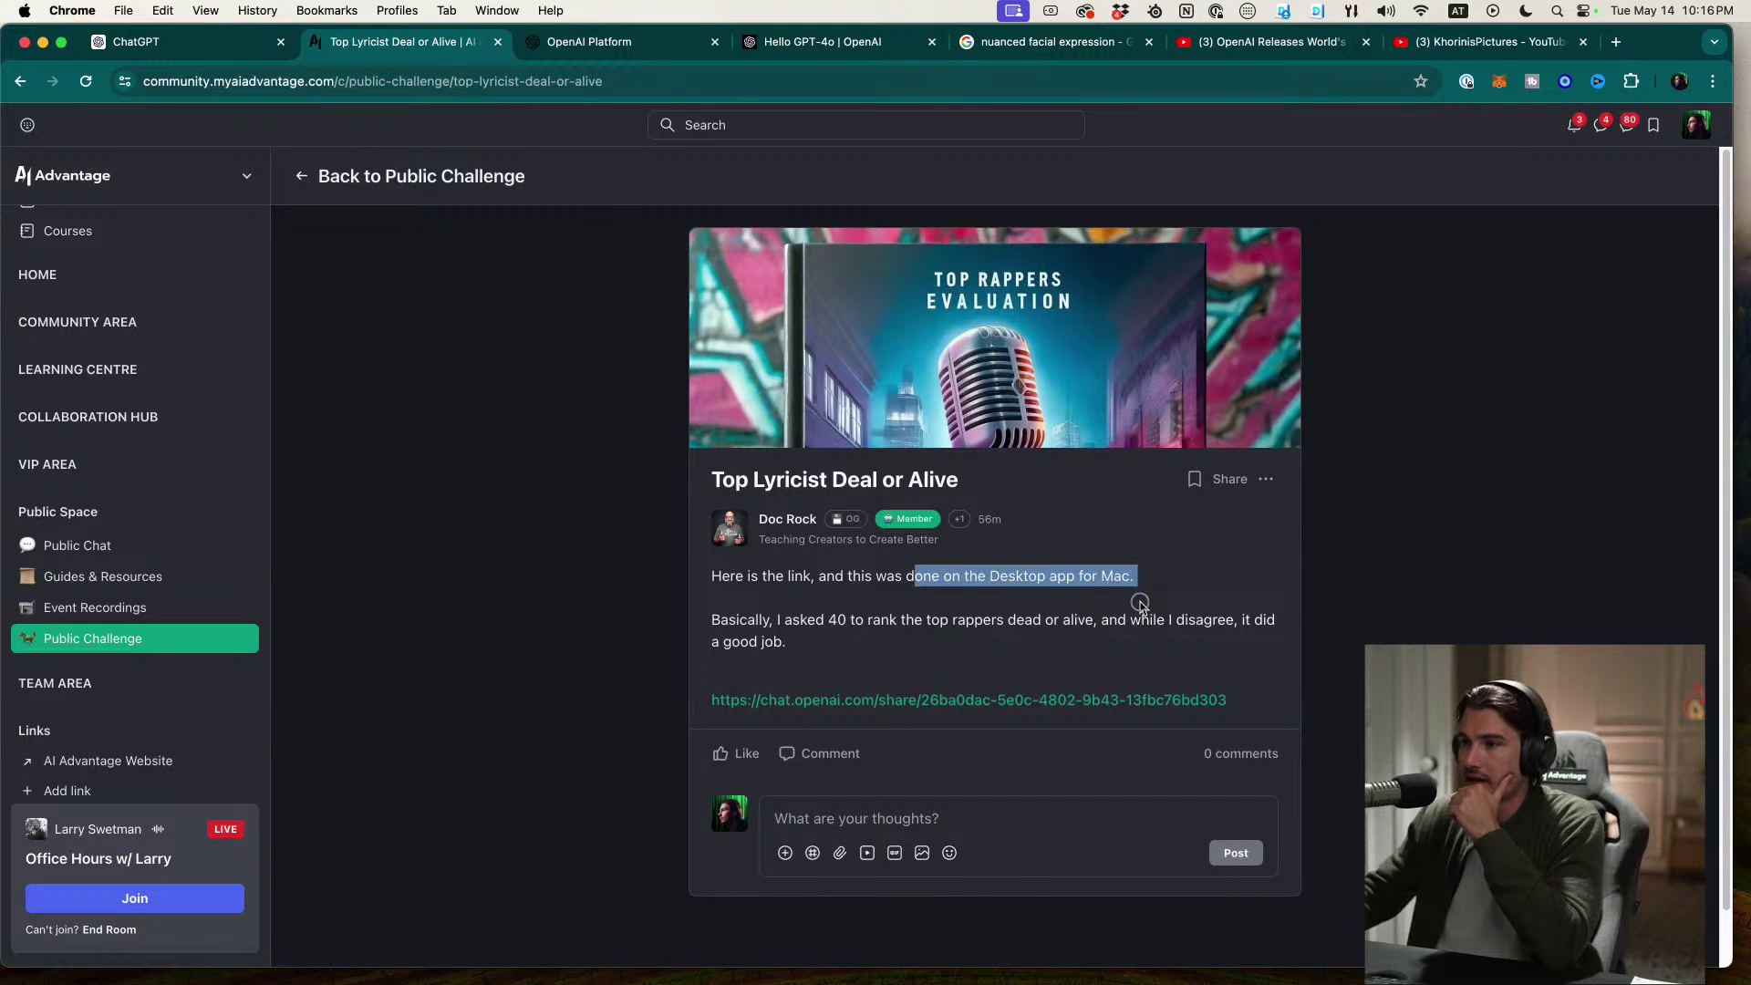
left_click(1031, 623)
left_click_drag(815, 620, 998, 641)
left_click(999, 641)
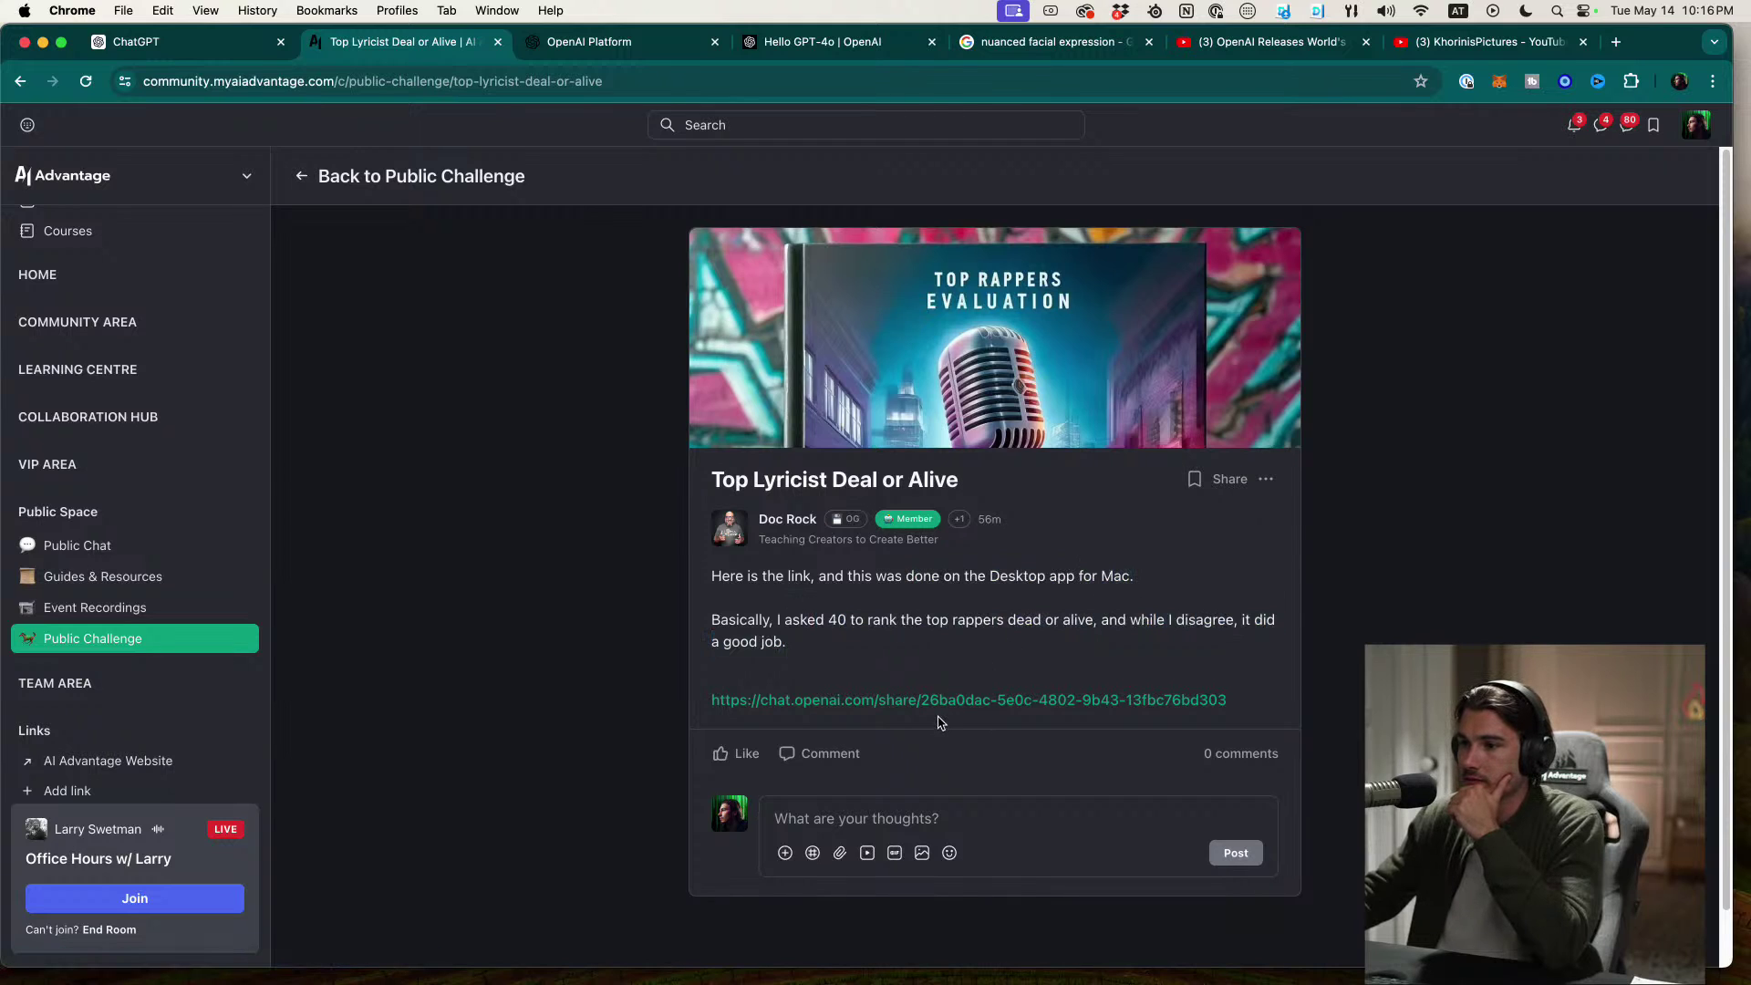
Step: Open the submission's shared ChatGPT conversation and highlight the prompt asking for the top three rappers dead or alive
left_click(942, 702)
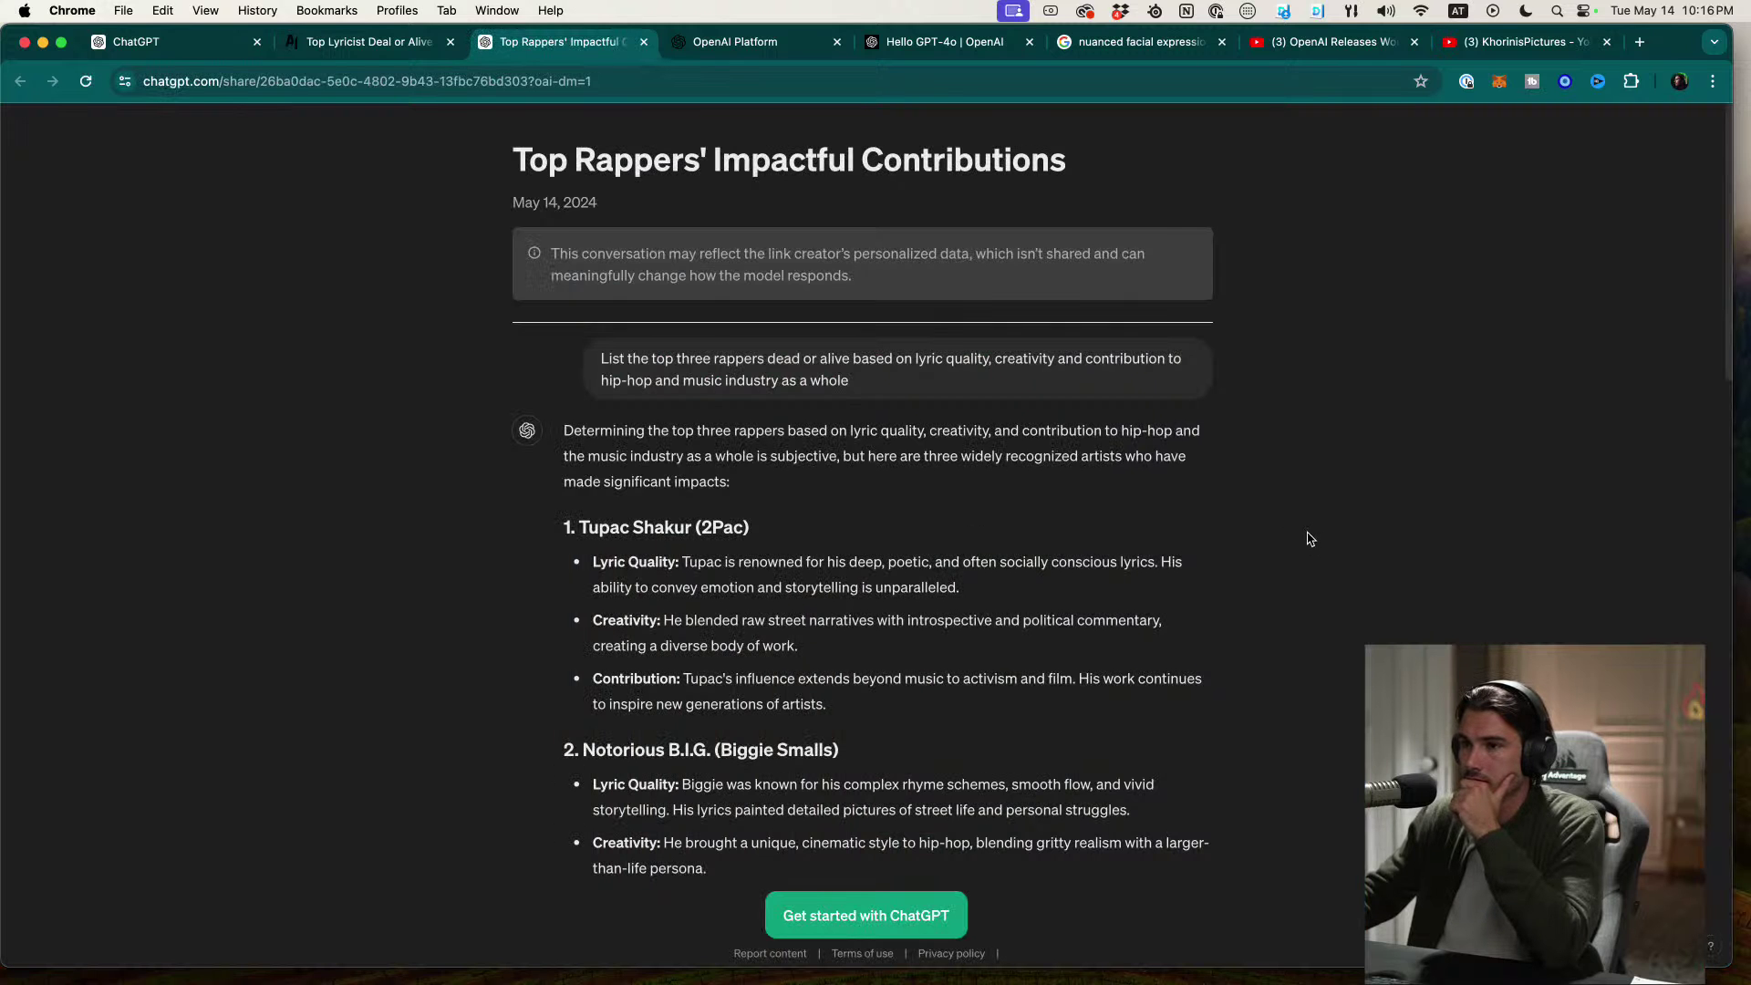
scroll(1309, 538, "down", 1)
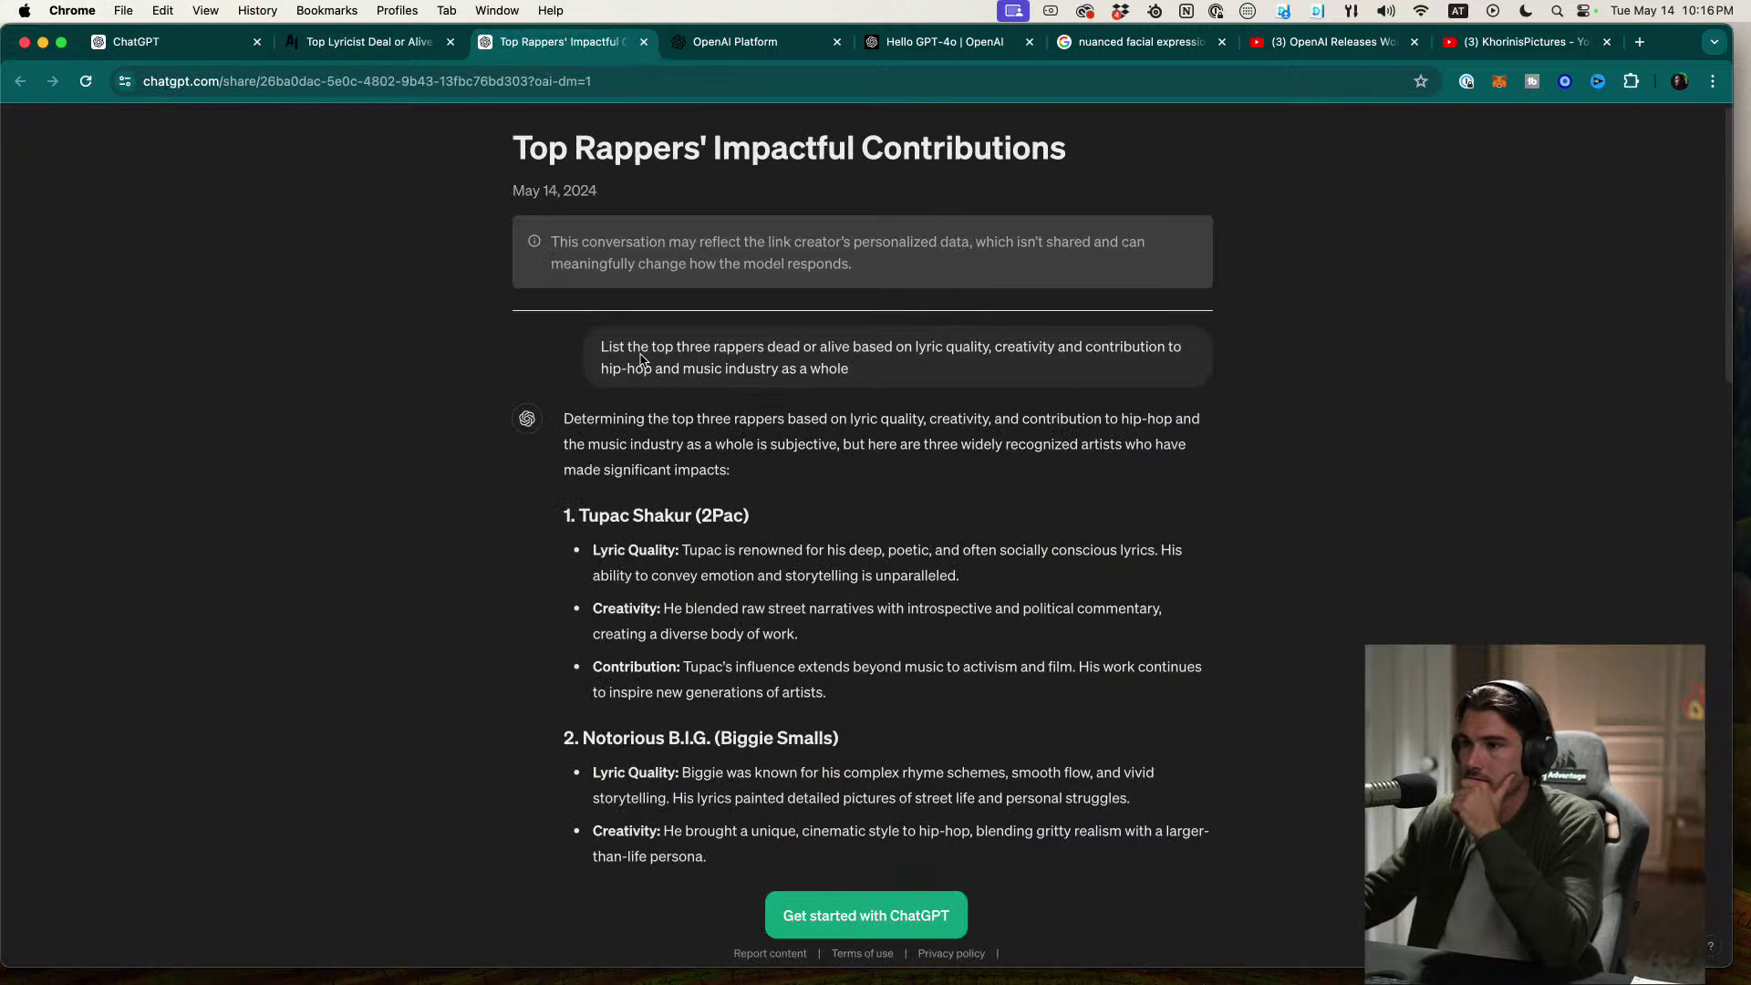
left_click_drag(641, 359, 950, 441)
left_click(968, 458)
left_click(1196, 515)
Step: Examine the rapper score chart, highlighting it and the request that produced it, and read the explanation of the scores
scroll(1195, 521, "down", 10)
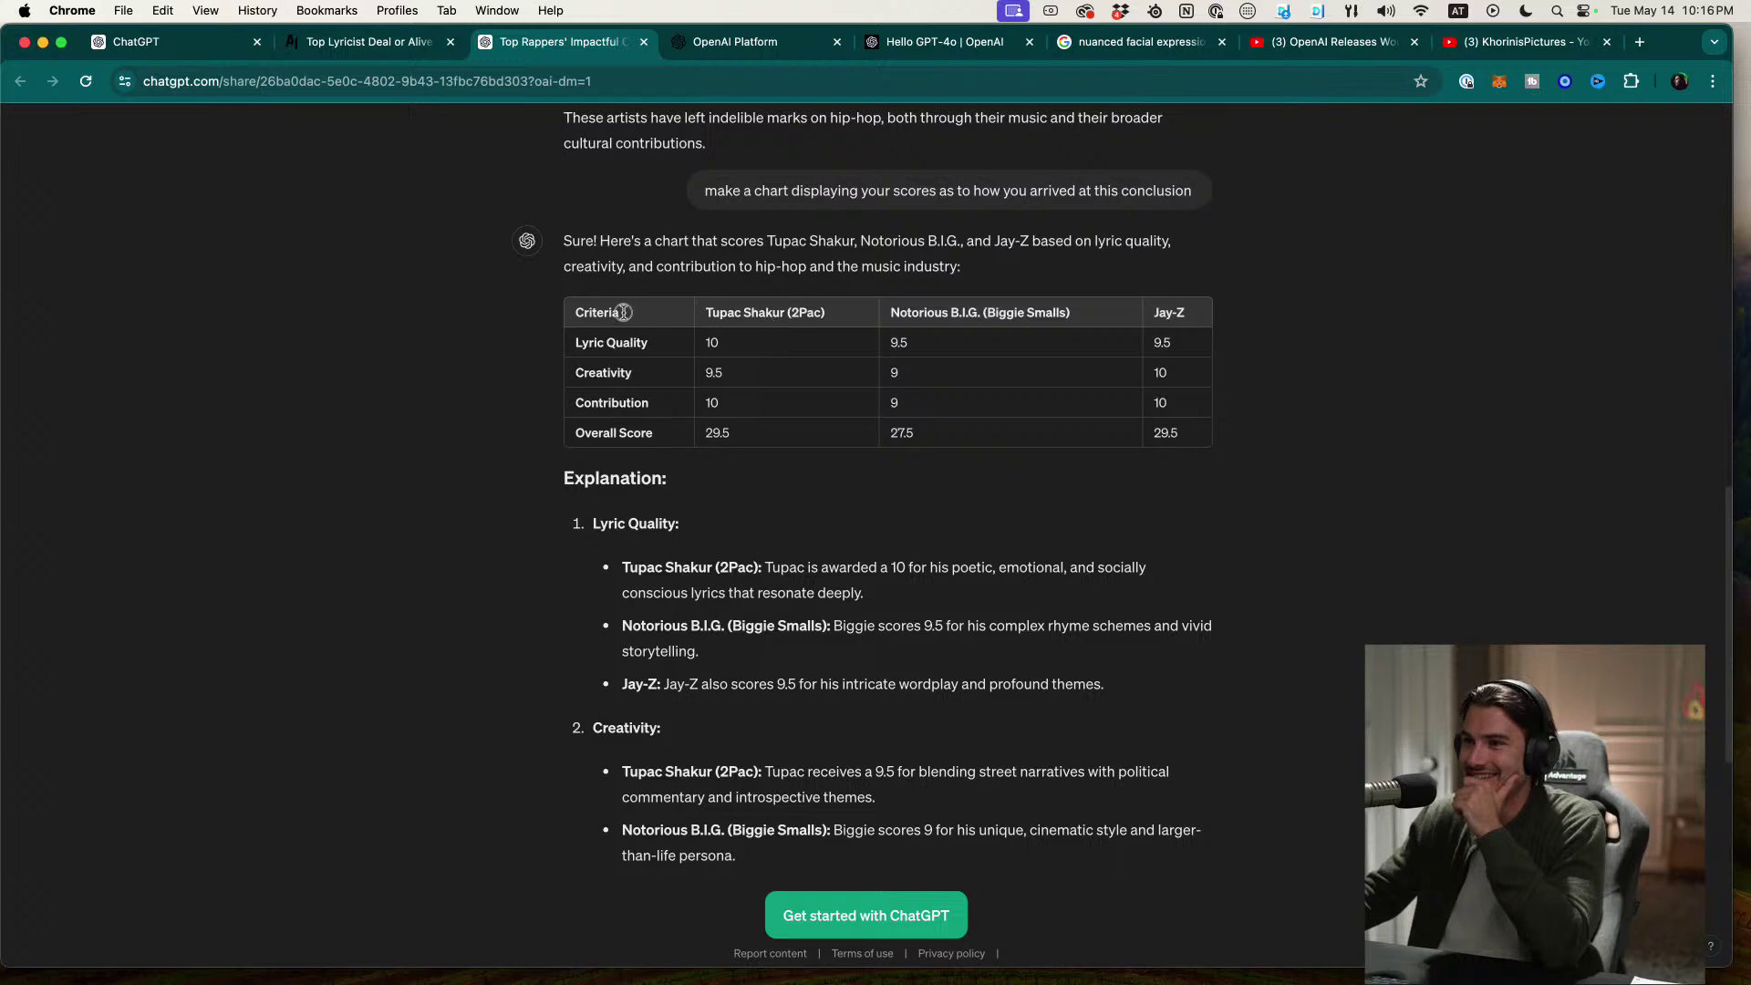
left_click_drag(620, 313, 1185, 475)
left_click(991, 422)
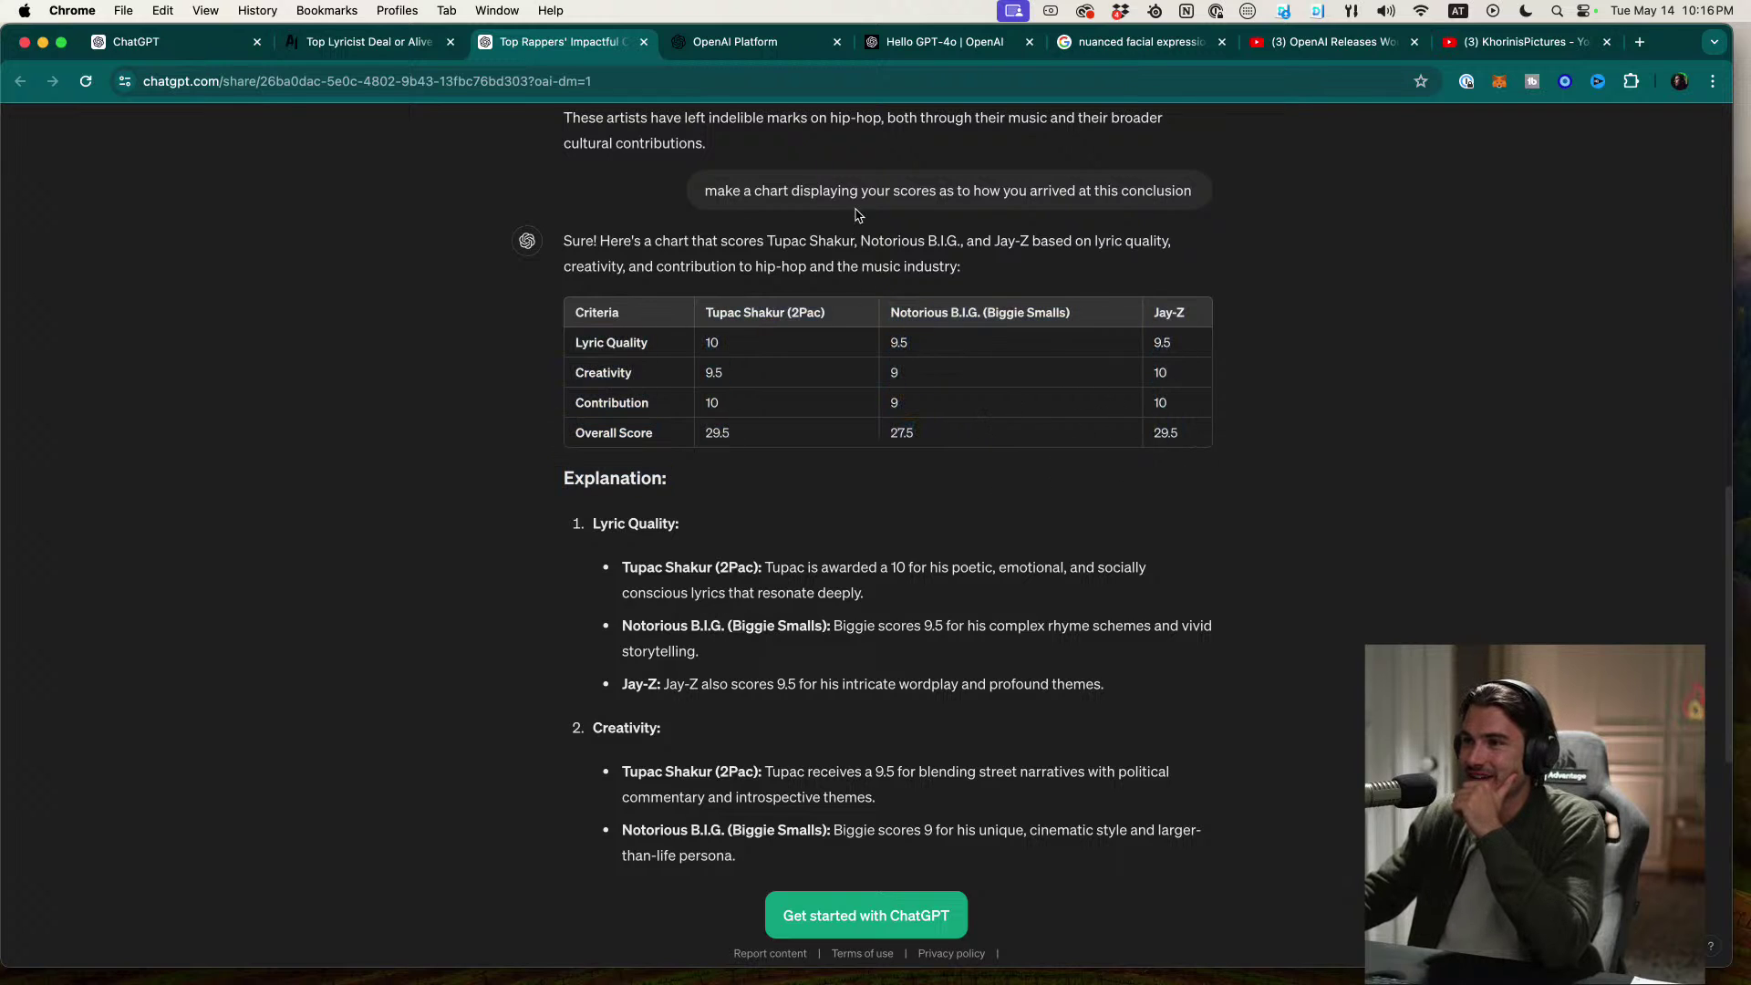
left_click_drag(855, 214, 1190, 196)
left_click(1181, 366)
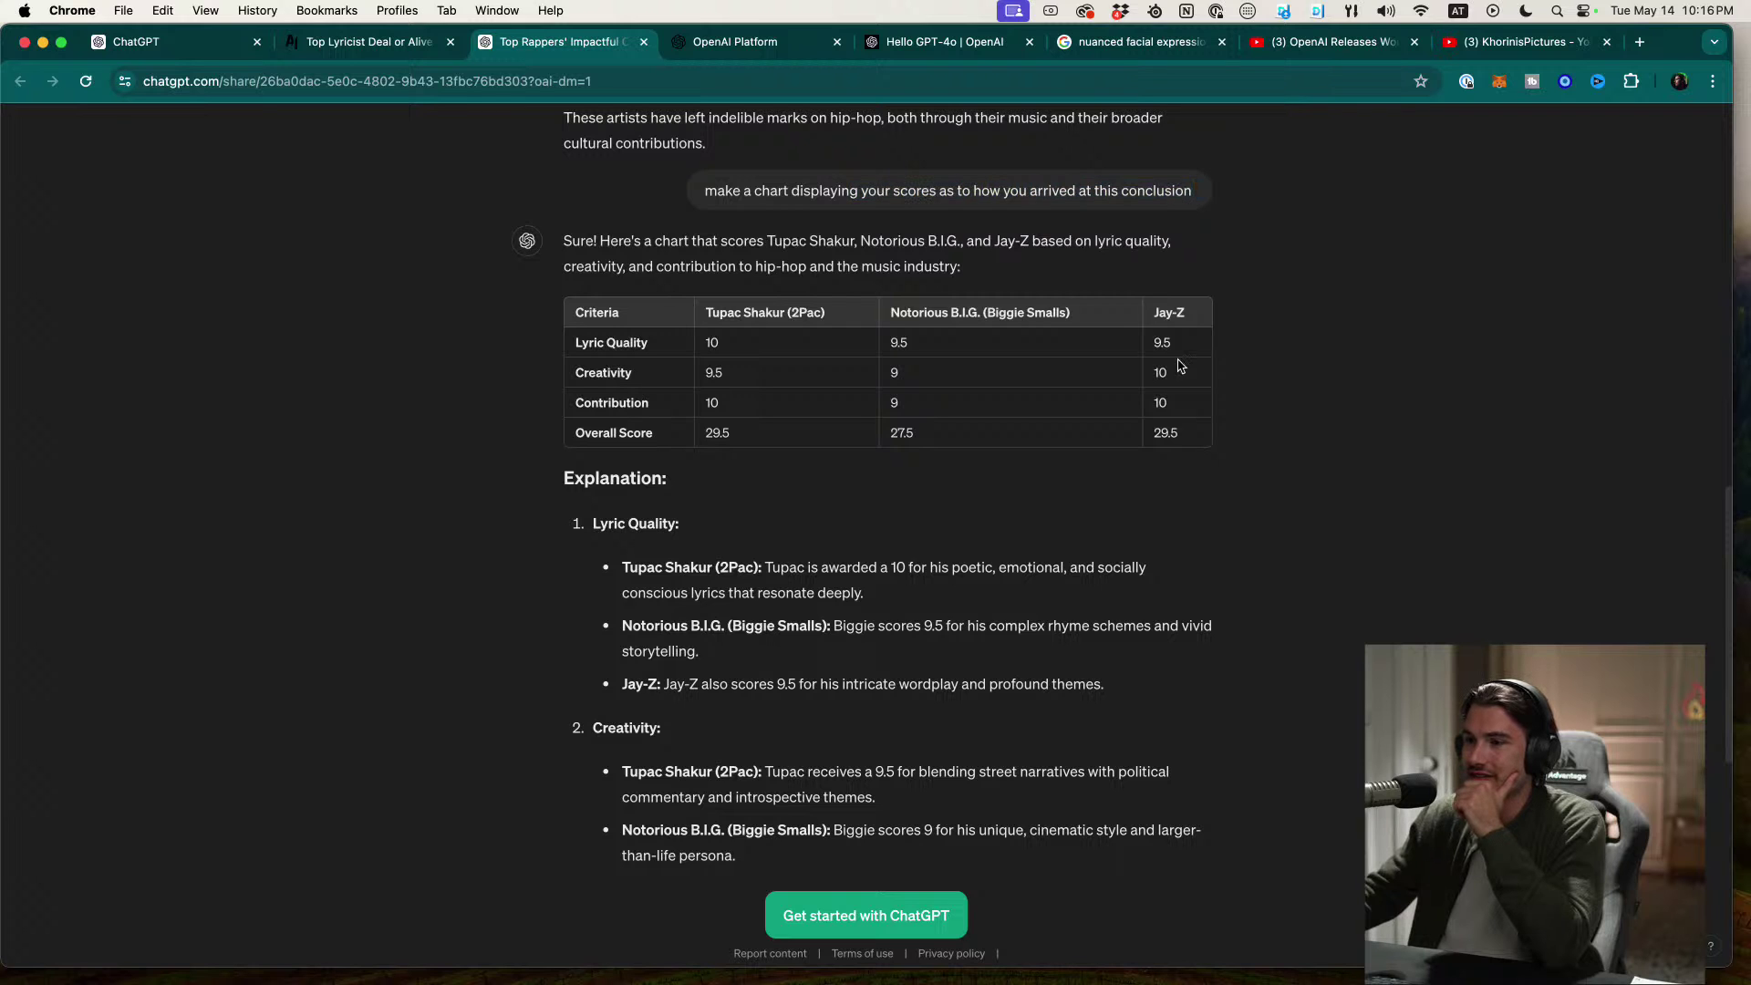
scroll(1102, 520, "down", 5)
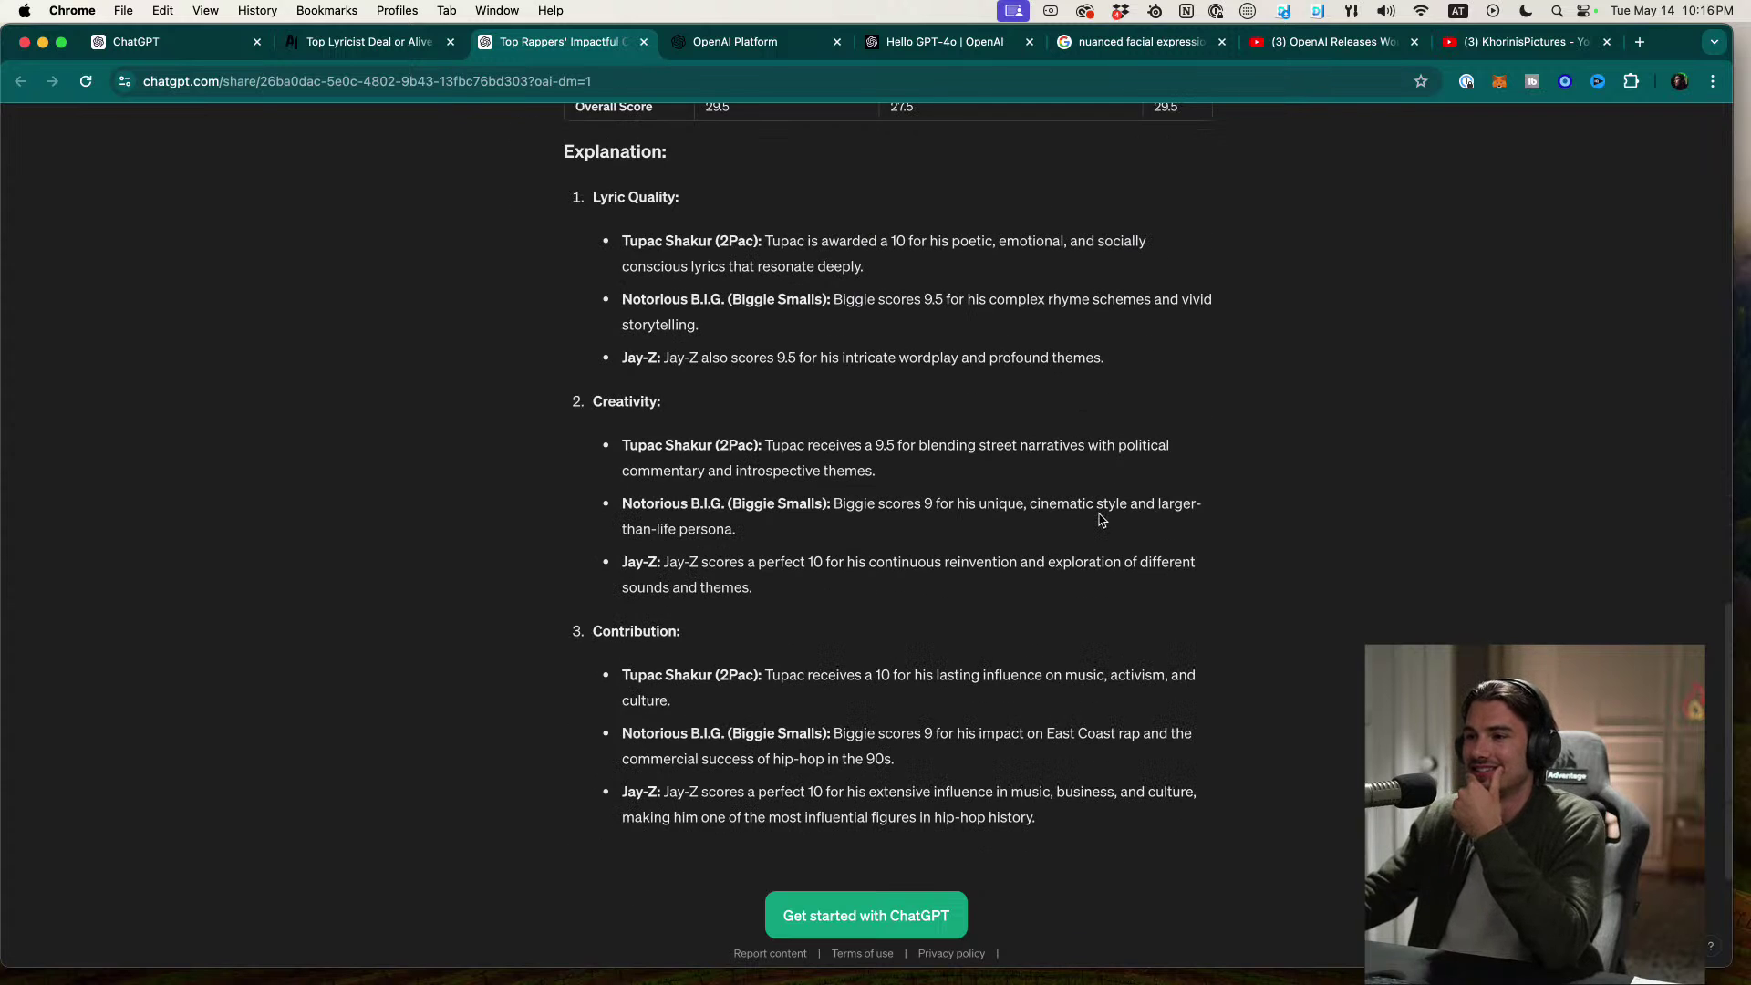
scroll(1098, 517, "up", 10)
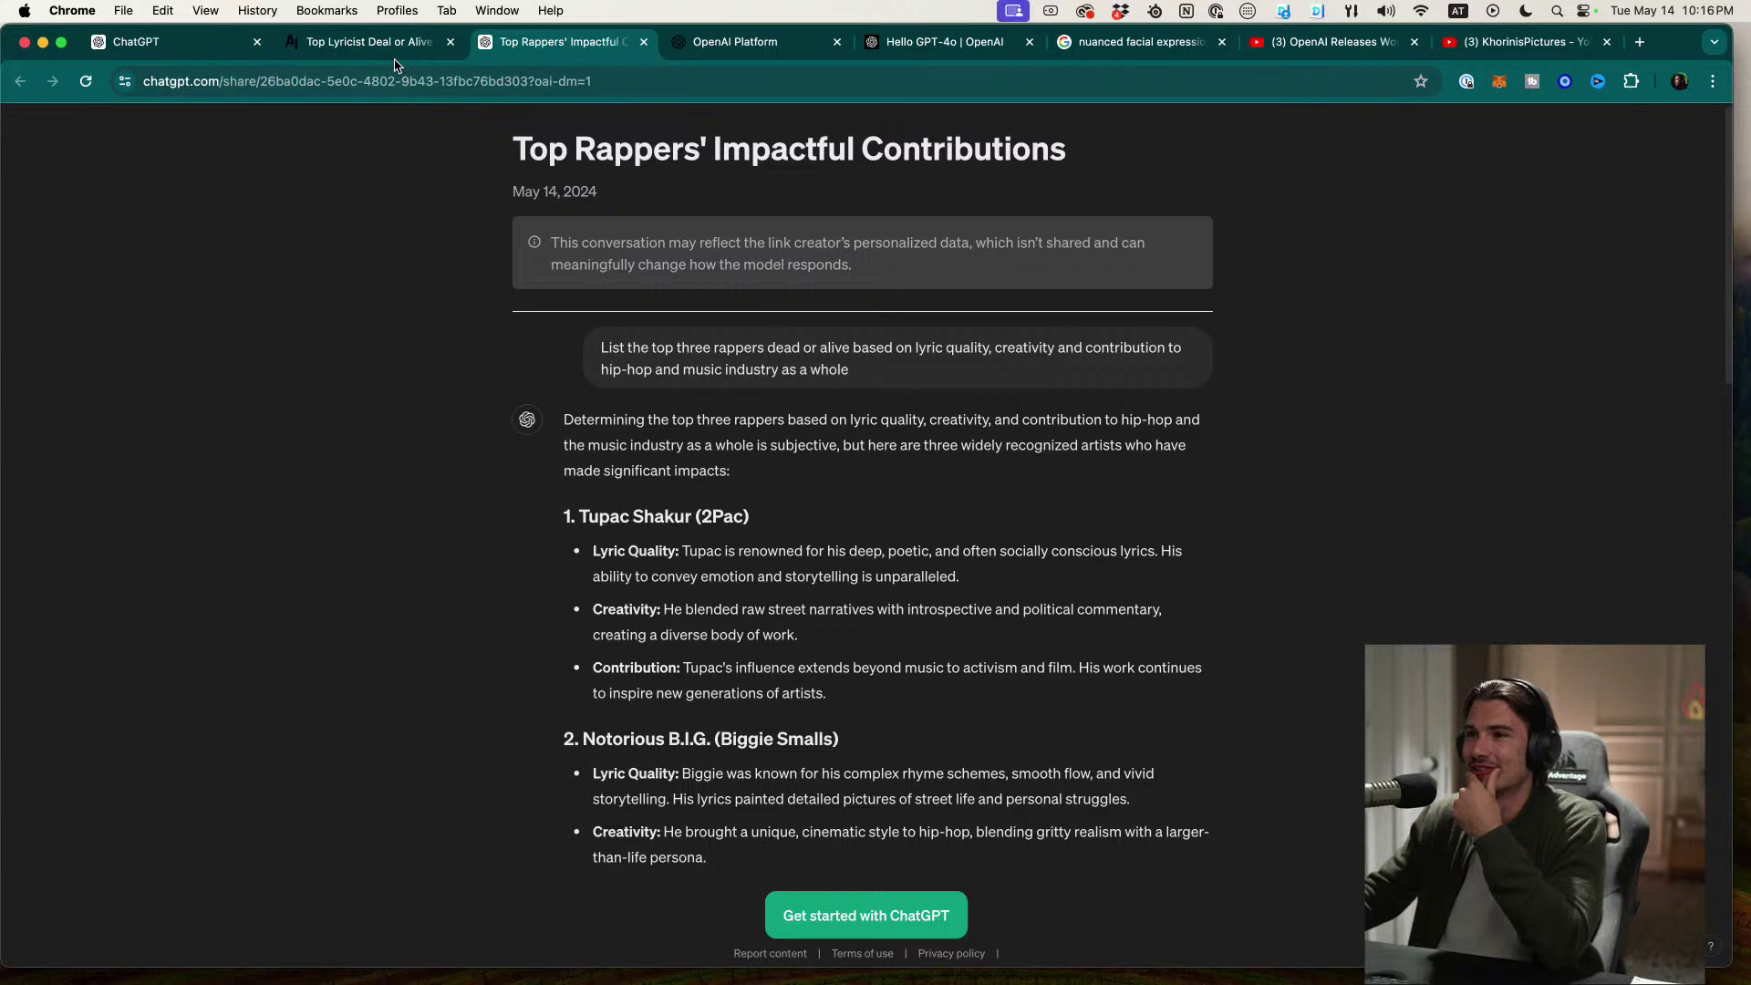
Step: Return to the Public Challenge list to look over the #19 challenge post and its submissions, and switch to the ChatGPT tab
left_click(394, 57)
left_click(438, 179)
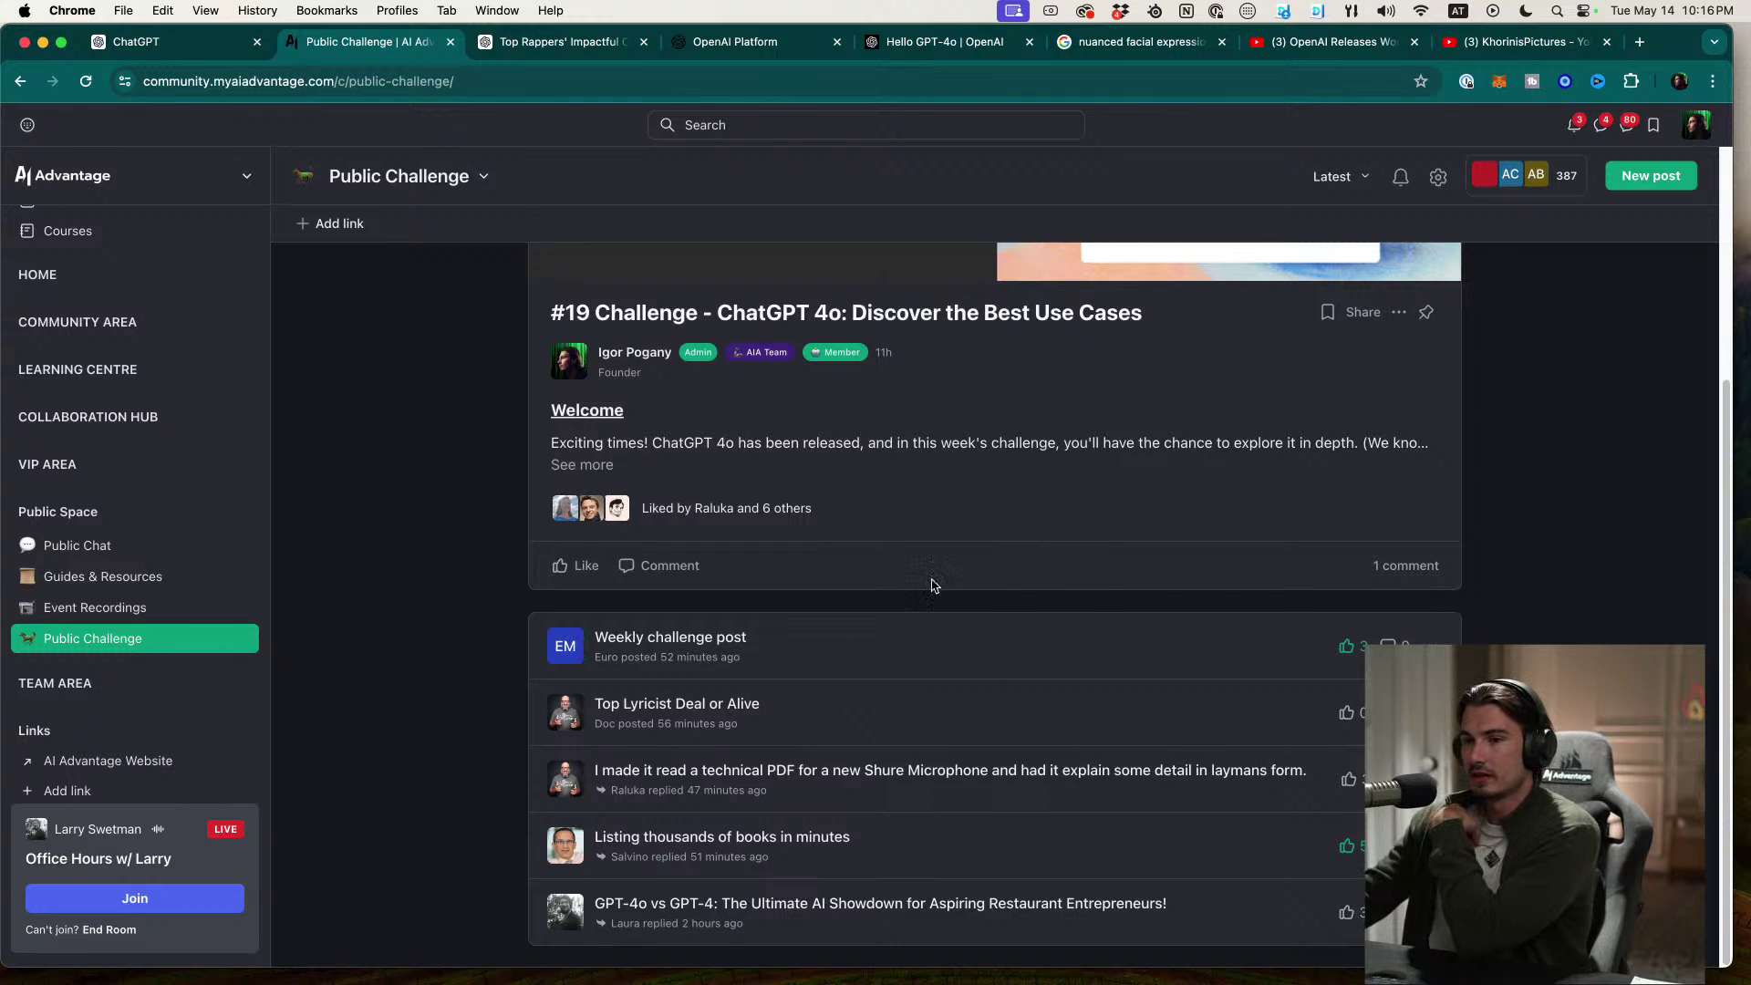
scroll(985, 556, "up", 3)
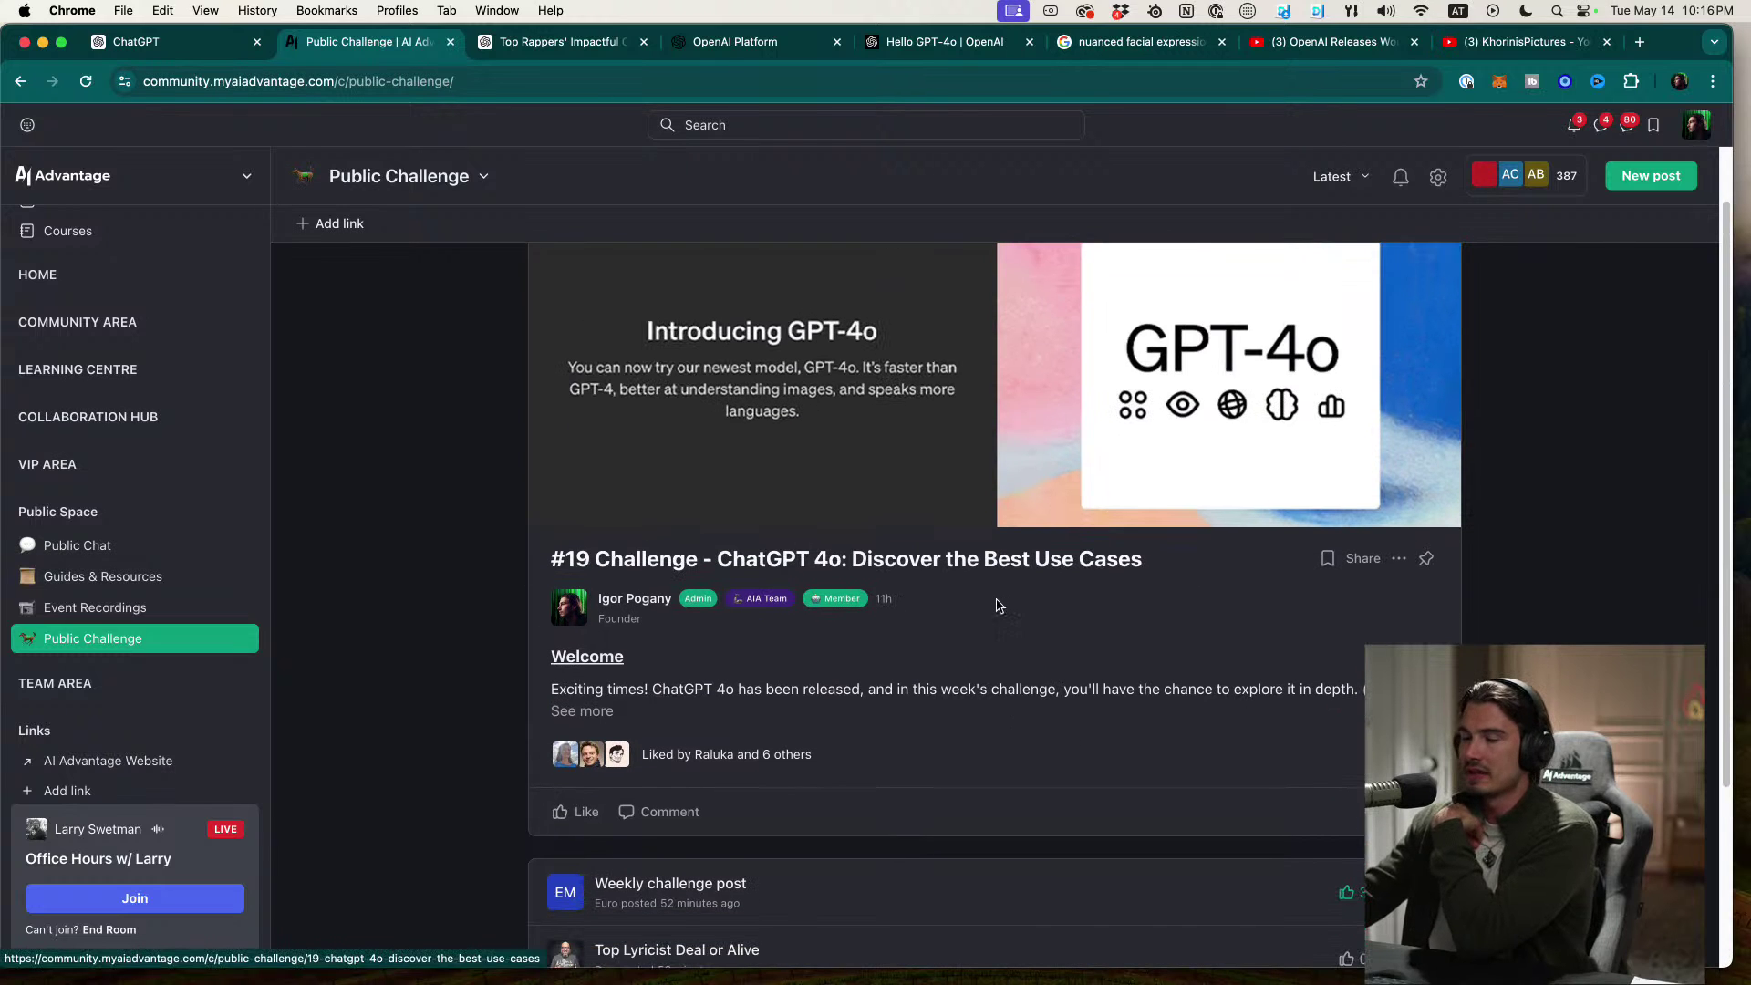
scroll(971, 761, "down", 3)
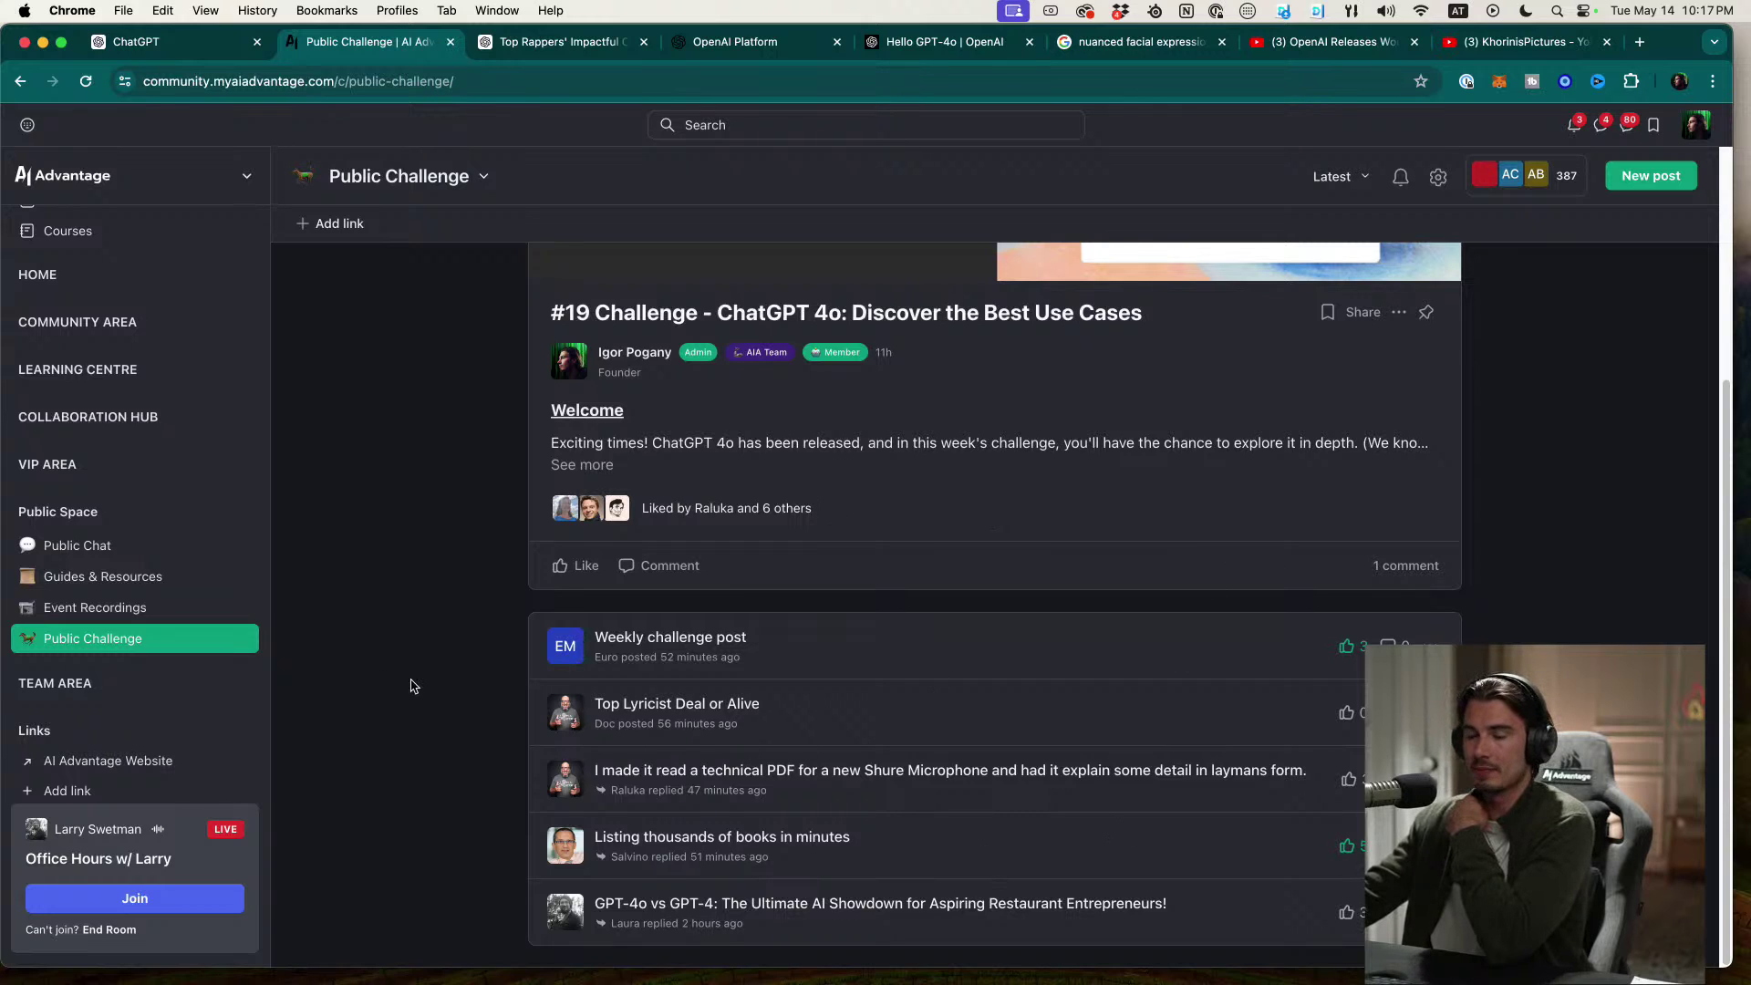
scroll(192, 752, "down", 1)
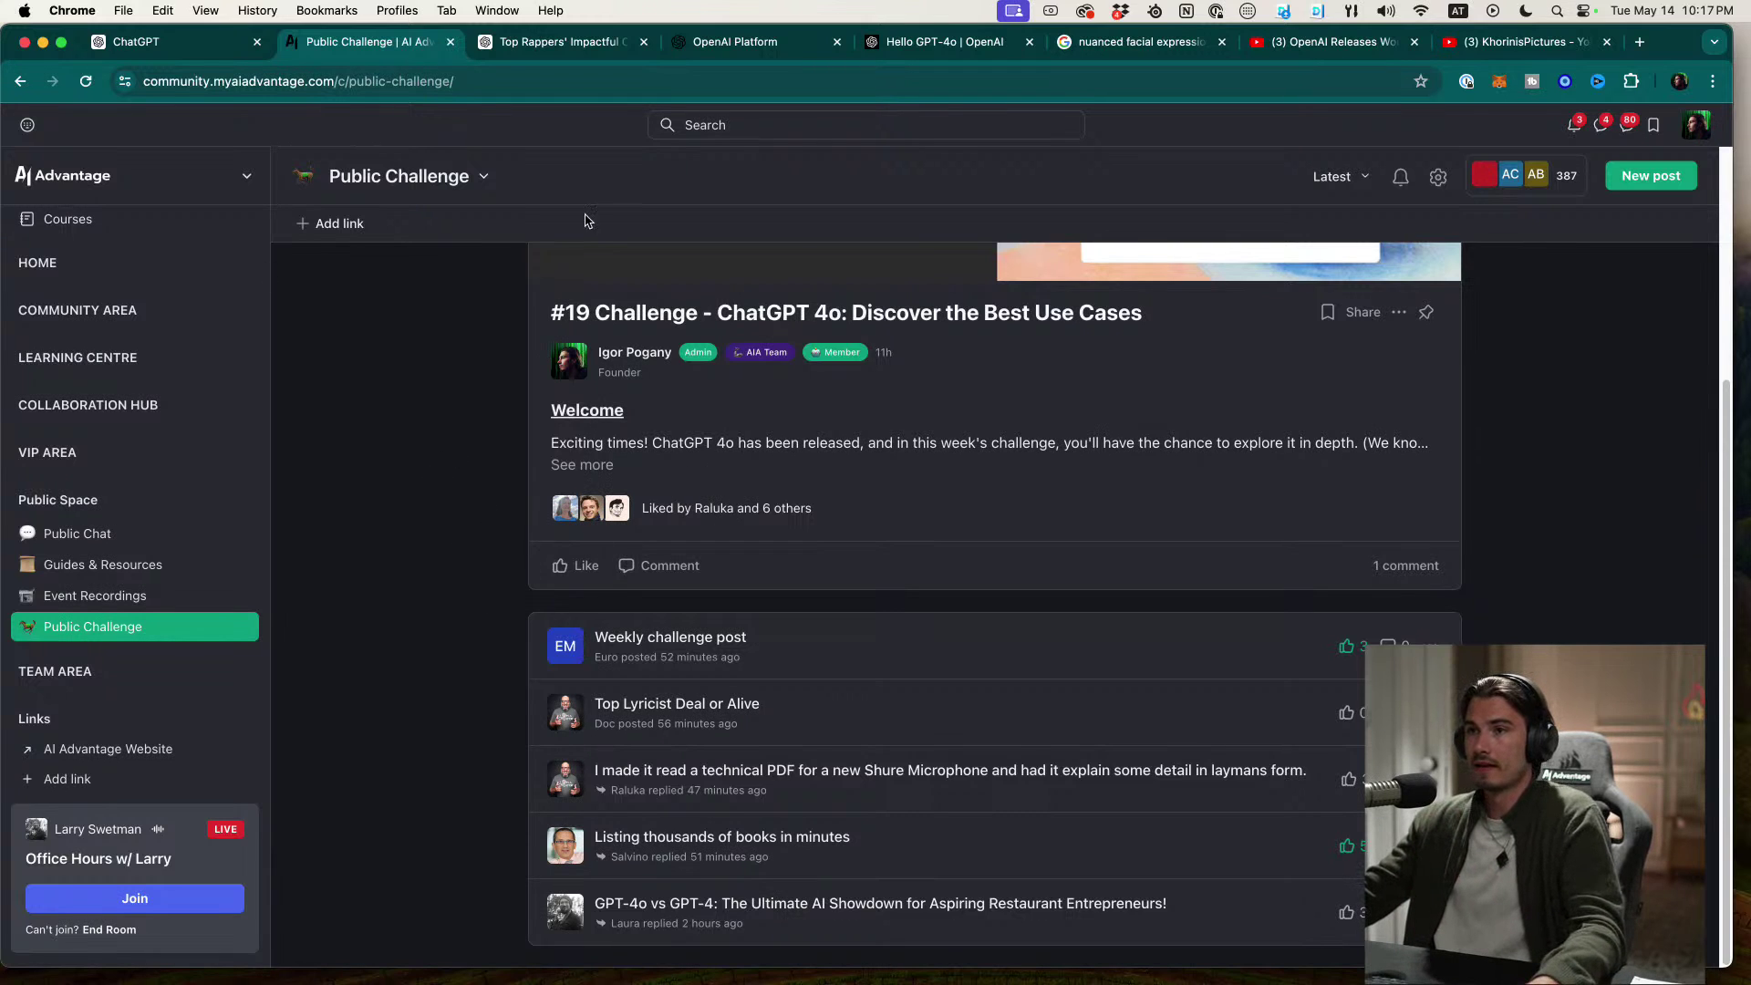
left_click(194, 48)
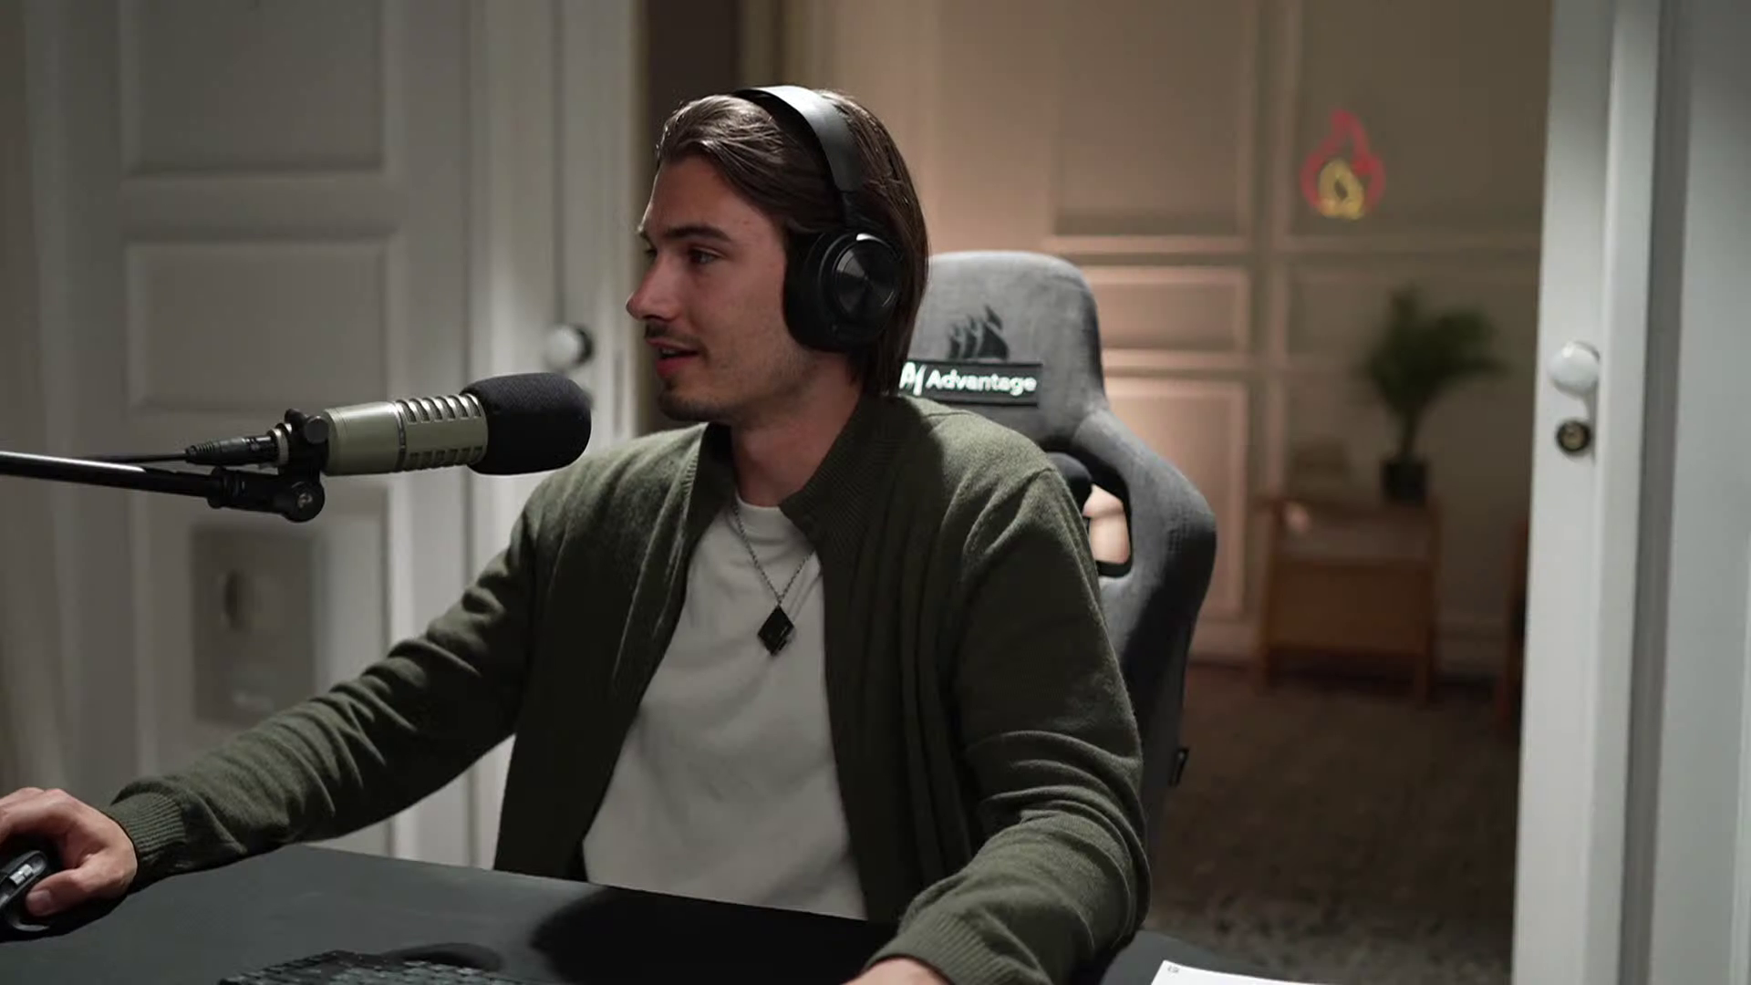